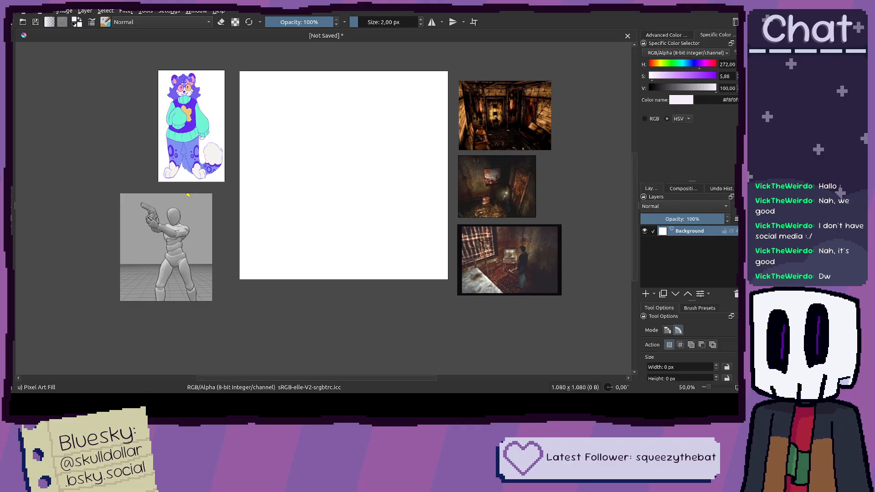
Step: Examine the purple snow leopard character reference up close beside the blank canvas, with the freehand brush selected
left_click_drag(124, 226, 128, 233)
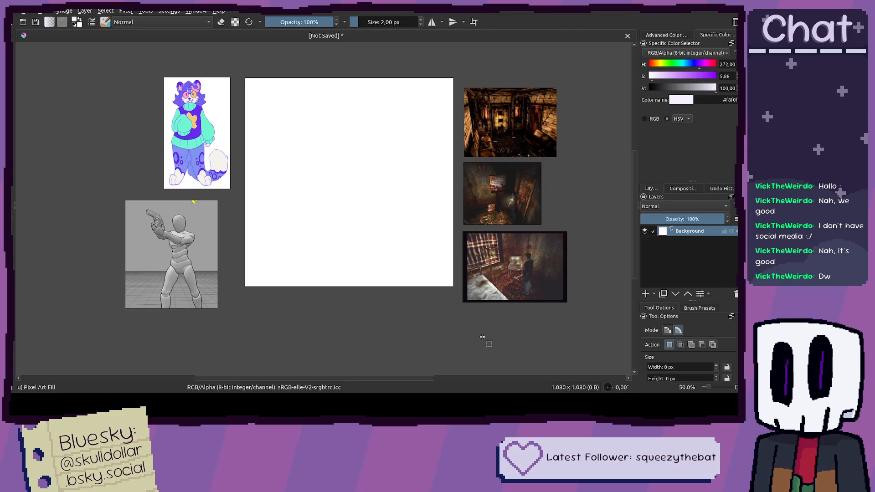
left_click_drag(471, 227, 488, 232)
key("b")
mouse_move(271, 247)
left_mouse_down()
mouse_move(305, 242)
mouse_move(282, 248)
left_mouse_up()
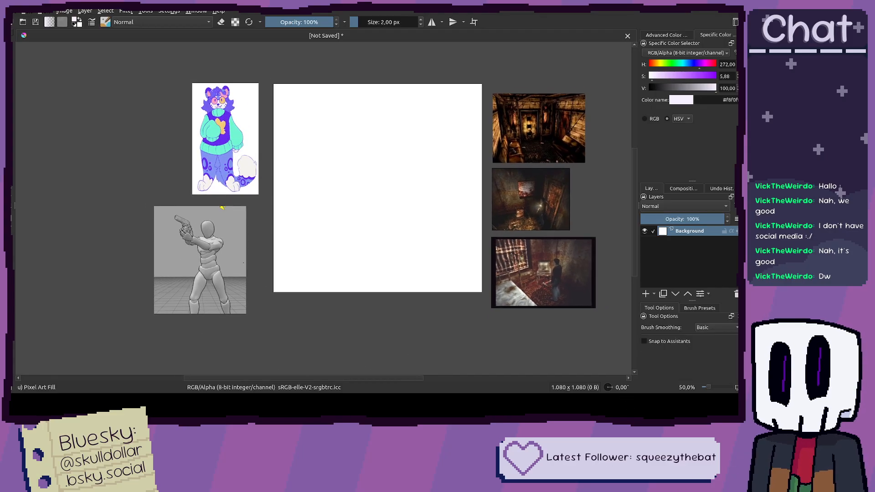
scroll(222, 207, "up", 3)
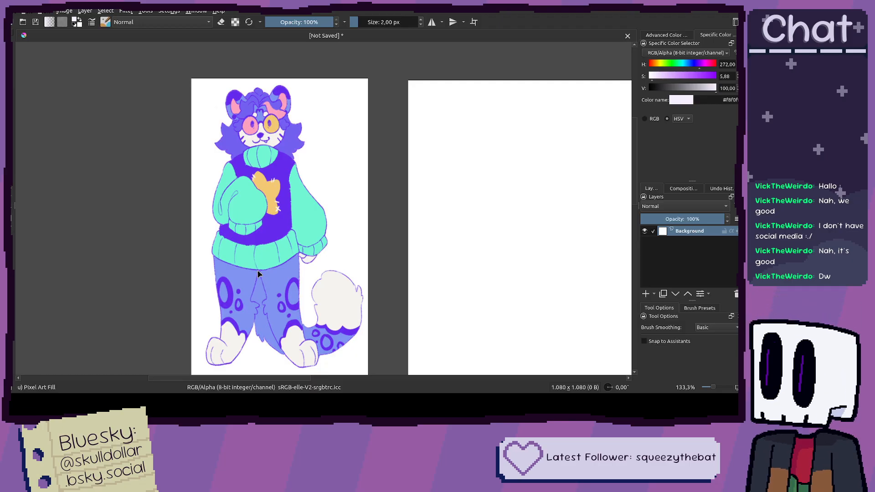
Step: Switch to the browser, enlarge the Bluesky profile page and view the full-body character picture in the pinned post
key("alt+Tab")
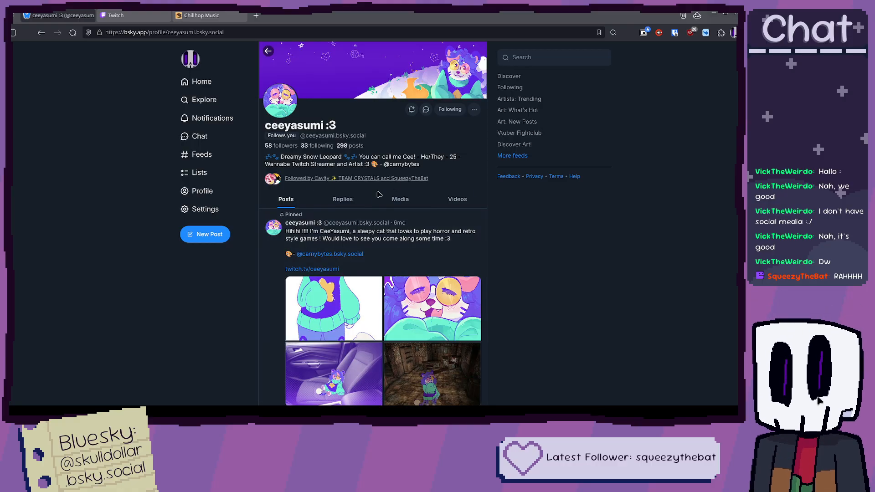
key("ctrl+plus")
key("ctrl+plus")
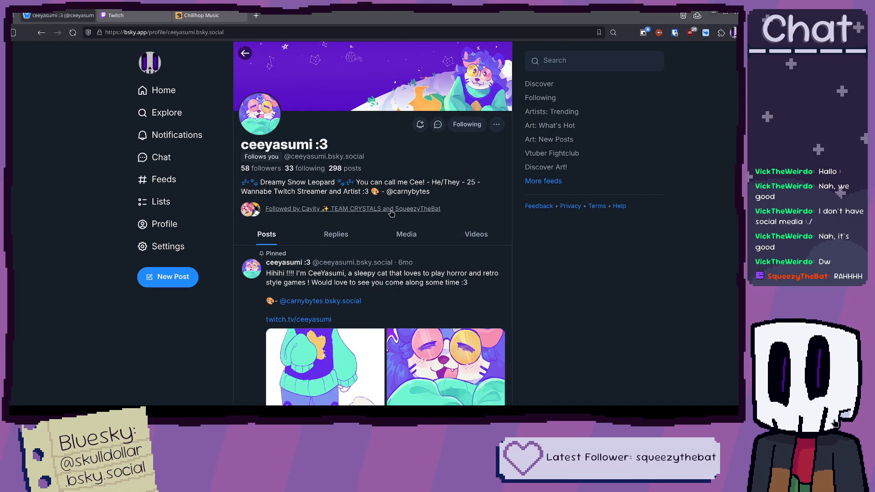
scroll(392, 215, "down", 1)
scroll(392, 216, "down", 6)
scroll(420, 246, "up", 8)
scroll(305, 221, "down", 1)
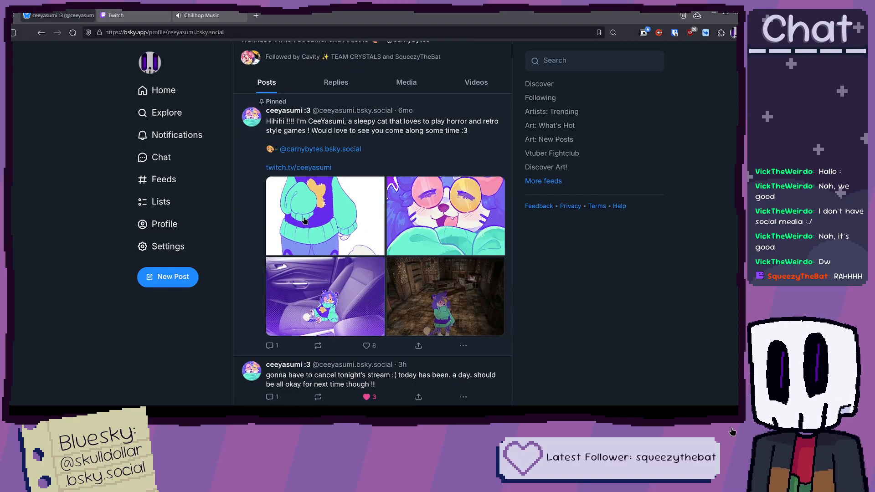
left_click(304, 221)
left_click(607, 230)
left_click(334, 214)
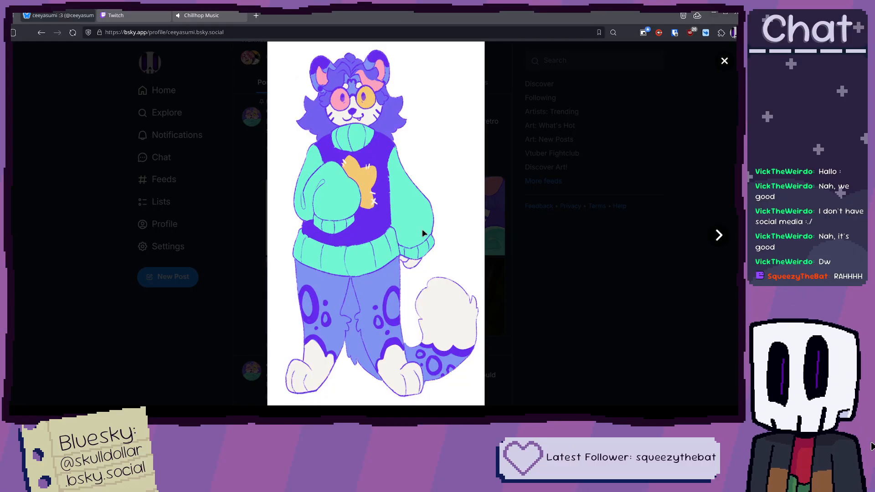
Step: Look over the profile header and recent posts, and view the full-body character picture at full size again
left_click(586, 262)
scroll(556, 286, "up", 1)
scroll(556, 286, "up", 3)
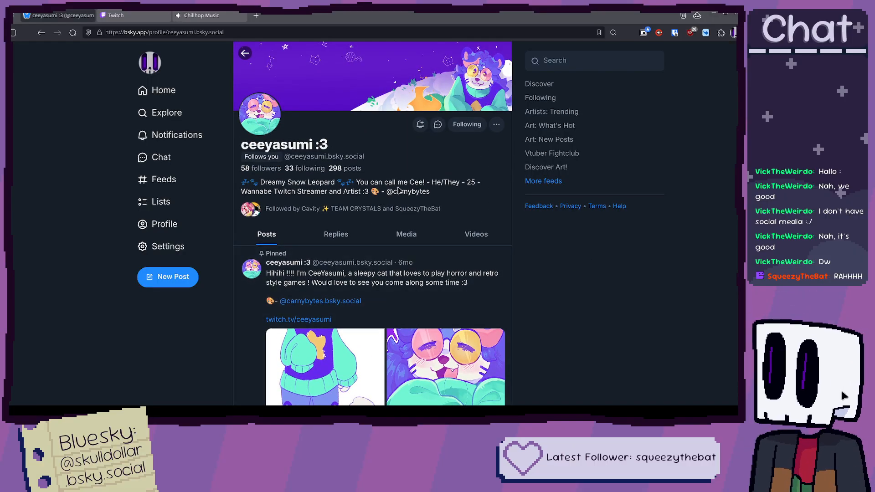
scroll(410, 184, "down", 5)
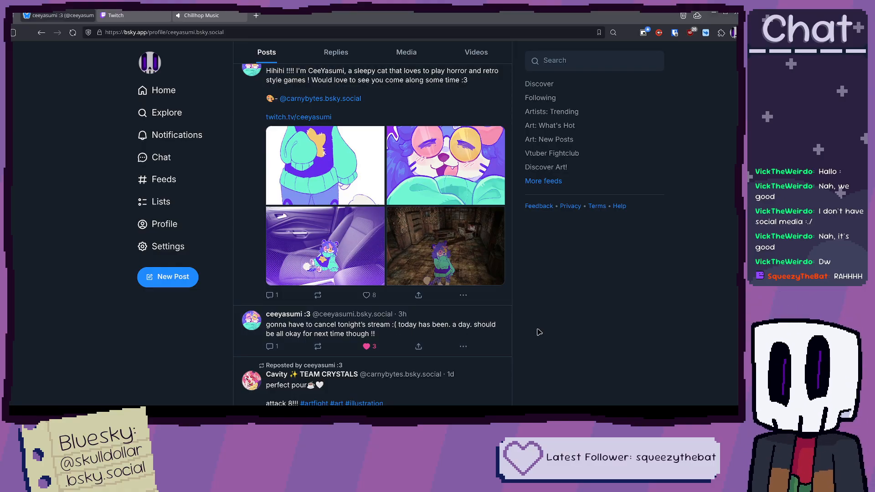
scroll(539, 333, "up", 5)
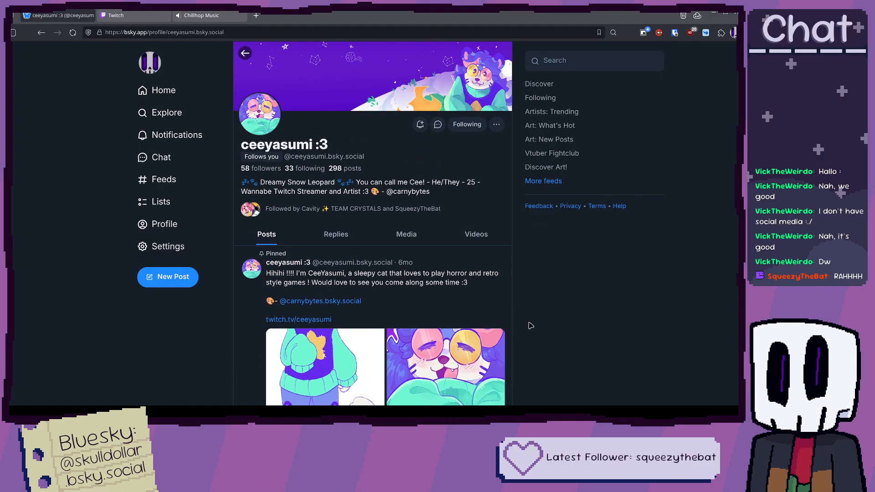
scroll(436, 326, "down", 2)
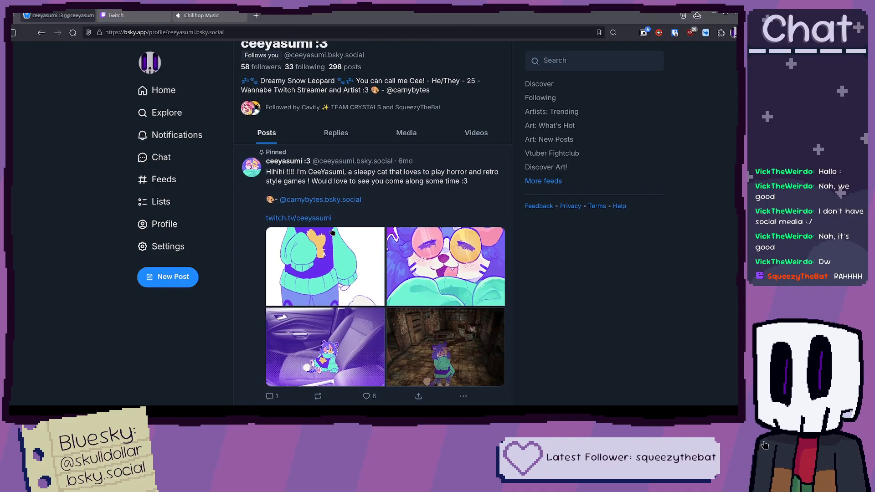
left_click(319, 302)
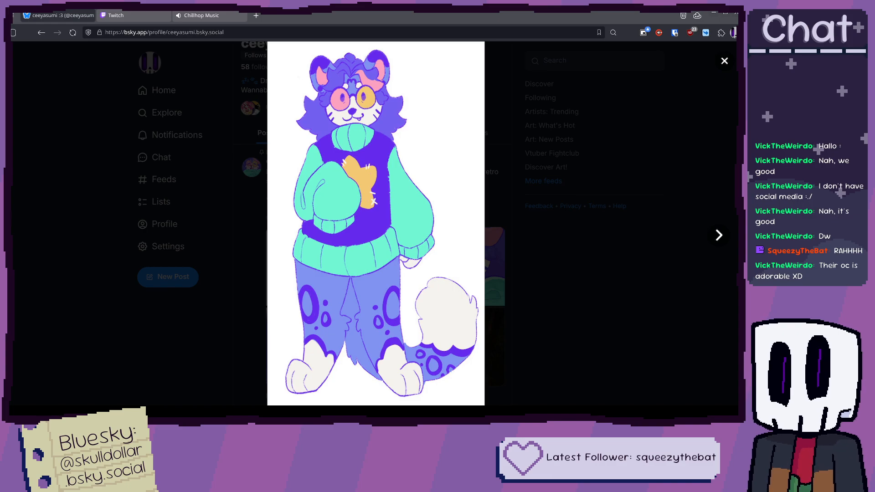
Step: Examine the four character pictures in the pinned post, viewing the full-body one enlarged, and the posts below it
left_click(547, 209)
scroll(388, 212, "up", 2)
mouse_move(389, 212)
scroll(389, 274, "down", 2)
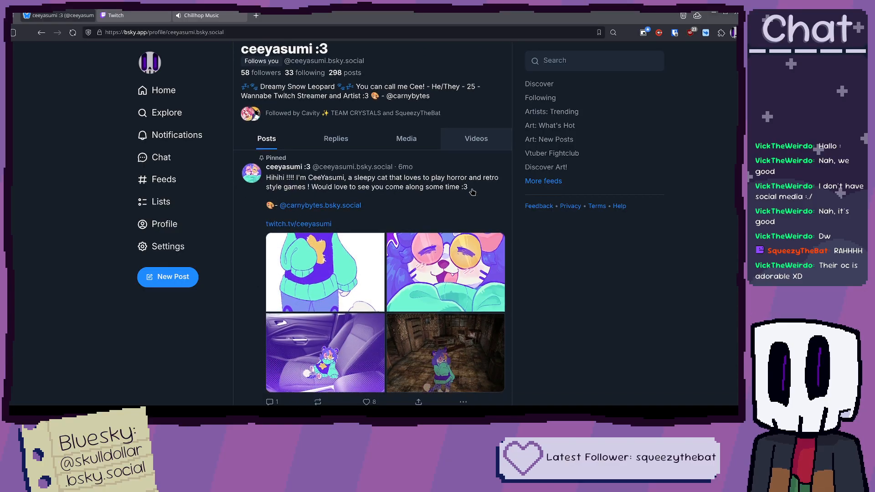
left_click(344, 251)
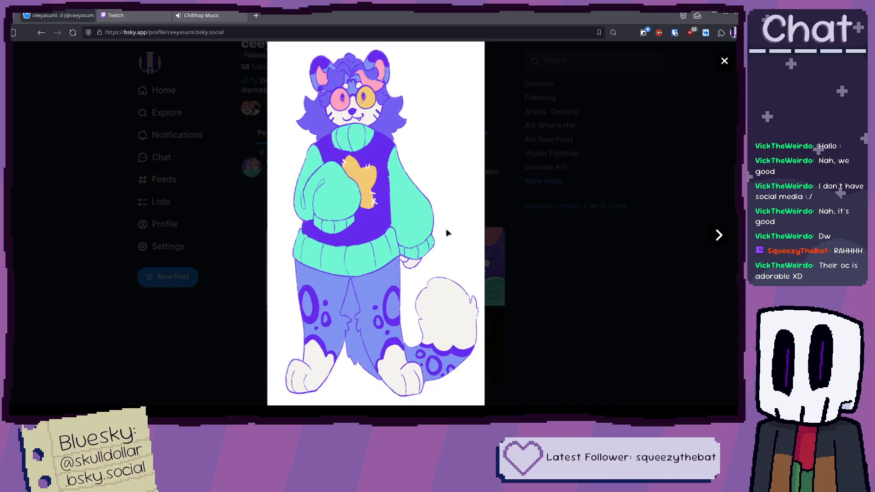
left_click(566, 317)
scroll(555, 292, "down", 3)
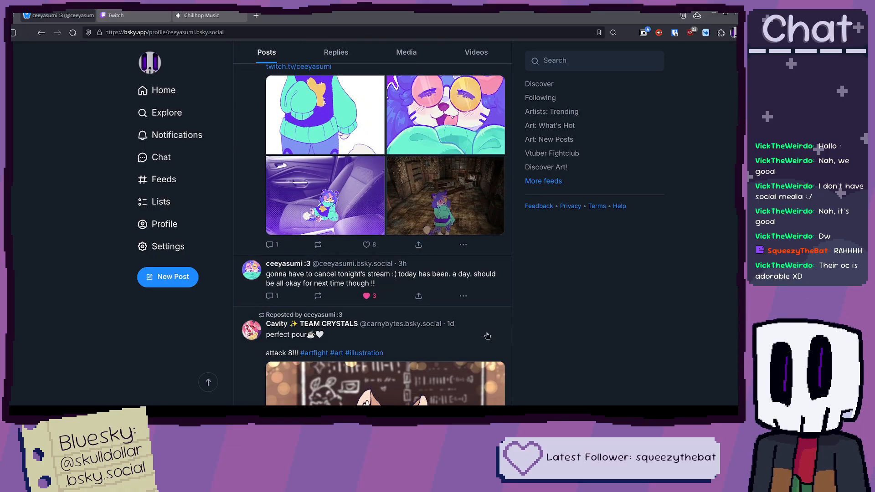
scroll(549, 279, "up", 3)
scroll(549, 279, "up", 2)
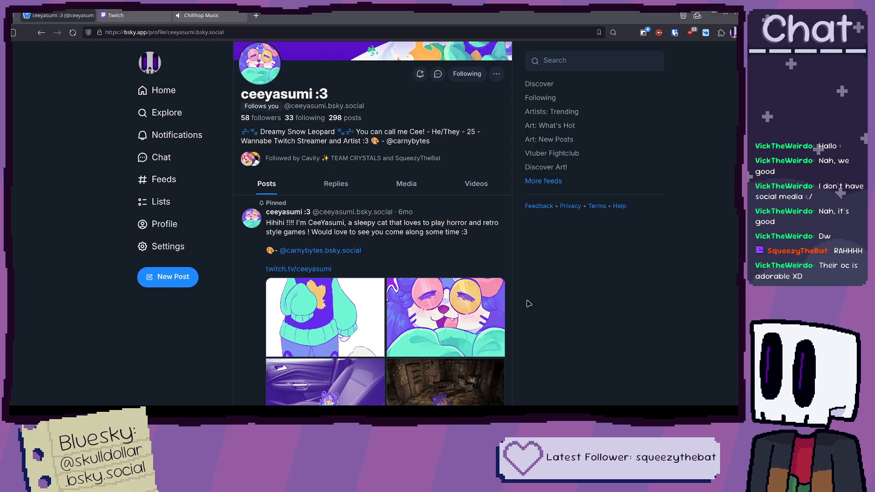
scroll(528, 303, "down", 3)
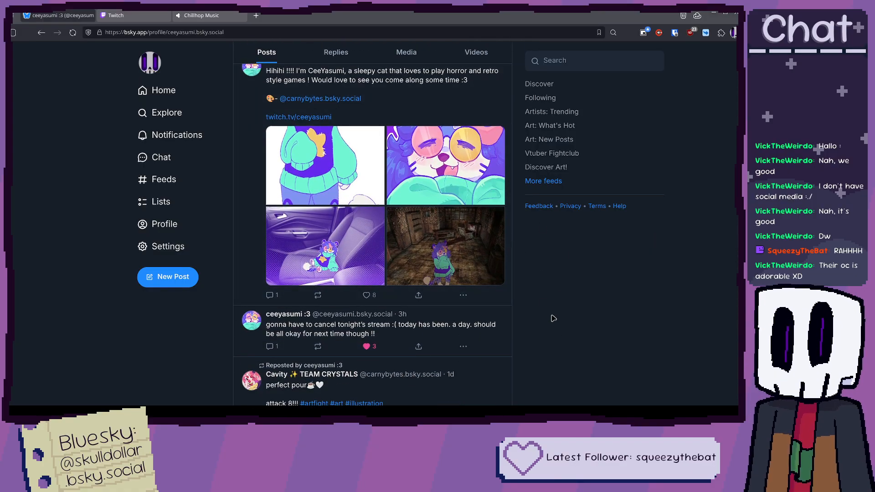
scroll(287, 293, "up", 2)
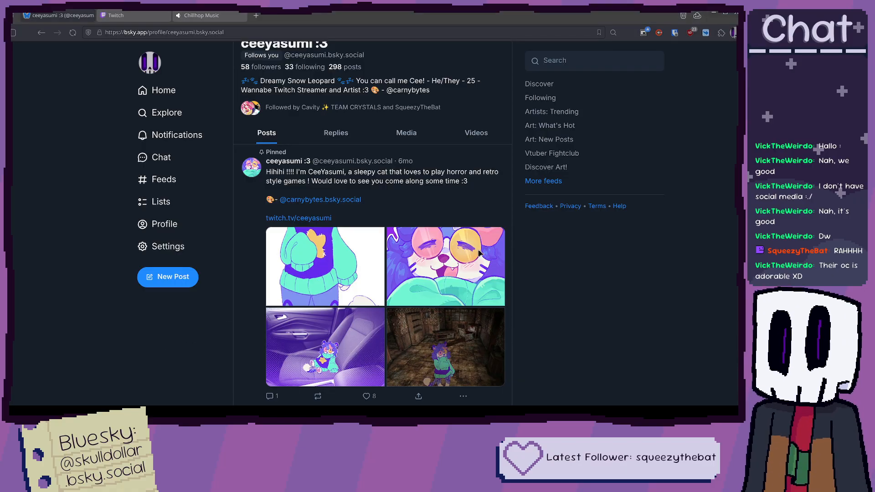
Step: Switch back to Krita and examine the character, gun pose and dark room references around the canvas
key("alt+Tab")
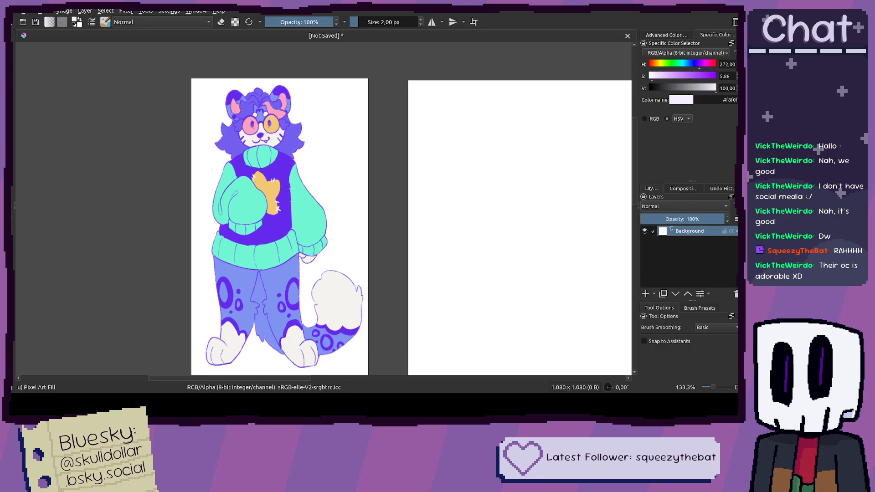
scroll(256, 218, "down", 3)
left_click_drag(261, 289, 295, 235)
scroll(295, 234, "up", 1)
left_click_drag(373, 245, 253, 234)
scroll(262, 230, "down", 1)
left_click_drag(471, 232, 440, 225)
scroll(512, 185, "up", 1)
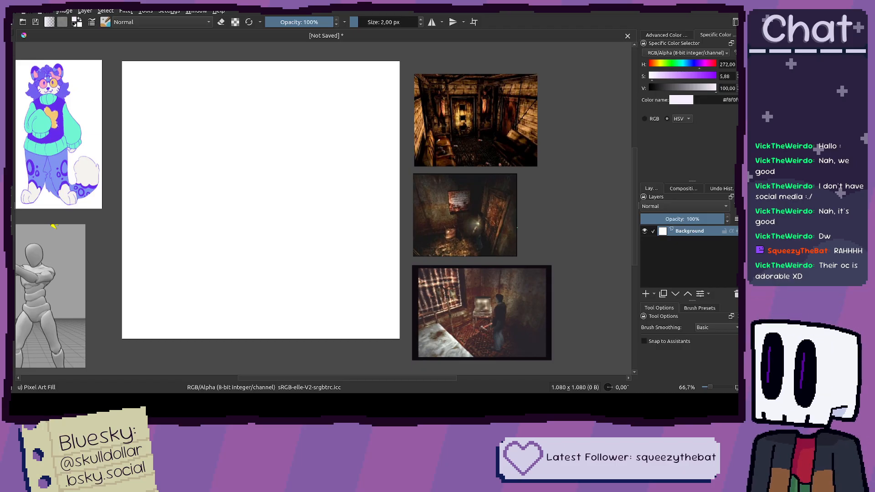
mouse_move(518, 193)
left_mouse_down()
mouse_move(476, 191)
mouse_move(514, 186)
left_mouse_up()
left_click_drag(319, 216, 417, 186)
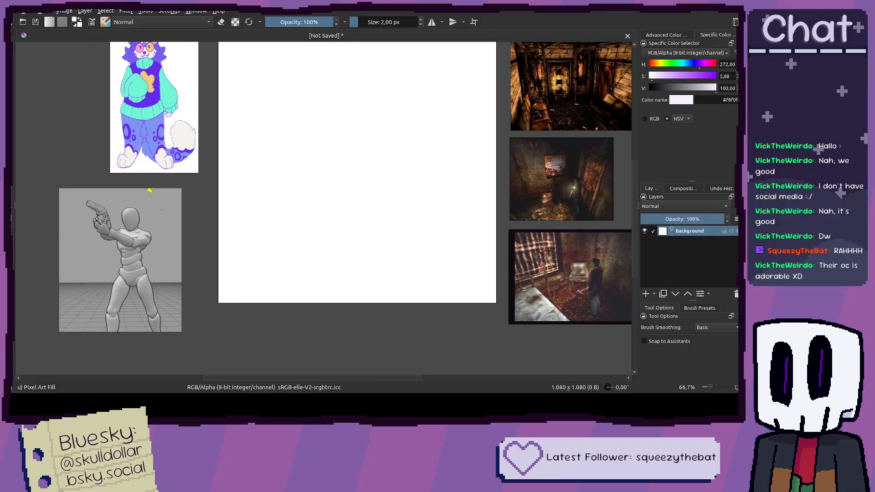
left_click_drag(160, 236, 173, 235)
mouse_move(162, 188)
left_mouse_down()
mouse_move(178, 177)
mouse_move(153, 197)
left_mouse_up()
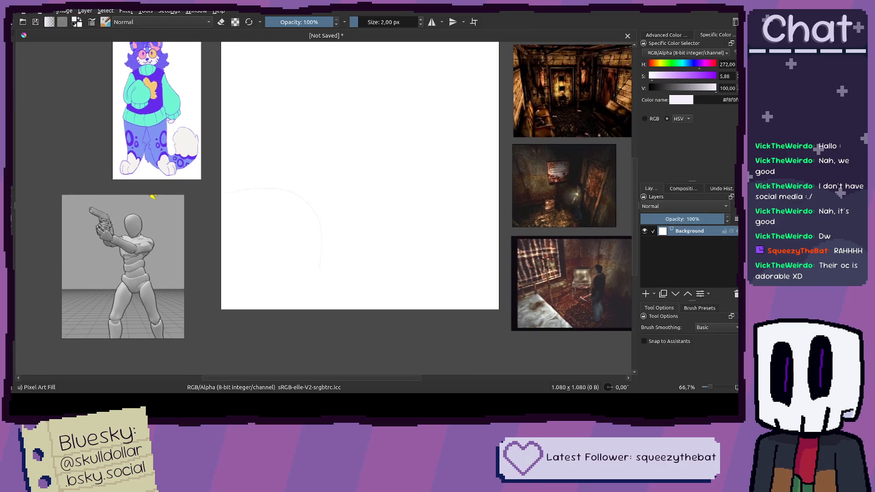
Step: Set the brush colour's value to 12 for a near-black and choose the Charcoal Rock Soft brush preset
left_click(659, 88)
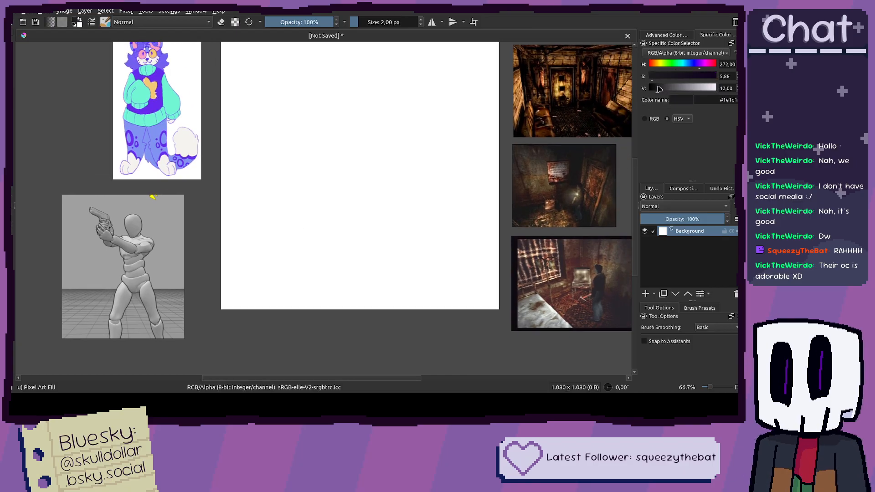
left_click(699, 308)
left_click(652, 342)
Step: Draw a test arc across the canvas's lower left and overlapping loops in its upper right
left_click_drag(224, 200, 352, 285)
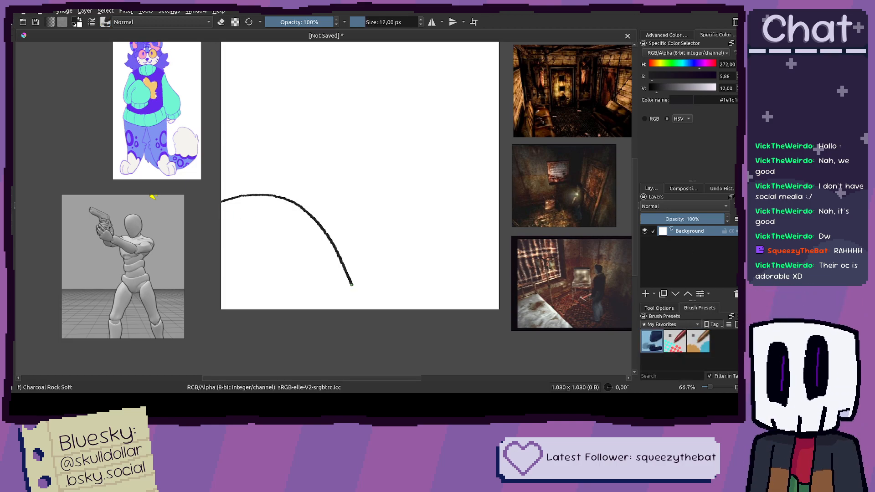
left_click_drag(414, 139, 404, 171)
mouse_move(442, 121)
left_mouse_down()
mouse_move(454, 231)
mouse_move(443, 195)
left_mouse_up()
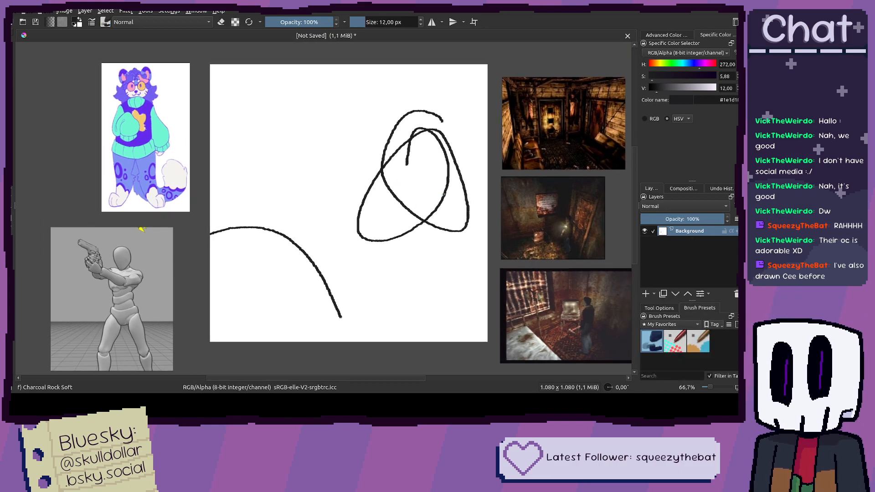
left_click_drag(371, 262, 358, 247)
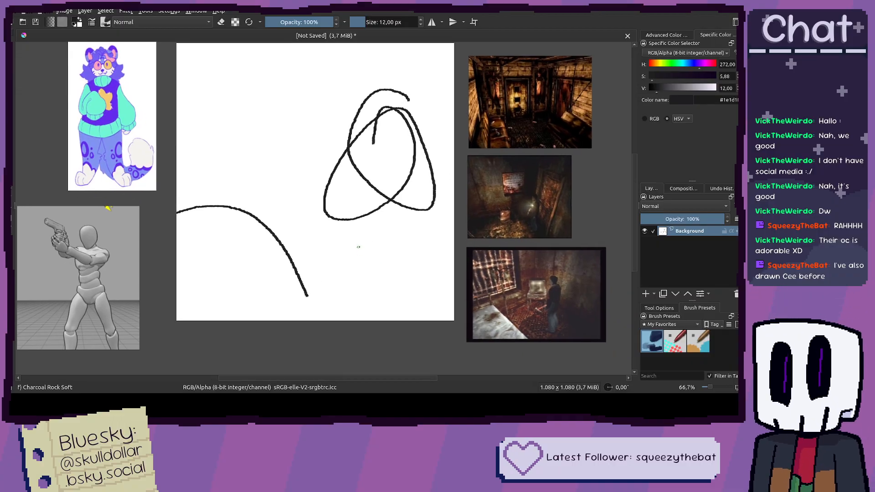
left_click_drag(298, 218, 269, 229)
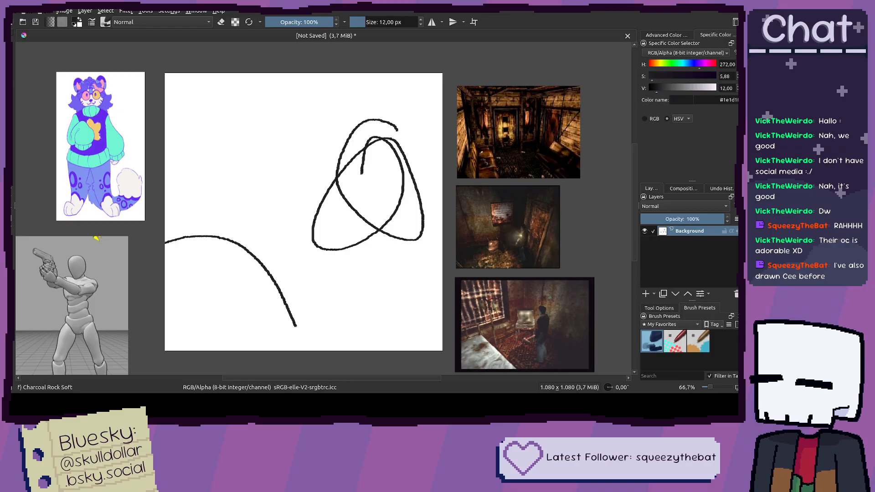
Step: Paste the copied red logo as a reference image, place and enlarge it beside the loops, and delete it
key("ctrl+shift+r")
left_click_drag(196, 111, 255, 204)
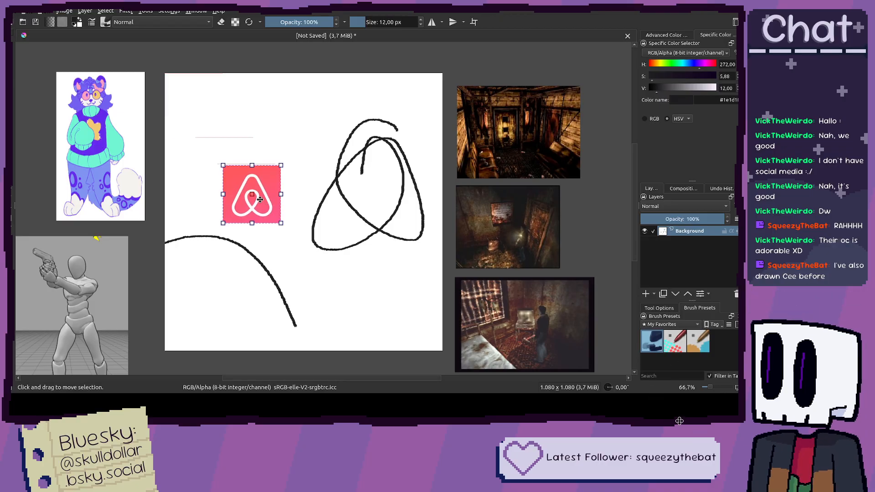
left_click_drag(280, 166, 299, 153)
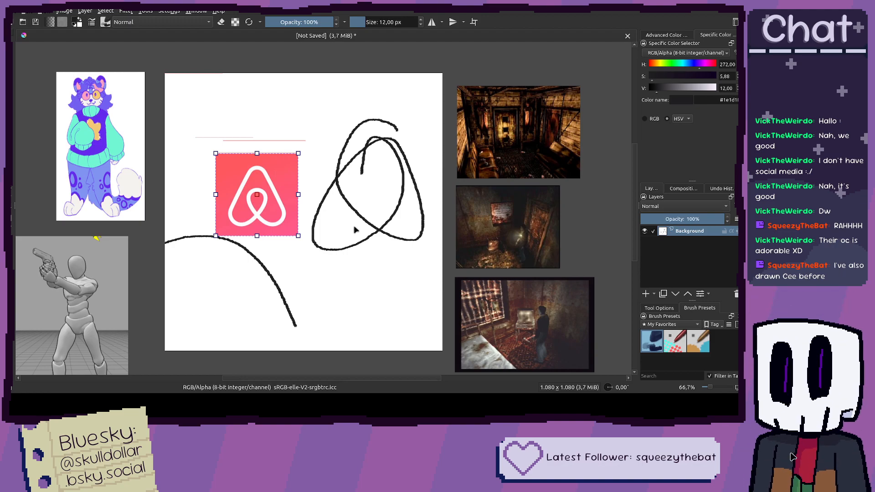
key("Delete")
left_click_drag(283, 195, 319, 184)
Step: Undo the logo edits and all test strokes back to the blank canvas, and return to the freehand brush
key("ctrl+z")
key("ctrl+z")
key("ctrl+z")
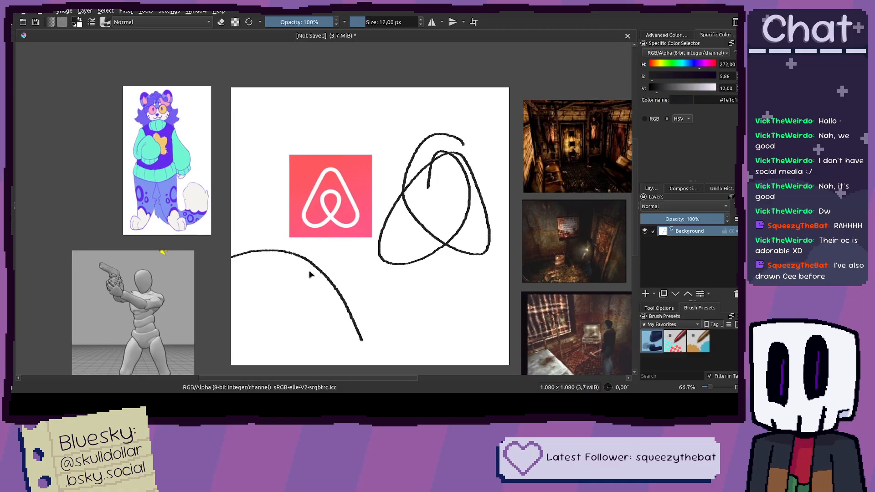
key("ctrl+z")
key("ctrl+z")
key("ctrl+z")
key("ctrl+z")
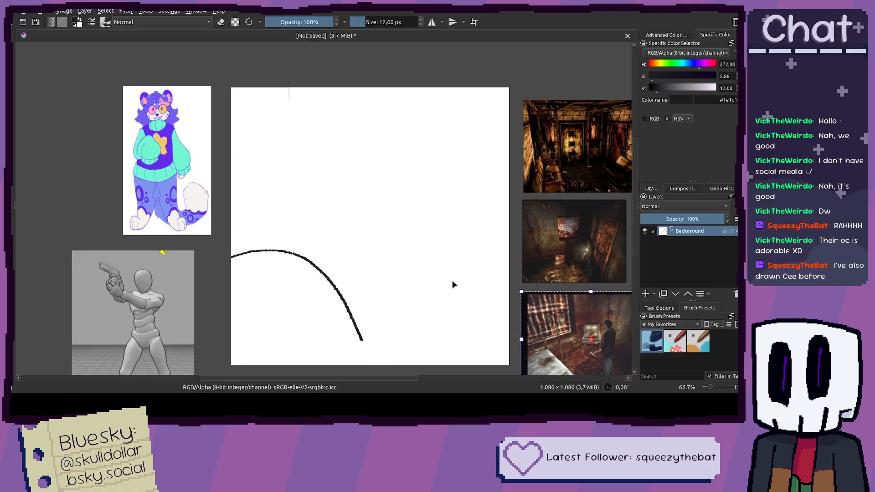
left_click_drag(453, 271, 382, 241)
key("b")
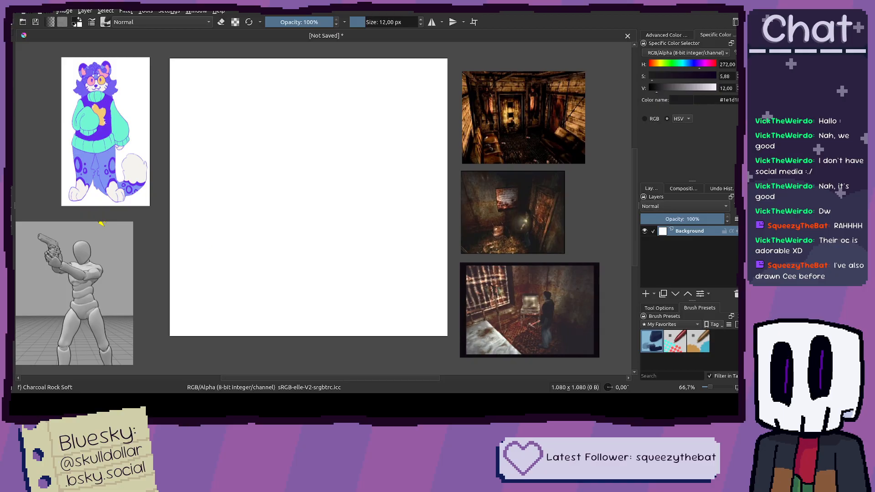
Step: Add a new paint layer above the background for the sketch
left_click_drag(176, 222, 216, 227)
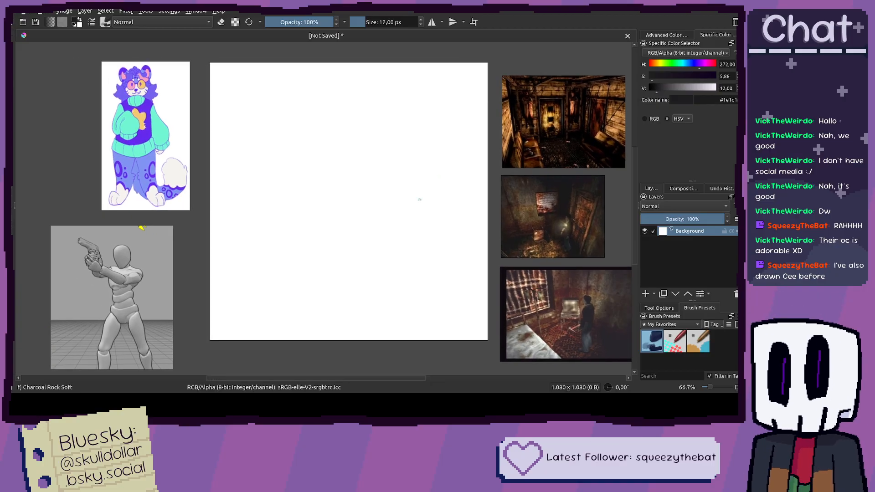
left_click_drag(374, 168, 326, 182)
left_click(645, 294)
left_click_drag(405, 244, 441, 259)
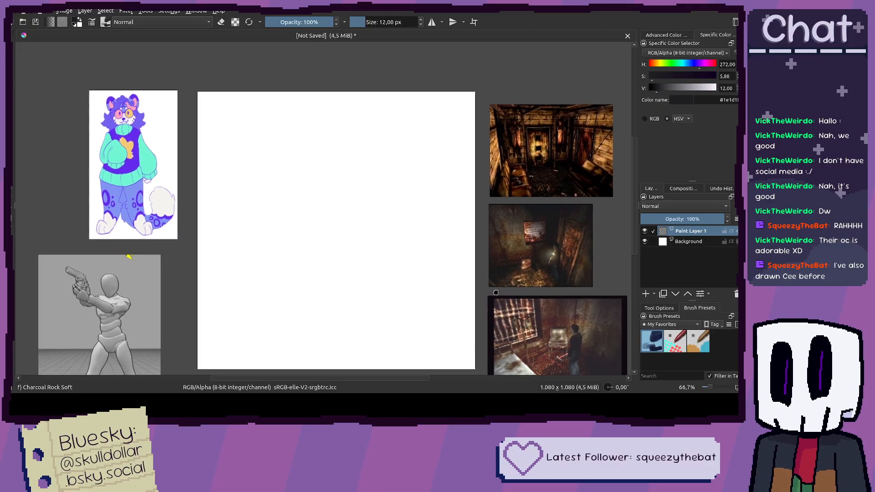
scroll(440, 259, "up", 1)
left_click_drag(382, 119, 395, 165)
scroll(392, 169, "down", 1)
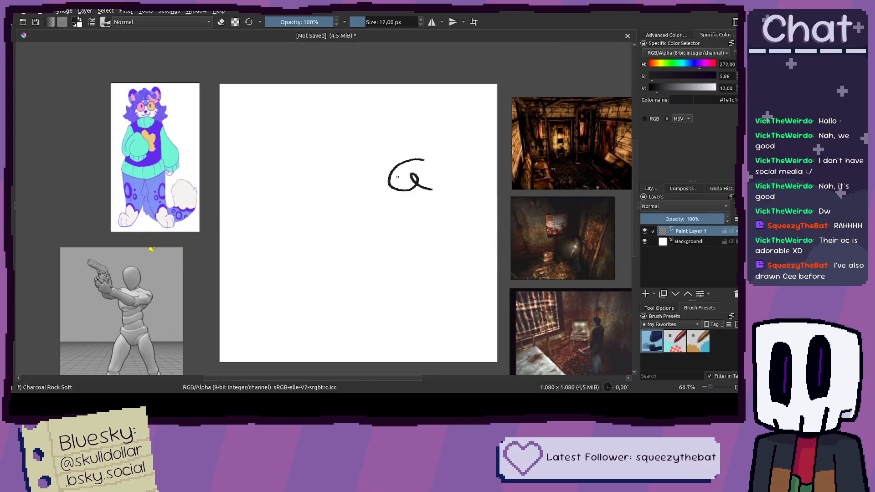
scroll(376, 174, "up", 5)
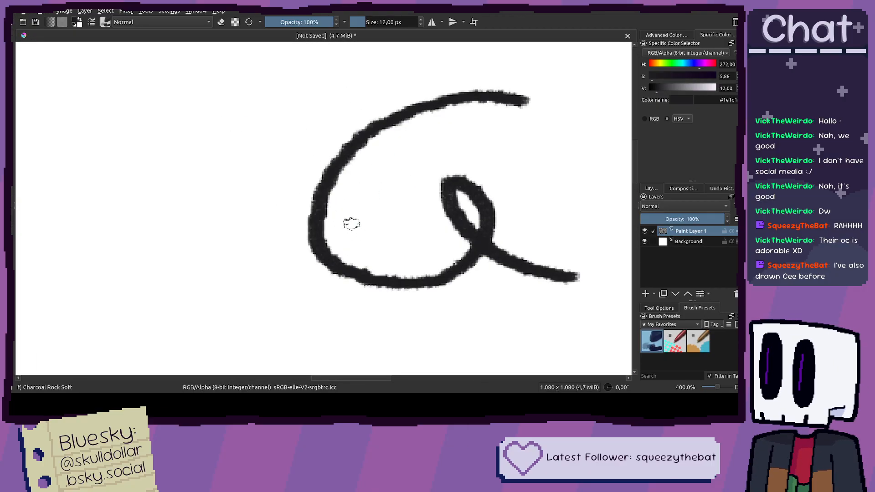
scroll(274, 195, "down", 5)
key("ctrl+z")
scroll(293, 206, "down", 2)
scroll(293, 207, "up", 2)
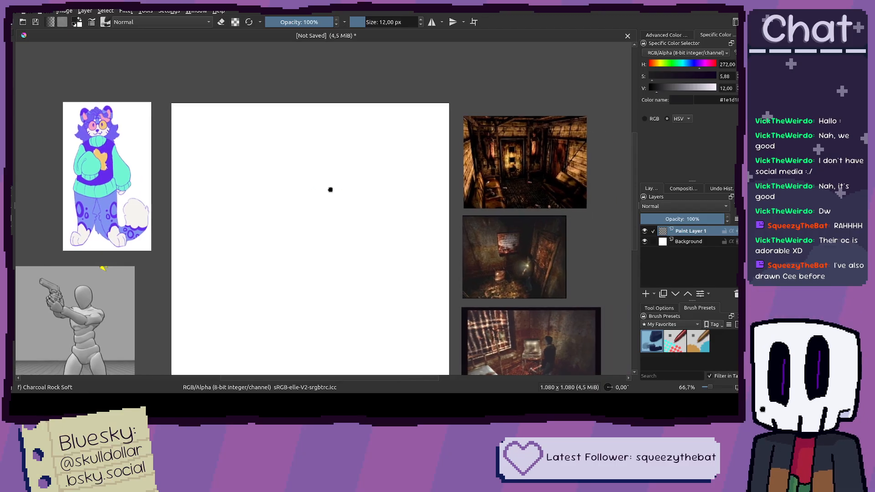
Step: Set the brush opacity to 50% and rename Paint Layer 1 to Base
scroll(356, 159, "up", 1)
left_click_drag(355, 159, 376, 171)
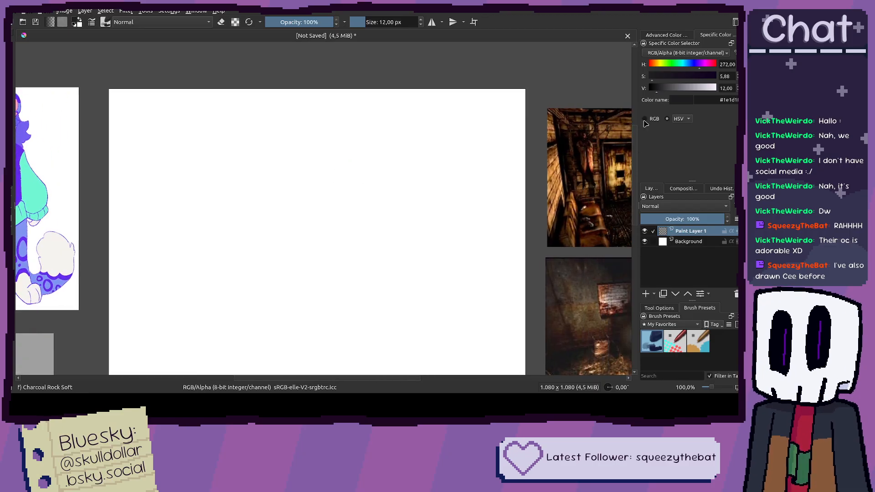
left_click_drag(487, 174, 488, 155)
left_click_drag(368, 239, 391, 231)
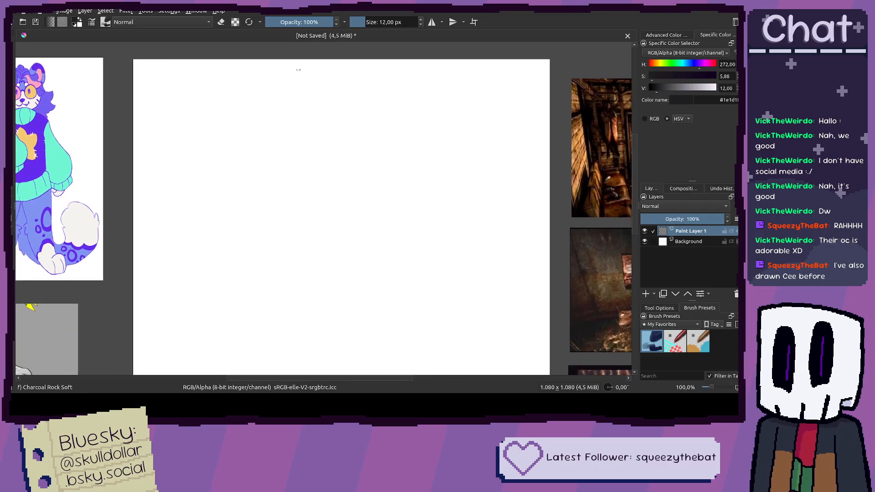
type("50")
key("Return")
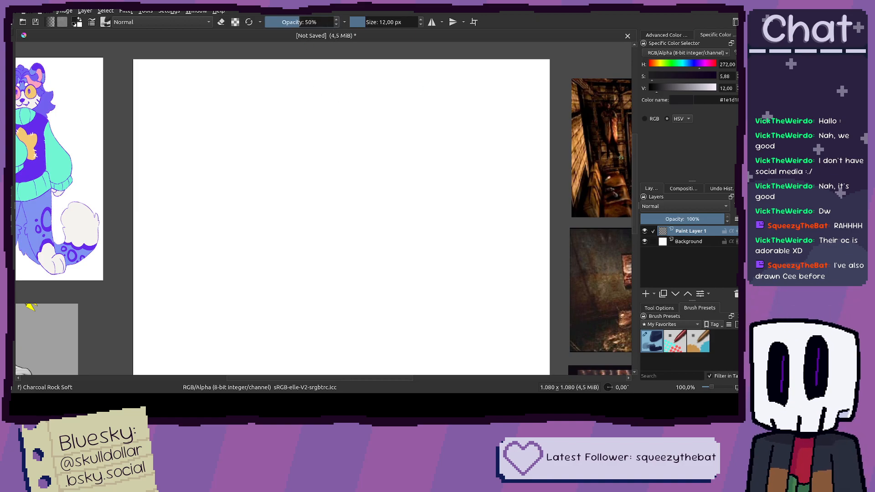
double_click(691, 231)
type("Base")
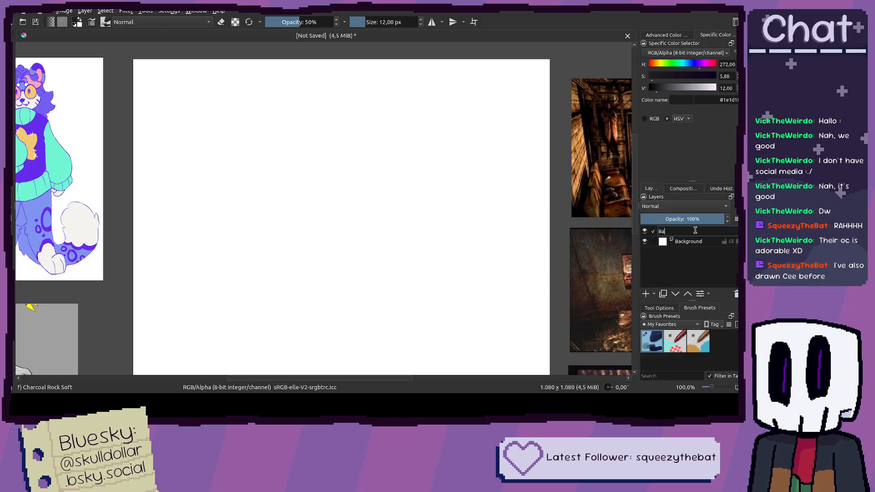
key("Return")
Step: Restore the brush opacity to 50%
left_click_drag(520, 299, 622, 205)
left_click_drag(273, 225, 179, 247)
mouse_move(162, 328)
left_mouse_down()
mouse_move(191, 273)
mouse_move(168, 331)
left_mouse_up()
key("o")
key("o")
key("o")
key("o")
key("o")
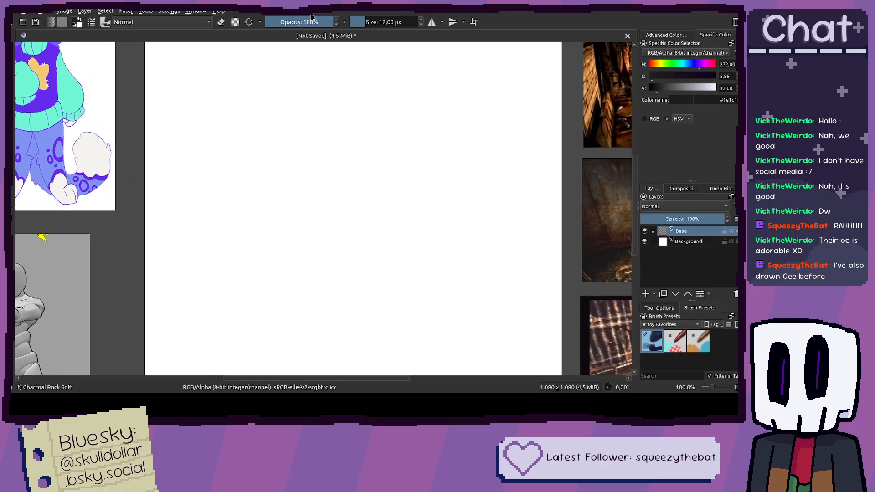
left_click(292, 18)
type("50")
key("Return")
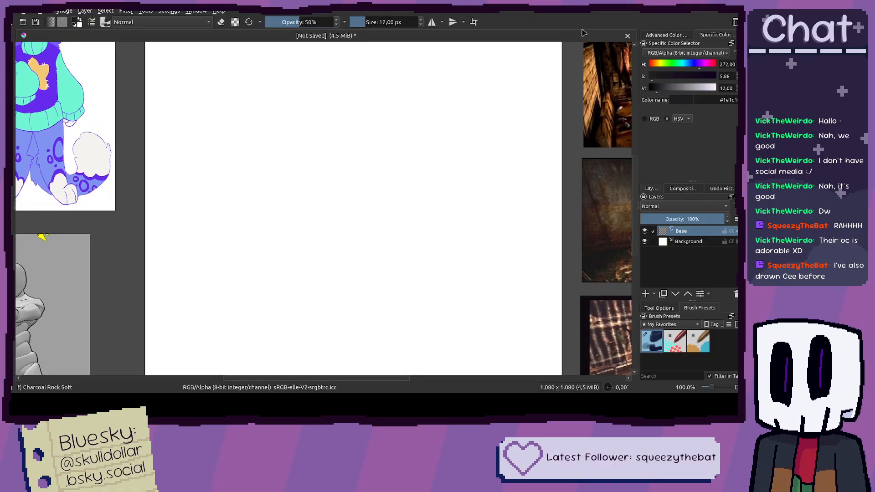
Step: Draw a circle for the head in the canvas's upper right area and return to the freehand brush
scroll(422, 151, "right", 2)
left_click_drag(368, 92, 452, 182)
key("minus")
key("ctrl+t")
left_click_drag(412, 152, 402, 148)
key("F6")
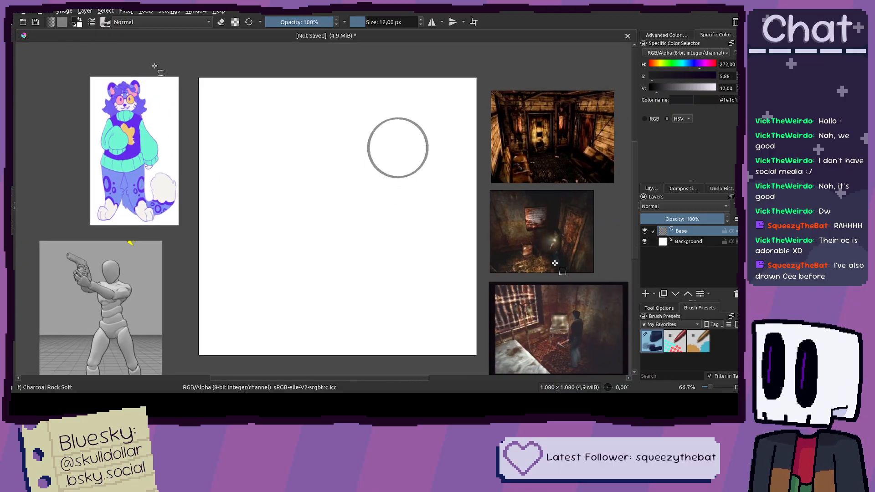
key("b")
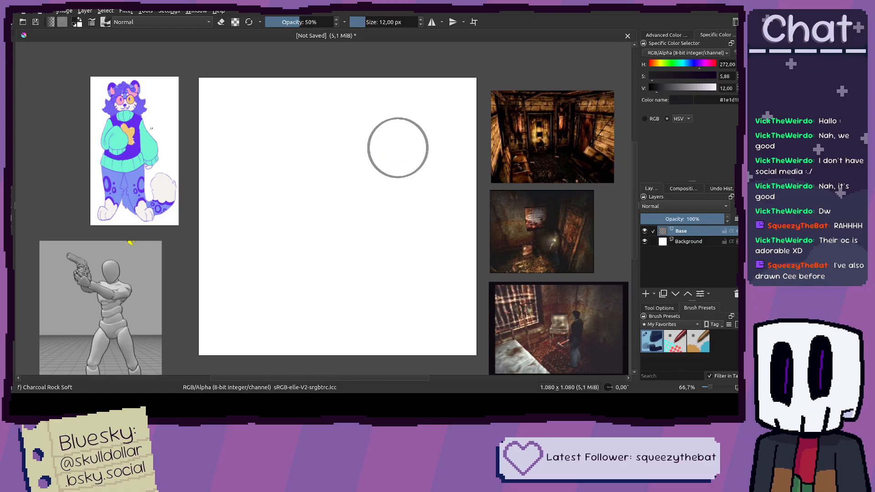
Step: Examine the leopard character and gun-aiming mannequin references alongside the head circle
scroll(130, 243, "up", 2)
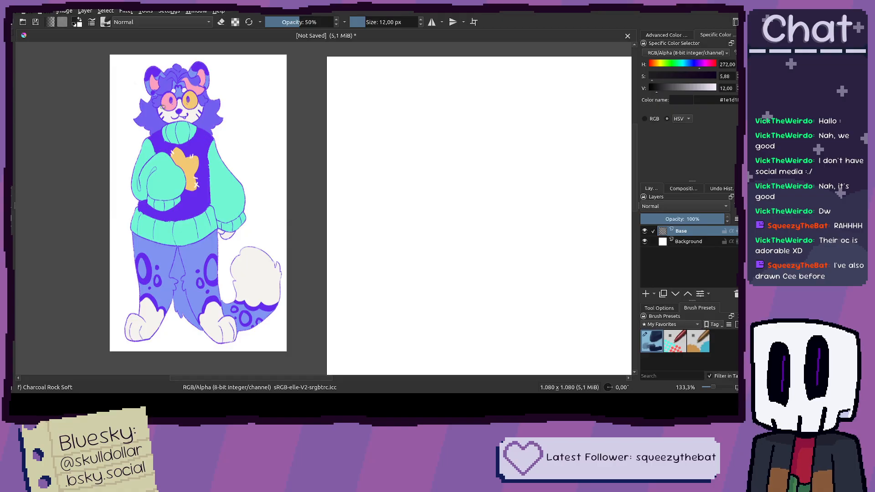
scroll(231, 179, "down", 3)
scroll(320, 153, "up", 3)
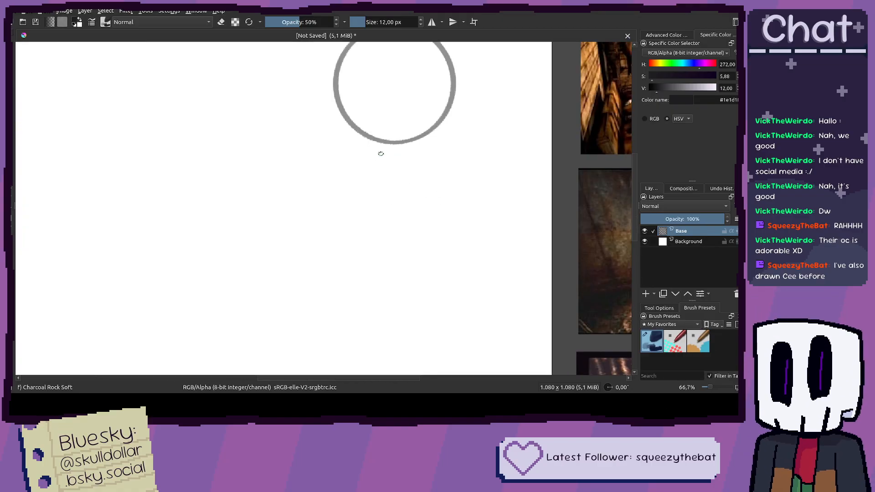
scroll(305, 148, "down", 2)
scroll(329, 149, "up", 2)
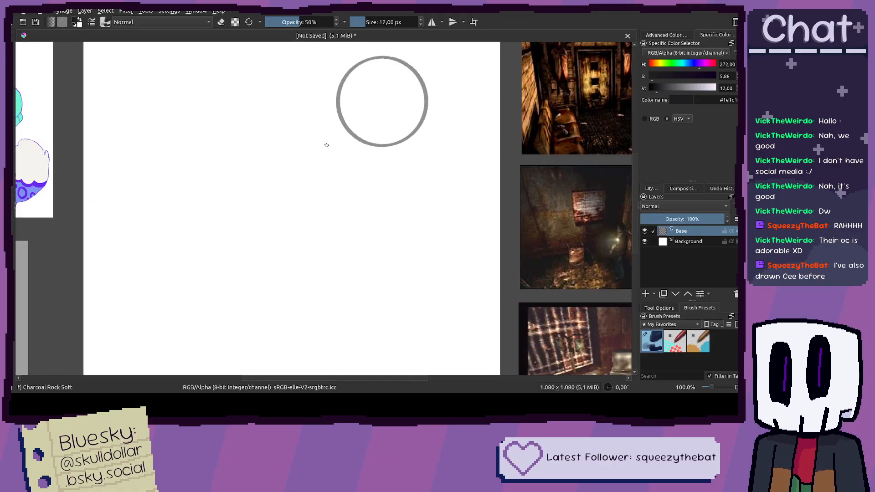
scroll(330, 149, "down", 2)
scroll(330, 149, "up", 2)
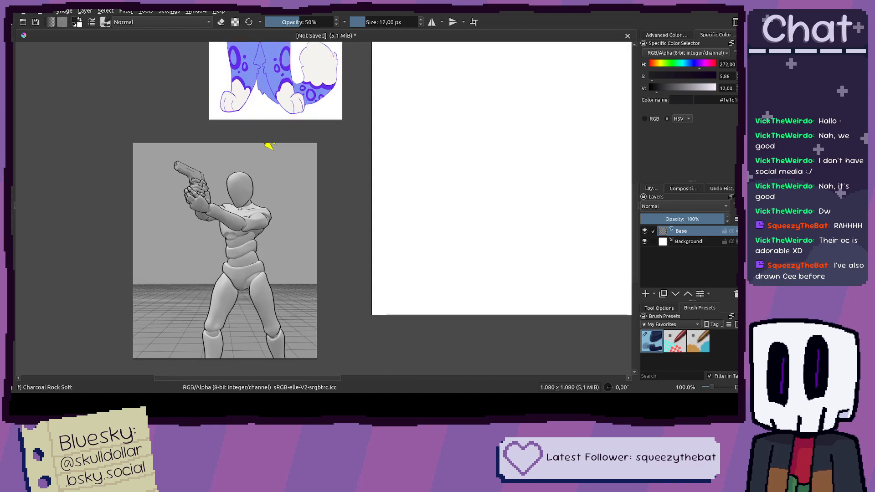
left_click_drag(376, 142, 466, 163)
key("ctrl+z")
left_click_drag(365, 140, 466, 163)
key("ctrl+z")
left_click_drag(374, 140, 455, 161)
key("ctrl+z")
mouse_move(423, 135)
left_mouse_down()
mouse_move(473, 172)
mouse_move(455, 207)
mouse_move(447, 183)
mouse_move(461, 133)
left_mouse_up()
scroll(469, 171, "down", 2)
scroll(466, 174, "up", 2)
scroll(469, 120, "down", 2)
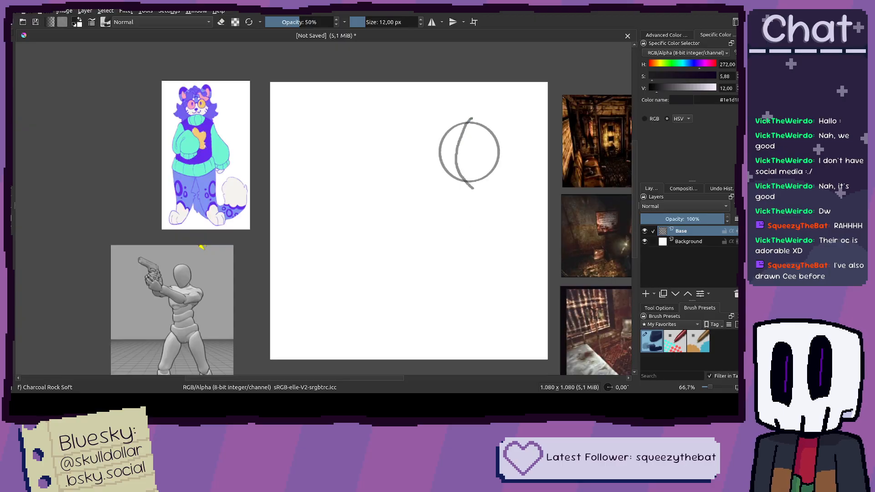
scroll(405, 153, "up", 3)
key("ctrl+z")
Step: Draw a downward-bowed eye line and a curved vertical centre line across the head circle
mouse_move(385, 162)
left_mouse_down()
mouse_move(478, 187)
mouse_move(387, 162)
mouse_move(469, 192)
mouse_move(551, 164)
left_mouse_up()
key("ctrl+z")
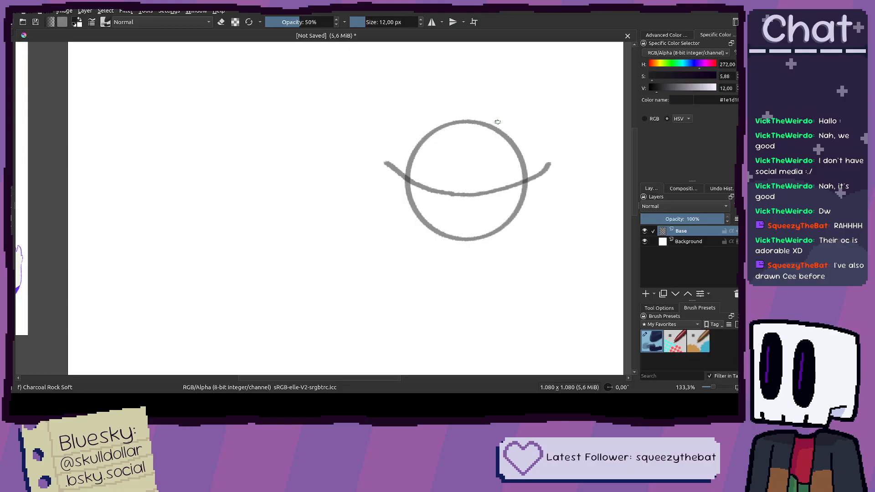
mouse_move(478, 100)
left_mouse_down()
mouse_move(437, 147)
mouse_move(433, 188)
mouse_move(470, 253)
mouse_move(397, 190)
left_mouse_up()
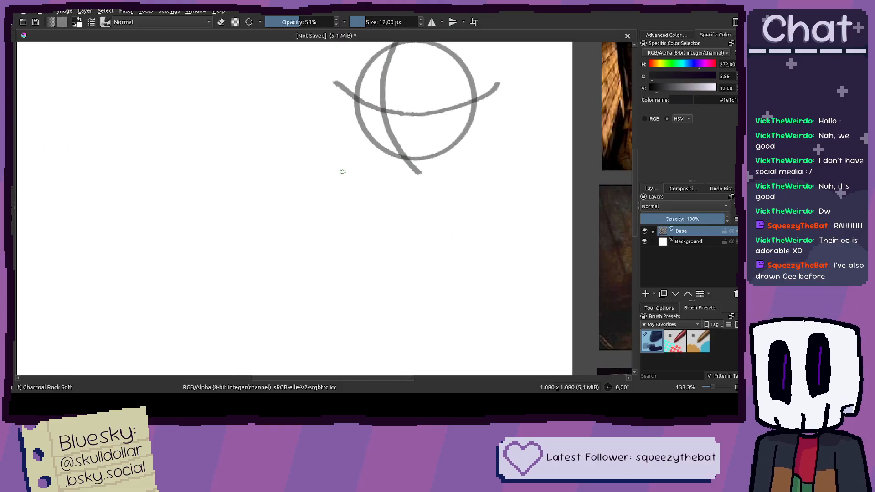
Step: Draw a shoulder line just beneath the head circle, sloping down to the right, redoing the stroke until it is clean
mouse_move(342, 159)
left_mouse_down()
mouse_move(477, 186)
mouse_move(408, 176)
left_mouse_up()
key("ctrl+z")
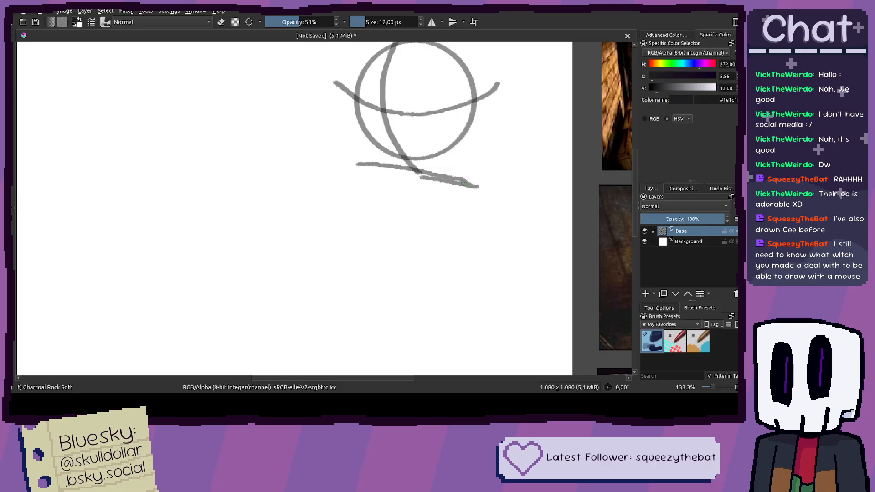
left_click_drag(463, 184, 404, 196)
key("ctrl+z")
key("ctrl+z")
mouse_move(297, 179)
left_mouse_down()
mouse_move(386, 182)
mouse_move(305, 179)
mouse_move(413, 199)
mouse_move(291, 180)
mouse_move(401, 197)
mouse_move(322, 179)
left_mouse_up()
key("ctrl+z")
key("ctrl+z")
scroll(339, 218, "down", 4)
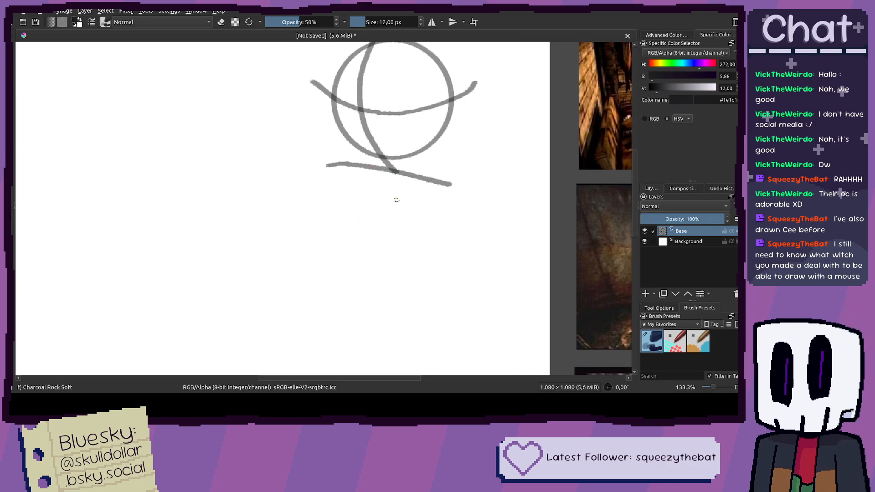
mouse_move(395, 183)
left_mouse_down()
mouse_move(407, 145)
mouse_move(366, 187)
left_mouse_up()
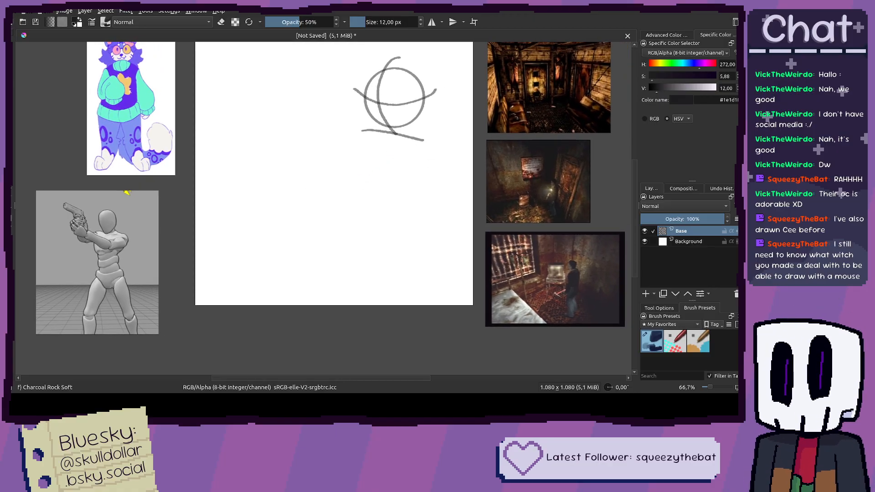
Step: Extend the left end of the shoulder line slightly outward with a short stroke
left_click_drag(428, 150, 425, 137)
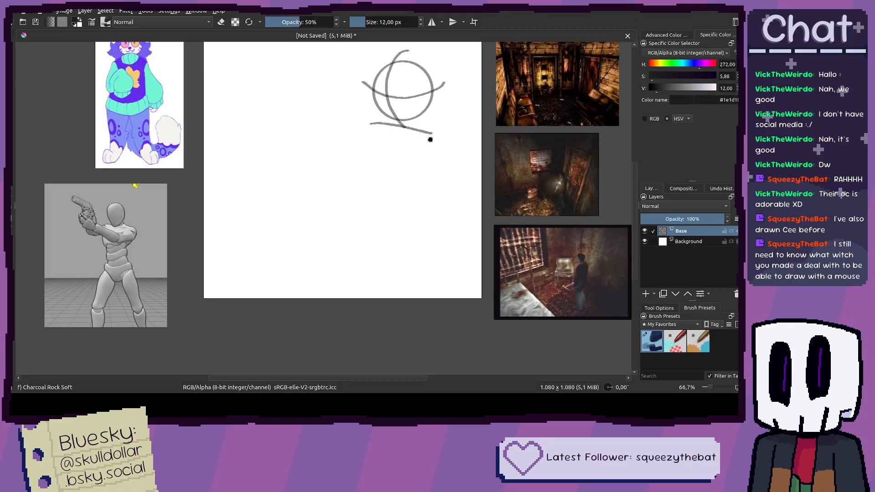
scroll(430, 139, "up", 2)
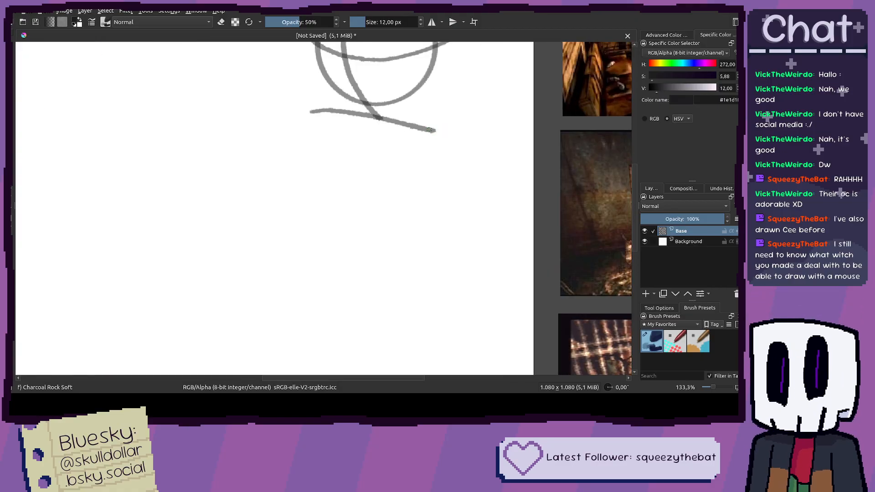
left_click_drag(336, 111, 306, 107)
key("ctrl+z")
key("ctrl+z")
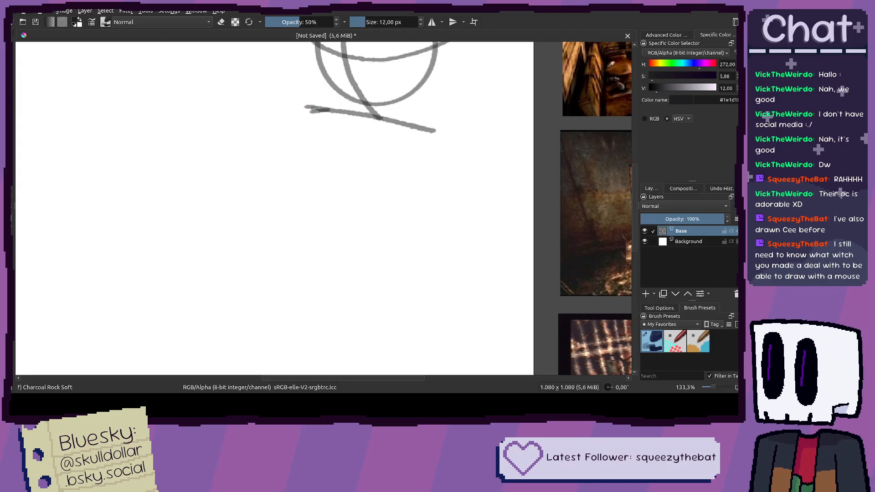
Step: Add a short stroke angled down and outward from the right end of the shoulder line
scroll(347, 111, "down", 3)
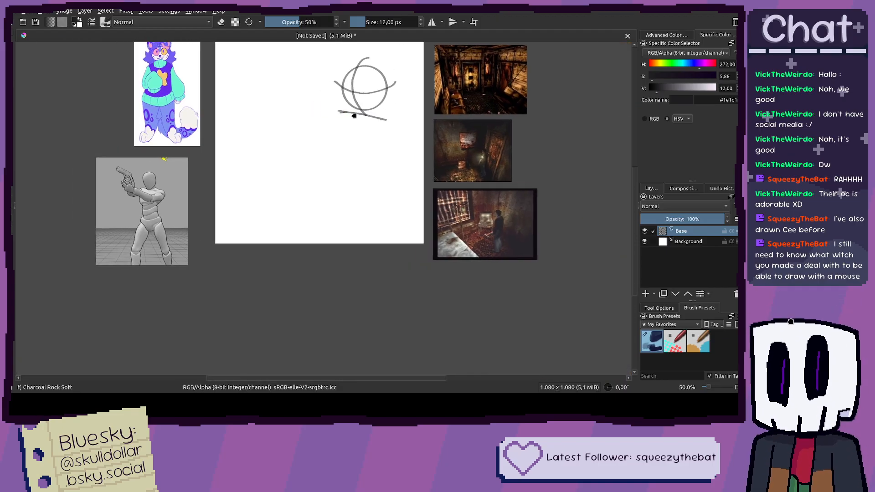
scroll(349, 112, "up", 1)
scroll(367, 128, "up", 1)
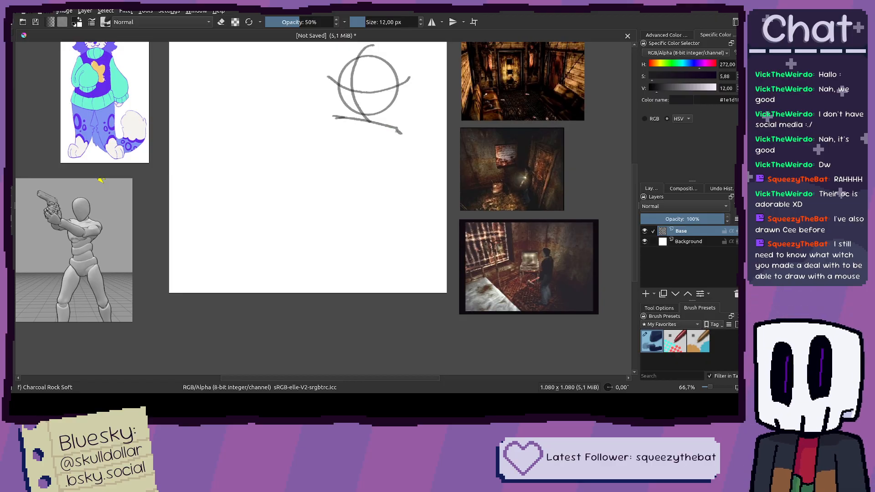
scroll(398, 132, "up", 3)
left_click_drag(397, 129, 401, 136)
scroll(382, 141, "down", 2)
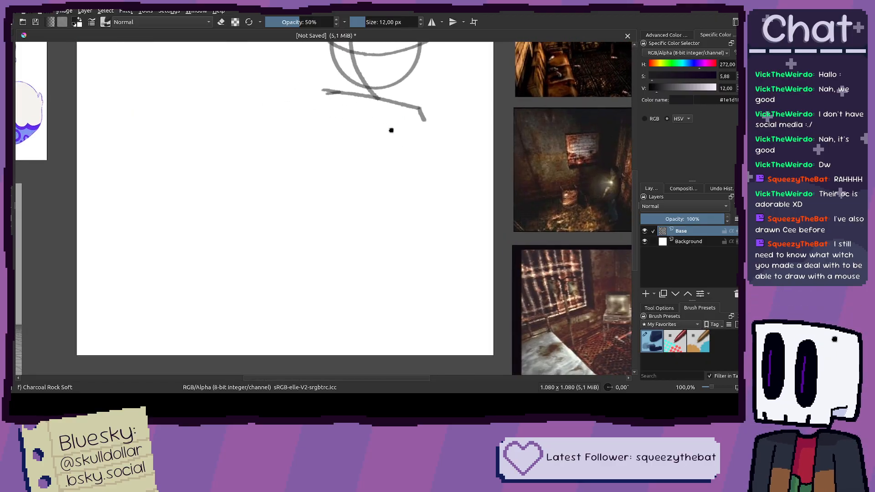
scroll(390, 130, "down", 2)
scroll(397, 129, "up", 3)
left_click_drag(408, 118, 419, 138)
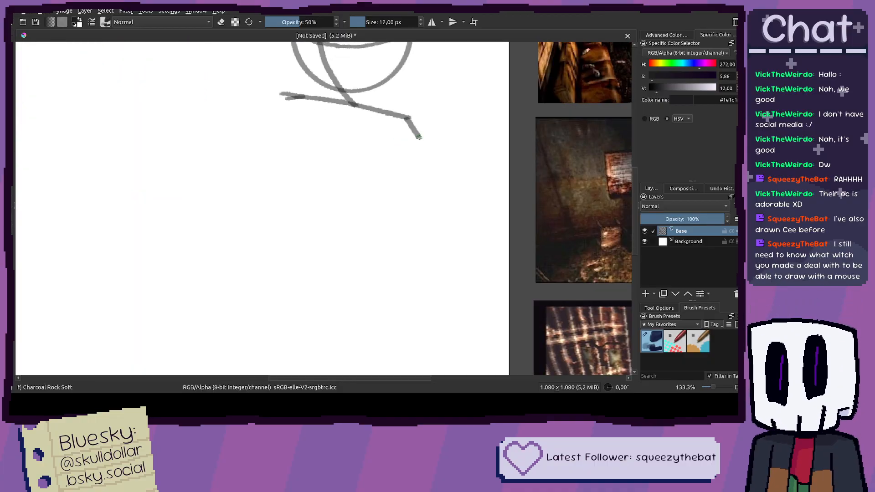
scroll(387, 120, "down", 1)
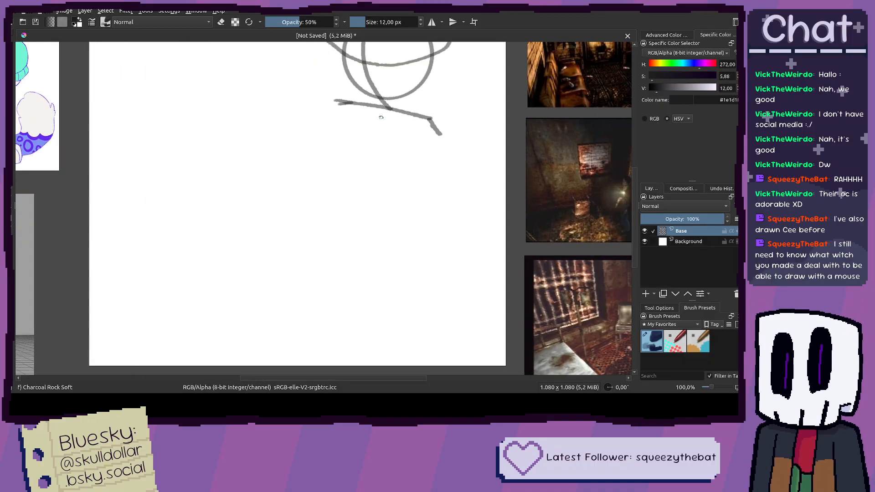
Step: Draw a long curved torso line downward from the right end of the shoulder line, redoing the stroke as needed
mouse_move(335, 101)
left_mouse_down()
mouse_move(345, 112)
mouse_move(415, 127)
mouse_move(398, 103)
left_mouse_up()
key("ctrl+z")
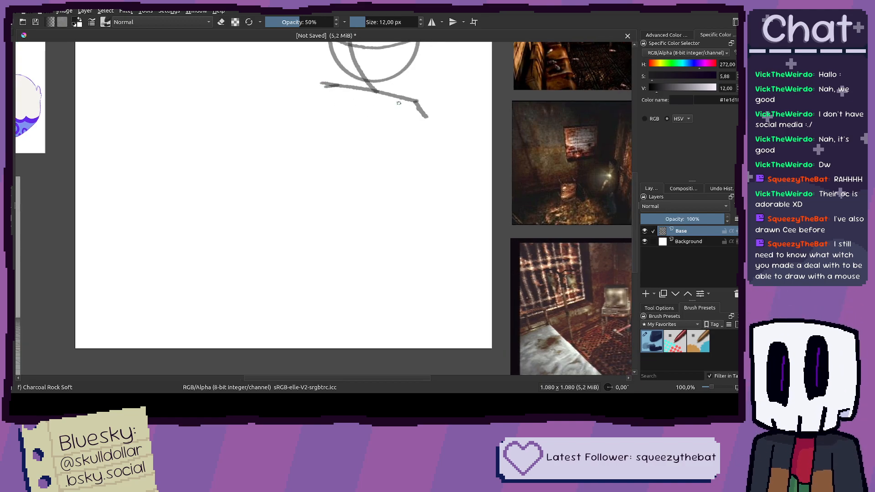
scroll(416, 100, "down", 2)
scroll(415, 100, "up", 2)
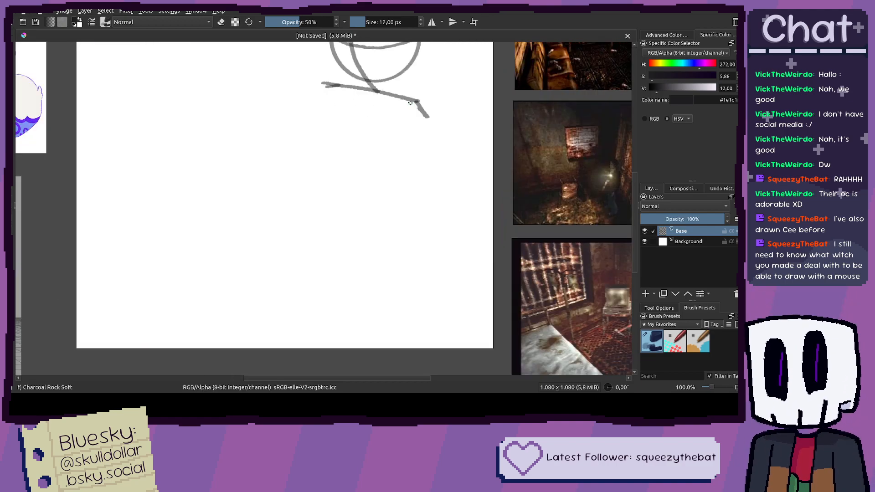
scroll(414, 103, "down", 1)
scroll(414, 105, "up", 1)
left_click_drag(415, 105, 412, 231)
key("ctrl+z")
mouse_move(419, 106)
left_mouse_down()
mouse_move(402, 163)
mouse_move(409, 236)
left_mouse_up()
key("ctrl+z")
mouse_move(419, 105)
left_mouse_down()
mouse_move(405, 216)
mouse_move(398, 161)
mouse_move(414, 104)
left_mouse_up()
key("ctrl+z")
Step: Draw a parallel outer curve from the short shoulder stroke and close the narrow side plane of the torso at its base
scroll(414, 104, "down", 2)
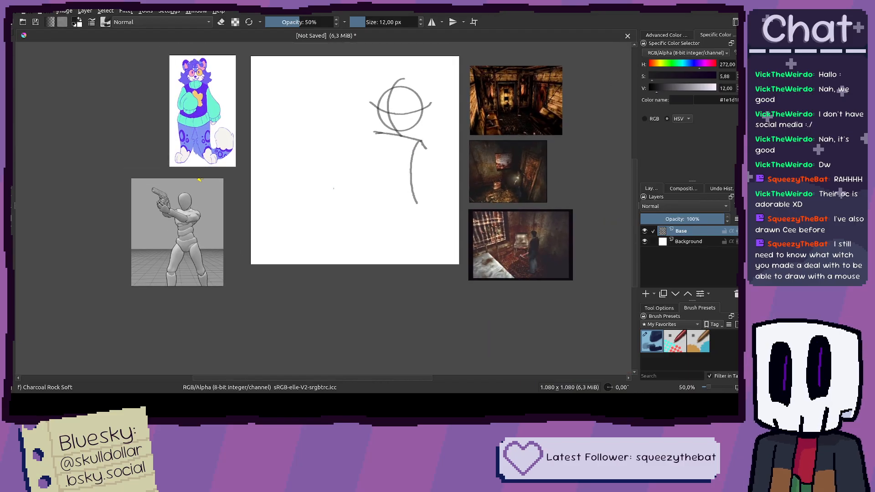
scroll(161, 238, "up", 2)
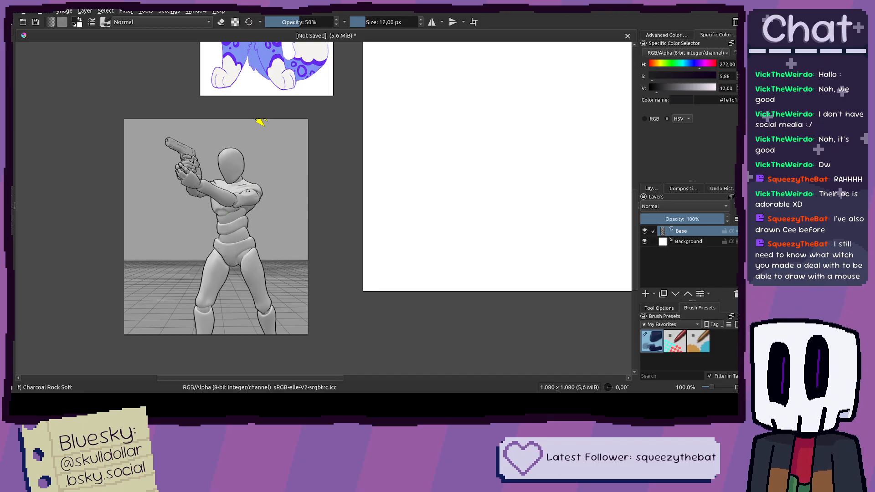
left_click_drag(492, 173, 292, 236)
scroll(536, 142, "up", 1)
mouse_move(507, 116)
left_mouse_down()
mouse_move(494, 191)
mouse_move(516, 253)
mouse_move(501, 267)
mouse_move(510, 269)
mouse_move(506, 237)
left_mouse_up()
key("ctrl+z")
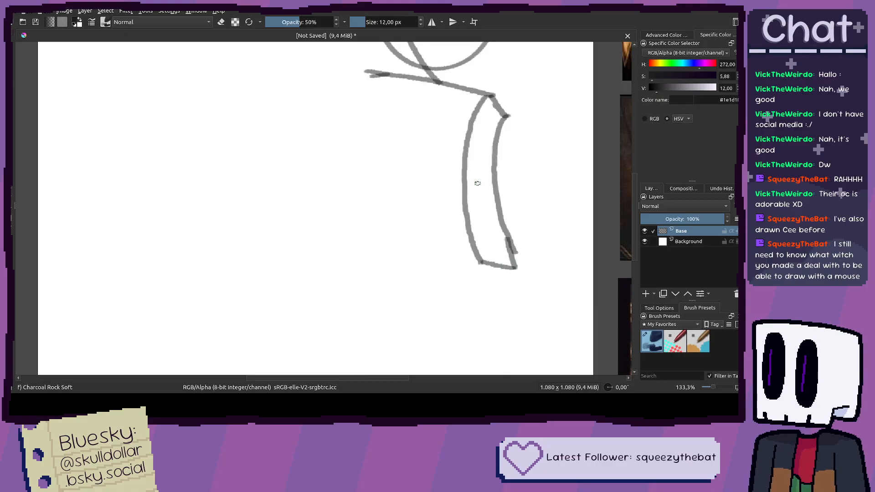
Step: Draw the torso's opposite side as a long curve downward from the left end of the shoulder line
left_click_drag(482, 185, 523, 211)
mouse_move(413, 100)
left_mouse_down()
mouse_move(392, 151)
mouse_move(388, 194)
mouse_move(401, 282)
mouse_move(519, 287)
left_mouse_up()
key("ctrl+z")
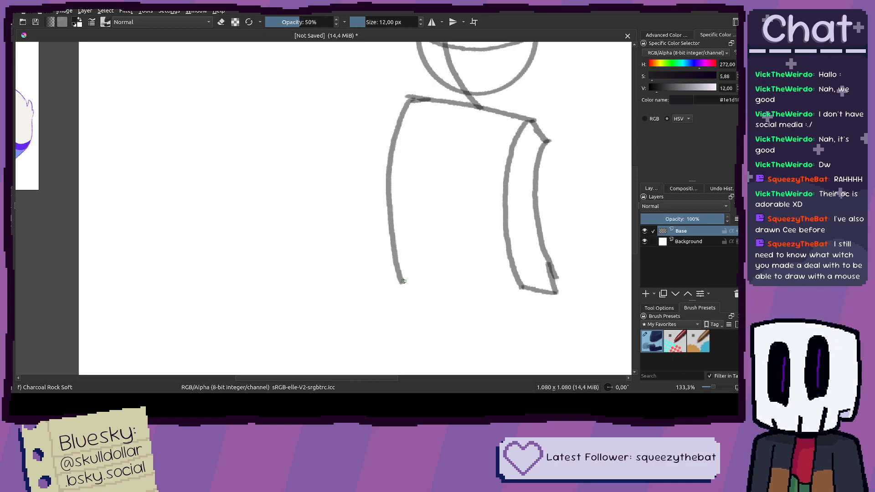
Step: Undo the torso's last strokes, then redraw its base edge and the long side curve from the shoulder line's left end
key("ctrl+z")
key("ctrl+z")
key("ctrl+z")
mouse_move(521, 287)
left_mouse_down()
mouse_move(551, 288)
mouse_move(547, 266)
mouse_move(470, 283)
mouse_move(416, 273)
mouse_move(399, 163)
left_mouse_up()
key("ctrl+z")
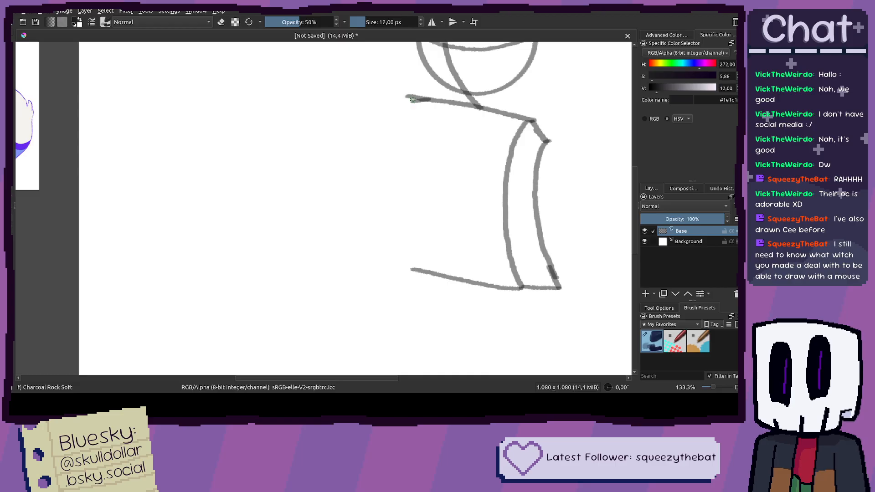
mouse_move(410, 97)
left_mouse_down()
mouse_move(392, 172)
mouse_move(398, 230)
mouse_move(414, 276)
mouse_move(438, 266)
mouse_move(393, 200)
left_mouse_up()
Step: Select the torso's narrow side plane with a rectangle and move it inward to narrow the torso, then clear the selection
scroll(409, 259, "down", 2)
key("ctrl+r")
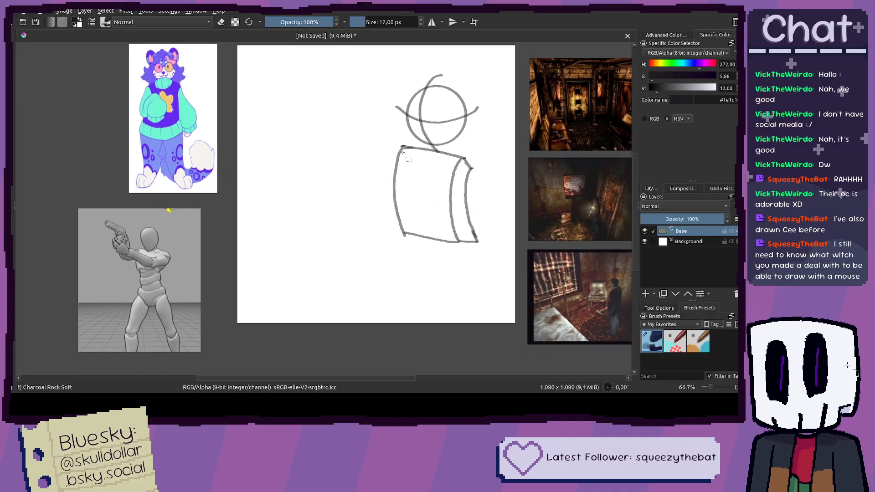
left_click_drag(485, 249, 444, 152)
key("ctrl+t")
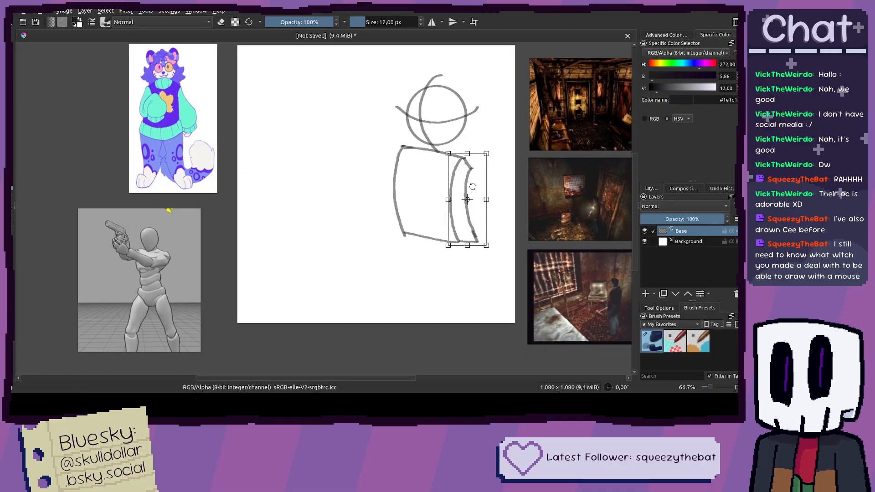
left_click_drag(469, 184, 463, 184)
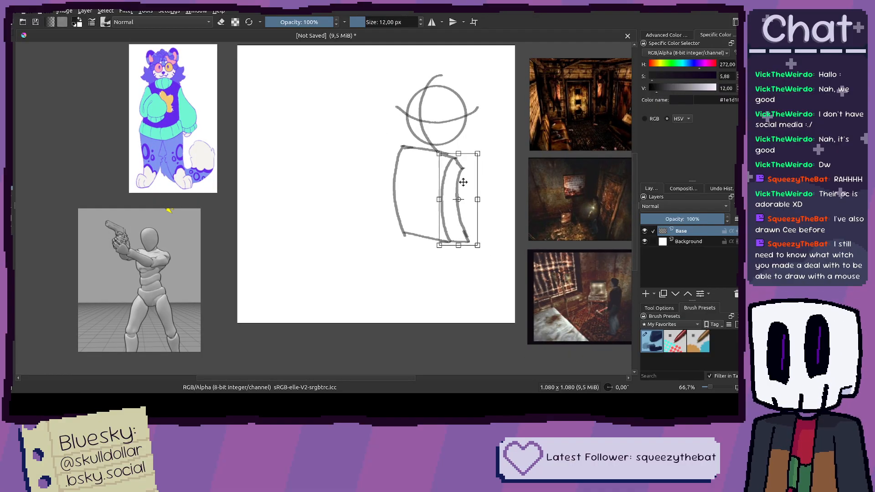
left_click_drag(457, 154, 458, 152)
key("b")
key("ctrl+shift+a")
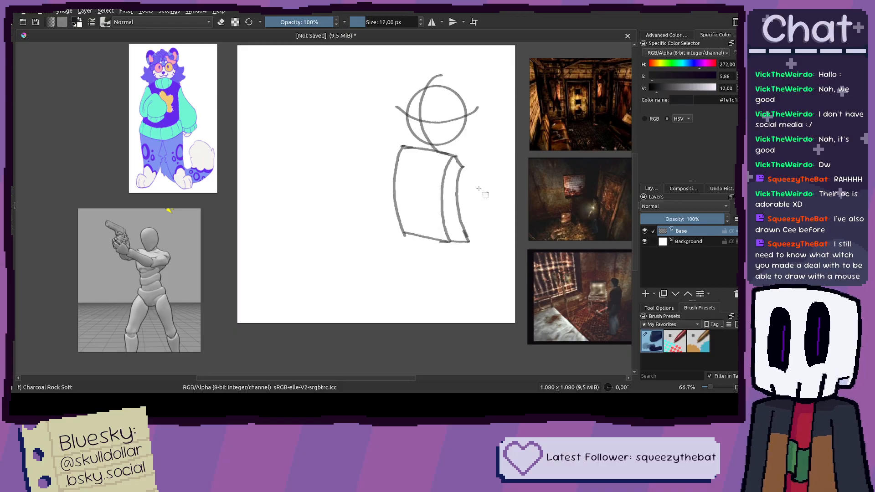
Step: Outline the whole torso with a polygonal selection and rotate it slightly counter-clockwise below the head
left_click_drag(451, 196, 466, 204)
left_click_drag(411, 180, 395, 172)
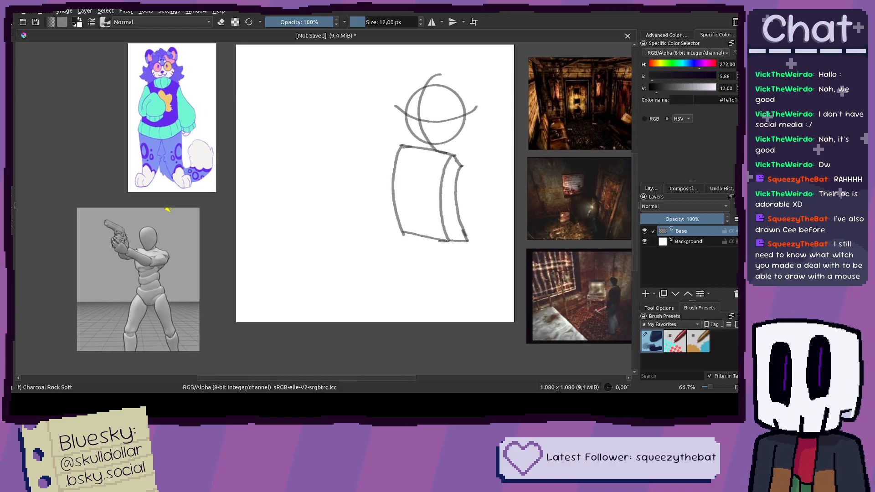
scroll(378, 173, "up", 1)
left_click(410, 124)
left_click(394, 200)
left_click(402, 277)
left_click(496, 303)
left_click(561, 295)
left_click(534, 156)
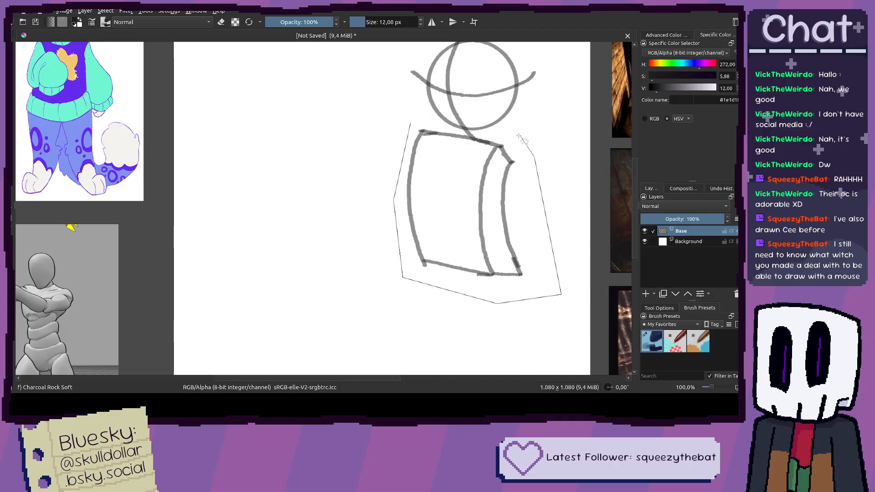
left_click(410, 123)
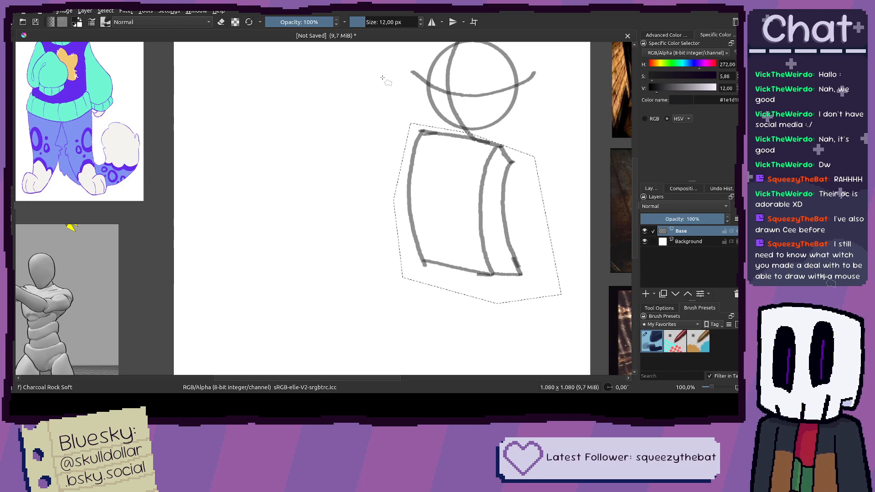
key("ctrl+t")
left_click_drag(491, 155, 498, 156)
left_click_drag(576, 117, 572, 111)
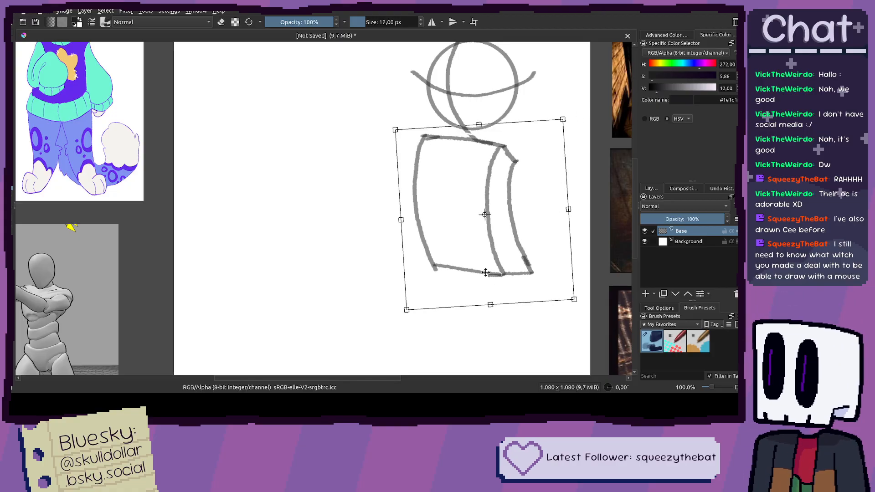
scroll(429, 297, "down", 1)
left_click_drag(436, 273, 439, 276)
key("ctrl+z")
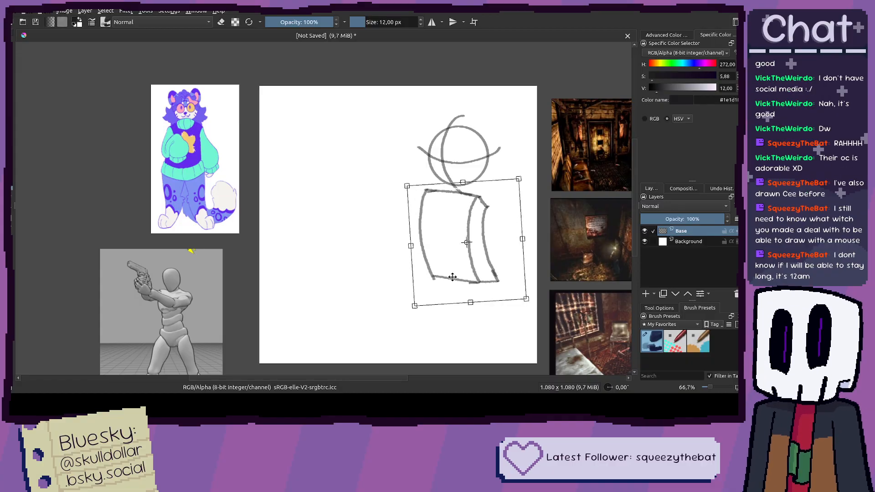
key("b")
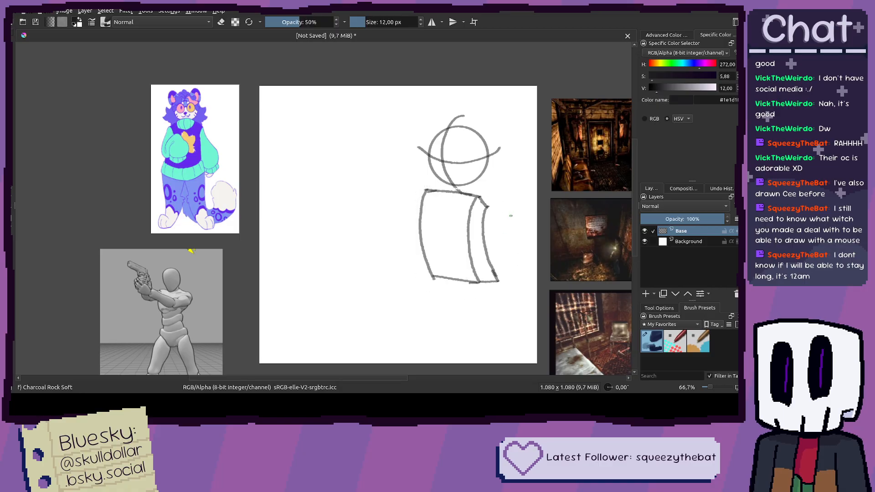
Step: Sketch a small round shoulder joint at each upper corner of the torso and compare with the character reference
left_click_drag(492, 201, 513, 186)
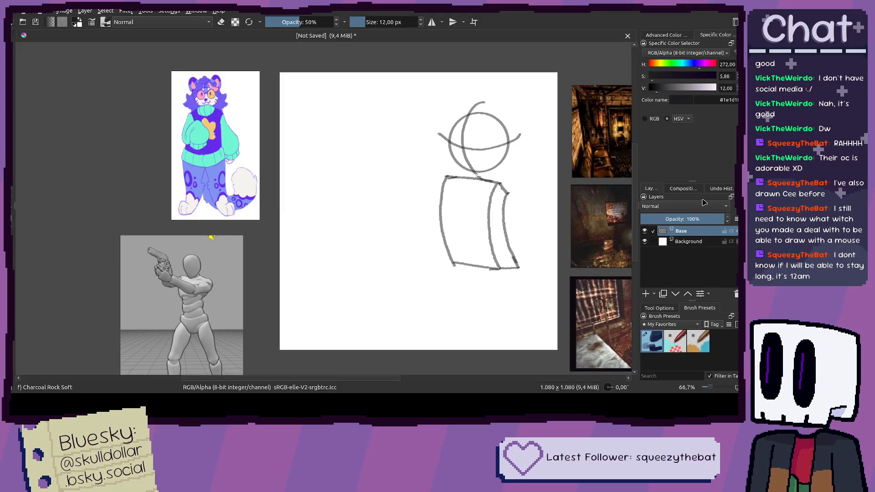
scroll(486, 198, "up", 4)
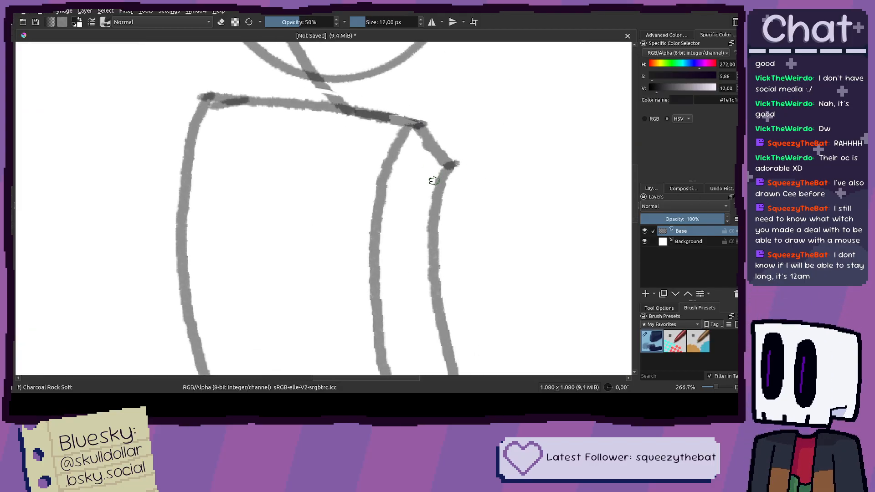
mouse_move(452, 160)
left_mouse_down()
mouse_move(435, 145)
mouse_move(396, 202)
mouse_move(463, 187)
mouse_move(453, 154)
left_mouse_up()
mouse_move(215, 126)
left_mouse_down()
mouse_move(349, 143)
mouse_move(314, 182)
mouse_move(359, 171)
mouse_move(356, 130)
left_mouse_up()
scroll(411, 247, "down", 3)
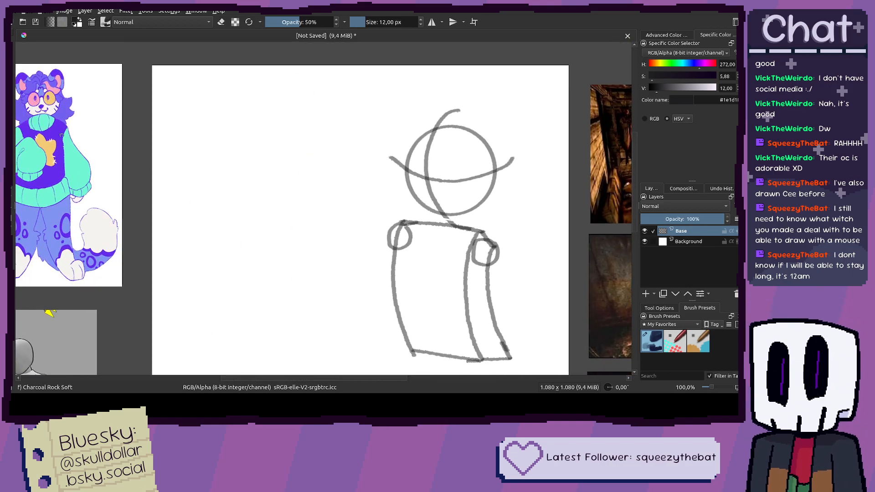
left_click_drag(62, 135, 119, 133)
scroll(84, 134, "up", 1)
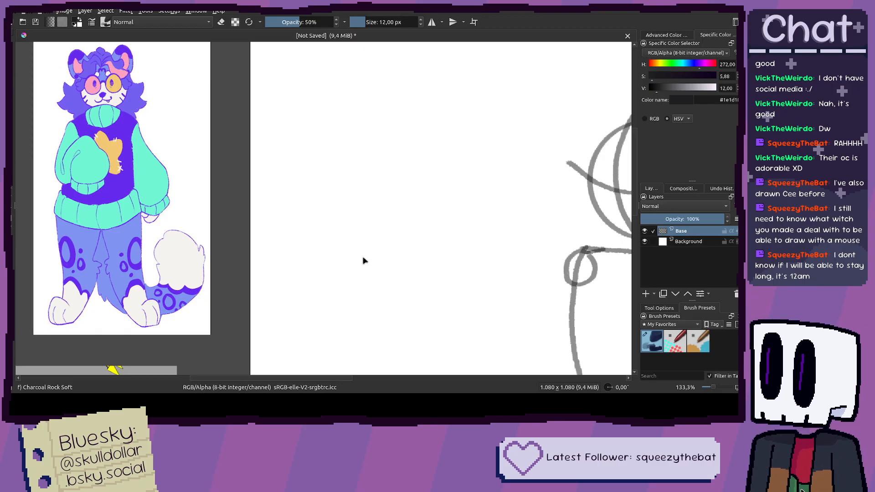
scroll(378, 223, "right", 5)
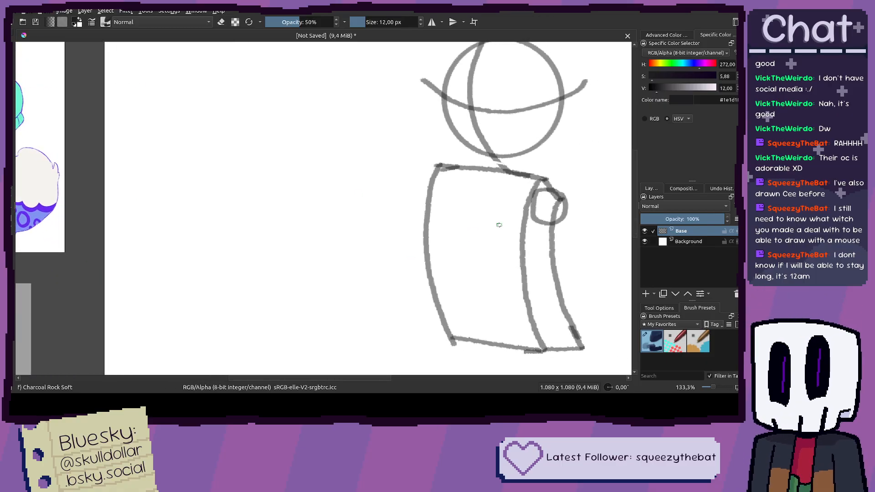
Step: Redraw the right shoulder joint as a larger upright oval over the torso's narrow side plane
scroll(510, 242, "up", 2)
mouse_move(530, 156)
left_mouse_down()
mouse_move(506, 203)
mouse_move(571, 210)
mouse_move(506, 239)
mouse_move(540, 167)
left_mouse_up()
key("ctrl+z")
mouse_move(296, 127)
left_mouse_down()
mouse_move(412, 156)
mouse_move(397, 153)
mouse_move(446, 197)
mouse_move(424, 145)
mouse_move(393, 158)
mouse_move(441, 214)
mouse_move(438, 167)
mouse_move(417, 235)
mouse_move(415, 148)
left_mouse_up()
key("ctrl+z")
key("ctrl+z")
scroll(415, 148, "down", 2)
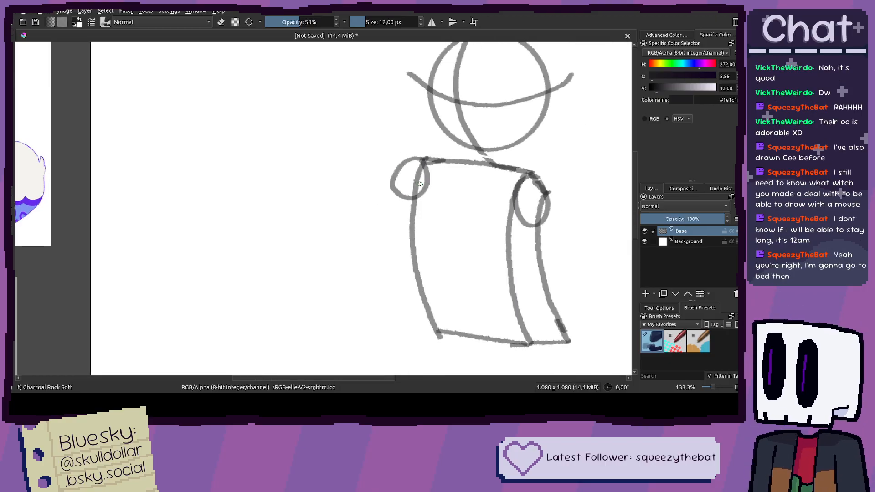
Step: Draw a round left shoulder joint straddling the torso's side curve at the upper corner, redoing the circle as needed
left_click_drag(420, 183, 447, 208)
key("ctrl+z")
scroll(490, 223, "up", 2)
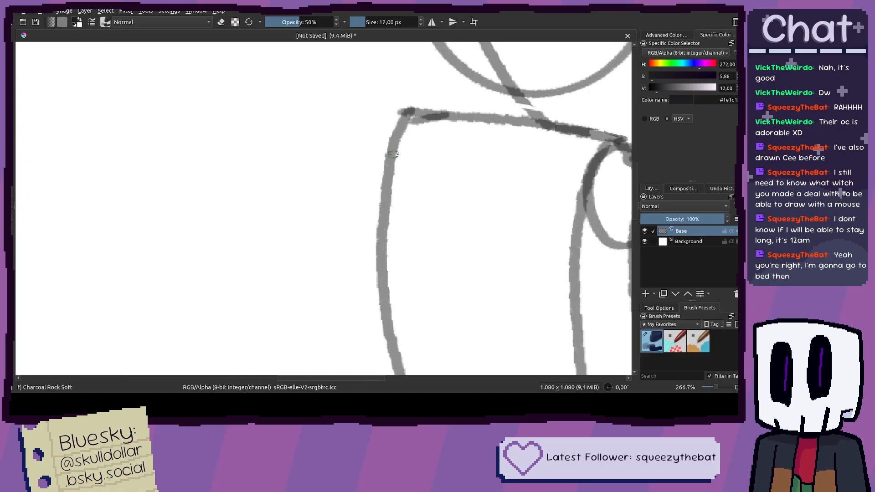
mouse_move(410, 109)
left_mouse_down()
mouse_move(368, 129)
mouse_move(359, 159)
mouse_move(369, 185)
mouse_move(398, 194)
mouse_move(430, 172)
mouse_move(427, 130)
mouse_move(394, 113)
mouse_move(359, 138)
mouse_move(358, 170)
mouse_move(392, 195)
mouse_move(425, 176)
mouse_move(428, 135)
mouse_move(395, 108)
mouse_move(384, 122)
left_mouse_up()
key("ctrl+z")
scroll(384, 119, "down", 1)
scroll(391, 144, "down", 5)
scroll(392, 144, "up", 6)
key("ctrl+z")
mouse_move(426, 146)
left_mouse_down()
mouse_move(385, 196)
mouse_move(407, 220)
mouse_move(437, 192)
mouse_move(423, 150)
mouse_move(402, 149)
mouse_move(396, 208)
mouse_move(439, 178)
left_mouse_up()
key("ctrl+z")
scroll(385, 143, "down", 3)
scroll(385, 142, "up", 4)
key("ctrl+z")
mouse_move(401, 138)
left_mouse_down()
mouse_move(356, 133)
mouse_move(347, 167)
left_mouse_up()
key("ctrl+z")
mouse_move(402, 138)
left_mouse_down()
mouse_move(355, 201)
mouse_move(424, 192)
mouse_move(379, 133)
left_mouse_up()
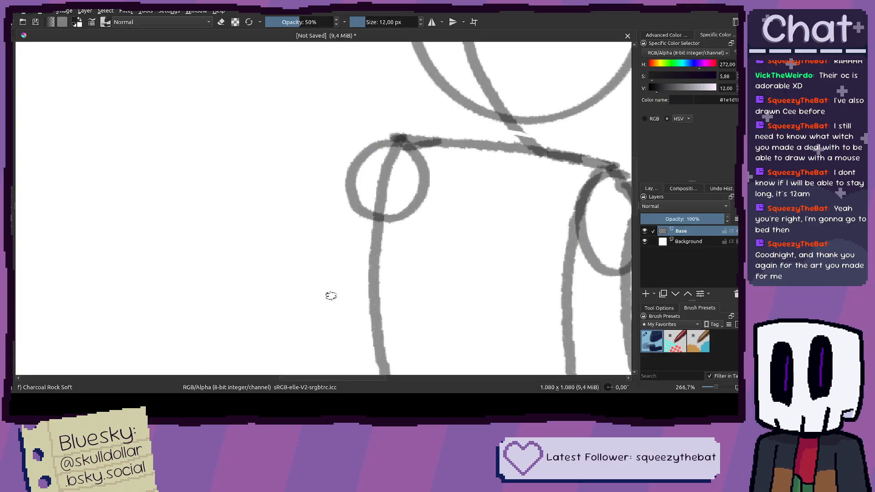
Step: Select the head construction with a rectangle and shift it slightly left above the shoulder line
scroll(330, 296, "down", 4)
scroll(377, 204, "down", 1)
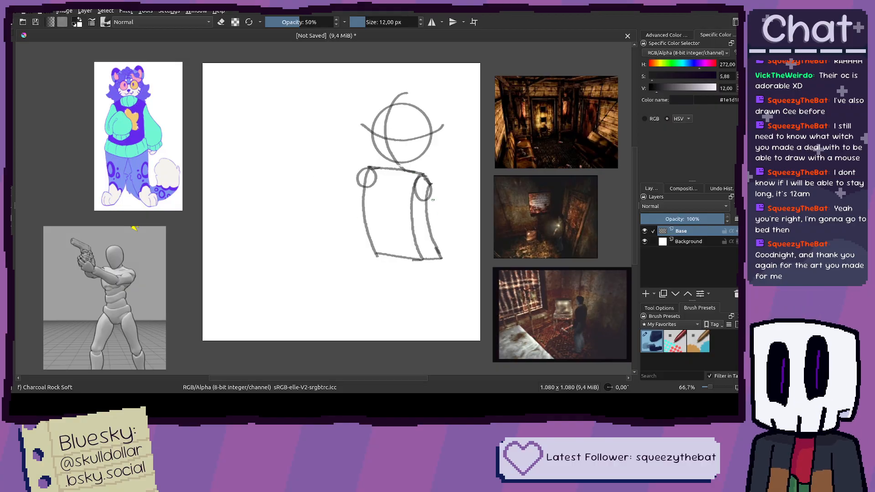
left_click_drag(392, 189, 412, 197)
key("ctrl+r")
mouse_move(373, 80)
left_mouse_down()
mouse_move(465, 157)
mouse_move(440, 142)
mouse_move(406, 163)
mouse_move(391, 136)
left_mouse_up()
key("ctrl+t")
key("ctrl+r")
left_click(481, 150)
key("b")
Step: Try outlining a shallow pelvis below the torso with short side strokes and a nearly flat lower edge
scroll(391, 228, "up", 2)
scroll(391, 224, "down", 2)
scroll(389, 214, "up", 3)
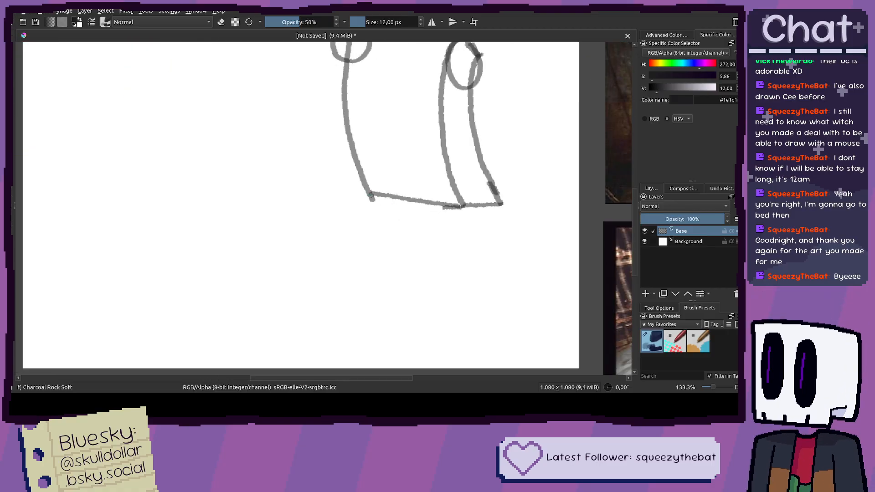
scroll(371, 196, "down", 3)
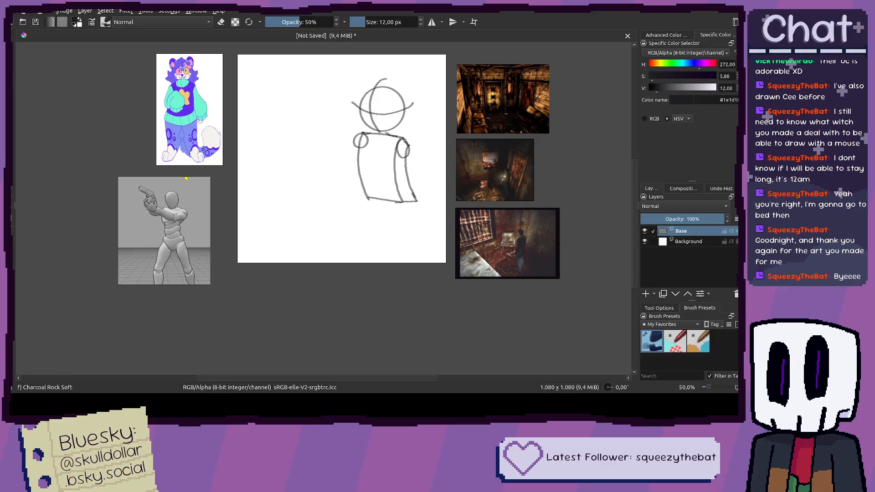
scroll(362, 197, "up", 4)
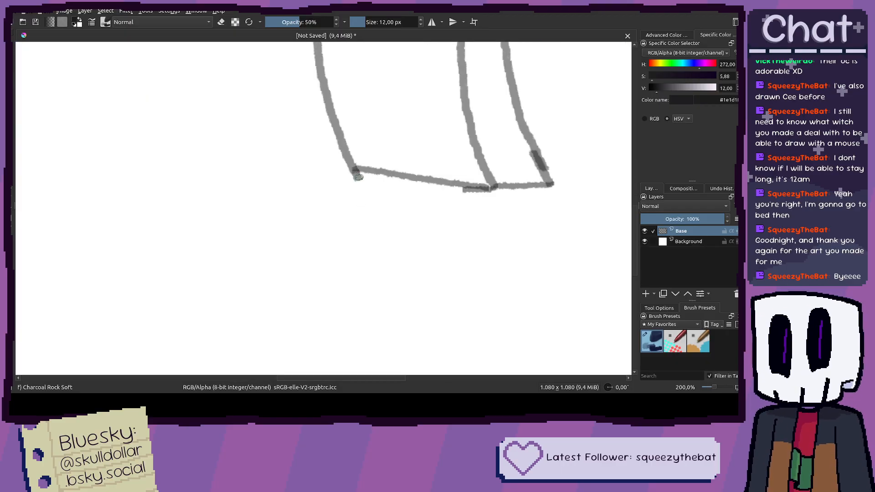
left_click_drag(357, 169, 350, 197)
mouse_move(493, 187)
left_mouse_down()
mouse_move(509, 213)
mouse_move(437, 241)
left_mouse_up()
key("ctrl+z")
key("ctrl+z")
mouse_move(512, 216)
left_mouse_down()
mouse_move(425, 233)
mouse_move(356, 199)
mouse_move(405, 222)
mouse_move(547, 216)
mouse_move(556, 211)
mouse_move(546, 183)
left_mouse_up()
key("ctrl+z")
key("ctrl+z")
key("ctrl+z")
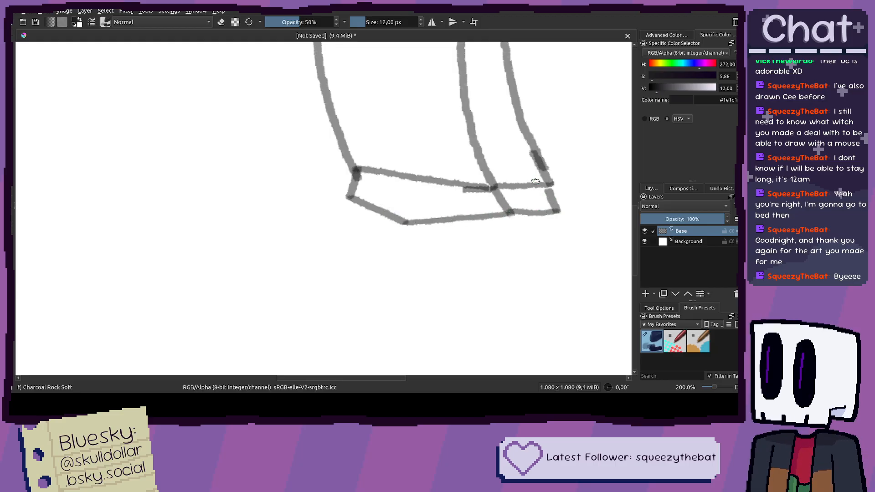
Step: Sketch a round hip joint at each side of the pelvis
scroll(501, 205, "down", 3)
scroll(463, 238, "up", 1)
scroll(463, 238, "up", 2)
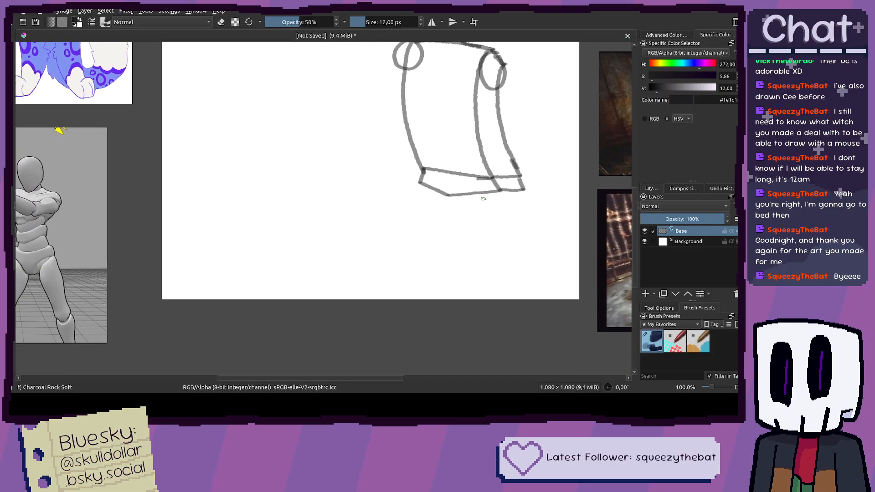
mouse_move(531, 172)
left_mouse_down()
mouse_move(458, 163)
mouse_move(440, 209)
mouse_move(490, 237)
mouse_move(523, 219)
mouse_move(528, 168)
left_mouse_up()
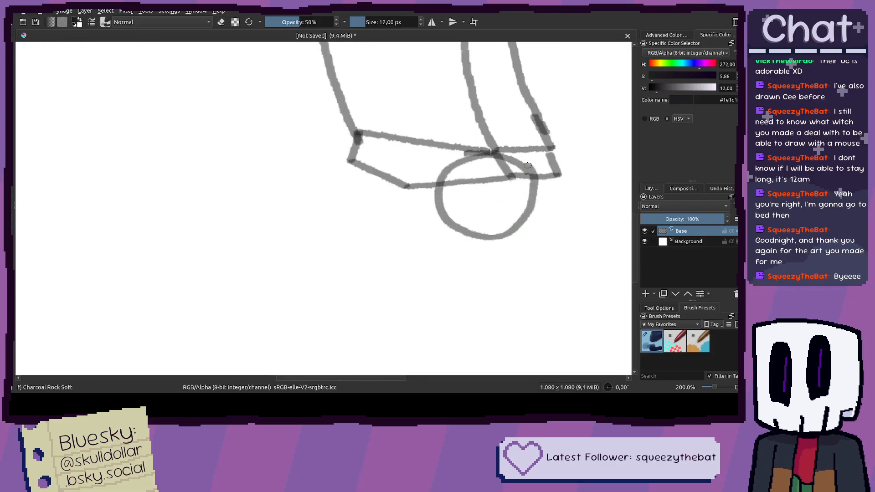
left_click_drag(363, 165, 407, 179)
mouse_move(402, 148)
left_mouse_down()
mouse_move(375, 155)
mouse_move(375, 189)
left_mouse_up()
key("ctrl+z")
mouse_move(418, 168)
left_mouse_down()
mouse_move(417, 241)
mouse_move(437, 164)
left_mouse_up()
scroll(416, 205, "down", 3)
left_click_drag(416, 206, 428, 208)
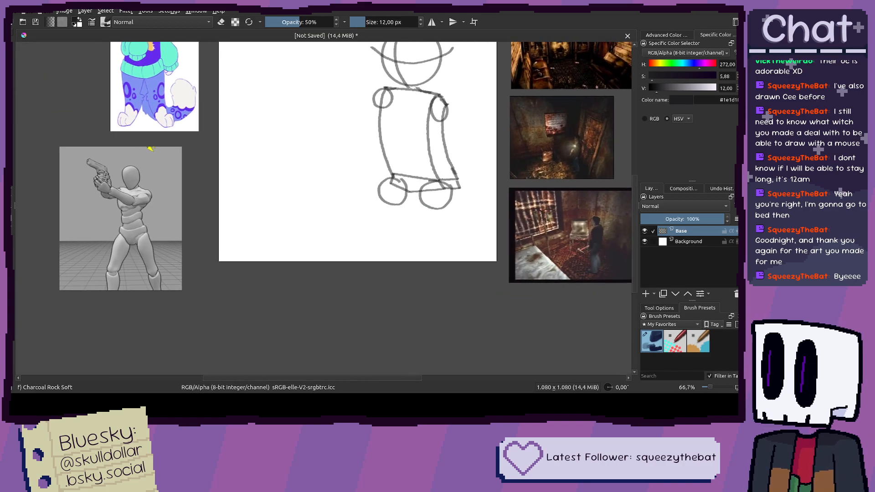
Step: Retry the left hip circle, then undo the hip circles and the pelvis's lower outline
key("ctrl+z")
scroll(453, 196, "up", 2)
key("ctrl+z")
mouse_move(448, 169)
left_mouse_down()
mouse_move(415, 182)
mouse_move(434, 211)
mouse_move(417, 172)
mouse_move(416, 215)
mouse_move(455, 193)
mouse_move(412, 176)
left_mouse_up()
key("ctrl+z")
scroll(377, 177, "down", 4)
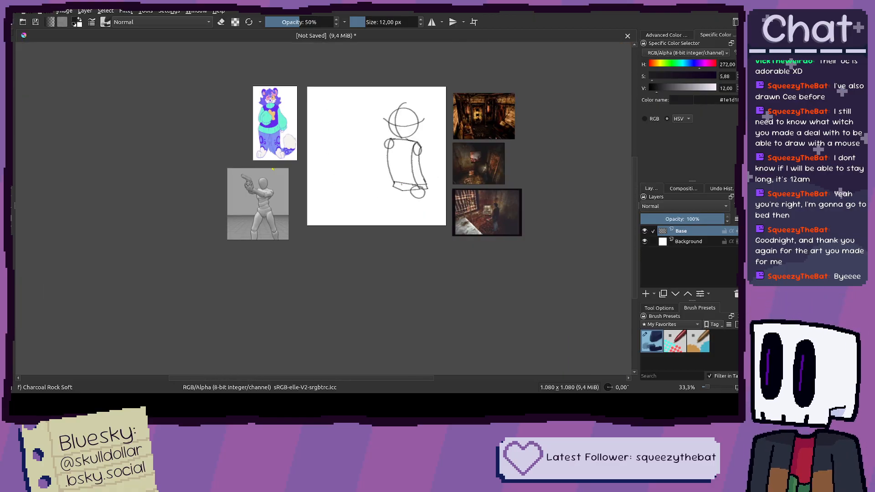
scroll(402, 186, "up", 5)
mouse_move(399, 168)
left_mouse_down()
mouse_move(346, 182)
mouse_move(394, 219)
mouse_move(518, 193)
left_mouse_up()
key("ctrl+z")
key("ctrl+z")
key("ctrl+z")
key("ctrl+z")
key("ctrl+z")
key("ctrl+z")
Step: Redraw the pelvis with two lower edges slanting down toward the crotch and a round hip joint on each side
mouse_move(433, 210)
left_mouse_down()
mouse_move(351, 178)
mouse_move(371, 163)
mouse_move(341, 204)
mouse_move(384, 245)
mouse_move(434, 224)
mouse_move(402, 174)
mouse_move(375, 167)
mouse_move(388, 172)
mouse_move(339, 218)
mouse_move(406, 240)
mouse_move(404, 176)
left_mouse_up()
key("ctrl+z")
mouse_move(533, 180)
left_mouse_down()
mouse_move(471, 187)
mouse_move(477, 245)
mouse_move(535, 234)
mouse_move(533, 190)
mouse_move(518, 182)
mouse_move(547, 171)
mouse_move(543, 183)
mouse_move(487, 190)
mouse_move(519, 224)
mouse_move(512, 175)
mouse_move(480, 189)
mouse_move(533, 190)
mouse_move(476, 195)
mouse_move(461, 204)
mouse_move(452, 231)
left_mouse_up()
scroll(501, 205, "down", 2)
scroll(481, 189, "down", 2)
key("ctrl+z")
Step: Draw the left leg's inner and outer thigh lines from the hip circle and extend the outer line to the canvas edge
left_click_drag(471, 172, 453, 242)
key("ctrl+z")
left_click_drag(434, 156, 411, 223)
scroll(412, 223, "down", 3)
scroll(424, 220, "up", 3)
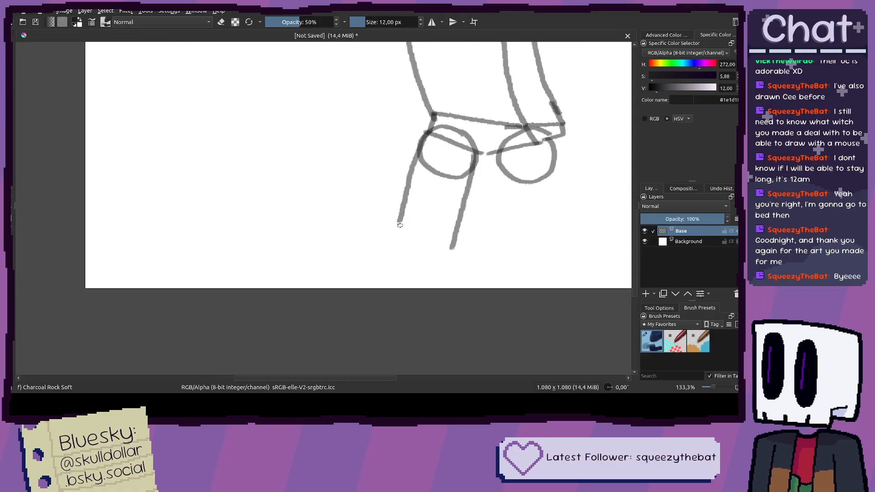
scroll(400, 225, "down", 3)
scroll(428, 217, "up", 3)
key("ctrl+z")
mouse_move(422, 133)
left_mouse_down()
mouse_move(370, 233)
mouse_move(380, 287)
left_mouse_up()
Step: Draw the left leg's inner lower-leg line from the knee to the canvas edge, redoing the stroke as needed
mouse_move(451, 222)
left_mouse_down()
mouse_move(447, 258)
mouse_move(458, 287)
left_mouse_up()
key("ctrl+z")
left_click_drag(449, 226, 457, 277)
key("ctrl+z")
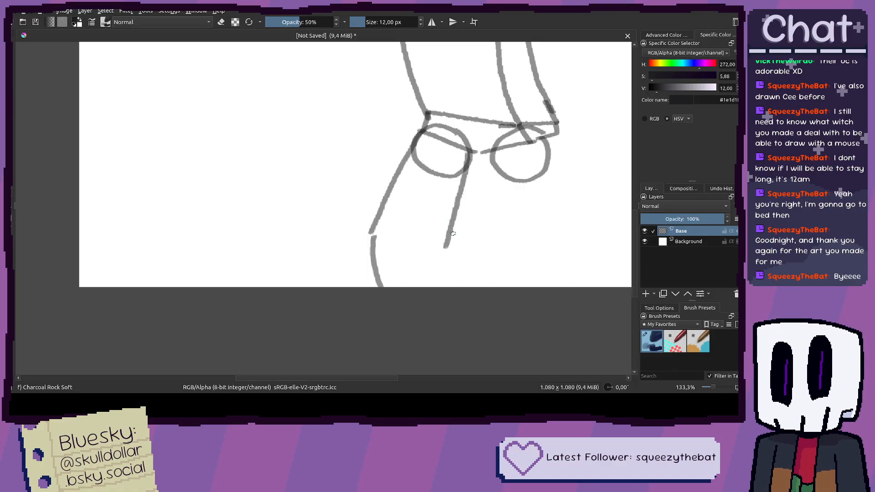
left_click_drag(443, 227, 454, 293)
Step: Try inner thigh lines at several angles downward from the right hip circle
left_click_drag(476, 217, 417, 208)
scroll(435, 151, "down", 4)
left_click_drag(436, 152, 456, 256)
scroll(441, 166, "up", 4)
key("ctrl+z")
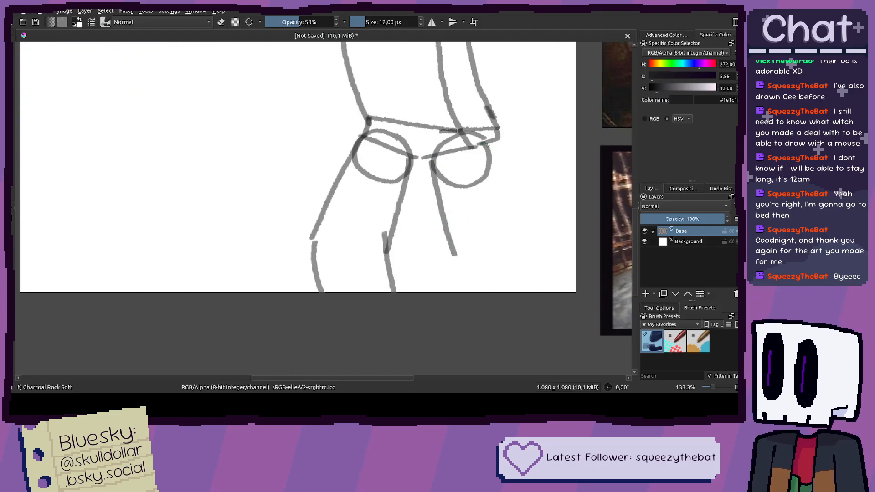
key("ctrl+z")
key("ctrl+z")
left_click_drag(435, 157, 425, 241)
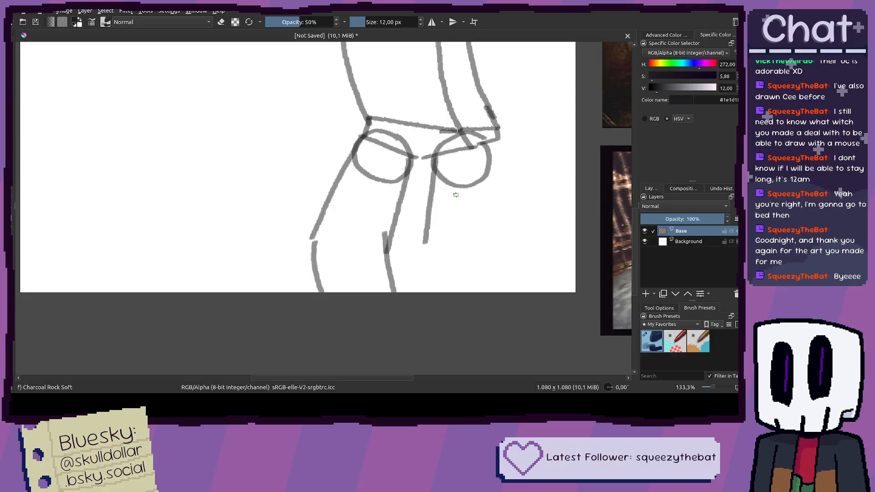
key("ctrl+z")
left_click_drag(430, 160, 444, 249)
key("ctrl+z")
Step: Draw the right leg's inner thigh line slanting down and outward from the hip circle
scroll(467, 192, "down", 2)
scroll(466, 191, "up", 1)
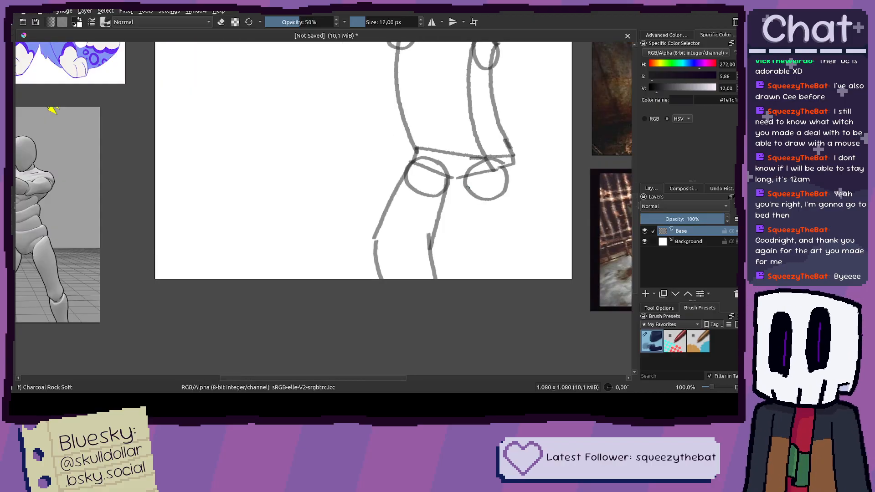
left_click_drag(467, 181, 487, 244)
key("ctrl+z")
mouse_move(465, 182)
left_mouse_down()
mouse_move(487, 245)
mouse_move(537, 199)
mouse_move(481, 212)
left_mouse_up()
Step: Draw the right leg's outer thigh line angled down and outward from the outer side of the hip circle
scroll(488, 165, "up", 1)
mouse_move(487, 151)
left_mouse_down()
mouse_move(530, 236)
mouse_move(522, 306)
left_mouse_up()
key("ctrl+z")
key("ctrl+z")
scroll(531, 236, "down", 3)
scroll(531, 236, "up", 4)
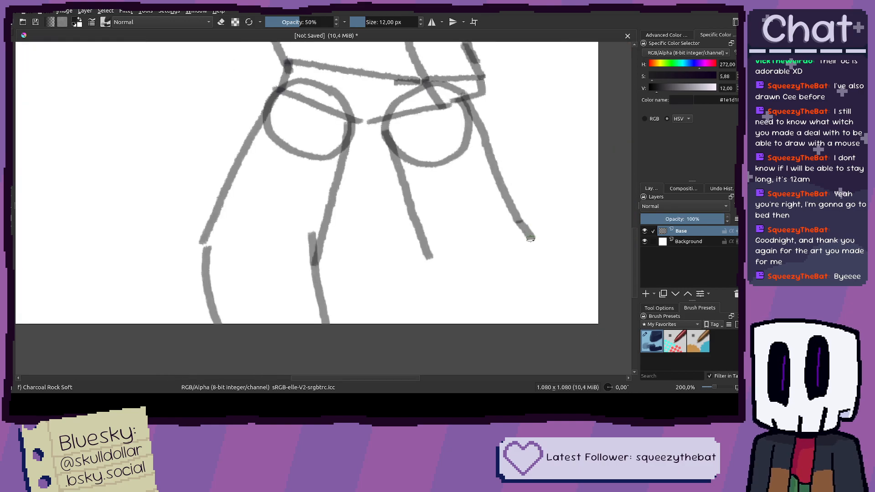
Step: Add the right leg's inner and outer lower-leg lines from the knee down to the canvas edge
left_click_drag(530, 237, 519, 329)
left_click_drag(429, 246, 406, 334)
scroll(407, 333, "down", 1)
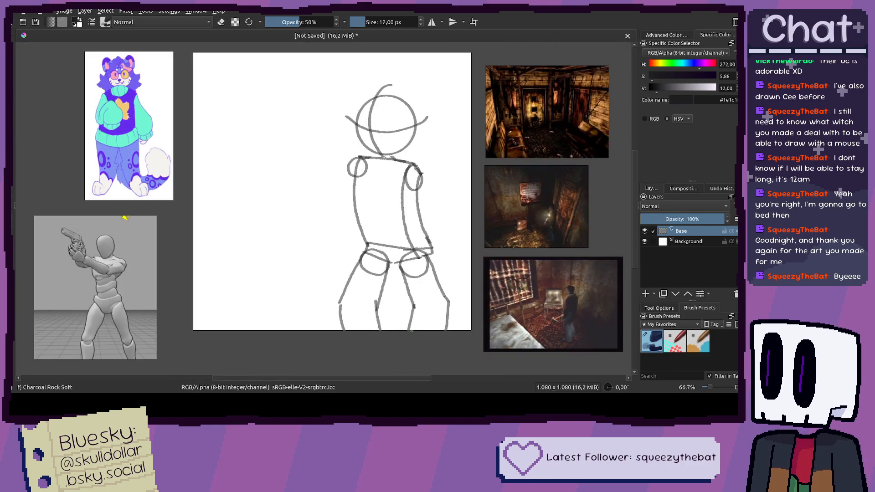
Step: Undo the leg lines drawn below both hip circles
scroll(411, 332, "down", 1)
mouse_move(462, 287)
left_mouse_down()
mouse_move(449, 293)
mouse_move(439, 257)
mouse_move(451, 227)
left_mouse_up()
key("ctrl+z")
key("ctrl+z")
mouse_move(366, 225)
left_mouse_down()
mouse_move(346, 219)
mouse_move(384, 201)
left_mouse_up()
scroll(388, 203, "up", 2)
scroll(384, 201, "down", 2)
scroll(378, 209, "up", 1)
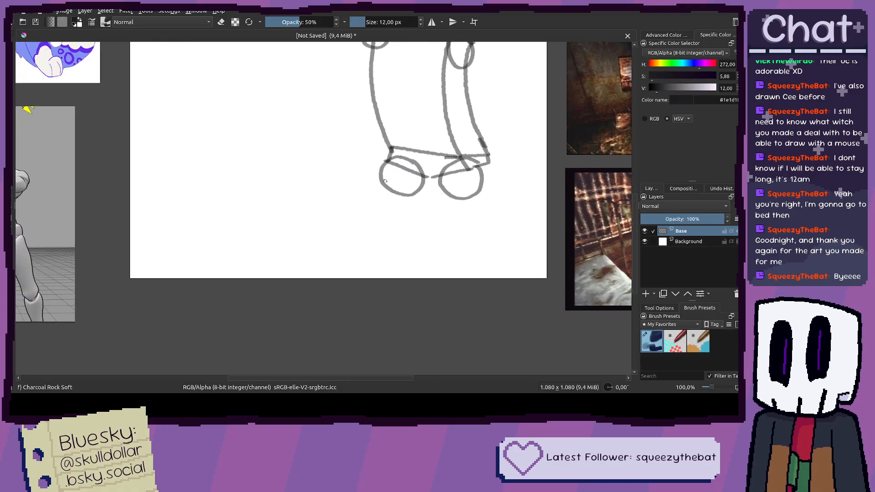
Step: Try a slanted thigh line from the left hip, then two knee circles spaced apart below the hips
left_click_drag(384, 169, 476, 150)
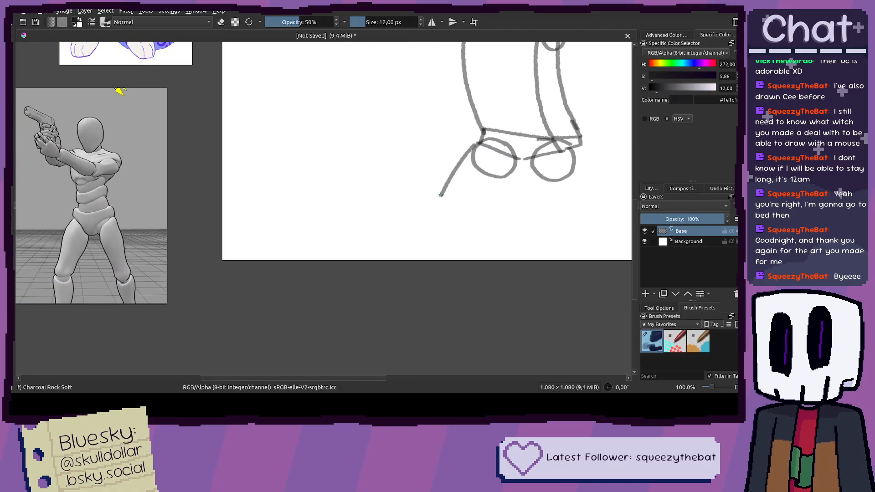
mouse_move(455, 214)
left_mouse_down()
mouse_move(452, 245)
mouse_move(458, 214)
left_mouse_up()
mouse_move(560, 214)
left_mouse_down()
mouse_move(536, 219)
mouse_move(552, 250)
mouse_move(549, 232)
left_mouse_up()
key("ctrl+z")
key("ctrl+z")
mouse_move(554, 226)
left_mouse_down()
mouse_move(522, 240)
mouse_move(553, 225)
left_mouse_up()
scroll(548, 229, "down", 2)
scroll(501, 201, "right", 1)
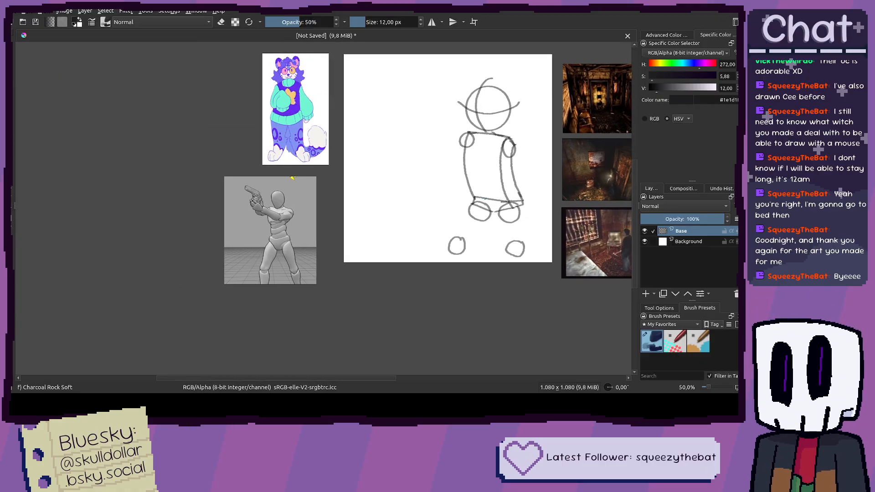
Step: Examine the body sketch's proportions against the posed mannequin reference
scroll(496, 175, "right", 1)
scroll(496, 175, "up", 1)
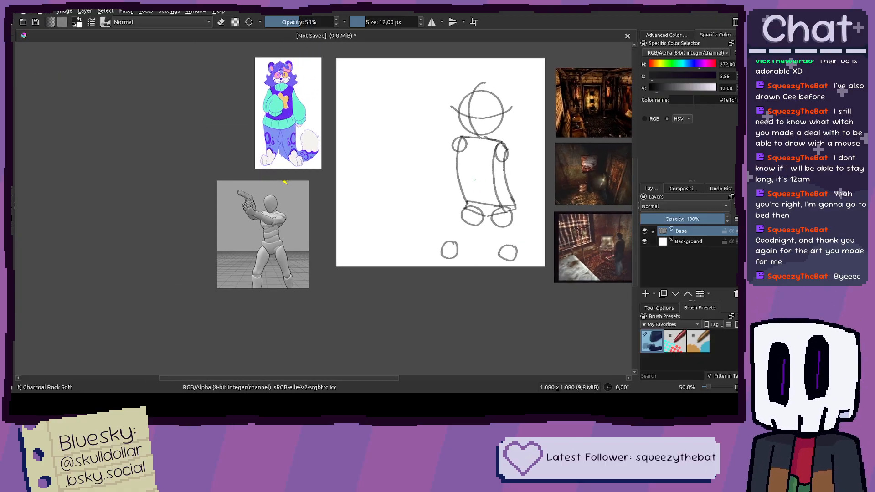
scroll(514, 214, "right", 1)
scroll(514, 214, "down", 1)
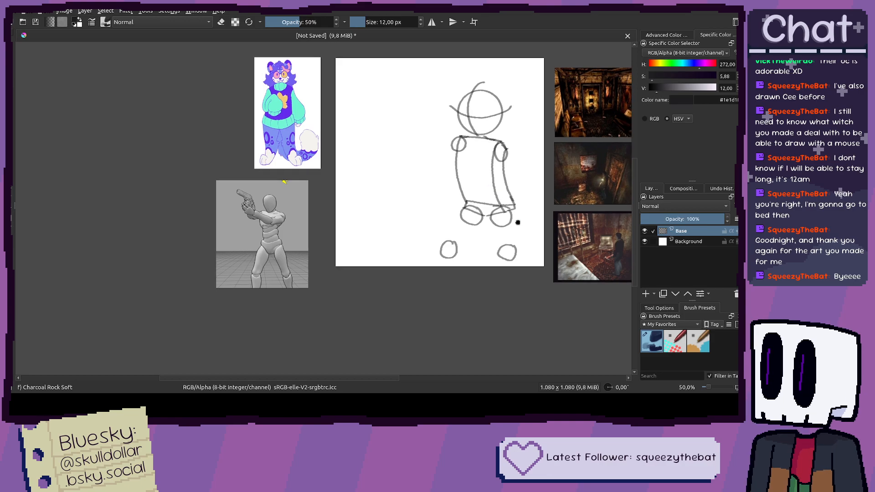
scroll(458, 185, "down", 1)
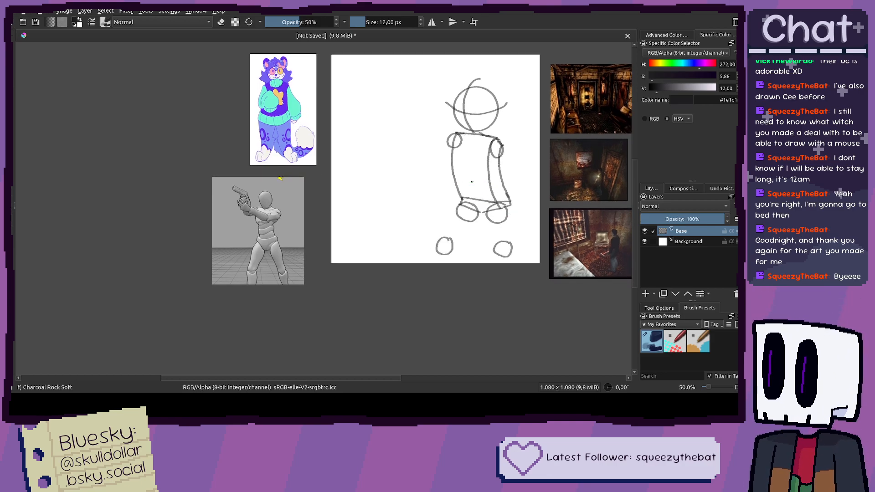
scroll(472, 183, "right", 3)
scroll(472, 182, "down", 1)
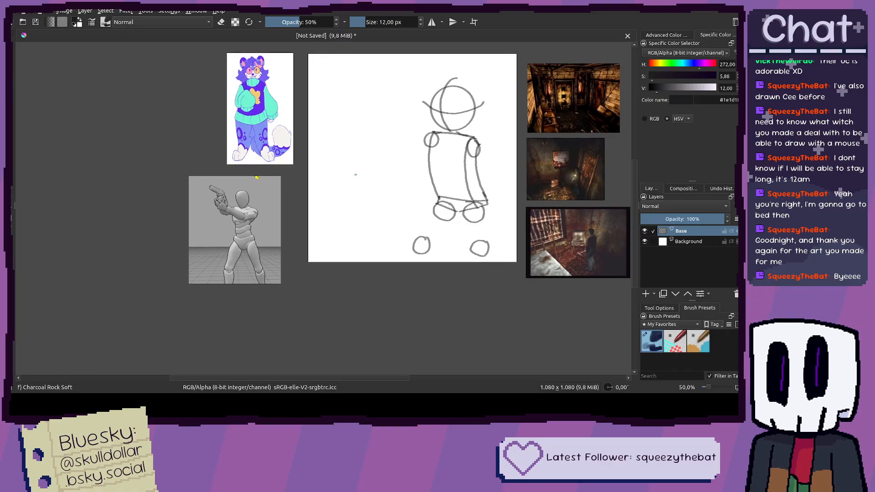
scroll(357, 175, "right", 4)
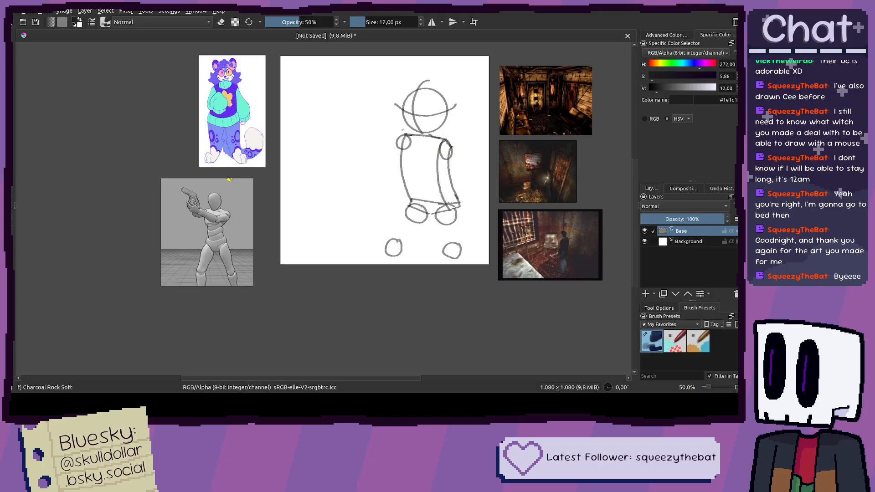
scroll(402, 130, "up", 2)
scroll(424, 150, "down", 1)
scroll(424, 150, "down", 1)
Step: Undo the knee circles, hip circles, pelvis lines and the last repositioning of the head
key("ctrl+z")
key("ctrl+z")
key("ctrl+z")
key("ctrl+z")
key("ctrl+z")
key("ctrl+z")
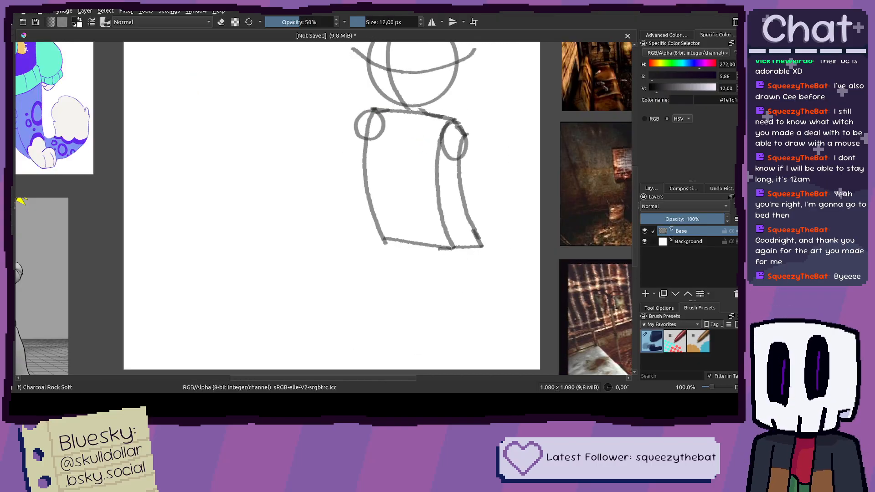
key("ctrl+z")
key("ctrl+z")
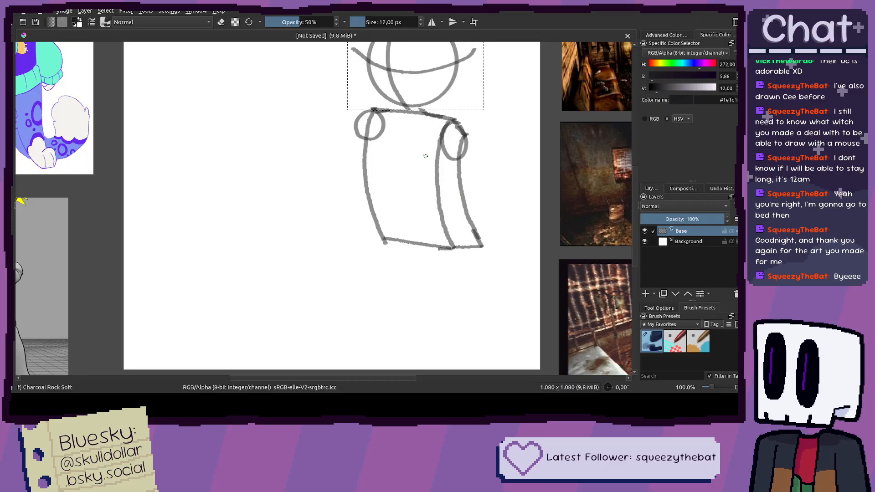
key("ctrl+z")
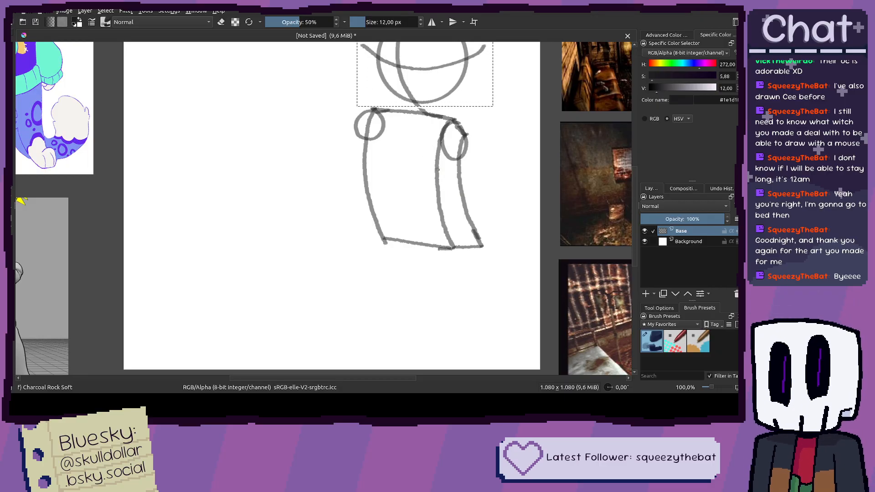
Step: Select the torso sketch with a rectangular selection and try rotating it upside down
key("ctrl+r")
mouse_move(525, 286)
left_mouse_down()
mouse_move(418, 194)
mouse_move(338, 106)
left_mouse_up()
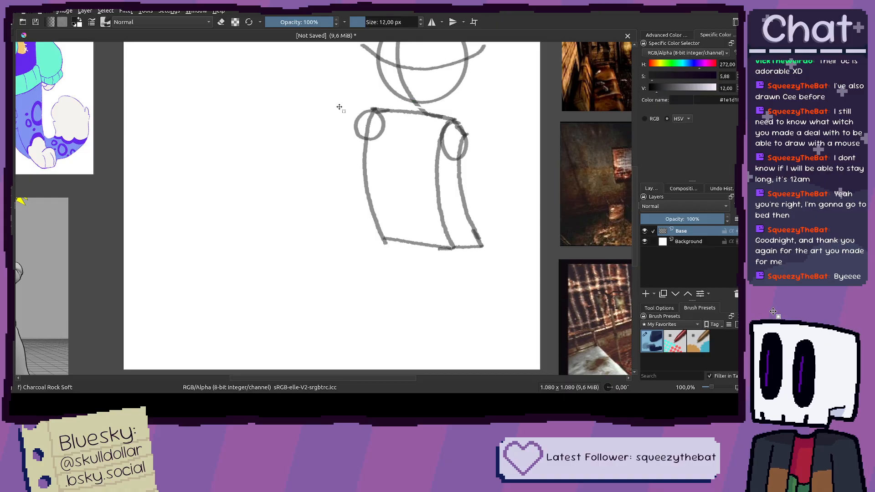
key("ctrl+t")
mouse_move(519, 98)
left_mouse_down()
mouse_move(524, 297)
mouse_move(362, 289)
mouse_move(329, 275)
mouse_move(342, 279)
left_mouse_up()
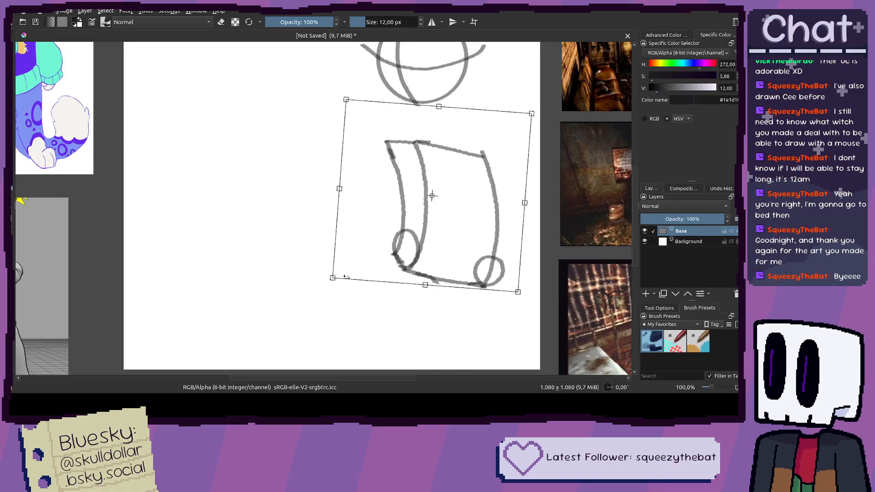
key("ctrl+z")
Step: Try flipping the torso sketch vertically and stretching it below the head
mouse_move(432, 106)
left_mouse_down()
mouse_move(388, 361)
mouse_move(410, 369)
left_mouse_up()
scroll(432, 204, "down", 5)
left_click_drag(450, 193, 450, 137)
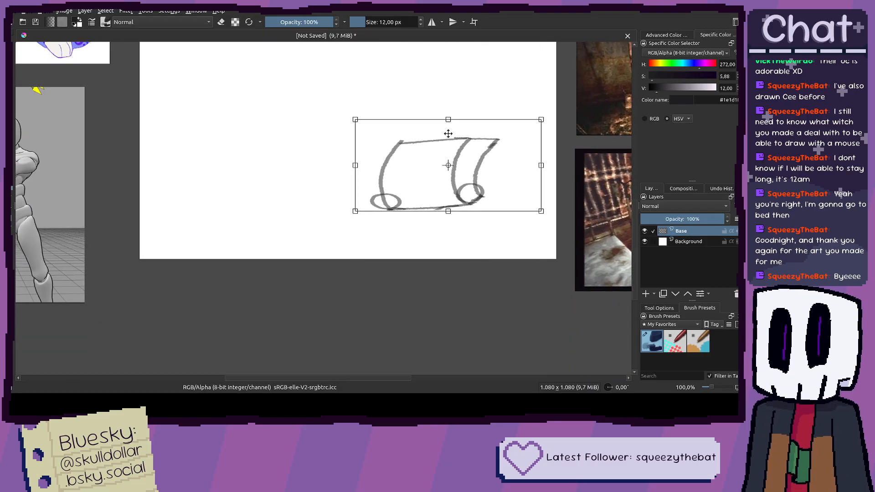
scroll(437, 182, "up", 3)
left_click_drag(431, 225, 439, 132)
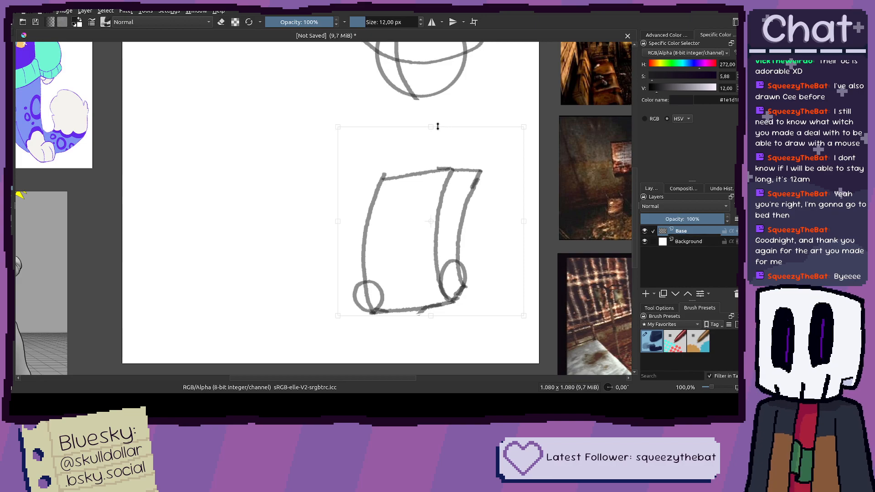
mouse_move(440, 216)
left_mouse_down()
mouse_move(450, 152)
mouse_move(444, 155)
left_mouse_up()
left_click_drag(527, 159, 299, 159)
key("ctrl+z")
key("ctrl+z")
key("ctrl+z")
key("ctrl+z")
key("ctrl+z")
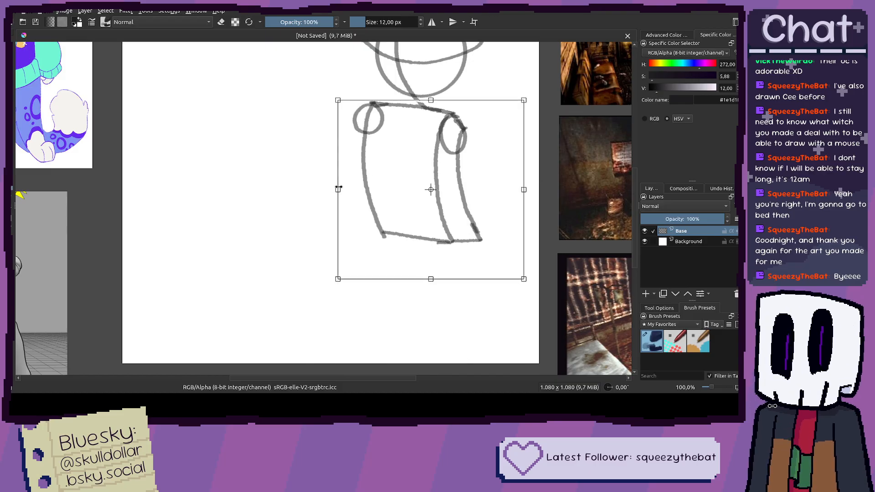
Step: Flip the selected torso sketch horizontally, reposition it under the head and narrow it slightly
left_click_drag(338, 187, 527, 189)
key("ctrl+z")
key("ctrl+z")
mouse_move(417, 192)
left_mouse_down()
mouse_move(518, 193)
mouse_move(462, 198)
mouse_move(443, 190)
left_mouse_up()
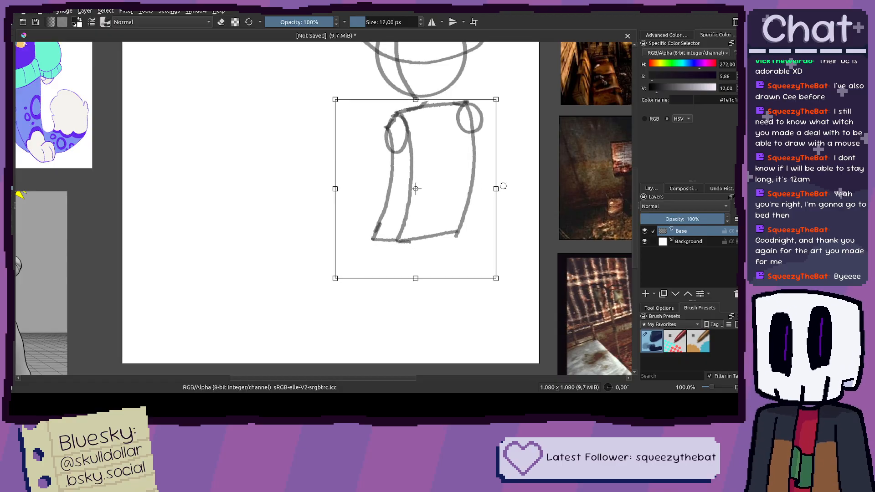
mouse_move(497, 190)
left_mouse_down()
mouse_move(512, 188)
mouse_move(484, 188)
left_mouse_up()
key("b")
Step: Erase the inner vertical line of the flipped torso
key("e")
scroll(397, 134, "up", 3)
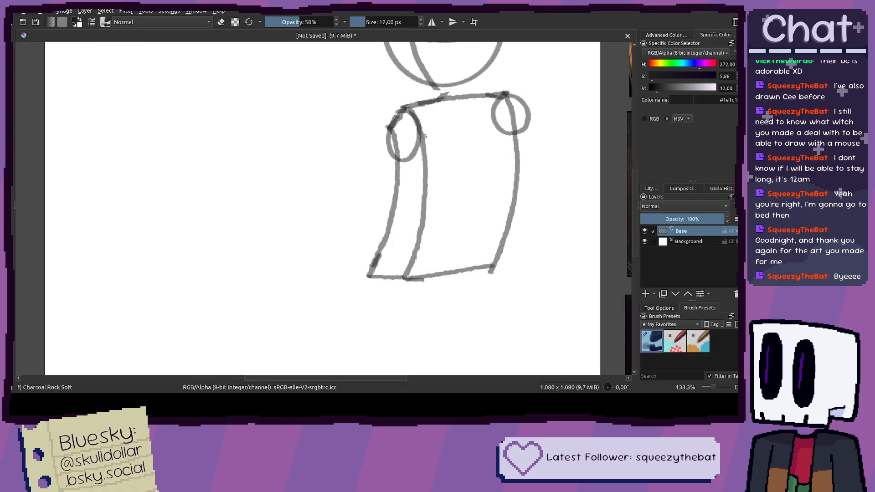
mouse_move(403, 86)
left_mouse_down()
mouse_move(422, 136)
mouse_move(413, 93)
mouse_move(423, 187)
left_mouse_up()
mouse_move(415, 132)
left_mouse_down()
mouse_move(421, 246)
mouse_move(428, 159)
mouse_move(430, 205)
left_mouse_up()
scroll(430, 205, "down", 3)
mouse_move(426, 109)
left_mouse_down()
mouse_move(408, 266)
mouse_move(438, 166)
mouse_move(393, 301)
mouse_move(418, 254)
mouse_move(413, 268)
mouse_move(418, 227)
left_mouse_up()
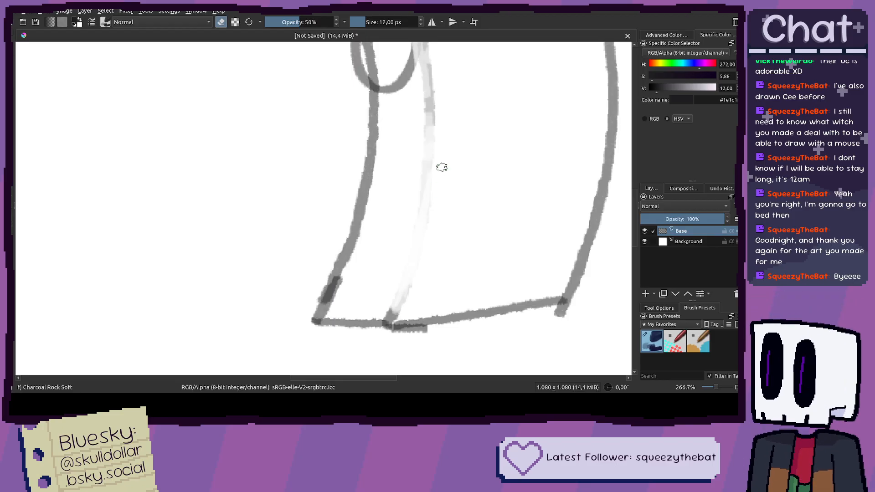
scroll(442, 137, "up", 2)
left_click_drag(432, 106, 424, 66)
left_click_drag(515, 96, 464, 133)
scroll(464, 133, "down", 1)
key("e")
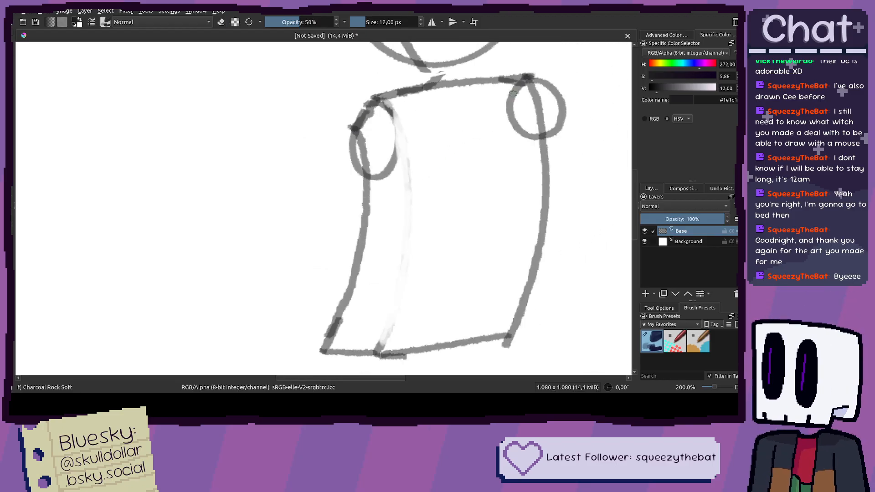
Step: Select the whole torso sketch, delete it and clear the selection
scroll(501, 84, "down", 1)
key("ctrl+r")
mouse_move(556, 271)
left_mouse_down()
mouse_move(523, 221)
mouse_move(393, 79)
left_mouse_up()
key("Delete")
key("ctrl+shift+a")
Step: Draw a gently sloping shoulder line below the head with a short angled end on its right
mouse_move(461, 139)
left_mouse_down()
mouse_move(454, 194)
mouse_move(484, 187)
left_mouse_up()
key("b")
scroll(462, 196, "down", 1)
scroll(481, 174, "up", 2)
left_click_drag(422, 138, 412, 143)
left_click_drag(413, 137, 489, 139)
key("ctrl+z")
left_click_drag(413, 133, 510, 137)
key("ctrl+z")
left_click_drag(413, 133, 551, 146)
key("ctrl+z")
key("ctrl+z")
mouse_move(415, 129)
left_mouse_down()
mouse_move(541, 143)
mouse_move(488, 103)
mouse_move(499, 95)
left_mouse_up()
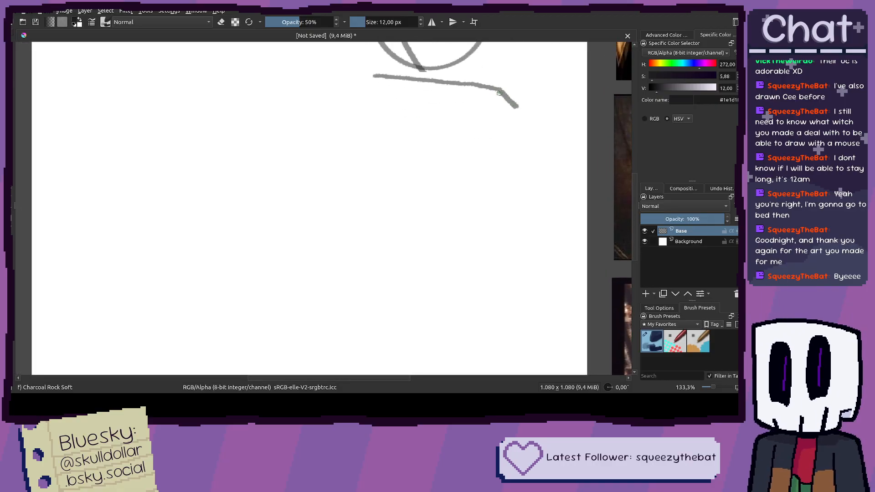
Step: Draw the torso's inward-curving left side and its slightly sloping bottom edge
mouse_move(373, 76)
left_mouse_down()
mouse_move(391, 130)
mouse_move(382, 114)
mouse_move(394, 175)
left_mouse_up()
key("ctrl+z")
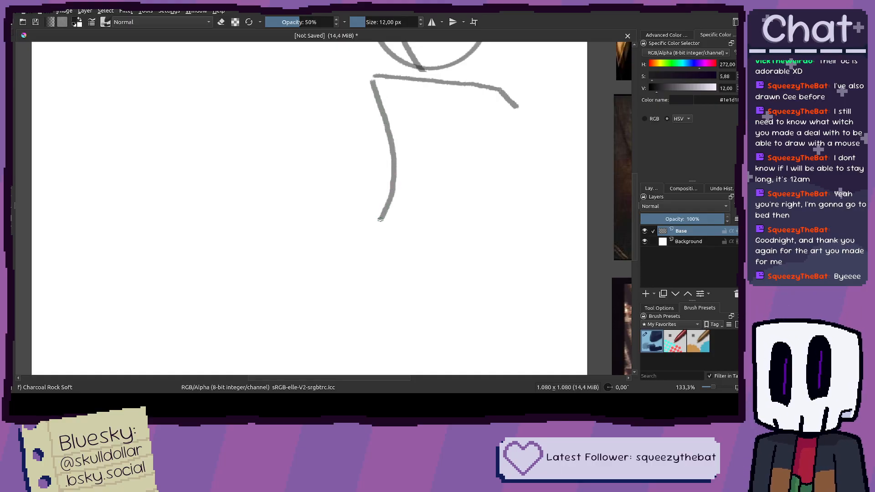
key("ctrl+z")
left_click_drag(378, 231, 451, 241)
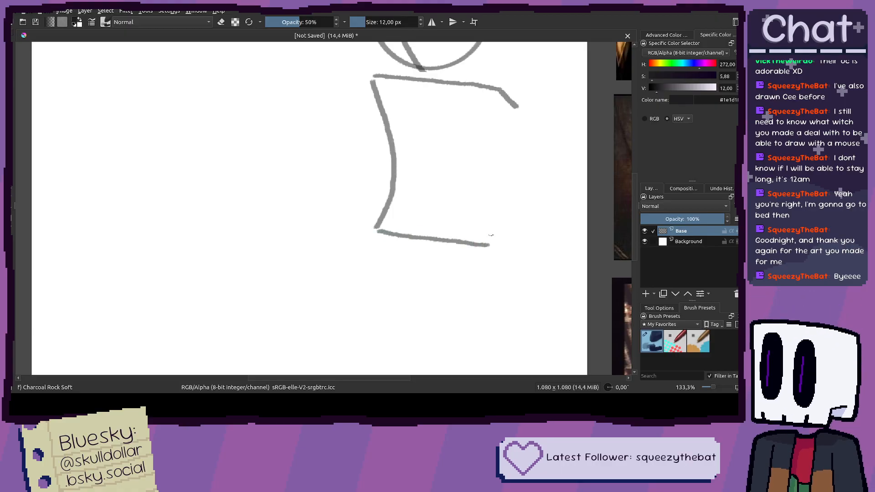
Step: Draw the torso's curved right side and a second parallel curve outside it for depth
mouse_move(498, 92)
left_mouse_down()
mouse_move(504, 176)
mouse_move(487, 243)
mouse_move(497, 91)
mouse_move(501, 212)
left_mouse_up()
key("ctrl+z")
key("ctrl+z")
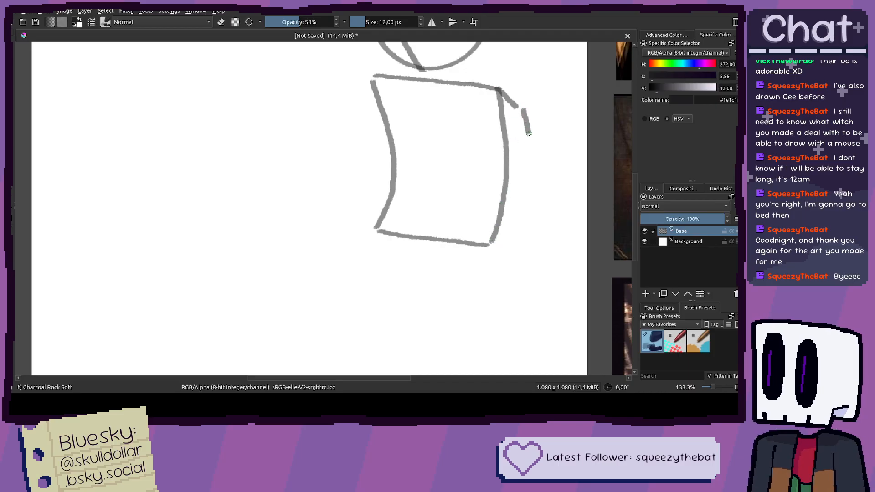
left_click_drag(528, 130, 529, 207)
scroll(489, 238, "down", 2)
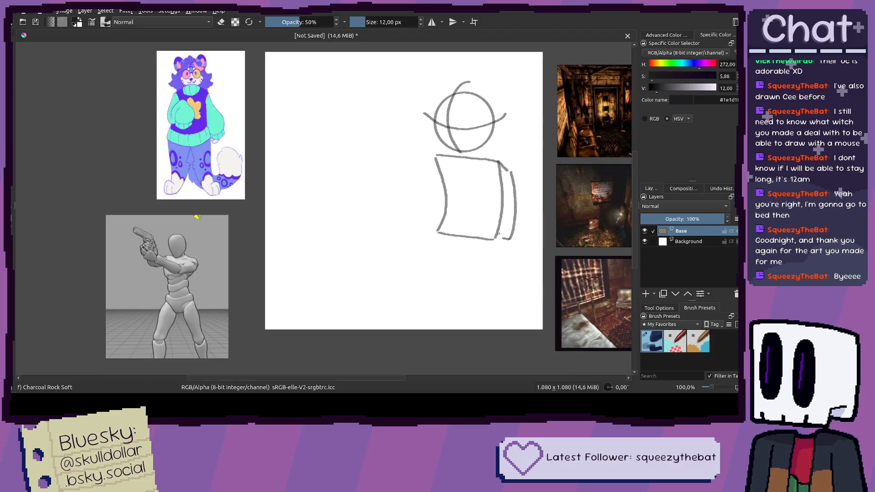
Step: Select the torso's right-side lines, move them inward to narrow the torso, and clear the selection
key("ctrl+r")
left_click_drag(528, 258, 472, 148)
key("ctrl+t")
left_click_drag(502, 185, 500, 189)
key("b")
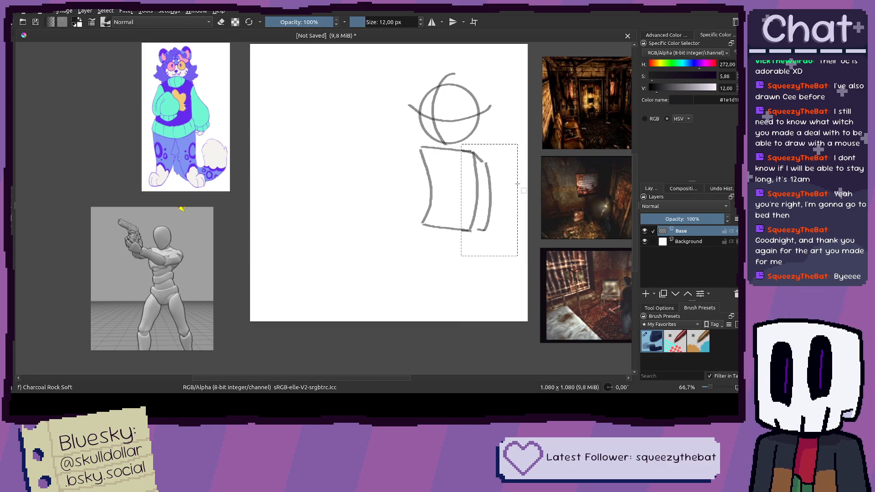
key("ctrl+shift+a")
Step: Draw shoulder joint circles at both upper corners of the torso
scroll(455, 167, "up", 2)
scroll(456, 151, "down", 2)
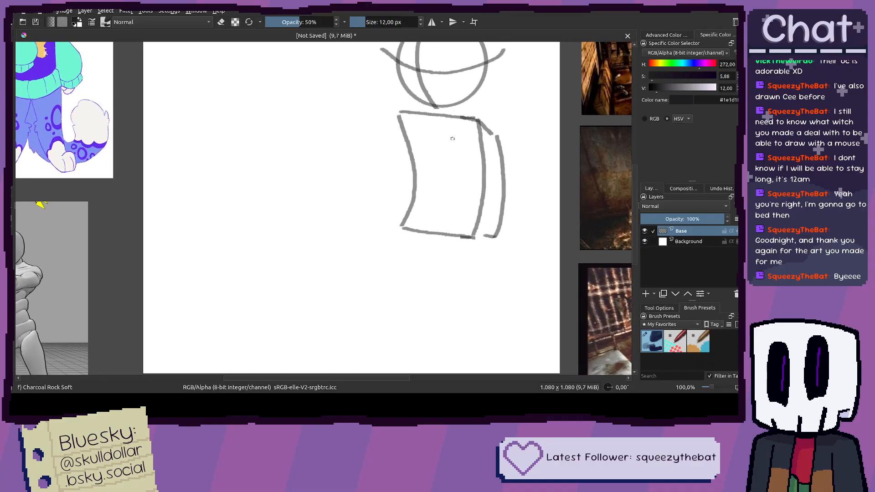
left_click_drag(453, 158, 454, 184)
scroll(495, 239, "up", 1)
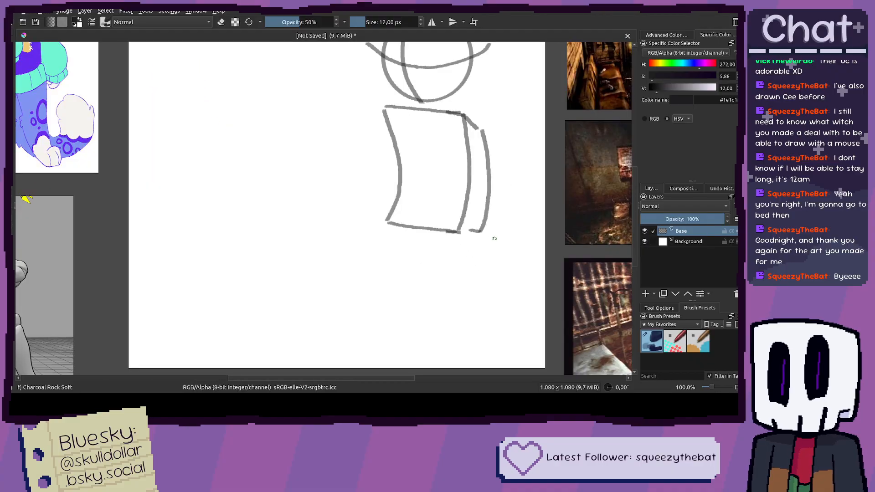
scroll(472, 156, "up", 1)
mouse_move(471, 107)
left_mouse_down()
mouse_move(474, 97)
mouse_move(451, 137)
mouse_move(478, 157)
mouse_move(452, 132)
mouse_move(505, 123)
mouse_move(480, 95)
mouse_move(488, 151)
mouse_move(488, 92)
left_mouse_up()
key("ctrl+z")
key("ctrl+z")
left_click_drag(410, 96, 491, 150)
mouse_move(388, 131)
left_mouse_down()
mouse_move(367, 133)
mouse_move(374, 178)
mouse_move(401, 163)
mouse_move(384, 130)
mouse_move(354, 165)
mouse_move(402, 182)
mouse_move(400, 128)
left_mouse_up()
key("ctrl+z")
Step: Select the lower part of the torso and shift it slightly down to lengthen the torso
scroll(369, 192, "down", 2)
scroll(368, 192, "down", 1)
left_click_drag(368, 193, 366, 231)
scroll(356, 196, "up", 1)
scroll(398, 185, "down", 1)
key("ctrl+r")
left_click_drag(417, 245, 332, 201)
key("ctrl+t")
mouse_move(374, 243)
left_mouse_down()
mouse_move(373, 256)
mouse_move(408, 237)
left_mouse_up()
key("b")
key("b")
Step: Try a pelvis outline below the torso with a slanted left side and a pointed lower edge
scroll(397, 228, "up", 2)
left_click_drag(331, 218, 399, 164)
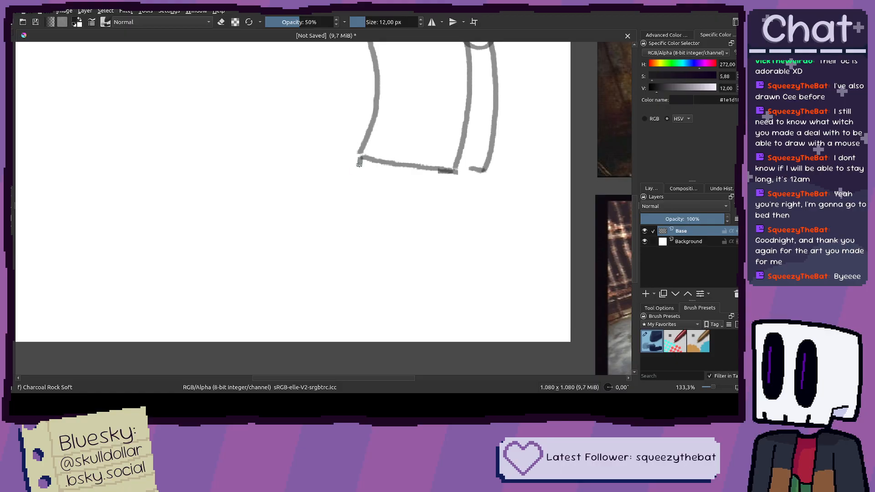
key("ctrl+z")
scroll(372, 165, "down", 2)
left_click_drag(371, 165, 384, 168)
scroll(379, 164, "up", 2)
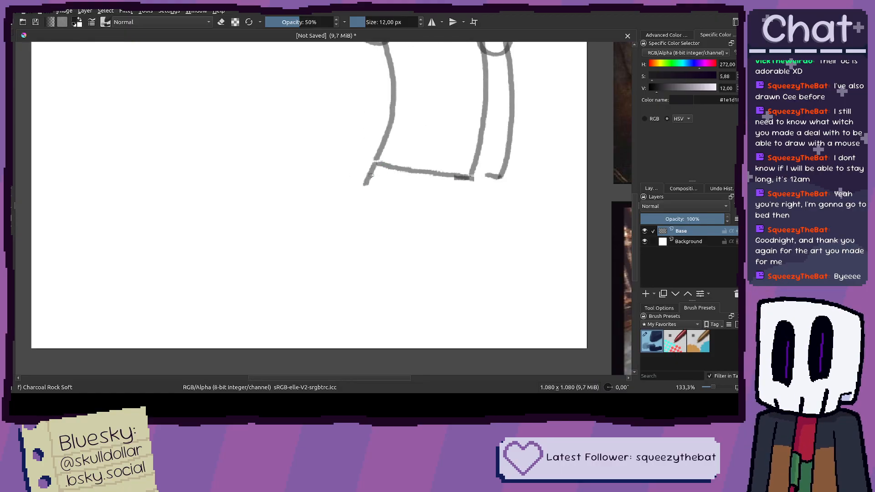
mouse_move(468, 201)
left_mouse_down()
mouse_move(407, 222)
mouse_move(373, 190)
mouse_move(412, 211)
mouse_move(465, 198)
mouse_move(489, 206)
mouse_move(508, 166)
mouse_move(491, 179)
mouse_move(456, 174)
mouse_move(486, 166)
mouse_move(488, 147)
mouse_move(495, 148)
mouse_move(439, 158)
mouse_move(428, 180)
mouse_move(439, 203)
mouse_move(472, 205)
mouse_move(485, 176)
mouse_move(477, 151)
mouse_move(444, 131)
mouse_move(388, 170)
mouse_move(435, 227)
mouse_move(482, 215)
mouse_move(480, 153)
mouse_move(458, 126)
mouse_move(438, 235)
mouse_move(467, 125)
mouse_move(441, 121)
mouse_move(460, 179)
left_mouse_up()
key("ctrl+z")
key("ctrl+z")
key("ctrl+z")
key("ctrl+z")
Step: Try two hip joint circles at the pelvis's lower corners
scroll(502, 157, "down", 3)
scroll(474, 169, "up", 3)
scroll(435, 162, "down", 2)
scroll(434, 162, "down", 1)
scroll(457, 149, "up", 4)
key("ctrl+z")
key("ctrl+z")
scroll(434, 129, "down", 4)
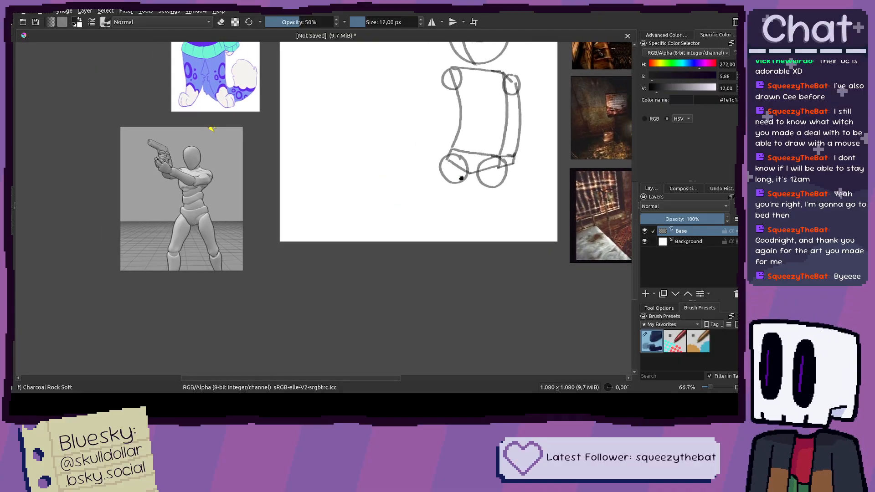
scroll(461, 177, "up", 1)
scroll(422, 156, "down", 2)
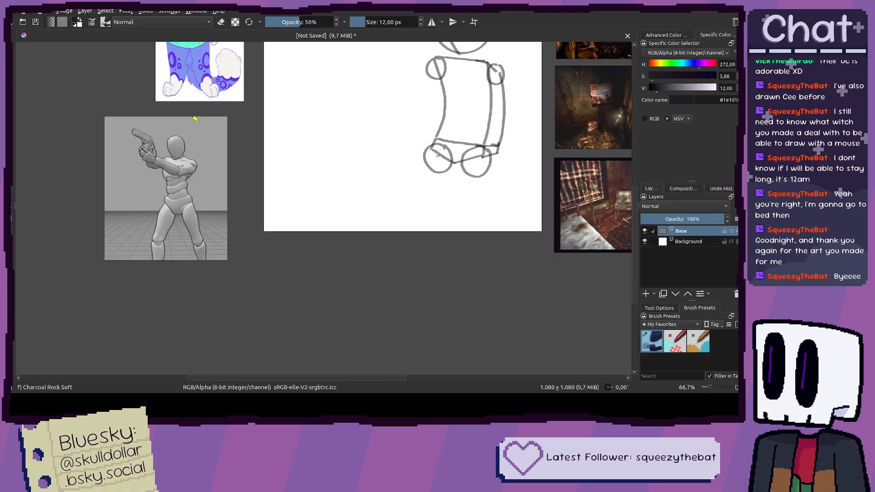
key("ctrl+z")
key("ctrl+z")
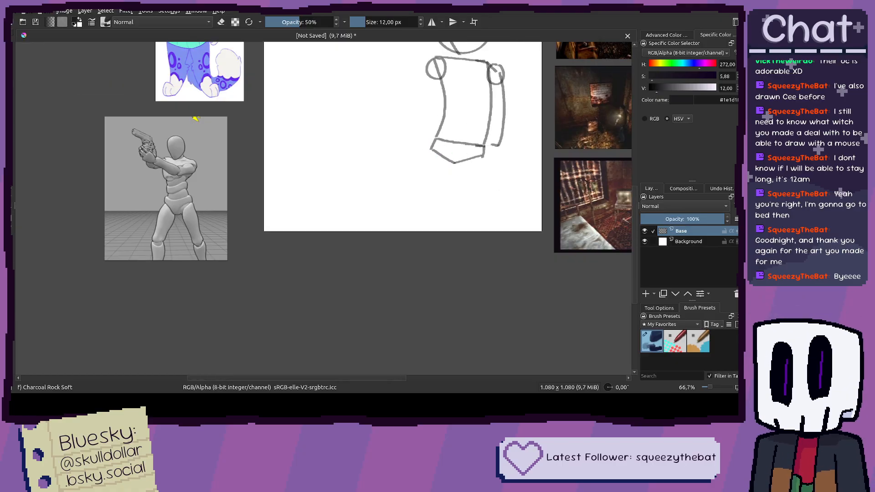
Step: Redraw the pelvis below the torso with short vertical sides, a pointed lower edge, and a side plane reaching the torso's outer edge
scroll(453, 152, "up", 3)
left_click_drag(405, 114, 409, 162)
key("ctrl+z")
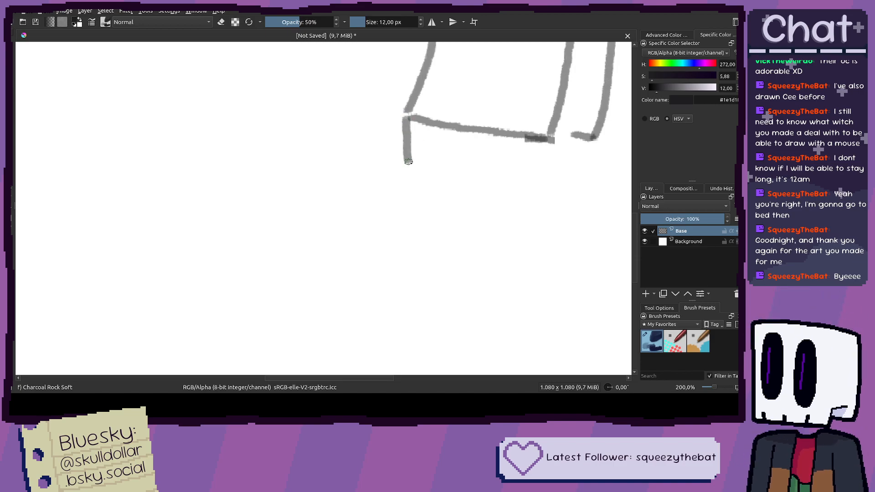
mouse_move(554, 151)
left_mouse_down()
mouse_move(555, 175)
mouse_move(497, 197)
left_mouse_up()
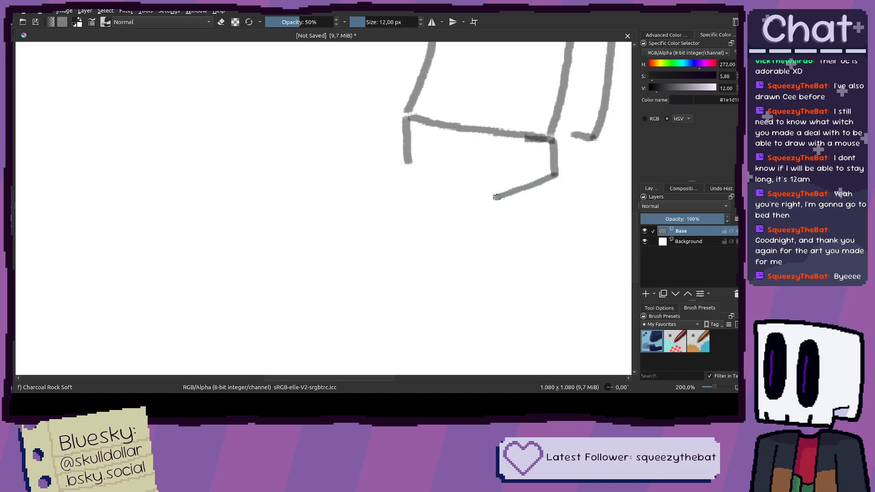
left_click_drag(406, 162, 476, 197)
key("ctrl+z")
left_click_drag(408, 162, 475, 197)
key("ctrl+z")
key("ctrl+z")
mouse_move(409, 161)
left_mouse_down()
mouse_move(484, 195)
mouse_move(413, 165)
mouse_move(456, 188)
mouse_move(591, 163)
mouse_move(593, 141)
left_mouse_up()
key("ctrl+z")
key("ctrl+z")
mouse_move(554, 173)
left_mouse_down()
mouse_move(586, 164)
mouse_move(594, 139)
left_mouse_up()
Step: Draw two large overlapping hip joint circles at the pelvis's lower corners
scroll(565, 160, "down", 4)
scroll(560, 195, "up", 4)
mouse_move(585, 186)
left_mouse_down()
mouse_move(512, 195)
mouse_move(542, 262)
mouse_move(569, 260)
left_mouse_up()
key("ctrl+z")
mouse_move(581, 209)
left_mouse_down()
mouse_move(492, 233)
mouse_move(599, 241)
mouse_move(583, 200)
left_mouse_up()
mouse_move(443, 186)
left_mouse_down()
mouse_move(374, 218)
mouse_move(461, 267)
mouse_move(436, 182)
left_mouse_up()
scroll(437, 184, "down", 3)
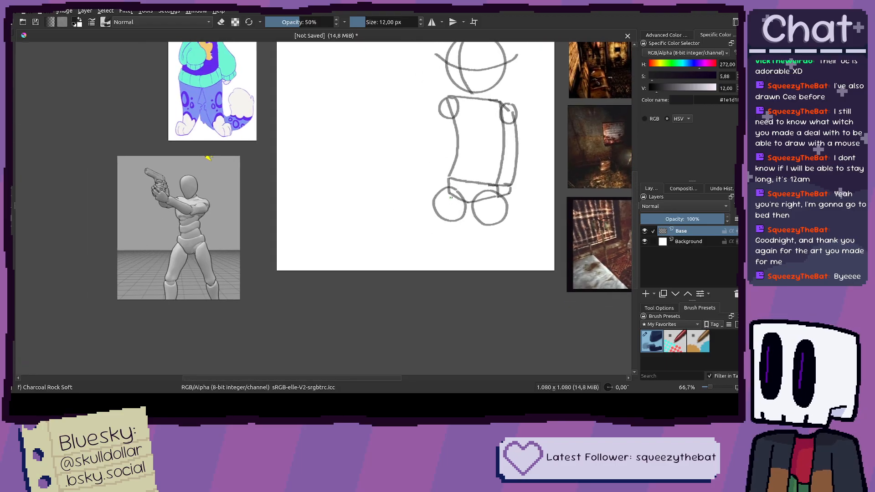
Step: Draw the left-hand leg from its hip circle, with the thigh slanting outward, a bent knee and the shin running off the canvas bottom
scroll(458, 188, "up", 1)
scroll(433, 168, "up", 1)
left_click_drag(447, 154, 404, 196)
key("ctrl+z")
left_click_drag(436, 160, 391, 242)
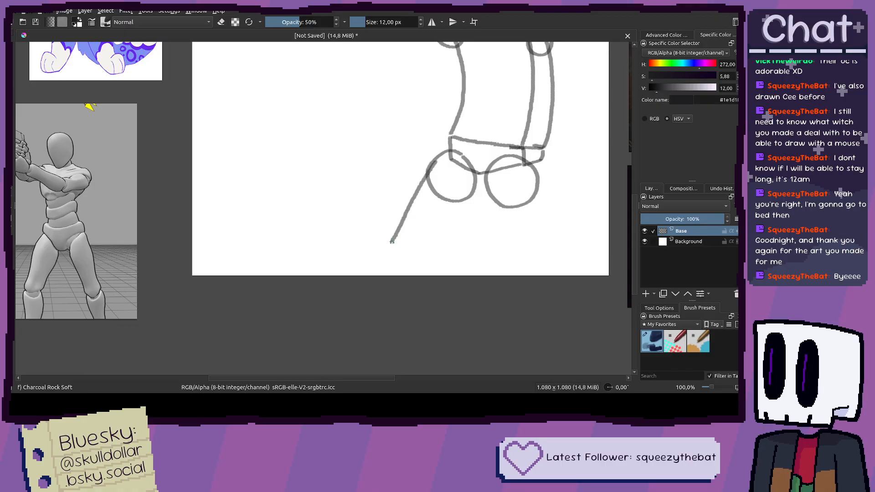
mouse_move(474, 184)
left_mouse_down()
mouse_move(450, 260)
mouse_move(458, 220)
left_mouse_up()
key("ctrl+z")
scroll(463, 251, "down", 2)
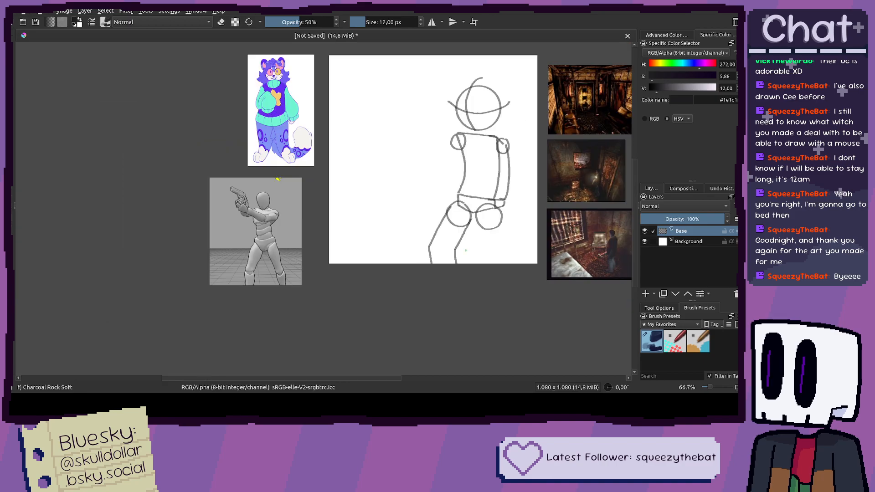
scroll(458, 248, "up", 2)
key("ctrl+z")
left_click_drag(451, 240, 470, 284)
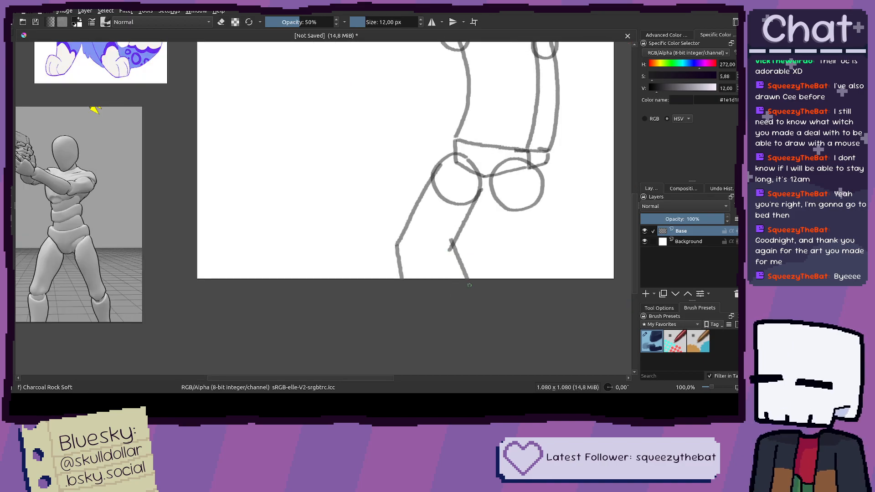
Step: Draw the right-hand leg as two straight lines slanting outward from its hip circle to the canvas's lower edge
scroll(462, 243, "right", 2)
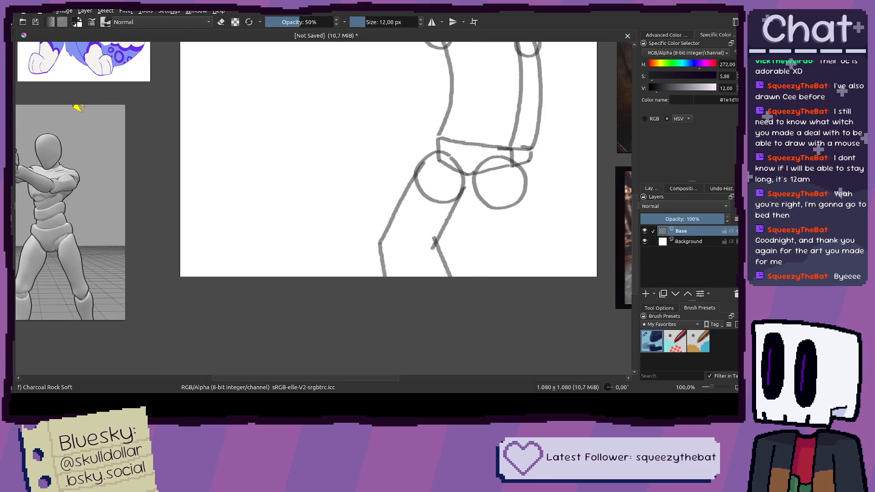
left_click_drag(475, 184, 500, 250)
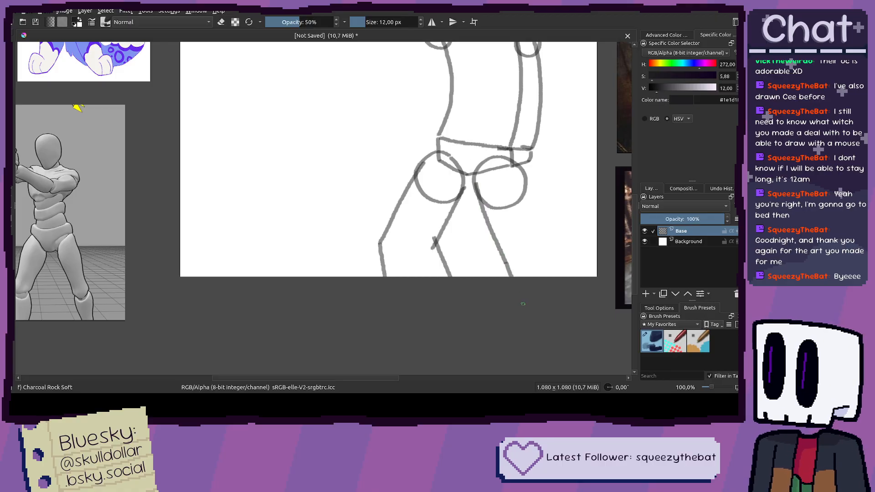
left_click_drag(523, 166, 562, 279)
key("ctrl+z")
left_click_drag(523, 165, 575, 295)
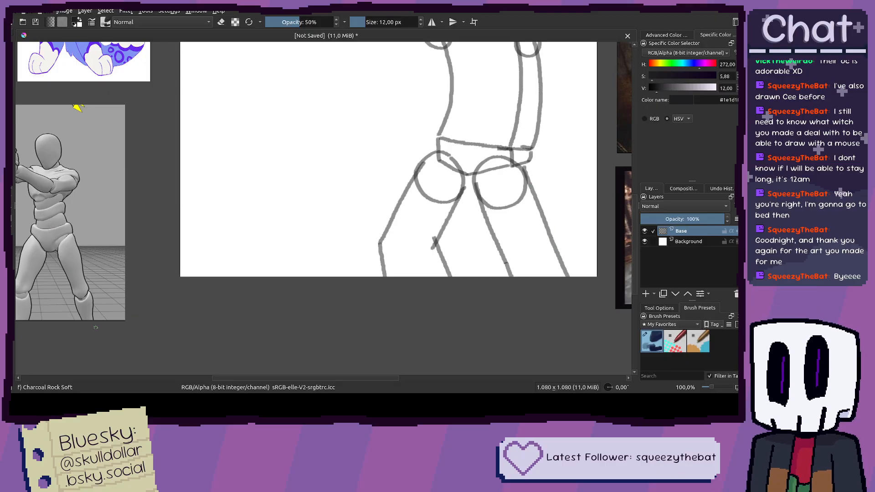
scroll(412, 227, "down", 5)
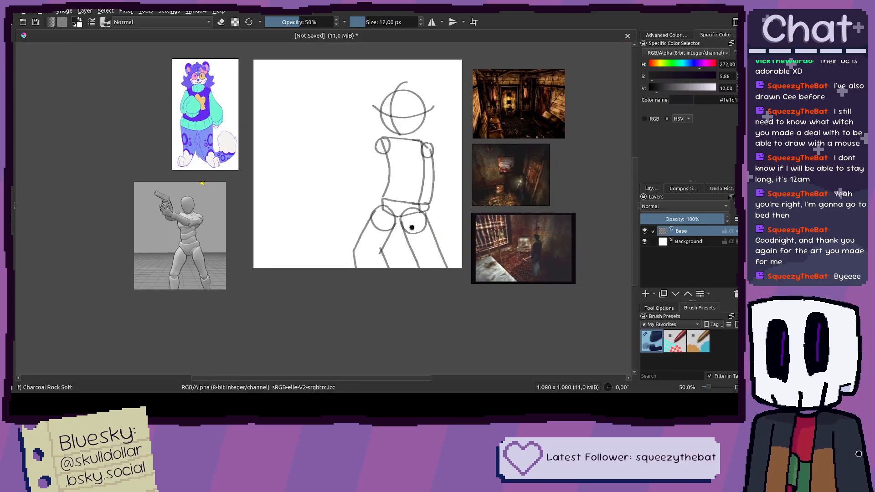
scroll(447, 200, "up", 3)
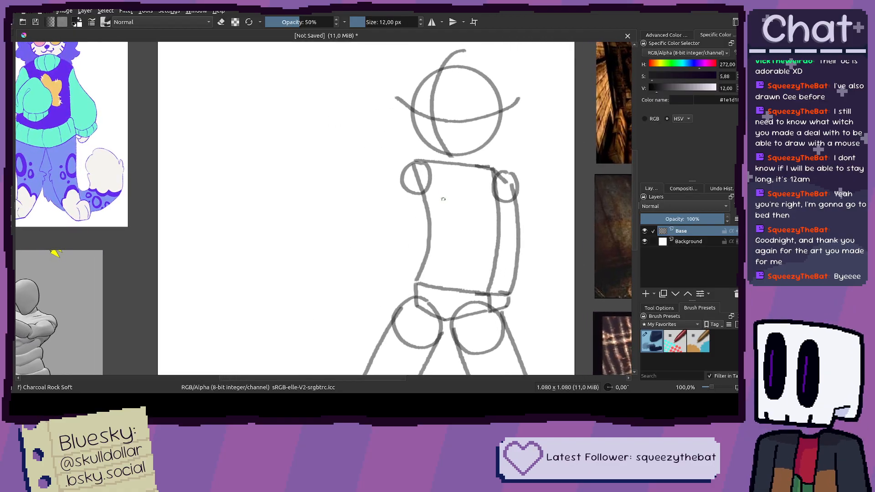
scroll(448, 200, "down", 3)
left_click_drag(450, 201, 444, 198)
scroll(365, 169, "up", 1)
left_click_drag(365, 168, 360, 165)
scroll(357, 163, "up", 1)
scroll(357, 163, "down", 1)
scroll(446, 179, "up", 1)
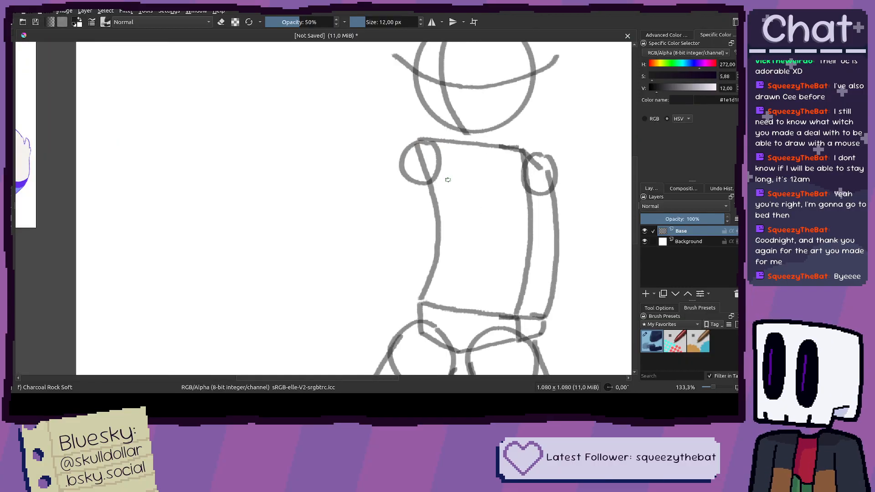
scroll(451, 213, "down", 1)
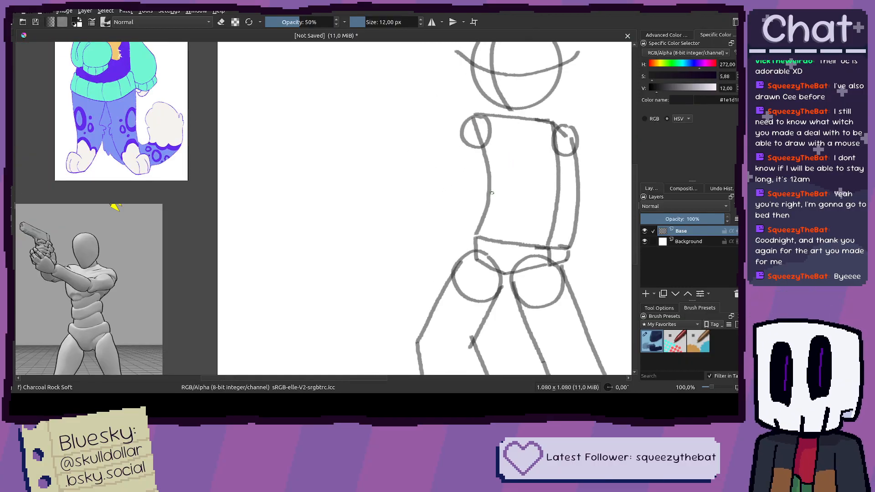
Step: Try a small elbow joint circle inside the upper half of the torso
mouse_move(521, 166)
left_mouse_down()
mouse_move(503, 176)
mouse_move(512, 193)
mouse_move(527, 175)
mouse_move(512, 168)
mouse_move(519, 163)
mouse_move(505, 186)
mouse_move(529, 184)
mouse_move(529, 159)
mouse_move(497, 172)
mouse_move(520, 178)
left_mouse_up()
key("ctrl+z")
key("ctrl+z")
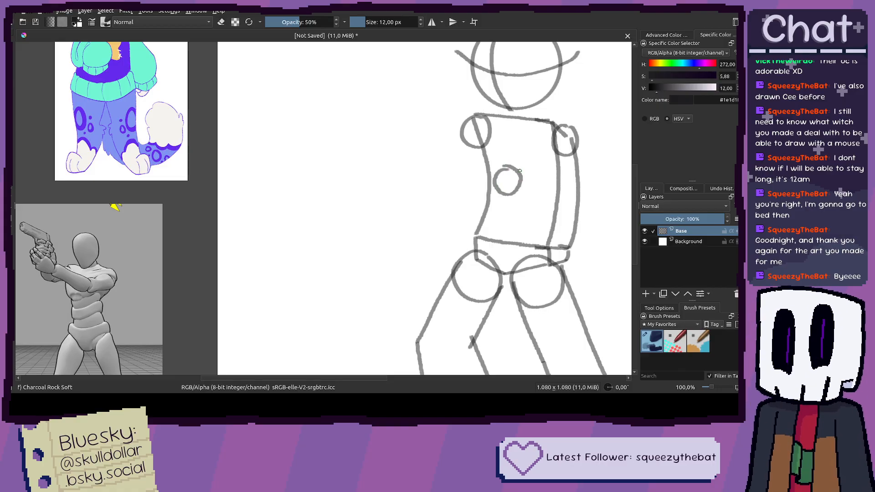
mouse_move(556, 129)
left_mouse_down()
mouse_move(497, 175)
mouse_move(554, 130)
left_mouse_up()
key("ctrl+z")
key("ctrl+z")
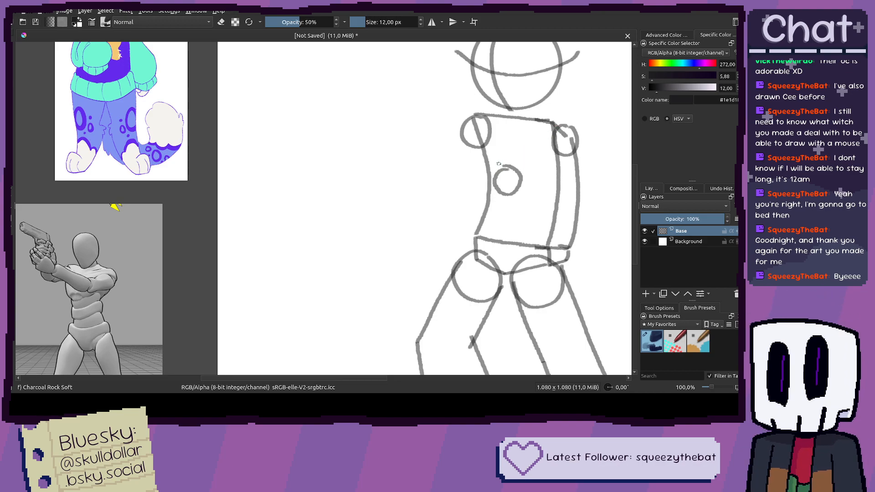
key("ctrl+z")
mouse_move(510, 156)
left_mouse_down()
mouse_move(494, 174)
mouse_move(509, 191)
mouse_move(521, 171)
mouse_move(514, 160)
mouse_move(497, 167)
mouse_move(522, 171)
left_mouse_up()
key("ctrl+z")
scroll(523, 171, "up", 2)
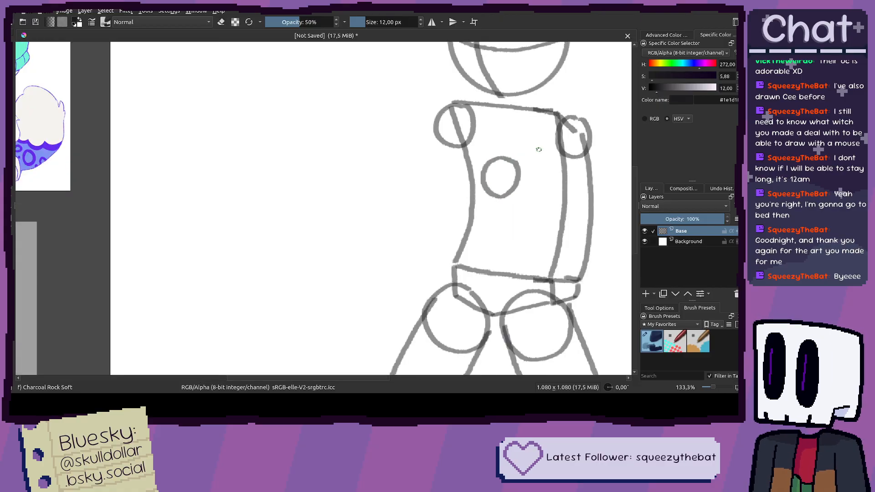
Step: Try two curved upper-arm edges running from the right-hand shoulder circle down to the elbow circle
left_click_drag(609, 149, 488, 208)
key("ctrl+z")
mouse_move(614, 149)
left_mouse_down()
mouse_move(587, 178)
mouse_move(479, 220)
left_mouse_up()
mouse_move(588, 97)
left_mouse_down()
mouse_move(530, 121)
mouse_move(449, 190)
left_mouse_up()
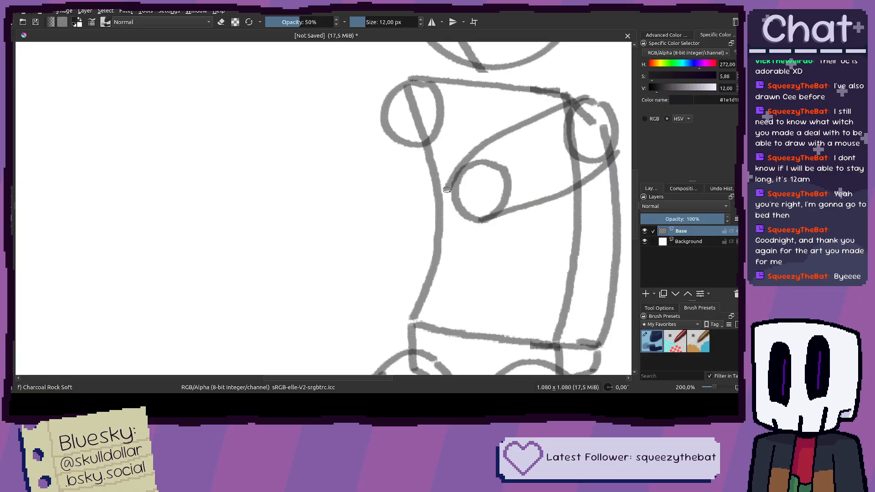
scroll(449, 190, "down", 3)
scroll(509, 183, "up", 1)
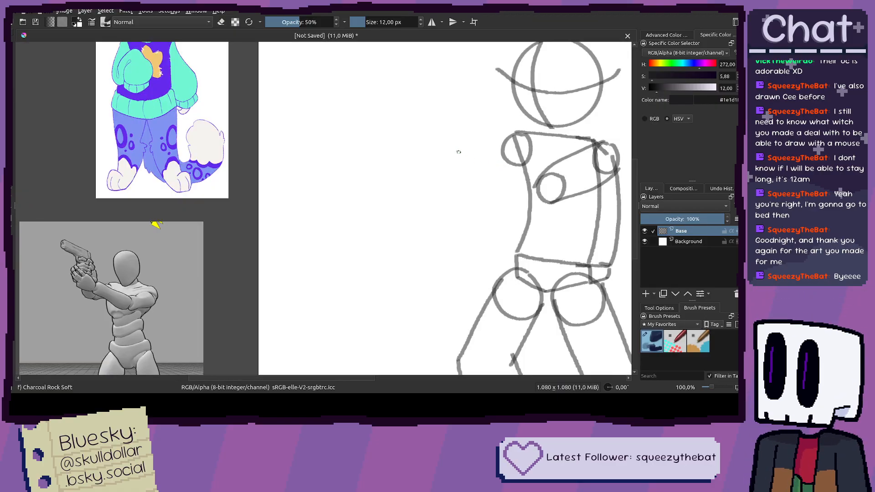
mouse_move(458, 149)
left_mouse_down()
mouse_move(457, 173)
mouse_move(472, 163)
left_mouse_up()
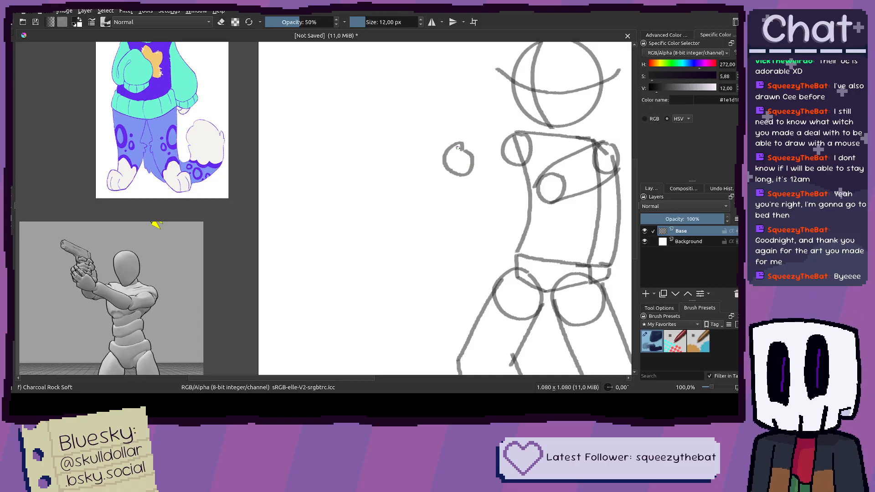
key("ctrl+z")
mouse_move(463, 128)
left_mouse_down()
mouse_move(446, 153)
mouse_move(466, 143)
mouse_move(453, 127)
left_mouse_up()
key("ctrl+z")
Step: Undo the upper arm and redraw its elbow circle slightly higher, with two edges joining it to the right-hand shoulder circle
key("ctrl+z")
key("ctrl+z")
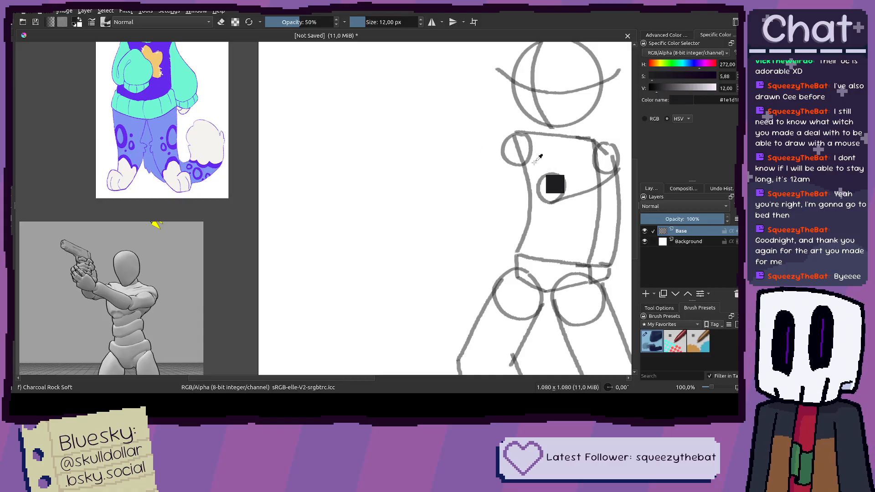
mouse_move(553, 166)
left_mouse_down()
mouse_move(539, 180)
mouse_move(562, 170)
left_mouse_up()
mouse_move(610, 142)
left_mouse_down()
mouse_move(543, 173)
mouse_move(555, 188)
mouse_move(600, 173)
left_mouse_up()
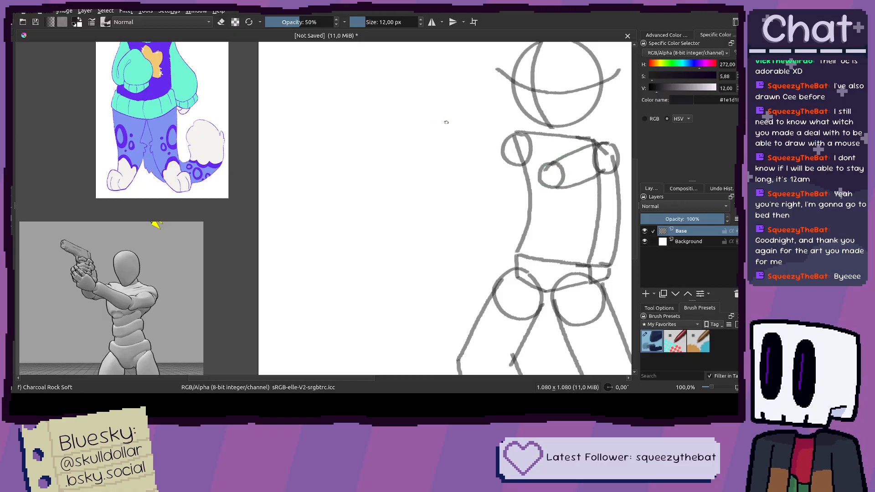
Step: Draw a large hand circle left of the torso, connect it to the elbow with two forearm edges, and add a small wrist circle
mouse_move(446, 122)
left_mouse_down()
mouse_move(422, 123)
mouse_move(427, 151)
mouse_move(453, 159)
mouse_move(470, 136)
mouse_move(452, 115)
left_mouse_up()
scroll(449, 117, "up", 2)
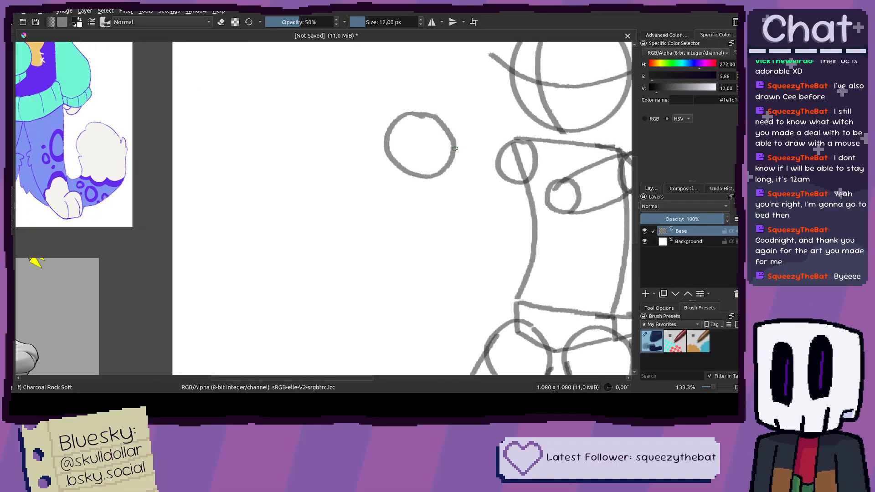
mouse_move(456, 151)
left_mouse_down()
mouse_move(433, 168)
mouse_move(439, 178)
mouse_move(454, 179)
mouse_move(460, 148)
mouse_move(563, 181)
left_mouse_up()
left_click_drag(440, 181, 559, 213)
scroll(559, 214, "down", 2)
left_click_drag(505, 177, 508, 226)
scroll(511, 187, "up", 3)
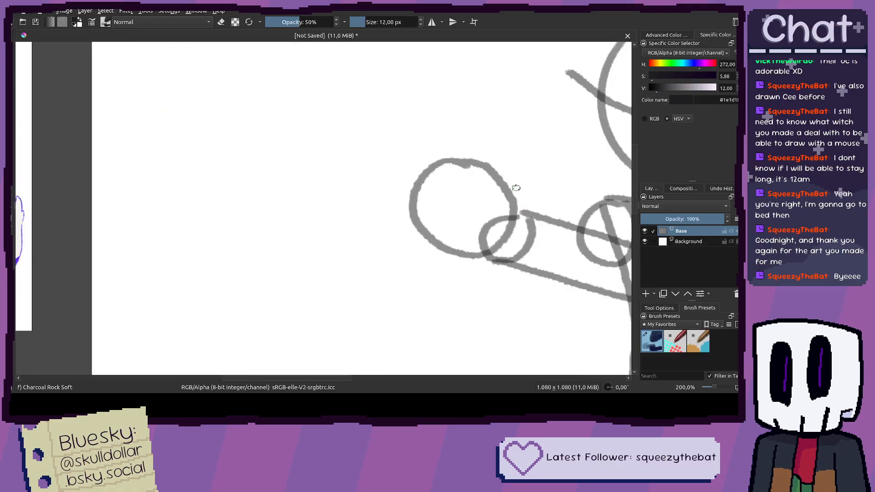
Step: Draw a boxy pistol above the hand circle, with a beveled muzzle end, visible underside and a short grip reaching the hand
scroll(501, 184, "down", 3)
left_click_drag(497, 182, 491, 179)
scroll(488, 178, "up", 2)
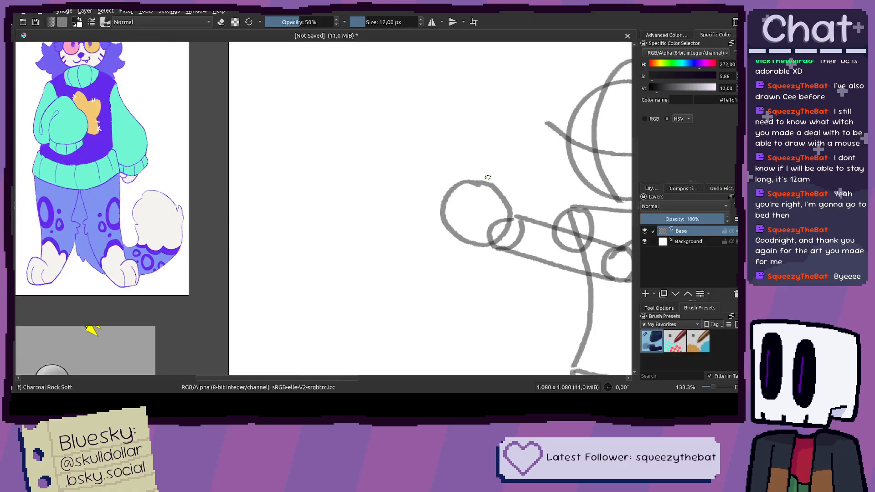
scroll(469, 176, "down", 2)
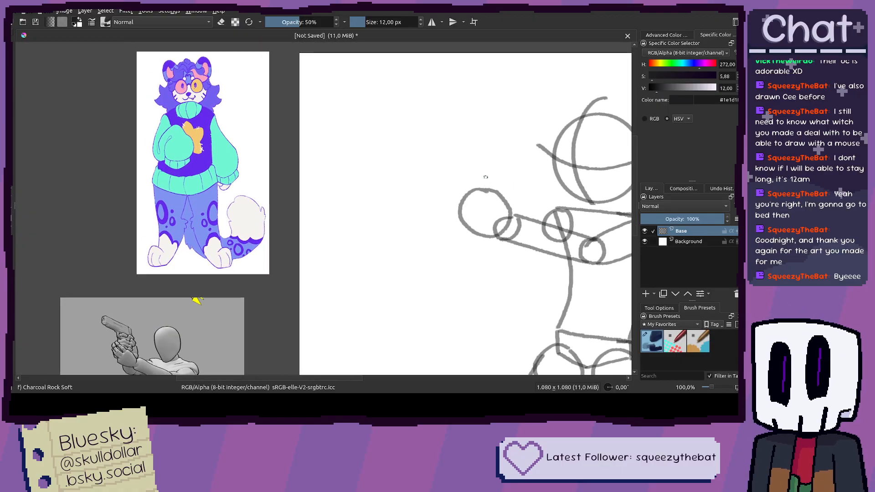
scroll(474, 180, "up", 2)
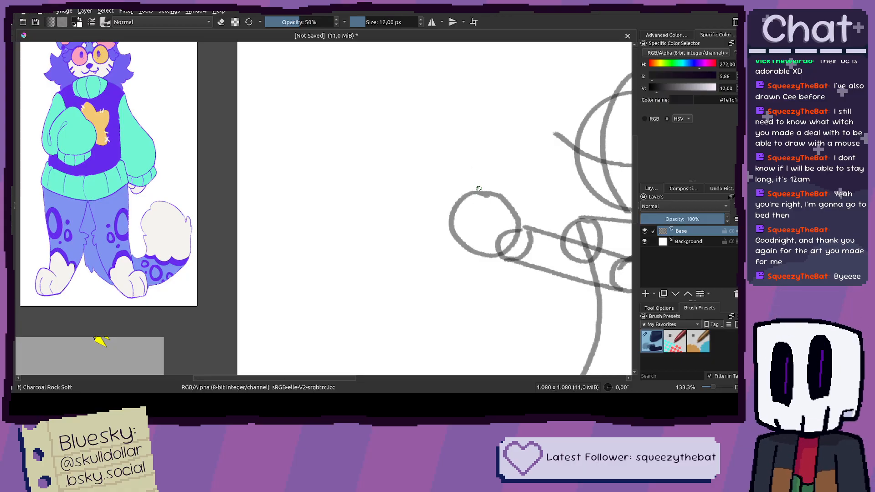
scroll(478, 185, "down", 1)
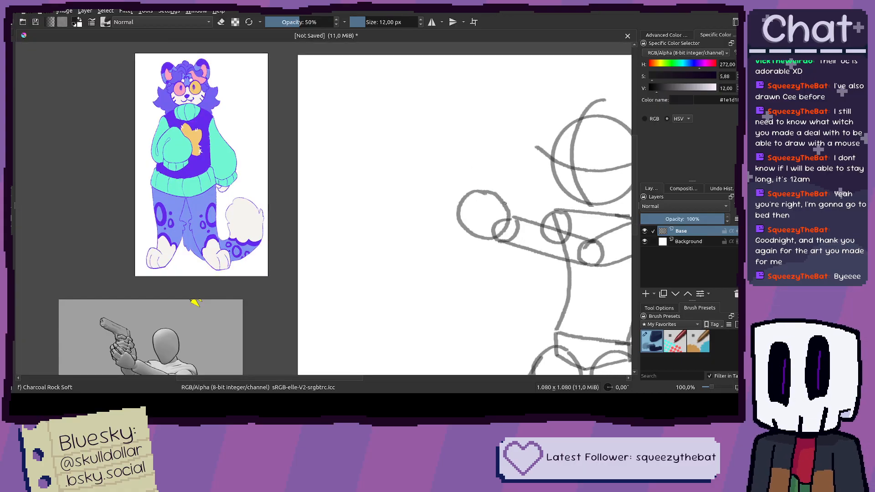
key("ctrl+z")
mouse_move(503, 198)
left_mouse_down()
mouse_move(498, 164)
mouse_move(433, 150)
mouse_move(437, 184)
mouse_move(526, 200)
mouse_move(531, 226)
left_mouse_up()
scroll(434, 151, "up", 2)
left_click_drag(433, 187, 421, 193)
mouse_move(433, 150)
left_mouse_down()
mouse_move(409, 166)
mouse_move(414, 192)
mouse_move(522, 216)
left_mouse_up()
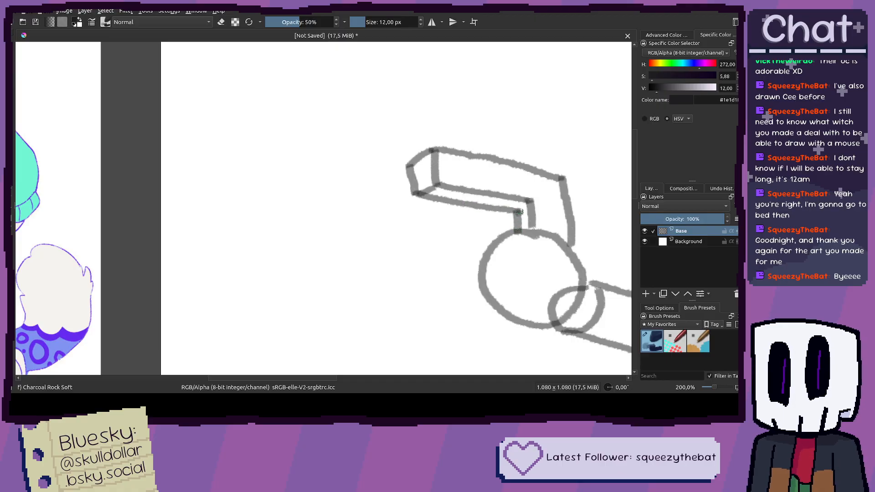
Step: Select the pistol with a rectangular selection and shift it slightly right and down so its grip overlaps the hand circle
scroll(146, 366, "down", 2)
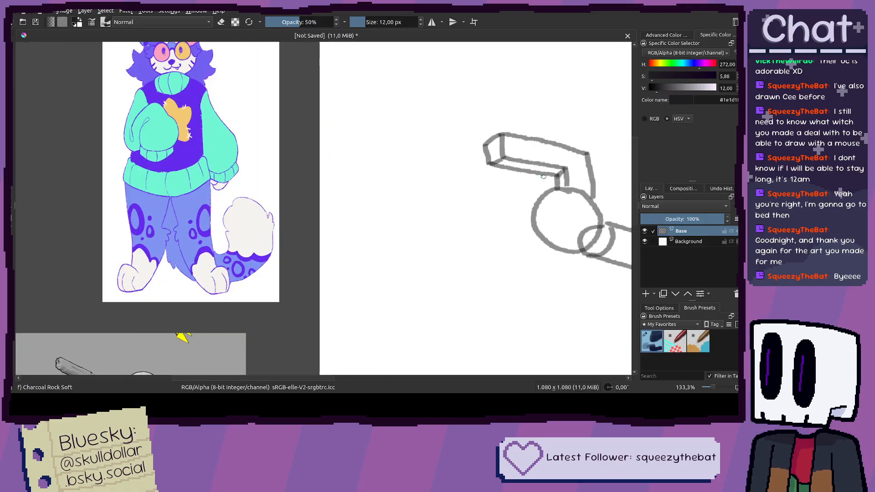
scroll(547, 172, "up", 1)
scroll(524, 168, "down", 2)
scroll(506, 162, "up", 4)
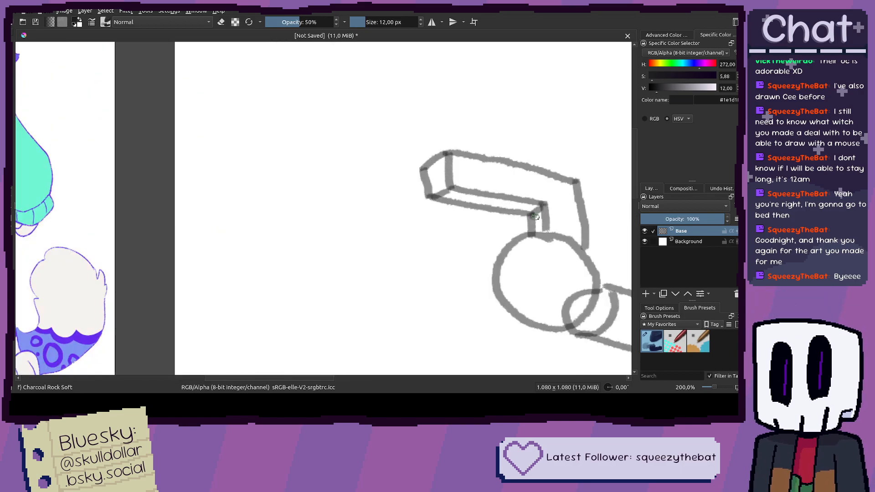
scroll(497, 188, "down", 3)
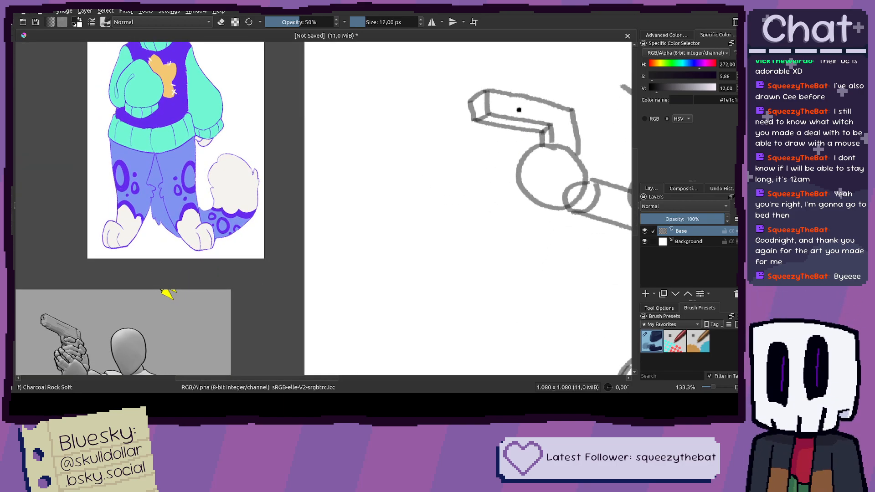
scroll(482, 159, "down", 3)
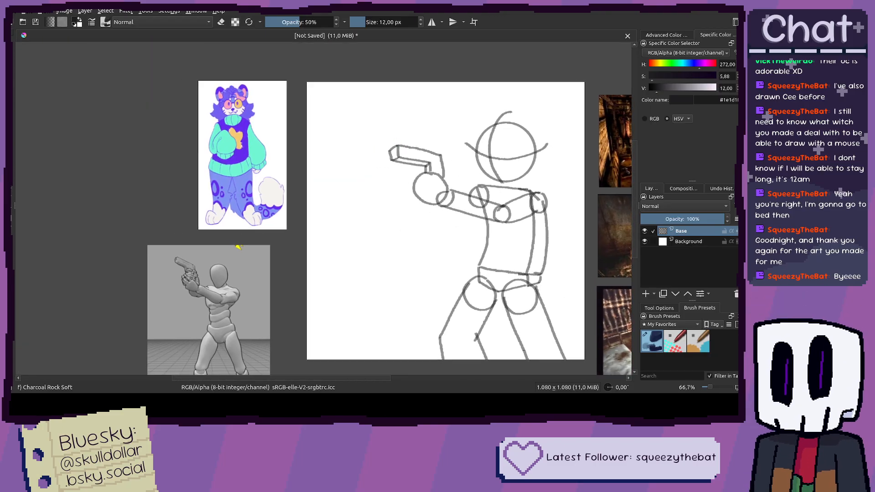
key("ctrl+r")
left_click_drag(388, 133, 454, 174)
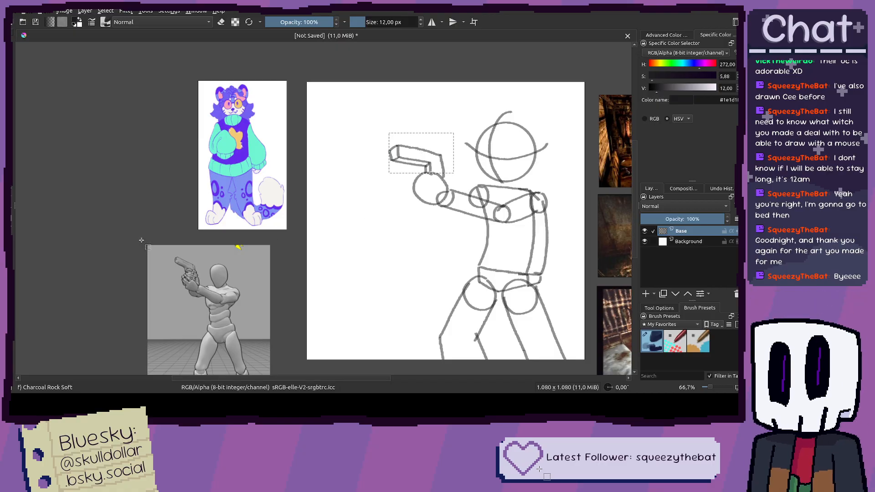
key("ctrl+t")
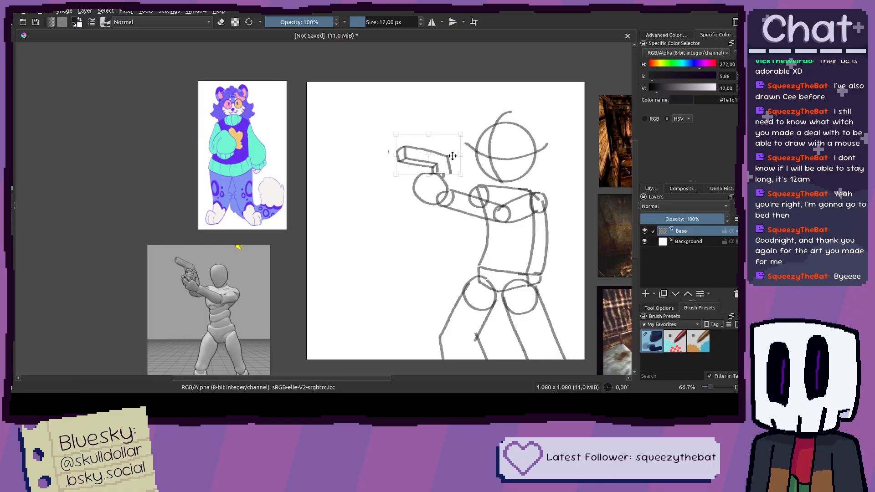
key("b")
key("ctrl+t")
left_click_drag(443, 153, 432, 226)
key("b")
Step: Draw a small filled bore hole on the pistol's muzzle face
scroll(442, 178, "up", 4)
scroll(400, 211, "down", 3)
mouse_move(340, 180)
left_mouse_down()
mouse_move(401, 162)
mouse_move(404, 138)
left_mouse_up()
scroll(403, 153, "up", 4)
scroll(416, 145, "down", 3)
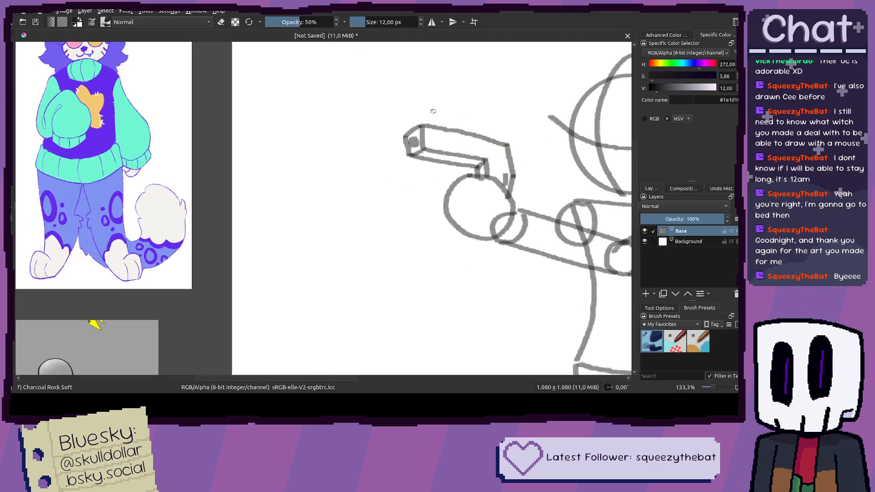
Step: Sketch a curved finger mark at the pistol's grip and a short stroke between the barrel's underside and the hand circle
scroll(433, 111, "down", 3)
scroll(430, 269, "up", 1)
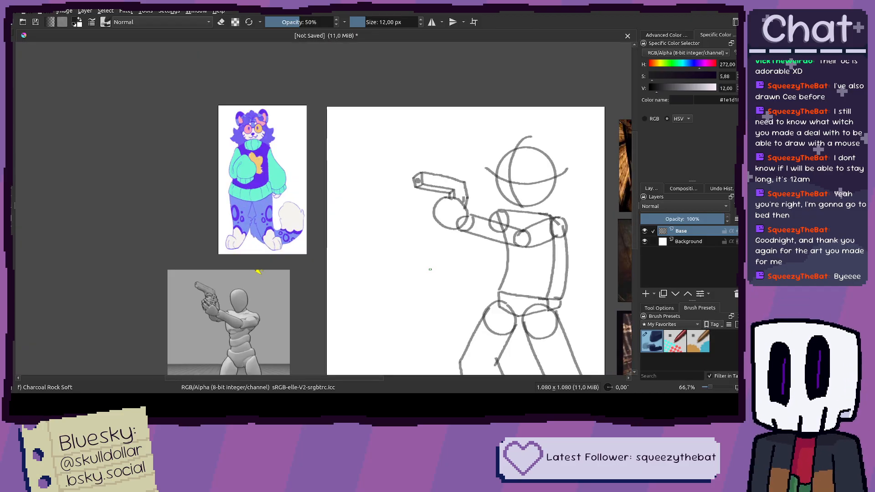
scroll(438, 191, "up", 3)
mouse_move(445, 176)
left_mouse_down()
mouse_move(418, 209)
mouse_move(431, 216)
left_mouse_up()
key("ctrl+z")
mouse_move(452, 164)
left_mouse_down()
mouse_move(481, 154)
mouse_move(516, 179)
mouse_move(494, 192)
left_mouse_up()
mouse_move(419, 177)
left_mouse_down()
mouse_move(423, 221)
mouse_move(417, 192)
mouse_move(478, 130)
mouse_move(471, 135)
left_mouse_up()
key("ctrl+z")
scroll(412, 176, "down", 3)
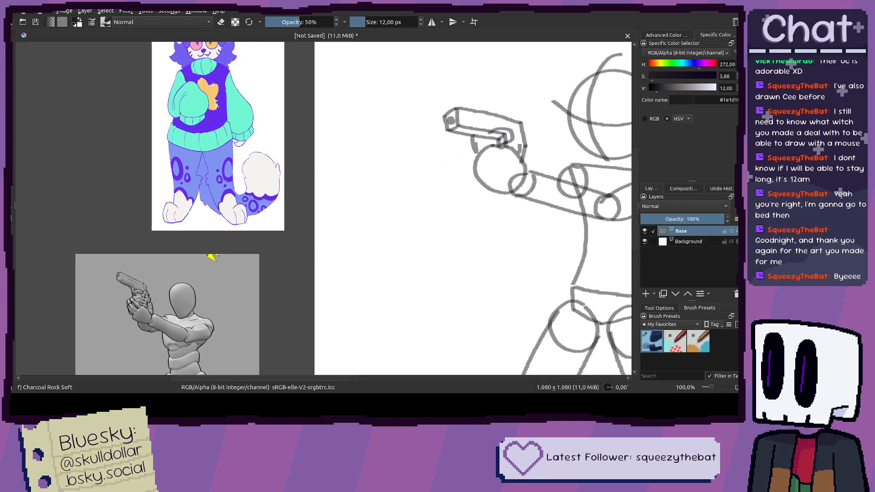
Step: Check the mannequin reference's grip on the gun and strengthen the finger strokes around the pistol's trigger and grip
left_click_drag(162, 305, 271, 250)
scroll(271, 250, "up", 4)
left_click_drag(223, 223, 276, 201)
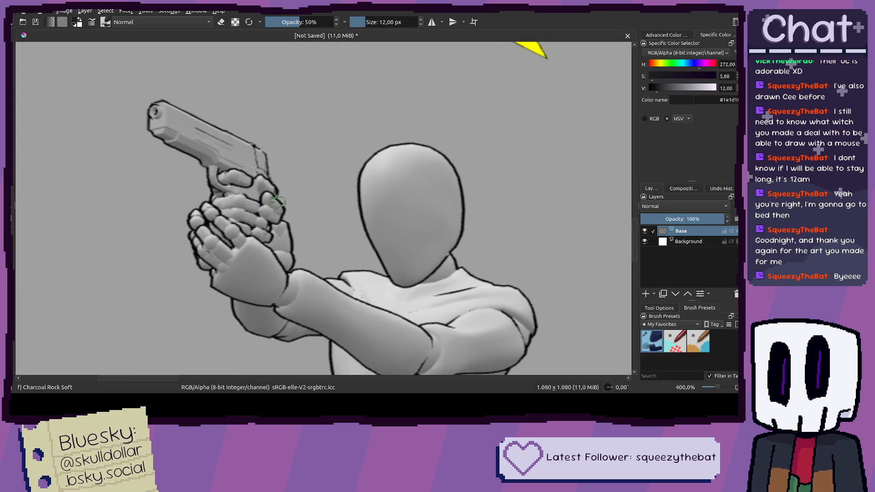
scroll(324, 203, "down", 4)
left_click_drag(324, 206, 128, 248)
left_click_drag(461, 121, 430, 148)
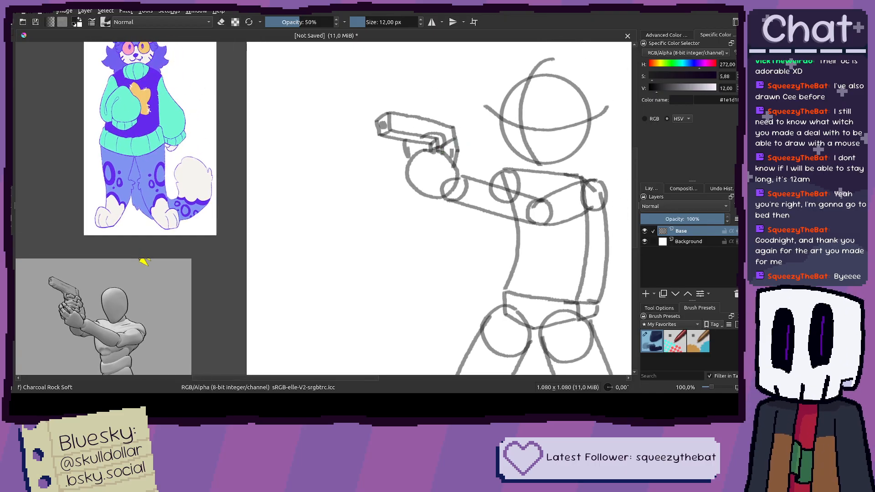
scroll(442, 151, "up", 3)
mouse_move(469, 129)
left_mouse_down()
mouse_move(442, 137)
mouse_move(430, 164)
left_mouse_up()
mouse_move(378, 125)
left_mouse_down()
mouse_move(422, 116)
mouse_move(431, 125)
mouse_move(422, 145)
mouse_move(386, 158)
mouse_move(426, 137)
left_mouse_up()
scroll(431, 133, "down", 2)
scroll(385, 139, "up", 3)
mouse_move(374, 85)
left_mouse_down()
mouse_move(407, 128)
mouse_move(388, 97)
mouse_move(417, 165)
mouse_move(409, 155)
mouse_move(441, 140)
mouse_move(422, 151)
left_mouse_up()
scroll(387, 88, "down", 5)
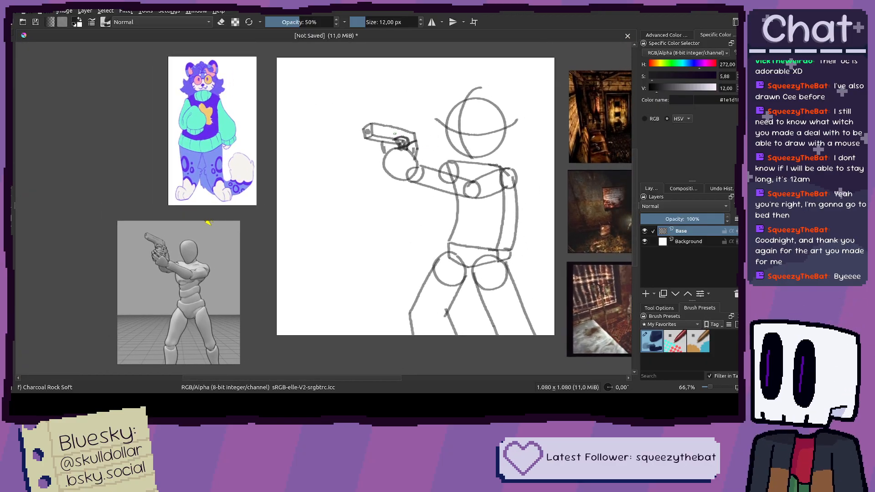
Step: Draw a stroke from the pistol's grip to the wrist and a small elbow circle just below the forearm
scroll(395, 133, "up", 1)
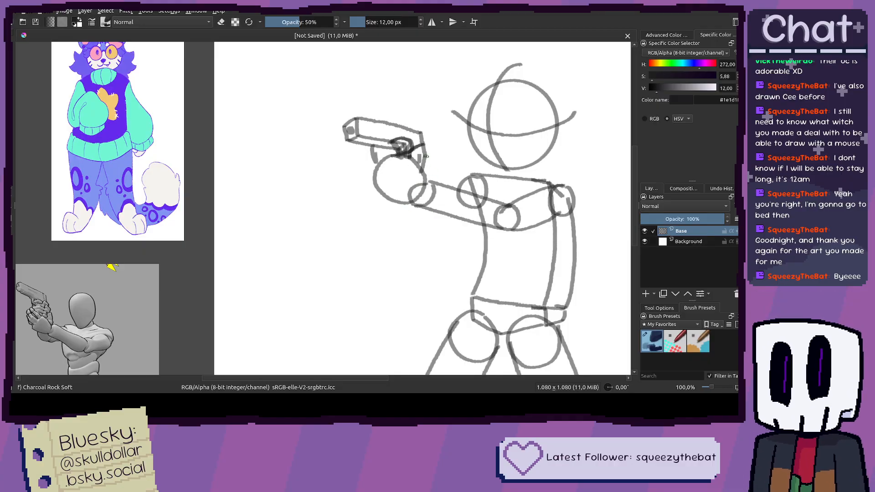
left_click_drag(427, 166, 432, 184)
key("ctrl+z")
mouse_move(421, 214)
left_mouse_down()
mouse_move(411, 230)
mouse_move(402, 222)
mouse_move(431, 215)
left_mouse_up()
key("ctrl+z")
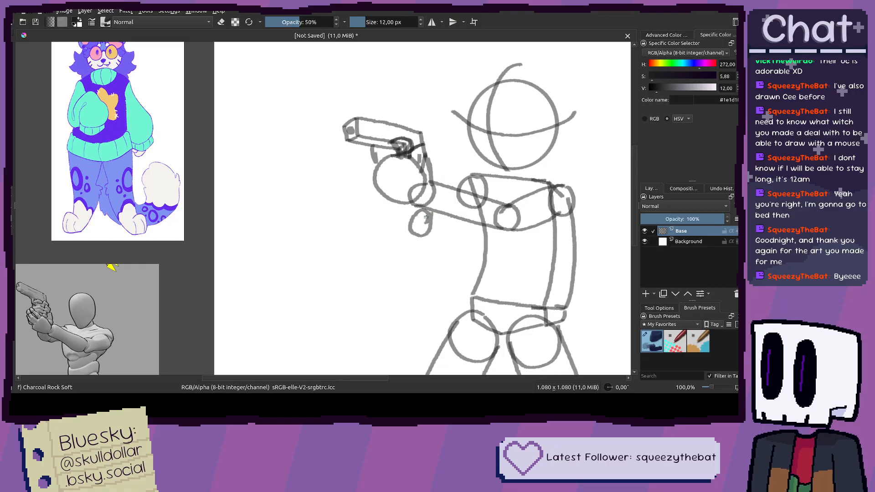
key("ctrl+z")
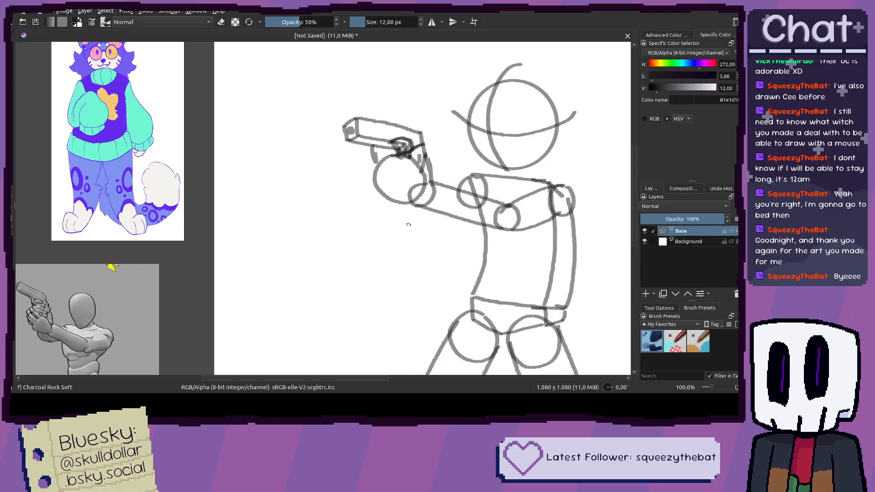
mouse_move(404, 216)
left_mouse_down()
mouse_move(410, 241)
mouse_move(411, 217)
mouse_move(400, 242)
mouse_move(410, 215)
left_mouse_up()
key("ctrl+z")
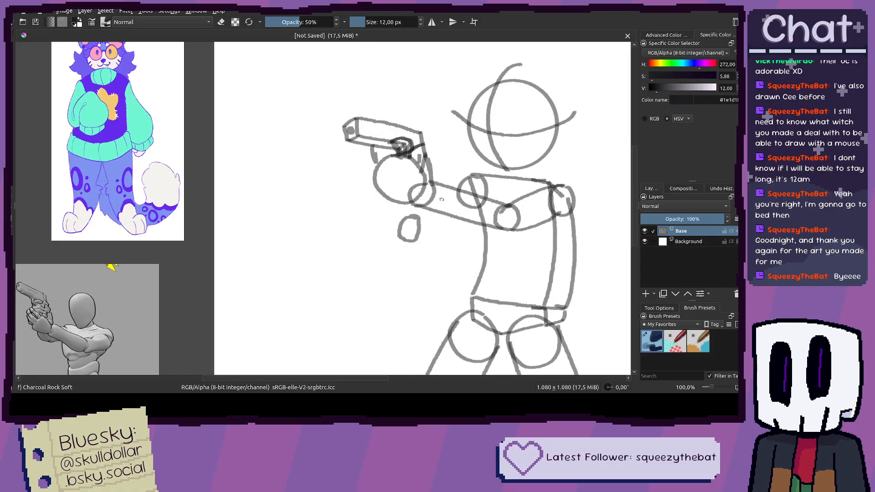
Step: Select the small elbow circle, then rotate it and move it slightly right, closer beneath the forearm
key("ctrl+r")
mouse_move(393, 210)
left_mouse_down()
mouse_move(423, 252)
mouse_move(424, 231)
mouse_move(441, 231)
left_mouse_up()
key("ctrl+t")
left_click_drag(437, 232, 436, 230)
key("ctrl+shift+a")
key("b")
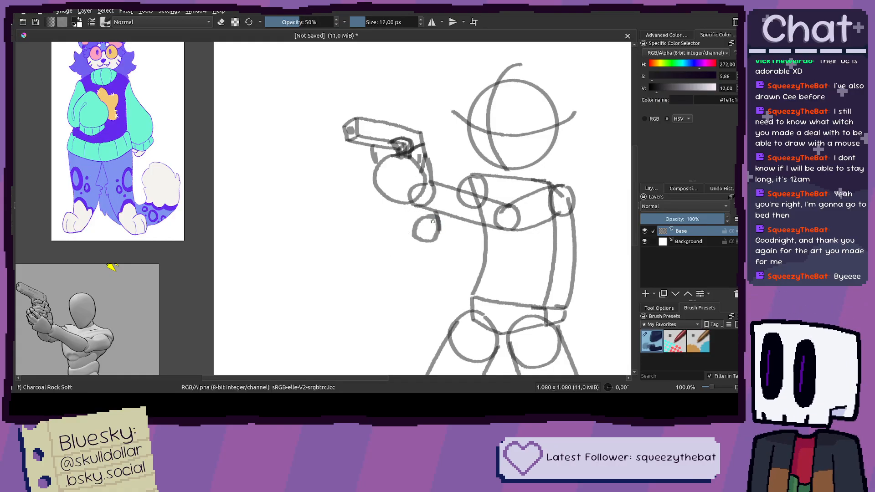
Step: Draw the second arm's forearm edge from wrist to lower elbow circle, and two upper-arm edges from the shoulder to that elbow
left_click_drag(409, 203, 413, 237)
left_click_drag(467, 180, 429, 211)
key("ctrl+z")
left_click_drag(467, 179, 405, 224)
key("ctrl+z")
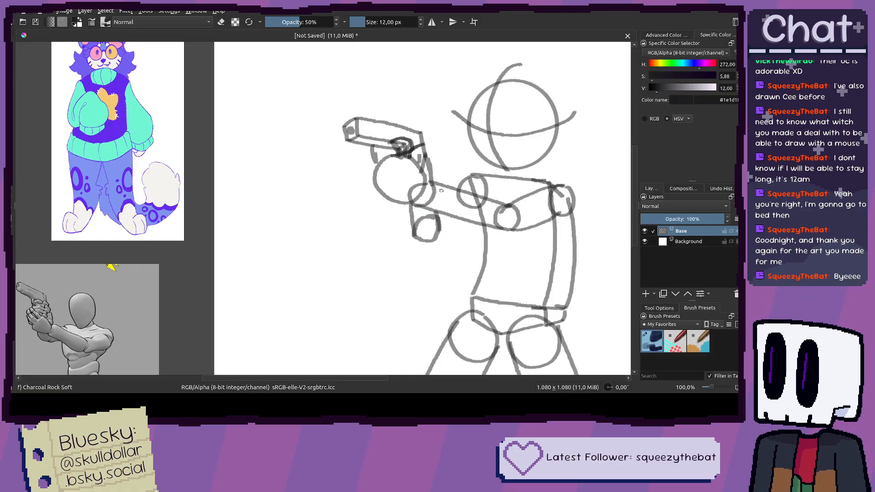
left_click_drag(466, 180, 406, 230)
left_click_drag(484, 202, 433, 240)
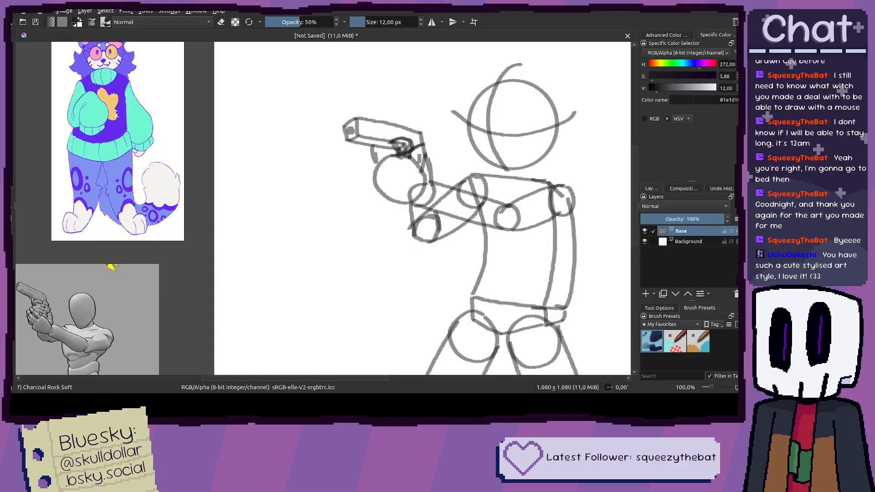
left_click_drag(551, 229, 426, 156)
scroll(443, 206, "up", 1)
scroll(384, 159, "down", 2)
scroll(323, 160, "down", 1)
left_click_drag(322, 160, 365, 169)
scroll(414, 184, "up", 1)
scroll(417, 195, "up", 1)
scroll(400, 190, "down", 1)
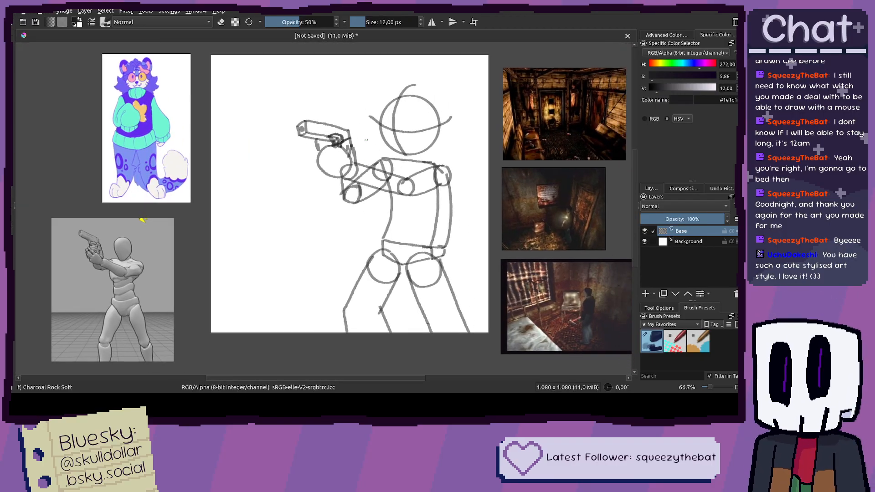
left_click_drag(393, 132, 379, 133)
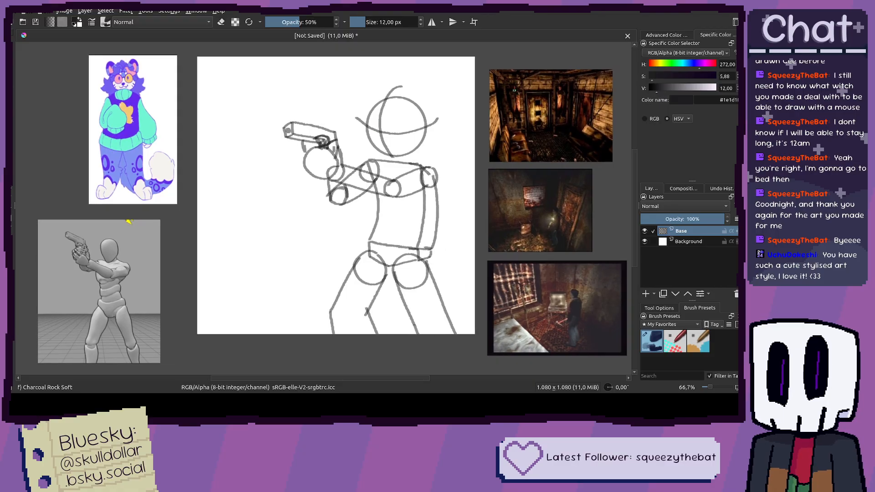
left_click_drag(198, 174, 295, 324)
key("ctrl+z")
left_click_drag(316, 221, 324, 223)
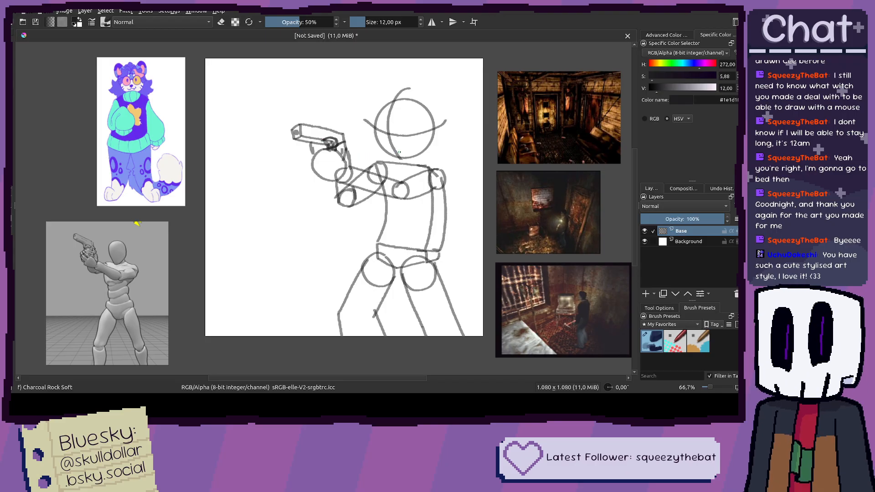
key("ctrl+t")
key("ctrl+r")
key("ctrl+t")
left_click_drag(278, 192, 426, 192)
key("ctrl+z")
key("ctrl+r")
left_click_drag(103, 221, 187, 379)
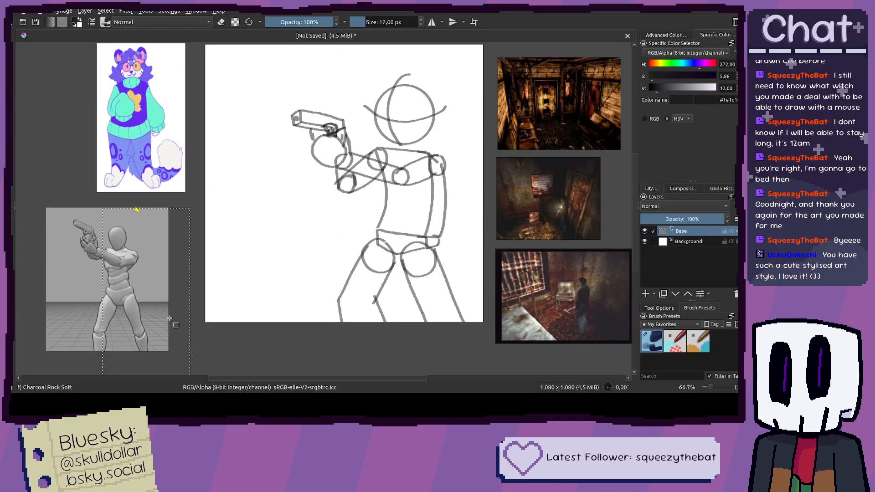
Step: Try a perspective transform of the whole figure sketch that narrows the legs and tilts the pistol upward
key("ctrl+t")
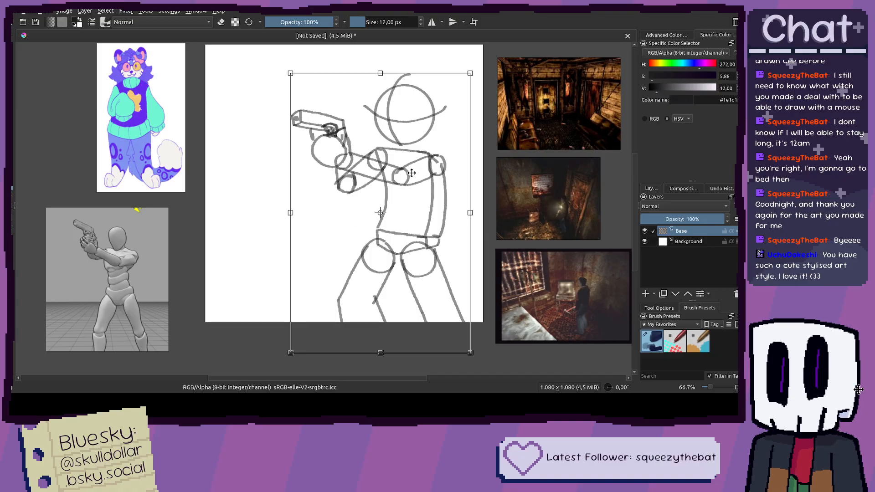
left_click_drag(407, 153, 424, 176)
left_click_drag(428, 176, 434, 181)
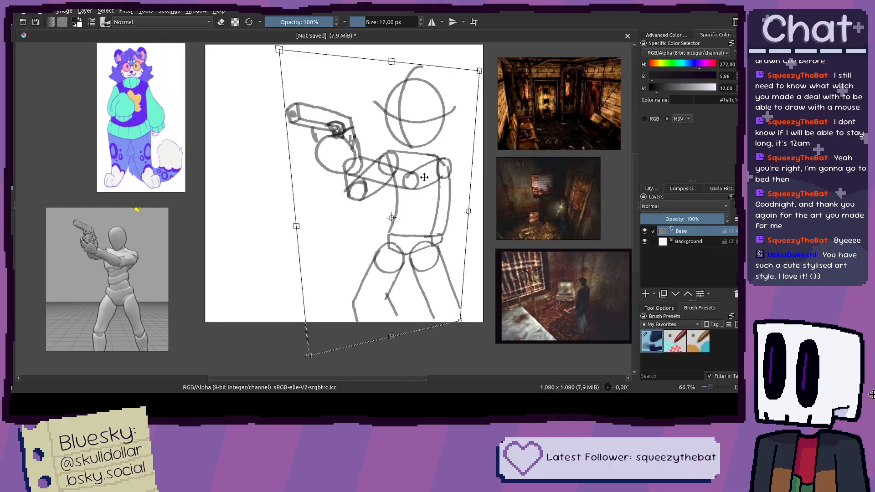
key("ctrl+z")
key("ctrl+z")
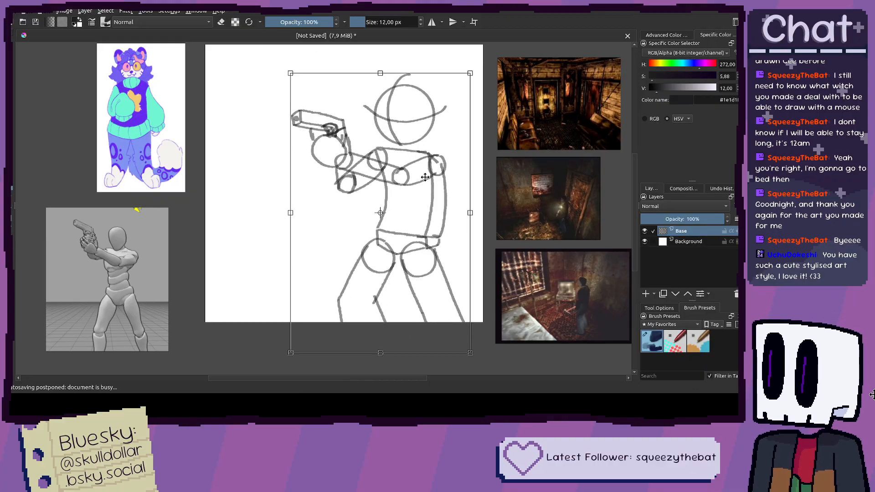
Step: Distort the whole figure sketch in perspective so the pistol side rises and enlarges, then shift it slightly right
mouse_move(410, 176)
left_mouse_down()
mouse_move(432, 195)
mouse_move(440, 173)
mouse_move(433, 172)
left_mouse_up()
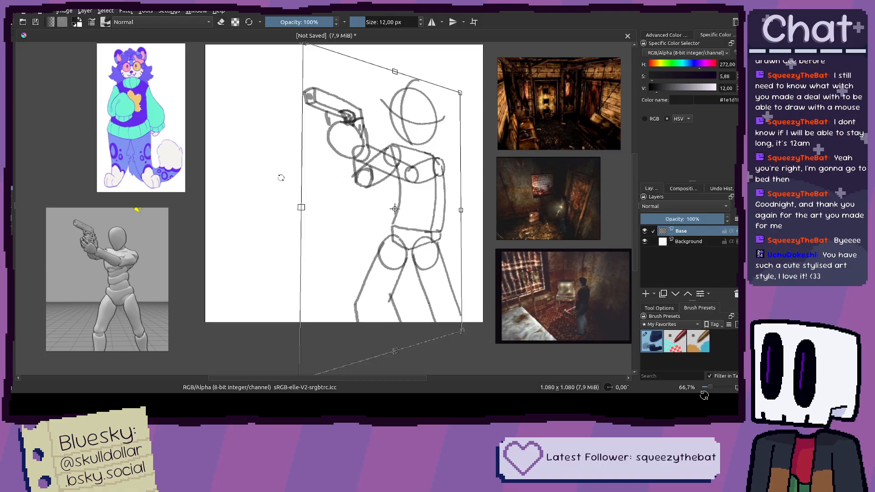
key("b")
mouse_move(318, 181)
left_mouse_down()
mouse_move(348, 275)
mouse_move(345, 317)
left_mouse_up()
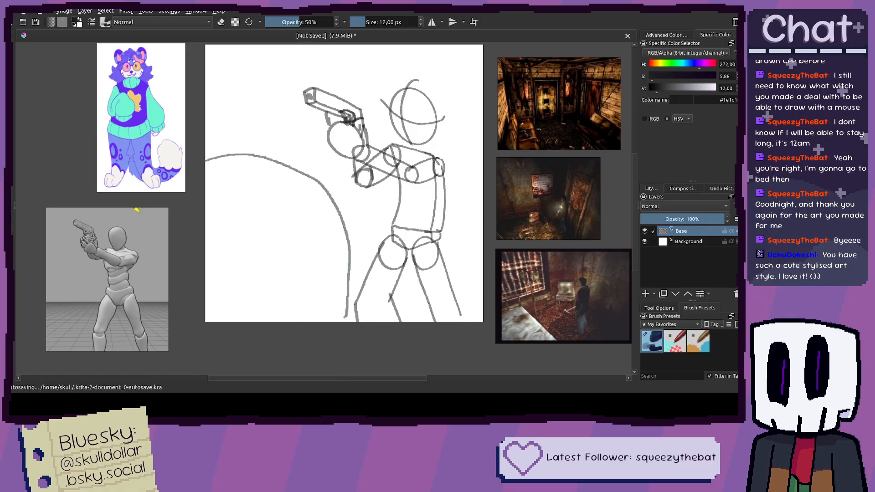
key("ctrl+z")
key("ctrl+t")
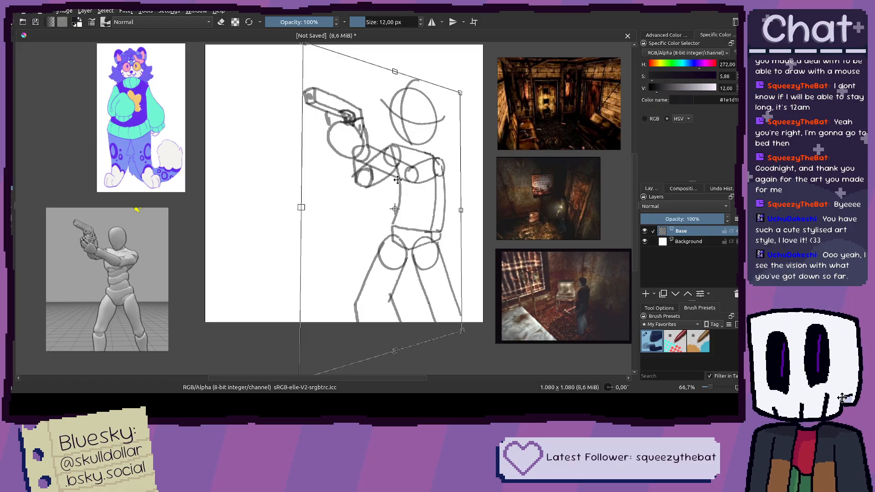
key("Return")
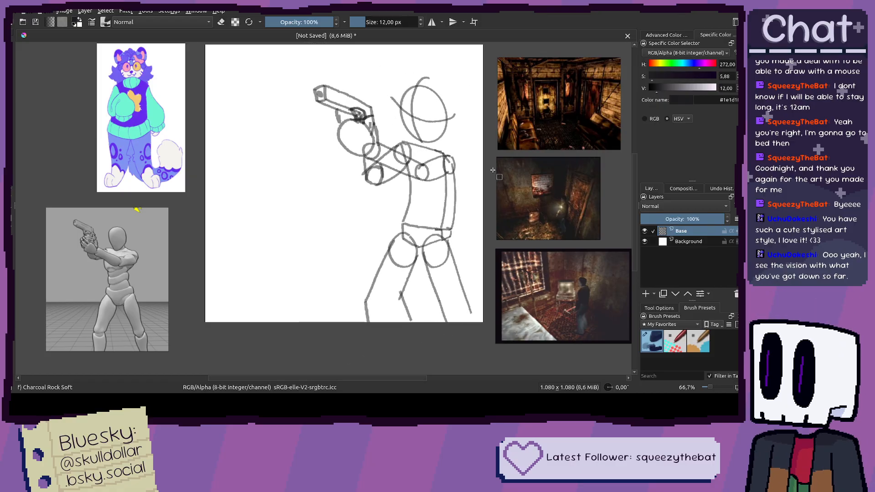
Step: Add a paint layer above the base sketch and reduce the Base layer's opacity to 52%
left_click_drag(374, 144, 367, 130)
left_click_drag(355, 198, 385, 185)
left_click_drag(578, 216, 559, 250)
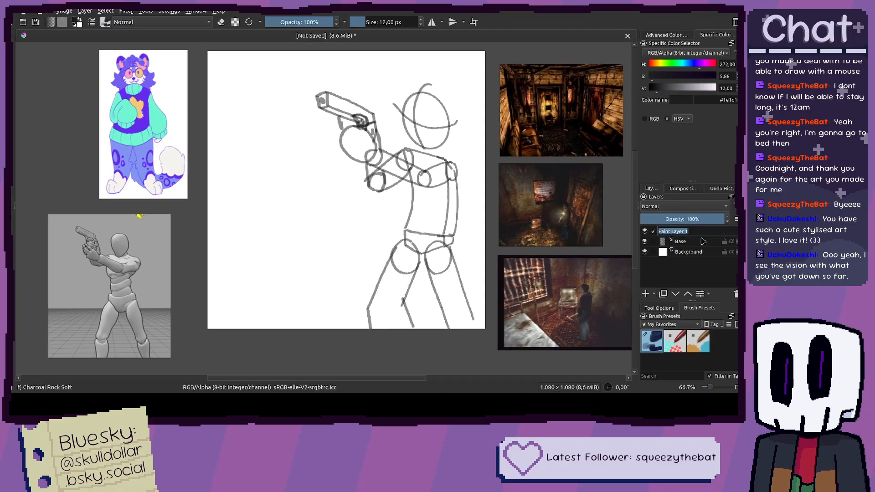
left_click(695, 242)
left_click(690, 219)
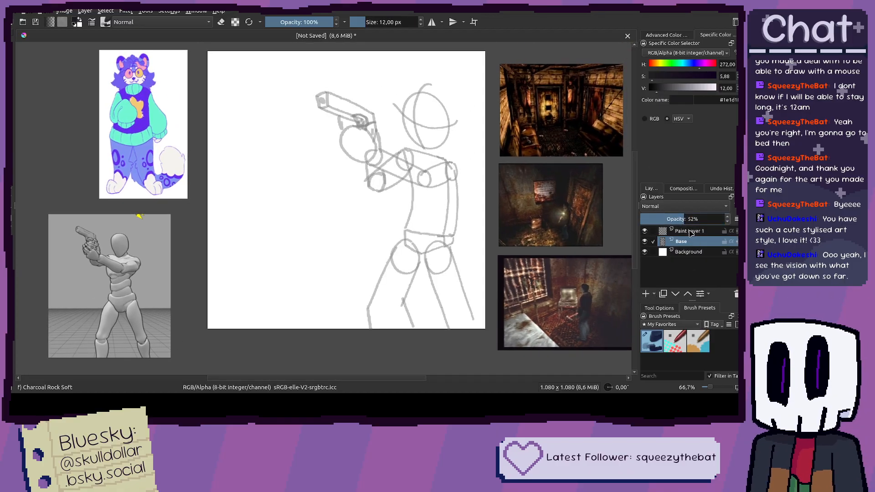
Step: Rename the new paint layer as Sketch 1
left_click(691, 232)
double_click(690, 233)
type("Sketch 1")
key("Return")
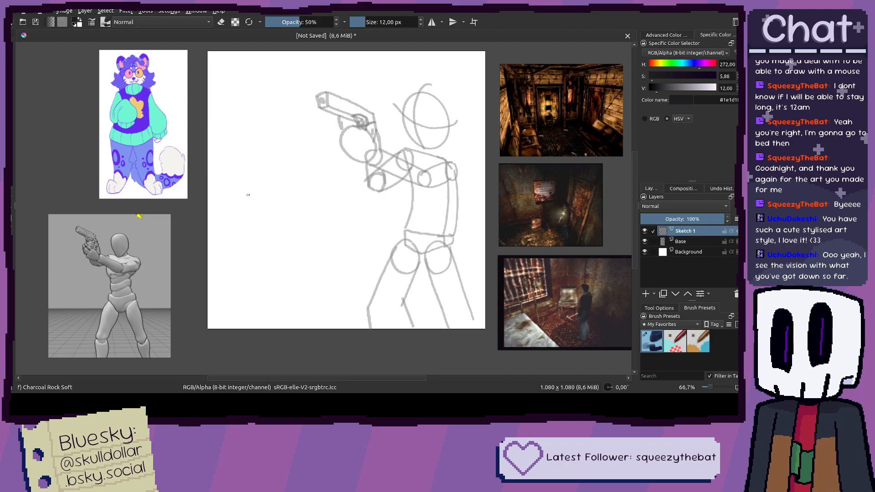
Step: Set the brush opacity to 75% and undo the test arcs drawn beside the pistol
scroll(243, 195, "down", 1)
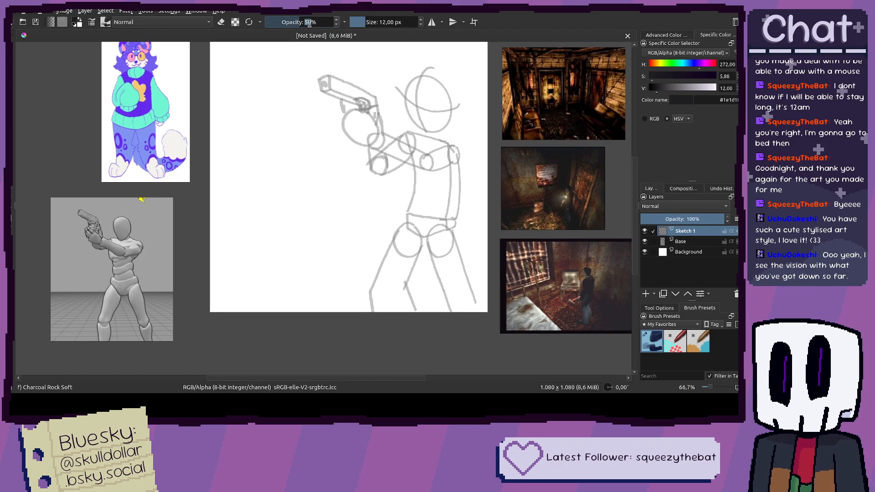
mouse_move(142, 199)
left_mouse_down()
mouse_move(176, 205)
mouse_move(151, 235)
mouse_move(160, 245)
left_mouse_up()
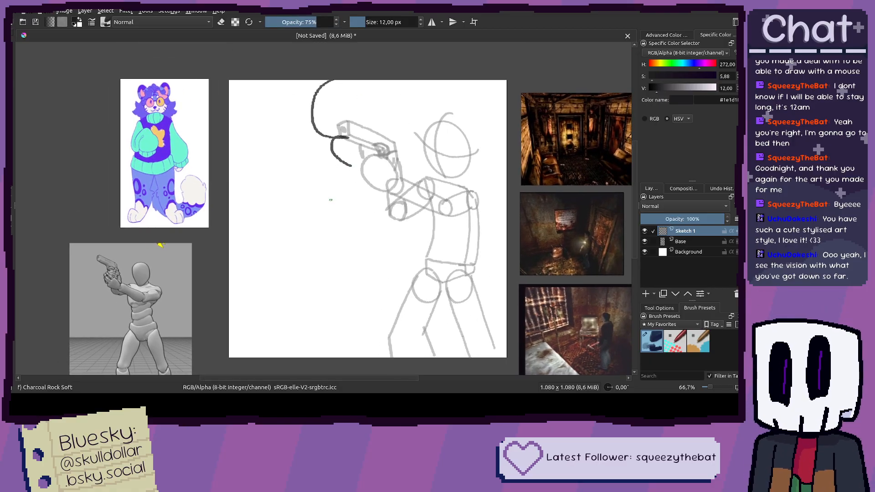
scroll(372, 155, "up", 3)
key("ctrl+z")
key("ctrl+z")
Step: Try several rough curved strokes across the hand circle below the pistol, then undo them
left_click_drag(405, 137, 400, 222)
left_click_drag(344, 145, 375, 242)
left_click_drag(307, 158, 425, 239)
left_click_drag(293, 177, 473, 196)
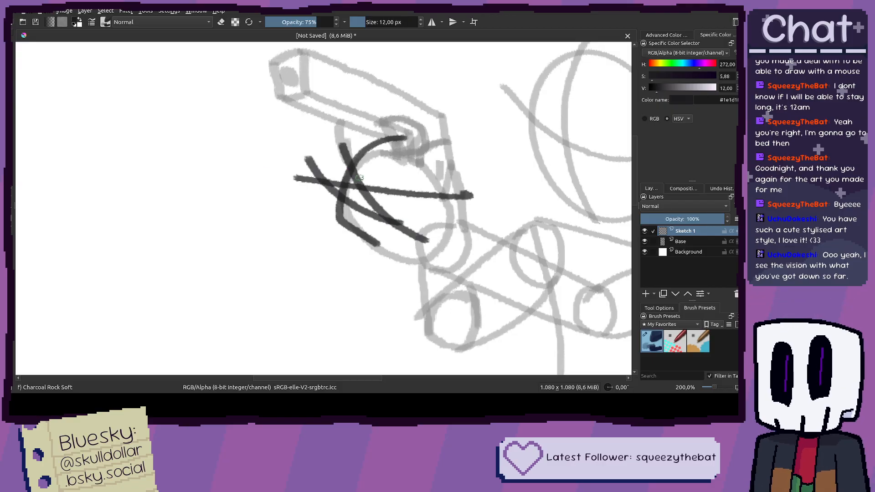
key("ctrl+z")
key("ctrl+z")
key("ctrl+z")
key("ctrl+z")
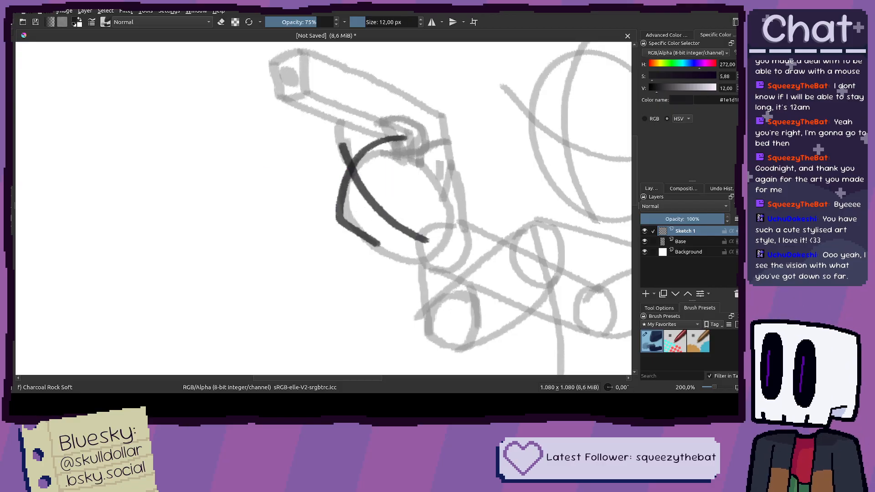
Step: Examine the snow leopard reference's head, hair, turtleneck sweater and paws
scroll(410, 182, "down", 3)
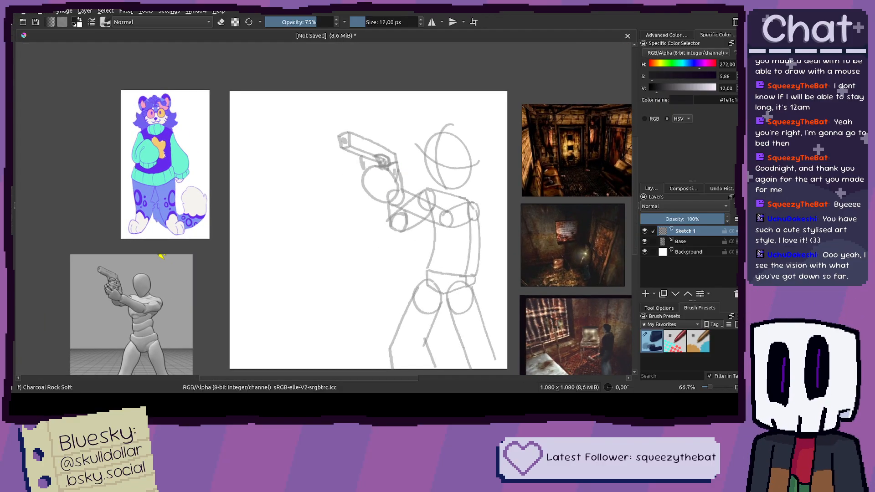
scroll(247, 128, "up", 1)
scroll(145, 119, "up", 2)
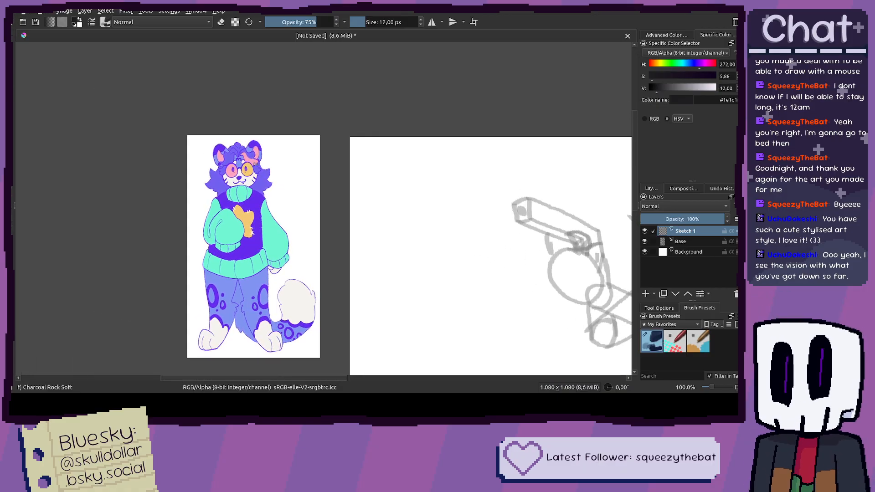
left_click_drag(245, 162, 320, 139)
left_click_drag(294, 204, 215, 210)
left_click_drag(307, 158, 309, 157)
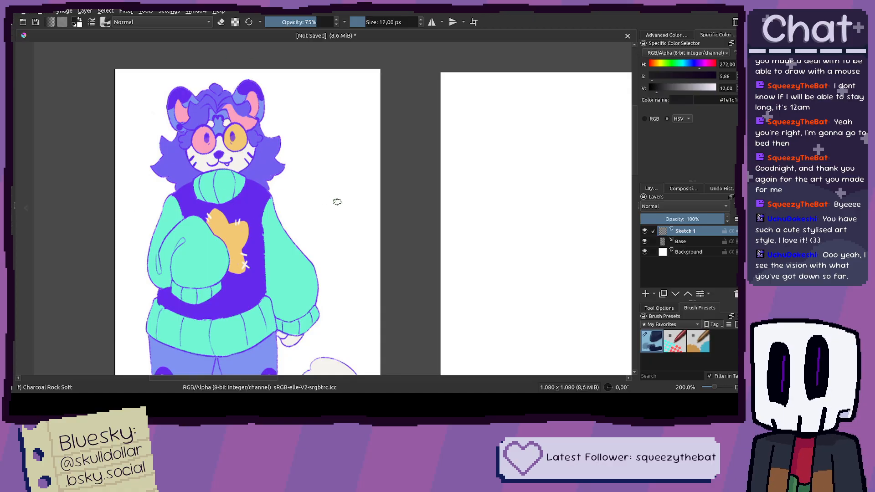
key("1")
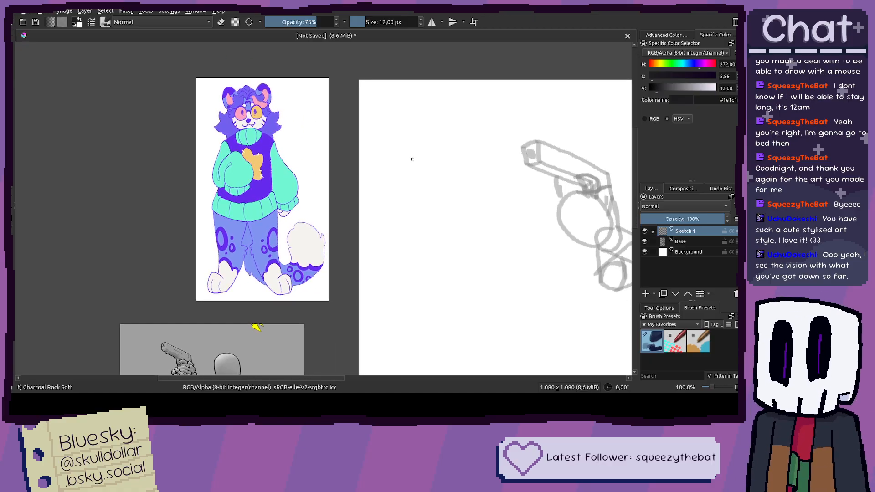
scroll(340, 167, "up", 1)
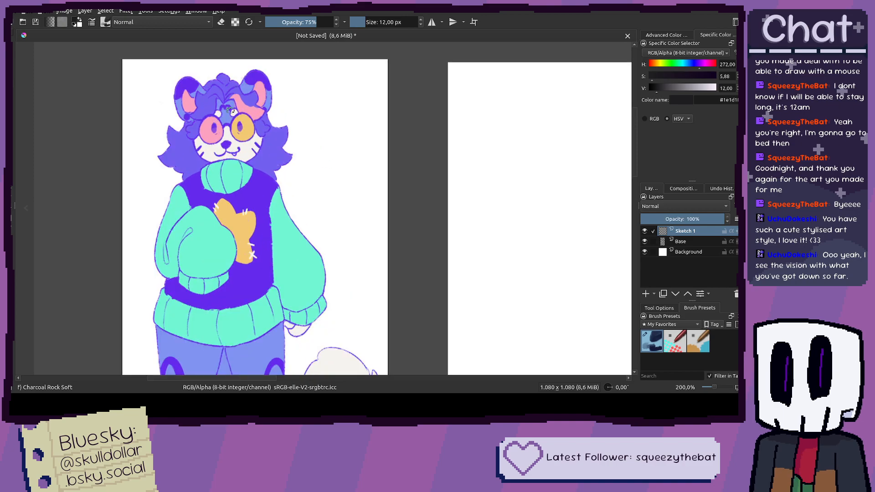
Step: Compare the snow leopard reference's face and round glasses with the head of the base pose
left_click_drag(456, 192, 437, 187)
left_click_drag(542, 207, 503, 195)
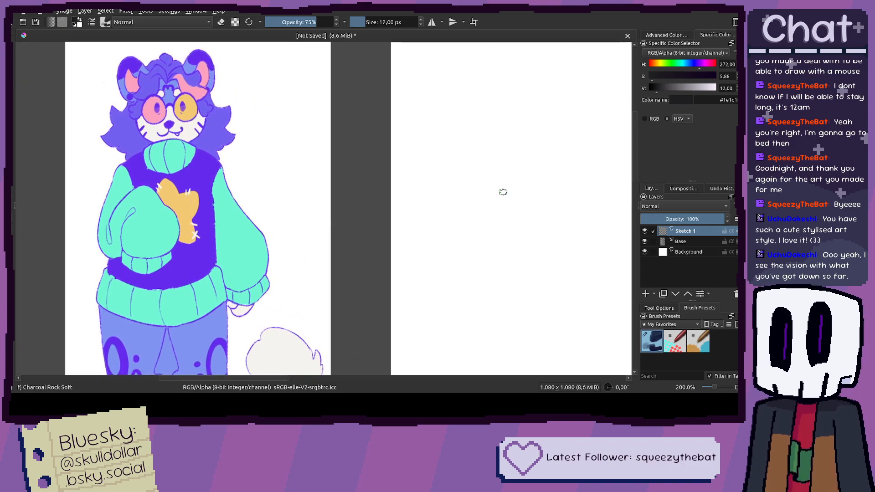
left_click_drag(570, 211, 440, 180)
left_click_drag(517, 173, 457, 167)
left_click_drag(242, 154, 416, 169)
left_click_drag(488, 172, 250, 150)
mouse_move(538, 177)
left_mouse_down()
mouse_move(457, 172)
mouse_move(410, 144)
mouse_move(454, 181)
mouse_move(288, 171)
left_mouse_up()
scroll(409, 144, "down", 3)
scroll(463, 142, "up", 2)
scroll(217, 124, "up", 2)
left_click_drag(453, 186, 242, 167)
scroll(543, 169, "up", 2)
scroll(524, 135, "down", 3)
mouse_move(472, 140)
left_mouse_down()
mouse_move(559, 189)
mouse_move(462, 170)
mouse_move(470, 176)
mouse_move(387, 173)
mouse_move(382, 221)
mouse_move(390, 147)
mouse_move(370, 242)
mouse_move(449, 273)
mouse_move(479, 218)
mouse_move(452, 140)
left_mouse_up()
scroll(453, 156, "up", 3)
Step: Try two large oval glasses lenses across the head's guide lines, then undo them
key("ctrl+z")
key("1")
scroll(490, 188, "up", 5)
key("ctrl+z")
mouse_move(482, 114)
left_mouse_down()
mouse_move(397, 214)
mouse_move(498, 161)
mouse_move(474, 129)
left_mouse_up()
mouse_move(332, 86)
left_mouse_down()
mouse_move(360, 117)
mouse_move(361, 185)
mouse_move(319, 209)
left_mouse_up()
key("ctrl+z")
left_click_drag(341, 137, 387, 180)
mouse_move(375, 142)
left_mouse_down()
mouse_move(404, 188)
mouse_move(379, 252)
mouse_move(315, 242)
mouse_move(339, 144)
left_mouse_up()
key("ctrl+z")
mouse_move(389, 131)
left_mouse_down()
mouse_move(319, 148)
mouse_move(378, 263)
mouse_move(416, 183)
mouse_move(341, 127)
left_mouse_up()
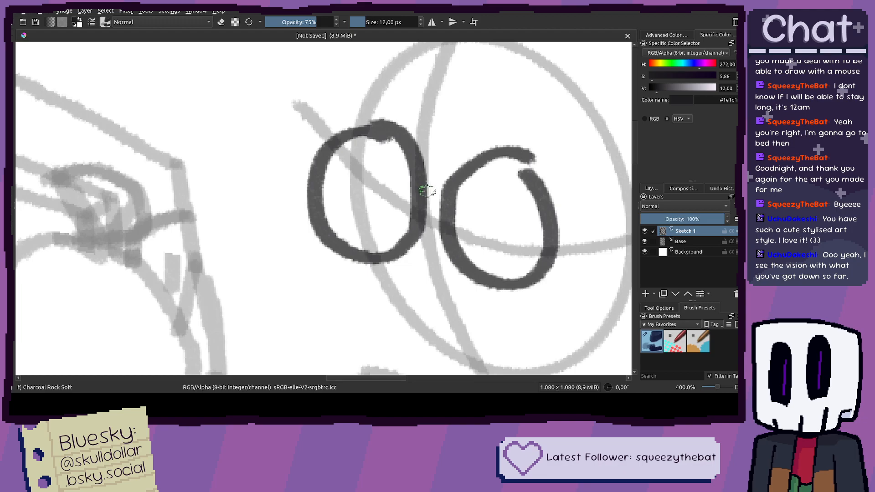
scroll(427, 191, "down", 3)
scroll(428, 185, "up", 3)
scroll(431, 189, "down", 5)
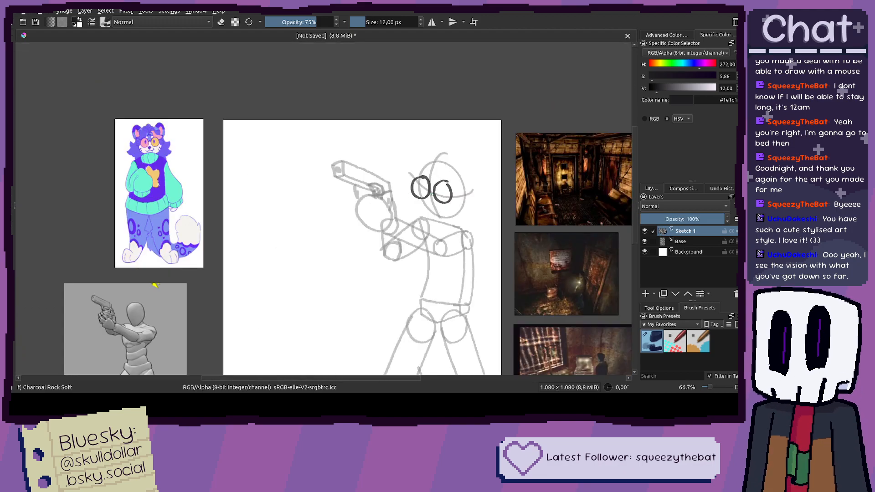
scroll(430, 191, "up", 4)
key("ctrl+z")
key("ctrl+z")
scroll(429, 191, "down", 4)
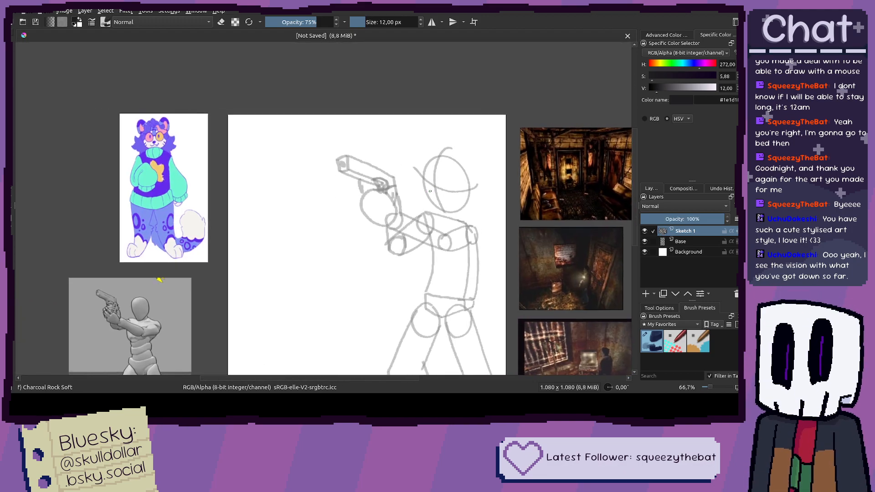
Step: Draw two smaller oval glasses lenses along the head's eye line, adjusting the right lens with a transform
scroll(430, 192, "up", 4)
mouse_move(431, 147)
left_mouse_down()
mouse_move(391, 205)
mouse_move(446, 172)
left_mouse_up()
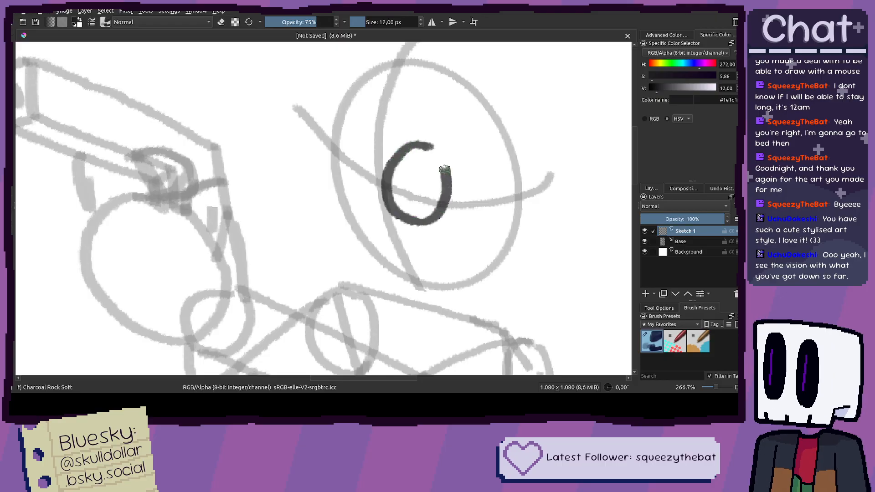
key("ctrl+t")
left_click_drag(455, 234, 475, 247)
left_click_drag(438, 205, 448, 197)
key("b")
key("ctrl+shift+a")
mouse_move(372, 129)
left_mouse_down()
mouse_move(398, 144)
mouse_move(341, 203)
left_mouse_up()
key("ctrl+z")
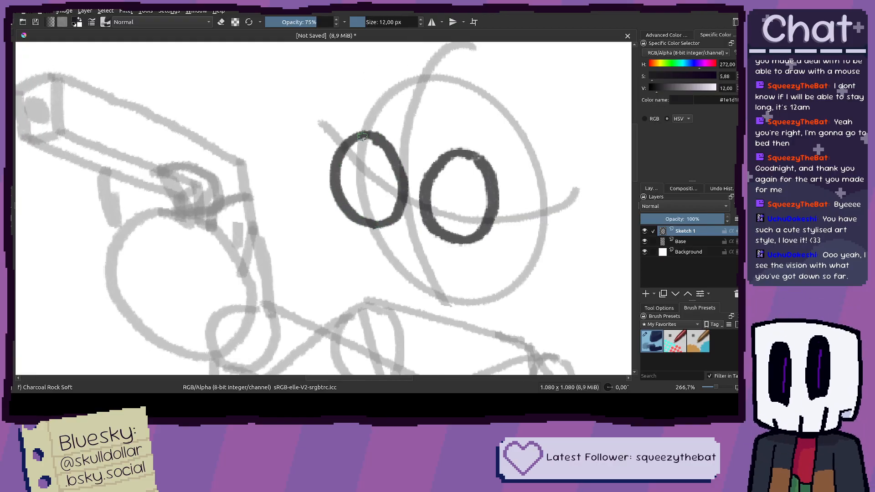
Step: Select each glasses lens separately and shift both slightly upward on the head
scroll(403, 173, "up", 1)
left_click_drag(360, 175, 413, 267)
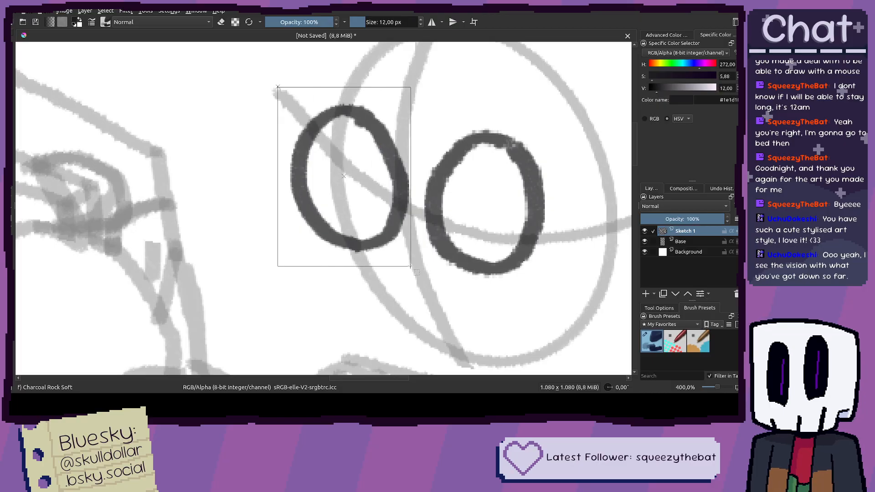
key("ctrl+t")
left_click_drag(385, 210, 367, 195)
key("ctrl+r")
left_click_drag(415, 105, 562, 302)
key("ctrl+t")
left_click_drag(533, 244, 531, 221)
Step: Reposition the left glasses lens, rotate it slightly clockwise and widen it to match the right lens
key("ctrl+r")
left_click_drag(381, 209, 393, 241)
key("ctrl+t")
left_click_drag(355, 173, 360, 151)
left_click_drag(248, 125, 262, 124)
left_click_drag(357, 148, 351, 157)
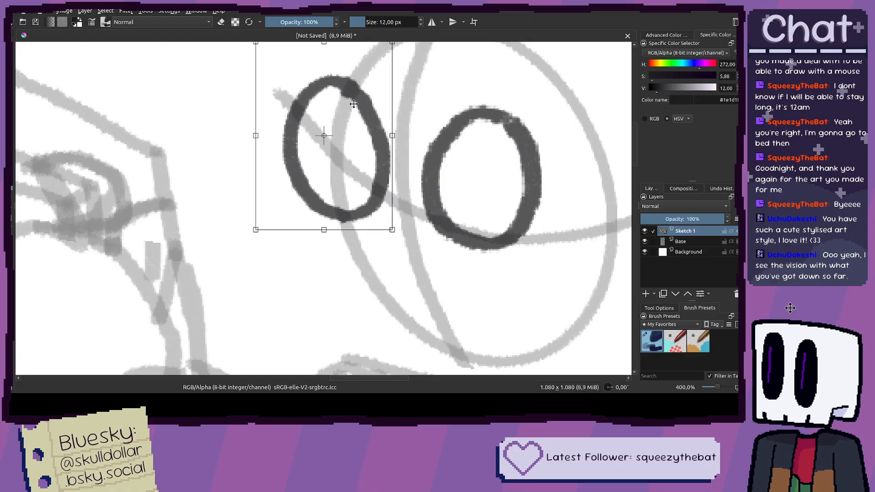
left_click_drag(398, 117, 397, 140)
left_click_drag(398, 56, 416, 75)
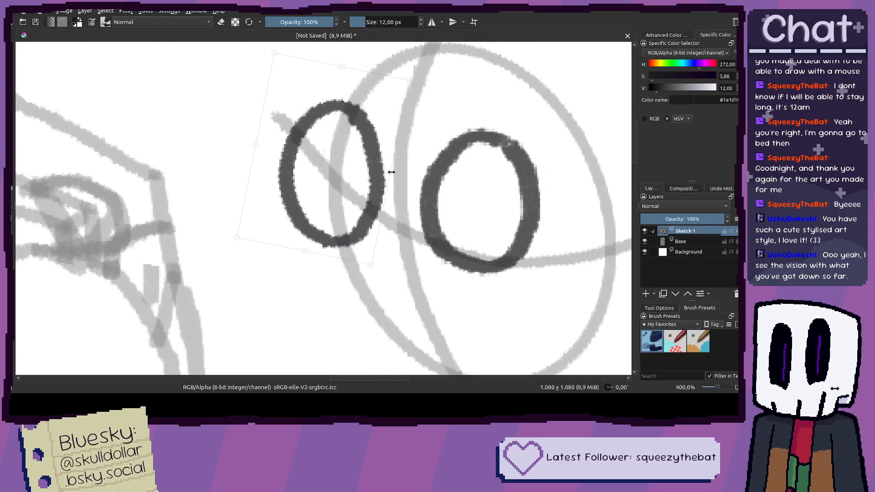
left_click_drag(389, 172, 405, 176)
left_click_drag(369, 151, 365, 145)
left_click_drag(419, 78, 418, 77)
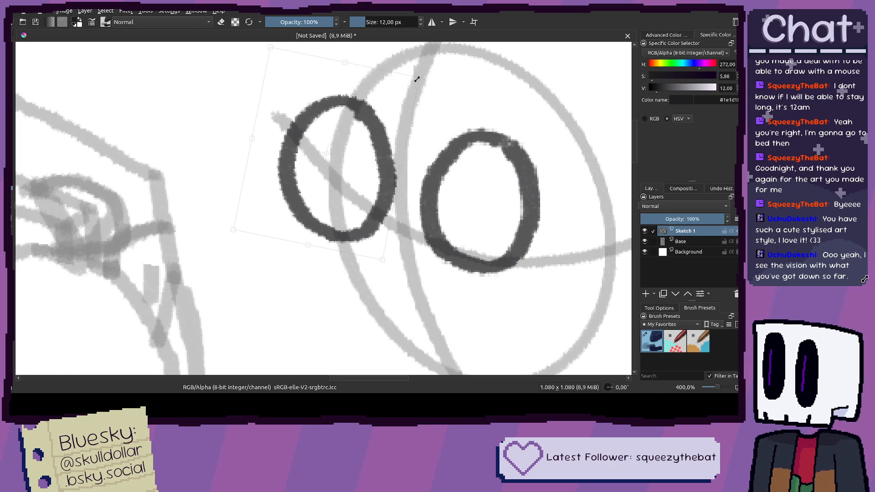
left_click_drag(377, 131, 535, 161)
scroll(390, 140, "down", 3)
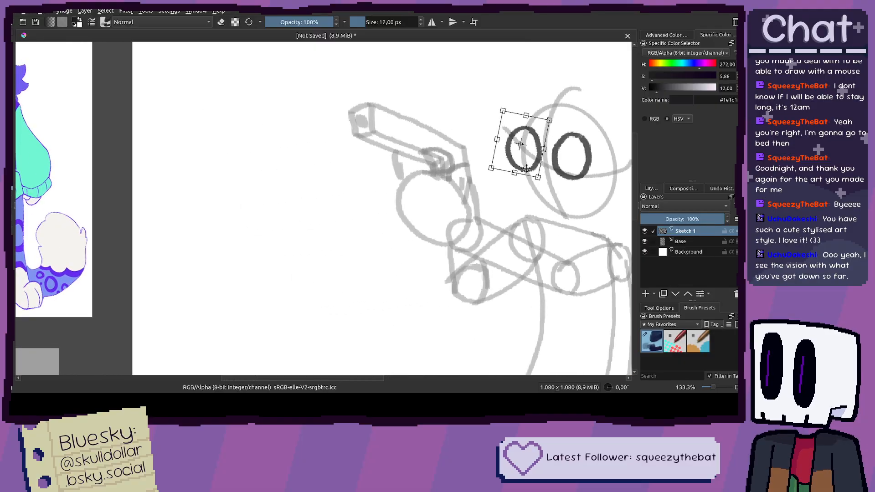
scroll(451, 177, "up", 4)
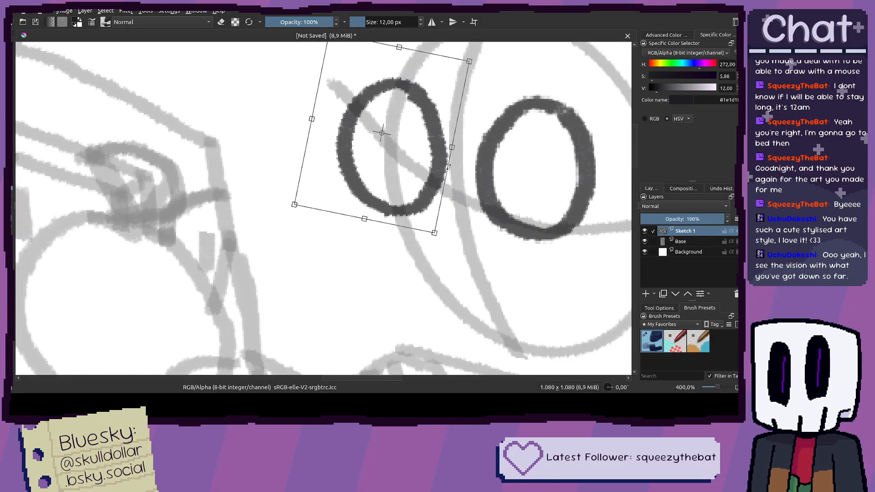
key("Return")
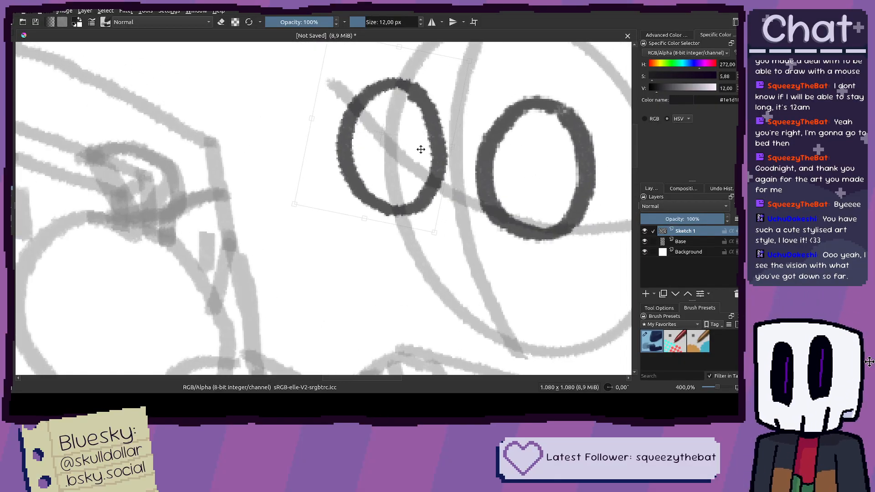
Step: Select the right glasses lens and nudge it slightly closer to the left lens
key("b")
left_click_drag(576, 193, 597, 233)
left_click_drag(629, 263, 463, 65)
key("ctrl+t")
left_click_drag(537, 139, 527, 140)
Step: Deselect the lens and draw a short curved bridge joining the two glasses lenses
key("ctrl+shift+a")
key("b")
scroll(437, 123, "up", 2)
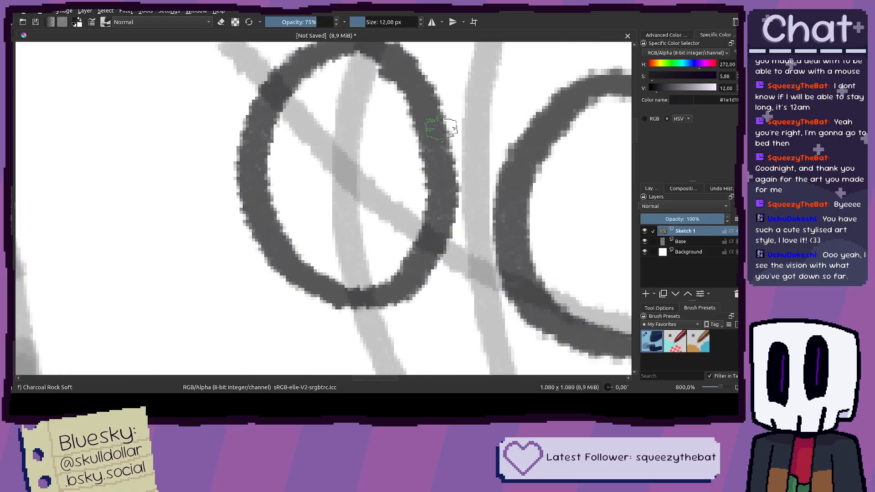
left_click_drag(438, 131, 513, 156)
scroll(438, 159, "down", 6)
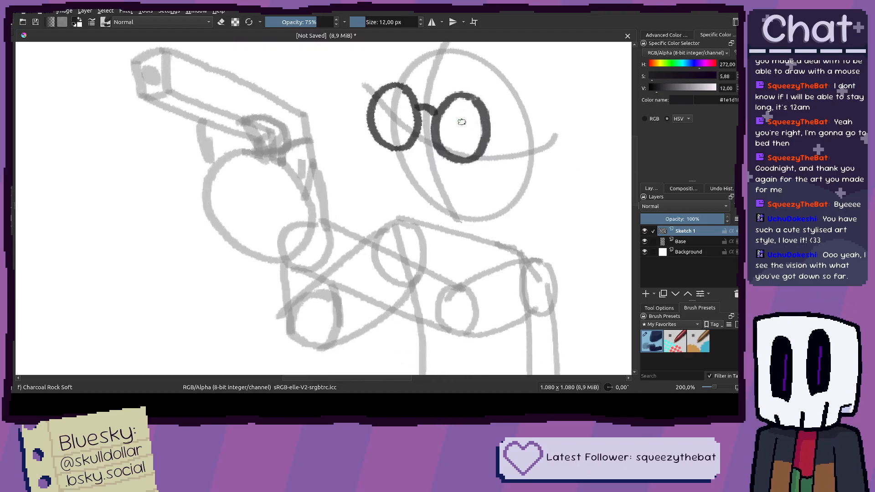
scroll(526, 177, "up", 2)
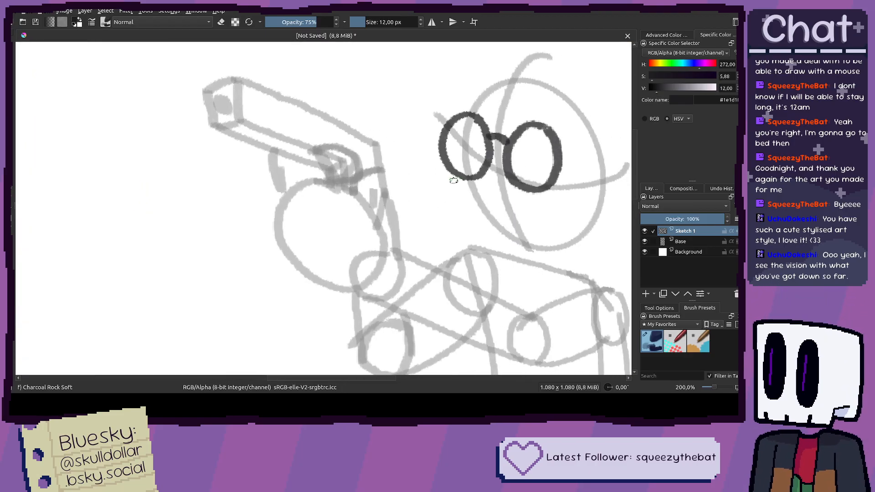
scroll(463, 183, "down", 2)
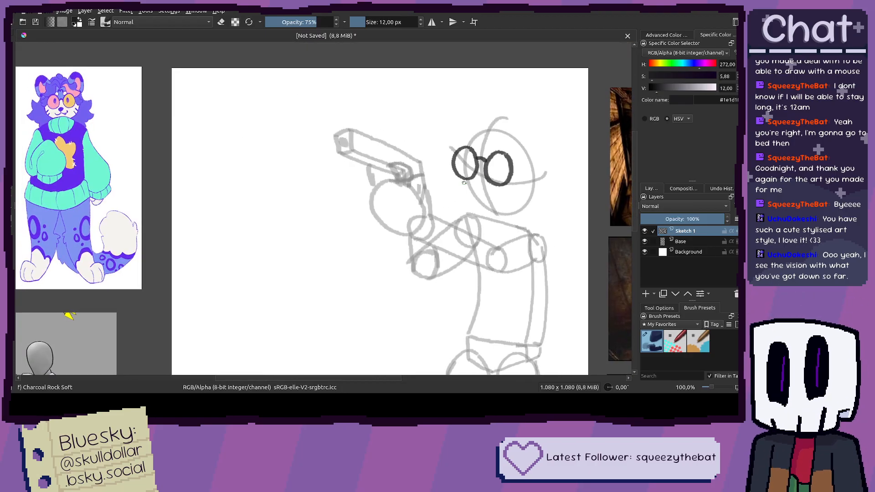
scroll(464, 183, "up", 4)
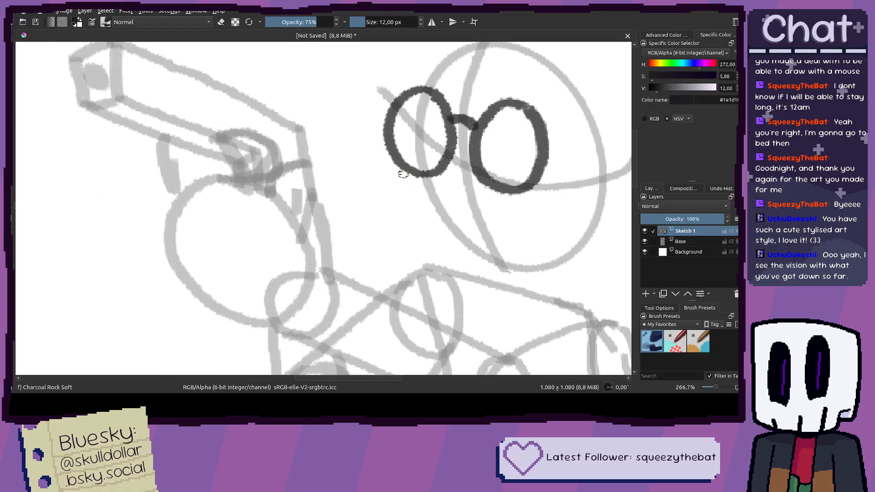
scroll(410, 177, "down", 3)
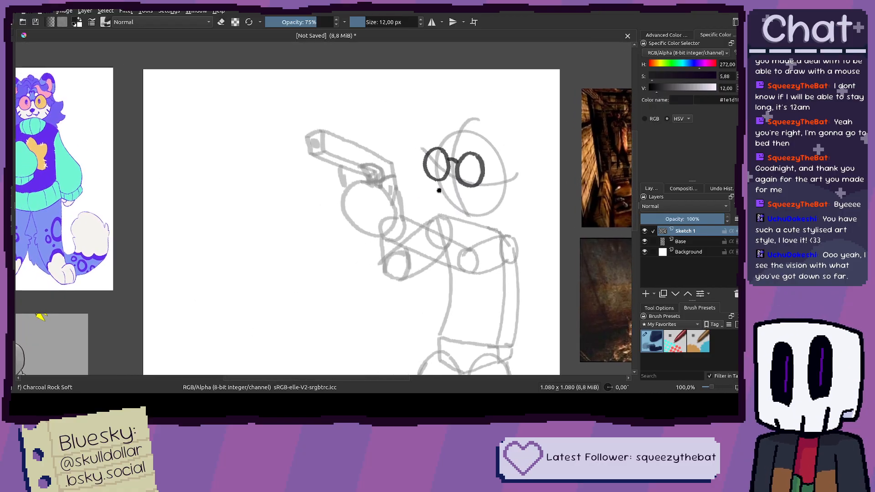
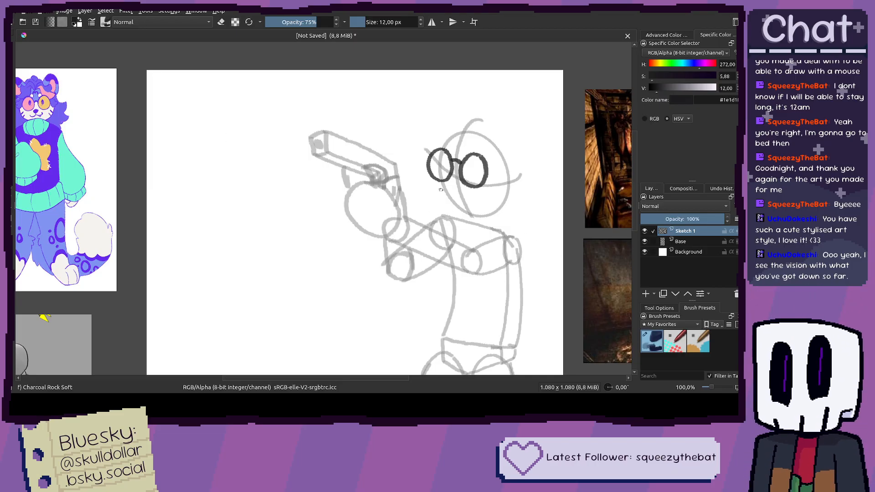
Step: Draw the cheek curve from beneath the left lens down to the chin, redoing the stroke until it fits
scroll(440, 190, "down", 1)
scroll(441, 190, "up", 5)
mouse_move(360, 144)
left_mouse_down()
mouse_move(353, 218)
mouse_move(358, 150)
mouse_move(357, 215)
mouse_move(412, 261)
left_mouse_up()
key("ctrl+z")
key("ctrl+z")
mouse_move(360, 145)
left_mouse_down()
mouse_move(371, 232)
mouse_move(421, 263)
left_mouse_up()
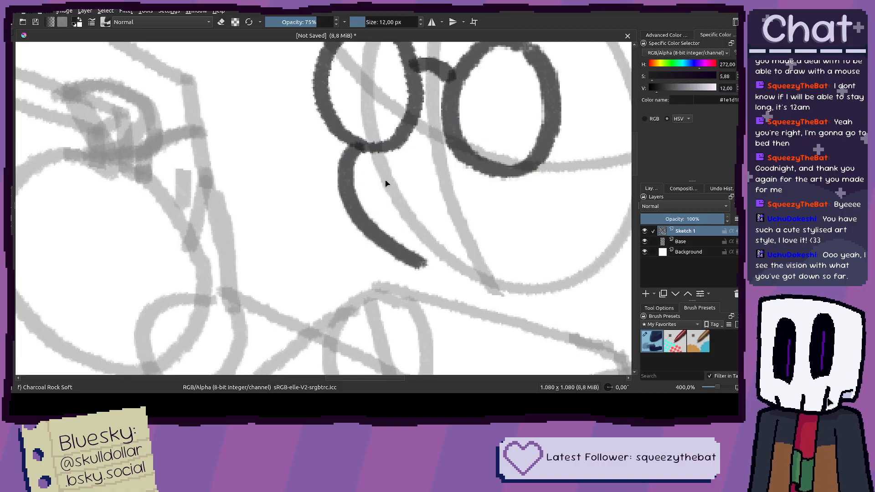
key("ctrl+z")
left_click_drag(342, 134, 369, 209)
key("ctrl+z")
mouse_move(345, 141)
left_mouse_down()
mouse_move(382, 237)
mouse_move(438, 265)
left_mouse_up()
key("ctrl+z")
mouse_move(349, 149)
left_mouse_down()
mouse_move(392, 242)
mouse_move(490, 278)
mouse_move(364, 246)
mouse_move(450, 256)
left_mouse_up()
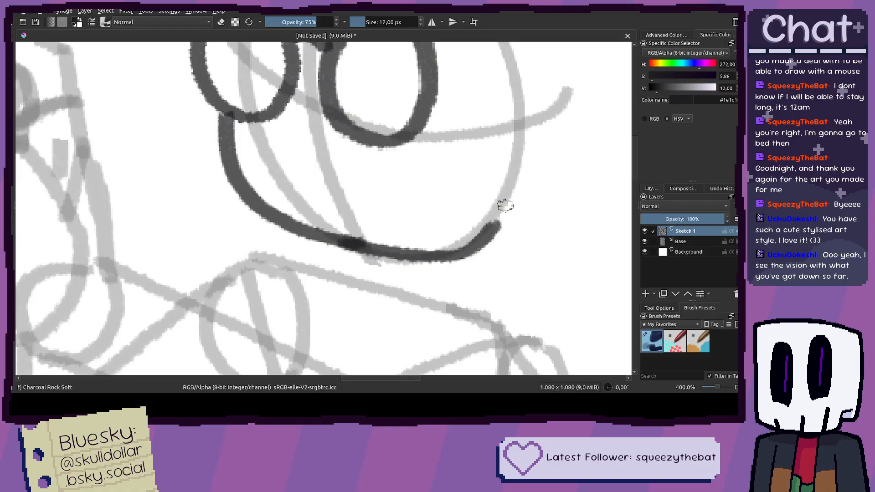
Step: Redraw the chin line from the cheek curve up along the far side of the head circle
key("ctrl+z")
mouse_move(365, 246)
left_mouse_down()
mouse_move(467, 231)
mouse_move(502, 180)
left_mouse_up()
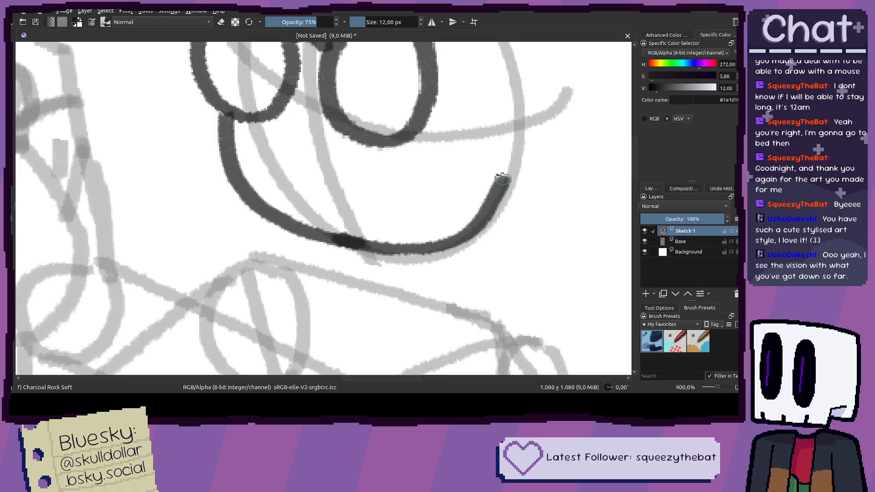
scroll(483, 184, "down", 3)
left_click_drag(510, 140, 485, 227)
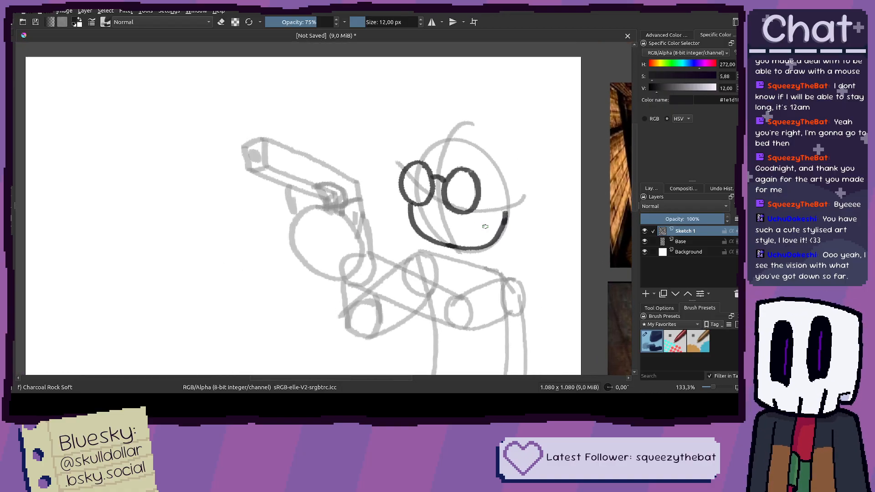
left_click_drag(437, 214, 474, 202)
scroll(435, 229, "down", 2)
left_click_drag(423, 229, 441, 226)
Step: Draw a small triangular nose with a short split mouth below the glasses bridge
scroll(498, 210, "up", 6)
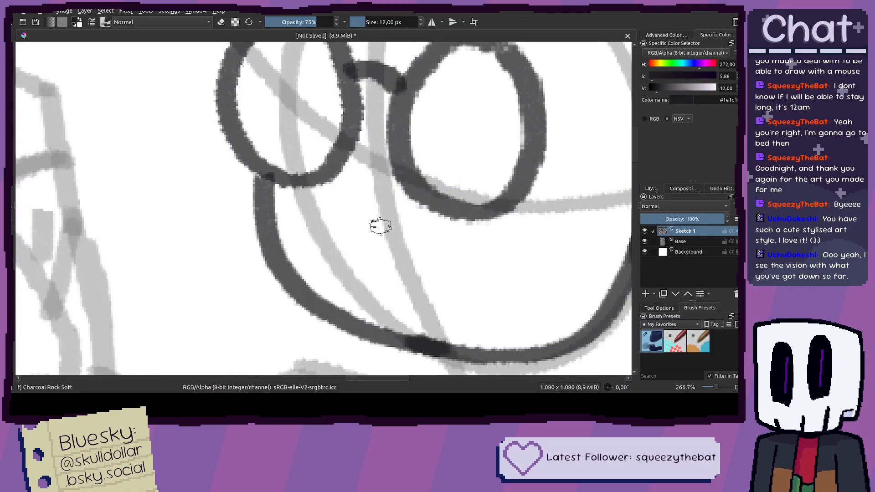
left_click_drag(362, 213, 401, 224)
key("ctrl+z")
mouse_move(342, 209)
left_mouse_down()
mouse_move(385, 218)
mouse_move(360, 246)
mouse_move(355, 231)
left_mouse_up()
key("ctrl+z")
mouse_move(341, 259)
left_mouse_down()
mouse_move(357, 254)
mouse_move(336, 262)
mouse_move(371, 270)
left_mouse_up()
Step: Try a dark oval pupil inside the right glasses lens
mouse_move(462, 104)
left_mouse_down()
mouse_move(474, 166)
mouse_move(446, 189)
mouse_move(473, 199)
mouse_move(462, 205)
left_mouse_up()
key("ctrl+z")
scroll(451, 219, "down", 3)
scroll(457, 203, "down", 2)
scroll(465, 197, "up", 3)
key("ctrl+z")
scroll(451, 195, "down", 3)
scroll(483, 190, "up", 5)
left_click_drag(532, 138, 536, 189)
key("ctrl+z")
mouse_move(547, 154)
left_mouse_down()
mouse_move(556, 165)
mouse_move(546, 177)
mouse_move(546, 167)
left_mouse_up()
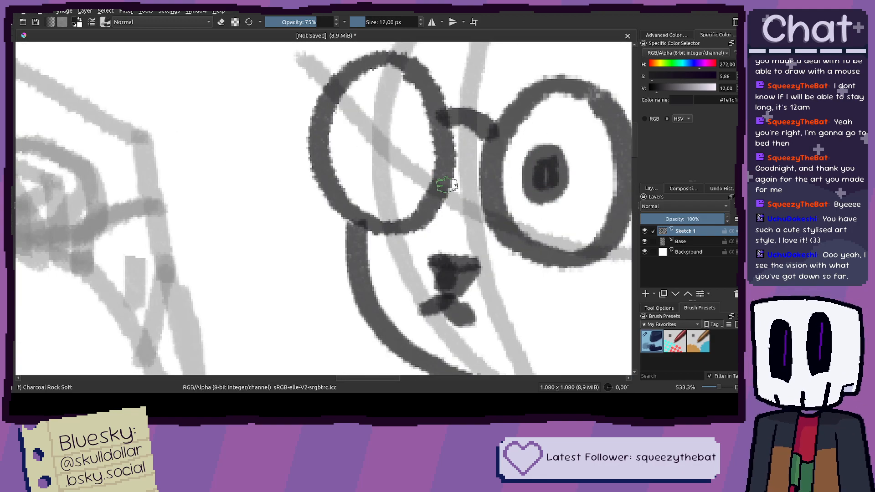
Step: Transform the sketched face, rotating the glasses, muzzle and jaw slightly counterclockwise
scroll(453, 185, "down", 10)
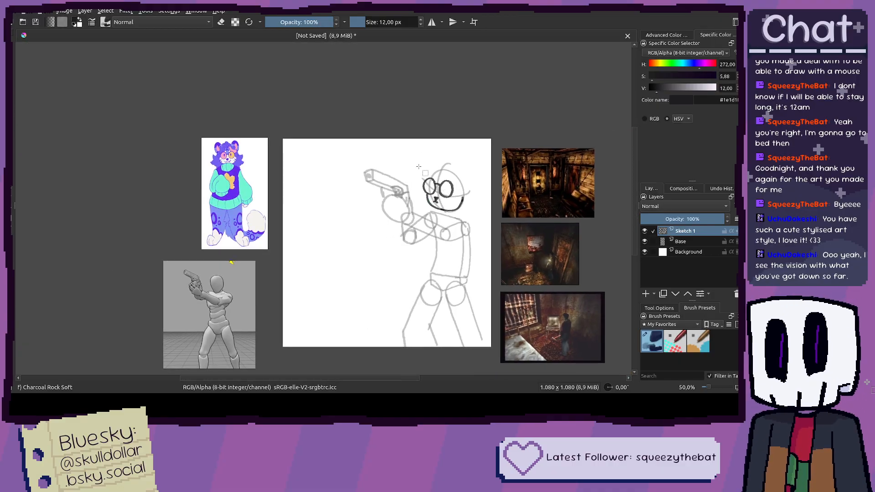
key("ctrl+t")
scroll(486, 183, "up", 2)
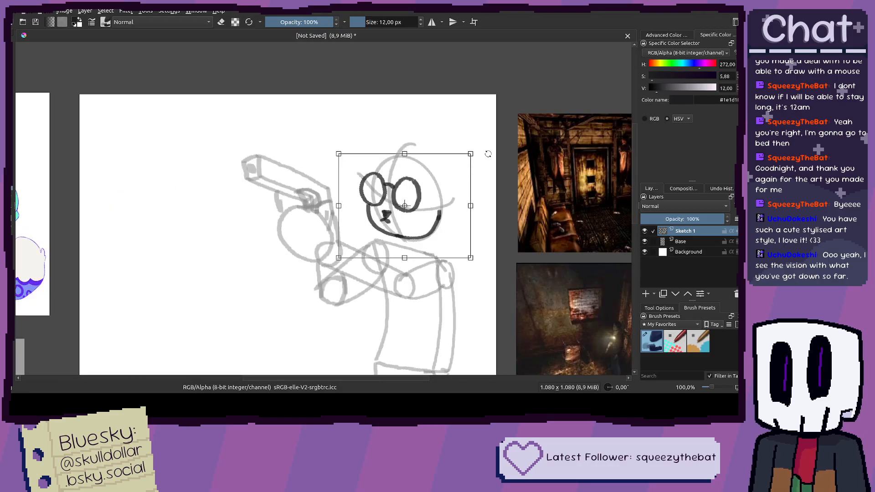
left_click_drag(488, 154, 483, 134)
key("Return")
key("b")
key("i")
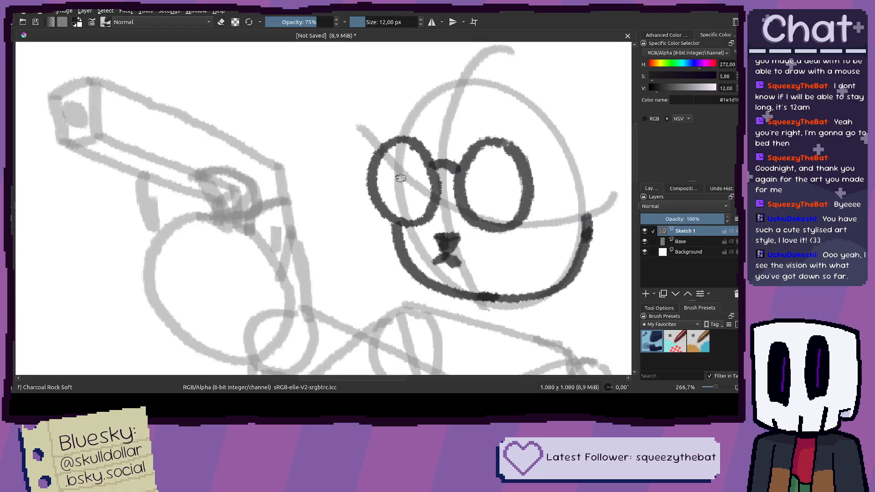
Step: Draw oval pupils inside both glasses lenses and a small dark spot beside the left pupil
scroll(400, 176, "up", 6)
mouse_move(385, 166)
left_mouse_down()
mouse_move(381, 202)
mouse_move(404, 178)
mouse_move(394, 205)
mouse_move(410, 231)
mouse_move(415, 201)
mouse_move(405, 190)
mouse_move(431, 242)
left_mouse_up()
scroll(409, 230, "down", 2)
scroll(416, 208, "up", 2)
left_click_drag(515, 246, 475, 240)
mouse_move(532, 170)
left_mouse_down()
mouse_move(528, 217)
mouse_move(537, 183)
mouse_move(535, 219)
mouse_move(521, 190)
mouse_move(539, 207)
mouse_move(532, 181)
mouse_move(543, 202)
mouse_move(508, 219)
mouse_move(512, 231)
mouse_move(538, 214)
mouse_move(528, 201)
mouse_move(513, 227)
left_mouse_up()
key("ctrl+z")
key("ctrl+z")
key("ctrl+z")
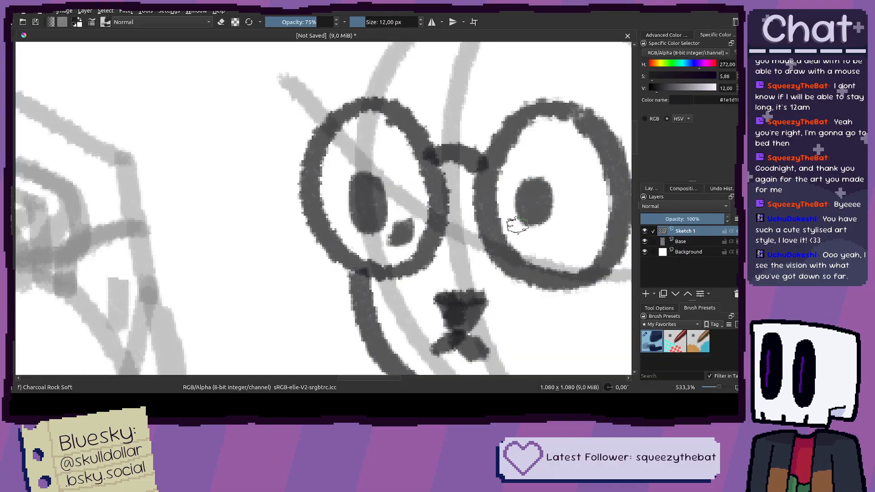
Step: Add a small spot below the right lens's pupil and rework that pupil, comparing it with the leopard reference
scroll(524, 235, "down", 10)
scroll(354, 230, "up", 3)
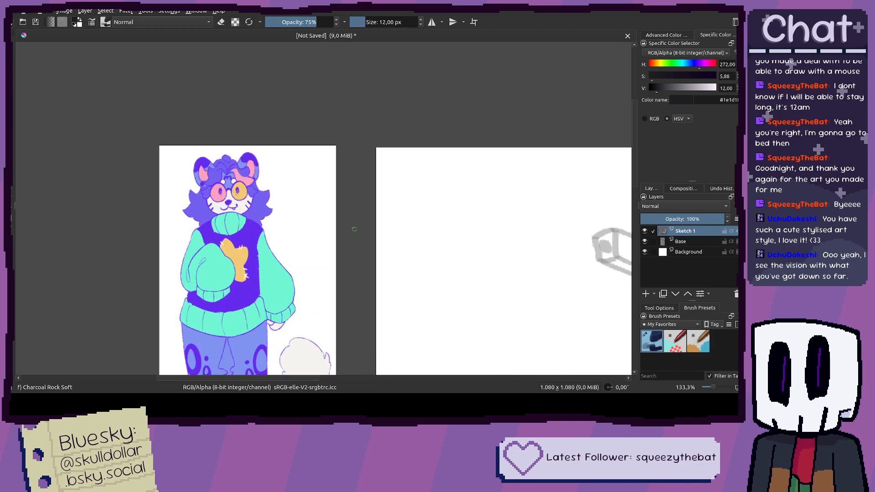
scroll(442, 249, "up", 6)
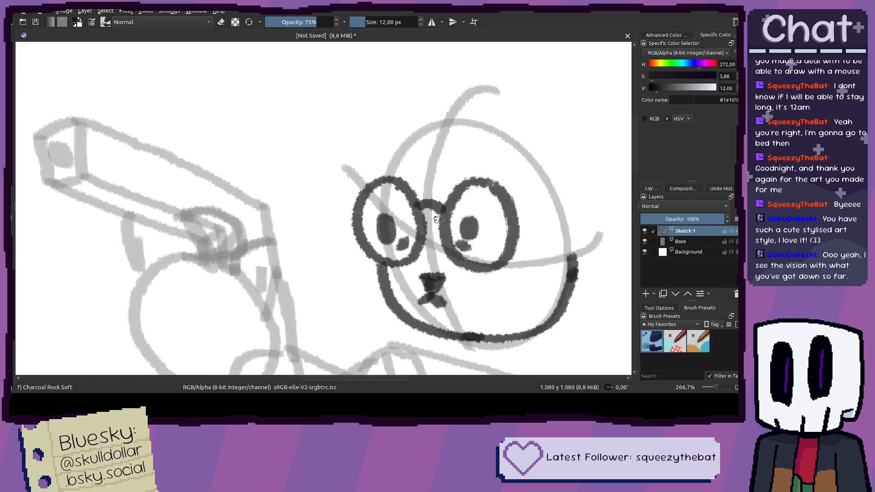
mouse_move(491, 193)
left_mouse_down()
mouse_move(468, 225)
mouse_move(480, 232)
mouse_move(475, 215)
mouse_move(483, 206)
mouse_move(495, 224)
left_mouse_up()
key("ctrl+z")
left_click_drag(456, 279, 478, 301)
scroll(469, 175, "down", 3)
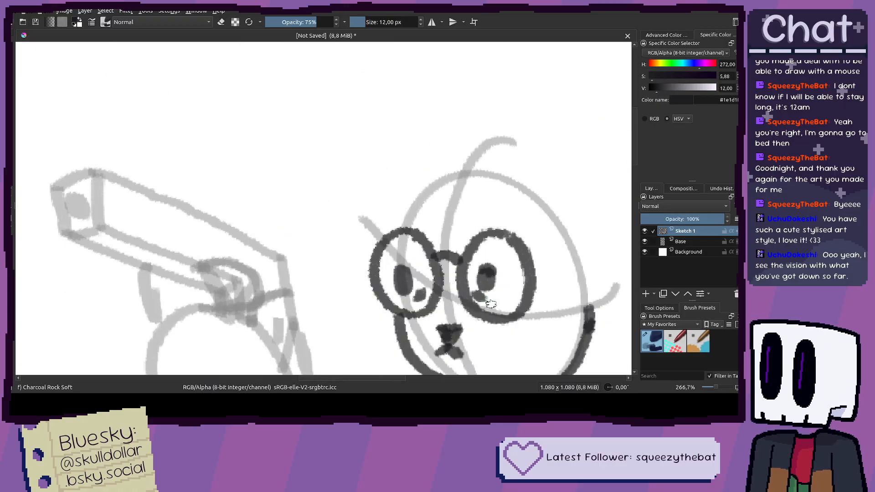
scroll(469, 175, "down", 3)
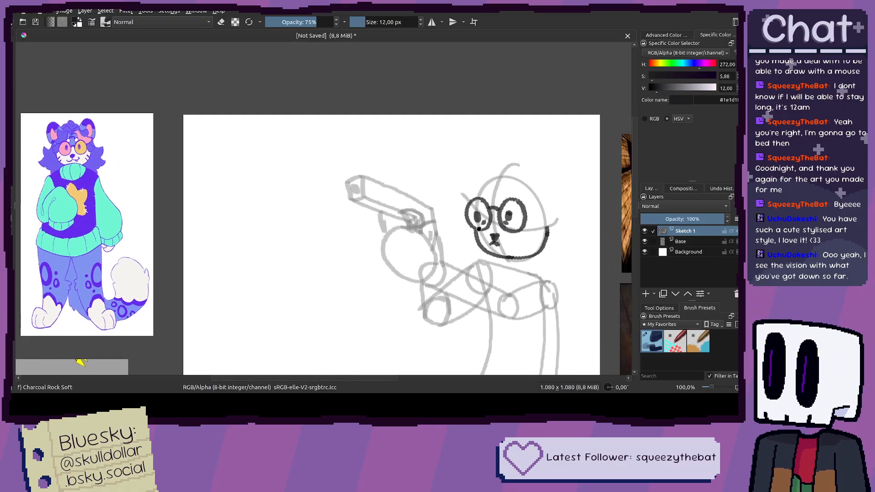
left_click_drag(76, 360, 112, 370)
scroll(217, 199, "up", 2)
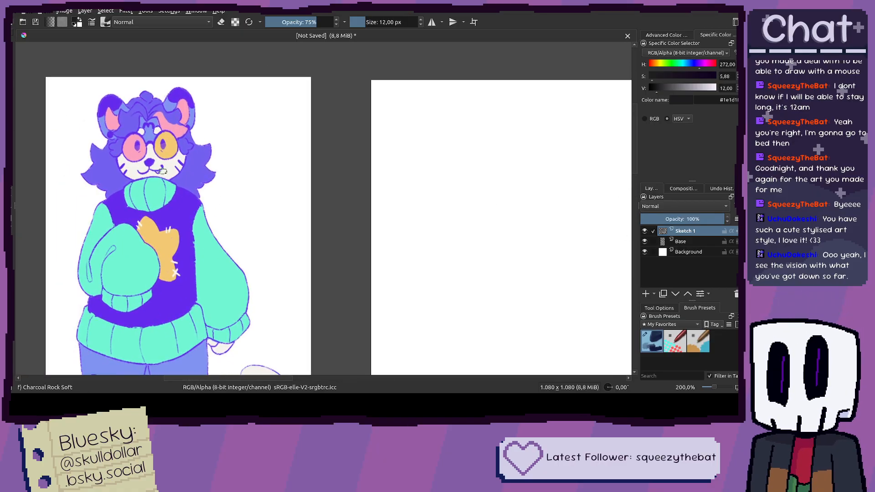
Step: Examine the face of the snow leopard reference, especially the fur around the glasses
scroll(163, 171, "up", 2)
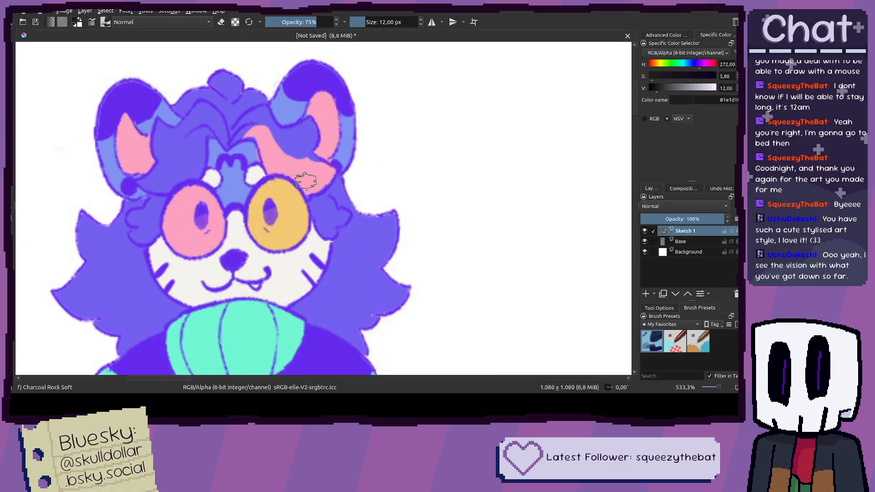
scroll(305, 180, "down", 1)
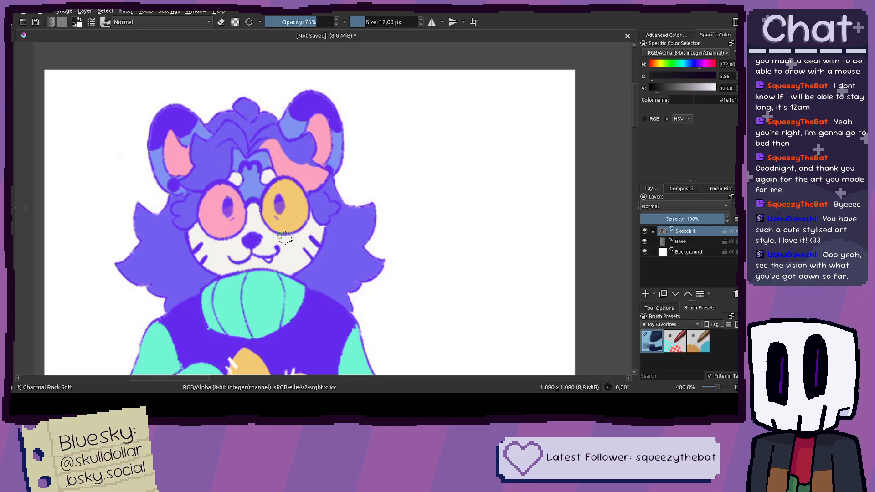
left_click_drag(373, 240, 366, 240)
scroll(377, 248, "down", 3)
left_click_drag(554, 273, 226, 215)
mouse_move(549, 255)
left_mouse_down()
mouse_move(421, 211)
mouse_move(439, 220)
mouse_move(526, 213)
left_mouse_up()
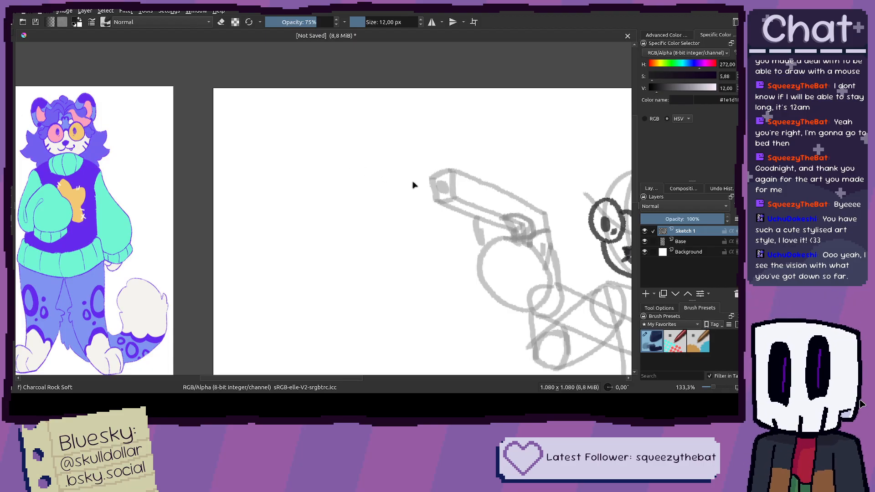
left_click_drag(437, 225, 404, 232)
left_click_drag(536, 242, 419, 235)
scroll(419, 236, "down", 1)
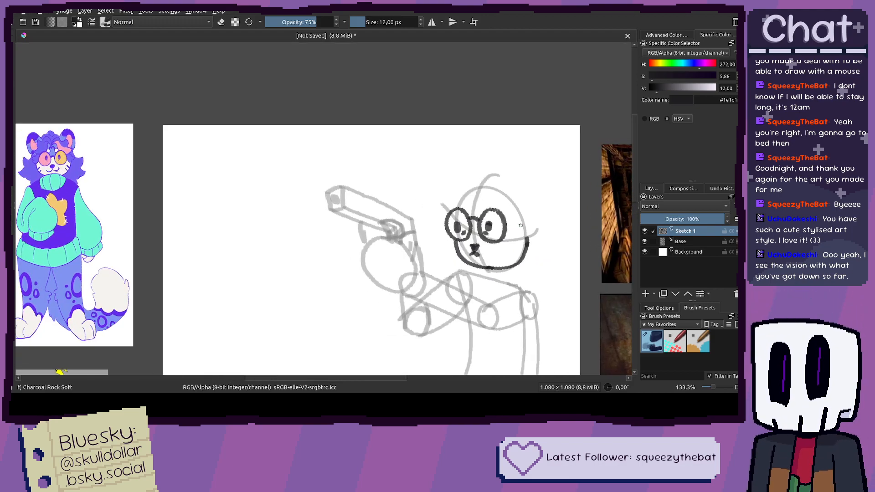
Step: Draw a scalloped tuft of cheek fur beside the right glasses lens
scroll(519, 225, "up", 5)
mouse_move(455, 256)
left_mouse_down()
mouse_move(494, 273)
mouse_move(545, 267)
mouse_move(554, 241)
mouse_move(542, 231)
mouse_move(554, 200)
mouse_move(486, 180)
mouse_move(429, 146)
left_mouse_up()
scroll(495, 208, "down", 3)
scroll(495, 208, "down", 3)
scroll(378, 264, "up", 4)
scroll(429, 297, "up", 8)
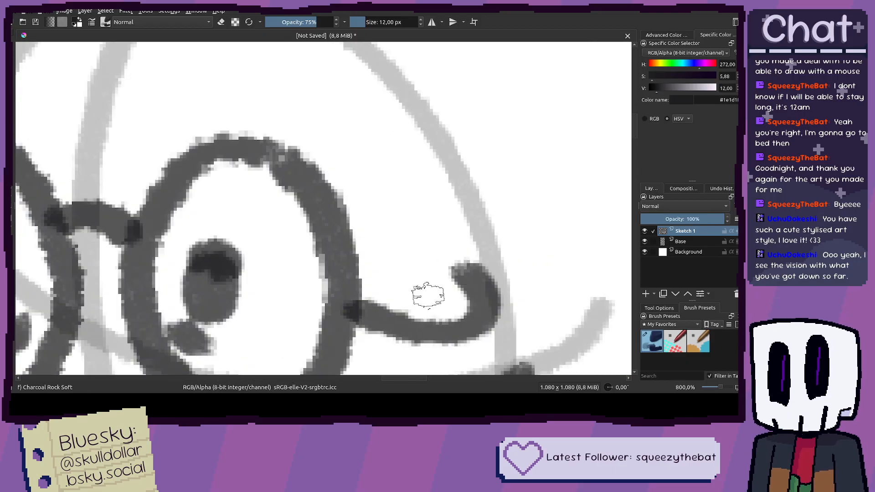
scroll(428, 297, "down", 8)
left_click_drag(371, 241, 96, 248)
scroll(449, 256, "up", 3)
mouse_move(410, 260)
left_mouse_down()
mouse_move(449, 292)
mouse_move(462, 279)
mouse_move(451, 264)
mouse_move(478, 256)
mouse_move(476, 239)
mouse_move(450, 228)
mouse_move(444, 202)
mouse_move(415, 193)
mouse_move(450, 210)
mouse_move(449, 219)
mouse_move(411, 179)
left_mouse_up()
key("ctrl+z")
key("ctrl+z")
scroll(411, 179, "down", 5)
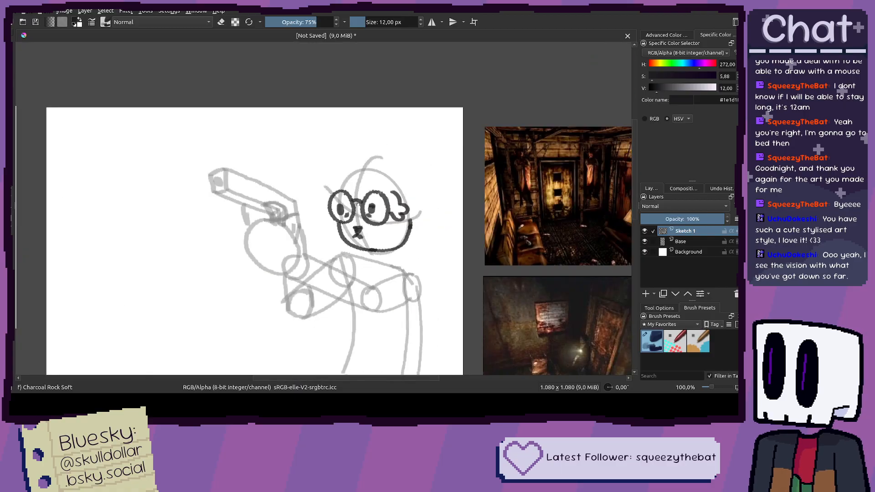
Step: Examine the leopard reference's hair and compare it with the sketched head
scroll(615, 273, "down", 2)
scroll(224, 173, "up", 3)
scroll(398, 221, "up", 2)
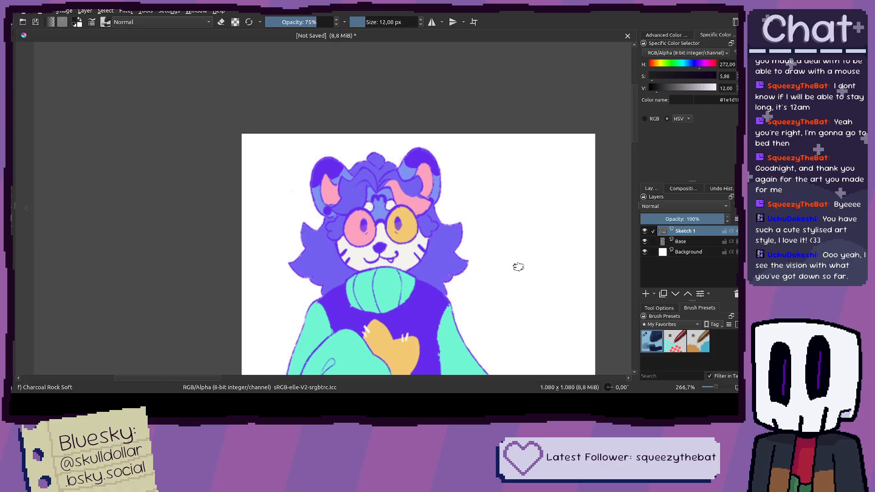
left_click_drag(518, 267, 69, 184)
mouse_move(627, 265)
left_mouse_down()
mouse_move(307, 228)
mouse_move(153, 165)
left_mouse_up()
scroll(351, 211, "down", 2)
mouse_move(190, 206)
left_mouse_down()
mouse_move(353, 227)
mouse_move(422, 225)
left_mouse_up()
mouse_move(602, 215)
left_mouse_down()
mouse_move(506, 227)
mouse_move(149, 221)
left_mouse_up()
scroll(362, 213, "up", 3)
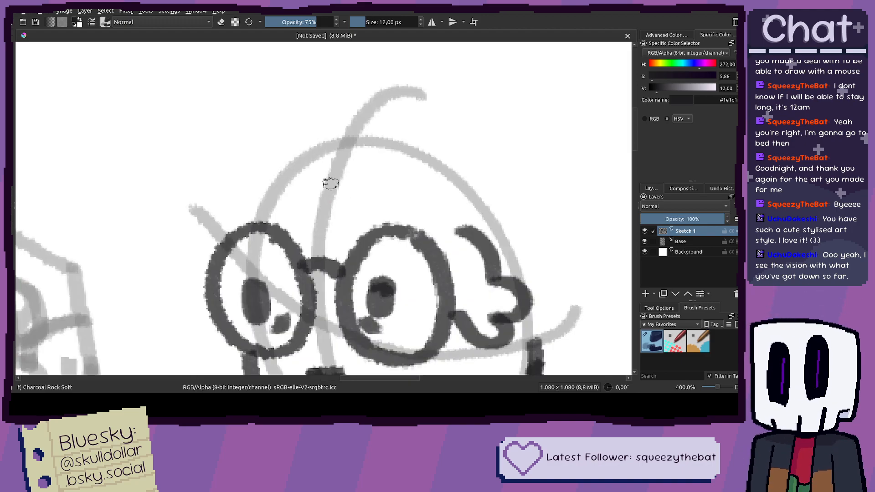
Step: Try a curved hairline running from the forehead down to the cheek tuft
mouse_move(321, 183)
left_mouse_down()
mouse_move(377, 169)
mouse_move(416, 173)
mouse_move(472, 228)
left_mouse_up()
scroll(472, 227, "down", 5)
left_click_drag(59, 218, 272, 215)
scroll(191, 192, "up", 3)
scroll(197, 193, "down", 4)
scroll(263, 229, "up", 6)
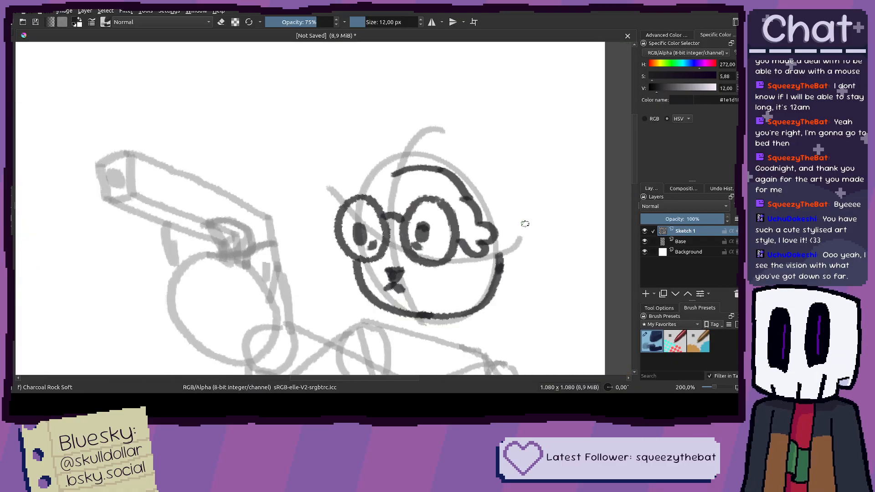
mouse_move(486, 151)
left_mouse_down()
mouse_move(432, 188)
mouse_move(378, 202)
mouse_move(412, 196)
mouse_move(487, 141)
mouse_move(451, 168)
mouse_move(391, 191)
left_mouse_up()
key("ctrl+z")
key("ctrl+z")
Step: Draw a spiky hair tuft rising from the right lens toward the top of the head
scroll(371, 172, "down", 4)
scroll(118, 350, "down", 2)
mouse_move(211, 175)
left_mouse_down()
mouse_move(240, 172)
mouse_move(82, 168)
left_mouse_up()
scroll(439, 189, "up", 1)
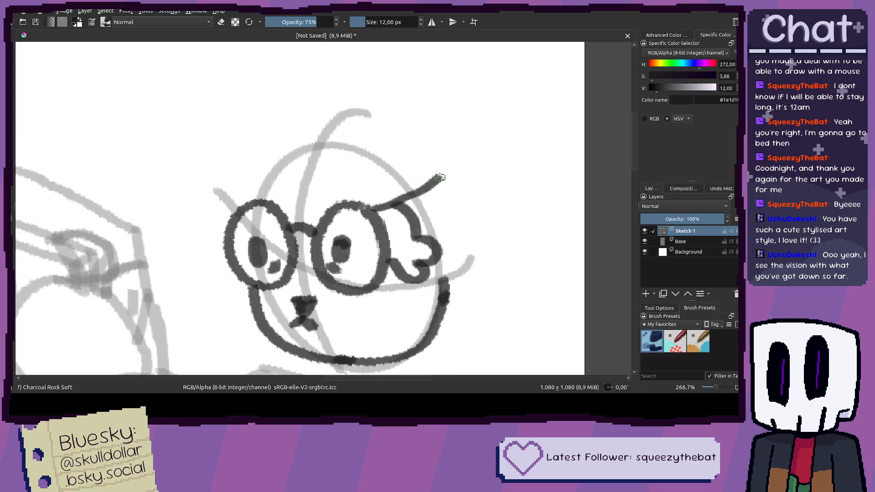
mouse_move(392, 156)
left_mouse_down()
mouse_move(432, 176)
mouse_move(396, 161)
mouse_move(437, 135)
mouse_move(372, 133)
left_mouse_up()
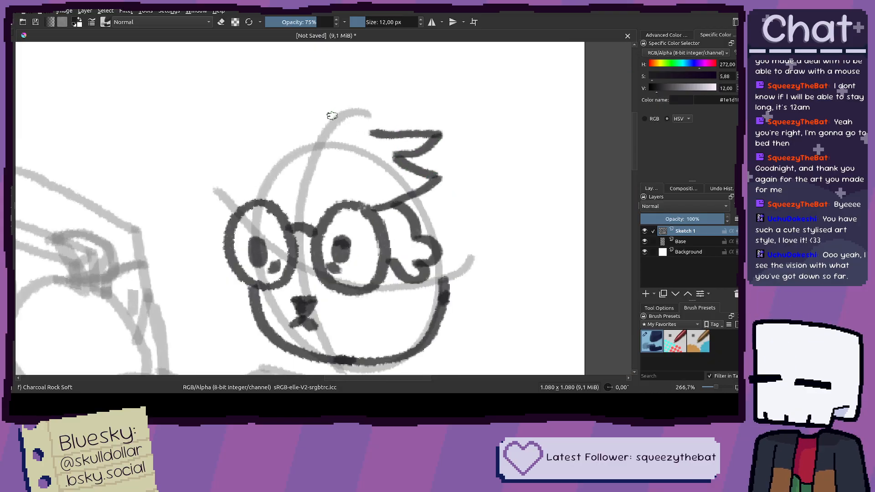
scroll(335, 113, "down", 4)
left_click_drag(304, 157, 447, 218)
scroll(238, 164, "up", 2)
left_click_drag(385, 197, 154, 214)
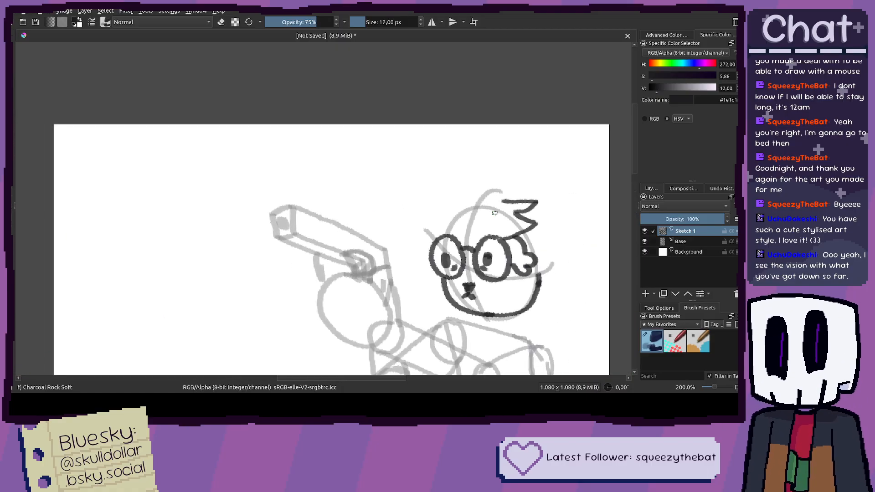
Step: Rework the upper spike of the hair tuft with a longer, curved top edge
scroll(497, 210, "up", 3)
key("ctrl+z")
key("ctrl+z")
mouse_move(551, 202)
left_mouse_down()
mouse_move(485, 216)
mouse_move(561, 197)
left_mouse_up()
key("ctrl+z")
mouse_move(487, 228)
left_mouse_down()
mouse_move(533, 200)
mouse_move(538, 183)
mouse_move(437, 174)
mouse_move(466, 169)
mouse_move(539, 190)
left_mouse_up()
key("ctrl+z")
scroll(470, 197, "down", 3)
mouse_move(129, 220)
left_mouse_down()
mouse_move(412, 210)
mouse_move(421, 219)
mouse_move(248, 231)
left_mouse_up()
scroll(580, 209, "up", 3)
mouse_move(549, 163)
left_mouse_down()
mouse_move(513, 161)
mouse_move(453, 215)
mouse_move(430, 202)
mouse_move(478, 195)
mouse_move(533, 164)
left_mouse_up()
key("ctrl+z")
key("ctrl+z")
Step: Try a curved stroke extending the hair tuft forward over the top of the head
mouse_move(434, 172)
left_mouse_down()
mouse_move(457, 182)
mouse_move(509, 177)
mouse_move(539, 158)
left_mouse_up()
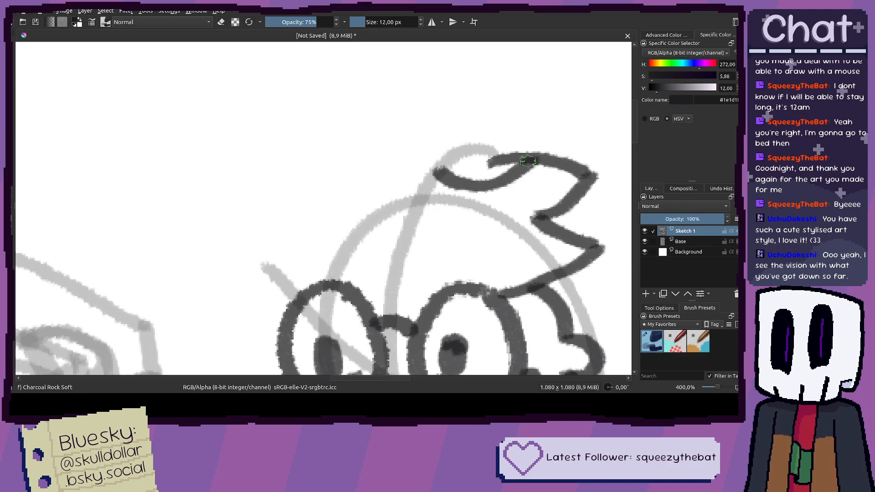
key("ctrl+z")
mouse_move(448, 169)
left_mouse_down()
mouse_move(478, 177)
mouse_move(520, 164)
mouse_move(565, 168)
left_mouse_up()
scroll(510, 208, "down", 4)
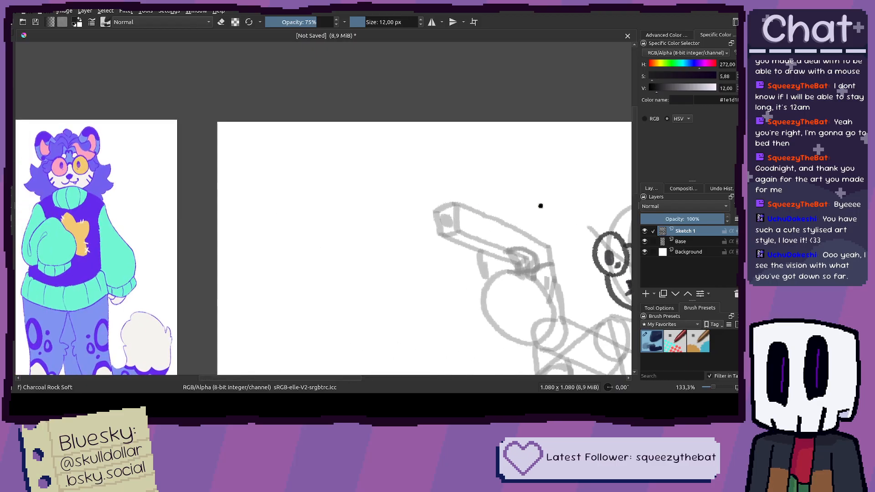
scroll(439, 209, "up", 4)
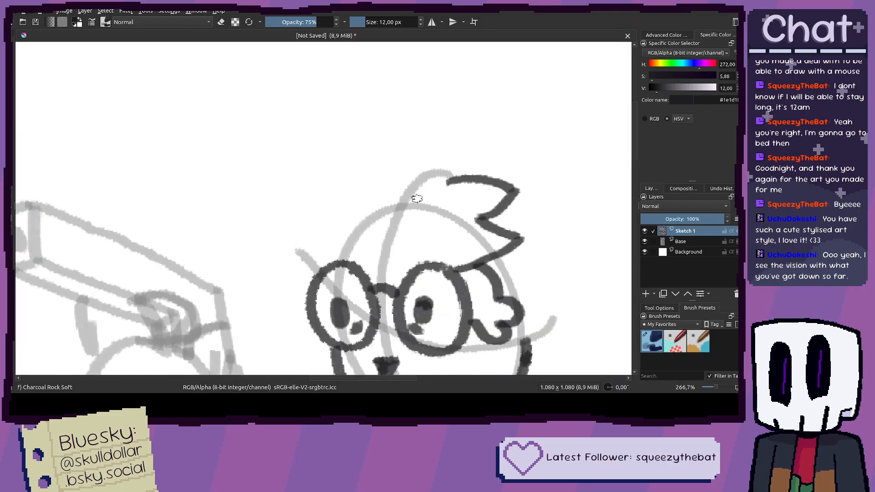
mouse_move(412, 195)
left_mouse_down()
mouse_move(442, 212)
mouse_move(489, 189)
left_mouse_up()
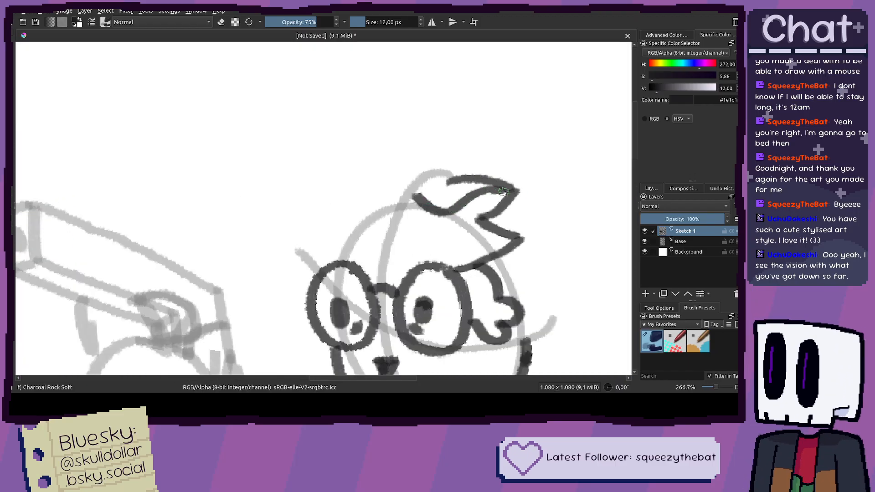
key("ctrl+z")
Step: Outline the front of the hair tuft down the forehead and close its lower edge at the right lens
mouse_move(408, 194)
left_mouse_down()
mouse_move(376, 241)
mouse_move(407, 226)
mouse_move(407, 248)
mouse_move(386, 252)
mouse_move(441, 235)
mouse_move(406, 192)
left_mouse_up()
scroll(376, 241, "down", 1)
scroll(403, 234, "up", 3)
scroll(408, 248, "down", 4)
scroll(405, 192, "up", 3)
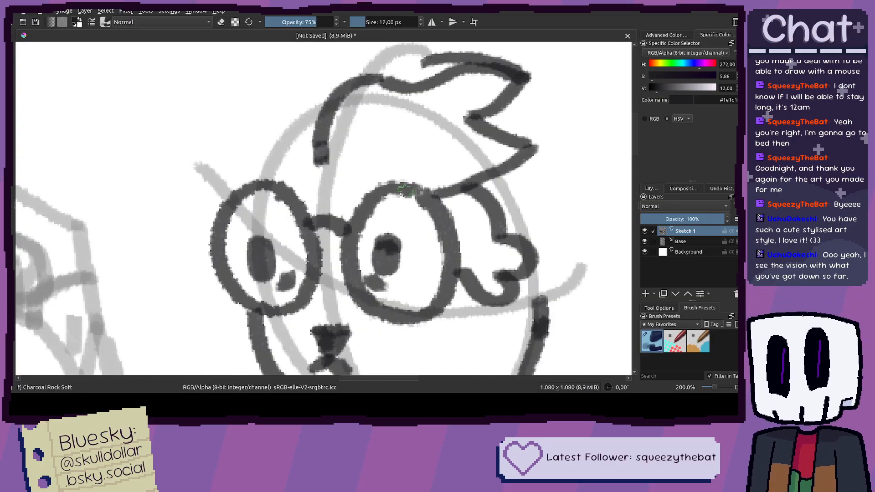
mouse_move(325, 154)
left_mouse_down()
mouse_move(358, 145)
mouse_move(384, 149)
mouse_move(447, 198)
mouse_move(456, 191)
mouse_move(430, 208)
mouse_move(495, 197)
mouse_move(460, 192)
mouse_move(504, 192)
mouse_move(452, 186)
left_mouse_up()
scroll(451, 196, "down", 4)
left_click_drag(386, 181, 517, 213)
scroll(349, 156, "up", 2)
scroll(405, 195, "down", 2)
left_click_drag(405, 195, 271, 173)
left_click_drag(448, 187, 432, 185)
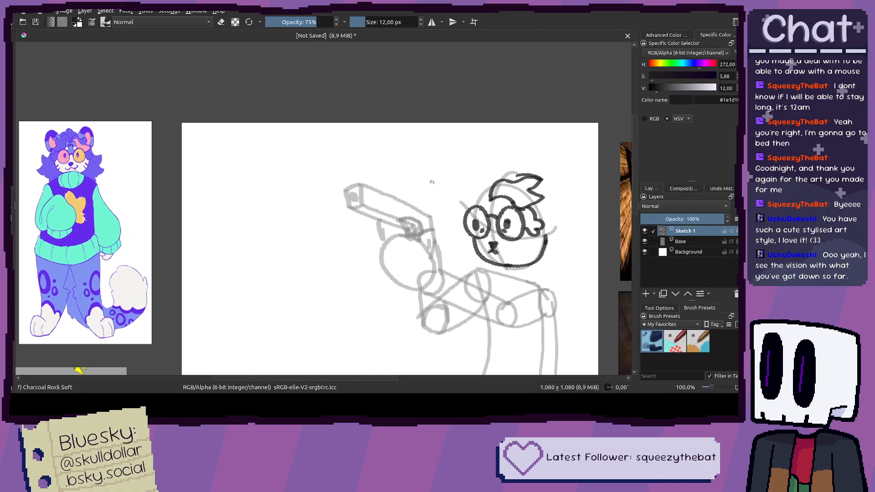
Step: Draw short stripe marks on both cheeks along the jawline
left_click_drag(507, 249, 454, 258)
scroll(483, 255, "up", 1)
scroll(464, 265, "down", 2)
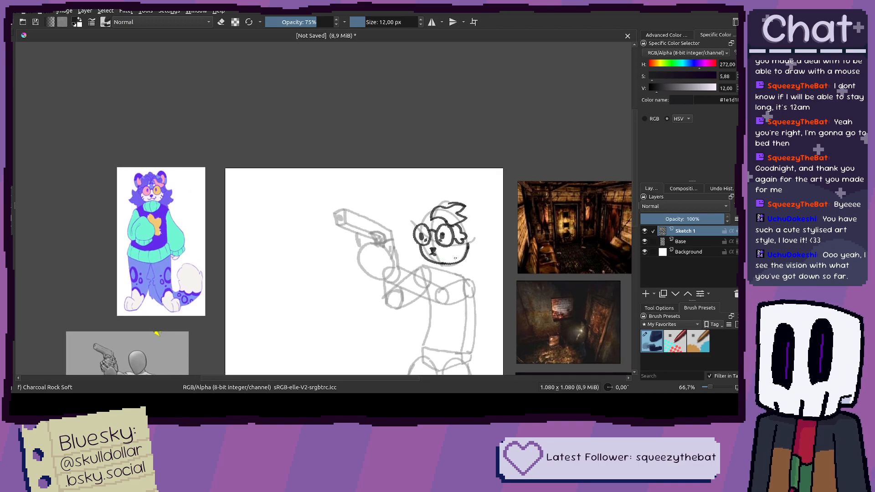
scroll(451, 256, "up", 2)
scroll(448, 246, "down", 2)
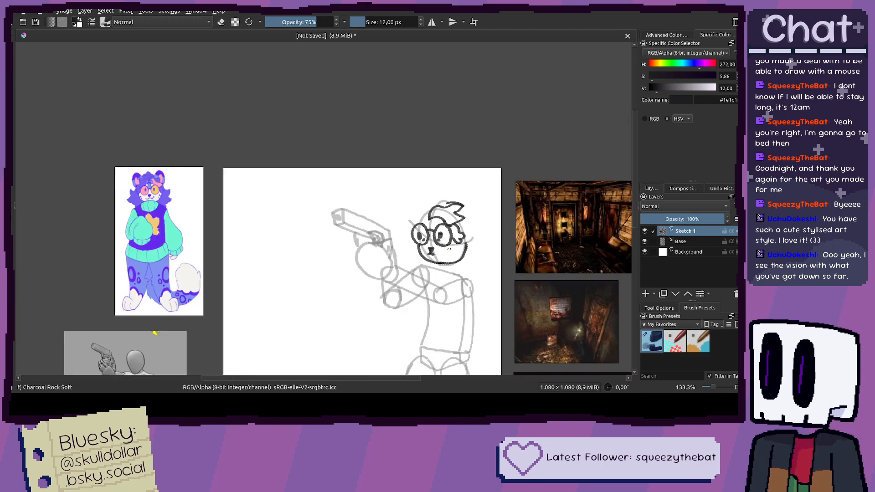
scroll(452, 254, "up", 2)
scroll(455, 256, "down", 1)
mouse_move(455, 256)
left_mouse_down()
mouse_move(498, 246)
mouse_move(503, 270)
left_mouse_up()
scroll(497, 246, "up", 3)
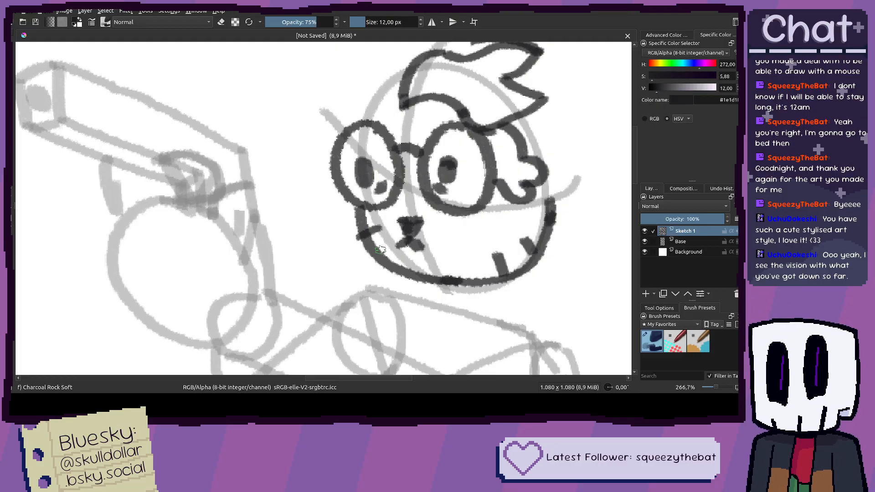
Step: Hide the Base layer and review the sketched head on its own beside the leopard reference
left_click(645, 242)
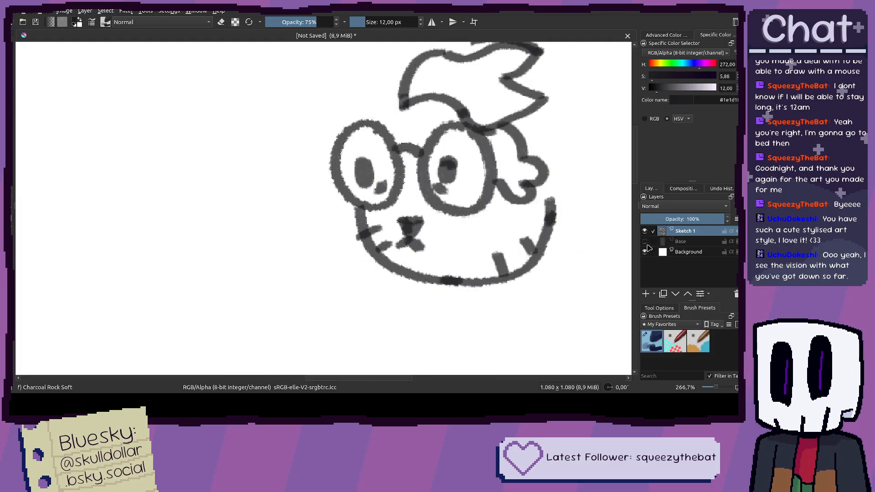
scroll(525, 226, "down", 4)
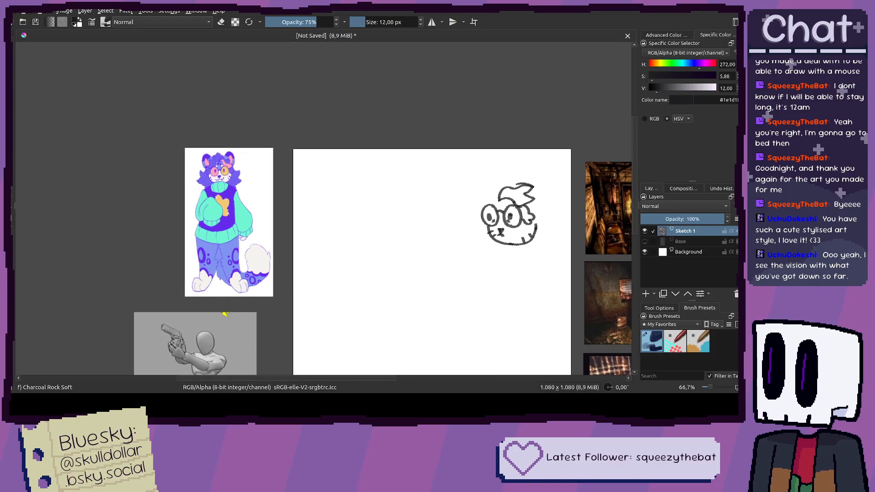
scroll(489, 225, "up", 2)
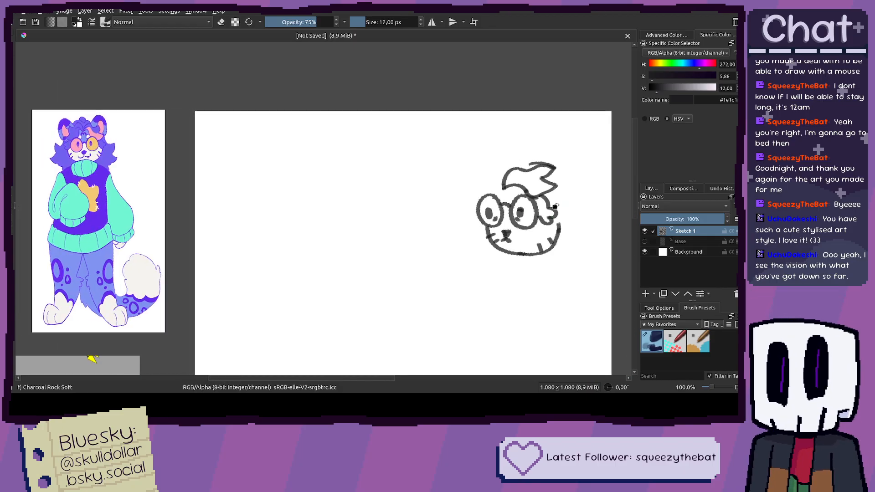
scroll(559, 204, "up", 3)
scroll(498, 206, "down", 3)
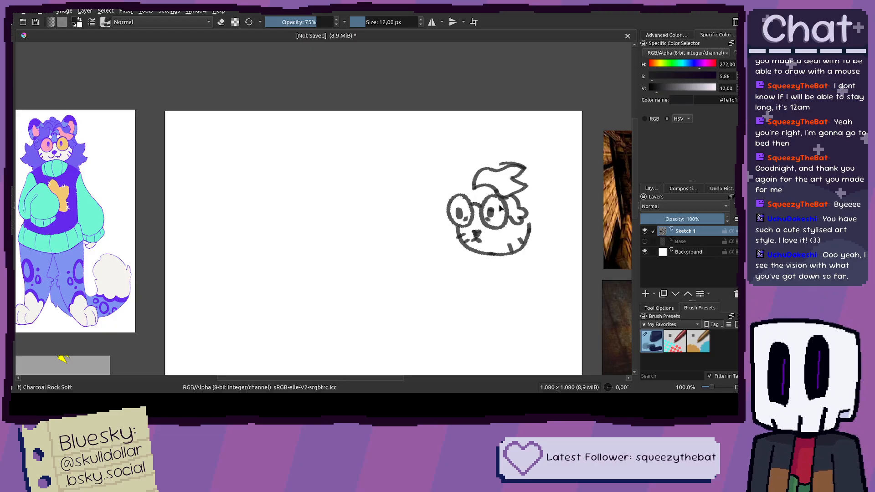
left_click_drag(515, 209, 492, 212)
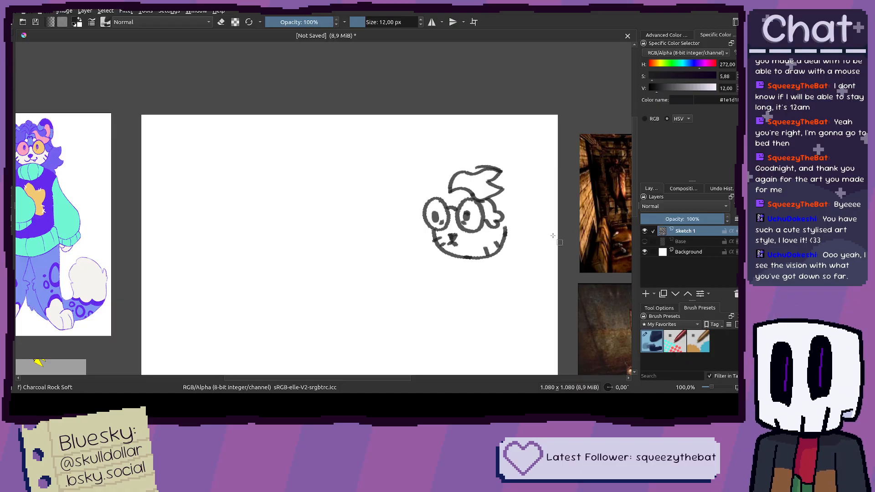
Step: Clear the sketched head from the Sketch 1 layer and show the Base layer again
key("Delete")
left_click(645, 242)
key("e")
Step: Enclose the head guide on the Base layer in a polygonal selection
scroll(462, 254, "down", 1)
mouse_move(462, 254)
left_mouse_down()
mouse_move(435, 232)
mouse_move(455, 215)
left_mouse_up()
scroll(434, 232, "down", 1)
scroll(465, 206, "up", 1)
scroll(505, 213, "up", 1)
left_click(667, 243)
key("ctrl+r")
mouse_move(381, 121)
left_mouse_down()
mouse_move(433, 192)
mouse_move(488, 232)
left_mouse_up()
left_click(233, 226)
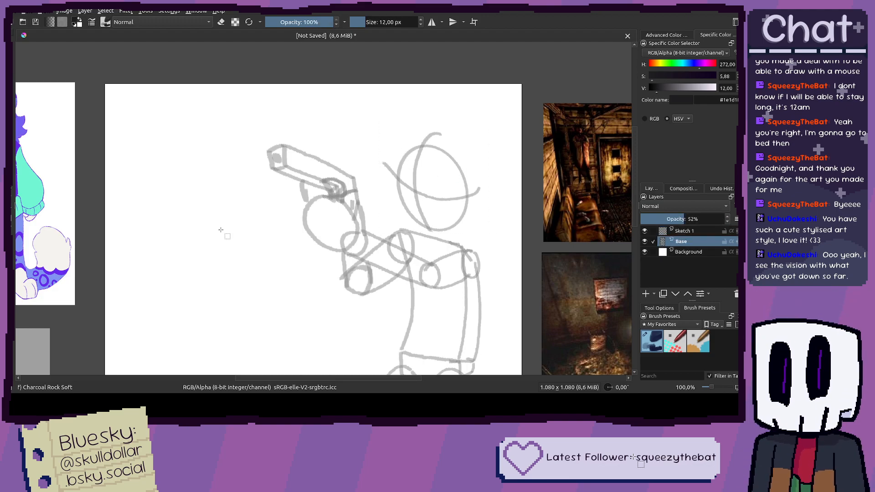
left_click_drag(374, 182, 369, 173)
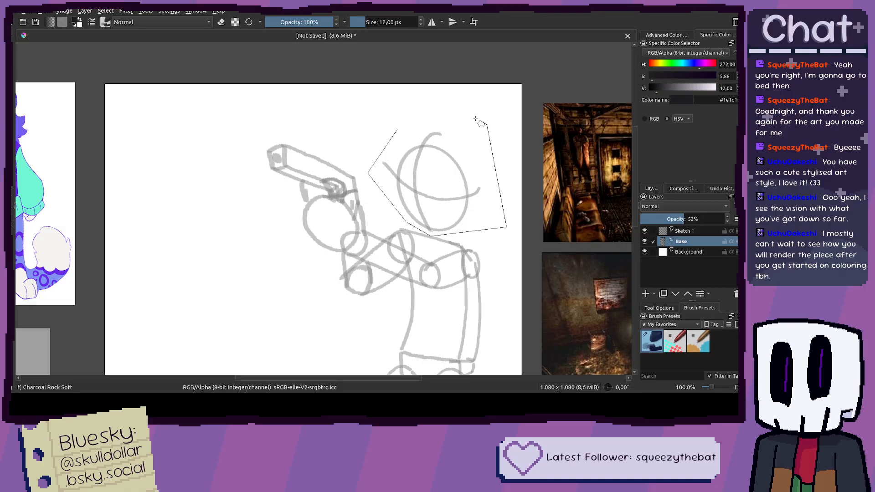
left_click(400, 127)
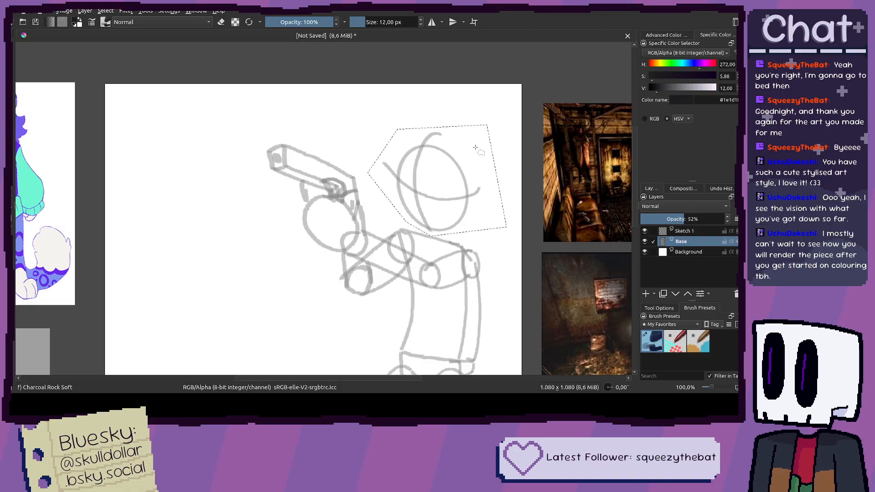
Step: Transform the selected head guide, rotating it slightly counterclockwise and widening it horizontally
key("ctrl+t")
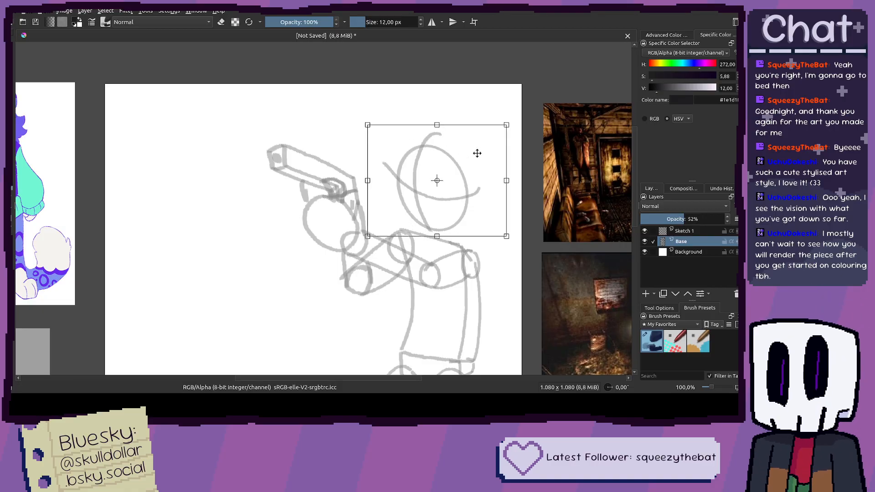
left_click_drag(516, 129, 509, 119)
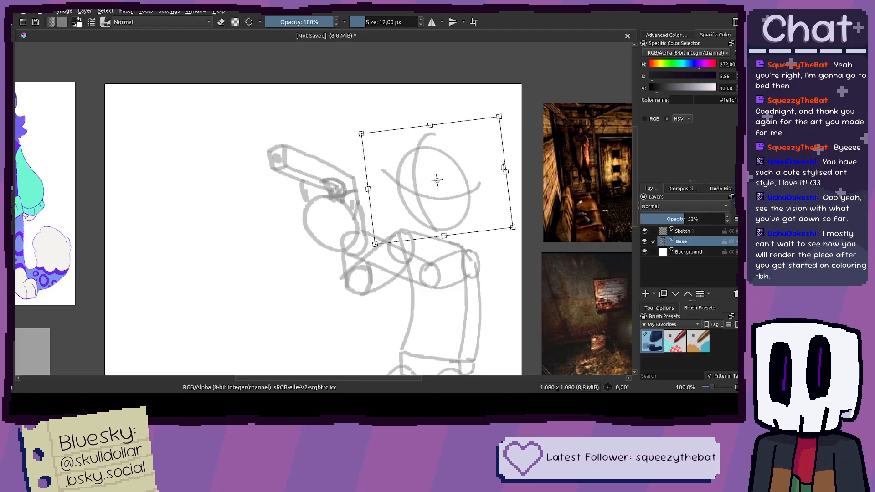
left_click_drag(506, 171, 532, 168)
left_click_drag(503, 171, 494, 173)
key("b")
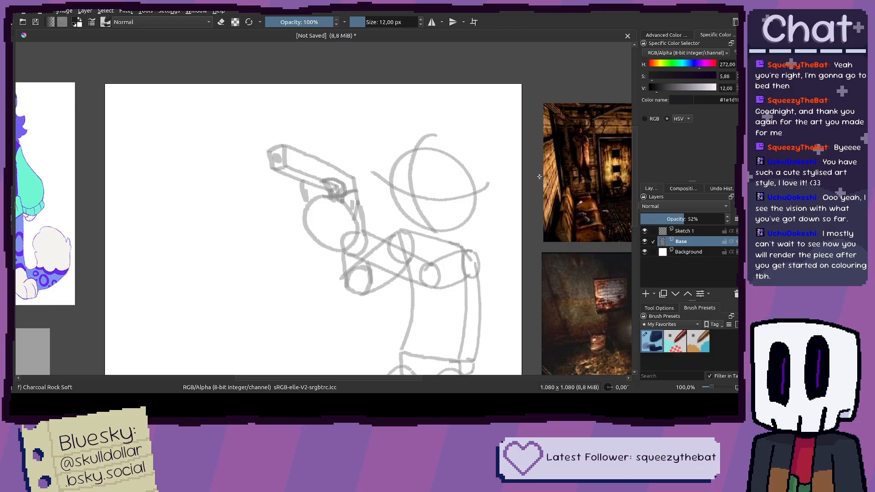
left_click_drag(398, 223, 411, 218)
key("ctrl+t")
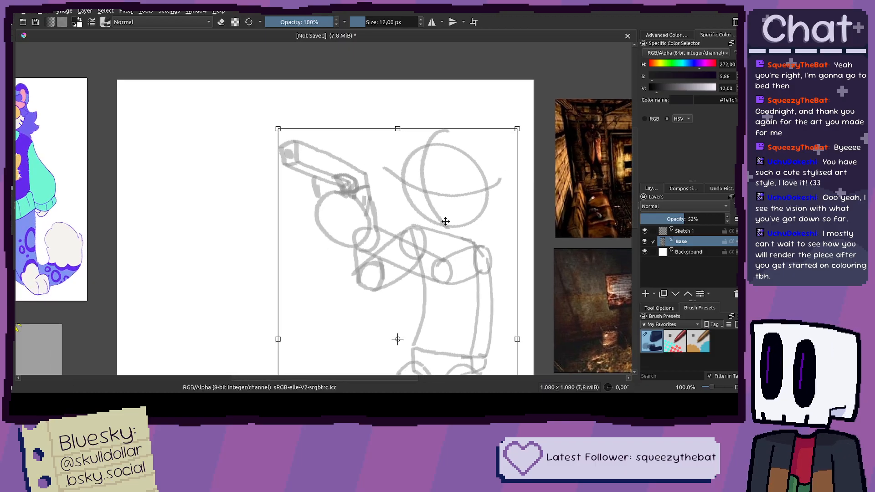
key("b")
Step: Draw a round glasses lens on the Sketch 1 layer over the right half of the head guide
scroll(444, 221, "up", 3)
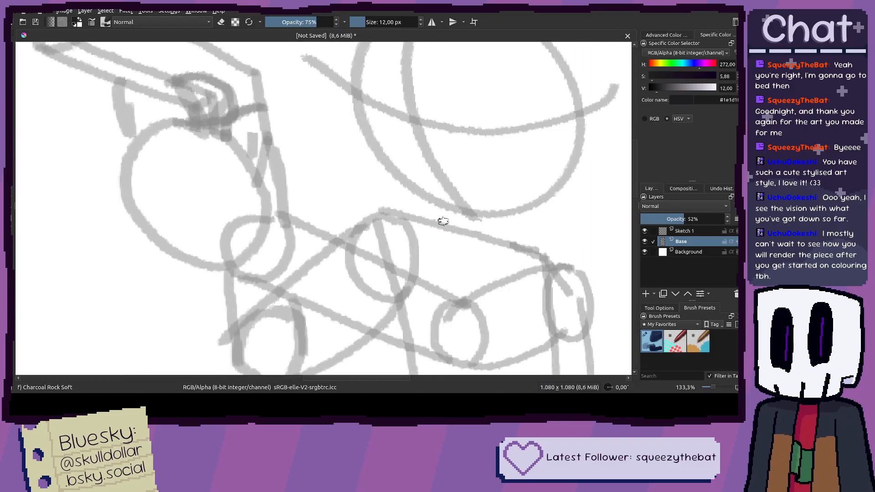
scroll(443, 221, "down", 2)
left_click_drag(443, 221, 461, 254)
scroll(475, 194, "up", 2)
left_click_drag(479, 181, 446, 207)
key("ctrl+z")
left_click(711, 231)
scroll(476, 176, "up", 2)
mouse_move(461, 157)
left_mouse_down()
mouse_move(410, 222)
mouse_move(502, 300)
mouse_move(544, 265)
mouse_move(416, 207)
mouse_move(434, 263)
mouse_move(413, 263)
mouse_move(543, 238)
mouse_move(484, 160)
mouse_move(467, 160)
left_mouse_up()
key("ctrl+z")
key("ctrl+z")
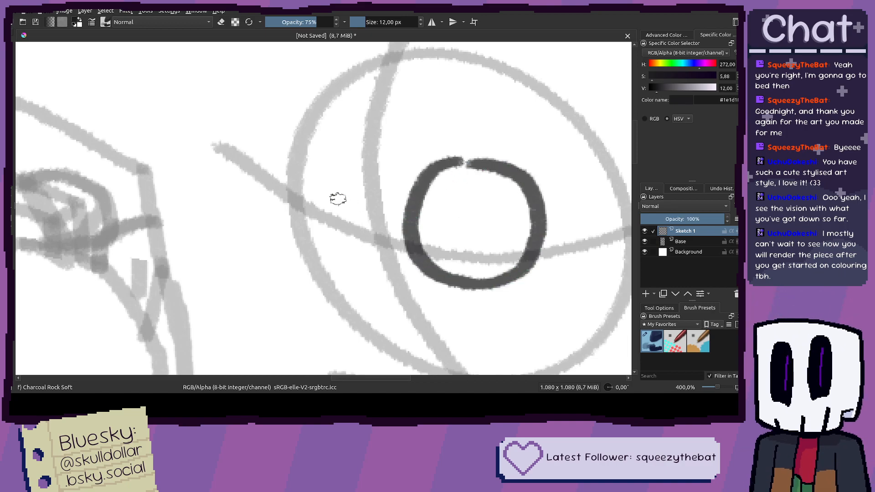
Step: Draw a second round glasses lens on the Sketch 1 layer over the head guide's left edge
left_click_drag(325, 148, 353, 174)
mouse_move(325, 272)
left_mouse_down()
mouse_move(290, 267)
mouse_move(270, 235)
mouse_move(273, 198)
mouse_move(288, 179)
mouse_move(334, 152)
mouse_move(285, 166)
mouse_move(267, 234)
mouse_move(289, 263)
mouse_move(352, 270)
mouse_move(380, 247)
mouse_move(385, 211)
mouse_move(375, 177)
mouse_move(353, 159)
mouse_move(312, 155)
left_mouse_up()
key("ctrl+z")
Step: Transform the rectangularly selected left lens to be narrower and closer to the right lens, and clear the selection
key("ctrl+r")
mouse_move(239, 142)
left_mouse_down()
mouse_move(400, 301)
mouse_move(399, 288)
left_mouse_up()
key("ctrl+t")
left_click_drag(239, 215, 433, 225)
mouse_move(527, 223)
left_mouse_down()
mouse_move(317, 190)
mouse_move(354, 215)
mouse_move(344, 211)
mouse_move(408, 209)
mouse_move(373, 195)
mouse_move(408, 209)
left_mouse_up()
key("Return")
key("ctrl+shift+a")
key("b")
key("ctrl+z")
Step: Try drawing dark pupils with small marks beside them inside the glasses lenses
scroll(356, 209, "down", 5)
scroll(449, 182, "up", 4)
mouse_move(449, 183)
left_mouse_down()
mouse_move(445, 151)
mouse_move(452, 171)
left_mouse_up()
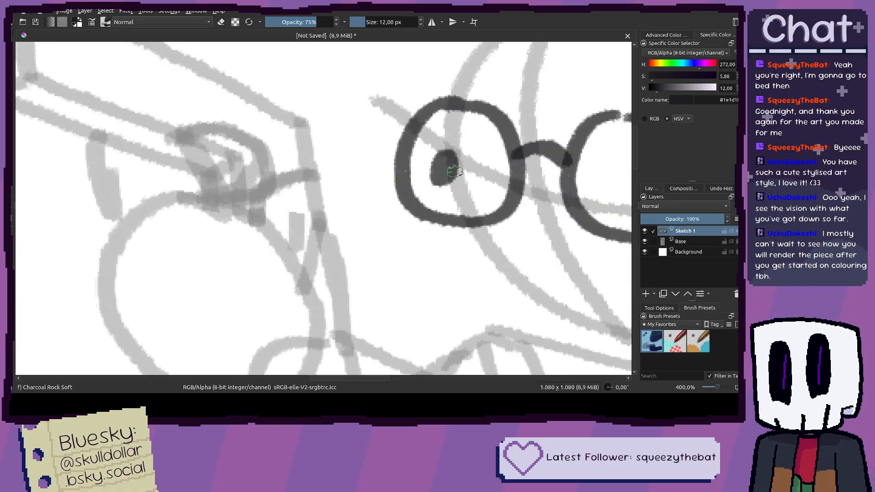
scroll(568, 187, "right", 2)
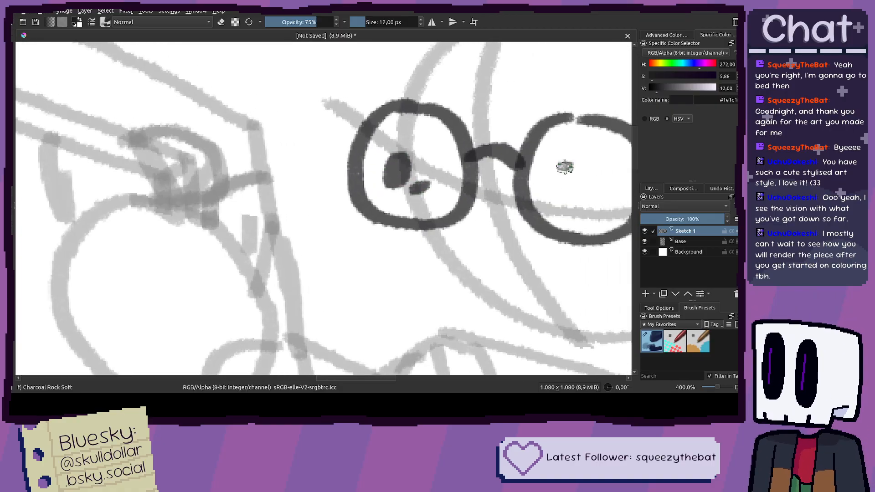
left_click_drag(565, 166, 568, 186)
scroll(582, 203, "down", 2)
scroll(578, 202, "up", 2)
key("ctrl+z")
key("ctrl+z")
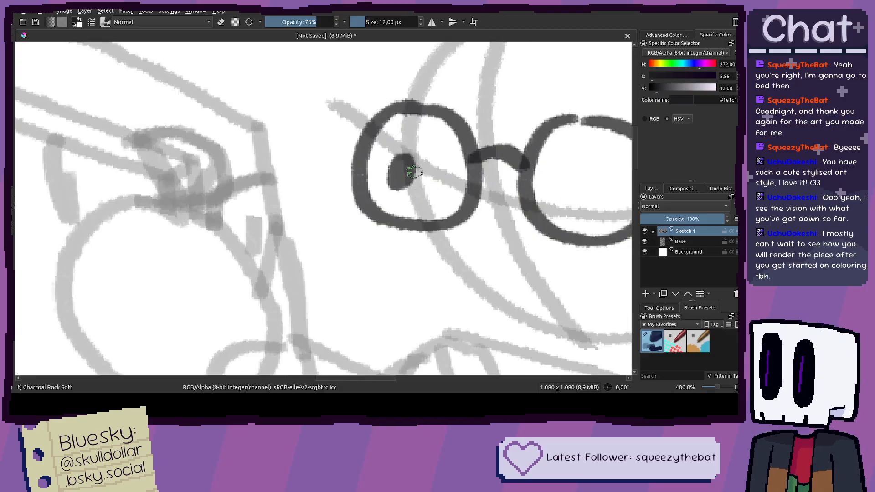
Step: Undo the left lens's pupil and try redrawing it in a different shape
scroll(415, 172, "down", 2)
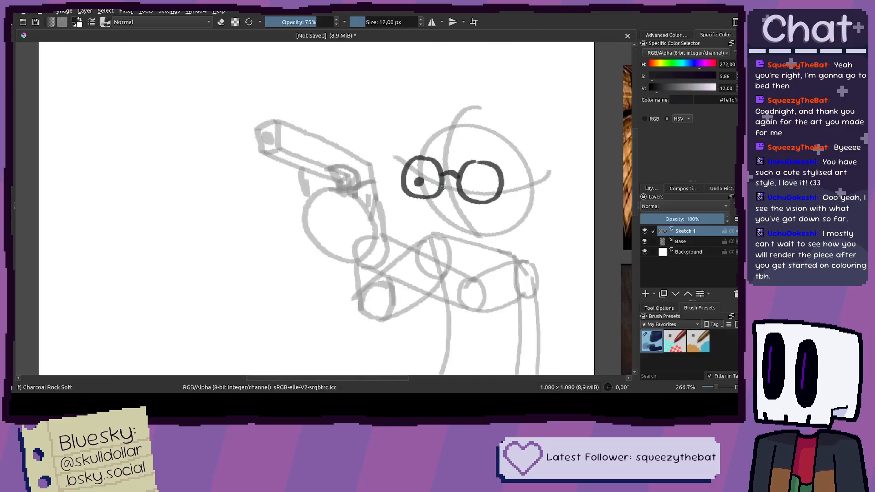
key("ctrl+z")
scroll(392, 160, "up", 2)
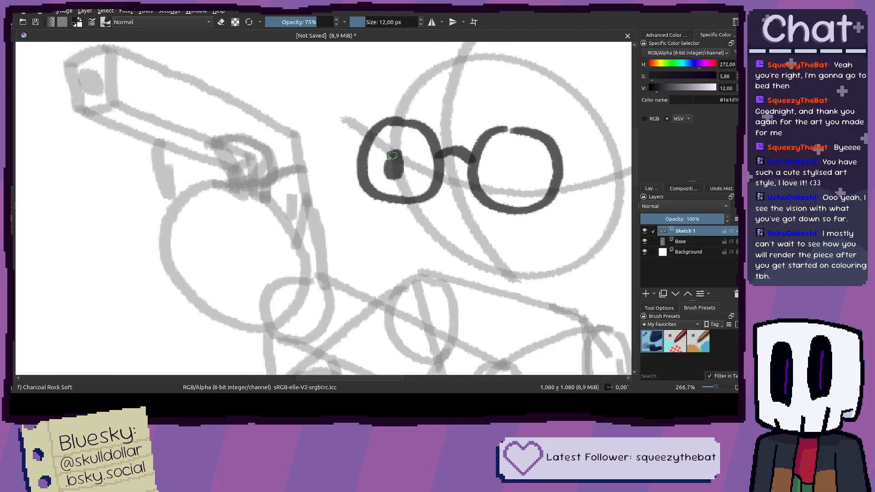
scroll(446, 192, "up", 2)
mouse_move(362, 175)
left_mouse_down()
mouse_move(375, 200)
mouse_move(378, 162)
mouse_move(366, 178)
mouse_move(377, 165)
left_mouse_up()
scroll(378, 166, "down", 8)
scroll(386, 187, "up", 2)
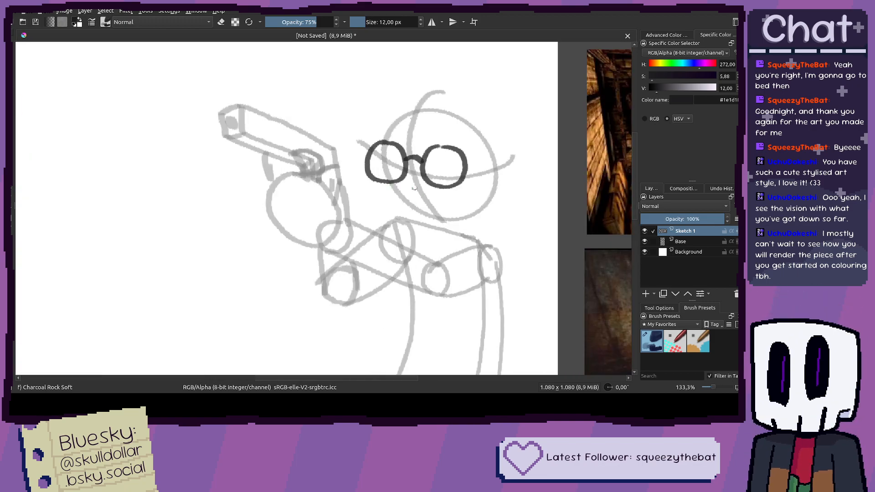
scroll(419, 195, "down", 2)
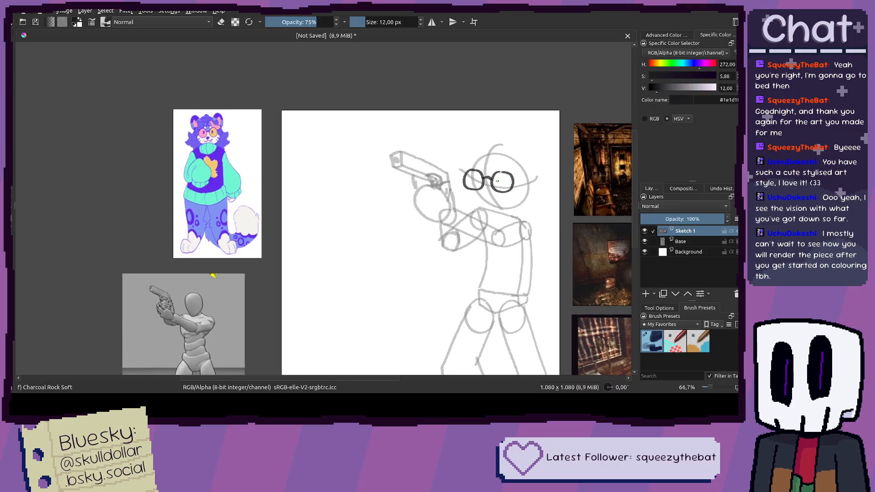
Step: Draw a large arc from the canvas's left edge curving down to its bottom edge, left of the figure
key("Left")
key("Left")
key("Left")
key("Left")
key("Left")
key("Left")
key("Down")
key("Down")
key("Down")
key("Down")
key("Down")
key("Down")
key("Down")
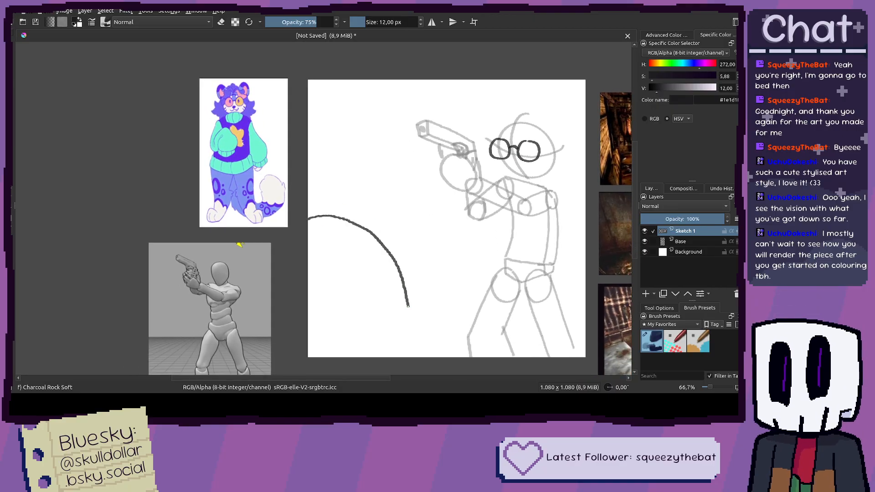
left_click_drag(457, 280, 422, 293)
left_click_drag(432, 216, 400, 246)
Step: Try two different pupil shapes inside the left glasses lens
scroll(433, 192, "up", 5)
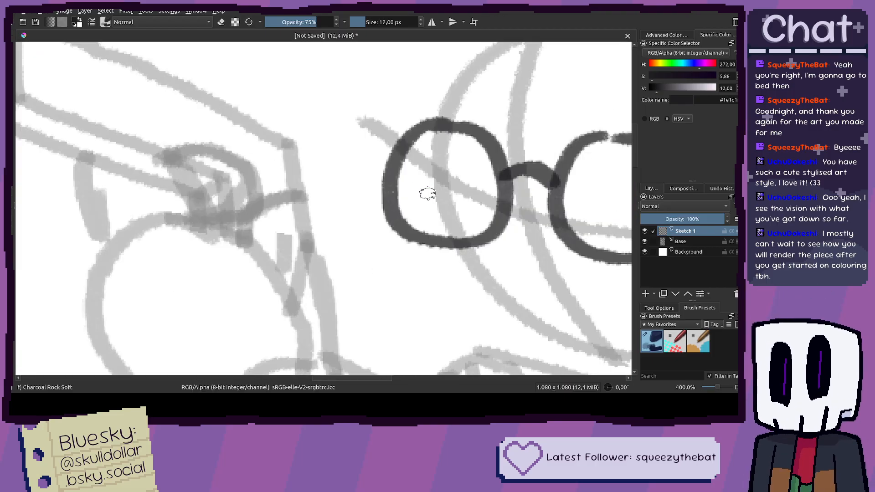
mouse_move(428, 192)
left_mouse_down()
mouse_move(434, 213)
mouse_move(442, 191)
left_mouse_up()
scroll(429, 195, "down", 4)
scroll(352, 181, "up", 4)
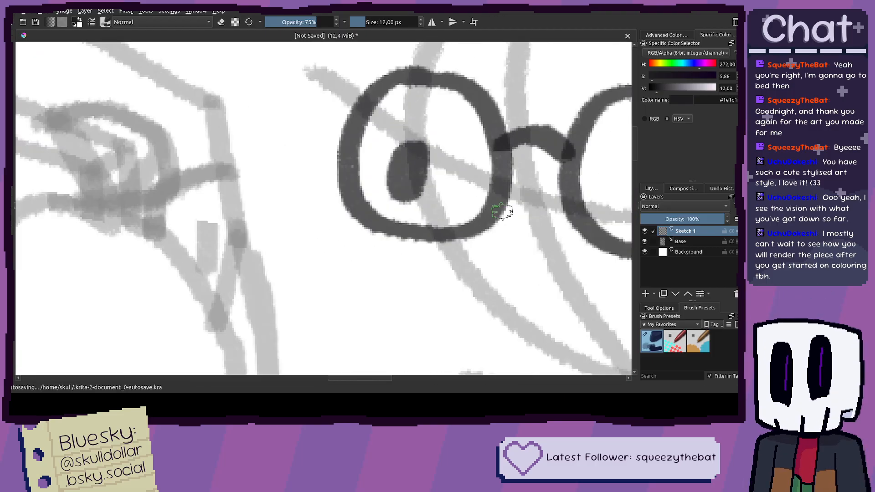
key("ctrl+z")
mouse_move(352, 182)
left_mouse_down()
mouse_move(357, 207)
mouse_move(355, 180)
left_mouse_up()
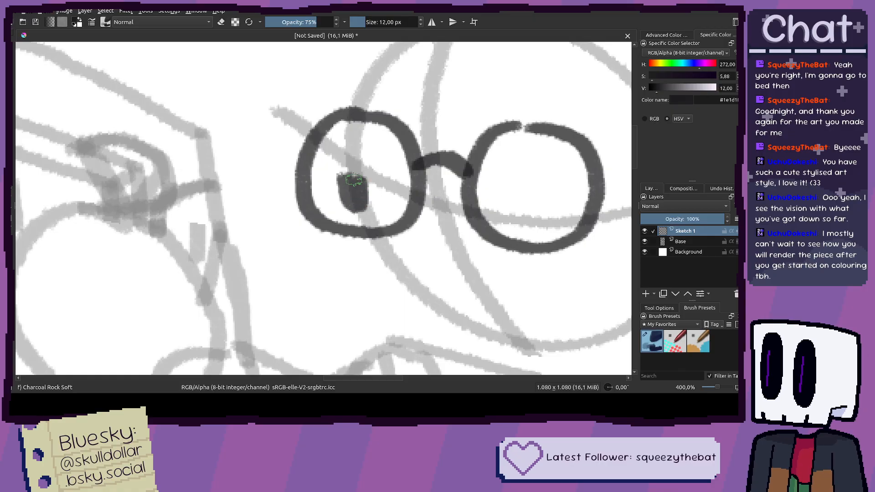
scroll(392, 210, "down", 4)
scroll(426, 165, "up", 5)
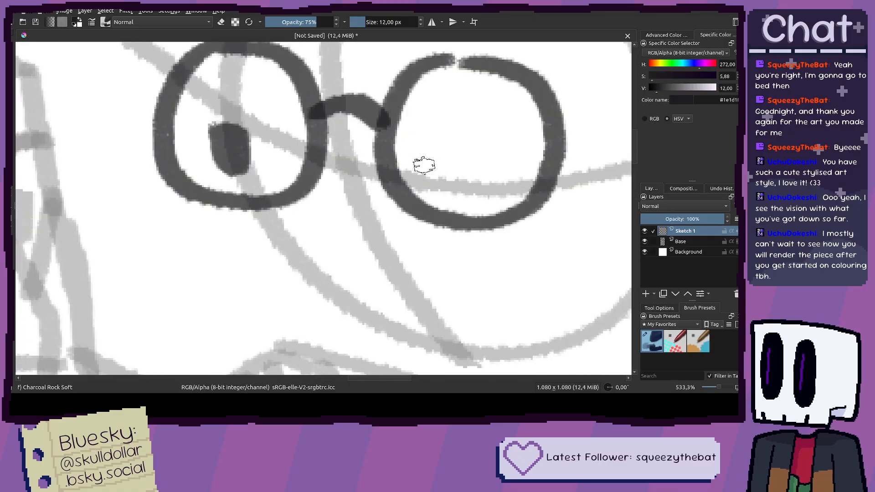
key("ctrl+z")
Step: Draw a dark oval pupil with a small mark at its lower right in each glasses lens
mouse_move(221, 111)
left_mouse_down()
mouse_move(218, 157)
mouse_move(229, 157)
mouse_move(242, 123)
left_mouse_up()
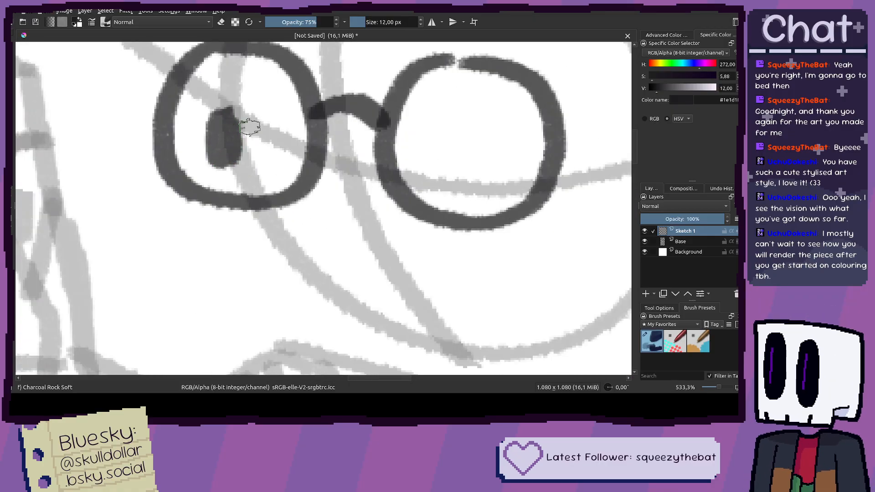
mouse_move(430, 150)
left_mouse_down()
mouse_move(442, 183)
mouse_move(456, 179)
mouse_move(455, 148)
mouse_move(442, 149)
mouse_move(467, 175)
left_mouse_up()
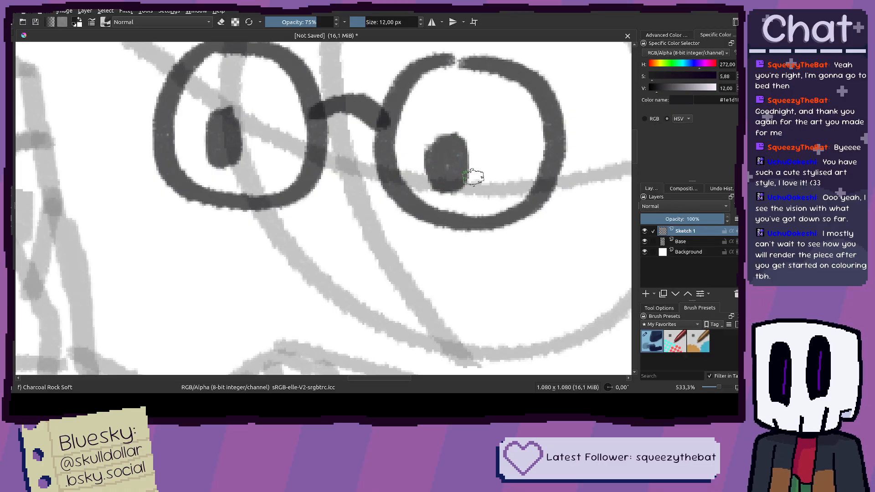
left_click_drag(436, 150, 457, 144)
left_click_drag(480, 181, 482, 186)
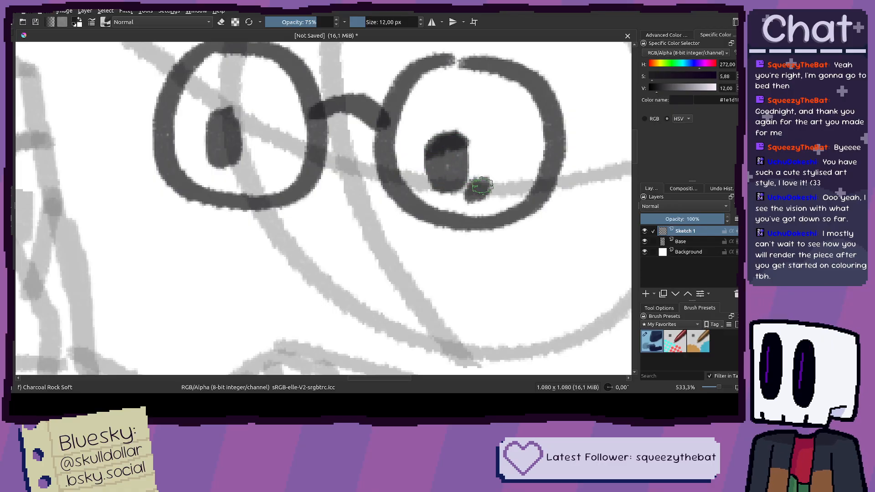
scroll(267, 158, "down", 7)
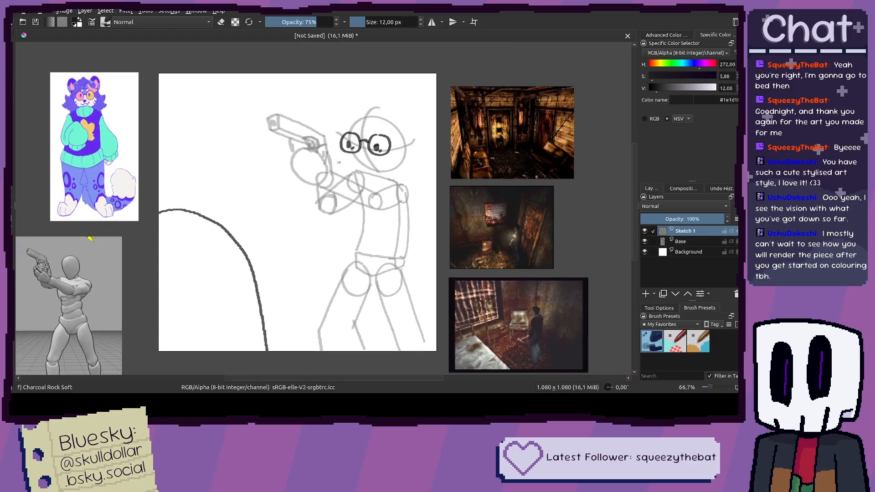
Step: Try a curved hair strand sweeping from the forehead over the right lens
mouse_move(338, 162)
left_mouse_down()
mouse_move(369, 159)
mouse_move(350, 192)
left_mouse_up()
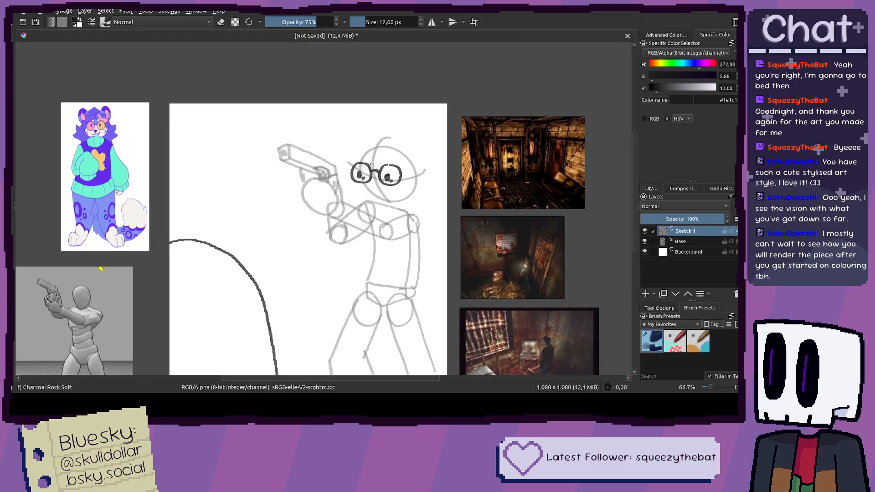
scroll(380, 155, "up", 2)
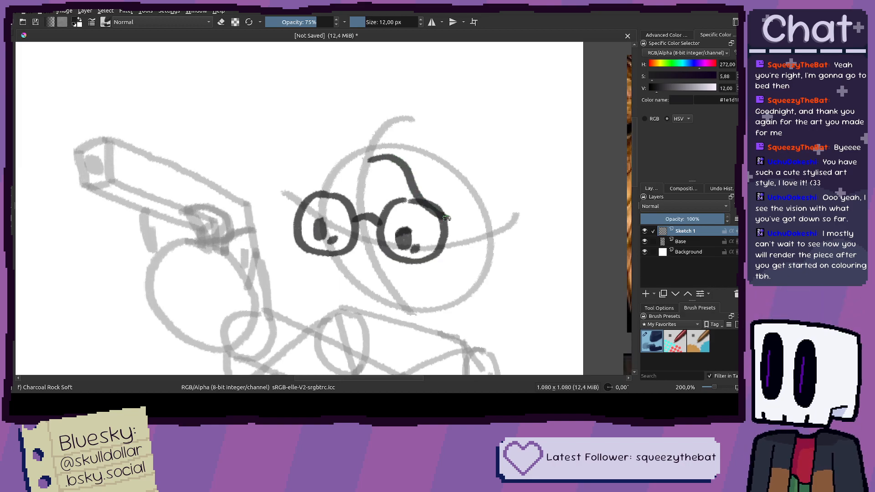
scroll(499, 203, "down", 5)
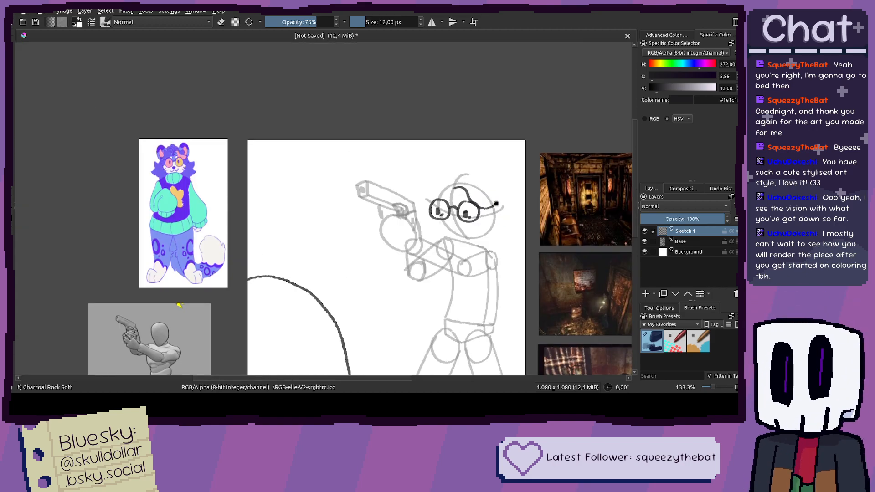
scroll(503, 202, "up", 5)
key("ctrl+z")
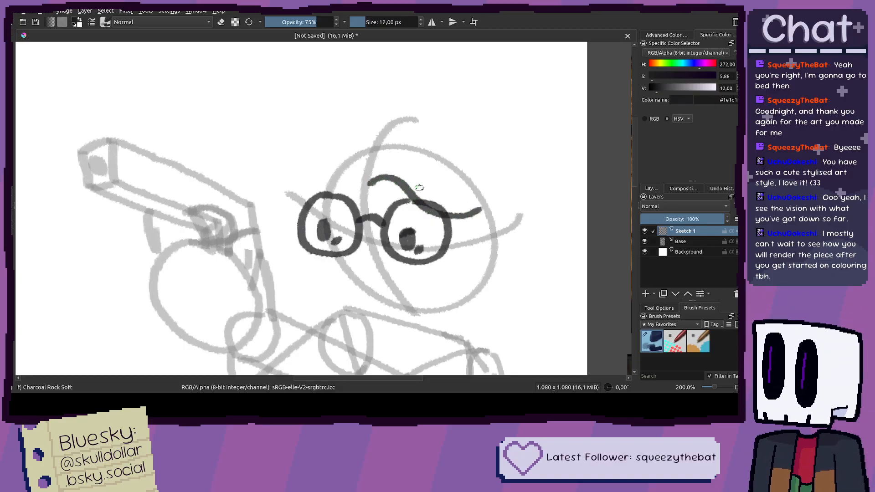
Step: Examine the hair on the character reference and undo the redrawn forehead strand
scroll(419, 188, "down", 5)
scroll(201, 162, "up", 5)
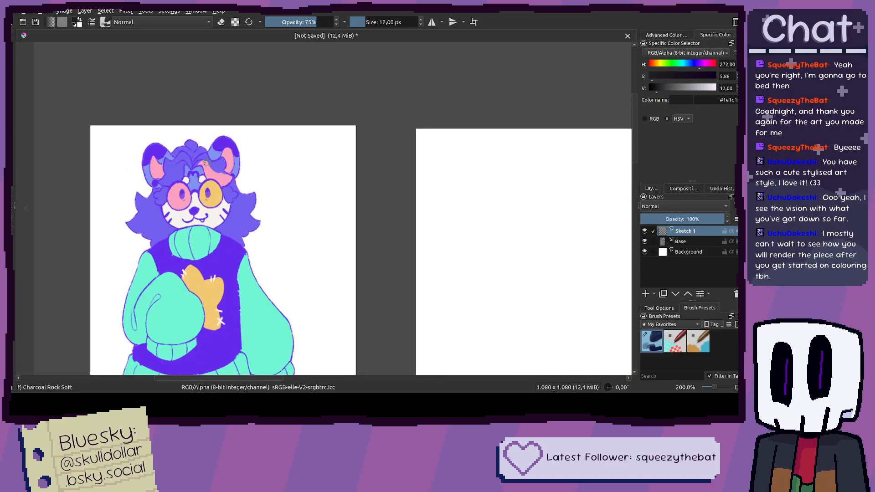
left_click_drag(510, 247, 199, 201)
mouse_move(379, 204)
left_mouse_down()
mouse_move(93, 151)
mouse_move(70, 161)
left_mouse_up()
scroll(429, 186, "up", 1)
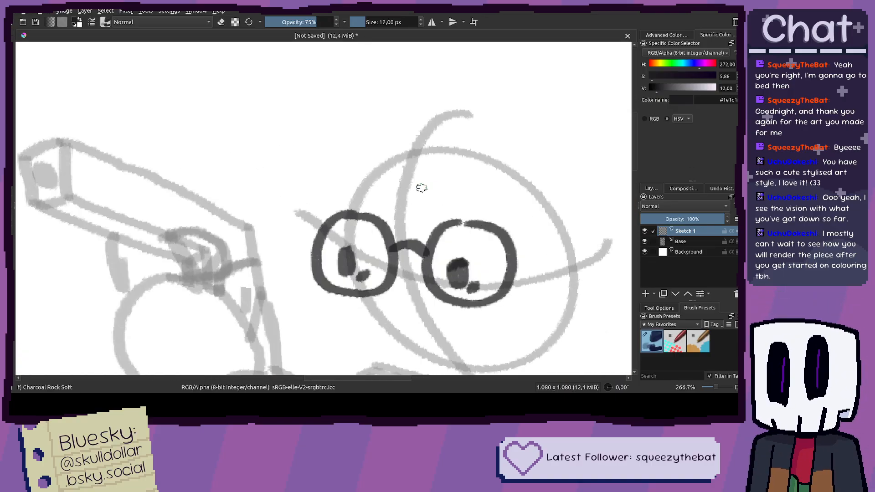
key("ctrl+z")
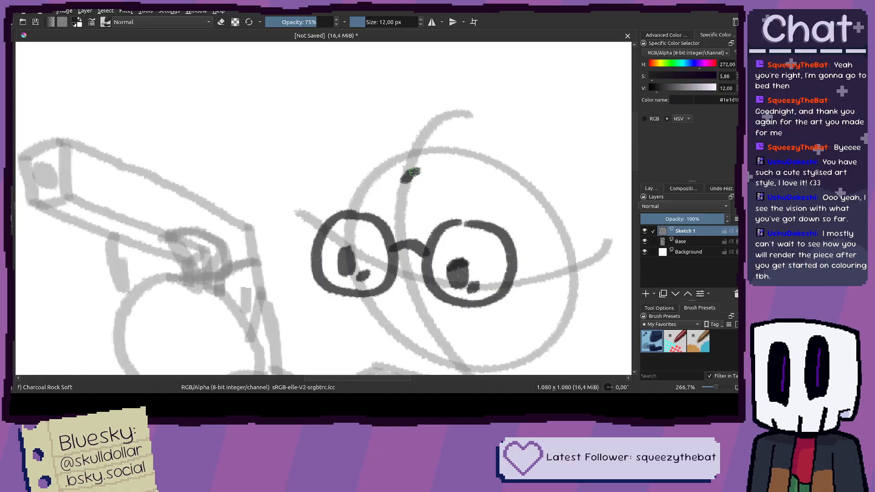
Step: Draw the fringe's lower edge sweeping from the forehead across the right lens and up into a pointed tip
left_click_drag(463, 192, 494, 234)
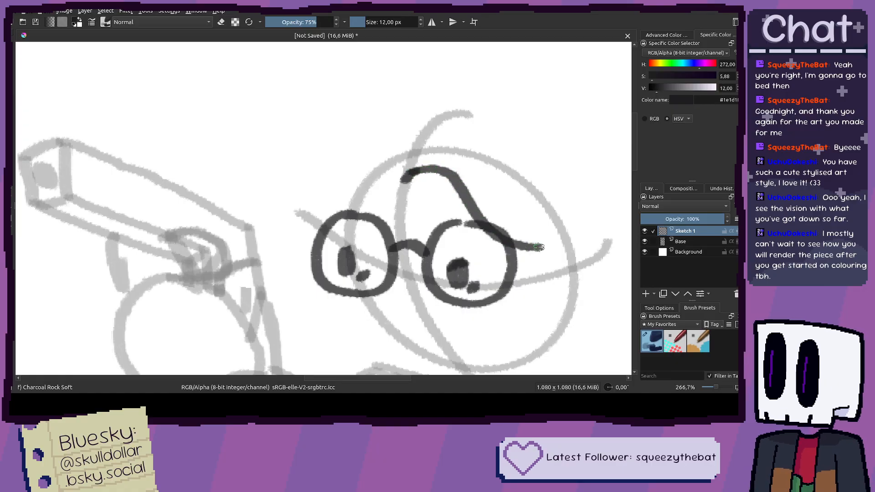
mouse_move(578, 228)
left_mouse_down()
mouse_move(594, 200)
mouse_move(542, 193)
mouse_move(588, 162)
left_mouse_up()
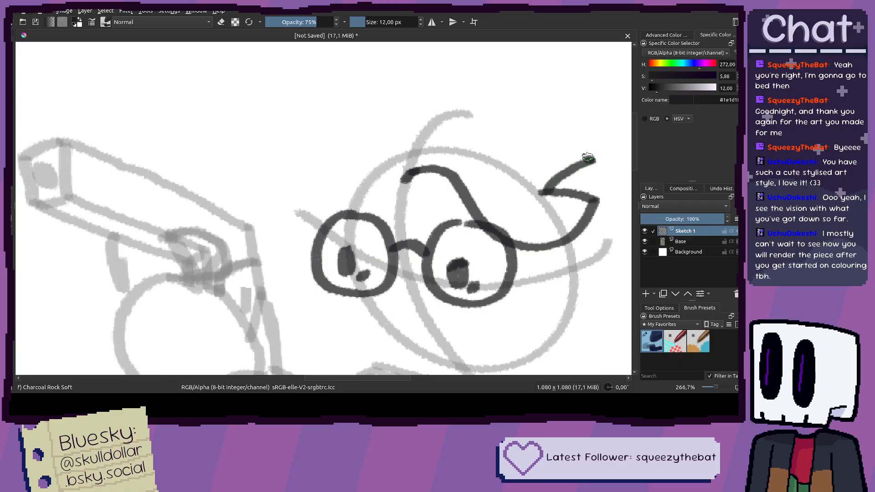
key("ctrl+z")
Step: Try strokes for a second hair tip above the fringe's first pointed tip
mouse_move(531, 139)
left_mouse_down()
mouse_move(568, 149)
mouse_move(550, 138)
mouse_move(592, 161)
left_mouse_up()
key("ctrl+z")
scroll(485, 164, "down", 3)
mouse_move(487, 163)
left_mouse_down()
mouse_move(608, 189)
mouse_move(488, 184)
left_mouse_up()
scroll(602, 186, "up", 4)
key("ctrl+z")
key("ctrl+z")
Step: Rework the hair strokes above the first tip, drawing the lower edge of a second tip outward from the notch
left_click_drag(457, 215, 546, 165)
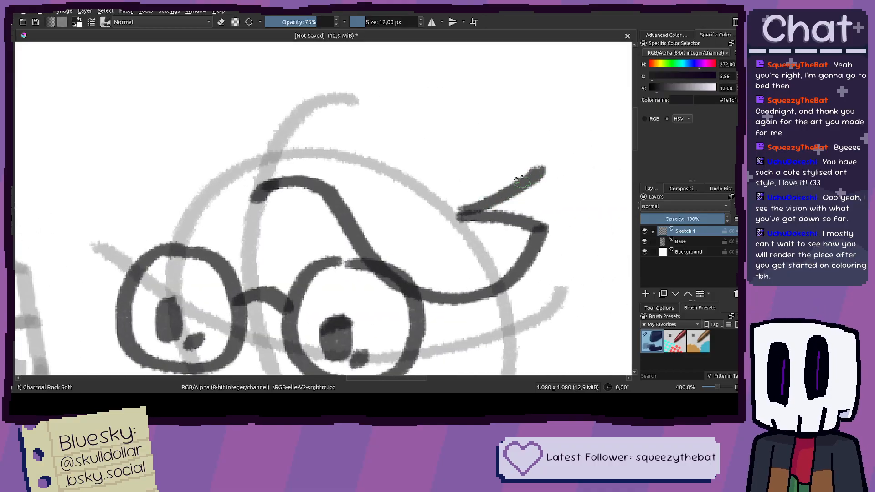
key("ctrl+z")
scroll(501, 192, "down", 4)
mouse_move(346, 192)
left_mouse_down()
mouse_move(420, 199)
mouse_move(492, 186)
mouse_move(294, 215)
left_mouse_up()
scroll(519, 202, "up", 4)
mouse_move(495, 222)
left_mouse_down()
mouse_move(581, 182)
mouse_move(561, 190)
mouse_move(573, 168)
mouse_move(514, 149)
mouse_move(414, 167)
left_mouse_up()
key("ctrl+z")
key("ctrl+z")
mouse_move(498, 152)
left_mouse_down()
mouse_move(446, 164)
mouse_move(368, 150)
mouse_move(307, 174)
mouse_move(282, 199)
mouse_move(307, 174)
mouse_move(342, 162)
mouse_move(473, 165)
left_mouse_up()
key("ctrl+z")
key("ctrl+z")
Step: Try curves for the fringe's upper edge running from the forehead toward the two hair tips
mouse_move(304, 195)
left_mouse_down()
mouse_move(313, 170)
mouse_move(357, 162)
mouse_move(433, 202)
mouse_move(475, 202)
left_mouse_up()
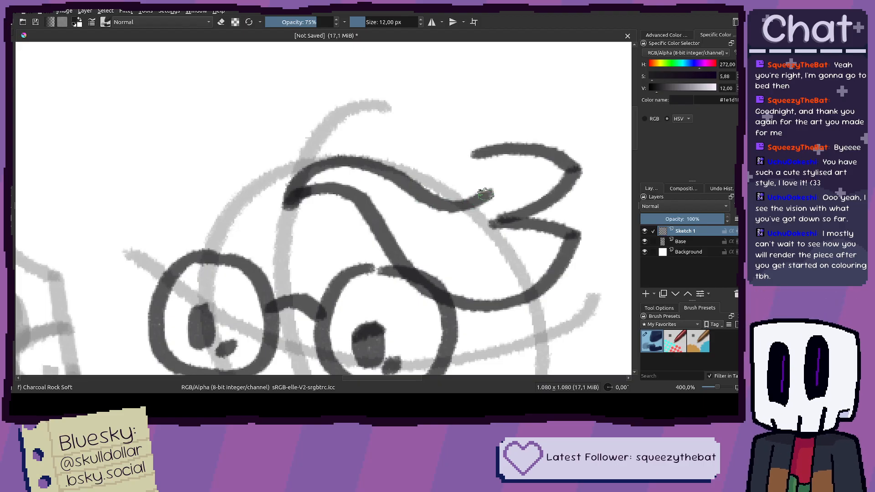
key("ctrl+z")
mouse_move(286, 201)
left_mouse_down()
mouse_move(317, 165)
mouse_move(462, 194)
mouse_move(548, 158)
left_mouse_up()
scroll(496, 166, "down", 4)
mouse_move(469, 168)
left_mouse_down()
mouse_move(624, 182)
mouse_move(568, 164)
mouse_move(488, 165)
left_mouse_up()
scroll(498, 164, "up", 4)
Step: Undo the strokes above the second hair tip and draw a short curve rounding it off
key("ctrl+z")
left_click_drag(593, 250, 582, 231)
key("ctrl+z")
left_click_drag(577, 193, 598, 220)
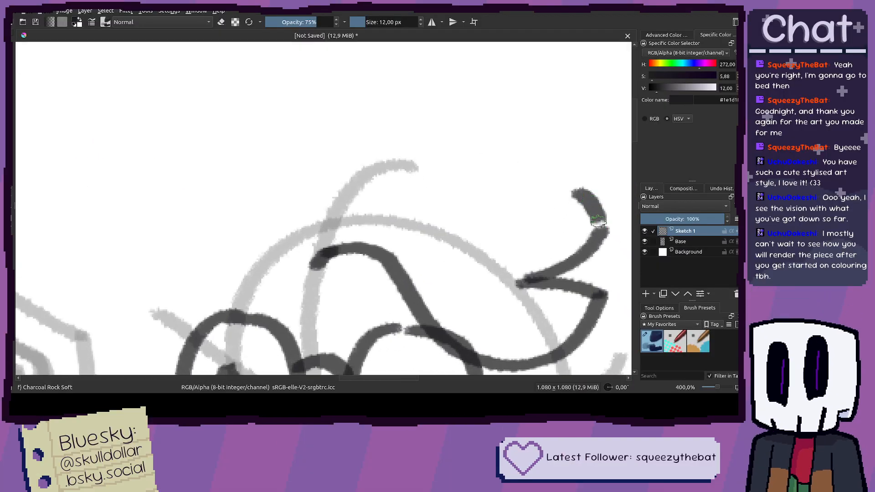
Step: Try several upper hair outlines between the rounded second tip and the forehead
mouse_move(568, 196)
left_mouse_down()
mouse_move(496, 247)
mouse_move(467, 251)
mouse_move(424, 223)
left_mouse_up()
key("ctrl+z")
mouse_move(575, 191)
left_mouse_down()
mouse_move(534, 192)
mouse_move(485, 241)
mouse_move(454, 238)
mouse_move(402, 197)
mouse_move(364, 191)
mouse_move(320, 252)
left_mouse_up()
key("ctrl+z")
mouse_move(313, 263)
left_mouse_down()
mouse_move(344, 224)
mouse_move(388, 215)
mouse_move(441, 252)
mouse_move(478, 257)
mouse_move(551, 218)
left_mouse_up()
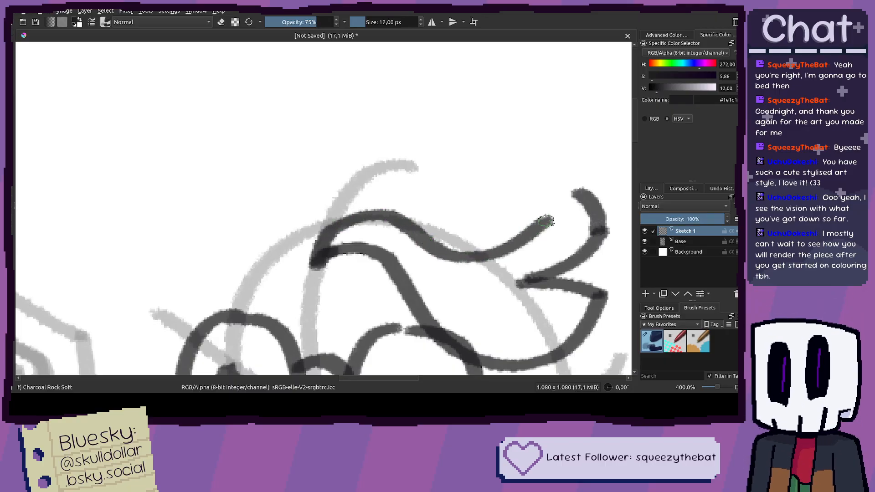
scroll(496, 223, "down", 5)
scroll(212, 199, "up", 3)
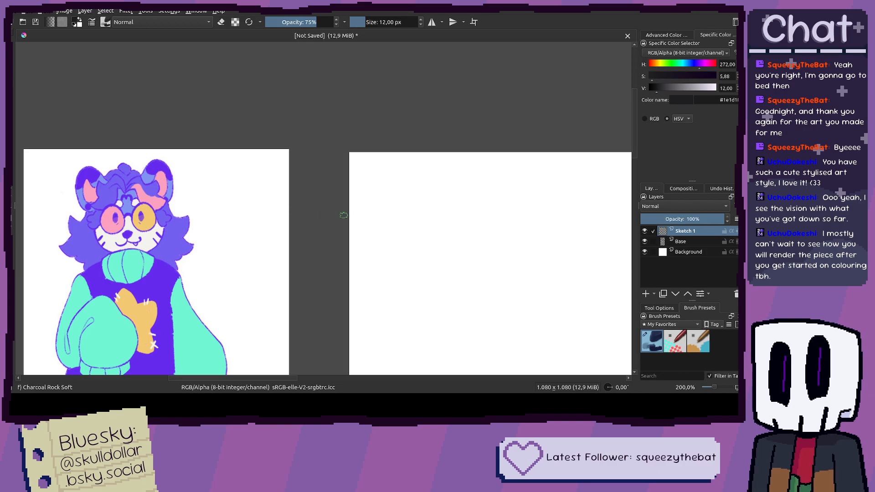
Step: Study the hair on the character reference and try a wavy upper edge running back from the second hair tip
left_click_drag(534, 257, 341, 202)
scroll(341, 202, "up", 1)
left_click_drag(579, 225, 341, 236)
scroll(342, 235, "up", 1)
mouse_move(483, 156)
left_mouse_down()
mouse_move(460, 182)
mouse_move(424, 189)
mouse_move(403, 158)
left_mouse_up()
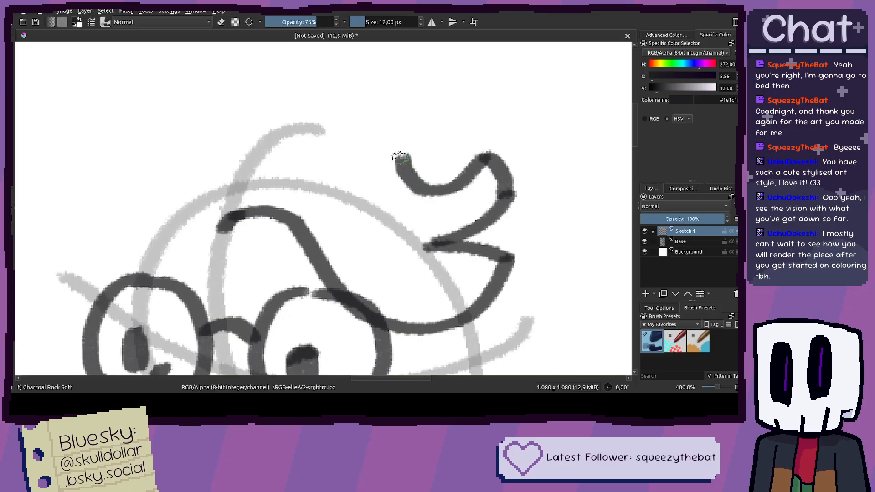
key("ctrl+z")
mouse_move(483, 156)
left_mouse_down()
mouse_move(447, 186)
mouse_move(380, 189)
left_mouse_up()
key("ctrl+z")
Step: Recheck the character reference and draw the wavy upper outline of the hair from the second tip back toward the forehead
scroll(342, 183, "down", 5)
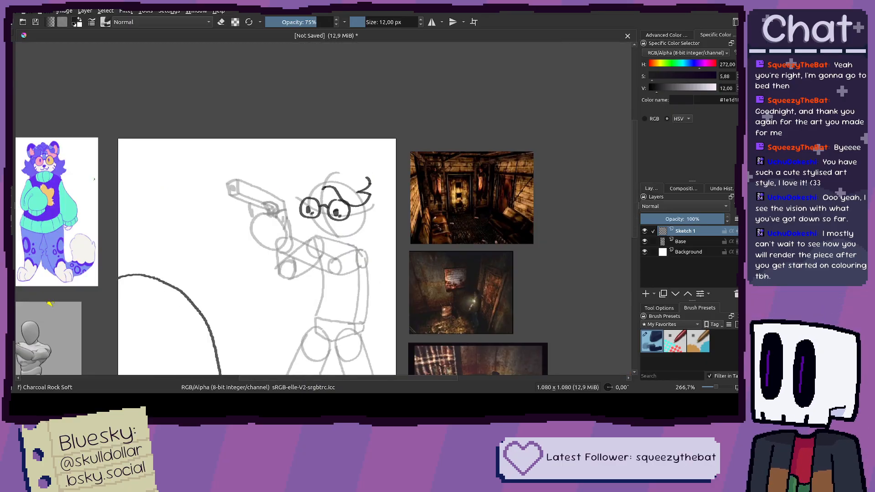
left_click_drag(71, 169, 308, 179)
scroll(308, 179, "up", 2)
left_click_drag(408, 190, 75, 193)
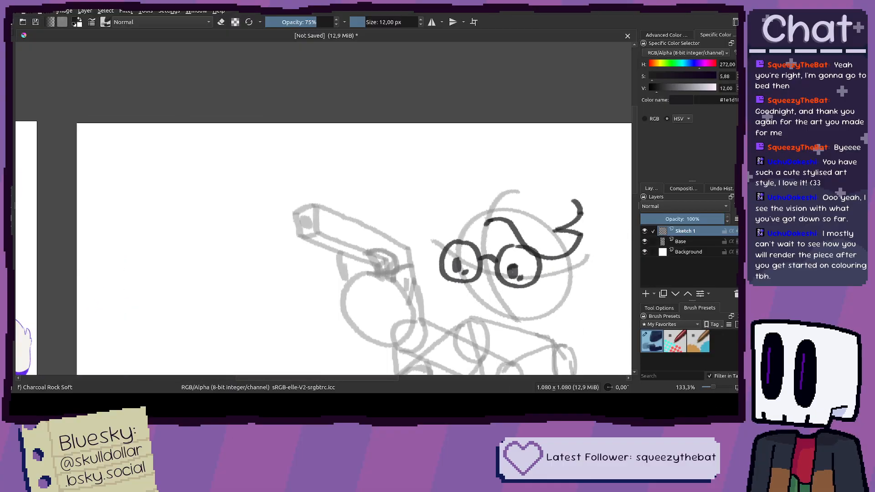
scroll(475, 189, "up", 2)
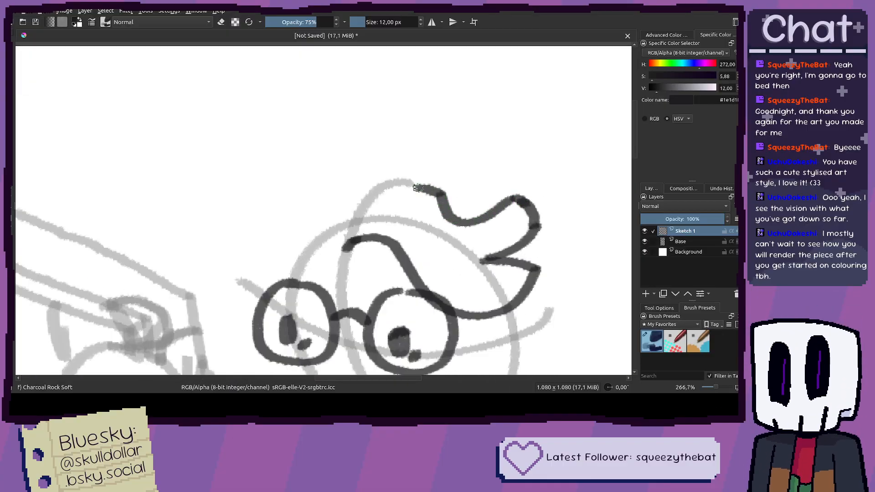
left_click_drag(386, 190, 361, 213)
scroll(349, 273, "down", 2)
Step: Redraw the remaining hair curves at the forehead, closing the lock and adding an inner strand line toward the tips
mouse_move(349, 273)
left_mouse_down()
mouse_move(404, 255)
mouse_move(417, 209)
mouse_move(440, 200)
mouse_move(466, 212)
mouse_move(479, 232)
mouse_move(423, 187)
mouse_move(381, 190)
mouse_move(339, 170)
mouse_move(299, 169)
mouse_move(343, 169)
mouse_move(428, 206)
left_mouse_up()
scroll(412, 255, "down", 2)
scroll(463, 196, "up", 4)
key("ctrl+z")
key("ctrl+z")
mouse_move(291, 167)
left_mouse_down()
mouse_move(350, 175)
mouse_move(428, 206)
left_mouse_up()
scroll(438, 206, "down", 4)
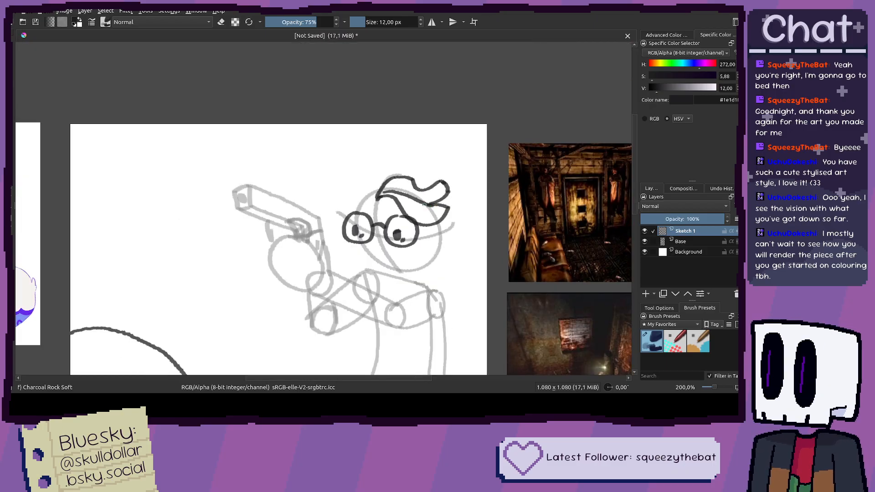
Step: Try alternative curves for the dip in the upper hair edge, between the rounded tip and the forehead
scroll(419, 212, "up", 5)
key("ctrl+z")
mouse_move(489, 212)
left_mouse_down()
mouse_move(423, 201)
mouse_move(378, 168)
mouse_move(322, 154)
left_mouse_up()
scroll(310, 165, "down", 2)
scroll(310, 166, "down", 2)
scroll(327, 135, "up", 4)
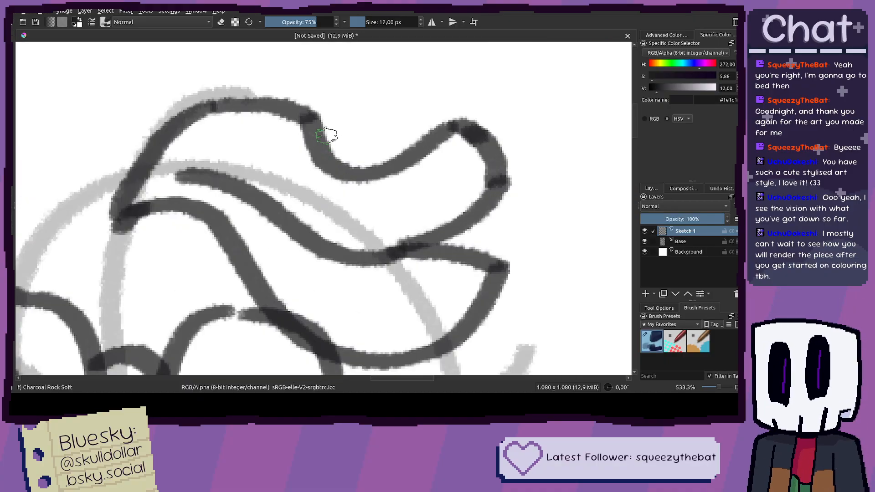
key("ctrl+z")
mouse_move(290, 111)
left_mouse_down()
mouse_move(323, 183)
mouse_move(482, 138)
mouse_move(319, 171)
left_mouse_up()
key("ctrl+z")
key("ctrl+z")
Step: Redraw the dipping upper hair edge from the rounded tip back toward the forehead
mouse_move(461, 127)
left_mouse_down()
mouse_move(357, 172)
mouse_move(285, 149)
mouse_move(263, 117)
mouse_move(274, 111)
left_mouse_up()
key("ctrl+z")
left_click_drag(483, 141, 341, 180)
key("ctrl+z")
mouse_move(460, 129)
left_mouse_down()
mouse_move(386, 189)
mouse_move(291, 148)
mouse_move(268, 109)
left_mouse_up()
Step: Start the cheek fluff with a short curved stroke under the lower hair lock, beside the rear lens
scroll(431, 145, "down", 8)
scroll(437, 139, "down", 1)
left_click_drag(441, 142, 449, 146)
scroll(449, 147, "up", 1)
left_click_drag(434, 175, 496, 171)
scroll(496, 172, "up", 5)
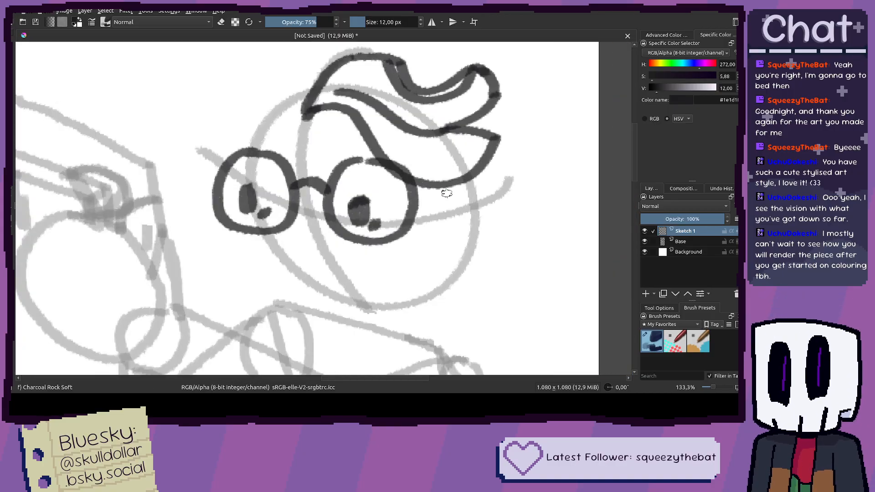
left_click_drag(441, 154, 453, 170)
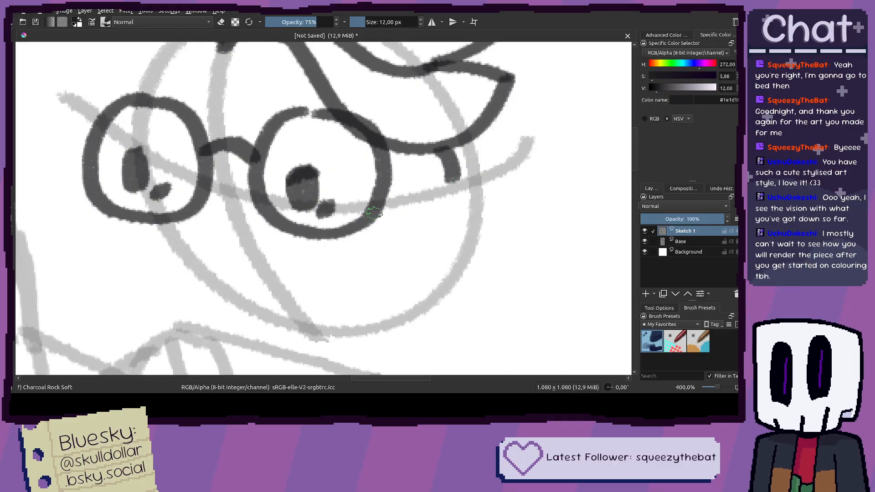
Step: Recheck the fur around the face on the character reference and draw the jagged cheek tuft beside the rear lens
scroll(373, 212, "down", 5)
left_click_drag(218, 218, 341, 209)
scroll(292, 203, "up", 3)
scroll(243, 207, "down", 1)
left_click_drag(242, 207, 327, 224)
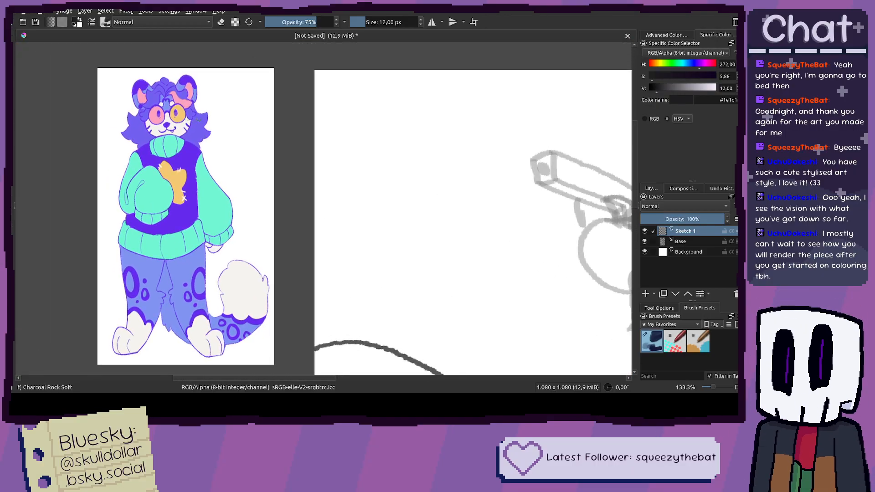
scroll(197, 122, "up", 4)
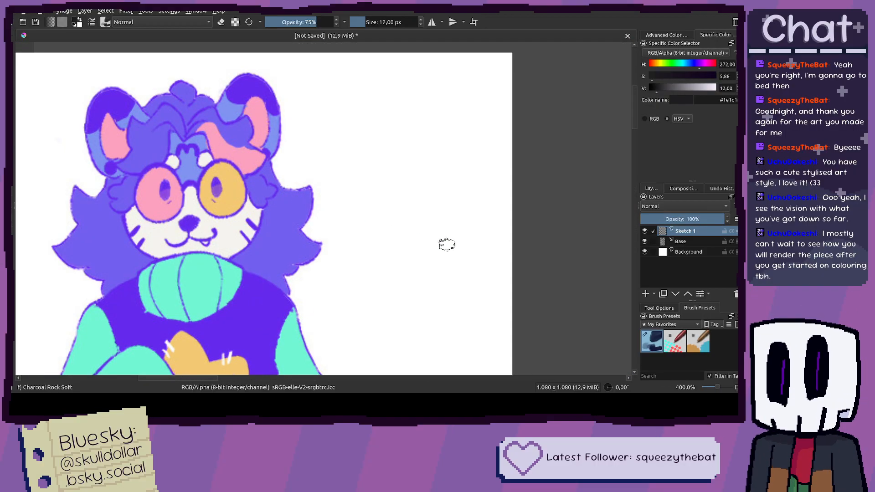
scroll(446, 245, "down", 5)
left_click_drag(464, 246, 234, 158)
scroll(455, 191, "up", 5)
mouse_move(381, 155)
left_mouse_down()
mouse_move(423, 170)
mouse_move(393, 188)
mouse_move(397, 211)
mouse_move(332, 173)
left_mouse_up()
key("ctrl+z")
key("ctrl+z")
key("ctrl+z")
mouse_move(356, 124)
left_mouse_down()
mouse_move(393, 156)
mouse_move(360, 196)
left_mouse_up()
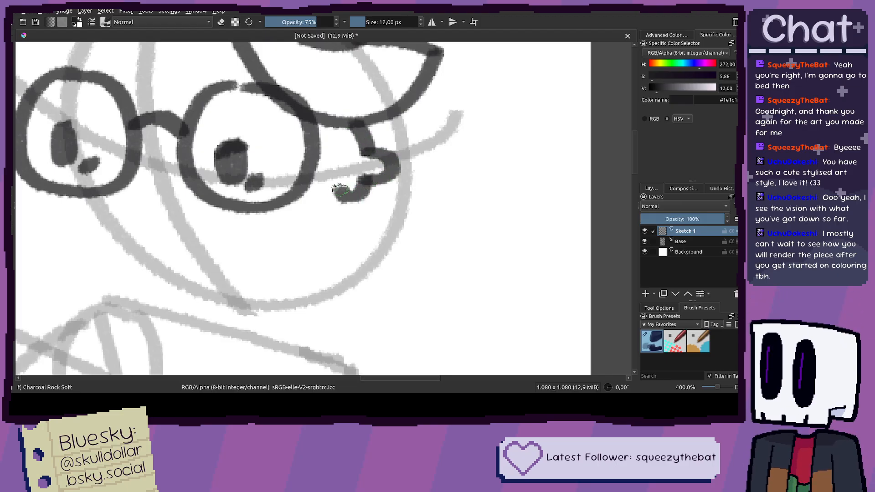
Step: Finish the spiky cheek tuft and sketch the small nose with its mouth mark below the glasses bridge
scroll(391, 202, "down", 3)
mouse_move(317, 155)
left_mouse_down()
mouse_move(410, 196)
mouse_move(460, 195)
mouse_move(437, 206)
mouse_move(432, 220)
mouse_move(450, 241)
left_mouse_up()
scroll(392, 203, "up", 3)
scroll(458, 196, "down", 2)
scroll(444, 222, "up", 3)
key("ctrl+z")
scroll(485, 240, "down", 1)
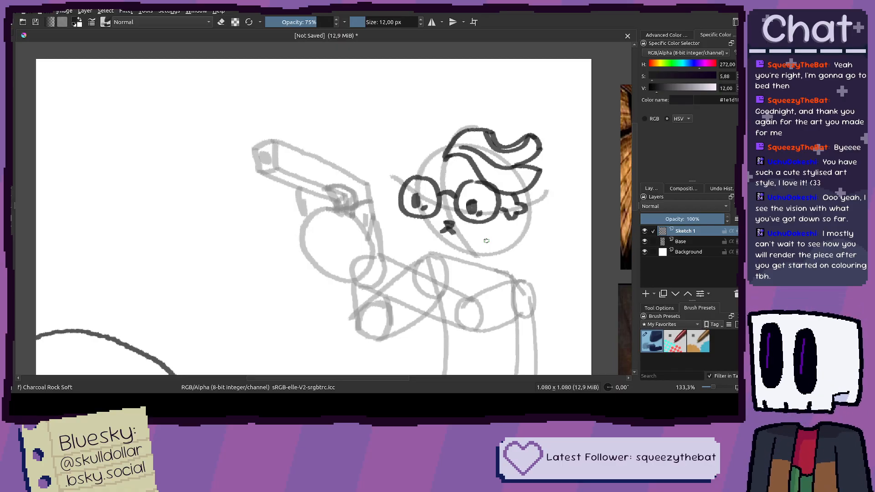
Step: Compare the sketched head with the hair and ears on the character reference
scroll(502, 209, "down", 3)
left_click_drag(472, 199, 509, 207)
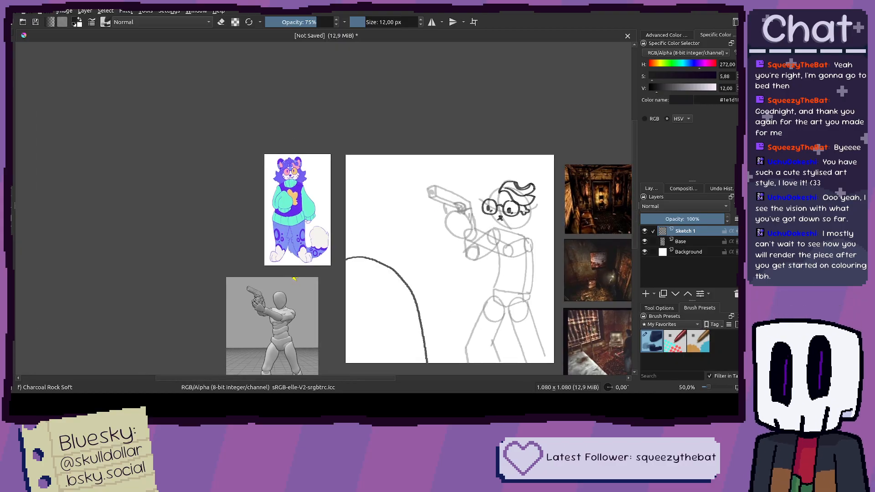
scroll(297, 164, "up", 2)
left_click_drag(316, 176, 310, 175)
left_click_drag(369, 173, 315, 172)
left_click_drag(409, 209, 416, 209)
left_click_drag(399, 207, 166, 189)
scroll(483, 200, "down", 1)
left_click_drag(478, 197, 487, 197)
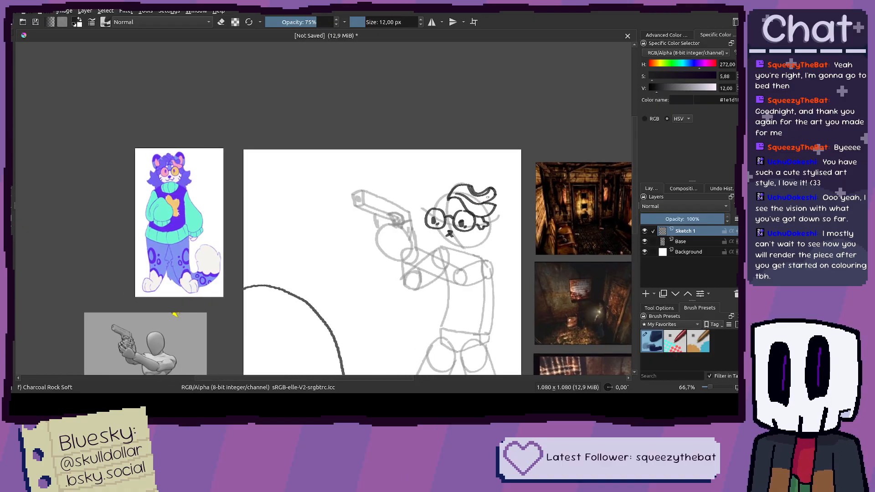
scroll(485, 197, "up", 3)
scroll(485, 196, "down", 2)
scroll(483, 197, "down", 1)
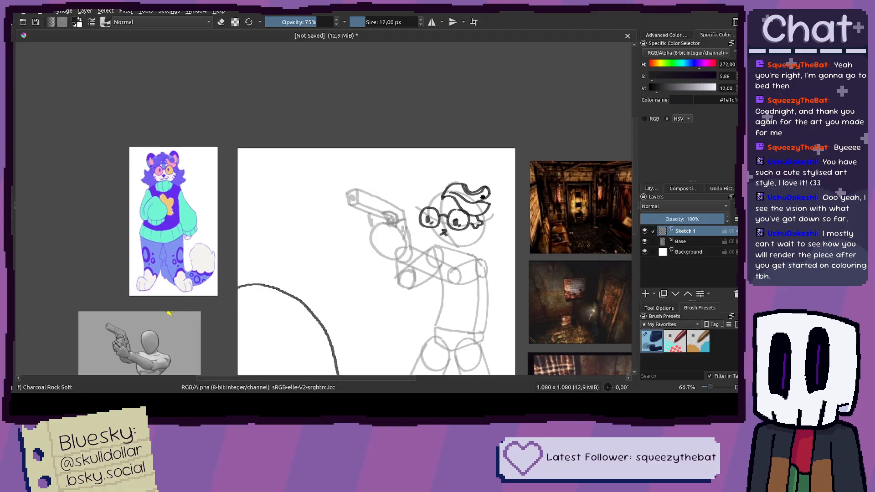
Step: Try a curved first ear stroke rising from the dip in the hair, checking it against the character reference
scroll(483, 197, "up", 1)
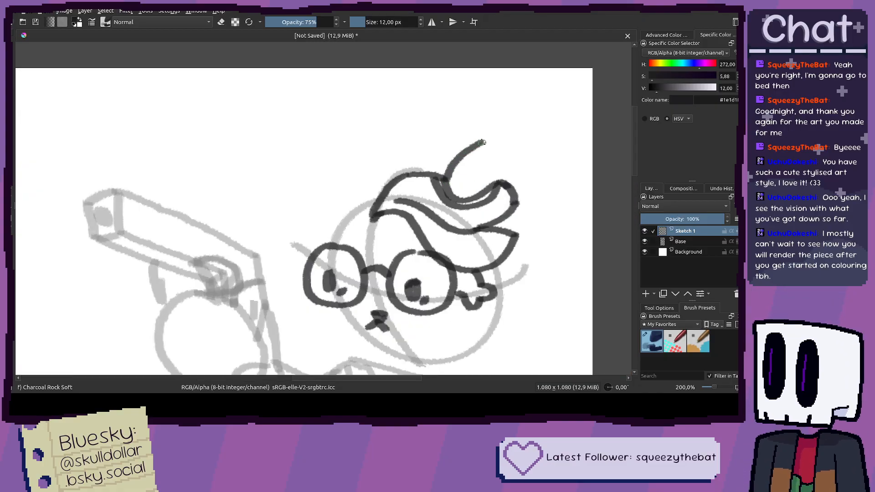
scroll(481, 142, "down", 3)
left_click_drag(481, 143, 501, 162)
scroll(536, 234, "up", 2)
scroll(536, 234, "down", 1)
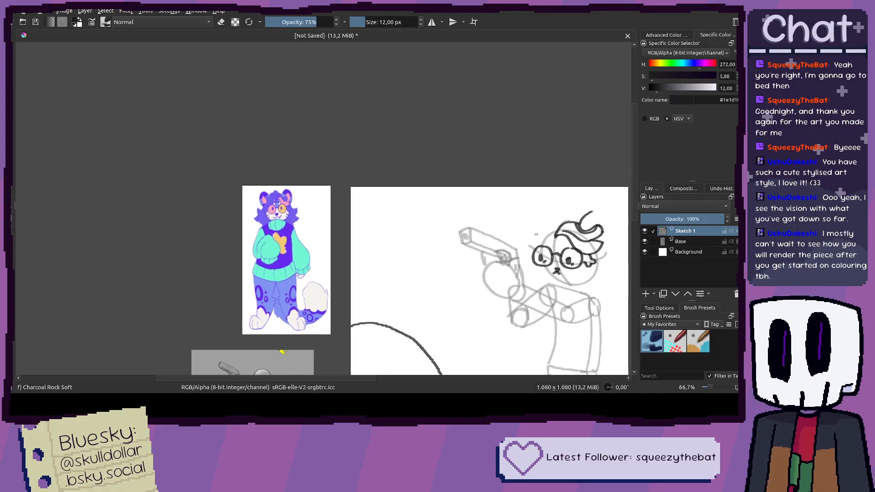
scroll(310, 209, "up", 3)
left_click_drag(312, 201, 132, 204)
left_click_drag(619, 261, 351, 211)
left_click_drag(589, 220, 322, 207)
key("ctrl+z")
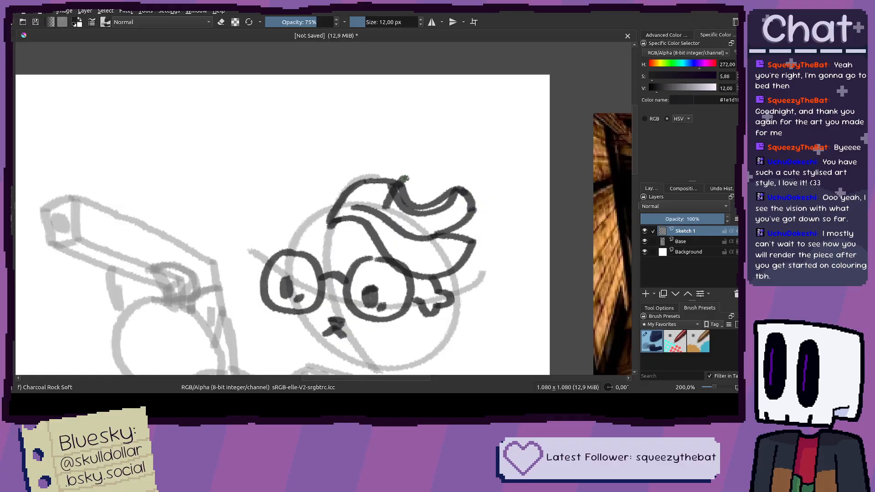
Step: Draw the large rounded ear outline rising from the hair dip and curving down behind the hair tips
scroll(471, 140, "down", 3)
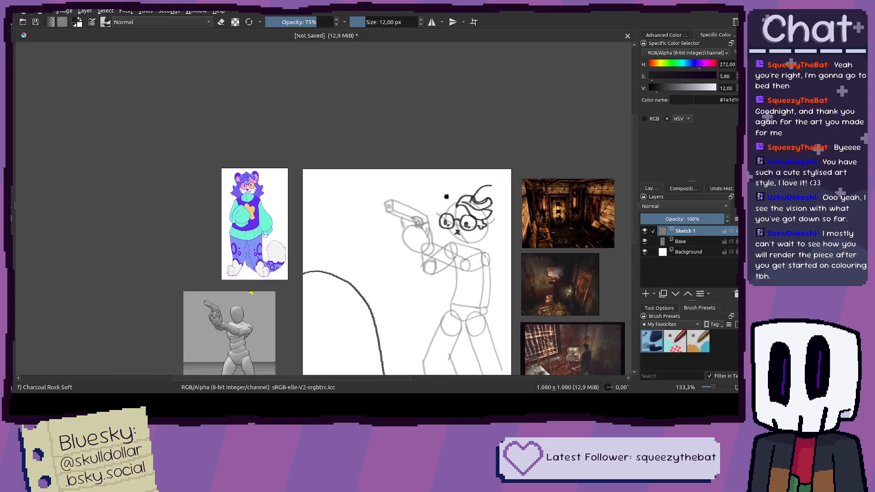
scroll(309, 195, "up", 2)
left_click_drag(380, 199, 160, 166)
scroll(530, 163, "up", 1)
mouse_move(500, 155)
left_mouse_down()
mouse_move(521, 209)
mouse_move(510, 252)
left_mouse_up()
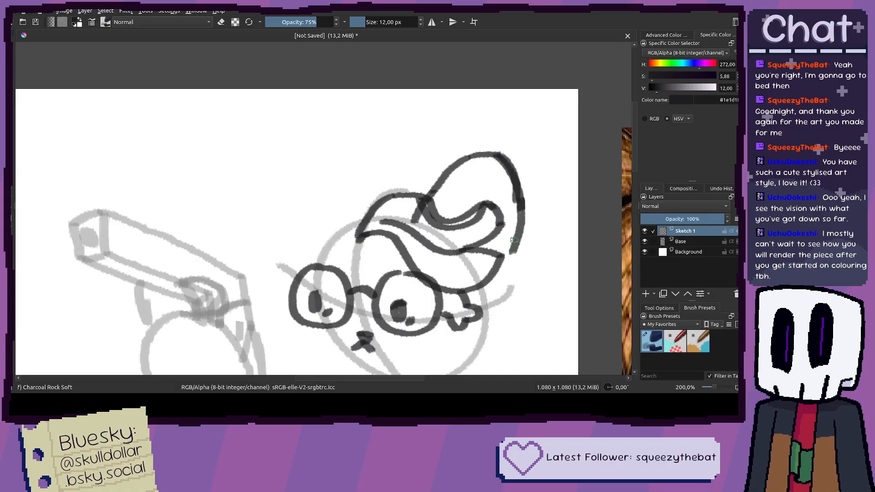
Step: Recheck the ears on the reference, close the ear's back edge at the lower lock, and try inner-ear lines
key("minus")
key("minus")
key("minus")
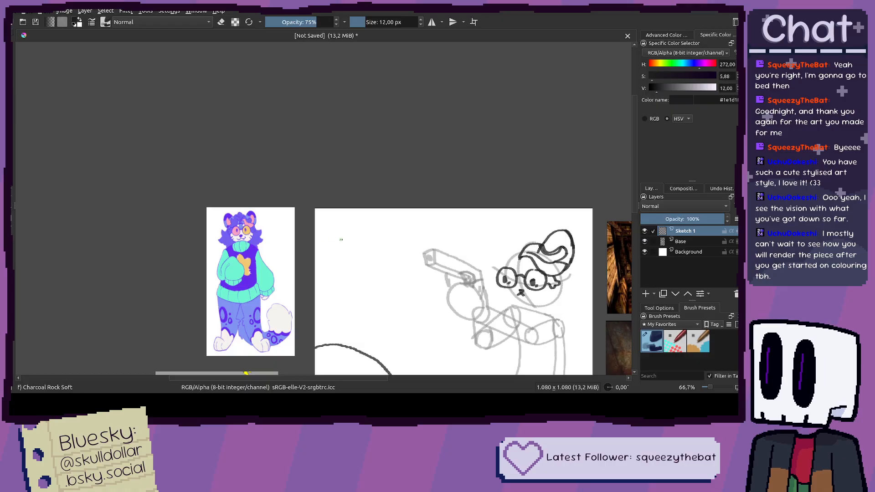
scroll(231, 226, "up", 3)
left_click_drag(366, 235, 92, 200)
left_click_drag(592, 278, 307, 228)
scroll(435, 155, "up", 1)
left_click_drag(429, 145, 376, 183)
left_click_drag(424, 147, 442, 178)
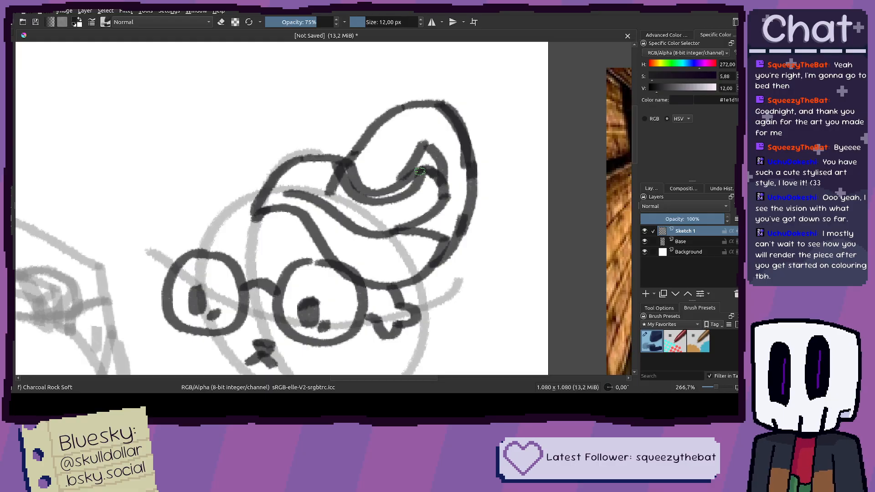
Step: Redraw the inner-ear outline with a pointed peak above the rounded hair tip, discarding unwanted strokes
key("ctrl+z")
key("ctrl+z")
left_click_drag(422, 144, 357, 184)
left_click_drag(426, 145, 452, 177)
key("ctrl+z")
mouse_move(423, 147)
left_mouse_down()
mouse_move(448, 178)
mouse_move(423, 147)
mouse_move(447, 186)
mouse_move(439, 203)
mouse_move(451, 188)
mouse_move(409, 243)
left_mouse_up()
key("ctrl+z")
key("ctrl+z")
scroll(455, 204, "down", 2)
scroll(449, 209, "up", 3)
key("ctrl+z")
scroll(410, 242, "down", 4)
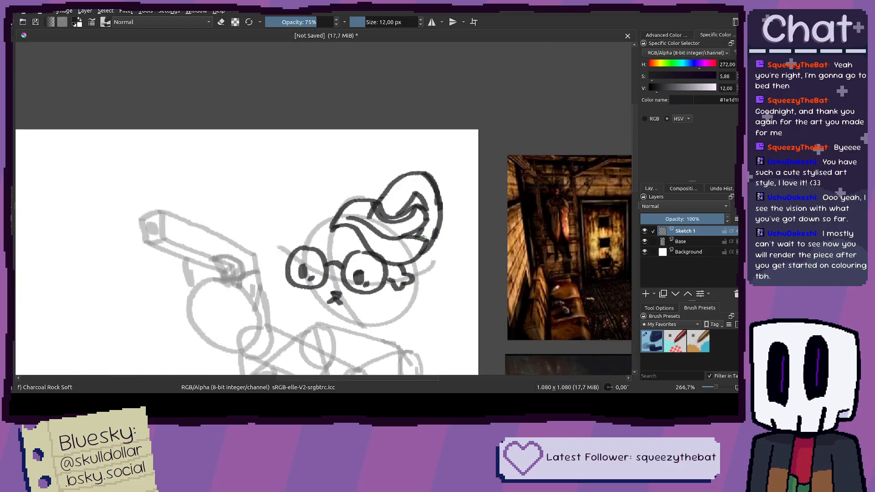
Step: Refine the back edge of the inner ear with strokes running down toward the lower hair lock
scroll(440, 145, "up", 5)
left_click_drag(428, 95, 428, 122)
mouse_move(401, 77)
left_mouse_down()
mouse_move(432, 104)
mouse_move(428, 86)
mouse_move(439, 104)
mouse_move(455, 165)
mouse_move(430, 230)
mouse_move(412, 248)
mouse_move(387, 249)
left_mouse_up()
key("ctrl+z")
Step: Recheck the top hair on the character reference and draw a curved strand rising from the ear base over the crown
scroll(426, 203, "down", 5)
left_click_drag(427, 203, 608, 169)
scroll(490, 162, "down", 2)
scroll(275, 183, "up", 2)
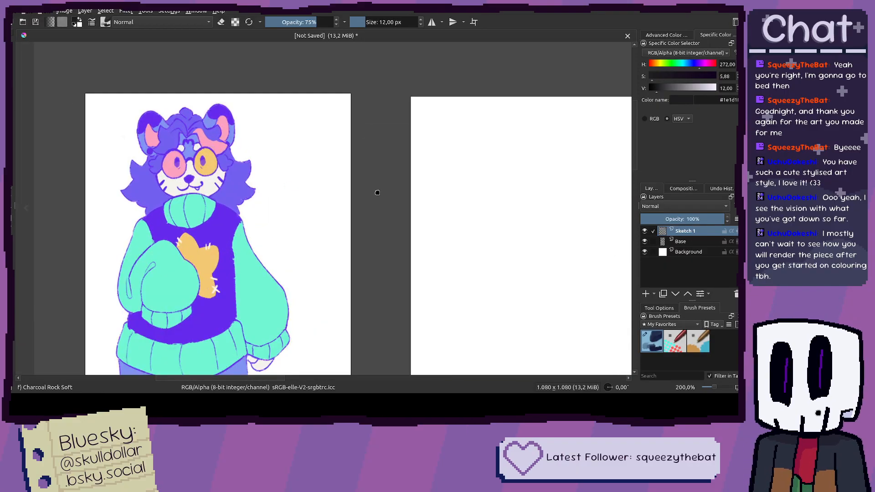
left_click_drag(386, 190, 362, 189)
mouse_move(586, 212)
left_mouse_down()
mouse_move(291, 195)
mouse_move(268, 204)
left_mouse_up()
scroll(398, 197, "up", 2)
mouse_move(461, 180)
left_mouse_down()
mouse_move(438, 141)
mouse_move(401, 132)
left_mouse_up()
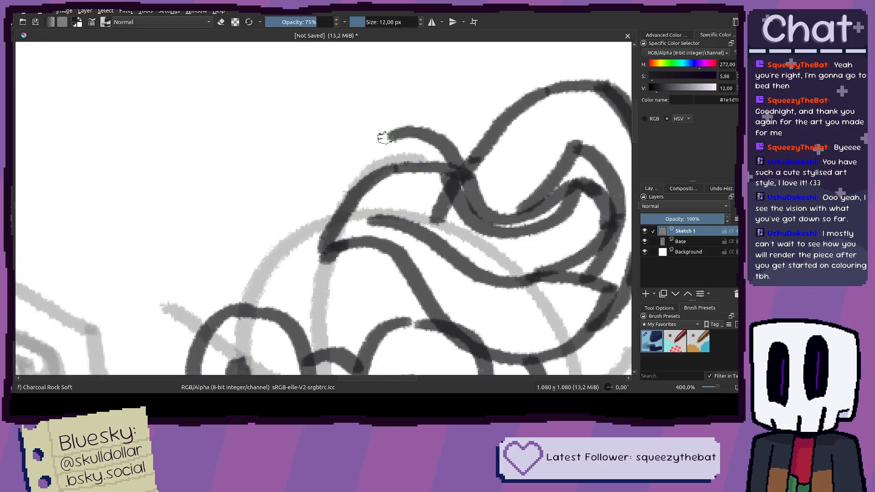
Step: Draw a small rounded curl at the end of the crown strand, following the character reference
scroll(386, 138, "down", 6)
mouse_move(165, 165)
left_mouse_down()
mouse_move(260, 164)
mouse_move(118, 169)
left_mouse_up()
scroll(259, 165, "up", 2)
scroll(480, 225, "up", 4)
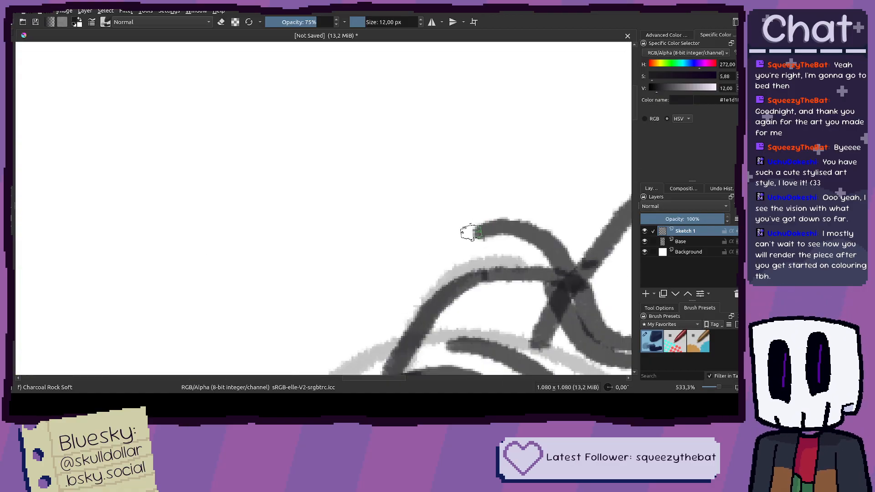
mouse_move(488, 145)
left_mouse_down()
mouse_move(436, 178)
mouse_move(478, 218)
mouse_move(514, 212)
left_mouse_up()
key("ctrl+z")
mouse_move(501, 168)
left_mouse_down()
mouse_move(438, 190)
mouse_move(524, 246)
mouse_move(474, 180)
left_mouse_up()
Step: Recheck the fringe on the character reference and try an extra strand along the front hair lock down to the rear lens
scroll(454, 231, "down", 3)
scroll(455, 231, "down", 2)
scroll(447, 242, "left", 5)
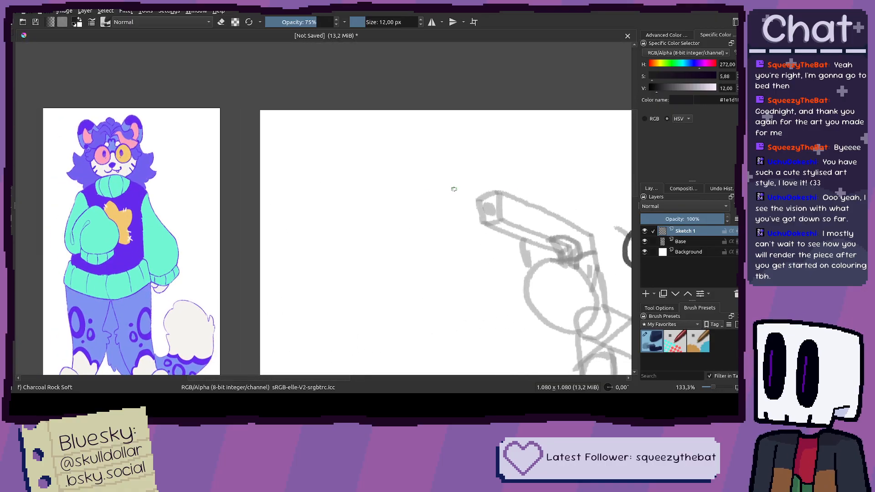
mouse_move(486, 193)
left_mouse_down()
mouse_move(399, 193)
mouse_move(514, 190)
mouse_move(353, 198)
left_mouse_up()
scroll(492, 217, "up", 2)
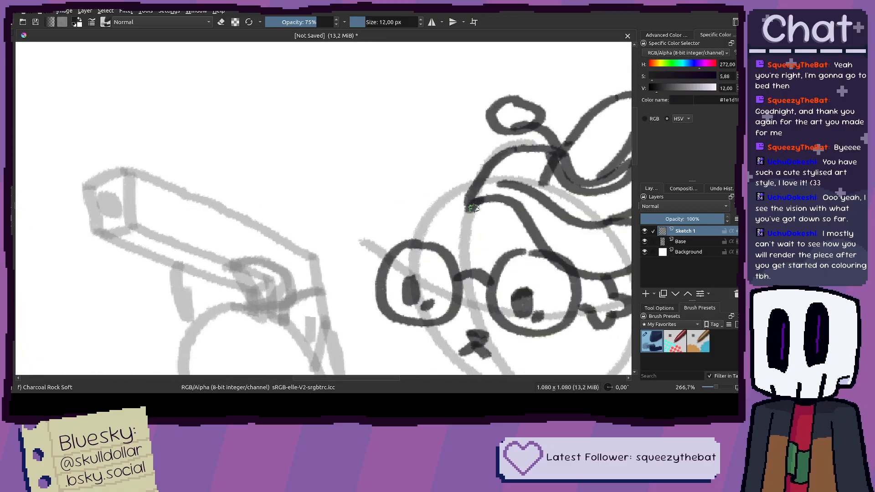
left_click_drag(523, 233, 576, 271)
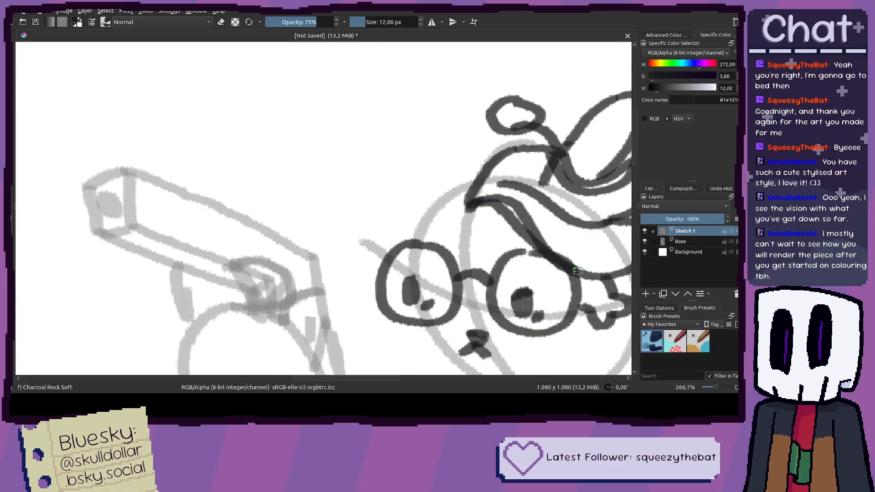
scroll(450, 227, "down", 2)
left_click_drag(450, 227, 522, 210)
scroll(524, 210, "up", 2)
key("ctrl+z")
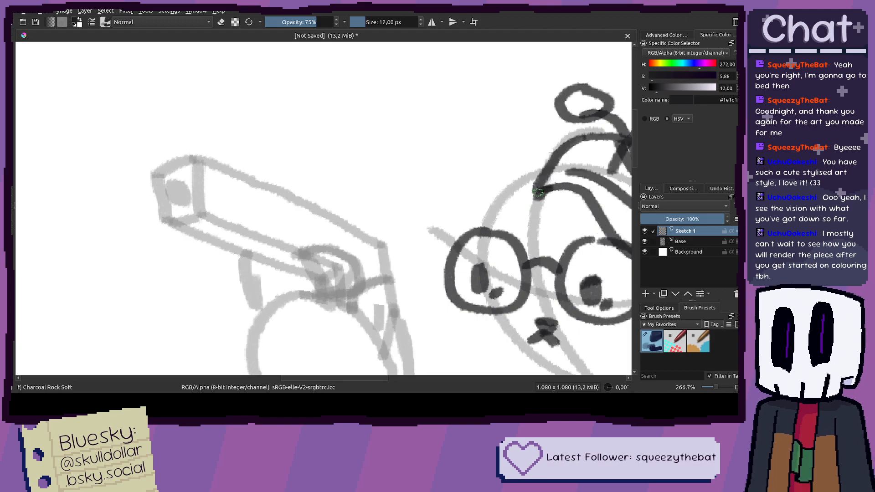
Step: Draw a short strand from the hair parting toward the gun side and curve it down to the front lens
left_click_drag(579, 204, 610, 237)
key("ctrl+z")
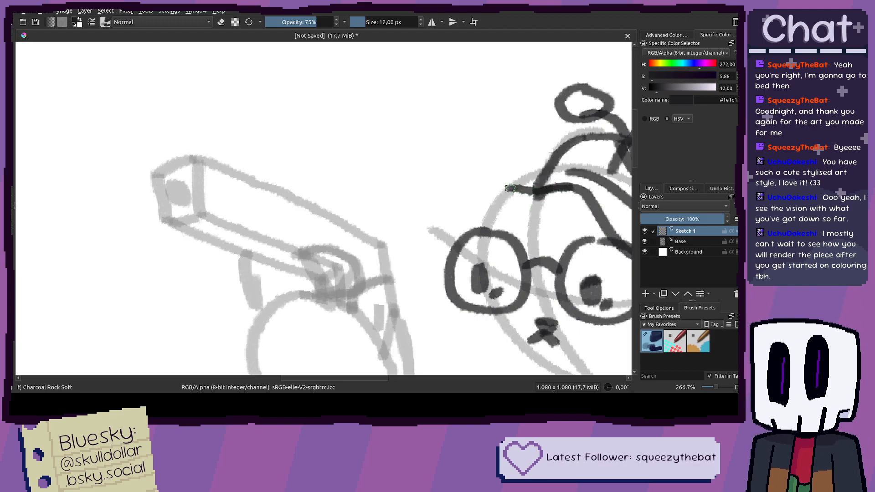
left_click_drag(483, 220, 510, 191)
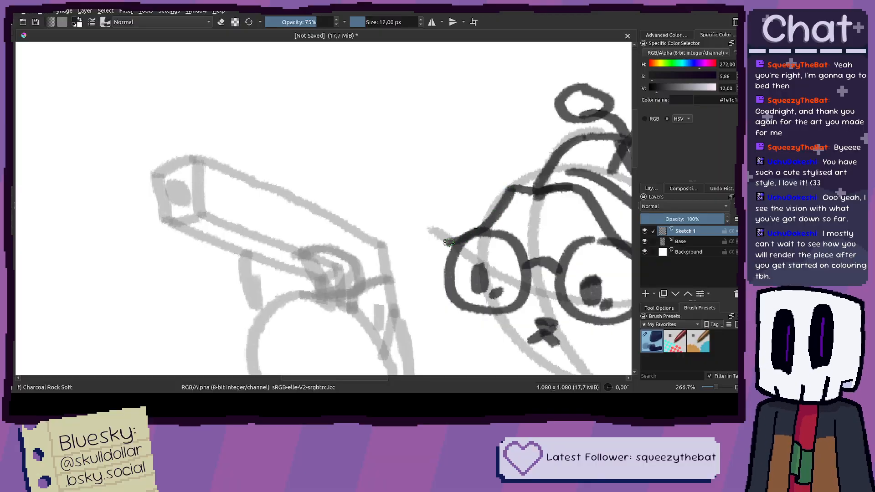
mouse_move(431, 241)
left_mouse_down()
mouse_move(510, 199)
mouse_move(478, 233)
left_mouse_up()
key("ctrl+z")
left_click_drag(514, 185, 466, 238)
key("ctrl+z")
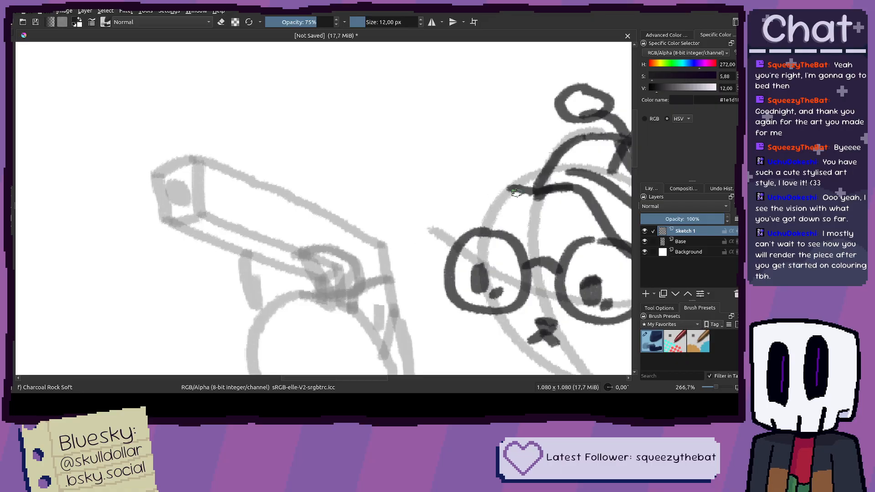
left_click_drag(511, 191, 480, 232)
Step: Sketch the gun-side hair lock above the front lens with a pointed lower tip, a notch and a curved second tip
mouse_move(403, 190)
left_mouse_down()
mouse_move(336, 178)
mouse_move(267, 200)
mouse_move(287, 194)
mouse_move(283, 231)
left_mouse_up()
scroll(283, 193, "up", 1)
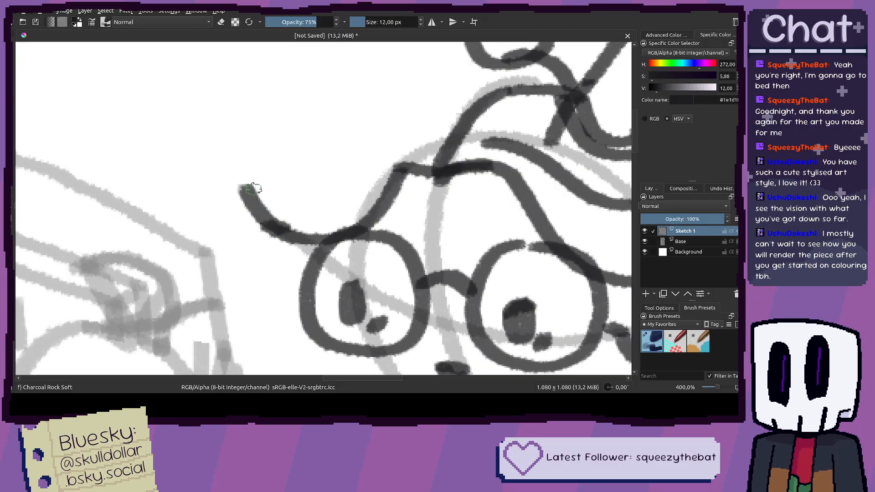
mouse_move(258, 179)
left_mouse_down()
mouse_move(310, 170)
mouse_move(276, 150)
mouse_move(262, 112)
mouse_move(281, 148)
mouse_move(314, 165)
left_mouse_up()
key("ctrl+z")
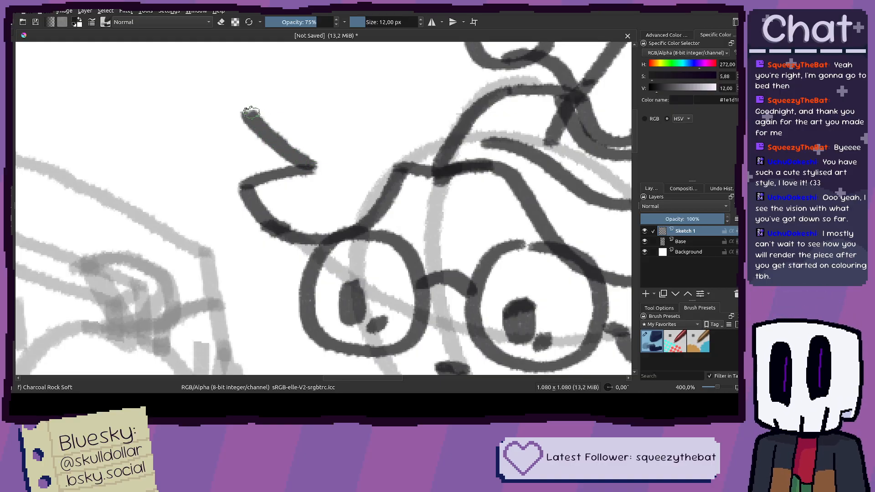
key("ctrl+z")
mouse_move(292, 87)
left_mouse_down()
mouse_move(255, 107)
mouse_move(292, 155)
mouse_move(311, 136)
left_mouse_up()
scroll(313, 155, "down", 3)
scroll(312, 176, "up", 2)
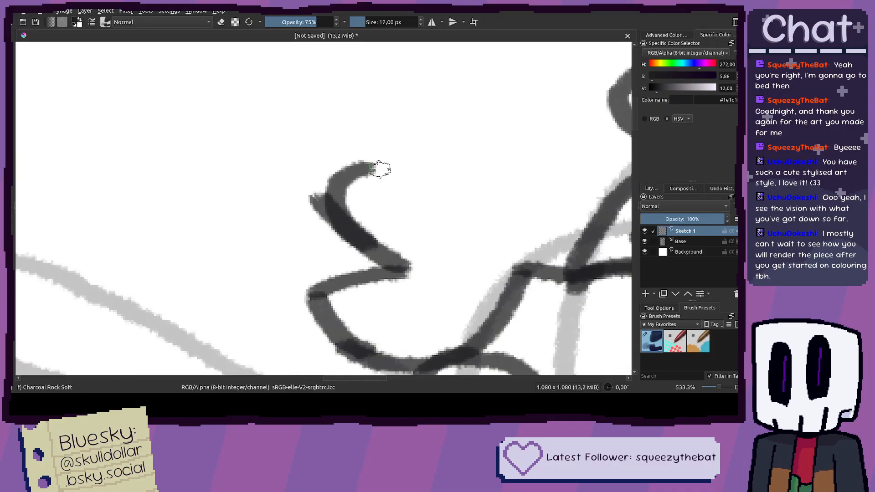
Step: Draw the wavy top edge of the gun-side lock from its upper tip back toward the parting
mouse_move(370, 168)
left_mouse_down()
mouse_move(407, 174)
mouse_move(474, 223)
left_mouse_up()
key("ctrl+z")
mouse_move(396, 173)
left_mouse_down()
mouse_move(420, 201)
mouse_move(488, 230)
mouse_move(547, 197)
mouse_move(482, 204)
left_mouse_up()
key("ctrl+z")
mouse_move(352, 182)
left_mouse_down()
mouse_move(365, 215)
mouse_move(508, 165)
mouse_move(435, 176)
left_mouse_up()
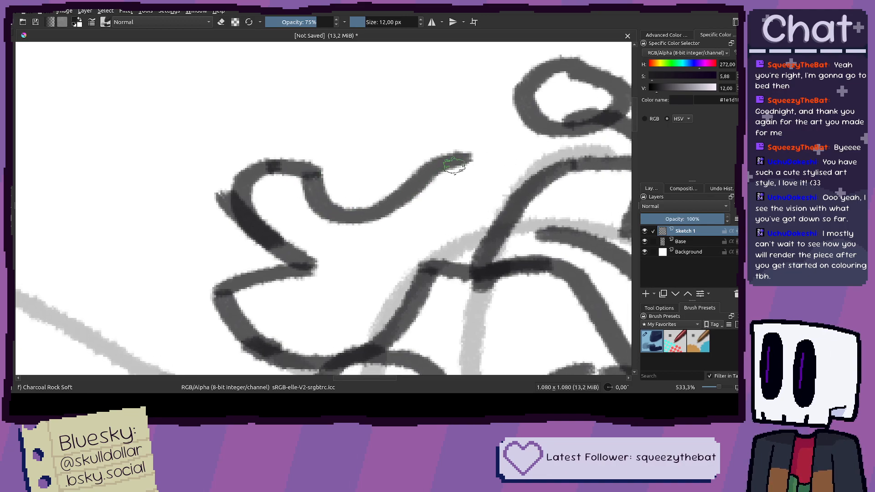
Step: Close the gun-side lock with a curve from the hair parting up to its wavy top edge
left_click_drag(479, 269, 475, 185)
key("ctrl+z")
mouse_move(478, 274)
left_mouse_down()
mouse_move(463, 214)
mouse_move(445, 196)
mouse_move(426, 186)
mouse_move(400, 197)
mouse_move(432, 174)
mouse_move(411, 173)
mouse_move(483, 169)
mouse_move(470, 144)
mouse_move(448, 147)
mouse_move(485, 144)
mouse_move(422, 164)
mouse_move(418, 189)
left_mouse_up()
scroll(458, 158, "down", 3)
scroll(405, 195, "down", 2)
scroll(396, 199, "up", 4)
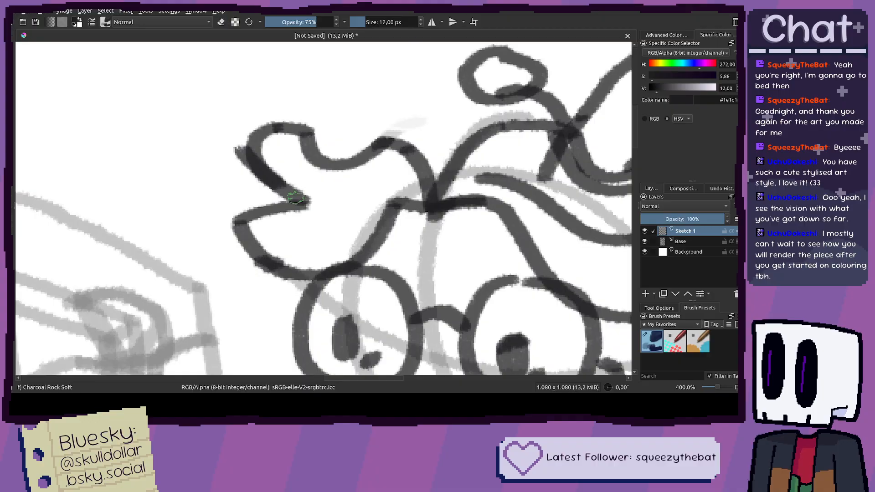
Step: Add an inner strand line running from the notch of the gun-side lock toward the parting
mouse_move(294, 206)
left_mouse_down()
mouse_move(330, 206)
mouse_move(374, 188)
left_mouse_up()
key("ctrl+z")
left_click_drag(302, 202, 366, 192)
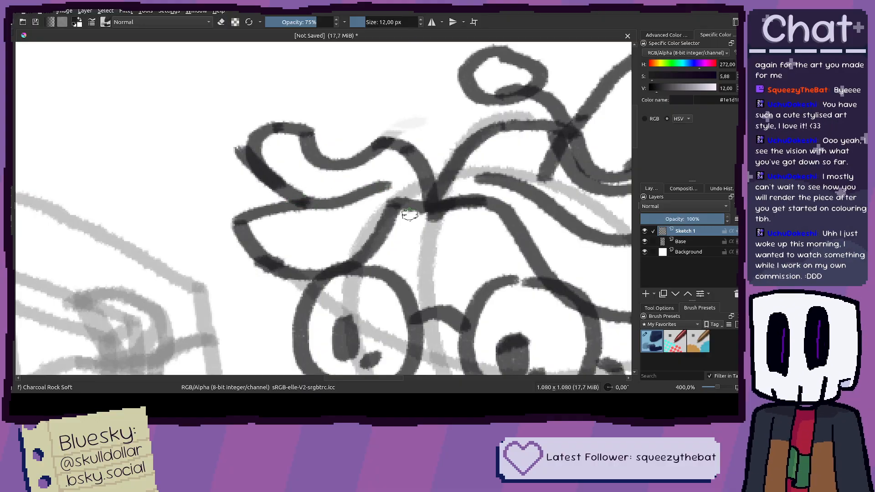
scroll(425, 219, "down", 6)
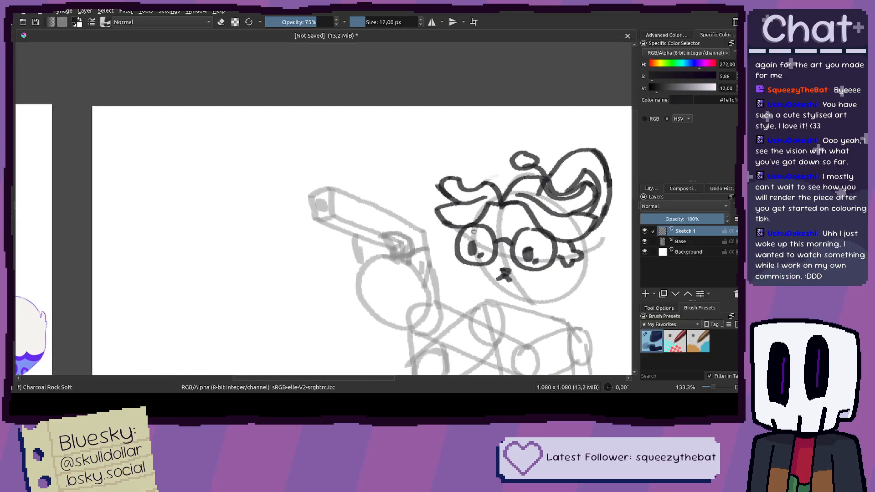
left_click_drag(496, 252, 451, 267)
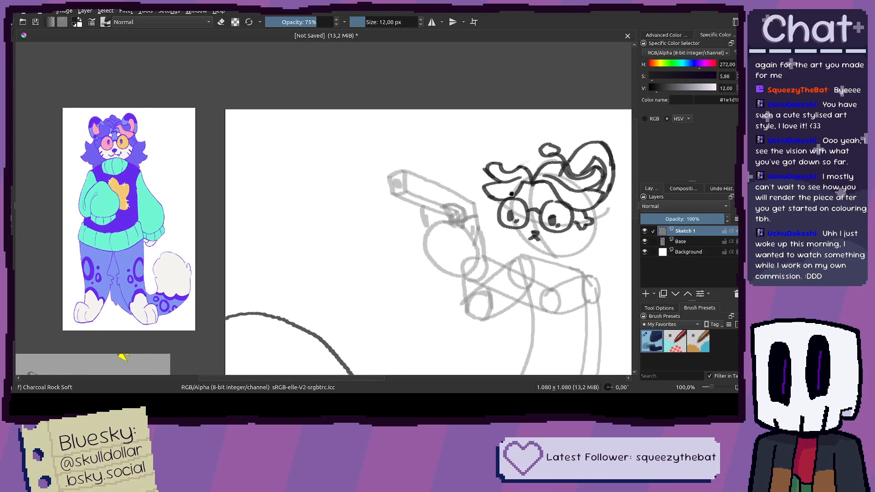
left_click_drag(515, 193, 490, 218)
scroll(526, 190, "up", 3)
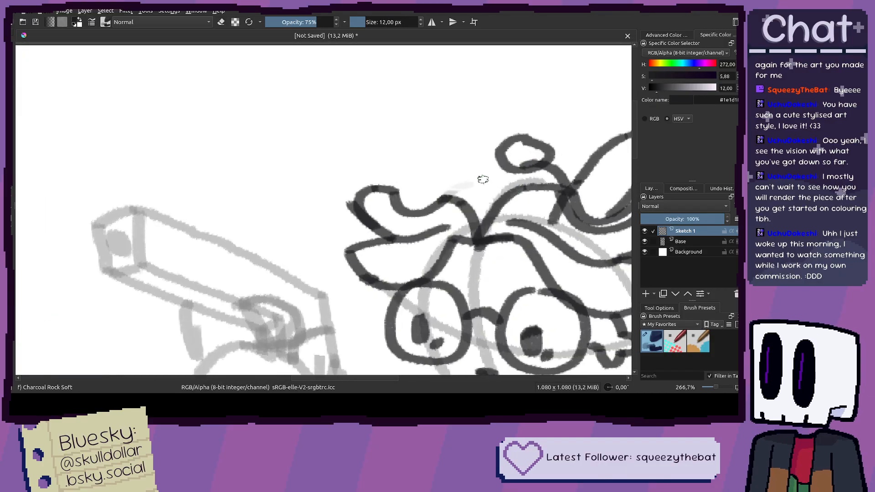
scroll(542, 182, "down", 2)
scroll(561, 204, "down", 1)
left_click_drag(505, 229, 396, 214)
scroll(495, 223, "up", 2)
Step: Select the gun-side hair lock with a rectangular selection, shift it slightly down toward the gun, then deselect and return to the brush
key("ctrl+r")
left_click_drag(416, 141, 537, 233)
key("ctrl+t")
left_click_drag(538, 155, 507, 166)
key("Return")
key("ctrl+shift+a")
key("b")
Step: Draw the curve of the top hair running from the small bun down toward the gun-side lock
scroll(510, 166, "up", 2)
mouse_move(548, 122)
left_mouse_down()
mouse_move(519, 131)
mouse_move(485, 164)
mouse_move(497, 144)
mouse_move(473, 181)
left_mouse_up()
key("ctrl+z")
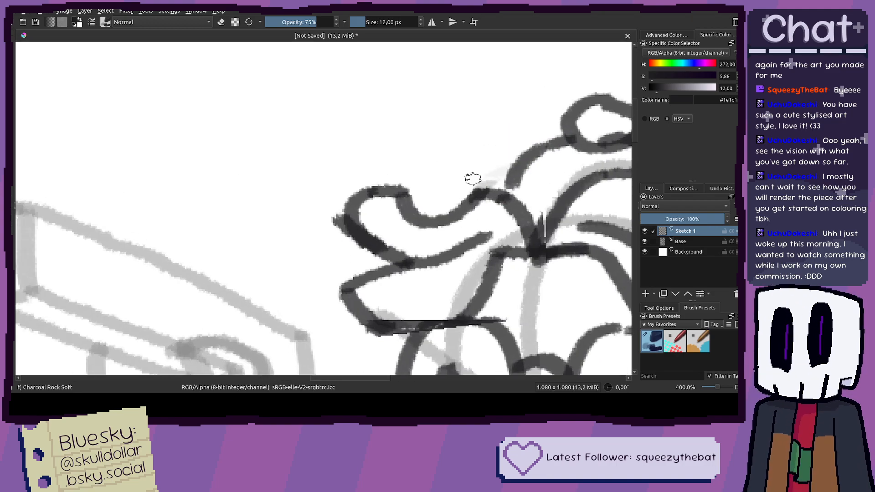
key("1")
scroll(495, 185, "up", 2)
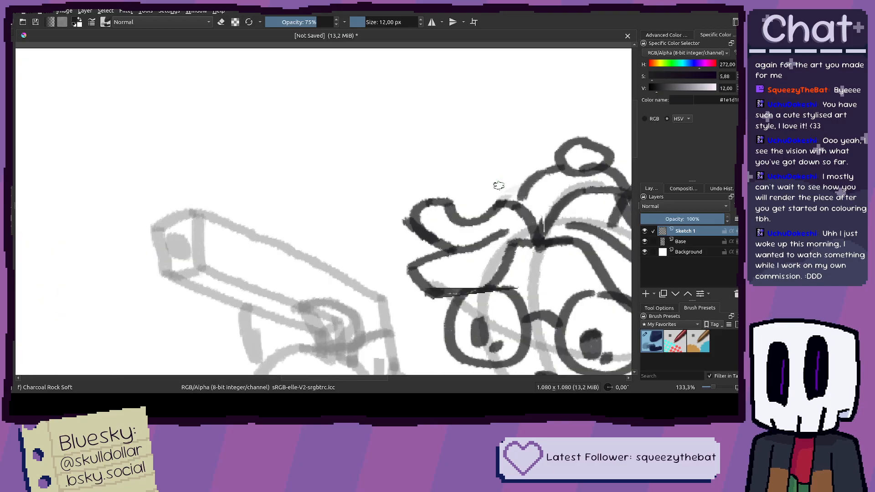
Step: Outline the gun-side ear with a slanted inner edge and a rounded top curving down to the hair lock's tip
left_click_drag(523, 199, 502, 153)
key("ctrl+z")
mouse_move(494, 121)
left_mouse_down()
mouse_move(518, 207)
mouse_move(499, 138)
mouse_move(511, 165)
left_mouse_up()
key("ctrl+z")
key("1")
scroll(420, 173, "up", 4)
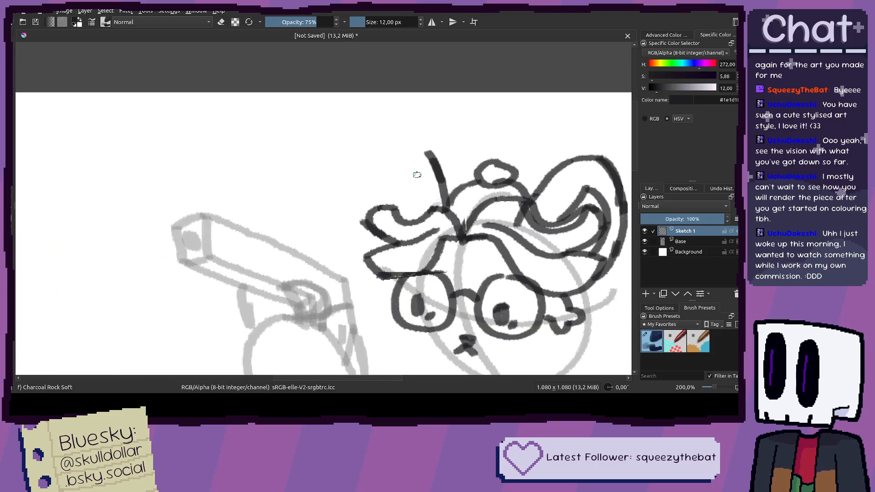
mouse_move(419, 141)
left_mouse_down()
mouse_move(367, 170)
mouse_move(338, 223)
mouse_move(333, 277)
left_mouse_up()
Step: Sketch the inner fold of the gun-side ear as two lines meeting in a point above the hair lock
left_click_drag(397, 180, 426, 265)
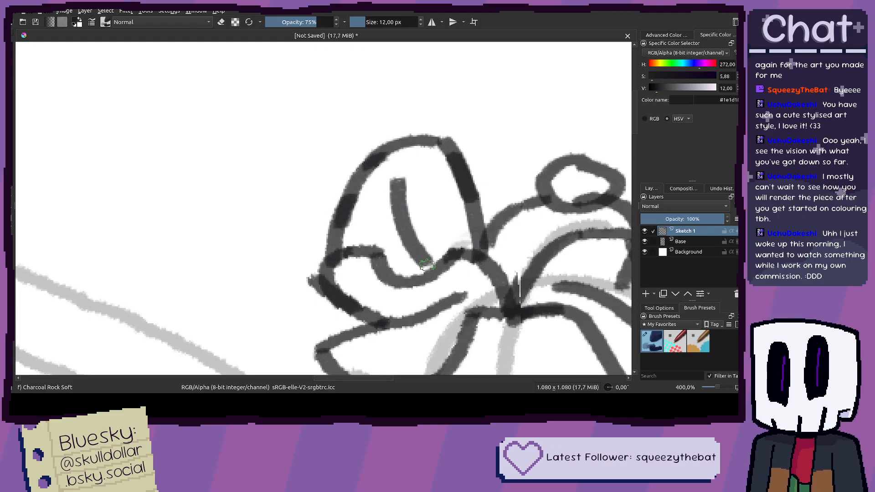
left_click_drag(392, 199, 362, 246)
scroll(361, 261, "down", 4)
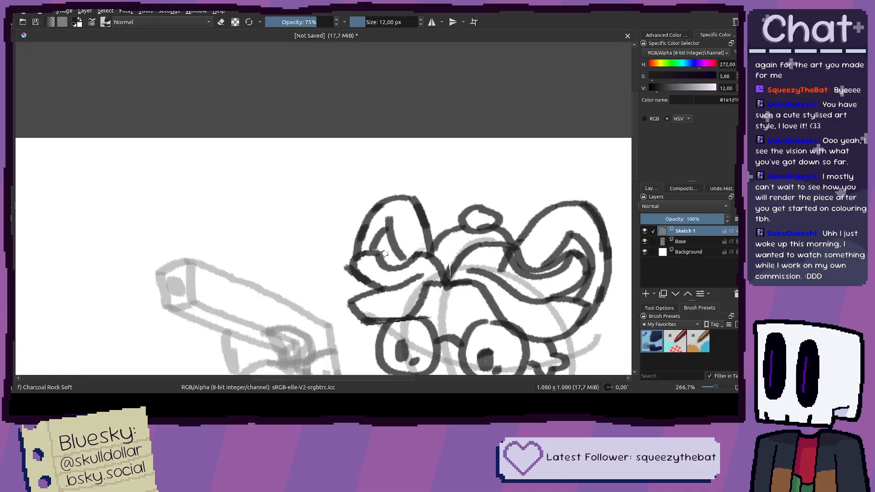
scroll(359, 250, "up", 4)
key("ctrl+z")
left_click_drag(416, 143, 362, 225)
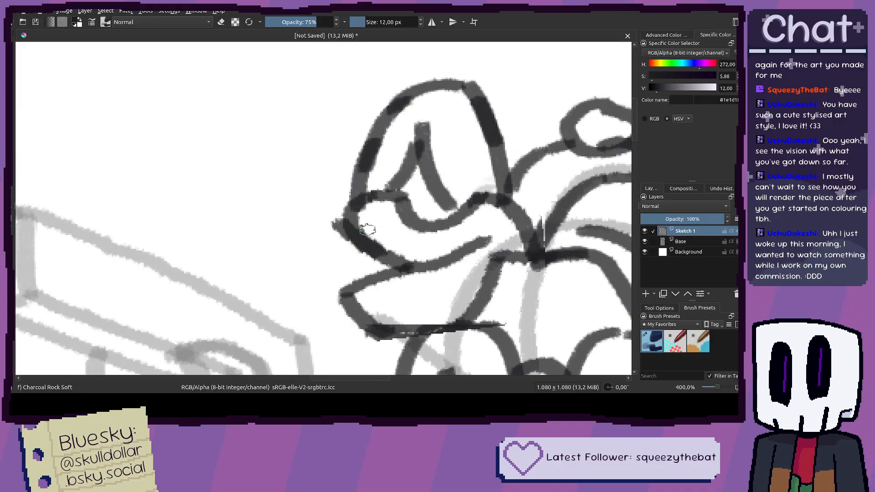
scroll(361, 223, "down", 4)
scroll(332, 162, "up", 5)
key("ctrl+z")
mouse_move(414, 165)
left_mouse_down()
mouse_move(363, 267)
mouse_move(369, 226)
mouse_move(435, 209)
mouse_move(414, 194)
left_mouse_up()
scroll(401, 214, "down", 4)
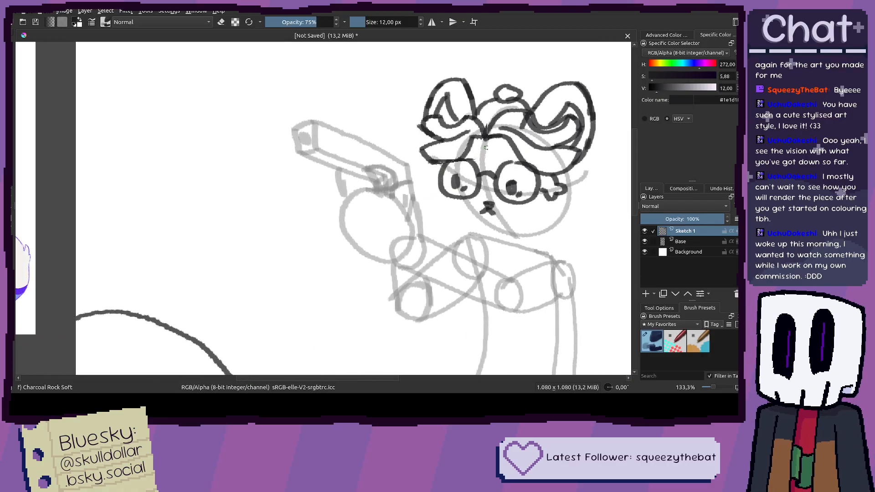
Step: Draw a small scalloped fur tuft beside the outer edge of the gun-side lens, below the hair lock
scroll(441, 174, "up", 4)
mouse_move(466, 152)
left_mouse_down()
mouse_move(522, 138)
mouse_move(578, 163)
mouse_move(636, 156)
left_mouse_up()
scroll(532, 167, "down", 4)
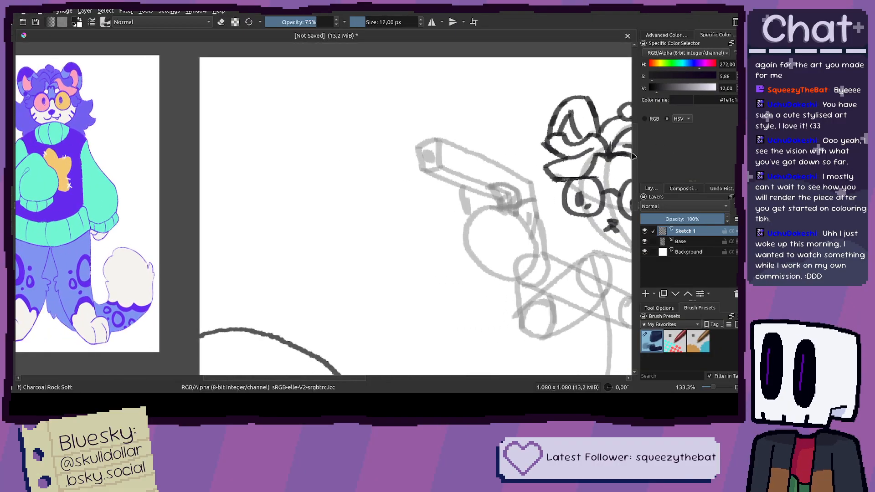
mouse_move(566, 177)
left_mouse_down()
mouse_move(456, 183)
mouse_move(404, 255)
left_mouse_up()
scroll(456, 184, "up", 5)
key("ctrl+z")
mouse_move(448, 193)
left_mouse_down()
mouse_move(385, 255)
mouse_move(410, 333)
mouse_move(435, 347)
left_mouse_up()
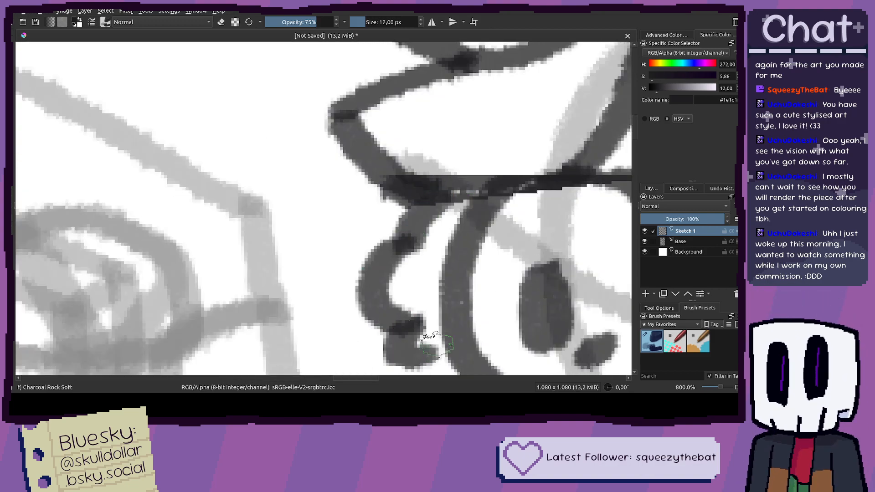
scroll(435, 347, "down", 6)
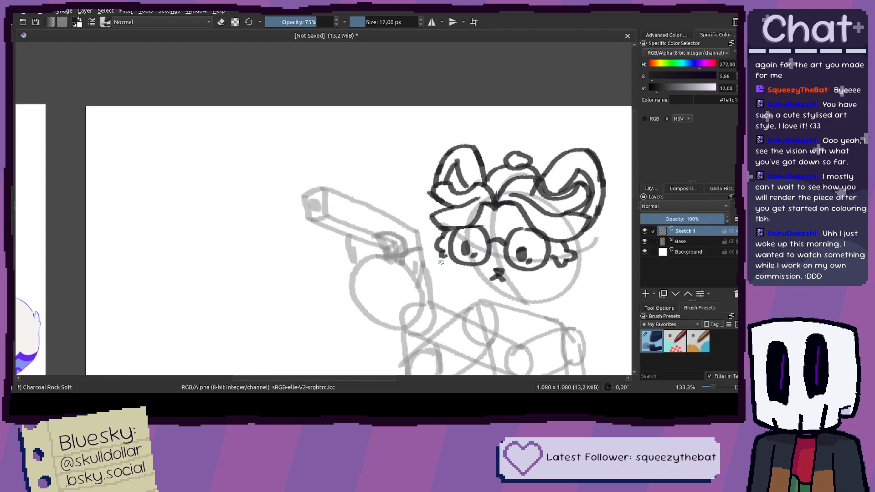
Step: Try several shapes for the hair hanging below the far ear, comparing them with the character reference
mouse_move(412, 244)
left_mouse_down()
mouse_move(604, 243)
mouse_move(541, 217)
mouse_move(428, 218)
mouse_move(327, 180)
left_mouse_up()
scroll(494, 186, "down", 2)
left_click_drag(255, 140, 319, 149)
scroll(320, 148, "up", 1)
scroll(320, 149, "up", 1)
left_click_drag(463, 183, 134, 160)
scroll(454, 151, "up", 1)
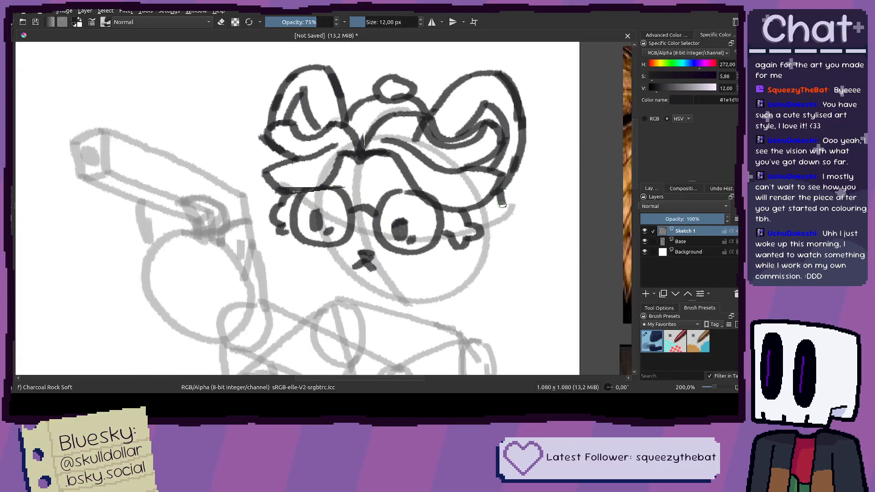
key("ctrl+z")
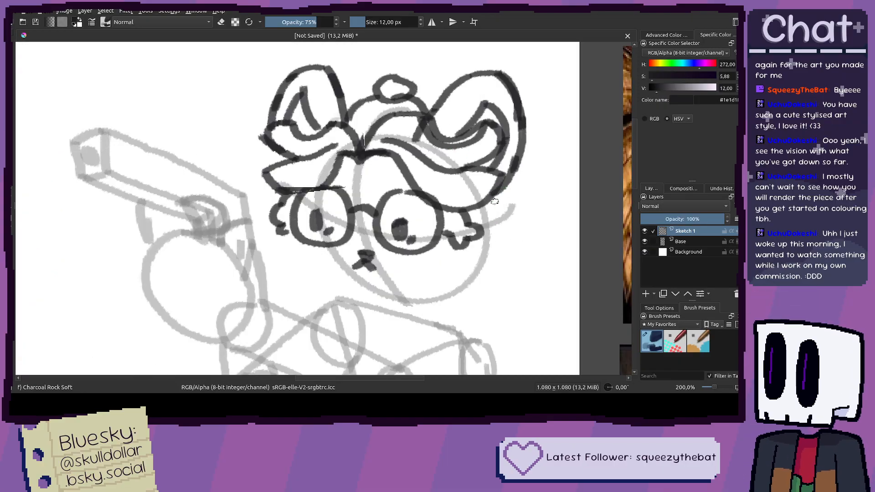
scroll(492, 268, "down", 3)
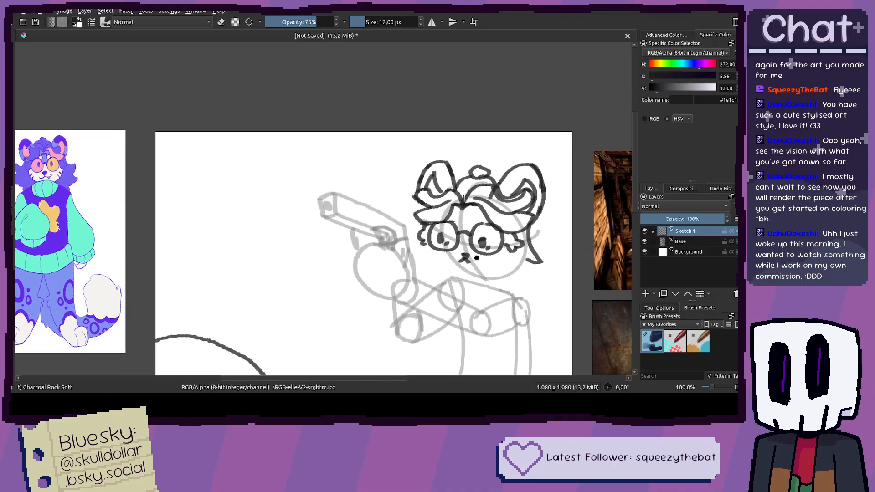
scroll(528, 240, "up", 4)
mouse_move(511, 252)
left_mouse_down()
mouse_move(476, 200)
mouse_move(505, 255)
mouse_move(546, 243)
mouse_move(512, 287)
mouse_move(467, 292)
left_mouse_up()
key("ctrl+z")
scroll(426, 279, "down", 3)
left_click_drag(401, 290, 514, 272)
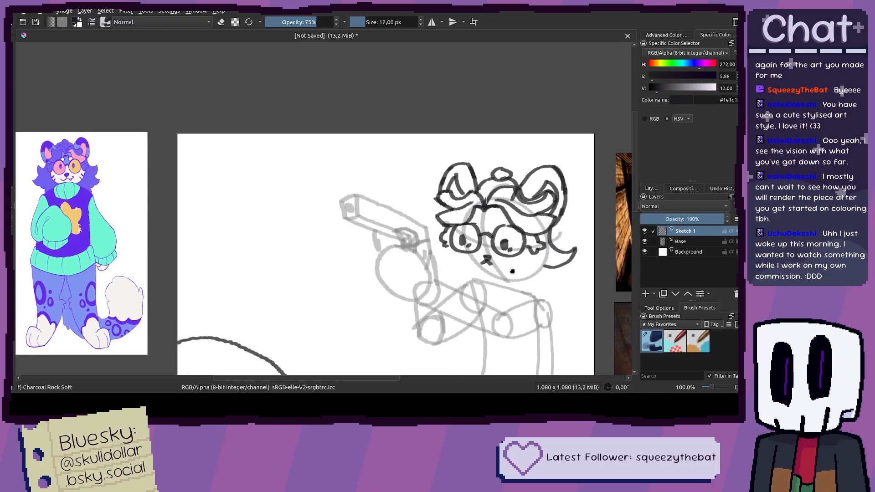
scroll(561, 231, "up", 4)
key("ctrl+z")
key("ctrl+z")
Step: Draw the back hair lock below the far ear as a curve with an upturned tip and an outer edge sweeping back under it
left_click_drag(518, 179, 500, 203)
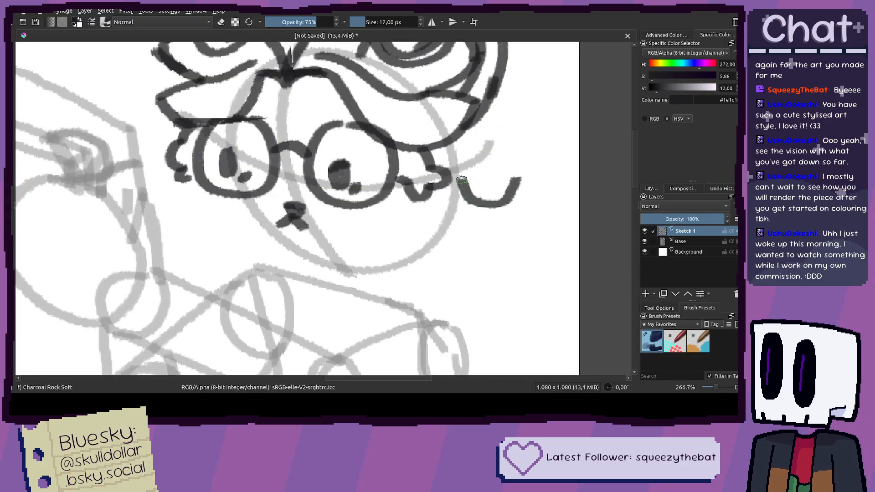
left_click_drag(461, 182, 466, 129)
left_click_drag(516, 181, 486, 253)
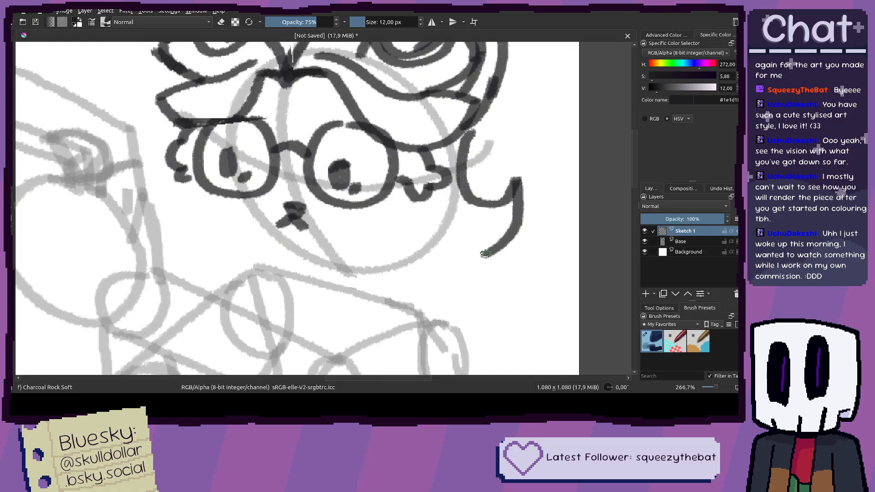
scroll(435, 240, "down", 4)
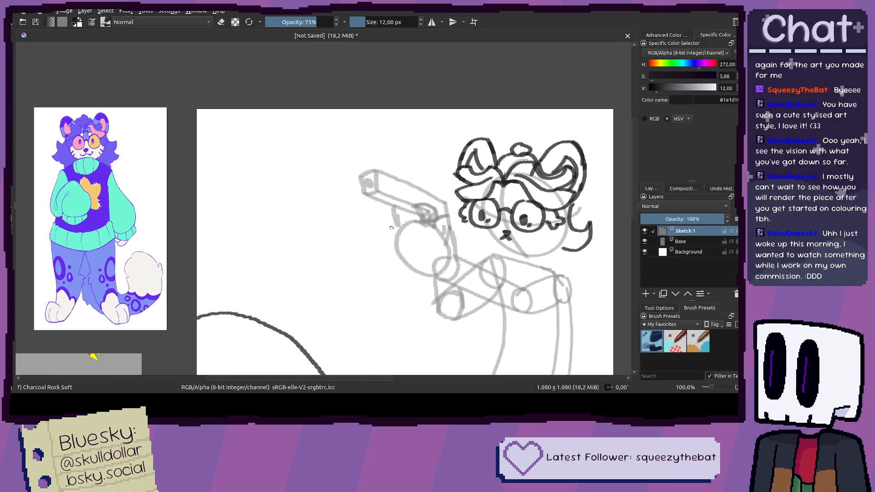
left_click_drag(391, 229, 401, 231)
scroll(401, 231, "up", 4)
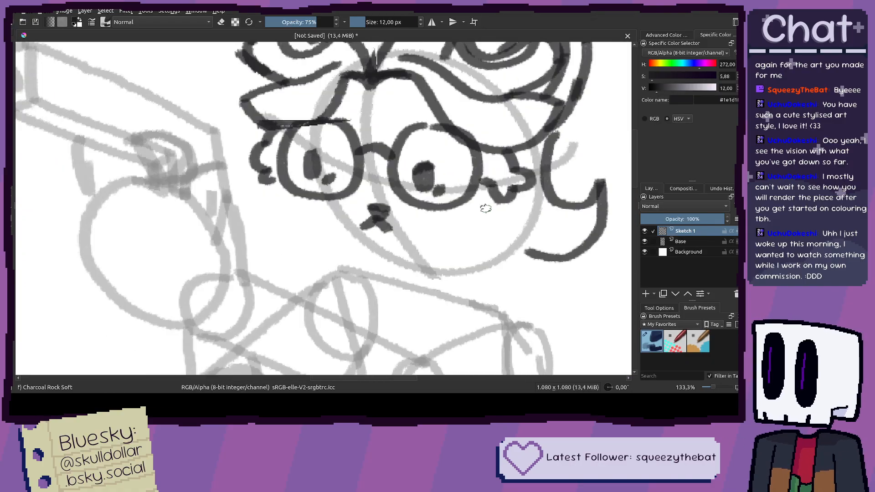
Step: Add a second, lower lock to the back hair with a curve sweeping outward to a downward tip
mouse_move(488, 200)
left_mouse_down()
mouse_move(542, 227)
mouse_move(548, 250)
mouse_move(540, 254)
left_mouse_up()
key("ctrl+z")
mouse_move(563, 226)
left_mouse_down()
mouse_move(532, 261)
mouse_move(530, 312)
left_mouse_up()
key("ctrl+z")
mouse_move(554, 264)
left_mouse_down()
mouse_move(534, 293)
mouse_move(505, 264)
left_mouse_up()
key("1")
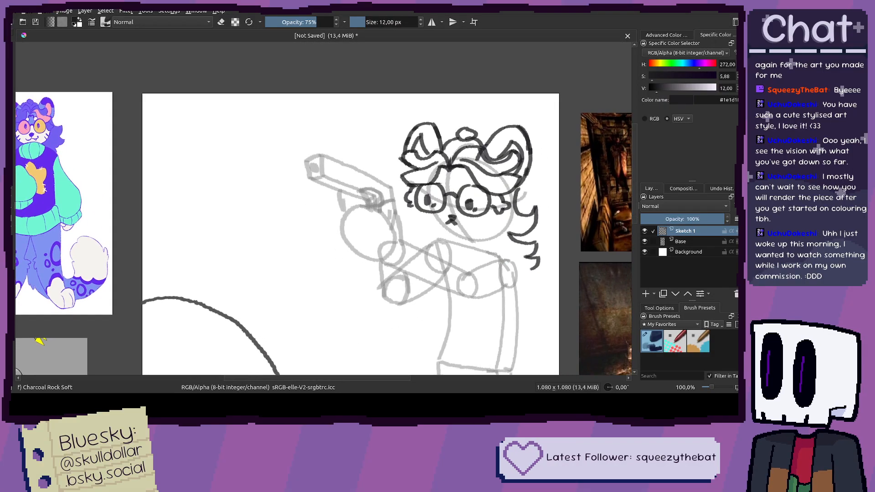
Step: Undo the last two back hair strokes and redraw the lower lock's end with a short notched tip
scroll(557, 265, "up", 4)
key("ctrl+z")
key("ctrl+z")
mouse_move(457, 236)
left_mouse_down()
mouse_move(456, 262)
mouse_move(434, 279)
left_mouse_up()
scroll(398, 276, "down", 2)
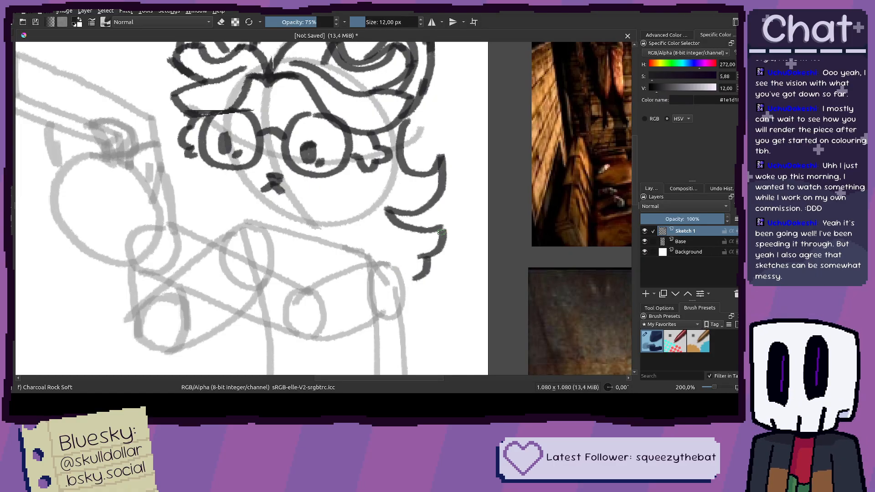
Step: Try a narrow curved hair lock hanging beneath the gun-side fur tuft
scroll(435, 220, "down", 4)
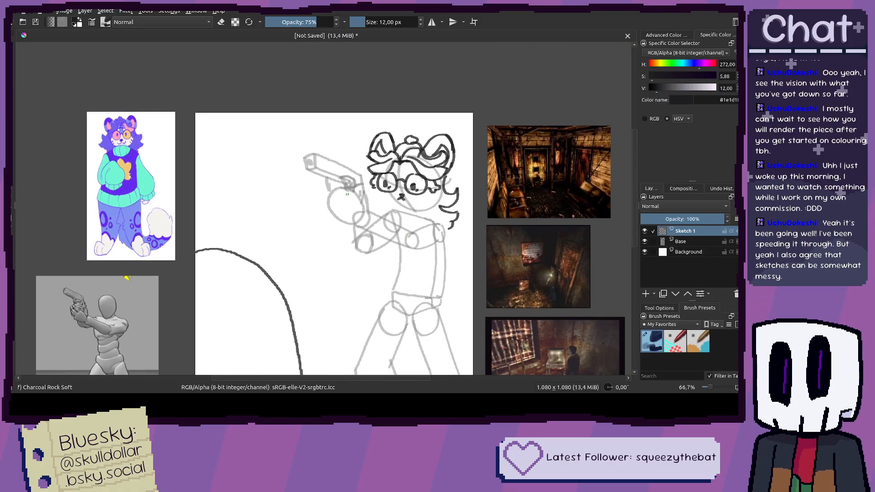
scroll(347, 194, "up", 1)
scroll(433, 187, "down", 1)
scroll(433, 187, "up", 1)
scroll(433, 187, "up", 3)
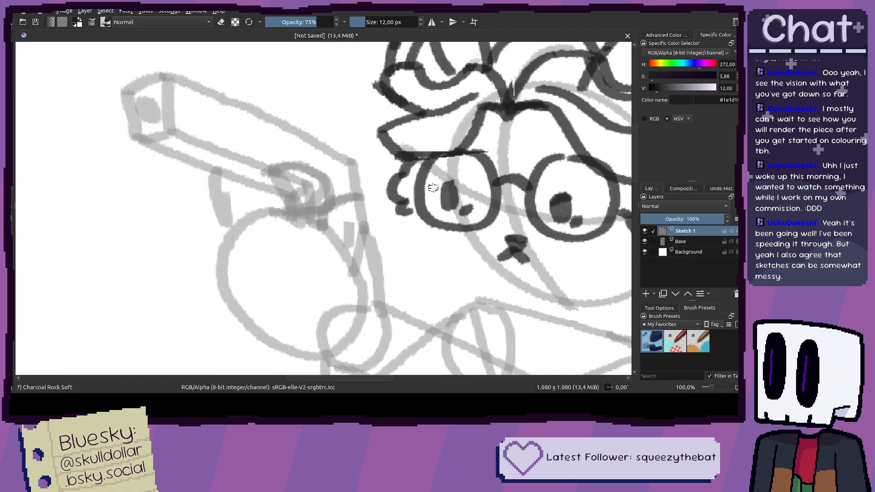
mouse_move(418, 213)
left_mouse_down()
mouse_move(376, 229)
mouse_move(415, 229)
mouse_move(422, 219)
mouse_move(385, 240)
mouse_move(410, 260)
left_mouse_up()
key("ctrl+z")
key("ctrl+z")
key("ctrl+z")
mouse_move(376, 212)
left_mouse_down()
mouse_move(399, 259)
mouse_move(432, 258)
left_mouse_up()
scroll(417, 247, "down", 1)
scroll(416, 247, "down", 2)
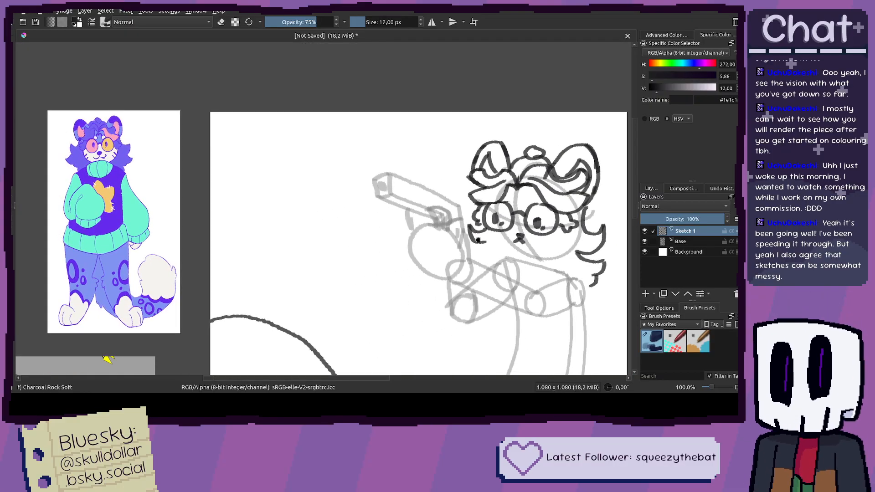
Step: Redraw the gun-side lower hair lock as a wider curve from the fur tuft around toward the chin
scroll(477, 240, "up", 3)
left_click_drag(476, 210, 501, 212)
mouse_move(456, 189)
left_mouse_down()
mouse_move(444, 224)
mouse_move(455, 253)
mouse_move(473, 261)
mouse_move(455, 188)
mouse_move(442, 235)
mouse_move(455, 248)
mouse_move(498, 249)
left_mouse_up()
key("ctrl+z")
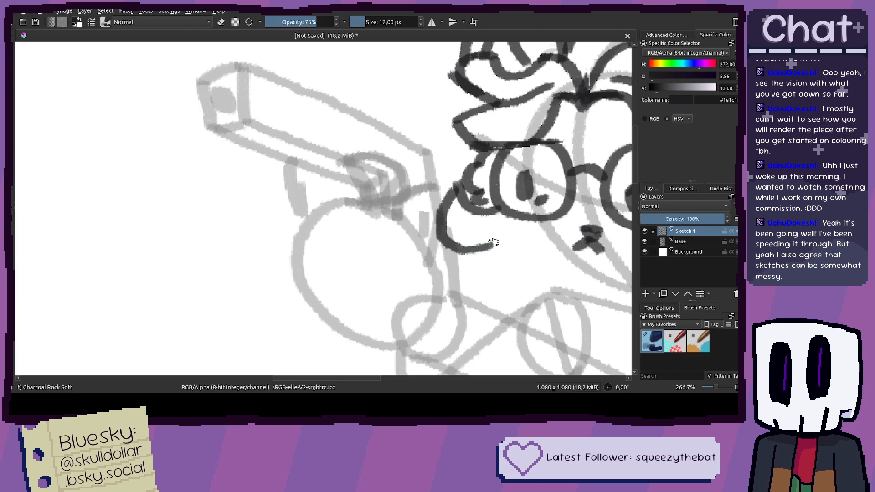
scroll(478, 241, "down", 3)
scroll(481, 240, "up", 3)
scroll(481, 240, "down", 3)
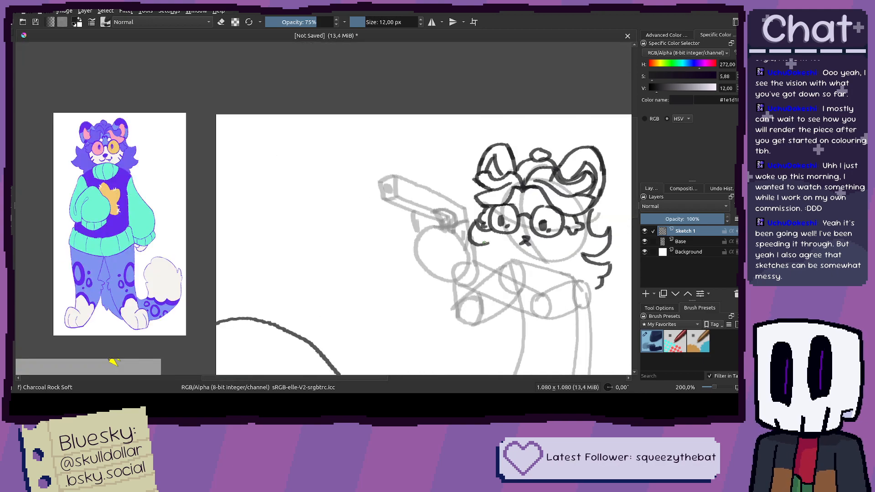
Step: Sketch the curled hair tufts beside the character's left-hand cheek, below the glasses on the gun side
scroll(481, 240, "up", 4)
mouse_move(464, 187)
left_mouse_down()
mouse_move(449, 218)
mouse_move(458, 262)
mouse_move(488, 279)
mouse_move(519, 280)
left_mouse_up()
scroll(529, 217, "down", 4)
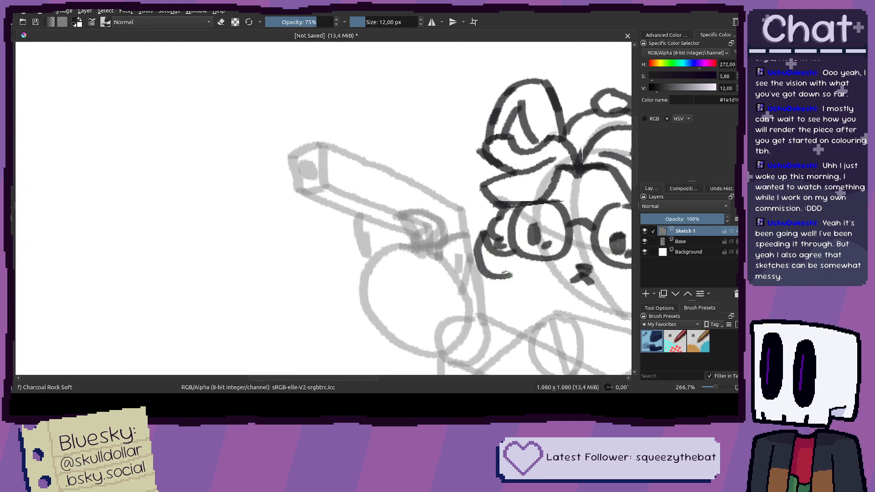
scroll(528, 217, "up", 3)
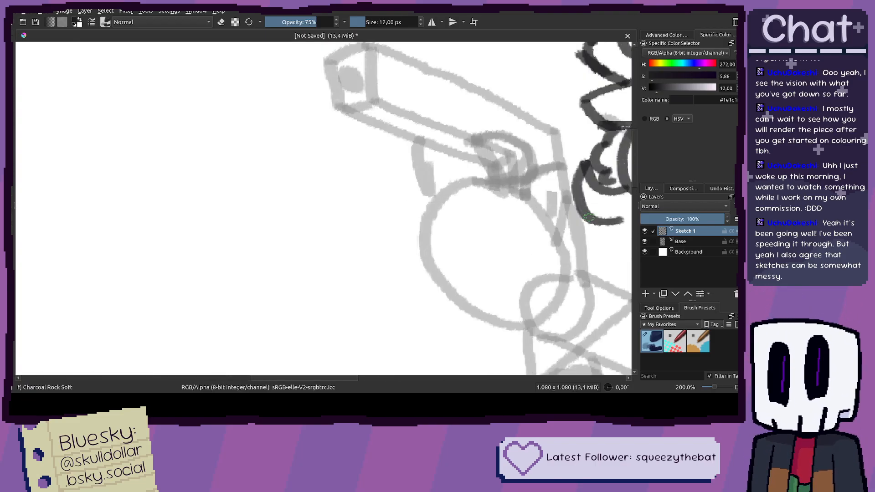
mouse_move(535, 186)
left_mouse_down()
mouse_move(496, 221)
mouse_move(537, 253)
left_mouse_up()
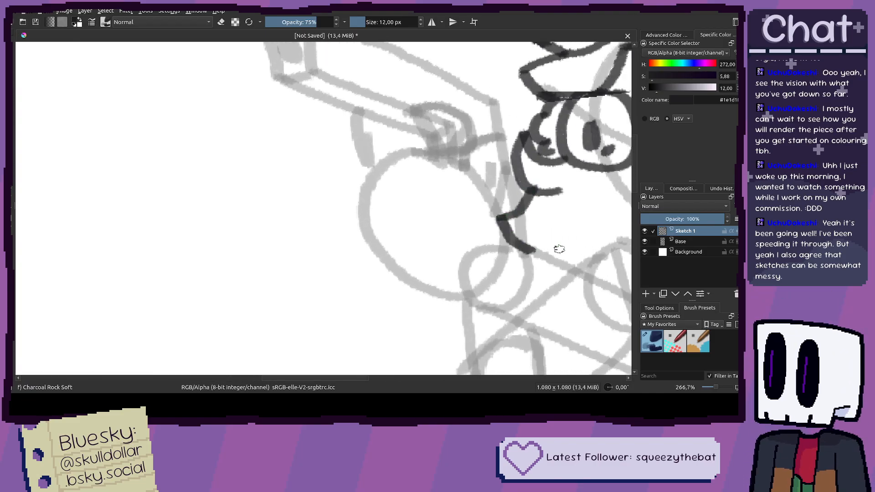
scroll(508, 221, "down", 3)
scroll(452, 203, "up", 5)
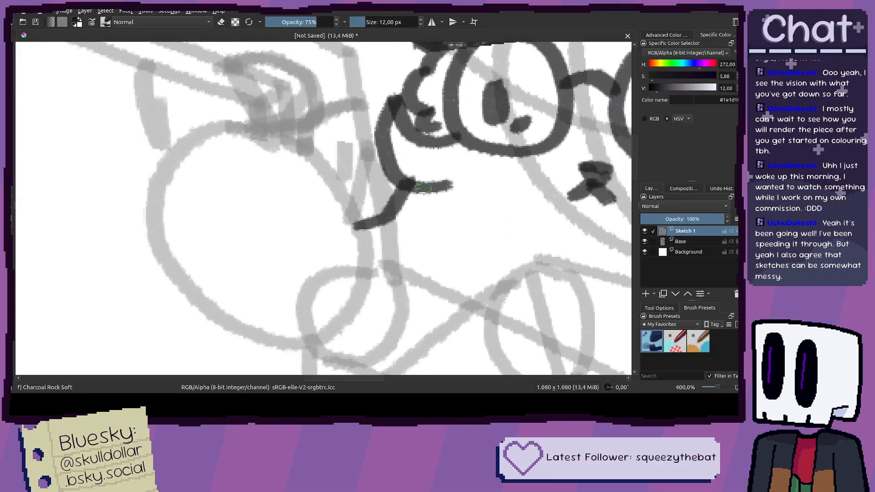
mouse_move(431, 189)
left_mouse_down()
mouse_move(432, 245)
mouse_move(401, 264)
mouse_move(405, 232)
mouse_move(401, 264)
mouse_move(455, 267)
left_mouse_up()
key("ctrl+z")
scroll(496, 251, "down", 2)
scroll(496, 251, "down", 2)
scroll(439, 214, "up", 3)
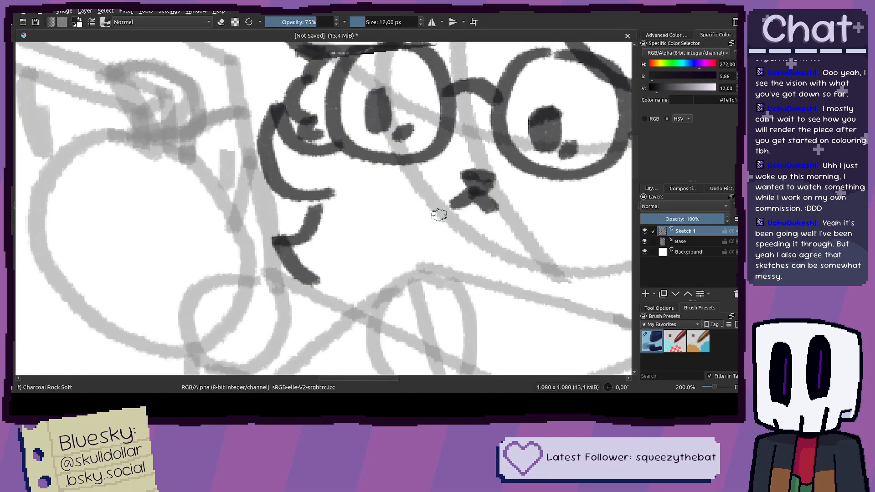
Step: Sketch the lower face outline from the left cheek around the chin to the right cheek, erasing stray line
mouse_move(345, 145)
left_mouse_down()
mouse_move(348, 203)
mouse_move(339, 137)
mouse_move(351, 228)
mouse_move(397, 253)
left_mouse_up()
key("ctrl+z")
left_click_drag(331, 234, 499, 255)
mouse_move(319, 230)
left_mouse_down()
mouse_move(387, 232)
mouse_move(412, 221)
mouse_move(425, 192)
mouse_move(410, 159)
mouse_move(407, 214)
mouse_move(374, 283)
left_mouse_up()
scroll(428, 150, "down", 2)
scroll(428, 196, "up", 2)
key("e")
mouse_move(433, 195)
left_mouse_down()
mouse_move(404, 291)
mouse_move(434, 260)
mouse_move(435, 208)
mouse_move(406, 260)
left_mouse_up()
Step: Extend the right end of the jaw line upward toward the glasses
scroll(410, 292, "down", 5)
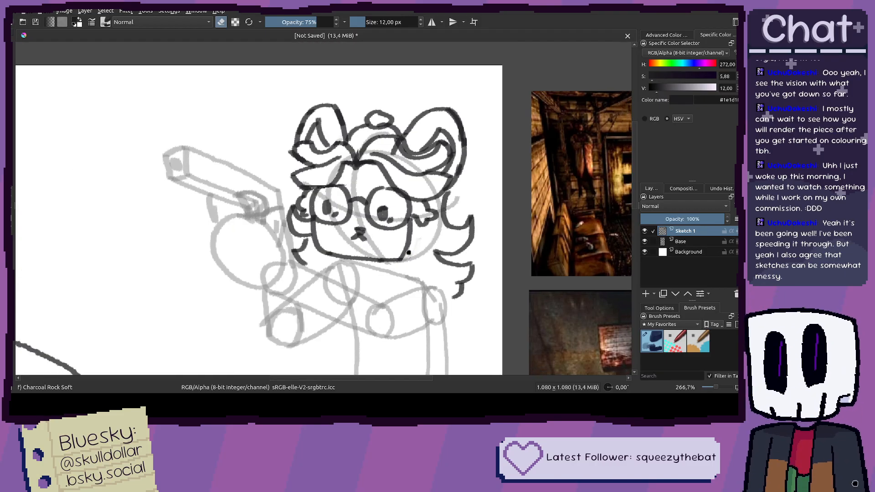
scroll(403, 259, "down", 3)
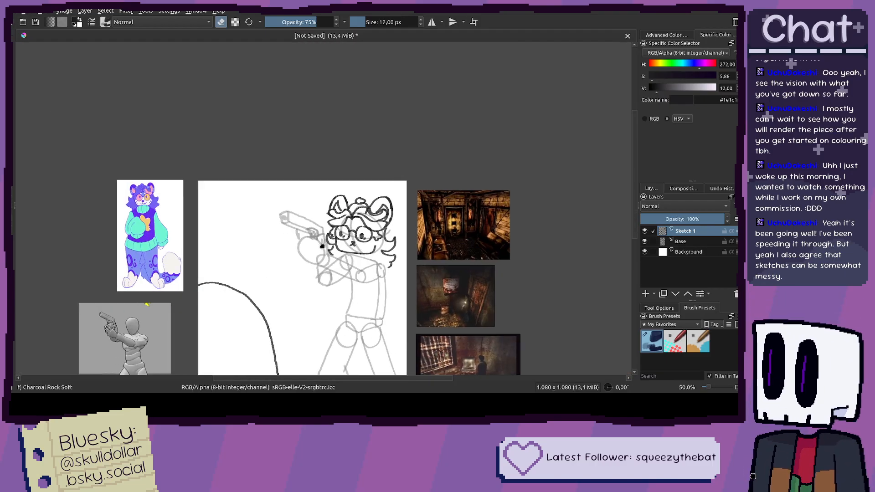
scroll(367, 246, "up", 5)
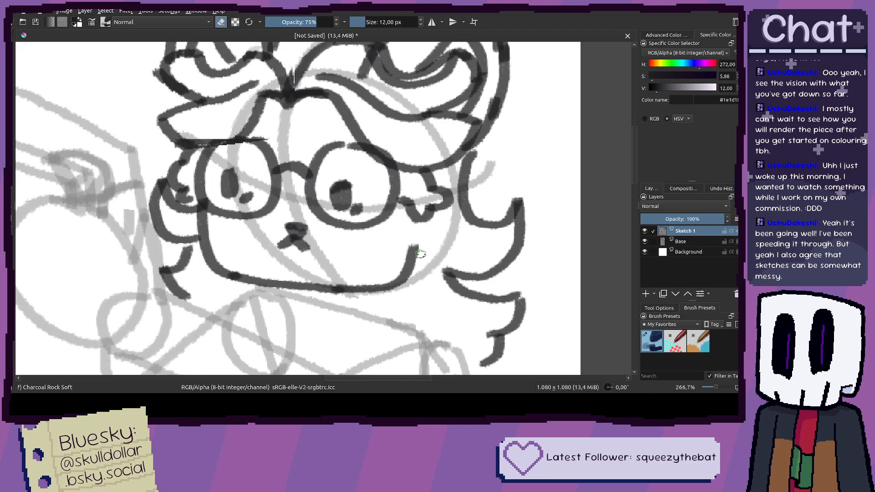
key("e")
left_click_drag(416, 252, 415, 233)
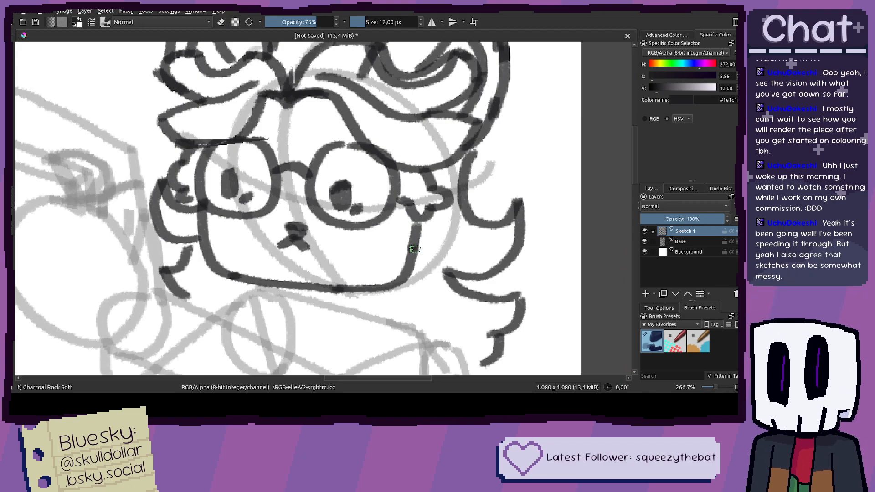
Step: Add short fur stripes on both cheeks, running inward from the jaw line
scroll(414, 246, "down", 1)
scroll(410, 230, "up", 3)
left_click_drag(402, 211, 368, 176)
scroll(430, 189, "down", 2)
scroll(212, 111, "up", 2)
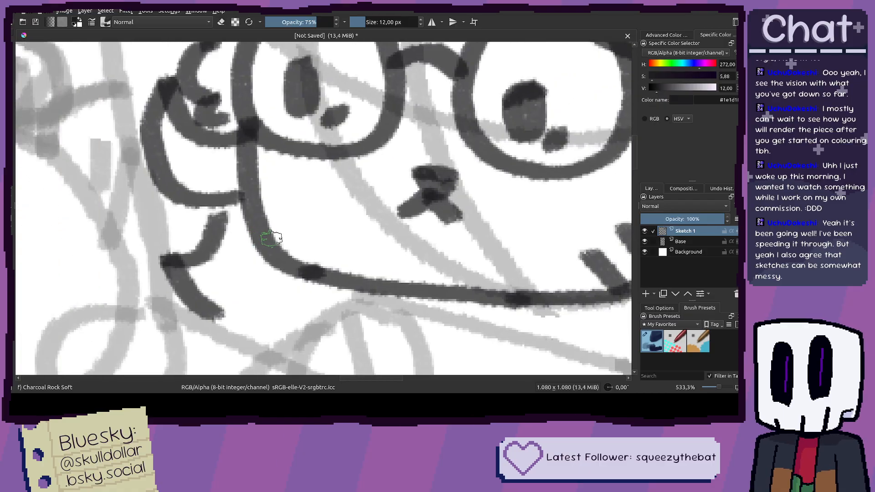
left_click_drag(265, 227, 315, 214)
left_click_drag(278, 254, 341, 235)
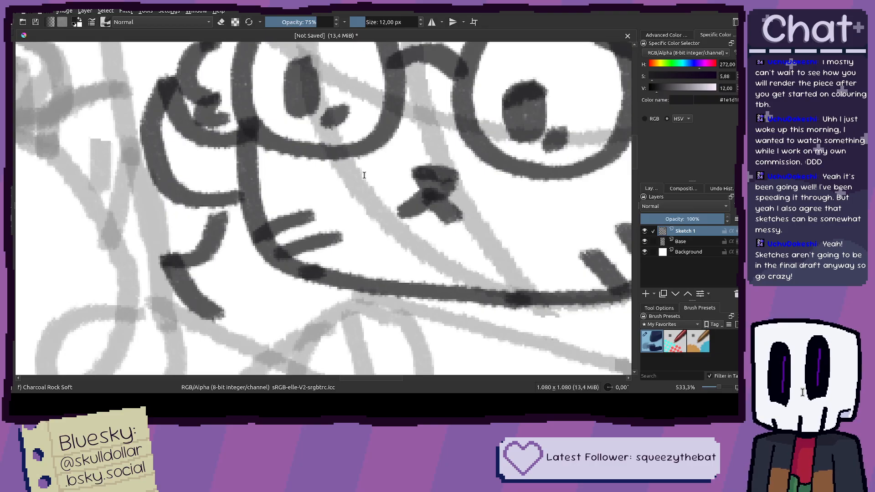
Step: Compare the head sketch with the character and pose references, checking it with the Base layer hidden and shown
scroll(178, 141, "down", 3)
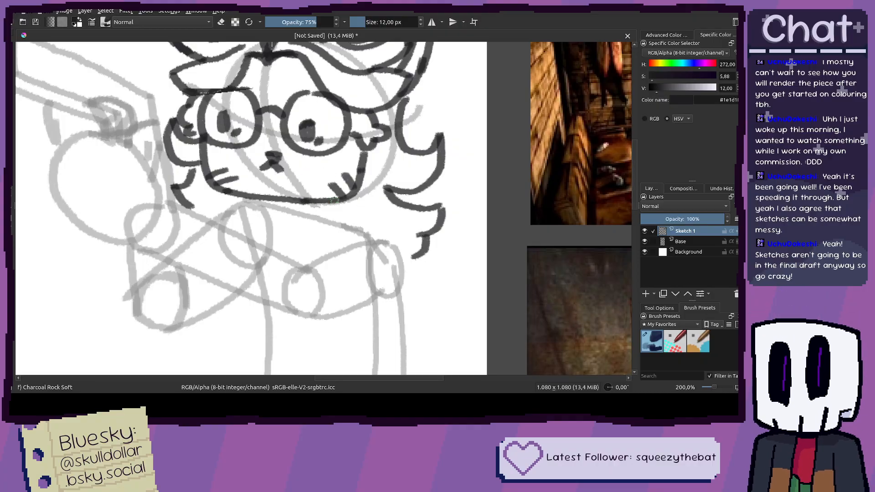
scroll(355, 199, "down", 3)
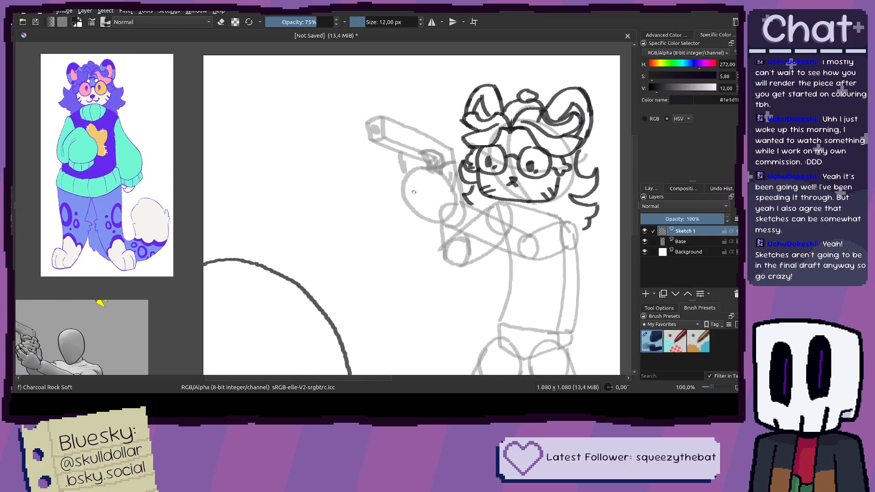
scroll(420, 125, "up", 3)
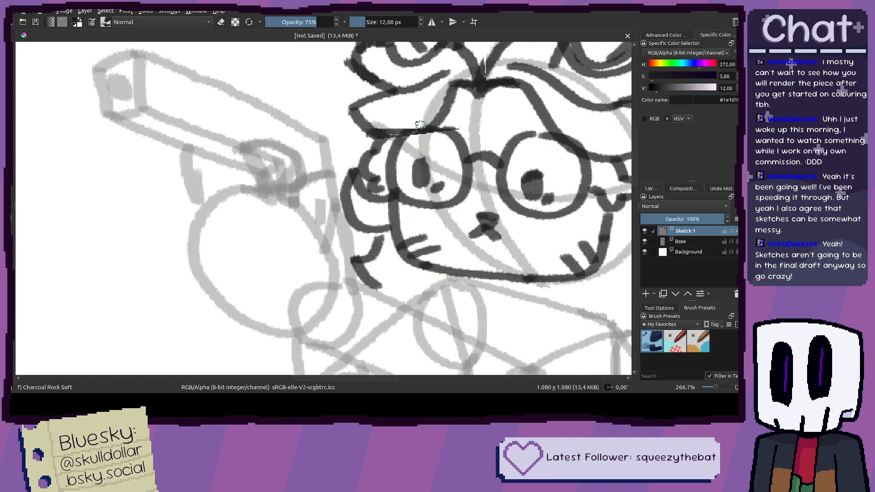
scroll(420, 125, "up", 1)
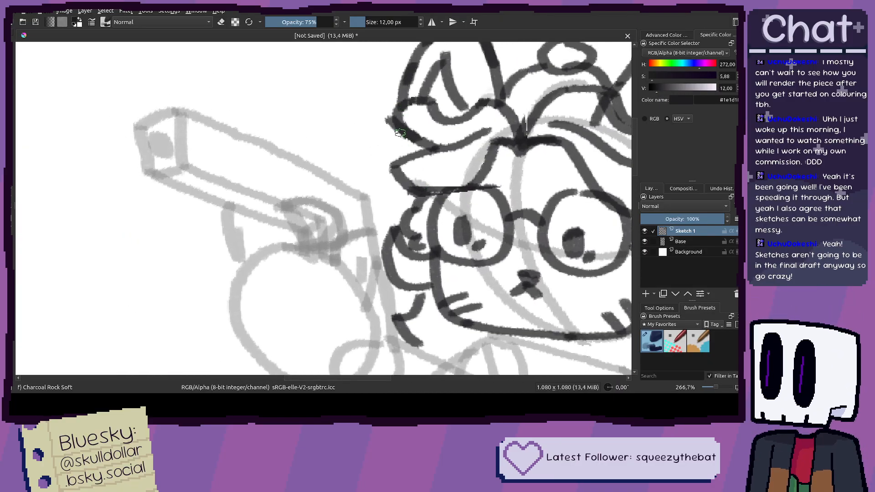
key("1")
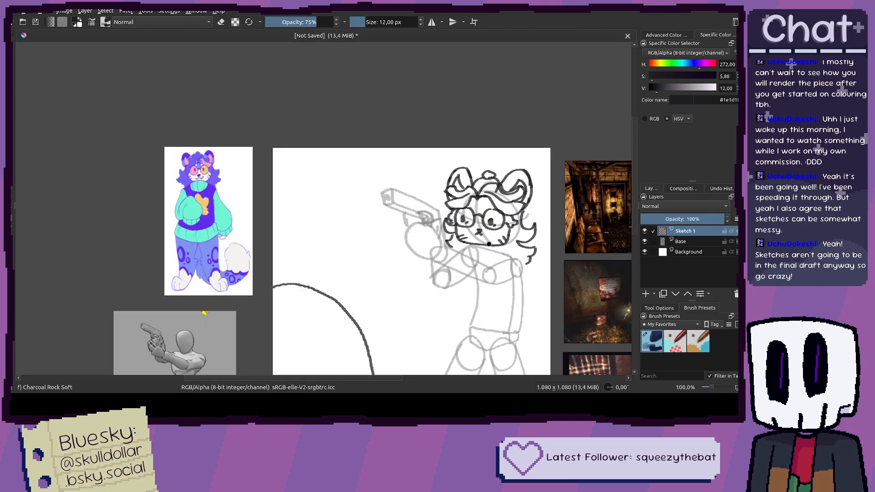
scroll(204, 312, "down", 1)
left_click_drag(204, 313, 161, 260)
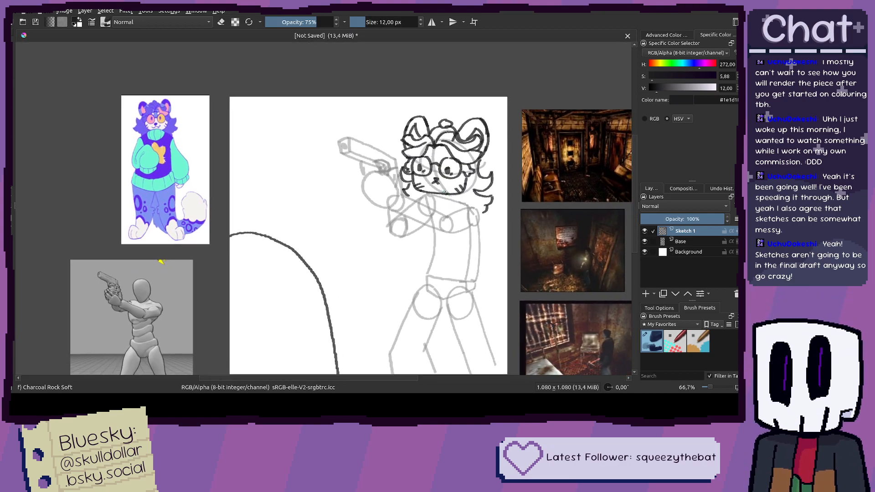
left_click(645, 242)
left_click(645, 242)
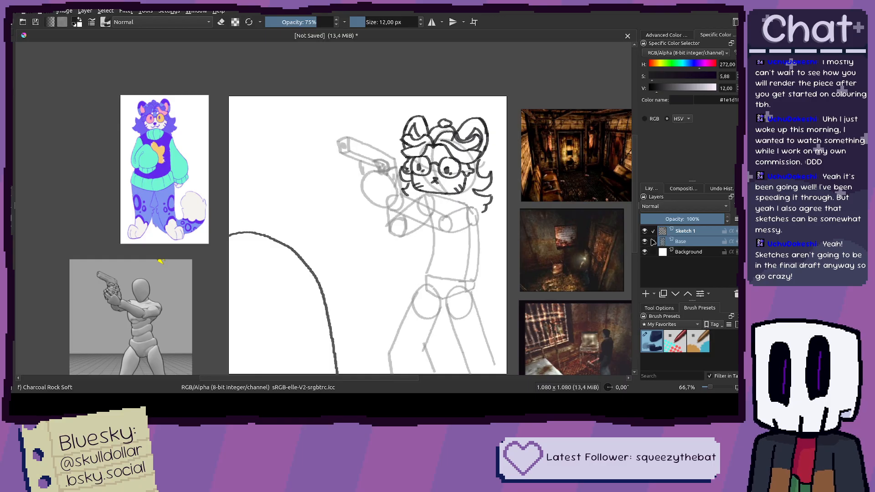
scroll(510, 214, "up", 1)
mouse_move(405, 236)
left_mouse_down()
mouse_move(495, 245)
mouse_move(473, 244)
left_mouse_up()
scroll(472, 235, "up", 2)
scroll(465, 218, "down", 2)
left_click_drag(464, 212, 496, 237)
scroll(496, 237, "up", 3)
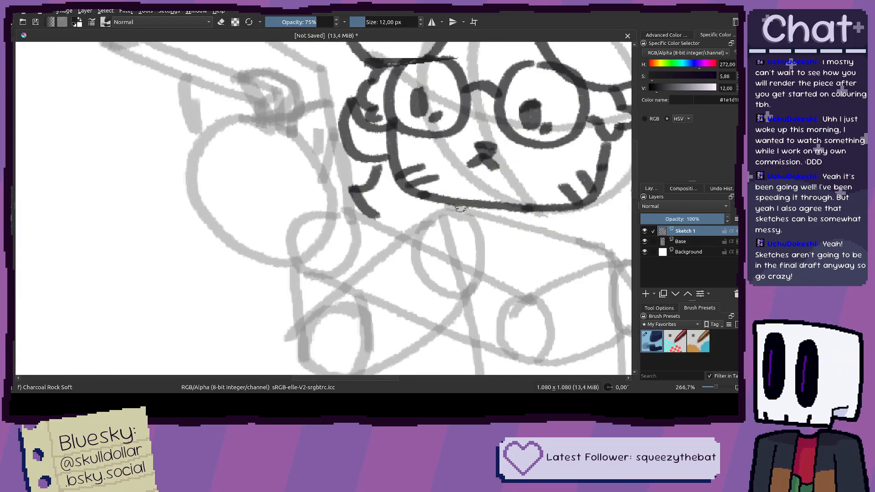
scroll(461, 204, "down", 3)
left_click_drag(465, 206, 480, 207)
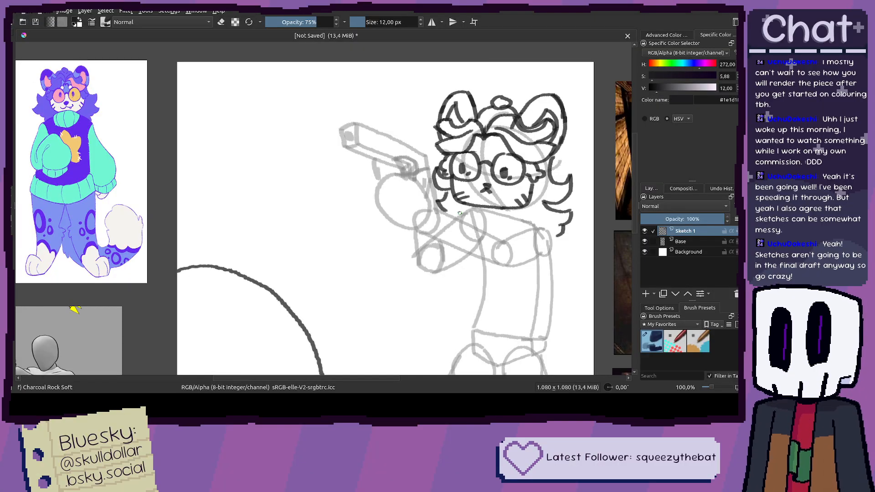
scroll(475, 212, "up", 4)
left_click_drag(423, 198, 461, 228)
key("ctrl+z")
mouse_move(401, 199)
left_mouse_down()
mouse_move(468, 236)
mouse_move(511, 239)
mouse_move(532, 182)
left_mouse_up()
mouse_move(401, 198)
left_mouse_down()
mouse_move(406, 178)
mouse_move(399, 194)
mouse_move(395, 171)
mouse_move(423, 154)
mouse_move(519, 183)
left_mouse_up()
key("ctrl+z")
scroll(527, 187, "down", 3)
scroll(532, 197, "up", 3)
key("ctrl+z")
key("ctrl+z")
key("ctrl+z")
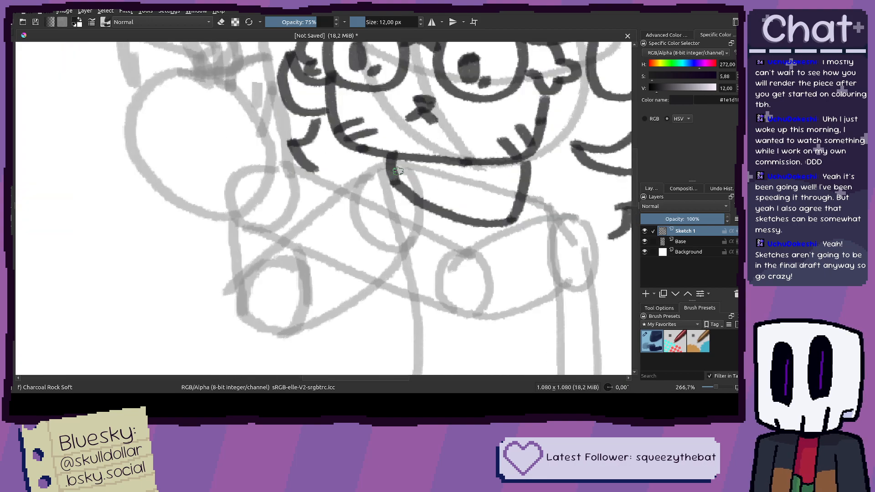
scroll(418, 169, "down", 3)
scroll(568, 208, "up", 4)
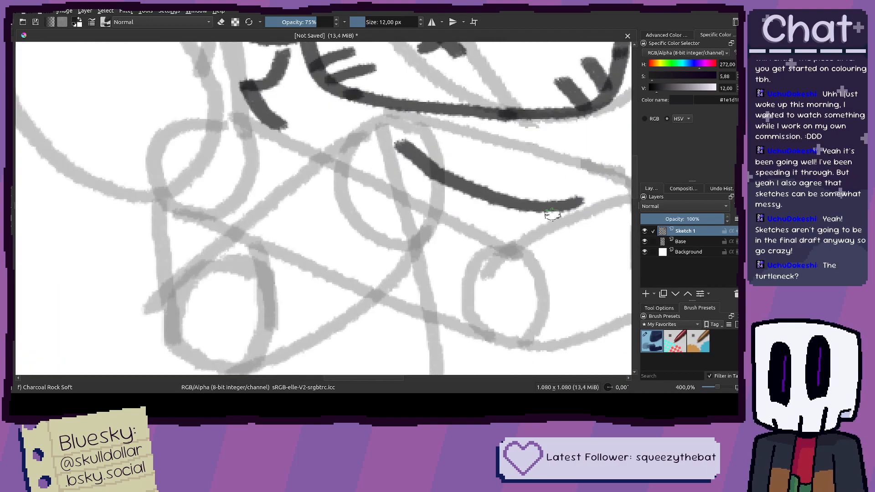
key("ctrl+z")
left_click_drag(568, 208, 506, 195)
key("ctrl+z")
mouse_move(432, 177)
left_mouse_down()
mouse_move(472, 195)
mouse_move(567, 203)
left_mouse_up()
key("ctrl+z")
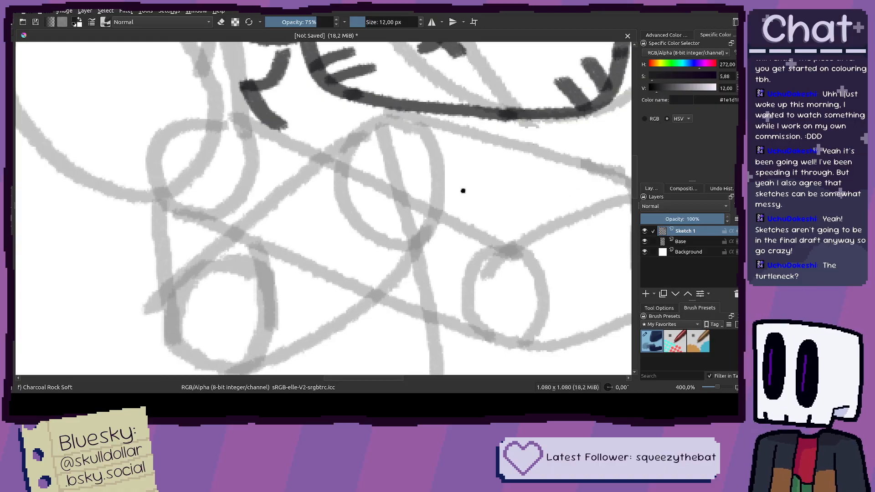
Step: Sketch the turtleneck collar's two short side edges under the chin and a curved bottom edge between them
scroll(385, 150, "down", 3)
scroll(498, 213, "up", 4)
left_click_drag(553, 182, 549, 196)
key("ctrl+z")
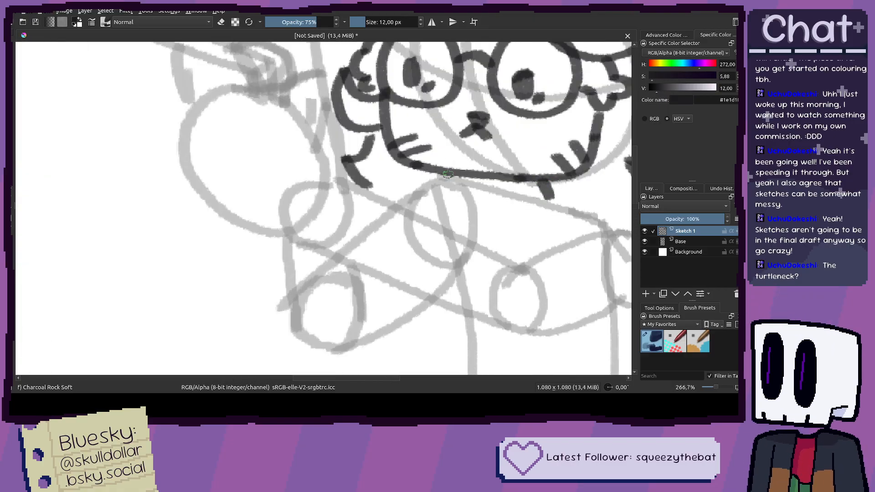
key("ctrl+z")
left_click_drag(443, 203, 448, 173)
left_click_drag(445, 203, 476, 230)
key("ctrl+z")
mouse_move(443, 206)
left_mouse_down()
mouse_move(513, 241)
mouse_move(545, 216)
mouse_move(534, 224)
left_mouse_up()
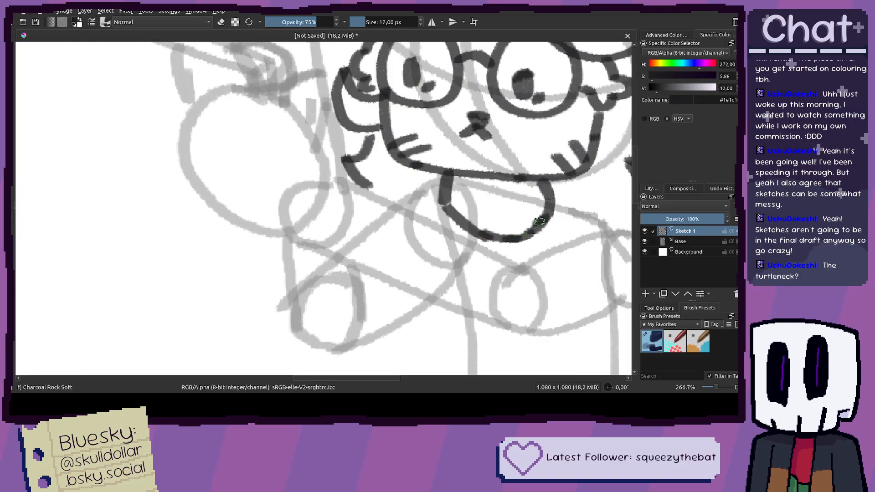
Step: Redraw the collar's curved bottom edge and its right side so the shape closes under the jaw
key("ctrl+z")
key("ctrl+z")
left_click_drag(445, 208, 509, 228)
key("ctrl+z")
key("ctrl+z")
key("ctrl+z")
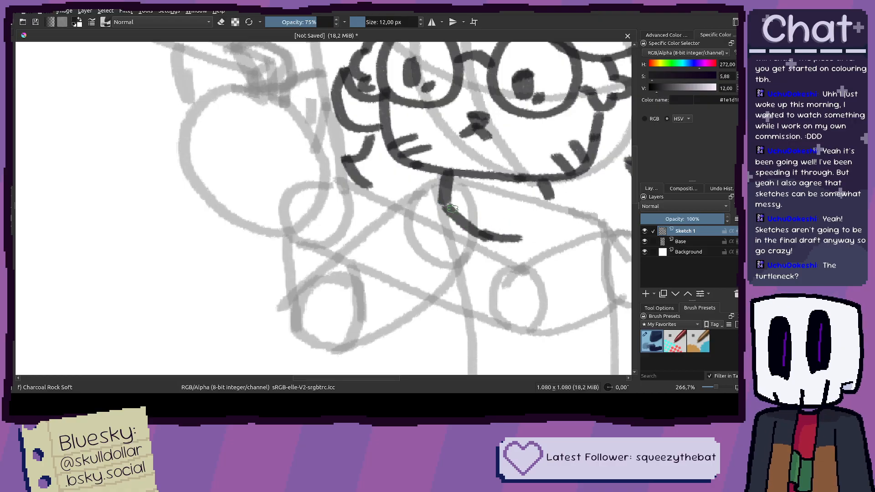
mouse_move(449, 209)
left_mouse_down()
mouse_move(500, 231)
mouse_move(559, 224)
mouse_move(548, 183)
mouse_move(565, 225)
left_mouse_up()
key("ctrl+z")
key("ctrl+z")
mouse_move(550, 183)
left_mouse_down()
mouse_move(560, 222)
mouse_move(559, 178)
mouse_move(561, 233)
left_mouse_up()
key("ctrl+z")
scroll(515, 199, "up", 1)
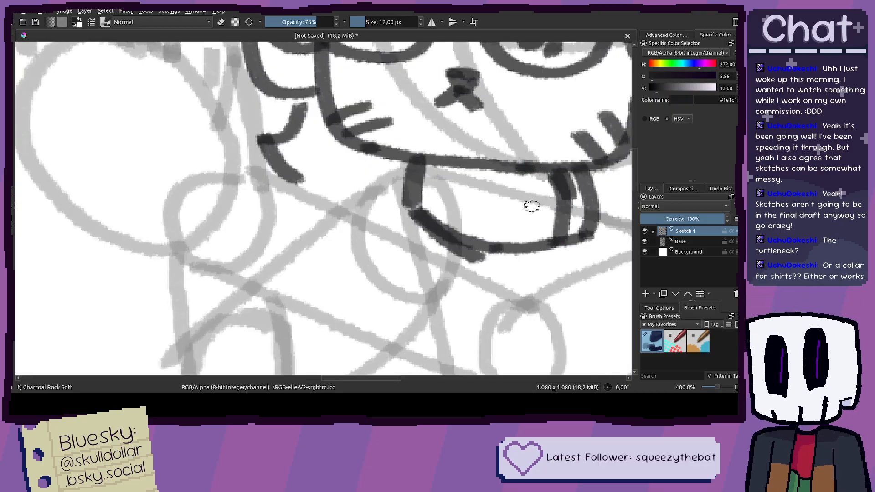
Step: Add three vertical ribbing lines across the turtleneck collar
left_click_drag(518, 172, 521, 234)
left_click_drag(482, 161, 479, 239)
left_click_drag(450, 164, 448, 229)
scroll(448, 229, "down", 4)
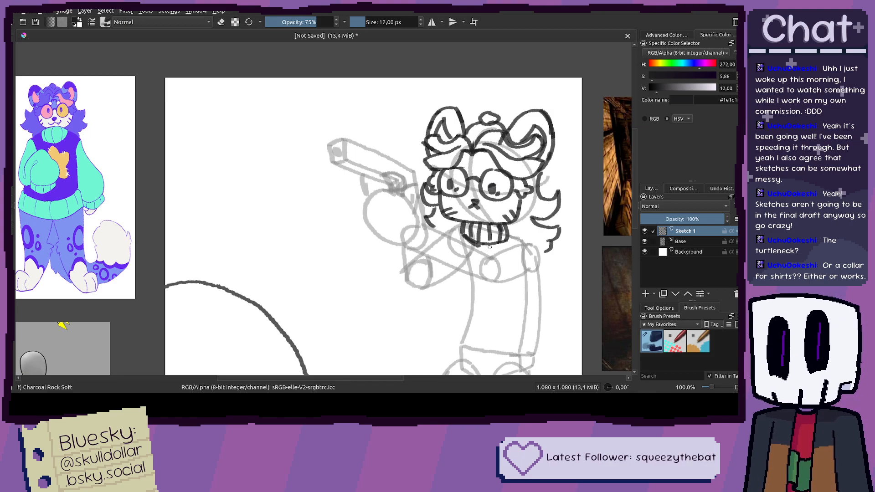
scroll(489, 246, "up", 1)
mouse_move(400, 185)
left_mouse_down()
mouse_move(412, 241)
mouse_move(459, 242)
left_mouse_up()
key("ctrl+z")
key("ctrl+z")
mouse_move(402, 203)
left_mouse_down()
mouse_move(400, 247)
mouse_move(459, 235)
mouse_move(418, 219)
mouse_move(428, 230)
left_mouse_up()
key("e")
key("e")
key("ctrl+z")
key("ctrl+z")
key("ctrl+z")
key("ctrl+z")
key("ctrl+z")
Step: Rework the turtleneck collar's lower-left corner and bottom edge with drawn and erased strokes
mouse_move(396, 201)
left_mouse_down()
mouse_move(400, 229)
mouse_move(450, 240)
left_mouse_up()
key("e")
mouse_move(412, 215)
left_mouse_down()
mouse_move(426, 209)
mouse_move(429, 232)
mouse_move(447, 237)
mouse_move(394, 208)
mouse_move(478, 196)
mouse_move(521, 180)
mouse_move(515, 166)
mouse_move(443, 195)
mouse_move(399, 199)
mouse_move(257, 148)
mouse_move(358, 194)
mouse_move(491, 223)
left_mouse_up()
key("e")
scroll(436, 243, "down", 3)
scroll(507, 231, "up", 4)
key("ctrl+z")
scroll(337, 183, "down", 3)
scroll(497, 220, "down", 1)
scroll(510, 220, "up", 3)
left_click_drag(566, 234, 479, 218)
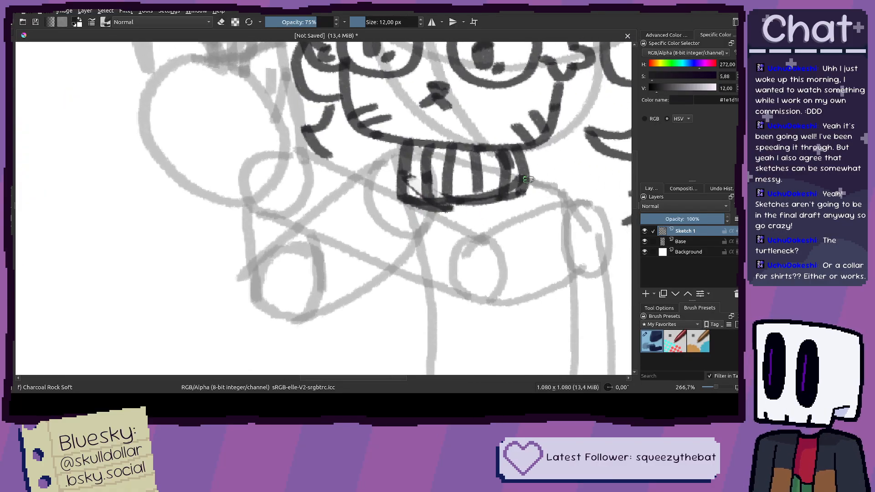
Step: Sketch the shoulder line from the collar's right side and the rounded outline of the shoulder over the base
left_click_drag(530, 181, 568, 191)
scroll(549, 194, "down", 4)
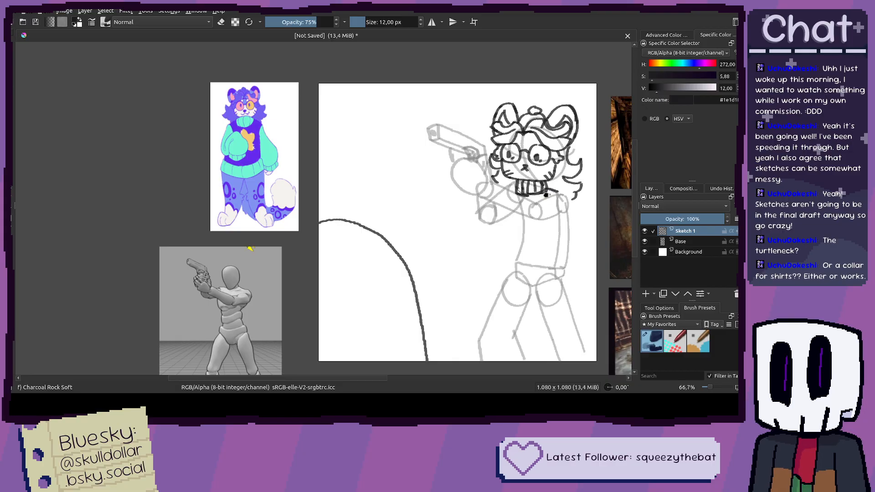
scroll(548, 196, "up", 6)
mouse_move(515, 184)
left_mouse_down()
mouse_move(553, 190)
mouse_move(593, 242)
mouse_move(592, 221)
mouse_move(587, 326)
mouse_move(574, 269)
mouse_move(583, 274)
mouse_move(517, 322)
mouse_move(444, 325)
left_mouse_up()
key("ctrl+z")
scroll(444, 324, "down", 4)
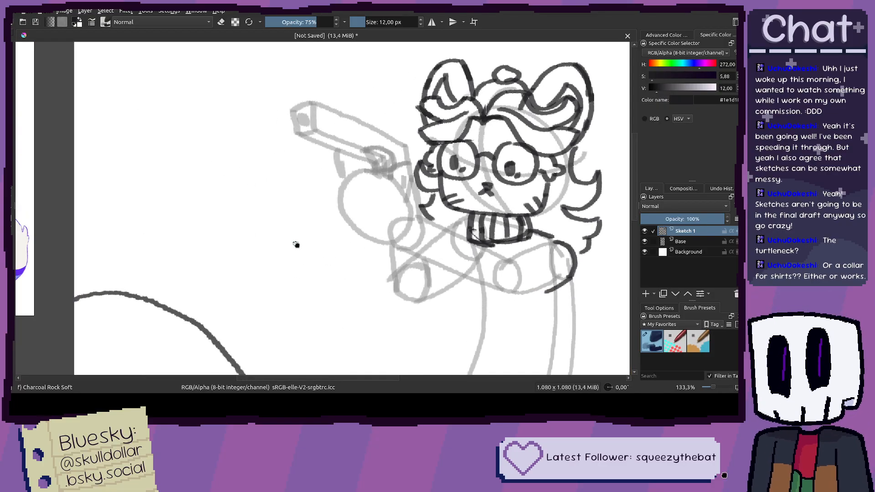
Step: Examine the sweater and sleeves on the character reference beside the posed sketch
left_click_drag(298, 245, 476, 272)
left_click_drag(296, 235, 244, 214)
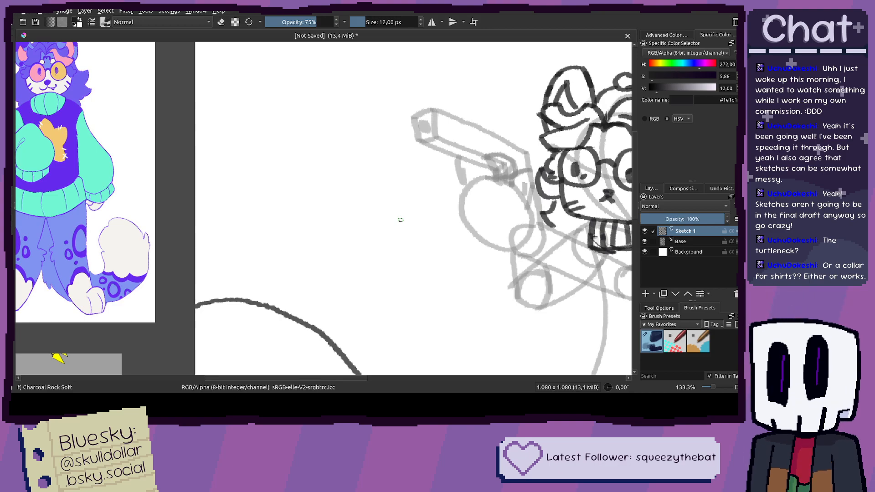
mouse_move(479, 251)
left_mouse_down()
mouse_move(344, 222)
mouse_move(484, 240)
left_mouse_up()
scroll(526, 255, "down", 1)
left_click_drag(340, 227, 523, 244)
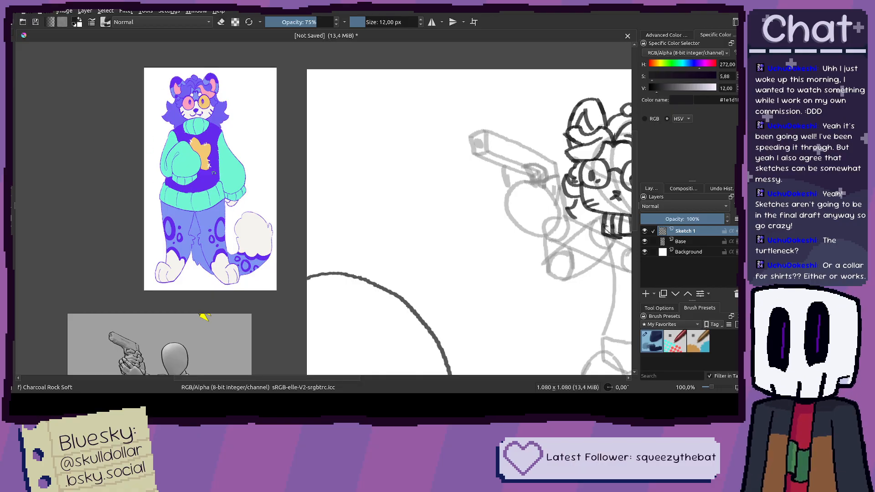
left_click_drag(483, 180, 359, 154)
scroll(484, 231, "up", 1)
scroll(484, 231, "down", 1)
mouse_move(429, 221)
left_mouse_down()
mouse_move(478, 220)
mouse_move(469, 219)
left_mouse_up()
left_click_drag(467, 186, 418, 187)
scroll(474, 209, "up", 3)
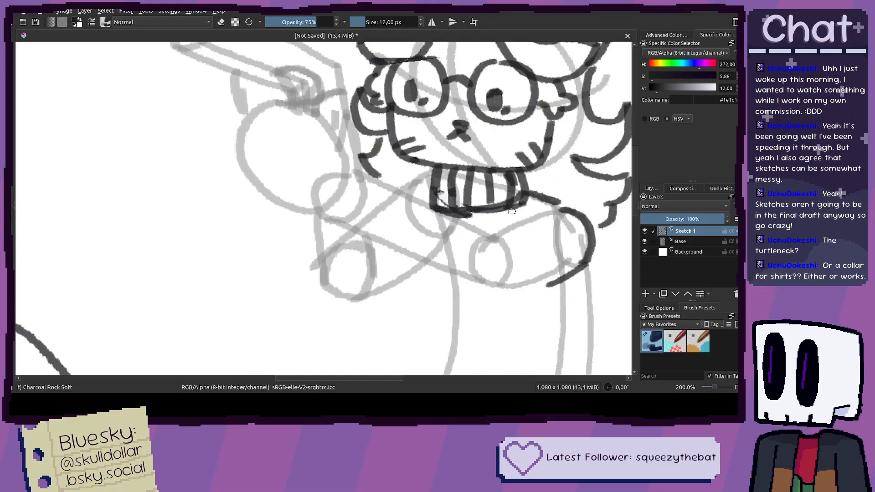
Step: Sketch the sleeve's lower contour as a long sagging curve from the right shoulder to the bent elbow at left
mouse_move(567, 278)
left_mouse_down()
mouse_move(536, 241)
mouse_move(531, 267)
left_mouse_up()
key("ctrl+z")
key("ctrl+z")
mouse_move(581, 226)
left_mouse_down()
mouse_move(526, 278)
mouse_move(537, 264)
mouse_move(463, 291)
mouse_move(365, 277)
left_mouse_up()
key("ctrl+z")
key("ctrl+z")
mouse_move(454, 293)
left_mouse_down()
mouse_move(305, 280)
mouse_move(216, 219)
left_mouse_up()
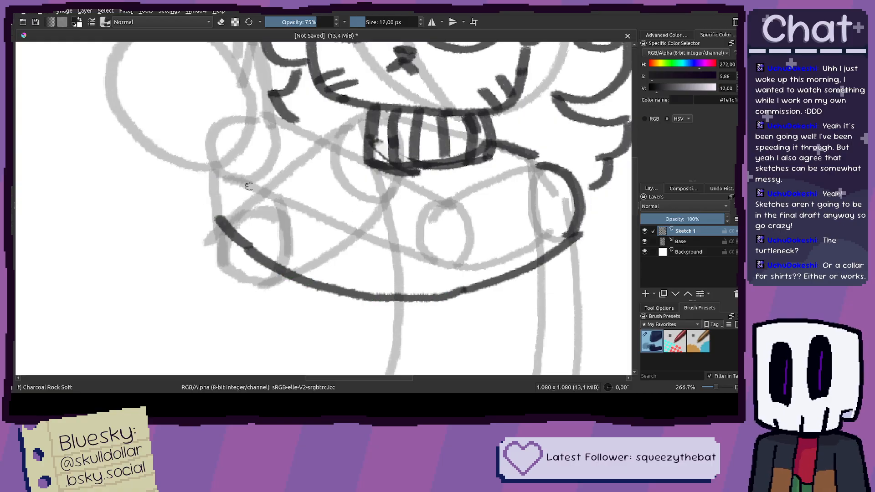
Step: Sketch the raised forearm's wide cuff with a slanted outer edge, a short side and a curved inner edge
scroll(234, 183, "down", 5)
scroll(476, 221, "up", 5)
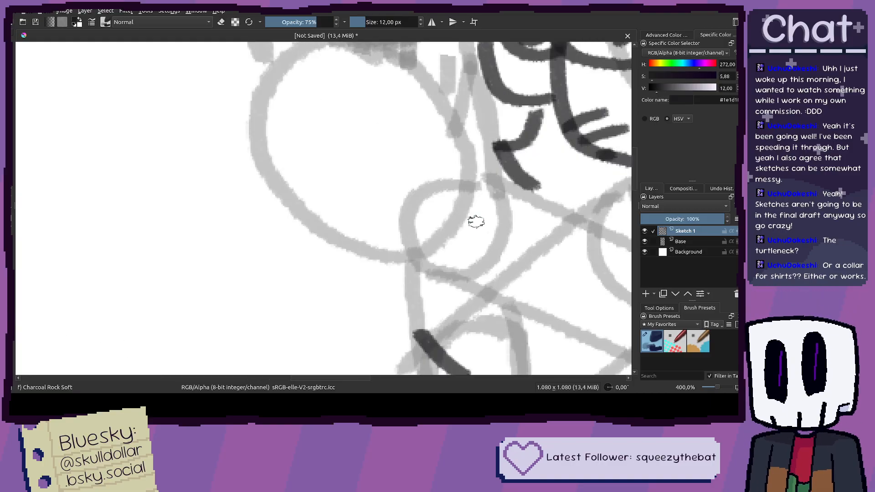
left_click_drag(476, 221, 476, 159)
mouse_move(460, 71)
left_mouse_down()
mouse_move(504, 137)
mouse_move(490, 166)
mouse_move(421, 240)
mouse_move(375, 271)
left_mouse_up()
key("ctrl+z")
mouse_move(508, 132)
left_mouse_down()
mouse_move(389, 260)
mouse_move(357, 278)
left_mouse_up()
mouse_move(358, 278)
left_mouse_down()
mouse_move(393, 315)
mouse_move(441, 301)
mouse_move(521, 252)
mouse_move(575, 179)
mouse_move(593, 130)
mouse_move(555, 74)
left_mouse_up()
scroll(410, 291, "down", 4)
scroll(434, 272, "up", 4)
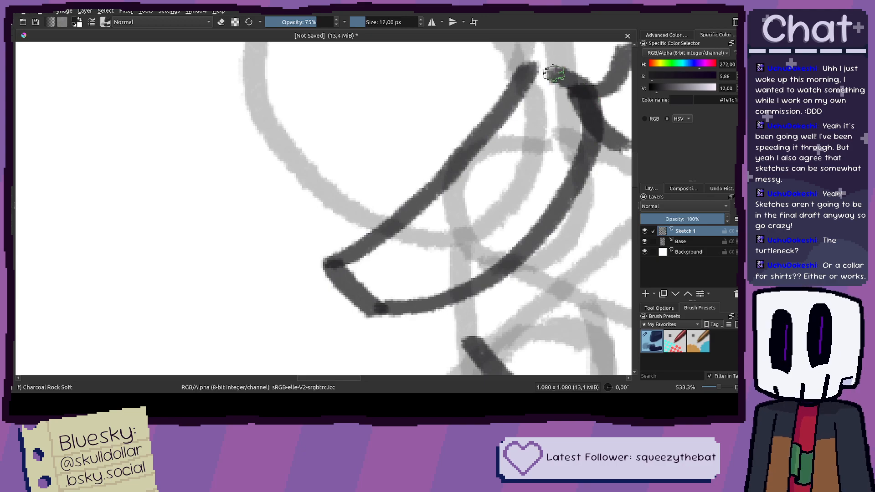
Step: Extend the sleeve's lower contour from the cuff's lower corner into the existing sagging curve
scroll(523, 189, "down", 5)
scroll(336, 174, "right", 4)
left_click_drag(305, 190, 447, 291)
key("ctrl+z")
left_click_drag(293, 190, 512, 352)
key("ctrl+z")
mouse_move(289, 193)
left_mouse_down()
mouse_move(445, 298)
mouse_move(606, 363)
left_mouse_up()
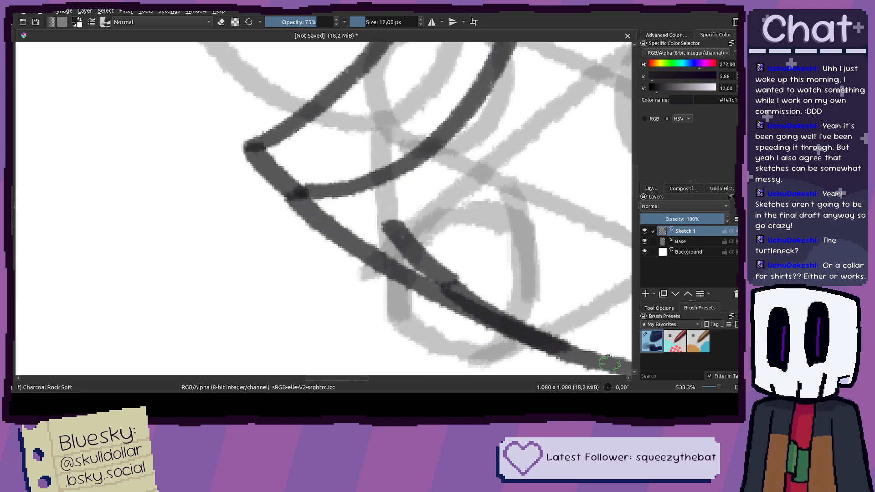
Step: Sketch the sleeve's upper contour from the cuff's inner end down past the collar to the shoulder outline
scroll(606, 362, "down", 5)
scroll(273, 85, "up", 4)
mouse_move(274, 85)
left_mouse_down()
mouse_move(511, 209)
mouse_move(374, 208)
left_mouse_up()
key("ctrl+z")
mouse_move(367, 209)
left_mouse_down()
mouse_move(431, 173)
mouse_move(530, 165)
left_mouse_up()
scroll(465, 190, "down", 2)
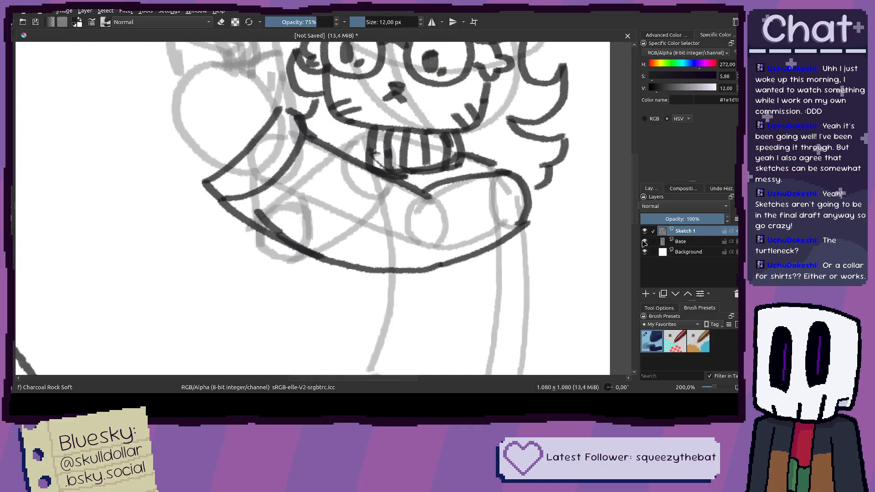
Step: Hide the Base layer to examine the arm and cuff lines on their own, and show it again
left_click(644, 242)
scroll(407, 217, "down", 3)
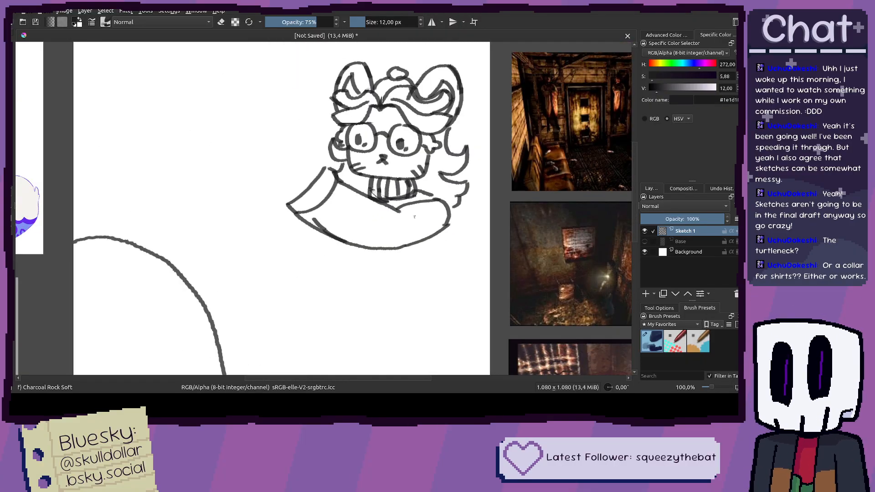
scroll(269, 210, "up", 2)
scroll(337, 237, "up", 2)
left_click_drag(315, 204, 434, 268)
scroll(512, 248, "down", 2)
left_click_drag(512, 248, 428, 232)
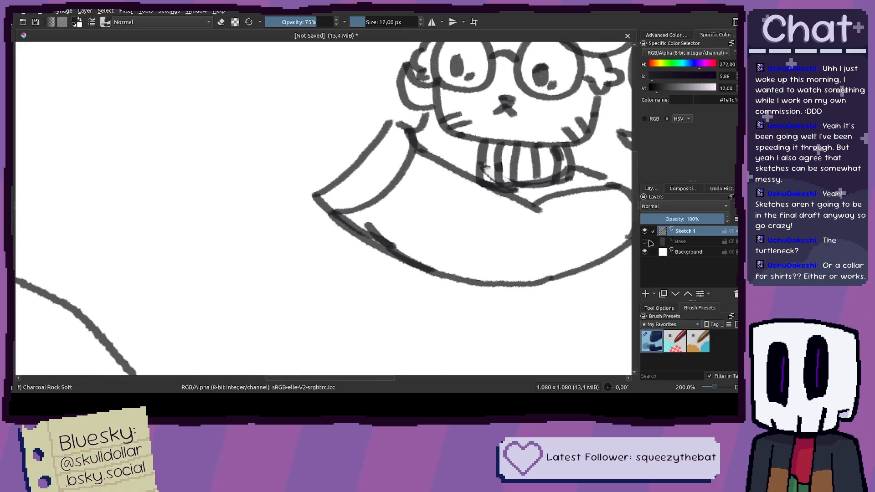
left_click(645, 242)
scroll(442, 197, "up", 2)
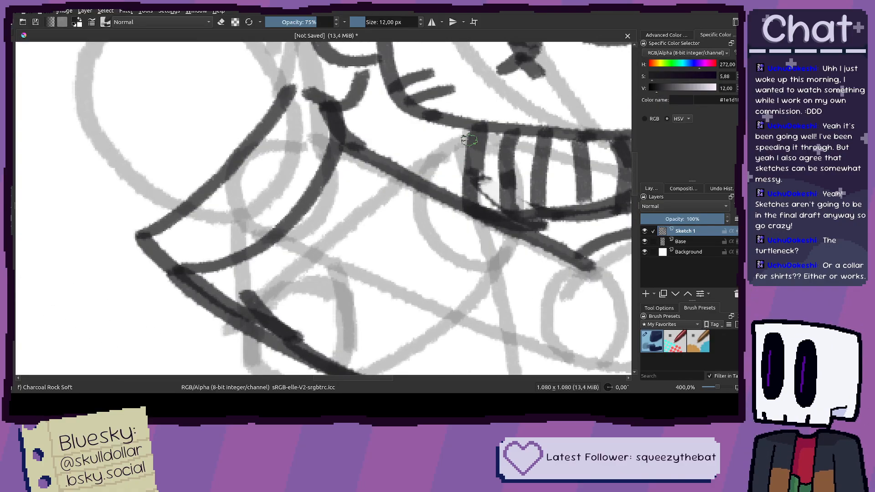
Step: Round out the turtleneck collar's left edge and sketch the short far shoulder line down to the sleeve
mouse_move(471, 131)
left_mouse_down()
mouse_move(449, 143)
mouse_move(468, 191)
left_mouse_up()
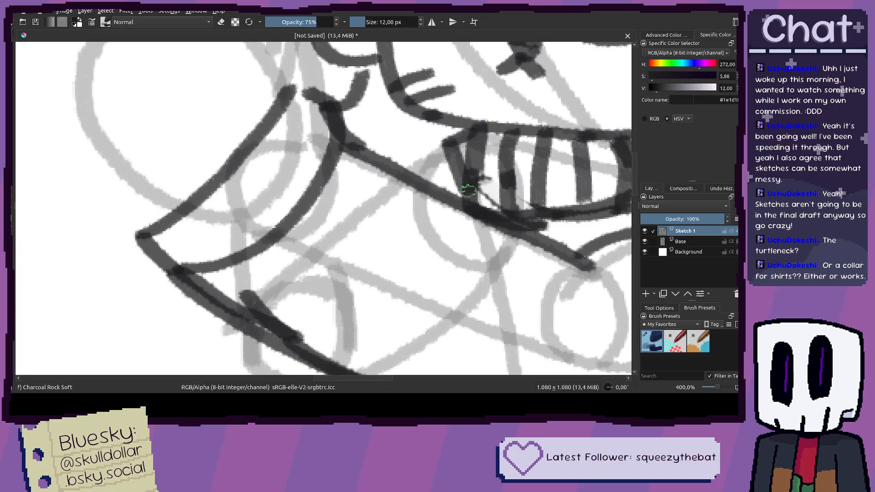
key("ctrl+z")
key("ctrl+z")
mouse_move(473, 130)
left_mouse_down()
mouse_move(449, 159)
mouse_move(460, 191)
left_mouse_up()
left_click_drag(450, 141, 405, 169)
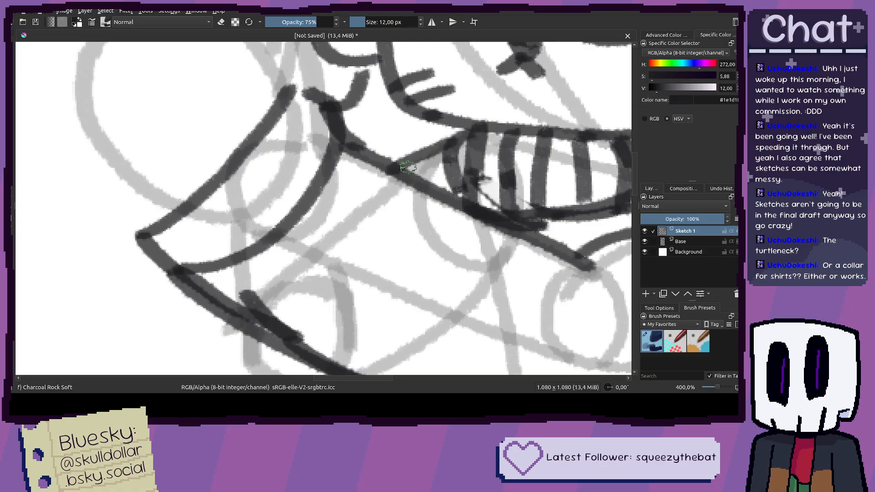
mouse_move(451, 193)
left_mouse_down()
mouse_move(439, 113)
mouse_move(455, 142)
left_mouse_up()
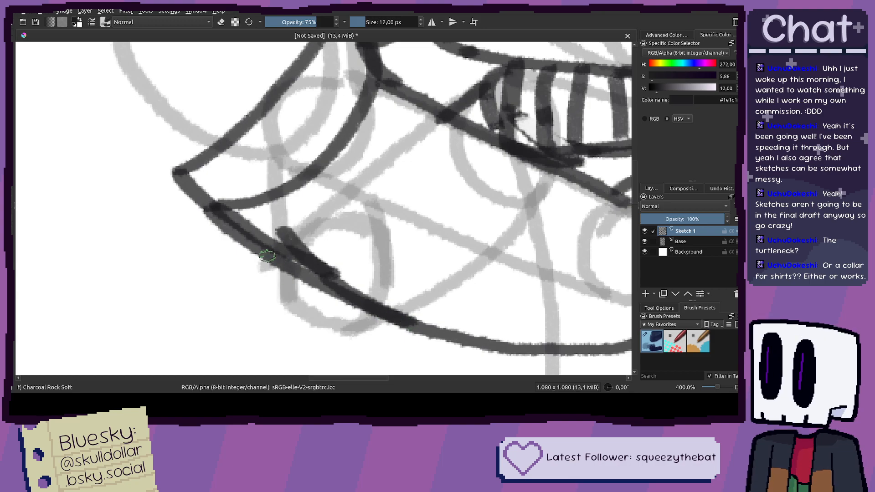
Step: Sketch the other arm's rounded elbow bulging out below the front sleeve's lower contour
mouse_move(254, 249)
left_mouse_down()
mouse_move(253, 298)
mouse_move(290, 349)
mouse_move(257, 281)
mouse_move(298, 353)
mouse_move(380, 351)
mouse_move(374, 356)
mouse_move(417, 319)
left_mouse_up()
key("ctrl+z")
scroll(357, 293, "down", 3)
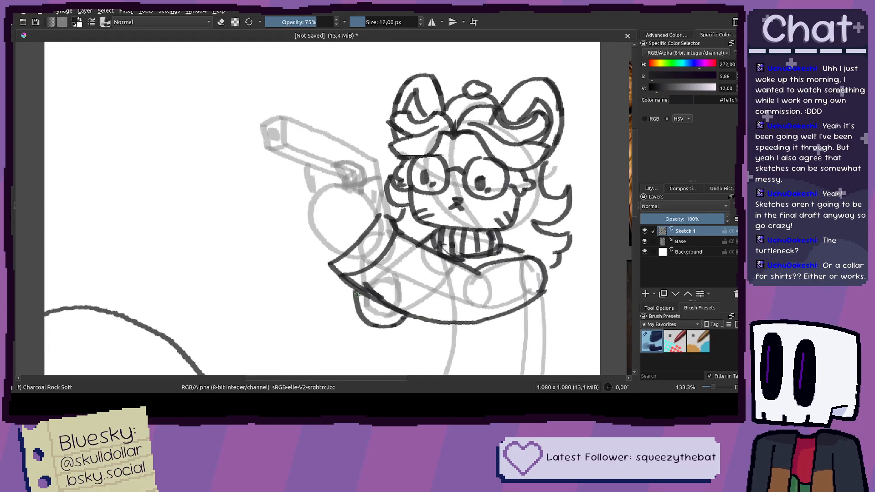
scroll(356, 293, "up", 3)
key("ctrl+z")
left_click_drag(377, 350, 346, 283)
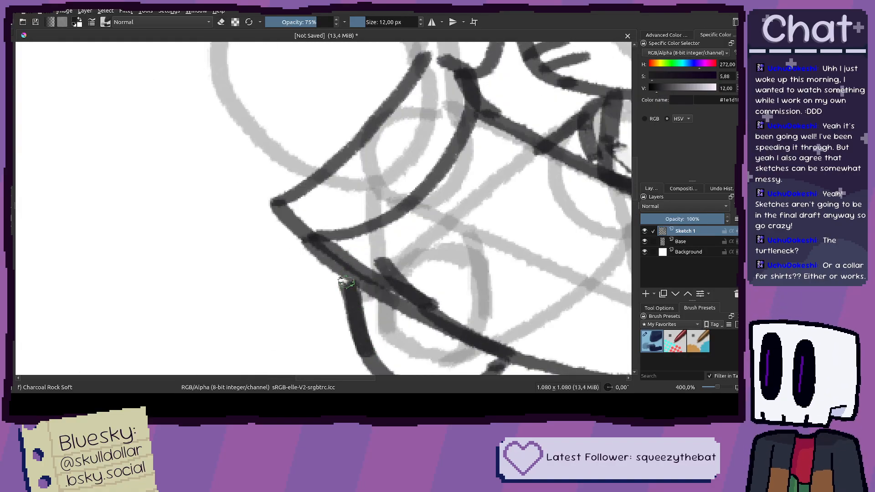
Step: Sketch the hand as a round nub emerging from the cuff and round off the cuff's outer corner
left_click_drag(401, 107, 480, 131)
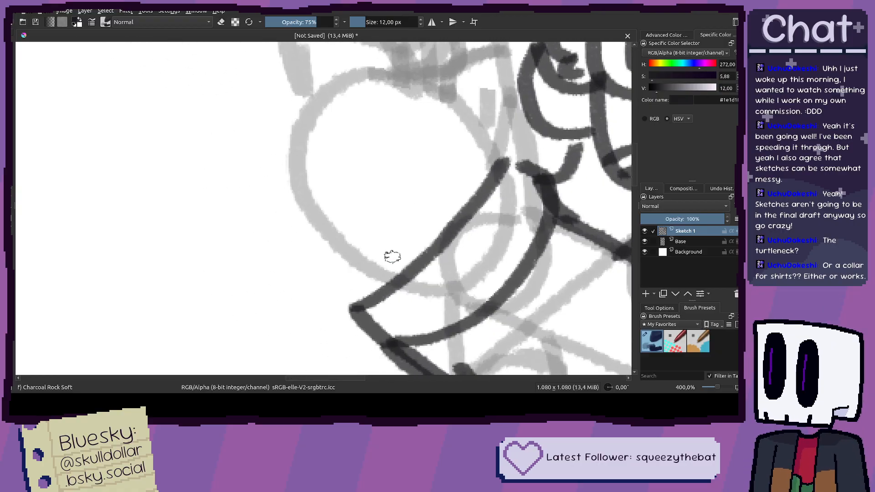
scroll(385, 268, "down", 1)
mouse_move(375, 276)
left_mouse_down()
mouse_move(333, 239)
mouse_move(325, 210)
mouse_move(335, 170)
mouse_move(364, 148)
mouse_move(403, 147)
mouse_move(446, 177)
left_mouse_up()
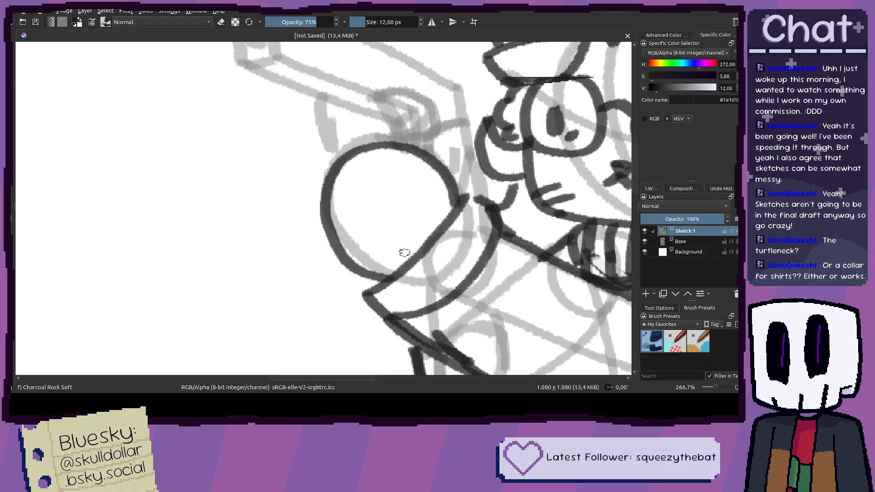
scroll(376, 281, "up", 3)
left_click_drag(344, 317, 365, 281)
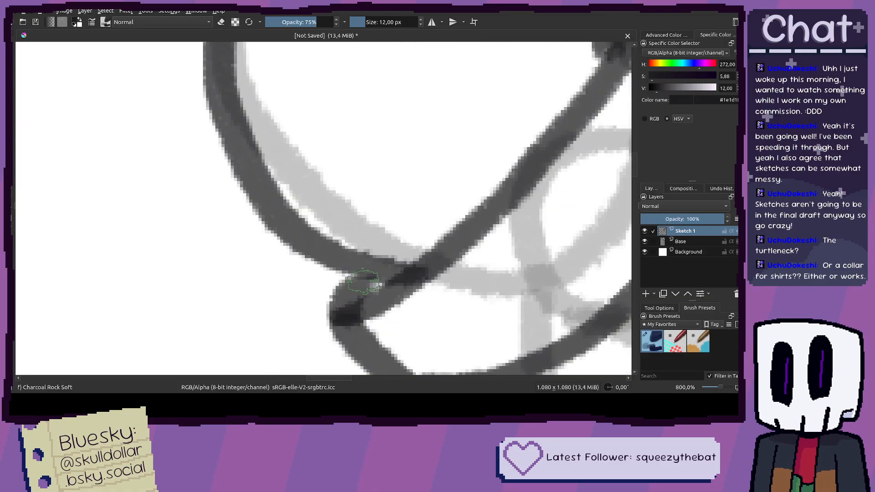
scroll(391, 278, "down", 3)
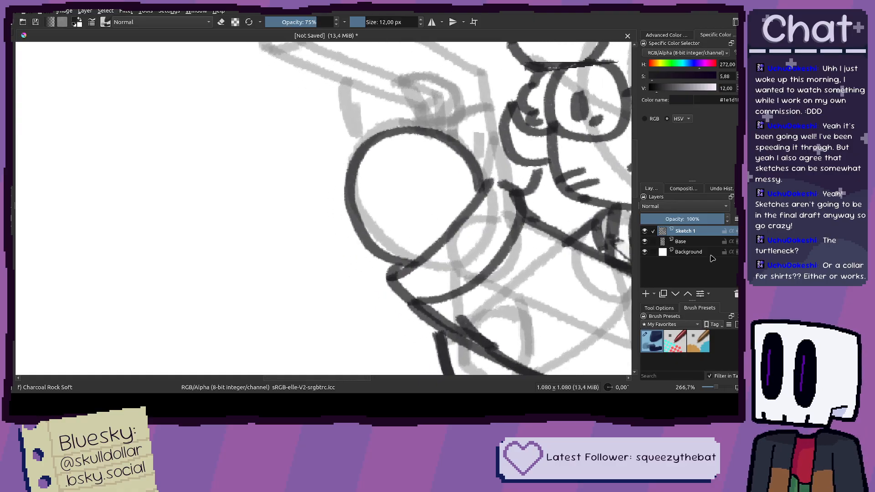
scroll(420, 232, "down", 4)
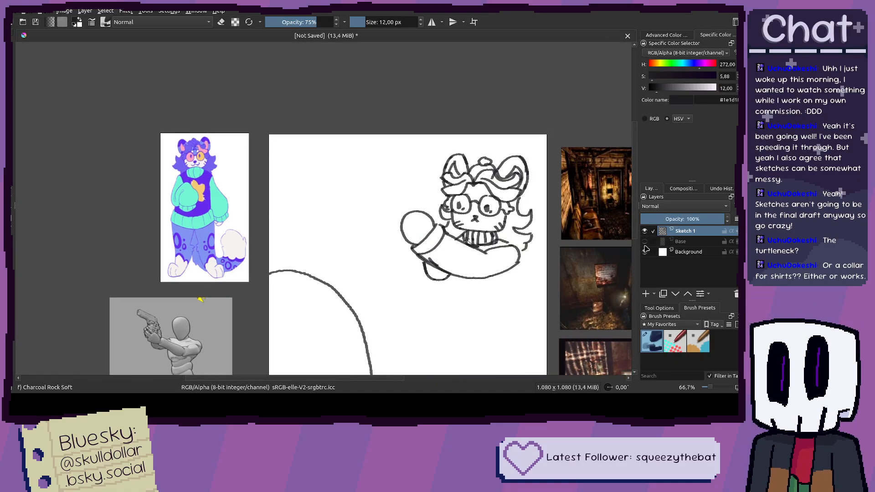
left_click(644, 241)
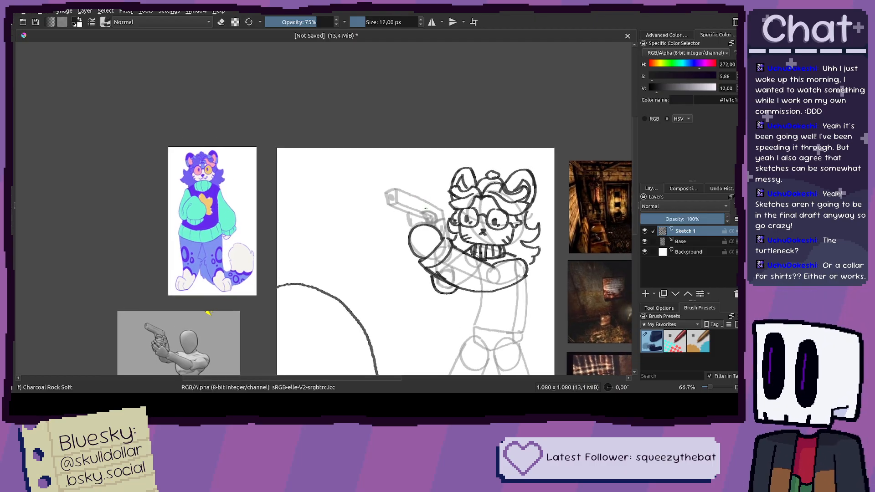
Step: Sketch the gun's U-shaped muzzle face and the long top edge of its slide over the base
scroll(423, 210, "up", 3)
scroll(329, 149, "down", 2)
mouse_move(328, 149)
left_mouse_down()
mouse_move(389, 153)
mouse_move(428, 110)
mouse_move(435, 184)
mouse_move(484, 159)
mouse_move(489, 81)
mouse_move(407, 104)
left_mouse_up()
scroll(428, 110, "up", 4)
mouse_move(479, 99)
left_mouse_down()
mouse_move(327, 114)
mouse_move(367, 115)
mouse_move(601, 214)
left_mouse_up()
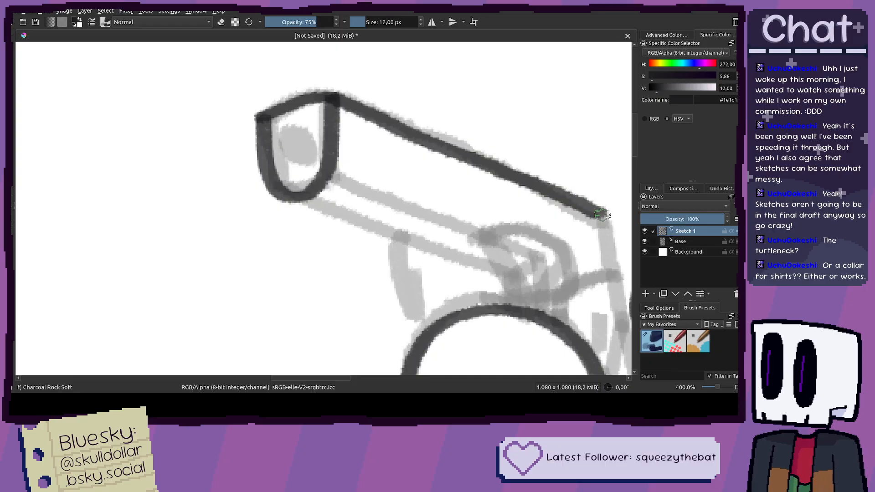
scroll(286, 208, "down", 4)
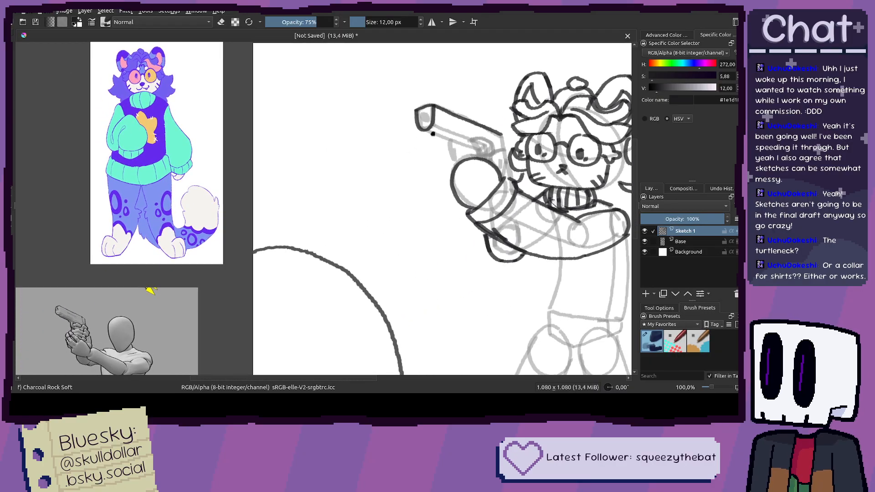
Step: Sketch the gun's lower barrel edge and the rounded second hand gripping it above the nub hand
scroll(429, 133, "up", 1)
scroll(430, 132, "up", 3)
mouse_move(399, 130)
left_mouse_down()
mouse_move(588, 199)
mouse_move(421, 187)
left_mouse_up()
mouse_move(342, 163)
left_mouse_down()
mouse_move(369, 228)
mouse_move(378, 234)
mouse_move(353, 200)
mouse_move(390, 235)
mouse_move(410, 221)
mouse_move(486, 207)
mouse_move(526, 167)
mouse_move(497, 154)
mouse_move(417, 148)
left_mouse_up()
key("ctrl+z")
key("ctrl+z")
mouse_move(506, 152)
left_mouse_down()
mouse_move(477, 144)
mouse_move(433, 152)
mouse_move(398, 183)
mouse_move(435, 194)
left_mouse_up()
key("e")
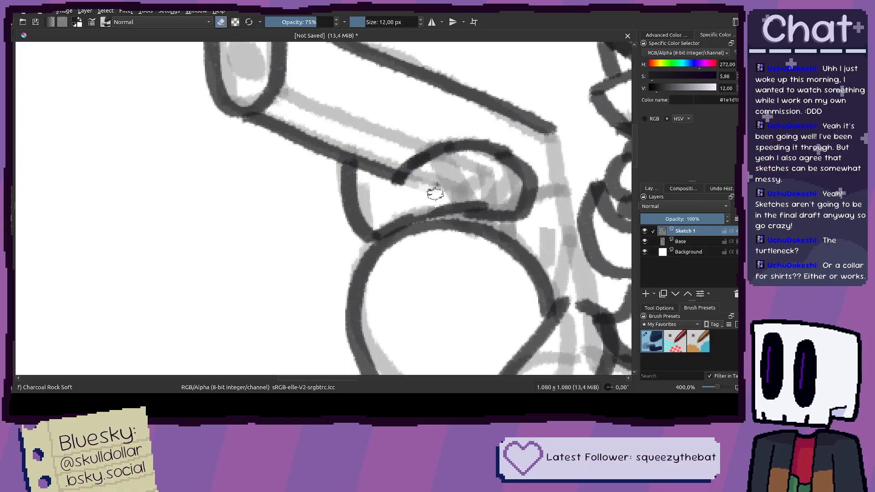
key("e")
Step: Sketch the gun's rear edge down from the slide's back end and close the grip's bottom against the hand
mouse_move(546, 127)
left_mouse_down()
mouse_move(568, 193)
mouse_move(573, 270)
left_mouse_up()
key("ctrl+z")
key("ctrl+z")
left_click_drag(560, 218, 523, 231)
mouse_move(536, 261)
left_mouse_down()
mouse_move(509, 286)
mouse_move(524, 288)
mouse_move(509, 279)
mouse_move(508, 300)
mouse_move(512, 287)
mouse_move(470, 297)
left_mouse_up()
scroll(524, 286, "down", 3)
scroll(536, 280, "up", 3)
key("ctrl+z")
key("ctrl+z")
scroll(384, 191, "down", 5)
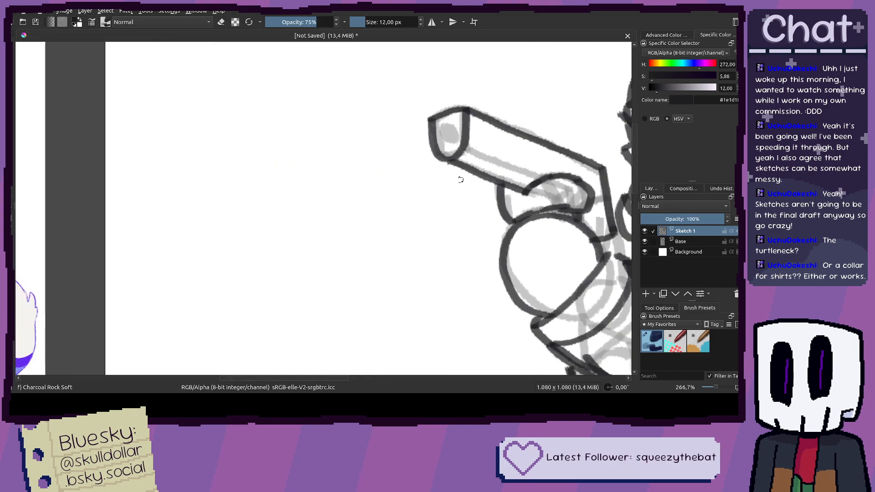
Step: Add an inner line along the gun's barrel above the lower edge, with a short crossbar near the muzzle
mouse_move(587, 45)
left_mouse_down()
mouse_move(376, 115)
mouse_move(273, 182)
left_mouse_up()
scroll(273, 182, "up", 5)
left_click_drag(232, 208, 342, 246)
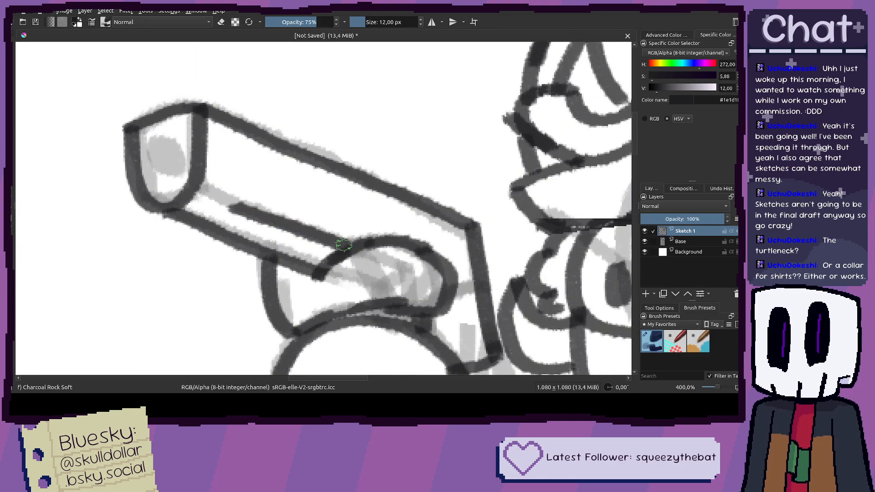
mouse_move(236, 205)
left_mouse_down()
mouse_move(225, 219)
mouse_move(230, 249)
mouse_move(281, 263)
left_mouse_up()
scroll(360, 288, "down", 1)
scroll(278, 288, "up", 2)
scroll(279, 287, "down", 1)
key("ctrl+z")
scroll(309, 252, "down", 1)
scroll(308, 252, "up", 2)
mouse_move(296, 233)
left_mouse_down()
mouse_move(274, 251)
mouse_move(326, 283)
left_mouse_up()
scroll(271, 287, "down", 4)
key("ctrl+z")
mouse_move(242, 287)
left_mouse_down()
mouse_move(358, 242)
mouse_move(376, 188)
left_mouse_up()
scroll(324, 235, "down", 3)
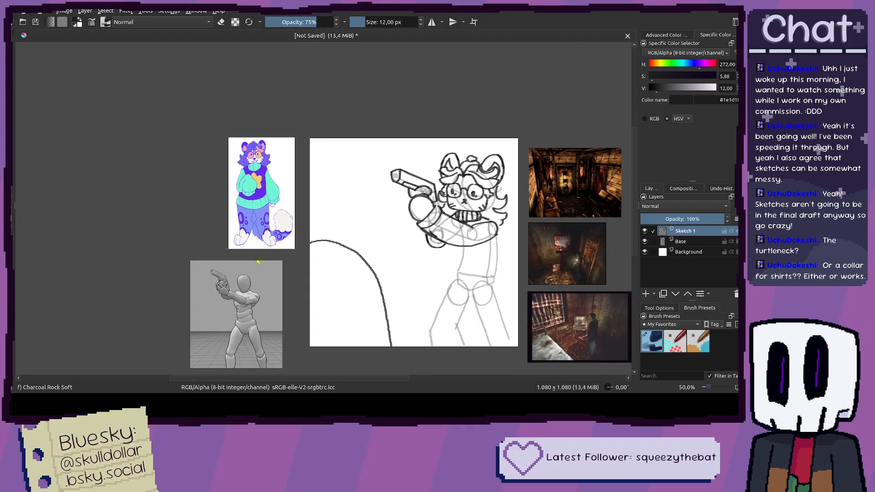
Step: Outline a small rectangular block at the rear end of the gun's slide
scroll(185, 292, "up", 3)
left_click_drag(274, 277, 62, 284)
mouse_move(517, 145)
left_mouse_down()
mouse_move(182, 275)
mouse_move(202, 296)
left_mouse_up()
scroll(300, 146, "up", 3)
right_click(293, 147)
left_click(408, 170)
mouse_move(308, 170)
left_mouse_down()
mouse_move(312, 216)
mouse_move(349, 216)
left_mouse_up()
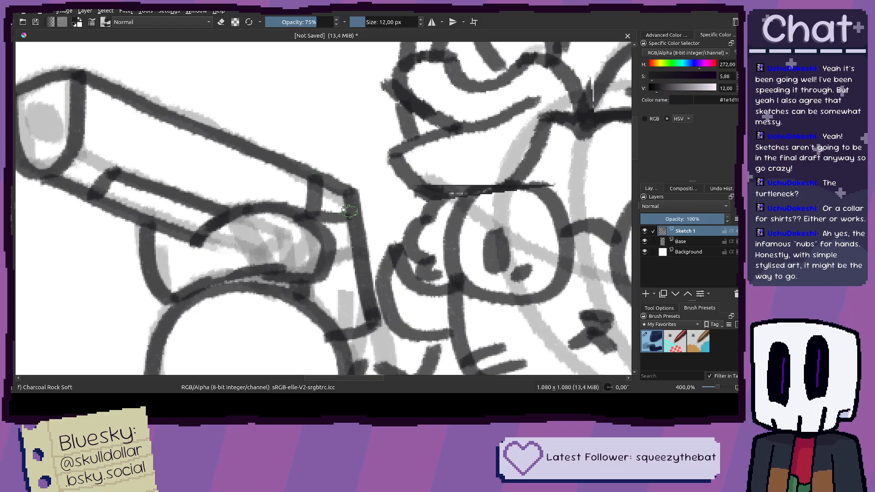
scroll(355, 213, "down", 3)
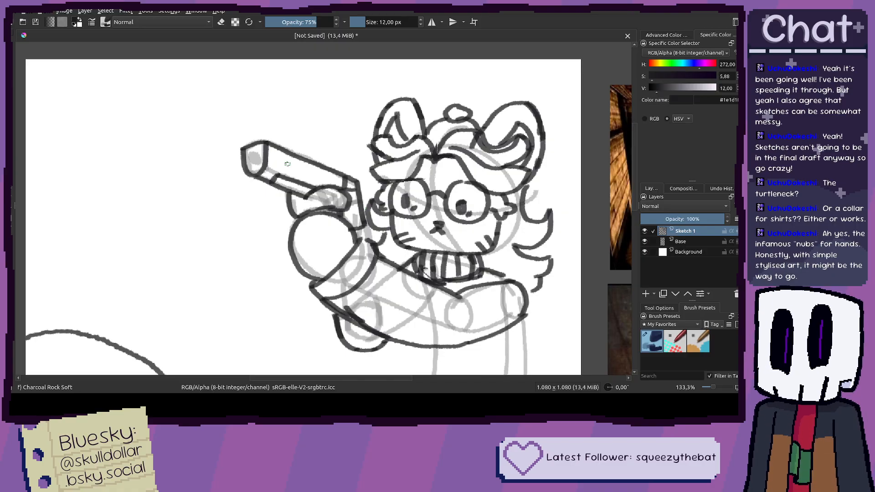
Step: Try to fill in the gun's muzzle opening as a dark round hole
scroll(287, 164, "up", 4)
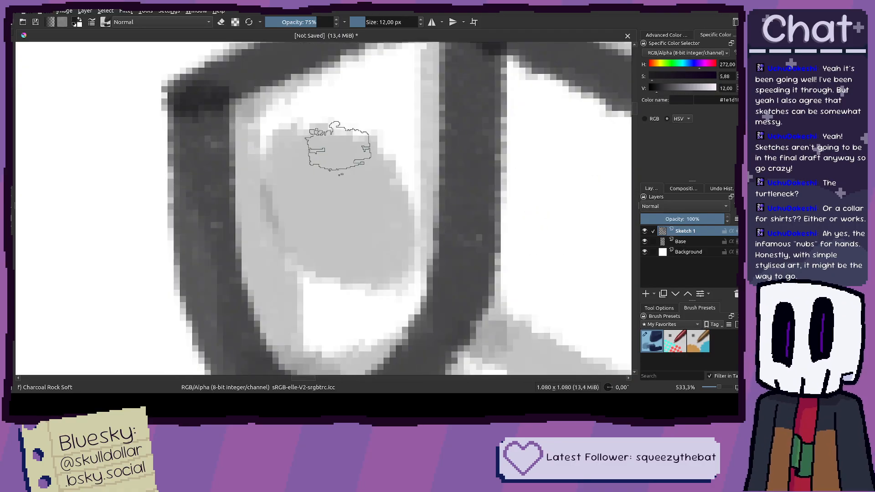
mouse_move(340, 148)
left_mouse_down()
mouse_move(276, 189)
mouse_move(303, 256)
mouse_move(335, 267)
mouse_move(379, 239)
mouse_move(377, 178)
mouse_move(346, 144)
mouse_move(310, 228)
left_mouse_up()
scroll(310, 225, "down", 10)
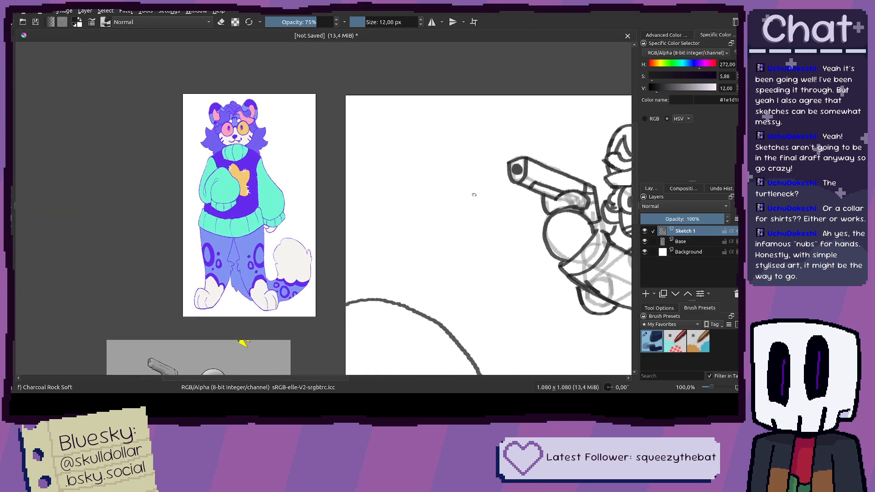
scroll(509, 164, "up", 4)
key("ctrl+z")
key("ctrl+z")
Step: Mark the gun's muzzle face with short horizontal strokes
scroll(556, 167, "up", 2)
mouse_move(538, 155)
left_mouse_down()
mouse_move(524, 196)
mouse_move(565, 150)
left_mouse_up()
mouse_move(547, 255)
left_mouse_down()
mouse_move(504, 250)
mouse_move(555, 248)
mouse_move(545, 277)
mouse_move(577, 254)
left_mouse_up()
key("ctrl+z")
Step: Examine the sketched gun and gripping hands beside the character reference
scroll(555, 264, "down", 4)
mouse_move(577, 291)
left_mouse_down()
mouse_move(492, 275)
mouse_move(493, 289)
mouse_move(460, 275)
left_mouse_up()
left_click_drag(519, 299, 302, 205)
scroll(433, 253, "up", 3)
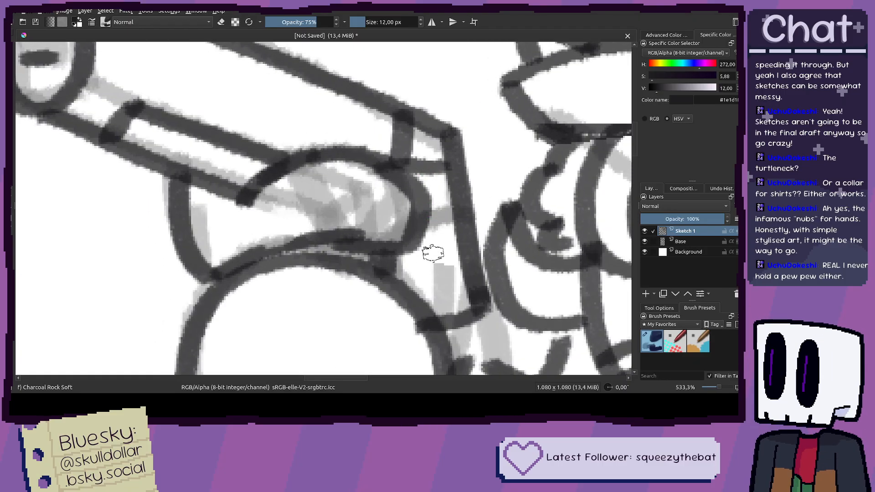
scroll(433, 253, "down", 4)
left_click_drag(420, 218, 534, 164)
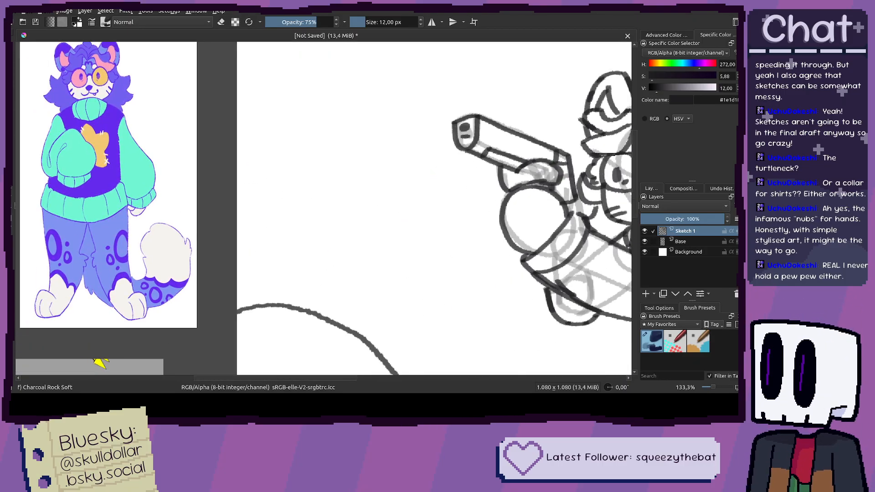
left_click_drag(437, 170, 494, 116)
left_click_drag(443, 151, 402, 150)
left_click_drag(484, 154, 472, 153)
mouse_move(539, 151)
left_mouse_down()
mouse_move(448, 152)
mouse_move(476, 158)
left_mouse_up()
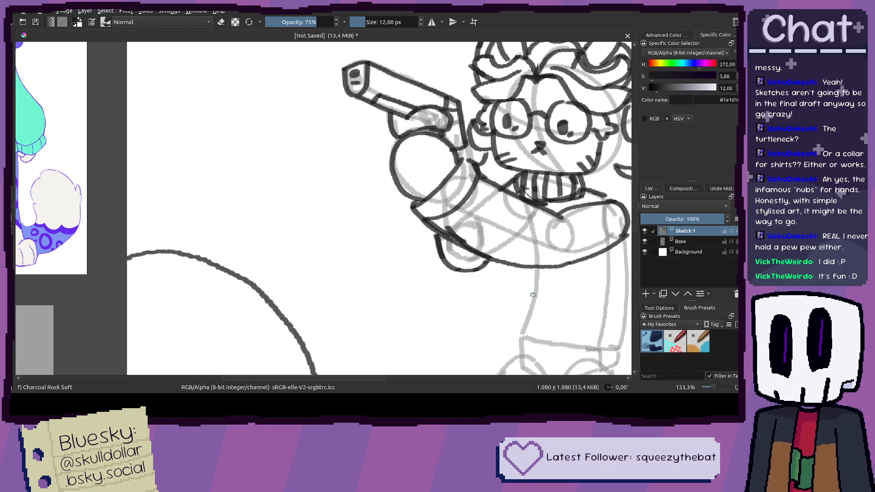
Step: Sketch the back side of the torso as a long line from under the shoulder down to the waist
scroll(537, 296, "up", 2)
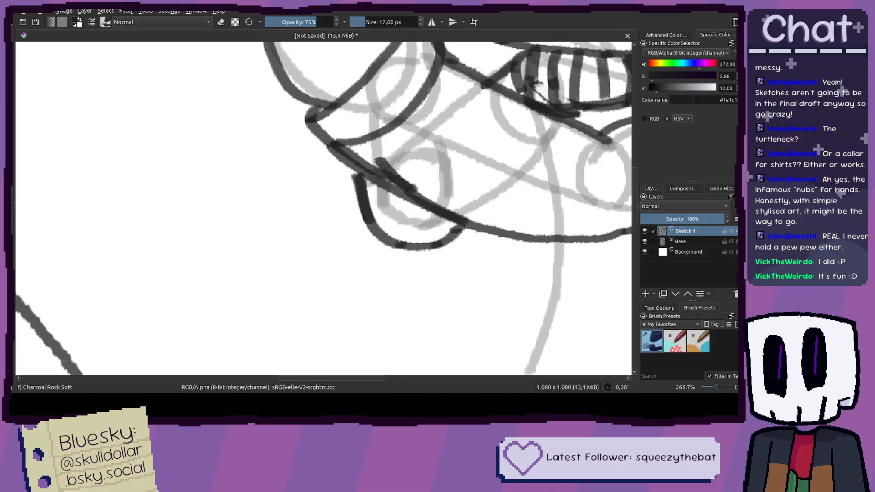
scroll(461, 238, "down", 2)
left_click_drag(480, 238, 392, 163)
left_click_drag(423, 189, 504, 227)
scroll(526, 202, "down", 1)
left_click_drag(434, 237, 467, 191)
scroll(466, 191, "up", 3)
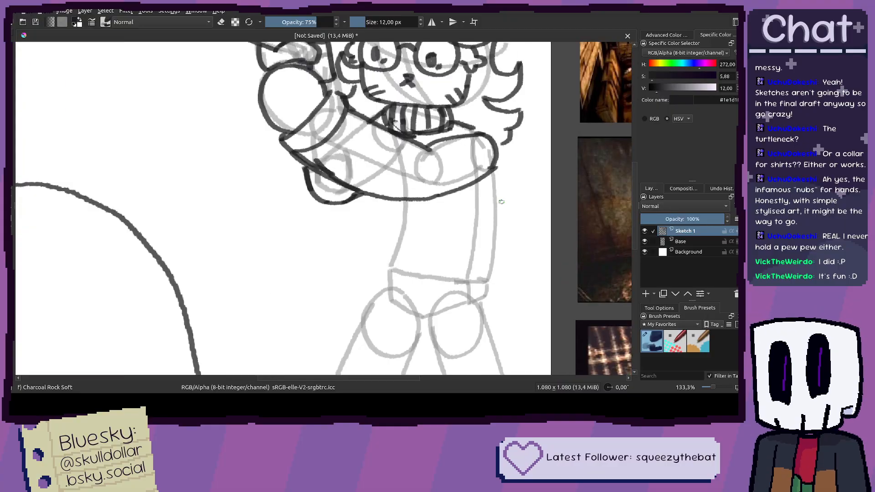
left_click_drag(484, 128, 492, 200)
key("ctrl+z")
left_click_drag(486, 121, 506, 240)
key("ctrl+z")
mouse_move(486, 122)
left_mouse_down()
mouse_move(486, 326)
mouse_move(476, 348)
left_mouse_up()
scroll(415, 233, "down", 2)
scroll(416, 234, "up", 2)
Step: Try to sketch the front side of the torso as a line from under the arm down to the waist
left_click_drag(421, 187, 401, 268)
key("ctrl+z")
mouse_move(421, 190)
left_mouse_down()
mouse_move(391, 286)
mouse_move(392, 235)
mouse_move(378, 309)
left_mouse_up()
key("ctrl+z")
key("ctrl+z")
left_click_drag(414, 190, 391, 314)
scroll(375, 236, "down", 4)
left_click_drag(375, 236, 374, 237)
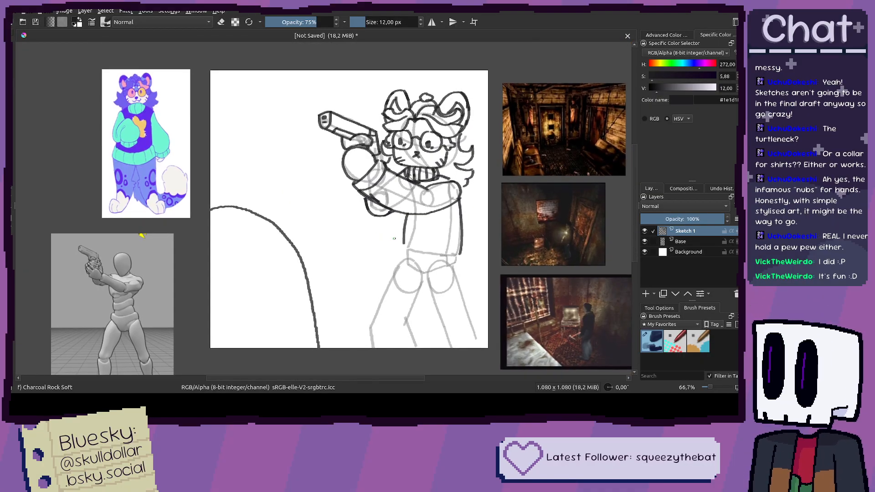
scroll(407, 243, "up", 1)
scroll(368, 283, "up", 1)
key("ctrl+z")
mouse_move(399, 126)
left_mouse_down()
mouse_move(374, 190)
mouse_move(371, 237)
left_mouse_up()
key("ctrl+z")
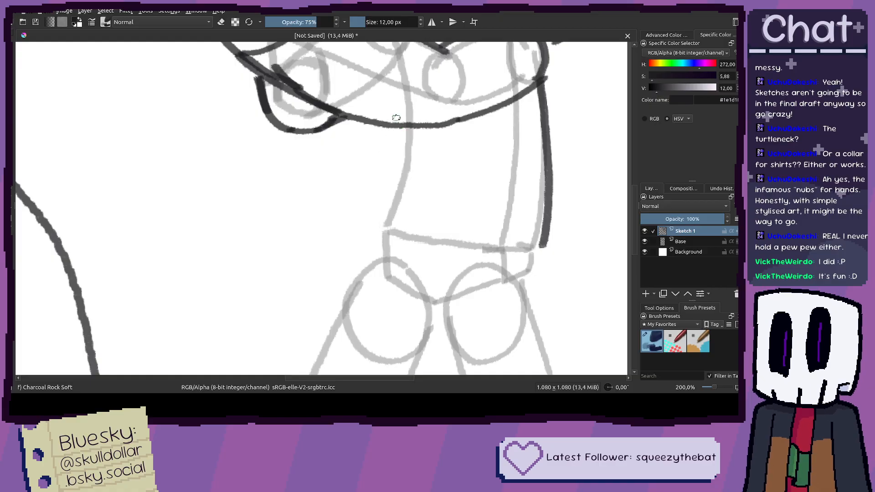
left_click_drag(395, 122, 371, 215)
key("ctrl+z")
mouse_move(401, 123)
left_mouse_down()
mouse_move(376, 204)
mouse_move(340, 266)
left_mouse_up()
key("ctrl+z")
Step: Sketch the top edge of the sweater's hem as a wide downward-bowed curve across the hips, checking it against the references
mouse_move(381, 179)
left_mouse_down()
mouse_move(342, 267)
mouse_move(318, 222)
mouse_move(344, 216)
mouse_move(332, 227)
mouse_move(418, 249)
mouse_move(497, 251)
mouse_move(601, 218)
left_mouse_up()
scroll(345, 275, "up", 1)
key("ctrl+z")
key("ctrl+z")
key("ctrl+z")
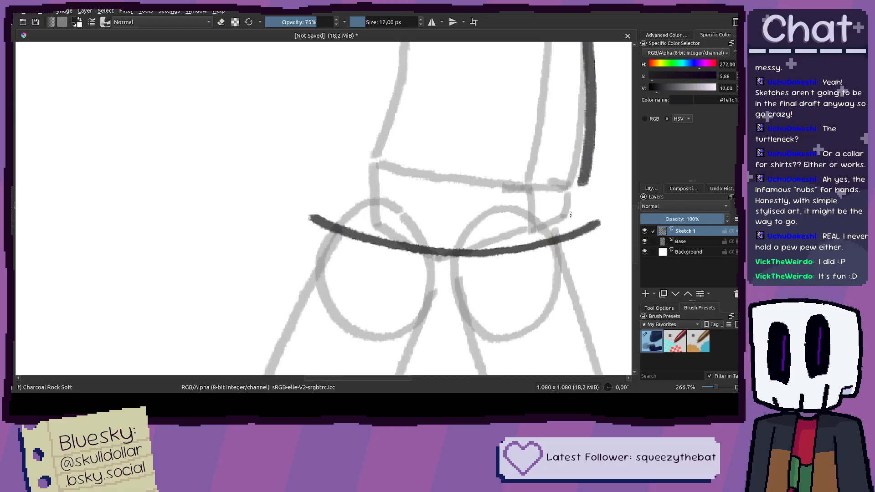
key("1")
left_click_drag(87, 138, 215, 199)
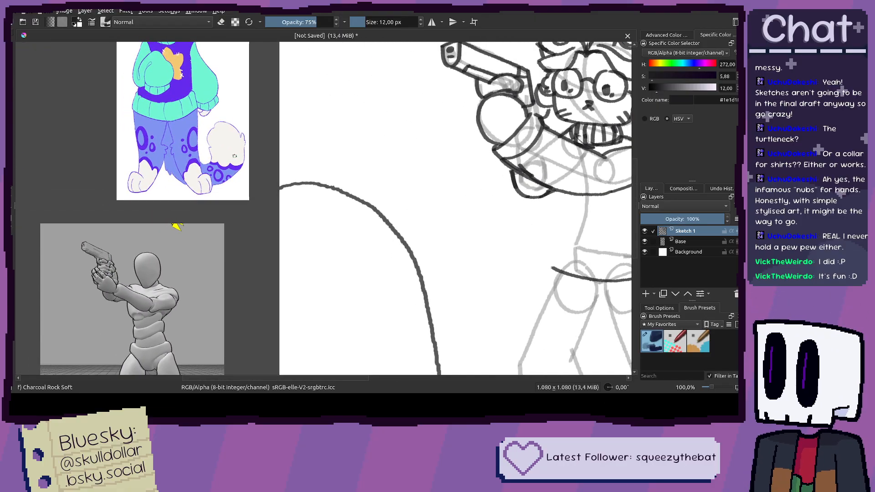
left_click_drag(518, 224, 469, 209)
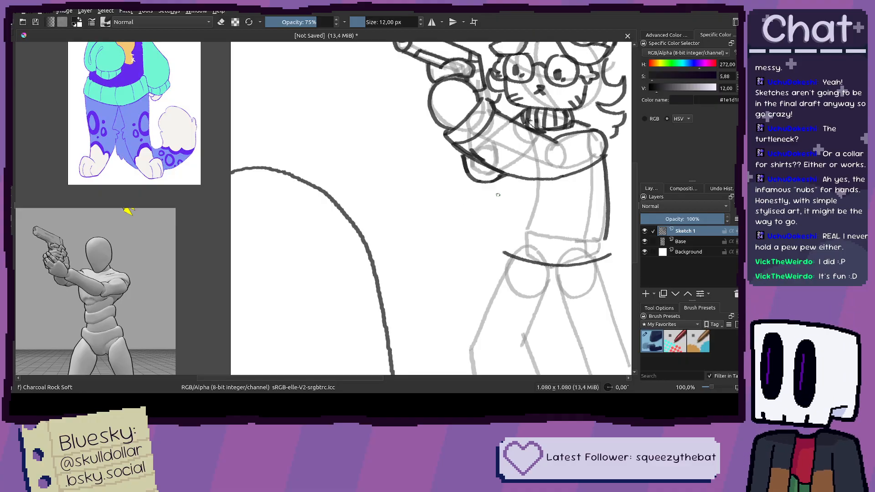
scroll(620, 263, "up", 5)
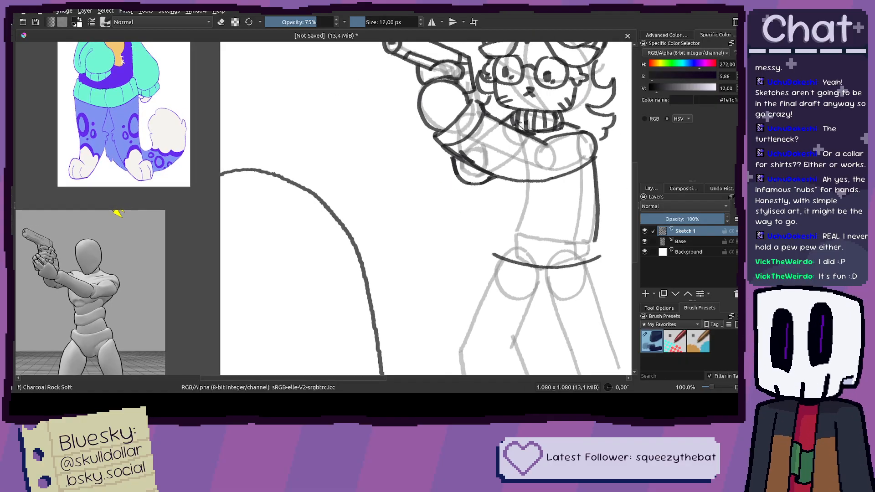
Step: Sketch the front edge of the sweater's hem band as a short slanted line down from the end of the top curve
mouse_move(569, 224)
left_mouse_down()
mouse_move(577, 299)
mouse_move(568, 170)
mouse_move(592, 303)
mouse_move(553, 184)
left_mouse_up()
key("ctrl+z")
key("ctrl+z")
mouse_move(532, 75)
left_mouse_down()
mouse_move(574, 201)
mouse_move(576, 276)
left_mouse_up()
scroll(253, 195, "left", 4)
scroll(253, 195, "left", 4)
left_click_drag(262, 77, 205, 211)
scroll(225, 185, "down", 1)
key("ctrl+z")
mouse_move(253, 68)
left_mouse_down()
mouse_move(233, 91)
mouse_move(217, 158)
left_mouse_up()
key("ctrl+z")
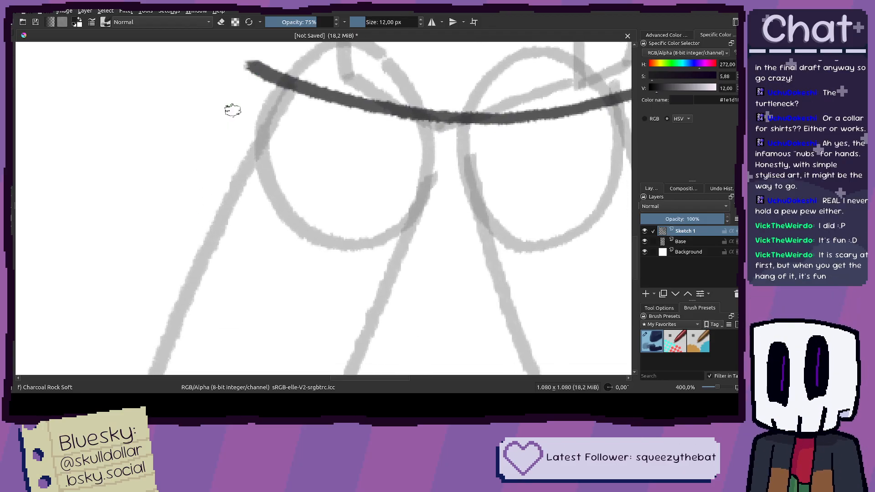
left_click_drag(249, 59, 202, 182)
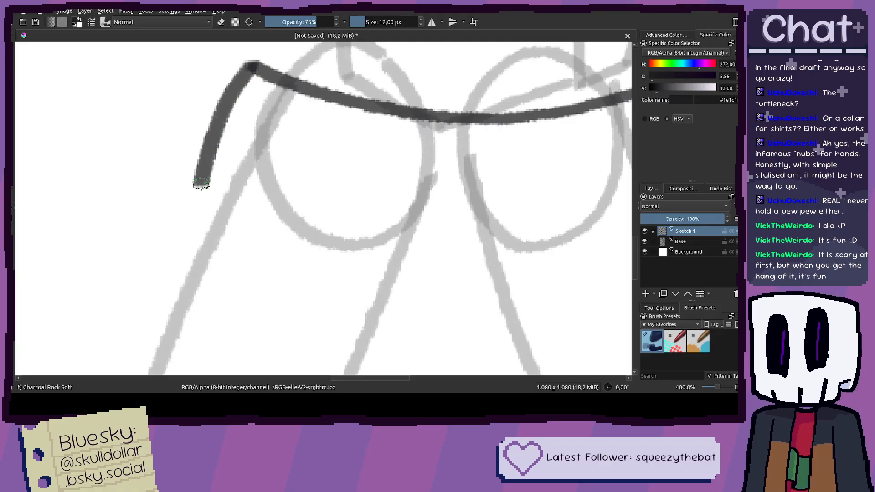
Step: Close the hem band with a curved lower edge across the thighs and a short back edge
mouse_move(249, 206)
left_mouse_down()
mouse_move(121, 190)
mouse_move(79, 194)
mouse_move(246, 255)
left_mouse_up()
key("ctrl+z")
mouse_move(81, 195)
left_mouse_down()
mouse_move(134, 235)
mouse_move(112, 214)
mouse_move(284, 260)
mouse_move(365, 266)
mouse_move(507, 245)
mouse_move(583, 209)
left_mouse_up()
key("ctrl+z")
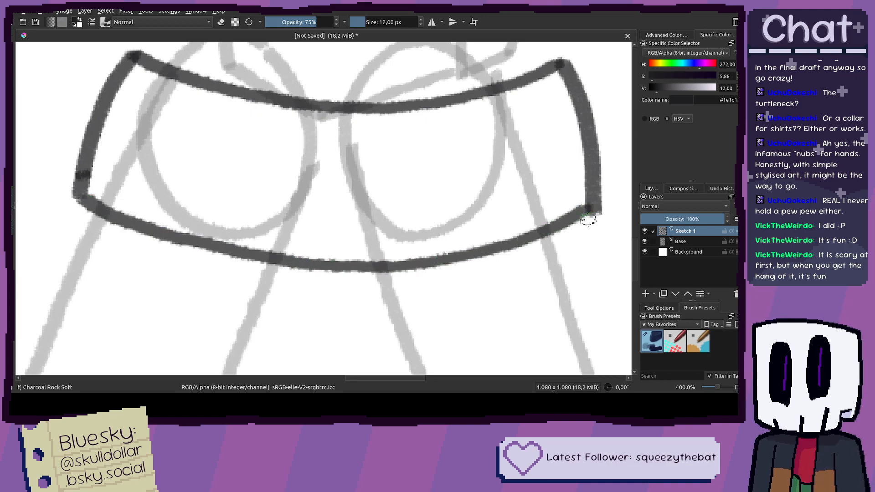
Step: Sketch a small pointed fold sticking out from the hem band's front lower corner
scroll(404, 185, "down", 8)
left_click_drag(493, 243, 358, 196)
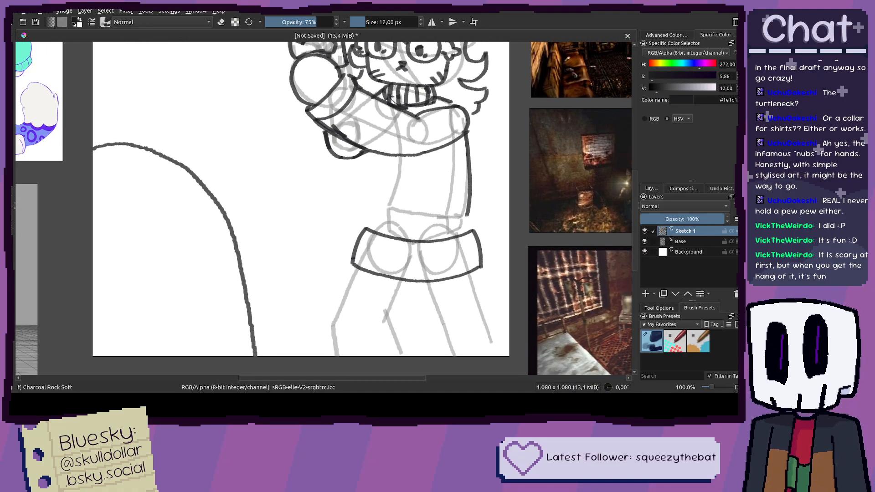
left_click_drag(430, 283, 363, 252)
scroll(376, 251, "up", 3)
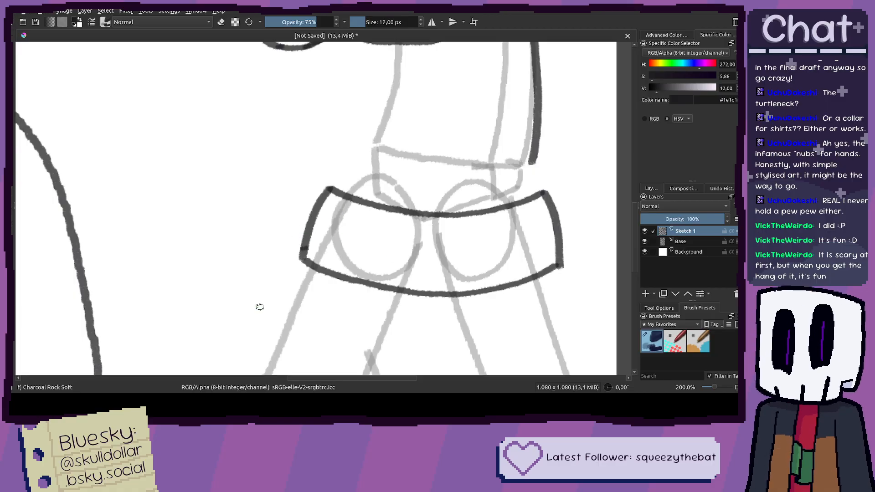
scroll(315, 262, "up", 1)
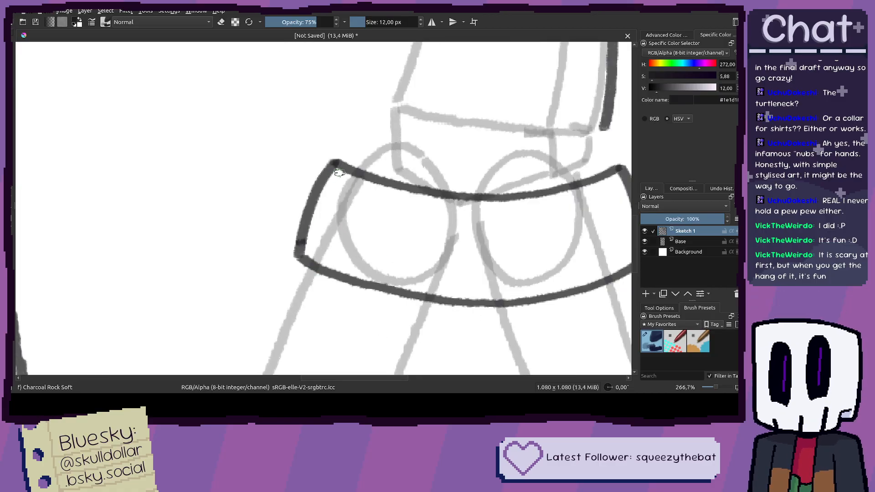
mouse_move(305, 225)
left_mouse_down()
mouse_move(281, 255)
mouse_move(324, 267)
left_mouse_up()
key("ctrl+z")
key("ctrl+z")
mouse_move(317, 211)
left_mouse_down()
mouse_move(281, 243)
mouse_move(285, 256)
mouse_move(309, 266)
left_mouse_up()
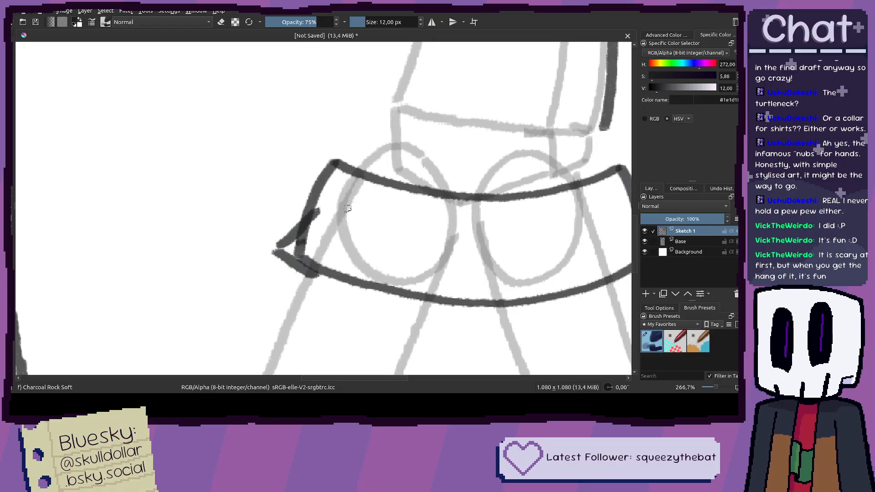
scroll(352, 261, "down", 4)
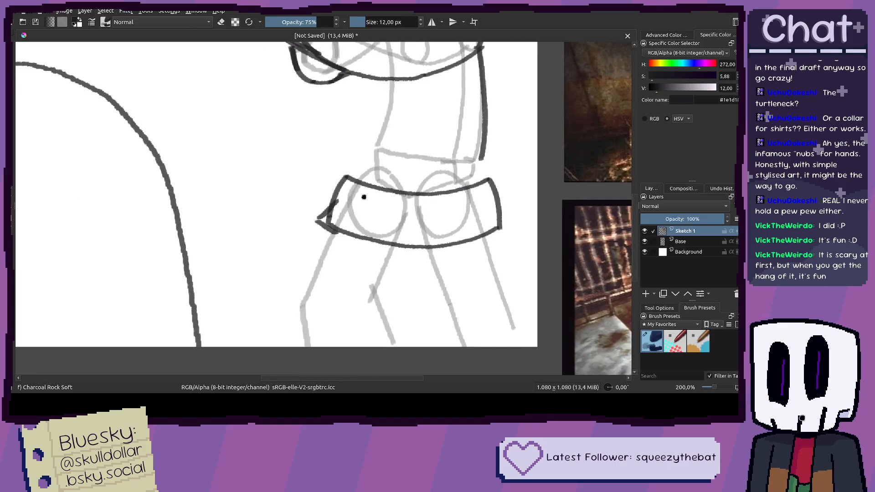
Step: Draw five evenly spaced curved rib lines across the hem band from its top edge to its lower edge
scroll(343, 224, "up", 4)
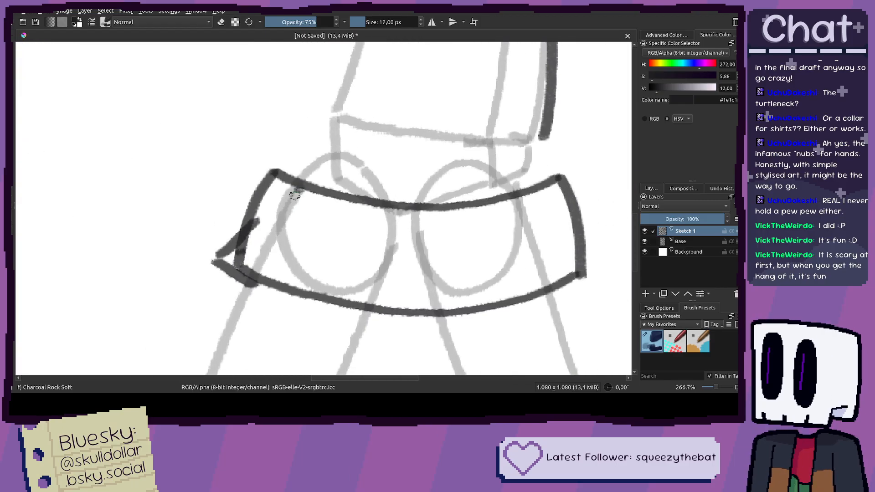
left_click_drag(300, 189, 275, 277)
left_click_drag(352, 202, 331, 302)
left_click_drag(404, 204, 404, 318)
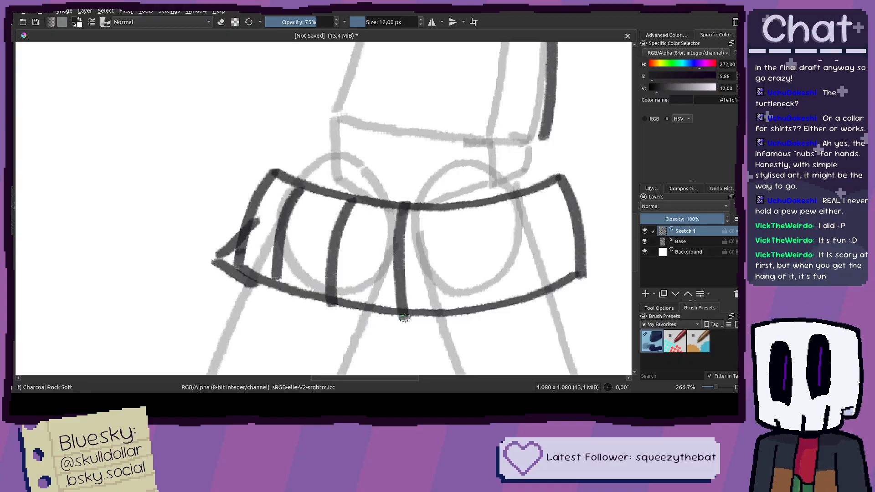
left_click_drag(448, 206, 476, 309)
left_click_drag(517, 196, 542, 299)
Step: Extend the torso's back line down so that it meets the top edge of the hem band
scroll(505, 241, "down", 4)
scroll(505, 242, "up", 1)
scroll(505, 242, "up", 3)
mouse_move(488, 222)
left_mouse_down()
mouse_move(495, 240)
mouse_move(487, 236)
mouse_move(490, 261)
left_mouse_up()
key("ctrl+z")
scroll(490, 261, "down", 4)
Step: Sketch the torso's front line between the hem band's front corner and the underside of the arm
left_click_drag(374, 230, 475, 231)
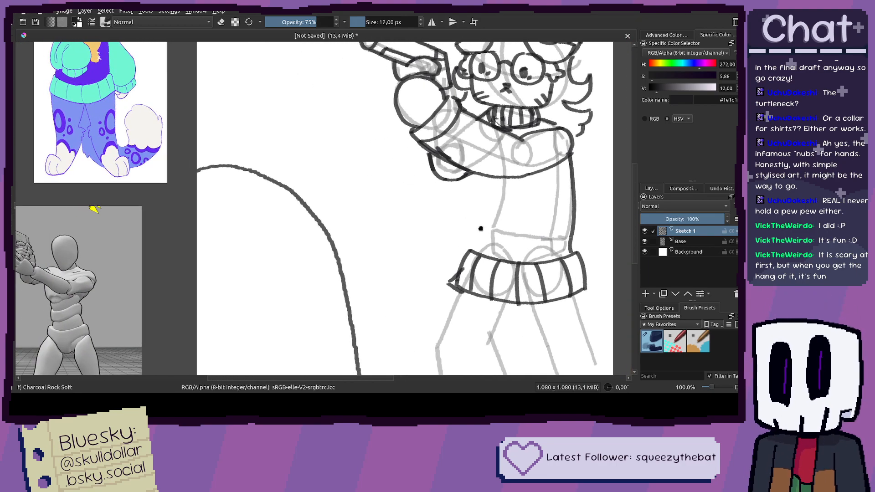
scroll(476, 231, "up", 2)
mouse_move(397, 298)
left_mouse_down()
mouse_move(408, 243)
mouse_move(438, 185)
left_mouse_up()
left_click_drag(435, 151, 437, 189)
key("ctrl+z")
mouse_move(432, 151)
left_mouse_down()
mouse_move(438, 183)
mouse_move(434, 151)
left_mouse_up()
key("ctrl+z")
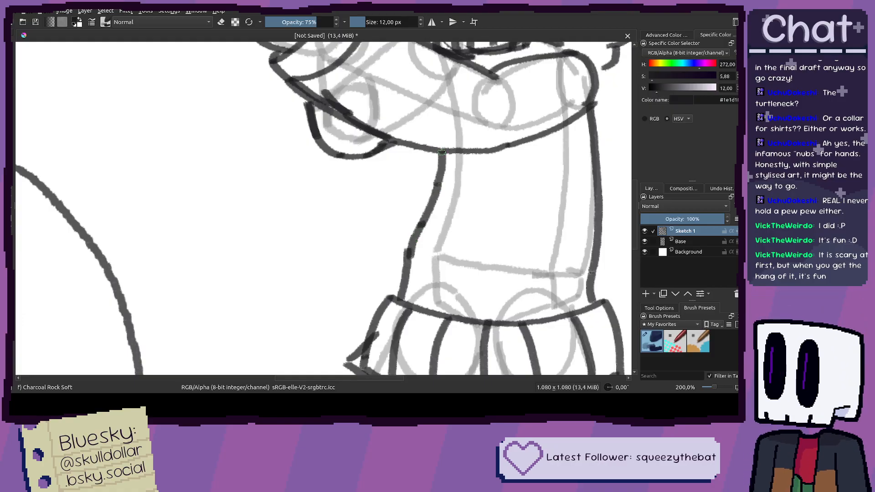
Step: Hide the Base layer to inspect the sketched torso and hem, and show it again
key("1")
left_click(644, 241)
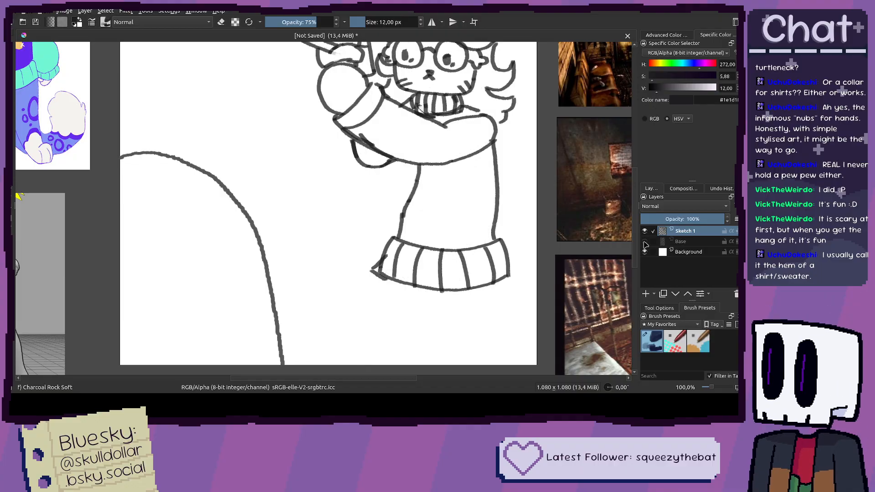
left_click(644, 243)
Step: Redraw the upper part of the torso's front line so it runs more upright beneath the arm
scroll(445, 217, "up", 2)
key("ctrl+z")
mouse_move(390, 160)
left_mouse_down()
mouse_move(414, 196)
mouse_move(402, 158)
mouse_move(414, 197)
left_mouse_up()
key("ctrl+z")
key("ctrl+z")
left_click_drag(412, 142, 395, 265)
key("ctrl+z")
left_click_drag(401, 203, 407, 146)
mouse_move(455, 176)
left_mouse_down()
mouse_move(411, 269)
mouse_move(422, 202)
left_mouse_up()
Step: Compare the redrawn torso front with the Base layer hidden and shown
left_click(644, 242)
scroll(415, 246, "down", 2)
scroll(417, 242, "up", 1)
left_click(645, 242)
scroll(483, 179, "down", 1)
Step: Sketch the back half of the sweater's chest patch as a rounded lower lobe with a curve rising toward the arm
mouse_move(482, 180)
left_mouse_down()
mouse_move(481, 210)
mouse_move(465, 211)
mouse_move(488, 249)
left_mouse_up()
scroll(476, 237, "up", 2)
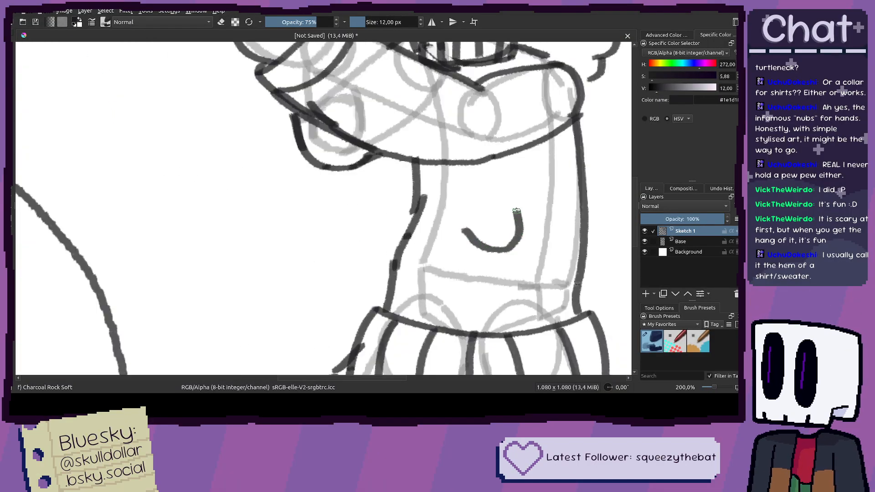
scroll(497, 190, "down", 3)
scroll(512, 240, "up", 4)
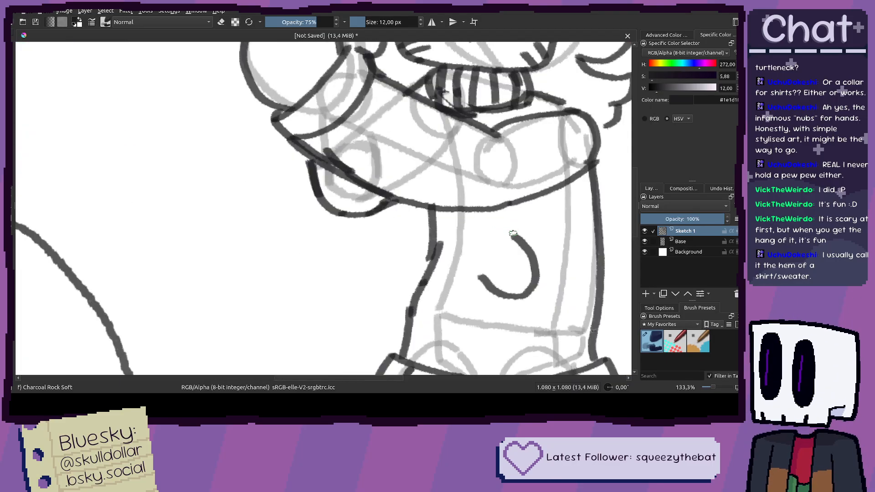
mouse_move(513, 241)
left_mouse_down()
mouse_move(549, 204)
mouse_move(519, 238)
mouse_move(549, 220)
mouse_move(560, 199)
left_mouse_up()
key("ctrl+z")
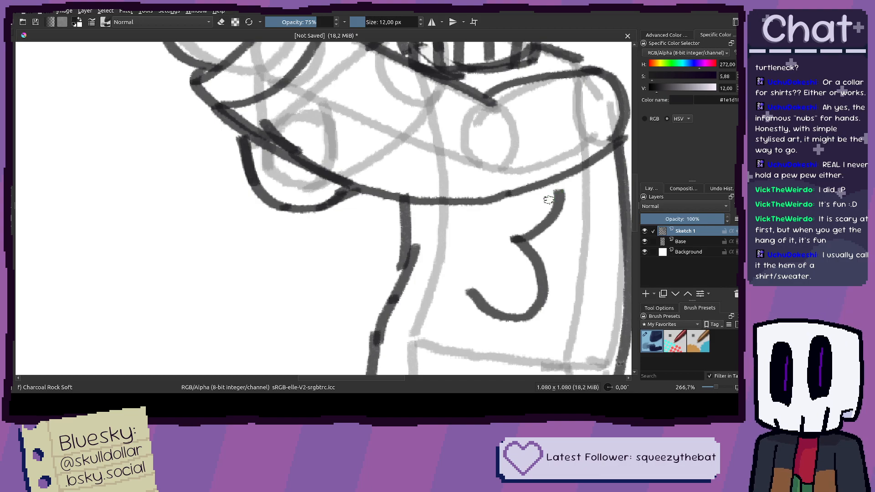
scroll(538, 216, "up", 3)
key("ctrl+z")
mouse_move(464, 249)
left_mouse_down()
mouse_move(525, 208)
mouse_move(546, 165)
mouse_move(489, 251)
mouse_move(535, 223)
mouse_move(562, 147)
left_mouse_up()
key("ctrl+z")
Step: Try to sketch the chest patch's front lobe and the curve joining it to the torso's front line
scroll(517, 168, "down", 2)
scroll(451, 285, "up", 2)
mouse_move(467, 242)
left_mouse_down()
mouse_move(400, 265)
mouse_move(337, 252)
mouse_move(321, 228)
mouse_move(455, 239)
mouse_move(457, 248)
mouse_move(382, 275)
mouse_move(339, 261)
left_mouse_up()
key("ctrl+z")
key("ctrl+z")
mouse_move(370, 195)
left_mouse_down()
mouse_move(332, 252)
mouse_move(336, 289)
mouse_move(355, 302)
left_mouse_up()
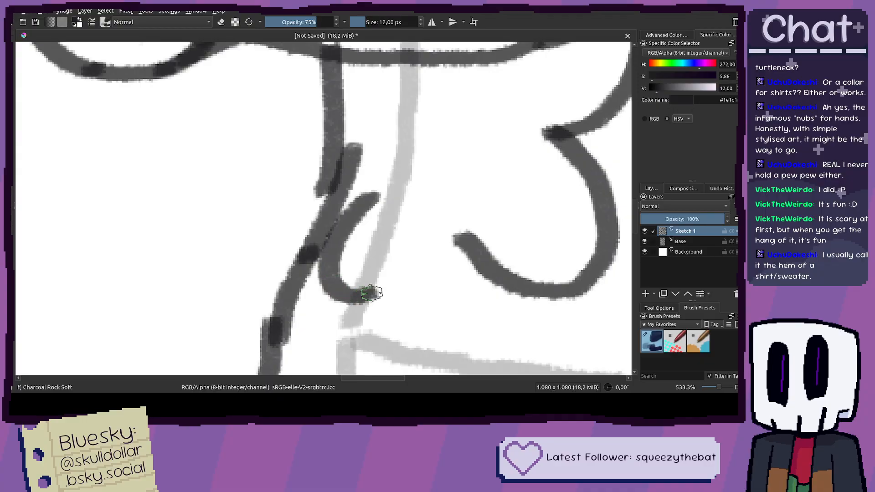
key("ctrl+z")
mouse_move(464, 243)
left_mouse_down()
mouse_move(433, 279)
mouse_move(380, 295)
mouse_move(344, 289)
mouse_move(459, 245)
mouse_move(379, 279)
mouse_move(350, 273)
mouse_move(332, 234)
mouse_move(362, 186)
mouse_move(394, 161)
mouse_move(433, 232)
mouse_move(399, 208)
mouse_move(388, 181)
left_mouse_up()
key("ctrl+z")
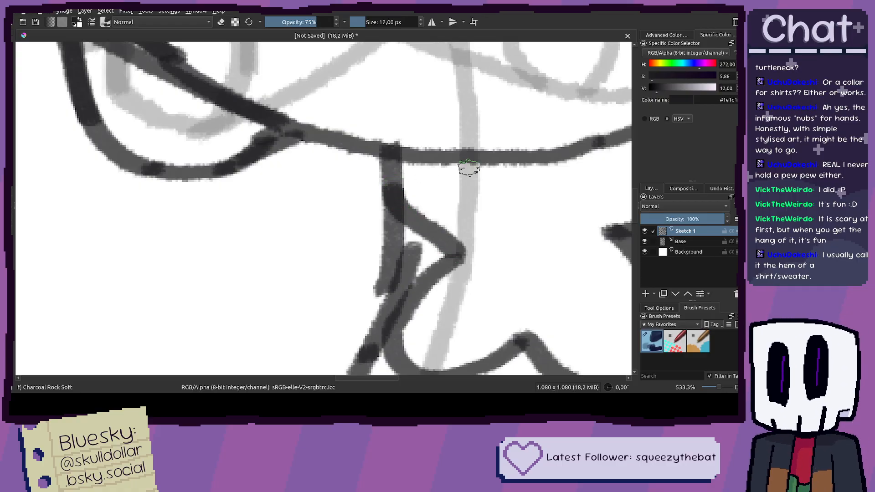
key("minus")
key("ctrl+z")
key("ctrl+z")
Step: Complete the chest patch with a flatter front lobe and a short curve up to the torso's front line
mouse_move(445, 226)
left_mouse_down()
mouse_move(380, 278)
mouse_move(373, 322)
mouse_move(412, 336)
mouse_move(465, 317)
mouse_move(492, 286)
left_mouse_up()
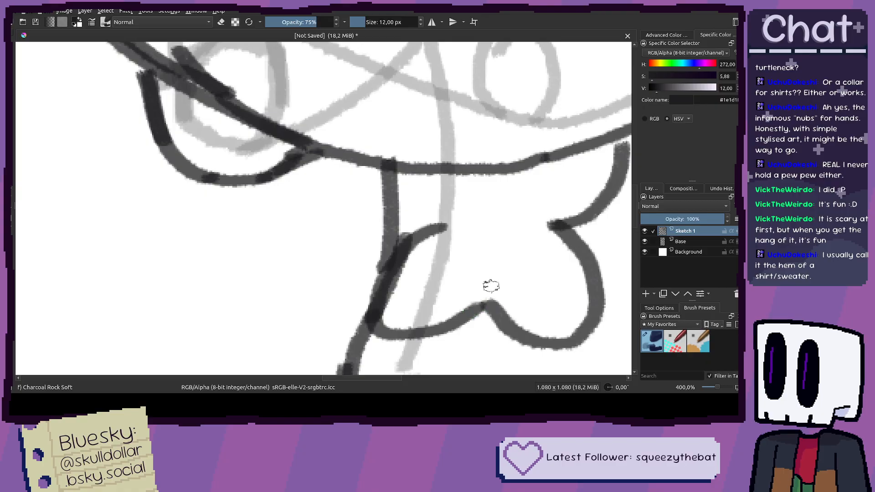
mouse_move(438, 230)
left_mouse_down()
mouse_move(410, 223)
mouse_move(391, 204)
mouse_move(388, 169)
left_mouse_up()
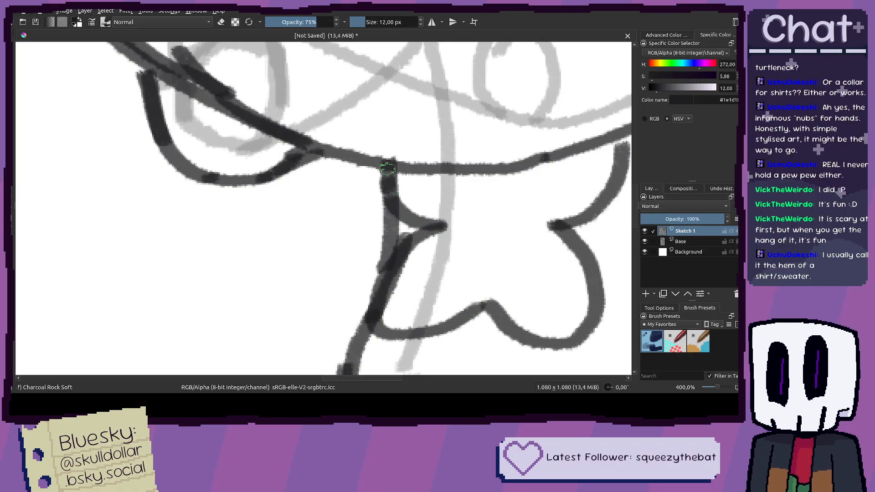
scroll(460, 160, "down", 4, "ctrl")
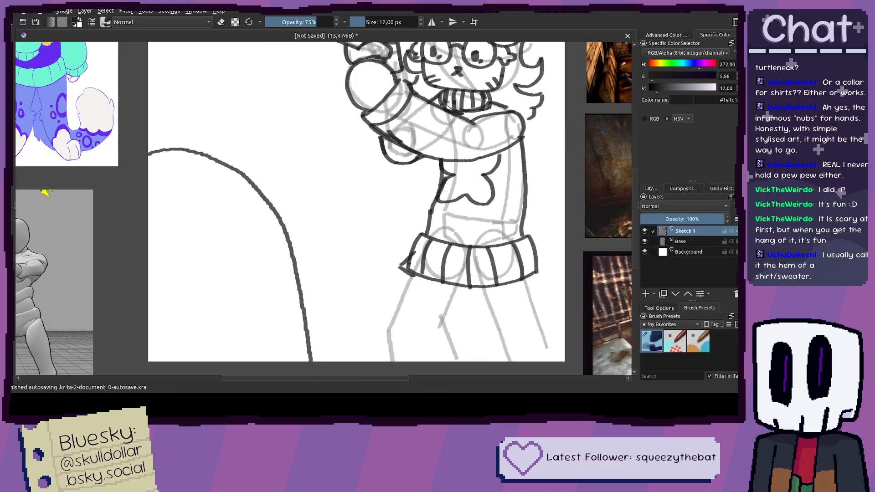
scroll(464, 161, "down", 2, "ctrl")
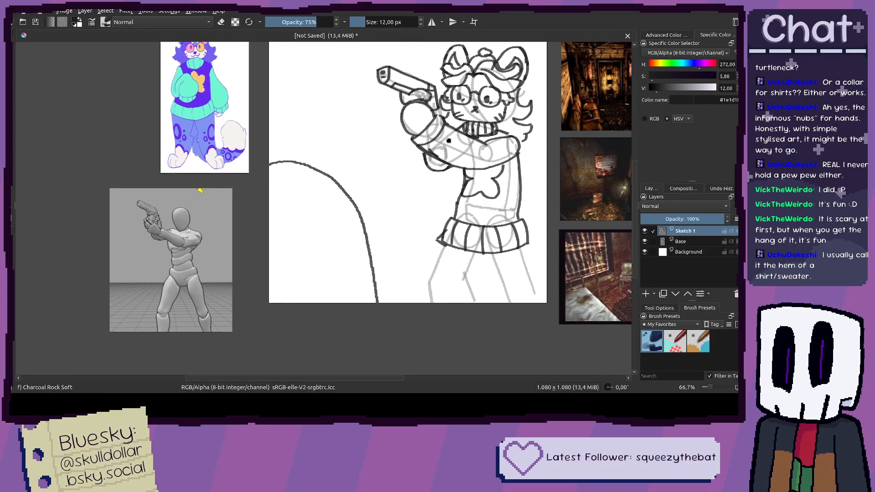
Step: Select the chest patch with a rectangle, move it slightly up toward the arm, and deselect it
scroll(492, 137, "up", 1, "ctrl")
left_click_drag(415, 219, 435, 215)
left_click_drag(485, 241, 430, 205)
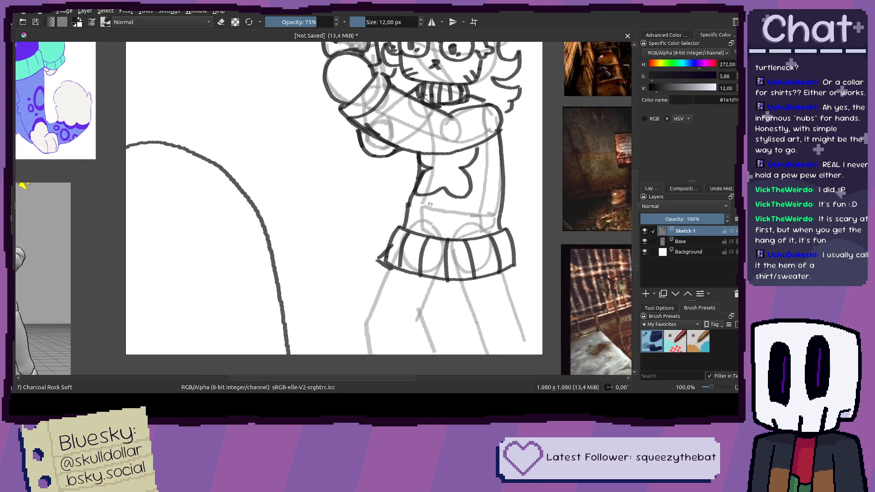
scroll(521, 286, "down", 2)
left_click_drag(373, 227, 357, 222)
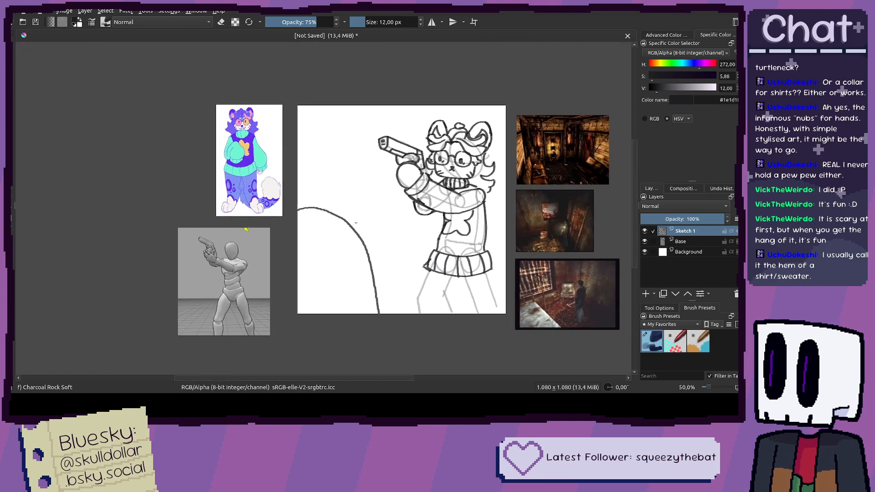
scroll(461, 252, "up", 2)
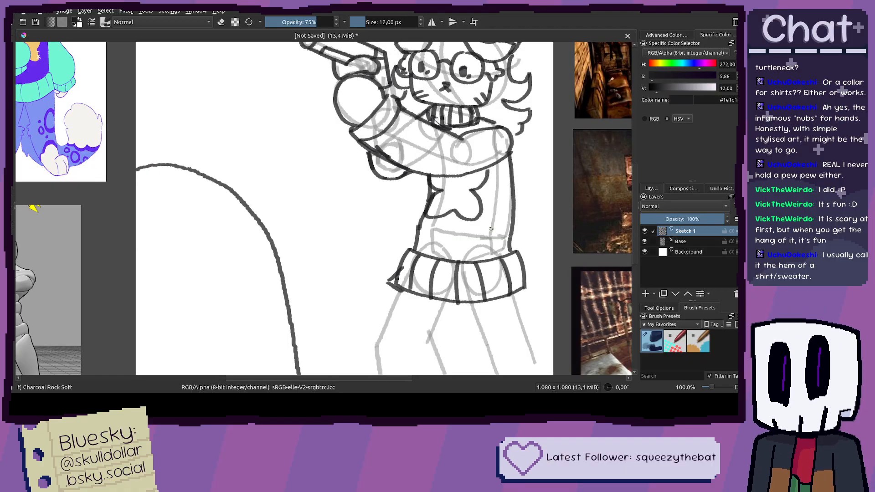
scroll(487, 199, "up", 3)
key("ctrl+r")
mouse_move(497, 258)
left_mouse_down()
mouse_move(385, 157)
mouse_move(381, 164)
left_mouse_up()
key("ctrl+t")
left_click_drag(445, 202, 444, 186)
key("b")
key("ctrl+shift+a")
Step: Erase stray line remnants around the moved chest patch along the torso's front line
scroll(381, 247, "up", 3)
key("e")
mouse_move(374, 235)
left_mouse_down()
mouse_move(350, 278)
mouse_move(362, 240)
mouse_move(372, 237)
mouse_move(390, 254)
left_mouse_up()
scroll(390, 253, "down", 2)
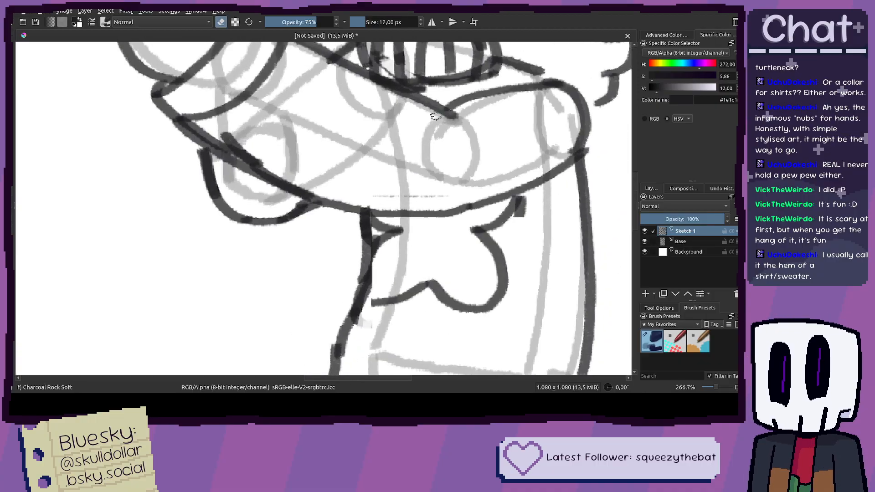
Step: Rework the short line below the turtleneck where the front arm's edge meets the other upper arm
key("e")
left_click_drag(420, 95, 450, 106)
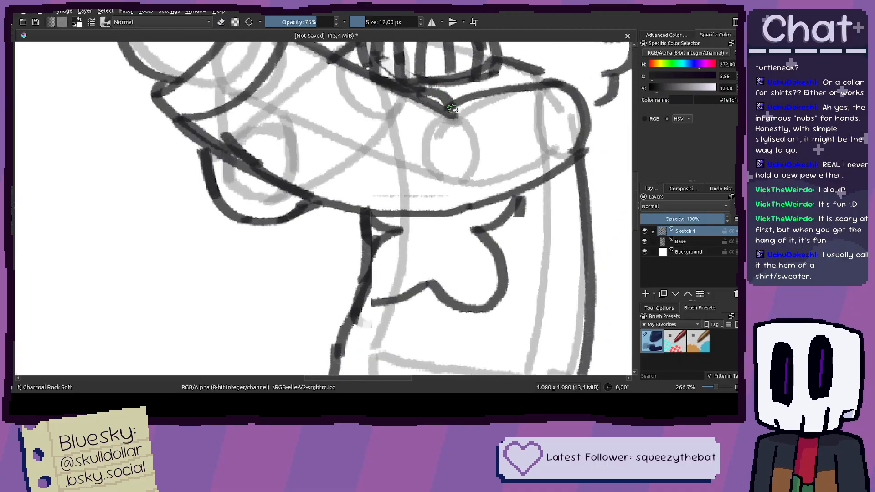
key("ctrl+z")
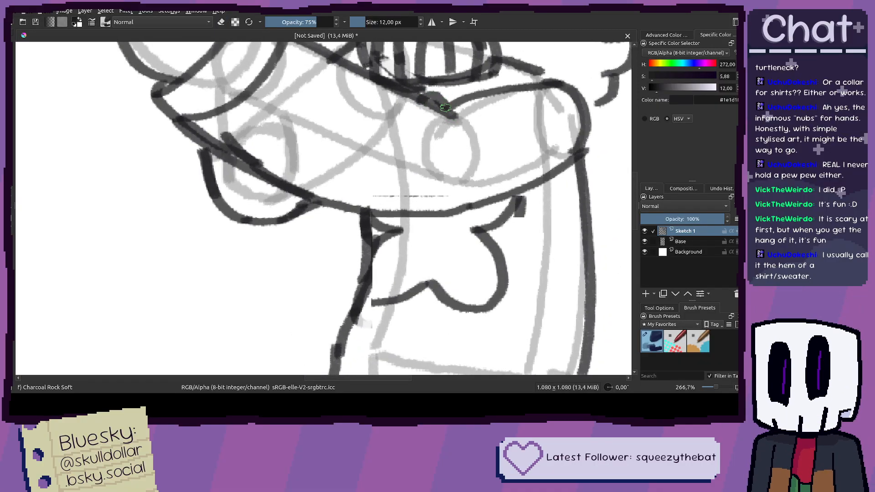
scroll(445, 108, "down", 4)
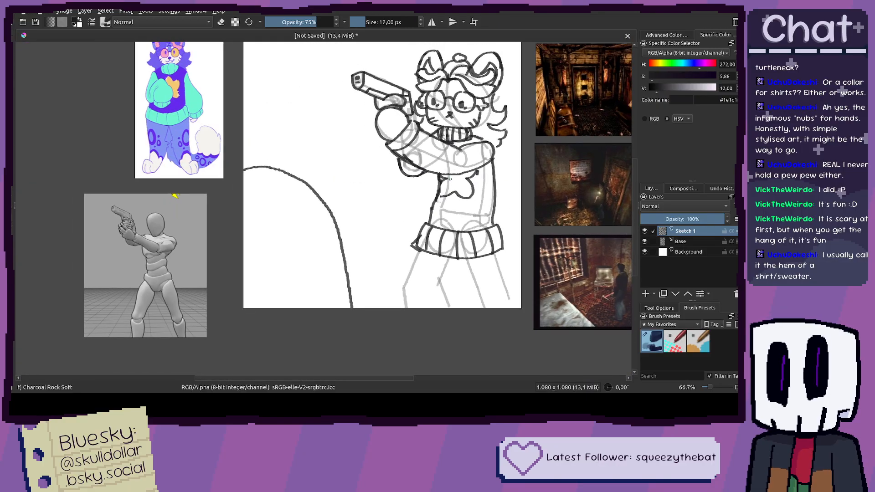
Step: Select the chest patch with a freeform outline and move it slightly toward the torso's front line
key("ctrl+z")
key("ctrl+r")
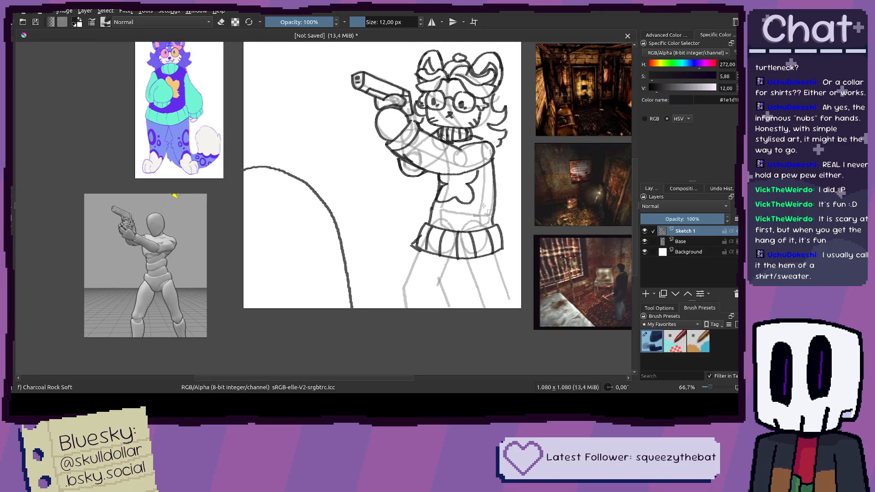
scroll(415, 264, "up", 4)
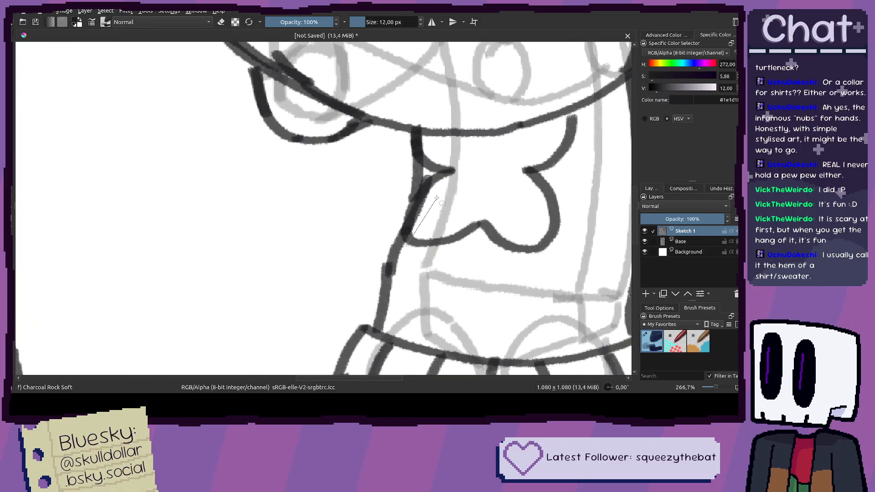
left_click(423, 138)
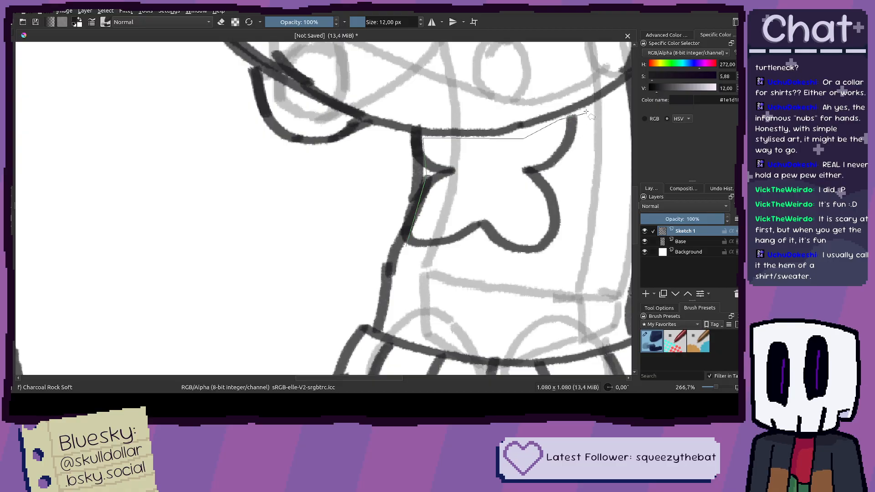
left_click(545, 290)
left_click(406, 269)
left_click(406, 245)
key("ctrl+t")
mouse_move(552, 298)
left_mouse_down()
mouse_move(462, 253)
mouse_move(534, 275)
left_mouse_up()
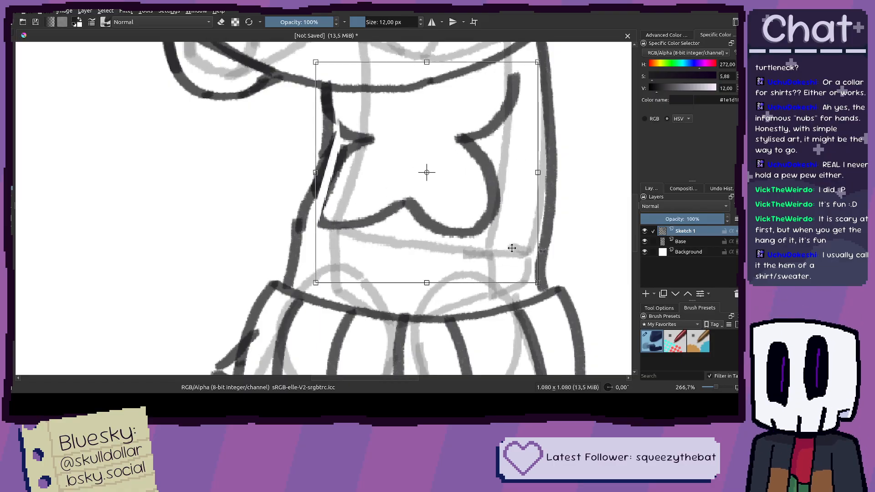
left_click_drag(506, 237, 499, 234)
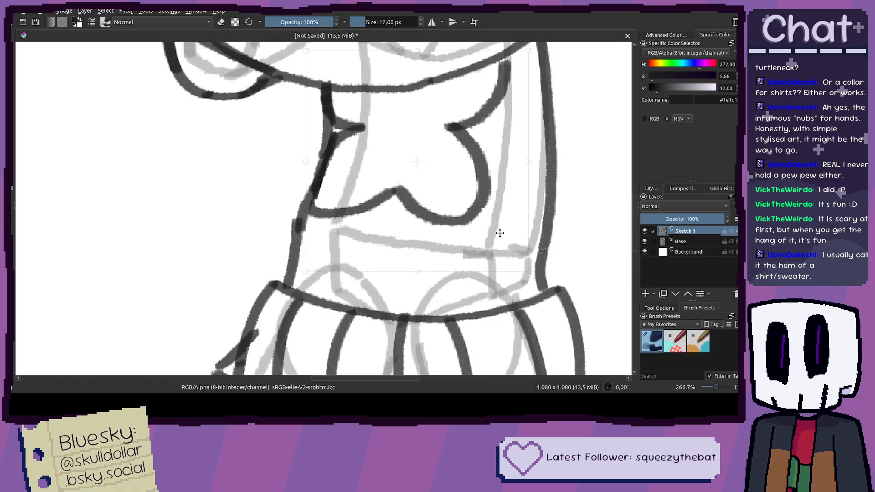
key("b")
Step: Reselect the chest patch and shift it a little further up under the arm
mouse_move(495, 53)
left_mouse_down()
mouse_move(483, 152)
mouse_move(504, 188)
left_mouse_up()
scroll(483, 152, "up", 3)
scroll(430, 157, "down", 2)
scroll(435, 152, "down", 1)
scroll(434, 156, "down", 4)
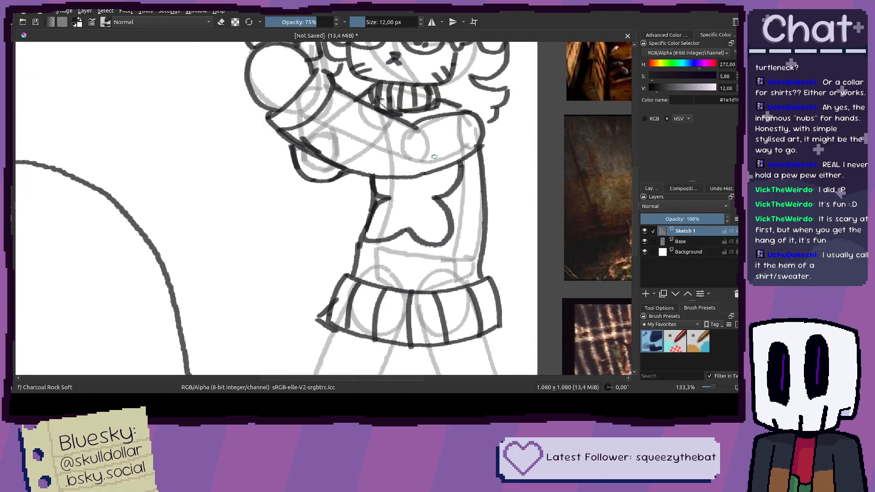
key("ctrl+shift+d")
key("ctrl+t")
left_click_drag(454, 193, 455, 186)
key("Return")
key("b")
key("i")
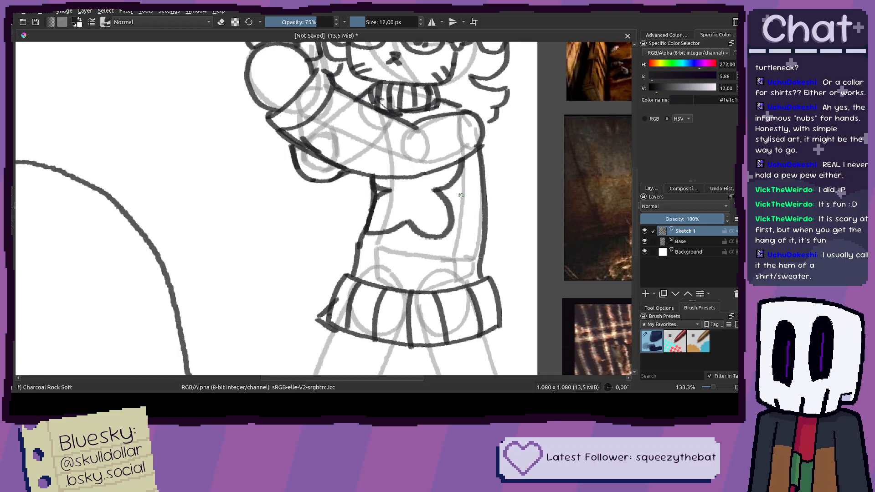
Step: Draw short stitch marks across the edge of the chest patch's lower back lobe
scroll(461, 214, "up", 4)
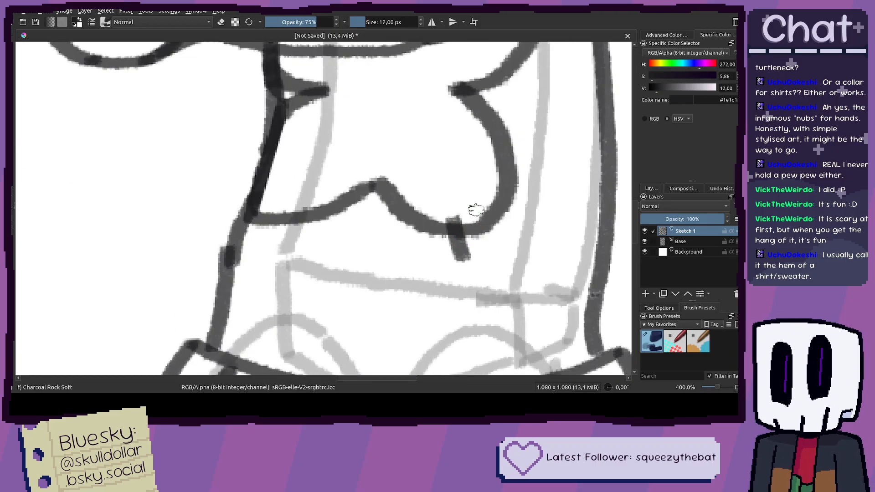
scroll(475, 210, "down", 5)
left_click_drag(342, 196, 160, 286)
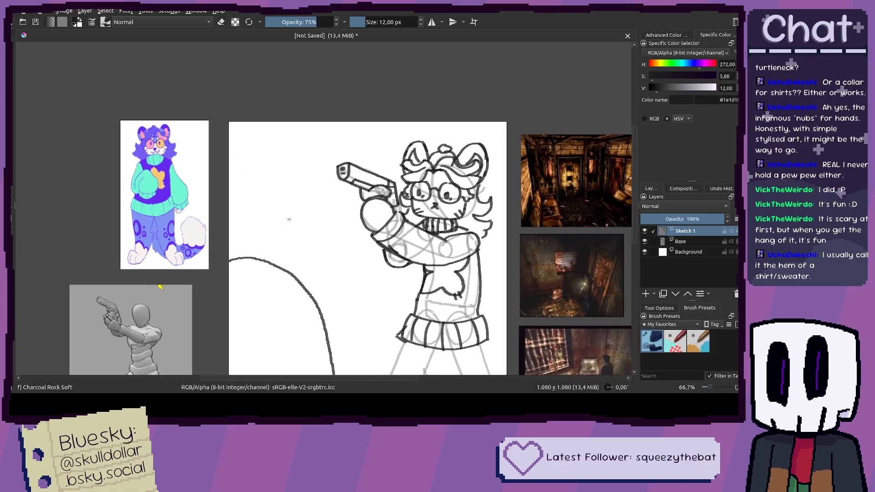
scroll(284, 221, "up", 6)
scroll(399, 228, "down", 3)
scroll(410, 258, "down", 2)
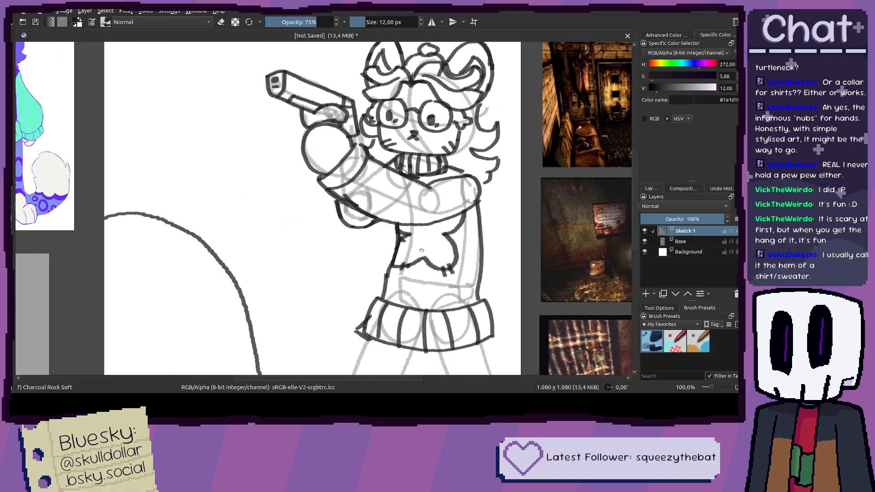
Step: Add more short stitch marks across the chest patch's upper back edge and along its front lobe
scroll(422, 254, "up", 4)
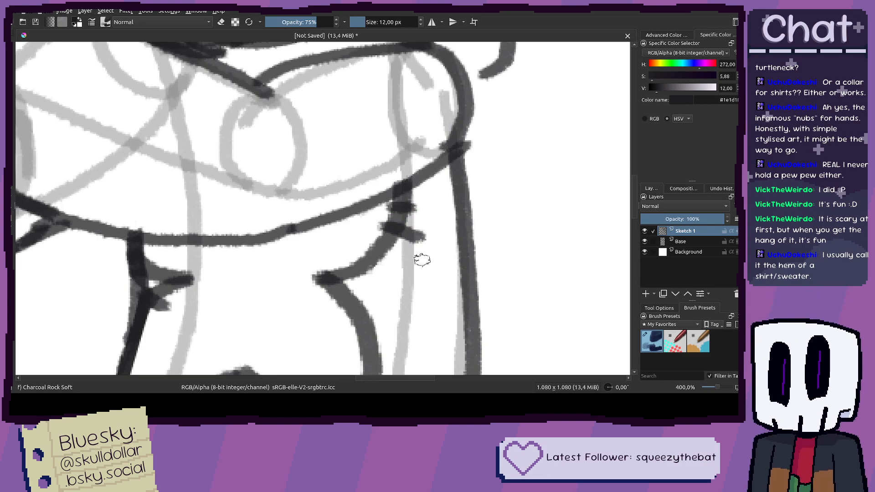
scroll(422, 260, "down", 4)
left_click_drag(463, 279, 471, 219)
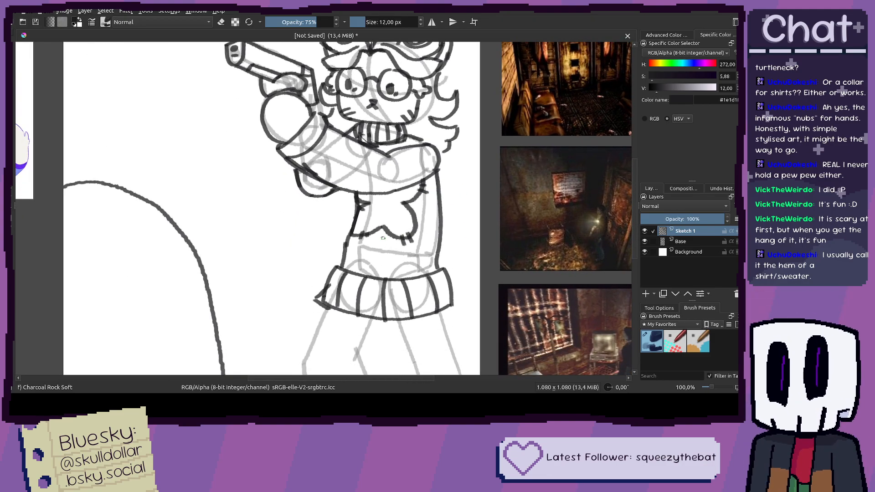
scroll(382, 237, "down", 2)
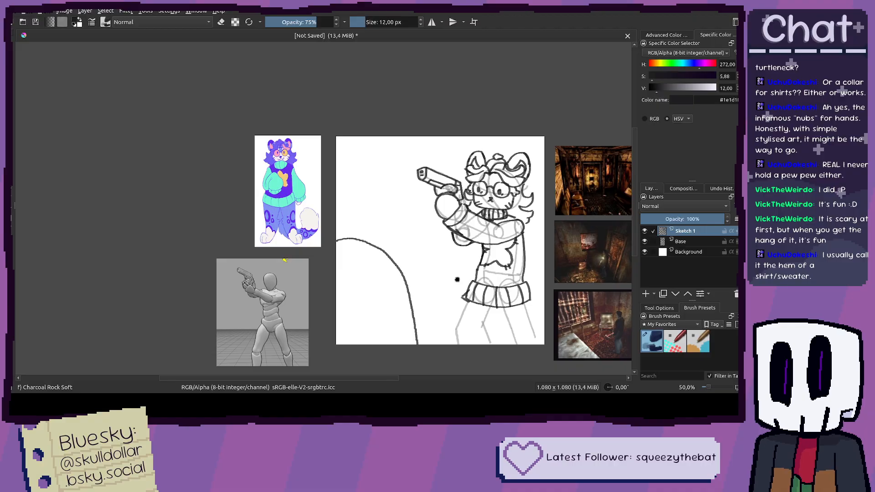
scroll(457, 279, "up", 5)
scroll(475, 236, "up", 1)
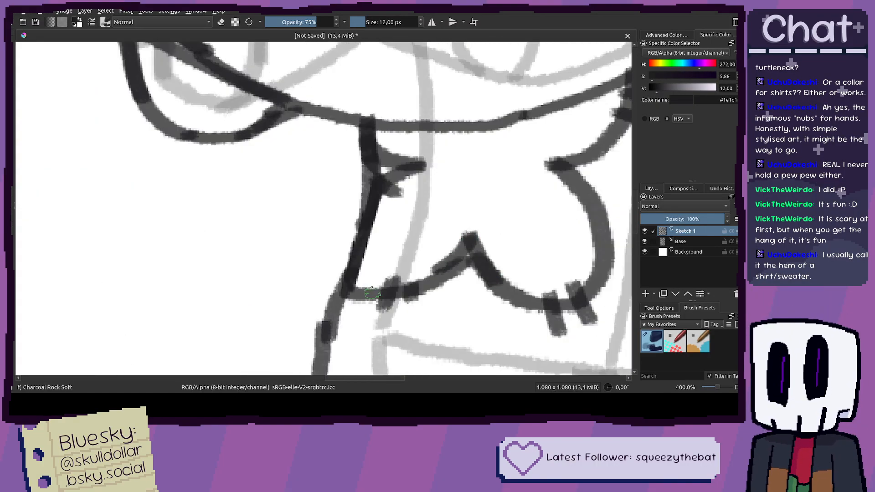
scroll(397, 288, "down", 6)
scroll(398, 182, "up", 2)
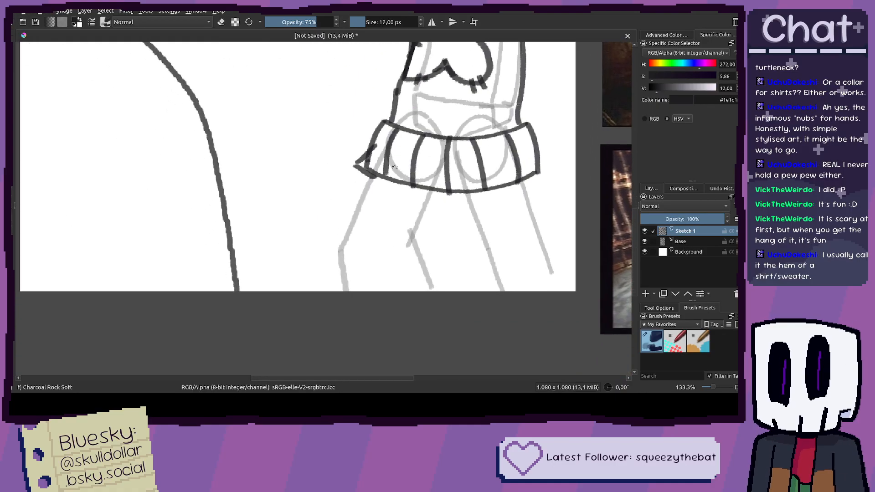
Step: Check the legs on the character reference and save the drawing as a .kra file
scroll(398, 155, "down", 5)
scroll(243, 137, "up", 3)
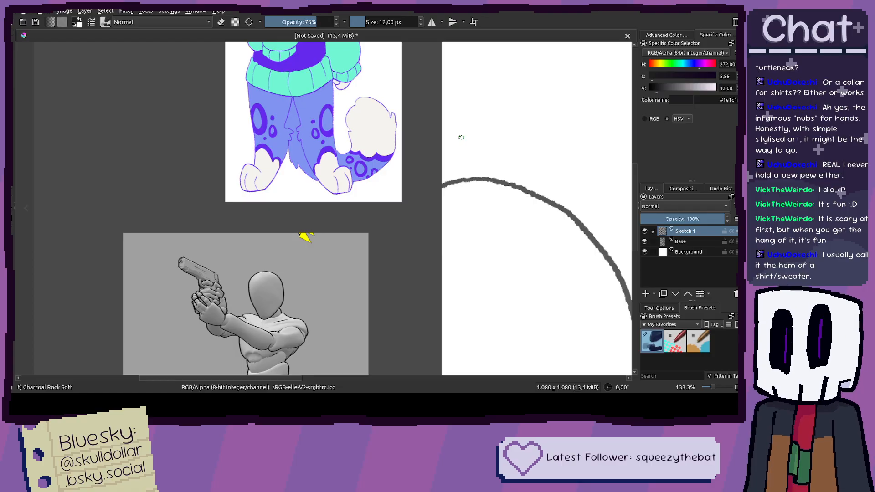
scroll(490, 237, "down", 1)
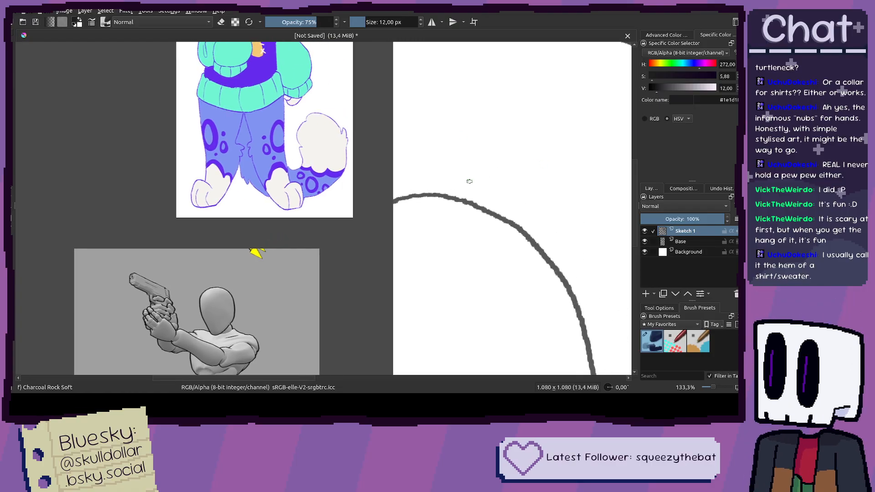
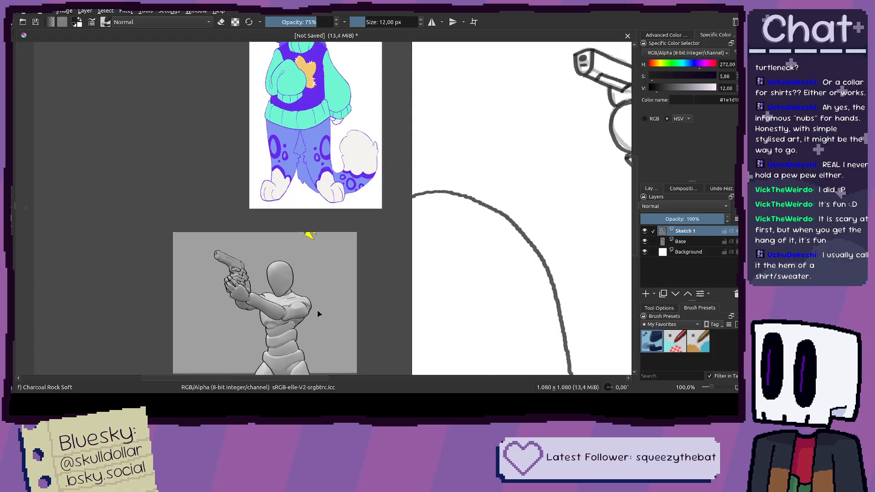
key("ctrl+s")
Step: Draw the front leg's outer outline from the sweater hem, bending at the knee, down to the canvas edge
left_click_drag(528, 258, 300, 192)
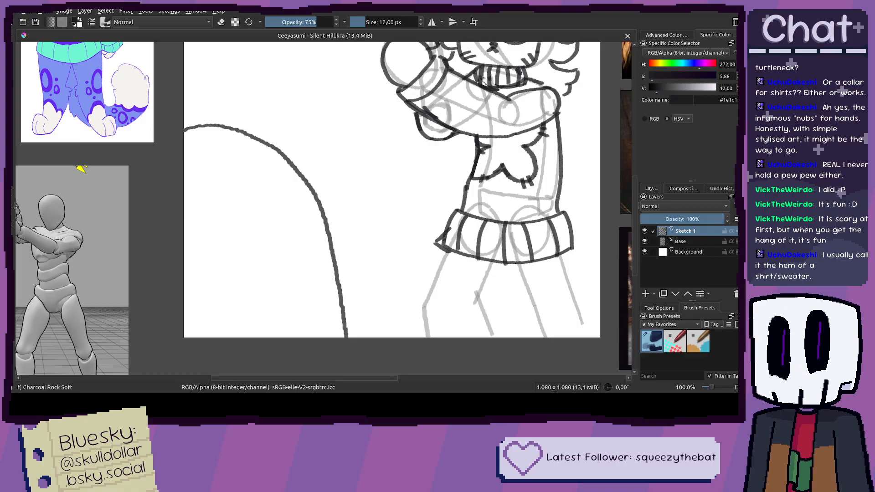
left_click_drag(452, 285, 354, 235)
scroll(357, 234, "up", 2)
left_click_drag(316, 211, 309, 192)
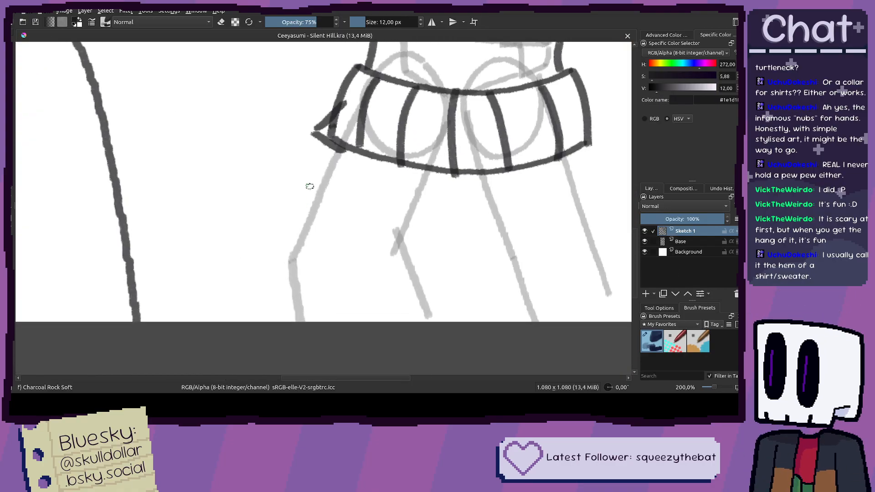
scroll(326, 164, "up", 1)
scroll(331, 165, "down", 5)
scroll(373, 215, "up", 2)
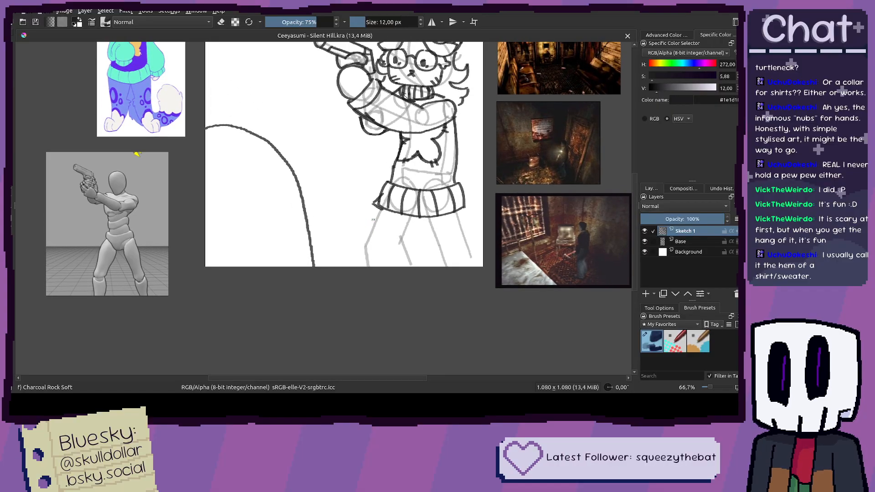
scroll(373, 215, "up", 3)
left_click_drag(352, 109, 325, 180)
key("ctrl+z")
mouse_move(351, 106)
left_mouse_down()
mouse_move(289, 228)
mouse_move(282, 263)
mouse_move(282, 244)
mouse_move(278, 252)
mouse_move(301, 351)
left_mouse_up()
scroll(412, 284, "down", 3)
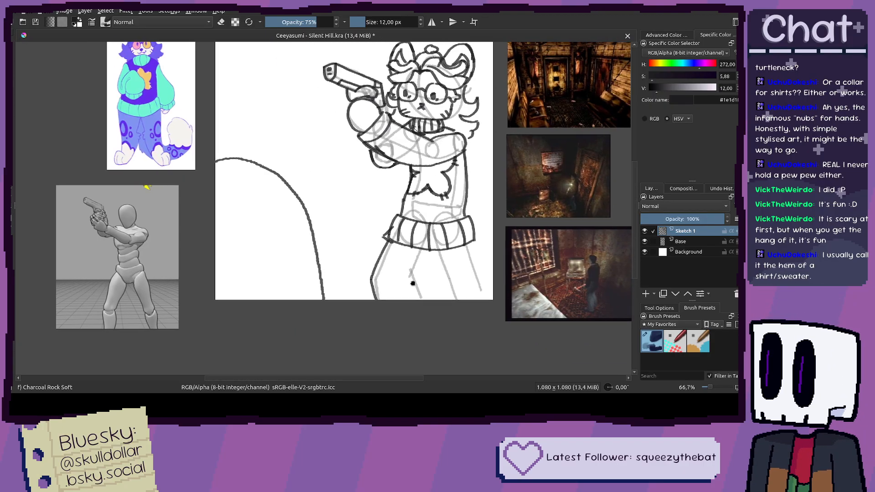
Step: Draw the front leg's inner thigh line slanting between the middle of the sweater hem and the back of the knee
scroll(412, 283, "up", 2)
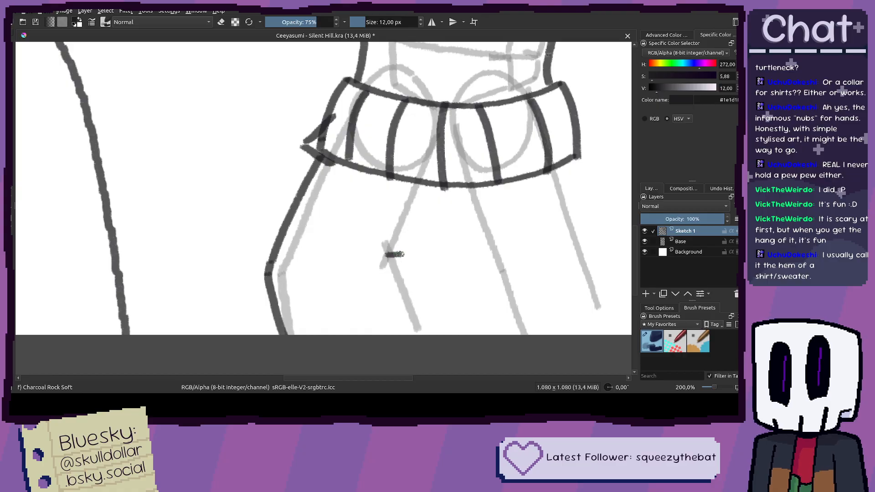
left_click_drag(410, 250, 460, 331)
key("ctrl+z")
scroll(455, 296, "down", 2)
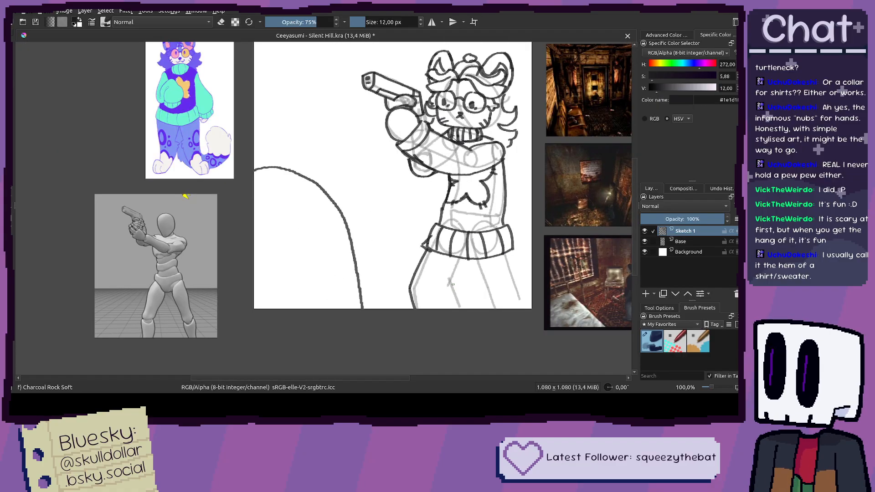
scroll(461, 278, "up", 3)
left_click_drag(424, 287, 484, 220)
key("ctrl+z")
scroll(431, 279, "down", 2)
key("ctrl+z")
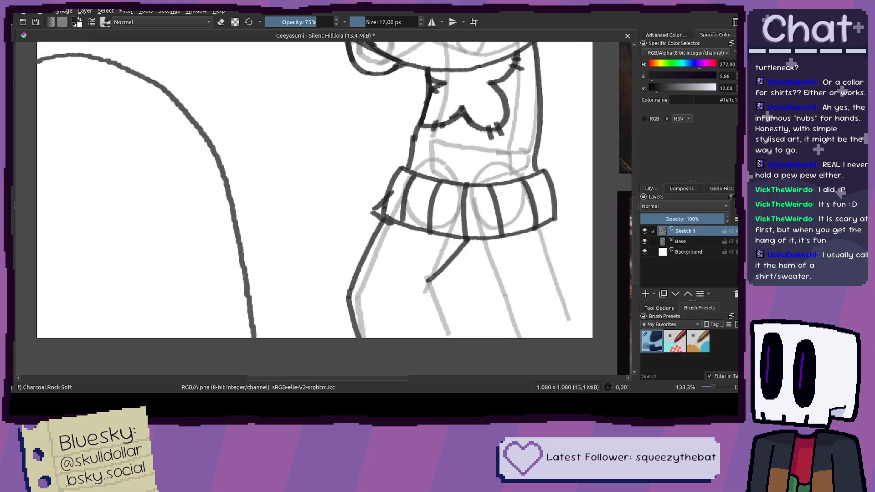
scroll(426, 280, "up", 3)
left_click_drag(424, 283, 485, 201)
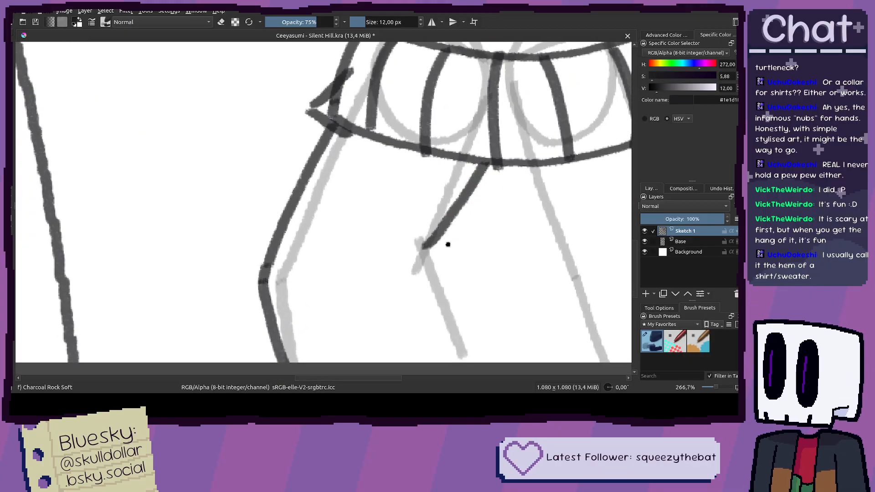
Step: Draw the front leg's inner lower line as a curve from the back of the knee to the canvas edge
scroll(445, 242, "down", 2)
left_click_drag(246, 141, 523, 279)
left_click_drag(577, 295, 217, 111)
scroll(423, 237, "up", 2)
left_click_drag(423, 237, 385, 179)
mouse_move(346, 136)
left_mouse_down()
mouse_move(370, 152)
mouse_move(392, 189)
mouse_move(414, 256)
left_mouse_up()
Step: Sketch a small two-lobed curl beside the back of the front knee, reworking it into tighter curves
mouse_move(351, 133)
left_mouse_down()
mouse_move(380, 124)
mouse_move(393, 143)
left_mouse_up()
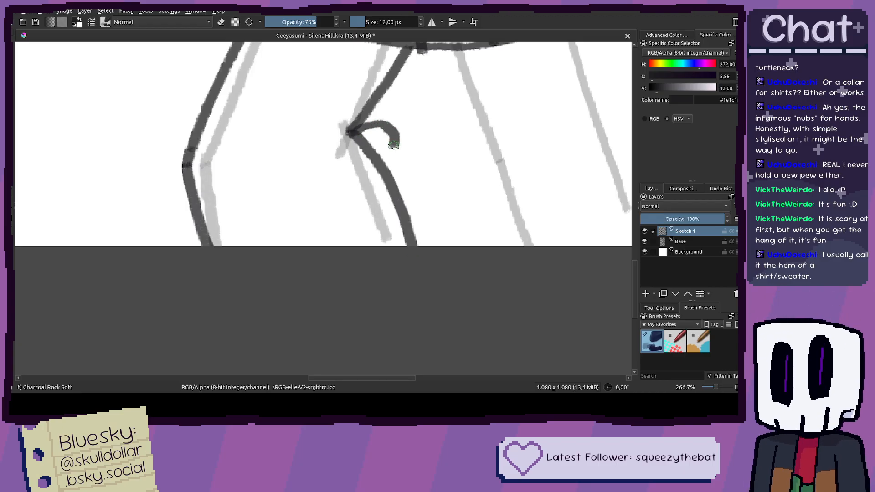
scroll(355, 148, "down", 2)
scroll(355, 148, "up", 3)
key("ctrl+z")
mouse_move(340, 120)
left_mouse_down()
mouse_move(359, 113)
mouse_move(388, 139)
mouse_move(412, 198)
left_mouse_up()
scroll(401, 203, "down", 2)
scroll(394, 222, "down", 4)
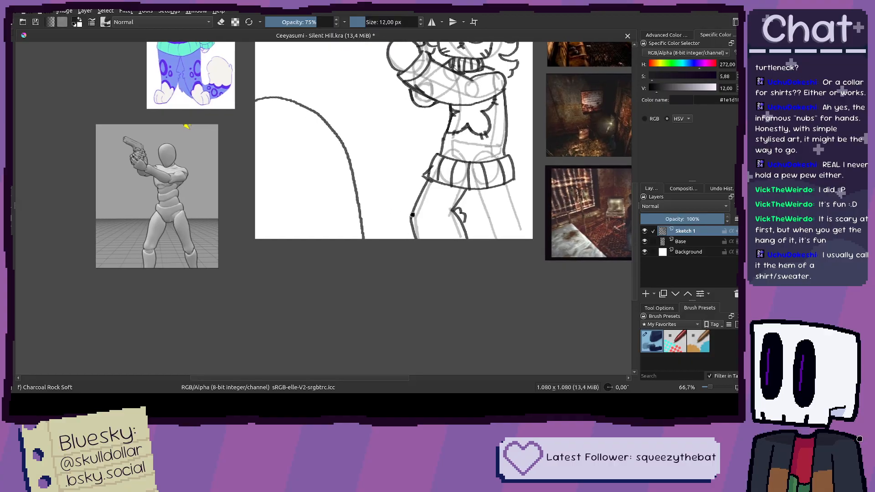
scroll(334, 158, "up", 7)
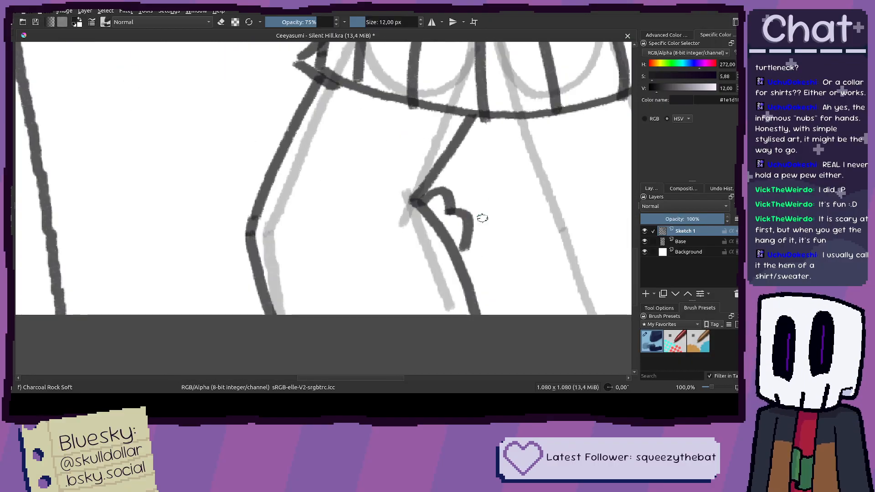
mouse_move(334, 158)
left_mouse_down()
mouse_move(453, 205)
mouse_move(506, 294)
left_mouse_up()
scroll(505, 294, "down", 6)
scroll(394, 256, "down", 3)
scroll(337, 248, "down", 2)
scroll(435, 243, "up", 3)
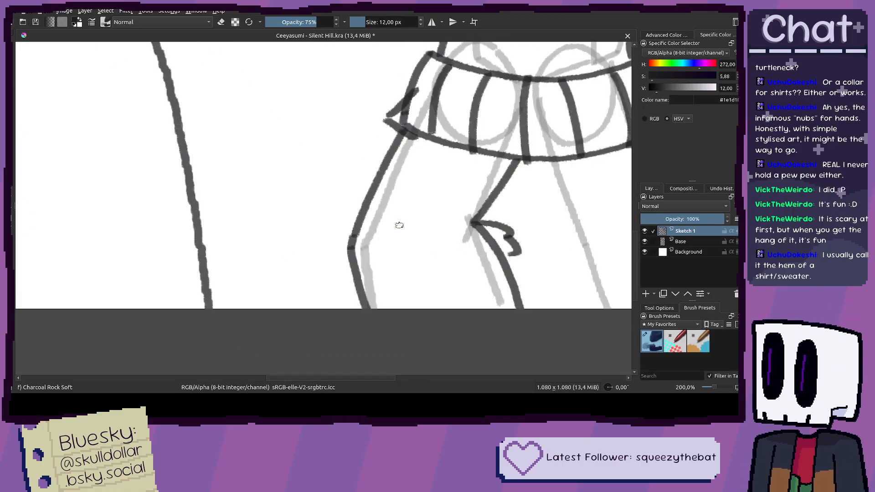
Step: Hide the Base layer and try to rotate and shift the front leg's inner lines with a rectangular selection
scroll(399, 224, "down", 3)
left_click(644, 241)
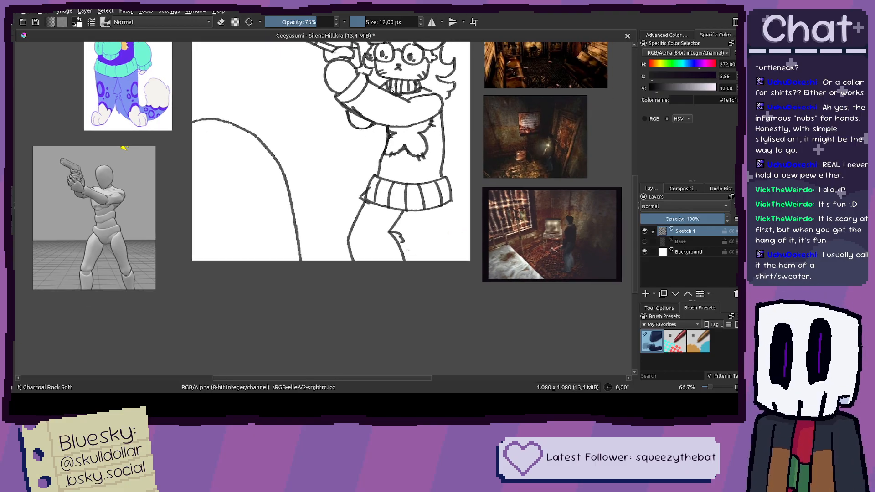
scroll(415, 269, "up", 3)
key("ctrl+r")
left_click_drag(415, 269, 298, 107)
key("ctrl+t")
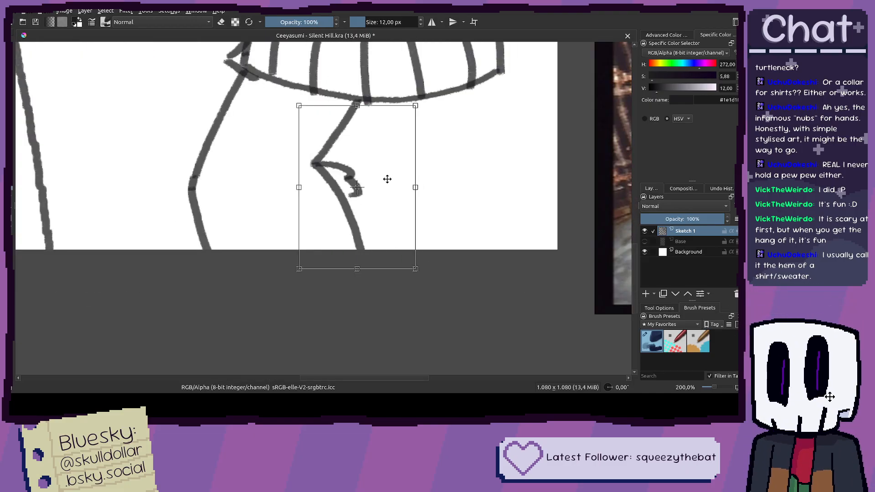
left_click_drag(387, 179, 377, 179)
left_click_drag(431, 105, 420, 94)
left_click_drag(391, 143, 392, 155)
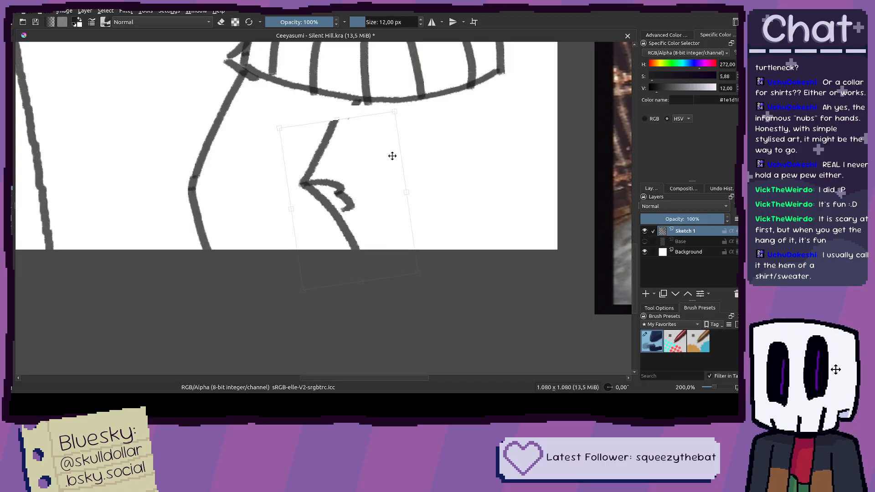
Step: Undo the transform of the front leg's inner lines and show the Base layer again
key("ctrl+z")
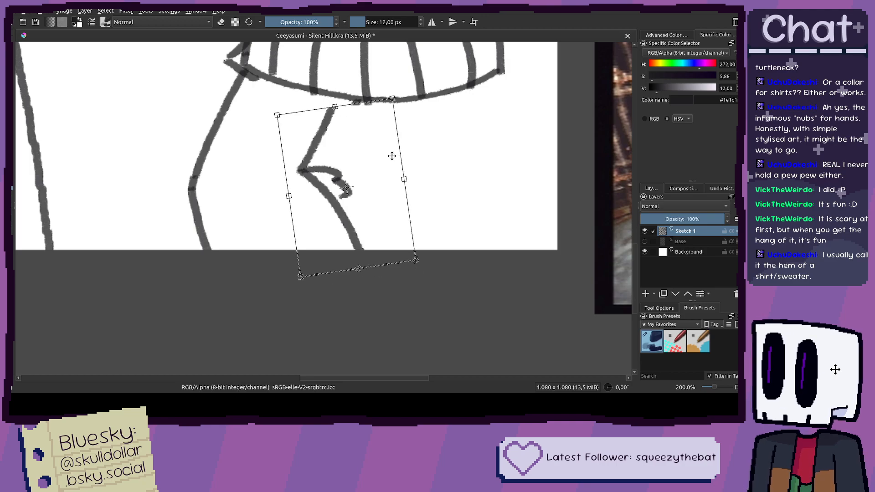
key("ctrl+z")
key("b")
left_click(645, 242)
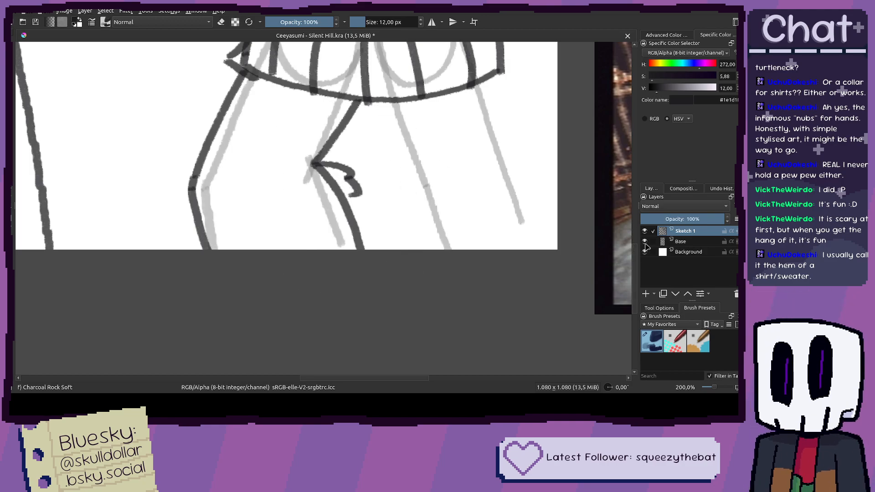
Step: Try several versions of a line across the front knee, from its outer bend toward the back of the knee
key("o")
left_click_drag(205, 185, 321, 168)
key("ctrl+z")
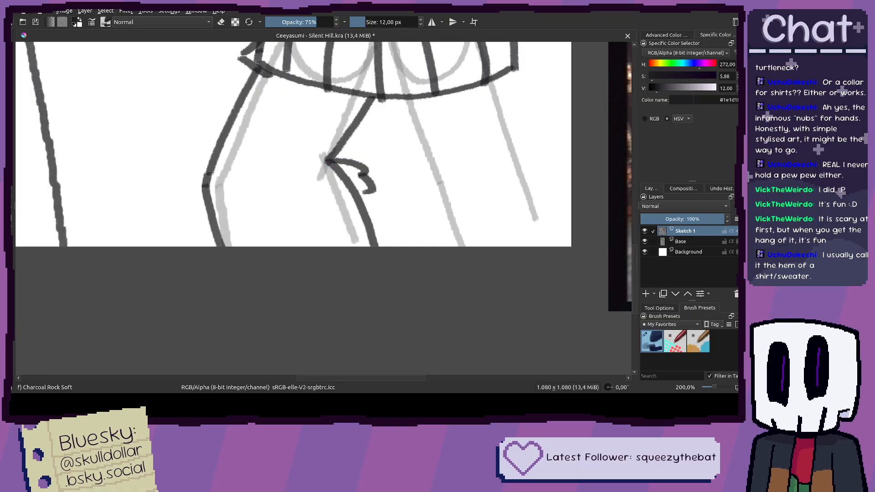
left_click_drag(212, 184, 332, 186)
key("ctrl+z")
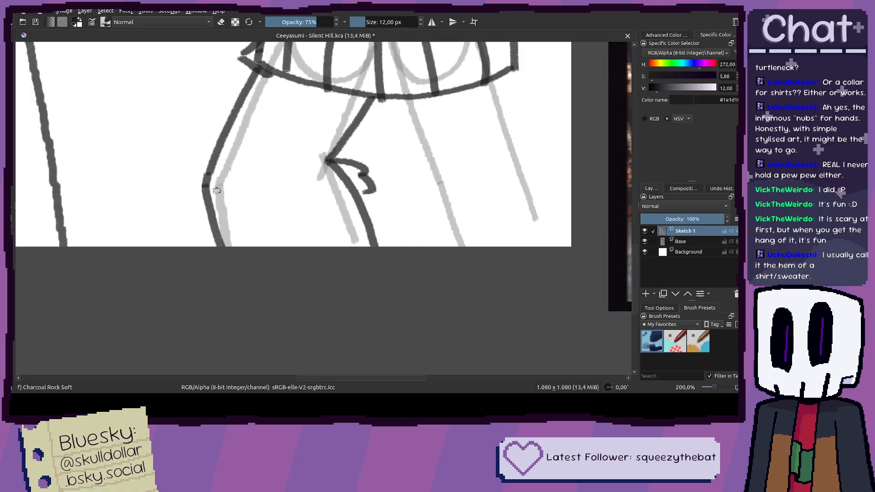
left_click_drag(209, 199, 314, 158)
key("ctrl+z")
key("minus")
key("minus")
key("minus")
scroll(130, 222, "up", 3)
left_click_drag(533, 175, 422, 193)
left_click_drag(623, 149, 356, 219)
scroll(439, 256, "up", 1)
left_click_drag(439, 255, 402, 224)
left_click_drag(333, 211, 440, 228)
key("ctrl+z")
left_click_drag(331, 212, 431, 214)
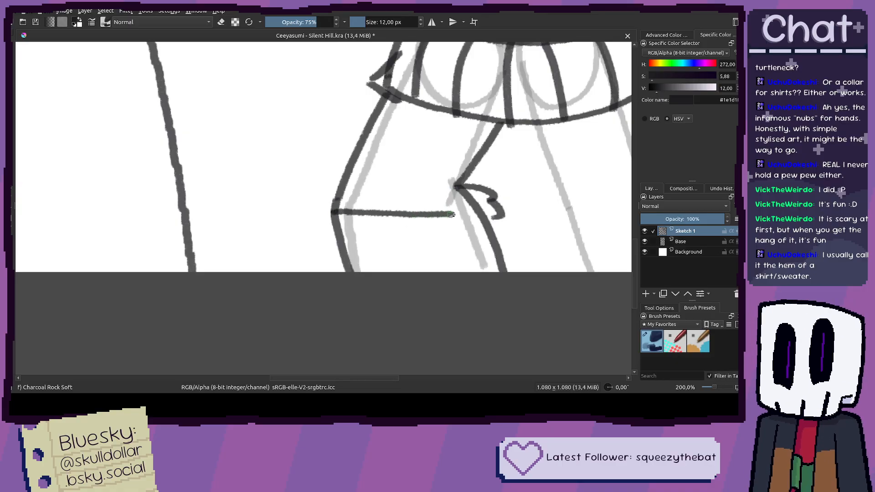
key("ctrl+z")
Step: Select the front leg's inner lines with a rectangular selection and shift them down and to the left
key("ctrl+r")
mouse_move(523, 270)
left_mouse_down()
mouse_move(430, 152)
mouse_move(418, 103)
left_mouse_up()
key("ctrl+t")
key("Down")
key("Down")
key("Down")
key("Down")
key("Down")
key("Down")
key("Down")
key("Down")
key("Down")
key("Down")
key("Down")
key("Down")
key("Down")
key("Down")
key("Down")
key("Down")
key("Down")
key("Down")
key("Down")
key("Down")
key("Left")
key("Left")
key("Left")
key("Left")
key("Left")
key("Left")
key("Left")
key("Left")
mouse_move(473, 147)
left_mouse_down()
mouse_move(482, 146)
mouse_move(509, 54)
mouse_move(464, 154)
left_mouse_up()
key("ctrl+r")
Step: Join the front leg's shifted inner thigh line to the sweater hem with a short curve
scroll(483, 125, "up", 3)
key("b")
key("ctrl+z")
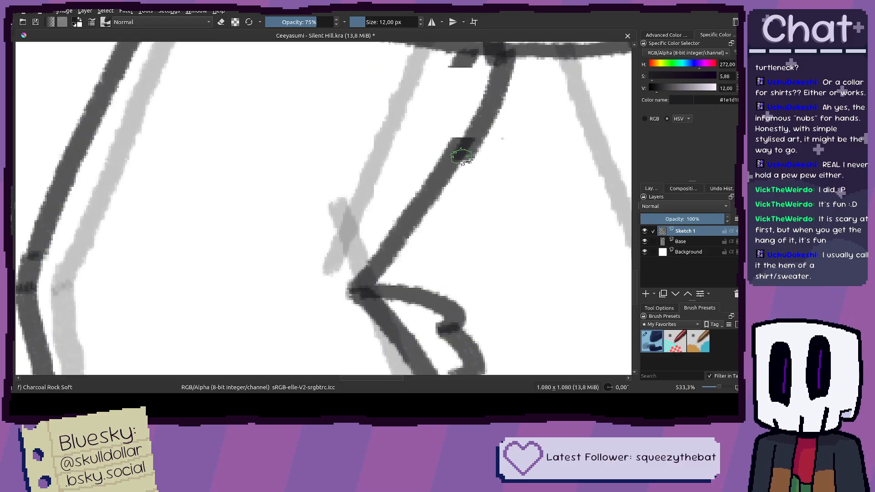
scroll(463, 154, "down", 8)
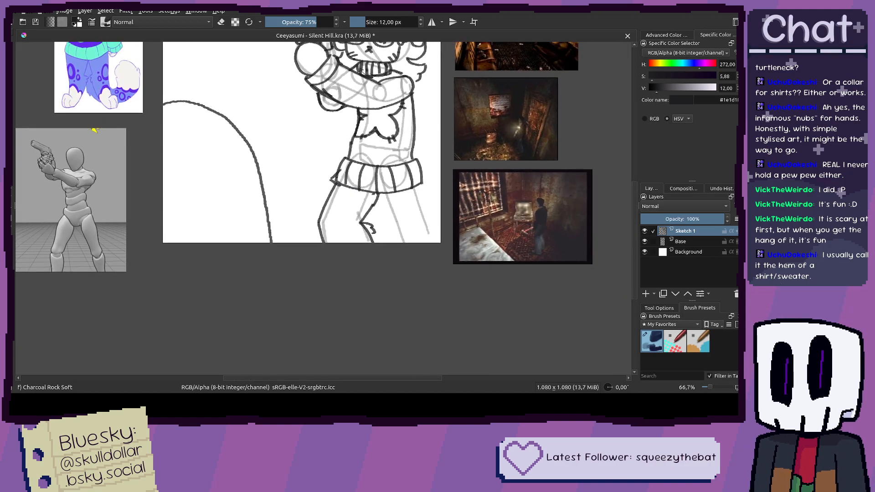
scroll(359, 208, "up", 4)
key("ctrl+z")
left_click_drag(411, 197, 430, 143)
mouse_move(456, 206)
left_mouse_down()
mouse_move(434, 197)
mouse_move(409, 140)
mouse_move(438, 221)
left_mouse_up()
key("ctrl+z")
scroll(422, 150, "down", 4)
scroll(438, 221, "up", 4)
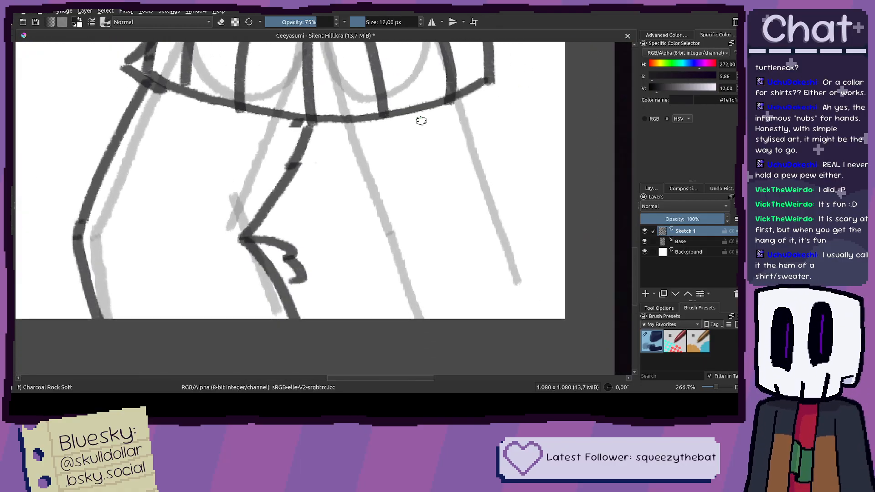
Step: Draw the rear leg's outer line as a gentle curve from the sweater hem's corner to the canvas edge
mouse_move(475, 96)
left_mouse_down()
mouse_move(495, 121)
mouse_move(535, 225)
mouse_move(557, 319)
left_mouse_up()
mouse_move(333, 121)
left_mouse_down()
mouse_move(358, 201)
mouse_move(408, 287)
mouse_move(372, 247)
mouse_move(488, 272)
mouse_move(424, 249)
left_mouse_up()
key("ctrl+z")
scroll(361, 240, "down", 3)
scroll(486, 266, "up", 3)
key("ctrl+z")
mouse_move(477, 294)
left_mouse_down()
mouse_move(439, 235)
mouse_move(416, 146)
mouse_move(405, 150)
mouse_move(428, 214)
mouse_move(474, 279)
left_mouse_up()
key("ctrl+z")
key("ctrl+z")
Step: Try several strokes for the rear leg's inner thigh line below the sweater hem
left_click_drag(407, 136, 430, 228)
key("ctrl+z")
left_click_drag(405, 134, 432, 230)
key("ctrl+z")
mouse_move(402, 135)
left_mouse_down()
mouse_move(449, 257)
mouse_move(473, 294)
mouse_move(434, 242)
mouse_move(415, 144)
mouse_move(415, 189)
mouse_move(412, 164)
mouse_move(450, 268)
mouse_move(474, 294)
mouse_move(421, 221)
left_mouse_up()
key("ctrl+z")
key("ctrl+z")
key("ctrl+z")
key("ctrl+z")
key("ctrl+z")
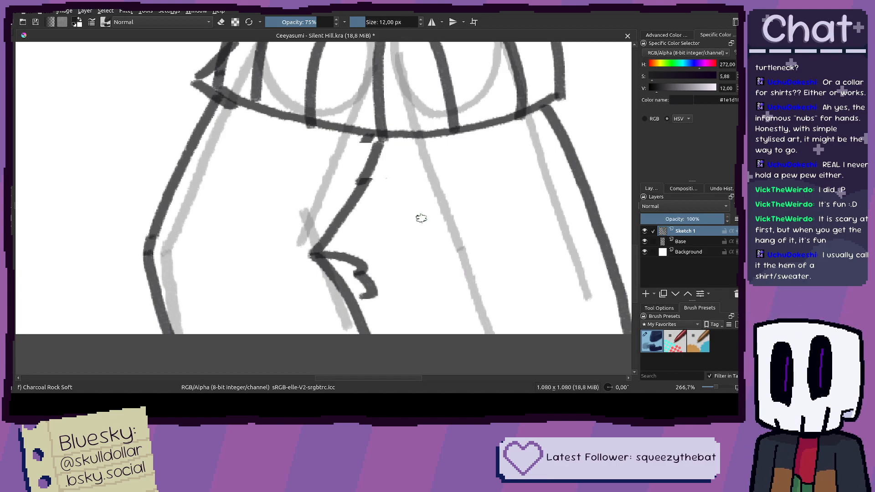
mouse_move(468, 273)
left_mouse_down()
mouse_move(428, 227)
mouse_move(406, 140)
mouse_move(413, 192)
left_mouse_up()
key("ctrl+z")
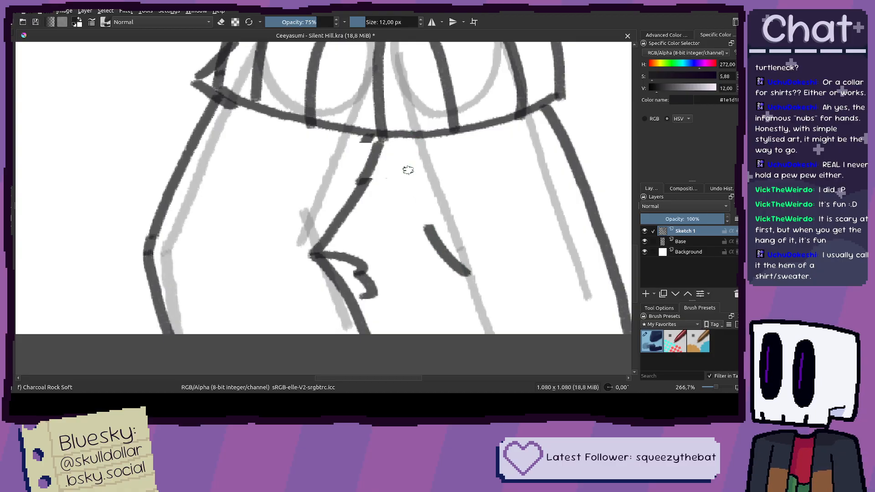
key("ctrl+z")
left_click_drag(407, 140, 420, 180)
key("ctrl+z")
left_click_drag(408, 135, 429, 235)
key("ctrl+z")
key("ctrl+z")
Step: Draw the rear leg's inner thigh as a curve from hem to knee, and its lower leg line down to the canvas edge
mouse_move(459, 276)
left_mouse_down()
mouse_move(415, 217)
mouse_move(404, 148)
left_mouse_up()
mouse_move(464, 281)
left_mouse_down()
mouse_move(418, 219)
mouse_move(413, 162)
mouse_move(404, 182)
mouse_move(408, 307)
left_mouse_up()
scroll(413, 163, "up", 2)
key("ctrl+z")
left_click_drag(405, 162, 401, 333)
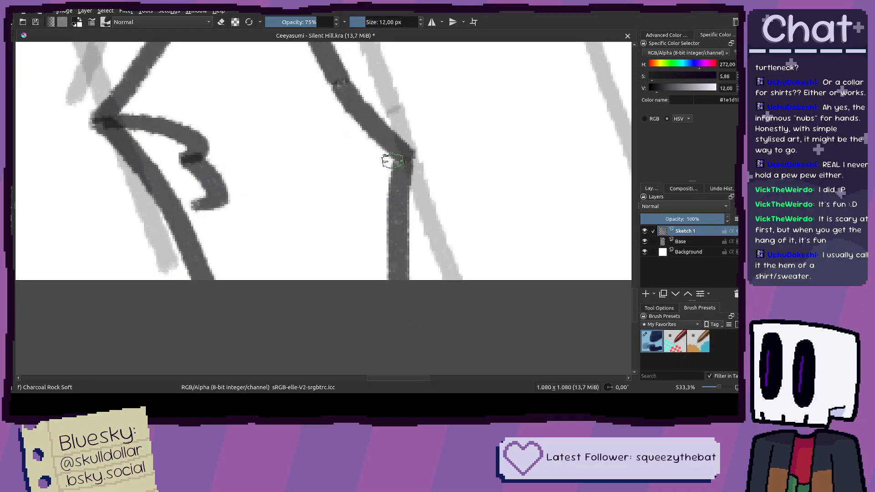
Step: Sketch a small curl beside the back of the rear knee, running down to the canvas edge
mouse_move(391, 160)
left_mouse_down()
mouse_move(348, 219)
mouse_move(344, 267)
mouse_move(395, 272)
left_mouse_up()
scroll(431, 268, "down", 4)
scroll(427, 272, "up", 4)
key("ctrl+z")
left_click_drag(367, 226, 365, 278)
scroll(398, 267, "down", 8)
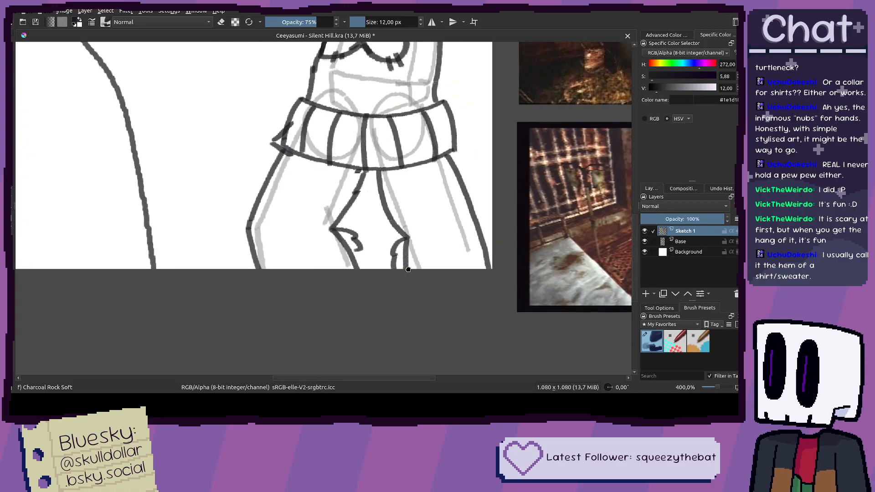
Step: Hide the Base layer and clear a trial rectangular selection around the legs
left_click(644, 241)
left_click_drag(484, 248, 458, 236)
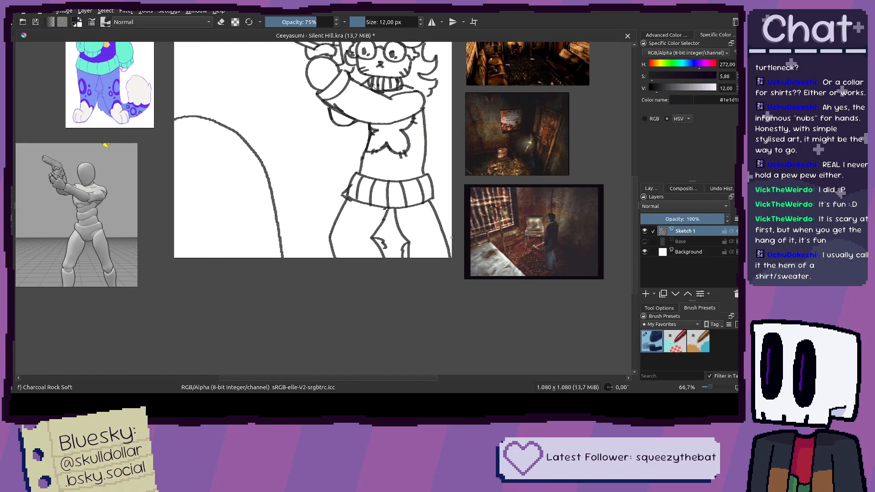
scroll(463, 271, "up", 2)
key("ctrl+r")
mouse_move(446, 278)
left_mouse_down()
mouse_move(412, 233)
mouse_move(320, 154)
left_mouse_up()
key("ctrl+shift+a")
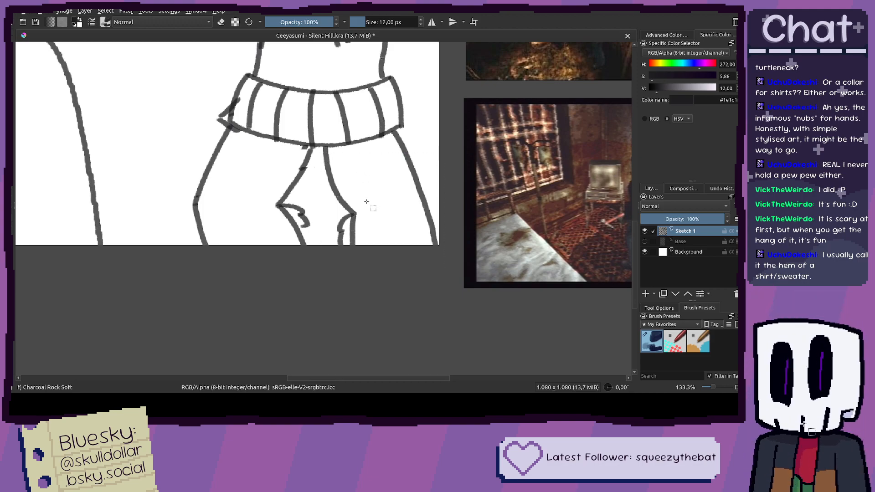
Step: Outline the rear leg's lines with a freehand selection and try shifting them with a transform under the sweater hem
scroll(299, 197, "up", 2)
mouse_move(370, 110)
left_mouse_down()
mouse_move(424, 106)
mouse_move(500, 72)
left_mouse_up()
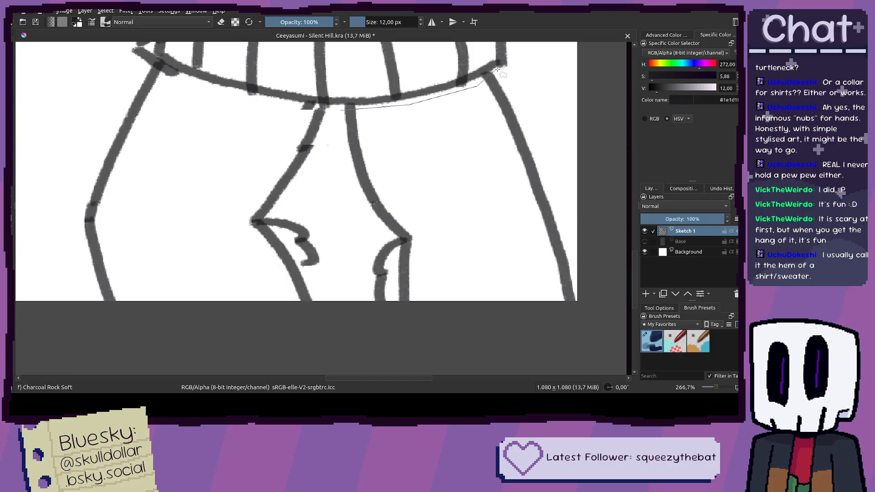
mouse_move(548, 96)
left_mouse_down()
mouse_move(610, 287)
mouse_move(479, 370)
mouse_move(324, 319)
mouse_move(359, 198)
mouse_move(341, 110)
left_mouse_up()
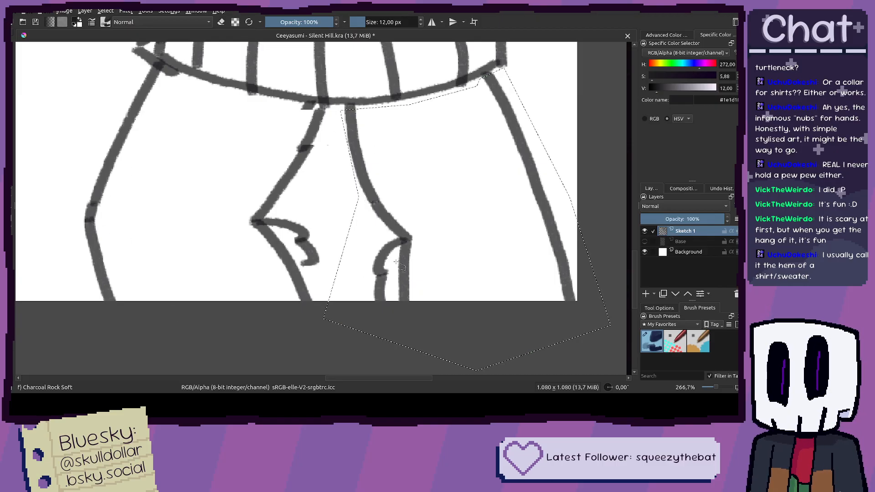
key("1")
key("ctrl+t")
left_click_drag(557, 272, 559, 279)
left_click_drag(556, 294, 542, 251)
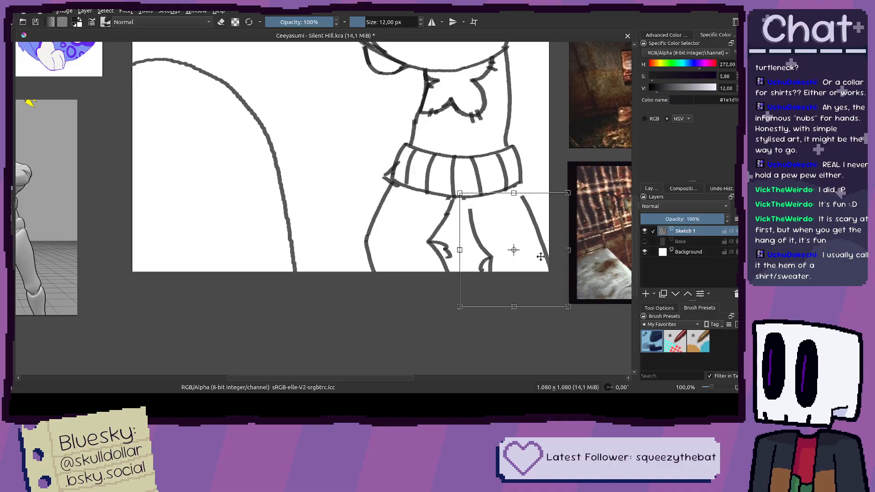
key("minus")
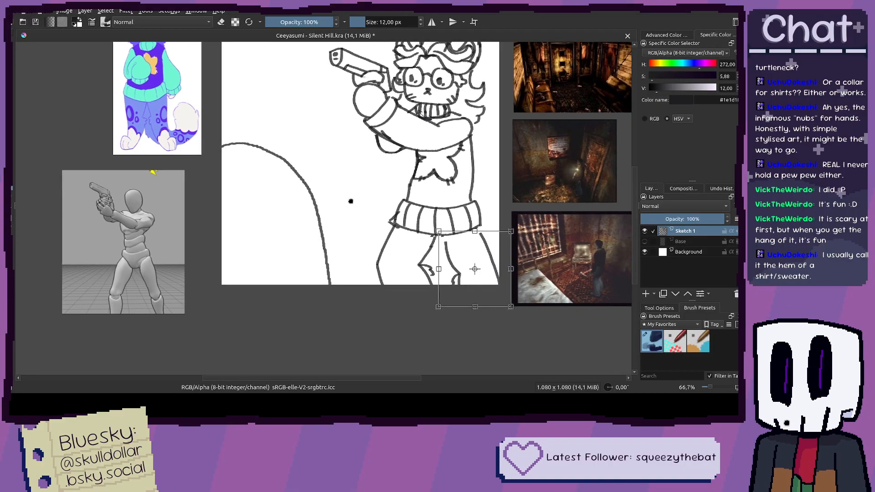
key("plus")
key("plus")
left_click_drag(494, 285, 367, 276)
left_click_drag(394, 246, 521, 246)
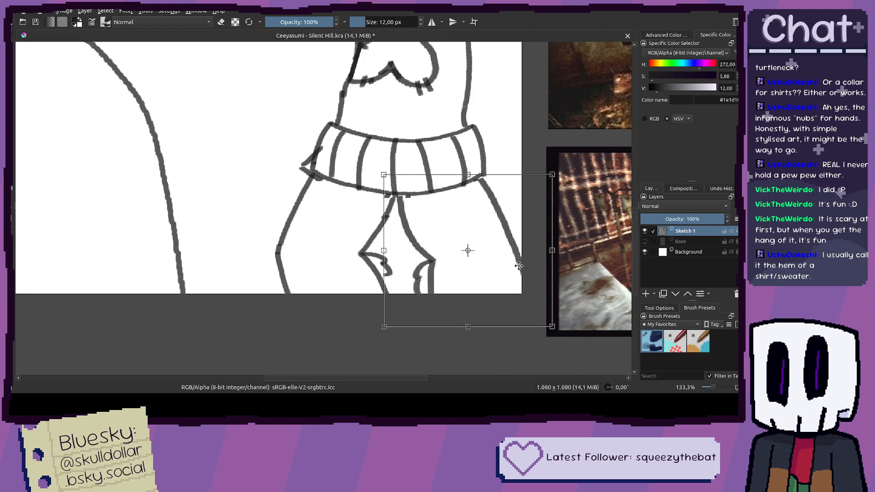
left_click_drag(529, 245, 471, 251)
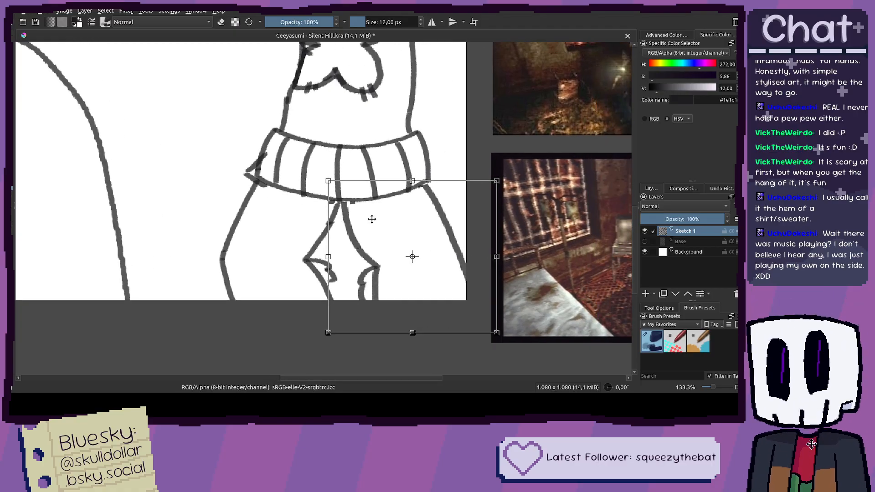
scroll(396, 220, "down", 4)
scroll(394, 235, "up", 4)
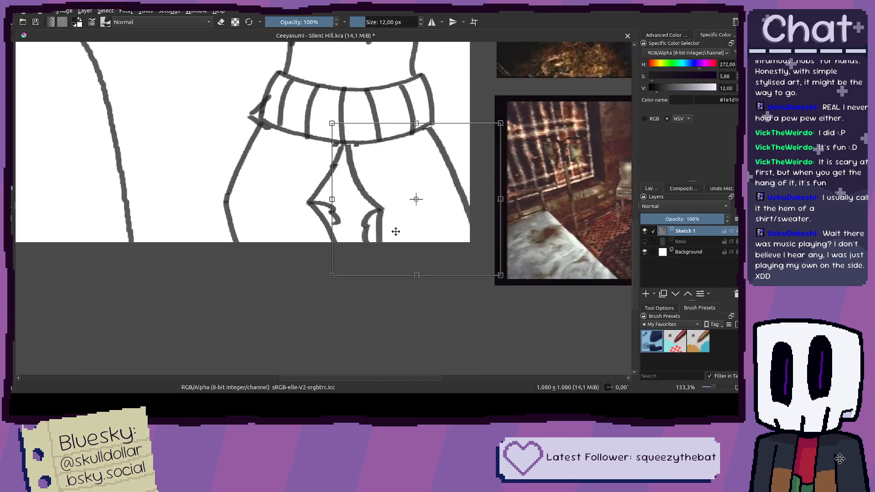
left_click_drag(424, 177, 430, 180)
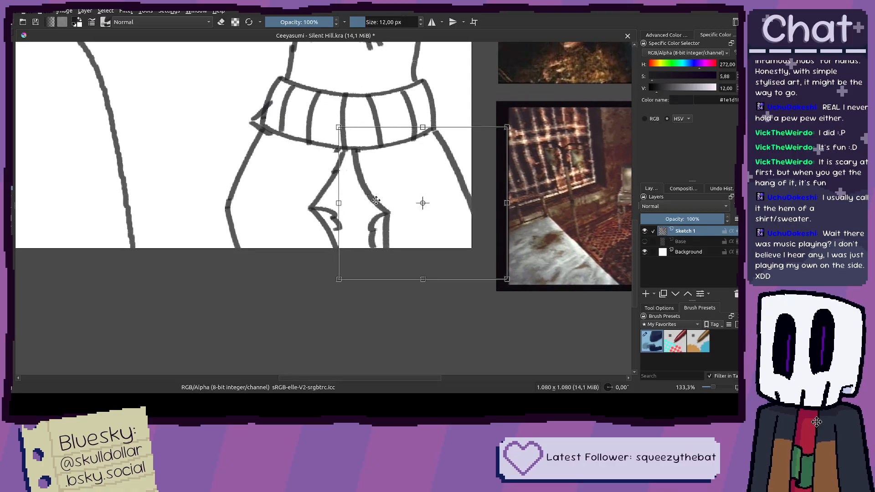
Step: Try retouching the shifted rear leg's inner thigh line with brush strokes toward the knee
key("b")
mouse_move(390, 213)
left_mouse_down()
mouse_move(360, 147)
mouse_move(357, 183)
mouse_move(348, 166)
mouse_move(374, 211)
mouse_move(366, 180)
mouse_move(374, 209)
mouse_move(358, 188)
mouse_move(382, 221)
left_mouse_up()
scroll(359, 150, "up", 2)
key("e")
key("e")
left_click_drag(364, 162, 382, 214)
left_click_drag(367, 185, 387, 227)
key("ctrl+z")
scroll(377, 214, "down", 3)
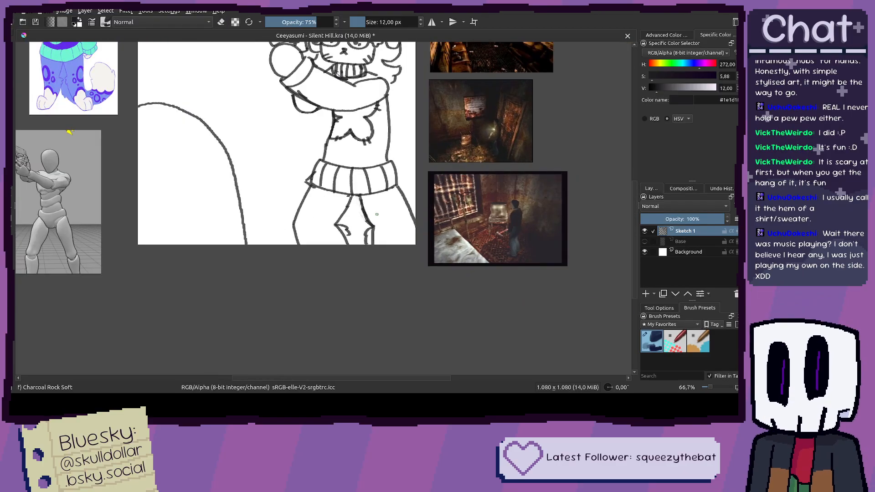
scroll(376, 214, "up", 2)
scroll(410, 226, "down", 3)
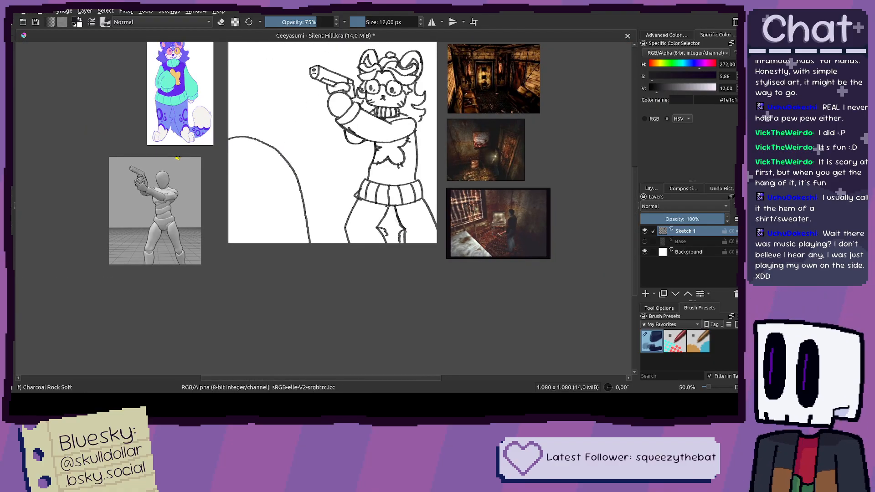
Step: Undo the rear leg's thigh retouching and its transform
scroll(401, 235, "up", 3)
key("o")
key("o")
key("o")
key("ctrl+z")
key("ctrl+z")
key("ctrl+z")
key("ctrl+z")
key("ctrl+z")
key("ctrl+z")
key("ctrl+z")
key("ctrl+z")
key("ctrl+z")
key("ctrl+z")
key("ctrl+z")
key("ctrl+z")
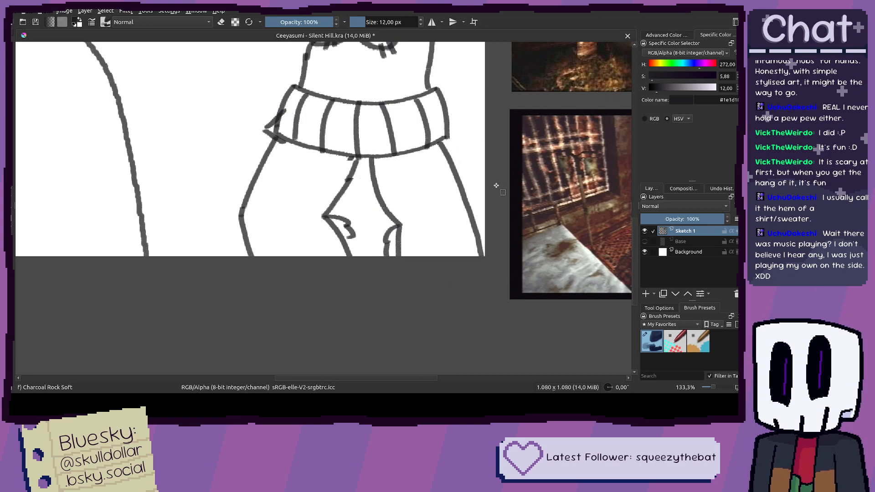
key("b")
scroll(373, 172, "up", 3)
key("ctrl+z")
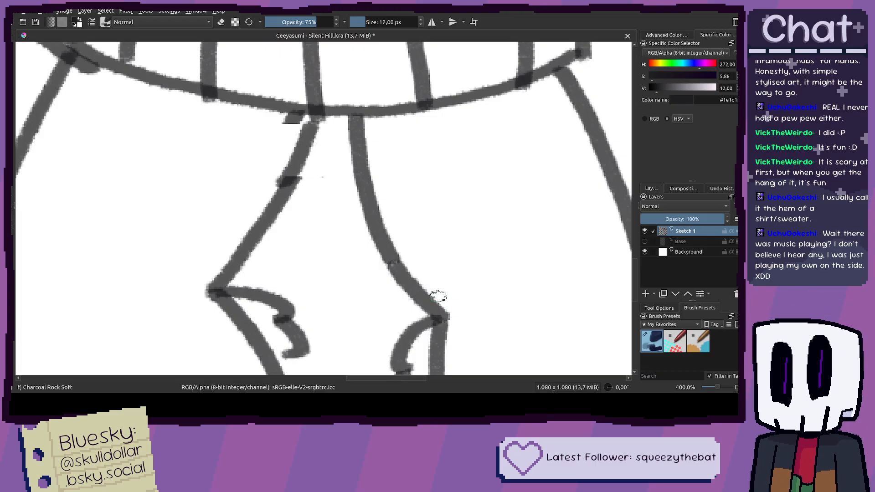
scroll(437, 296, "down", 5)
left_click_drag(124, 193, 103, 163)
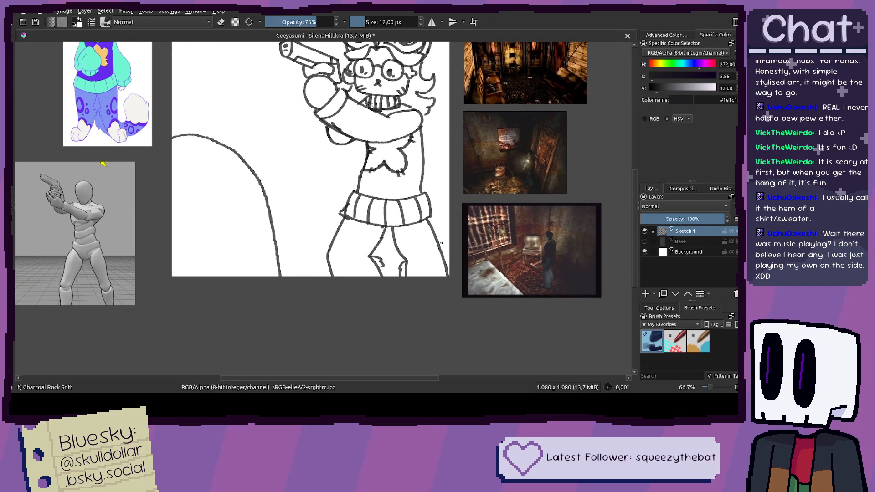
scroll(410, 253, "up", 4)
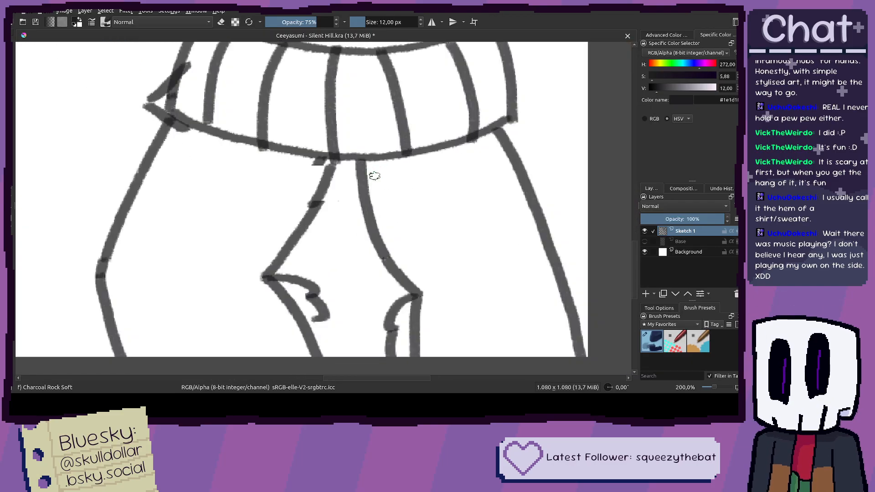
Step: Try erasing the rear leg's inner thigh line and redrawing it farther outward from the sweater hem to the knee
mouse_move(361, 158)
left_mouse_down()
mouse_move(412, 295)
mouse_move(366, 201)
mouse_move(360, 155)
mouse_move(371, 167)
mouse_move(359, 168)
mouse_move(369, 169)
mouse_move(361, 222)
mouse_move(368, 210)
mouse_move(388, 261)
mouse_move(375, 250)
mouse_move(381, 268)
mouse_move(389, 283)
mouse_move(410, 285)
left_mouse_up()
key("ctrl+z")
key("ctrl+z")
key("e")
key("e")
mouse_move(415, 294)
left_mouse_down()
mouse_move(376, 167)
mouse_move(384, 212)
mouse_move(413, 283)
left_mouse_up()
key("ctrl+z")
key("ctrl+z")
mouse_move(380, 160)
left_mouse_down()
mouse_move(394, 241)
mouse_move(419, 298)
mouse_move(394, 263)
mouse_move(374, 156)
left_mouse_up()
key("ctrl+z")
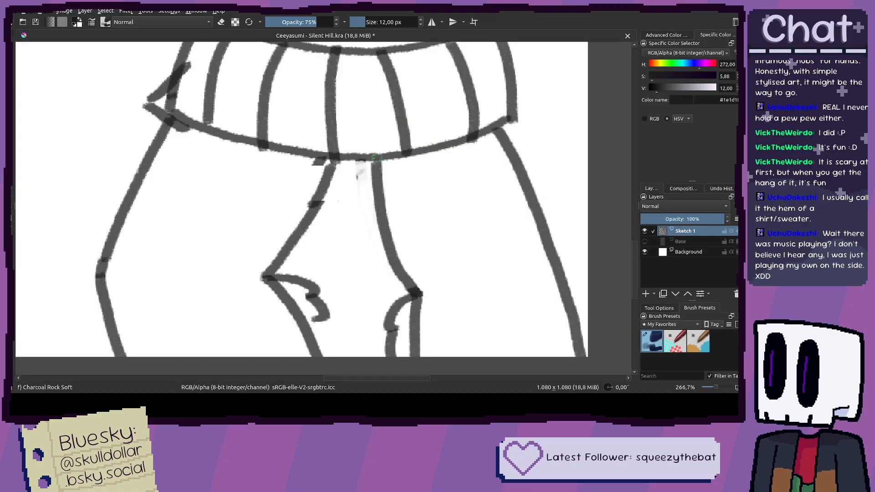
scroll(374, 155, "down", 3)
scroll(408, 227, "up", 5)
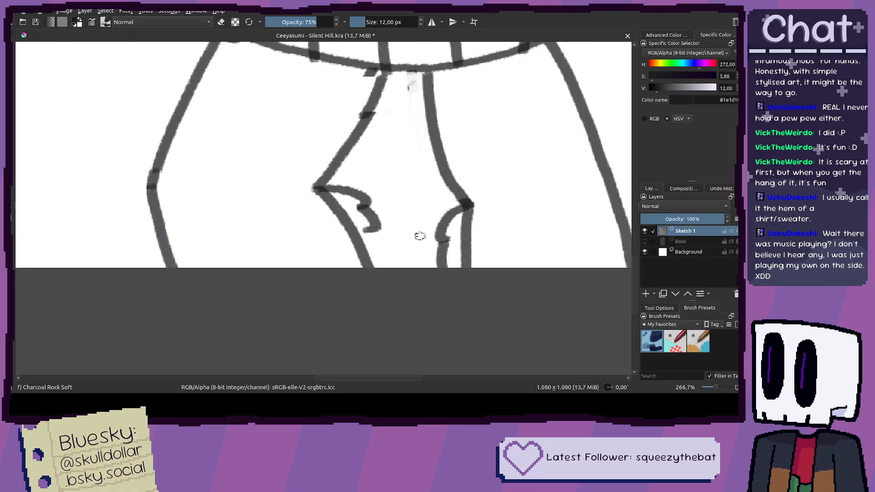
scroll(410, 222, "down", 2)
scroll(385, 222, "down", 2)
left_click_drag(116, 117, 209, 128)
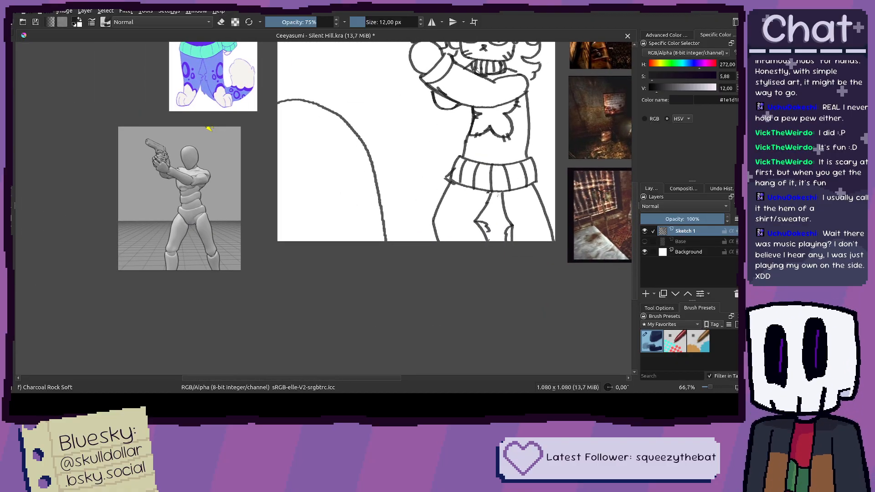
left_click_drag(478, 225, 432, 249)
scroll(447, 240, "down", 1)
scroll(460, 242, "up", 5)
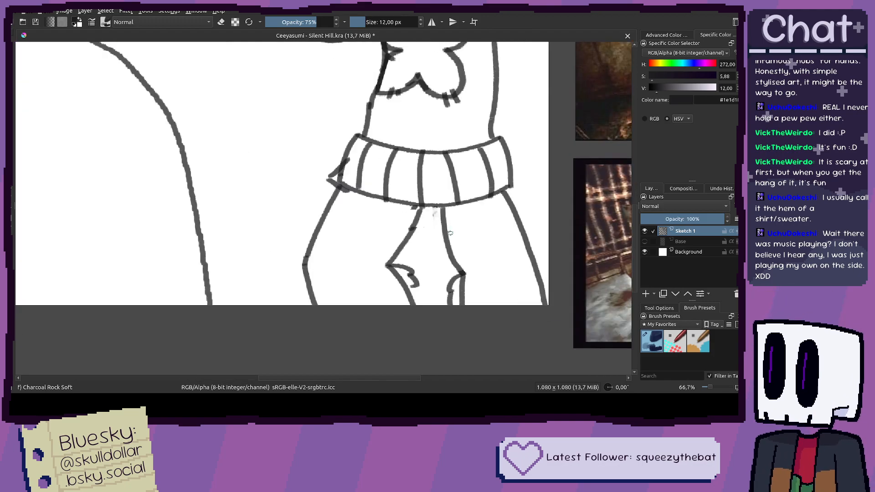
Step: Undo the rear leg's inner thigh erasing and redrawing
left_click_drag(470, 292, 420, 226)
key("ctrl+z")
key("ctrl+z")
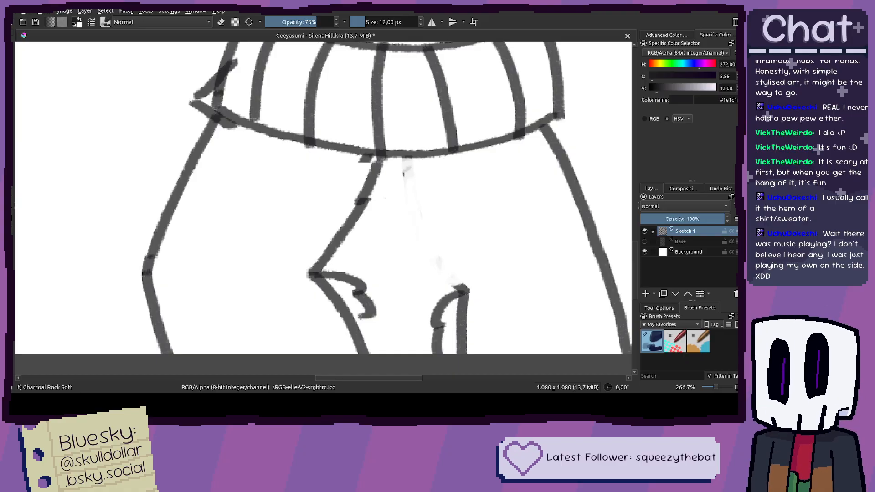
key("ctrl+z")
key("ctrl+z")
key("ctrl+z")
key("ctrl+z")
key("ctrl+z")
key("ctrl+z")
key("ctrl+z")
key("ctrl+z")
key("ctrl+z")
key("ctrl+z")
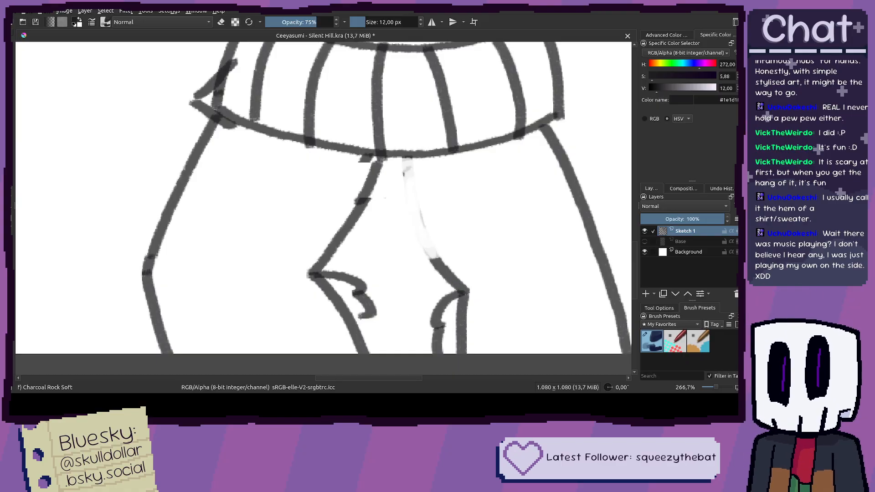
key("ctrl+z")
key("ctrl+z")
key("ctrl+z")
key("ctrl+z")
scroll(457, 284, "down", 4)
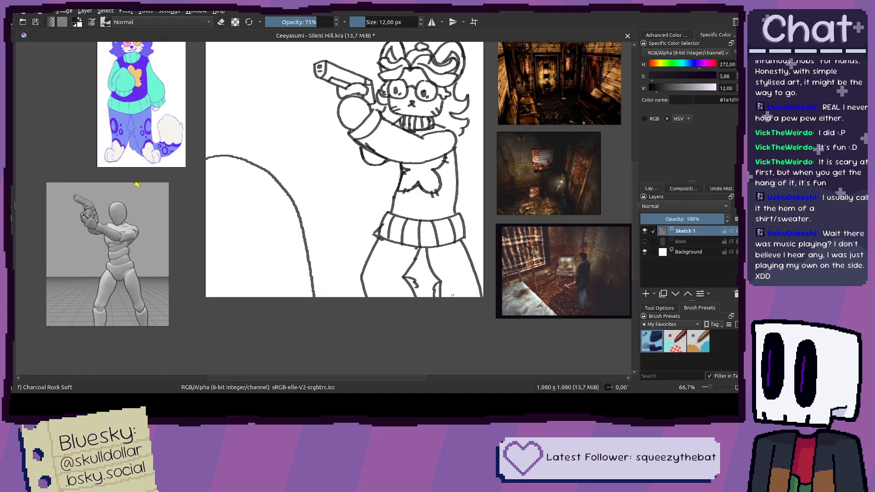
Step: Select the rear leg's knee area with a rectangle and move it slightly down and outward with a transform
scroll(450, 296, "up", 3)
key("ctrl+r")
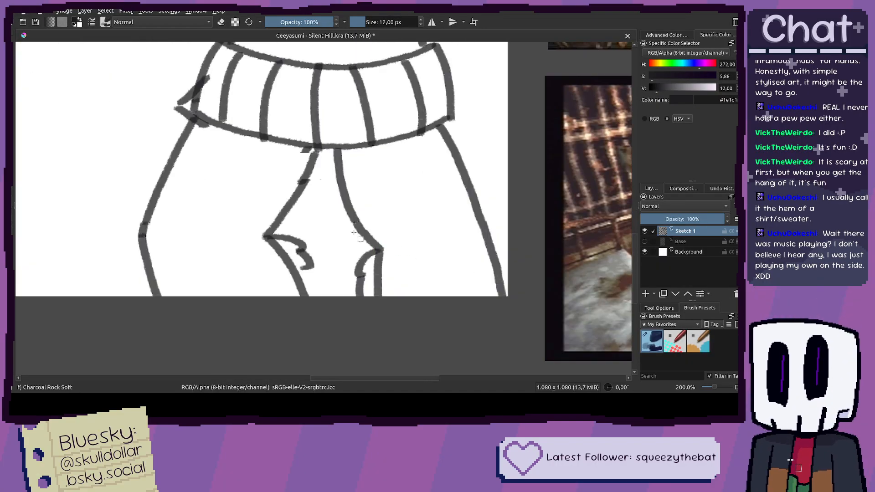
left_click_drag(347, 324, 516, 279)
key("ctrl+t")
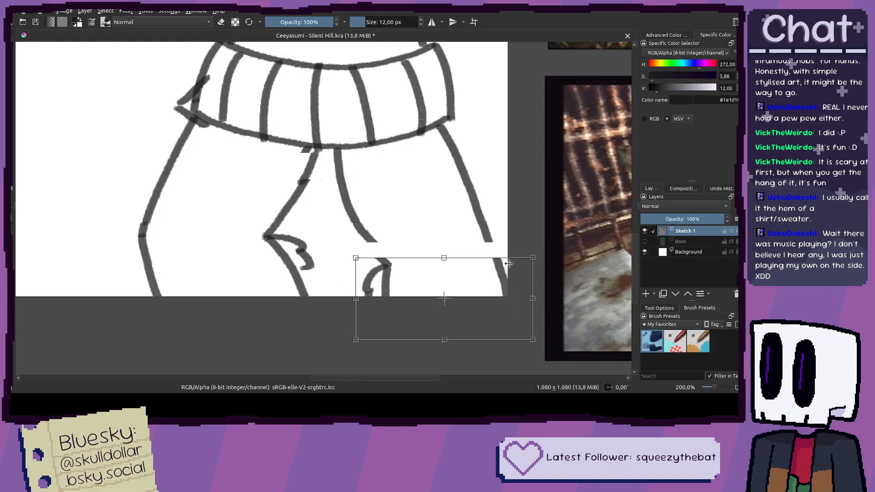
key("Return")
Step: Redraw the rear leg's inner thigh line from the sweater hem to the shifted knee
key("b")
left_click_drag(337, 147, 350, 216)
key("ctrl+z")
scroll(347, 193, "up", 2)
mouse_move(328, 107)
left_mouse_down()
mouse_move(355, 202)
mouse_move(334, 156)
mouse_move(348, 229)
mouse_move(416, 342)
left_mouse_up()
key("ctrl+z")
scroll(416, 342, "down", 3)
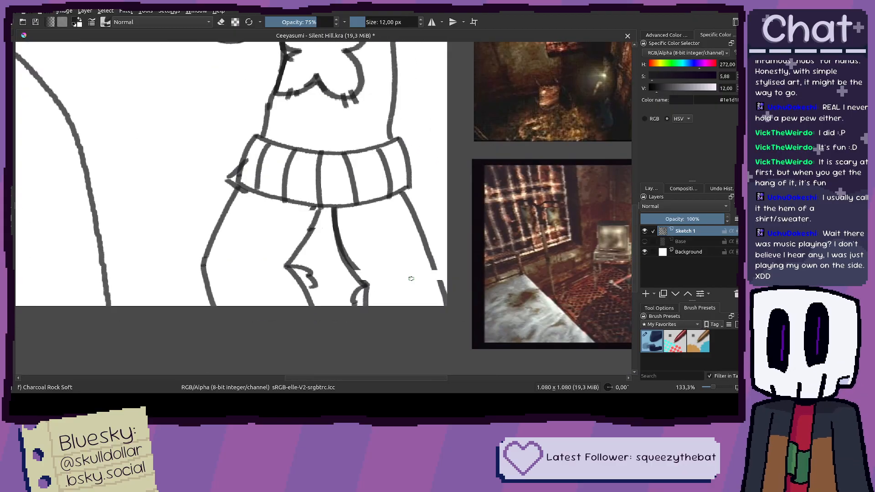
Step: Redraw the rear leg's outer thigh line from the sweater hem down to the canvas edge
scroll(412, 277, "up", 2)
scroll(426, 271, "up", 2)
left_click_drag(455, 248, 492, 322)
scroll(487, 314, "down", 4)
scroll(486, 314, "down", 2)
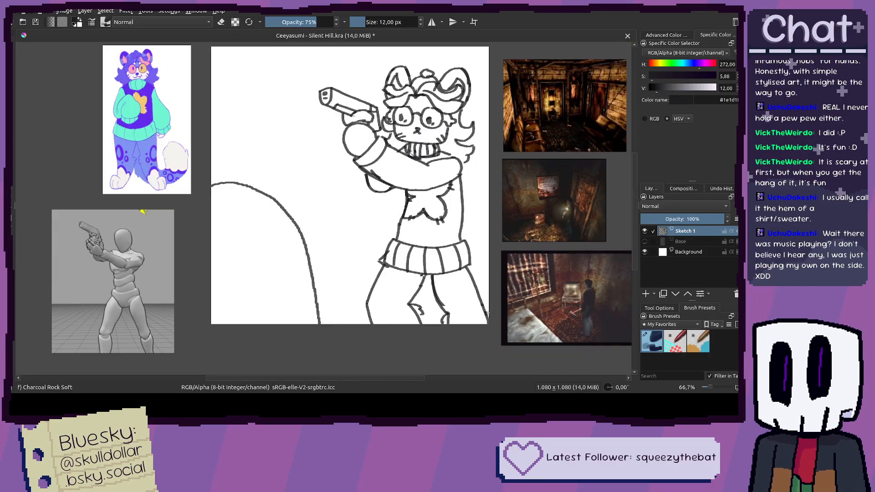
scroll(435, 209, "up", 4)
mouse_move(435, 208)
left_mouse_down()
mouse_move(458, 232)
mouse_move(495, 318)
mouse_move(503, 371)
left_mouse_up()
scroll(503, 371, "down", 2)
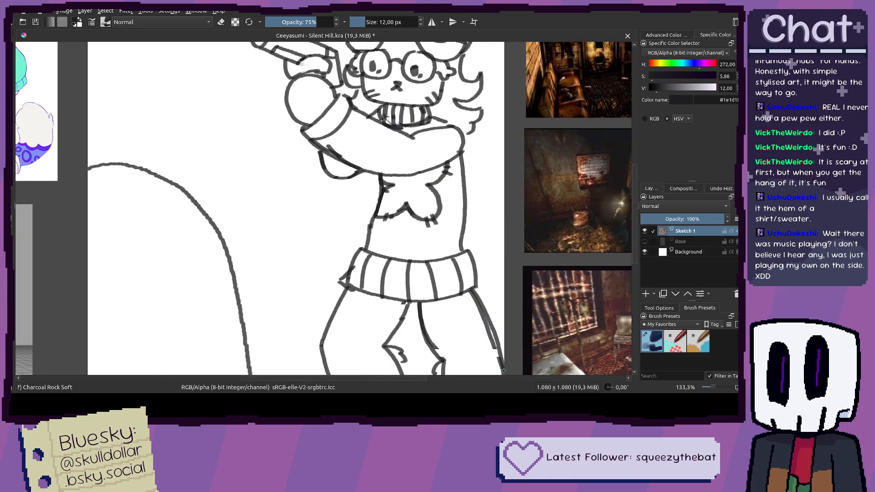
Step: Show the Base layer briefly to compare it with the sketch, hide it again, and review the whole drawing beside the references
left_click(644, 241)
key("minus")
key("minus")
key("minus")
left_click(644, 241)
left_click_drag(465, 240, 490, 232)
left_click_drag(230, 232, 261, 234)
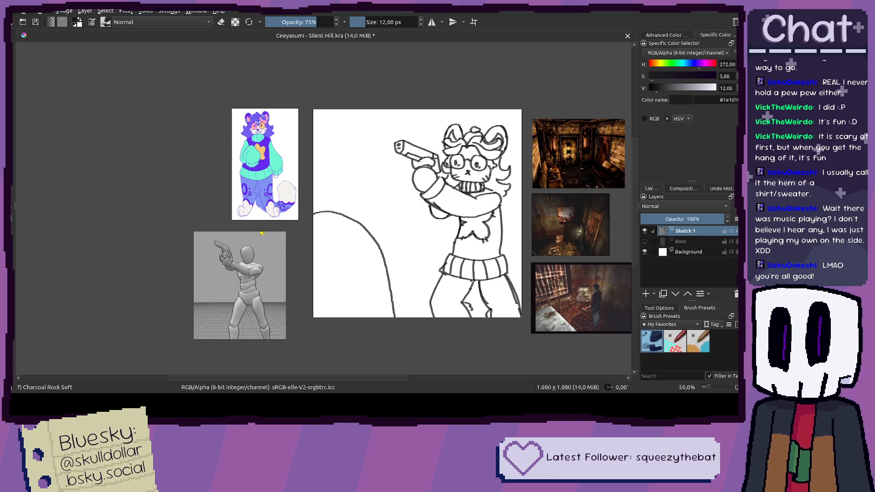
left_click_drag(369, 278, 353, 237)
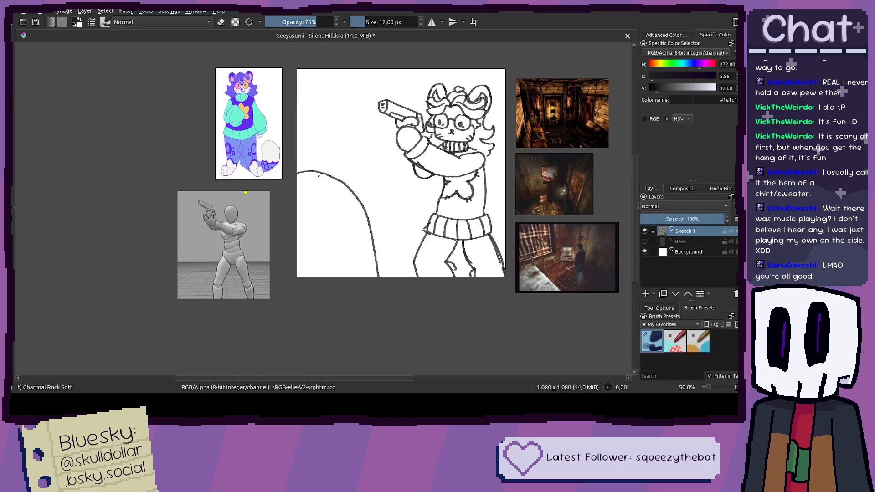
left_click_drag(320, 176, 287, 174)
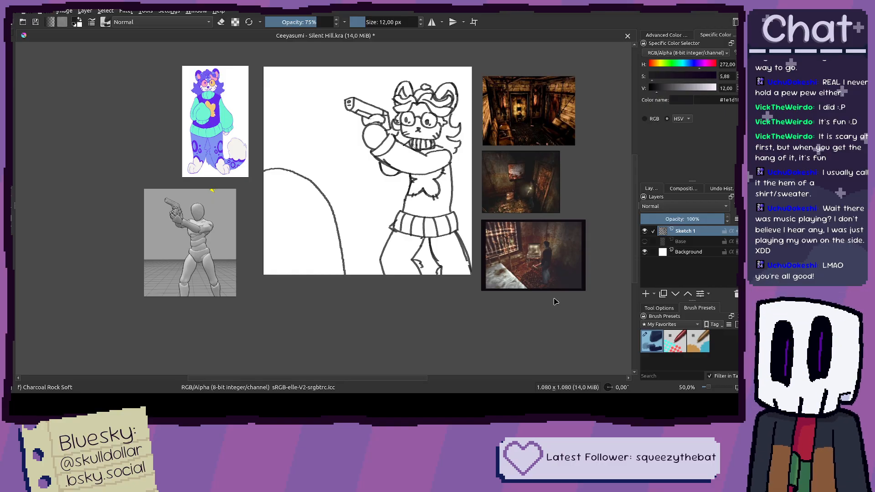
Step: Place the monster reference image below the canvas and examine its torso and arms up close
left_click_drag(510, 306, 472, 299)
key("ctrl+shift+r")
left_click_drag(250, 99, 252, 320)
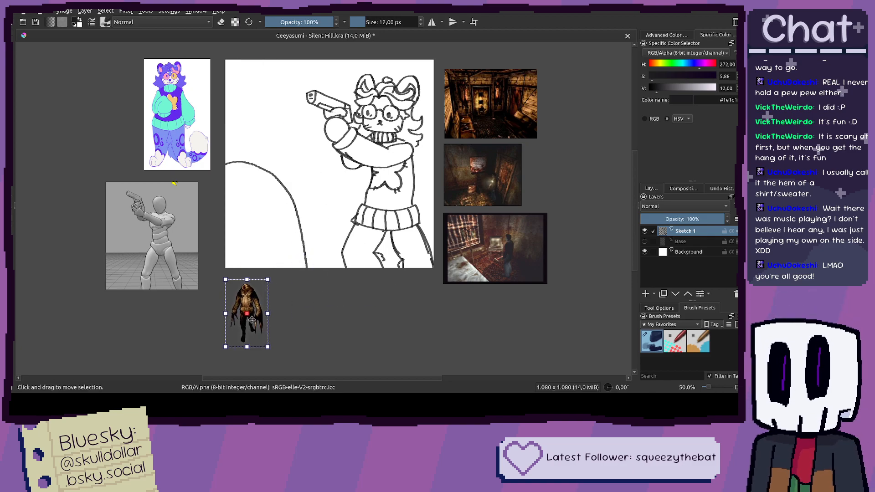
scroll(273, 279, "up", 6)
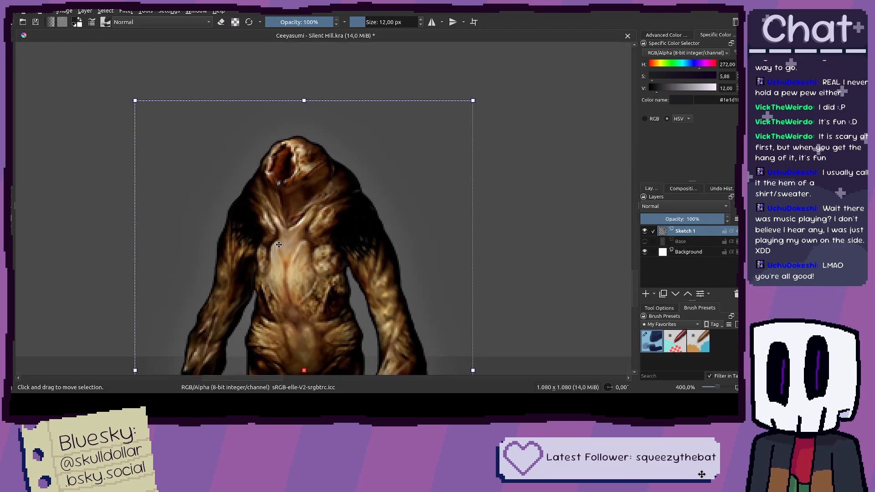
scroll(278, 244, "down", 3)
scroll(338, 173, "up", 2)
scroll(342, 200, "down", 3)
left_click_drag(343, 199, 271, 173)
scroll(304, 185, "down", 3)
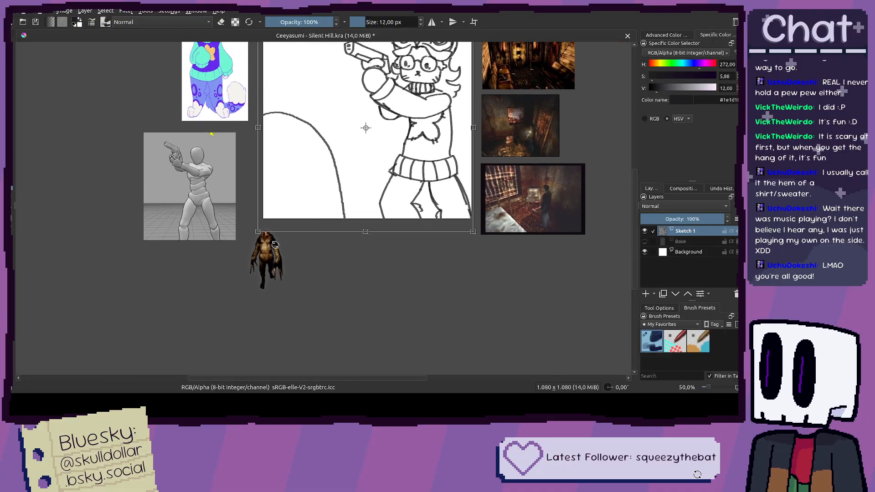
left_click_drag(275, 246, 288, 267)
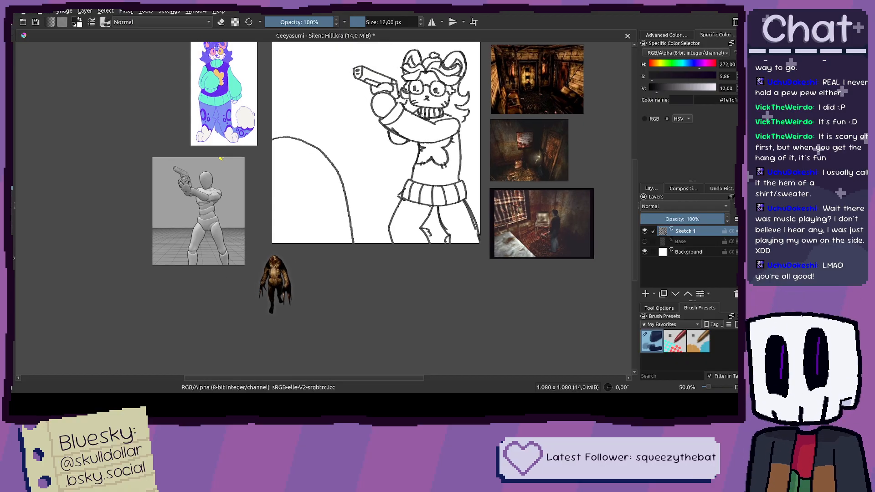
Step: Move the monster reference image beside the dark room references
left_click(281, 306)
mouse_move(281, 306)
left_mouse_down()
mouse_move(620, 179)
mouse_move(598, 172)
left_mouse_up()
key("b")
mouse_move(585, 211)
left_mouse_down()
mouse_move(549, 245)
mouse_move(586, 251)
left_mouse_up()
scroll(263, 184, "up", 1)
Step: Select the large curved foreground outline beside the character, delete it, and clear the selection
left_click_drag(249, 194, 260, 172)
key("ctrl+r")
left_click_drag(274, 135, 413, 344)
key("Delete")
key("ctrl+shift+a")
mouse_move(426, 260)
left_mouse_down()
mouse_move(324, 258)
mouse_move(327, 241)
mouse_move(313, 267)
left_mouse_up()
key("b")
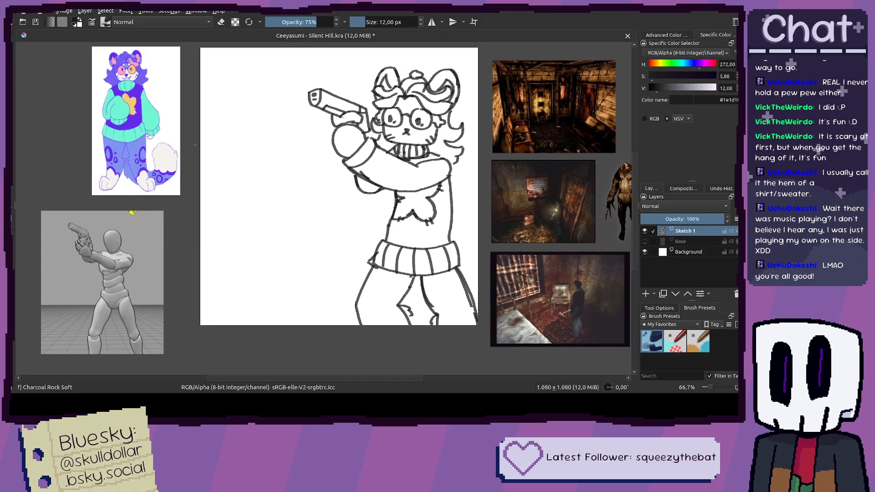
scroll(196, 148, "up", 1)
left_click_drag(193, 141, 207, 133)
scroll(201, 134, "down", 1)
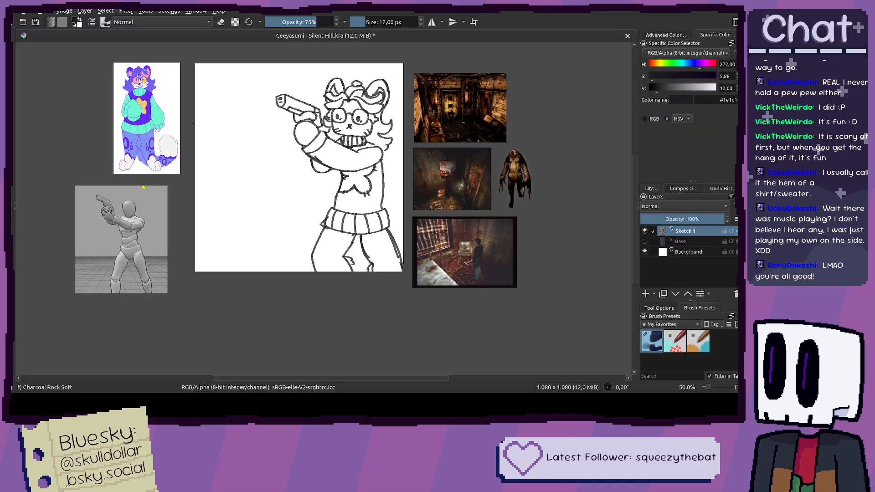
key("ctrl+z")
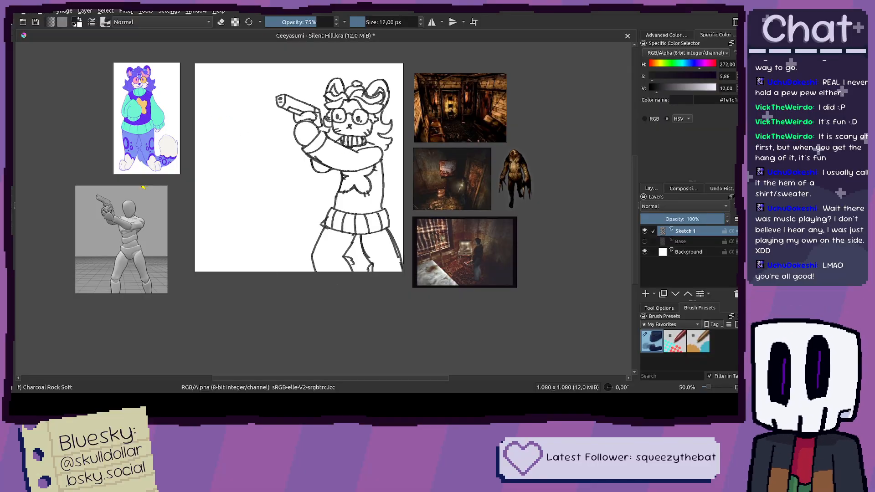
scroll(270, 118, "up", 2)
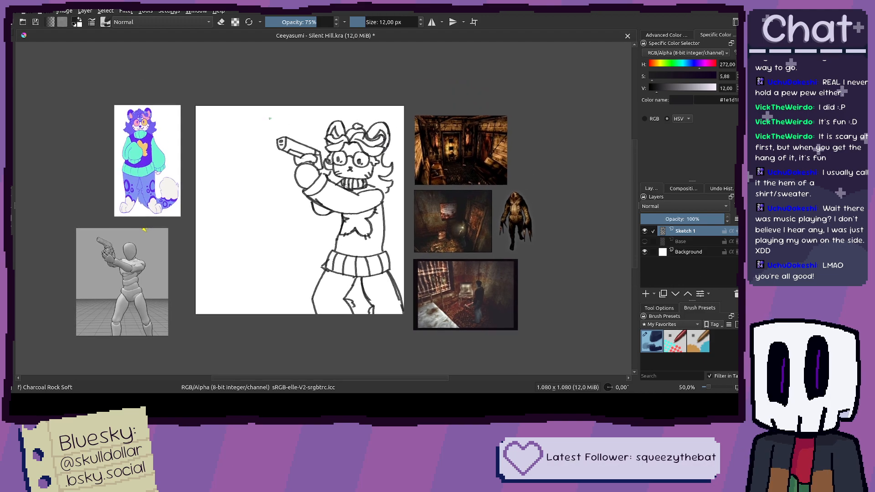
left_click_drag(274, 160, 284, 123)
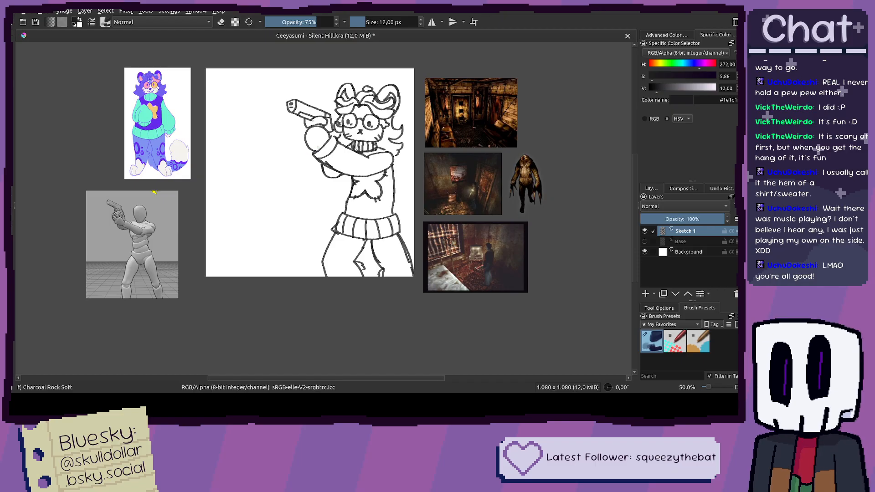
Step: Try a slight rotation of the character sketch and extend the canvas upward to 1,080 x 1,500 px
key("ctrl+t")
left_click_drag(811, 337, 811, 310)
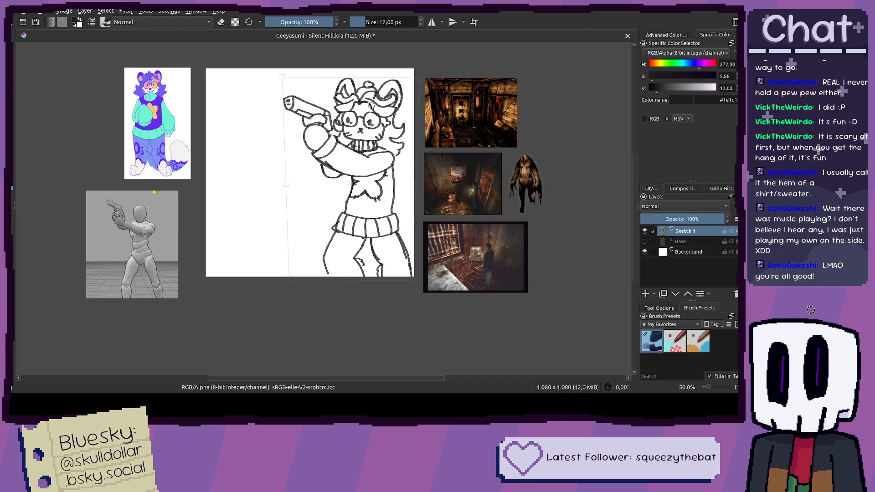
key("Return")
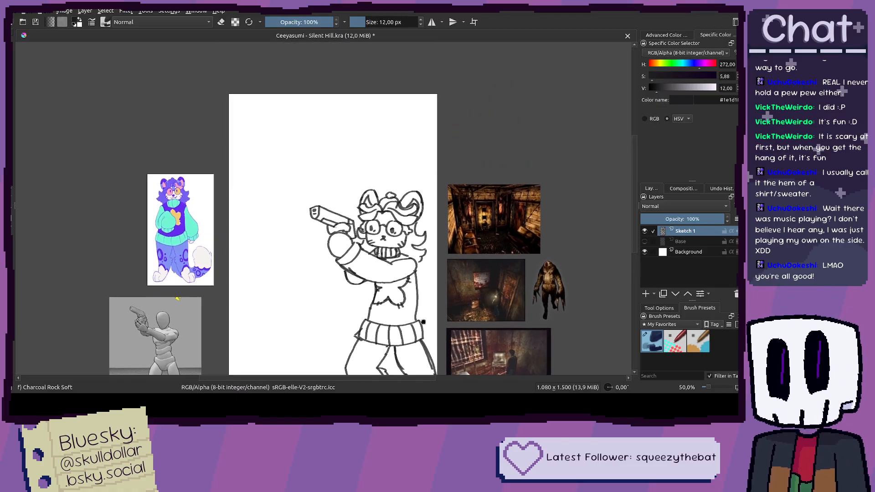
Step: Try distorting the whole character sketch into a slanted perspective with a transform
key("ctrl+t")
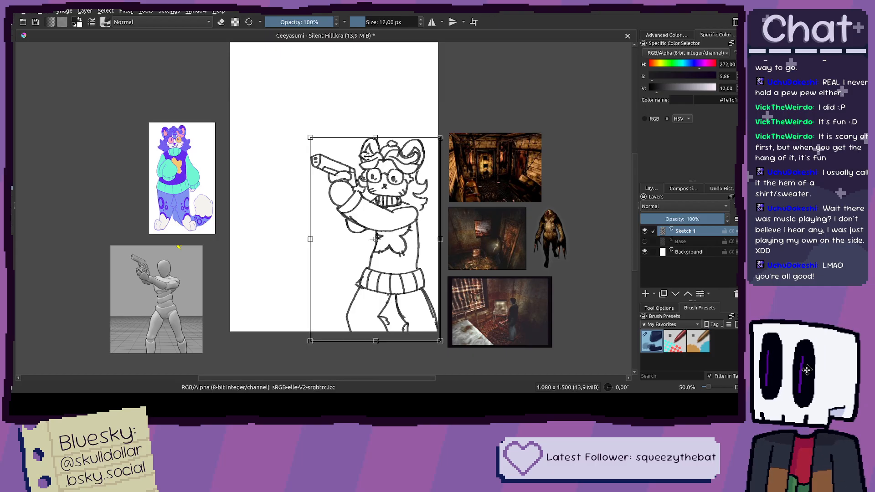
key("Return")
mouse_move(348, 142)
left_mouse_down()
mouse_move(350, 158)
mouse_move(353, 142)
mouse_move(345, 139)
mouse_move(357, 141)
left_mouse_up()
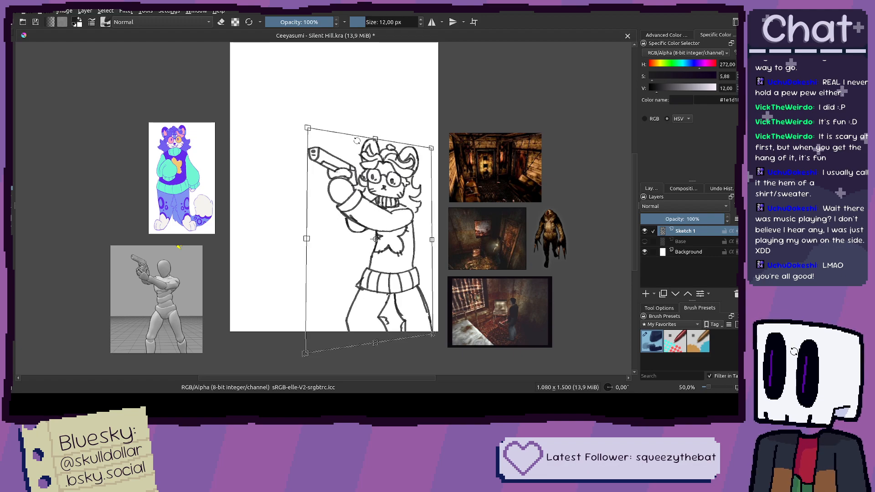
scroll(428, 156, "down", 1)
key("Return")
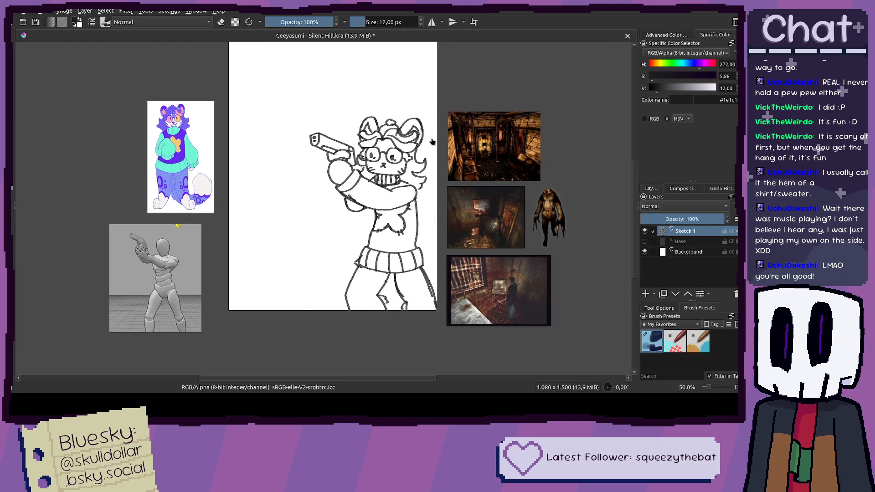
Step: Rotate the whole character sketch slightly clockwise and return to the charcoal brush
mouse_move(321, 125)
left_mouse_down()
mouse_move(372, 111)
mouse_move(344, 104)
left_mouse_up()
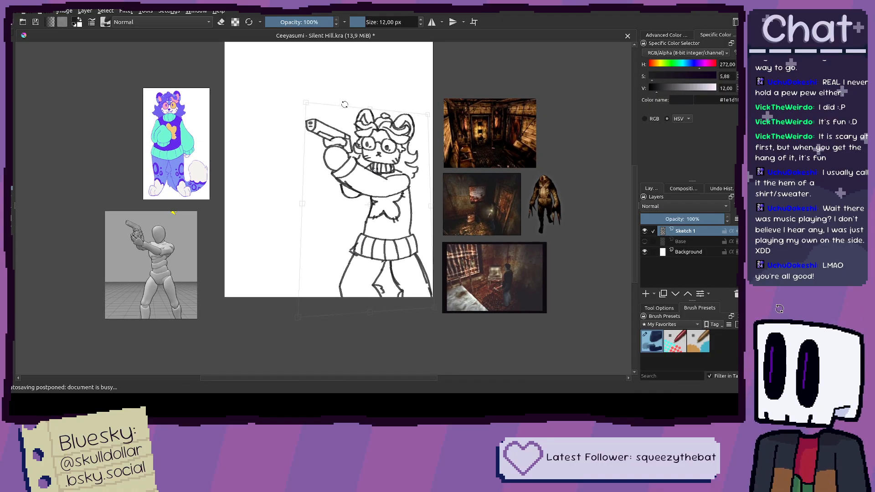
key("Return")
mouse_move(452, 194)
left_mouse_down()
mouse_move(458, 228)
mouse_move(466, 230)
mouse_move(473, 198)
left_mouse_up()
key("ctrl+r")
left_click_drag(331, 266, 345, 236)
key("b")
mouse_move(388, 190)
left_mouse_down()
mouse_move(379, 179)
mouse_move(388, 179)
left_mouse_up()
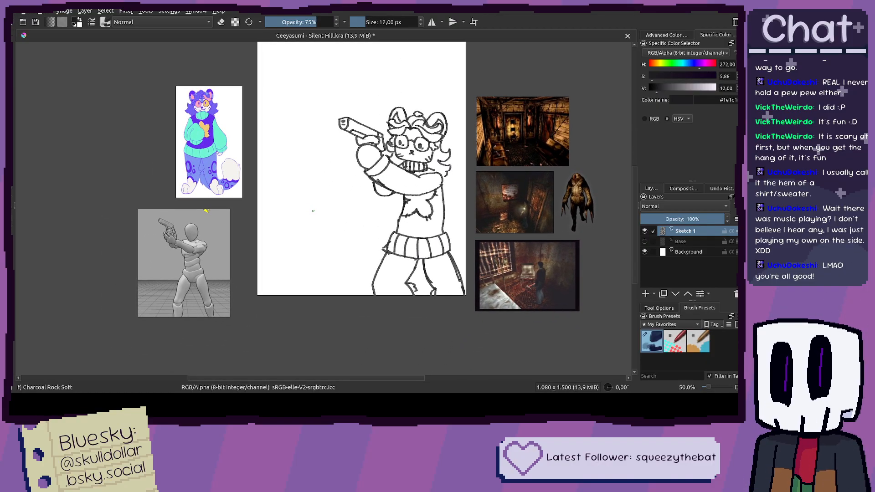
Step: Try sketching a new curved foreground outline in the empty area beside the character, and undo the strokes
scroll(301, 194, "up", 1)
scroll(191, 172, "down", 1)
scroll(237, 166, "up", 1)
mouse_move(245, 154)
left_mouse_down()
mouse_move(277, 156)
mouse_move(243, 149)
mouse_move(268, 151)
mouse_move(292, 170)
mouse_move(314, 237)
mouse_move(324, 332)
left_mouse_up()
key("ctrl+z")
left_click_drag(306, 308, 262, 266)
key("ctrl+z")
key("ctrl+z")
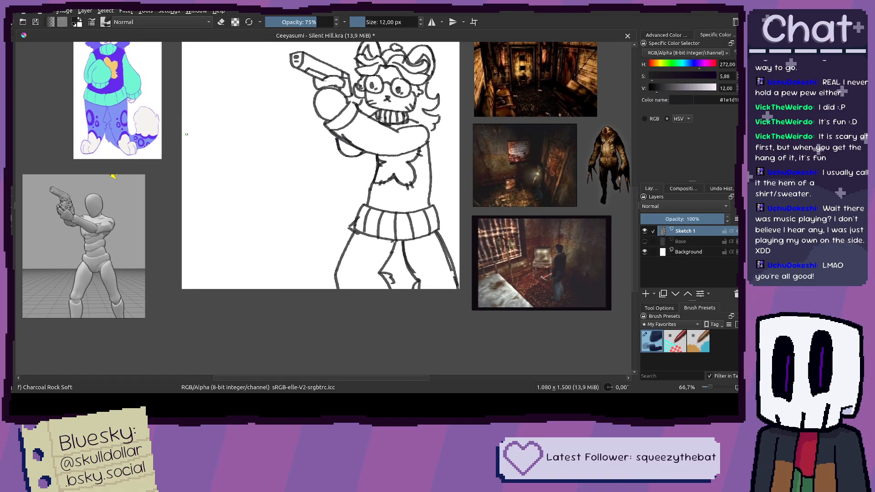
Step: Draw a large curved foreground outline arching from the canvas's side edge down to its bottom edge beside the character
mouse_move(172, 136)
left_mouse_down()
mouse_move(219, 145)
mouse_move(206, 140)
left_mouse_up()
key("ctrl+z")
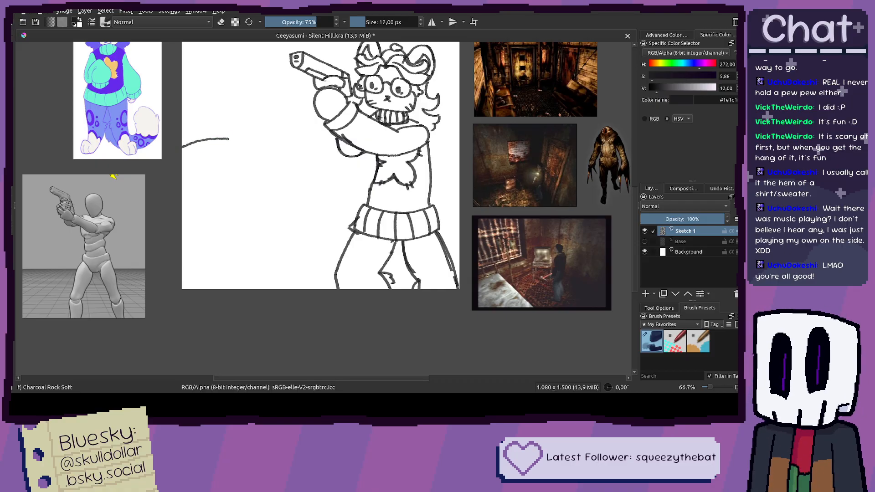
left_click_drag(272, 156, 310, 238)
key("ctrl+z")
left_click_drag(270, 156, 322, 292)
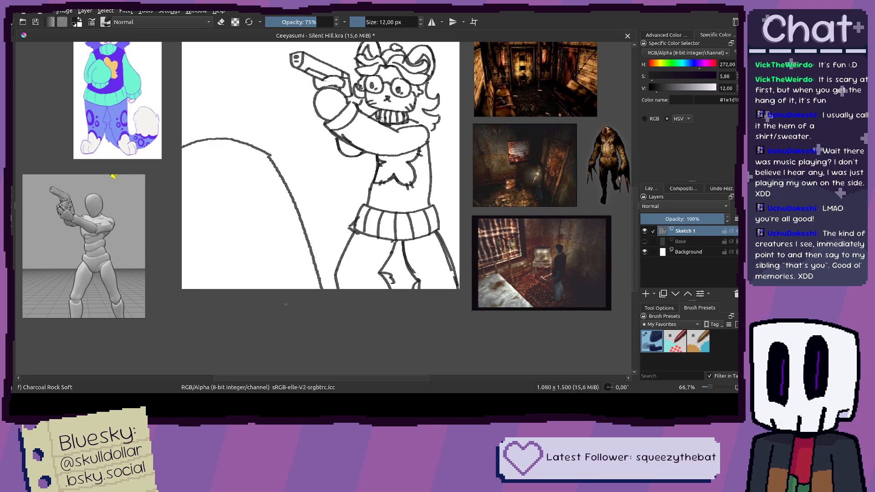
left_click_drag(253, 299, 281, 207)
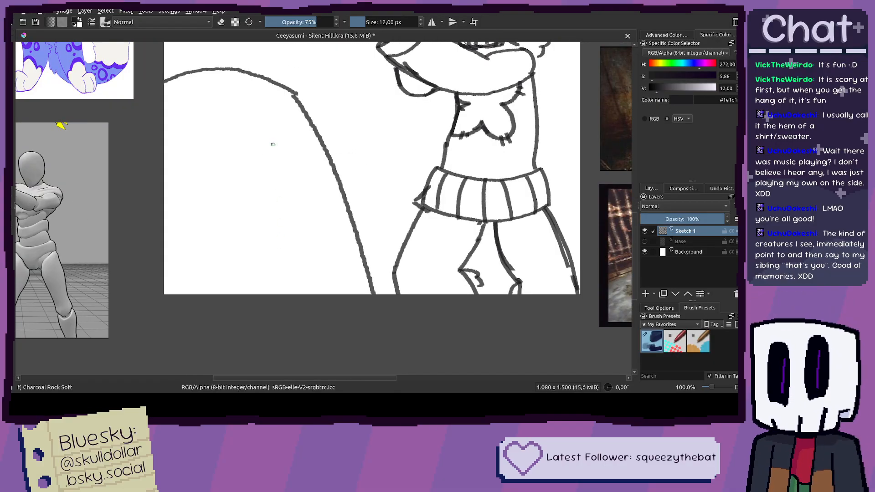
Step: Undo the large curved foreground outline beside the character along with the extra stroke tried inside it
left_click_drag(272, 145, 294, 245)
key("ctrl+z")
key("minus")
left_click_drag(268, 171, 300, 190)
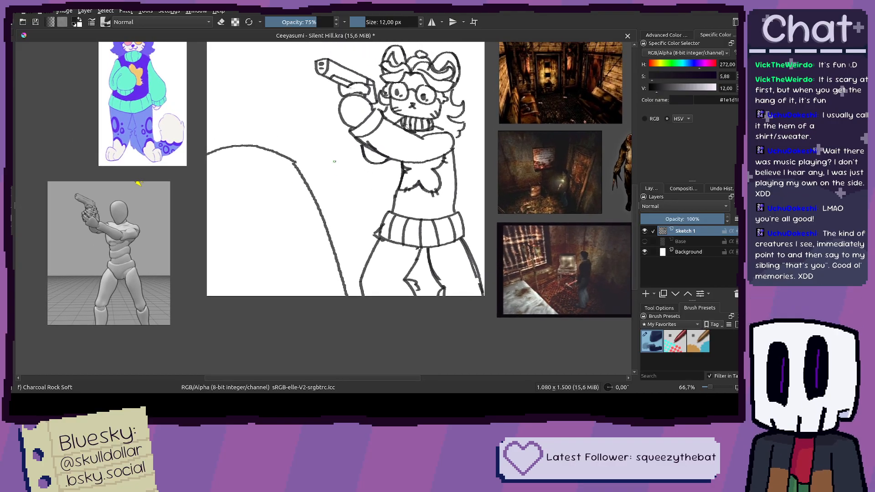
key("minus")
left_click_drag(362, 174, 363, 174)
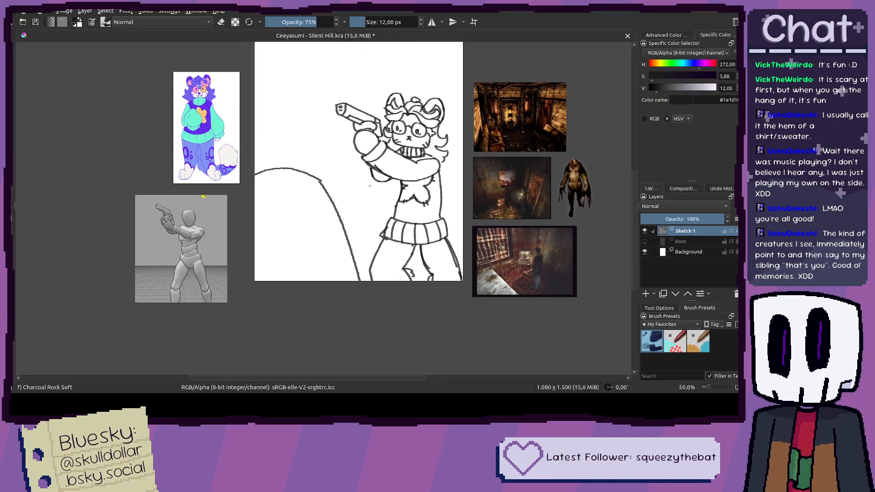
left_click_drag(362, 206, 347, 199)
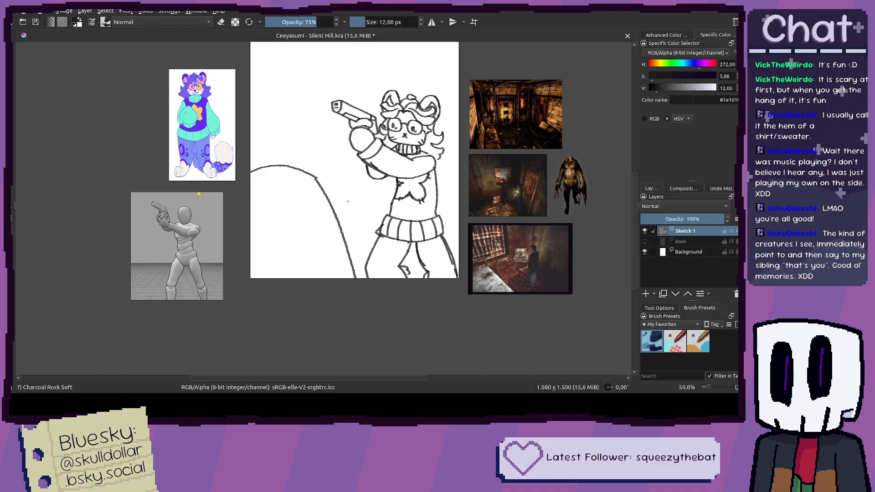
left_click_drag(199, 193, 224, 186)
key("ctrl+z")
key("ctrl+z")
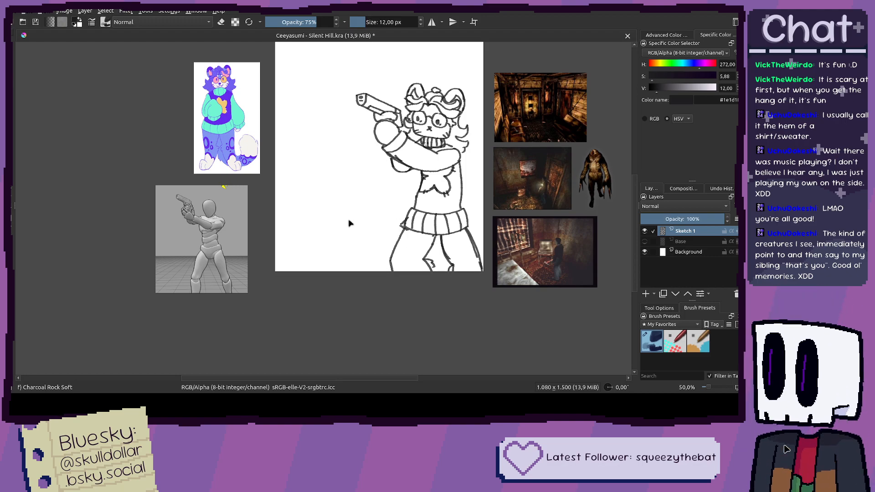
Step: Try widening the canvas to 1,120 pixels, undo it, and enlarge the canvas sideways to 1,200 × 1,500 pixels
left_click(418, 253)
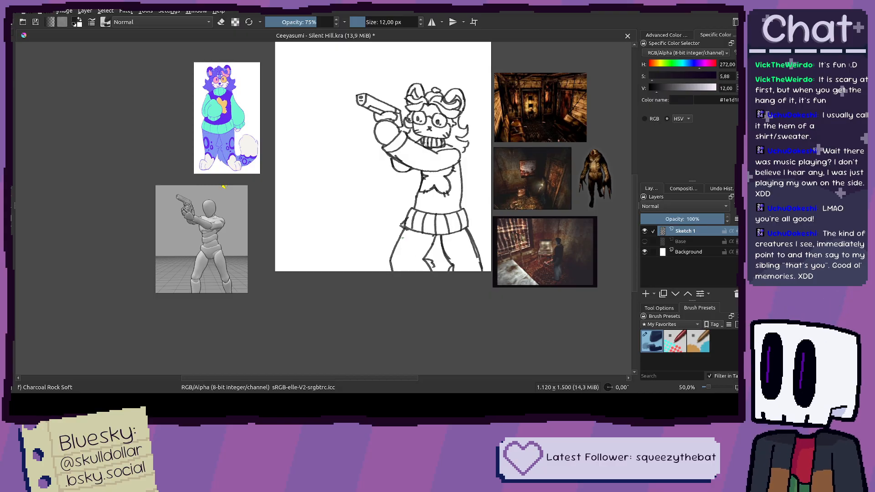
key("ctrl+z")
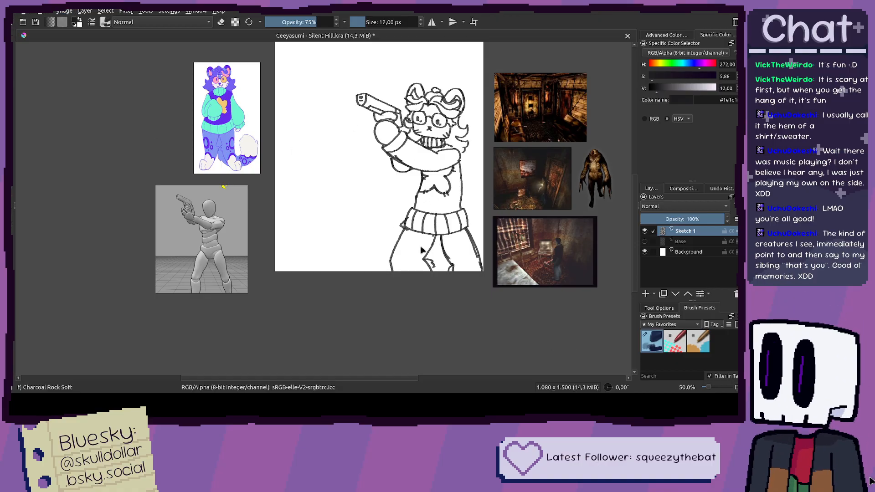
key("ctrl+z")
left_click_drag(274, 177, 314, 194)
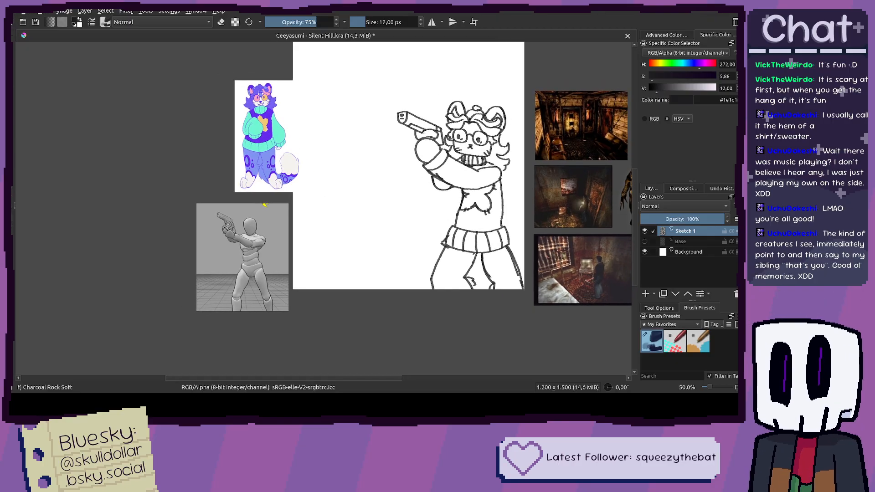
left_click(14, 308)
left_click_drag(263, 138, 246, 133)
Step: Draw the foreground figure's shoulder and back as a curve from the canvas's side edge down to its bottom edge
key("b")
mouse_move(302, 204)
left_mouse_down()
mouse_move(217, 218)
mouse_move(259, 175)
mouse_move(278, 181)
mouse_move(310, 326)
left_mouse_up()
scroll(227, 183, "up", 1)
key("ctrl+z")
scroll(242, 240, "down", 2)
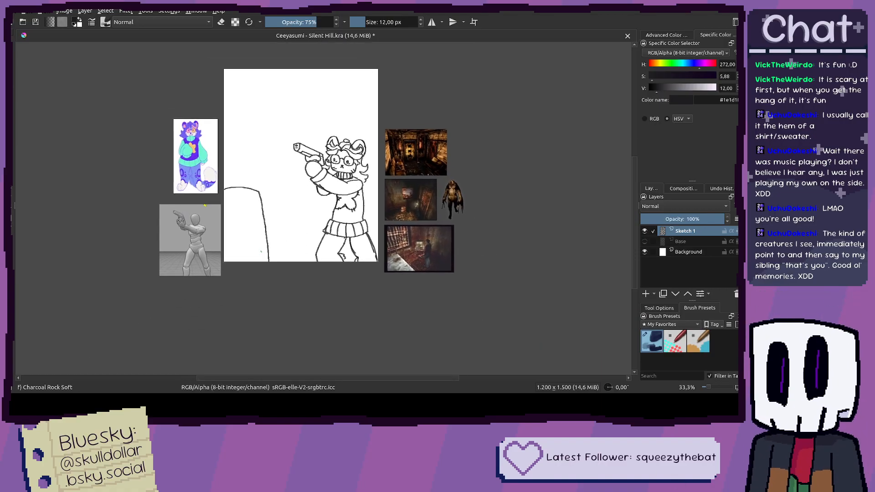
Step: Draw an oval shoulder joint on the foreground outline and sketch a bent arm reaching from it towards the character
scroll(262, 251, "up", 2)
mouse_move(227, 149)
left_mouse_down()
mouse_move(217, 186)
mouse_move(231, 191)
mouse_move(245, 171)
mouse_move(237, 155)
mouse_move(218, 148)
mouse_move(292, 130)
left_mouse_up()
key("ctrl+z")
mouse_move(228, 145)
left_mouse_down()
mouse_move(288, 163)
mouse_move(327, 150)
mouse_move(316, 140)
left_mouse_up()
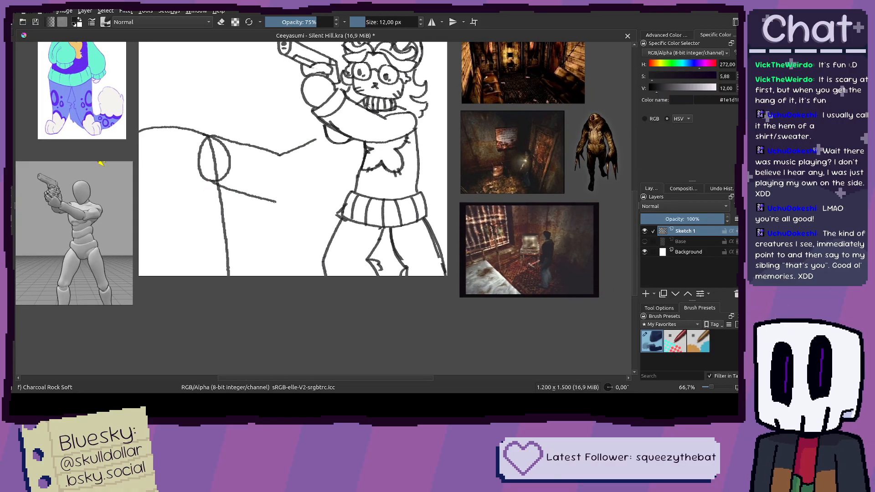
left_click_drag(206, 180, 272, 186)
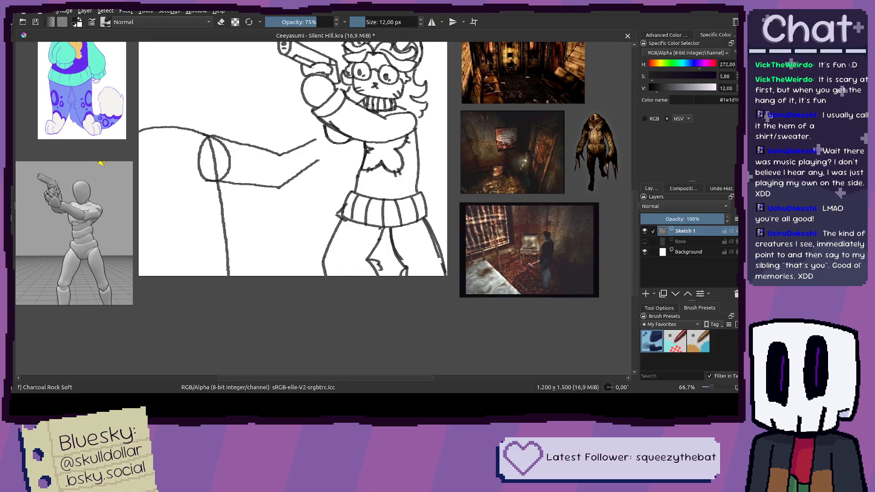
Step: Try reworking the bent arm's lower edge, and undo the whole outstretched arm sketch
mouse_move(279, 187)
left_mouse_down()
mouse_move(329, 161)
mouse_move(307, 172)
left_mouse_up()
key("ctrl+z")
scroll(314, 123, "up", 1)
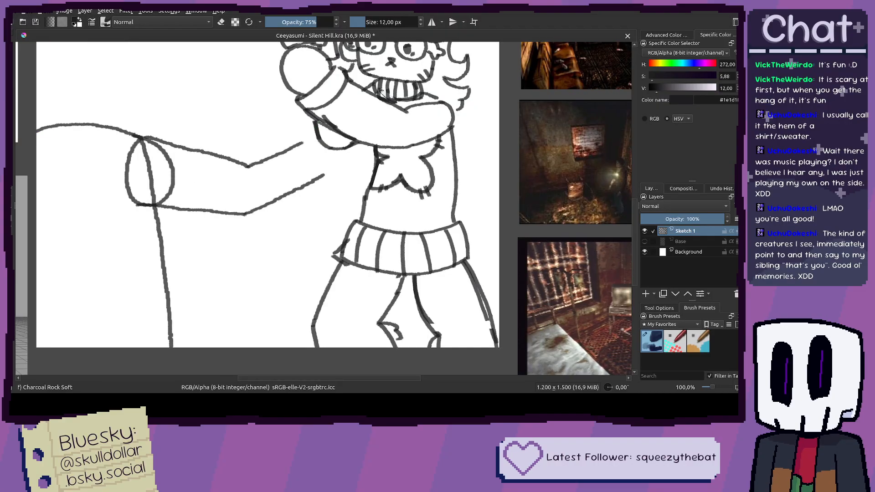
scroll(311, 122, "down", 1)
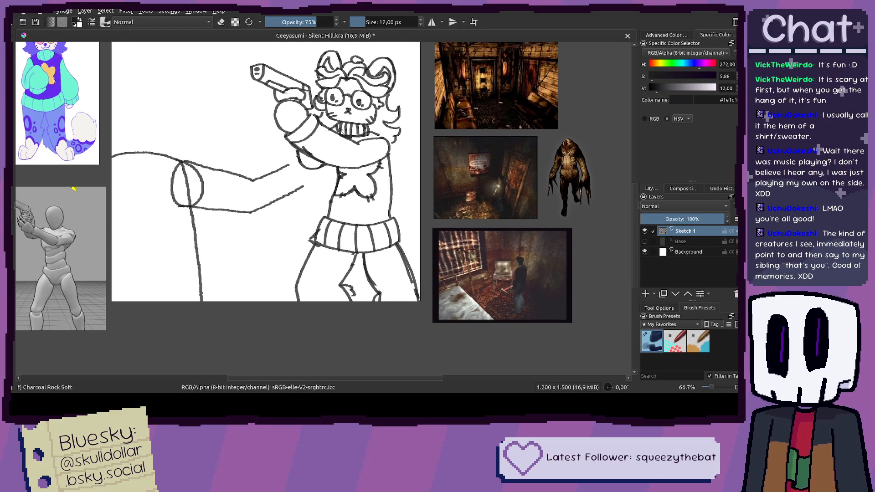
scroll(298, 157, "up", 1)
left_click_drag(243, 211, 252, 188)
scroll(252, 188, "down", 1)
key("ctrl+r")
key("ctrl+z")
key("ctrl+z")
key("ctrl+z")
key("ctrl+z")
Step: Sketch the foreground figure's lowered arm as a long diagonal line from the shoulder joint to the canvas's bottom edge
key("b")
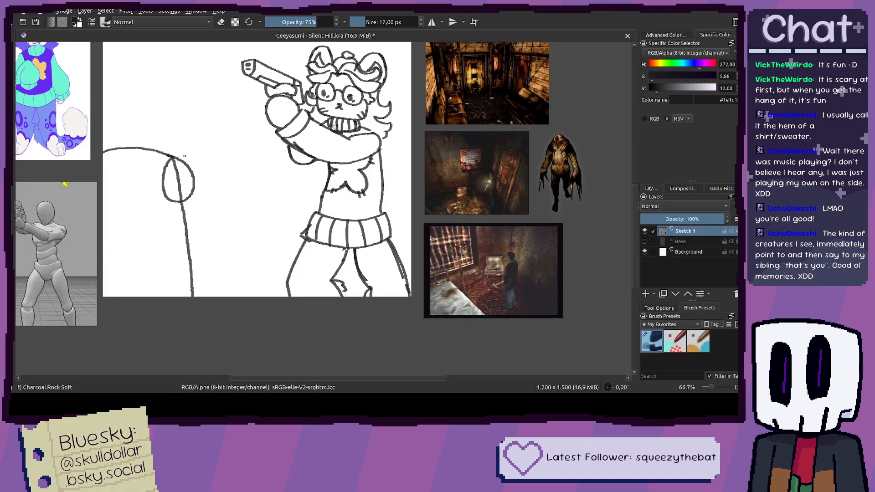
left_click_drag(186, 162, 232, 225)
key("ctrl+z")
left_click_drag(189, 165, 257, 246)
key("ctrl+z")
mouse_move(189, 170)
left_mouse_down()
mouse_move(244, 235)
mouse_move(251, 296)
left_mouse_up()
key("ctrl+z")
key("ctrl+z")
left_click_drag(187, 166, 246, 293)
key("ctrl+z")
left_click_drag(191, 175, 248, 296)
left_click_drag(202, 214, 230, 226)
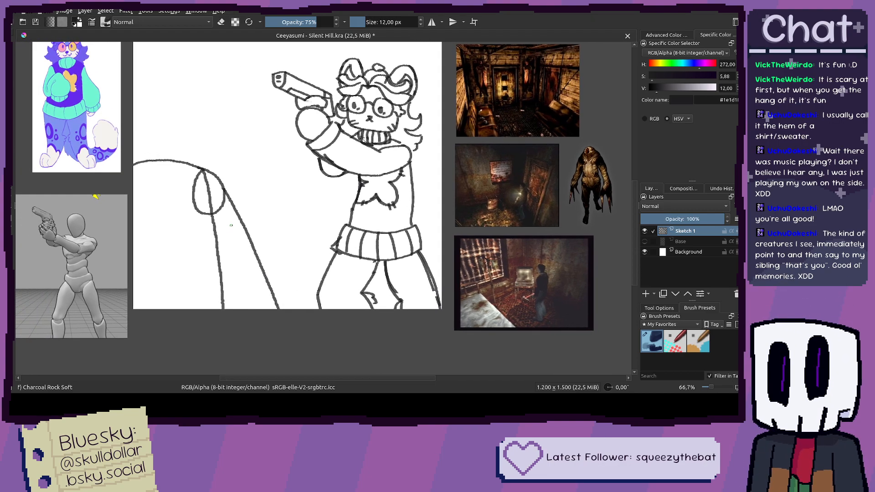
left_click_drag(228, 291, 241, 260)
left_click_drag(219, 225, 260, 290)
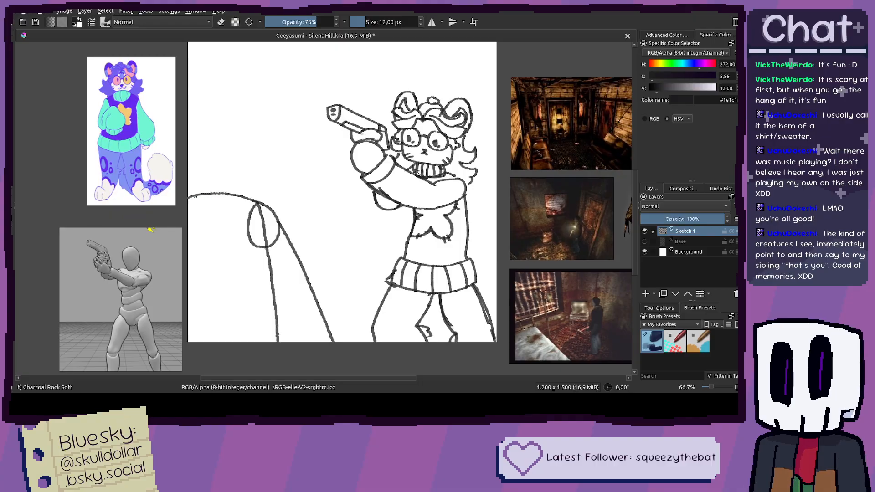
Step: Sketch a large egg-shaped head above the foreground figure's shoulders, redrawing the first attempt
left_click_drag(190, 195, 154, 223)
scroll(155, 205, "up", 1)
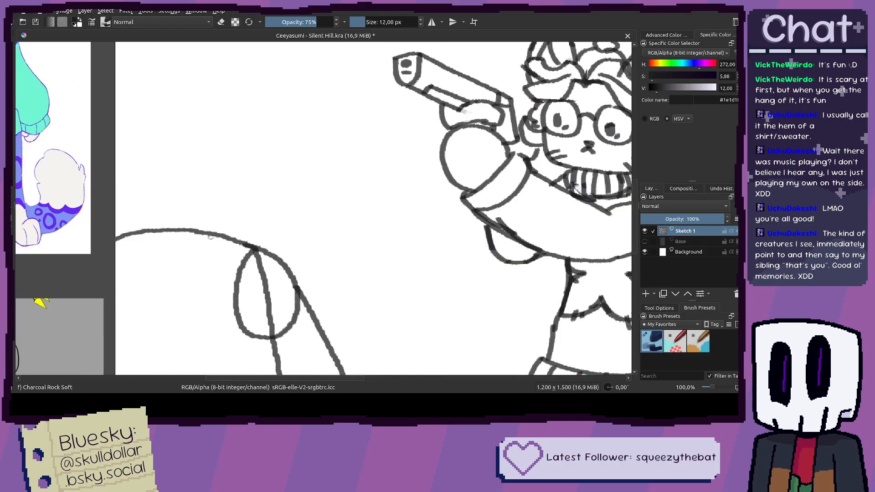
mouse_move(156, 110)
left_mouse_down()
mouse_move(108, 192)
mouse_move(177, 294)
mouse_move(234, 225)
mouse_move(201, 119)
mouse_move(241, 226)
mouse_move(139, 280)
mouse_move(115, 269)
left_mouse_up()
key("ctrl+z")
mouse_move(116, 140)
left_mouse_down()
mouse_move(161, 112)
mouse_move(226, 155)
mouse_move(235, 260)
mouse_move(219, 201)
left_mouse_up()
scroll(219, 239, "down", 3)
scroll(223, 203, "up", 1)
key("ctrl+t")
key("ctrl+r")
left_click_drag(143, 121, 312, 363)
key("ctrl+t")
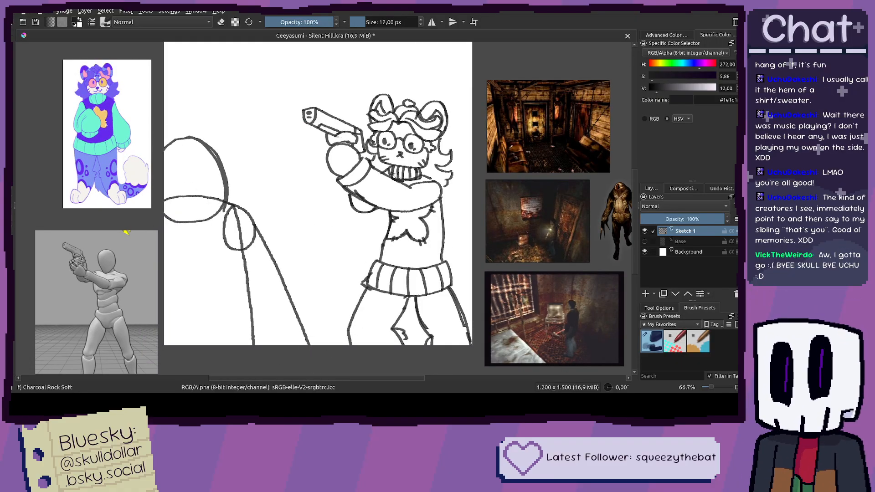
Step: Enclose the foreground figure in a polygonal selection and move it sideways, closer to the character
left_click(129, 141)
left_click(220, 109)
left_click(324, 271)
left_click(324, 367)
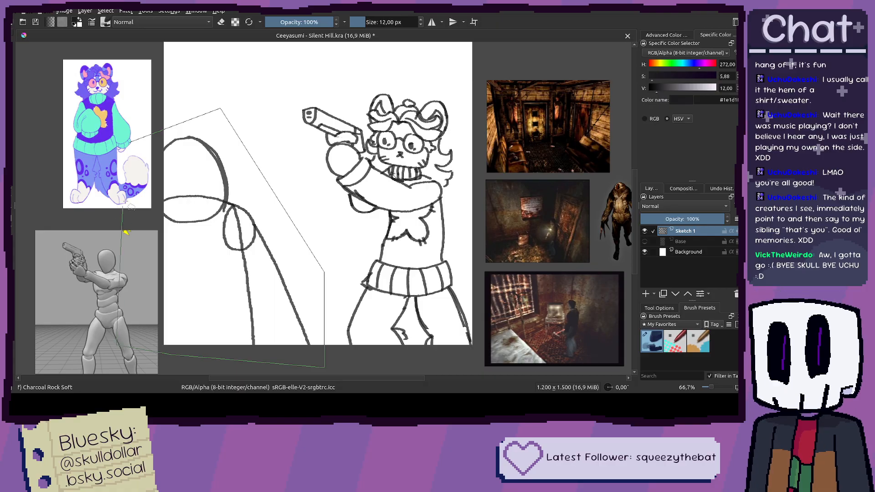
key("ctrl+t")
left_click_drag(228, 210, 281, 211)
Step: Erase the part of the character's leg that overlaps the foreground figure's arm, and return to the drawing brush
key("b")
key("1")
key("e")
mouse_move(360, 262)
left_mouse_down()
mouse_move(369, 282)
mouse_move(358, 255)
mouse_move(356, 327)
mouse_move(363, 335)
left_mouse_up()
scroll(360, 337, "down", 1)
left_click_drag(156, 177, 331, 223)
key("e")
scroll(282, 147, "down", 1)
mouse_move(282, 147)
left_mouse_down()
mouse_move(296, 170)
mouse_move(267, 191)
left_mouse_up()
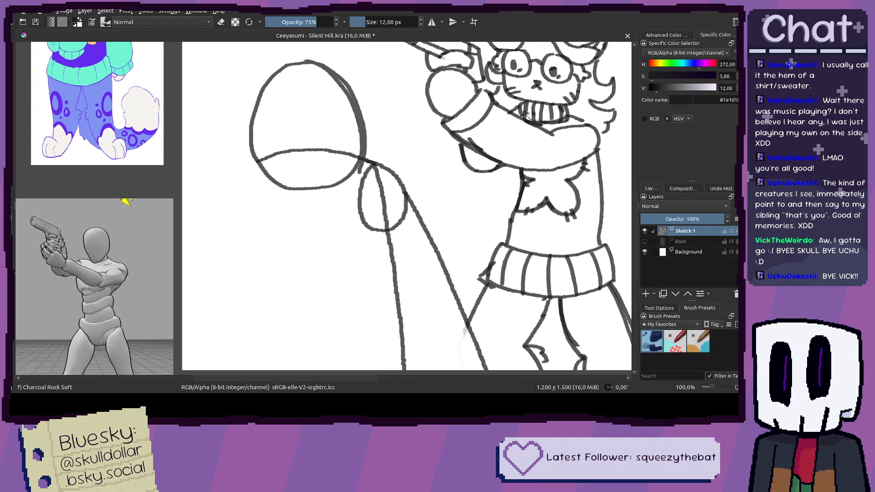
Step: Crop the canvas to 978 × 1,501 pixels, trimming the side strip so the foreground figure's head is partly cut off
scroll(212, 292, "down", 1)
left_click_drag(198, 310, 393, 64)
left_click_drag(293, 349, 293, 352)
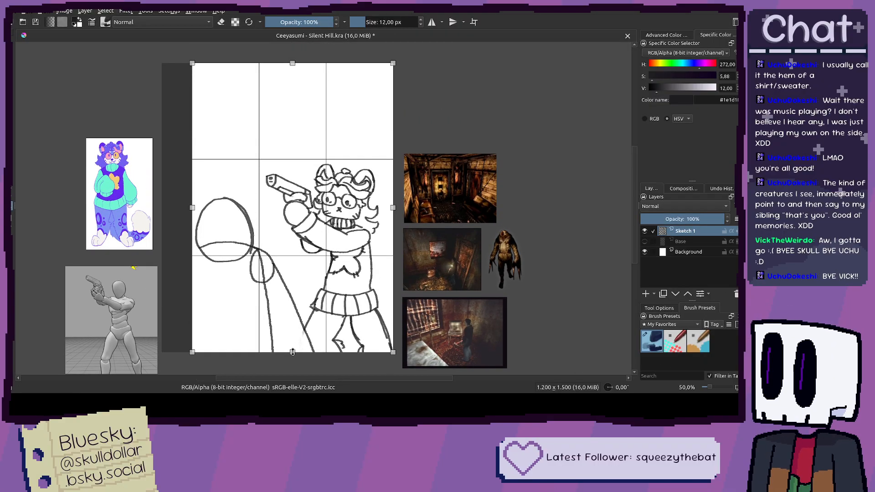
left_click_drag(192, 210, 206, 209)
left_click_drag(406, 208, 394, 207)
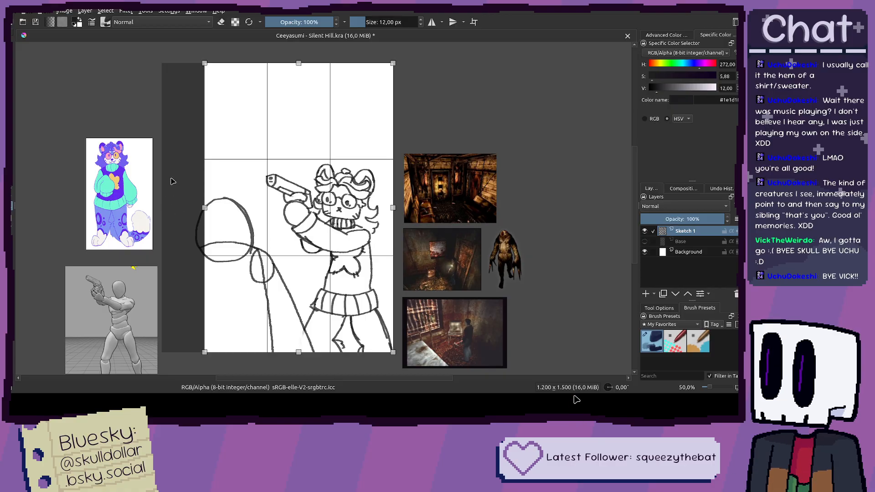
key("Return")
key("b")
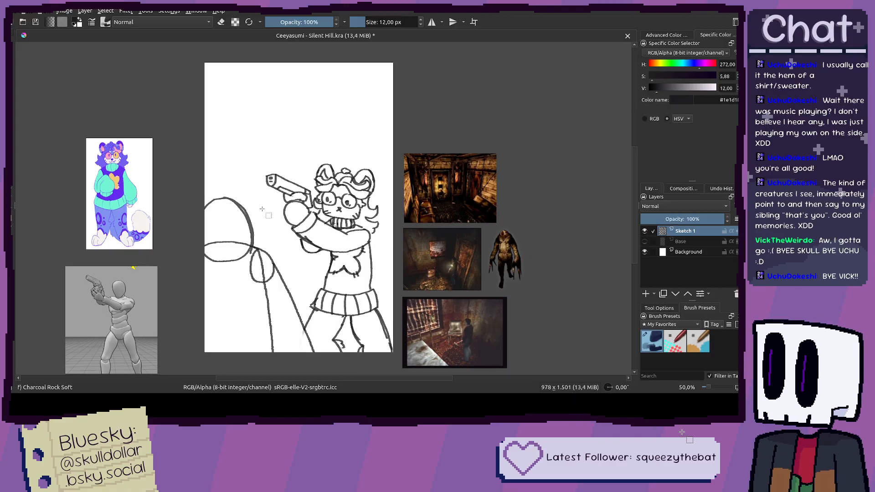
Step: Sketch a curved inner contour along the side of the foreground figure's head that faces the character
key("i")
left_click_drag(346, 140, 373, 140)
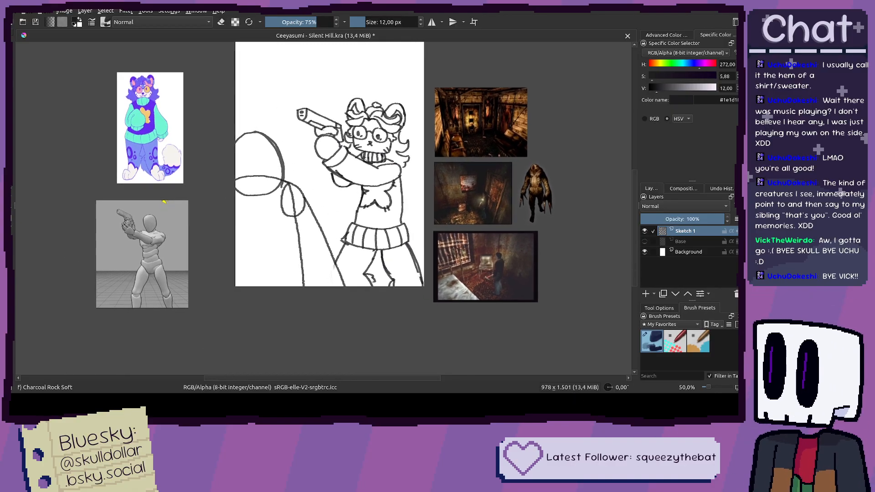
scroll(335, 218, "up", 2)
left_click_drag(322, 221, 214, 219)
scroll(337, 198, "down", 1)
scroll(214, 219, "up", 2)
scroll(287, 201, "down", 3)
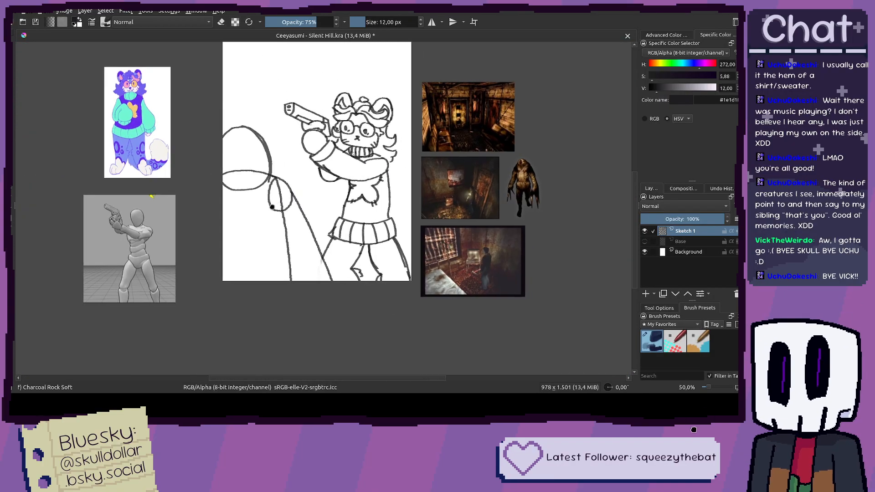
scroll(270, 160, "up", 1)
scroll(269, 161, "up", 2)
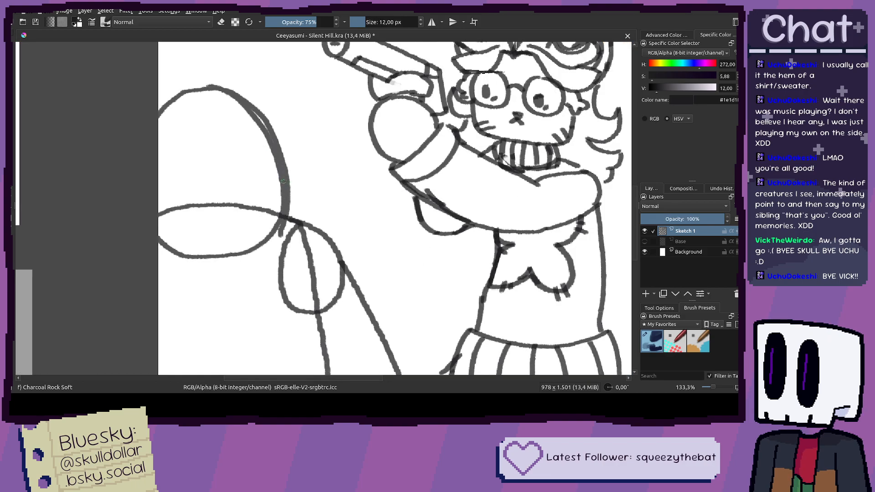
mouse_move(246, 115)
left_mouse_down()
mouse_move(241, 179)
mouse_move(263, 205)
mouse_move(252, 171)
left_mouse_up()
key("ctrl+z")
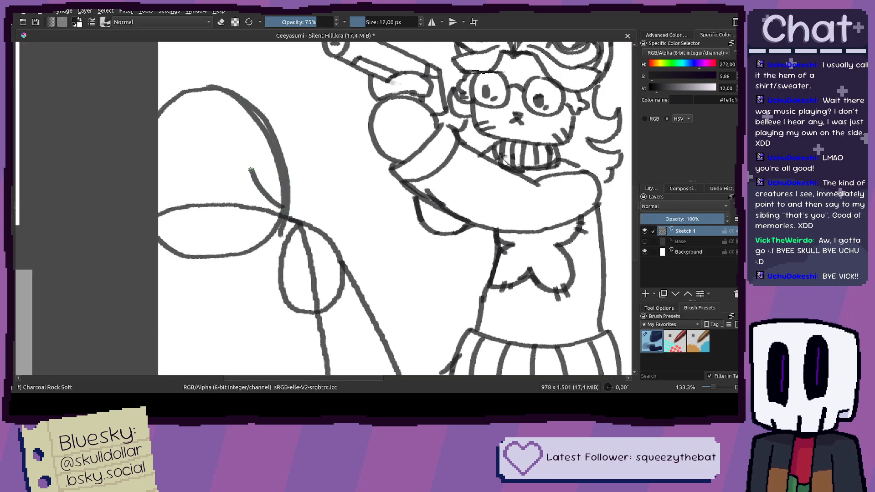
scroll(280, 202, "down", 3)
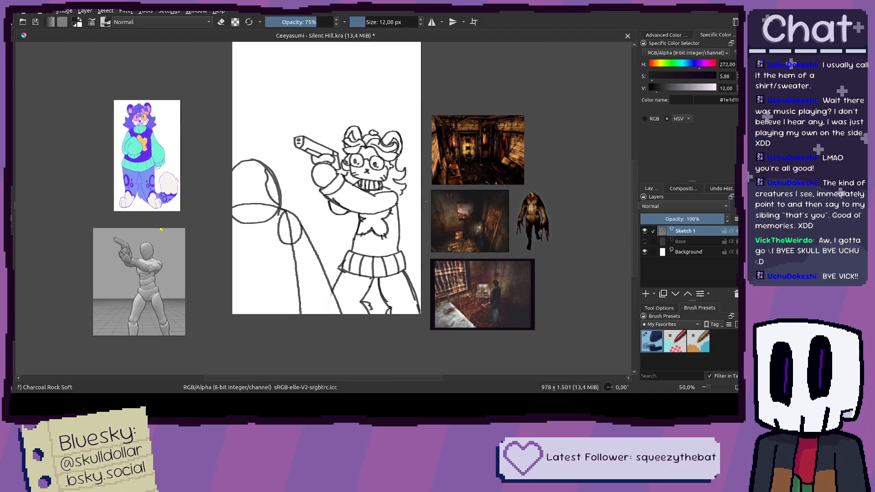
Step: Add a new paint layer above Sketch 1 and set the Sketch 1 layer's opacity to 50%
left_click_drag(364, 126, 311, 130)
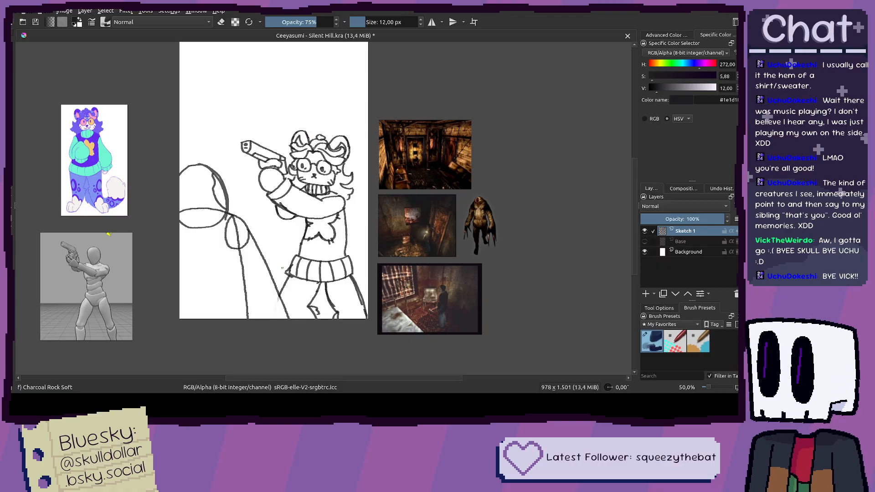
left_click_drag(282, 267, 296, 254)
scroll(314, 239, "up", 2)
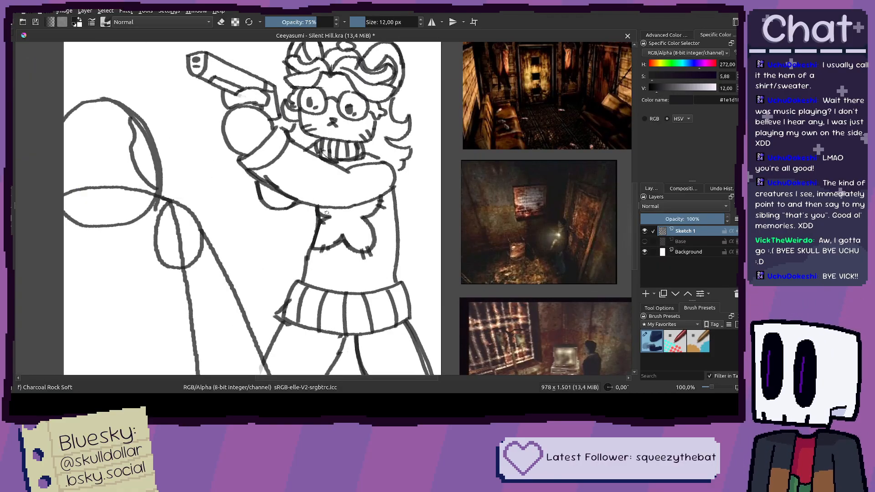
scroll(310, 208, "up", 2)
scroll(311, 206, "down", 4)
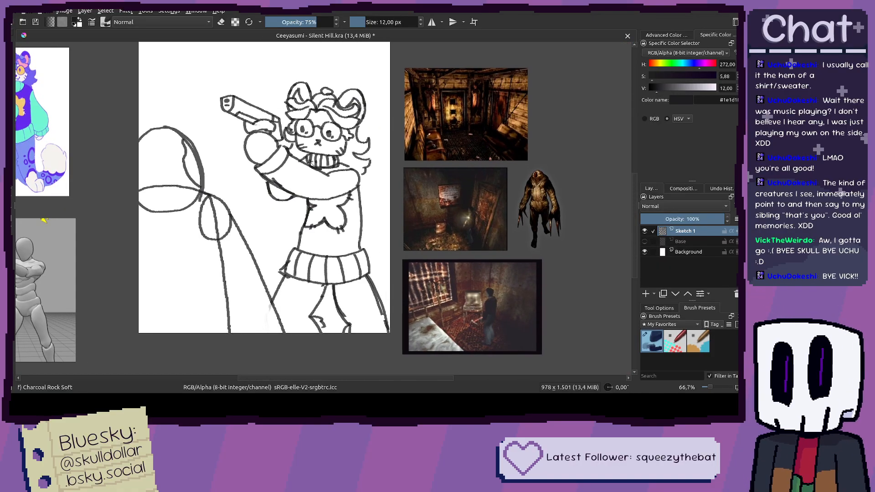
left_click(645, 294)
left_click(701, 241)
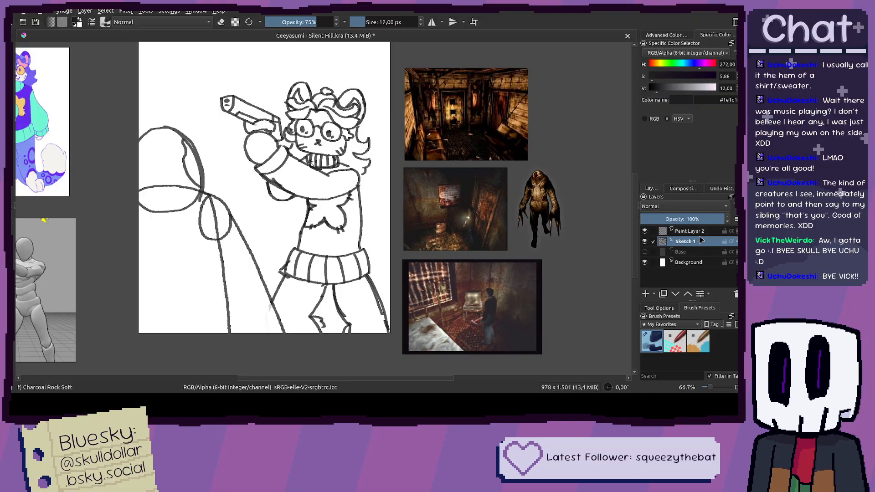
left_click(690, 216)
type("50")
key("Return")
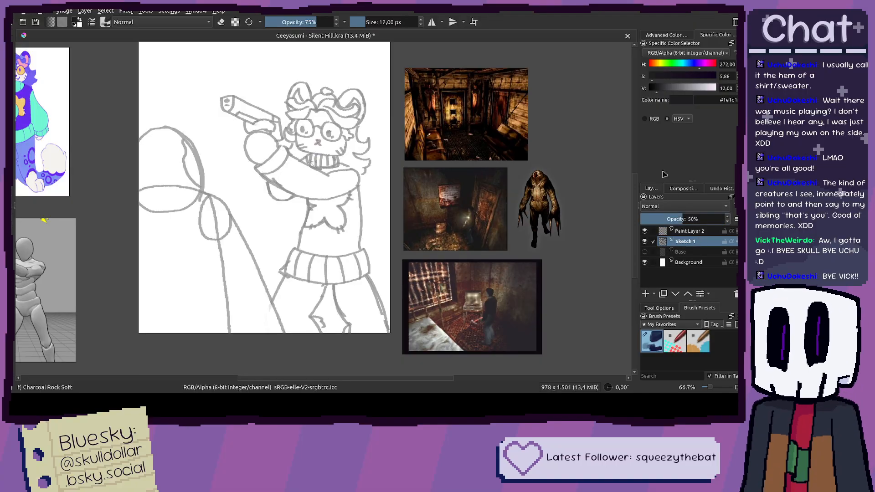
Step: Try to refine the sketched underside of the character's raised sleeve near the elbow
scroll(292, 200, "up", 2)
left_click_drag(299, 203, 324, 187)
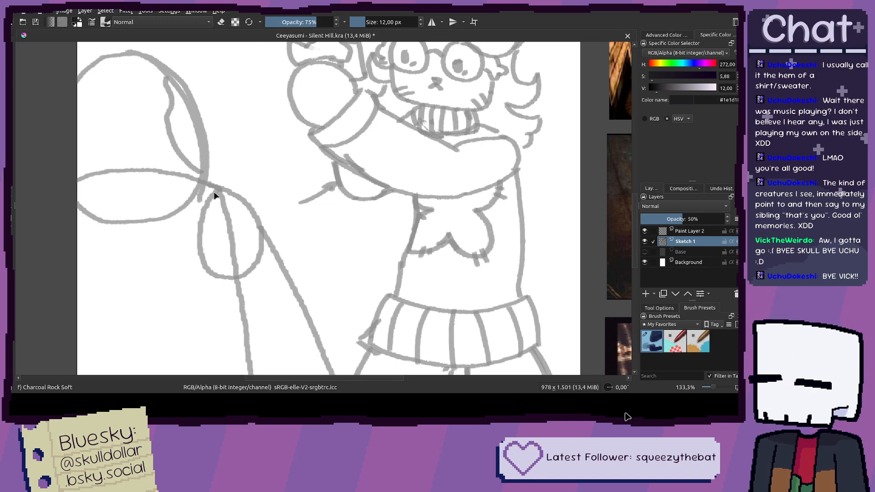
mouse_move(359, 167)
left_mouse_down()
mouse_move(341, 161)
mouse_move(361, 191)
left_mouse_up()
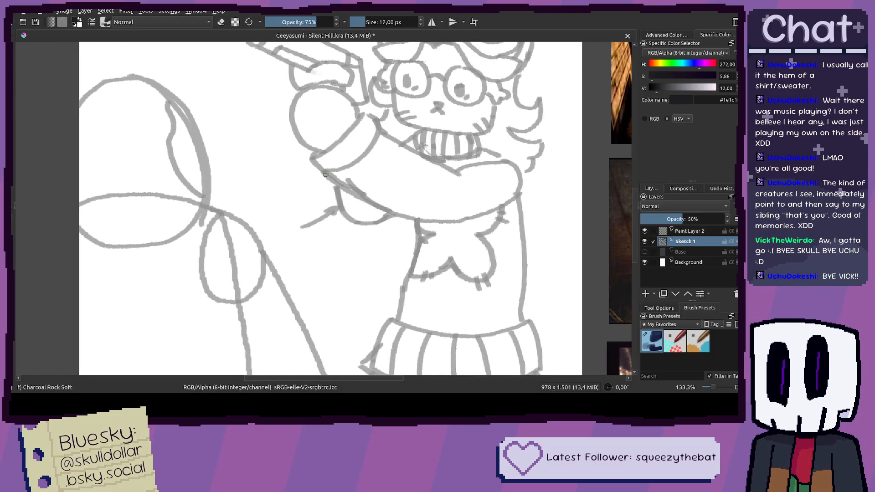
left_click_drag(427, 219, 444, 216)
key("ctrl+z")
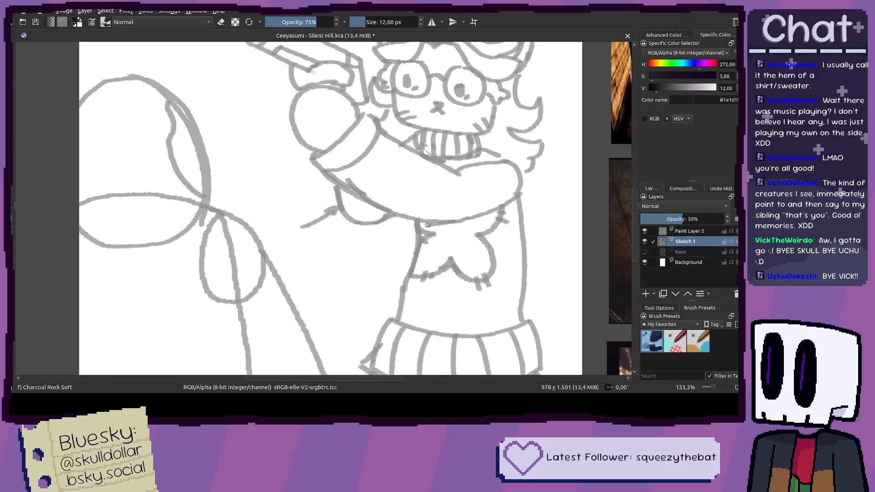
key("ctrl+z")
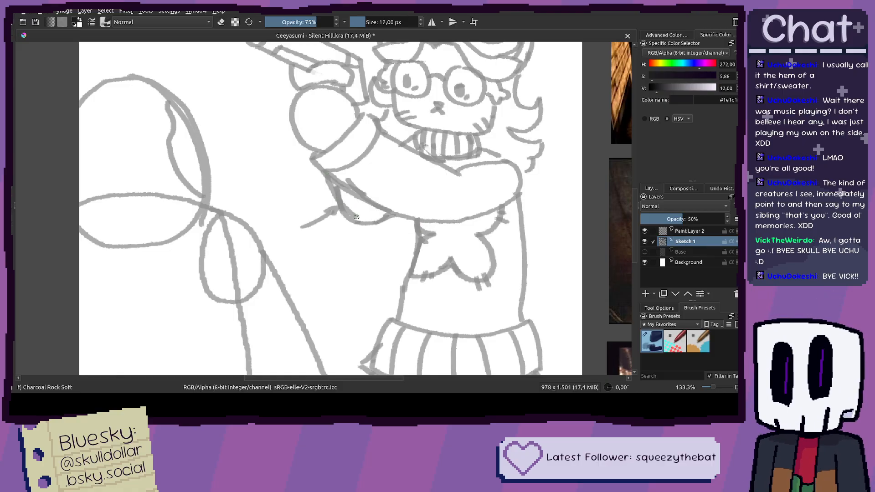
Step: Add a curved line across the raised sleeve's cuff, parallel to the edge next to the hand
scroll(428, 199, "down", 2)
left_click_drag(427, 201, 528, 232)
mouse_move(505, 190)
left_mouse_down()
mouse_move(472, 182)
mouse_move(375, 229)
left_mouse_up()
scroll(473, 182, "up", 3)
key("ctrl+z")
mouse_move(459, 178)
left_mouse_down()
mouse_move(419, 242)
mouse_move(377, 273)
left_mouse_up()
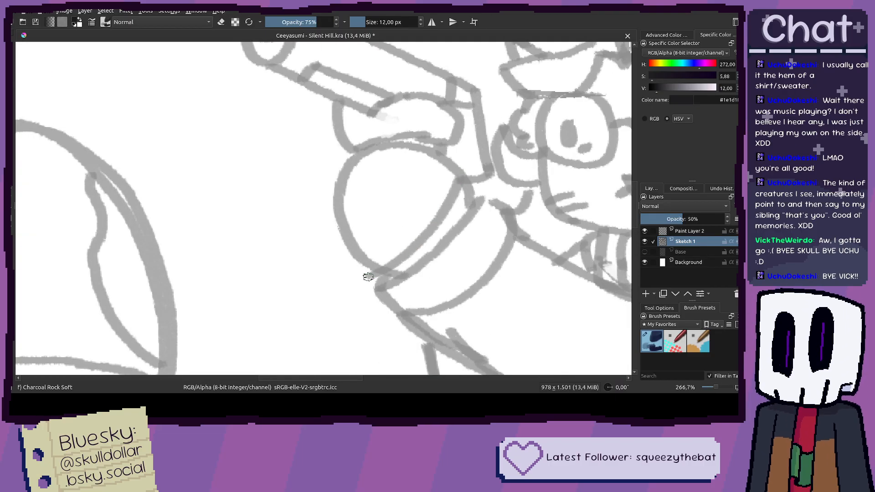
Step: Sketch two small oval brow spots above the character's glasses, one over each lens
scroll(368, 277, "down", 1)
scroll(477, 233, "down", 3)
mouse_move(519, 201)
left_mouse_down()
mouse_move(505, 198)
mouse_move(534, 208)
left_mouse_up()
scroll(528, 179, "up", 5)
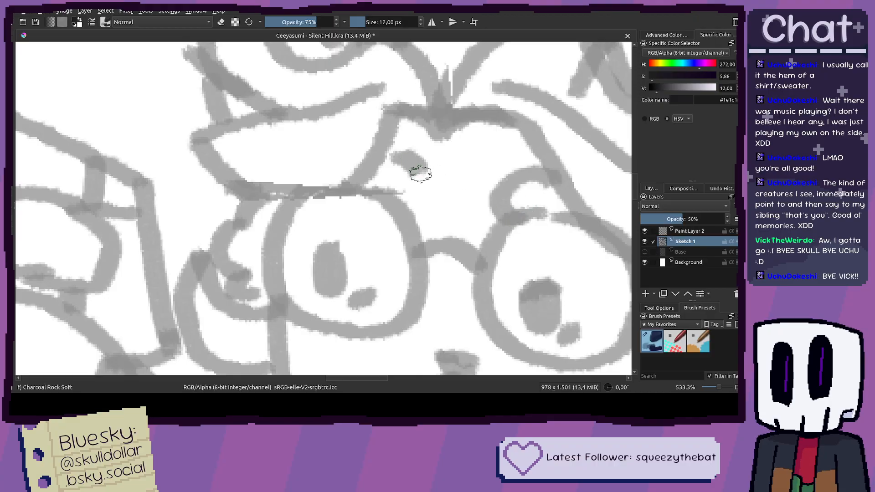
mouse_move(404, 156)
left_mouse_down()
mouse_move(413, 212)
mouse_move(416, 170)
mouse_move(369, 199)
mouse_move(419, 161)
left_mouse_up()
key("ctrl+z")
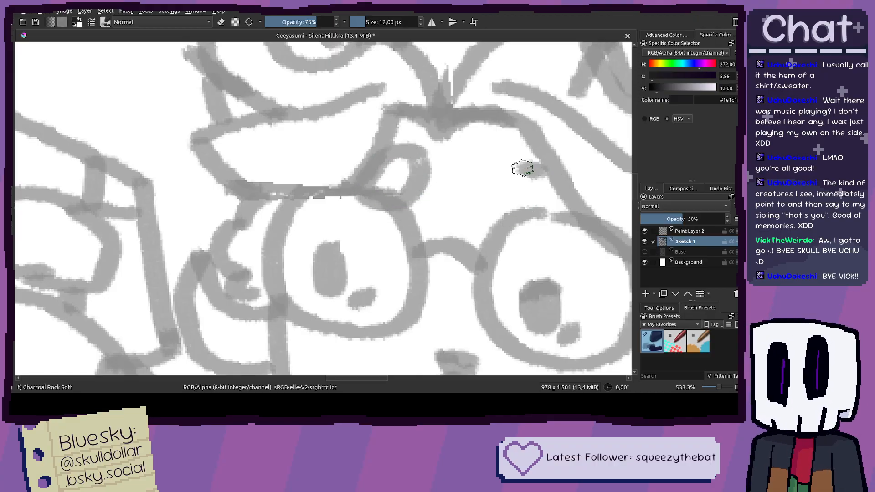
scroll(524, 191, "down", 4)
scroll(502, 190, "down", 4)
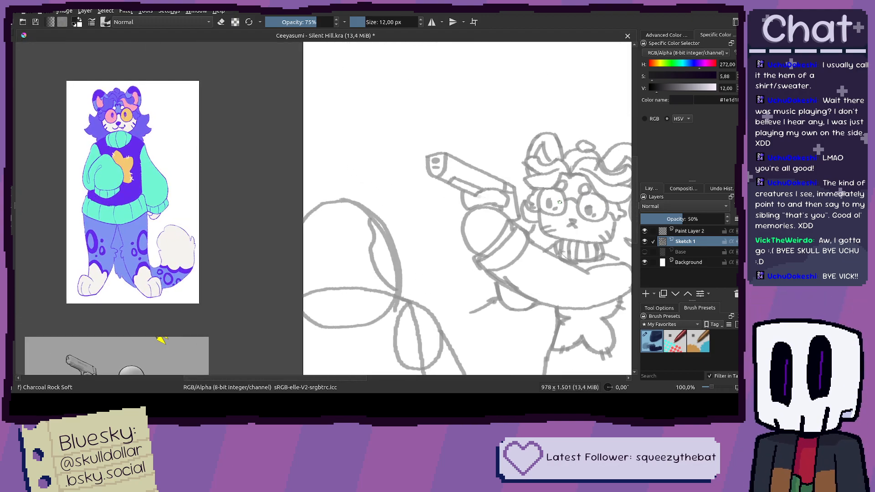
scroll(340, 231, "up", 6)
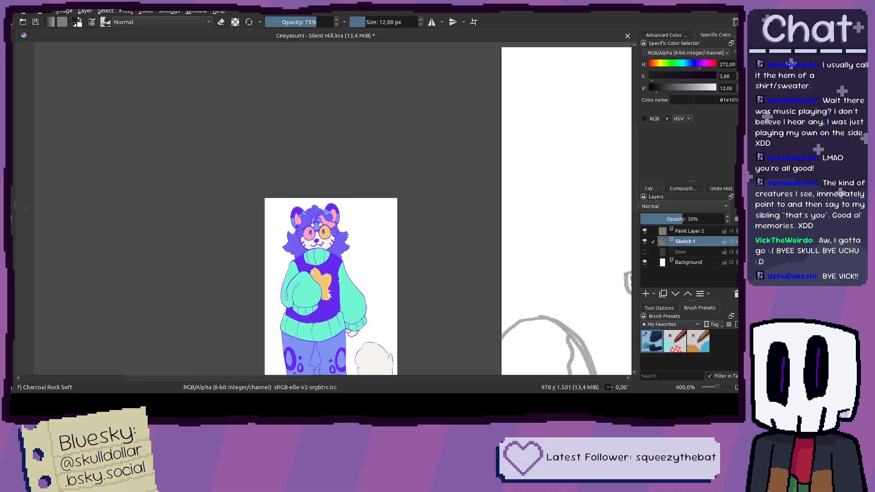
scroll(289, 203, "right", 5)
scroll(378, 233, "up", 4)
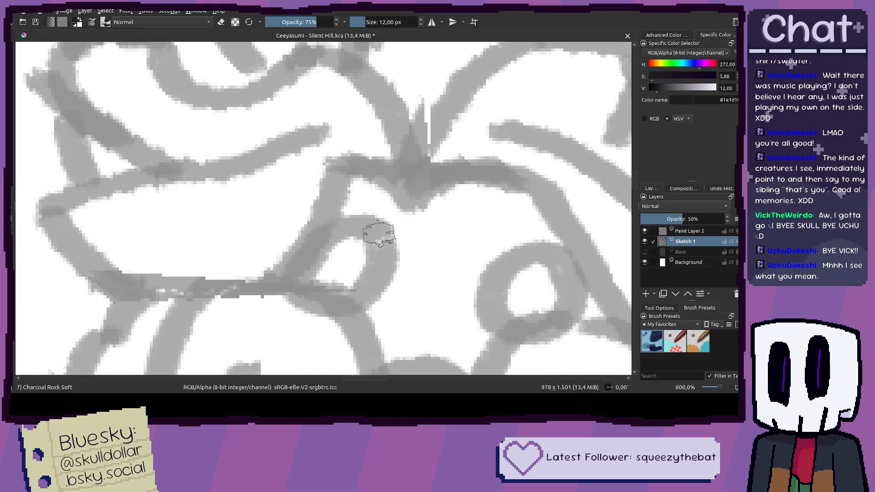
scroll(486, 253, "down", 8)
scroll(462, 202, "left", 3)
scroll(361, 186, "up", 5)
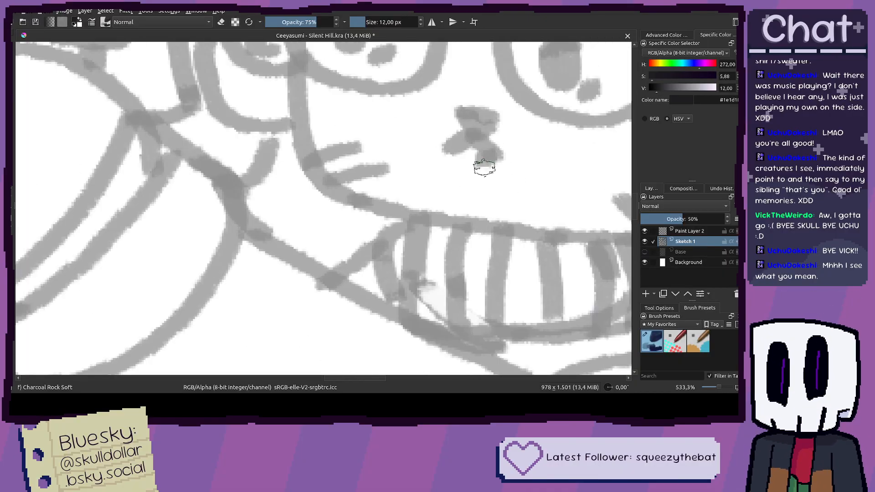
scroll(508, 164, "down", 1)
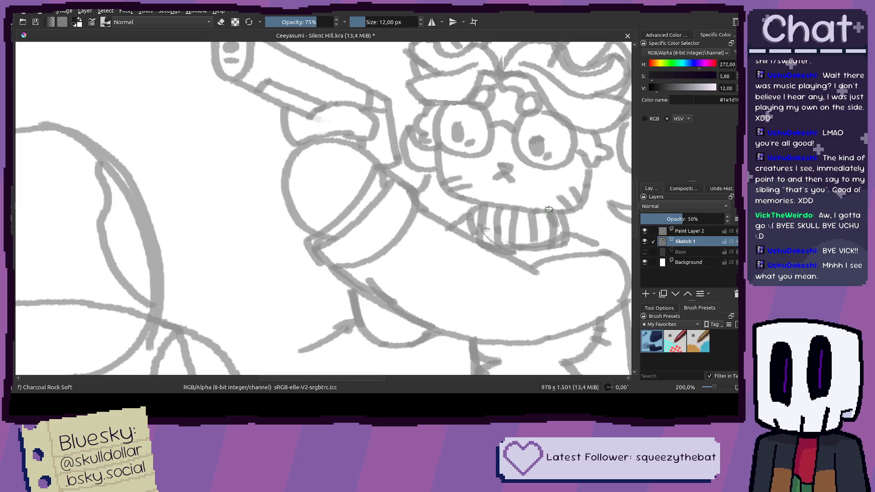
scroll(549, 210, "down", 2)
left_click_drag(496, 159, 528, 175)
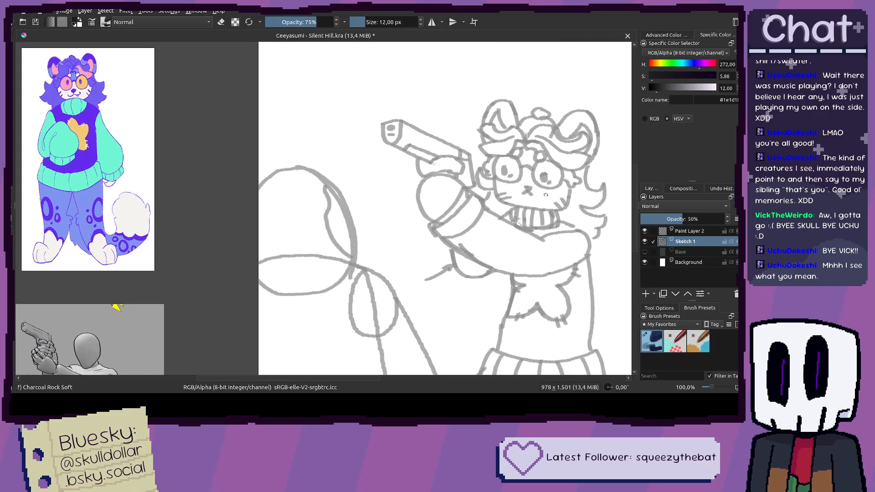
Step: Sketch a fuller sweater side line facing the foreground figure, running from the hem up to the arm
scroll(544, 194, "up", 3)
mouse_move(470, 231)
left_mouse_down()
mouse_move(477, 49)
mouse_move(427, 159)
mouse_move(418, 274)
mouse_move(421, 177)
left_mouse_up()
key("ctrl+z")
key("ctrl+z")
left_click_drag(414, 270, 450, 160)
key("ctrl+z")
mouse_move(413, 271)
left_mouse_down()
mouse_move(442, 172)
mouse_move(449, 106)
mouse_move(435, 57)
left_mouse_up()
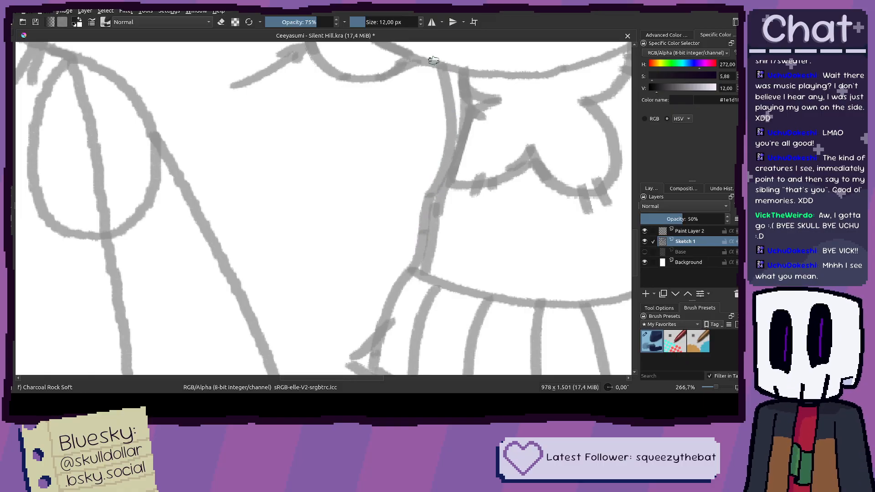
Step: Redraw the opposite side of the sweater torso with a curved line between the arm and the ribbed hem
key("minus")
key("minus")
key("plus")
key("plus")
mouse_move(527, 336)
left_mouse_down()
mouse_move(536, 237)
mouse_move(517, 75)
left_mouse_up()
key("minus")
key("minus")
key("minus")
Step: Sketch two nested curved markings on the outer side of the leg farther from the foreground figure
mouse_move(516, 240)
left_mouse_down()
mouse_move(510, 161)
mouse_move(494, 140)
left_mouse_up()
mouse_move(346, 314)
left_mouse_down()
mouse_move(371, 269)
mouse_move(490, 259)
mouse_move(527, 302)
mouse_move(455, 363)
mouse_move(477, 345)
mouse_move(534, 360)
left_mouse_up()
left_click_drag(508, 332, 402, 300)
scroll(459, 289, "up", 2)
left_click_drag(459, 289, 436, 240)
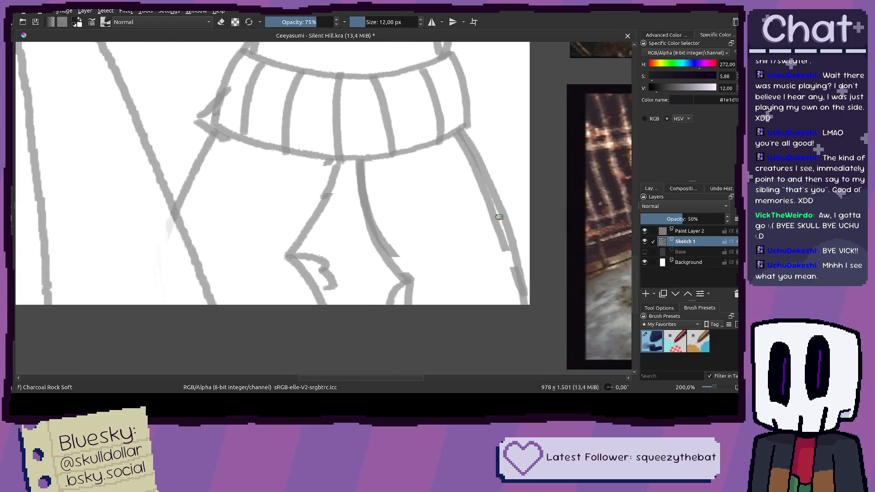
mouse_move(500, 217)
left_mouse_down()
mouse_move(478, 237)
mouse_move(476, 297)
left_mouse_up()
left_click_drag(505, 236, 496, 303)
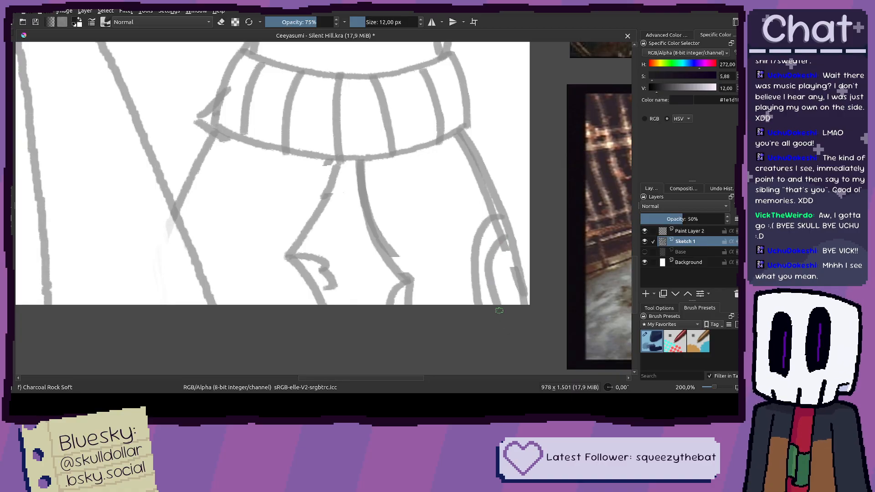
scroll(445, 275, "down", 3)
scroll(349, 253, "down", 1)
scroll(350, 252, "up", 1)
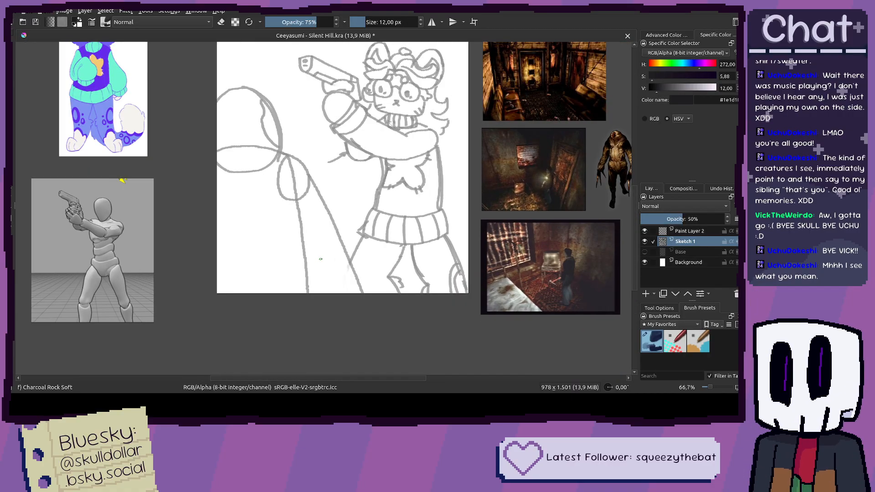
Step: Sketch a small and a larger oval spot beside the nested markings on the farther leg
scroll(349, 252, "up", 4)
left_click_drag(437, 253, 437, 257)
scroll(422, 261, "down", 1)
scroll(421, 261, "down", 3)
scroll(492, 275, "up", 2)
scroll(492, 274, "up", 2)
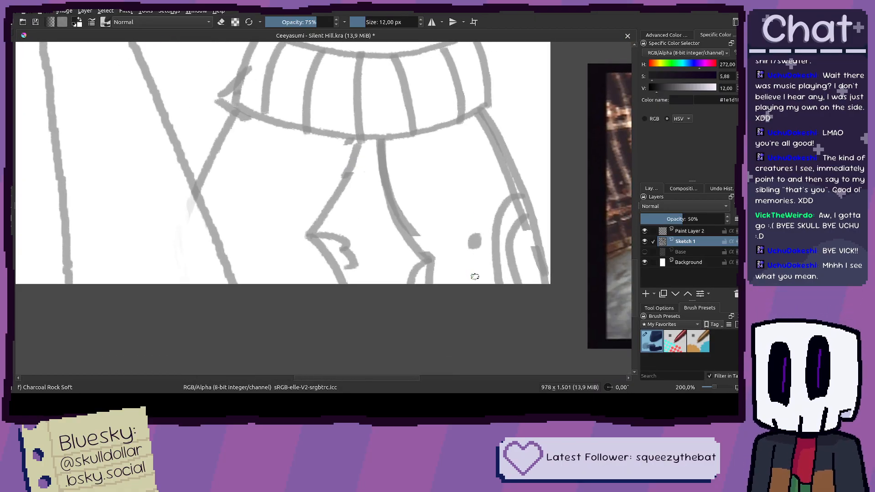
left_click_drag(470, 250, 477, 232)
scroll(483, 272, "up", 2)
mouse_move(495, 294)
left_mouse_down()
mouse_move(487, 271)
mouse_move(473, 259)
mouse_move(438, 301)
left_mouse_up()
Step: Sketch a curved marking on the leg nearest the foreground figure, bulging out from that figure's arm line
left_click_drag(261, 259, 382, 261)
left_click_drag(192, 201, 383, 211)
scroll(306, 196, "down", 2)
scroll(277, 175, "up", 1)
mouse_move(274, 137)
left_mouse_down()
mouse_move(295, 163)
mouse_move(309, 249)
left_mouse_up()
key("ctrl+z")
mouse_move(264, 158)
left_mouse_down()
mouse_move(292, 176)
mouse_move(310, 216)
mouse_move(323, 273)
left_mouse_up()
scroll(350, 258, "down", 4)
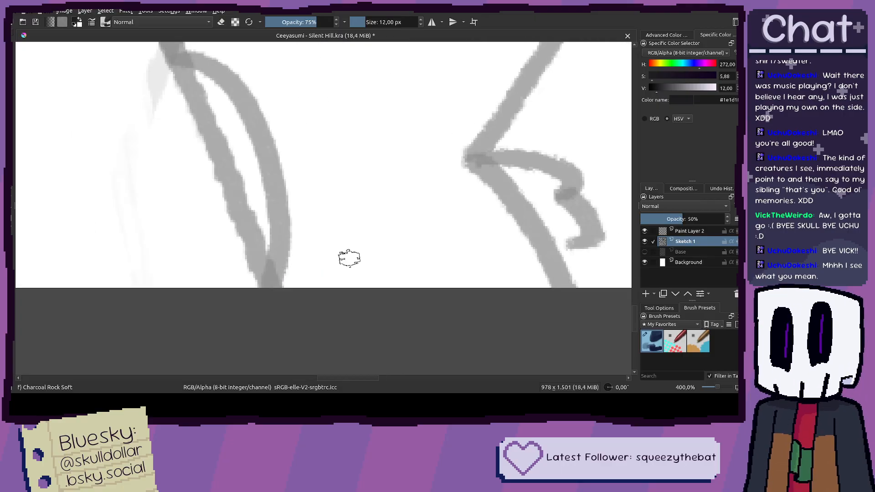
scroll(421, 280, "up", 6)
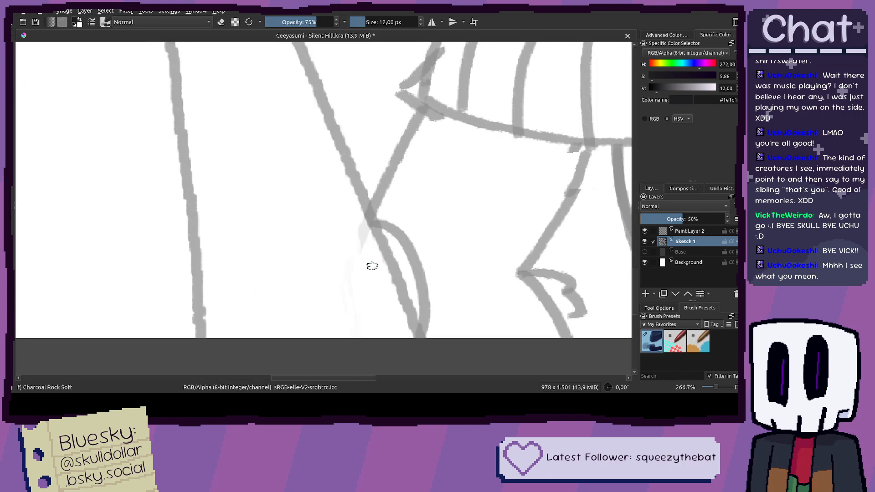
Step: Sketch a small and a larger oval spot beside the curved marking on the nearer leg
mouse_move(418, 224)
left_mouse_down()
mouse_move(411, 297)
mouse_move(444, 287)
mouse_move(447, 253)
mouse_move(417, 212)
left_mouse_up()
left_click_drag(399, 164, 425, 228)
mouse_move(417, 186)
left_mouse_down()
mouse_move(433, 225)
mouse_move(437, 184)
mouse_move(419, 181)
mouse_move(440, 251)
mouse_move(445, 210)
left_mouse_up()
scroll(419, 183, "down", 4)
scroll(396, 210, "up", 3)
key("ctrl+z")
scroll(469, 224, "down", 3)
scroll(465, 226, "down", 1)
scroll(441, 215, "up", 3)
scroll(445, 210, "down", 9)
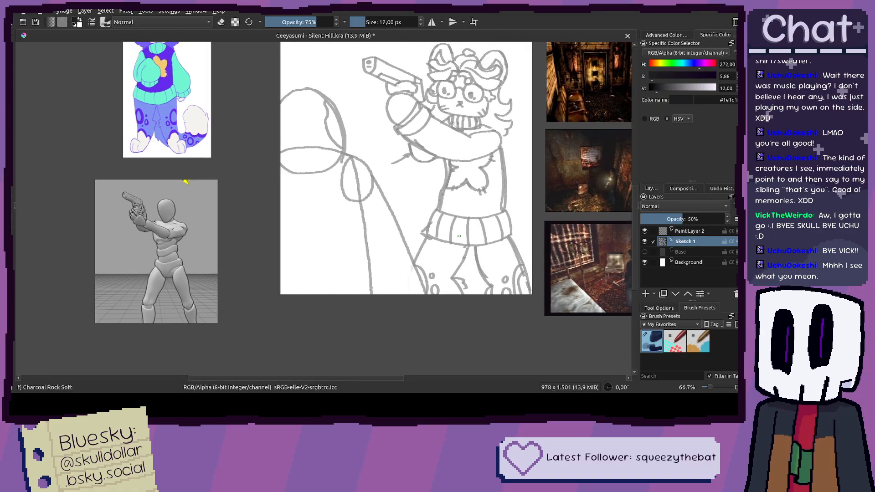
Step: Redraw the character's inner leg contour from the sweater hem down to the knee
scroll(467, 261, "up", 3)
mouse_move(416, 300)
left_mouse_down()
mouse_move(468, 208)
mouse_move(508, 294)
left_mouse_up()
key("ctrl+z")
left_click_drag(475, 208, 513, 317)
key("ctrl+z")
left_click_drag(474, 207, 522, 316)
scroll(542, 296, "down", 4)
left_click_drag(527, 286, 506, 282)
Step: Try to add a second contour line along the outer thigh of the leg nearest the foreground figure
scroll(518, 214, "up", 3)
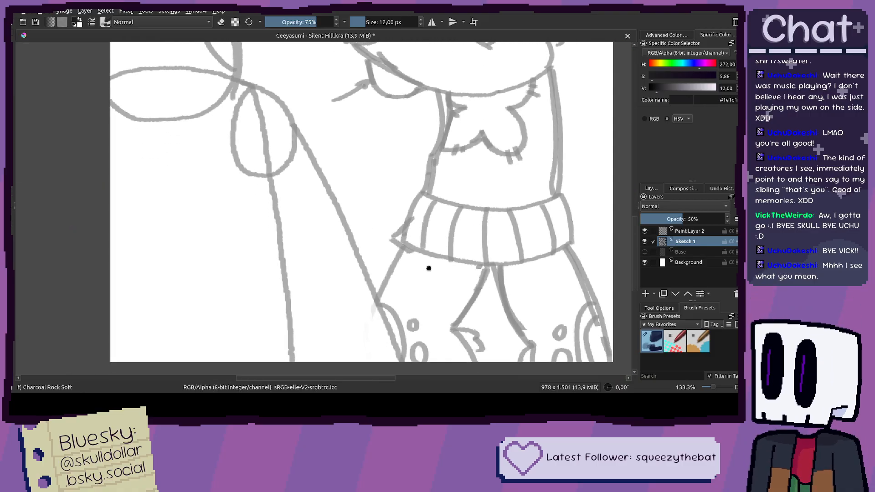
left_click_drag(411, 189, 390, 258)
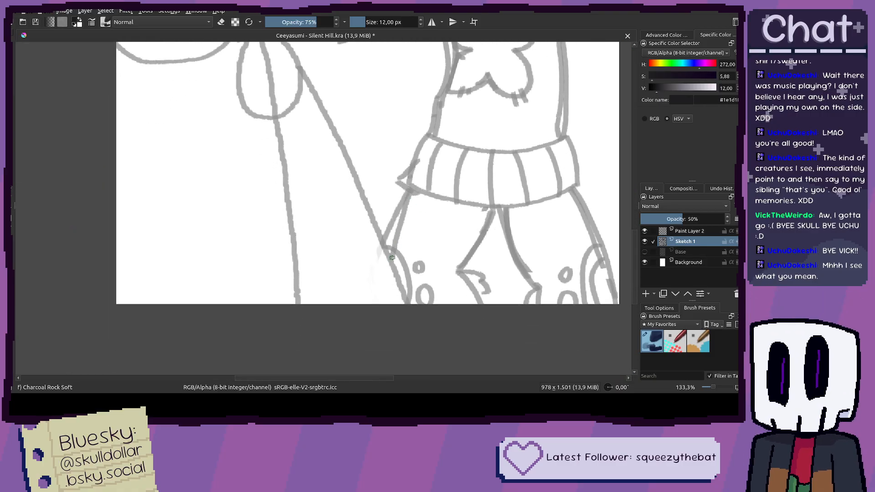
key("ctrl+z")
left_click_drag(404, 210, 390, 257)
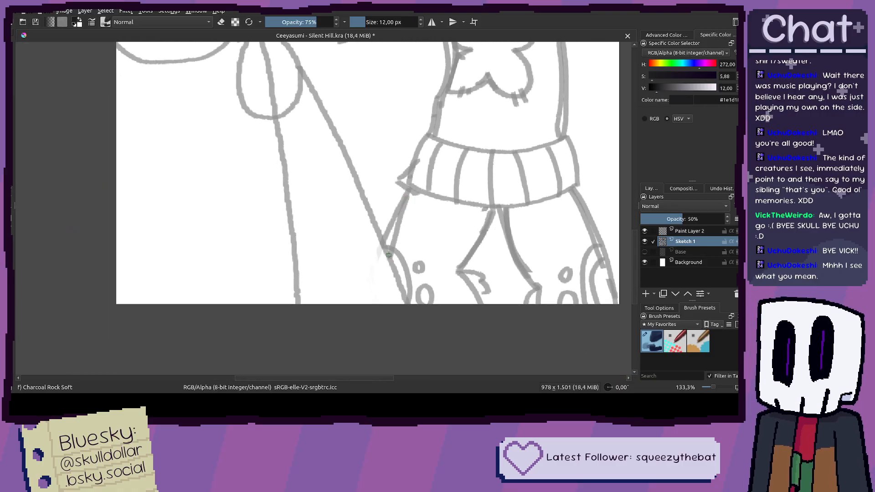
scroll(388, 254, "down", 3)
scroll(406, 163, "up", 4)
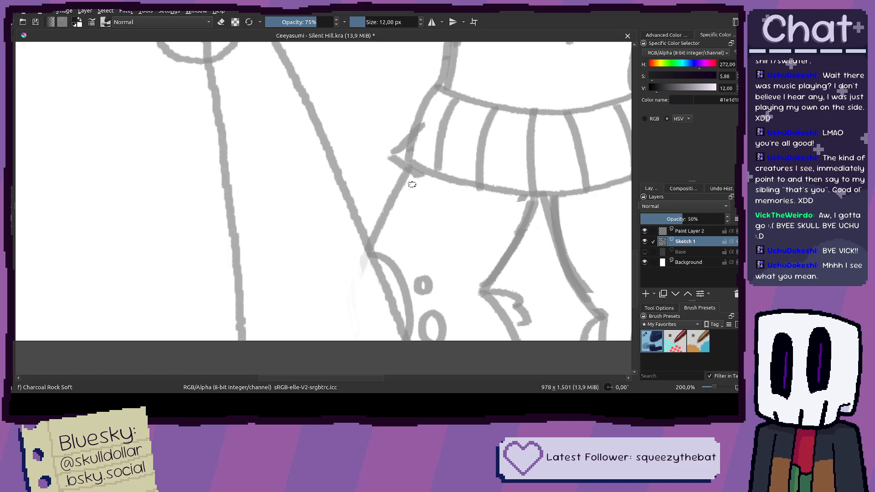
left_click_drag(410, 168, 381, 256)
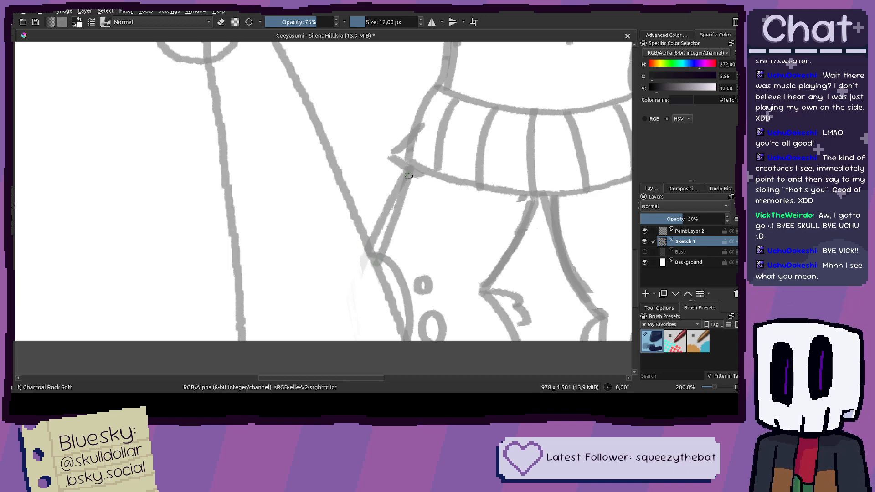
mouse_move(528, 193)
left_mouse_down()
mouse_move(498, 289)
mouse_move(521, 354)
left_mouse_up()
key("ctrl+z")
scroll(511, 276, "down", 5)
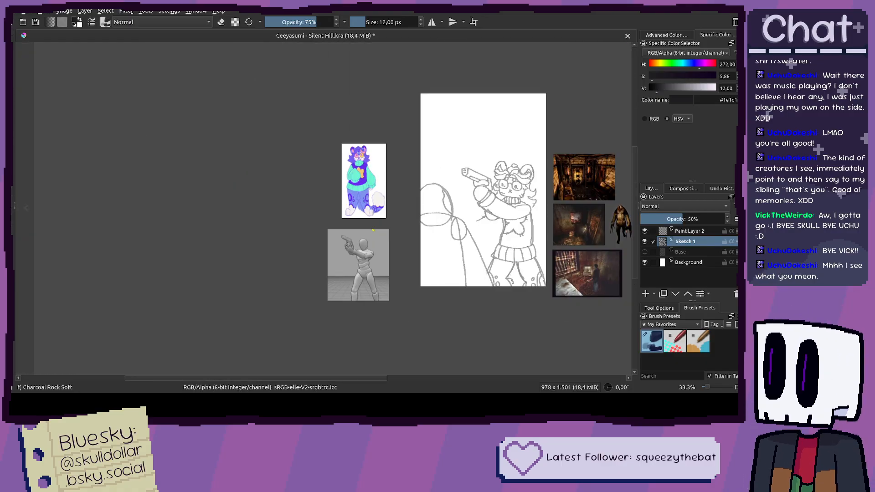
Step: Lower the Sketch 1 layer's opacity to 42% and make Paint Layer 2 the active layer
left_click(690, 232)
left_click_drag(506, 212, 467, 208)
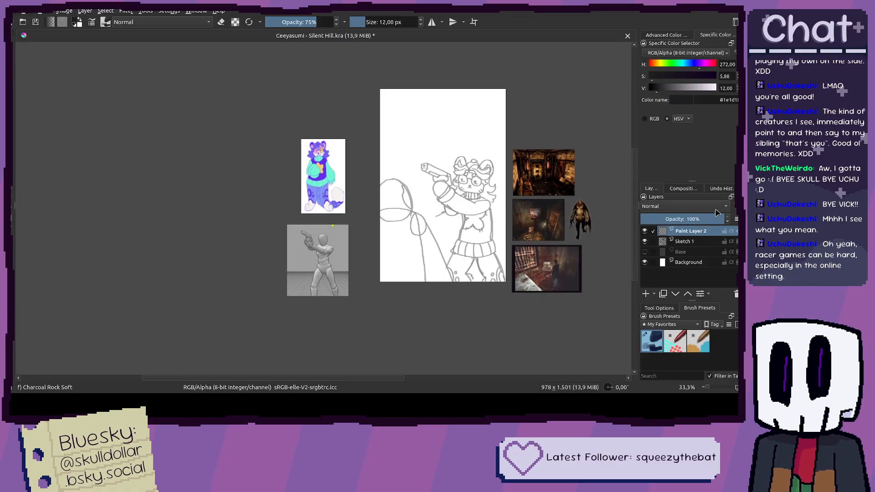
left_click(688, 241)
left_click_drag(675, 216, 670, 217)
left_click(689, 231)
left_click_drag(399, 199, 379, 194)
scroll(379, 194, "up", 4)
left_click_drag(490, 191, 572, 199)
left_click_drag(552, 205, 469, 203)
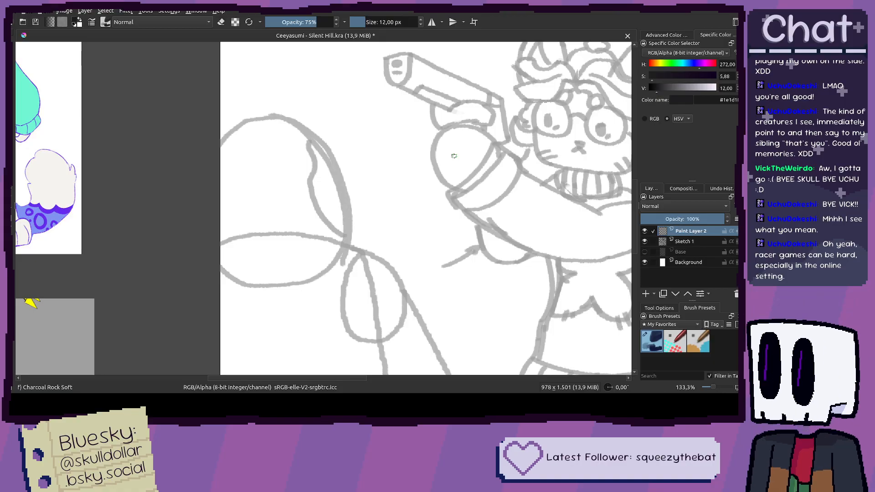
left_click_drag(225, 188, 345, 195)
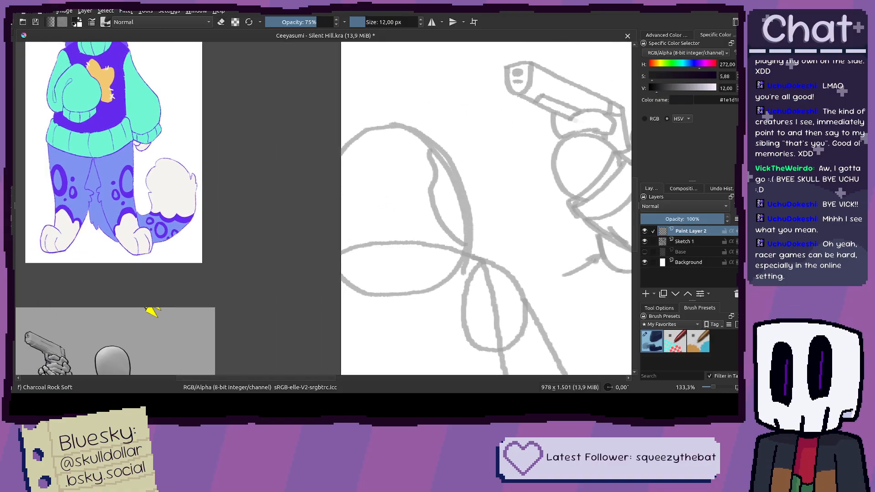
Step: Make Sketch 1 the active layer and sketch the rounded tail outline at the canvas edge beside the sweater and hip
left_click(666, 246)
left_click_drag(471, 248, 199, 178)
scroll(314, 179, "down", 3)
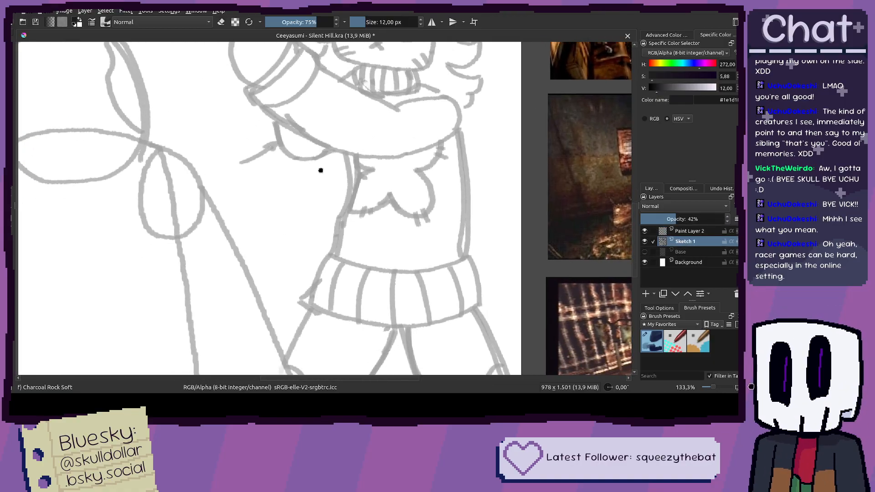
key("minus")
left_click_drag(338, 165, 383, 173)
scroll(383, 173, "up", 2)
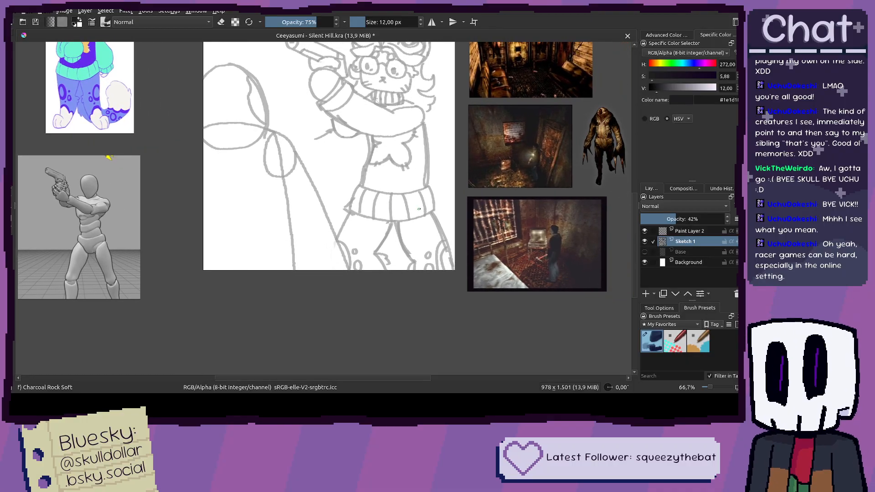
scroll(441, 213, "down", 3)
scroll(458, 233, "up", 4)
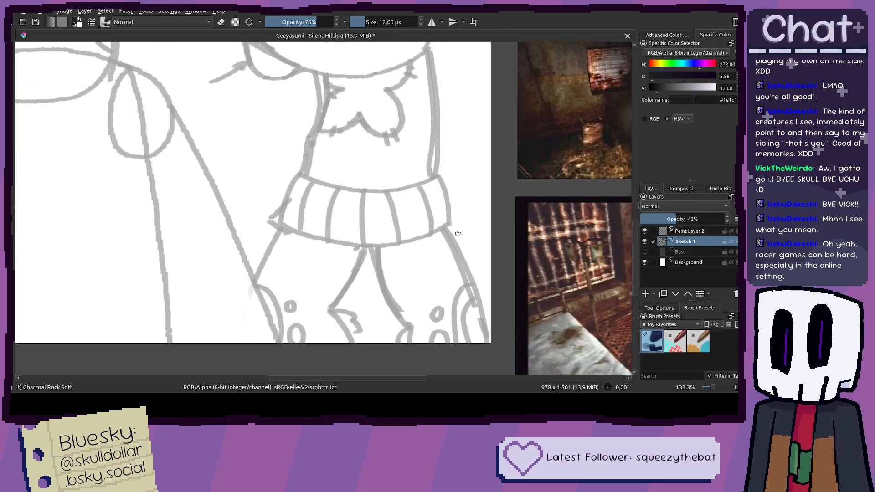
left_click_drag(491, 182, 470, 242)
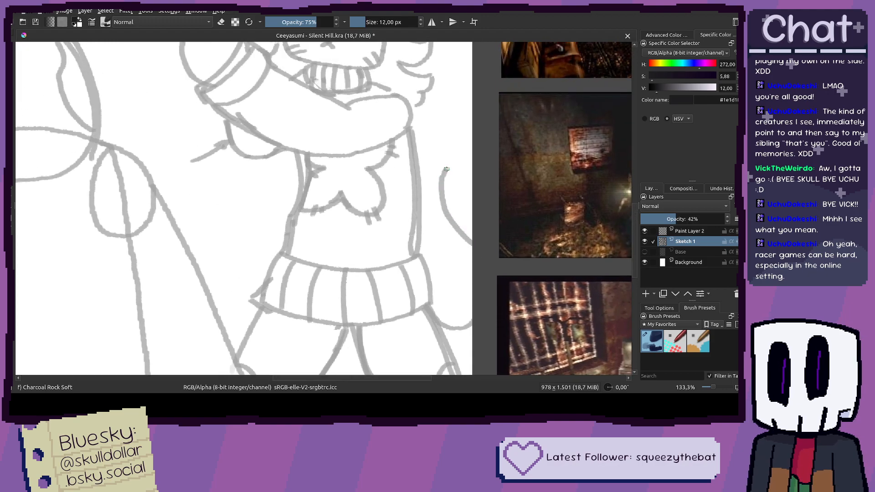
scroll(486, 155, "down", 3)
scroll(465, 190, "up", 3)
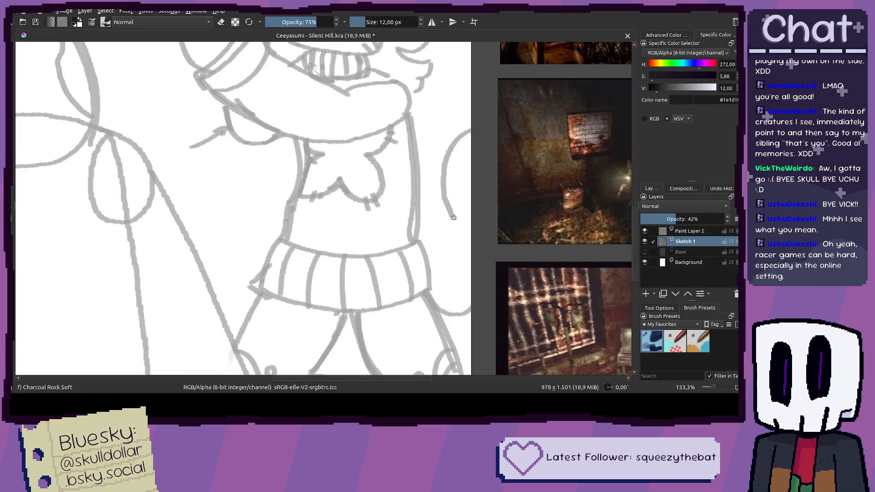
scroll(487, 246, "down", 3)
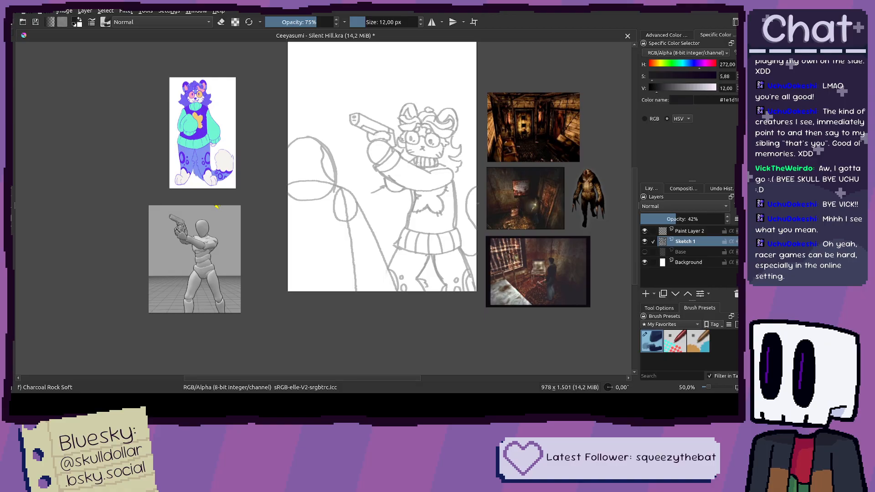
Step: Review the whole rough sketch with the new tail alongside the character and pose references
scroll(451, 205, "up", 3)
scroll(435, 141, "down", 3)
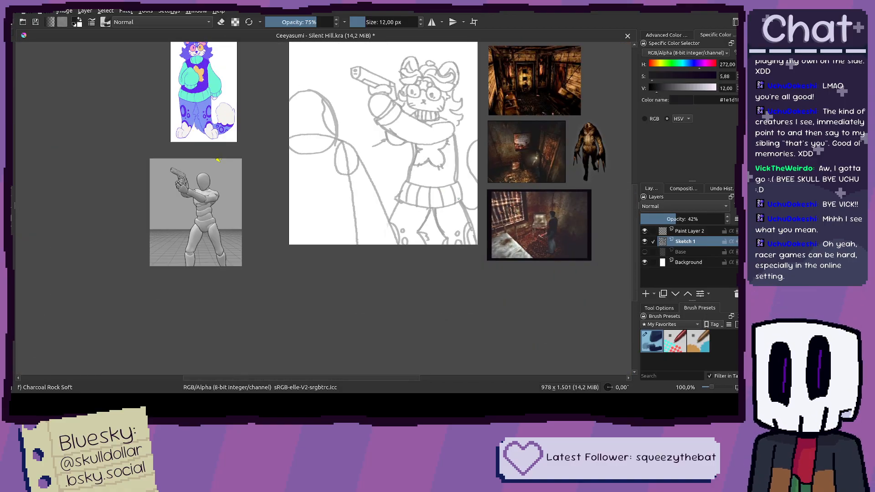
scroll(490, 283, "up", 5)
scroll(543, 300, "down", 4)
scroll(484, 284, "up", 2)
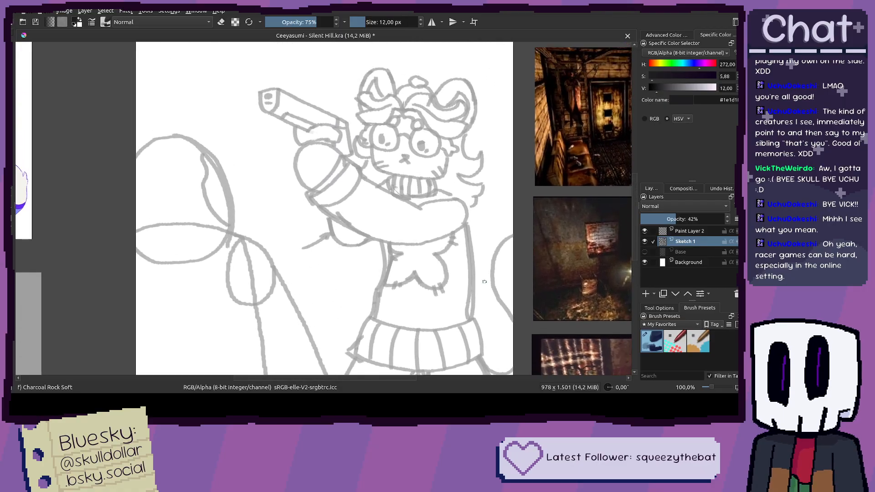
scroll(484, 284, "up", 3)
scroll(484, 284, "left", 5)
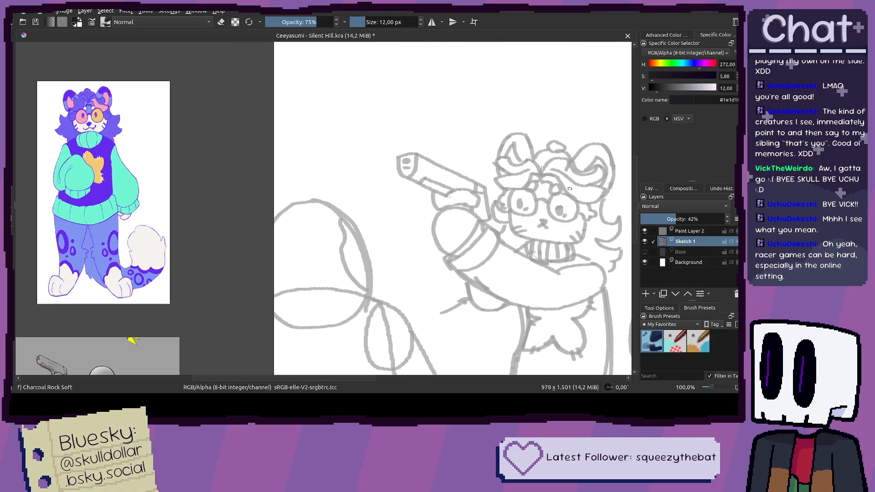
scroll(537, 188, "right", 2)
Step: Make Paint Layer 2 the active layer and try a first dark stroke along the outer rim of the gun-side lens
left_click(690, 231)
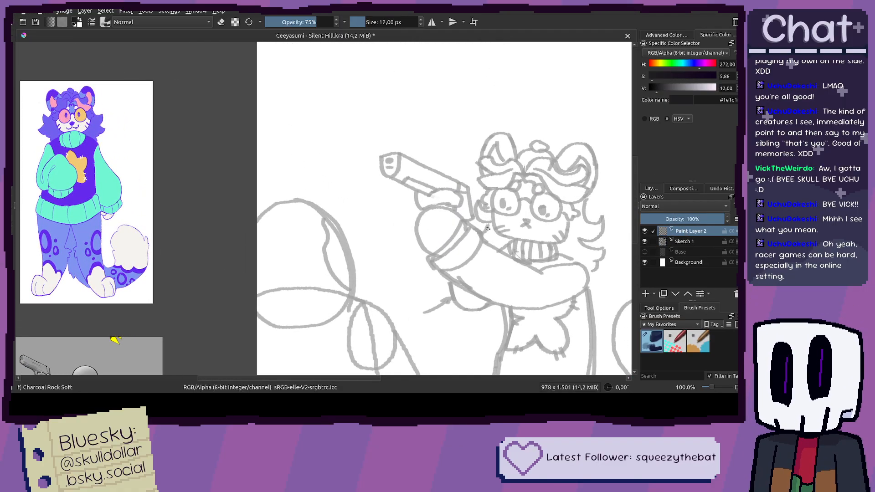
scroll(341, 147, "right", 5)
scroll(341, 147, "down", 3)
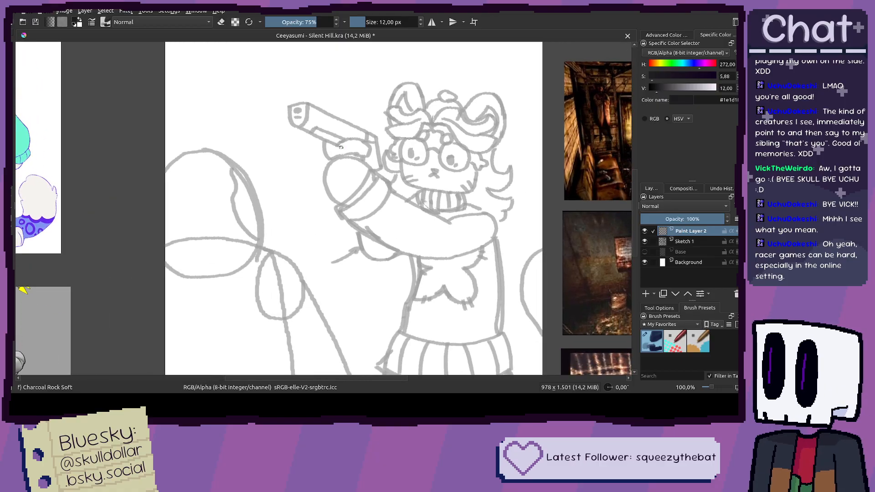
scroll(329, 171, "up", 5)
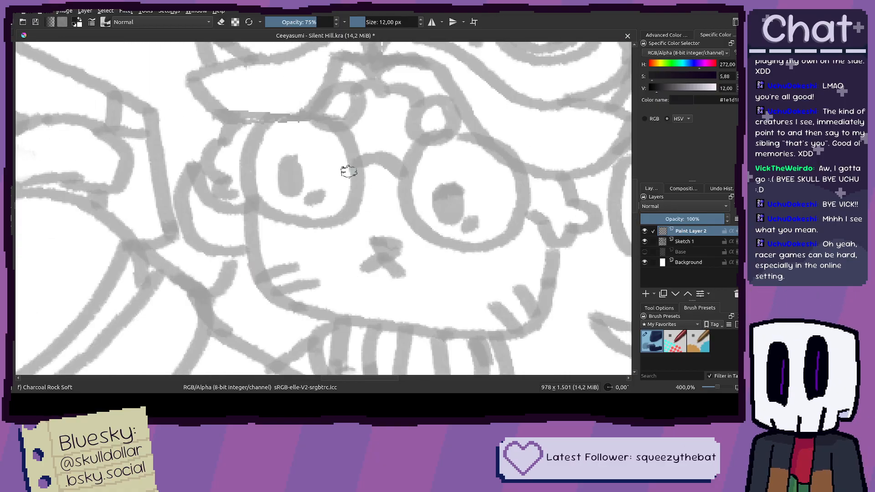
left_click_drag(329, 171, 342, 185)
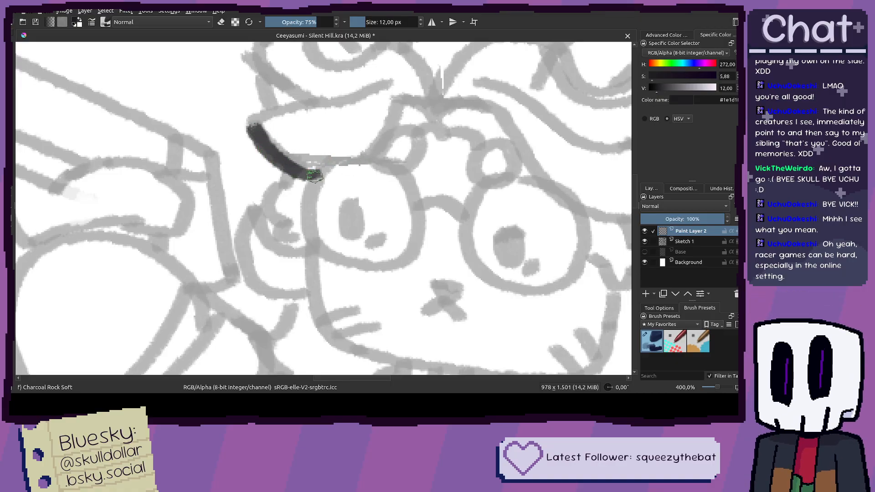
key("ctrl+z")
left_click_drag(342, 158, 310, 193)
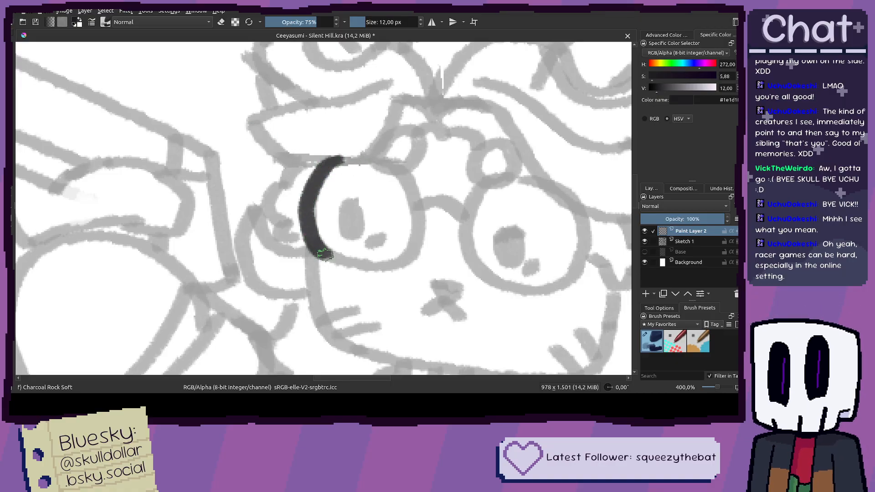
Step: Consult the character reference's face and outline the rounded gun-side lens of the glasses over the rough sketch
scroll(378, 241, "down", 5)
left_click_drag(63, 182, 136, 196)
scroll(136, 196, "up", 5)
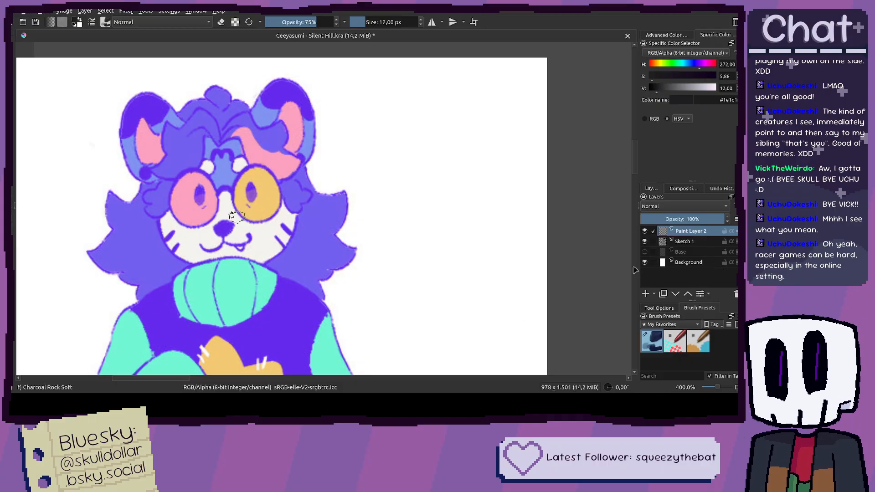
scroll(430, 279, "down", 5)
scroll(362, 222, "up", 6)
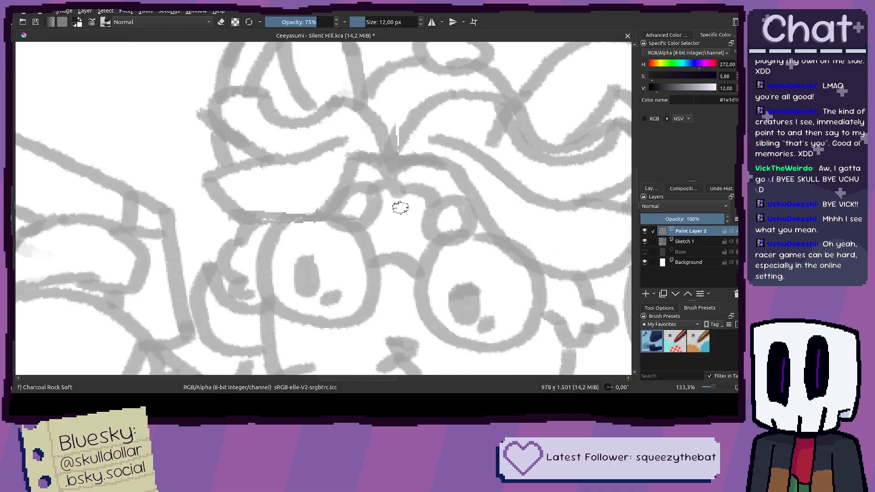
mouse_move(399, 187)
left_mouse_down()
mouse_move(342, 169)
mouse_move(303, 210)
mouse_move(292, 249)
mouse_move(298, 282)
mouse_move(346, 318)
mouse_move(409, 313)
mouse_move(425, 282)
mouse_move(425, 242)
mouse_move(387, 187)
left_mouse_up()
scroll(386, 187, "down", 2)
key("ctrl+z")
mouse_move(253, 250)
left_mouse_down()
mouse_move(267, 275)
mouse_move(337, 308)
mouse_move(386, 286)
mouse_move(384, 199)
mouse_move(360, 166)
mouse_move(305, 150)
mouse_move(268, 185)
mouse_move(267, 254)
left_mouse_up()
left_click_drag(415, 250, 355, 235)
Step: Draw the curved bridge of the glasses and the complete rounded outline of the second lens
mouse_move(333, 209)
left_mouse_down()
mouse_move(357, 198)
mouse_move(392, 220)
mouse_move(412, 219)
left_mouse_up()
key("ctrl+z")
mouse_move(329, 209)
left_mouse_down()
mouse_move(359, 202)
mouse_move(390, 210)
mouse_move(401, 225)
mouse_move(422, 131)
mouse_move(392, 155)
mouse_move(387, 214)
mouse_move(421, 260)
mouse_move(485, 275)
mouse_move(521, 263)
left_mouse_up()
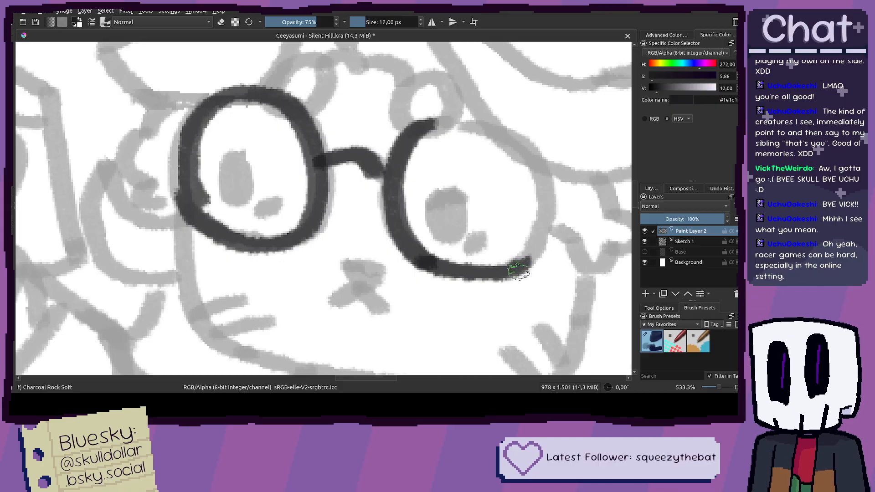
mouse_move(511, 267)
left_mouse_down()
mouse_move(542, 200)
mouse_move(539, 168)
mouse_move(521, 149)
left_mouse_up()
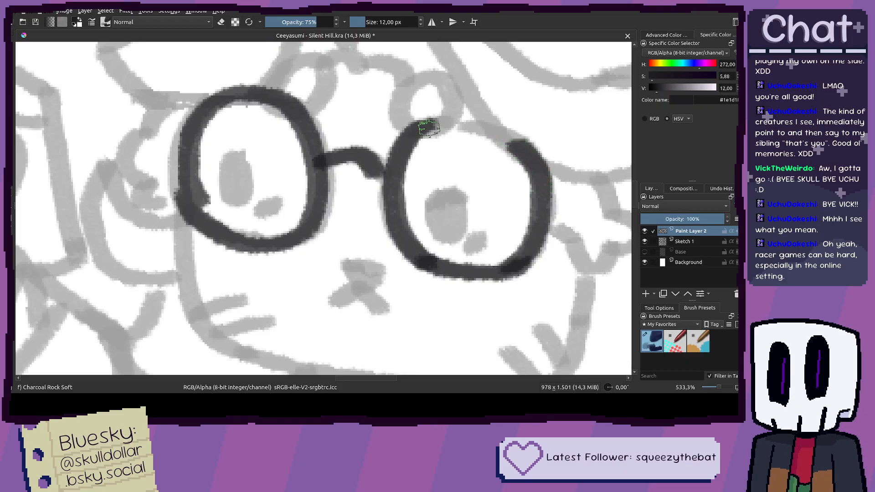
left_click_drag(457, 128, 494, 139)
key("ctrl+z")
key("ctrl+z")
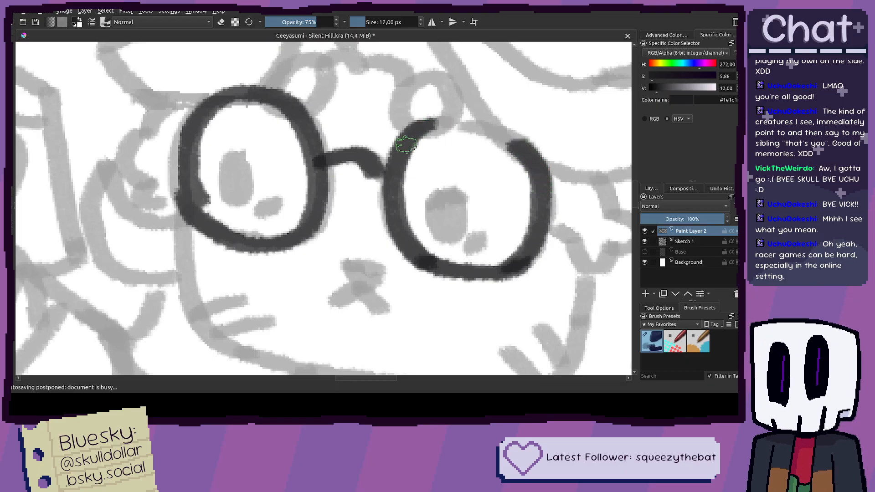
left_click_drag(435, 124, 475, 126)
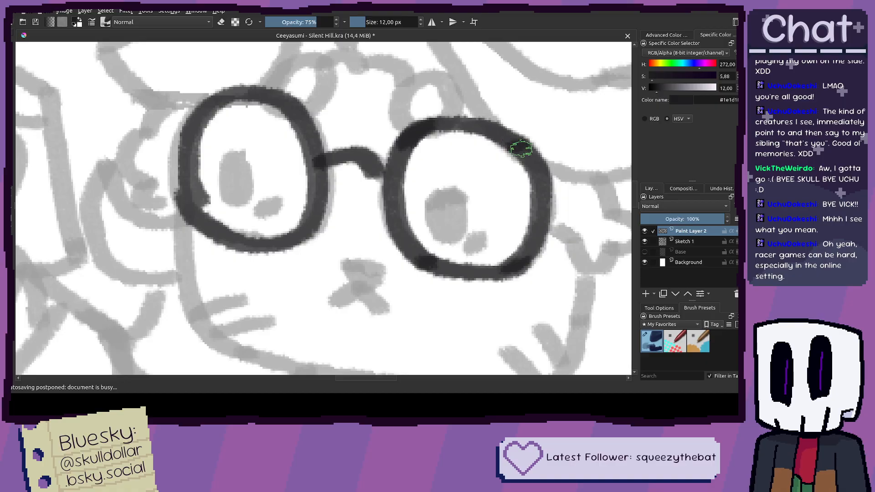
Step: Outline the forelock's lower edge from the forehead parting down to the second lens and out past its rim
scroll(520, 149, "down", 5)
scroll(497, 116, "up", 7)
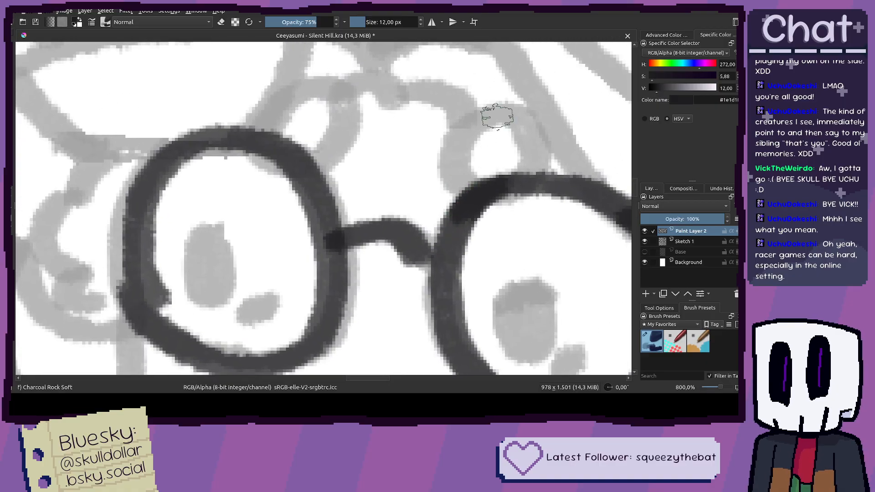
scroll(497, 116, "down", 3)
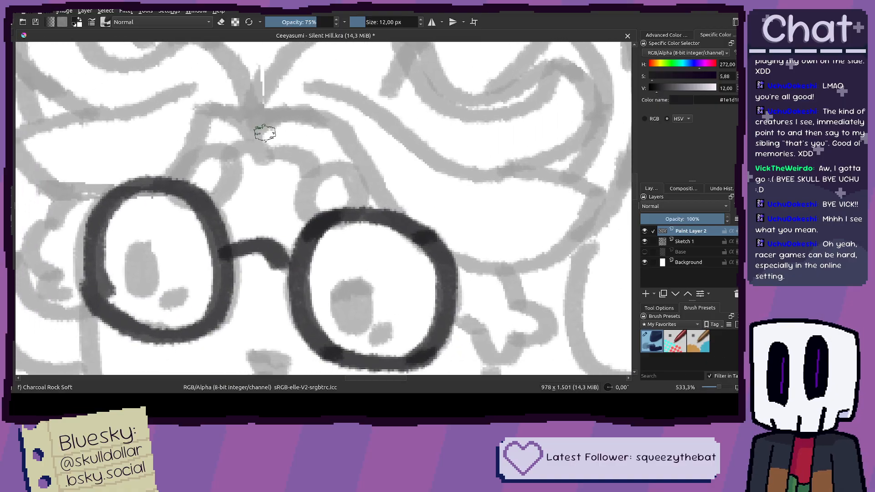
mouse_move(266, 132)
left_mouse_down()
mouse_move(301, 116)
mouse_move(337, 120)
mouse_move(355, 142)
left_mouse_up()
key("ctrl+z")
mouse_move(256, 129)
left_mouse_down()
mouse_move(287, 113)
mouse_move(277, 123)
left_mouse_up()
key("ctrl+z")
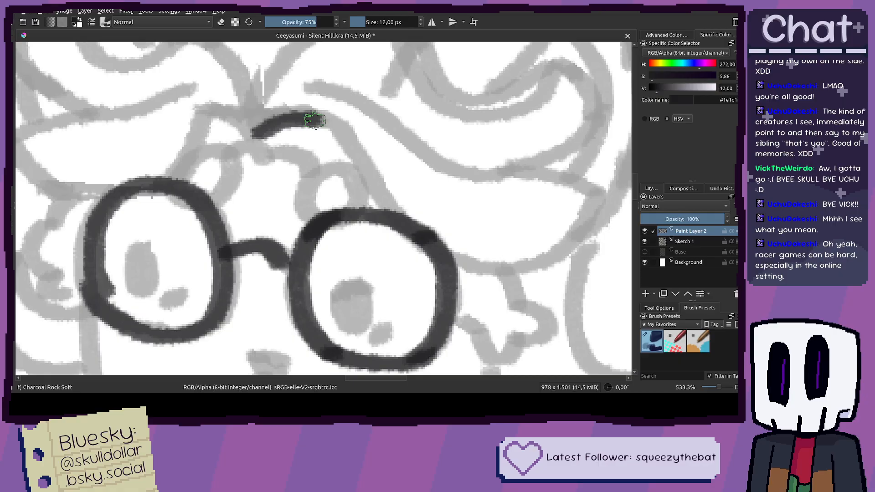
left_click_drag(333, 129, 387, 208)
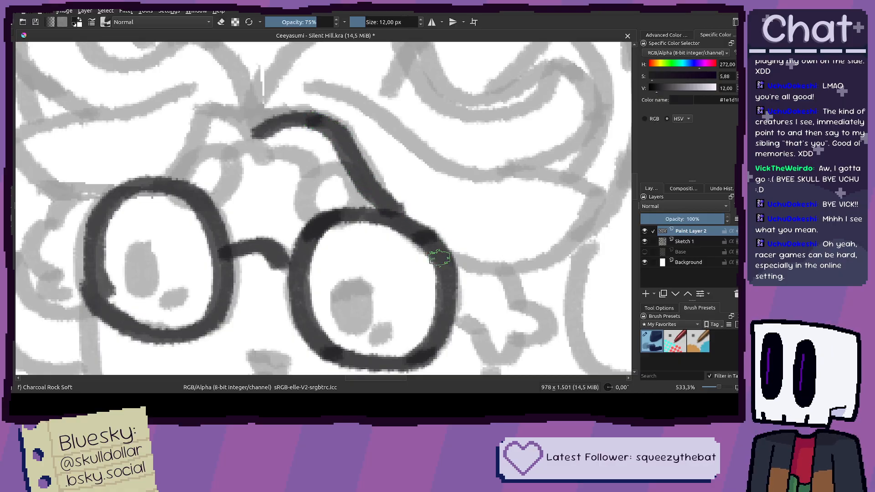
mouse_move(444, 256)
left_mouse_down()
mouse_move(490, 275)
mouse_move(530, 269)
left_mouse_up()
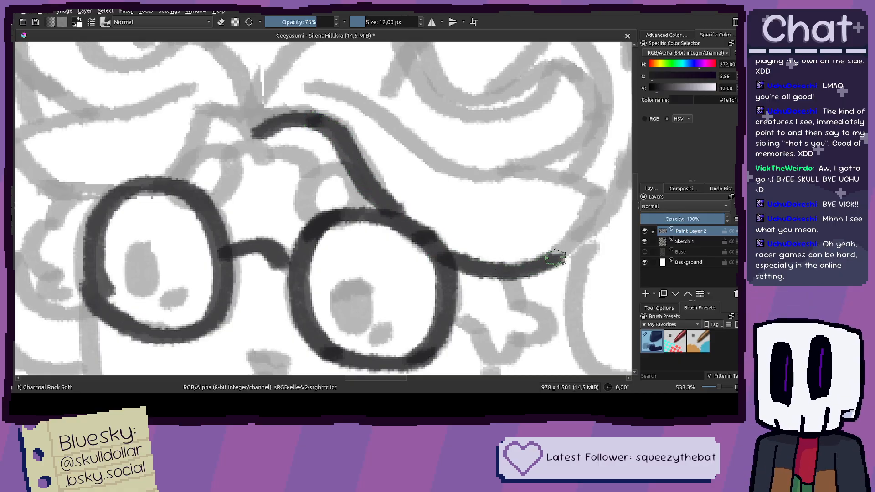
Step: Continue the forelock's outline upward around its outer end and back in to a small notch beneath the ear
left_click_drag(580, 237, 596, 201)
scroll(593, 194, "down", 4)
left_click_drag(529, 226, 640, 203)
left_click_drag(512, 205, 315, 211)
scroll(541, 204, "up", 4)
mouse_move(484, 167)
left_mouse_down()
mouse_move(518, 207)
mouse_move(491, 174)
mouse_move(432, 149)
mouse_move(403, 224)
mouse_move(485, 196)
mouse_move(506, 181)
left_mouse_up()
scroll(519, 198, "up", 1)
scroll(464, 198, "up", 1)
left_click_drag(374, 214, 405, 203)
scroll(517, 219, "down", 1)
scroll(316, 193, "down", 1)
scroll(254, 195, "down", 1)
scroll(193, 174, "down", 1)
Step: Consult the character reference's hair and draw the forelock's outer edge from the notch up to a pointed tip inside the ear
scroll(192, 182, "down", 4)
left_click_drag(113, 177, 286, 190)
scroll(286, 191, "up", 6)
left_click_drag(313, 160, 289, 182)
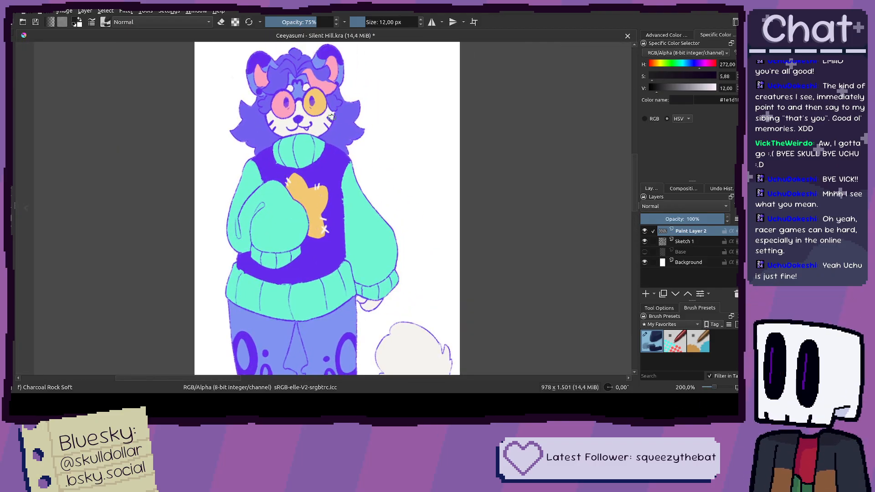
left_click_drag(432, 118, 91, 151)
left_click_drag(423, 155, 59, 175)
left_click_drag(564, 229, 280, 246)
scroll(391, 283, "up", 3)
left_click_drag(412, 275, 385, 274)
key("ctrl+z")
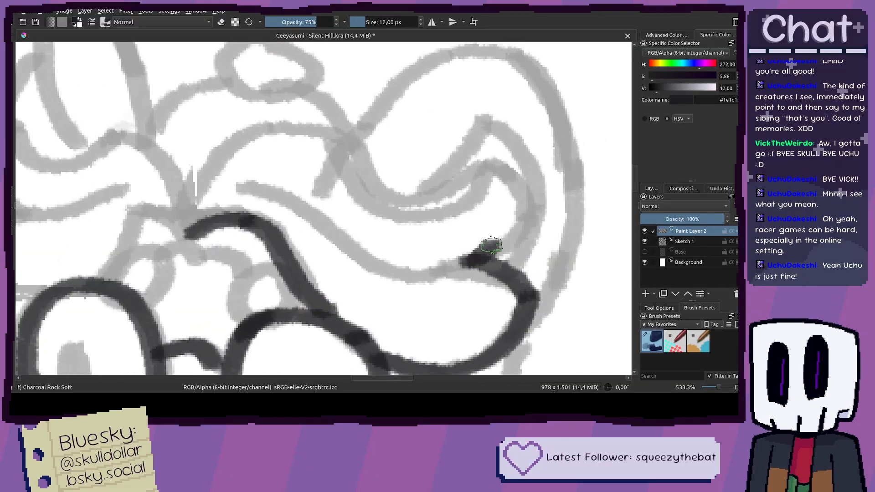
mouse_move(514, 175)
left_mouse_down()
mouse_move(512, 149)
mouse_move(483, 118)
mouse_move(448, 127)
mouse_move(392, 184)
left_mouse_up()
scroll(392, 185, "down", 1)
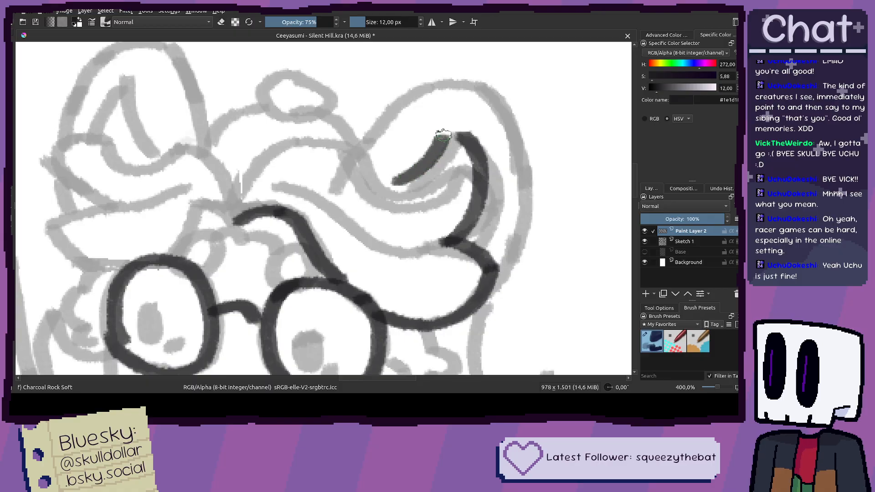
Step: Try to draw the forelock's upper edge inward from its pointed tip
scroll(424, 185, "down", 7)
scroll(255, 207, "up", 4)
left_click_drag(429, 191, 291, 180)
mouse_move(615, 212)
left_mouse_down()
mouse_move(383, 196)
mouse_move(149, 205)
left_mouse_up()
scroll(505, 190, "up", 5)
scroll(391, 189, "up", 1)
mouse_move(390, 190)
left_mouse_down()
mouse_move(495, 188)
mouse_move(420, 248)
mouse_move(351, 250)
left_mouse_up()
key("ctrl+z")
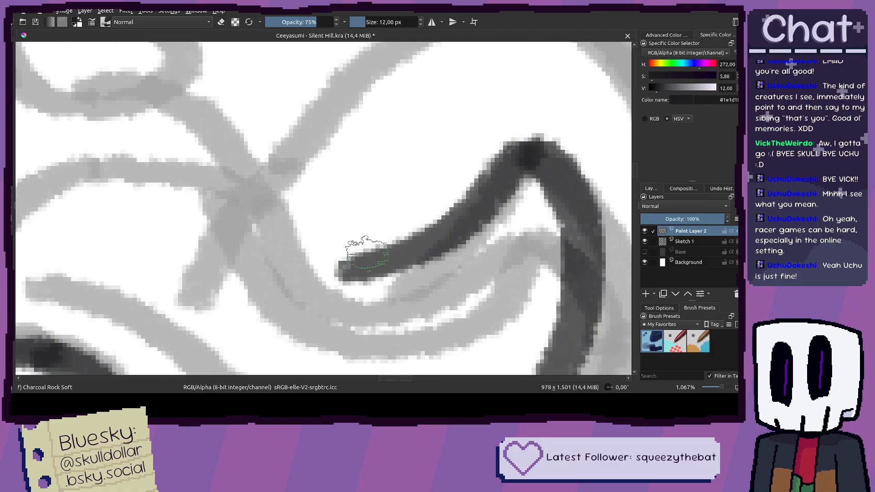
key("ctrl+z")
mouse_move(530, 166)
left_mouse_down()
mouse_move(367, 243)
mouse_move(273, 234)
left_mouse_up()
scroll(401, 182, "down", 6)
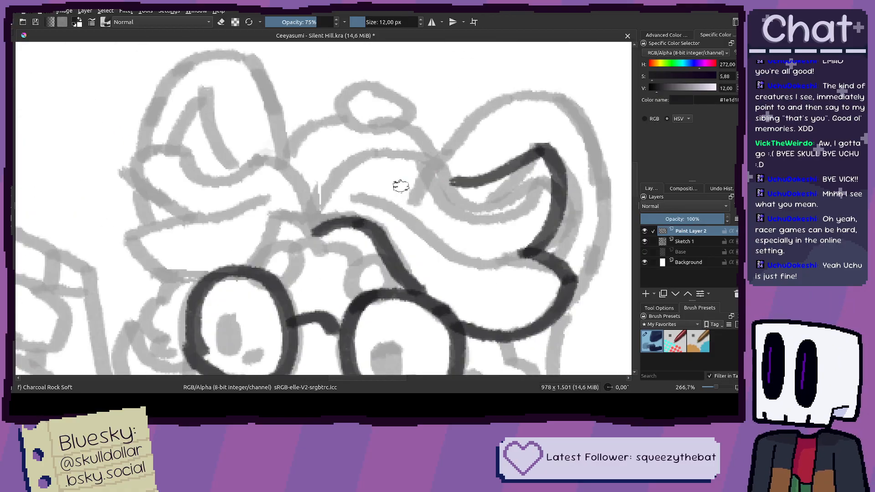
scroll(159, 214, "down", 1)
left_click_drag(159, 215, 451, 215)
left_click_drag(539, 210, 144, 212)
Step: Draw the forelock's wavy upper edge from the pointed tip down and across to the forehead parting
scroll(357, 206, "up", 4)
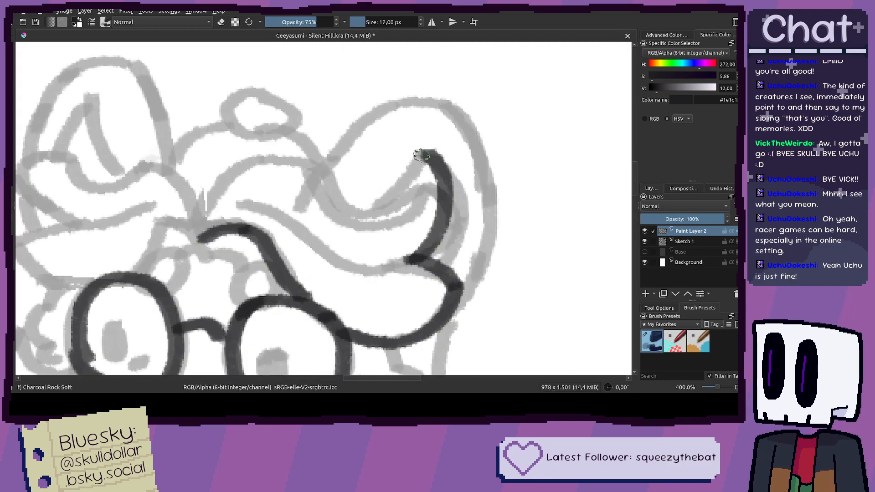
left_click_drag(421, 156, 385, 193)
key("ctrl+z")
mouse_move(424, 155)
left_mouse_down()
mouse_move(370, 194)
mouse_move(312, 215)
left_mouse_up()
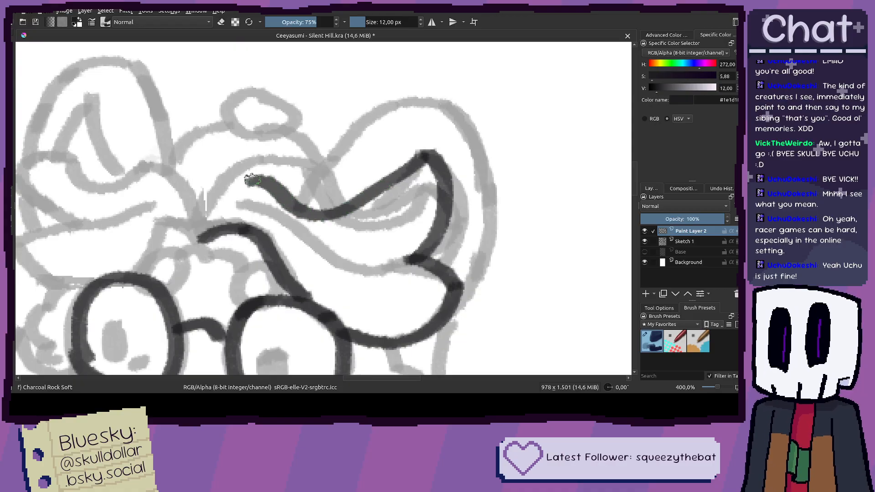
left_click_drag(212, 194, 196, 246)
Step: Compare the forelock with the reference and erase the rough overlapping line ends at the forehead parting
scroll(280, 217, "down", 6)
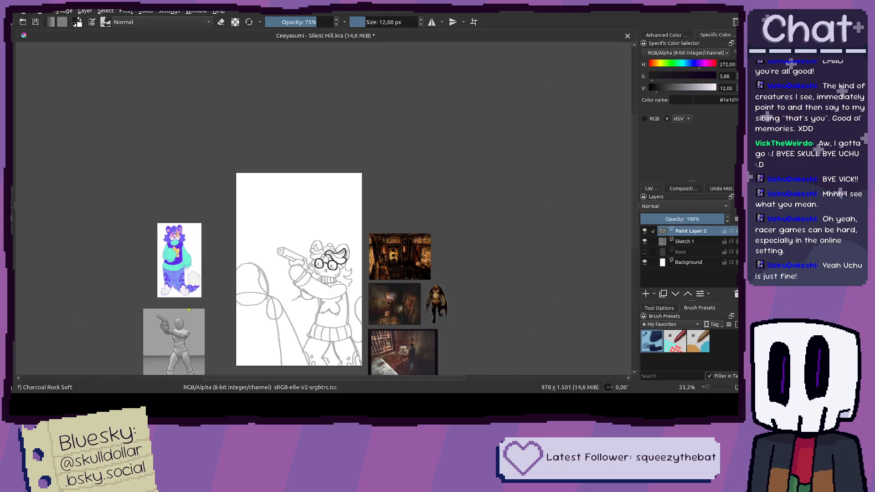
left_click_drag(306, 227, 114, 165)
left_click_drag(389, 203, 114, 183)
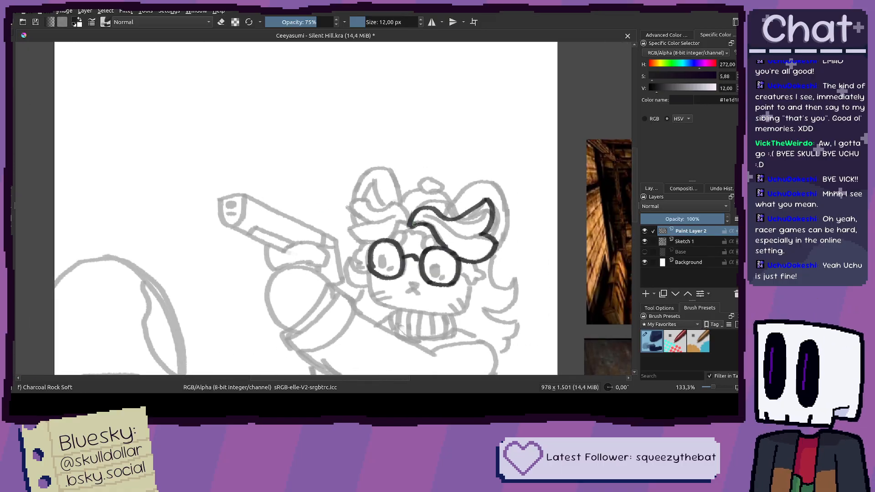
scroll(405, 216, "up", 4)
mouse_move(360, 239)
left_mouse_down()
mouse_move(428, 130)
mouse_move(482, 101)
mouse_move(586, 193)
mouse_move(608, 197)
left_mouse_up()
scroll(546, 193, "down", 2)
scroll(592, 194, "up", 2)
key("e")
mouse_move(387, 160)
left_mouse_down()
mouse_move(393, 133)
mouse_move(490, 227)
left_mouse_up()
scroll(488, 228, "down", 5)
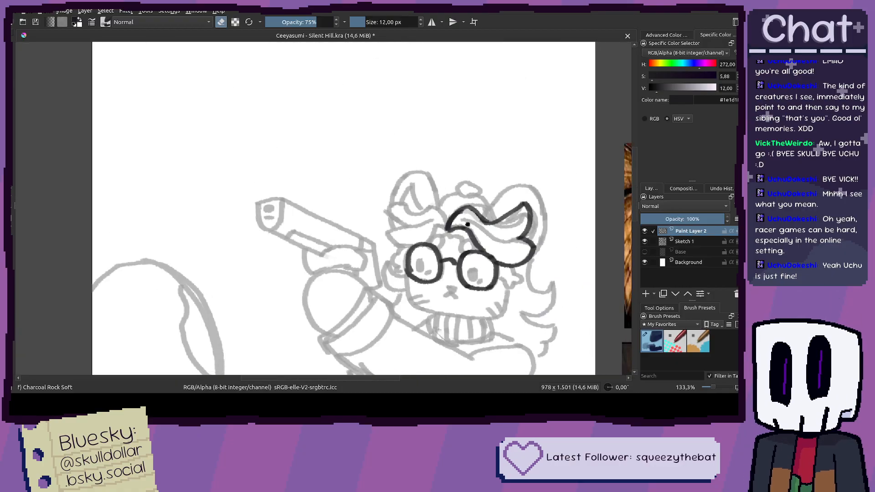
Step: Try to draw a strand line inside the forelock, between its outer notch and the forehead parting
scroll(511, 300, "up", 4)
key("e")
left_click_drag(509, 177, 523, 265)
mouse_move(566, 174)
left_mouse_down()
mouse_move(451, 202)
mouse_move(528, 196)
mouse_move(432, 207)
left_mouse_up()
key("ctrl+z")
key("ctrl+z")
mouse_move(606, 230)
left_mouse_down()
mouse_move(576, 196)
mouse_move(445, 174)
mouse_move(344, 122)
mouse_move(442, 190)
mouse_move(545, 191)
left_mouse_up()
key("ctrl+z")
scroll(542, 190, "down", 5)
Step: Check the hair on the character reference and draw a curved strand line inside the forelock from the outer notch toward the parting
mouse_move(56, 132)
left_mouse_down()
mouse_move(323, 140)
mouse_move(352, 158)
left_mouse_up()
scroll(332, 139, "up", 3)
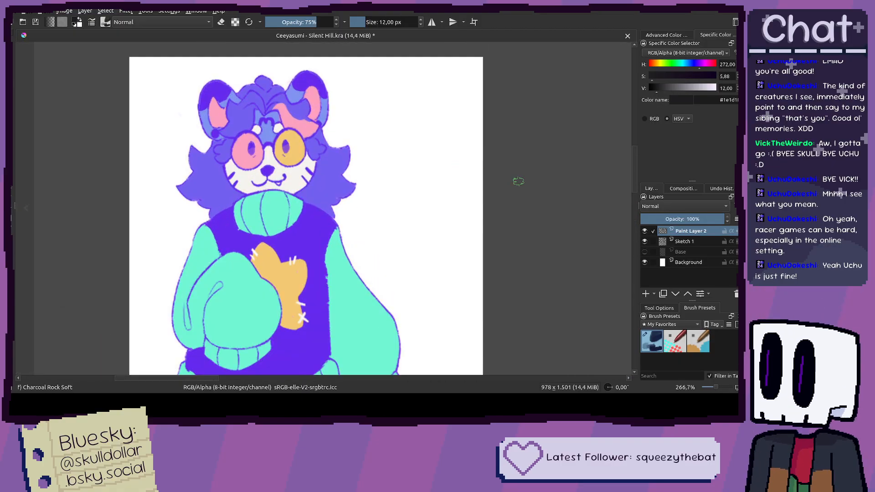
left_click_drag(518, 182, 356, 154)
left_click_drag(496, 189, 214, 199)
left_click_drag(524, 228, 222, 206)
scroll(451, 221, "up", 2)
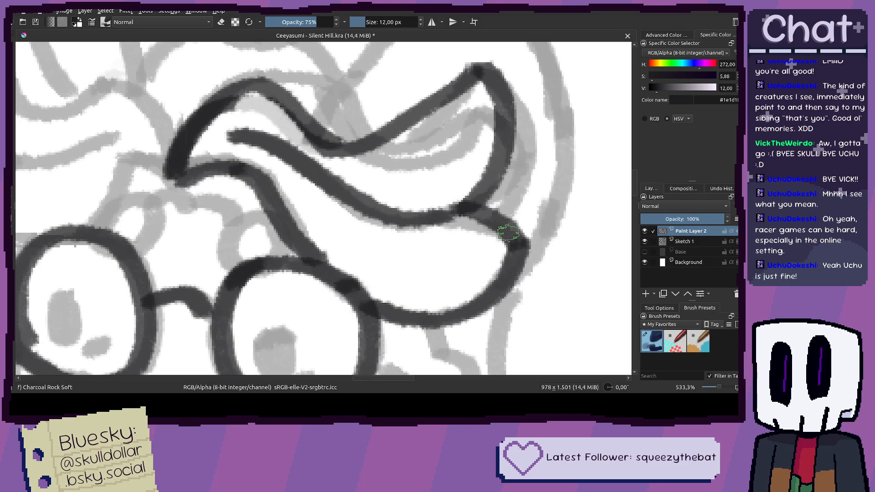
Step: Redraw the short edge from the forelock's outer notch to its lower pointed tip and erase the stray overlap there
scroll(509, 235, "up", 1)
left_click_drag(440, 194, 532, 248)
key("ctrl+z")
left_click_drag(435, 213, 527, 252)
key("e")
mouse_move(488, 210)
left_mouse_down()
mouse_move(530, 229)
mouse_move(489, 218)
left_mouse_up()
scroll(518, 220, "down", 5)
key("e")
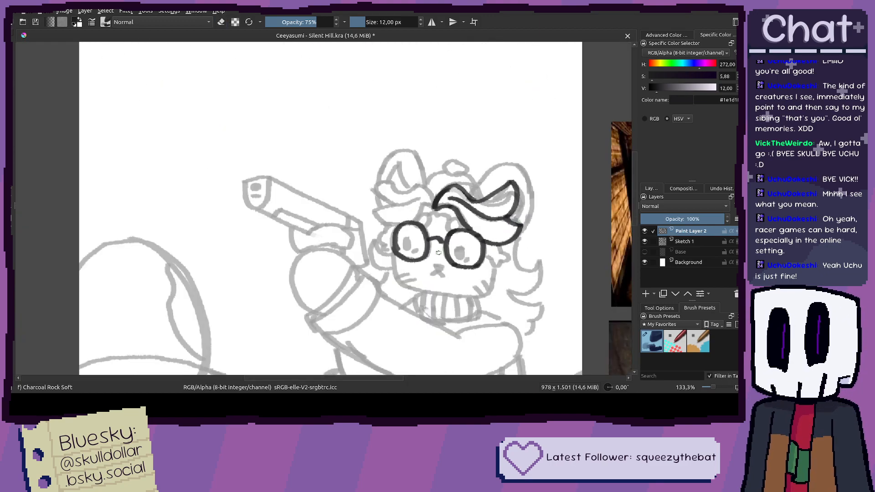
Step: Start the gun-side hair lock with an edge curving up and outward from the forehead parting
left_click_drag(532, 268, 564, 271)
scroll(542, 268, "down", 1)
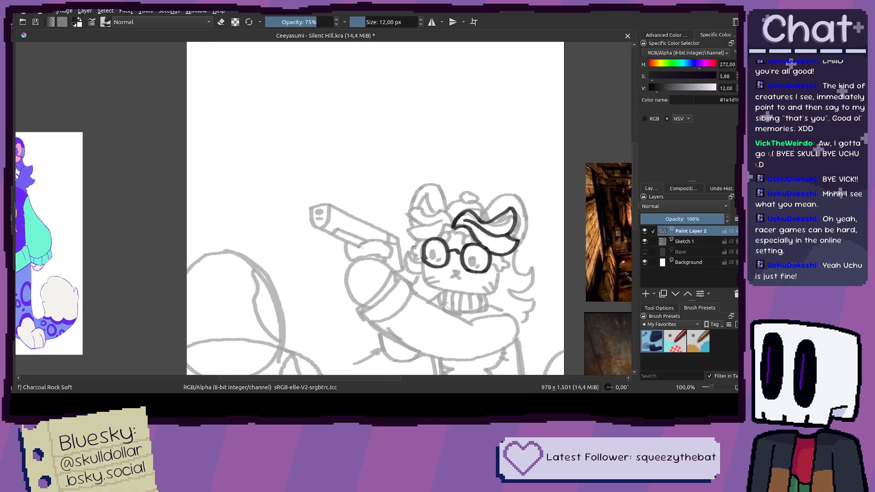
left_click_drag(428, 249, 538, 237)
scroll(538, 237, "up", 6)
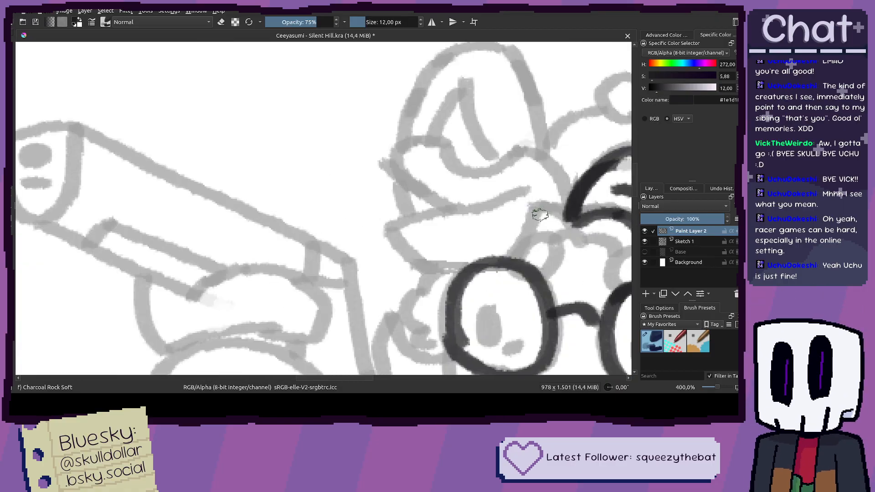
mouse_move(563, 203)
left_mouse_down()
mouse_move(508, 134)
mouse_move(455, 120)
mouse_move(377, 159)
mouse_move(342, 133)
left_mouse_up()
key("ctrl+z")
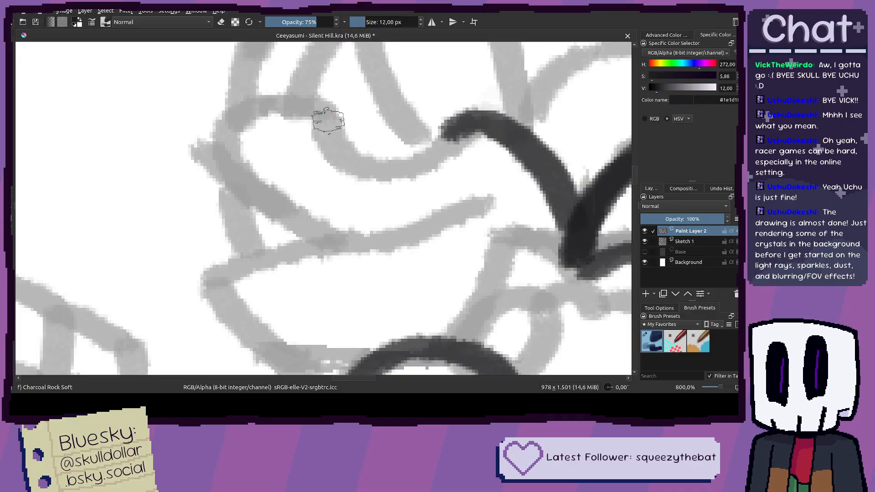
Step: Outline the gun-side lock's outer edge with a curled tip, a notch and a lower point, and its lower edge past the glasses to the parting
mouse_move(273, 54)
left_mouse_down()
mouse_move(223, 97)
mouse_move(249, 175)
mouse_move(326, 223)
mouse_move(273, 250)
left_mouse_up()
key("ctrl+z")
mouse_move(325, 223)
left_mouse_down()
mouse_move(209, 278)
mouse_move(239, 332)
mouse_move(345, 369)
left_mouse_up()
mouse_move(426, 351)
left_mouse_down()
mouse_move(499, 296)
mouse_move(517, 246)
left_mouse_up()
key("ctrl+z")
mouse_move(423, 347)
left_mouse_down()
mouse_move(538, 240)
mouse_move(566, 261)
left_mouse_up()
scroll(457, 245, "down", 4)
scroll(459, 218, "up", 4)
mouse_move(474, 210)
left_mouse_down()
mouse_move(406, 252)
mouse_move(337, 244)
mouse_move(304, 205)
mouse_move(303, 175)
left_mouse_up()
key("ctrl+z")
scroll(281, 147, "down", 5)
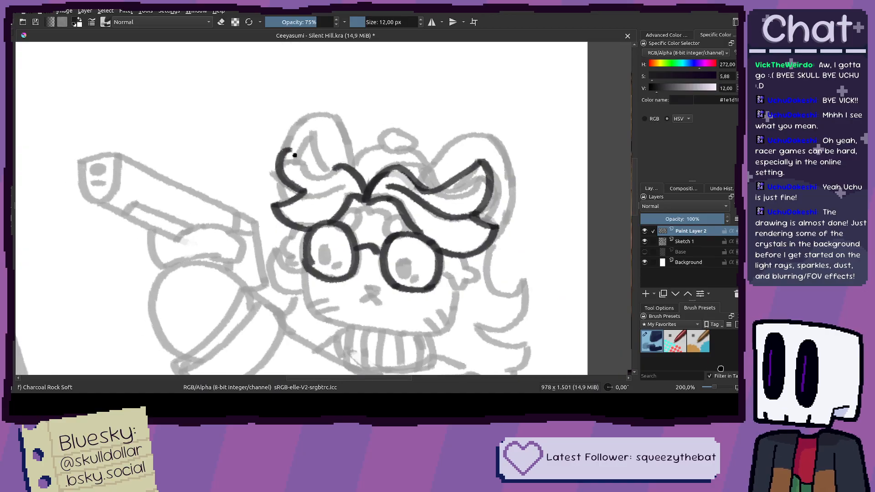
Step: Draw the gun-side lock's upper edge, dipping from the curled tip and rising to meet the edge above the parting
scroll(283, 146, "up", 5)
mouse_move(273, 136)
left_mouse_down()
mouse_move(343, 218)
mouse_move(299, 158)
mouse_move(378, 221)
mouse_move(460, 209)
mouse_move(324, 196)
mouse_move(419, 248)
mouse_move(448, 225)
left_mouse_up()
key("ctrl+z")
key("ctrl+z")
key("ctrl+z")
mouse_move(278, 140)
left_mouse_down()
mouse_move(390, 251)
mouse_move(449, 219)
mouse_move(472, 173)
left_mouse_up()
scroll(413, 191, "down", 3)
scroll(412, 191, "up", 3)
key("ctrl+z")
mouse_move(319, 128)
left_mouse_down()
mouse_move(313, 117)
mouse_move(401, 214)
mouse_move(507, 169)
left_mouse_up()
scroll(524, 147, "down", 4)
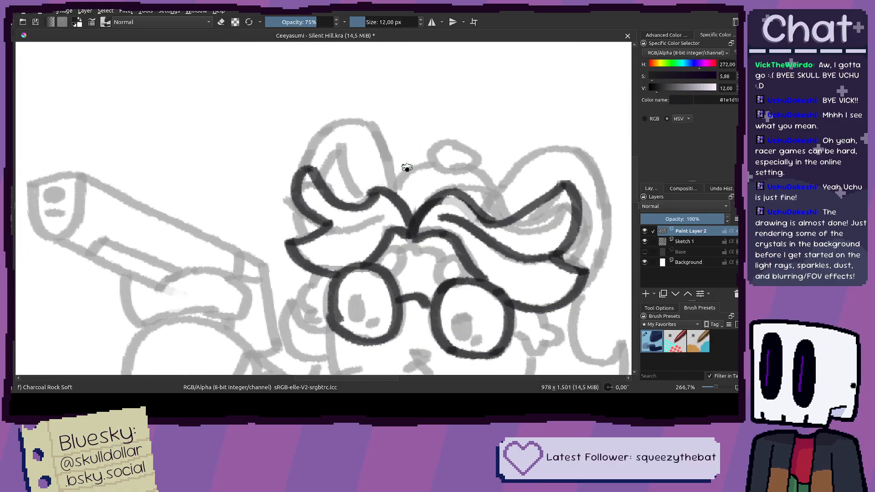
Step: Draw a curved strand line inside the gun-side lock, from its outer notch toward the forehead parting
scroll(409, 167, "down", 3)
scroll(397, 130, "up", 5)
left_click_drag(339, 125, 396, 127)
key("ctrl+z")
left_click_drag(327, 134, 404, 109)
key("ctrl+z")
key("ctrl+z")
mouse_move(337, 121)
left_mouse_down()
mouse_move(406, 120)
mouse_move(465, 96)
left_mouse_up()
Step: Try to outline the gun-side ear from the hair lock over the top and down its outer side behind the curled tip
scroll(455, 105, "down", 5)
scroll(446, 199, "up", 5)
left_click_drag(413, 207, 373, 80)
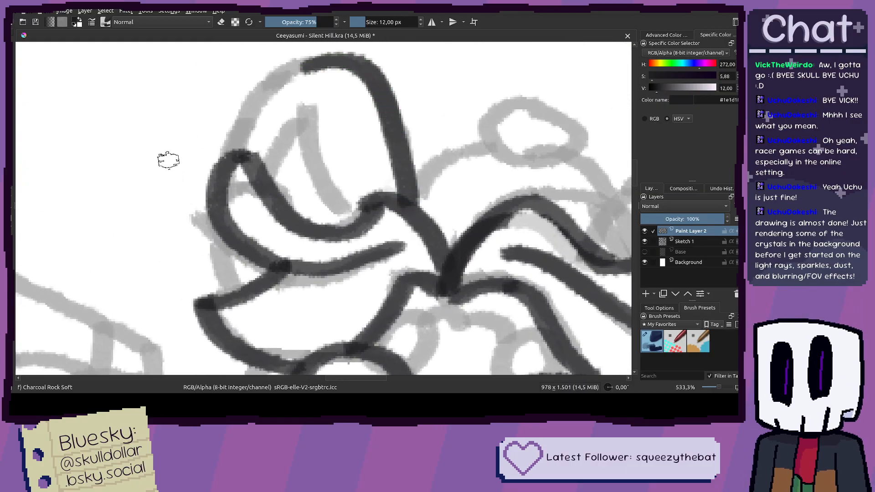
mouse_move(219, 167)
left_mouse_down()
mouse_move(231, 118)
mouse_move(278, 73)
left_mouse_up()
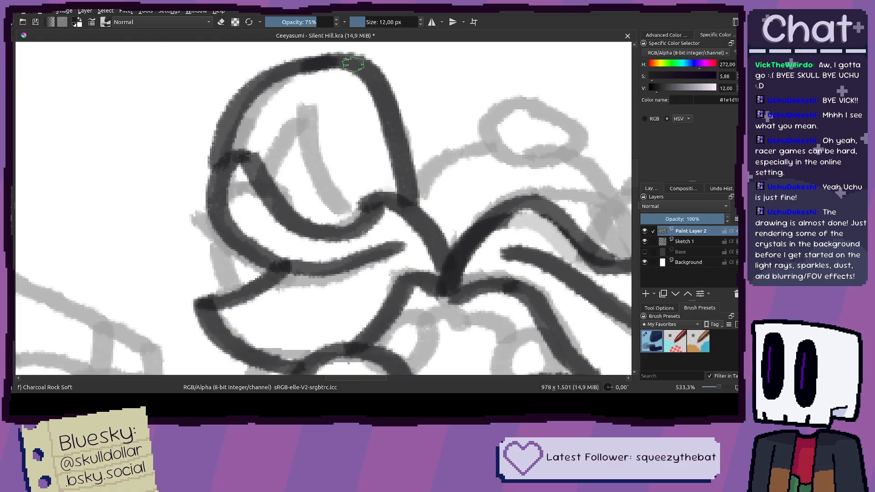
mouse_move(220, 228)
left_mouse_down()
mouse_move(232, 286)
mouse_move(218, 259)
mouse_move(244, 298)
left_mouse_up()
key("ctrl+z")
left_click_drag(311, 152, 354, 164)
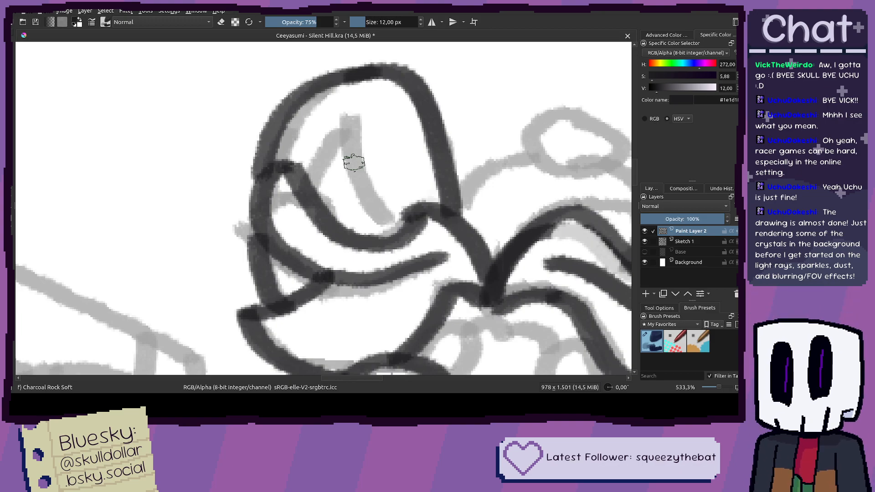
Step: Try to draw the inner-ear line of the gun-side ear from its upper point down to the hair lock
scroll(385, 187, "down", 3)
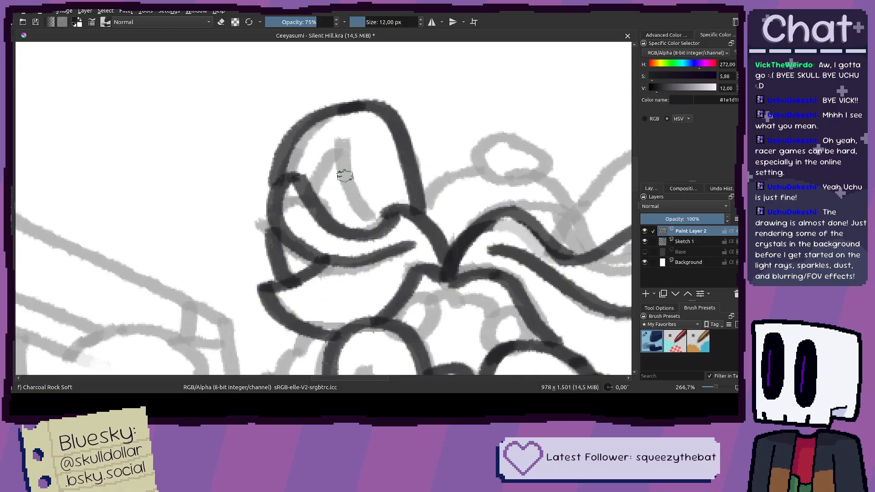
scroll(354, 173, "up", 4)
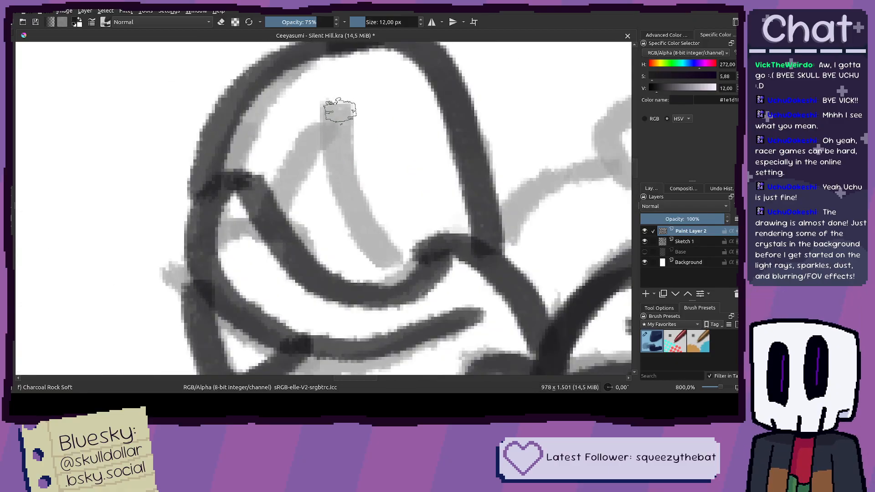
mouse_move(337, 111)
left_mouse_down()
mouse_move(366, 192)
mouse_move(342, 143)
mouse_move(360, 231)
left_mouse_up()
key("ctrl+z")
key("ctrl+z")
left_click_drag(342, 110, 371, 222)
key("ctrl+z")
mouse_move(341, 111)
left_mouse_down()
mouse_move(379, 249)
mouse_move(410, 284)
left_mouse_up()
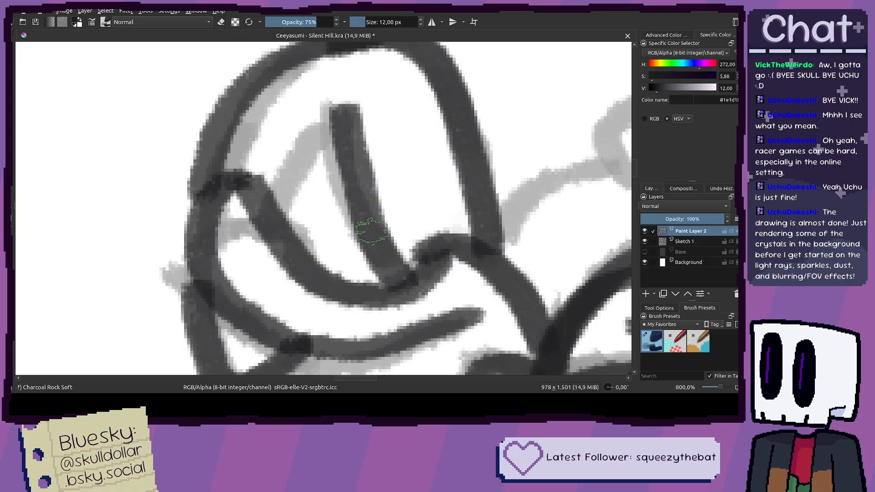
Step: Consult the character reference's ears and try a pair of inner-ear lines meeting at a point inside the gun-side ear
scroll(344, 117, "down", 8)
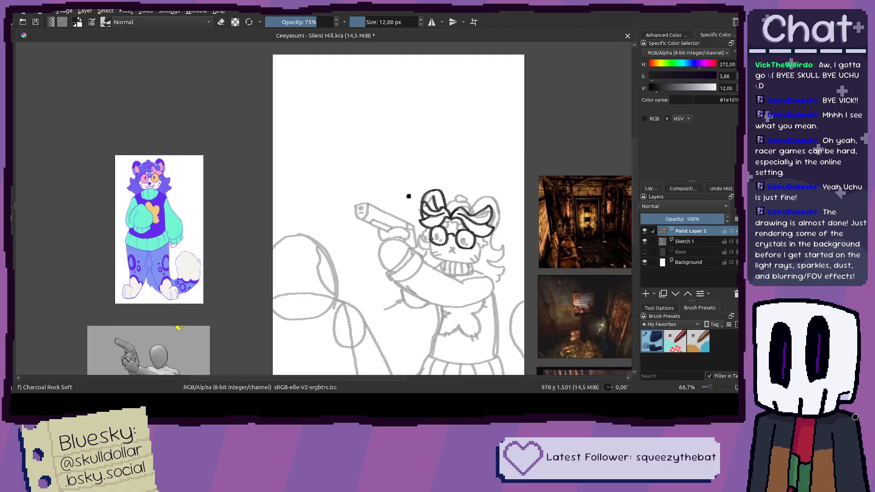
scroll(410, 186, "up", 4)
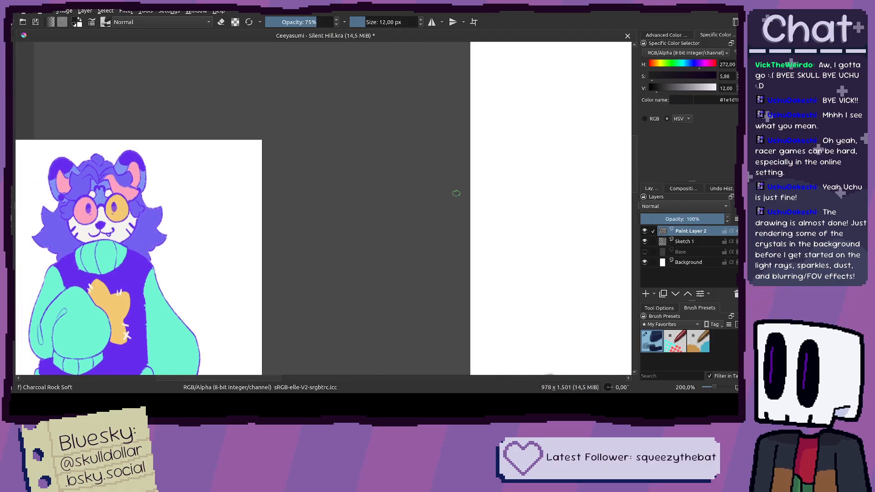
scroll(410, 177, "up", 5)
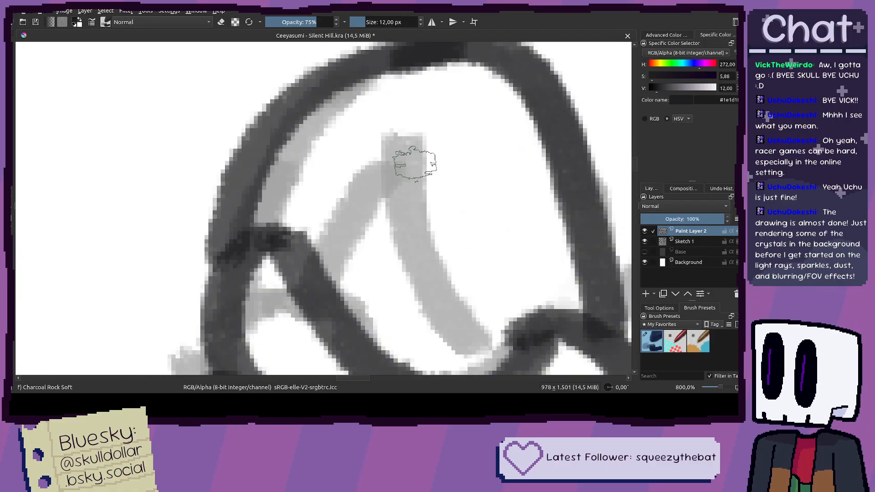
mouse_move(401, 143)
left_mouse_down()
mouse_move(431, 254)
mouse_move(466, 305)
mouse_move(524, 351)
left_mouse_up()
key("ctrl+z")
mouse_move(401, 141)
left_mouse_down()
mouse_move(433, 271)
mouse_move(487, 346)
mouse_move(512, 355)
left_mouse_up()
left_click_drag(400, 273, 417, 223)
mouse_move(416, 111)
left_mouse_down()
mouse_move(381, 124)
mouse_move(319, 237)
left_mouse_up()
scroll(291, 227, "down", 4)
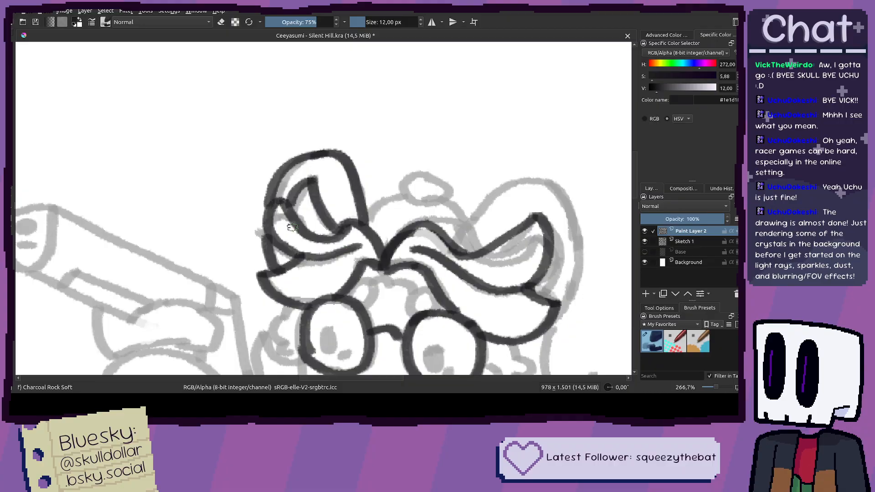
Step: Compare the ear with the reference, undo the inner-ear lines and try a new pair in the gun-side ear
scroll(292, 227, "down", 5)
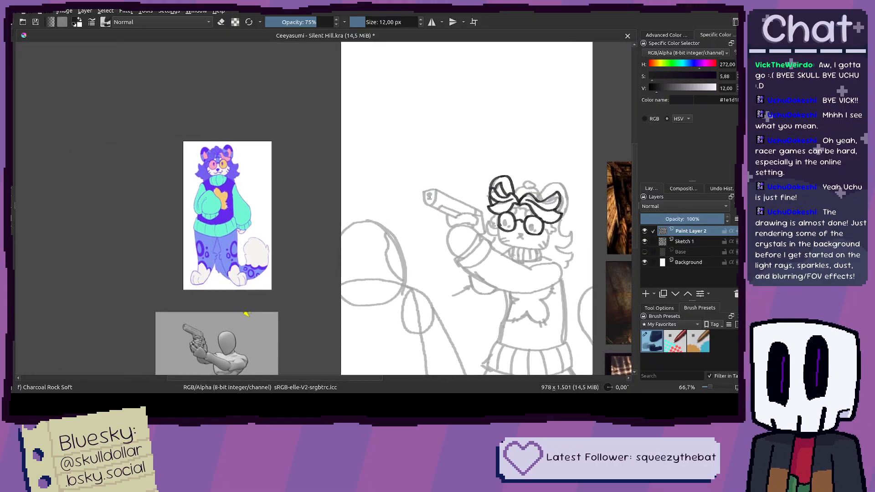
scroll(481, 206, "up", 5)
key("ctrl+z")
key("ctrl+z")
scroll(410, 154, "up", 2)
mouse_move(392, 125)
left_mouse_down()
mouse_move(434, 246)
mouse_move(408, 218)
mouse_move(460, 283)
left_mouse_up()
key("ctrl+z")
mouse_move(388, 138)
left_mouse_down()
mouse_move(330, 191)
mouse_move(320, 221)
left_mouse_up()
scroll(379, 226, "down", 3)
left_click_drag(429, 235, 349, 206)
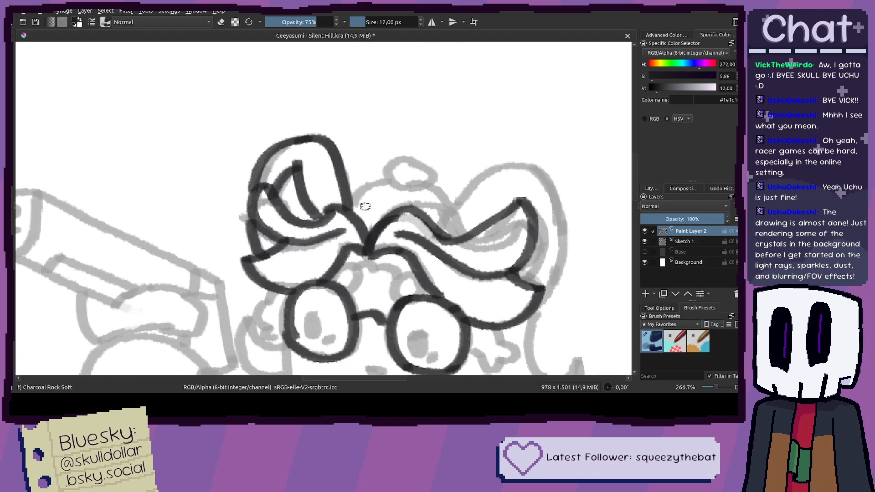
Step: Undo the gun-side ear's inner lines and the outer side of its outline
scroll(351, 195, "up", 2)
key("ctrl+z")
key("ctrl+z")
key("ctrl+z")
key("ctrl+z")
key("ctrl+z")
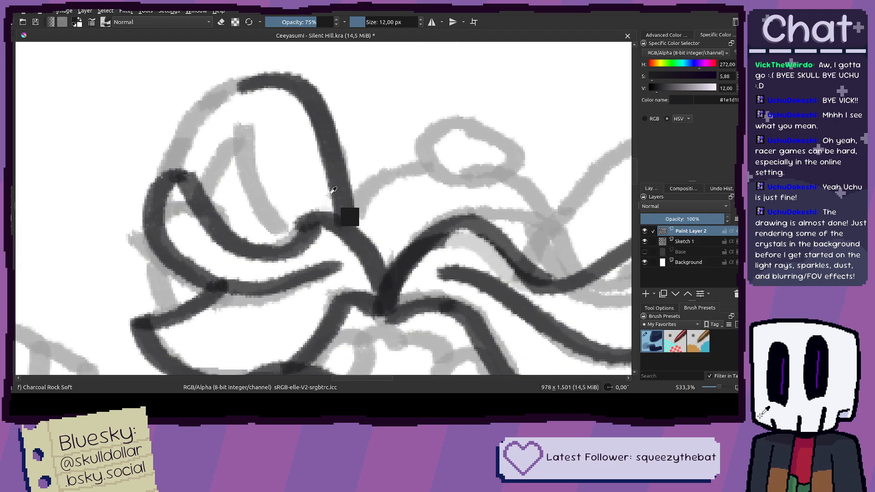
Step: Redraw the gun-side ear's outline narrower, from the lower lock up the outer side, over the top and down to the fringe
mouse_move(168, 312)
left_mouse_down()
mouse_move(146, 255)
mouse_move(148, 244)
mouse_move(163, 289)
mouse_move(157, 249)
left_mouse_up()
key("ctrl+z")
left_click_drag(164, 172, 198, 112)
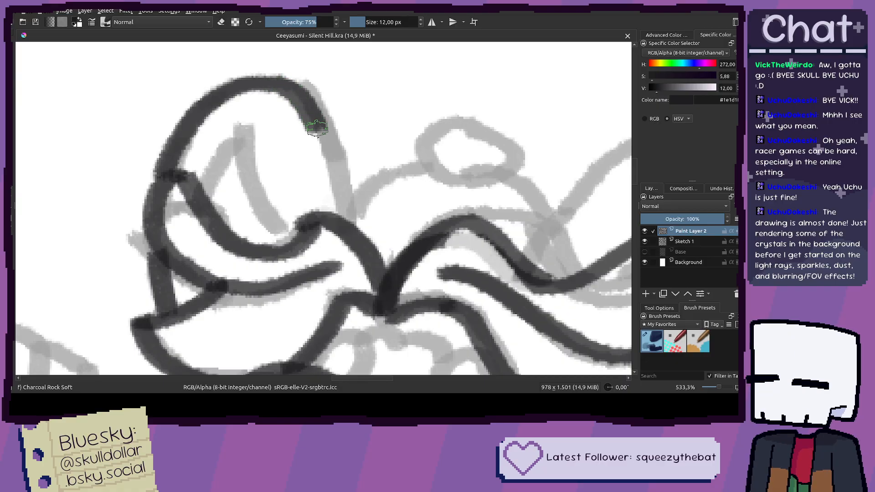
left_click_drag(317, 128, 331, 172)
Step: Draw two curved inner-ear lines inside the gun-side ear, ending at the hair lock's upper edge
scroll(299, 211, "up", 1)
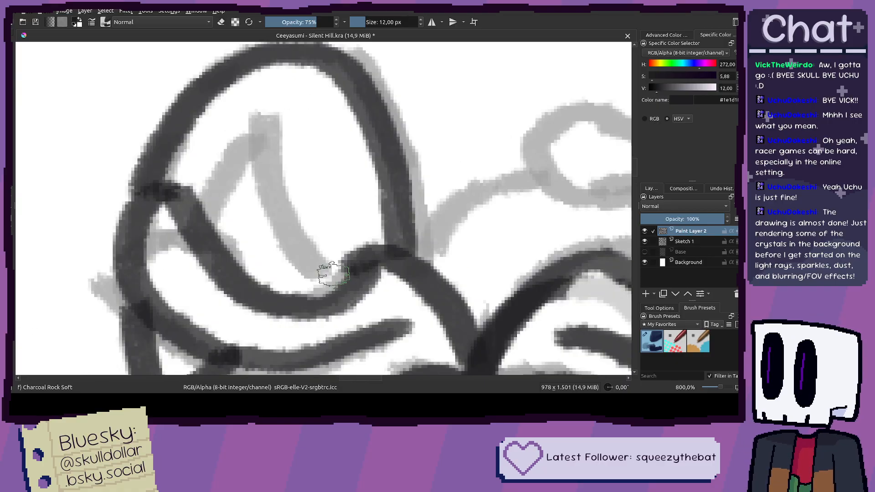
left_click_drag(267, 240, 260, 118)
mouse_move(249, 167)
left_mouse_down()
mouse_move(221, 207)
mouse_move(205, 240)
left_mouse_up()
key("ctrl+z")
left_click_drag(230, 182, 211, 251)
scroll(275, 272, "down", 5)
scroll(275, 272, "down", 1)
scroll(343, 211, "up", 2)
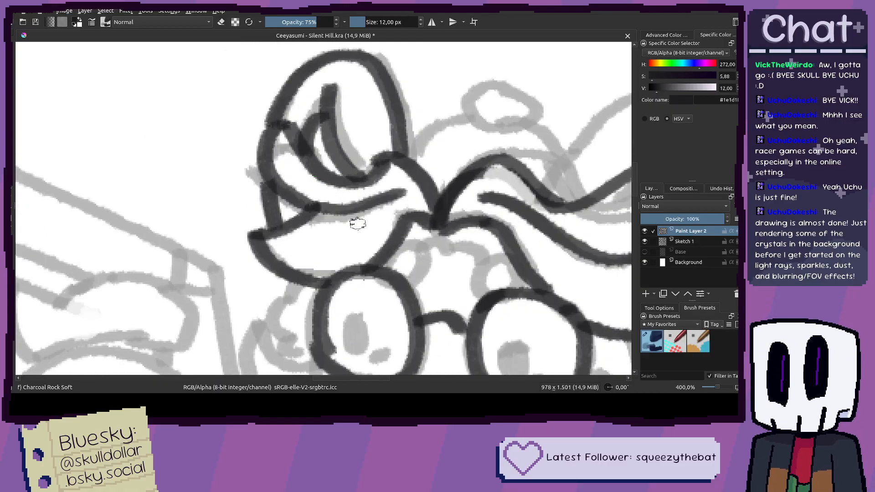
Step: Try to outline the far ear along the rough sketch, from the forelock's dip over the top and down to its lower tip
mouse_move(387, 227)
left_mouse_down()
mouse_move(405, 247)
mouse_move(435, 249)
mouse_move(420, 176)
mouse_move(307, 202)
mouse_move(281, 192)
mouse_move(277, 165)
mouse_move(299, 136)
left_mouse_up()
scroll(281, 193, "up", 1)
key("ctrl+z")
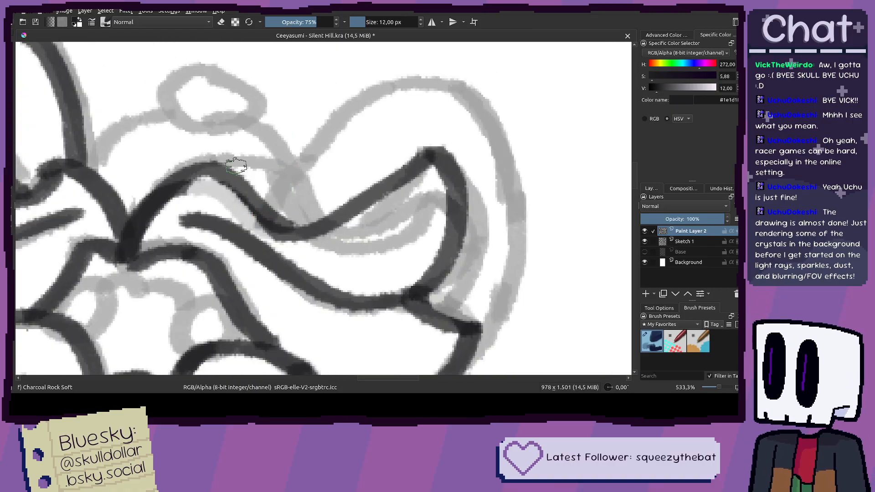
left_click_drag(262, 210, 290, 167)
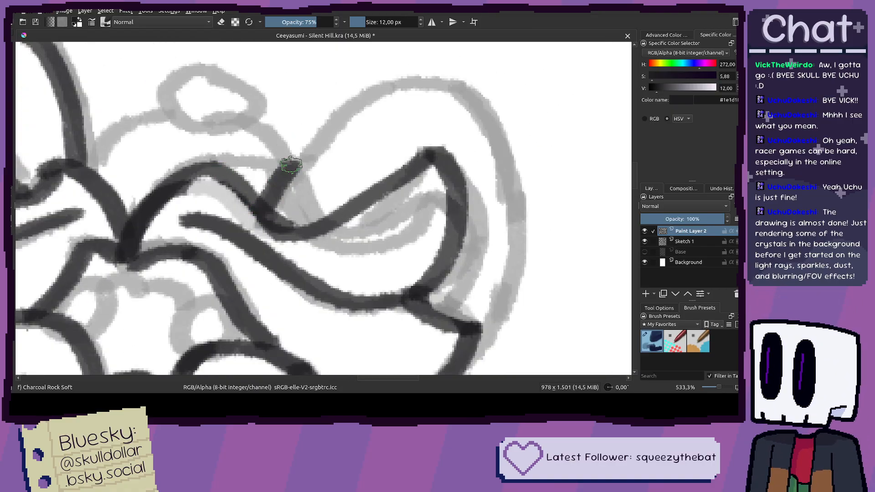
key("ctrl+z")
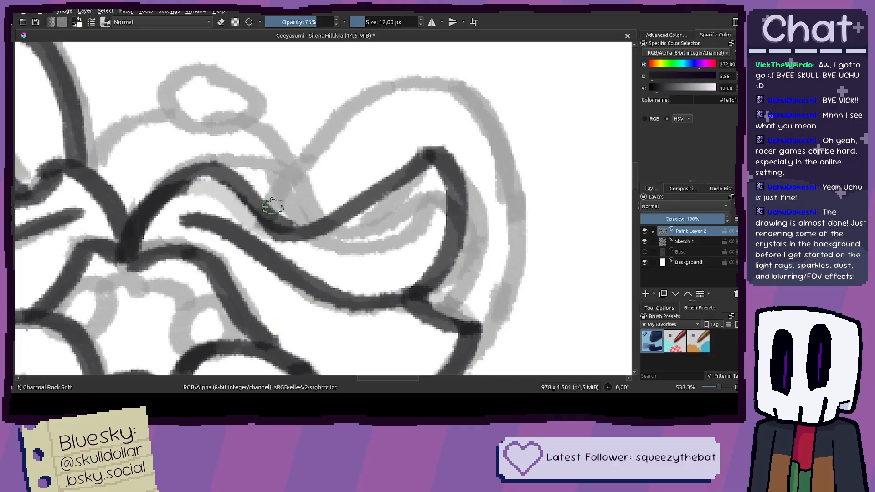
left_click_drag(258, 214, 341, 121)
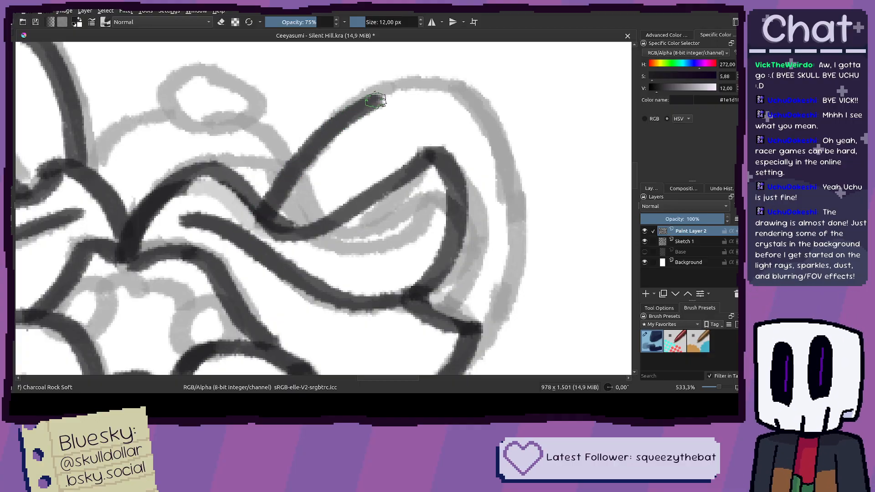
key("ctrl+z")
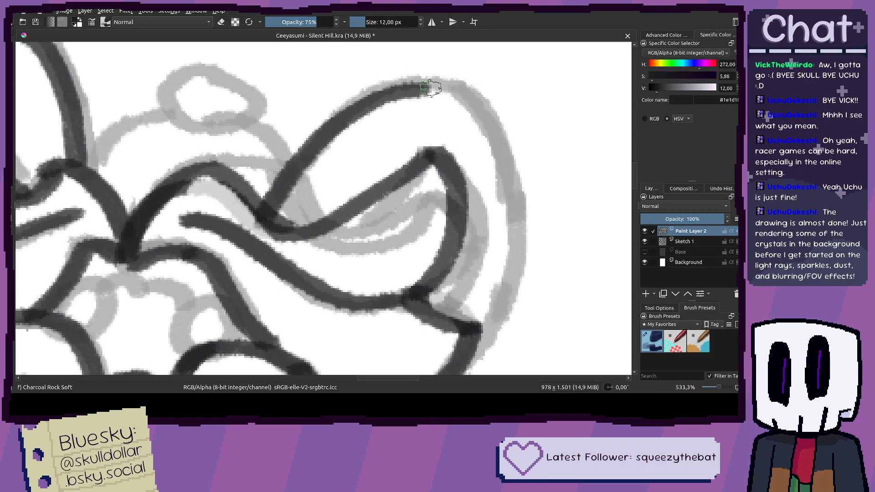
key("ctrl+z")
mouse_move(412, 89)
left_mouse_down()
mouse_move(459, 95)
mouse_move(483, 116)
mouse_move(524, 203)
left_mouse_up()
key("ctrl+z")
mouse_move(476, 109)
left_mouse_down()
mouse_move(504, 146)
mouse_move(521, 222)
mouse_move(507, 289)
mouse_move(469, 347)
left_mouse_up()
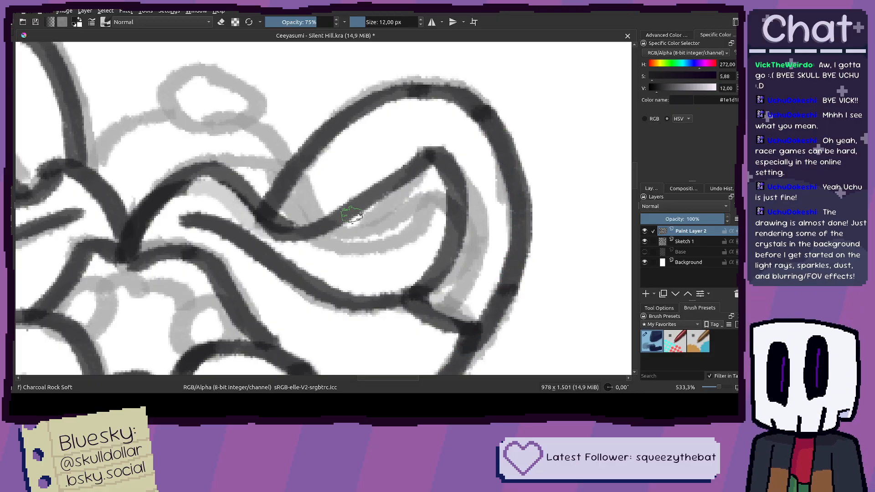
Step: Undo the far ear's outline
scroll(352, 215, "down", 3)
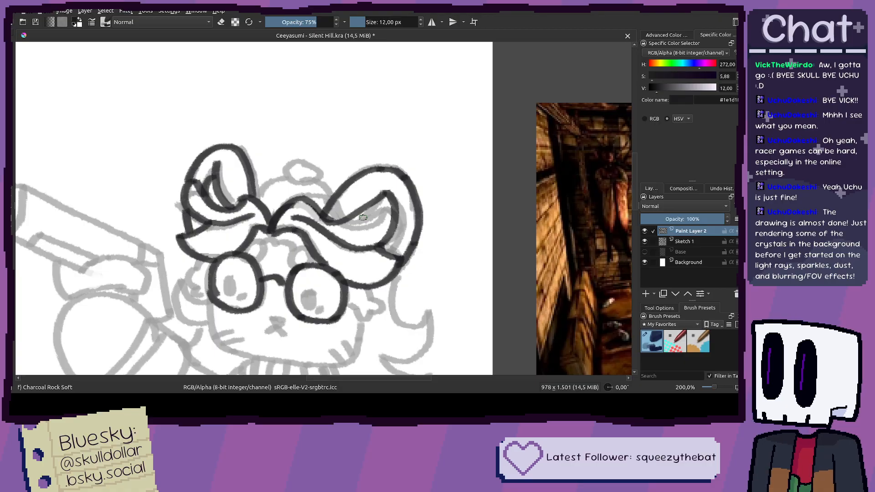
scroll(363, 218, "down", 2)
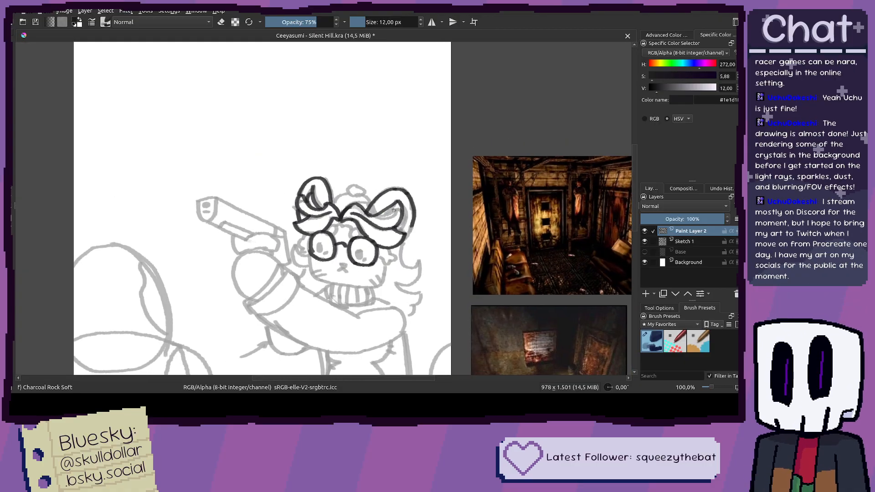
scroll(395, 213, "up", 4)
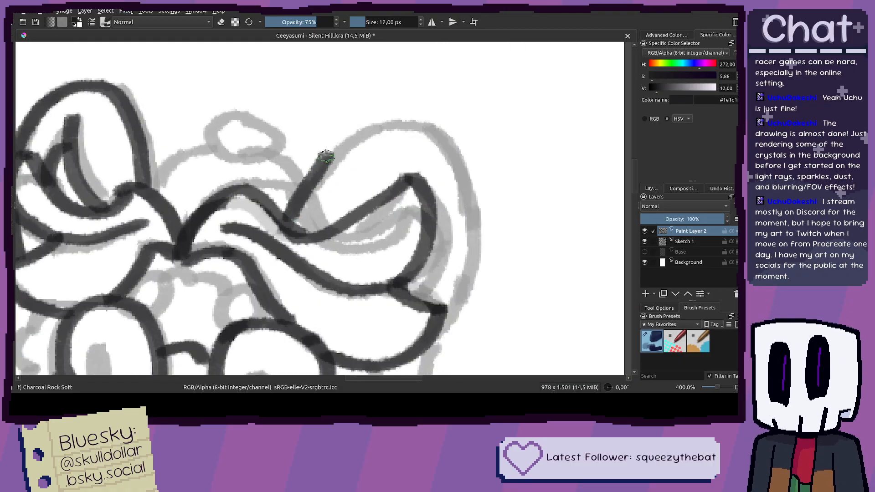
key("ctrl+z")
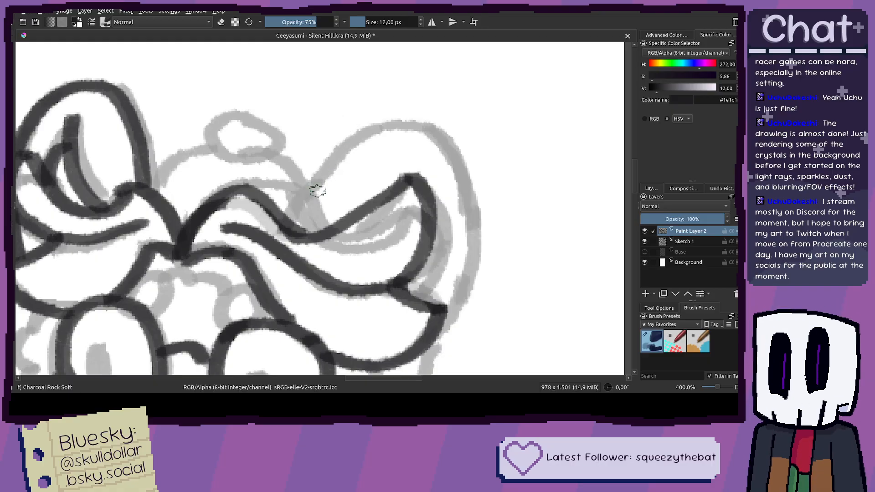
Step: Redraw the far ear's outline taller than the rough sketch, from the forelock's dip over the top and down to its lower tip
left_click_drag(296, 193, 340, 131)
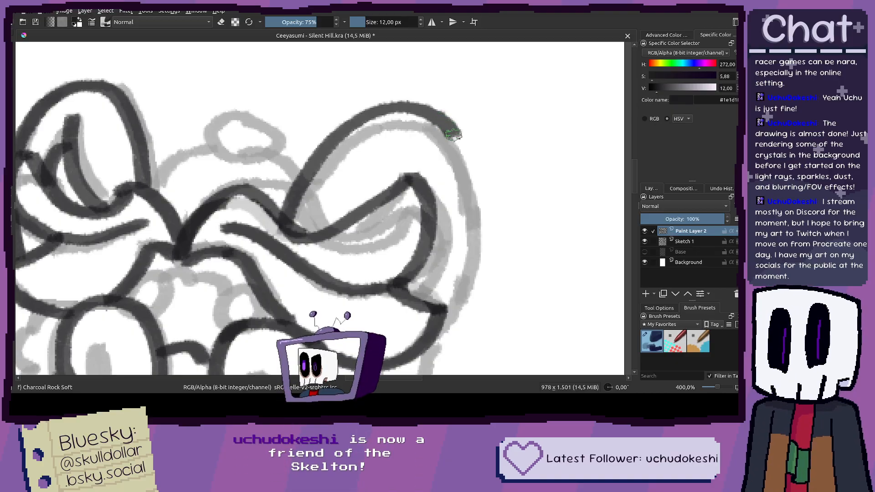
left_click_drag(492, 160, 446, 108)
scroll(447, 88, "up", 1)
mouse_move(421, 80)
left_mouse_down()
mouse_move(457, 155)
mouse_move(458, 227)
mouse_move(483, 118)
mouse_move(475, 190)
mouse_move(442, 230)
mouse_move(446, 253)
left_mouse_up()
key("ctrl+z")
mouse_move(476, 129)
left_mouse_down()
mouse_move(458, 230)
mouse_move(434, 271)
left_mouse_up()
key("ctrl+z")
mouse_move(476, 132)
left_mouse_down()
mouse_move(457, 228)
mouse_move(422, 276)
left_mouse_up()
scroll(437, 257, "down", 3)
scroll(421, 197, "up", 3)
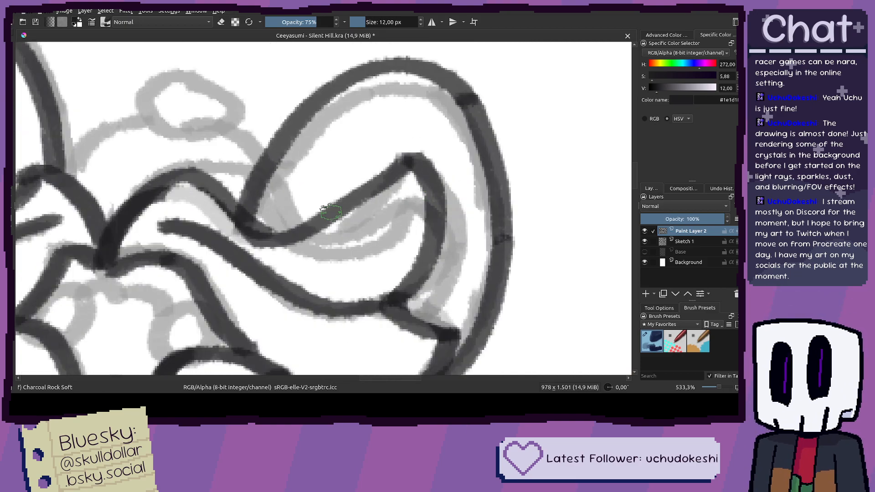
Step: Draw a curved inner-ear line inside the far ear, running from near its top down to the hair lock's upper edge
mouse_move(317, 223)
left_mouse_down()
mouse_move(342, 193)
mouse_move(367, 132)
mouse_move(383, 148)
mouse_move(323, 218)
left_mouse_up()
key("ctrl+z")
key("ctrl+z")
mouse_move(393, 105)
left_mouse_down()
mouse_move(369, 160)
mouse_move(298, 228)
left_mouse_up()
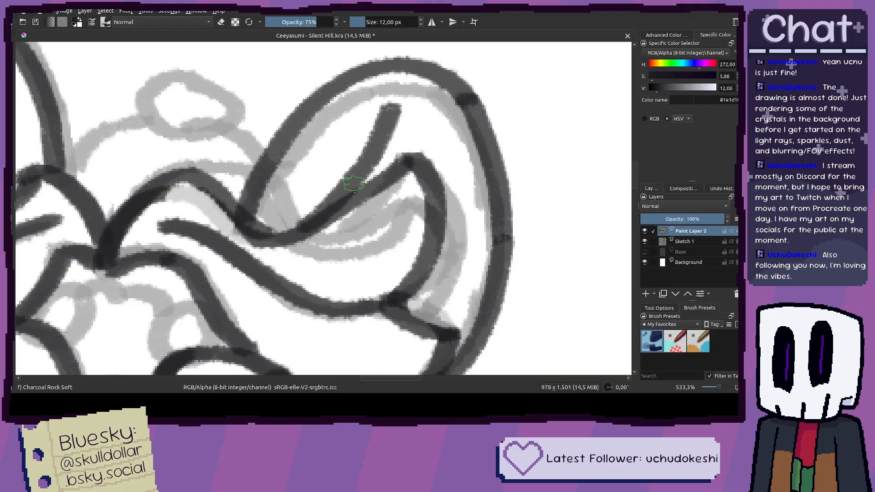
Step: Try to draw the far inner ear's outer edge from the first line's tip, down along the hair lock to its lower corner
scroll(354, 184, "up", 2)
left_click_drag(398, 106, 458, 161)
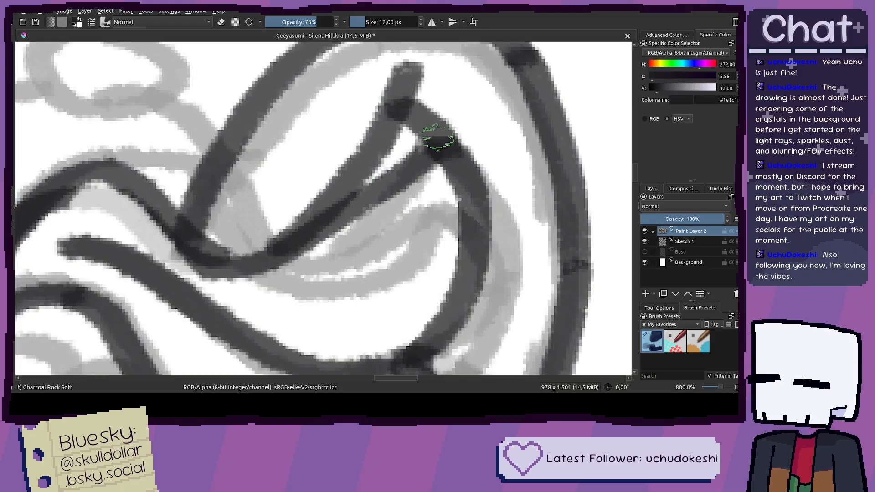
key("ctrl+z")
left_click_drag(412, 94, 460, 173)
key("ctrl+z")
mouse_move(411, 102)
left_mouse_down()
mouse_move(443, 132)
mouse_move(457, 160)
mouse_move(472, 255)
left_mouse_up()
scroll(469, 184, "down", 2)
scroll(466, 297, "up", 2)
key("ctrl+z")
left_click_drag(476, 195, 470, 277)
scroll(468, 277, "down", 3)
scroll(472, 291, "up", 5)
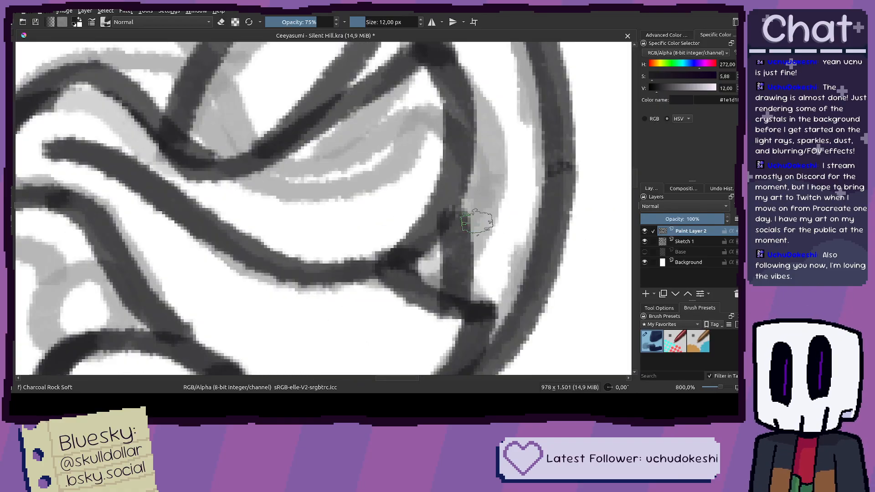
left_click_drag(448, 227, 448, 296)
scroll(446, 296, "down", 4)
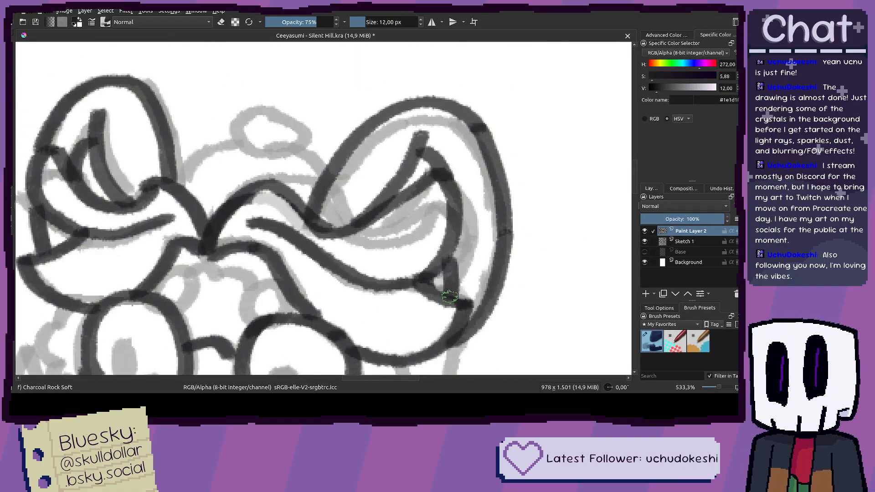
Step: Redraw the far inner ear's outer edge as an arc from the first line's tip, passing outside the hair lock down to its lower corner
scroll(442, 302, "up", 4)
key("ctrl+z")
left_click_drag(464, 156, 472, 226)
key("ctrl+z")
mouse_move(409, 54)
left_mouse_down()
mouse_move(456, 104)
mouse_move(481, 175)
mouse_move(484, 265)
mouse_move(471, 353)
mouse_move(497, 280)
mouse_move(506, 205)
mouse_move(491, 79)
left_mouse_up()
key("ctrl+z")
mouse_move(489, 79)
left_mouse_down()
mouse_move(532, 174)
mouse_move(479, 121)
left_mouse_up()
scroll(531, 172, "up", 1)
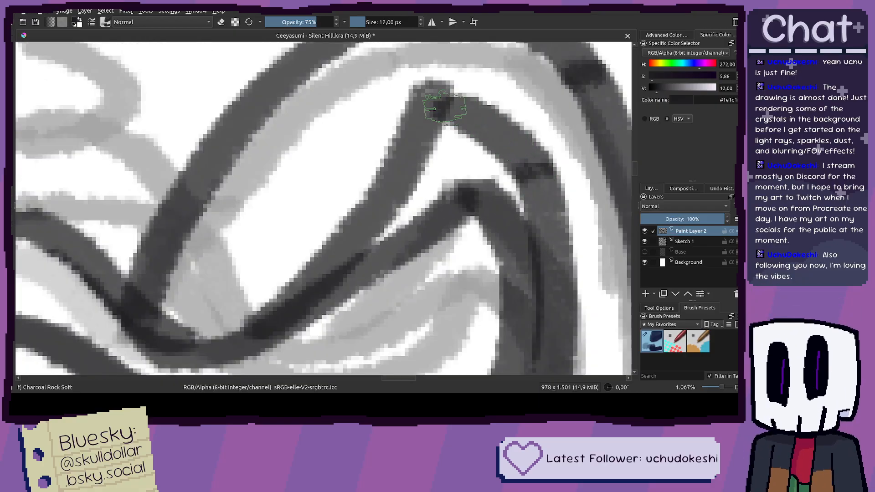
scroll(476, 118, "down", 3)
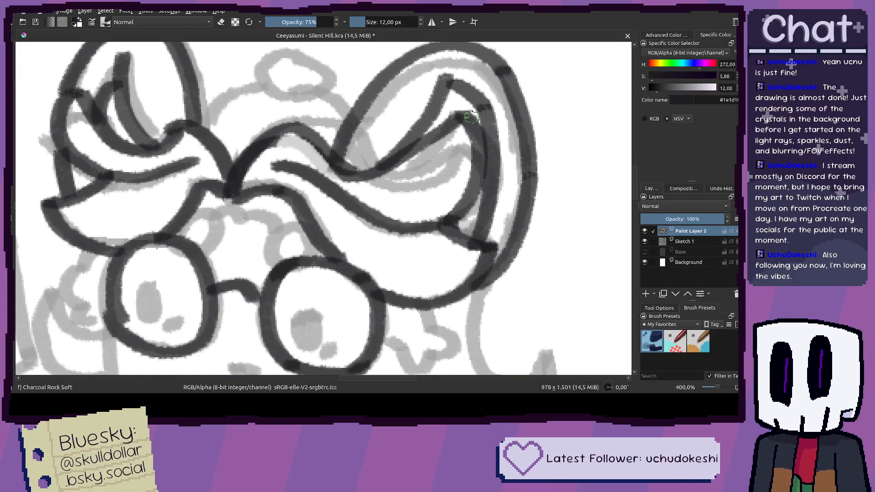
Step: Draw the top of the head as a curve rising from the gun-side ear to the small oval of the rough sketch
left_click_drag(362, 157, 458, 206)
scroll(365, 153, "up", 1)
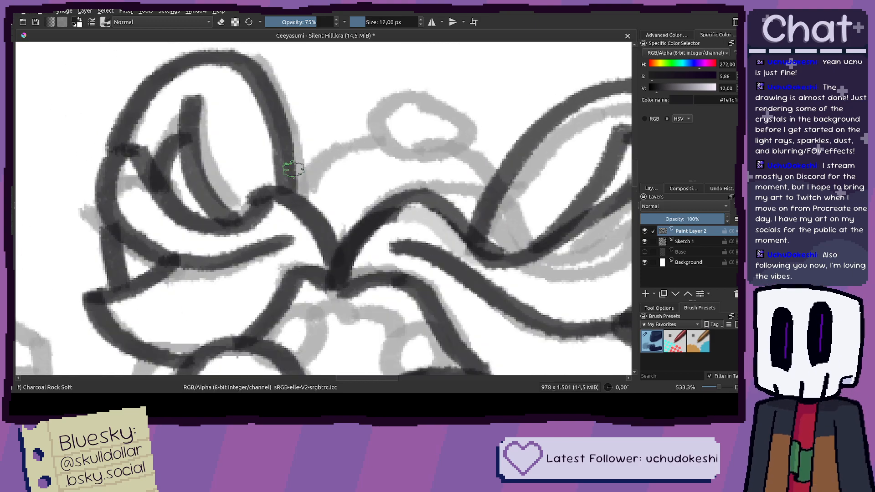
scroll(293, 167, "up", 1)
mouse_move(289, 175)
left_mouse_down()
mouse_move(355, 120)
mouse_move(408, 114)
left_mouse_up()
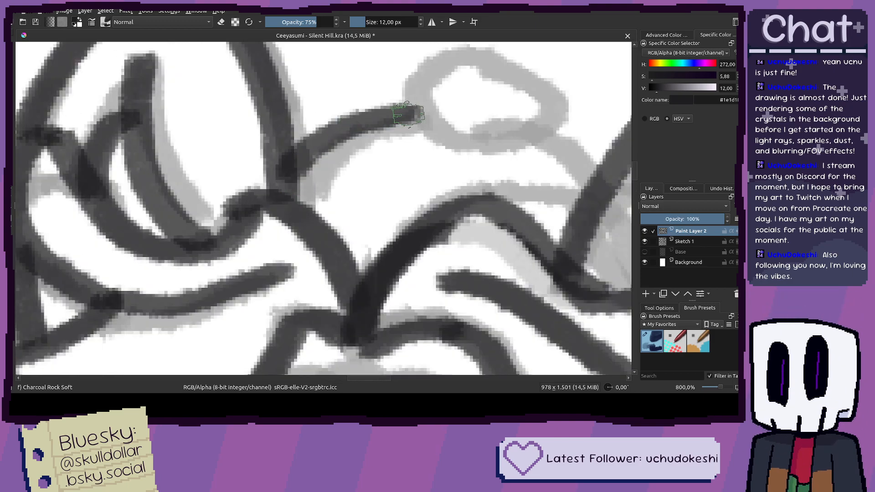
Step: Examine the coloured character reference beside the canvas for how the top of the head looks
scroll(413, 114, "down", 7)
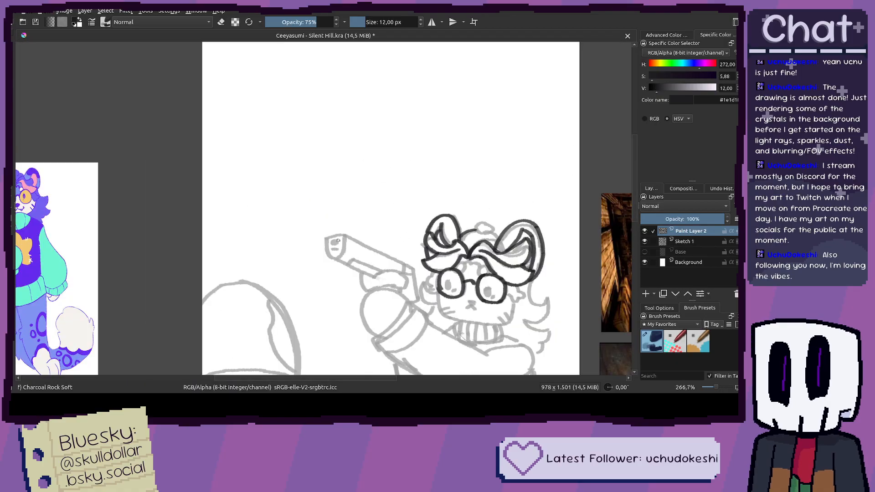
left_click_drag(86, 123, 190, 136)
scroll(190, 136, "up", 4)
left_click_drag(361, 263, 246, 221)
scroll(246, 221, "down", 1)
mouse_move(487, 298)
left_mouse_down()
mouse_move(357, 256)
mouse_move(68, 246)
left_mouse_up()
left_click_drag(597, 248, 307, 230)
left_click_drag(624, 278, 258, 259)
scroll(257, 259, "up", 3)
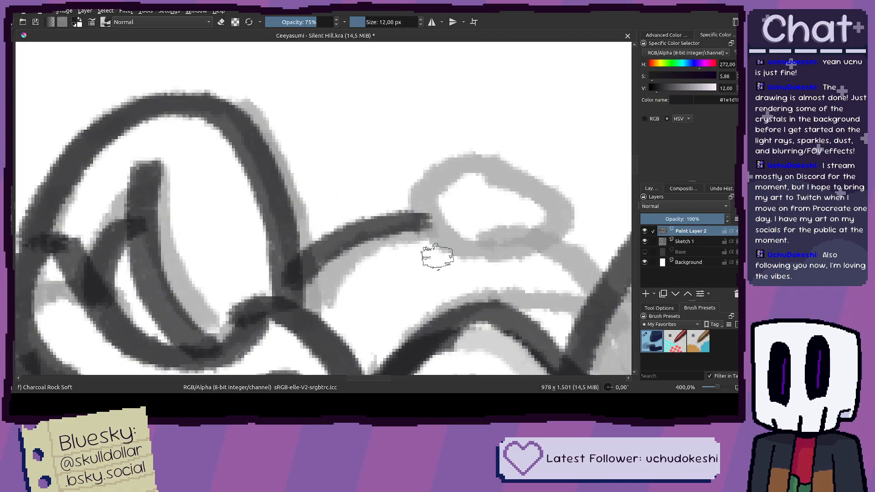
Step: Try to draw the small shape on top of the head as a boxy outline above the head curve
left_click_drag(434, 255, 373, 243)
mouse_move(344, 150)
left_mouse_down()
mouse_move(371, 221)
mouse_move(451, 235)
mouse_move(484, 224)
mouse_move(463, 163)
mouse_move(435, 135)
mouse_move(487, 200)
mouse_move(484, 222)
left_mouse_up()
key("ctrl+z")
mouse_move(439, 124)
left_mouse_down()
mouse_move(353, 114)
mouse_move(337, 149)
left_mouse_up()
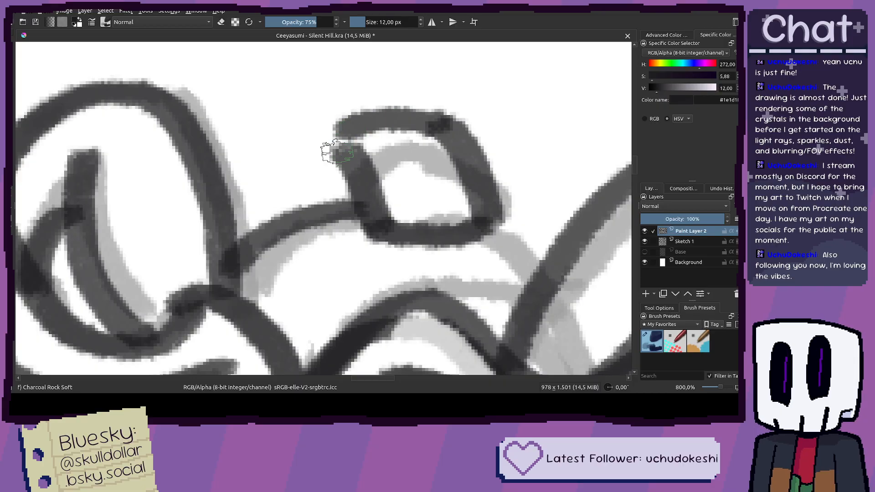
key("ctrl+z")
key("ctrl+z")
key("ctrl+z")
key("ctrl+z")
Step: Trace the small oval on top of the head and continue the head curve from it down to the far ear
mouse_move(415, 147)
left_mouse_down()
mouse_move(358, 210)
mouse_move(492, 230)
mouse_move(431, 149)
mouse_move(405, 149)
left_mouse_up()
mouse_move(501, 234)
left_mouse_down()
mouse_move(541, 274)
mouse_move(478, 225)
left_mouse_up()
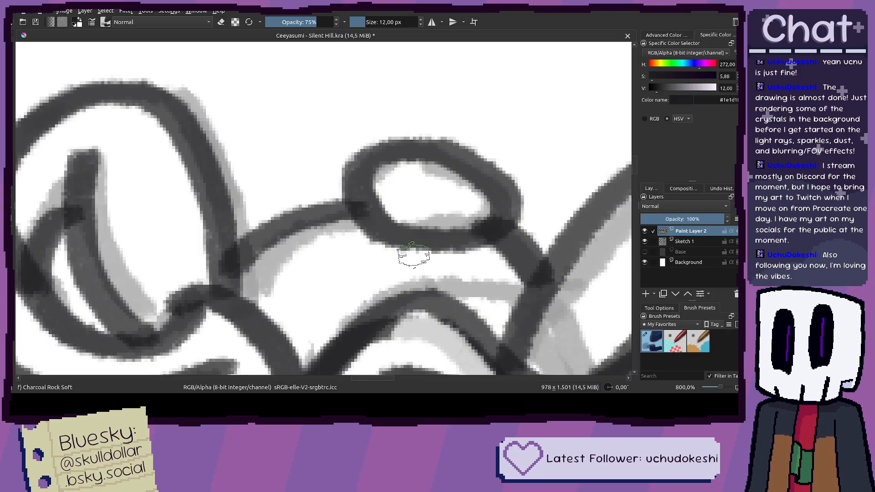
scroll(413, 256, "down", 5)
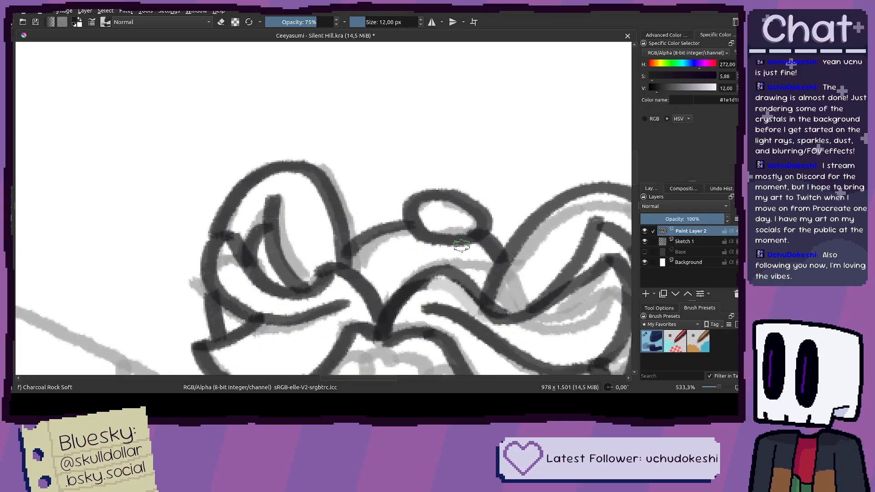
scroll(414, 219, "up", 1)
scroll(414, 219, "up", 6)
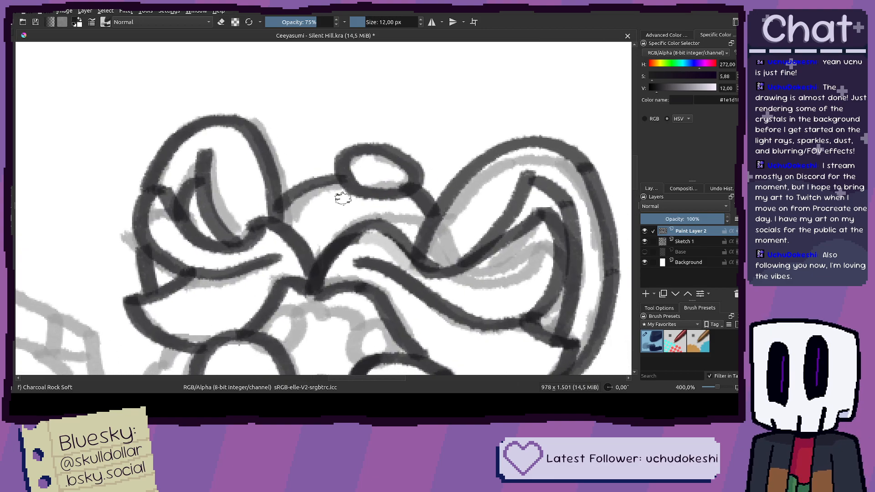
Step: Try to add a short curved line beneath the head's top curve, on the gun side of the oval
scroll(405, 203, "down", 10)
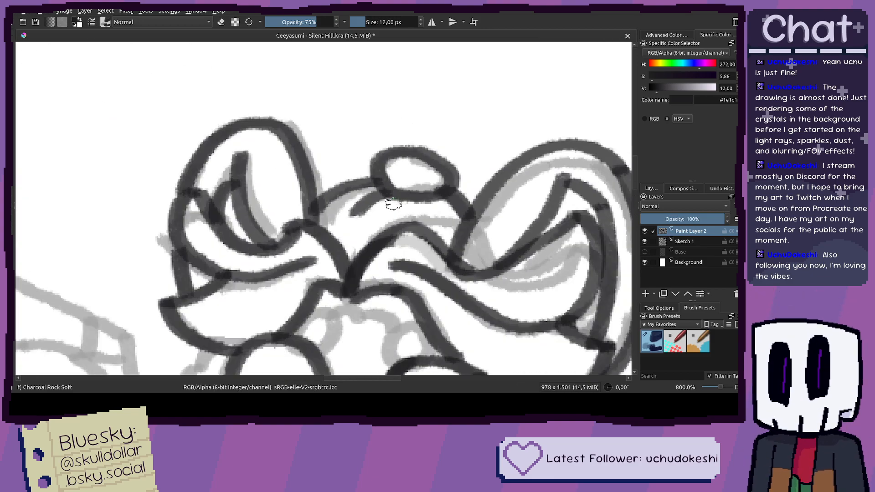
scroll(404, 202, "up", 11)
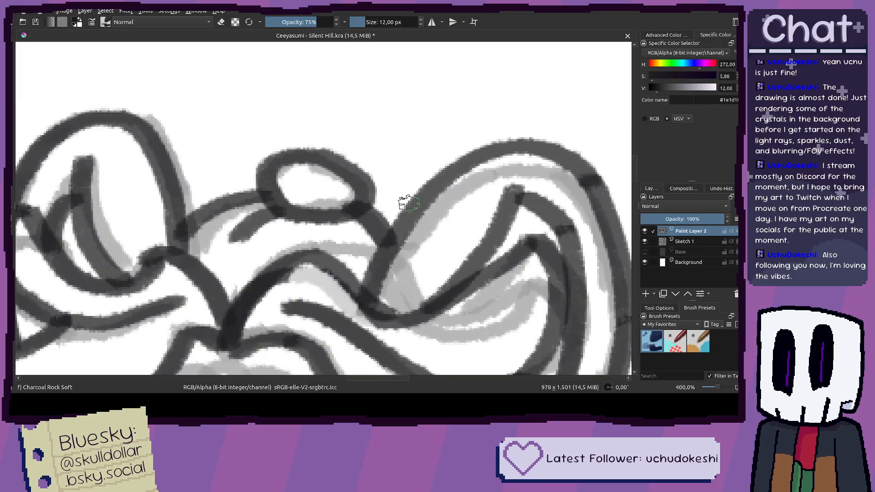
key("e")
mouse_move(230, 246)
left_mouse_down()
mouse_move(187, 239)
mouse_move(347, 255)
mouse_move(392, 305)
left_mouse_up()
key("e")
mouse_move(168, 205)
left_mouse_down()
mouse_move(179, 196)
mouse_move(385, 239)
mouse_move(443, 275)
mouse_move(401, 245)
mouse_move(453, 293)
left_mouse_up()
key("ctrl+z")
scroll(453, 293, "down", 7)
scroll(396, 174, "down", 1)
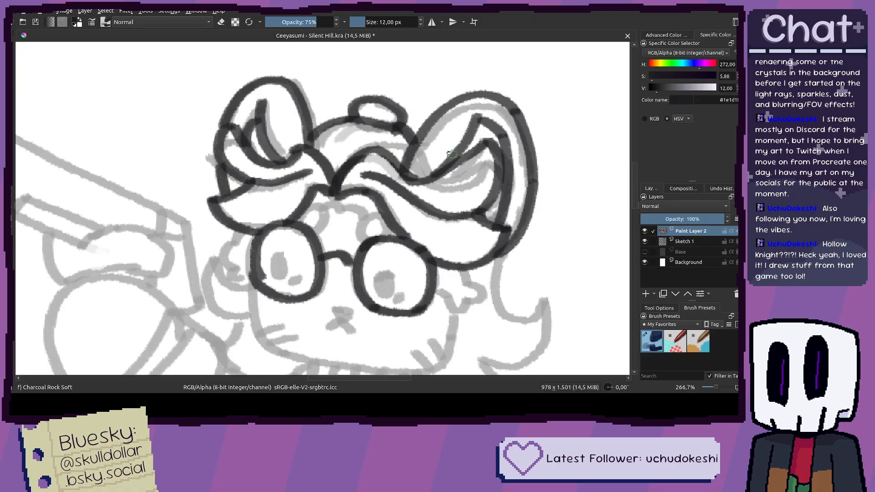
Step: Trace the two rounded forehead curls under the fringe, one above each lens of the glasses
scroll(283, 158, "up", 8)
left_click_drag(283, 159, 288, 125)
mouse_move(280, 107)
left_mouse_down()
mouse_move(359, 144)
mouse_move(378, 195)
mouse_move(363, 262)
mouse_move(317, 286)
left_mouse_up()
left_click_drag(394, 277, 217, 272)
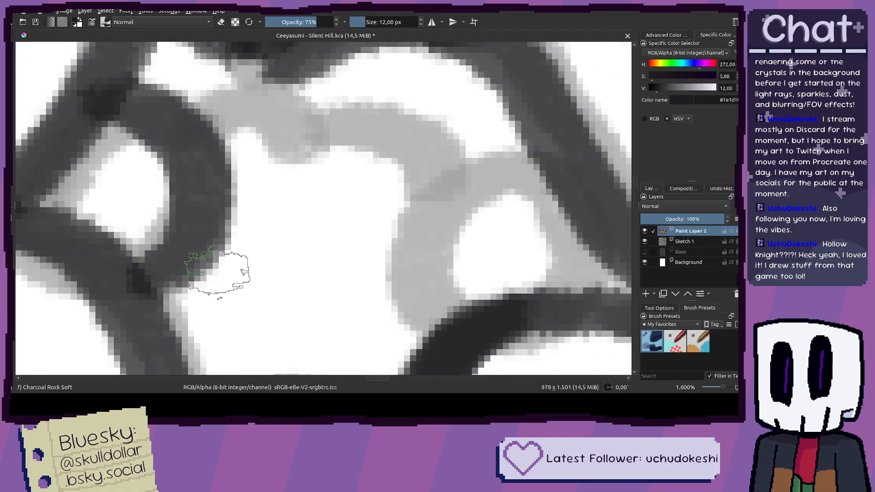
mouse_move(545, 171)
left_mouse_down()
mouse_move(447, 220)
mouse_move(439, 323)
mouse_move(498, 173)
mouse_move(438, 275)
left_mouse_up()
key("ctrl+z")
key("ctrl+z")
mouse_move(553, 152)
left_mouse_down()
mouse_move(456, 183)
mouse_move(404, 303)
mouse_move(495, 321)
mouse_move(561, 296)
mouse_move(568, 150)
left_mouse_up()
Step: Join the two forehead curls with a wavy line that dips in the middle beneath the forelock
mouse_move(225, 137)
left_mouse_down()
mouse_move(289, 173)
mouse_move(319, 146)
mouse_move(378, 160)
mouse_move(365, 192)
left_mouse_up()
mouse_move(337, 146)
left_mouse_down()
mouse_move(440, 152)
mouse_move(506, 210)
left_mouse_up()
key("ctrl+z")
key("ctrl+z")
mouse_move(357, 178)
left_mouse_down()
mouse_move(344, 151)
mouse_move(319, 141)
mouse_move(281, 155)
mouse_move(290, 172)
mouse_move(374, 177)
mouse_move(362, 177)
mouse_move(416, 156)
mouse_move(468, 164)
mouse_move(524, 214)
left_mouse_up()
scroll(510, 218, "down", 6)
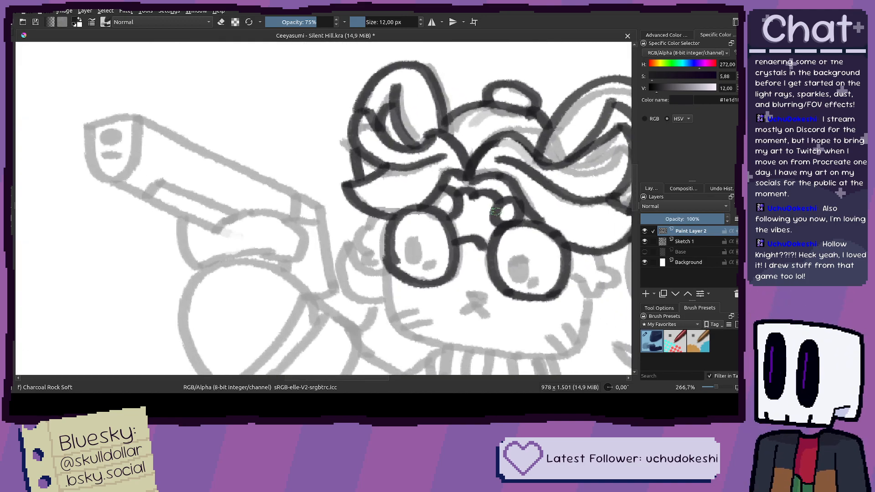
scroll(497, 208, "down", 1)
scroll(385, 161, "up", 7)
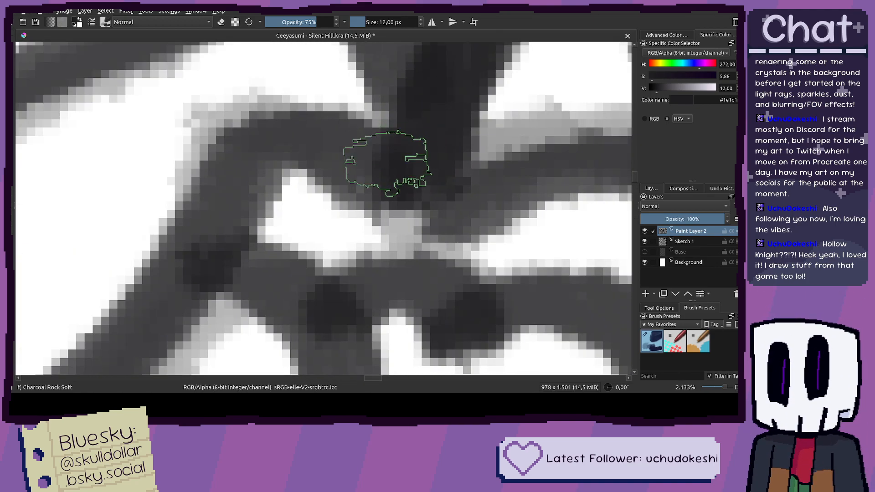
Step: Trace the small dark nose and the two short mouth lines diverging beneath it
scroll(385, 161, "down", 6)
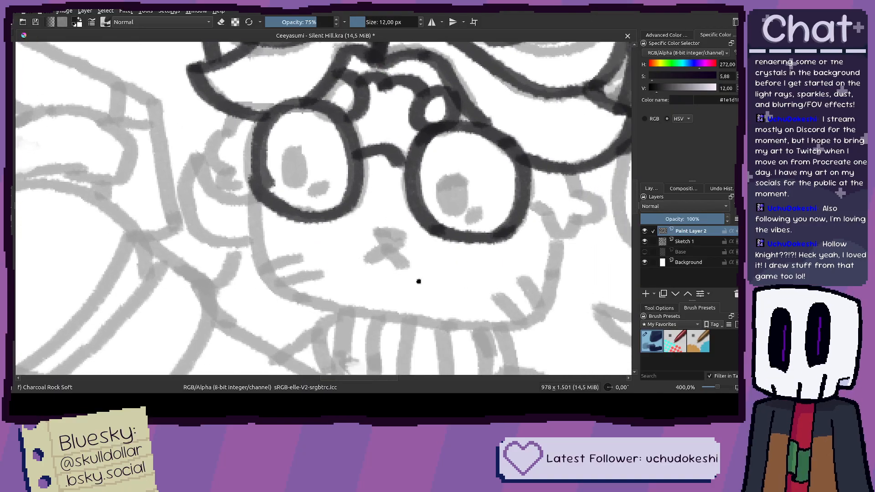
scroll(403, 208, "up", 1)
mouse_move(376, 167)
left_mouse_down()
mouse_move(443, 189)
mouse_move(457, 184)
mouse_move(432, 174)
mouse_move(455, 182)
left_mouse_up()
key("ctrl+z")
key("ctrl+z")
mouse_move(399, 172)
left_mouse_down()
mouse_move(451, 182)
mouse_move(437, 214)
mouse_move(419, 223)
mouse_move(404, 180)
left_mouse_up()
mouse_move(415, 215)
left_mouse_down()
mouse_move(361, 232)
mouse_move(414, 213)
mouse_move(372, 234)
mouse_move(415, 214)
mouse_move(458, 253)
left_mouse_up()
key("ctrl+z")
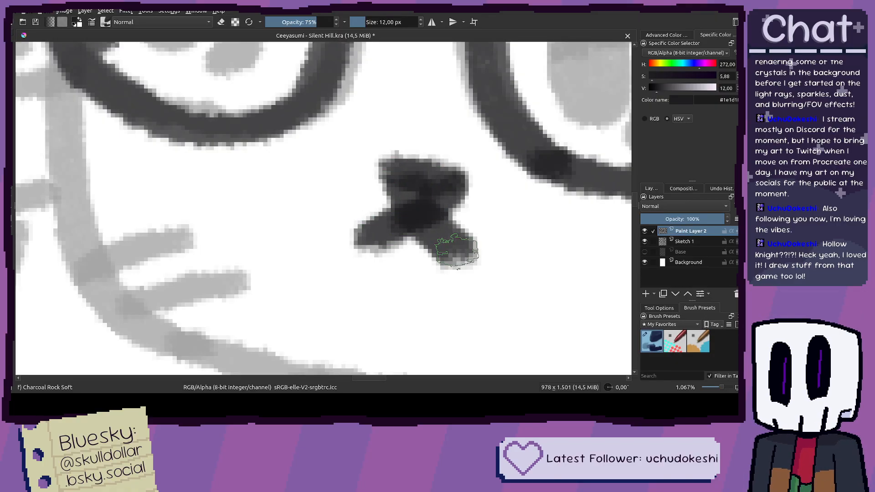
Step: Trace the gun-side edge of the face from the lens down around the cheek and along the chin to its middle
scroll(466, 259, "down", 4)
left_click_drag(403, 252, 371, 217)
scroll(370, 216, "up", 2)
scroll(320, 179, "up", 1)
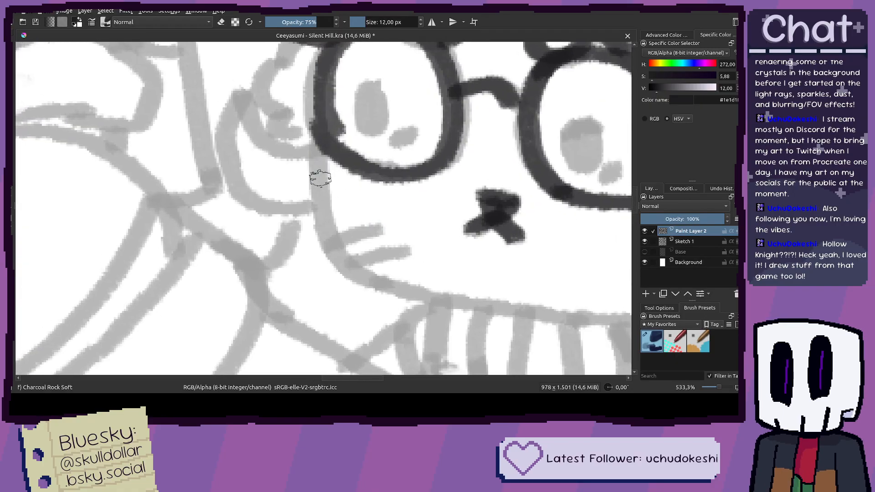
mouse_move(318, 131)
left_mouse_down()
mouse_move(354, 214)
mouse_move(347, 207)
mouse_move(355, 150)
mouse_move(360, 224)
mouse_move(340, 171)
mouse_move(334, 236)
left_mouse_up()
key("ctrl+z")
left_click_drag(341, 168, 339, 239)
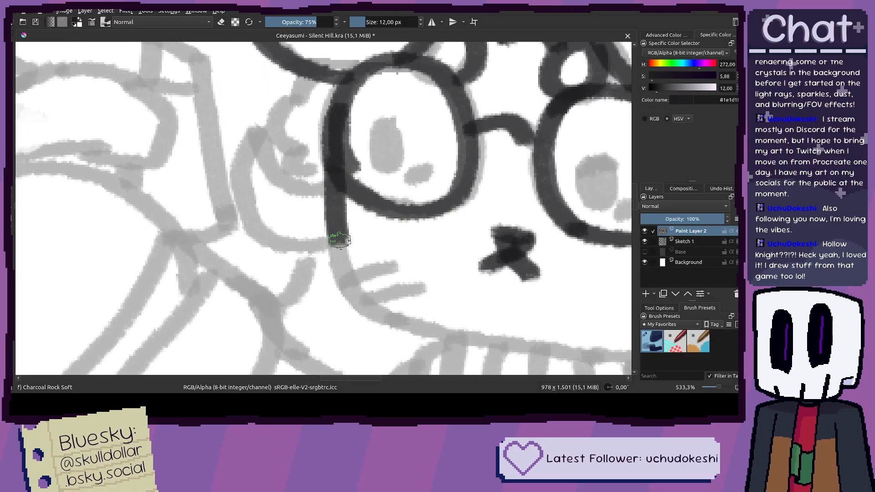
mouse_move(379, 314)
left_mouse_down()
mouse_move(238, 233)
mouse_move(287, 245)
mouse_move(238, 241)
mouse_move(283, 255)
mouse_move(425, 279)
left_mouse_up()
key("ctrl+z")
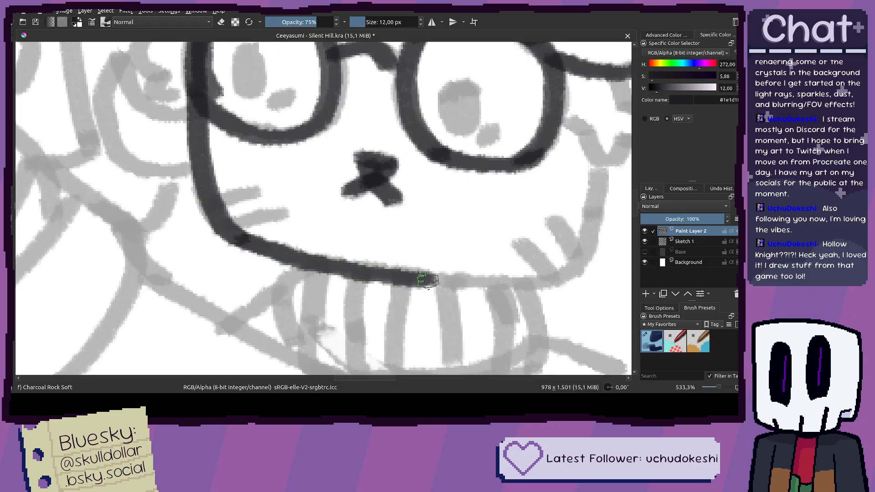
Step: Continue the chin line from its middle around the far jaw and up the far cheek
mouse_move(517, 287)
left_mouse_down()
mouse_move(383, 274)
mouse_move(311, 284)
mouse_move(407, 272)
left_mouse_up()
scroll(364, 286, "up", 2)
key("ctrl+z")
mouse_move(326, 283)
left_mouse_down()
mouse_move(417, 272)
mouse_move(479, 235)
left_mouse_up()
key("ctrl+z")
mouse_move(314, 282)
left_mouse_down()
mouse_move(427, 272)
mouse_move(462, 257)
mouse_move(489, 231)
mouse_move(376, 322)
mouse_move(408, 280)
mouse_move(425, 226)
mouse_move(436, 134)
left_mouse_up()
Step: Trace the small pointed fur tuft beside the far cheek, below the hair
left_click_drag(416, 158, 377, 211)
scroll(377, 211, "up", 1)
mouse_move(354, 88)
left_mouse_down()
mouse_move(312, 239)
mouse_move(335, 250)
left_mouse_up()
mouse_move(265, 173)
left_mouse_down()
mouse_move(358, 219)
mouse_move(383, 274)
mouse_move(456, 315)
mouse_move(468, 248)
mouse_move(384, 317)
mouse_move(422, 315)
mouse_move(472, 269)
mouse_move(371, 201)
mouse_move(351, 122)
mouse_move(416, 245)
mouse_move(414, 216)
mouse_move(433, 221)
mouse_move(426, 201)
mouse_move(416, 205)
mouse_move(440, 181)
mouse_move(477, 208)
left_mouse_up()
key("ctrl+z")
Step: Fill in the gun-side eye's oval pupil and the small slanted mark beneath it inside the lens
scroll(400, 211, "down", 4)
scroll(439, 205, "up", 3)
mouse_move(337, 149)
left_mouse_down()
mouse_move(327, 203)
mouse_move(338, 232)
mouse_move(361, 194)
mouse_move(358, 159)
mouse_move(346, 144)
mouse_move(305, 152)
left_mouse_up()
left_click_drag(416, 225, 383, 256)
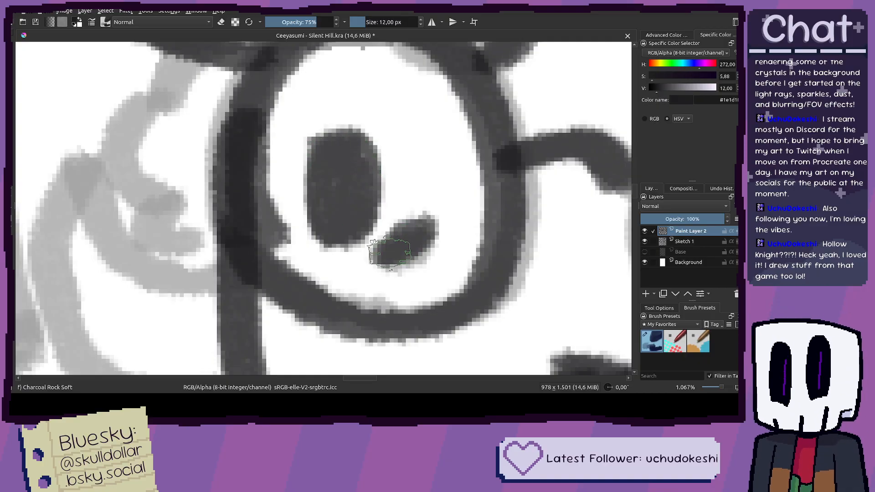
Step: Fill in the far eye's oval pupil and the small slanted mark beneath it inside the lens
scroll(382, 255, "down", 5)
scroll(429, 244, "up", 5)
mouse_move(433, 205)
left_mouse_down()
mouse_move(430, 241)
mouse_move(436, 289)
mouse_move(452, 310)
mouse_move(469, 311)
mouse_move(477, 231)
mouse_move(471, 215)
mouse_move(451, 240)
mouse_move(458, 290)
left_mouse_up()
key("ctrl+z")
mouse_move(445, 210)
left_mouse_down()
mouse_move(432, 289)
mouse_move(469, 291)
mouse_move(463, 212)
mouse_move(456, 278)
left_mouse_up()
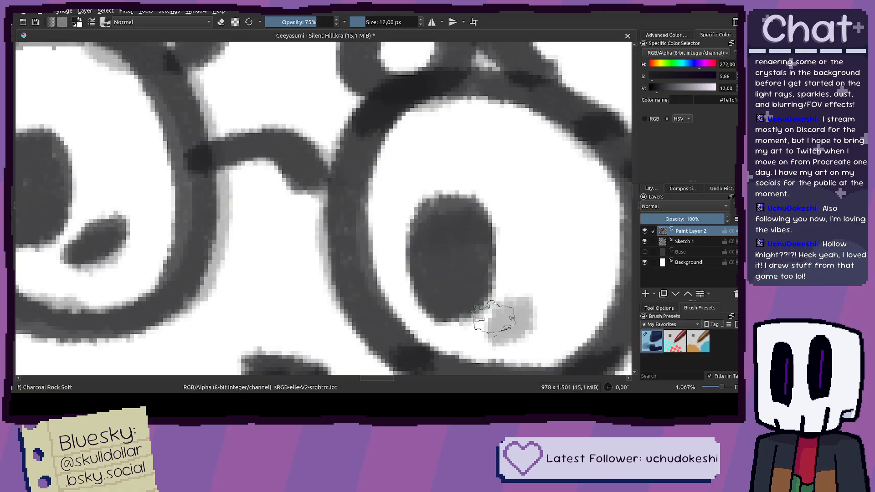
mouse_move(521, 307)
left_mouse_down()
mouse_move(505, 328)
mouse_move(513, 337)
left_mouse_up()
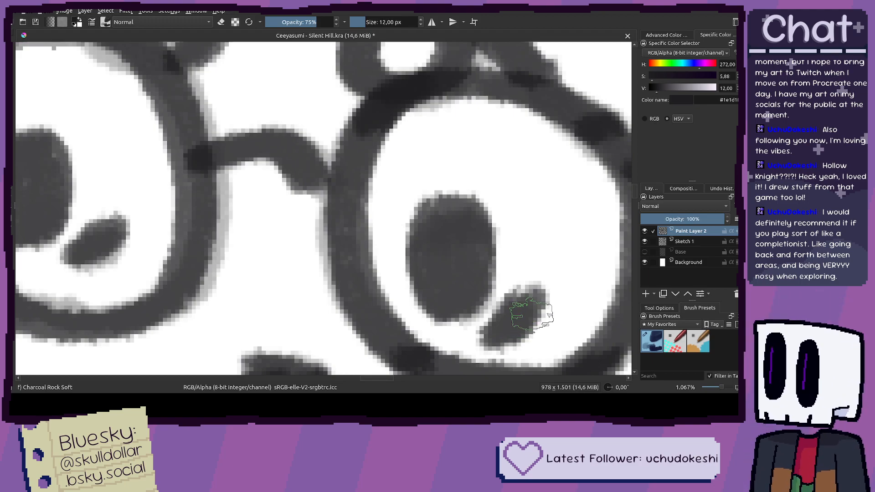
scroll(531, 315, "down", 7)
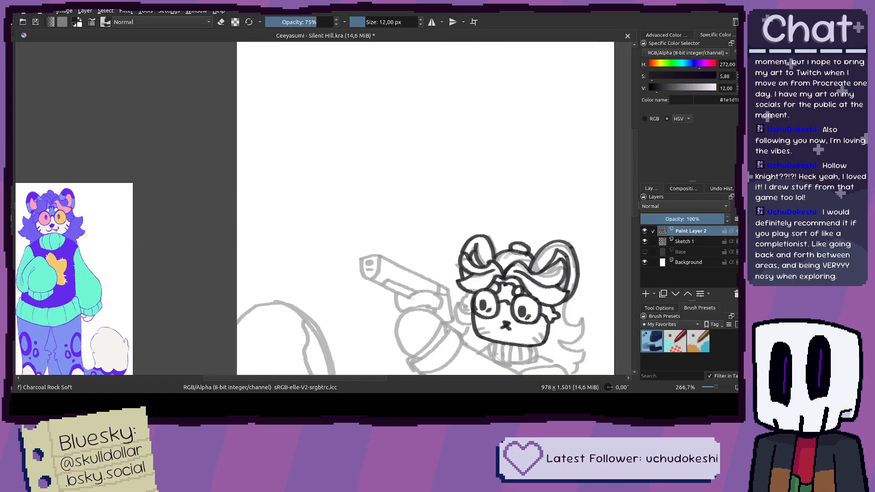
Step: Trace the small bumpy fur tuft beside the gun-side lens, from the hair down to the cheek
left_click_drag(530, 293, 538, 214)
scroll(463, 195, "up", 5)
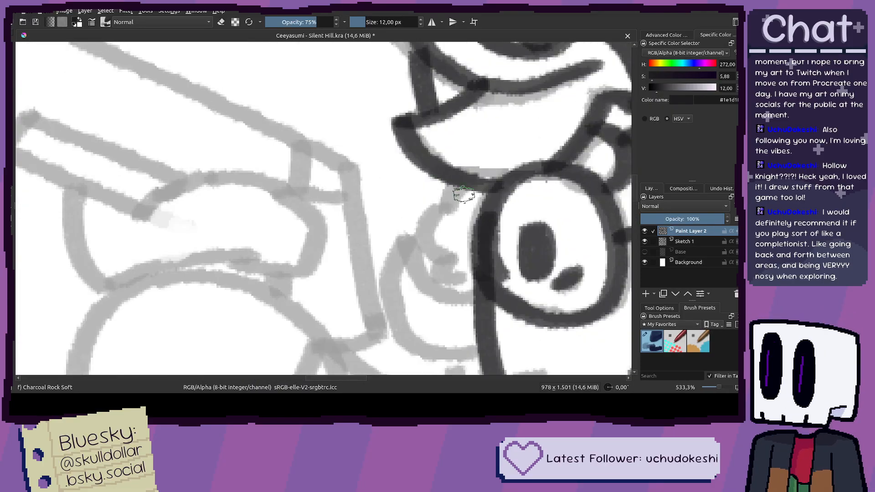
scroll(464, 195, "up", 4)
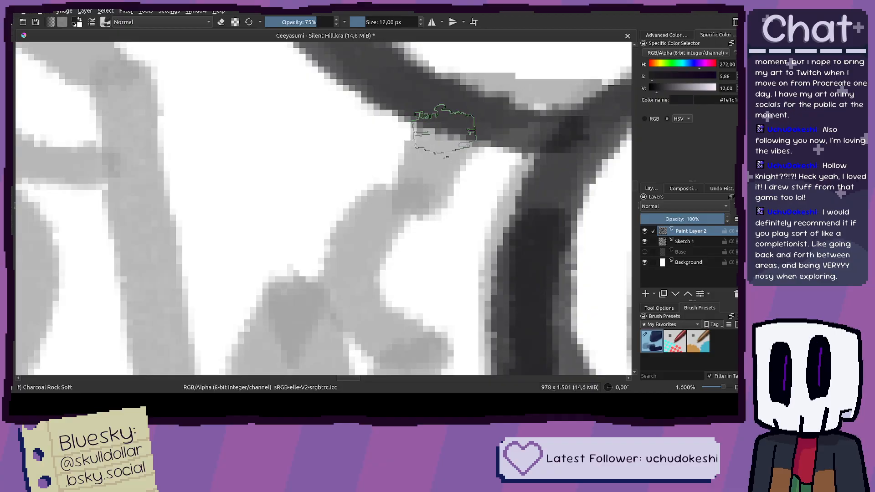
mouse_move(412, 210)
left_mouse_down()
mouse_move(456, 128)
mouse_move(406, 219)
mouse_move(453, 251)
mouse_move(432, 323)
mouse_move(542, 318)
left_mouse_up()
scroll(457, 249, "down", 3)
Step: Trace the large rounded curve outside the gun-side fur tuft, sweeping down beside the cheek
mouse_move(454, 241)
left_mouse_down()
mouse_move(406, 131)
mouse_move(383, 131)
left_mouse_up()
scroll(361, 124, "down", 1)
scroll(364, 119, "up", 2)
left_click_drag(345, 94, 386, 121)
key("ctrl+z")
mouse_move(346, 94)
left_mouse_down()
mouse_move(371, 120)
mouse_move(372, 109)
mouse_move(346, 95)
mouse_move(333, 109)
mouse_move(325, 167)
mouse_move(338, 224)
mouse_move(385, 264)
mouse_move(425, 264)
left_mouse_up()
Step: Hide and reshow the Sketch 1 layer to check the traced head on its own
scroll(402, 264, "down", 6)
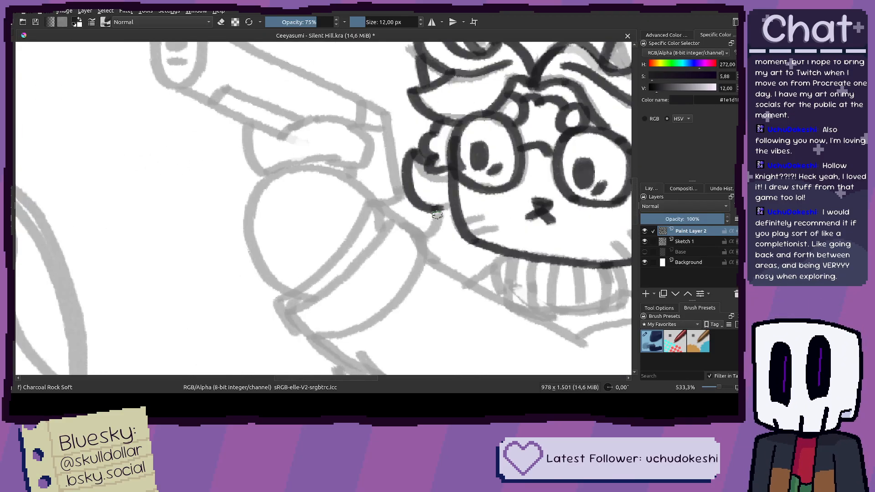
scroll(407, 188, "up", 2)
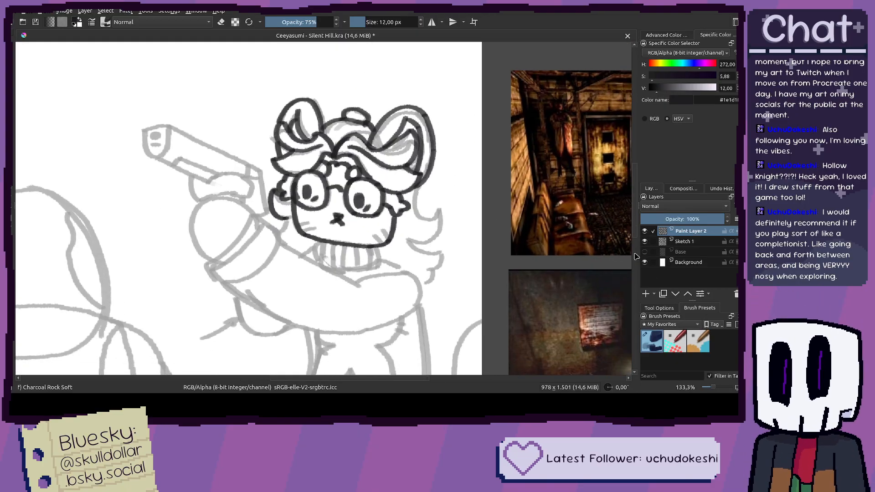
left_click(644, 241)
left_click(645, 242)
Step: Trace the pairs of short whisker marks at the lower corners of both cheeks
scroll(385, 225, "up", 4)
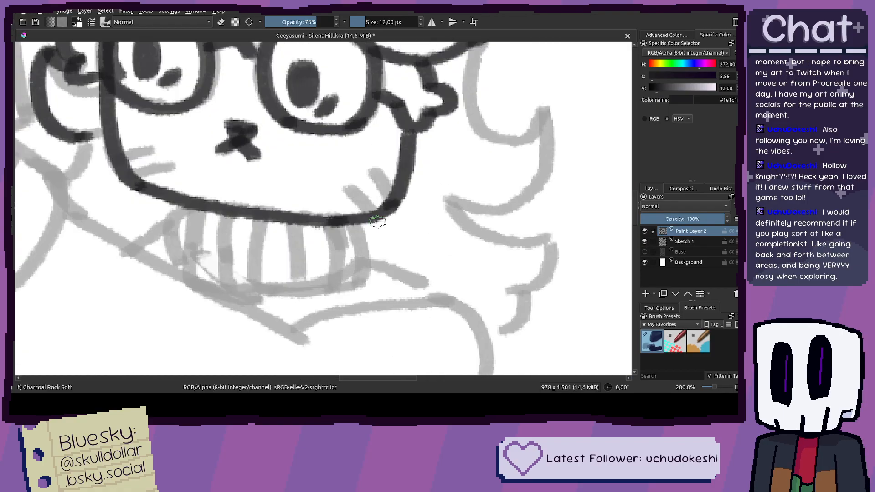
left_click_drag(343, 187, 372, 211)
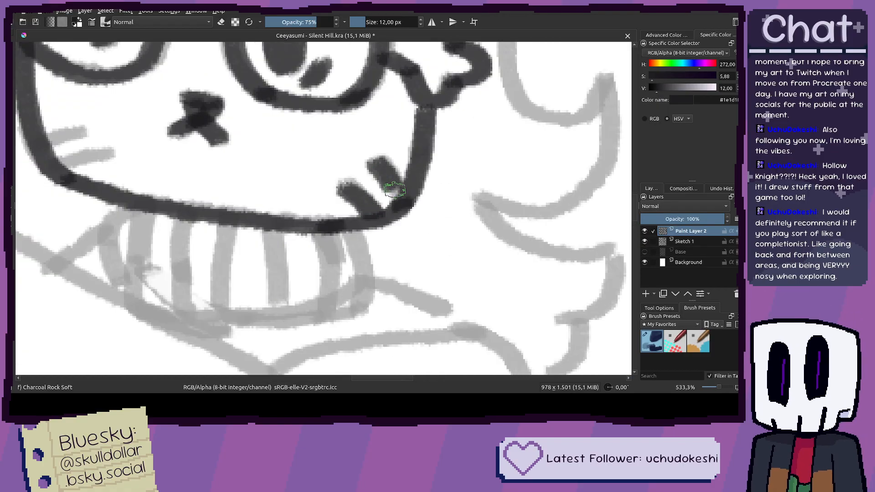
left_click_drag(248, 194, 431, 253)
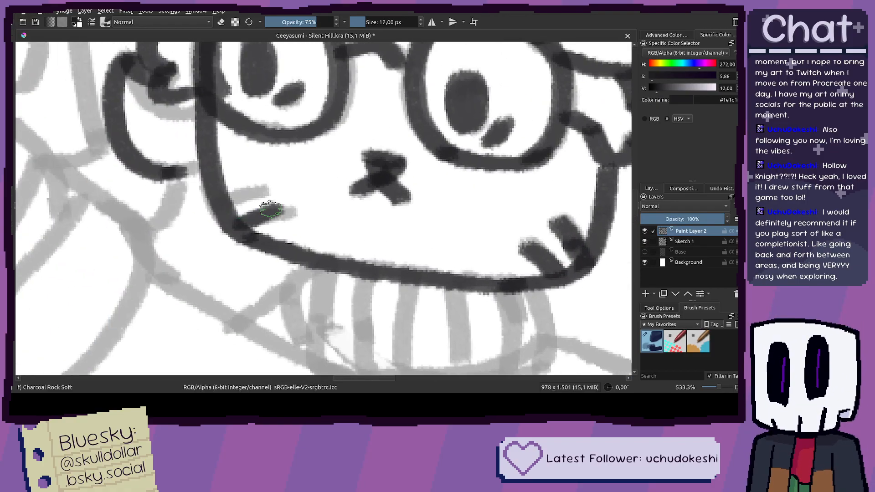
Step: Reset the foreground colour to black and erase the slanted mark beneath the gun-side eye's pupil
scroll(285, 183, "up", 3)
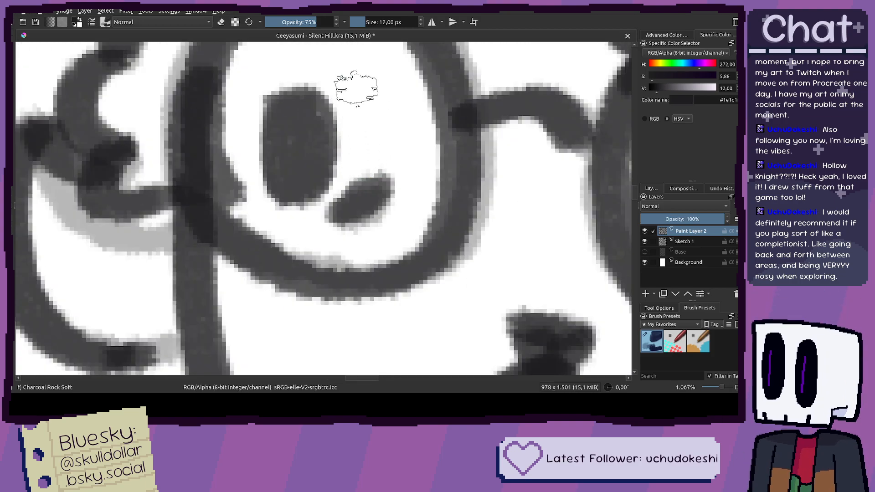
scroll(366, 130, "down", 4)
scroll(376, 191, "up", 3)
mouse_move(370, 135)
left_mouse_down()
mouse_move(375, 192)
mouse_move(314, 240)
mouse_move(339, 237)
mouse_move(354, 215)
mouse_move(365, 228)
left_mouse_up()
key("d")
key("ctrl+z")
key("e")
left_click_drag(332, 129, 343, 133)
scroll(346, 136, "down", 2)
scroll(384, 195, "up", 4)
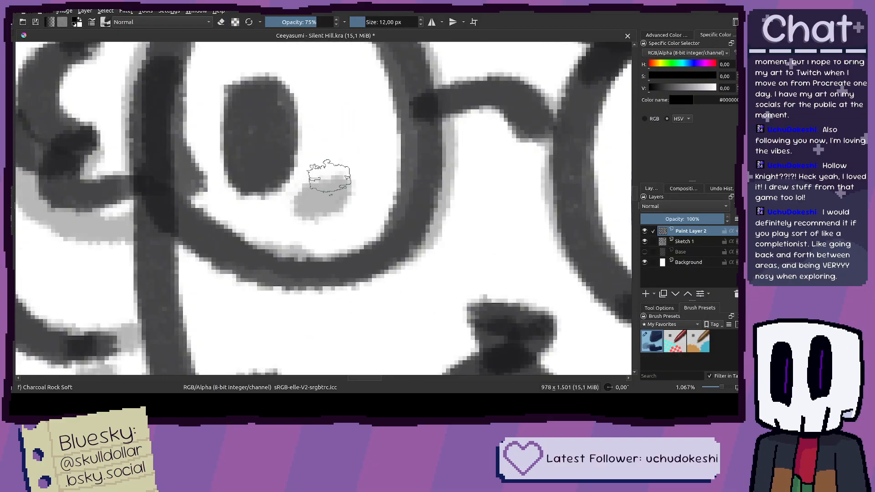
Step: Erase the stray bump on the inner edge of the gun-side lens rim
key("e")
mouse_move(219, 192)
left_mouse_down()
mouse_move(206, 147)
mouse_move(199, 174)
mouse_move(197, 93)
mouse_move(195, 165)
mouse_move(196, 98)
mouse_move(188, 118)
mouse_move(196, 166)
mouse_move(210, 177)
left_mouse_up()
key("e")
key("ctrl+z")
scroll(348, 199, "down", 4)
scroll(336, 204, "up", 4)
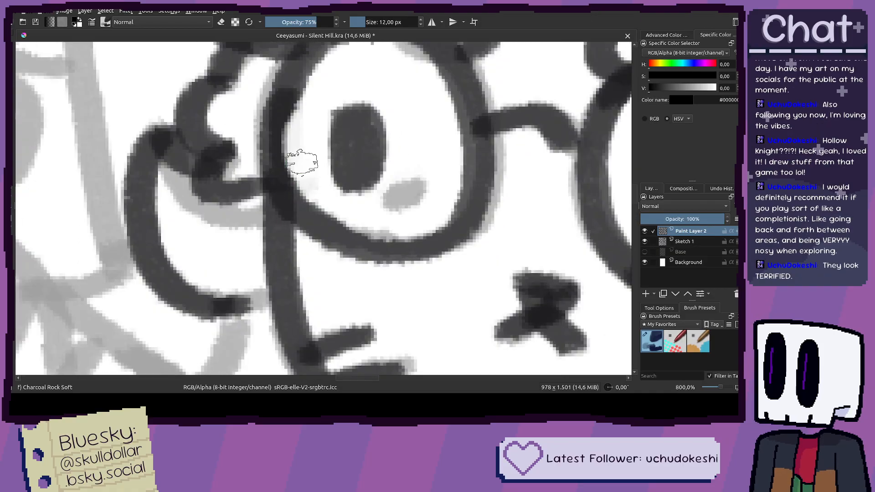
Step: Redraw the small slanted mark beneath the gun-side eye's pupil inside the lens
scroll(302, 160, "down", 6)
scroll(352, 194, "up", 3)
scroll(351, 195, "up", 2)
left_click_drag(365, 165, 343, 194)
scroll(351, 191, "down", 2)
Step: Hide the Sketch 1 layer to review the finished face lines, and restore its visibility
left_click(645, 242)
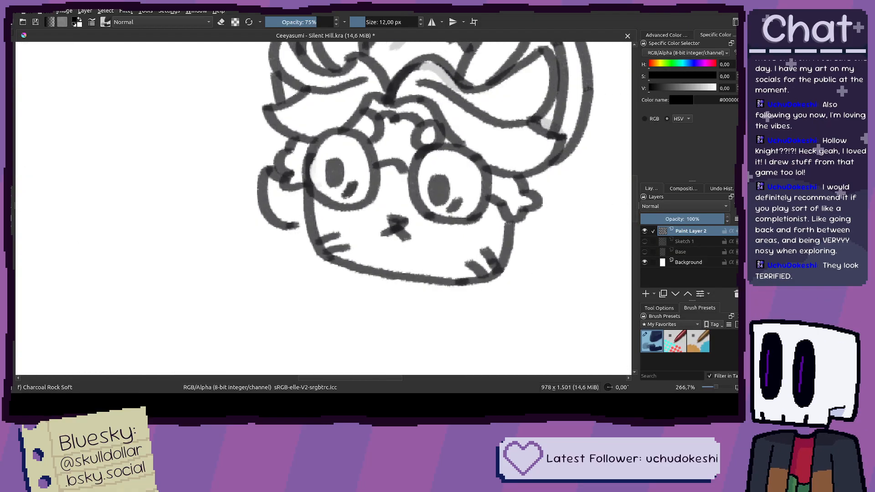
key("ctrl+z")
scroll(394, 213, "down", 2)
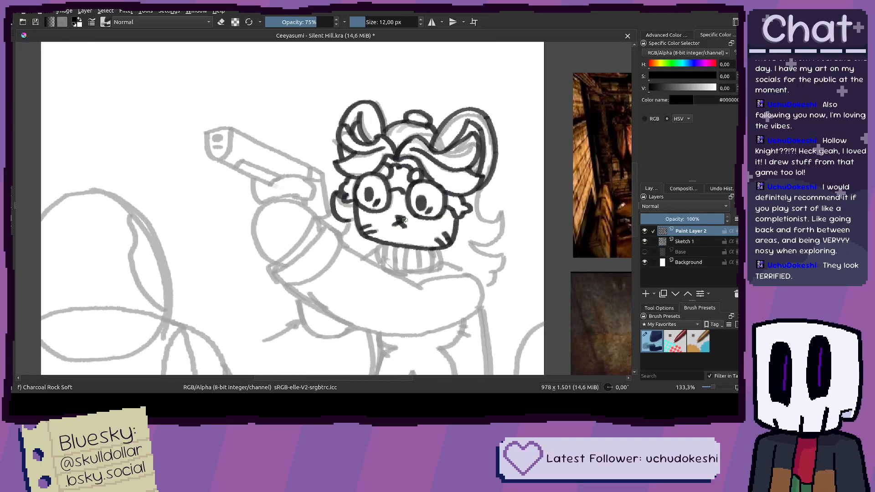
scroll(447, 216, "up", 2)
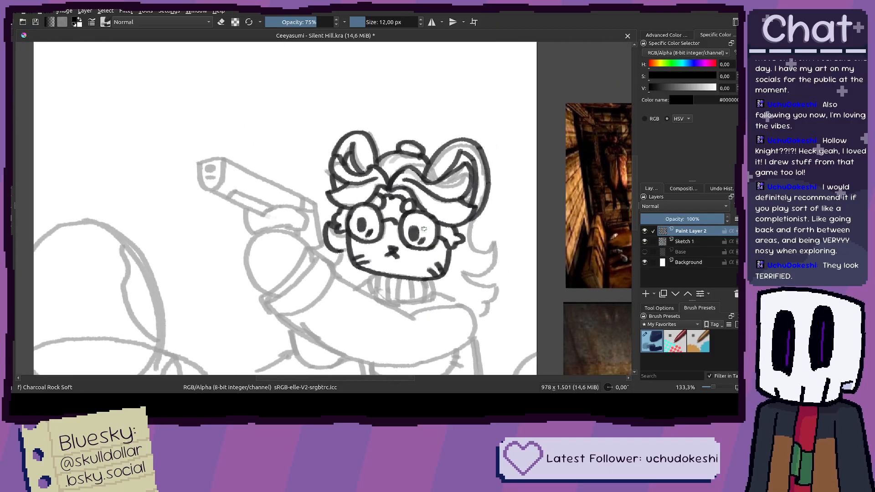
Step: Hide the Sketch 1 layer to check the inked head on its own, and show the sketch again
scroll(397, 199, "down", 5)
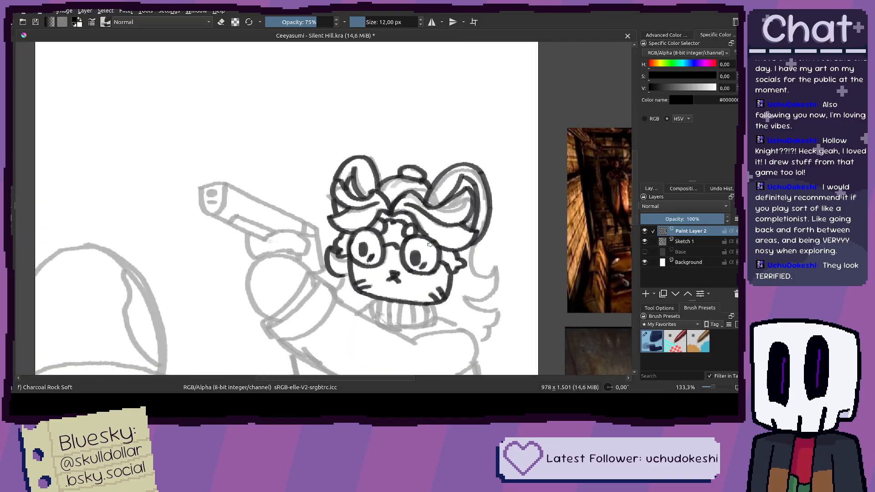
left_click(644, 241)
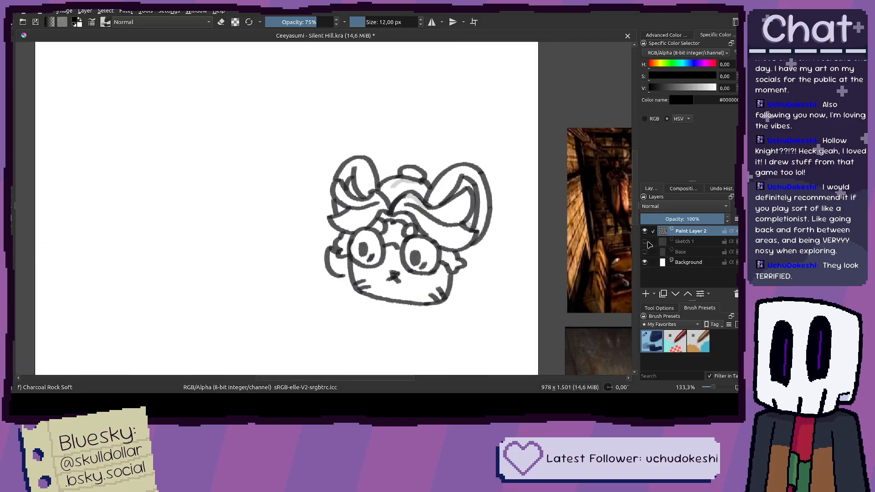
left_click(644, 241)
scroll(428, 196, "up", 3)
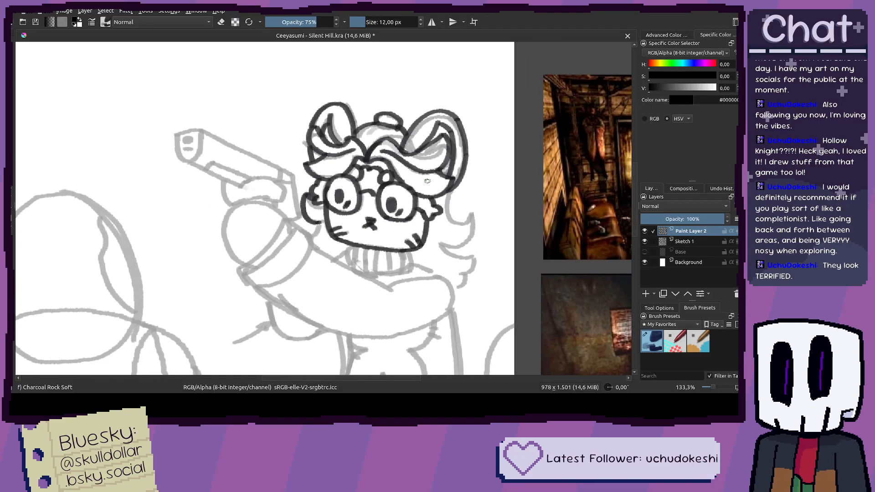
Step: Ink the first hair curl hanging below the large ear on Paint Layer 2, following the sketch with the 12 px brush
scroll(400, 111, "up", 3)
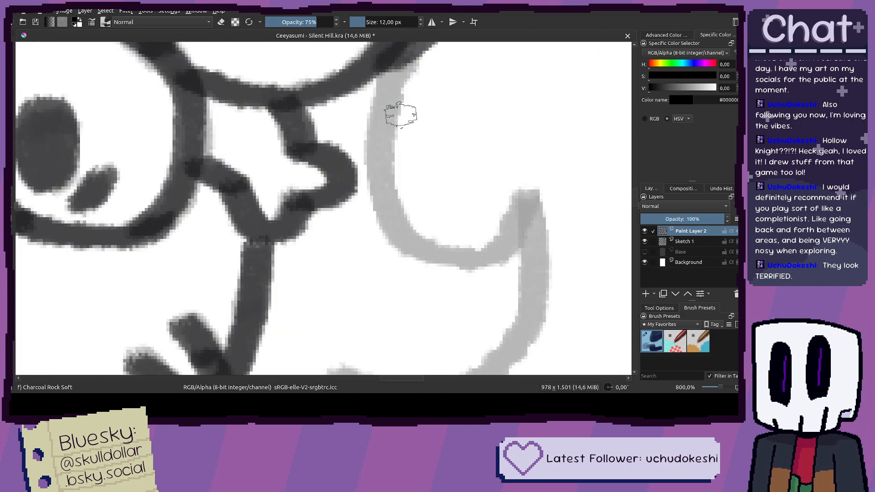
mouse_move(394, 78)
left_mouse_down()
mouse_move(380, 162)
mouse_move(386, 210)
mouse_move(432, 272)
mouse_move(454, 275)
mouse_move(391, 119)
mouse_move(388, 214)
mouse_move(408, 250)
mouse_move(429, 266)
mouse_move(489, 269)
mouse_move(535, 212)
left_mouse_up()
key("ctrl+z")
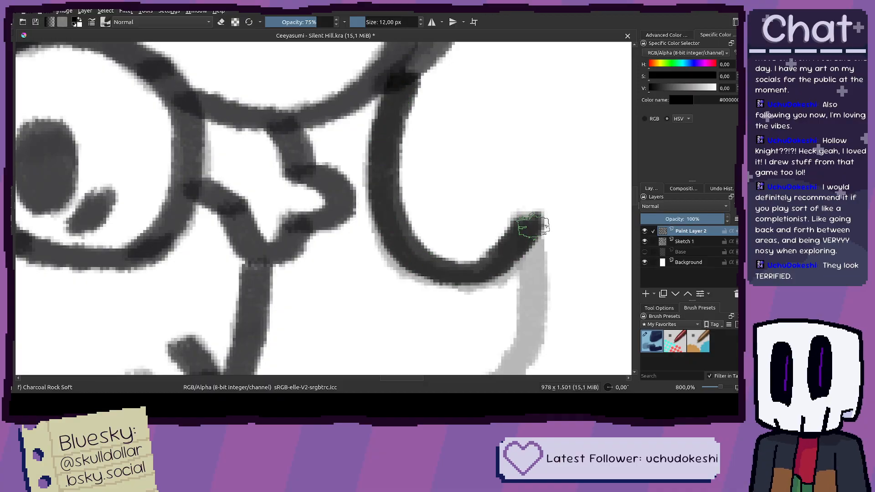
scroll(522, 222, "down", 3)
left_click_drag(294, 204, 315, 198)
mouse_move(438, 267)
left_mouse_down()
mouse_move(509, 237)
mouse_move(379, 174)
left_mouse_up()
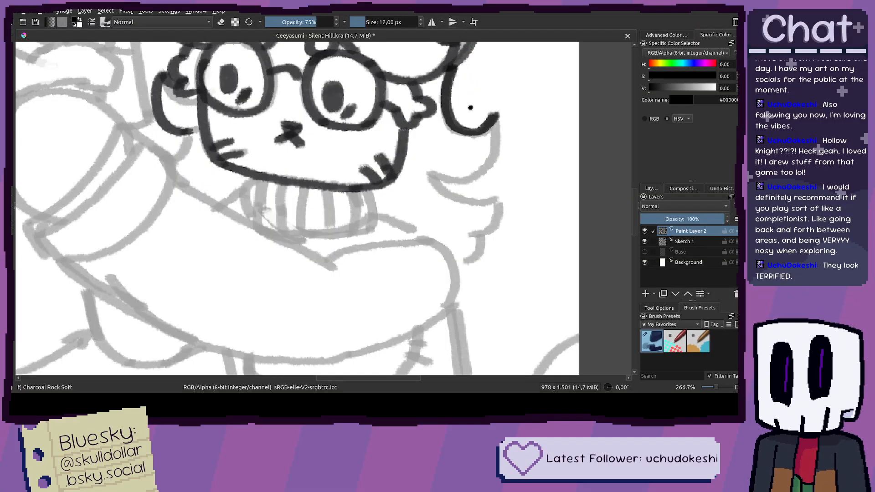
Step: Trim the curl's tip with the eraser and ink the outer curve of the next hair lock back to its inner point
scroll(470, 108, "up", 4)
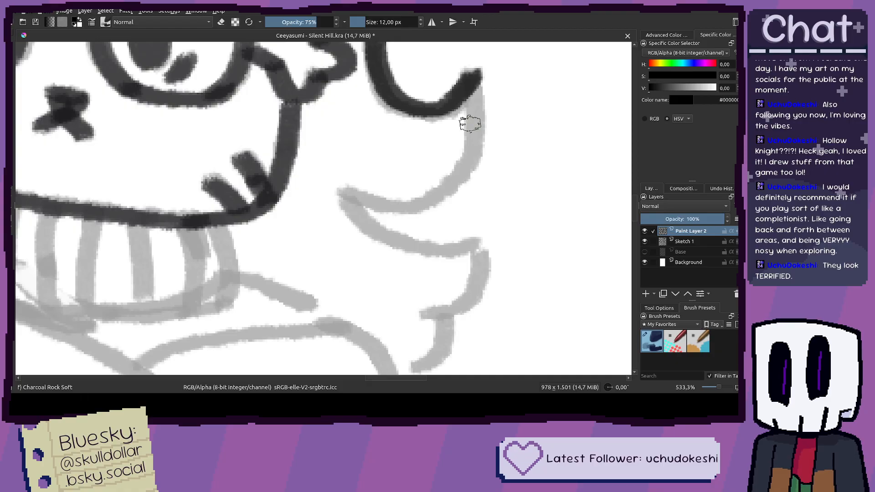
left_click_drag(458, 142, 456, 136)
scroll(481, 95, "up", 2)
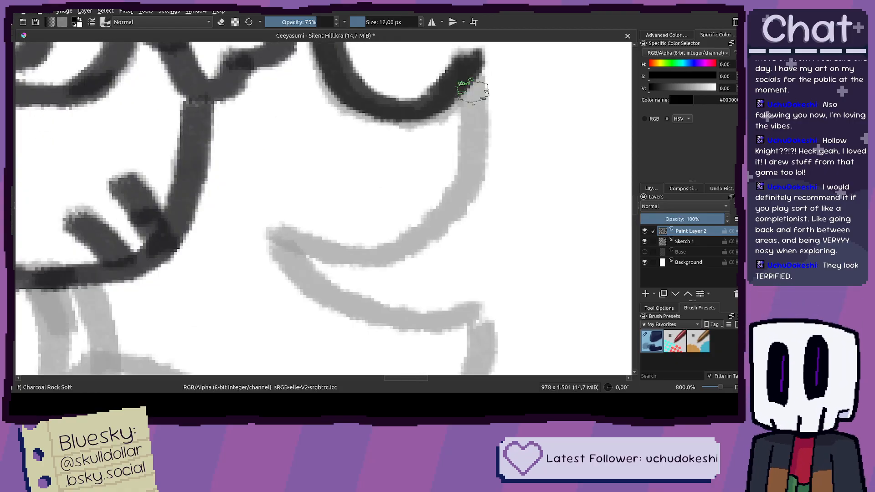
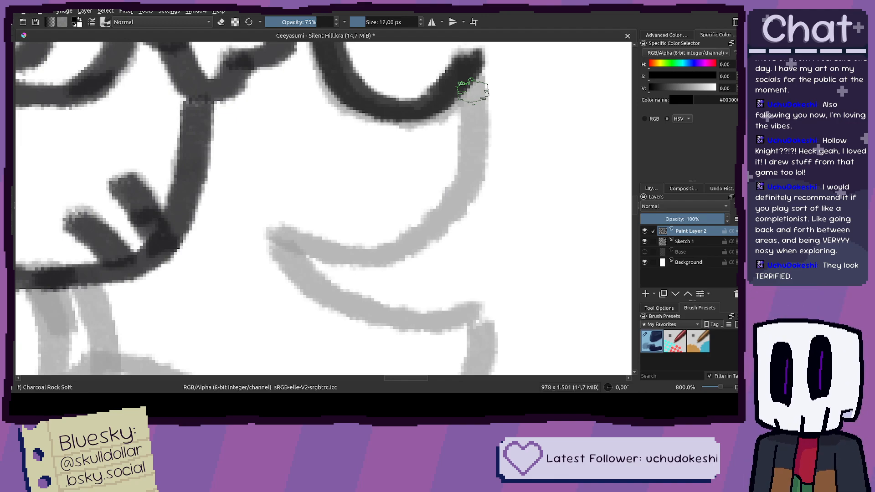
scroll(448, 163, "up", 1)
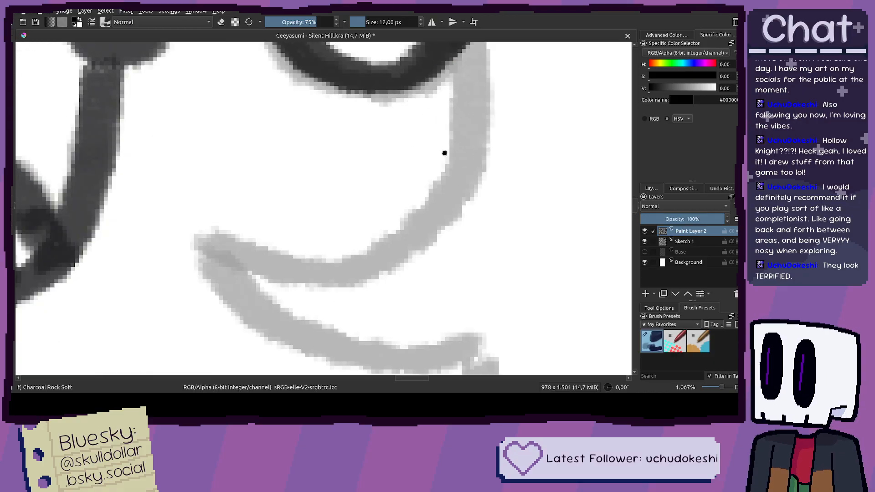
scroll(475, 120, "down", 1)
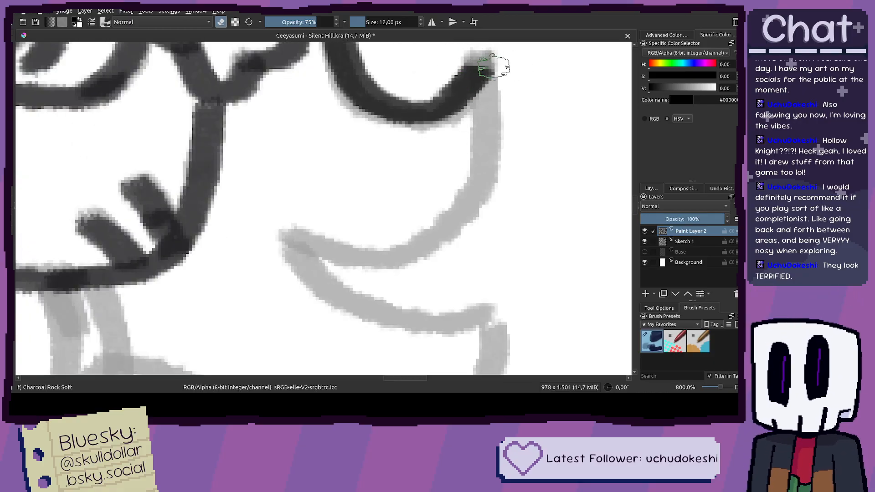
mouse_move(476, 62)
left_mouse_down()
mouse_move(487, 200)
mouse_move(416, 263)
mouse_move(334, 260)
mouse_move(301, 232)
left_mouse_up()
scroll(305, 233, "down", 2)
scroll(476, 221, "down", 5)
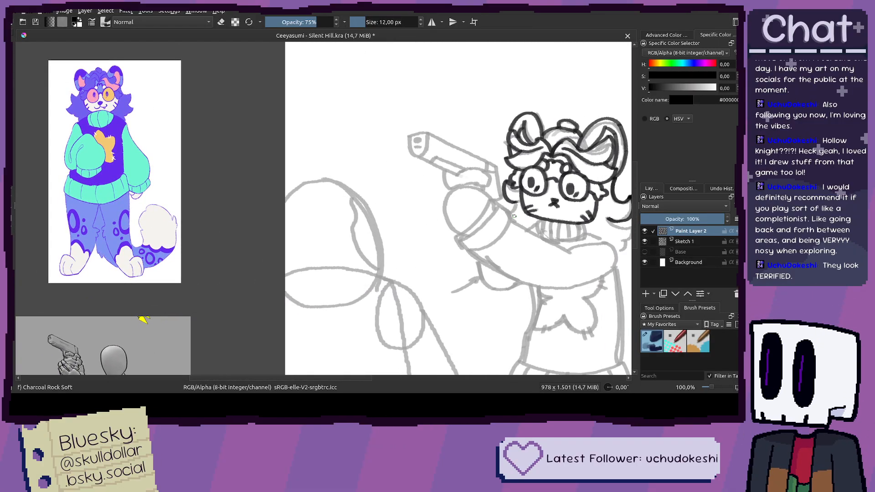
Step: Ink the remaining lower hair locks from the inner point down to the shoulder
left_click_drag(510, 217, 415, 198)
scroll(518, 192, "up", 5)
mouse_move(410, 136)
left_mouse_down()
mouse_move(459, 188)
mouse_move(520, 193)
mouse_move(523, 259)
mouse_move(505, 310)
left_mouse_up()
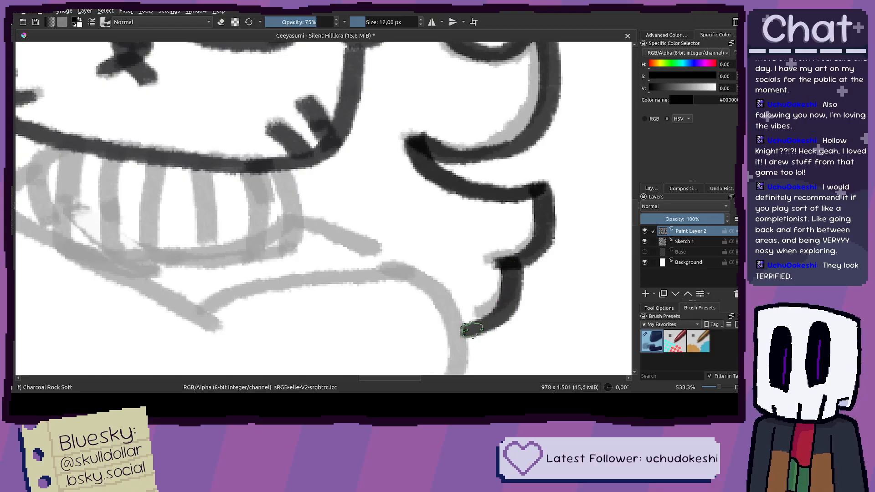
scroll(547, 219, "down", 2)
left_click_drag(435, 244, 480, 238)
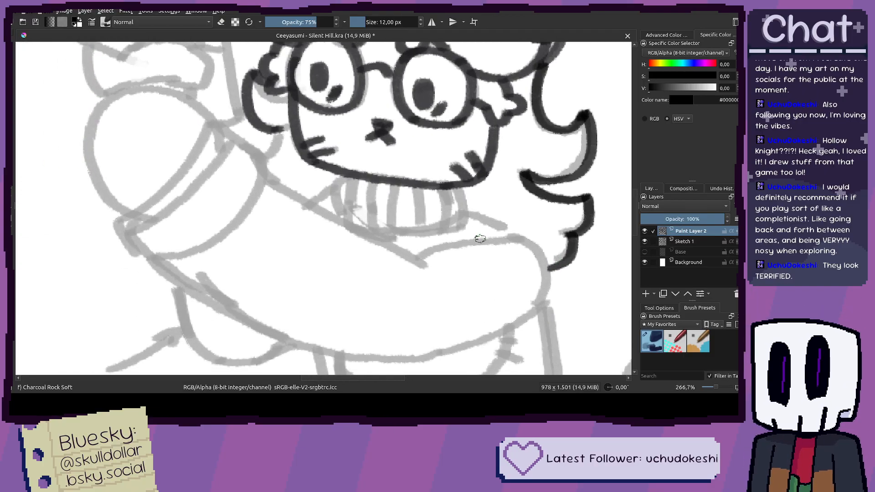
Step: Ink the sleeve cuff's upper corner beside the cheek and its long straight edge on the hand side
left_click_drag(396, 194, 322, 154)
scroll(379, 208, "up", 2)
scroll(385, 210, "down", 2)
scroll(295, 131, "up", 1)
left_click_drag(223, 107, 394, 181)
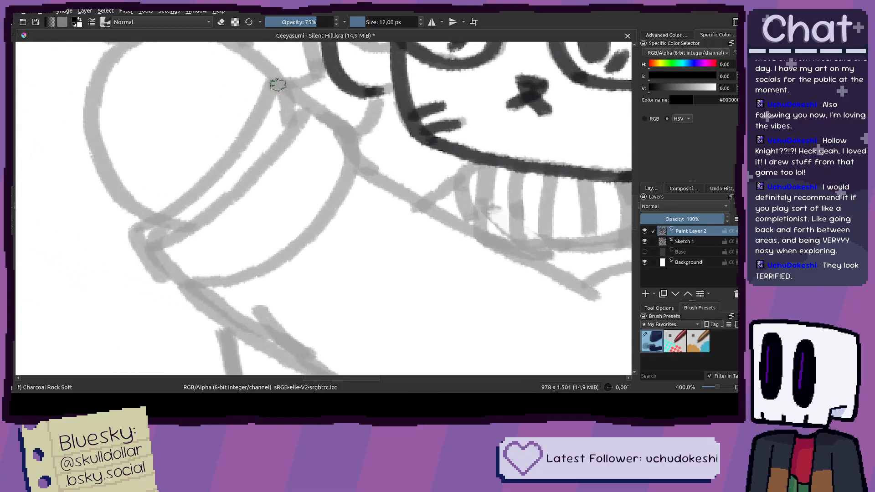
key("ctrl+z")
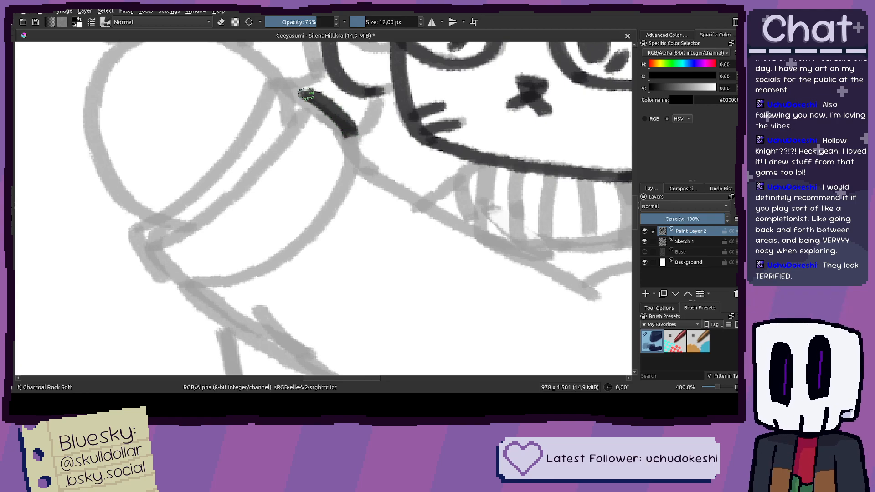
left_click_drag(255, 107, 257, 106)
mouse_move(369, 80)
left_mouse_down()
mouse_move(355, 116)
mouse_move(362, 98)
mouse_move(311, 162)
mouse_move(256, 198)
mouse_move(365, 91)
mouse_move(321, 165)
mouse_move(364, 89)
mouse_move(320, 153)
mouse_move(223, 224)
mouse_move(213, 170)
left_mouse_up()
key("ctrl+z")
key("ctrl+z")
key("ctrl+z")
Step: Ink the cuff's rounded lower end and the curved edge on the arm side, closing the cuff outline
scroll(256, 246, "up", 1)
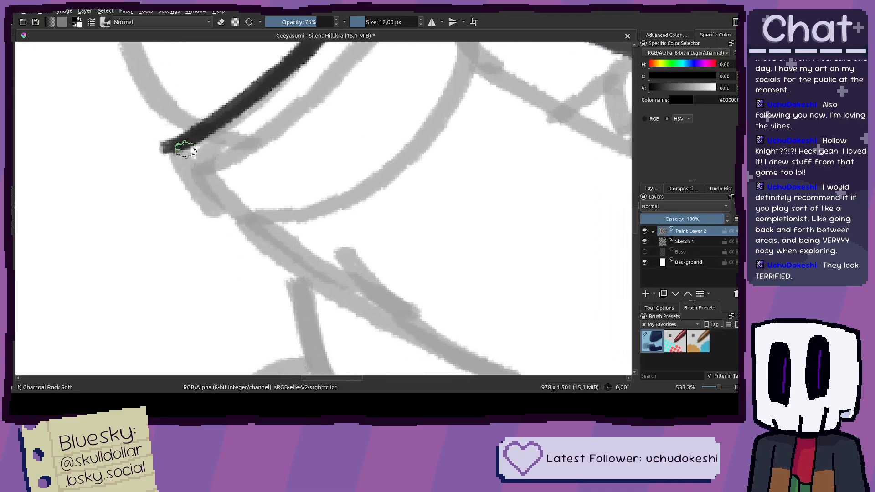
mouse_move(167, 147)
left_mouse_down()
mouse_move(180, 189)
mouse_move(230, 242)
left_mouse_up()
key("ctrl+z")
mouse_move(171, 152)
left_mouse_down()
mouse_move(205, 232)
mouse_move(255, 271)
left_mouse_up()
mouse_move(255, 271)
left_mouse_down()
mouse_move(256, 300)
mouse_move(314, 262)
left_mouse_up()
key("ctrl+z")
mouse_move(232, 313)
left_mouse_down()
mouse_move(302, 291)
mouse_move(353, 252)
left_mouse_up()
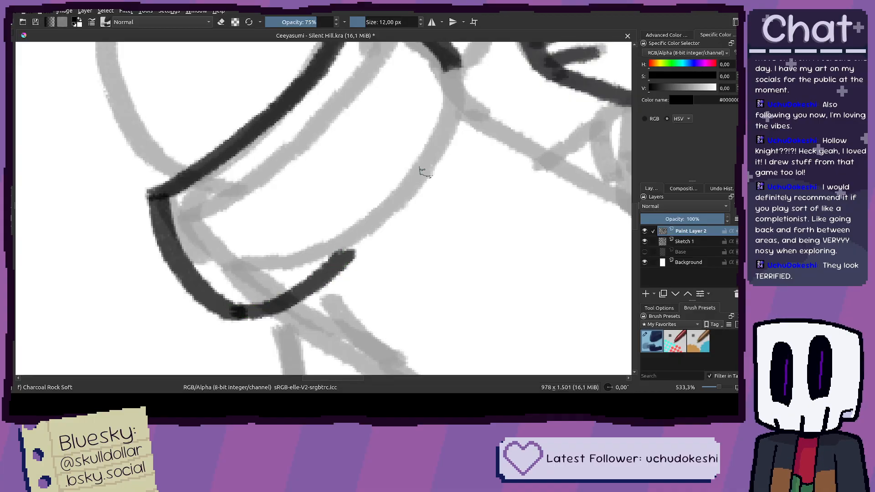
mouse_move(451, 66)
left_mouse_down()
mouse_move(450, 134)
mouse_move(434, 171)
mouse_move(336, 261)
mouse_move(400, 206)
mouse_move(427, 167)
mouse_move(452, 104)
mouse_move(456, 63)
left_mouse_up()
key("ctrl+z")
key("minus")
key("minus")
key("minus")
left_click_drag(611, 136, 517, 192)
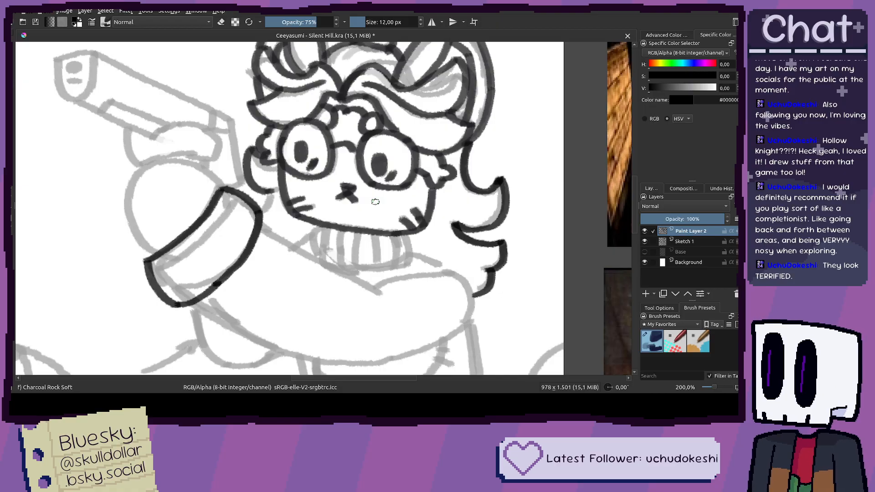
Step: Try to ink the sleeve's underside as one long curve starting from the cuff's lower end
left_click_drag(318, 198, 296, 95)
scroll(196, 200, "up", 2)
left_click_drag(151, 201, 108, 171)
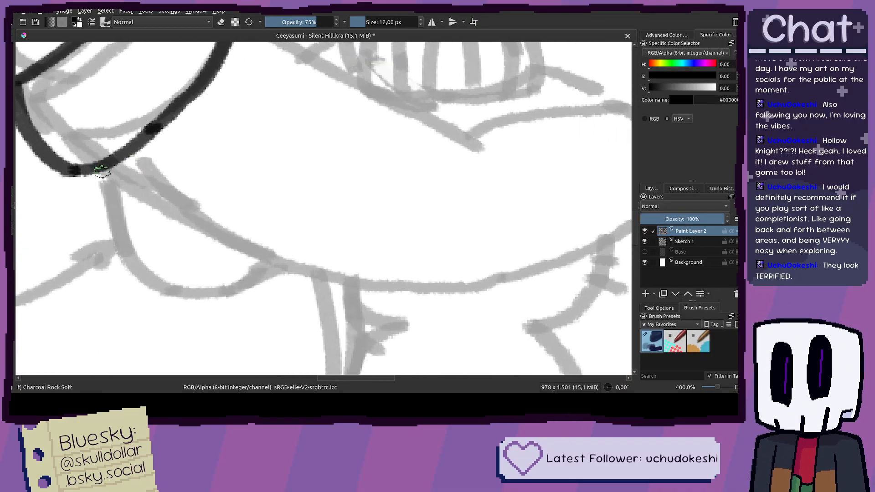
left_click_drag(115, 115, 82, 179)
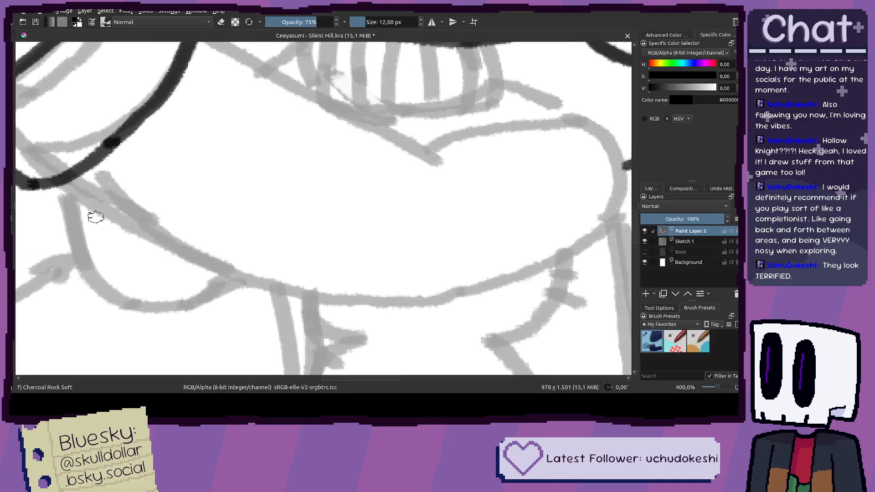
mouse_move(122, 205)
left_mouse_down()
mouse_move(144, 203)
mouse_move(175, 173)
left_mouse_up()
mouse_move(88, 154)
left_mouse_down()
mouse_move(110, 195)
mouse_move(174, 254)
mouse_move(279, 280)
mouse_move(125, 189)
mouse_move(191, 242)
mouse_move(276, 272)
mouse_move(421, 278)
left_mouse_up()
key("ctrl+z")
key("ctrl+z")
mouse_move(104, 154)
left_mouse_down()
mouse_move(168, 208)
mouse_move(231, 238)
left_mouse_up()
key("ctrl+z")
mouse_move(91, 152)
left_mouse_down()
mouse_move(175, 227)
mouse_move(338, 290)
mouse_move(432, 299)
mouse_move(513, 290)
left_mouse_up()
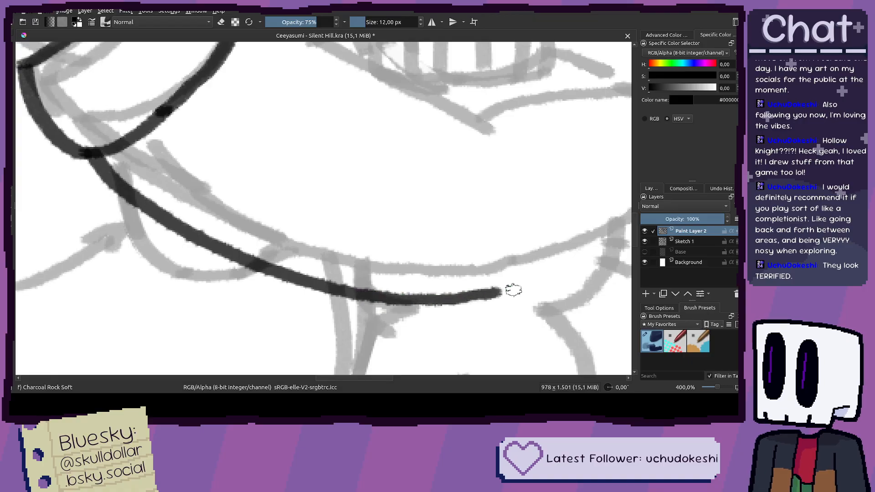
key("ctrl+z")
Step: Retry the sleeve's underside with a steeper drop from the cuff that bulges below the sketched arm
mouse_move(69, 111)
left_mouse_down()
mouse_move(85, 159)
mouse_move(146, 206)
left_mouse_up()
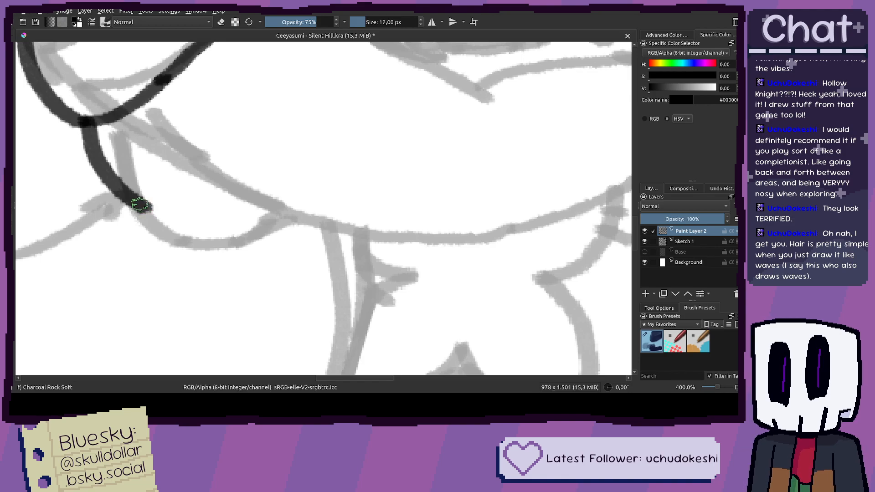
key("ctrl+z")
left_click_drag(89, 123, 103, 168)
key("ctrl+z")
mouse_move(89, 122)
left_mouse_down()
mouse_move(124, 187)
mouse_move(205, 239)
left_mouse_up()
key("ctrl+z")
mouse_move(94, 121)
left_mouse_down()
mouse_move(129, 177)
mouse_move(256, 258)
mouse_move(373, 273)
mouse_move(498, 241)
left_mouse_up()
key("1")
mouse_move(55, 275)
left_mouse_down()
mouse_move(236, 242)
mouse_move(245, 283)
mouse_move(129, 286)
mouse_move(26, 264)
left_mouse_up()
scroll(459, 245, "up", 4)
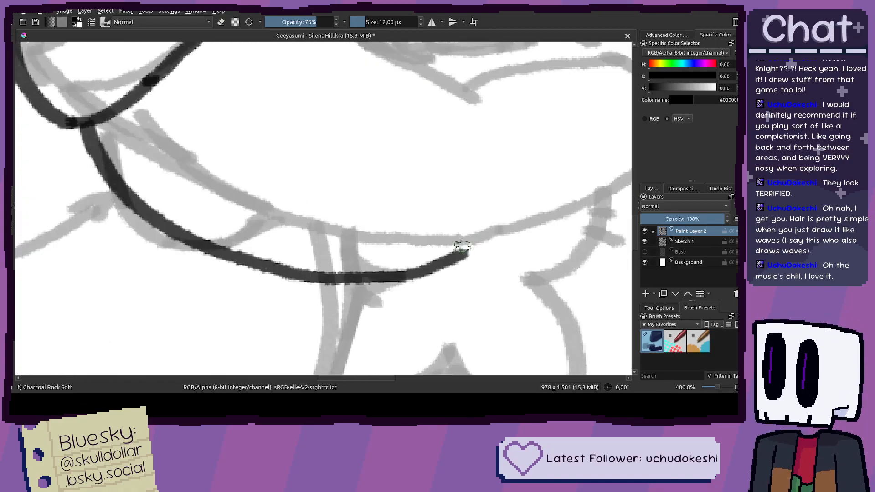
left_click_drag(330, 154, 267, 119)
scroll(266, 162, "up", 2)
Step: Try further versions of the bulging sleeve underside, starting each stroke at the cuff
mouse_move(265, 163)
left_mouse_down()
mouse_move(110, 150)
mouse_move(119, 187)
mouse_move(147, 226)
left_mouse_up()
key("ctrl+z")
left_click_drag(98, 151, 154, 267)
key("ctrl+z")
mouse_move(98, 151)
left_mouse_down()
mouse_move(143, 211)
mouse_move(201, 262)
mouse_move(257, 295)
left_mouse_up()
key("ctrl+z")
mouse_move(104, 155)
left_mouse_down()
mouse_move(143, 232)
mouse_move(248, 300)
mouse_move(354, 321)
mouse_move(465, 305)
mouse_move(336, 312)
mouse_move(315, 323)
mouse_move(341, 303)
mouse_move(392, 314)
mouse_move(433, 300)
left_mouse_up()
key("ctrl+z")
Step: Ink the rest of the sleeve's underside, rising from its lowest part towards the shoulder
mouse_move(338, 308)
left_mouse_down()
mouse_move(432, 281)
mouse_move(510, 237)
left_mouse_up()
key("ctrl+z")
mouse_move(332, 304)
left_mouse_down()
mouse_move(415, 275)
mouse_move(506, 219)
left_mouse_up()
key("ctrl+z")
left_click_drag(329, 306, 501, 221)
left_click_drag(392, 173, 336, 200)
key("plus")
key("plus")
key("minus")
key("minus")
key("minus")
Step: Ink the sleeve's upper edge from the cuff's corner past the collar to the shoulder fold
mouse_move(270, 199)
left_mouse_down()
mouse_move(359, 260)
mouse_move(335, 205)
mouse_move(224, 116)
left_mouse_up()
scroll(359, 259, "up", 2)
mouse_move(224, 116)
left_mouse_down()
mouse_move(450, 226)
mouse_move(414, 215)
left_mouse_up()
key("ctrl+z")
key("ctrl+z")
mouse_move(298, 169)
left_mouse_down()
mouse_move(390, 190)
mouse_move(488, 228)
mouse_move(576, 280)
mouse_move(534, 250)
mouse_move(554, 273)
left_mouse_up()
key("ctrl+z")
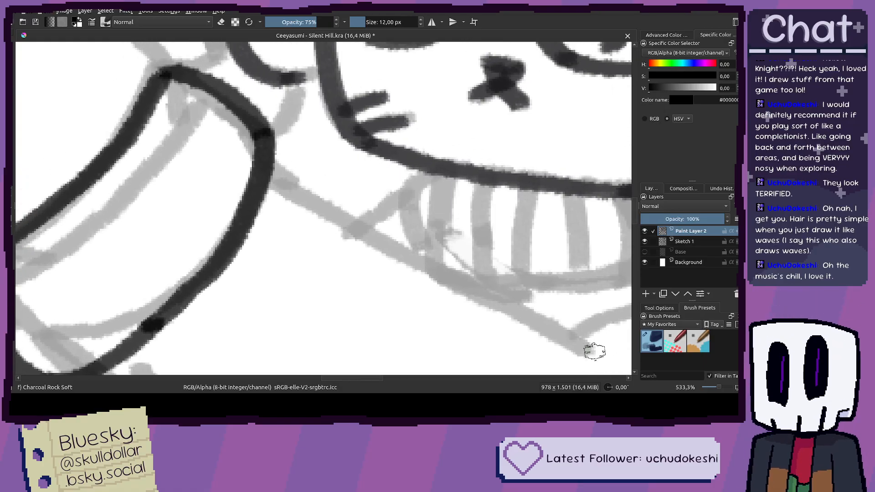
mouse_move(602, 351)
left_mouse_down()
mouse_move(575, 311)
mouse_move(467, 231)
mouse_move(367, 180)
mouse_move(270, 153)
left_mouse_up()
left_click_drag(499, 297, 292, 222)
left_click_drag(427, 228, 297, 206)
Step: Ink the rounded shoulder down to the sleeve's underside and save the drawing
scroll(273, 240, "up", 1)
mouse_move(233, 213)
left_mouse_down()
mouse_move(446, 175)
mouse_move(503, 179)
mouse_move(556, 195)
mouse_move(587, 252)
mouse_move(537, 178)
left_mouse_up()
mouse_move(531, 155)
left_mouse_down()
mouse_move(547, 227)
mouse_move(537, 271)
mouse_move(526, 296)
mouse_move(491, 319)
left_mouse_up()
scroll(492, 319, "down", 3)
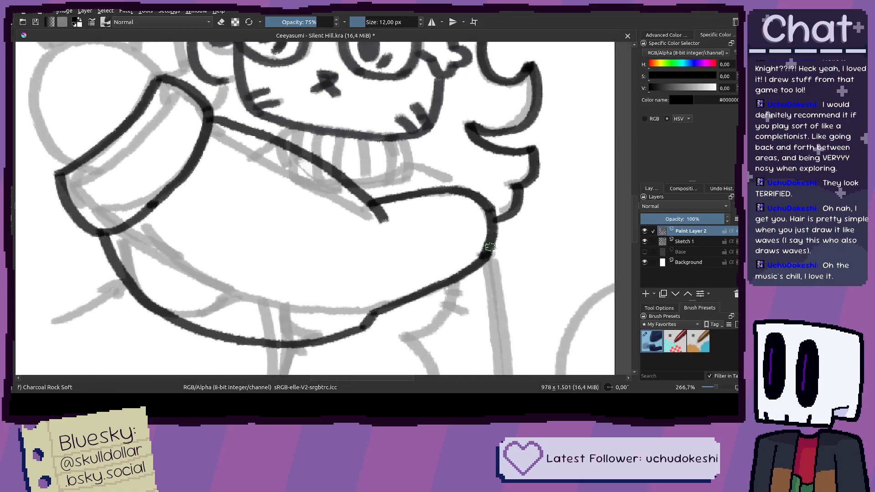
key("ctrl+s")
Step: Try to smooth the kink in the sleeve's underside, and check the line art with the Sketch 1 layer hidden
scroll(421, 268, "up", 3)
mouse_move(358, 296)
left_mouse_down()
mouse_move(479, 240)
mouse_move(410, 264)
mouse_move(353, 301)
left_mouse_up()
key("ctrl+z")
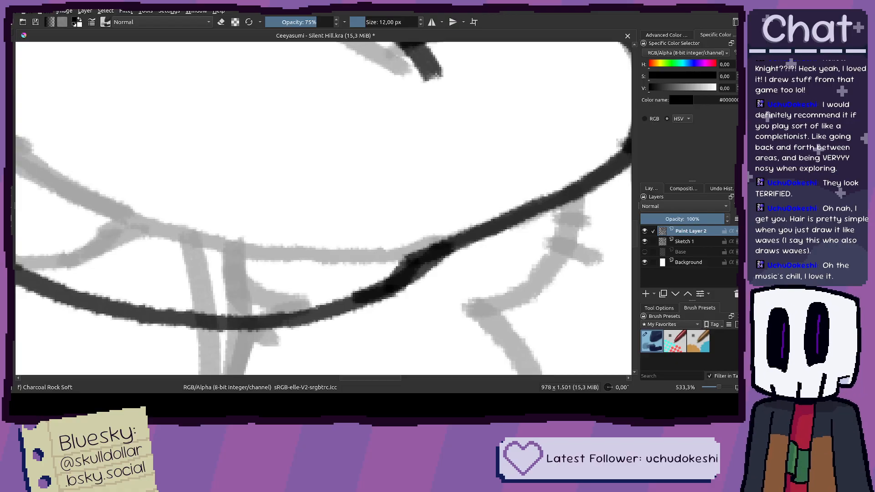
scroll(440, 125, "down", 5)
left_click_drag(450, 142, 412, 202)
left_click(645, 241)
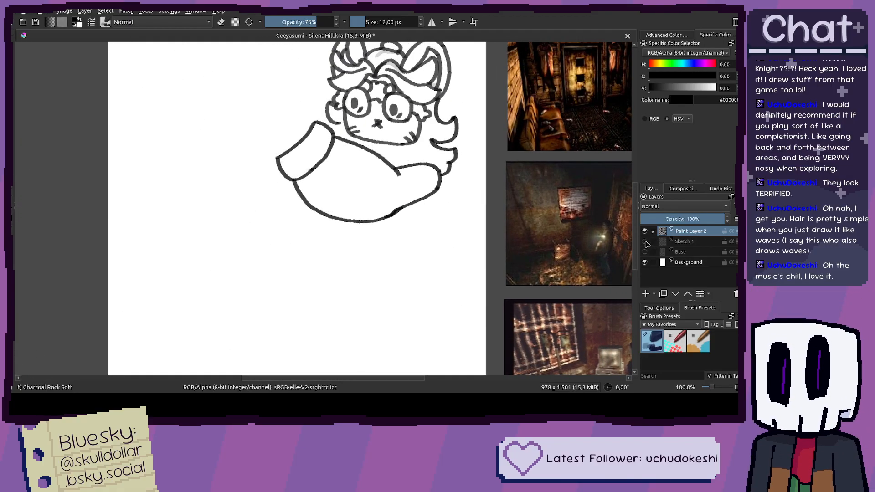
left_click(645, 241)
Step: Undo the sleeve outline strokes back to the finished cuff
left_click_drag(429, 196, 466, 209)
key("ctrl+z")
key("ctrl+z")
key("ctrl+z")
key("ctrl+z")
key("ctrl+z")
Step: Ink the sleeve's underside as a smooth low curve joining the shoulder and the cuff's lower end
scroll(419, 231, "up", 2)
scroll(312, 164, "up", 2)
scroll(133, 159, "down", 4)
left_click_drag(153, 173, 446, 226)
scroll(444, 225, "up", 2)
left_click_drag(567, 248, 485, 231)
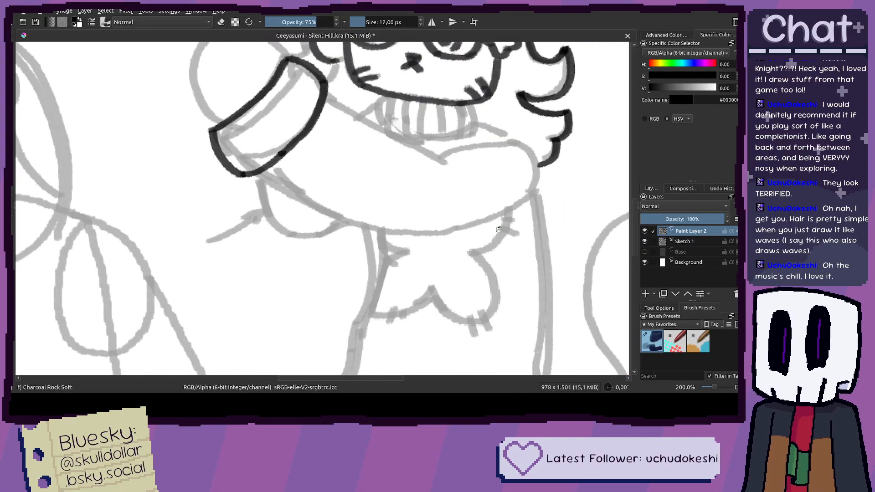
scroll(520, 217, "up", 1)
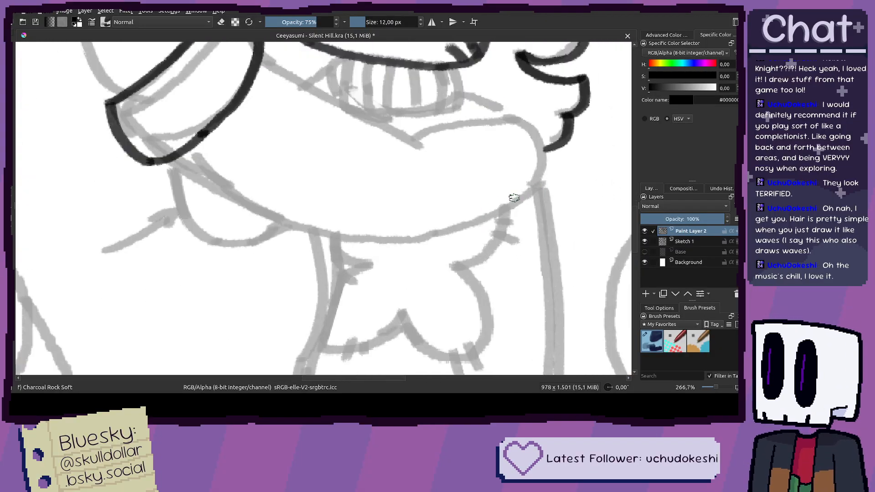
mouse_move(534, 187)
left_mouse_down()
mouse_move(412, 252)
mouse_move(308, 250)
left_mouse_up()
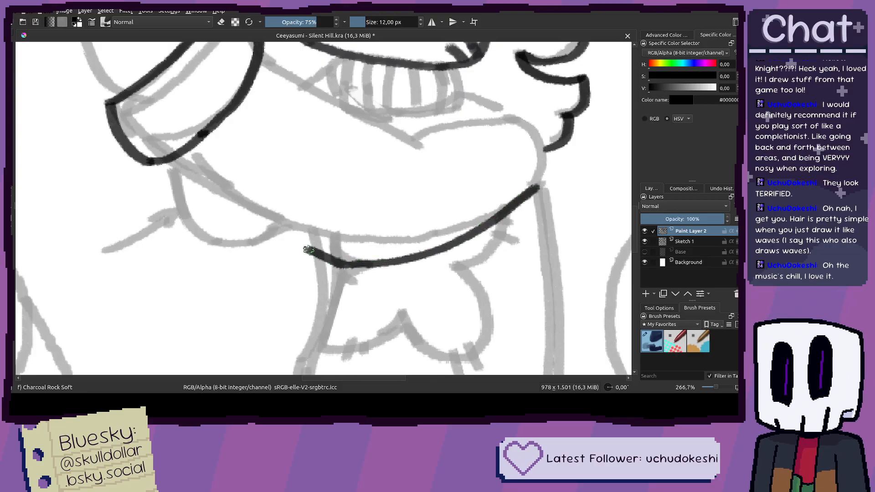
key("ctrl+z")
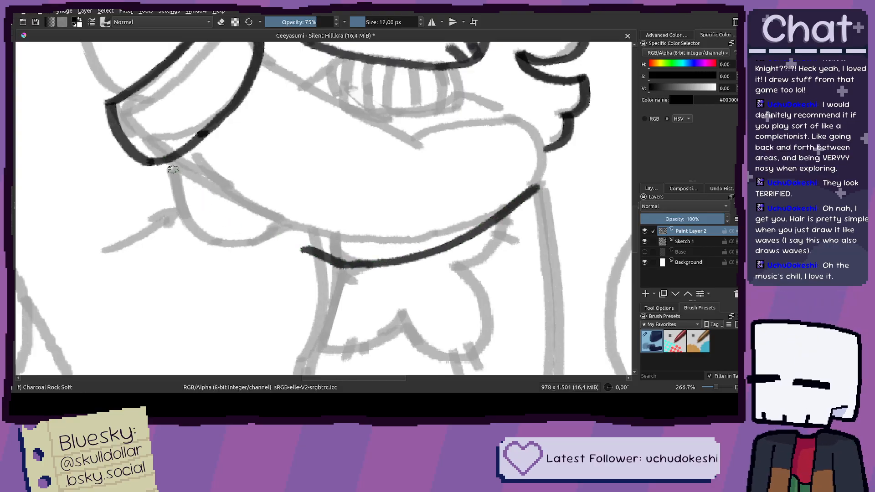
mouse_move(160, 162)
left_mouse_down()
mouse_move(201, 206)
mouse_move(259, 239)
mouse_move(354, 264)
left_mouse_up()
left_click_drag(454, 213, 389, 242)
left_click_drag(412, 211, 414, 248)
Step: Ink the rounded shoulder from the fold below the collar down to the sleeve's underside
scroll(440, 231, "up", 2)
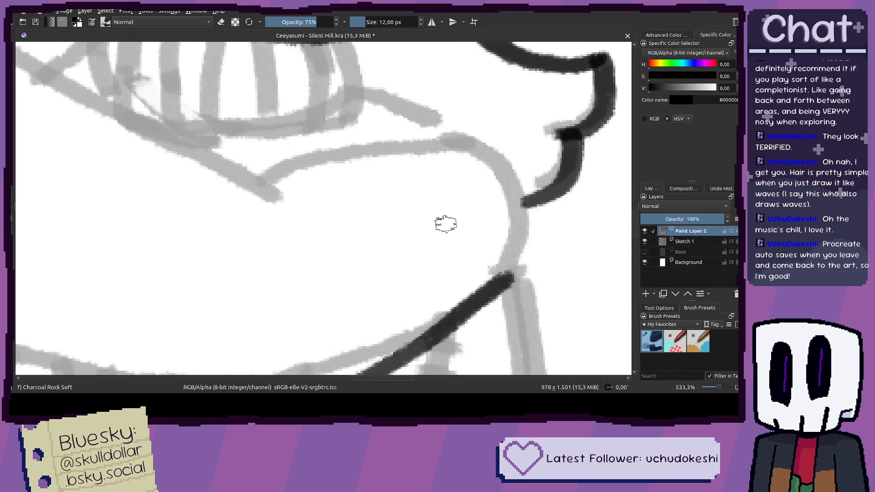
mouse_move(293, 167)
left_mouse_down()
mouse_move(365, 147)
mouse_move(454, 136)
mouse_move(470, 143)
mouse_move(514, 186)
mouse_move(512, 276)
left_mouse_up()
mouse_move(329, 282)
left_mouse_down()
mouse_move(451, 283)
mouse_move(529, 299)
left_mouse_up()
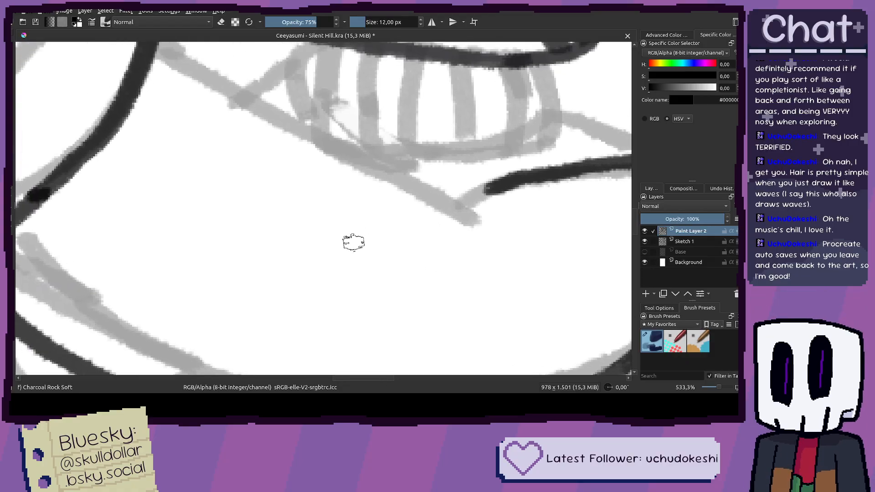
Step: Ink the sleeve's upper edge from the cuff down past the collar to the shoulder fold
left_click_drag(353, 242, 340, 283)
mouse_move(146, 86)
left_mouse_down()
mouse_move(145, 133)
mouse_move(180, 130)
mouse_move(301, 161)
left_mouse_up()
key("ctrl+z")
mouse_move(154, 110)
left_mouse_down()
mouse_move(314, 178)
mouse_move(184, 125)
mouse_move(305, 178)
mouse_move(389, 228)
mouse_move(477, 297)
mouse_move(469, 279)
left_mouse_up()
key("ctrl+z")
scroll(468, 287, "down", 4)
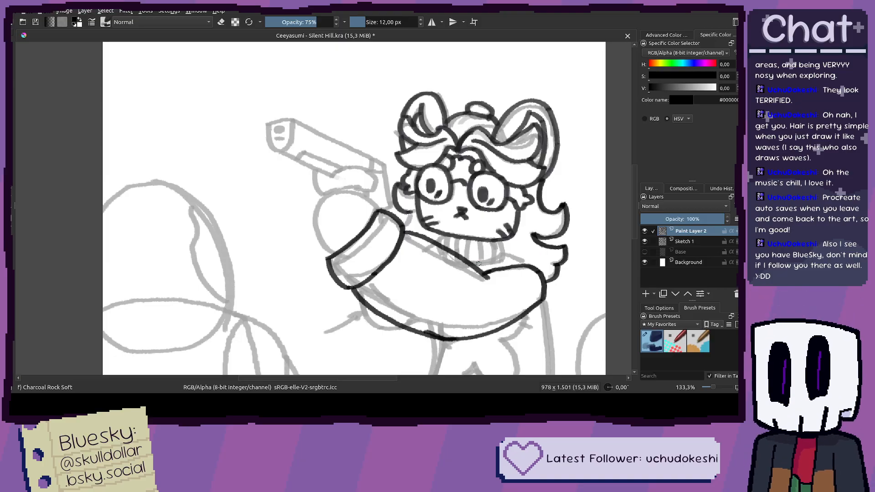
Step: Hide the Sketch 1 layer to check the sleeve and cuff line art on its own, and show it again
scroll(454, 277, "up", 2)
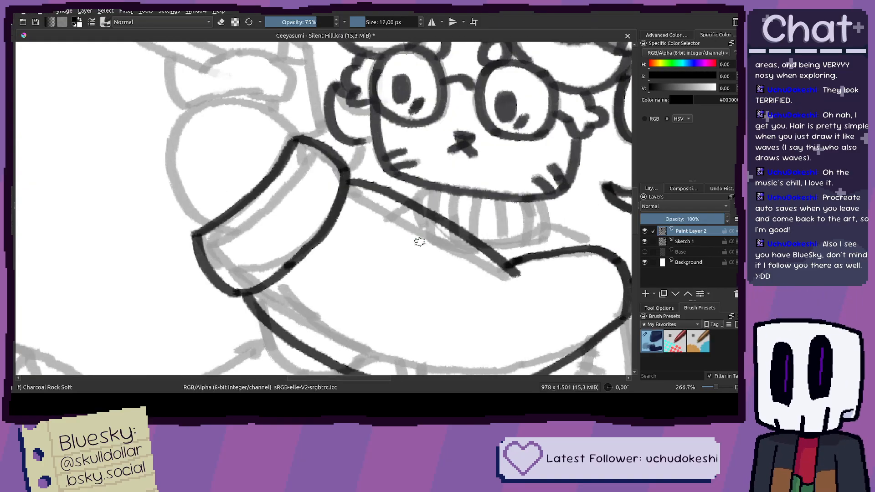
left_click_drag(437, 241, 387, 212)
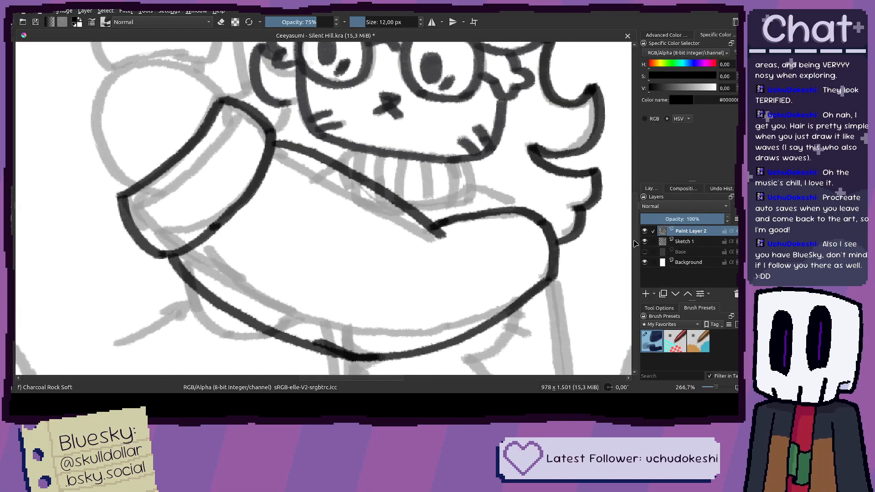
left_click(644, 241)
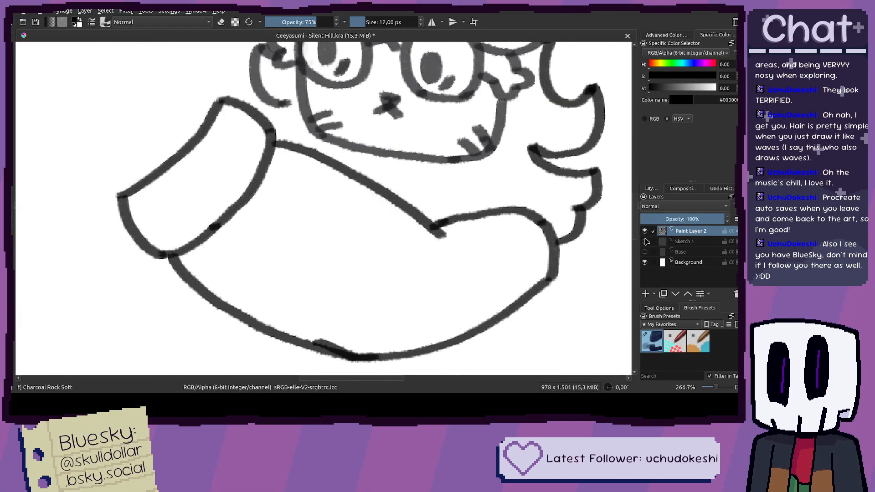
left_click_drag(367, 280, 387, 272)
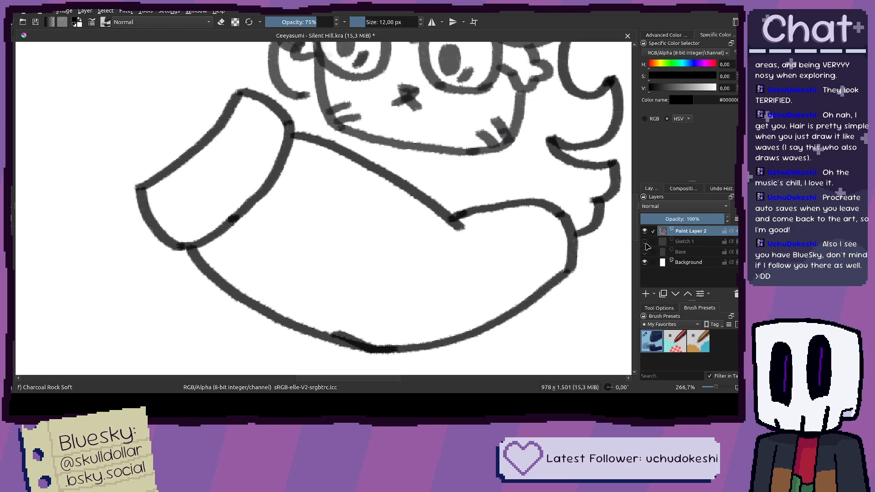
left_click(645, 242)
Step: Ink four short curved ribbing lines across the cuff, starting from its hand-side edge
scroll(492, 241, "up", 4)
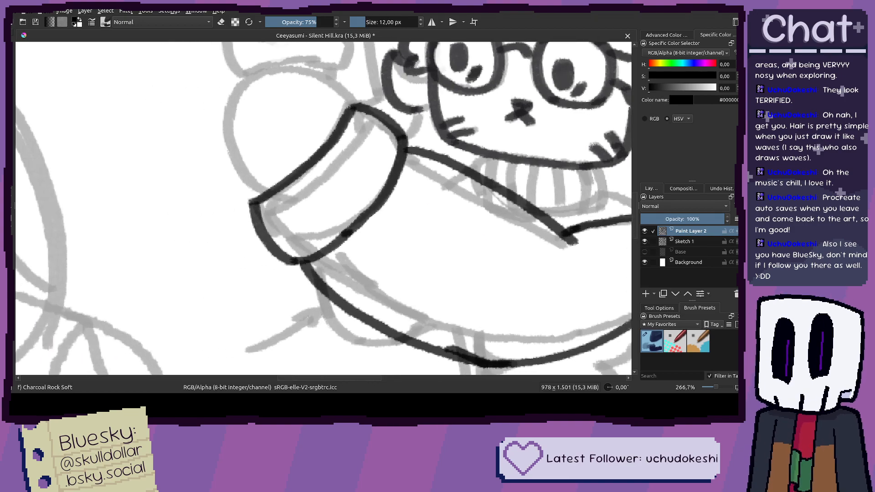
left_click_drag(349, 122, 438, 185)
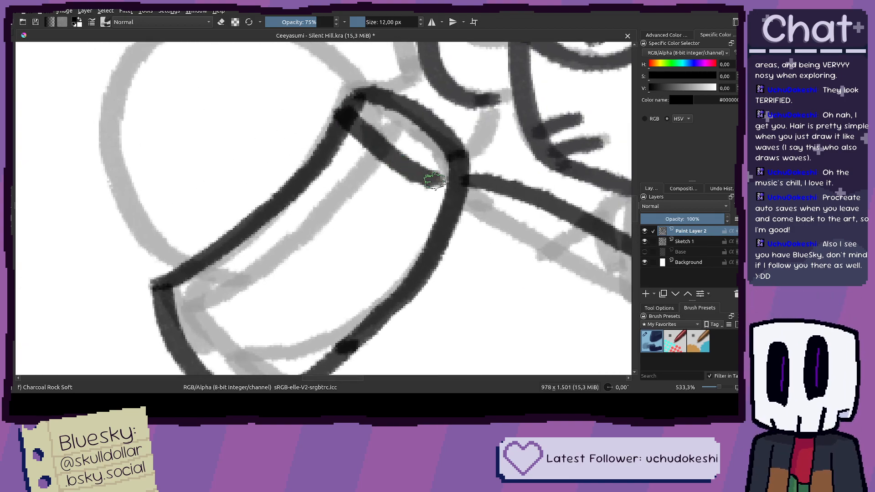
key("ctrl+z")
left_click_drag(352, 131, 445, 181)
left_click_drag(312, 176, 407, 239)
mouse_move(260, 214)
left_mouse_down()
mouse_move(295, 232)
mouse_move(351, 289)
mouse_move(297, 250)
mouse_move(340, 292)
left_mouse_up()
key("ctrl+z")
left_click_drag(298, 312, 362, 226)
mouse_move(271, 171)
left_mouse_down()
mouse_move(306, 219)
mouse_move(350, 254)
left_mouse_up()
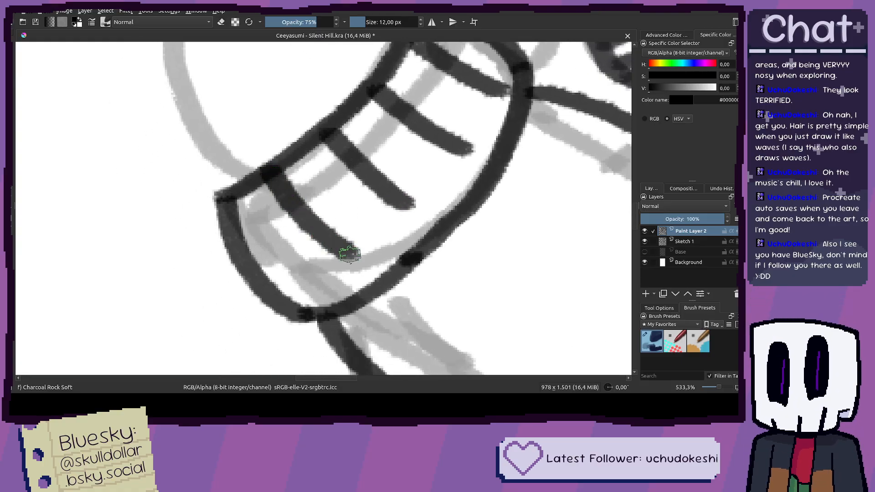
Step: Ink the last ribbing line on the cuff, close along its lower outer end
scroll(363, 254, "down", 3)
scroll(333, 249, "up", 3)
left_click_drag(276, 201, 338, 279)
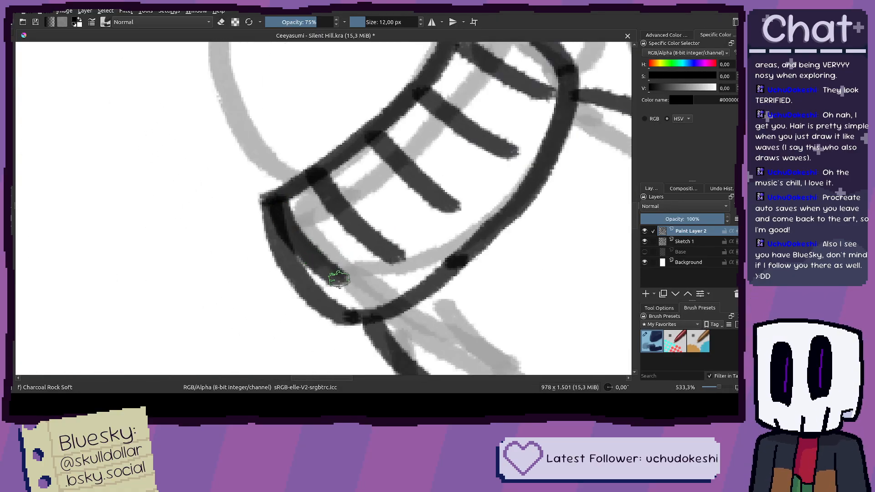
key("ctrl+z")
mouse_move(273, 200)
left_mouse_down()
mouse_move(323, 289)
mouse_move(351, 294)
left_mouse_up()
scroll(372, 280, "down", 4)
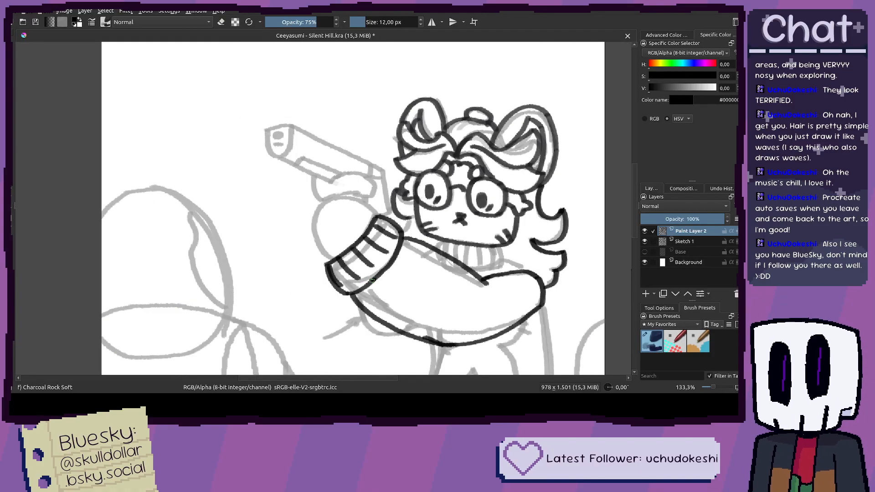
Step: Ink the rounded outline of the hand as an arc from the cuff's lower outer corner over to its upper corner
scroll(345, 233, "up", 5)
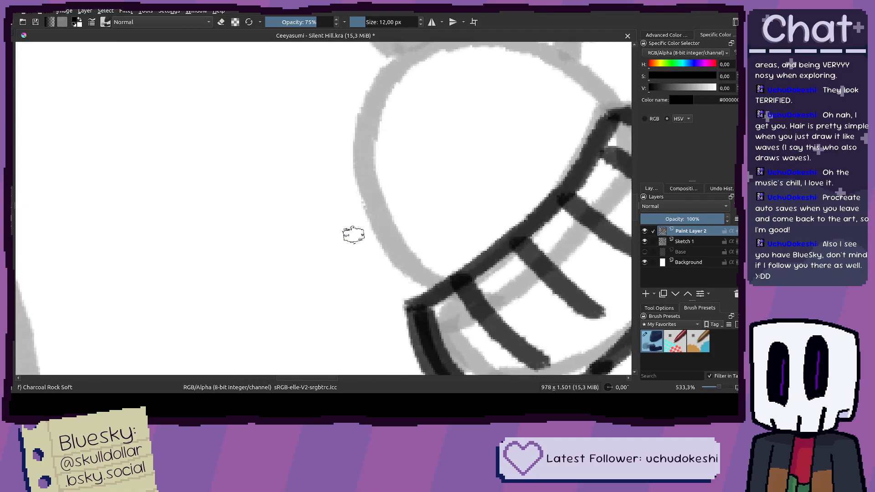
scroll(345, 233, "right", 3)
mouse_move(292, 273)
left_mouse_down()
mouse_move(259, 221)
mouse_move(253, 176)
mouse_move(266, 116)
left_mouse_up()
key("ctrl+z")
mouse_move(278, 83)
left_mouse_down()
mouse_move(259, 120)
mouse_move(261, 201)
mouse_move(274, 234)
mouse_move(339, 290)
mouse_move(289, 252)
mouse_move(270, 219)
mouse_move(324, 265)
left_mouse_up()
key("ctrl+z")
key("ctrl+z")
mouse_move(254, 228)
left_mouse_down()
mouse_move(177, 326)
mouse_move(172, 236)
mouse_move(187, 190)
mouse_move(214, 169)
mouse_move(263, 152)
mouse_move(314, 149)
mouse_move(353, 161)
mouse_move(416, 222)
left_mouse_up()
scroll(410, 222, "down", 2)
scroll(335, 297, "up", 3)
mouse_move(410, 190)
left_mouse_down()
mouse_move(418, 207)
mouse_move(438, 202)
mouse_move(420, 212)
mouse_move(411, 237)
mouse_move(448, 217)
left_mouse_up()
key("ctrl+z")
mouse_move(410, 239)
left_mouse_down()
mouse_move(438, 205)
mouse_move(429, 221)
mouse_move(477, 224)
mouse_move(422, 228)
mouse_move(472, 207)
mouse_move(417, 209)
mouse_move(471, 189)
mouse_move(397, 228)
mouse_move(395, 205)
mouse_move(350, 215)
mouse_move(343, 206)
mouse_move(362, 218)
mouse_move(383, 197)
mouse_move(398, 226)
mouse_move(349, 200)
mouse_move(371, 196)
mouse_move(355, 220)
mouse_move(473, 185)
left_mouse_up()
scroll(415, 226, "down", 5)
scroll(363, 217, "down", 4)
scroll(473, 185, "down", 2)
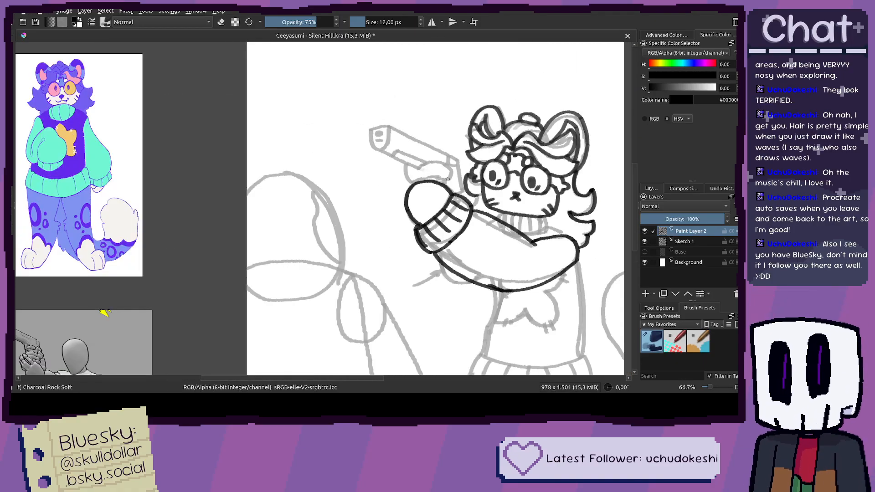
Step: Ink the gripping finger's lower edge above the rounded hand and the short curved side below the gun barrel
scroll(454, 181, "up", 3)
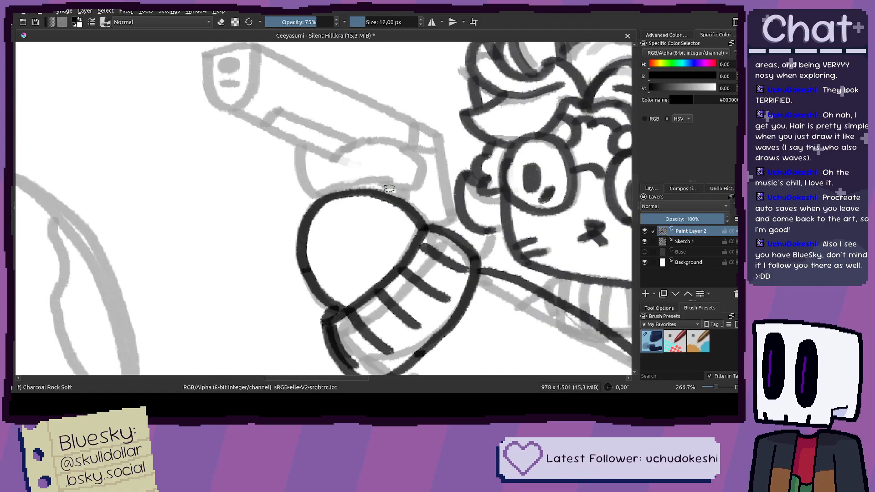
scroll(312, 188, "up", 3)
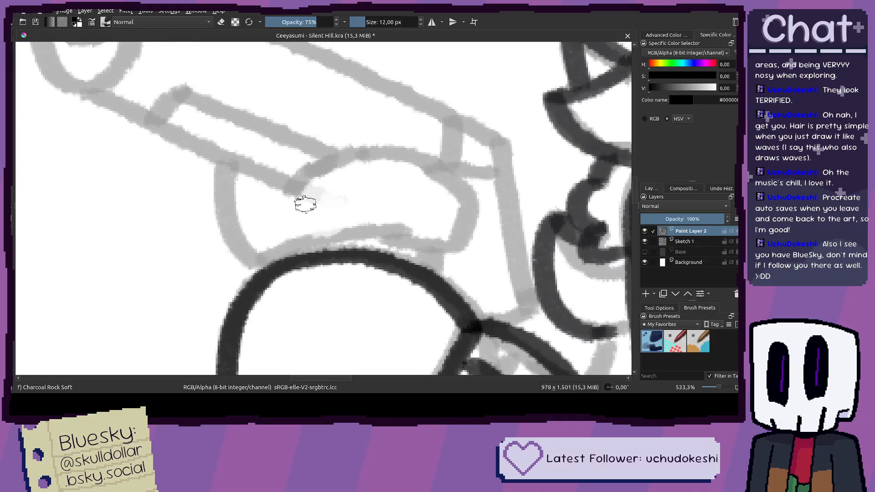
mouse_move(294, 186)
left_mouse_down()
mouse_move(328, 162)
mouse_move(383, 151)
mouse_move(441, 175)
mouse_move(469, 200)
left_mouse_up()
key("ctrl+z")
mouse_move(401, 154)
left_mouse_down()
mouse_move(471, 197)
mouse_move(458, 237)
mouse_move(445, 250)
mouse_move(370, 233)
left_mouse_up()
key("ctrl+z")
mouse_move(449, 249)
left_mouse_down()
mouse_move(419, 249)
mouse_move(369, 230)
mouse_move(282, 261)
left_mouse_up()
key("ctrl+z")
mouse_move(385, 231)
left_mouse_down()
mouse_move(312, 246)
mouse_move(276, 267)
mouse_move(219, 241)
mouse_move(211, 203)
mouse_move(222, 160)
left_mouse_up()
Step: Ink the arched top of the finger wrapped around the gun's grip
mouse_move(295, 188)
left_mouse_down()
mouse_move(349, 154)
mouse_move(399, 153)
mouse_move(424, 164)
left_mouse_up()
scroll(424, 164, "down", 4)
scroll(462, 211, "up", 1)
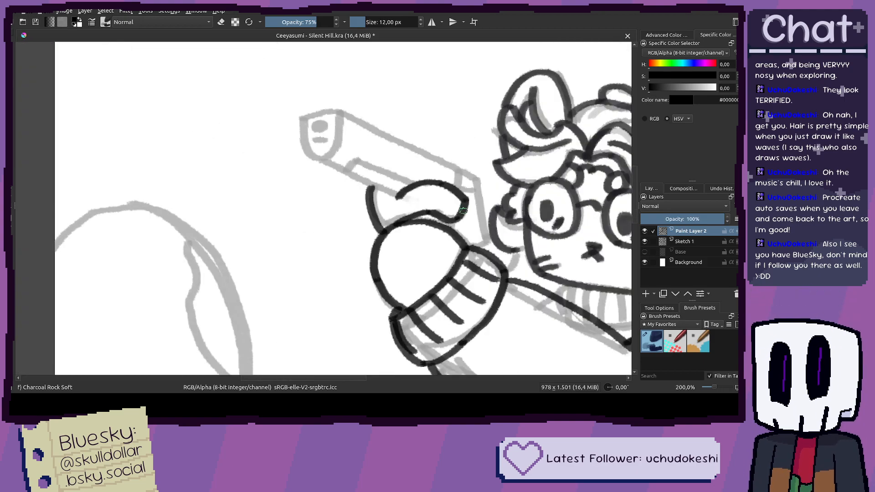
scroll(456, 208, "up", 2)
scroll(410, 198, "down", 1)
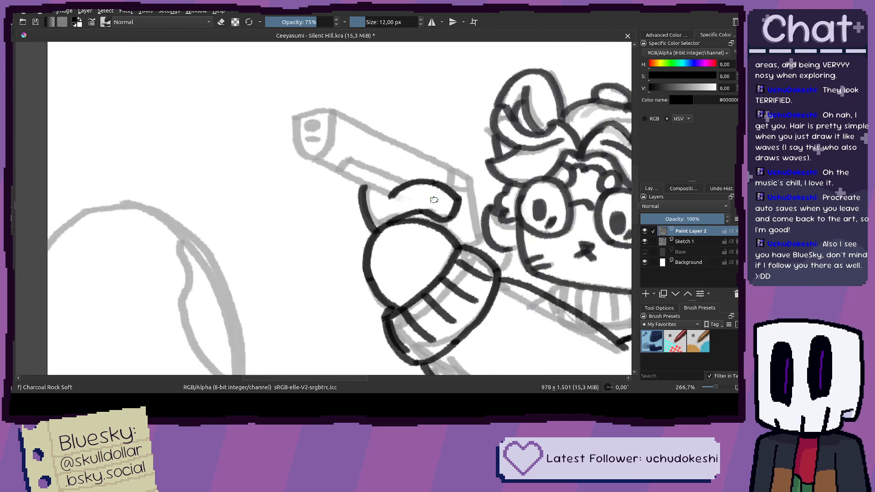
Step: Ink the gun's lower rail, with its slanted front end and both long edges running back to the finger
left_click_drag(431, 186, 368, 203)
scroll(414, 228, "up", 2)
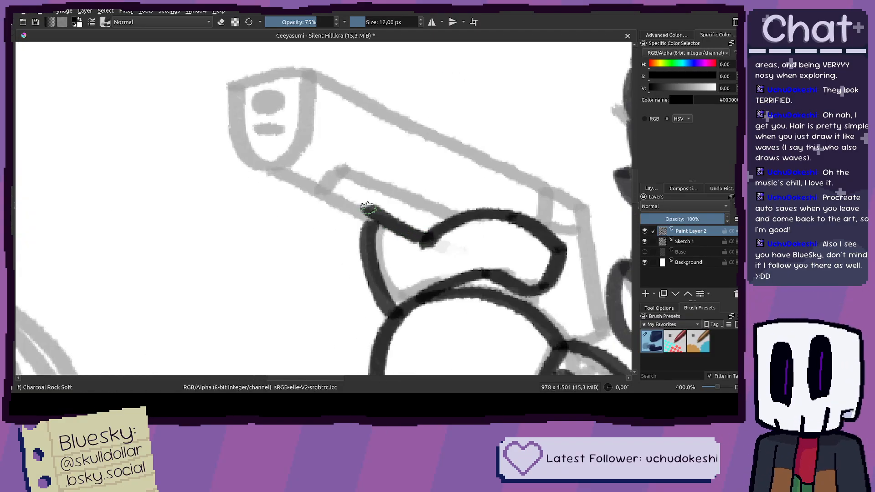
mouse_move(340, 175)
left_mouse_down()
mouse_move(319, 203)
mouse_move(361, 225)
left_mouse_up()
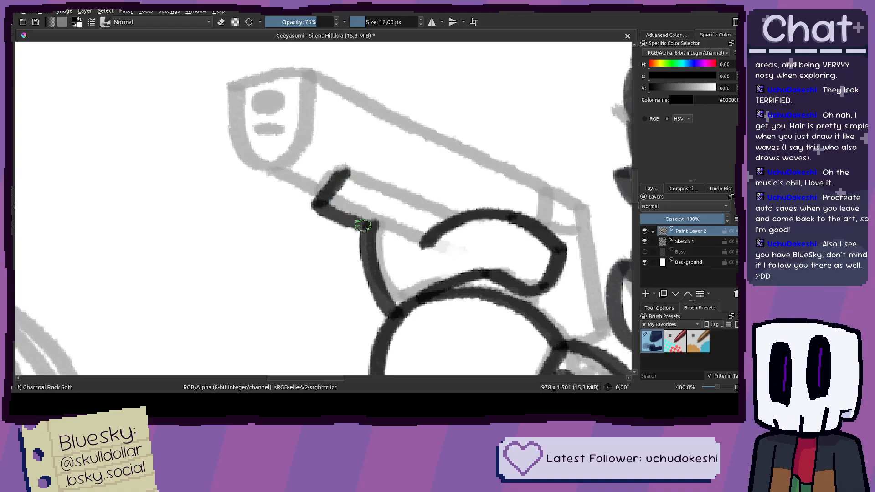
key("ctrl+z")
mouse_move(321, 196)
left_mouse_down()
mouse_move(319, 206)
mouse_move(362, 226)
mouse_move(417, 239)
left_mouse_up()
mouse_move(344, 167)
left_mouse_down()
mouse_move(445, 208)
mouse_move(298, 155)
mouse_move(420, 226)
left_mouse_up()
scroll(291, 205, "up", 1)
scroll(293, 172, "up", 1)
key("ctrl+z")
Step: Ink the gun's muzzle face as a U shape closed by a slanted top edge
mouse_move(295, 184)
left_mouse_down()
mouse_move(409, 289)
mouse_move(399, 277)
mouse_move(370, 273)
mouse_move(347, 248)
mouse_move(328, 181)
mouse_move(327, 104)
left_mouse_up()
mouse_move(387, 273)
left_mouse_down()
mouse_move(434, 256)
mouse_move(463, 199)
mouse_move(472, 77)
left_mouse_up()
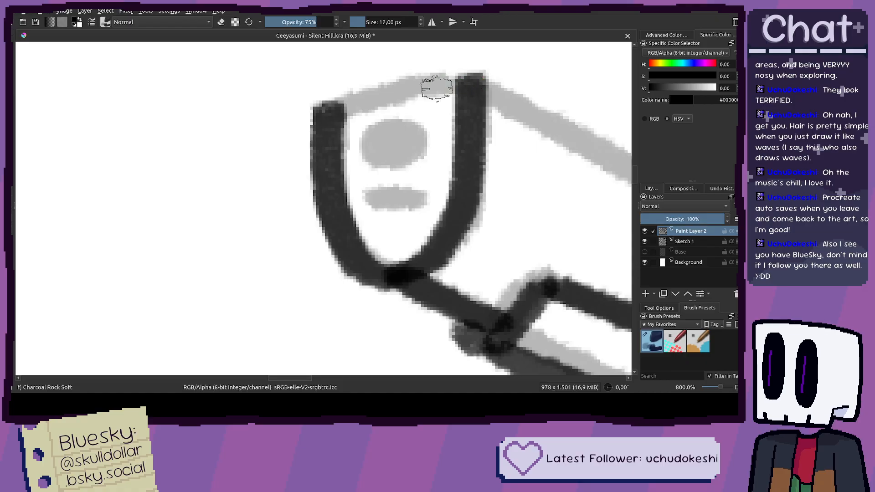
mouse_move(337, 113)
left_mouse_down()
mouse_move(383, 91)
mouse_move(479, 74)
left_mouse_up()
Step: Ink the slide's long top edge from the muzzle back and the lines of its rear section above the finger
mouse_move(487, 90)
left_mouse_down()
mouse_move(345, 108)
mouse_move(220, 79)
mouse_move(567, 249)
mouse_move(291, 93)
mouse_move(368, 119)
left_mouse_up()
key("ctrl+z")
mouse_move(278, 87)
left_mouse_down()
mouse_move(410, 145)
mouse_move(394, 221)
left_mouse_up()
key("ctrl+z")
mouse_move(410, 148)
left_mouse_down()
mouse_move(402, 225)
mouse_move(503, 236)
left_mouse_up()
left_click_drag(478, 216, 408, 133)
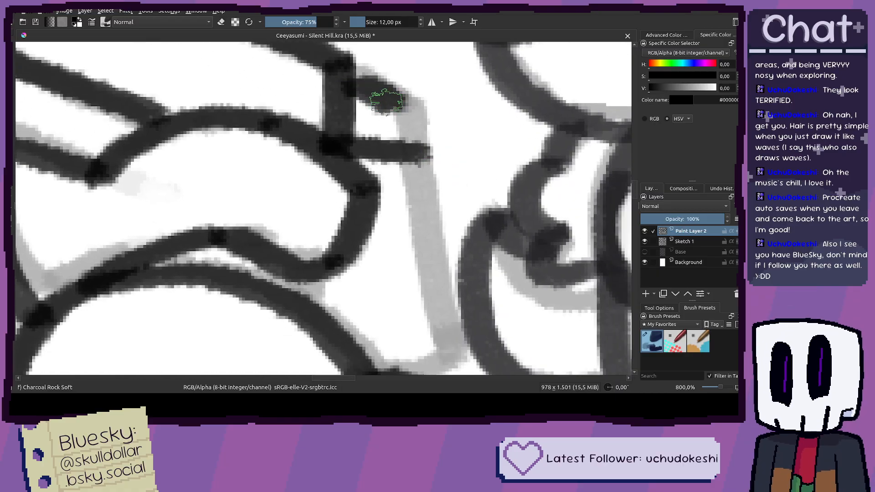
Step: Ink the gun's rear corner and the back edge of the grip down toward the cuff
mouse_move(366, 94)
left_mouse_down()
mouse_move(393, 110)
mouse_move(389, 145)
mouse_move(419, 154)
mouse_move(428, 240)
left_mouse_up()
key("ctrl+z")
key("ctrl+z")
mouse_move(341, 80)
left_mouse_down()
mouse_move(386, 104)
mouse_move(400, 98)
mouse_move(404, 151)
mouse_move(414, 165)
mouse_move(416, 156)
mouse_move(452, 342)
left_mouse_up()
key("ctrl+z")
mouse_move(451, 329)
left_mouse_down()
mouse_move(447, 195)
mouse_move(420, 220)
mouse_move(396, 229)
left_mouse_up()
scroll(399, 231, "down", 3)
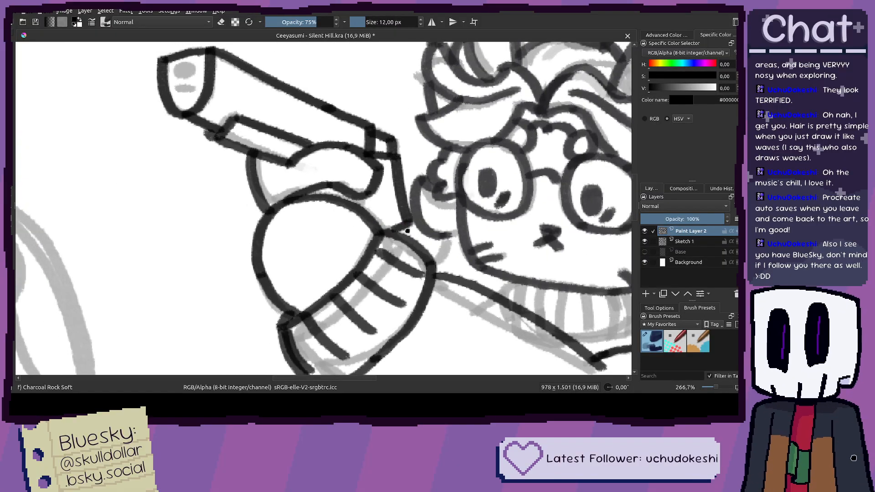
Step: Redraw the back edge of the grip and its lower end so they meet the hand
scroll(407, 224, "up", 3)
key("ctrl+z")
key("ctrl+z")
left_click_drag(406, 172, 404, 211)
mouse_move(400, 73)
left_mouse_down()
mouse_move(416, 261)
mouse_move(373, 278)
left_mouse_up()
scroll(329, 271, "down", 4)
scroll(355, 264, "up", 3)
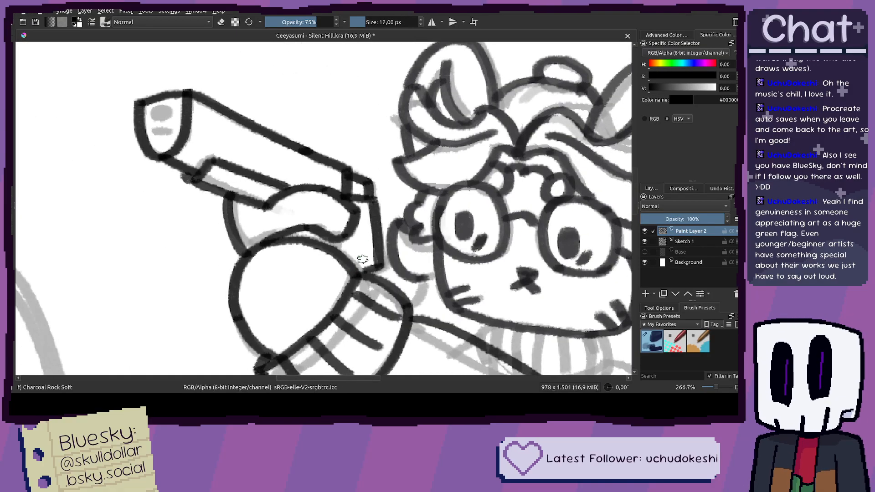
Step: Check the grip against the Base layer, and ink the short grip line between the finger and the hand
left_click(644, 251)
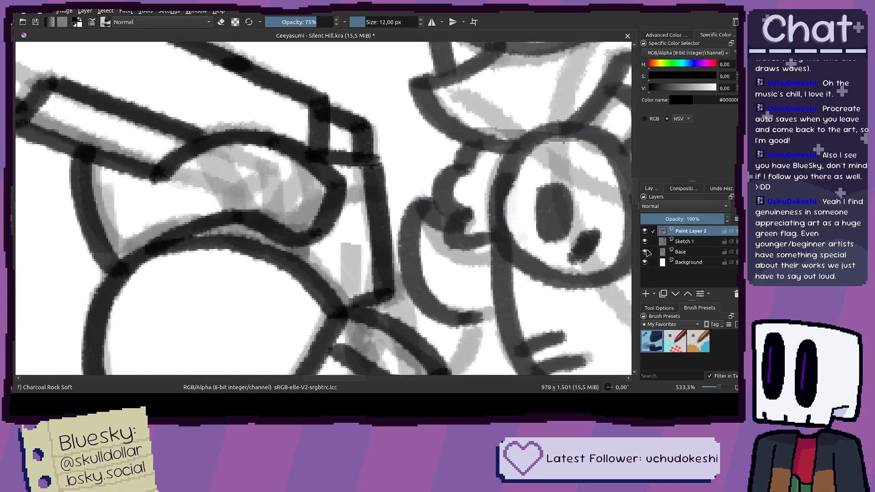
left_click(644, 251)
scroll(343, 251, "up", 1)
left_click_drag(274, 235, 276, 261)
scroll(299, 271, "down", 3)
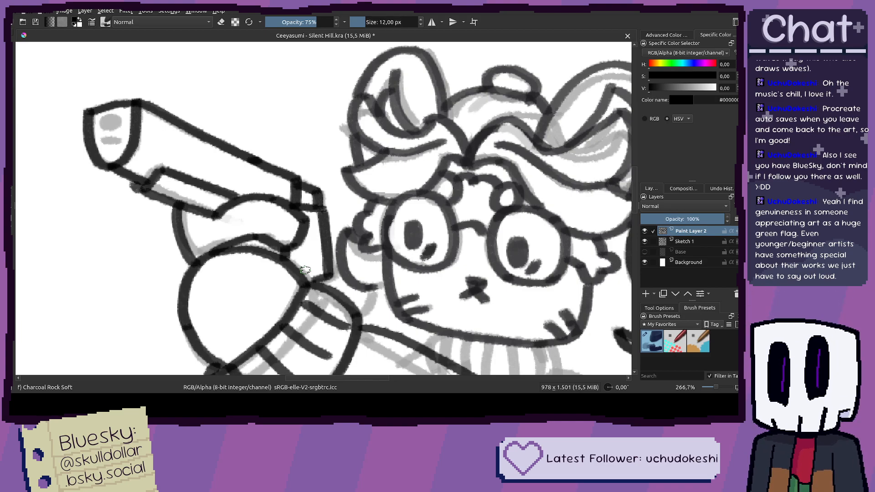
Step: Ink the lower tip of the cheek hair down to the cuff's upper corner
scroll(305, 270, "up", 5)
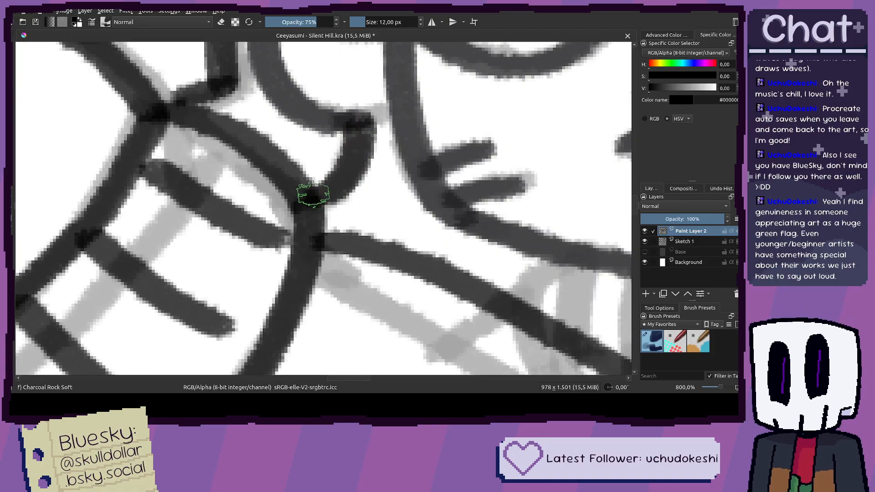
scroll(370, 200, "down", 4)
scroll(370, 199, "up", 1)
scroll(386, 199, "up", 5)
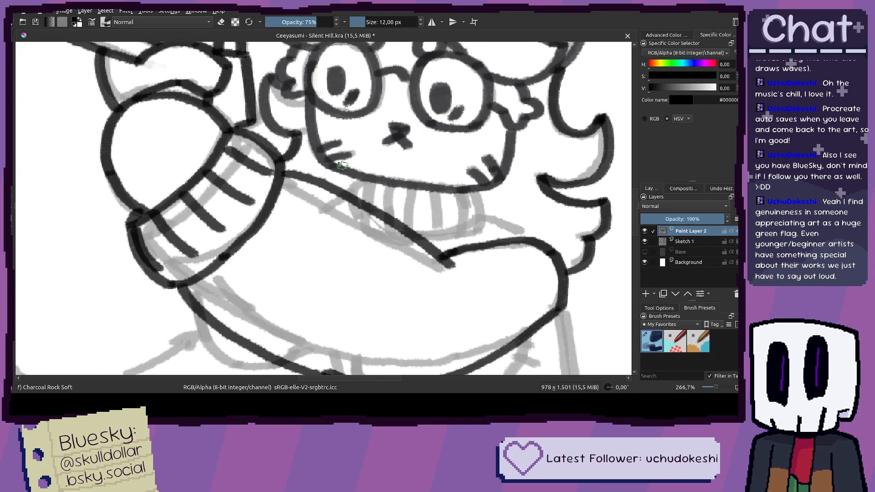
Step: Ink the outline of the turtleneck collar between the chin and the sleeve's upper edge
left_click_drag(377, 158, 360, 208)
key("ctrl+z")
left_click_drag(489, 266, 347, 218)
mouse_move(510, 221)
left_mouse_down()
mouse_move(476, 232)
mouse_move(304, 222)
left_mouse_up()
mouse_move(379, 153)
left_mouse_down()
mouse_move(403, 219)
mouse_move(392, 279)
mouse_move(381, 294)
mouse_move(273, 321)
left_mouse_up()
key("ctrl+z")
mouse_move(389, 289)
left_mouse_down()
mouse_move(276, 336)
mouse_move(237, 342)
left_mouse_up()
Step: Ink the vertical ribbing lines across the turtleneck collar
mouse_move(327, 155)
left_mouse_down()
mouse_move(343, 229)
mouse_move(338, 303)
left_mouse_up()
mouse_move(259, 154)
left_mouse_down()
mouse_move(269, 240)
mouse_move(260, 297)
left_mouse_up()
left_click_drag(208, 144, 190, 251)
left_click_drag(141, 172, 237, 202)
left_click_drag(232, 158, 210, 228)
mouse_move(168, 144)
left_mouse_down()
mouse_move(176, 218)
mouse_move(192, 216)
mouse_move(150, 147)
mouse_move(141, 212)
left_mouse_up()
key("ctrl+z")
Step: Toggle the Base and Sketch 1 layers to check the line art, and save the file
scroll(248, 183, "down", 3)
scroll(244, 195, "down", 3)
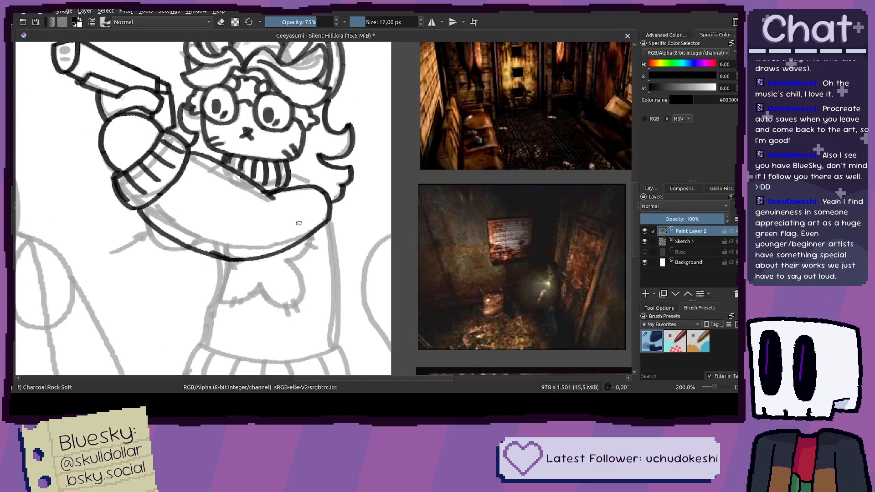
left_click(644, 252)
left_click(645, 252)
left_click_drag(619, 240, 659, 250)
left_click(644, 241)
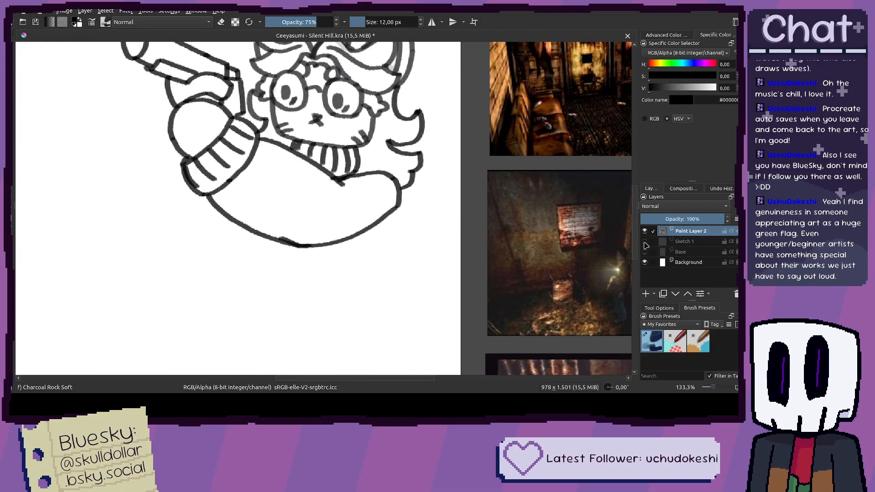
left_click(644, 242)
left_click_drag(228, 123, 306, 184)
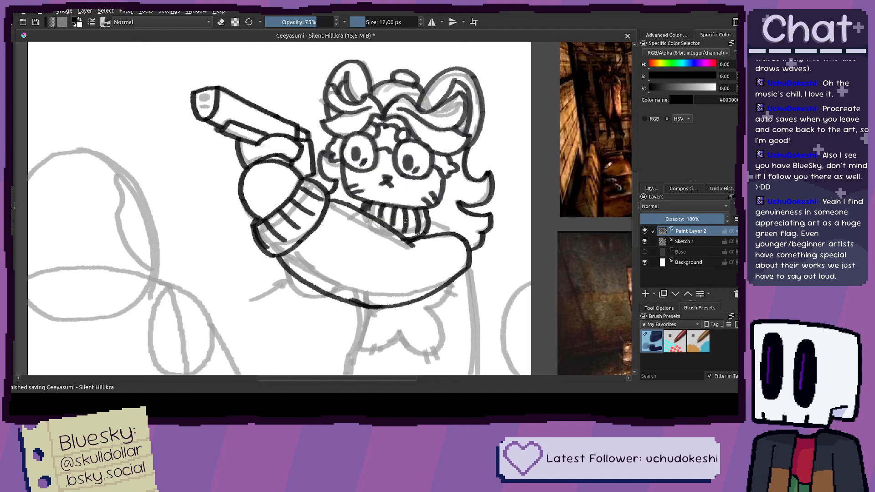
Step: Fill in the round bore and the short horizontal slot beneath it on the gun's muzzle face
left_click_drag(173, 73, 332, 160)
scroll(332, 160, "up", 4)
left_click_drag(570, 319, 442, 191)
scroll(517, 305, "up", 2)
mouse_move(496, 232)
left_mouse_down()
mouse_move(472, 252)
mouse_move(510, 256)
mouse_move(494, 238)
left_mouse_up()
left_click_drag(500, 286, 445, 238)
left_click_drag(412, 287, 464, 290)
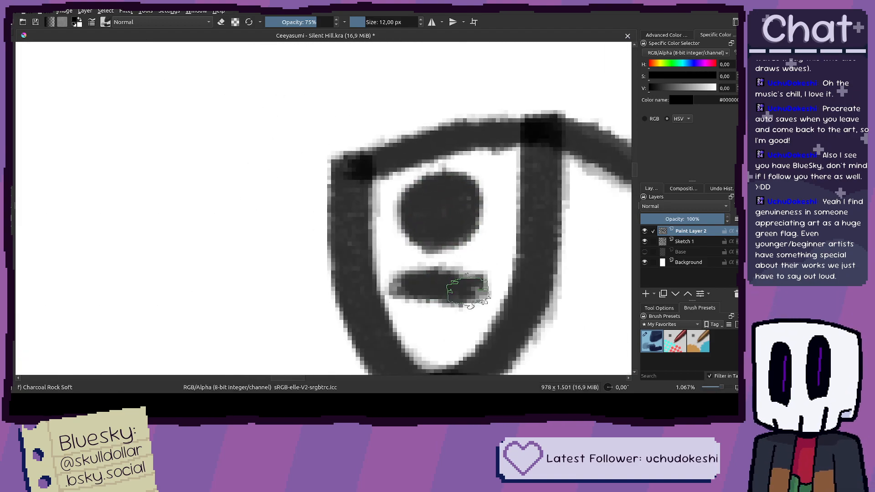
Step: Examine the inked gun, face, hair and sleeve up close and in the whole composition beside the reference images
scroll(459, 287, "down", 3)
left_click_drag(520, 295, 391, 234)
left_click_drag(501, 267, 323, 195)
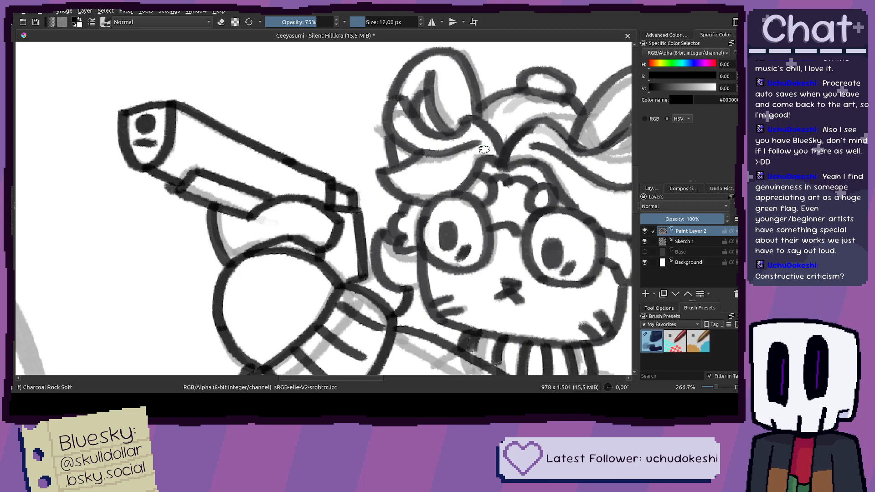
left_click_drag(543, 126, 301, 74)
left_click_drag(346, 102, 339, 75)
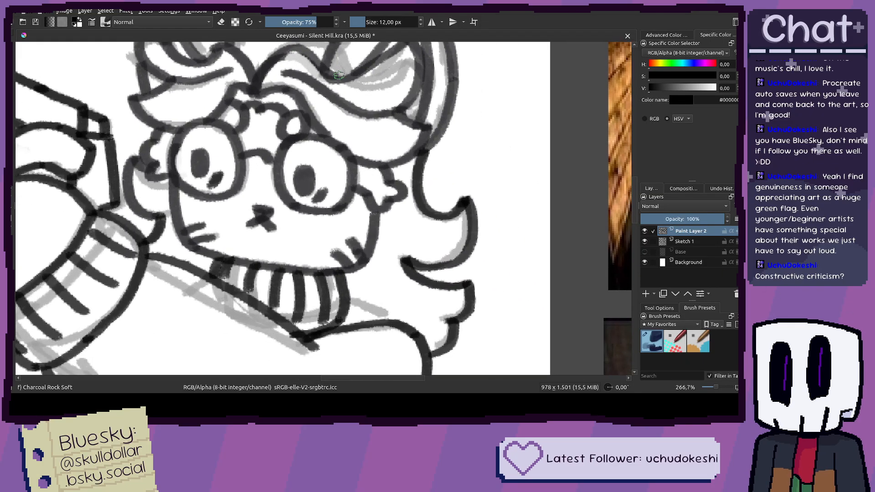
left_click_drag(353, 139, 349, 131)
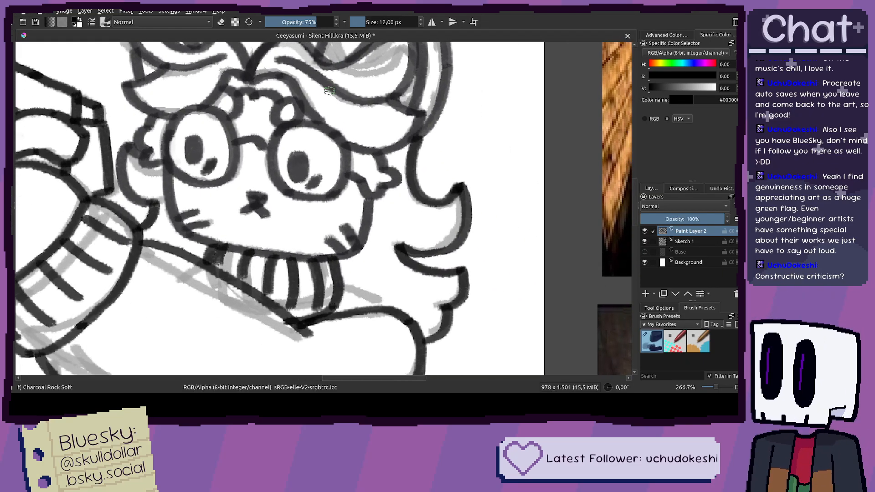
scroll(330, 91, "down", 4)
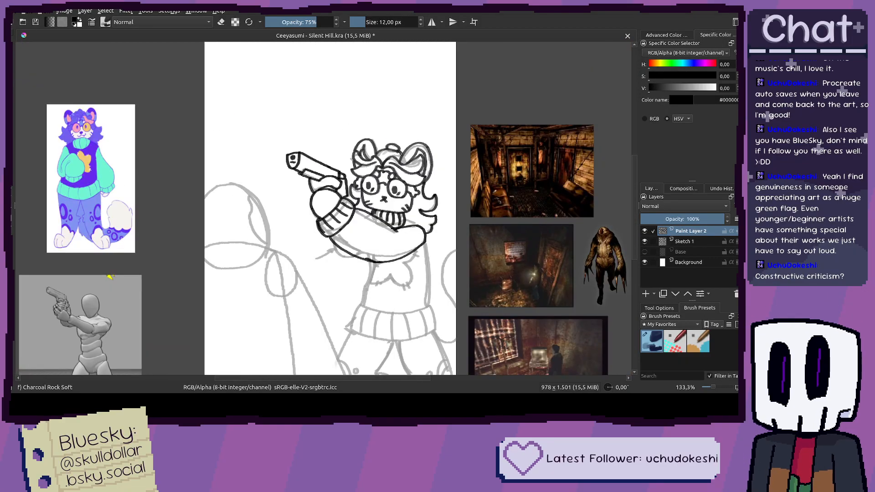
left_click_drag(389, 201, 371, 173)
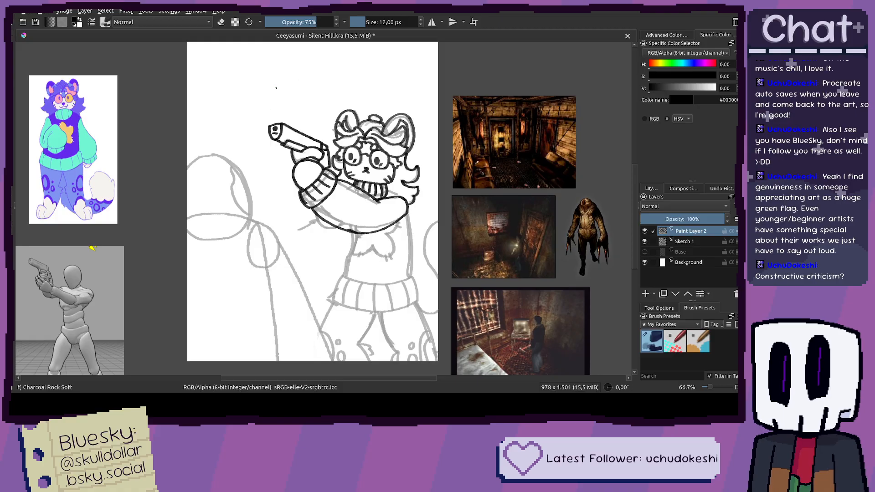
left_click_drag(285, 86, 310, 100)
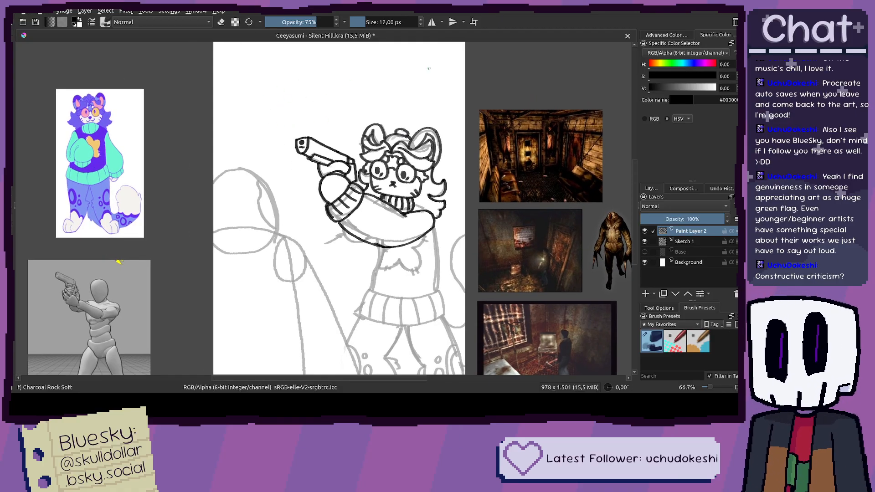
Step: Examine the inked sleeve, shoulder and collar up close and within the whole composition
key("ctrl+z")
key("ctrl+z")
left_click_drag(335, 135, 309, 119)
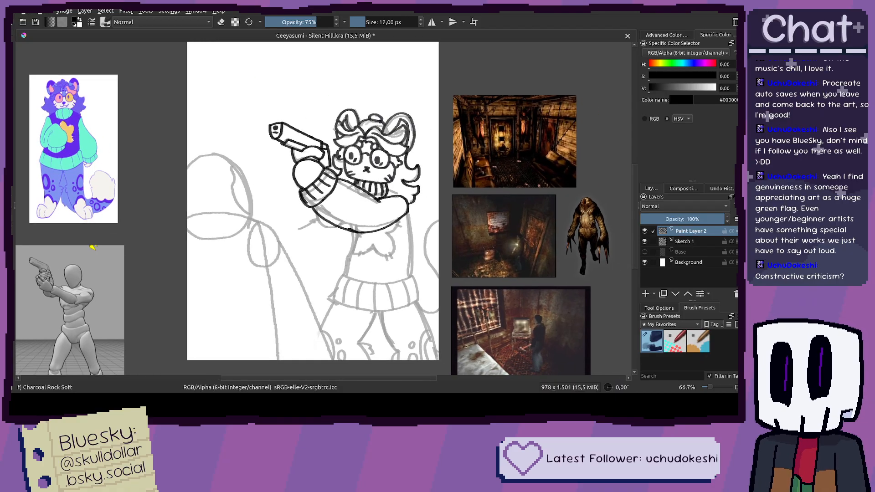
left_click_drag(358, 203, 319, 198)
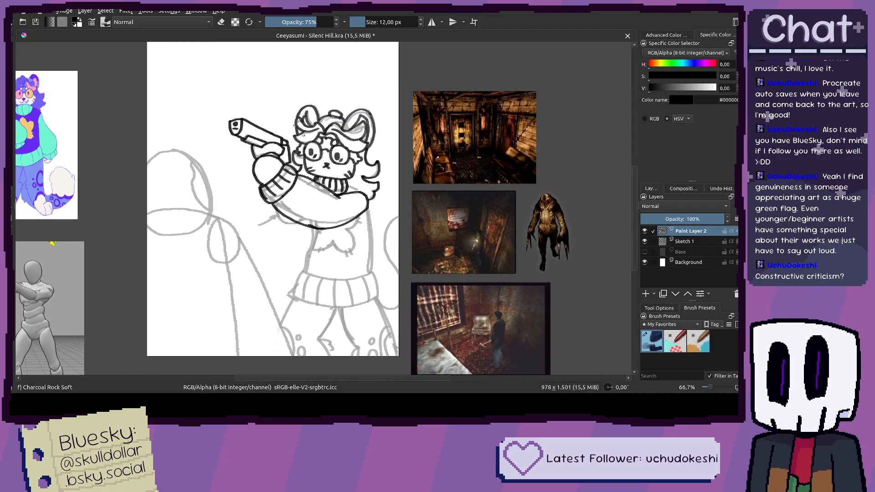
left_click_drag(353, 232, 331, 209)
scroll(335, 171, "up", 6)
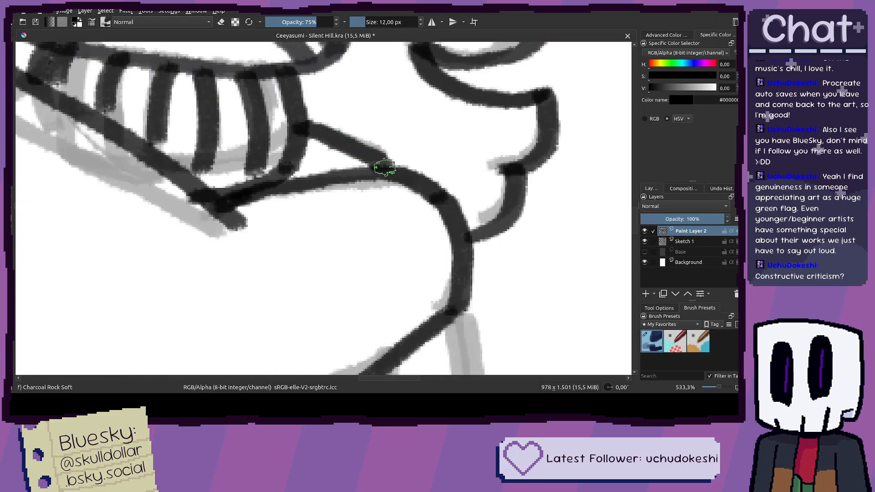
scroll(378, 166, "down", 5)
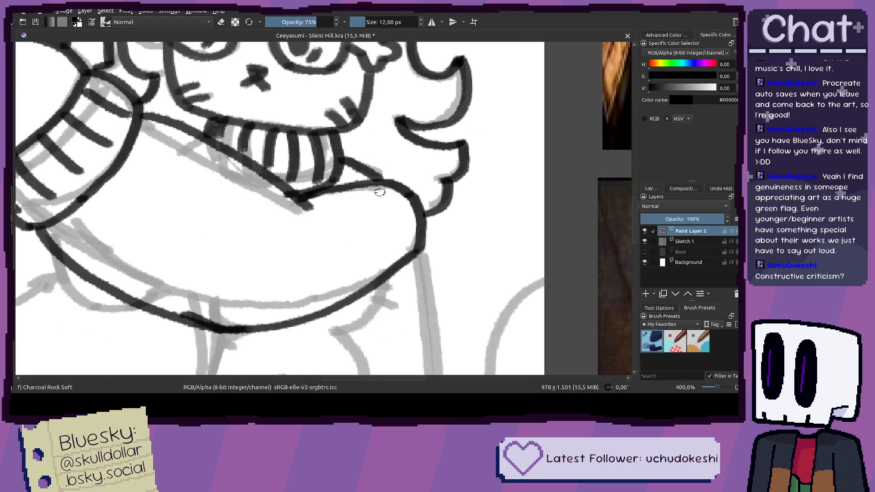
left_click_drag(426, 196, 395, 133)
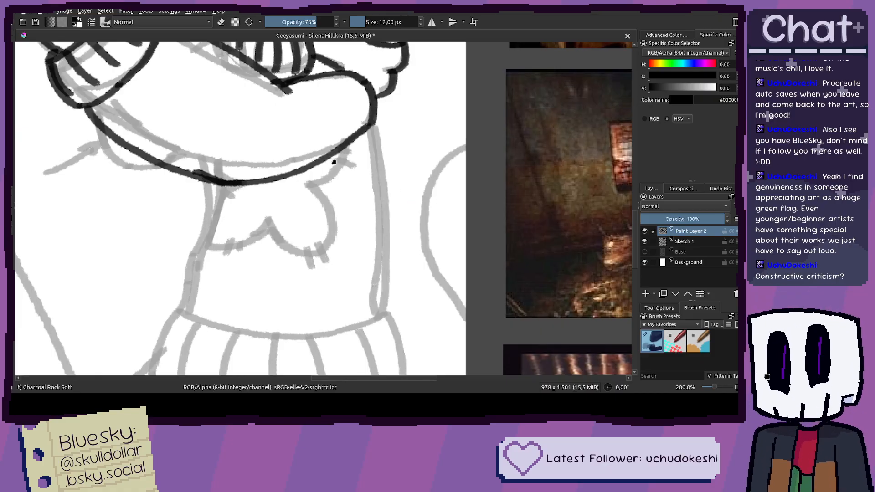
Step: Try to ink the side line of the torso below the raised sleeve
left_click_drag(334, 163, 379, 141)
scroll(256, 160, "up", 1)
mouse_move(256, 160)
left_mouse_down()
mouse_move(349, 152)
mouse_move(367, 86)
mouse_move(403, 95)
left_mouse_up()
scroll(341, 156, "up", 1)
mouse_move(397, 59)
left_mouse_down()
mouse_move(405, 148)
mouse_move(395, 59)
mouse_move(412, 119)
mouse_move(411, 147)
mouse_move(391, 73)
mouse_move(404, 127)
left_mouse_up()
key("ctrl+z")
key("ctrl+z")
key("ctrl+z")
mouse_move(387, 53)
left_mouse_down()
mouse_move(404, 123)
mouse_move(370, 216)
mouse_move(360, 309)
left_mouse_up()
key("ctrl+z")
mouse_move(371, 215)
left_mouse_down()
mouse_move(360, 314)
mouse_move(376, 304)
left_mouse_up()
key("ctrl+z")
key("ctrl+z")
key("ctrl+z")
scroll(307, 228, "down", 1)
key("ctrl+z")
Step: Ink the left half of the sweater hem's upper edge over the sketch
scroll(306, 264, "down", 4)
scroll(319, 255, "up", 4)
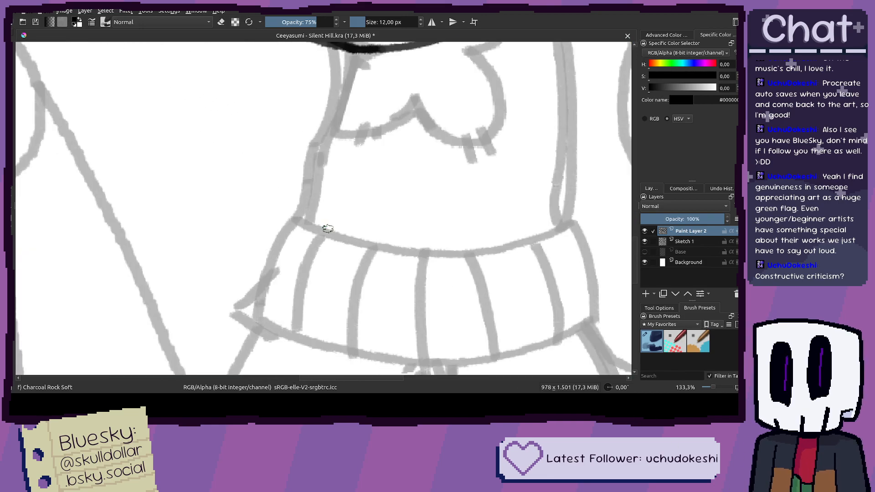
scroll(327, 228, "up", 4)
mouse_move(184, 153)
left_mouse_down()
mouse_move(265, 190)
mouse_move(396, 212)
mouse_move(153, 207)
mouse_move(209, 204)
mouse_move(185, 212)
mouse_move(211, 207)
left_mouse_up()
key("ctrl+z")
key("ctrl+z")
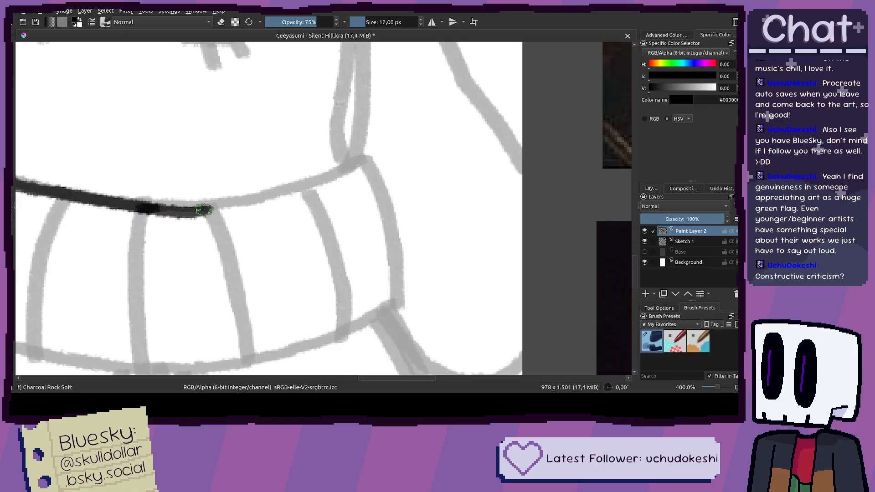
Step: Hide the Sketch 1 layer to check the line art on its own, and show it again
key("minus")
key("minus")
key("minus")
key("minus")
key("minus")
key("minus")
key("ctrl+t")
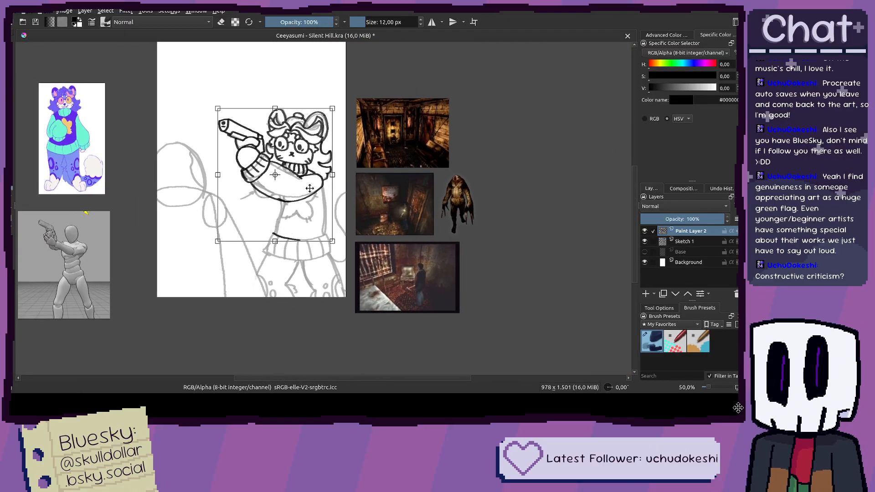
left_click_drag(470, 211, 503, 224)
left_click(644, 241)
left_click_drag(340, 184, 360, 195)
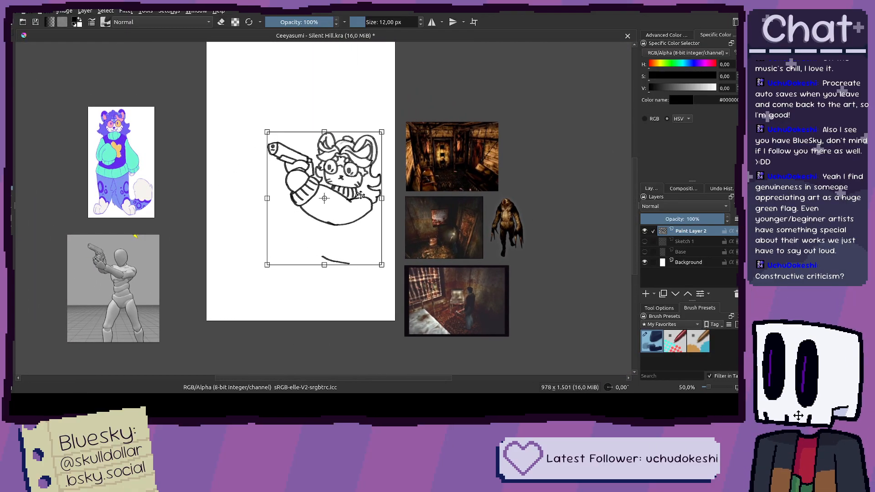
left_click_drag(368, 142, 337, 149)
key("ctrl+z")
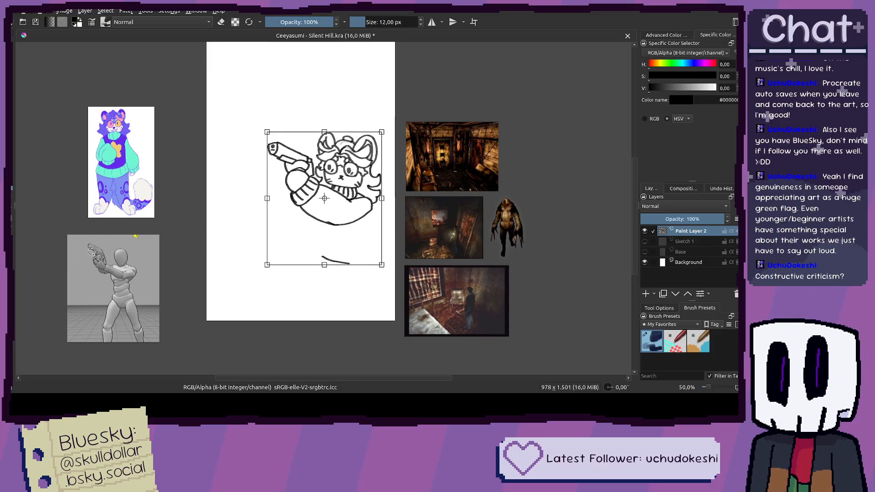
left_click(644, 241)
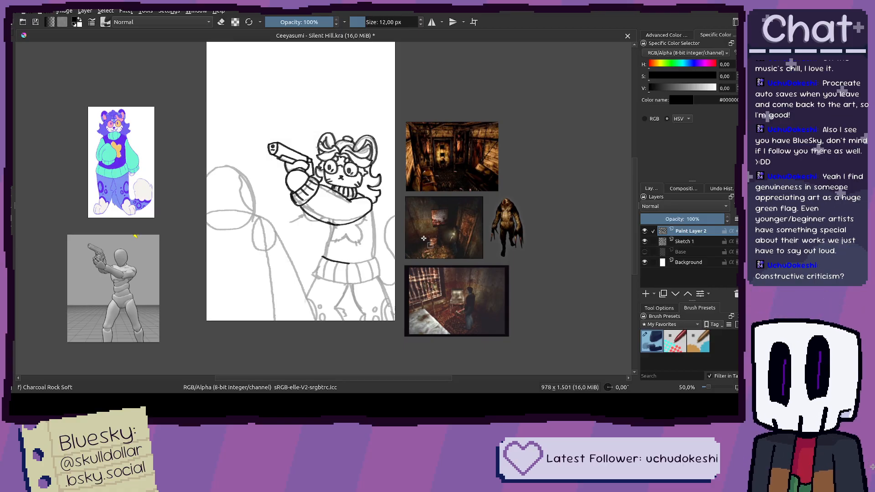
Step: Ink the remaining right half of the sweater hem's upper edge
scroll(423, 238, "up", 3)
key("i")
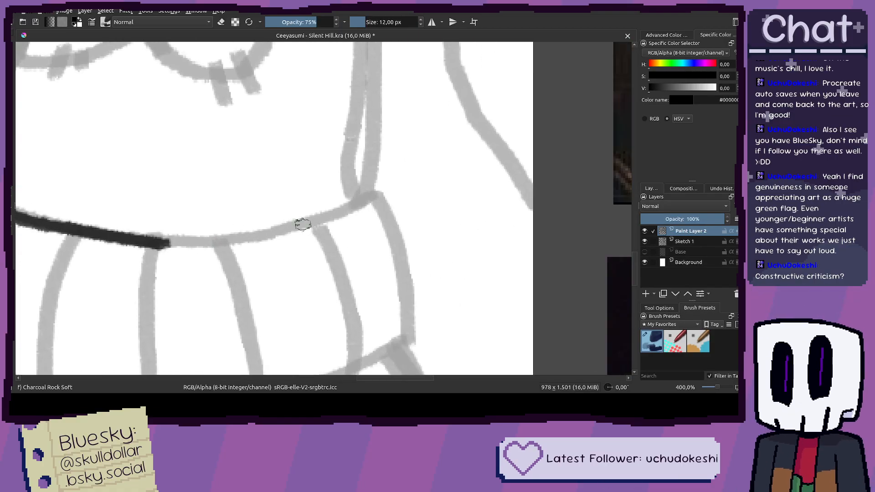
scroll(298, 225, "down", 3)
scroll(241, 216, "up", 4)
mouse_move(172, 195)
left_mouse_down()
mouse_move(289, 194)
mouse_move(397, 162)
left_mouse_up()
key("ctrl+z")
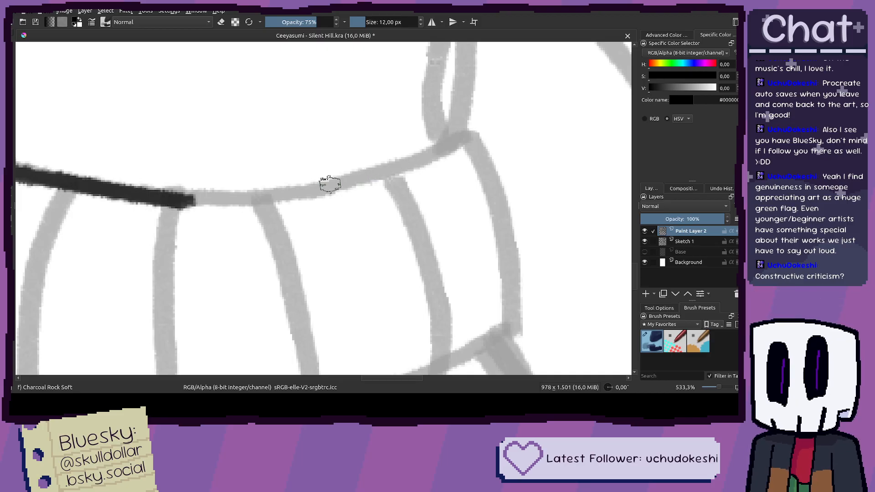
mouse_move(176, 199)
left_mouse_down()
mouse_move(303, 195)
mouse_move(334, 188)
mouse_move(288, 191)
mouse_move(372, 181)
mouse_move(472, 140)
left_mouse_up()
key("ctrl+z")
scroll(380, 226, "down", 5)
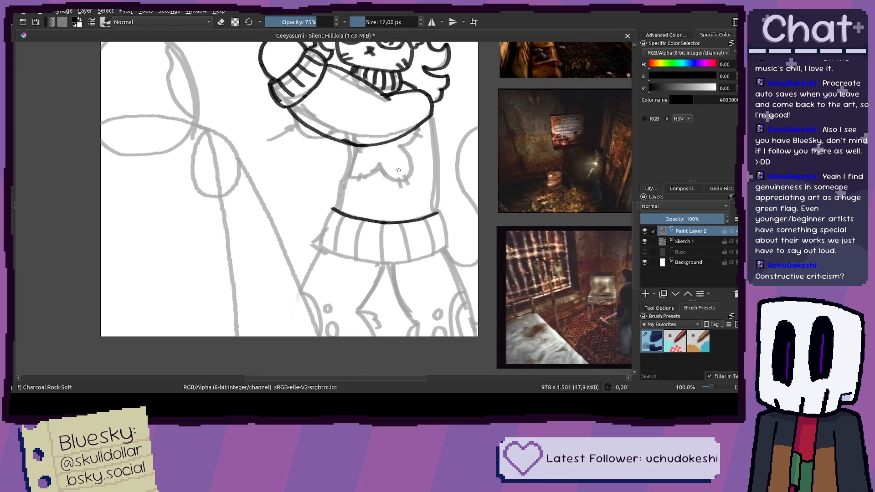
Step: Examine the whole composition and the grey mannequin pose reference up close
scroll(381, 226, "down", 4)
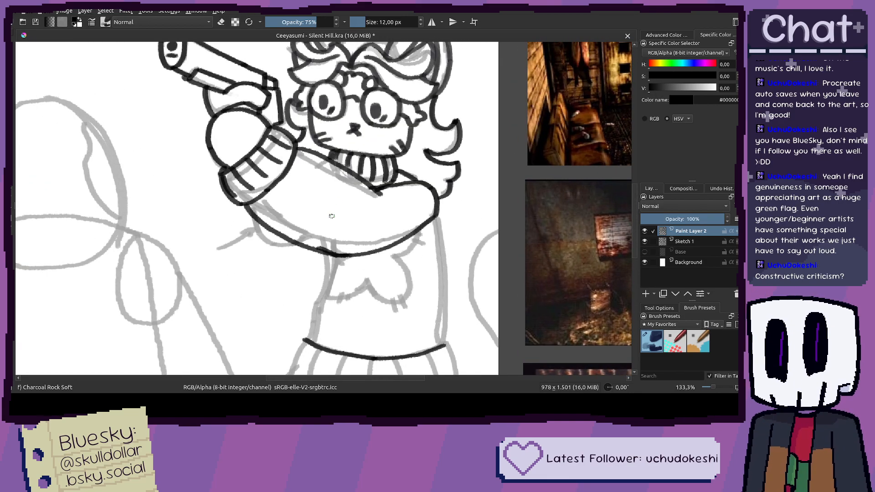
scroll(365, 137, "up", 1)
left_click_drag(348, 292, 339, 257)
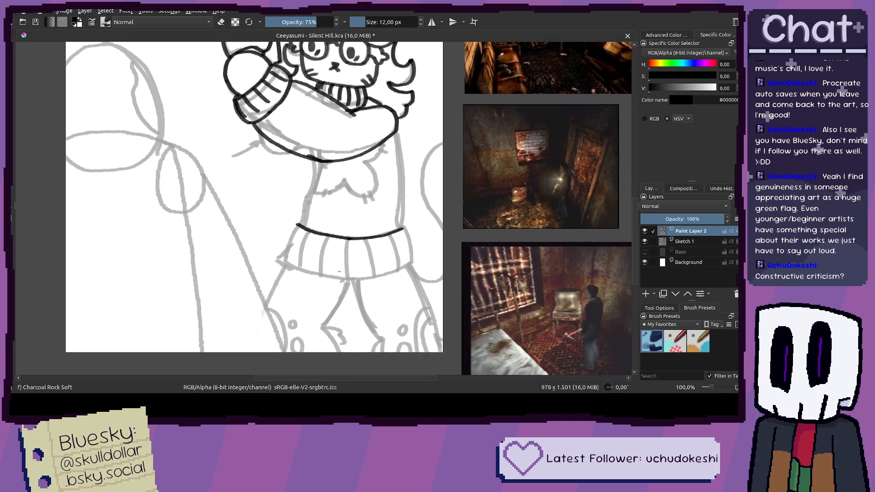
scroll(349, 126, "down", 2)
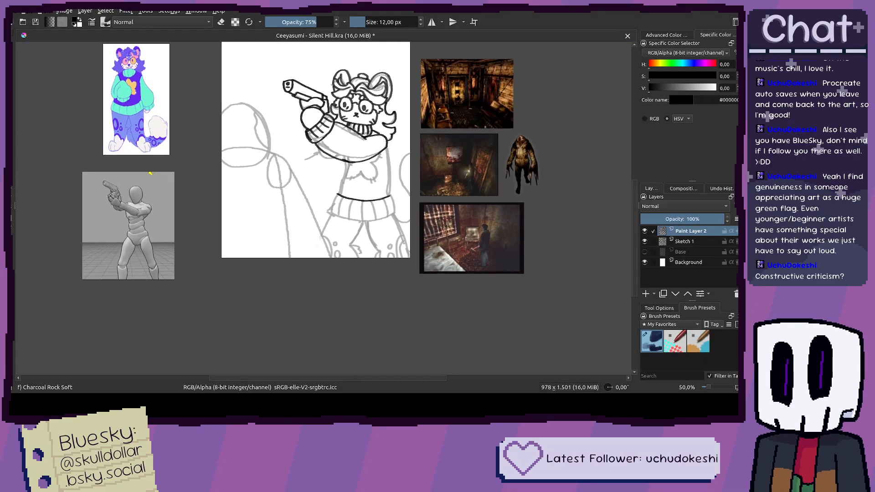
scroll(42, 248, "up", 2)
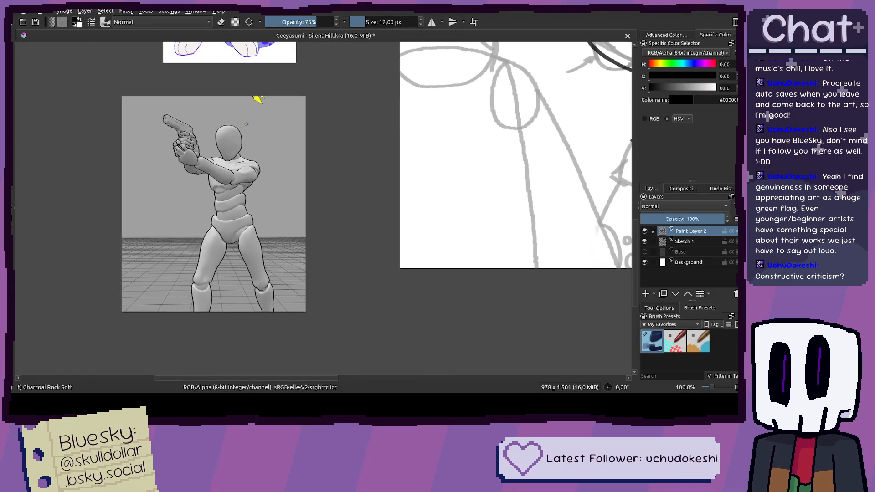
scroll(237, 124, "up", 1)
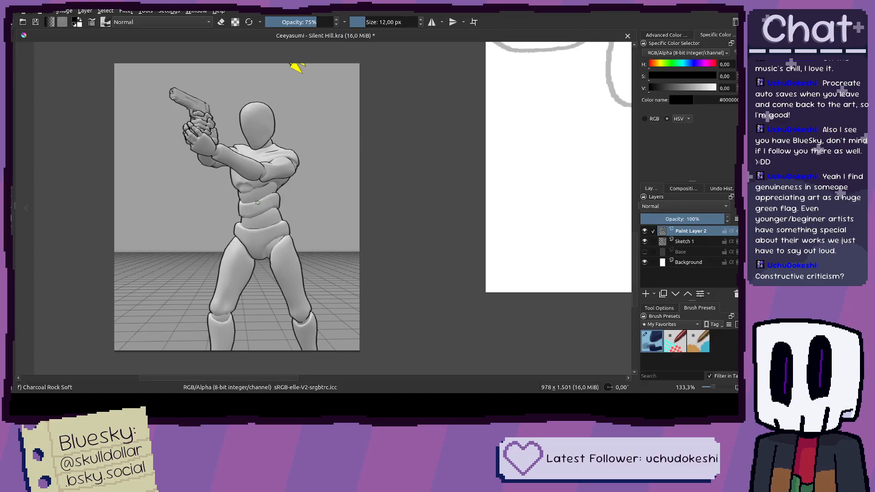
Step: Try a curved freehand line-of-action stroke on the blank canvas area between the mannequin reference and the cat
scroll(363, 152, "right", 5)
scroll(363, 152, "up", 2)
left_click_drag(370, 156, 370, 286)
key("ctrl+z")
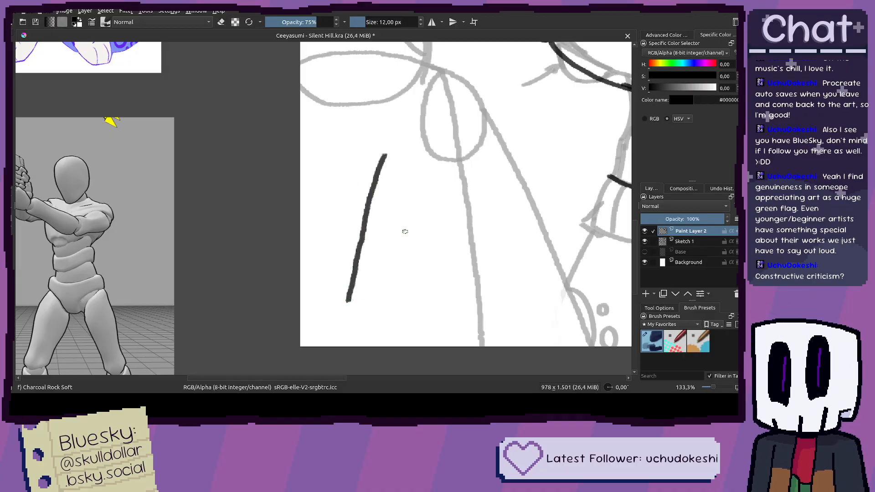
scroll(383, 217, "down", 3)
scroll(390, 207, "up", 3)
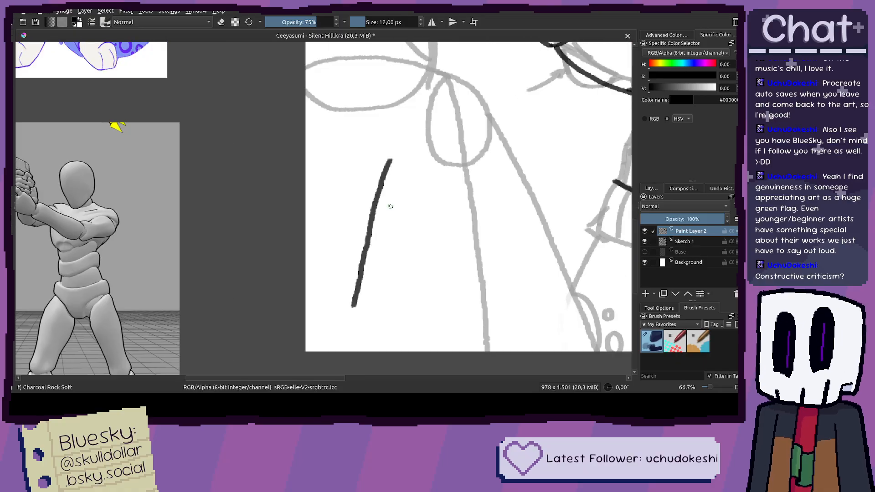
key("ctrl+z")
Step: Try a line-of-action stroke running down through the cat character's body
scroll(198, 259, "right", 5)
scroll(197, 260, "up", 3)
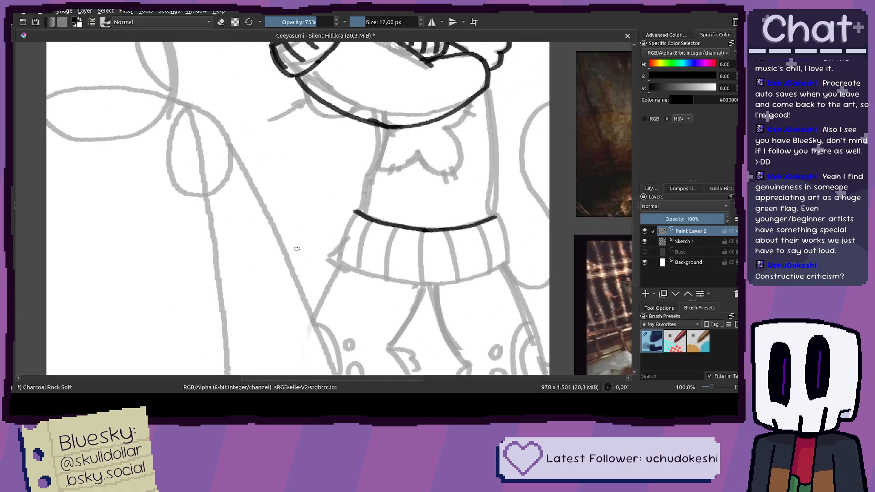
scroll(365, 220, "down", 3)
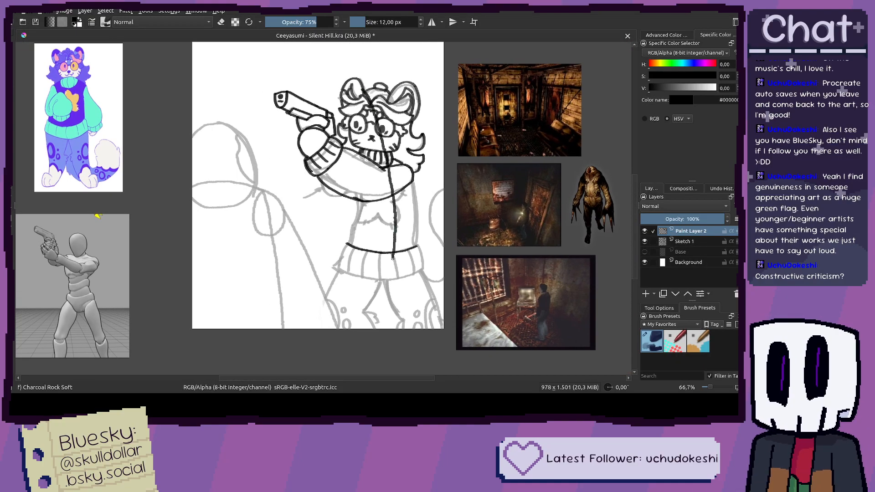
left_click_drag(375, 312, 373, 330)
key("ctrl+z")
left_click_drag(396, 149, 377, 99)
key("ctrl+z")
key("ctrl+z")
Step: Ink the sweater hem's left edge and its pointed, folded lower-left corner
scroll(380, 263, "up", 4)
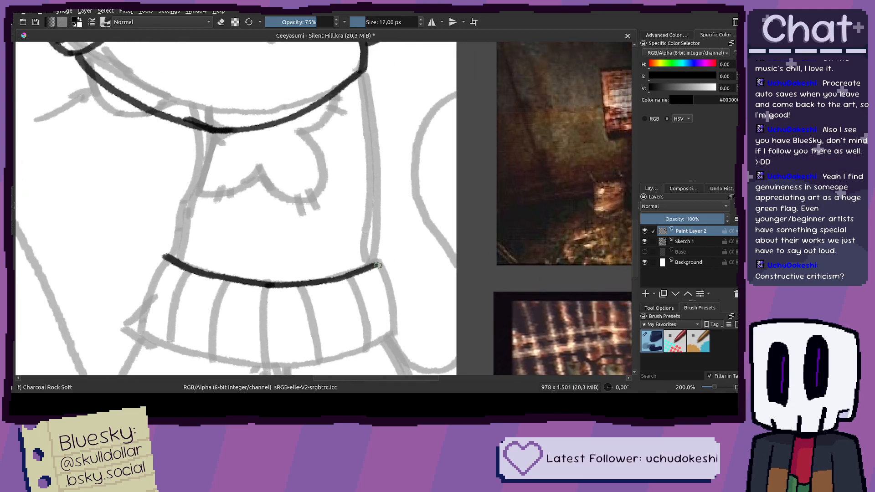
scroll(380, 264, "up", 2)
mouse_move(341, 334)
left_mouse_down()
mouse_move(347, 316)
mouse_move(153, 264)
mouse_move(250, 191)
mouse_move(282, 120)
mouse_move(212, 222)
left_mouse_up()
key("ctrl+z")
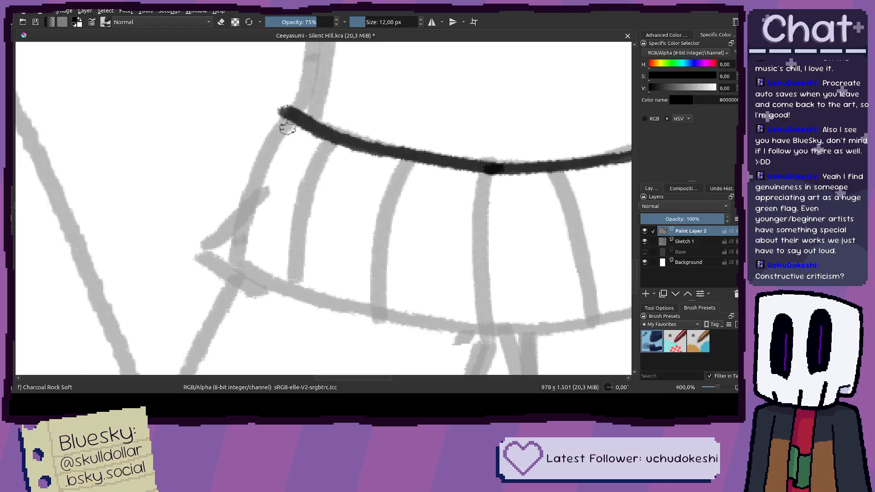
mouse_move(271, 186)
left_mouse_down()
mouse_move(240, 202)
mouse_move(204, 247)
mouse_move(275, 289)
left_mouse_up()
mouse_move(248, 197)
left_mouse_down()
mouse_move(253, 164)
mouse_move(285, 113)
left_mouse_up()
mouse_move(318, 196)
left_mouse_down()
mouse_move(64, 133)
mouse_move(209, 154)
left_mouse_up()
mouse_move(153, 242)
left_mouse_down()
mouse_move(268, 271)
mouse_move(467, 297)
left_mouse_up()
left_click_drag(372, 281, 304, 272)
key("ctrl+z")
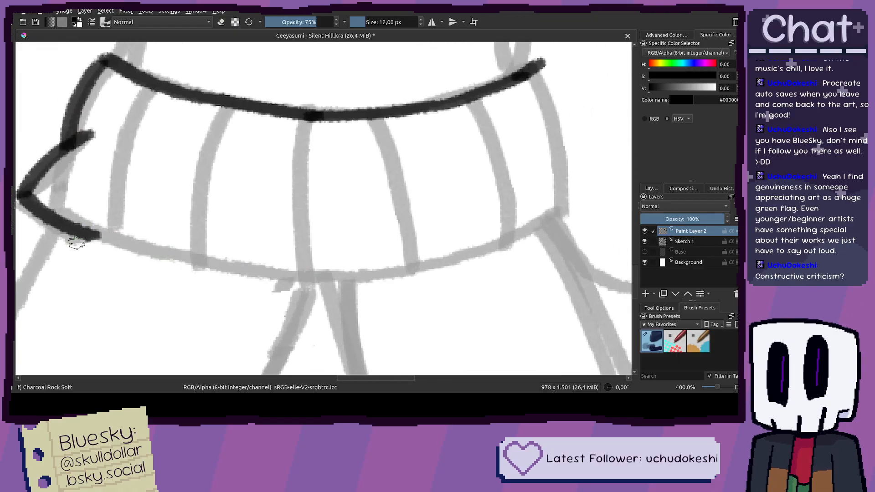
Step: Ink the curved lower edge of the sweater hem from the folded corner across to its right end
mouse_move(91, 235)
left_mouse_down()
mouse_move(168, 259)
mouse_move(325, 284)
mouse_move(278, 289)
mouse_move(464, 255)
left_mouse_up()
key("ctrl+z")
left_click_drag(337, 282, 431, 253)
key("ctrl+z")
mouse_move(343, 279)
left_mouse_down()
mouse_move(401, 260)
mouse_move(355, 265)
left_mouse_up()
key("ctrl+z")
scroll(355, 265, "up", 1)
mouse_move(248, 278)
left_mouse_down()
mouse_move(288, 276)
mouse_move(249, 286)
mouse_move(356, 260)
left_mouse_up()
key("ctrl+z")
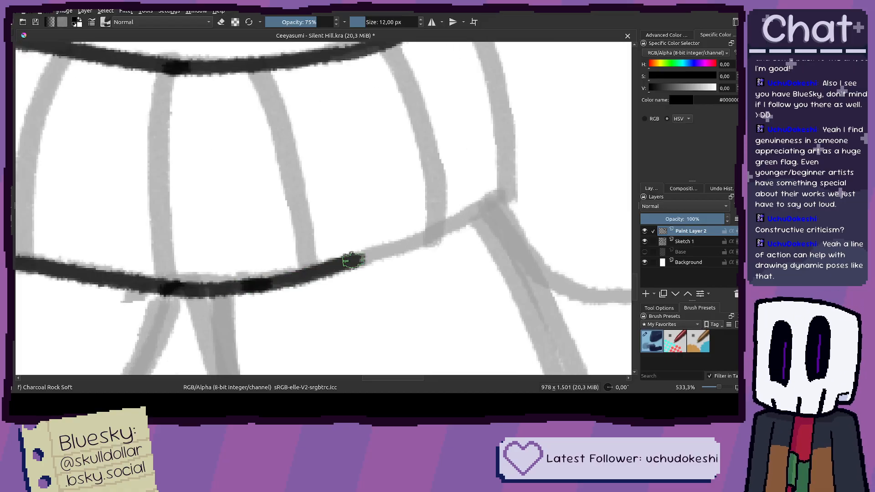
key("ctrl+z")
mouse_move(240, 284)
left_mouse_down()
mouse_move(423, 251)
mouse_move(556, 183)
left_mouse_up()
Step: Ink the hem's curved right edge, connecting its lower and upper edges
mouse_move(556, 183)
left_mouse_down()
mouse_move(411, 295)
mouse_move(388, 187)
left_mouse_up()
key("ctrl+z")
mouse_move(360, 105)
left_mouse_down()
mouse_move(390, 183)
mouse_move(406, 287)
mouse_move(420, 255)
mouse_move(415, 188)
mouse_move(372, 96)
left_mouse_up()
key("ctrl+z")
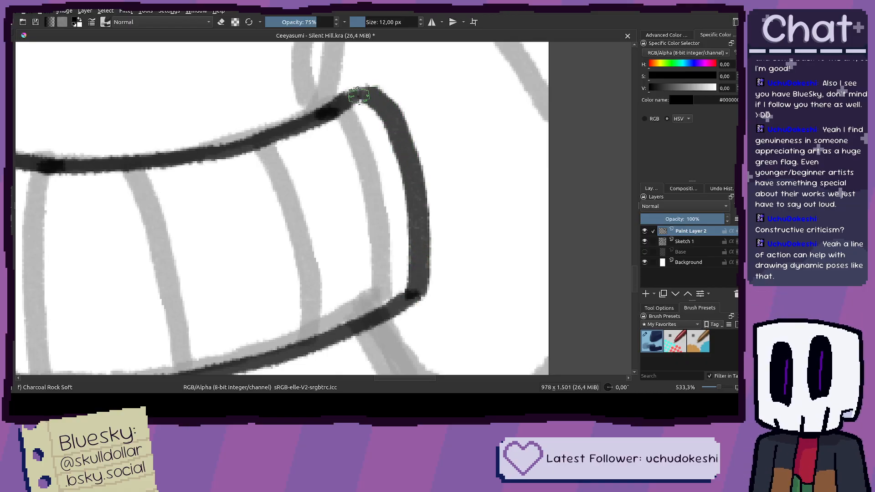
Step: Ink six vertical ribbing lines across the sweater hem, following the sketch from left to right
scroll(339, 120, "down", 2)
left_click_drag(337, 138, 451, 161)
scroll(242, 159, "up", 1)
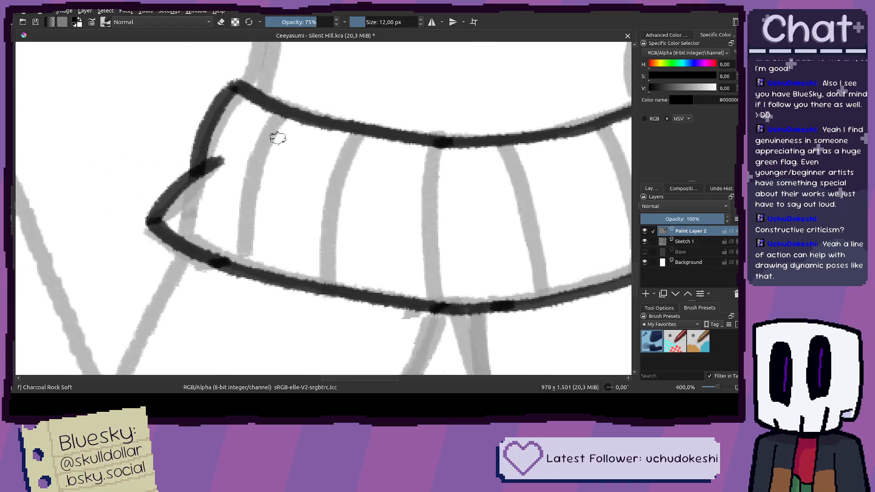
scroll(277, 138, "up", 1)
mouse_move(303, 101)
left_mouse_down()
mouse_move(273, 138)
mouse_move(253, 196)
mouse_move(238, 281)
left_mouse_up()
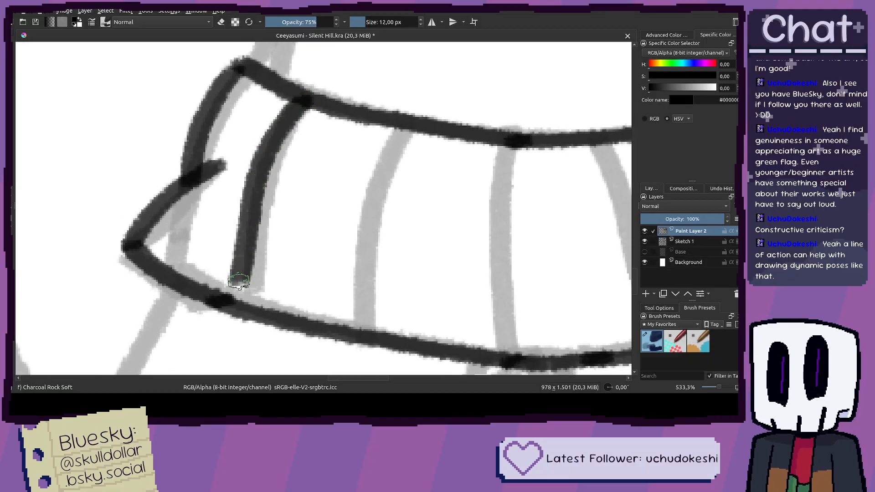
mouse_move(412, 128)
left_mouse_down()
mouse_move(379, 200)
mouse_move(358, 319)
left_mouse_up()
left_click_drag(458, 231, 344, 190)
mouse_move(394, 103)
left_mouse_down()
mouse_move(379, 197)
mouse_move(385, 302)
left_mouse_up()
left_click_drag(449, 252, 364, 270)
mouse_move(434, 295)
left_mouse_down()
mouse_move(424, 197)
mouse_move(396, 114)
left_mouse_up()
left_click_drag(444, 153, 358, 154)
mouse_move(418, 97)
left_mouse_down()
mouse_move(456, 163)
mouse_move(478, 256)
left_mouse_up()
left_click_drag(483, 214, 433, 266)
left_click_drag(453, 115, 489, 234)
key("ctrl+z")
scroll(490, 234, "down", 4)
left_click_drag(479, 183, 471, 161)
scroll(471, 161, "up", 4)
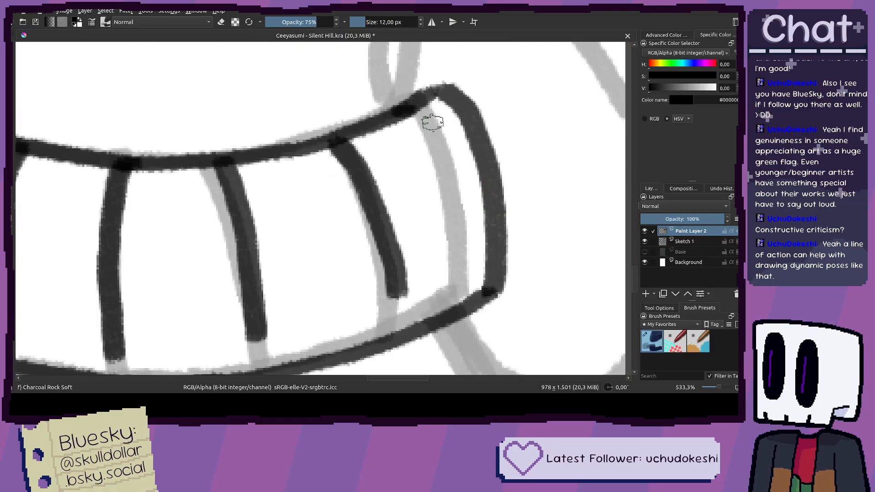
mouse_move(423, 103)
left_mouse_down()
mouse_move(463, 206)
mouse_move(482, 267)
left_mouse_up()
Step: Toggle the Sketch 1 layer's visibility to check the inked hem
scroll(482, 267, "down", 4)
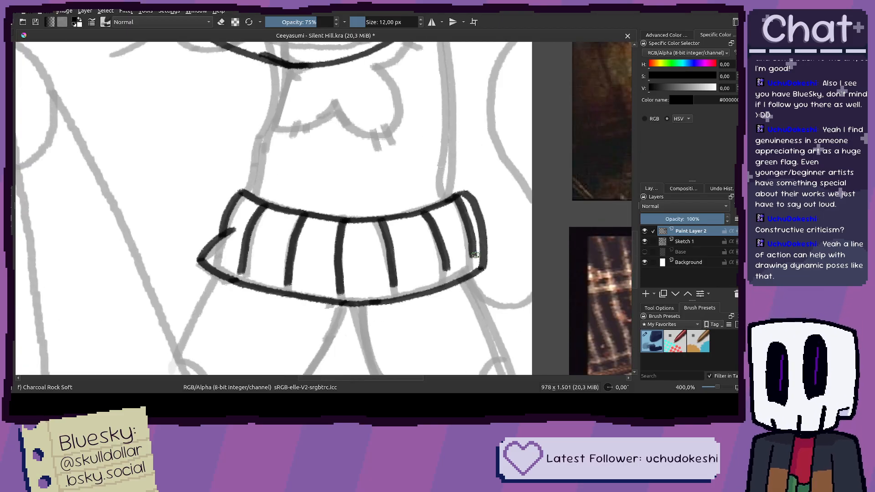
left_click(645, 241)
left_click(646, 241)
mouse_move(457, 140)
left_mouse_down()
mouse_move(449, 184)
mouse_move(416, 197)
mouse_move(395, 132)
left_mouse_up()
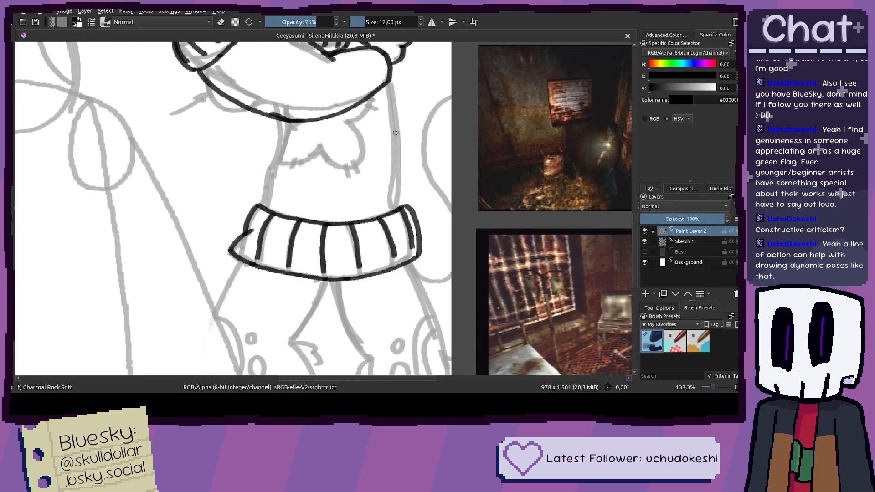
scroll(385, 69, "up", 3)
left_click_drag(400, 70, 421, 192)
key("ctrl+z")
key("ctrl+z")
mouse_move(398, 69)
left_mouse_down()
mouse_move(421, 146)
mouse_move(425, 314)
mouse_move(439, 143)
left_mouse_up()
key("ctrl+z")
key("ctrl+z")
mouse_move(429, 305)
left_mouse_down()
mouse_move(433, 125)
mouse_move(417, 82)
mouse_move(421, 140)
left_mouse_up()
key("ctrl+z")
key("ctrl+z")
left_click_drag(399, 71, 413, 108)
left_click_drag(423, 213, 420, 280)
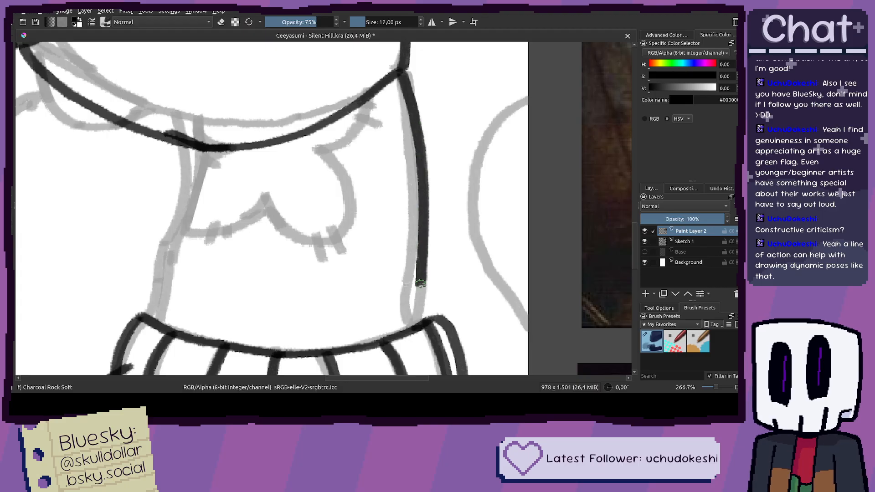
key("ctrl+z")
left_click_drag(422, 326, 418, 106)
key("ctrl+z")
left_click_drag(410, 72, 362, 100)
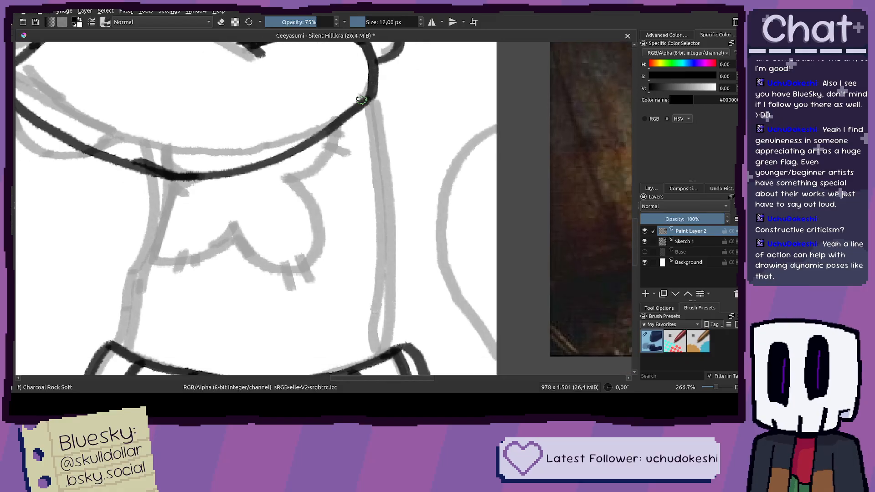
left_click_drag(380, 133, 382, 150)
key("ctrl+z")
left_click_drag(376, 108, 374, 128)
key("ctrl+z")
left_click_drag(371, 98, 381, 153)
key("ctrl+z")
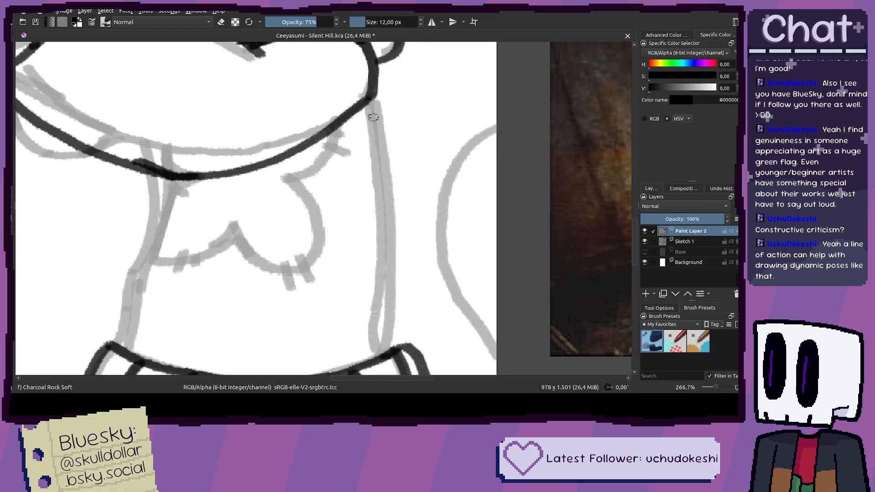
Step: Ink the right side of the torso from the raised sleeve down to the sweater hem
mouse_move(374, 107)
left_mouse_down()
mouse_move(385, 151)
mouse_move(376, 113)
mouse_move(391, 280)
left_mouse_up()
key("ctrl+z")
key("ctrl+z")
key("ctrl+z")
mouse_move(395, 357)
left_mouse_down()
mouse_move(403, 214)
mouse_move(385, 123)
left_mouse_up()
scroll(383, 119, "up", 1)
scroll(383, 119, "up", 1)
mouse_move(353, 70)
left_mouse_down()
mouse_move(403, 191)
mouse_move(419, 292)
mouse_move(415, 343)
left_mouse_up()
left_click_drag(415, 343, 420, 210)
scroll(421, 210, "down", 4)
scroll(422, 210, "up", 1)
mouse_move(324, 197)
left_mouse_down()
mouse_move(400, 190)
mouse_move(383, 176)
mouse_move(421, 165)
left_mouse_up()
left_click_drag(380, 184, 424, 171)
scroll(419, 135, "up", 3)
left_click_drag(419, 69, 435, 151)
key("ctrl+z")
mouse_move(420, 50)
left_mouse_down()
mouse_move(434, 164)
mouse_move(398, 238)
left_mouse_up()
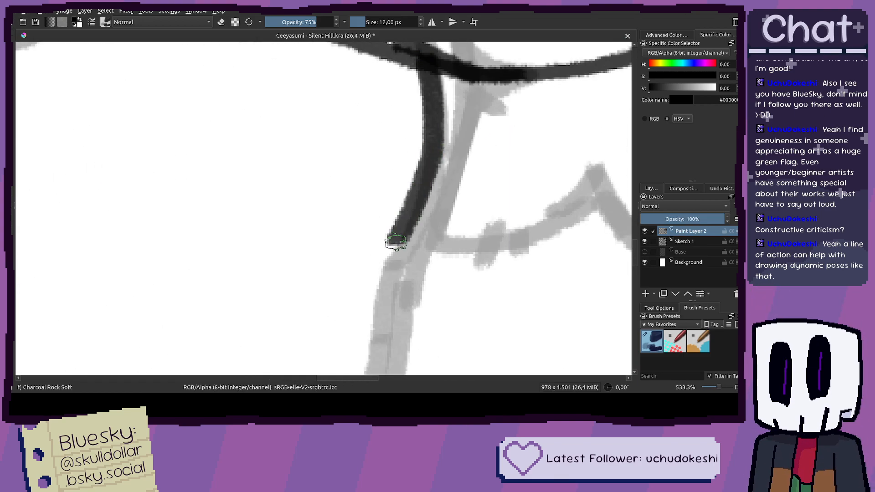
key("ctrl+z")
left_click_drag(426, 57, 437, 182)
key("ctrl+z")
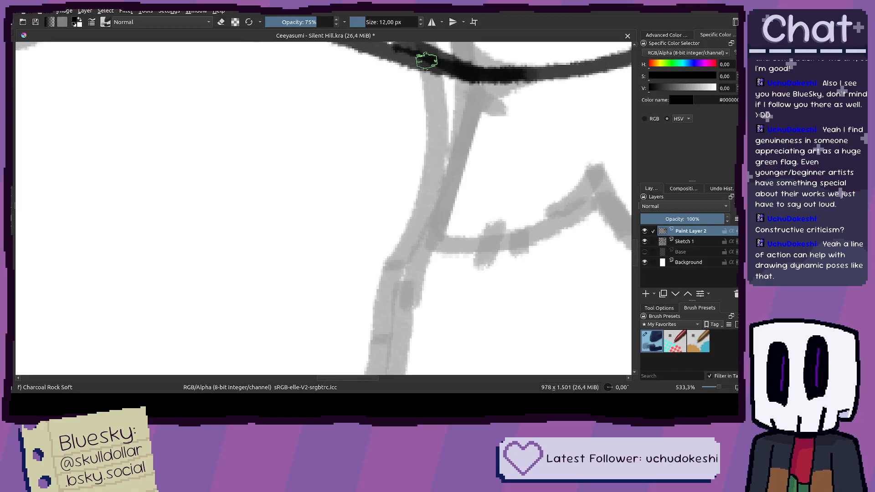
Step: Ink the left side of the torso from the sleeve's lower edge down to the hem's upper corner
mouse_move(407, 59)
left_mouse_down()
mouse_move(427, 136)
mouse_move(424, 182)
mouse_move(374, 306)
mouse_move(416, 135)
mouse_move(399, 234)
left_mouse_up()
key("ctrl+z")
mouse_move(410, 128)
left_mouse_down()
mouse_move(400, 234)
mouse_move(414, 122)
mouse_move(426, 112)
left_mouse_up()
key("ctrl+z")
key("ctrl+z")
left_click_drag(401, 235, 444, 61)
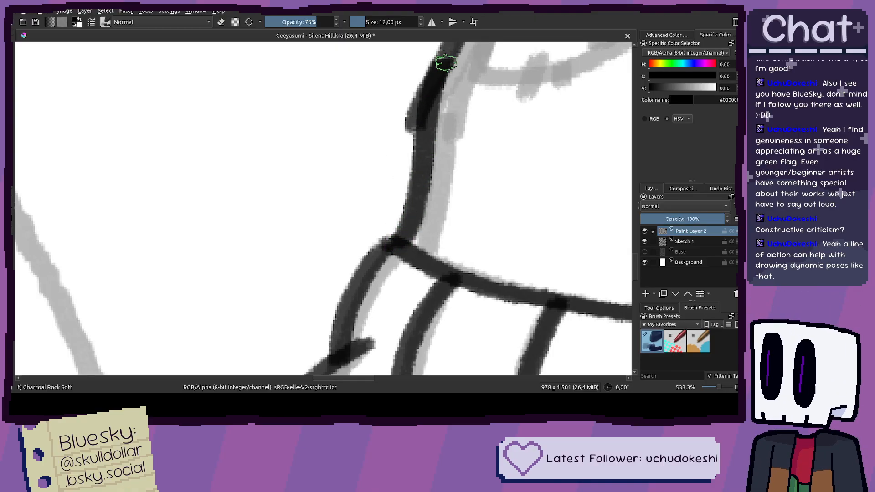
left_click_drag(418, 94, 404, 130)
scroll(396, 144, "down", 3)
Step: Ink the two-lobed lower edge of the patch on the sweater's chest and continue up its right side
mouse_move(403, 167)
left_mouse_down()
mouse_move(343, 206)
mouse_move(325, 253)
left_mouse_up()
key("e")
scroll(334, 223, "up", 1)
scroll(334, 223, "up", 1)
mouse_move(314, 224)
left_mouse_down()
mouse_move(371, 237)
mouse_move(434, 192)
mouse_move(500, 249)
left_mouse_up()
key("ctrl+z")
mouse_move(443, 178)
left_mouse_down()
mouse_move(477, 234)
mouse_move(510, 244)
left_mouse_up()
key("ctrl+z")
left_click_drag(442, 178, 490, 235)
mouse_move(553, 242)
left_mouse_down()
mouse_move(571, 212)
mouse_move(528, 298)
mouse_move(548, 255)
left_mouse_up()
scroll(534, 278, "up", 1)
key("ctrl+z")
key("ctrl+z")
mouse_move(535, 296)
left_mouse_down()
mouse_move(527, 215)
mouse_move(492, 156)
left_mouse_up()
scroll(492, 156, "up", 1)
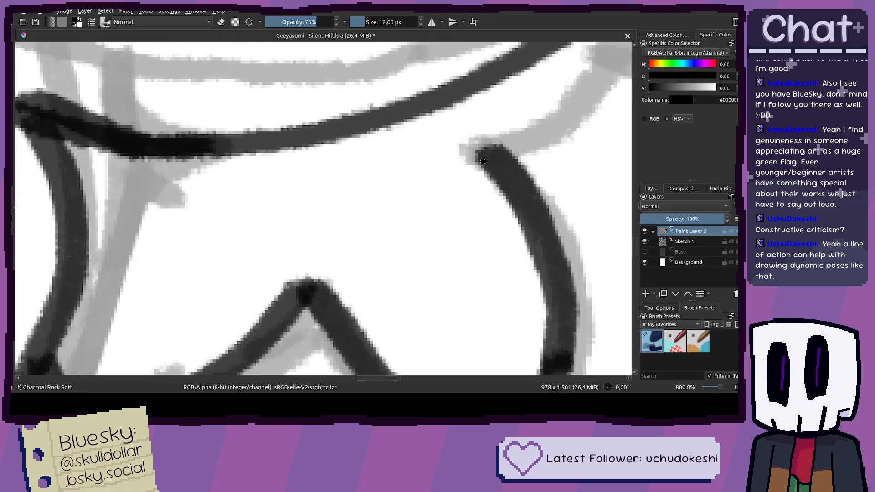
Step: Ink the patch's curved upper-right edge up to the sleeve and add a short stitch mark across it
scroll(181, 196, "up", 1)
mouse_move(132, 247)
left_mouse_down()
mouse_move(342, 198)
mouse_move(330, 196)
mouse_move(385, 177)
mouse_move(439, 145)
mouse_move(462, 104)
mouse_move(476, 41)
left_mouse_up()
left_click_drag(444, 120, 467, 145)
scroll(391, 172, "down", 5)
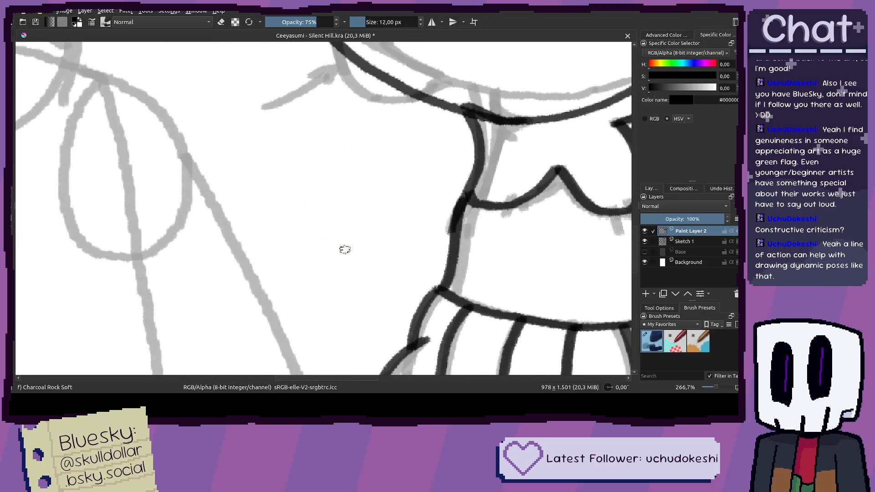
scroll(303, 203, "up", 3)
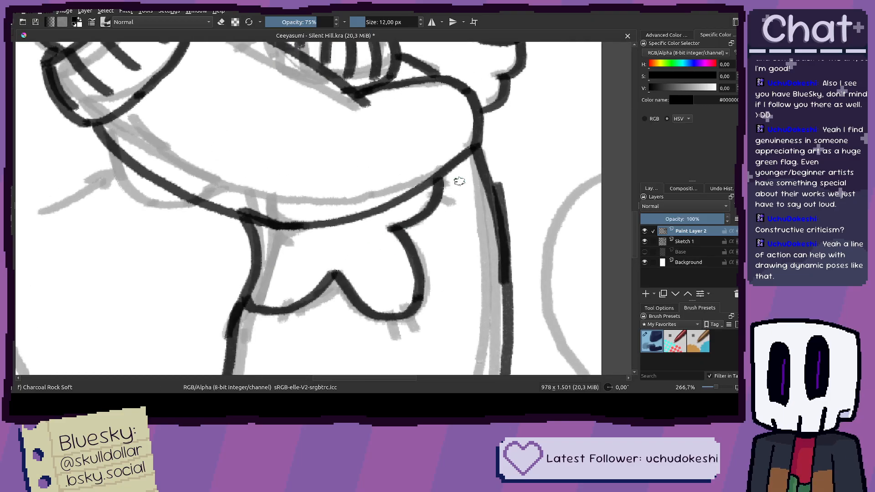
mouse_move(399, 207)
left_mouse_down()
mouse_move(451, 213)
mouse_move(433, 221)
left_mouse_up()
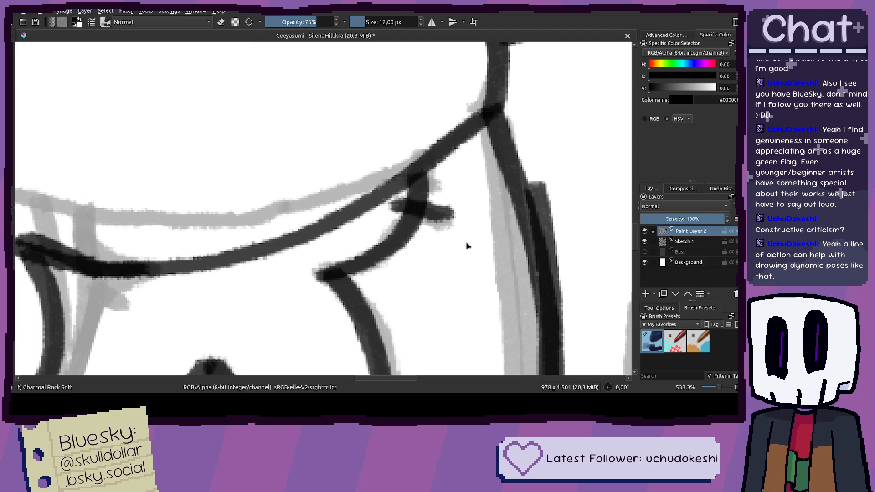
key("ctrl+z")
Step: Paste the "Push Your Poses!" reference sheet onto the canvas
scroll(463, 242, "down", 7)
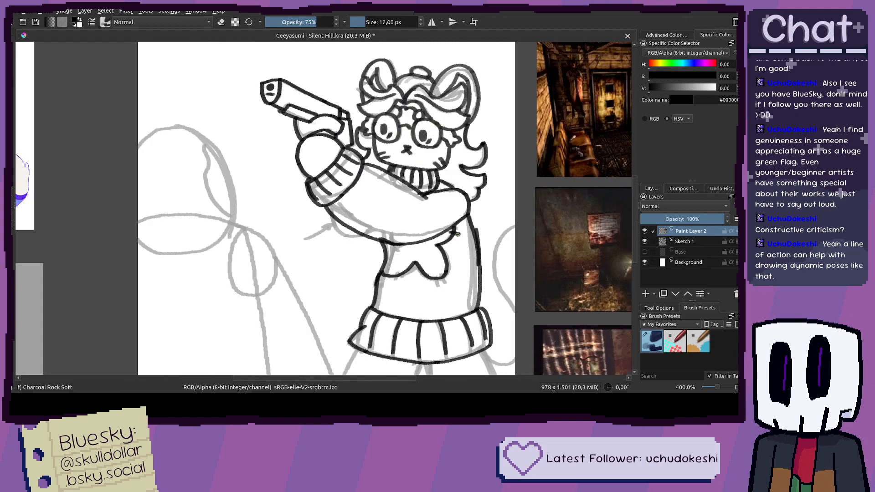
key("ctrl+v")
scroll(315, 155, "up", 3)
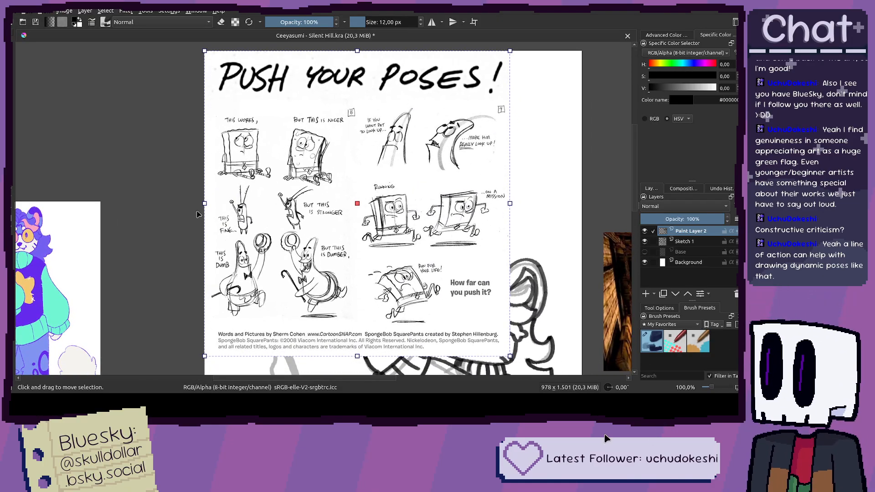
Step: Examine the pose comparison drawings on the pasted reference sheet, from the seated and standing figures to the running ones
scroll(301, 164, "up", 1)
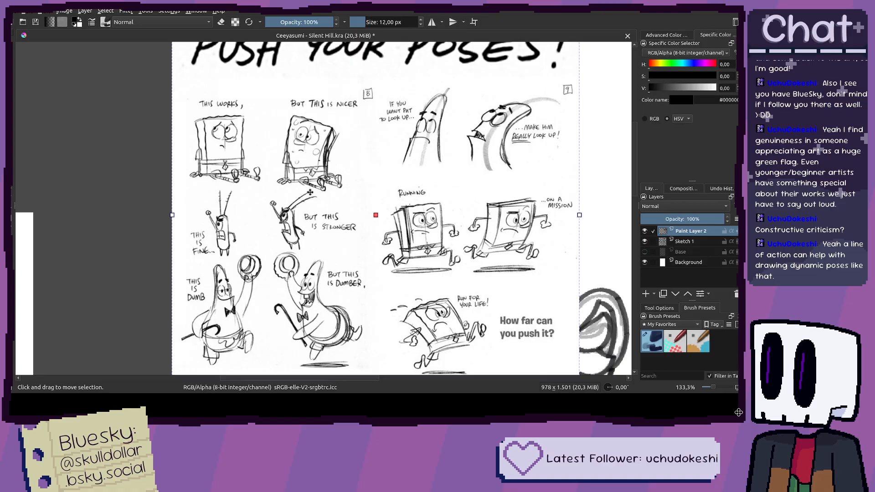
scroll(305, 118, "up", 1)
scroll(276, 163, "down", 3)
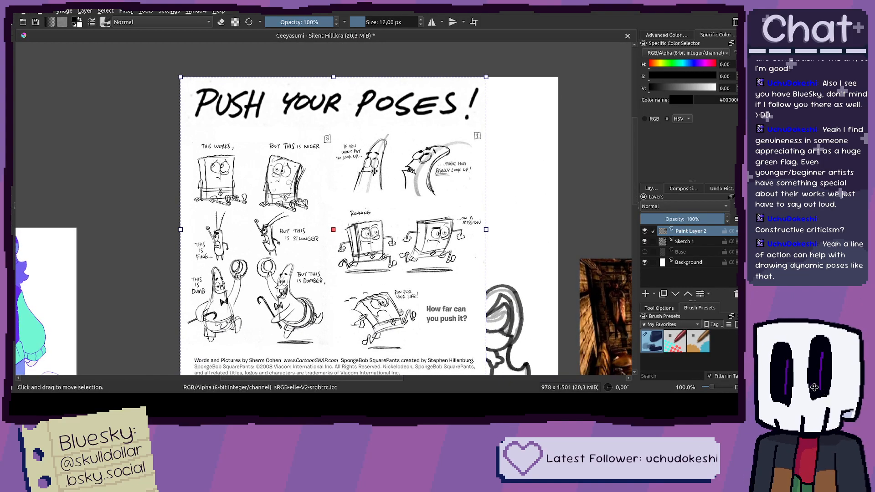
scroll(207, 135, "up", 4)
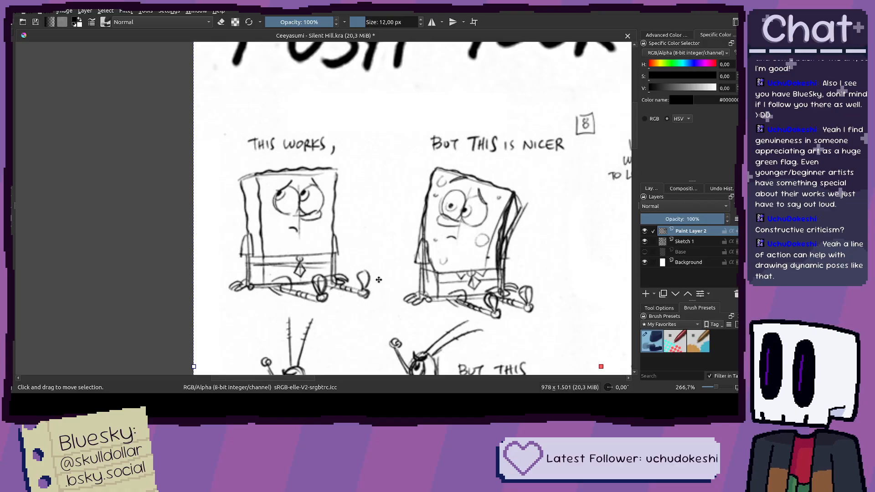
scroll(483, 231, "down", 3)
scroll(483, 231, "right", 4)
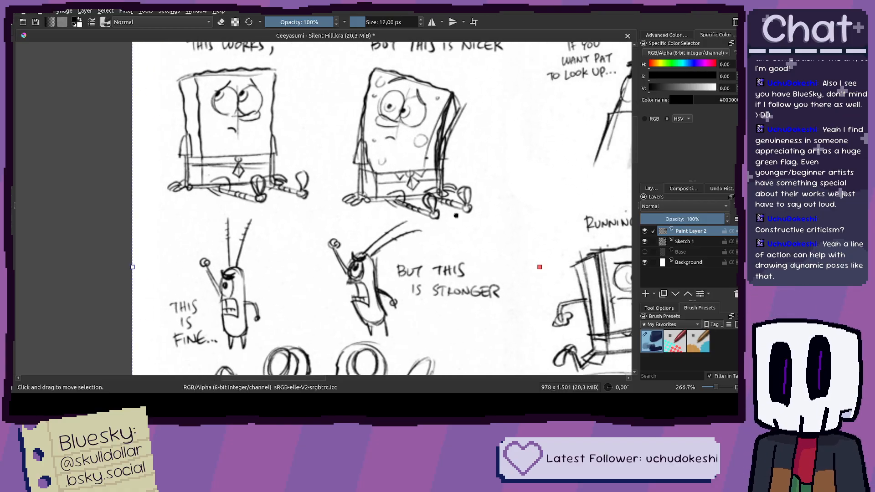
scroll(439, 246, "down", 5)
scroll(440, 246, "left", 3)
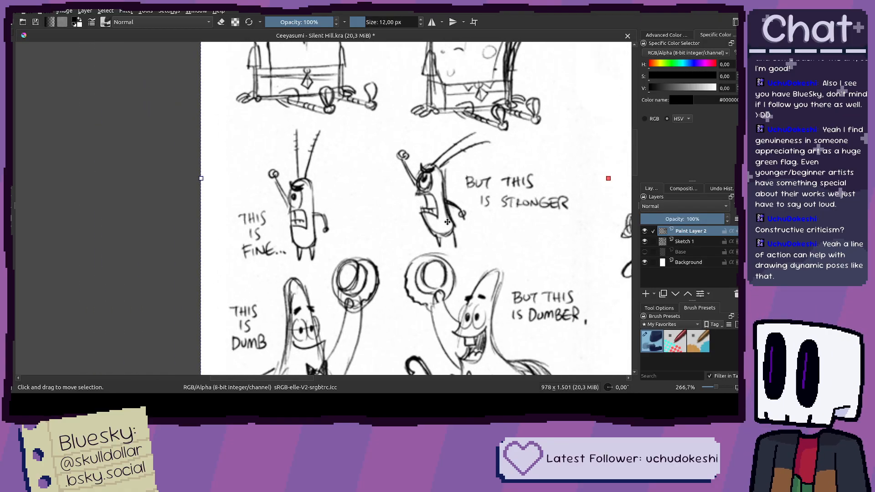
scroll(400, 227, "right", 3)
scroll(400, 226, "down", 5)
scroll(400, 226, "down", 2)
scroll(399, 236, "right", 8)
scroll(386, 269, "up", 3)
scroll(307, 177, "up", 1)
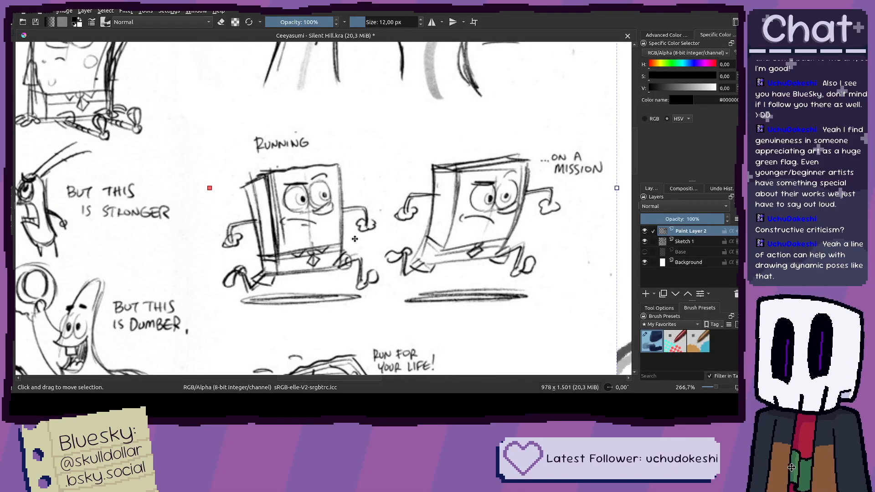
scroll(398, 186, "down", 1)
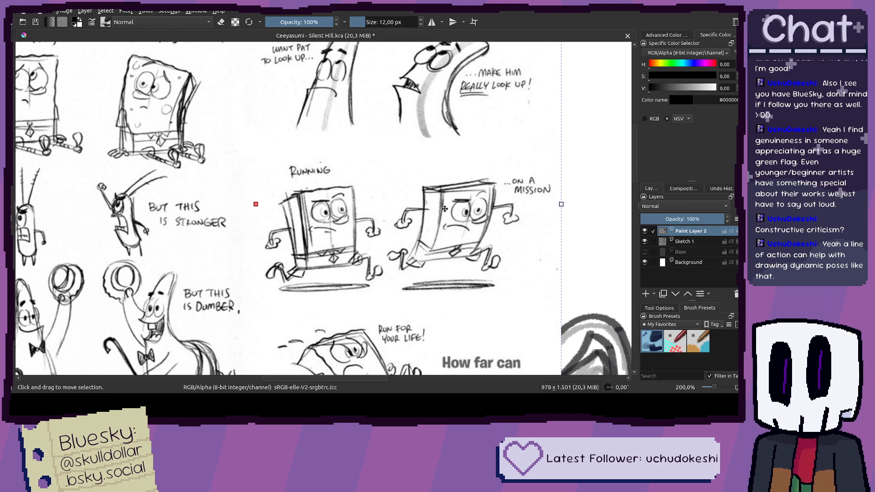
scroll(479, 222, "down", 4)
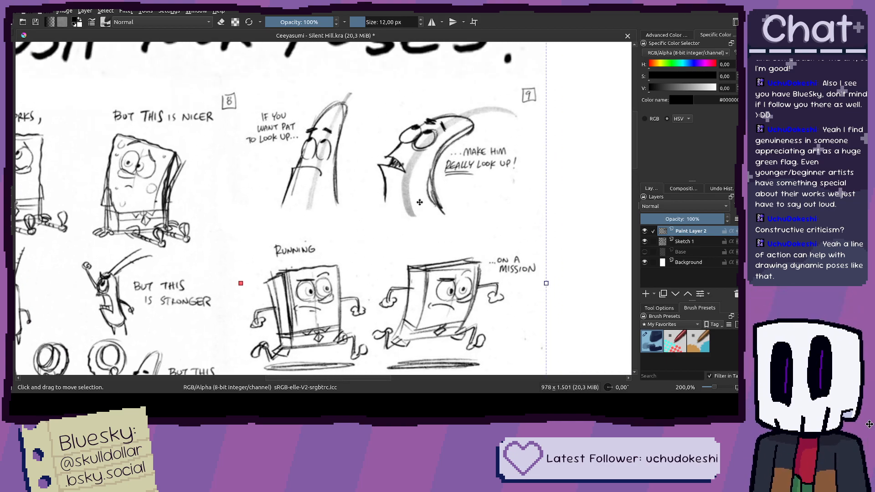
scroll(469, 273, "up", 3)
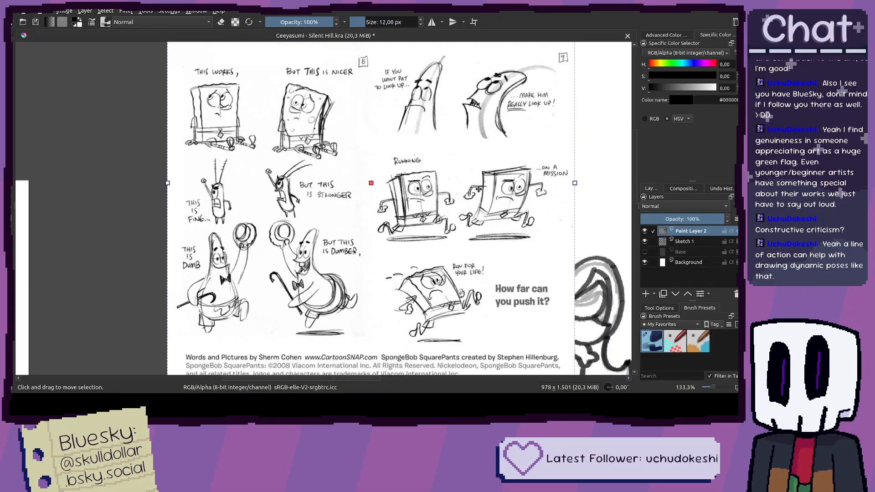
Step: Return to the brush and delete the pasted reference sheet from the canvas
key("b")
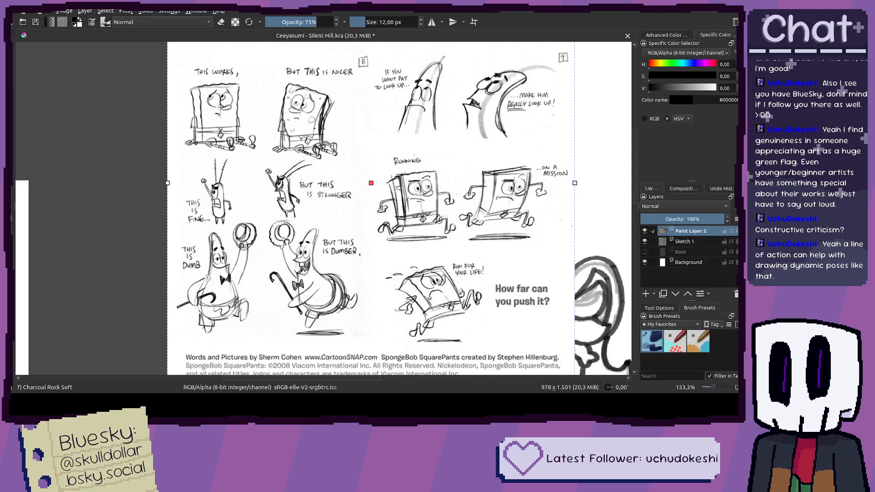
scroll(399, 188, "down", 3)
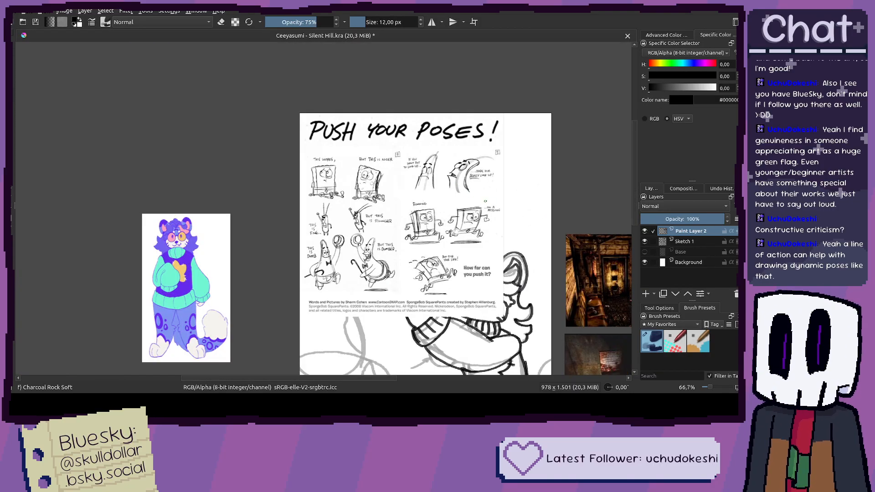
mouse_move(486, 201)
left_mouse_down()
mouse_move(441, 185)
mouse_move(414, 193)
mouse_move(407, 166)
left_mouse_up()
key("Delete")
Step: Add ink where the torso's left line meets the lower edge of the sleeve
scroll(422, 311, "up", 1)
left_click_drag(421, 311, 419, 343)
scroll(381, 165, "down", 1)
scroll(400, 236, "up", 2)
scroll(360, 212, "up", 5)
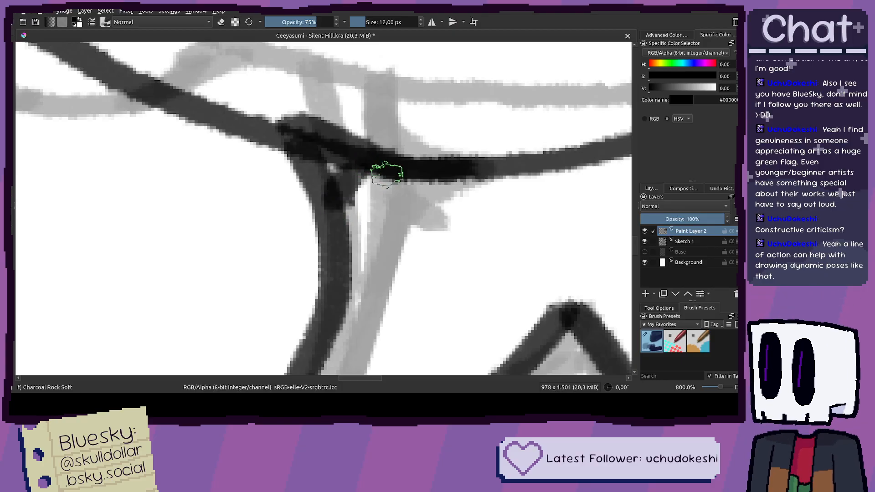
scroll(407, 221, "down", 4)
Step: Ink four short stitch marks across the chest patch's lower edge, two on each lobe
left_click_drag(407, 221, 359, 186)
scroll(383, 223, "up", 1)
scroll(333, 233, "up", 2)
left_click_drag(330, 236, 331, 267)
left_click_drag(370, 231, 386, 268)
scroll(488, 261, "down", 2)
left_click_drag(445, 223, 458, 266)
left_click_drag(506, 219, 524, 273)
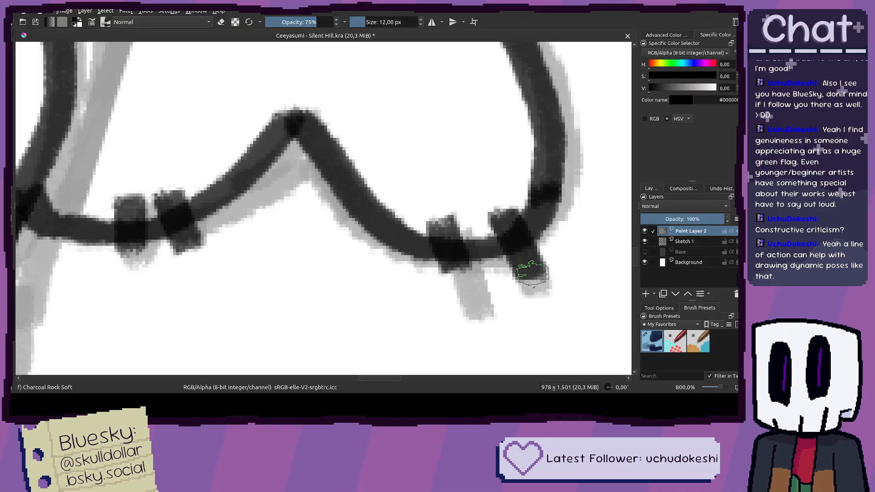
Step: Ink a second stitch mark across the patch's upper-right edge, just below the sleeve
scroll(516, 268, "down", 2)
left_click_drag(534, 141, 466, 241)
scroll(466, 240, "up", 3)
left_click_drag(524, 180, 543, 180)
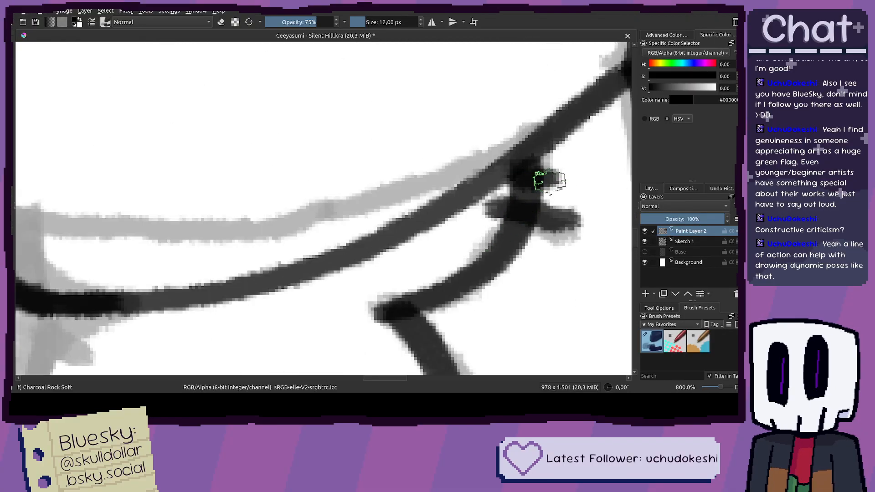
scroll(561, 190, "down", 3)
scroll(558, 220, "down", 2)
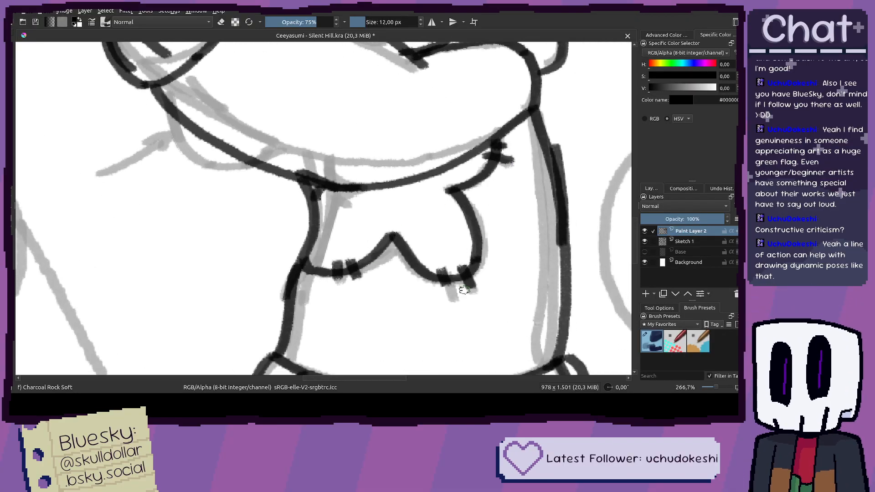
Step: Compare the inked sweater and patch with the coloured character reference
left_click_drag(464, 290, 448, 261)
scroll(489, 268, "down", 5)
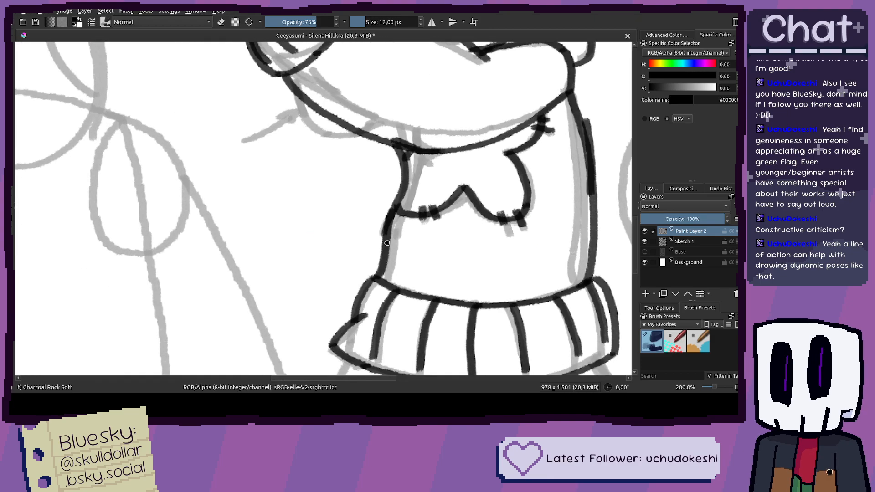
scroll(178, 150, "up", 6)
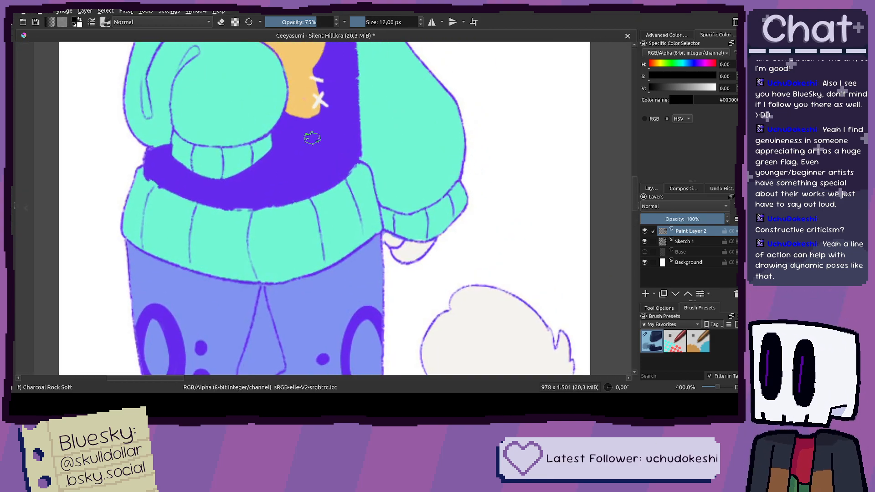
left_click_drag(624, 205, 27, 205)
left_click_drag(574, 251, 144, 174)
left_click_drag(446, 255, 293, 228)
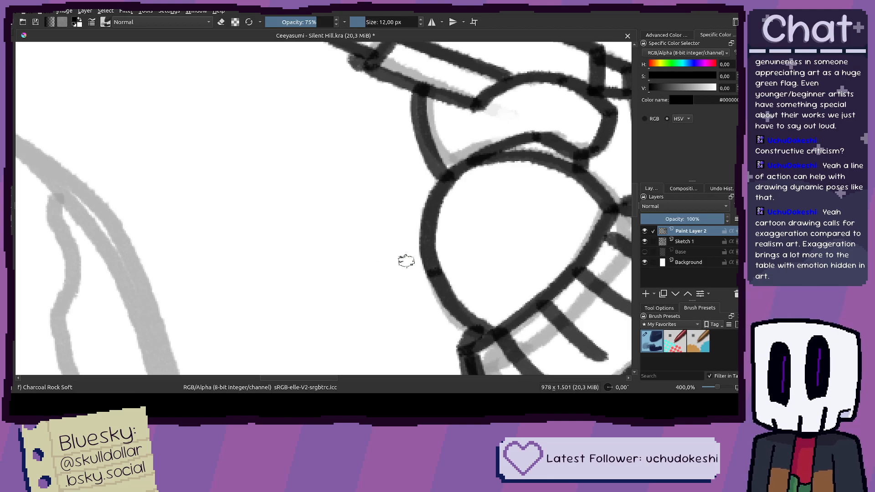
Step: Review the inked arm and sweater along with the leg sketch below the hem
scroll(407, 258, "down", 2)
left_click_drag(477, 269, 394, 236)
left_click_drag(489, 284, 287, 198)
left_click_drag(391, 246, 285, 170)
left_click_drag(252, 227, 314, 153)
left_click_drag(329, 222, 325, 177)
left_click_drag(360, 218, 353, 146)
left_click_drag(321, 284, 316, 181)
left_click_drag(348, 212, 324, 202)
left_click_drag(440, 139, 357, 121)
scroll(389, 125, "up", 1)
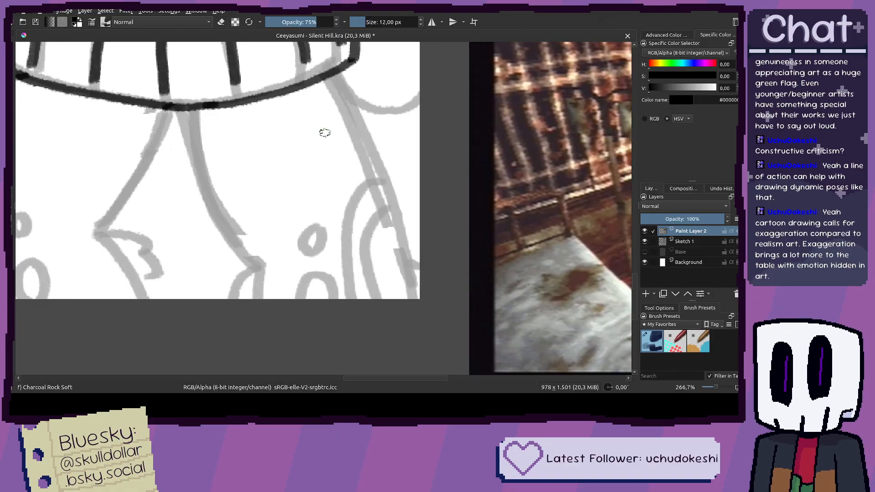
scroll(325, 132, "down", 5)
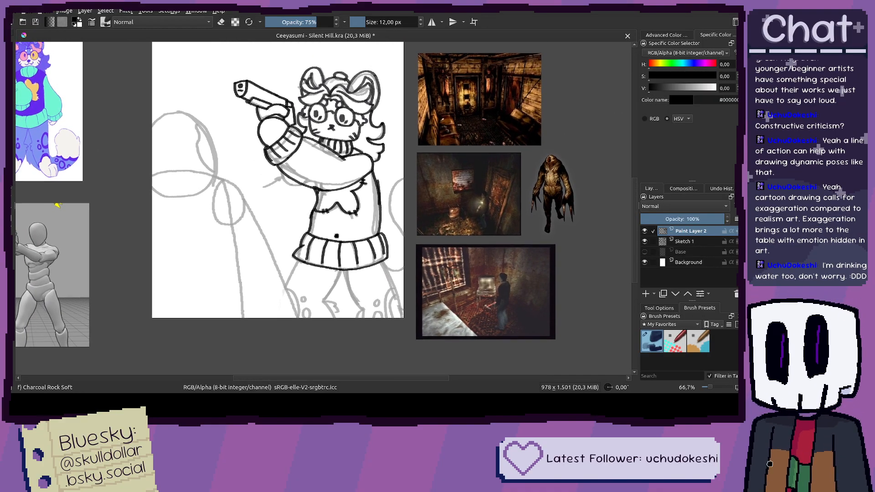
scroll(377, 224, "up", 3)
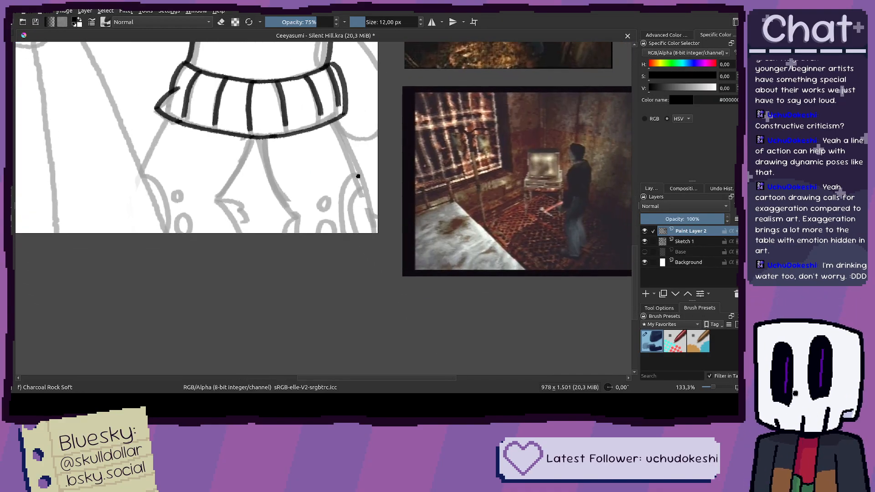
left_click_drag(301, 139, 297, 126)
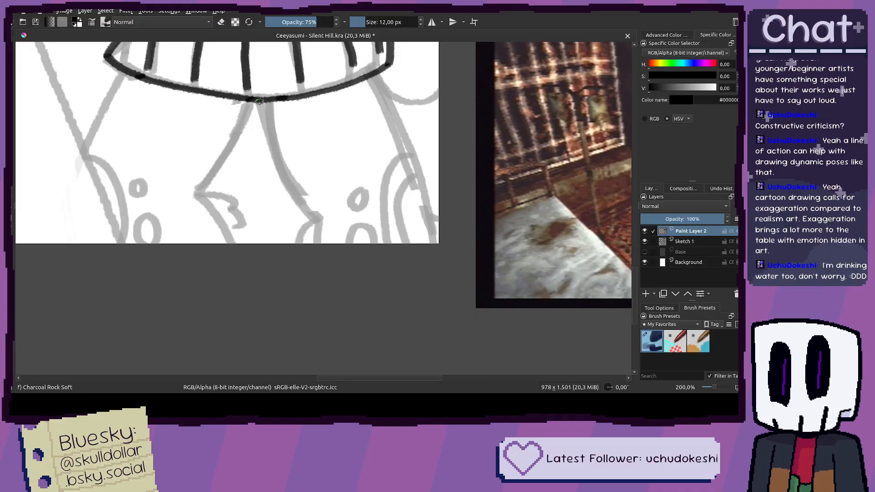
left_click_drag(260, 99, 293, 184)
scroll(279, 135, "up", 1)
key("ctrl+z")
scroll(319, 136, "down", 3)
scroll(319, 150, "up", 1)
mouse_move(283, 50)
left_mouse_down()
mouse_move(316, 165)
mouse_move(327, 278)
left_mouse_up()
left_click_drag(304, 193, 303, 263)
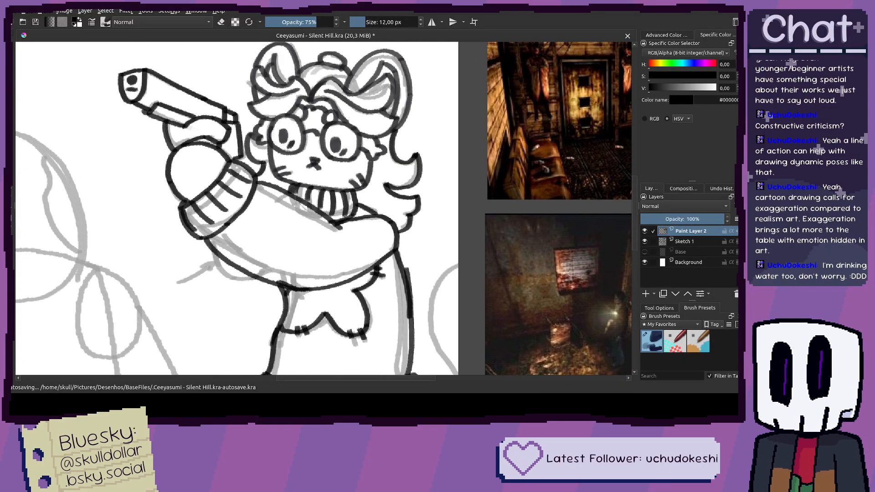
left_click_drag(390, 228, 368, 161)
left_click_drag(294, 313, 267, 211)
left_click_drag(314, 359, 295, 221)
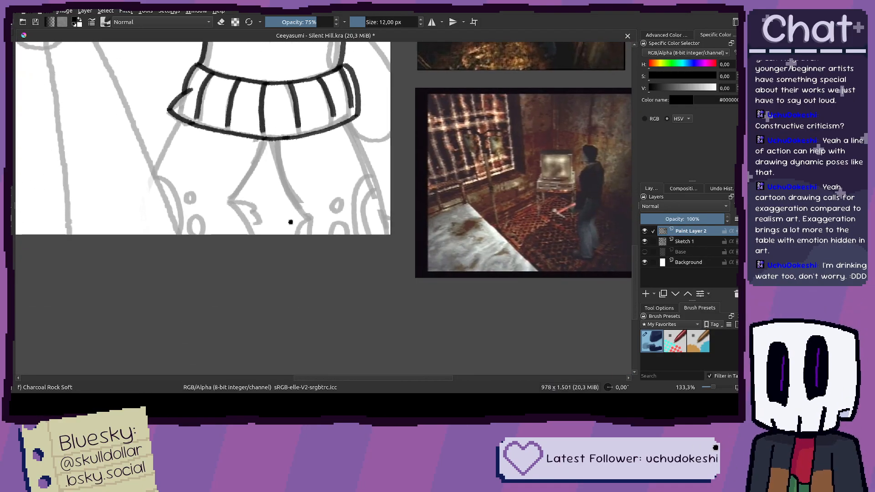
Step: Ink the right-hand leg's inner edge from the sweater hem to the knee, plus the short curve bending back beneath it
scroll(280, 180, "up", 1)
left_click_drag(234, 84, 245, 119)
key("ctrl+z")
mouse_move(236, 87)
left_mouse_down()
mouse_move(262, 158)
mouse_move(240, 118)
mouse_move(254, 165)
mouse_move(303, 250)
left_mouse_up()
key("ctrl+z")
key("ctrl+z")
mouse_move(238, 93)
left_mouse_down()
mouse_move(266, 187)
mouse_move(313, 249)
mouse_move(268, 287)
mouse_move(259, 322)
left_mouse_up()
scroll(311, 248, "up", 1)
left_click_drag(348, 294, 307, 300)
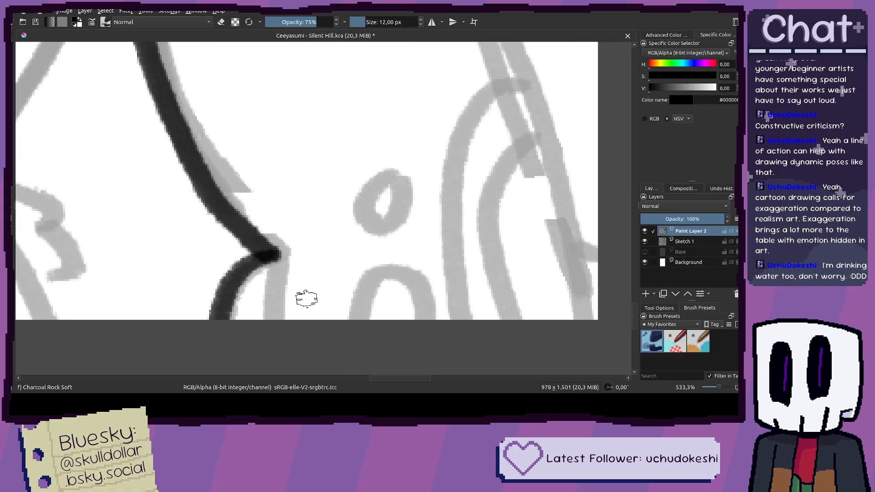
Step: Ink the right-hand leg's outer edge from the corner of the sweater hem down to the canvas's lower edge
left_click_drag(358, 208, 307, 215)
scroll(306, 214, "down", 2)
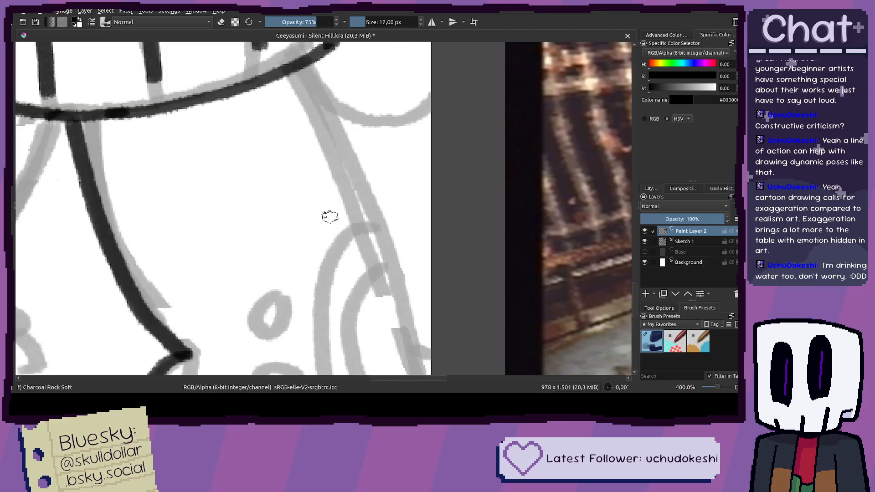
left_click_drag(322, 105, 354, 209)
key("ctrl+z")
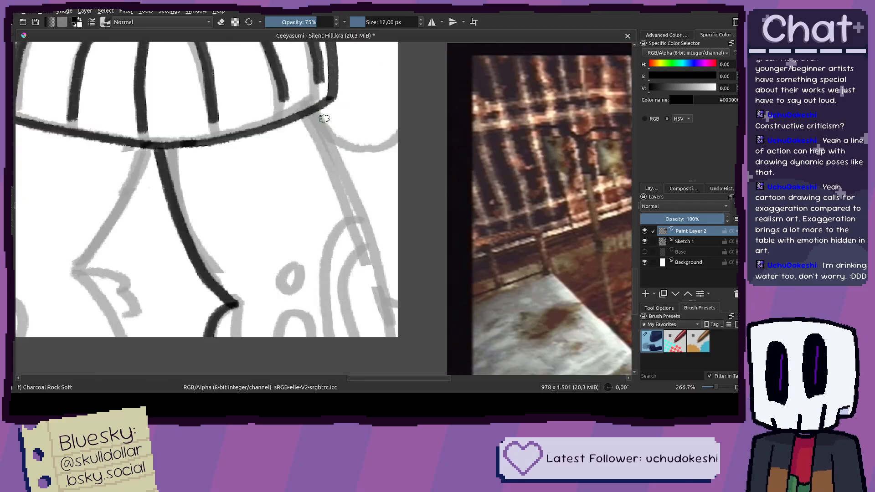
mouse_move(323, 108)
left_mouse_down()
mouse_move(391, 334)
mouse_move(385, 302)
mouse_move(396, 311)
mouse_move(368, 226)
left_mouse_up()
key("ctrl+z")
left_click_drag(318, 106, 347, 158)
key("ctrl+z")
mouse_move(320, 107)
left_mouse_down()
mouse_move(368, 226)
mouse_move(326, 145)
left_mouse_up()
key("ctrl+z")
key("ctrl+z")
scroll(326, 144, "up", 1)
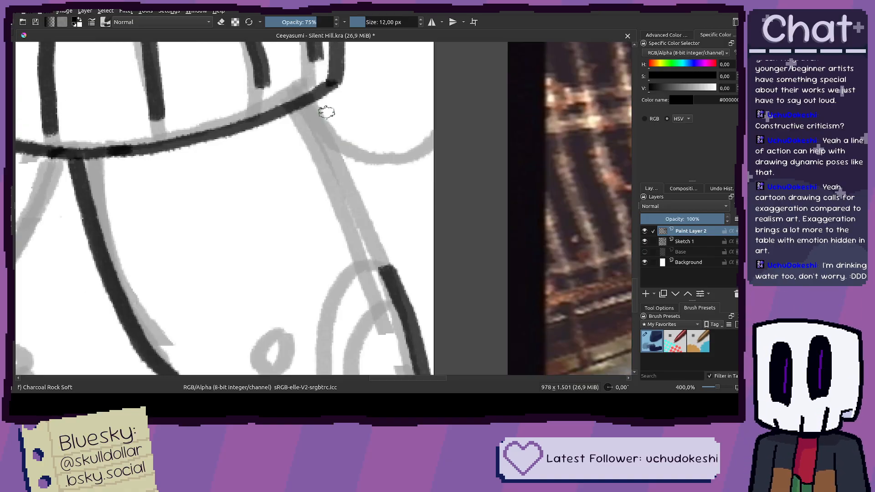
key("ctrl+z")
mouse_move(319, 94)
left_mouse_down()
mouse_move(367, 189)
mouse_move(340, 125)
mouse_move(392, 264)
mouse_move(356, 118)
mouse_move(395, 304)
left_mouse_up()
key("ctrl+z")
Step: Ink two nested curved markings on the right-hand leg, running from its outer edge down to the canvas's lower edge
scroll(356, 263, "up", 1)
mouse_move(355, 262)
left_mouse_down()
mouse_move(410, 172)
mouse_move(416, 143)
left_mouse_up()
mouse_move(433, 97)
left_mouse_down()
mouse_move(387, 145)
mouse_move(392, 254)
mouse_move(407, 290)
left_mouse_up()
mouse_move(433, 50)
left_mouse_down()
mouse_move(379, 72)
mouse_move(358, 105)
left_mouse_up()
key("ctrl+z")
mouse_move(426, 54)
left_mouse_down()
mouse_move(357, 85)
mouse_move(339, 159)
left_mouse_up()
key("ctrl+z")
mouse_move(358, 81)
left_mouse_down()
mouse_move(333, 146)
mouse_move(346, 241)
left_mouse_up()
key("ctrl+z")
left_click_drag(331, 133, 340, 326)
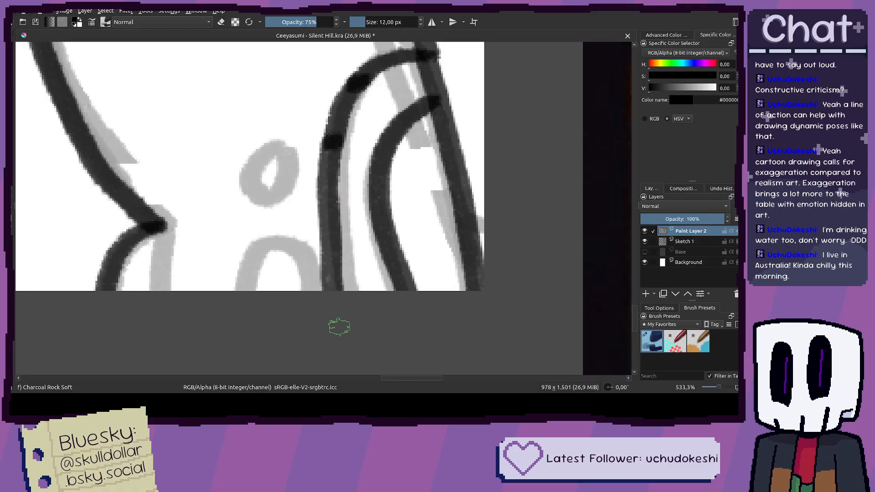
key("ctrl+z")
left_click_drag(328, 152, 344, 298)
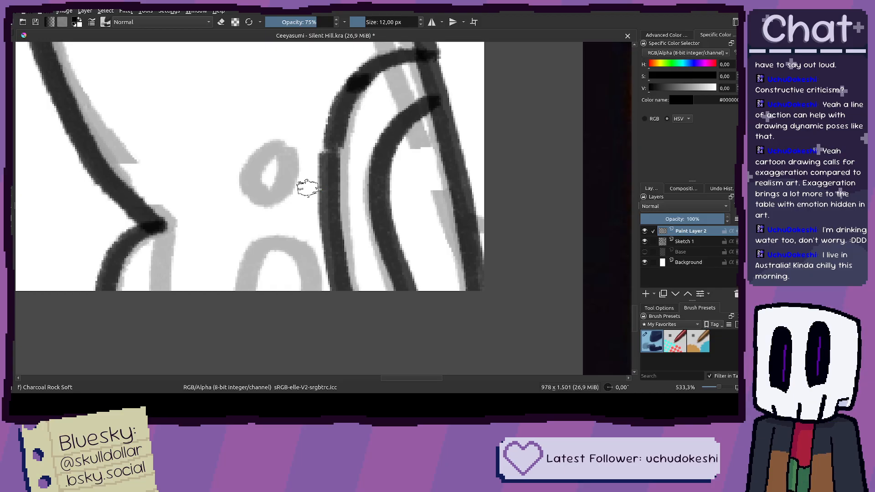
Step: Ink the small oval spot and the larger cut-off oval below it on the right-hand leg
scroll(280, 169, "up", 1)
left_click_drag(294, 129, 236, 161)
mouse_move(275, 209)
left_mouse_down()
mouse_move(287, 145)
mouse_move(279, 134)
mouse_move(247, 144)
mouse_move(252, 204)
mouse_move(295, 207)
mouse_move(307, 164)
left_mouse_up()
key("ctrl+z")
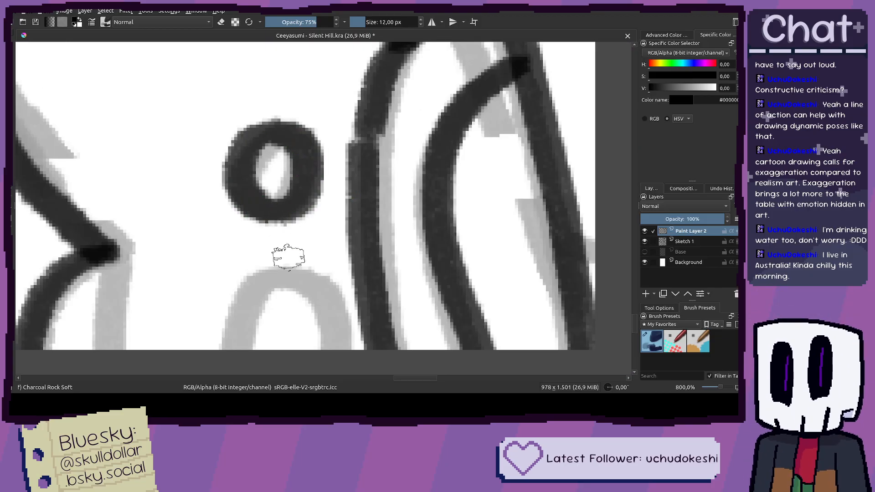
scroll(283, 254, "down", 3)
mouse_move(228, 274)
left_mouse_down()
mouse_move(238, 239)
mouse_move(260, 207)
mouse_move(312, 200)
left_mouse_up()
key("ctrl+z")
mouse_move(231, 279)
left_mouse_down()
mouse_move(252, 213)
mouse_move(270, 202)
mouse_move(322, 215)
mouse_move(344, 248)
mouse_move(350, 283)
mouse_move(332, 289)
mouse_move(338, 258)
mouse_move(333, 271)
mouse_move(417, 263)
left_mouse_up()
Step: Review the inked right-hand leg alongside the remaining sketch of the left-hand leg
scroll(337, 281, "down", 2)
scroll(334, 282, "down", 2)
left_click_drag(353, 191, 321, 189)
left_click_drag(418, 186, 351, 227)
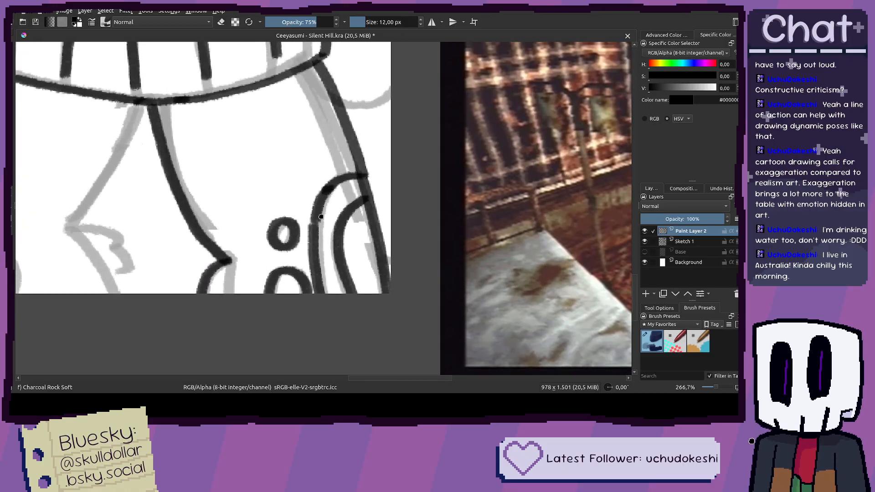
left_click_drag(272, 150, 296, 182)
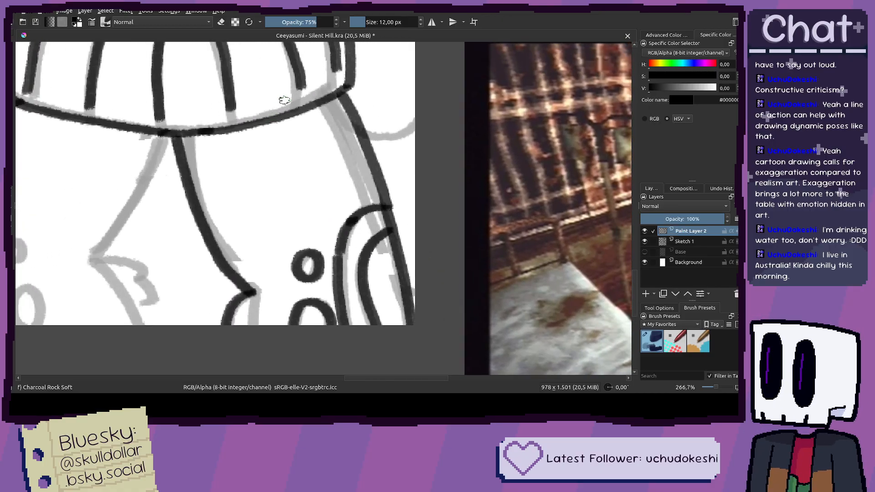
left_click_drag(314, 154, 392, 184)
scroll(293, 187, "down", 1)
left_click_drag(242, 224, 354, 192)
left_click_drag(278, 180, 351, 146)
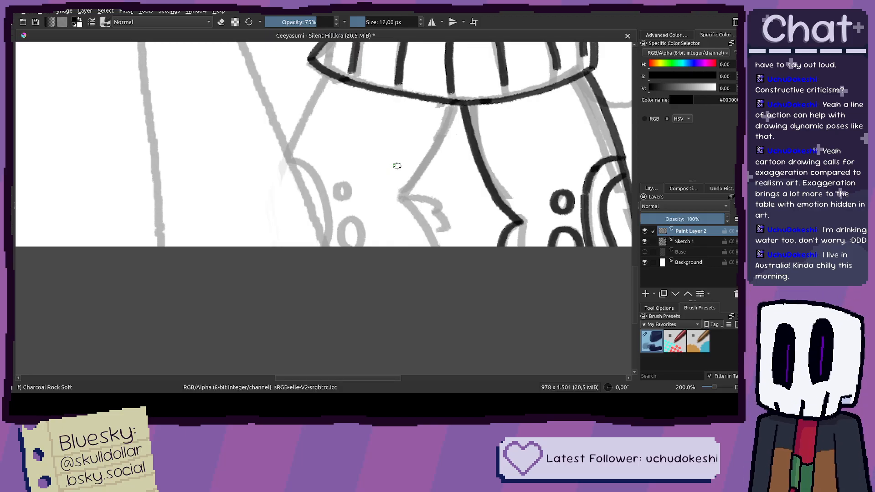
Step: Ink the left-hand leg's inner edge from the hem to the knee, followed by two rounded fur bumps below it
scroll(408, 166, "down", 1)
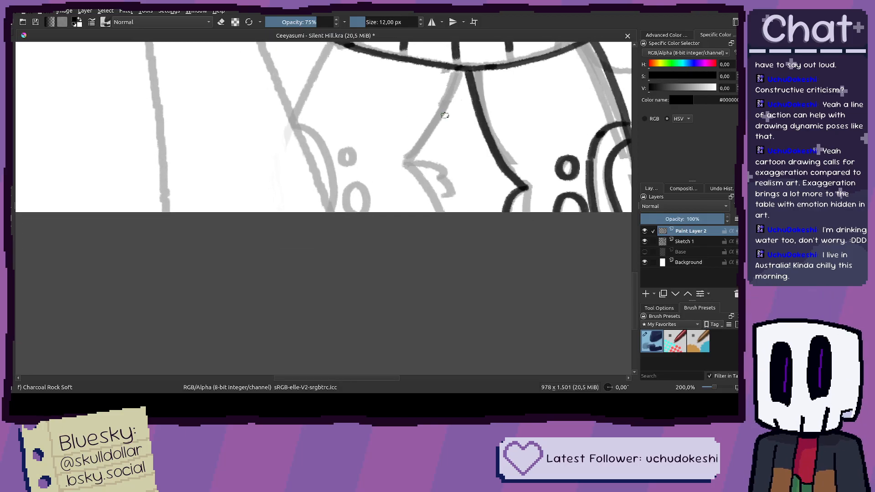
scroll(397, 166, "up", 3, "ctrl")
left_click_drag(442, 61, 410, 128)
key("ctrl+z")
left_click_drag(444, 61, 408, 147)
key("ctrl+z")
mouse_move(448, 72)
left_mouse_down()
mouse_move(430, 133)
mouse_move(435, 99)
mouse_move(389, 194)
mouse_move(337, 256)
left_mouse_up()
key("ctrl+z")
key("ctrl+z")
left_click_drag(451, 58, 396, 165)
key("ctrl+z")
mouse_move(451, 64)
left_mouse_down()
mouse_move(410, 157)
mouse_move(341, 255)
mouse_move(385, 260)
mouse_move(407, 276)
mouse_move(402, 289)
left_mouse_up()
key("ctrl+z")
mouse_move(345, 255)
left_mouse_down()
mouse_move(396, 252)
mouse_move(428, 319)
mouse_move(397, 336)
left_mouse_up()
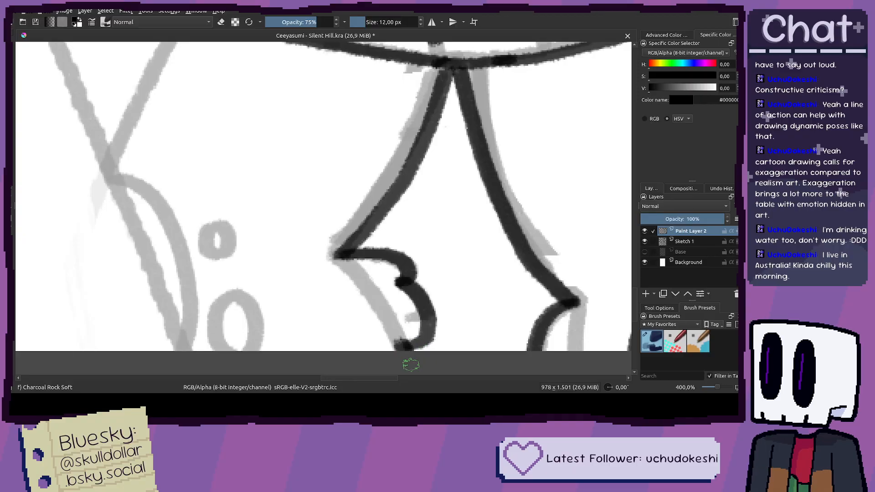
Step: Ink the foreground figure's domed head outline and the narrow shape along its right side down to the neck
scroll(401, 340, "down", 2)
scroll(395, 309, "up", 3)
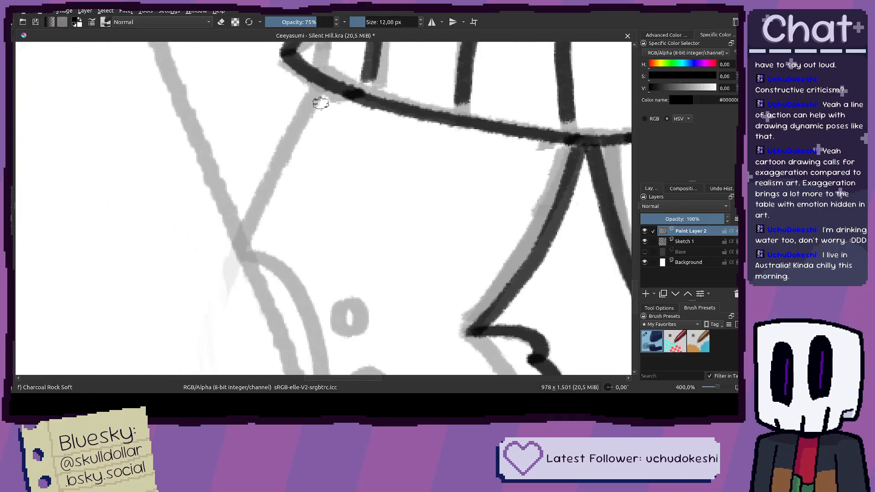
scroll(182, 165, "down", 2)
mouse_move(129, 124)
left_mouse_down()
mouse_move(309, 230)
mouse_move(445, 338)
left_mouse_up()
left_click_drag(167, 52, 227, 234)
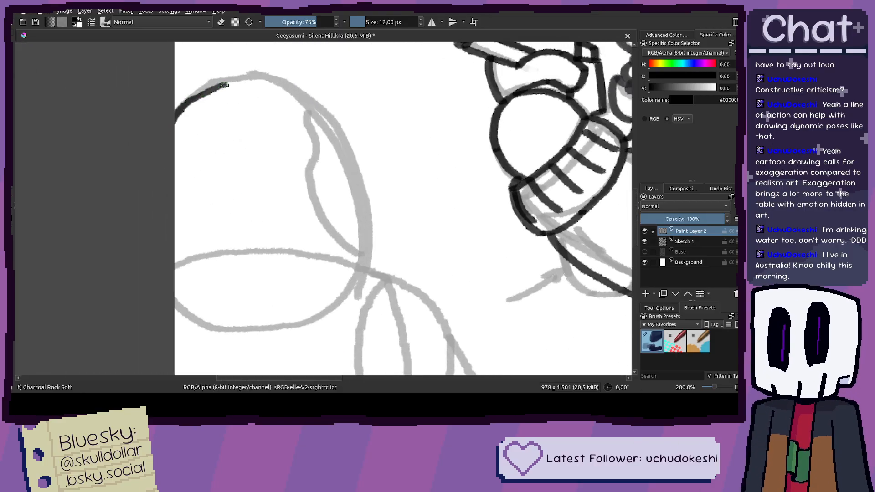
scroll(308, 112, "up", 2)
mouse_move(314, 113)
left_mouse_down()
mouse_move(318, 232)
mouse_move(337, 318)
mouse_move(317, 160)
mouse_move(352, 227)
mouse_move(406, 280)
mouse_move(412, 251)
mouse_move(405, 196)
mouse_move(372, 126)
mouse_move(383, 219)
left_mouse_up()
mouse_move(383, 212)
left_mouse_down()
mouse_move(369, 172)
mouse_move(344, 158)
left_mouse_up()
left_click_drag(393, 285, 375, 254)
left_click_drag(423, 294, 385, 219)
left_click_drag(451, 362, 302, 168)
Step: Ink the foreground figure's shoulder and outer arm line from the neck down to the canvas's lower edge
mouse_move(235, 102)
left_mouse_down()
mouse_move(230, 117)
mouse_move(321, 169)
left_mouse_up()
key("ctrl+z")
mouse_move(230, 116)
left_mouse_down()
mouse_move(338, 167)
mouse_move(391, 225)
left_mouse_up()
left_click_drag(391, 225, 324, 107)
mouse_move(324, 107)
left_mouse_down()
mouse_move(416, 306)
mouse_move(353, 172)
mouse_move(458, 342)
left_mouse_up()
left_click_drag(435, 303, 400, 234)
key("ctrl+z")
mouse_move(322, 105)
left_mouse_down()
mouse_move(449, 324)
mouse_move(341, 142)
mouse_move(428, 303)
mouse_move(398, 213)
mouse_move(439, 335)
mouse_move(432, 170)
mouse_move(415, 108)
mouse_move(512, 298)
left_mouse_up()
key("ctrl+z")
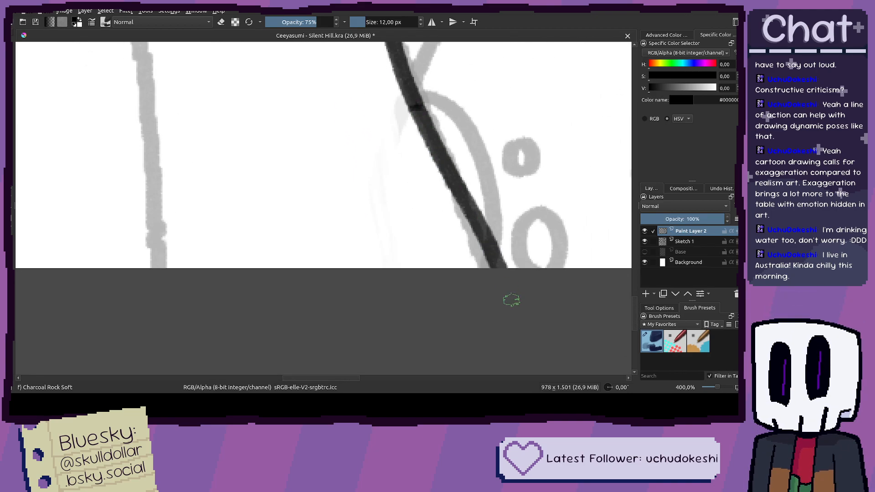
Step: Toggle the Sketch 1 layer off and on to check the foreground figure's line art
scroll(324, 221, "down", 3)
mouse_move(324, 221)
left_mouse_down()
mouse_move(457, 302)
mouse_move(354, 268)
mouse_move(286, 288)
left_mouse_up()
scroll(354, 268, "down", 1)
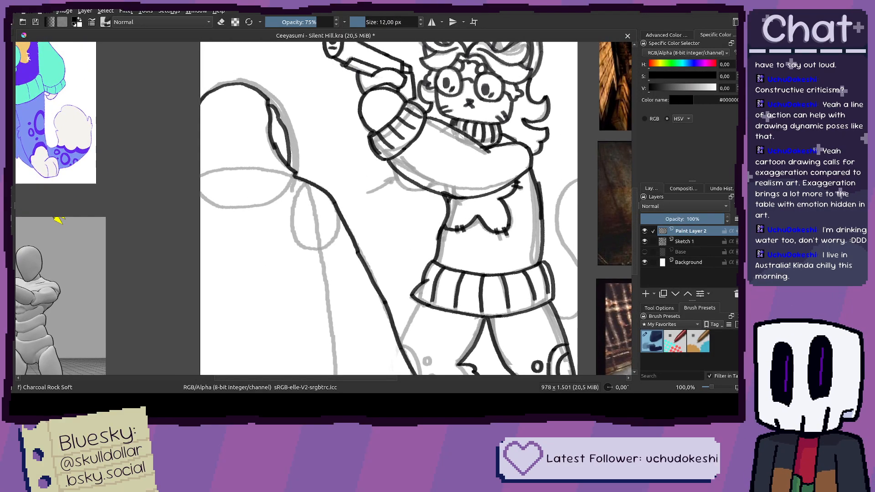
left_click(644, 241)
left_click(644, 242)
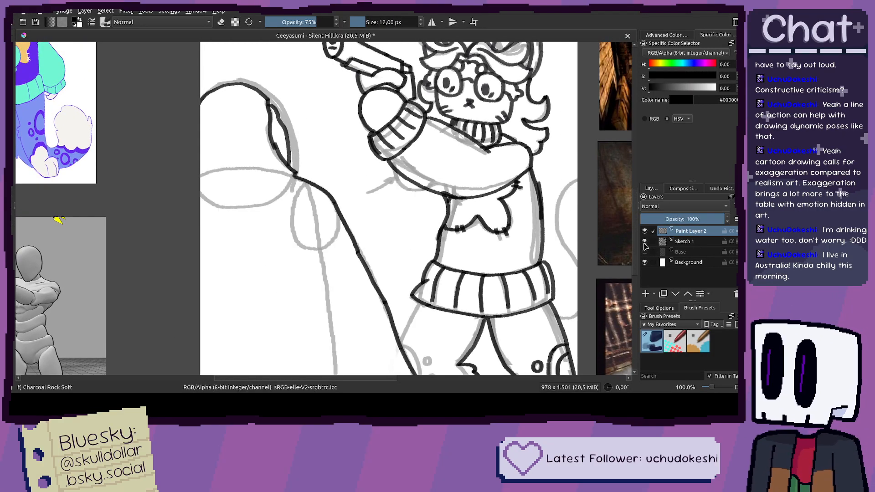
Step: Ink the foreground figure's collar line from the canvas's left edge to the neck, and the inner arm line down its back
scroll(274, 282, "up", 3)
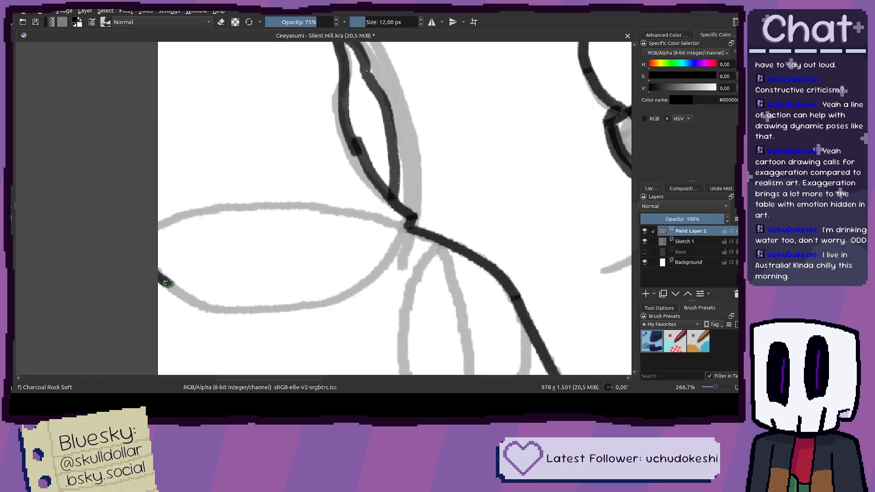
mouse_move(147, 269)
left_mouse_down()
mouse_move(225, 248)
mouse_move(415, 233)
left_mouse_up()
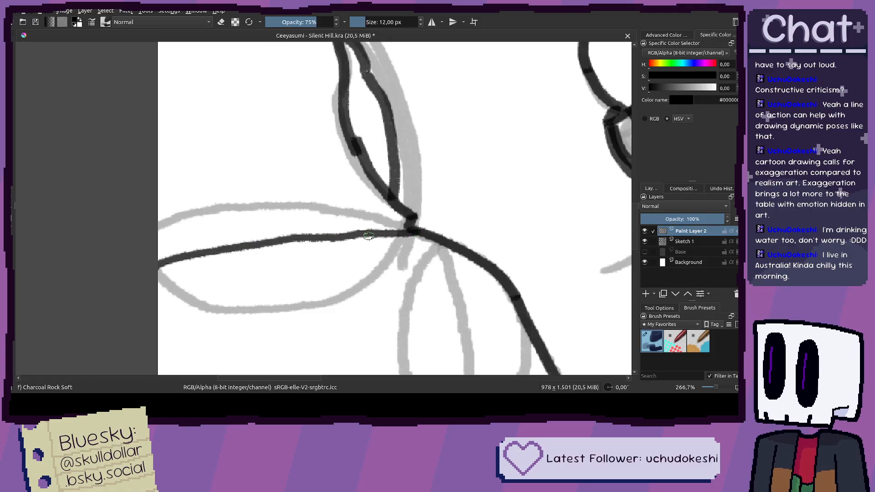
scroll(372, 235, "down", 3)
scroll(381, 254, "up", 3)
scroll(342, 250, "up", 2)
scroll(293, 68, "down", 3)
left_click_drag(283, 68, 314, 261)
key("ctrl+z")
mouse_move(284, 83)
left_mouse_down()
mouse_move(307, 224)
mouse_move(363, 183)
left_mouse_up()
Step: Hide the Sketch 1 layer to review the whole line art against the references, and show it again
scroll(322, 258, "down", 3)
left_click(644, 241)
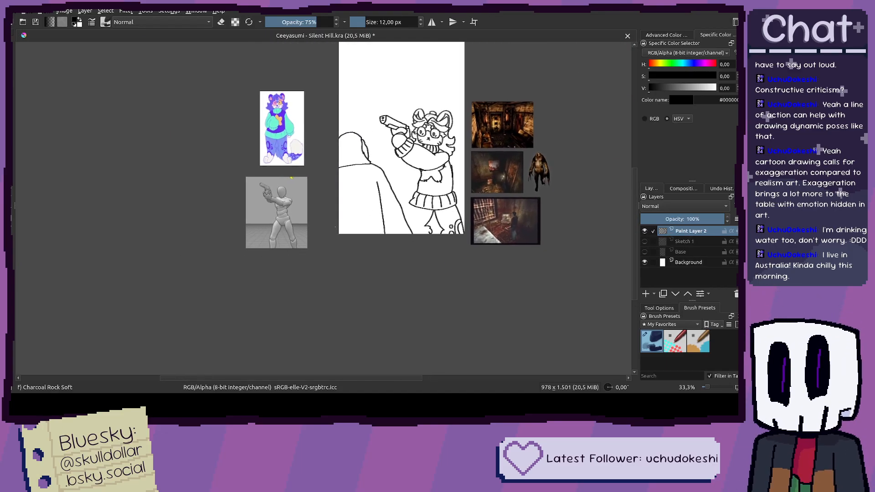
left_click_drag(314, 154, 244, 176)
scroll(209, 107, "up", 2)
left_click_drag(209, 109, 159, 89)
scroll(301, 158, "down", 1)
left_click_drag(301, 158, 228, 104)
scroll(228, 104, "up", 1)
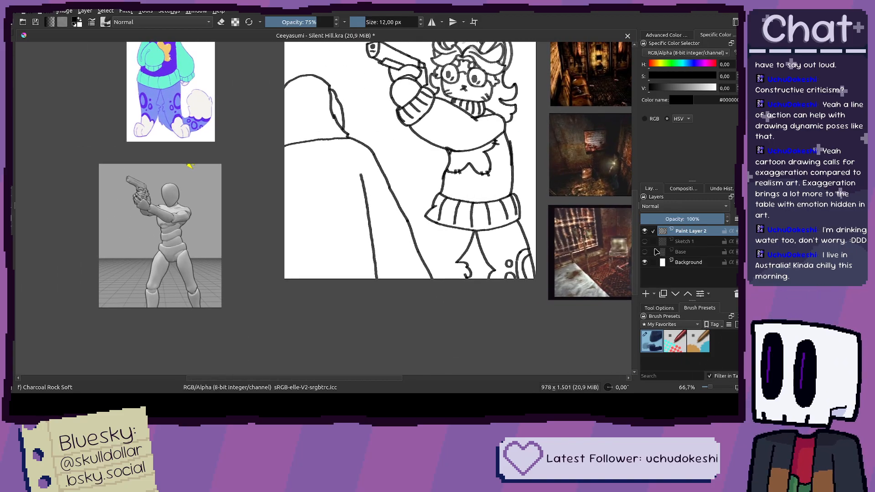
left_click(644, 241)
Step: Ink the left-hand leg's outer edge from the sweater hem to the foreground figure's arm line
scroll(510, 249, "up", 5)
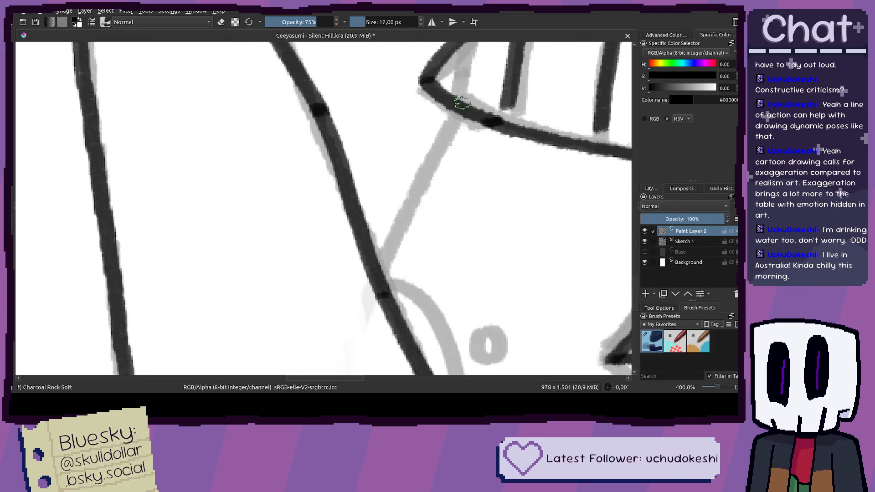
mouse_move(445, 121)
left_mouse_down()
mouse_move(400, 177)
mouse_move(445, 123)
mouse_move(374, 240)
left_mouse_up()
key("ctrl+z")
key("ctrl+z")
mouse_move(457, 115)
left_mouse_down()
mouse_move(414, 174)
mouse_move(367, 272)
left_mouse_up()
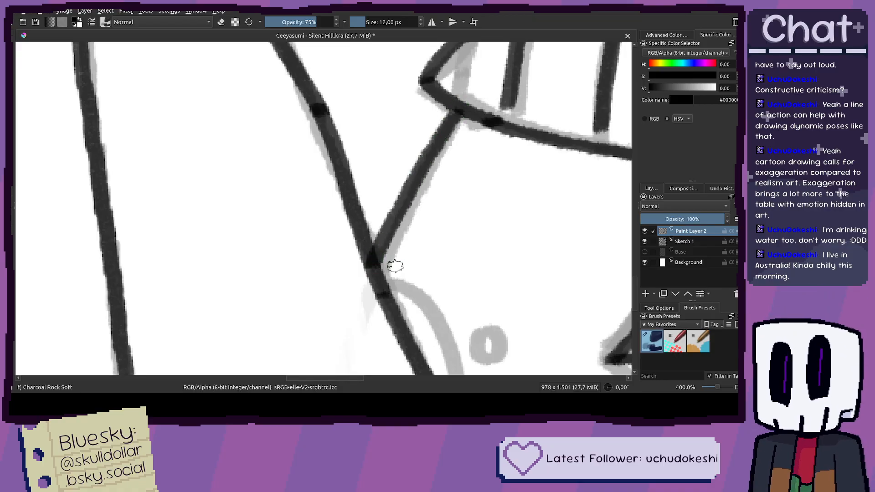
Step: Ink the curved line beside the sweater hem, from the right-hand leg's outer edge to the canvas's right edge
scroll(331, 235, "down", 1)
scroll(331, 235, "down", 4)
scroll(449, 236, "up", 6)
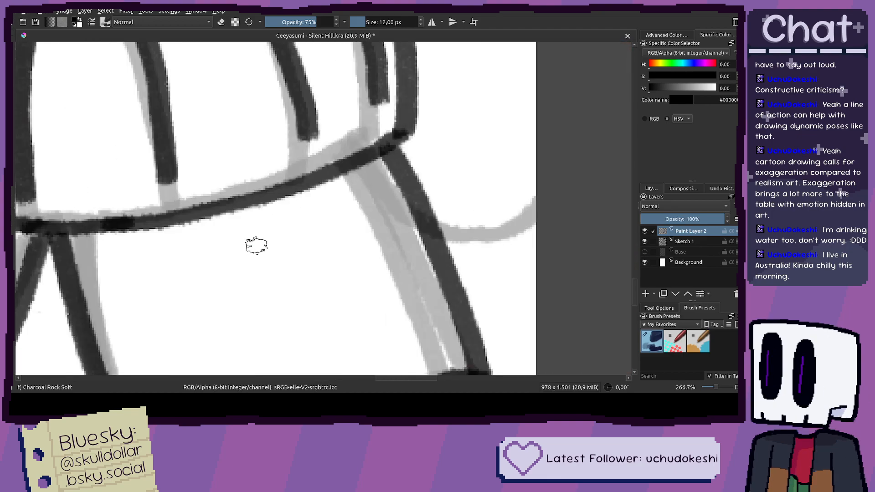
mouse_move(423, 218)
left_mouse_down()
mouse_move(469, 229)
mouse_move(502, 220)
mouse_move(544, 178)
left_mouse_up()
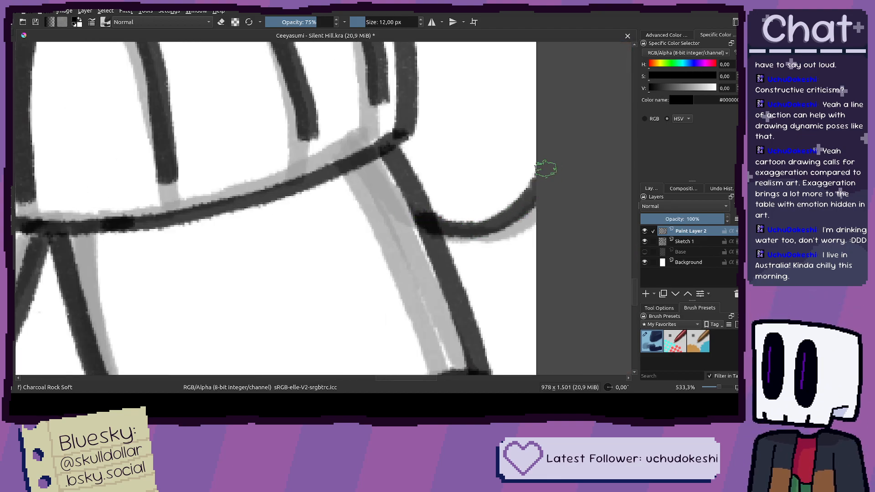
left_click_drag(570, 369, 453, 236)
scroll(453, 236, "down", 1)
scroll(391, 244, "down", 4)
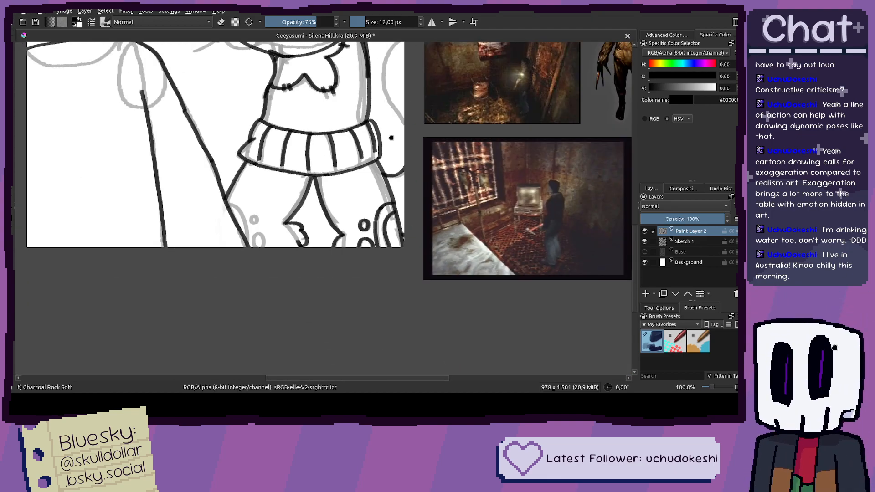
scroll(426, 304, "up", 1)
scroll(426, 304, "up", 2)
mouse_move(415, 314)
left_mouse_down()
mouse_move(376, 235)
mouse_move(373, 182)
mouse_move(393, 121)
mouse_move(431, 91)
mouse_move(469, 266)
mouse_move(451, 258)
mouse_move(384, 271)
mouse_move(402, 262)
left_mouse_up()
scroll(440, 90, "down", 5)
Step: Ink a rounded bulge beneath the sleeve, from just below the ribbed cuff to the top of the chest patch
scroll(428, 265, "up", 3)
scroll(284, 239, "up", 1)
mouse_move(280, 236)
left_mouse_down()
mouse_move(279, 250)
mouse_move(320, 182)
left_mouse_up()
scroll(280, 250, "up", 2)
mouse_move(316, 145)
left_mouse_down()
mouse_move(341, 216)
mouse_move(360, 231)
left_mouse_up()
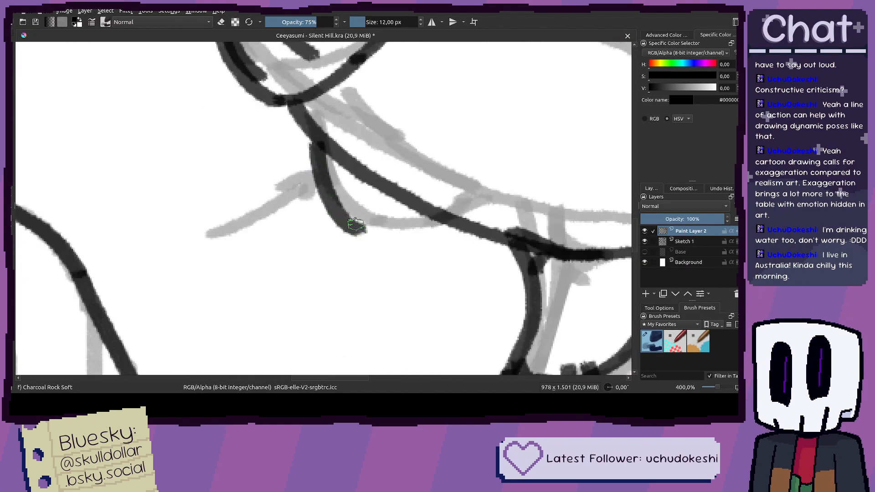
key("ctrl+z")
mouse_move(300, 124)
left_mouse_down()
mouse_move(305, 180)
mouse_move(330, 223)
mouse_move(370, 245)
mouse_move(408, 249)
mouse_move(457, 241)
mouse_move(479, 219)
left_mouse_up()
Step: Hide the Sketch 1 layer and inspect the inked arm and sweater on their own
left_click(644, 242)
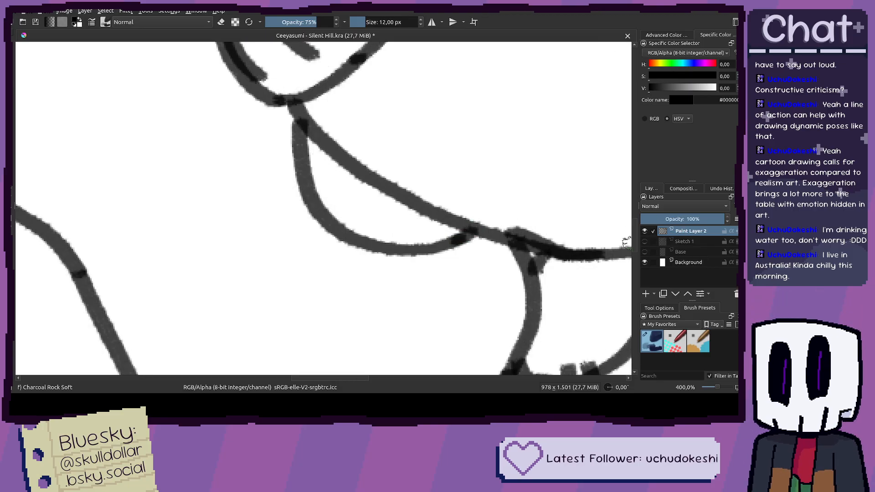
scroll(446, 254, "down", 4)
scroll(451, 228, "up", 1)
scroll(464, 174, "up", 1)
scroll(468, 176, "down", 2)
left_click_drag(495, 216, 456, 206)
scroll(464, 208, "up", 2)
mouse_move(476, 172)
left_mouse_down()
mouse_move(449, 210)
mouse_move(441, 206)
left_mouse_up()
key("ctrl+z")
key("ctrl+z")
mouse_move(470, 172)
left_mouse_down()
mouse_move(482, 187)
mouse_move(439, 223)
left_mouse_up()
scroll(488, 176, "down", 1)
scroll(483, 185, "up", 2)
key("ctrl+z")
scroll(441, 222, "up", 1)
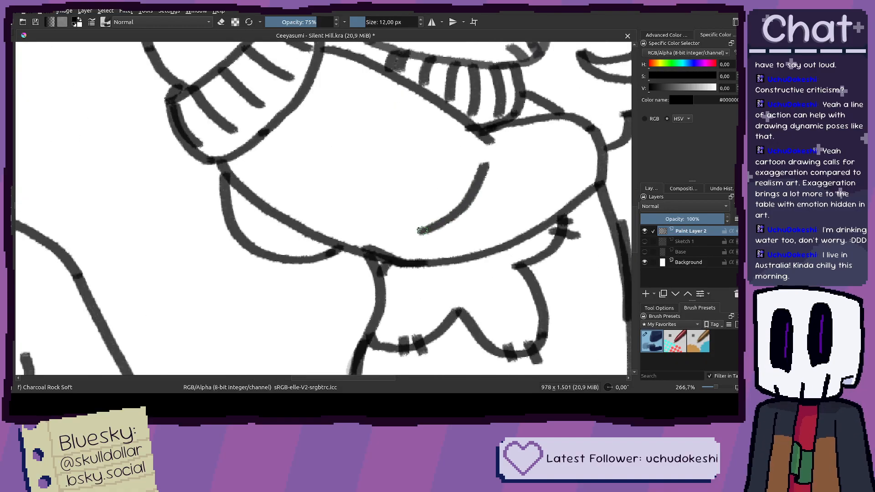
key("ctrl+z")
mouse_move(477, 155)
left_mouse_down()
mouse_move(432, 241)
mouse_move(455, 173)
mouse_move(452, 215)
mouse_move(444, 172)
left_mouse_up()
key("ctrl+z")
Step: Ink a narrow V-shaped fold inside the sleeve's elbow, just below the turtleneck collar
scroll(444, 160, "down", 3)
mouse_move(500, 252)
left_mouse_down()
mouse_move(421, 241)
mouse_move(492, 246)
left_mouse_up()
scroll(440, 160, "up", 3)
left_click_drag(397, 258, 353, 209)
scroll(353, 208, "down", 4)
scroll(256, 218, "up", 1)
left_click_drag(254, 217, 347, 223)
scroll(540, 240, "up", 1)
left_click_drag(540, 241, 504, 236)
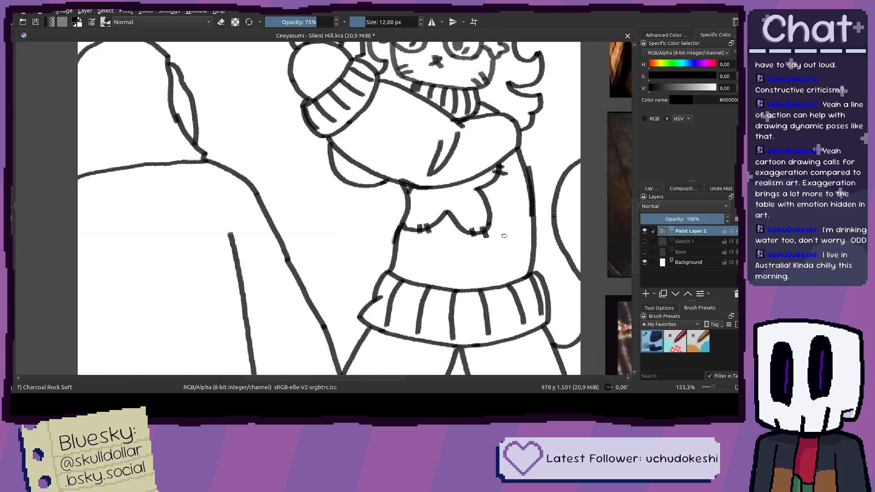
Step: Ink a pointed two-stroke fold below the chest patch, starting at the sweater's left edge
scroll(504, 236, "up", 2)
mouse_move(304, 233)
left_mouse_down()
mouse_move(412, 248)
mouse_move(337, 233)
mouse_move(389, 256)
left_mouse_up()
key("ctrl+z")
key("ctrl+z")
left_click_drag(300, 226, 406, 252)
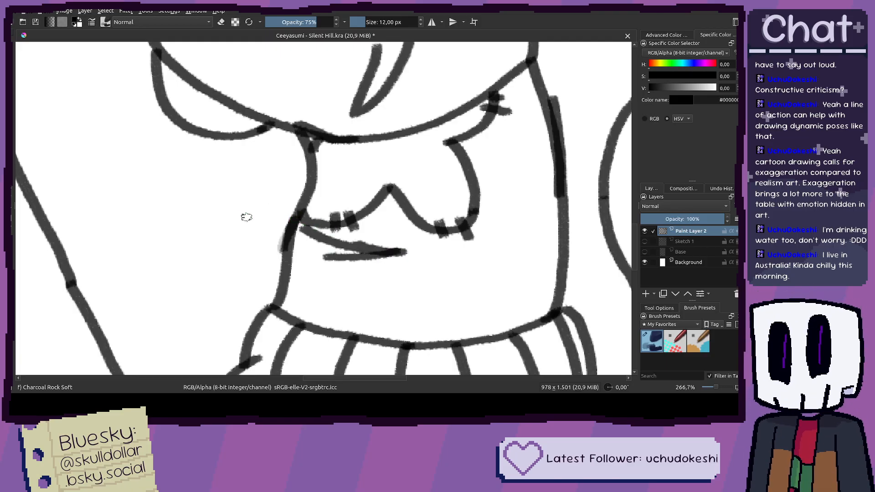
Step: Ink a short curved fold line between the chest patch's lower right corner and the sweater's right edge
scroll(401, 250, "down", 3)
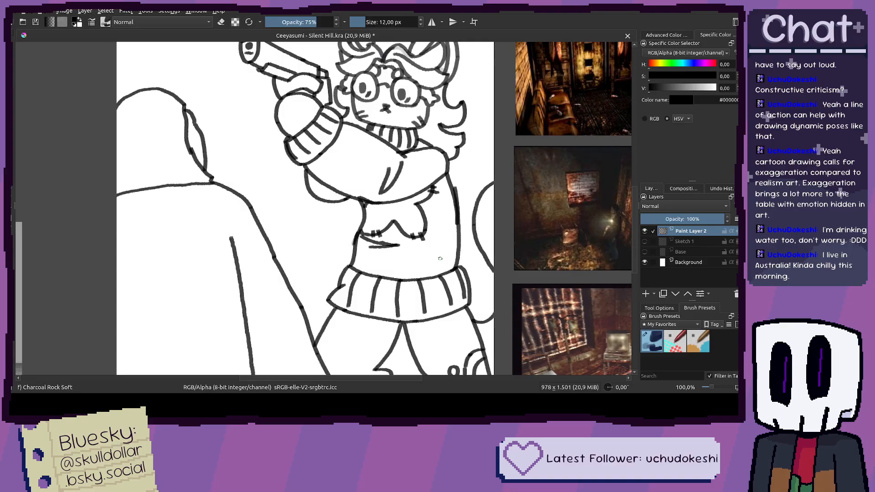
scroll(460, 251, "up", 2)
scroll(418, 231, "down", 2)
scroll(421, 231, "up", 3)
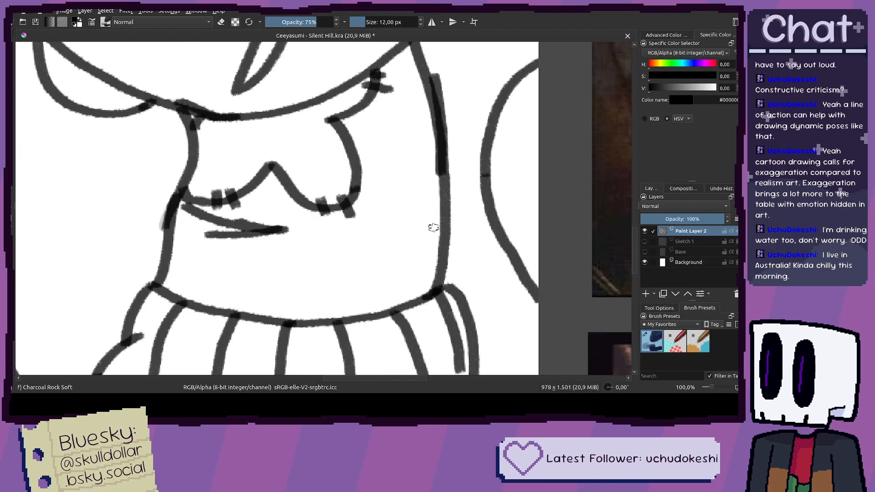
left_click_drag(441, 224, 384, 240)
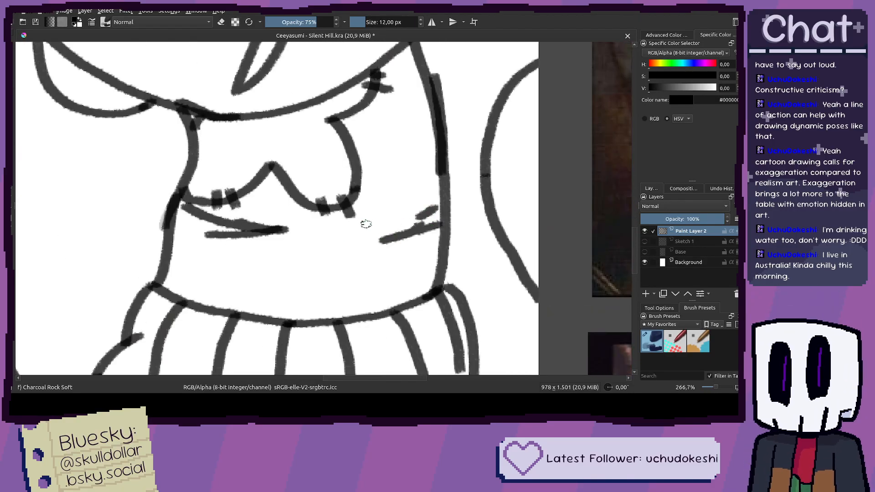
key("ctrl+z")
key("ctrl+z")
mouse_move(377, 217)
left_mouse_down()
mouse_move(475, 240)
mouse_move(426, 225)
left_mouse_up()
key("ctrl+z")
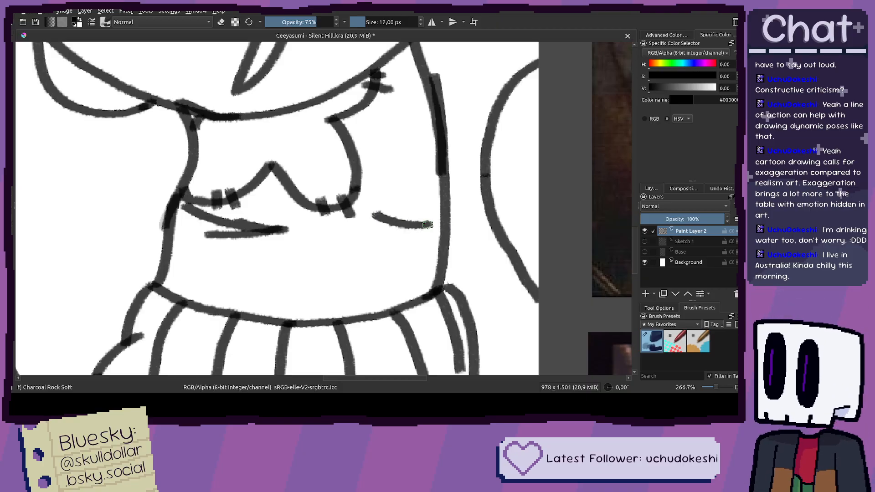
Step: Ink a crossing diagonal stitch on the chest patch's lower right corner
mouse_move(355, 190)
left_mouse_down()
mouse_move(333, 229)
mouse_move(343, 206)
left_mouse_up()
key("ctrl+z")
scroll(339, 222, "down", 3)
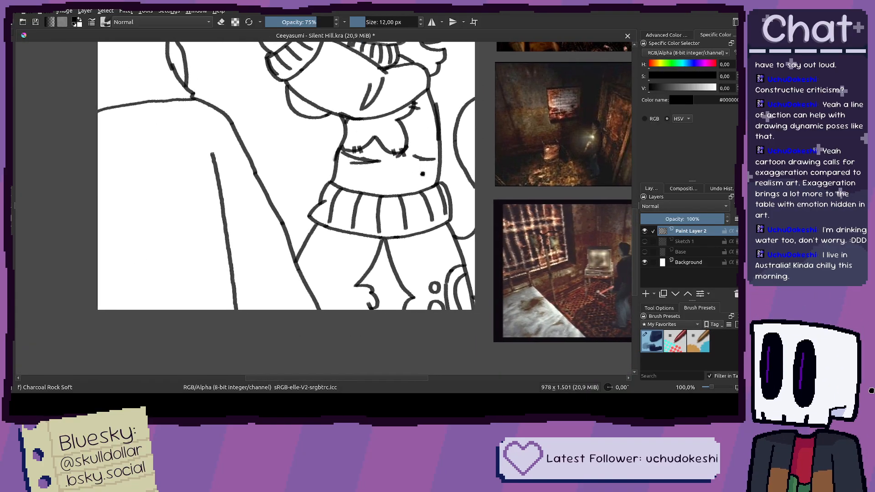
Step: Redraw the ribbed cuff's lower left edge as a flatter line and erase the old bulging outline
scroll(204, 177, "down", 3)
left_click_drag(203, 177, 213, 220)
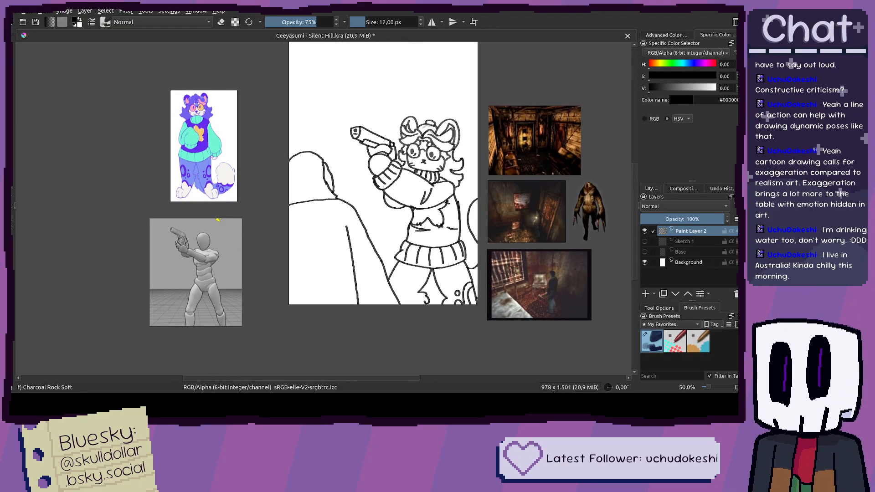
scroll(379, 178, "up", 4)
scroll(399, 210, "down", 3)
scroll(376, 178, "up", 3)
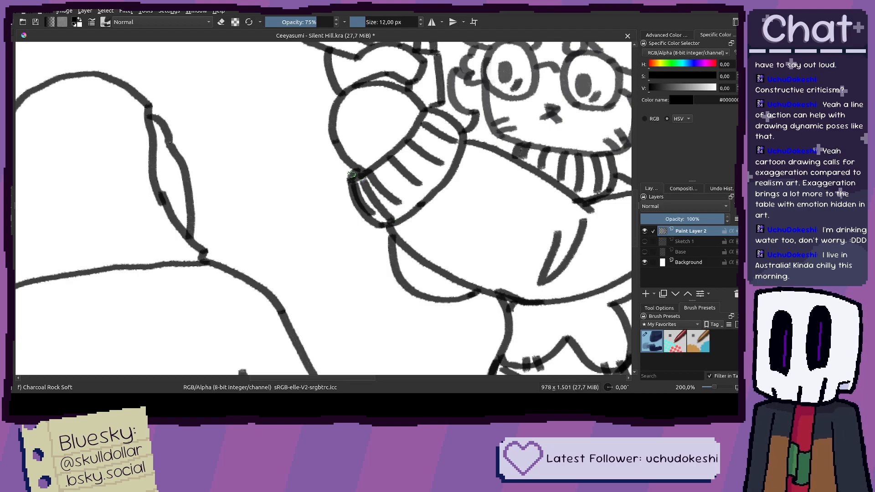
mouse_move(348, 174)
left_mouse_down()
mouse_move(378, 229)
mouse_move(424, 252)
left_mouse_up()
scroll(443, 194, "up", 1)
key("e")
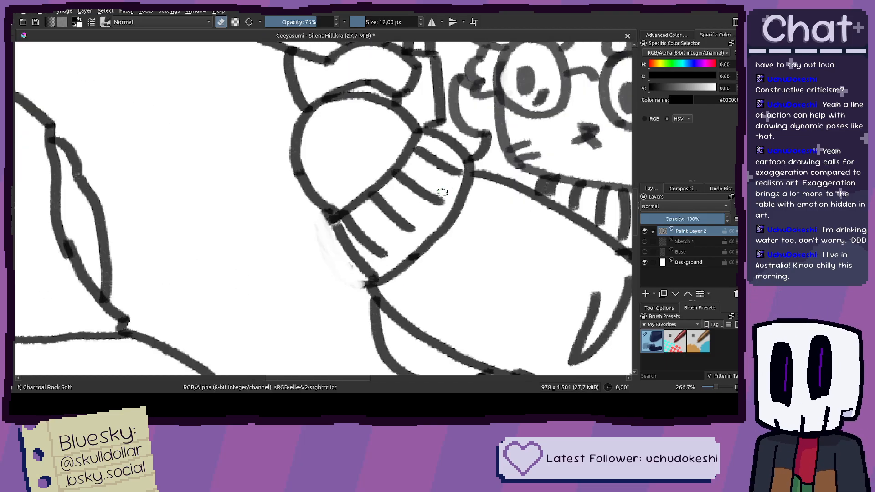
Step: Erase the ribbed cuff's bulging upper right edge and ink a tighter inward curve in its place
left_click_drag(467, 171, 443, 154)
key("ctrl+z")
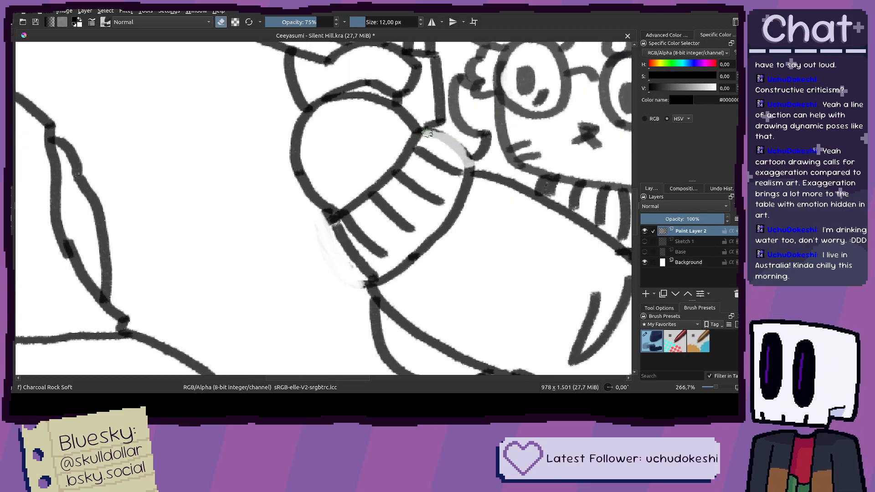
scroll(428, 133, "down", 2)
scroll(429, 142, "up", 4)
key("e")
mouse_move(500, 149)
left_mouse_down()
mouse_move(487, 169)
mouse_move(596, 199)
mouse_move(623, 219)
mouse_move(546, 188)
mouse_move(465, 172)
mouse_move(410, 141)
mouse_move(403, 109)
mouse_move(435, 152)
left_mouse_up()
key("ctrl+z")
key("ctrl+z")
left_click_drag(403, 108, 480, 172)
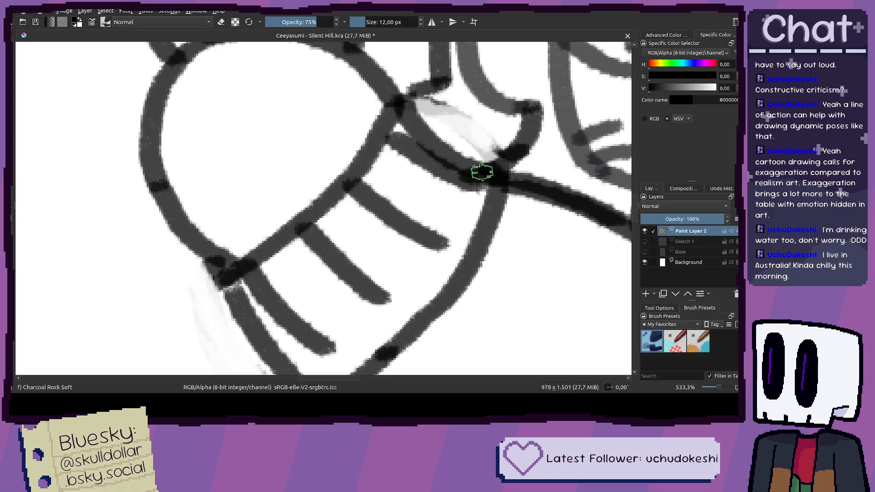
Step: Ink a rounded fur tuft at the top of the tail, beside the canvas's right edge
scroll(235, 265, "down", 10)
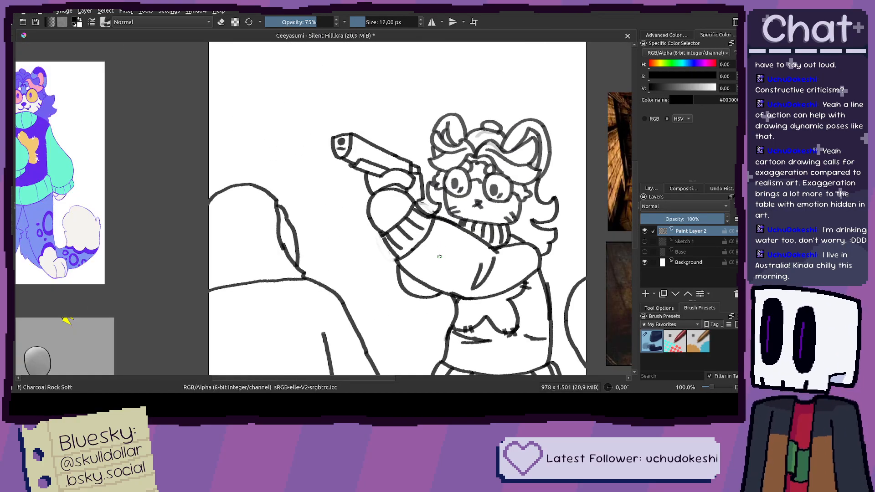
scroll(500, 317, "down", 1)
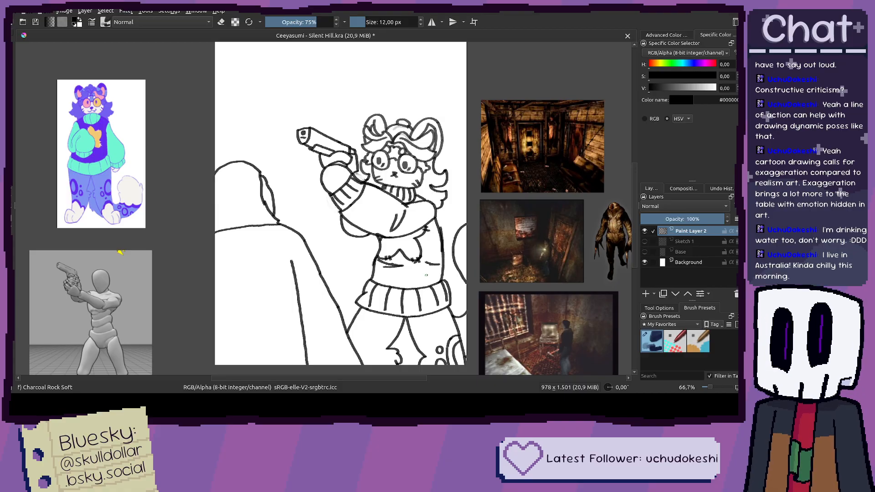
mouse_move(471, 287)
left_mouse_down()
mouse_move(441, 265)
mouse_move(469, 244)
left_mouse_up()
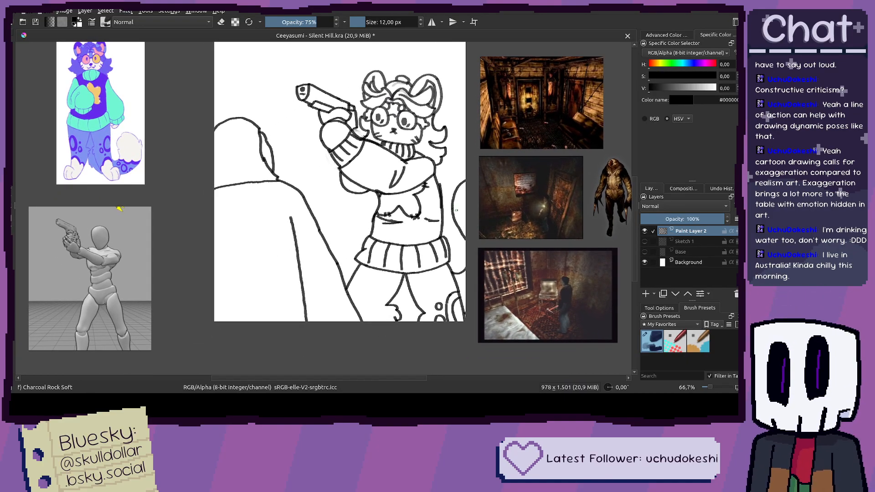
scroll(456, 211, "up", 4)
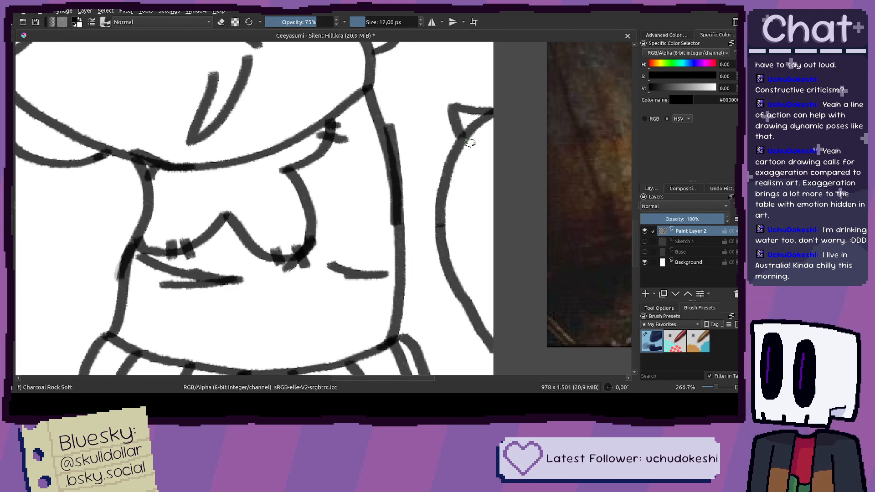
scroll(470, 142, "down", 4)
scroll(473, 194, "up", 1)
scroll(568, 167, "up", 3)
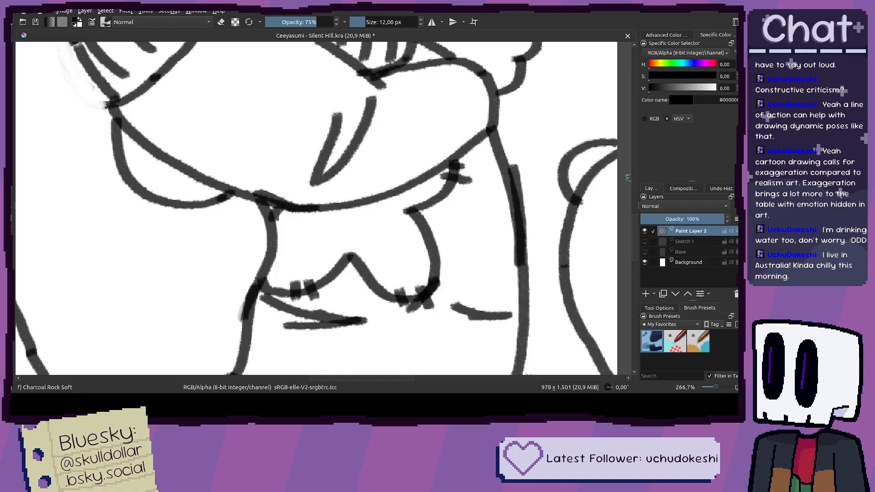
scroll(548, 190, "down", 3)
scroll(548, 191, "up", 1)
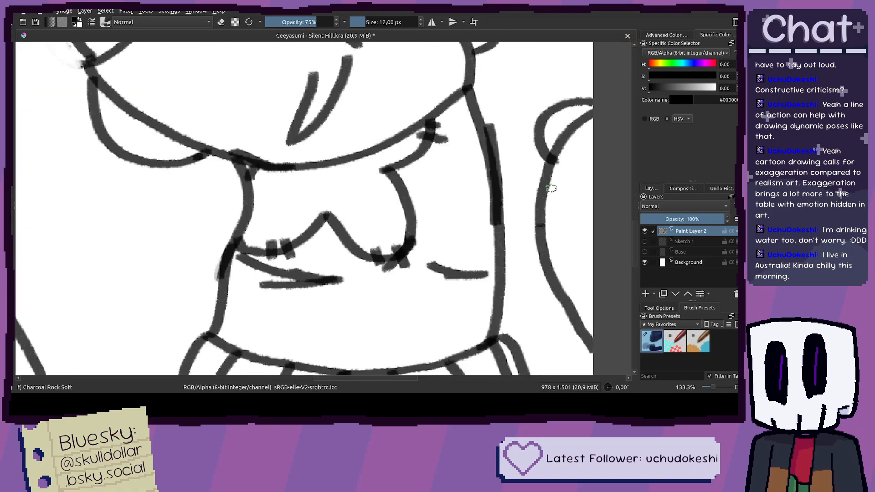
scroll(548, 191, "up", 1)
Step: Ink a long bulging fur outline down the tail's left side, rejoining the tail curve below
mouse_move(558, 142)
left_mouse_down()
mouse_move(520, 189)
mouse_move(506, 276)
left_mouse_up()
scroll(506, 275, "up", 2)
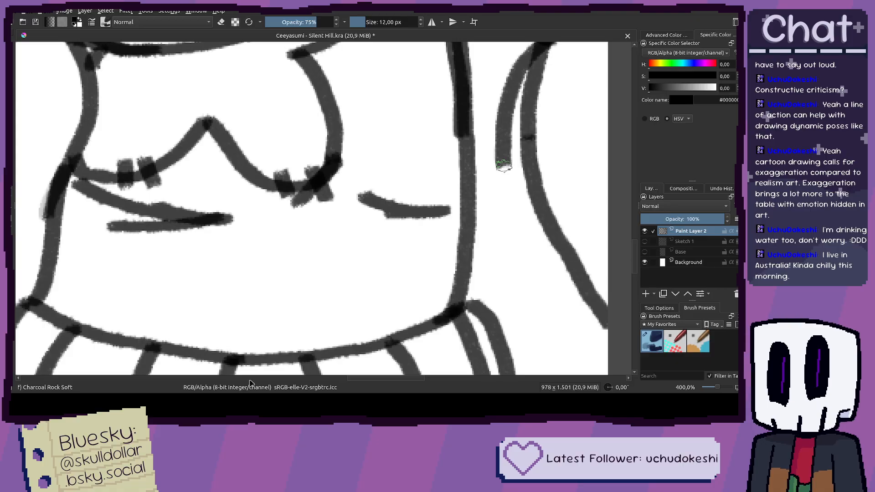
scroll(503, 167, "down", 8)
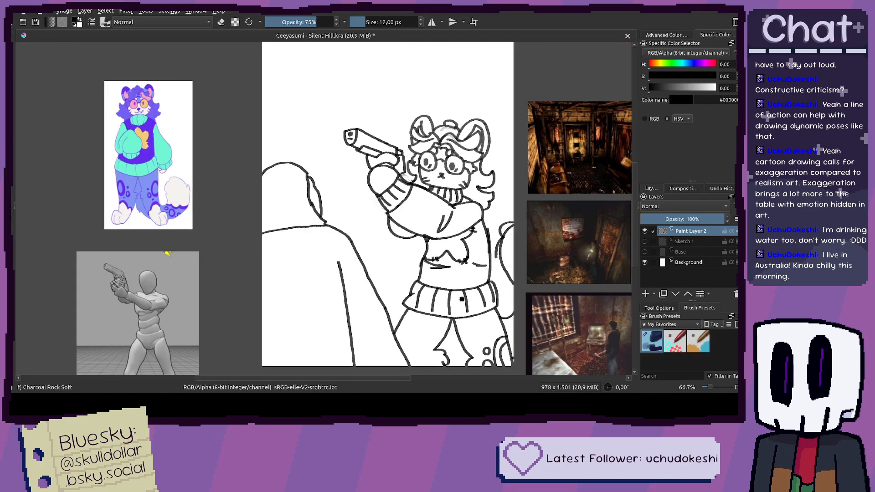
scroll(461, 298, "up", 7)
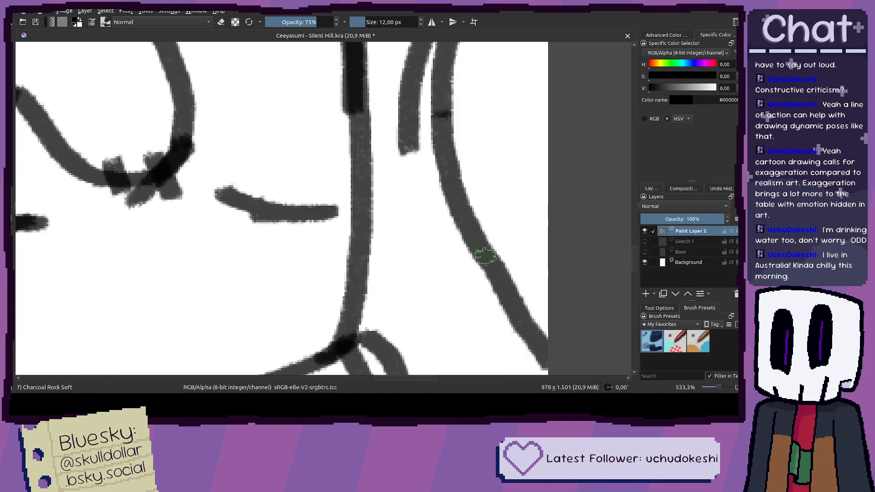
left_click_drag(409, 136, 431, 224)
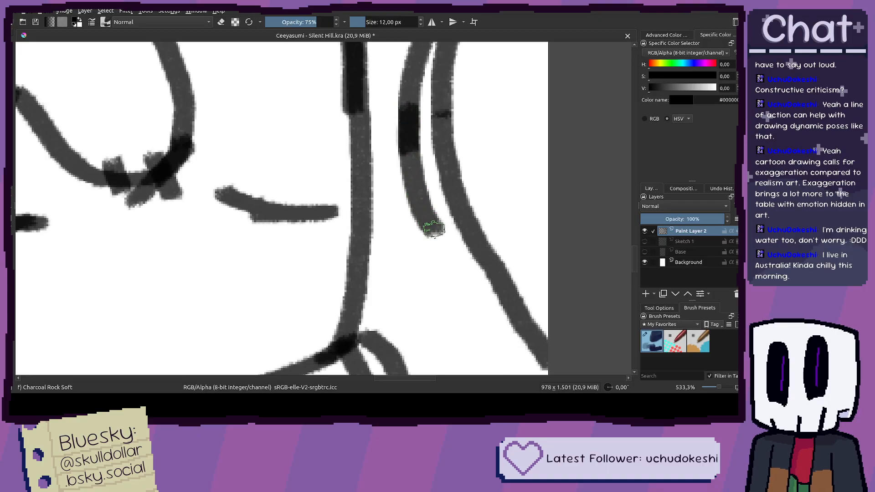
scroll(473, 260, "down", 7)
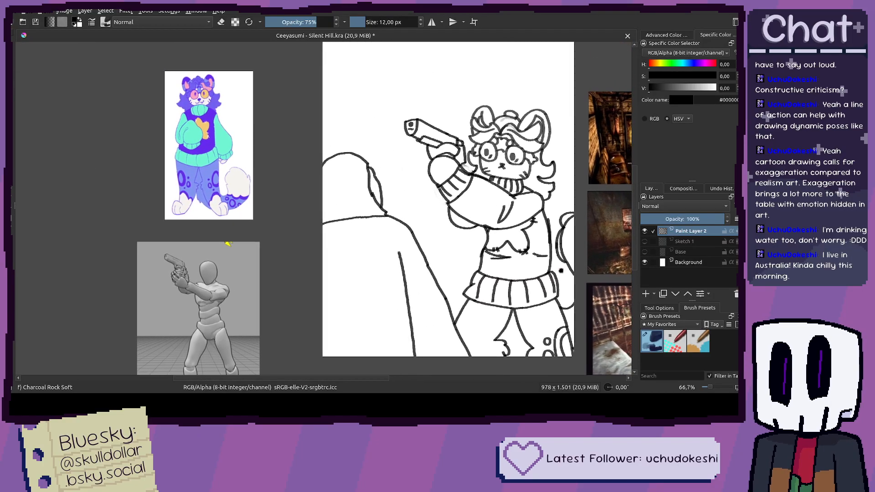
Step: Ink a smaller fur tuft lower on the tail, running out to the canvas's right edge
left_click_drag(225, 243, 214, 232)
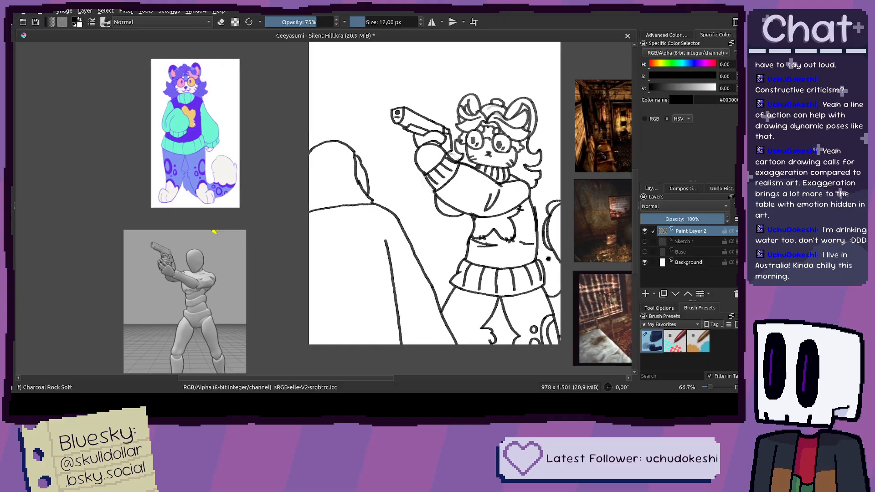
scroll(519, 195, "up", 4)
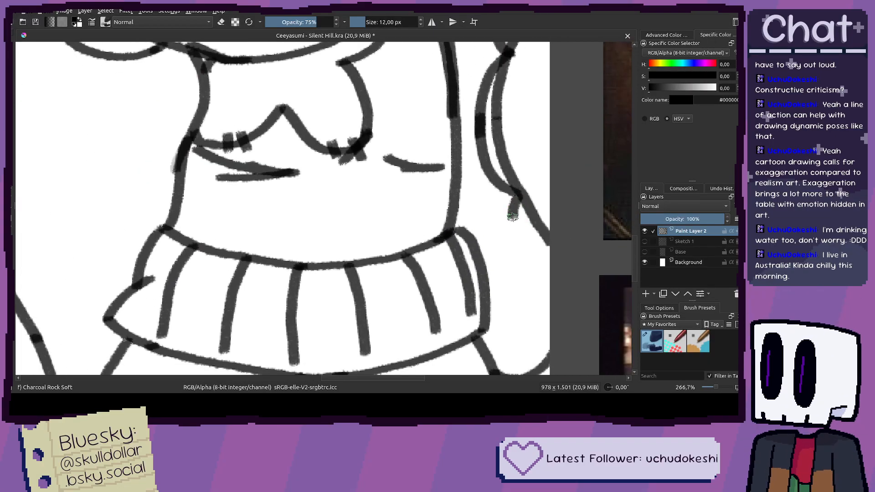
scroll(556, 254, "down", 3)
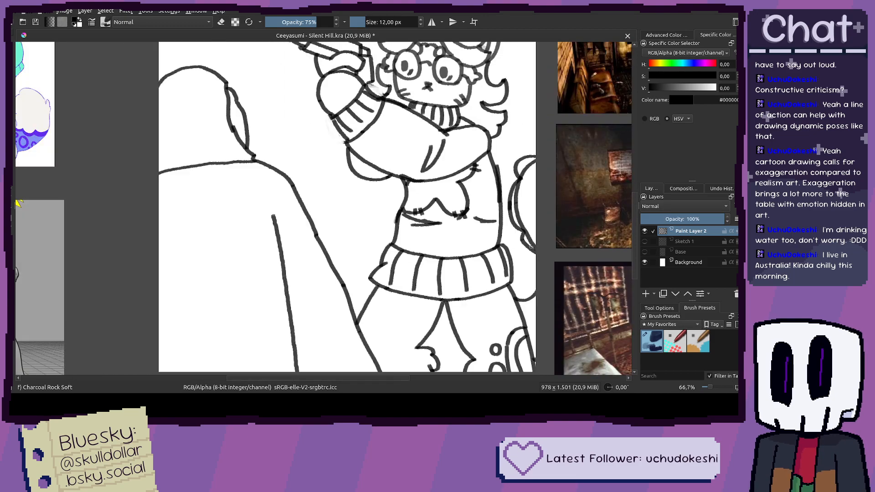
scroll(522, 268, "up", 3)
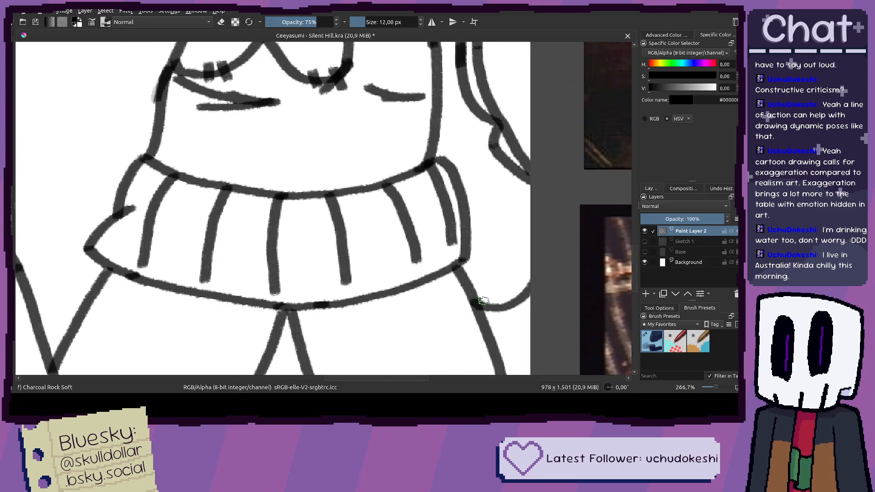
scroll(526, 298, "down", 4)
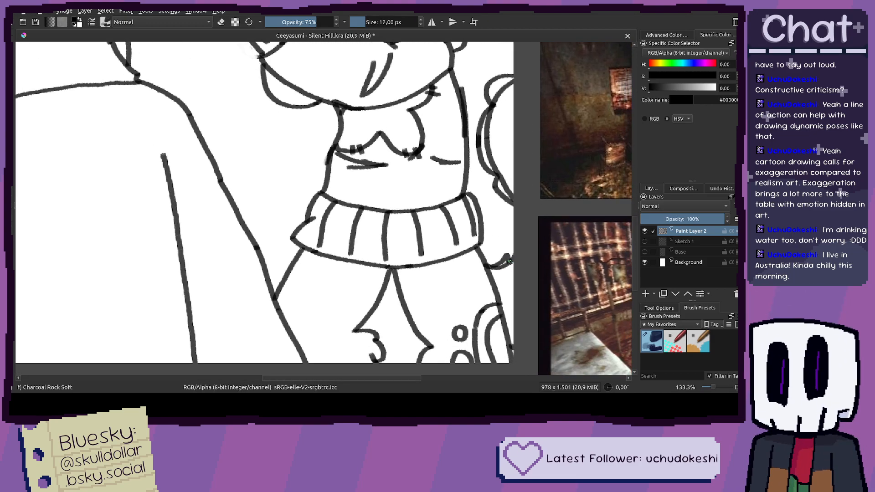
scroll(559, 249, "up", 2)
scroll(559, 248, "down", 1)
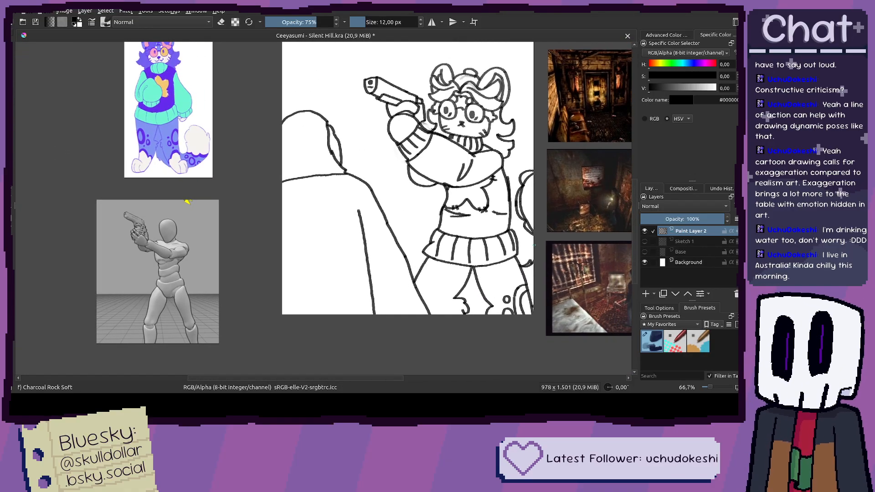
Step: Rename the inked layer as Sketch 2 at 55% opacity and add a layer named Line above it
left_click_drag(156, 249, 161, 256)
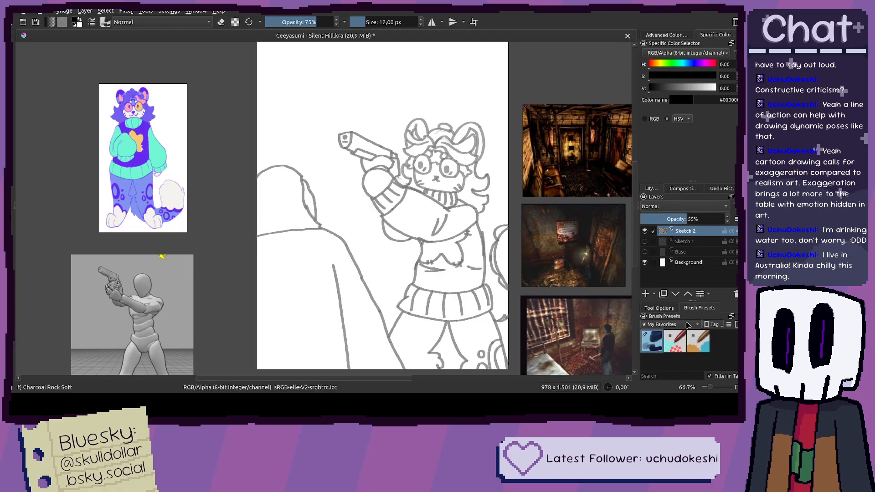
left_click(646, 292)
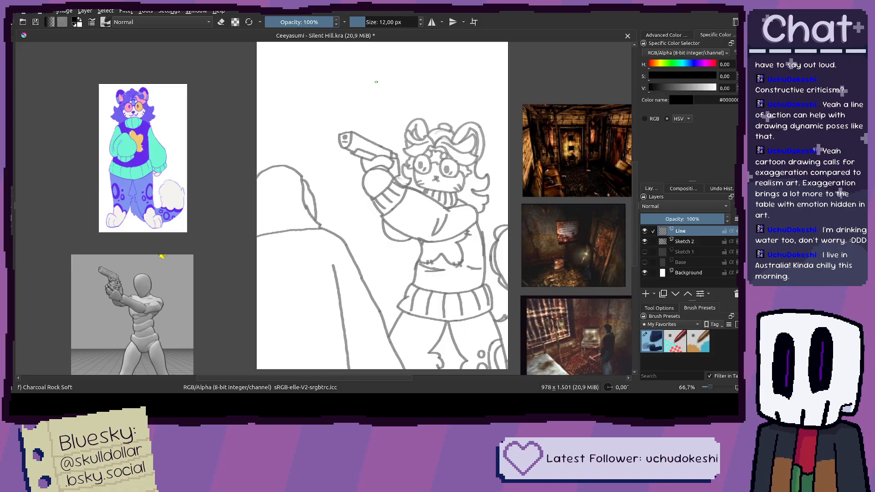
Step: Sample purple from the character reference and darken it to hue 253, saturation 57, value 21 for the line art
left_click_drag(161, 257, 148, 248)
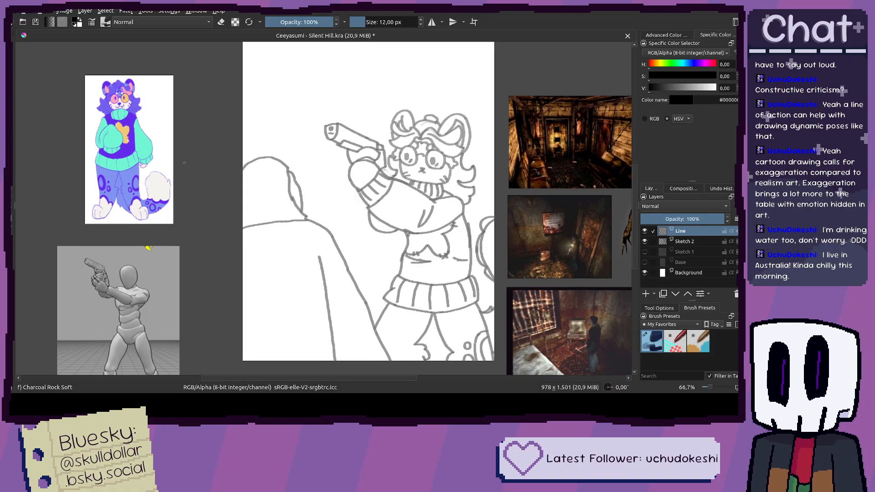
scroll(148, 247, "up", 2)
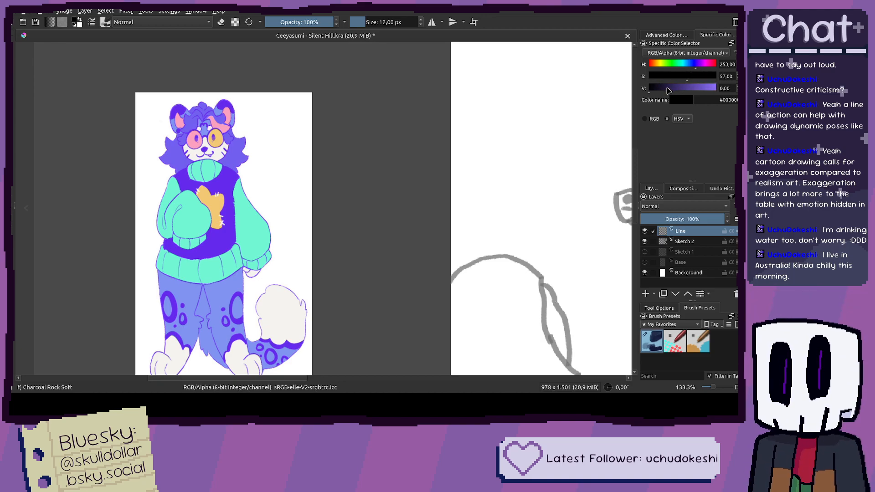
scroll(549, 160, "up", 6)
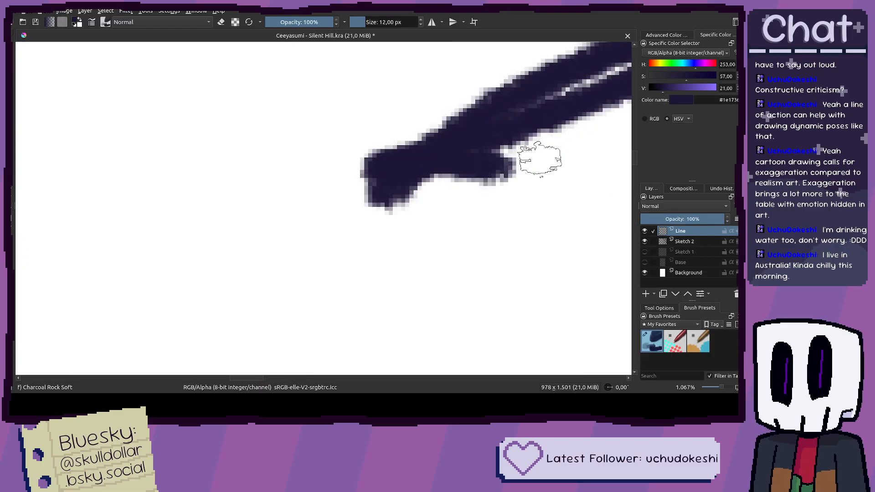
Step: Try the line colour at value 25 with test strokes on a blank area, undoing each stroke
scroll(543, 160, "down", 2)
key("ctrl+z")
mouse_move(517, 98)
left_mouse_down()
mouse_move(445, 157)
mouse_move(483, 201)
left_mouse_up()
key("ctrl+z")
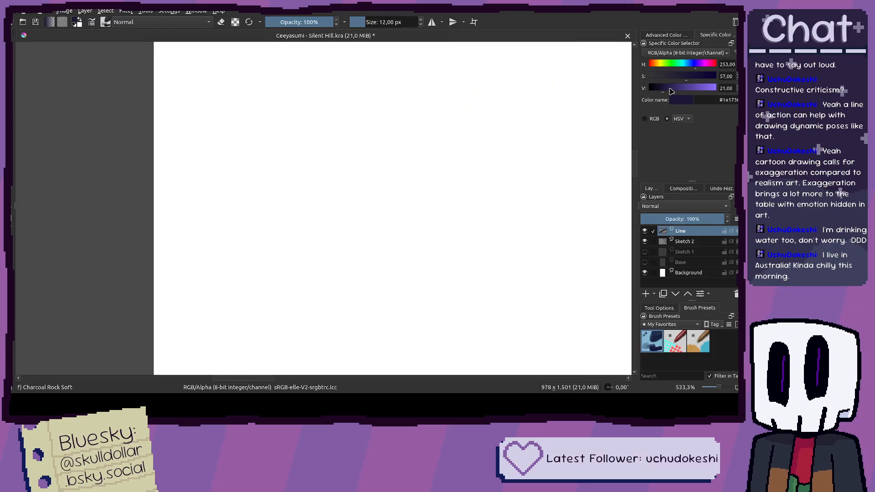
left_click_drag(521, 126, 567, 191)
scroll(556, 191, "down", 4)
scroll(555, 191, "up", 3)
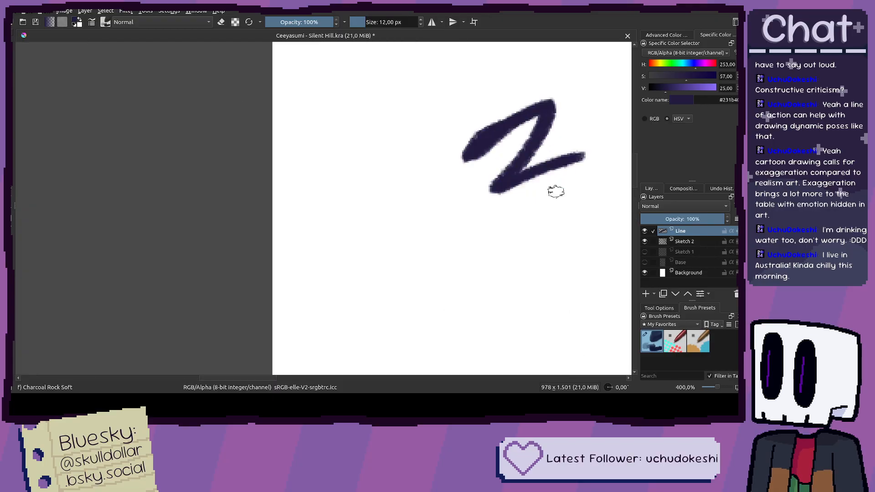
key("ctrl+z")
left_click_drag(541, 149, 570, 132)
key("ctrl+z")
Step: Set the line colour to saturation 73 and value 29, testing it with a scribble and comparing it with the reference
left_click(680, 79)
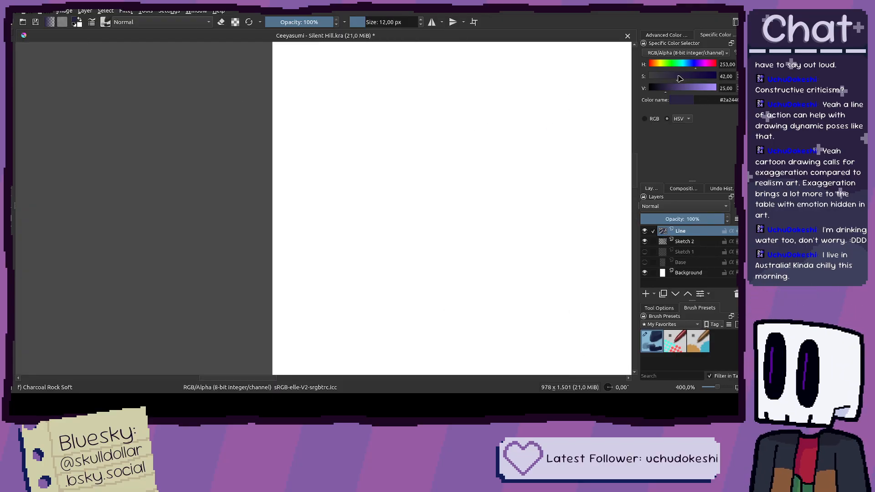
left_click_drag(498, 120, 484, 269)
key("ctrl+z")
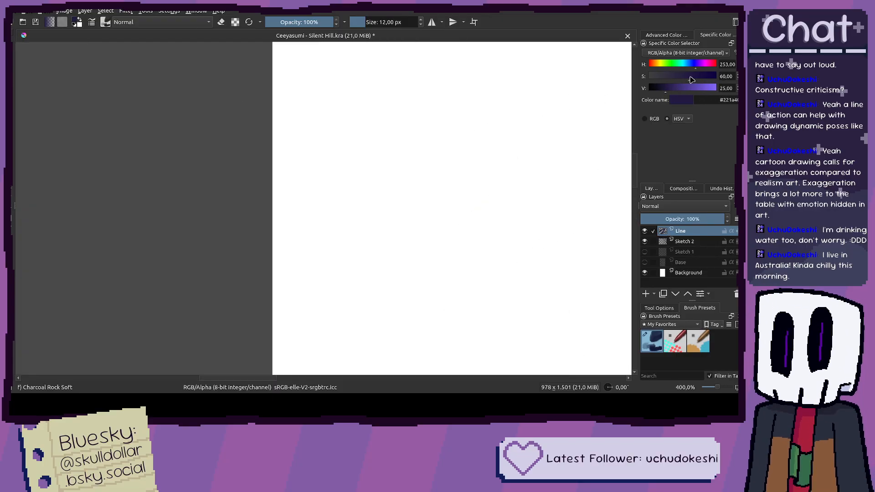
left_click(667, 90)
left_click_drag(579, 112, 524, 192)
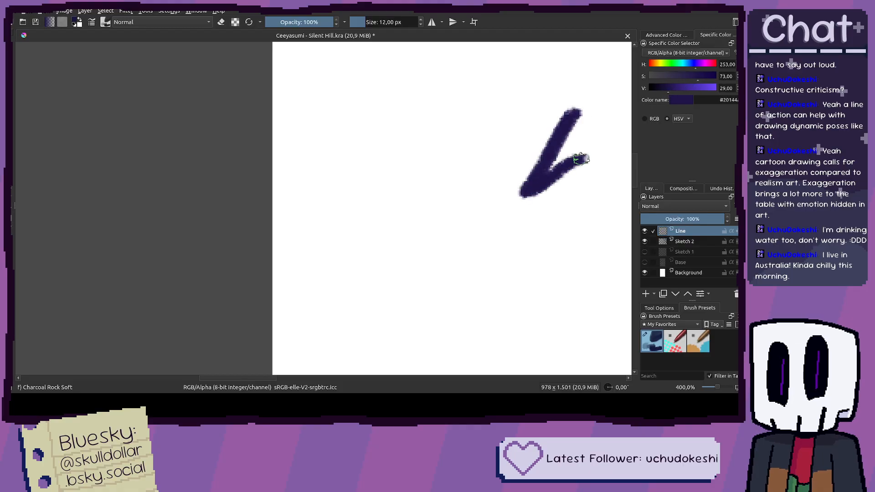
left_click_drag(587, 154, 562, 239)
scroll(570, 228, "down", 4)
scroll(328, 201, "up", 4)
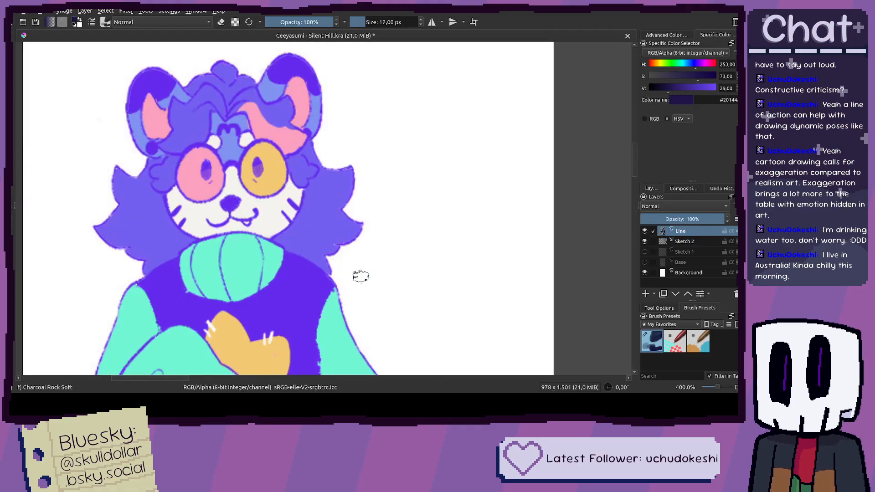
scroll(369, 169, "down", 5)
scroll(445, 144, "up", 4)
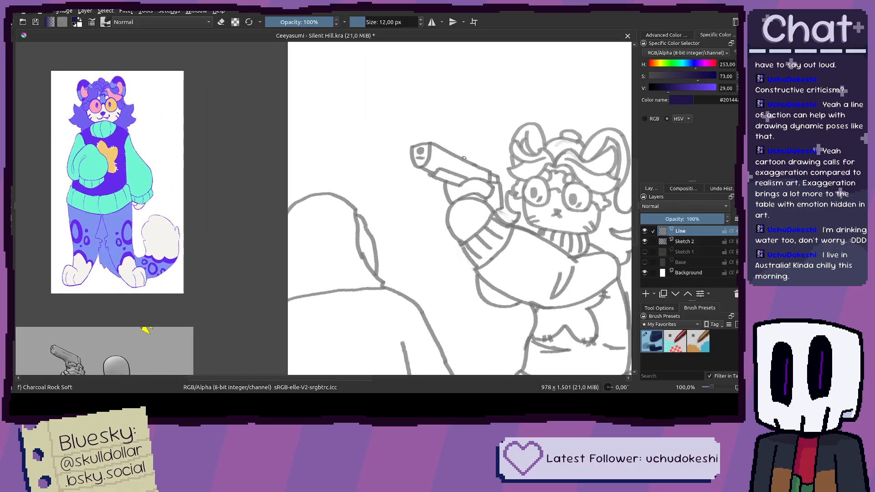
scroll(444, 144, "right", 4)
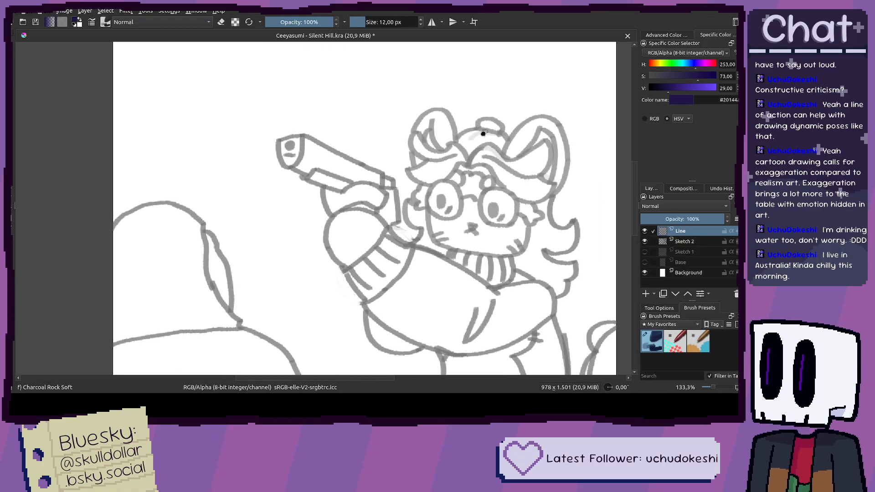
scroll(481, 142, "up", 2)
left_click_drag(460, 113, 588, 163)
scroll(542, 141, "up", 1)
key("ctrl+z")
scroll(456, 228, "down", 1)
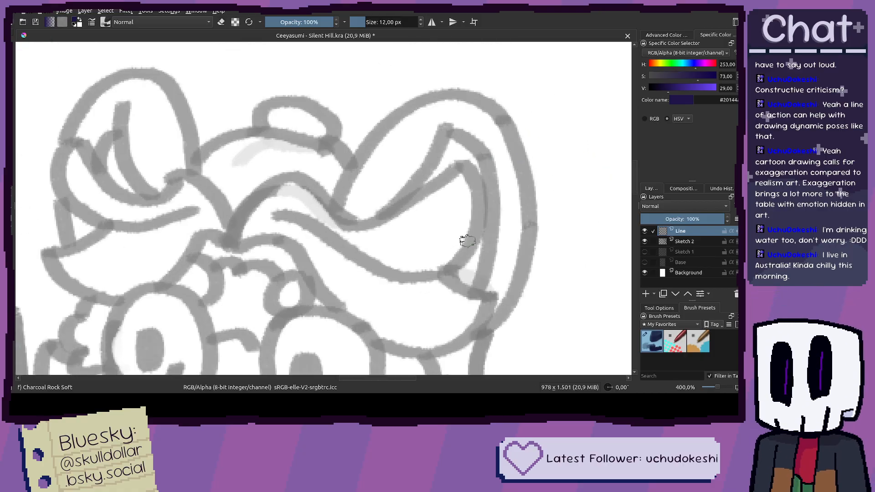
scroll(467, 242, "down", 1)
scroll(375, 209, "down", 4)
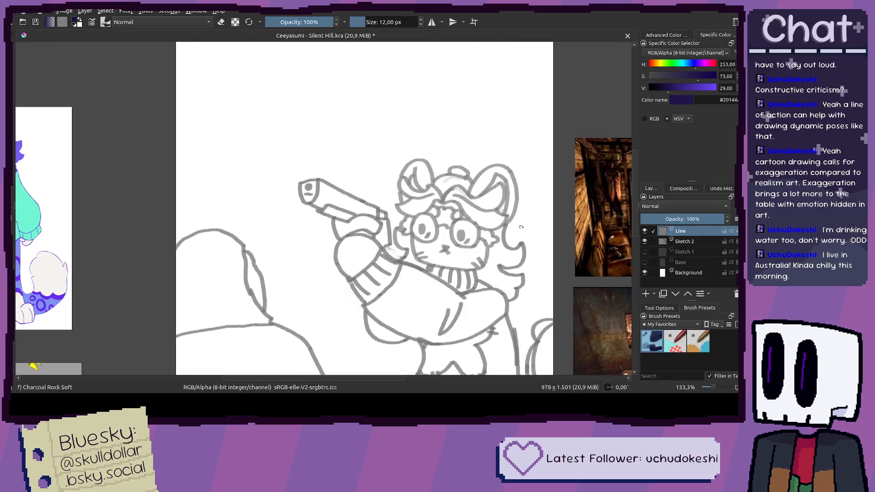
Step: Ink the rim of the cat's right-hand glasses lens as a closed oval on the Line layer
scroll(375, 209, "up", 4)
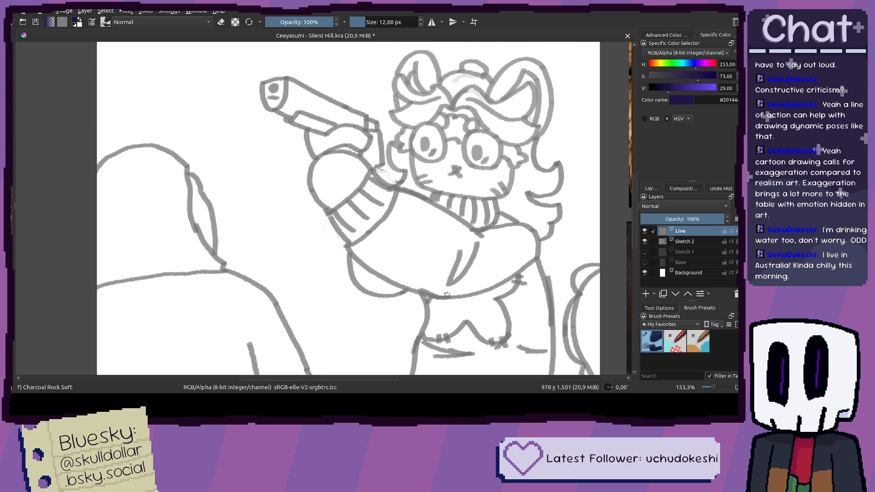
scroll(342, 185, "up", 1)
scroll(343, 161, "up", 2)
mouse_move(378, 105)
left_mouse_down()
mouse_move(344, 121)
mouse_move(315, 163)
mouse_move(305, 280)
left_mouse_up()
key("ctrl+z")
mouse_move(372, 101)
left_mouse_down()
mouse_move(354, 112)
mouse_move(307, 195)
mouse_move(303, 254)
mouse_move(311, 166)
mouse_move(350, 119)
left_mouse_up()
key("ctrl+z")
mouse_move(434, 114)
left_mouse_down()
mouse_move(477, 128)
mouse_move(520, 180)
left_mouse_up()
mouse_move(309, 246)
left_mouse_down()
mouse_move(344, 302)
mouse_move(394, 328)
mouse_move(455, 334)
mouse_move(501, 314)
mouse_move(529, 273)
mouse_move(535, 219)
mouse_move(531, 199)
mouse_move(471, 136)
left_mouse_up()
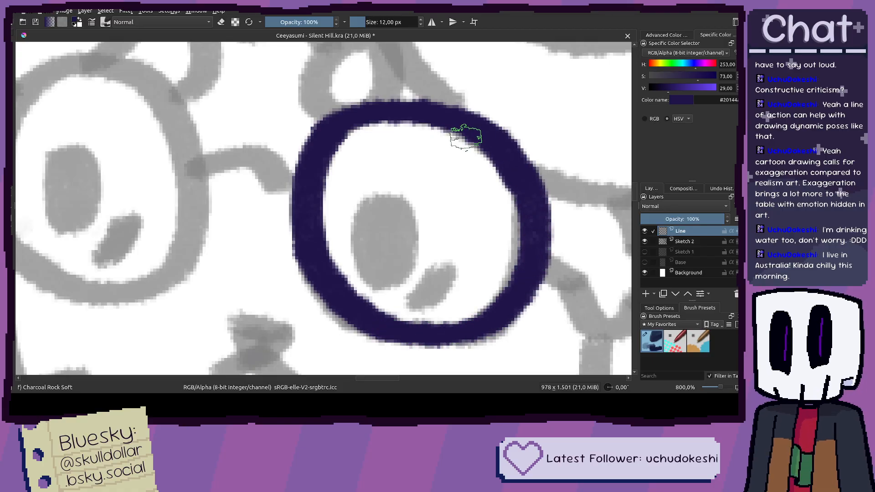
Step: Ink the rim of the left-hand glasses lens, redoing the oval until it follows the sketch
scroll(422, 150, "down", 4)
left_click_drag(415, 154, 435, 167)
scroll(407, 189, "up", 4)
mouse_move(411, 122)
left_mouse_down()
mouse_move(439, 227)
mouse_move(435, 170)
mouse_move(439, 232)
mouse_move(438, 256)
mouse_move(397, 286)
left_mouse_up()
key("ctrl+z")
key("ctrl+z")
mouse_move(438, 238)
left_mouse_down()
mouse_move(394, 288)
mouse_move(348, 298)
mouse_move(314, 291)
left_mouse_up()
key("ctrl+z")
mouse_move(227, 253)
left_mouse_down()
mouse_move(262, 286)
mouse_move(324, 312)
mouse_move(372, 312)
mouse_move(404, 301)
mouse_move(441, 253)
mouse_move(406, 297)
mouse_move(337, 306)
left_mouse_up()
key("ctrl+z")
mouse_move(226, 195)
left_mouse_down()
mouse_move(234, 239)
mouse_move(264, 276)
mouse_move(344, 312)
left_mouse_up()
scroll(246, 281, "up", 2)
mouse_move(227, 272)
left_mouse_down()
mouse_move(229, 204)
mouse_move(257, 171)
mouse_move(339, 141)
mouse_move(402, 165)
mouse_move(428, 188)
left_mouse_up()
left_click_drag(483, 251, 372, 190)
Step: Ink the arched bridge joining the two lenses, redoing the curve until it meets both rims
scroll(365, 186, "up", 2)
mouse_move(289, 175)
left_mouse_down()
mouse_move(387, 151)
mouse_move(494, 219)
left_mouse_up()
key("ctrl+z")
mouse_move(300, 202)
left_mouse_down()
mouse_move(365, 181)
mouse_move(422, 181)
mouse_move(456, 217)
left_mouse_up()
key("ctrl+z")
mouse_move(322, 187)
left_mouse_down()
mouse_move(350, 166)
mouse_move(395, 169)
mouse_move(433, 189)
mouse_move(463, 230)
left_mouse_up()
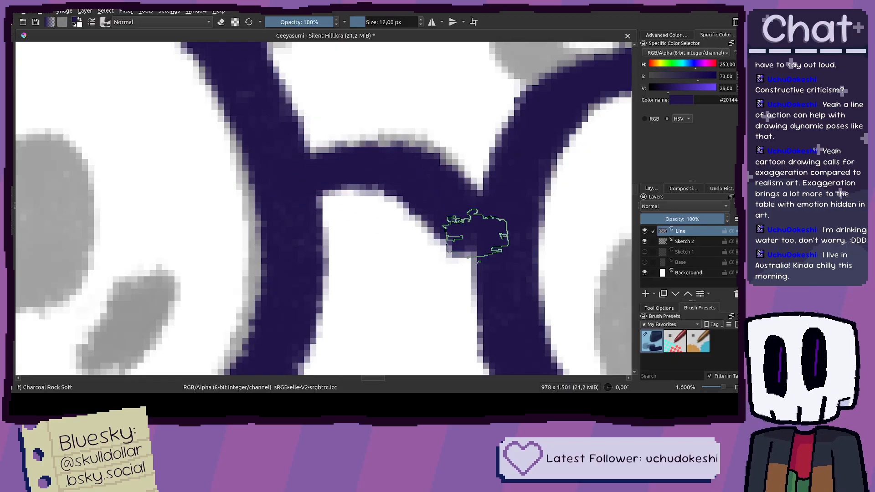
key("ctrl+z")
mouse_move(304, 205)
left_mouse_down()
mouse_move(360, 164)
mouse_move(398, 158)
mouse_move(448, 177)
mouse_move(483, 214)
left_mouse_up()
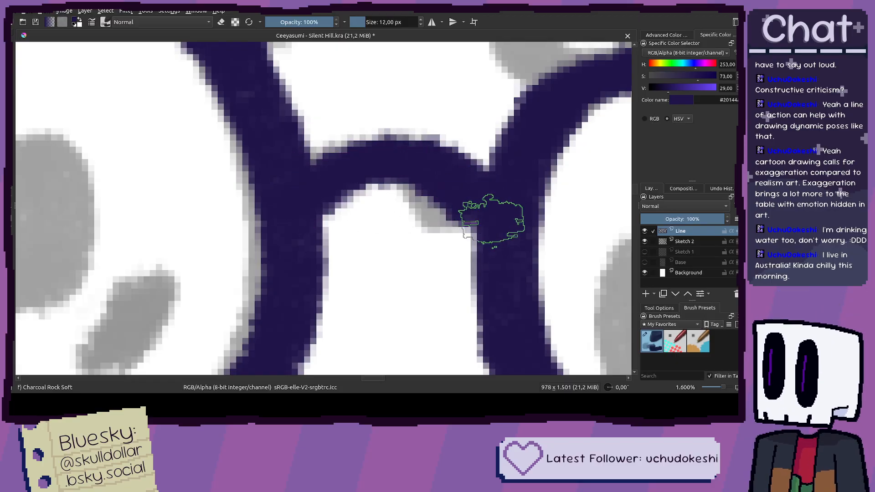
scroll(492, 235, "down", 6)
scroll(492, 201, "up", 5)
scroll(337, 155, "down", 5)
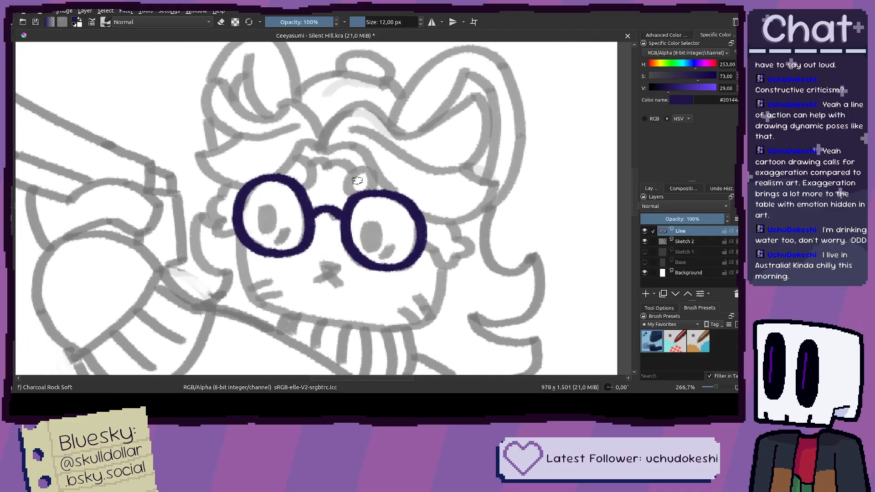
Step: Compare the inked glasses and the sketched face with the character reference beside the canvas
scroll(385, 166, "down", 5)
scroll(257, 148, "up", 2)
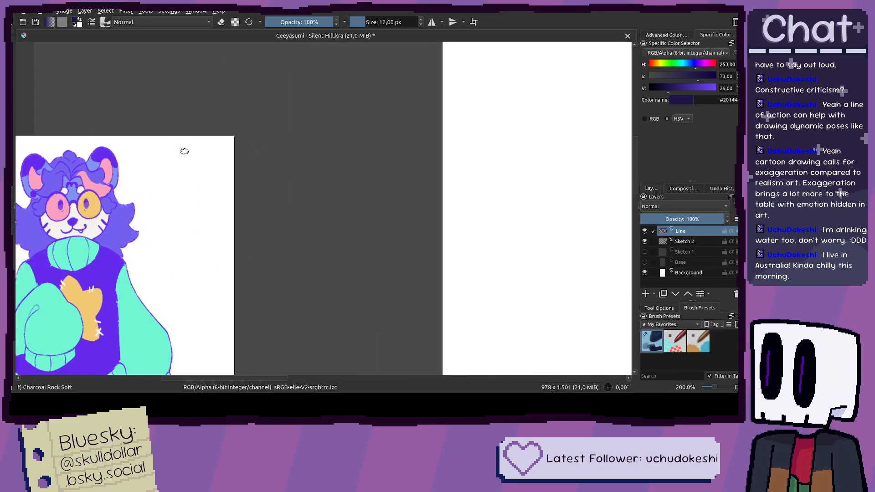
left_click_drag(352, 210, 254, 209)
left_click_drag(524, 214, 262, 192)
mouse_move(612, 237)
left_mouse_down()
mouse_move(299, 168)
mouse_move(331, 178)
left_mouse_up()
scroll(349, 240, "up", 1)
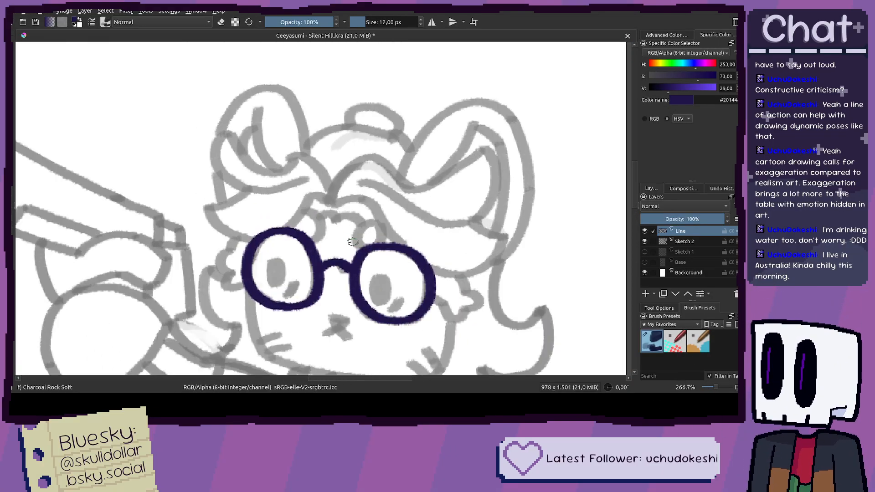
scroll(348, 239, "up", 3)
scroll(454, 243, "down", 4)
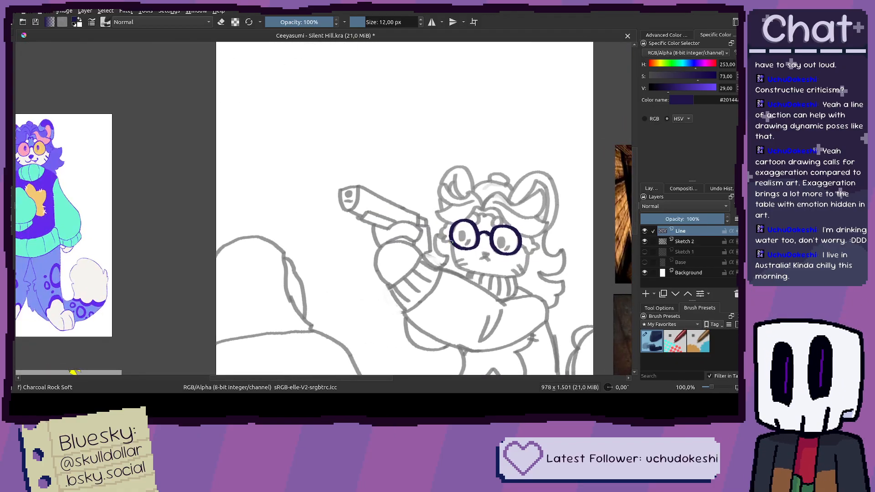
left_click_drag(454, 242, 531, 236)
scroll(161, 150, "up", 3)
scroll(175, 155, "down", 1)
left_click_drag(314, 200, 146, 155)
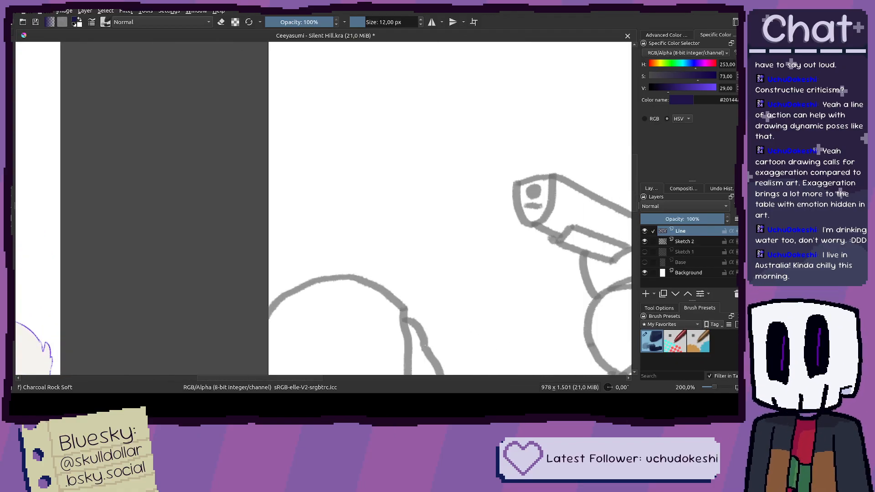
left_click_drag(624, 238, 214, 205)
Step: Ink the solid oval pupils and the small slanted marks beside them inside both lenses
scroll(381, 255, "up", 5)
mouse_move(228, 138)
left_mouse_down()
mouse_move(218, 178)
mouse_move(227, 220)
mouse_move(235, 158)
left_mouse_up()
mouse_move(296, 216)
left_mouse_down()
mouse_move(269, 246)
mouse_move(295, 257)
mouse_move(198, 241)
left_mouse_up()
key("ctrl+z")
scroll(232, 250, "down", 3)
scroll(315, 219, "up", 3)
mouse_move(303, 182)
left_mouse_down()
mouse_move(306, 267)
mouse_move(315, 266)
mouse_move(321, 238)
mouse_move(310, 176)
mouse_move(305, 195)
left_mouse_up()
mouse_move(377, 266)
left_mouse_down()
mouse_move(347, 306)
mouse_move(421, 213)
left_mouse_up()
key("ctrl+z")
key("ctrl+z")
key("ctrl+z")
scroll(370, 299, "down", 4)
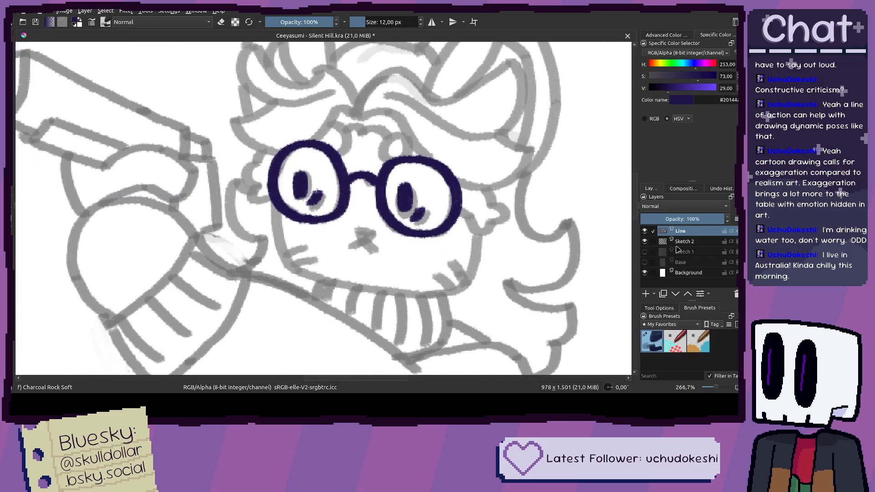
Step: Hide the Sketch 2 layer to check the inked glasses alone and show it again
left_click(644, 241)
scroll(504, 213, "down", 2)
left_click_drag(550, 217, 509, 217)
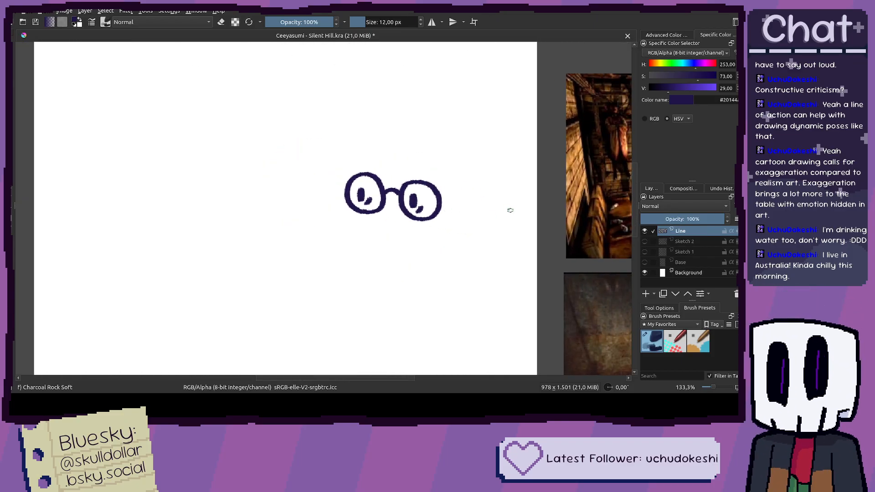
left_click(644, 241)
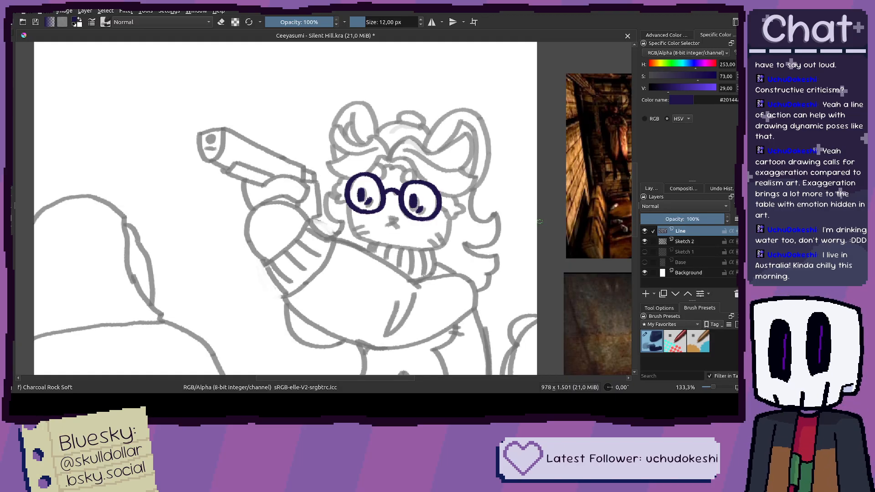
Step: Ink the lower edge of the left fringe tuft from its outer tip to the glasses rim
scroll(327, 200, "up", 3)
left_click_drag(327, 199, 423, 256)
scroll(423, 256, "up", 1)
key("ctrl+z")
left_click_drag(179, 197, 201, 225)
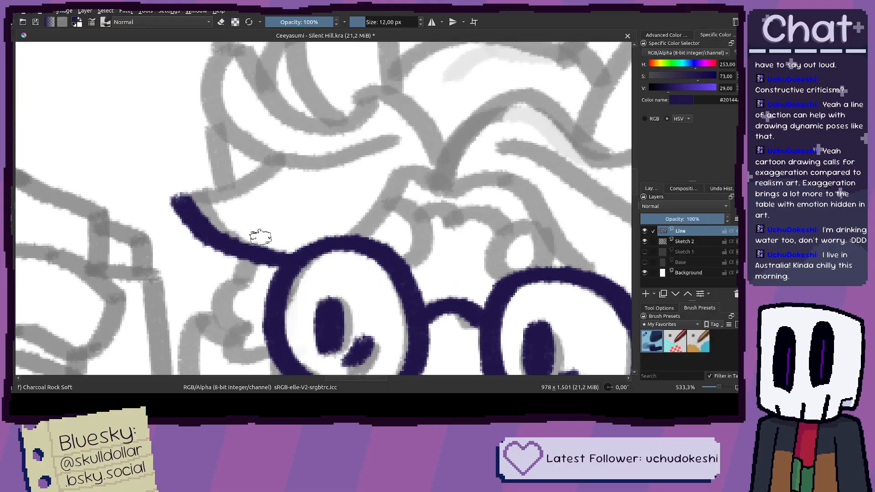
key("ctrl+z")
left_click_drag(178, 197, 210, 232)
key("ctrl+z")
mouse_move(179, 196)
left_mouse_down()
mouse_move(236, 247)
mouse_move(288, 262)
mouse_move(196, 229)
mouse_move(217, 259)
left_mouse_up()
key("ctrl+z")
key("ctrl+z")
Step: Ink the outer side of the left fringe with its two pointed locks and the notch between them
scroll(188, 203, "up", 2)
mouse_move(190, 205)
left_mouse_down()
mouse_move(219, 251)
mouse_move(331, 317)
mouse_move(369, 321)
mouse_move(256, 271)
mouse_move(212, 230)
mouse_move(181, 222)
mouse_move(271, 298)
mouse_move(412, 326)
left_mouse_up()
key("ctrl+z")
key("ctrl+z")
left_click_drag(235, 221, 275, 268)
mouse_move(214, 246)
left_mouse_down()
mouse_move(370, 209)
mouse_move(254, 245)
mouse_move(383, 205)
left_mouse_up()
key("ctrl+z")
key("ctrl+z")
mouse_move(417, 173)
left_mouse_down()
mouse_move(233, 251)
mouse_move(196, 243)
mouse_move(351, 226)
mouse_move(402, 186)
left_mouse_up()
key("ctrl+z")
Step: Ink the wavy upper edge of the left fringe from the upper lock down to the hair parting
scroll(332, 255, "down", 2)
mouse_move(399, 190)
left_mouse_down()
mouse_move(332, 256)
mouse_move(353, 272)
mouse_move(262, 211)
left_mouse_up()
scroll(353, 272, "up", 2)
key("ctrl+z")
mouse_move(383, 275)
left_mouse_down()
mouse_move(255, 209)
mouse_move(233, 146)
mouse_move(262, 205)
mouse_move(262, 170)
mouse_move(299, 120)
mouse_move(331, 106)
mouse_move(401, 194)
mouse_move(488, 264)
mouse_move(558, 260)
mouse_move(375, 255)
mouse_move(446, 160)
mouse_move(573, 215)
mouse_move(481, 137)
left_mouse_up()
scroll(373, 254, "up", 1)
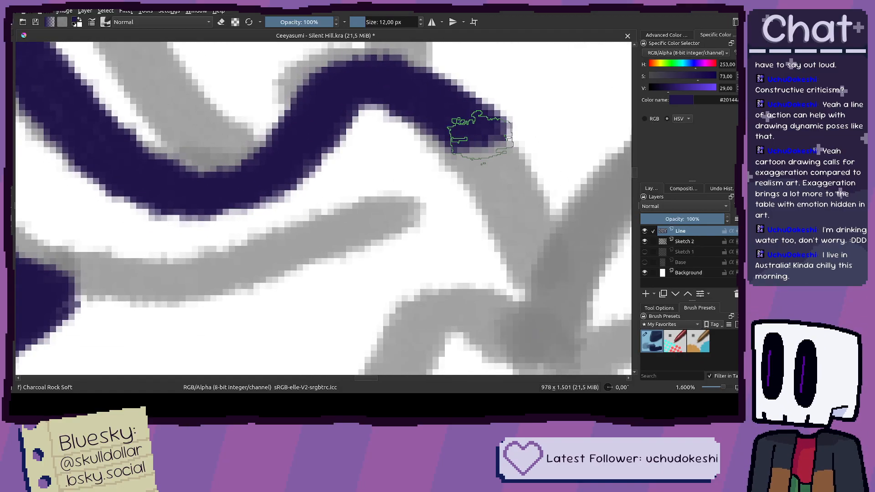
key("ctrl+z")
mouse_move(430, 112)
left_mouse_down()
mouse_move(475, 154)
mouse_move(514, 220)
mouse_move(538, 300)
mouse_move(539, 340)
mouse_move(629, 206)
left_mouse_up()
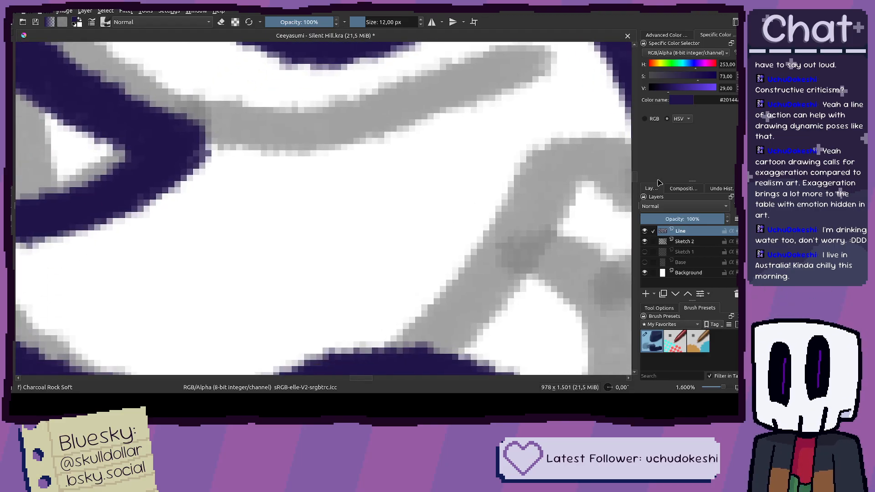
Step: Ink the inner edge of the left fringe from the lens rim up to the parting
left_click_drag(572, 327, 511, 181)
scroll(418, 211, "down", 4)
scroll(428, 217, "up", 4)
scroll(412, 230, "up", 2)
mouse_move(255, 314)
left_mouse_down()
mouse_move(271, 302)
mouse_move(318, 265)
mouse_move(417, 148)
left_mouse_up()
key("ctrl+z")
mouse_move(264, 310)
left_mouse_down()
mouse_move(326, 262)
mouse_move(397, 173)
mouse_move(433, 95)
mouse_move(480, 98)
mouse_move(508, 127)
left_mouse_up()
scroll(518, 144, "down", 3)
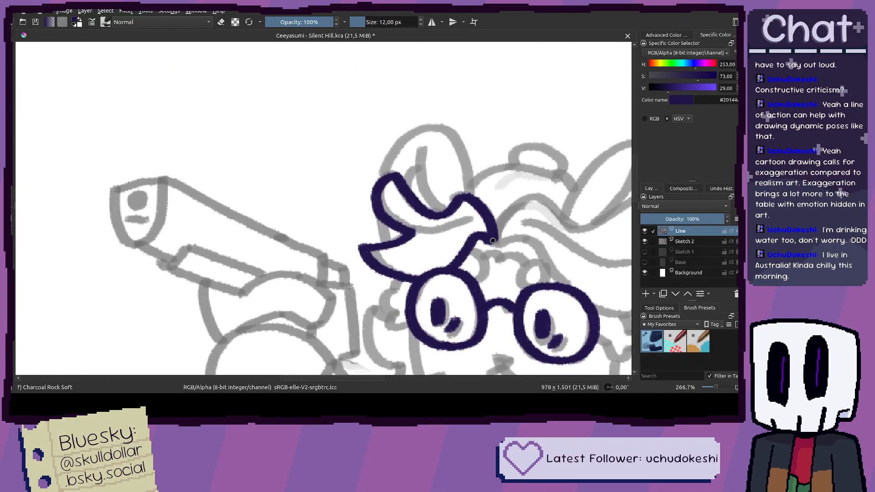
Step: Ink the right fringe from the parting around its two outer points and back beneath to the glasses
scroll(365, 214, "up", 5)
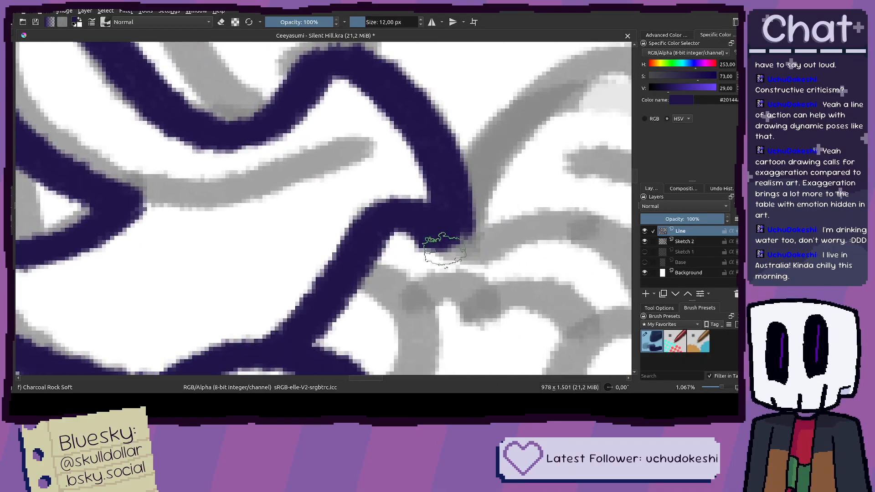
mouse_move(444, 248)
left_mouse_down()
mouse_move(187, 266)
mouse_move(211, 201)
mouse_move(265, 128)
mouse_move(294, 105)
mouse_move(334, 94)
mouse_move(418, 120)
mouse_move(509, 198)
mouse_move(569, 210)
mouse_move(388, 199)
mouse_move(439, 179)
mouse_move(339, 265)
mouse_move(432, 206)
mouse_move(458, 179)
mouse_move(477, 122)
mouse_move(533, 127)
mouse_move(574, 183)
mouse_move(557, 59)
mouse_move(555, 160)
mouse_move(534, 215)
mouse_move(506, 250)
mouse_move(462, 284)
mouse_move(384, 227)
mouse_move(439, 270)
mouse_move(499, 280)
mouse_move(627, 195)
mouse_move(616, 195)
mouse_move(588, 276)
mouse_move(564, 308)
mouse_move(518, 333)
mouse_move(405, 343)
mouse_move(342, 326)
mouse_move(240, 279)
mouse_move(412, 353)
mouse_move(356, 307)
left_mouse_up()
key("minus")
scroll(330, 248, "up", 1)
scroll(328, 249, "down", 1)
key("ctrl+z")
mouse_move(416, 357)
left_mouse_down()
mouse_move(293, 181)
mouse_move(256, 162)
mouse_move(214, 159)
mouse_move(162, 173)
left_mouse_up()
scroll(212, 225, "down", 3)
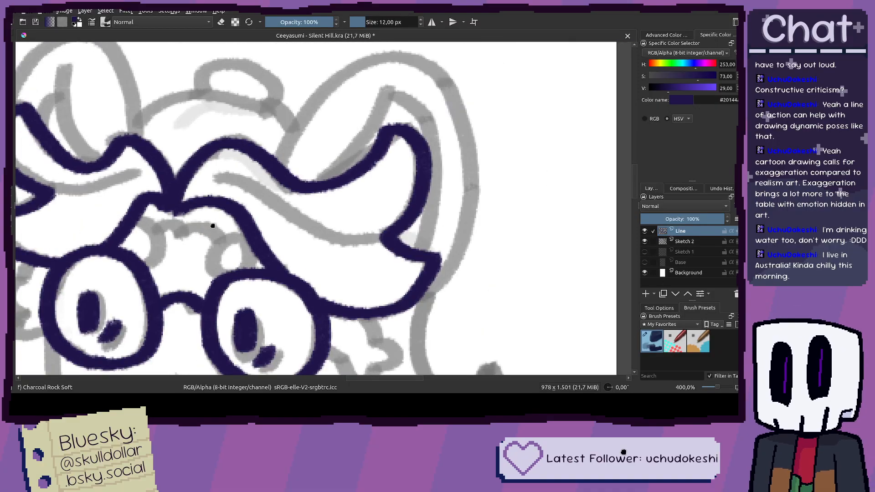
Step: Examine the hair on the character reference and compare it with the inked fringe
scroll(215, 196, "up", 3)
scroll(274, 213, "down", 4)
scroll(274, 213, "down", 2)
left_click_drag(453, 245, 681, 241)
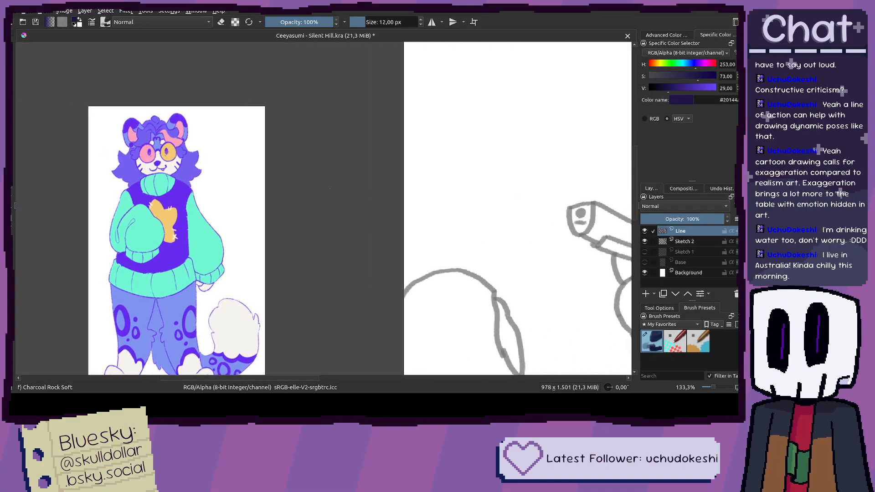
scroll(214, 153, "up", 2)
left_click_drag(523, 196, 141, 177)
left_click_drag(572, 242, 98, 194)
scroll(318, 244, "up", 1)
scroll(476, 230, "up", 2)
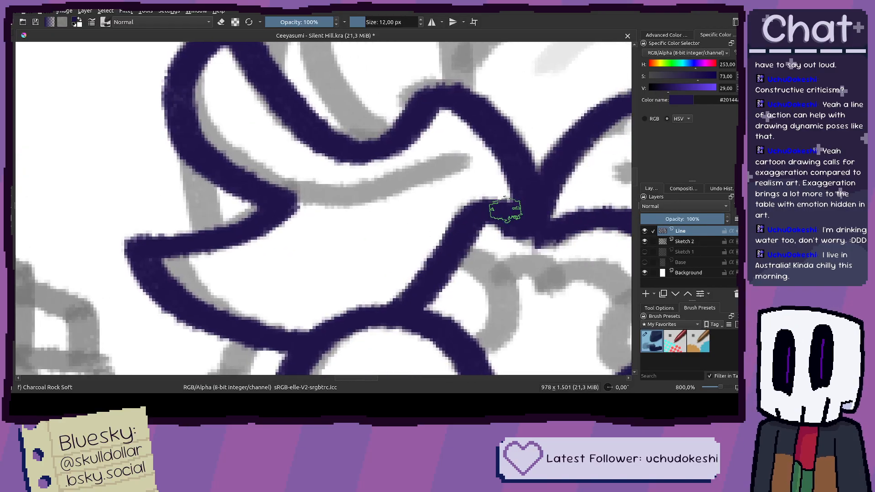
Step: Ink curved strand lines inside the left and right fringe, starting from the parting
left_click_drag(505, 211, 461, 164)
mouse_move(406, 180)
left_mouse_down()
mouse_move(373, 197)
mouse_move(328, 205)
left_mouse_up()
mouse_move(464, 231)
left_mouse_down()
mouse_move(161, 205)
mouse_move(234, 152)
mouse_move(313, 182)
mouse_move(455, 197)
left_mouse_up()
scroll(455, 198, "down", 3)
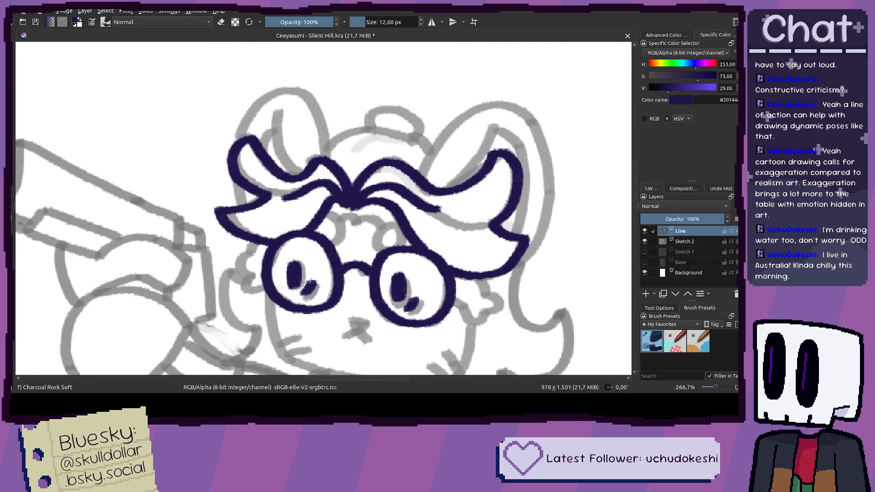
Step: Hide Sketch 2 to inspect the line art alone with the canvas rotated, and restore the rotation and the sketch
left_click(645, 241)
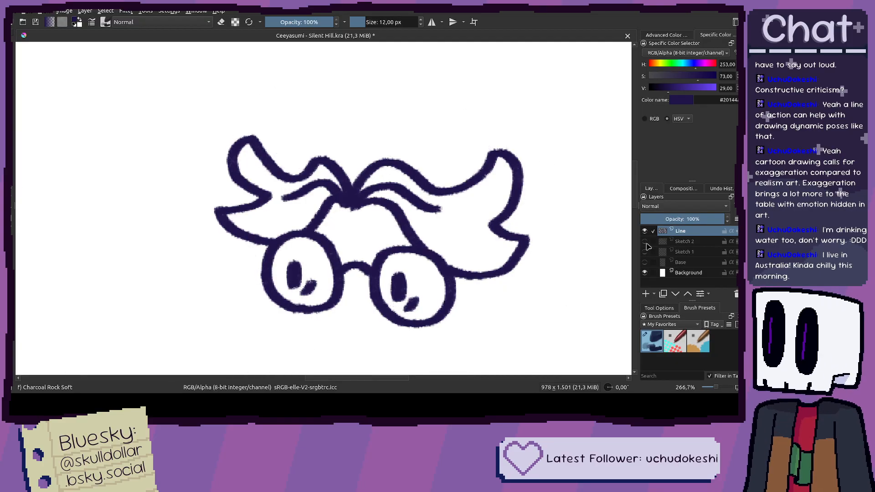
scroll(501, 228, "down", 2)
left_click_drag(619, 386, 594, 389)
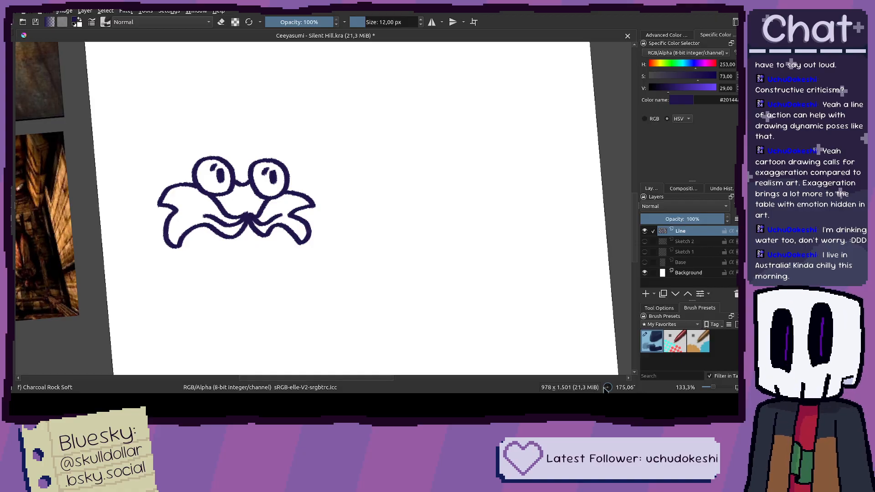
double_click(607, 387)
left_click(644, 241)
Step: Ink the inner side of the cat's left ear from the fringe up to the top of its curve
scroll(373, 245, "up", 5)
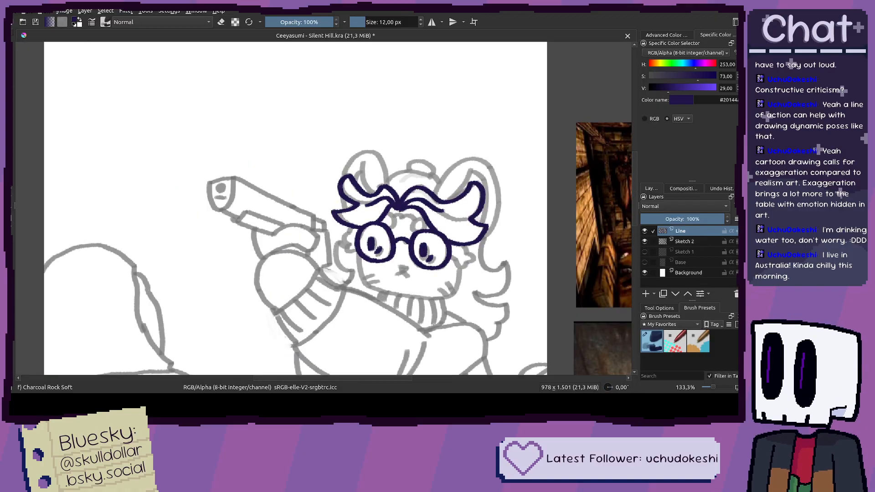
left_click_drag(320, 246, 431, 246)
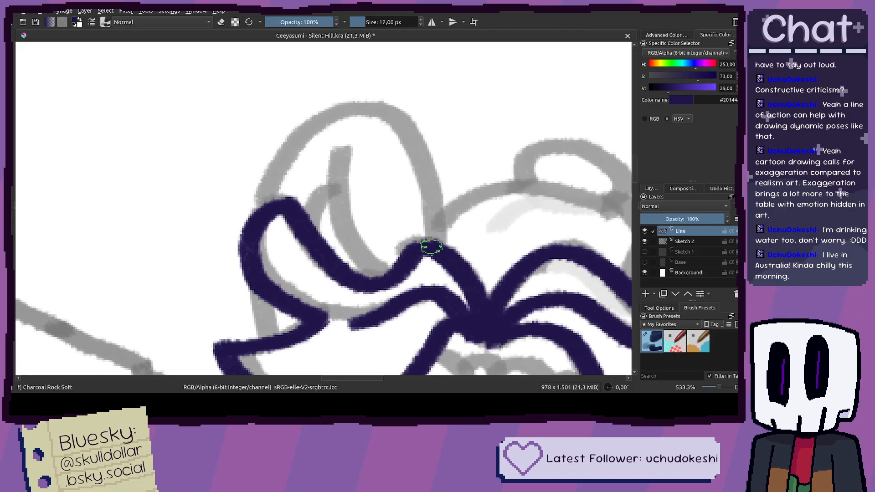
key("ctrl+z")
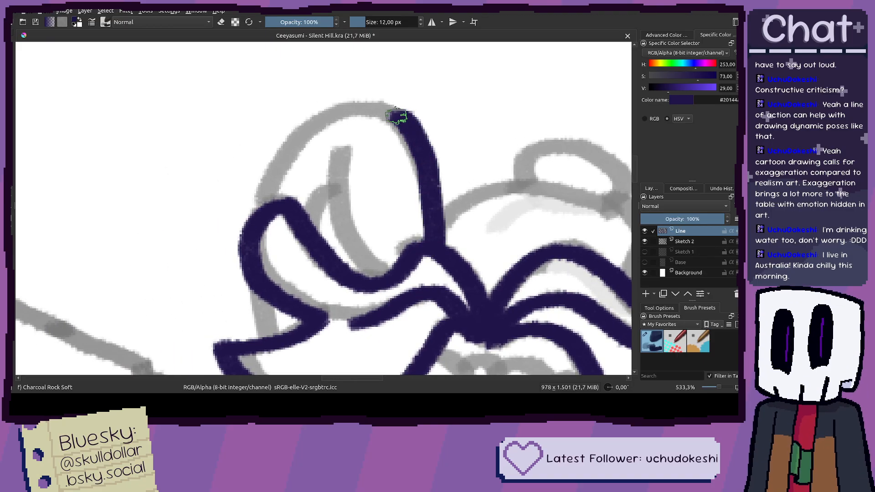
key("ctrl+z")
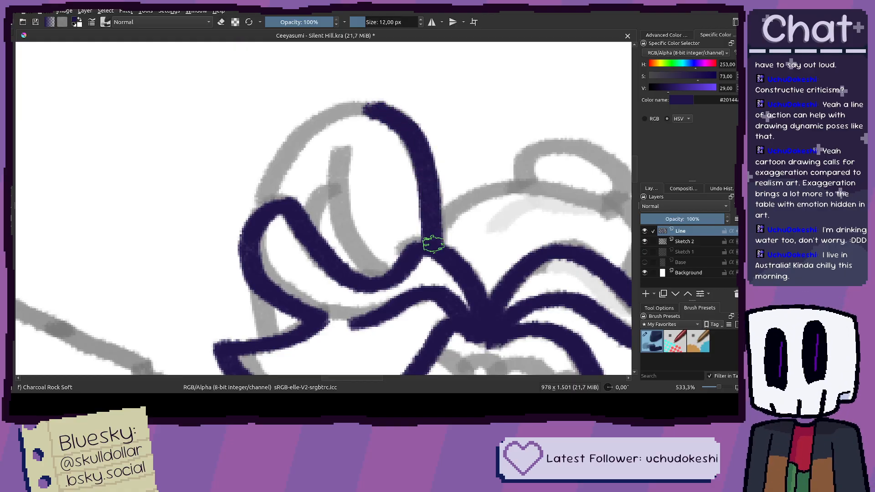
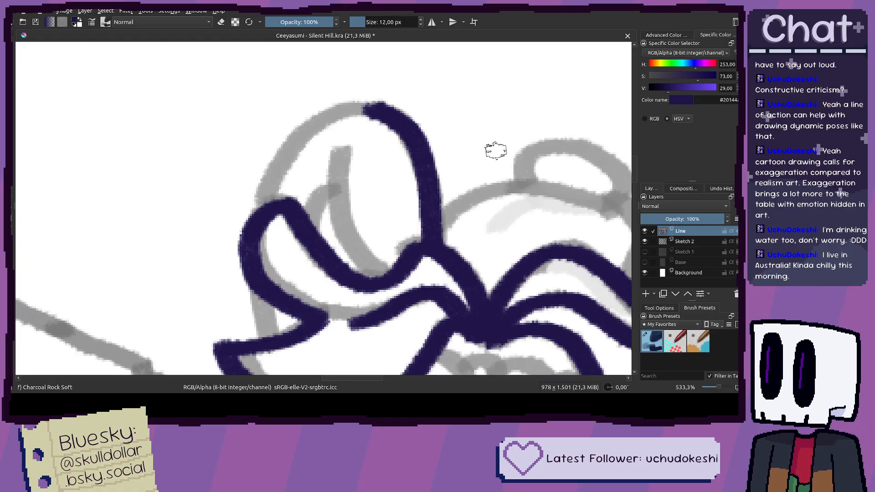
Step: Ink the short lower piece of the left ear's outer edge between the two outer points of the fringe
mouse_move(372, 238)
left_mouse_down()
mouse_move(414, 227)
mouse_move(411, 293)
mouse_move(398, 199)
left_mouse_up()
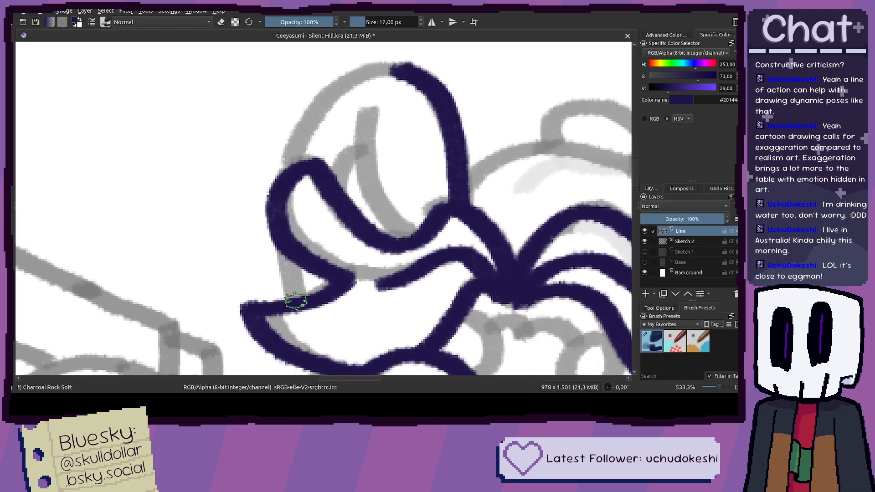
key("ctrl+z")
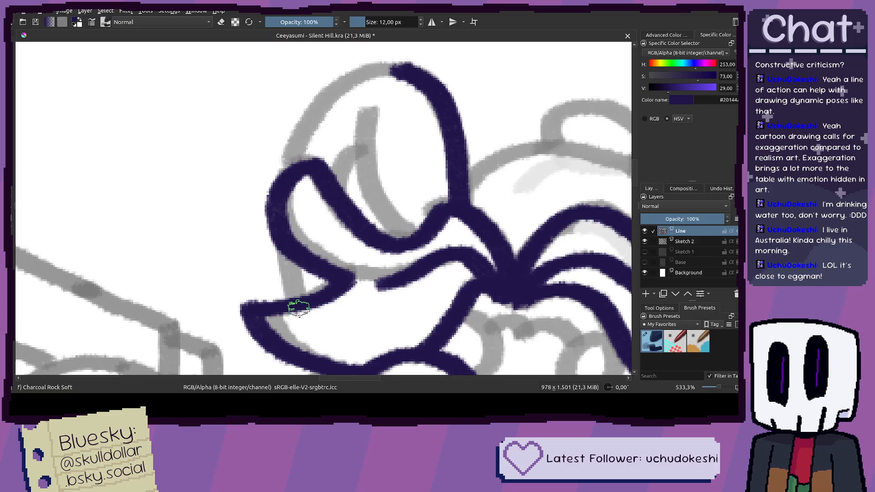
key("ctrl+z")
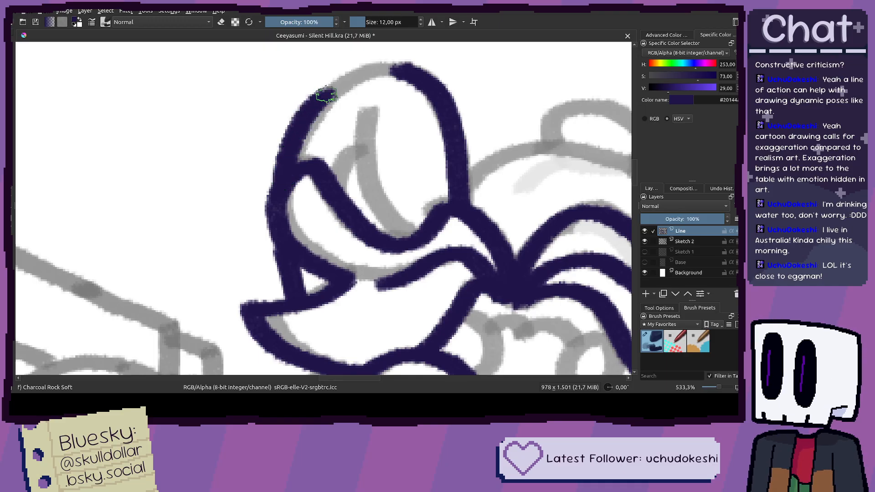
Step: Ink the left ear's outer edge above the fringe and close the curve across the ear's top
key("ctrl+z")
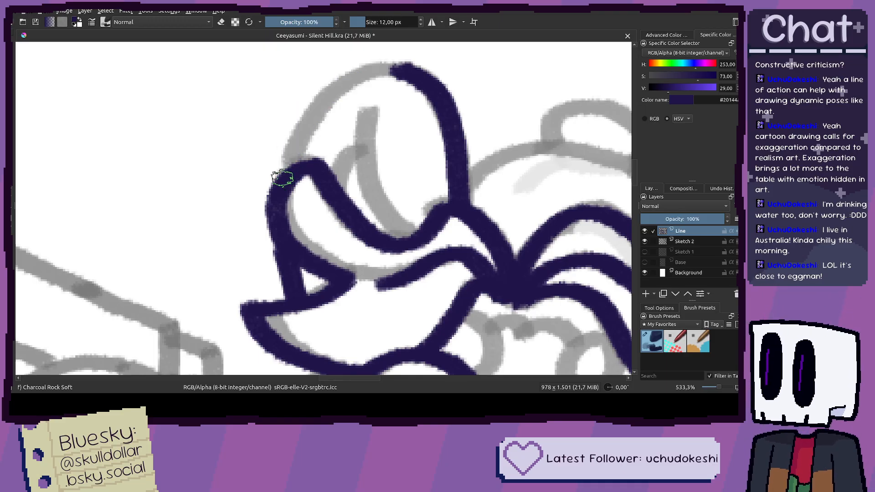
key("ctrl+z")
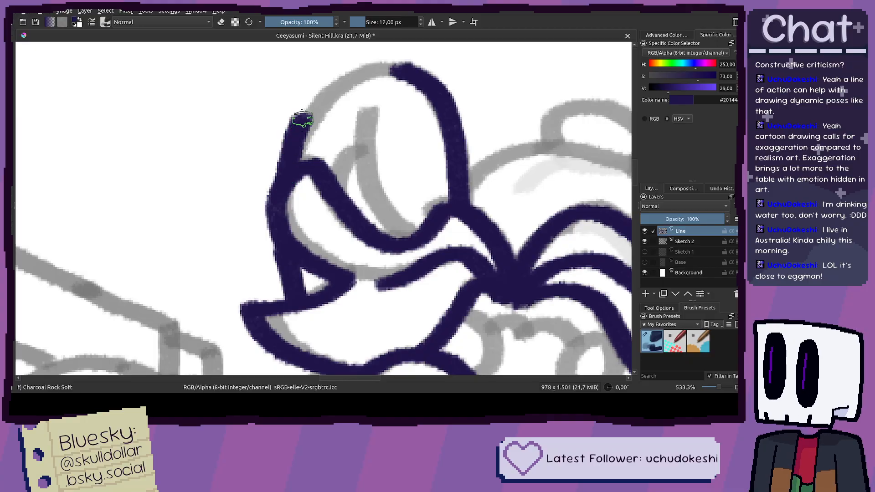
key("ctrl+z")
key("ctrl+z")
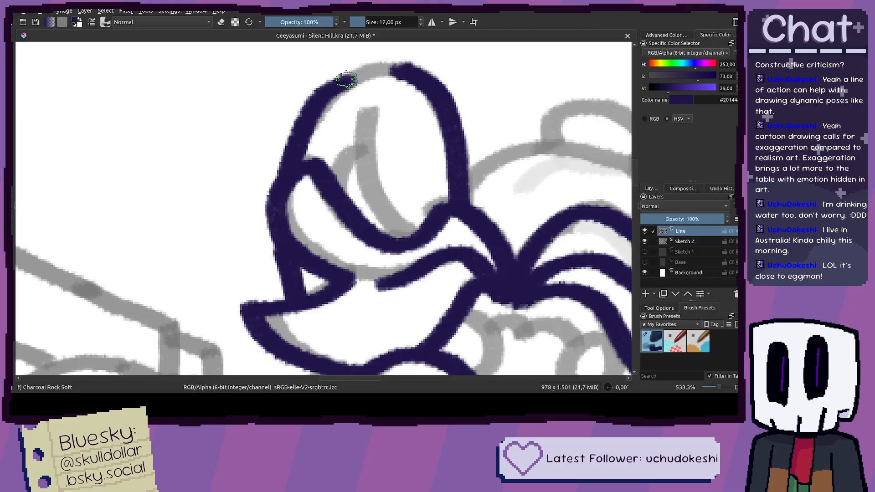
key("ctrl+z")
left_click_drag(275, 233, 291, 281)
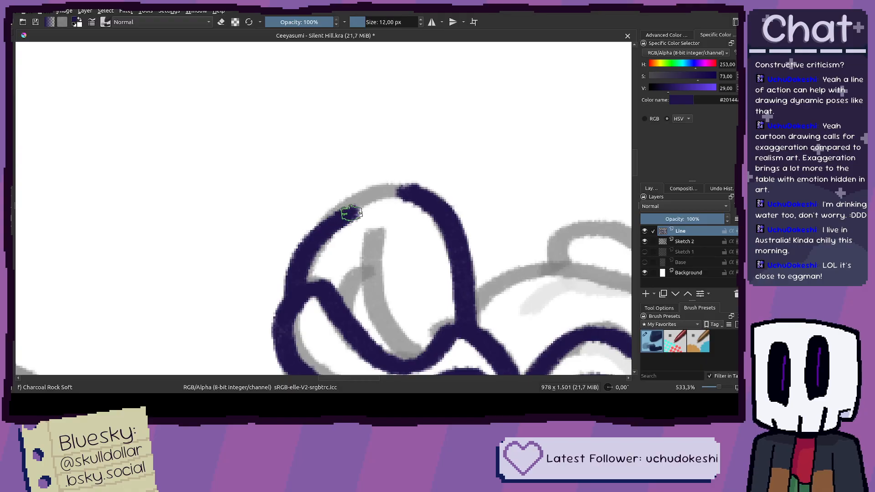
key("ctrl+z")
scroll(351, 213, "up", 2)
mouse_move(484, 120)
left_mouse_down()
mouse_move(426, 116)
mouse_move(363, 149)
mouse_move(282, 245)
mouse_move(246, 314)
left_mouse_up()
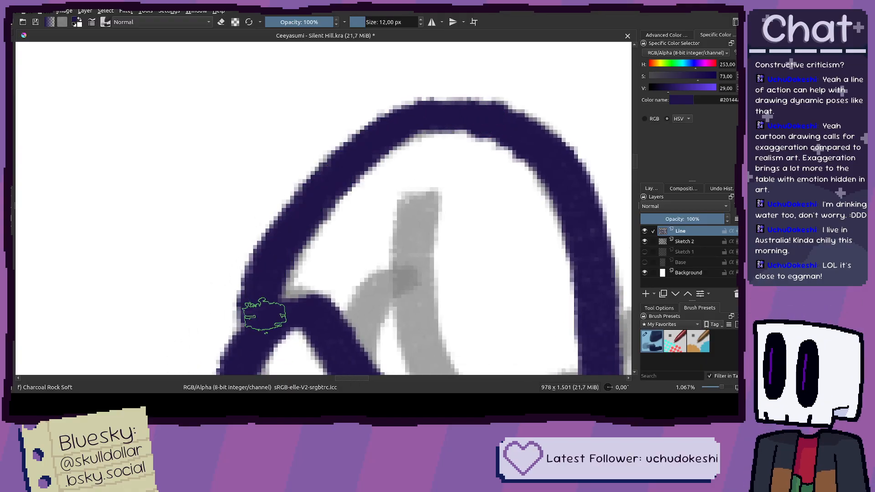
key("ctrl+z")
mouse_move(467, 119)
left_mouse_down()
mouse_move(373, 141)
mouse_move(305, 205)
mouse_move(265, 281)
mouse_move(264, 349)
mouse_move(376, 164)
left_mouse_up()
Step: Refine the short ear line where it joins the left fringe's two outer points
left_click_drag(369, 247, 379, 139)
scroll(385, 189, "up", 2)
mouse_move(370, 195)
left_mouse_down()
mouse_move(394, 377)
mouse_move(366, 121)
mouse_move(402, 263)
left_mouse_up()
key("ctrl+z")
key("ctrl+z")
mouse_move(363, 124)
left_mouse_down()
mouse_move(404, 282)
mouse_move(357, 172)
mouse_move(391, 348)
left_mouse_up()
key("ctrl+z")
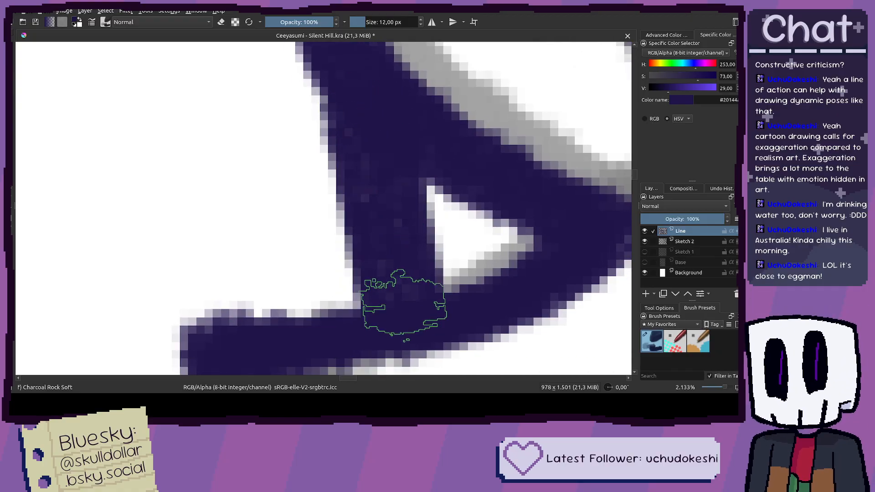
Step: Ink the two inner lines of the left ear down to the fringe, following the sketch
scroll(401, 323, "down", 3)
mouse_move(515, 254)
left_mouse_down()
mouse_move(441, 327)
mouse_move(400, 287)
mouse_move(360, 195)
left_mouse_up()
key("ctrl+z")
left_click_drag(383, 136, 393, 228)
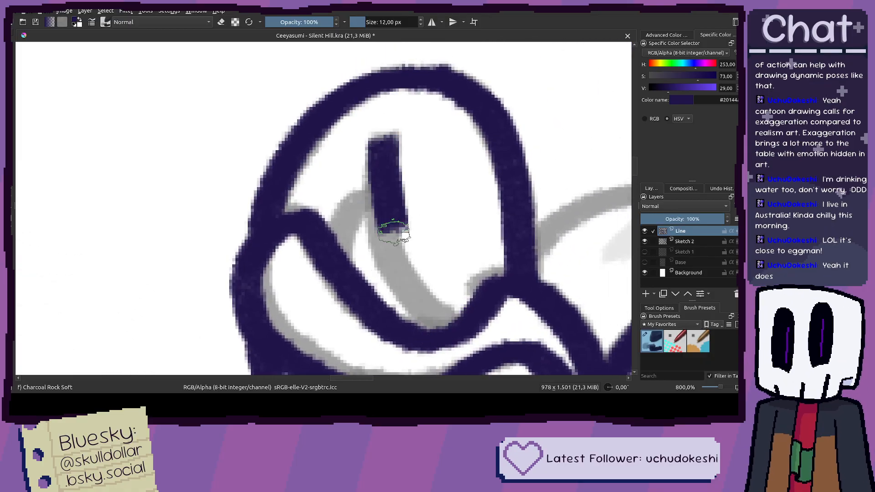
key("ctrl+z")
scroll(385, 166, "up", 1)
mouse_move(395, 173)
left_mouse_down()
mouse_move(379, 157)
mouse_move(375, 114)
left_mouse_up()
left_click_drag(354, 69, 398, 249)
key("ctrl+z")
mouse_move(355, 60)
left_mouse_down()
mouse_move(358, 145)
mouse_move(373, 216)
mouse_move(435, 314)
left_mouse_up()
mouse_move(341, 124)
left_mouse_down()
mouse_move(323, 132)
mouse_move(303, 219)
left_mouse_up()
Step: Ink the right ear's outline from the fringe up over its top and onto the outer side
scroll(328, 236, "down", 4)
left_click_drag(452, 266, 411, 222)
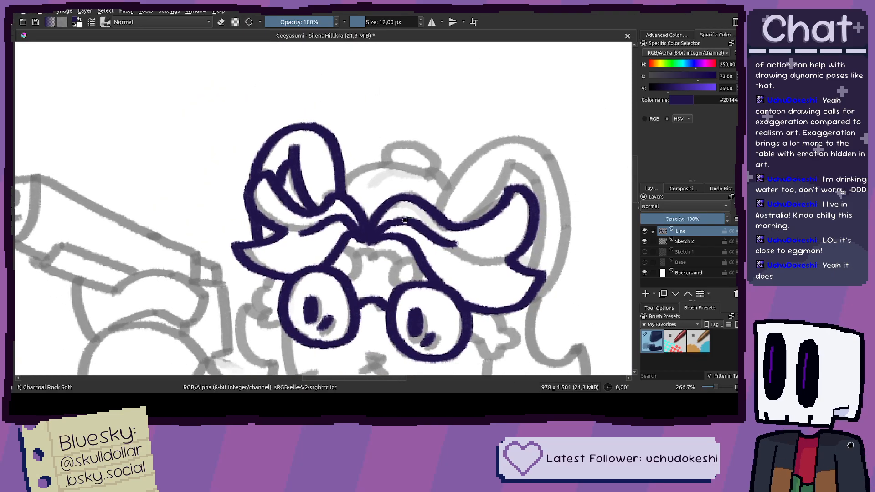
scroll(396, 214, "up", 1)
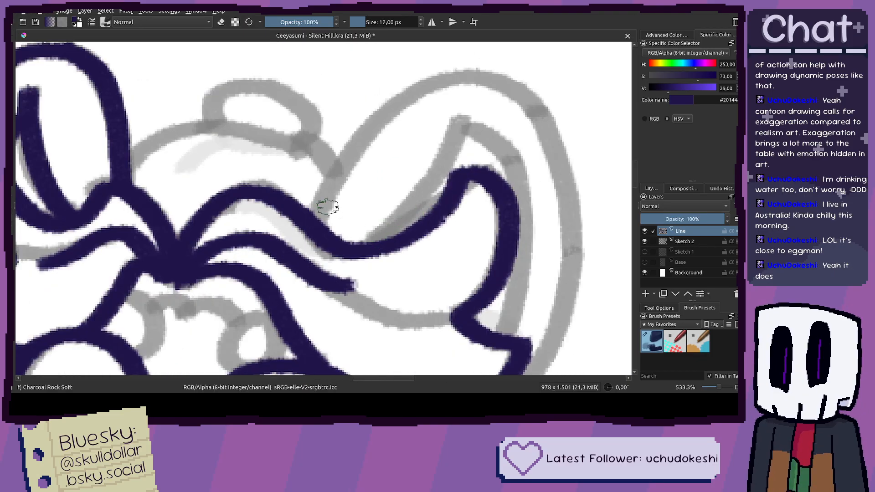
left_click_drag(330, 212, 171, 199)
key("ctrl+z")
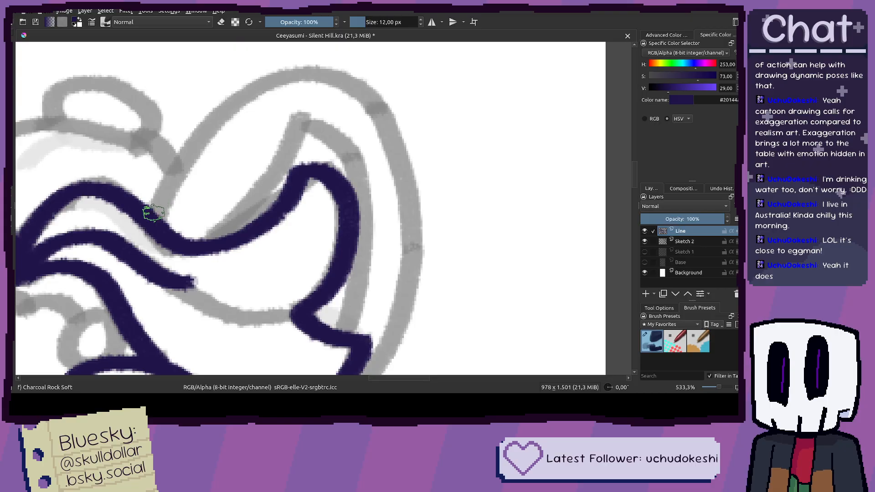
key("ctrl+z")
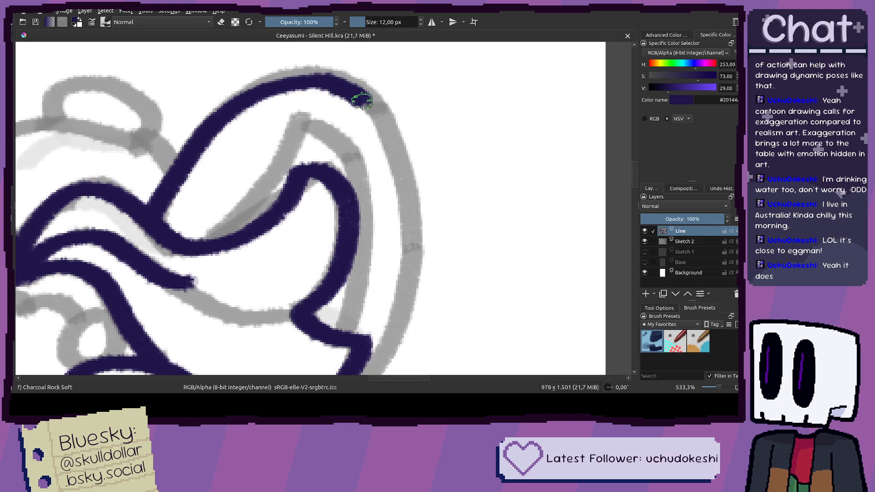
left_click_drag(389, 150, 385, 117)
key("e")
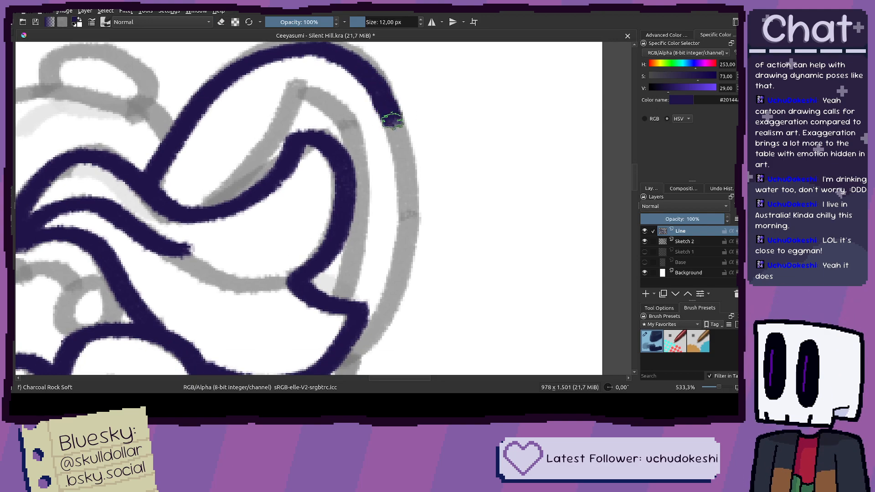
Step: Continue the right ear's outer edge down to the lower outer point of the right fringe
scroll(404, 234, "up", 2)
mouse_move(403, 235)
left_mouse_down()
mouse_move(449, 154)
mouse_move(447, 226)
mouse_move(436, 244)
mouse_move(476, 112)
mouse_move(468, 180)
mouse_move(443, 216)
left_mouse_up()
key("ctrl+z")
mouse_move(483, 115)
left_mouse_down()
mouse_move(441, 214)
mouse_move(355, 272)
left_mouse_up()
key("ctrl+z")
mouse_move(495, 105)
left_mouse_down()
mouse_move(442, 199)
mouse_move(404, 248)
mouse_move(342, 288)
left_mouse_up()
left_click_drag(385, 199, 373, 293)
scroll(397, 319, "down", 3)
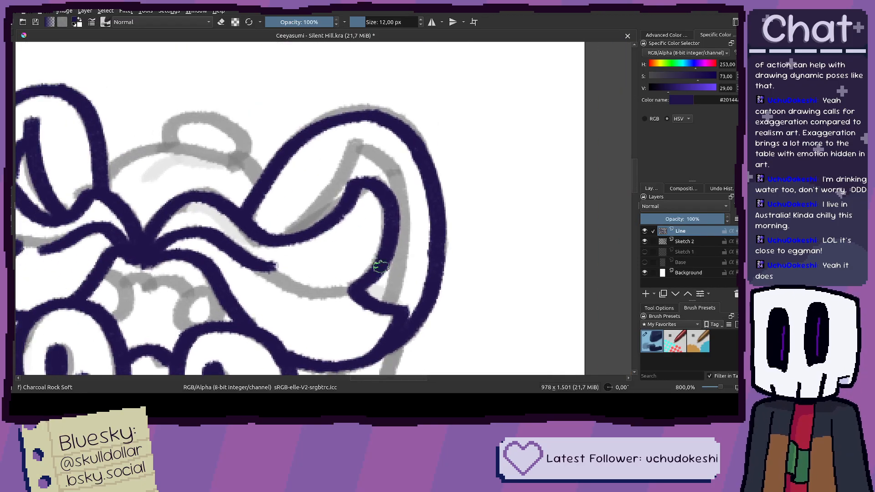
Step: Ink the long inner line of the right ear between its upper inner point and the fringe
scroll(310, 231, "up", 3)
left_click_drag(303, 224, 282, 306)
left_click_drag(217, 344, 292, 285)
key("ctrl+z")
mouse_move(196, 355)
left_mouse_down()
mouse_move(287, 294)
mouse_move(360, 186)
mouse_move(399, 100)
mouse_move(402, 136)
mouse_move(357, 222)
left_mouse_up()
key("ctrl+z")
key("ctrl+z")
left_click_drag(408, 97, 342, 224)
key("ctrl+z")
mouse_move(405, 97)
left_mouse_down()
mouse_move(381, 174)
mouse_move(352, 218)
mouse_move(313, 264)
mouse_move(214, 341)
left_mouse_up()
Step: Ink the second inner line of the right ear, curving down behind the fringe's outer side
mouse_move(410, 117)
left_mouse_down()
mouse_move(332, 89)
mouse_move(266, 111)
mouse_move(337, 149)
mouse_move(403, 214)
left_mouse_up()
key("ctrl+z")
mouse_move(284, 116)
left_mouse_down()
mouse_move(342, 160)
mouse_move(367, 234)
mouse_move(373, 317)
mouse_move(280, 117)
mouse_move(347, 151)
mouse_move(390, 219)
left_mouse_up()
key("ctrl+z")
key("ctrl+z")
mouse_move(272, 116)
left_mouse_down()
mouse_move(329, 148)
mouse_move(359, 179)
mouse_move(371, 216)
left_mouse_up()
mouse_move(371, 210)
left_mouse_down()
mouse_move(344, 86)
mouse_move(360, 141)
mouse_move(352, 238)
mouse_move(381, 93)
mouse_move(339, 266)
mouse_move(385, 245)
left_mouse_up()
scroll(339, 263, "down", 4)
Step: Try to ink the top of the head between the ears with the hair tuft and a short strand
mouse_move(296, 229)
left_mouse_down()
mouse_move(344, 226)
mouse_move(358, 279)
left_mouse_up()
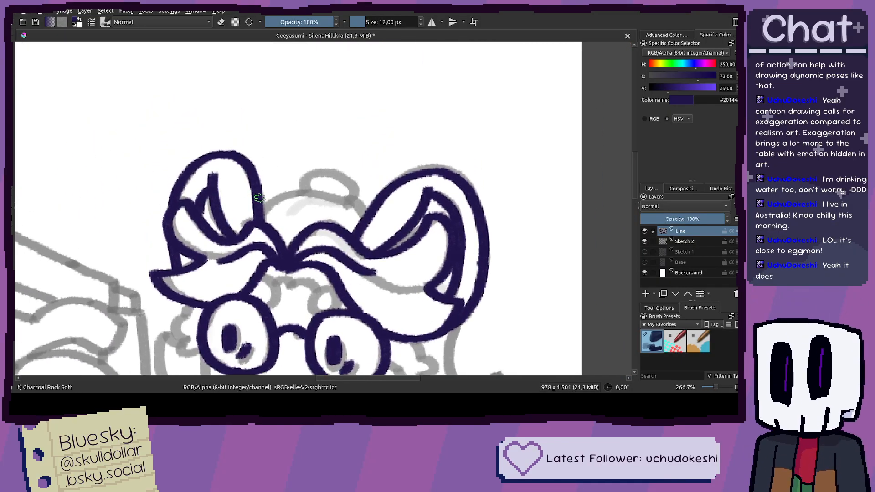
scroll(266, 204, "up", 4)
left_click_drag(183, 216, 220, 193)
key("ctrl+z")
left_click_drag(187, 216, 217, 184)
mouse_move(270, 159)
left_mouse_down()
mouse_move(329, 155)
mouse_move(411, 176)
mouse_move(469, 210)
left_mouse_up()
scroll(472, 219, "up", 1)
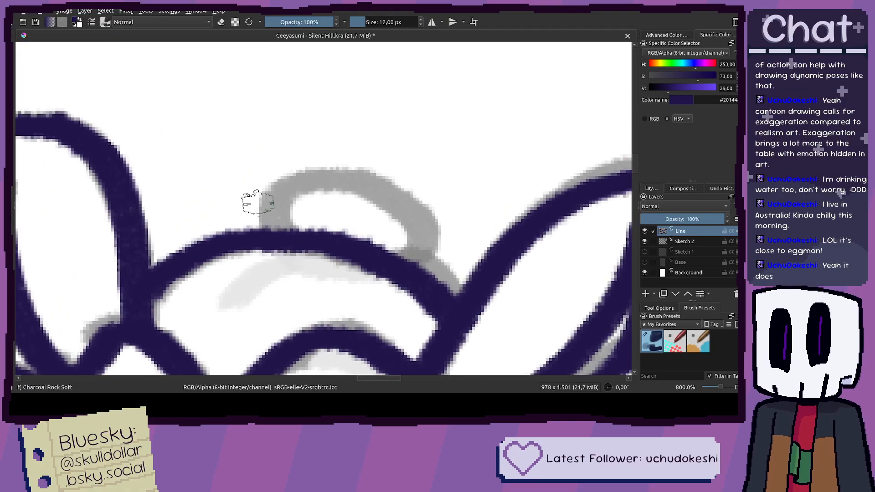
mouse_move(275, 248)
left_mouse_down()
mouse_move(268, 211)
mouse_move(292, 163)
mouse_move(371, 165)
mouse_move(425, 190)
mouse_move(453, 246)
mouse_move(426, 259)
left_mouse_up()
mouse_move(298, 289)
left_mouse_down()
mouse_move(363, 221)
mouse_move(312, 254)
left_mouse_up()
key("ctrl+z")
left_click_drag(389, 200, 290, 253)
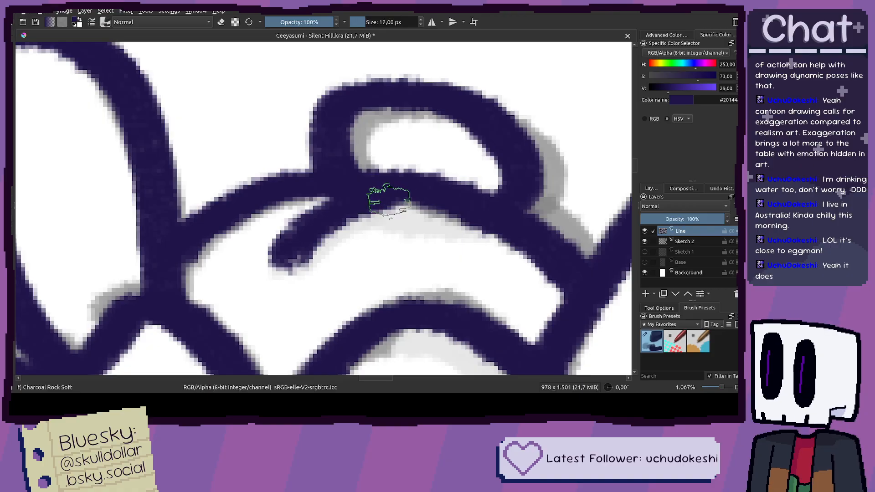
Step: Examine the top of the head and the hair tuft on the character reference
scroll(386, 200, "down", 8)
left_click_drag(211, 174, 288, 191)
scroll(167, 172, "up", 4)
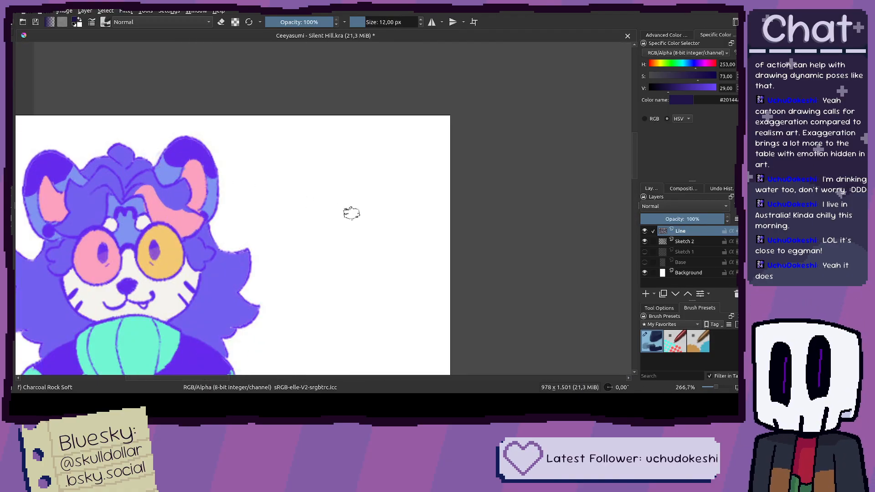
scroll(335, 211, "down", 4)
Step: Ink the top of the head as a curve from the left ear across to the right ear
left_click_drag(422, 229, 314, 226)
scroll(313, 225, "up", 5)
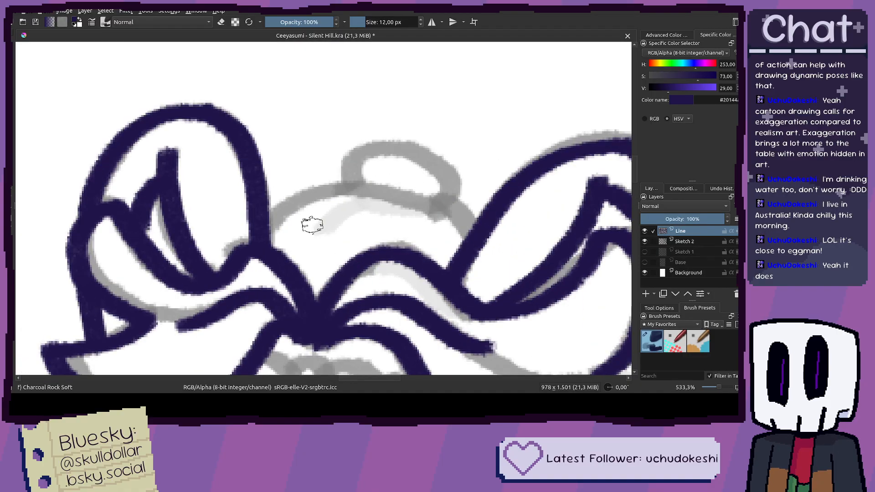
scroll(314, 226, "up", 1)
left_click_drag(231, 230, 290, 178)
left_click_drag(352, 182, 445, 159)
key("ctrl+z")
mouse_move(357, 185)
left_mouse_down()
mouse_move(414, 171)
mouse_move(512, 187)
mouse_move(567, 224)
left_mouse_up()
Step: Ink a small rounded hair tuft on top of the head between the ears
mouse_move(298, 154)
left_mouse_down()
mouse_move(367, 103)
mouse_move(442, 155)
mouse_move(460, 182)
left_mouse_up()
scroll(487, 175, "down", 1)
scroll(464, 187, "up", 3)
mouse_move(302, 107)
left_mouse_down()
mouse_move(339, 88)
mouse_move(427, 78)
mouse_move(453, 85)
mouse_move(390, 111)
mouse_move(349, 115)
mouse_move(316, 97)
mouse_move(364, 76)
mouse_move(403, 76)
mouse_move(442, 98)
mouse_move(411, 127)
left_mouse_up()
key("ctrl+z")
scroll(411, 129, "down", 2)
scroll(422, 183, "down", 1)
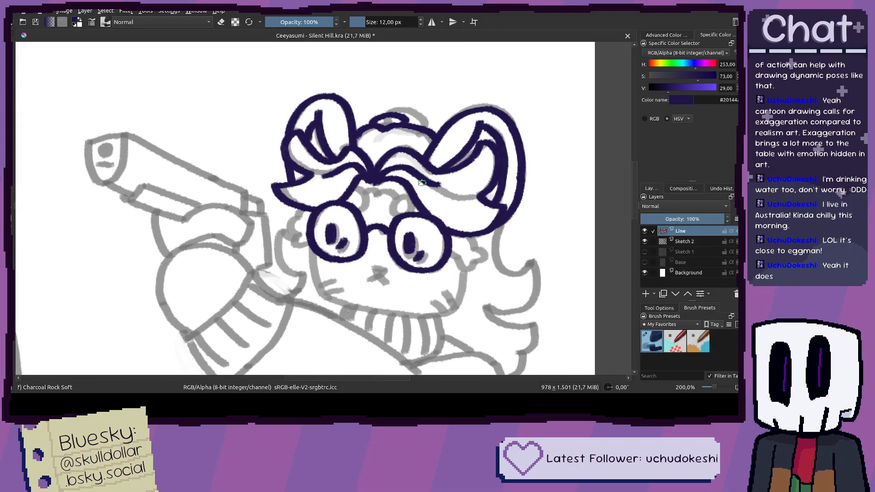
Step: Refine the short hair strand branching down from the head's top line beneath the tuft
scroll(505, 200, "up", 3)
left_click_drag(449, 137, 401, 190)
key("ctrl+z")
key("ctrl+z")
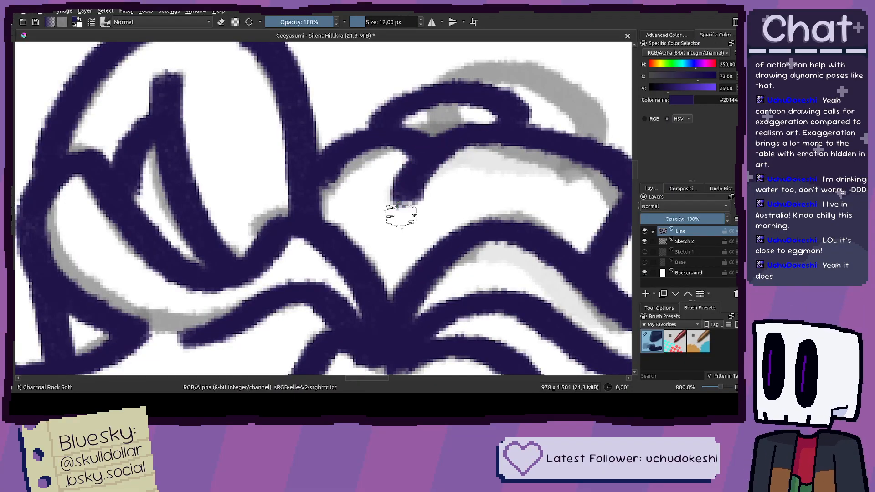
scroll(401, 216, "down", 4)
scroll(410, 211, "up", 3)
key("ctrl+z")
scroll(434, 127, "up", 2)
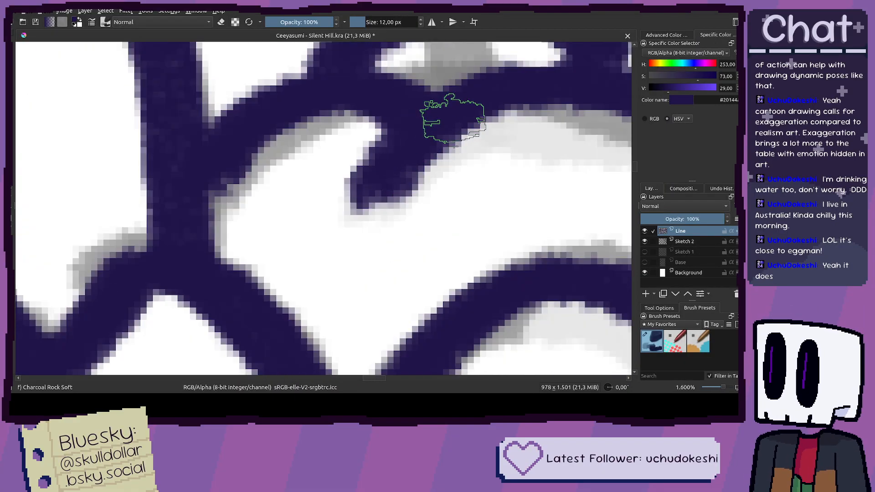
scroll(463, 149, "down", 4)
scroll(464, 150, "down", 3)
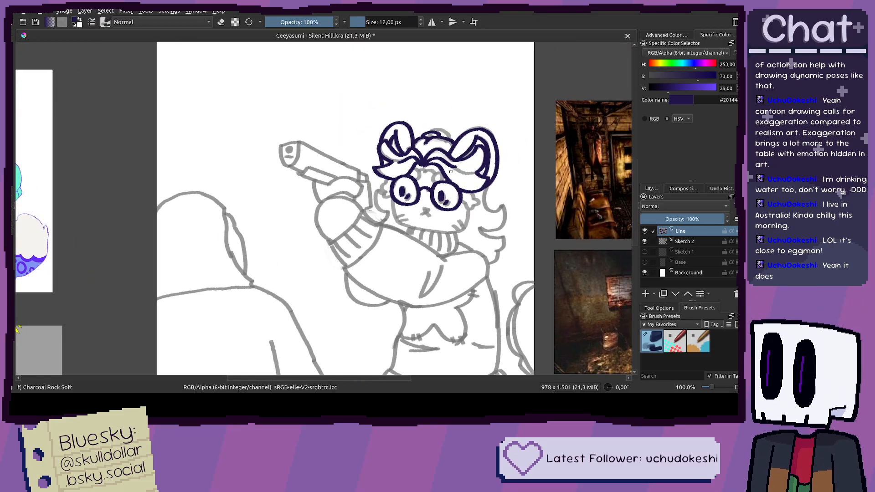
Step: Ink the rounded forehead markings between the fringe and the glasses, including the curved line joining both sides
scroll(450, 170, "up", 5)
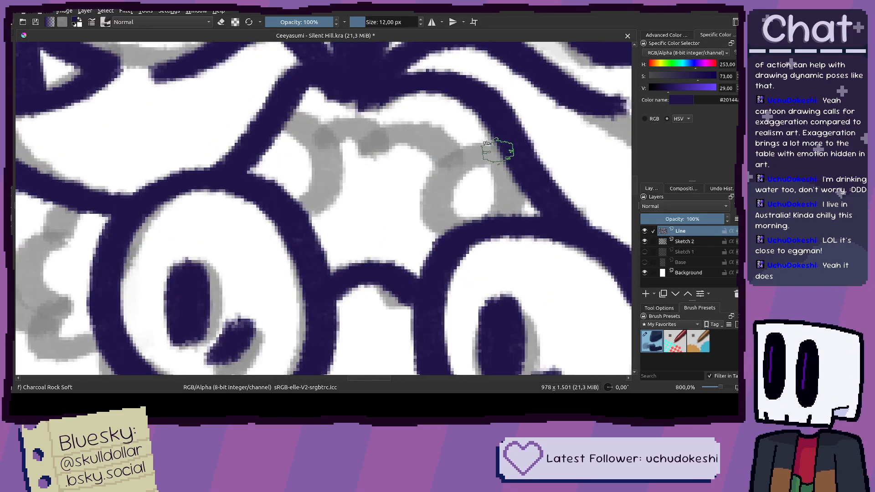
mouse_move(498, 150)
left_mouse_down()
mouse_move(446, 173)
mouse_move(451, 216)
mouse_move(469, 228)
mouse_move(505, 221)
mouse_move(525, 172)
left_mouse_up()
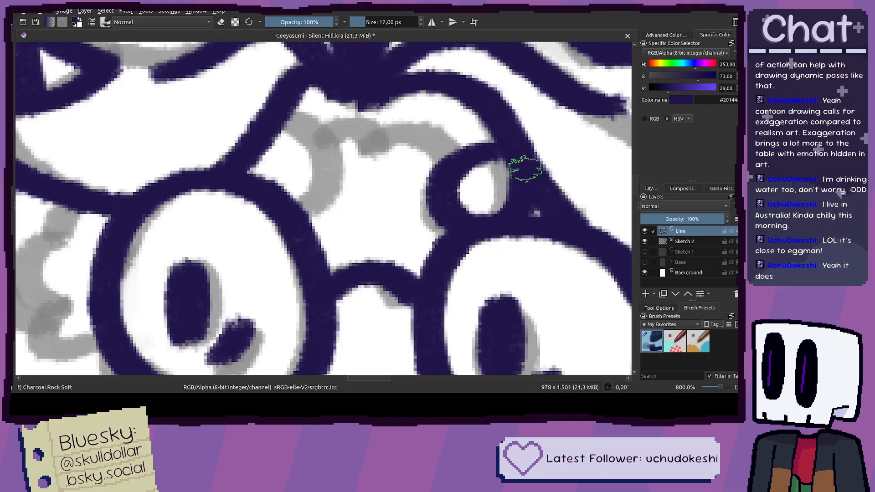
scroll(473, 146, "up", 3)
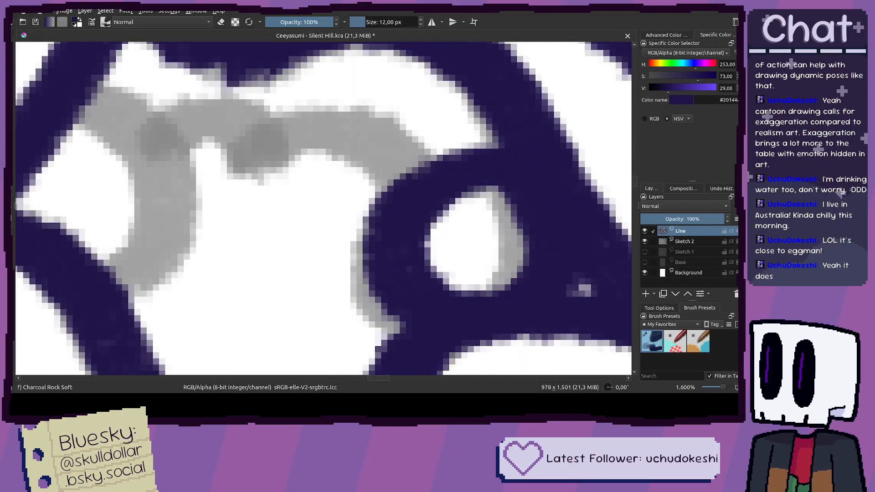
mouse_move(80, 97)
left_mouse_down()
mouse_move(186, 88)
mouse_move(273, 194)
mouse_move(248, 248)
mouse_move(313, 95)
mouse_move(371, 148)
mouse_move(483, 123)
left_mouse_up()
key("ctrl+z")
mouse_move(365, 137)
left_mouse_down()
mouse_move(438, 121)
mouse_move(489, 151)
mouse_move(511, 186)
left_mouse_up()
scroll(512, 185, "down", 7)
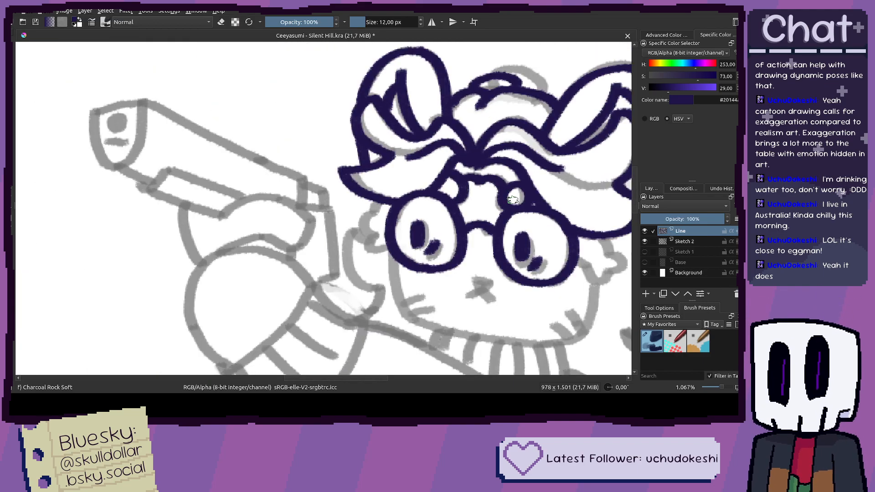
scroll(475, 202, "up", 4)
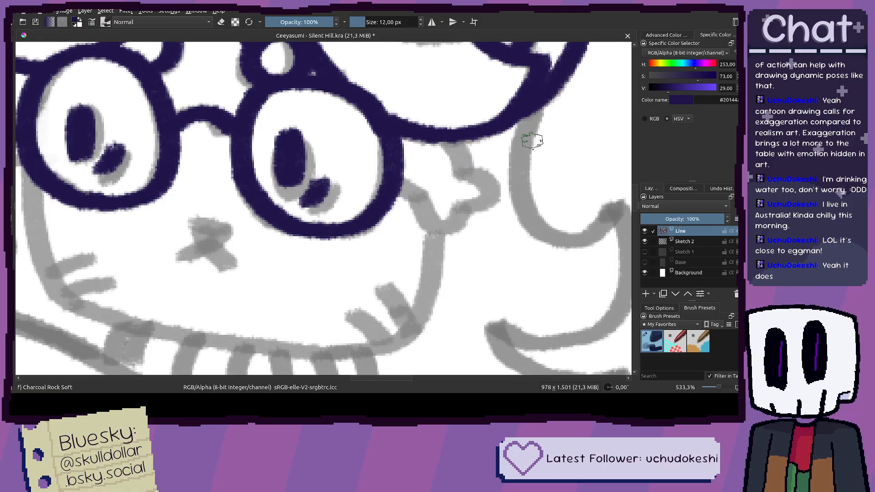
Step: Ink the jagged cheek fur tuft beside the right lens, joining it to the glasses frame and the hair line above
scroll(424, 153, "up", 2)
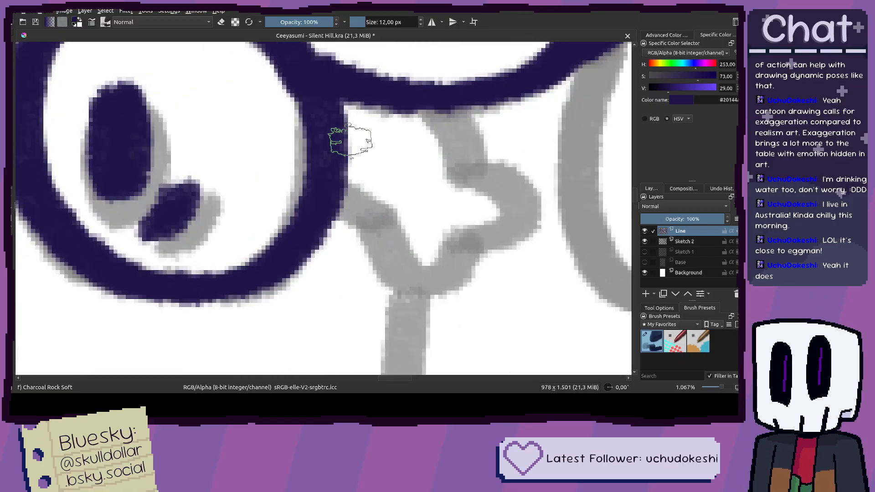
scroll(351, 142, "up", 2)
mouse_move(228, 148)
left_mouse_down()
mouse_move(300, 183)
mouse_move(329, 183)
mouse_move(265, 160)
mouse_move(300, 166)
left_mouse_up()
key("ctrl+z")
key("ctrl+z")
left_click_drag(239, 152, 328, 175)
key("ctrl+z")
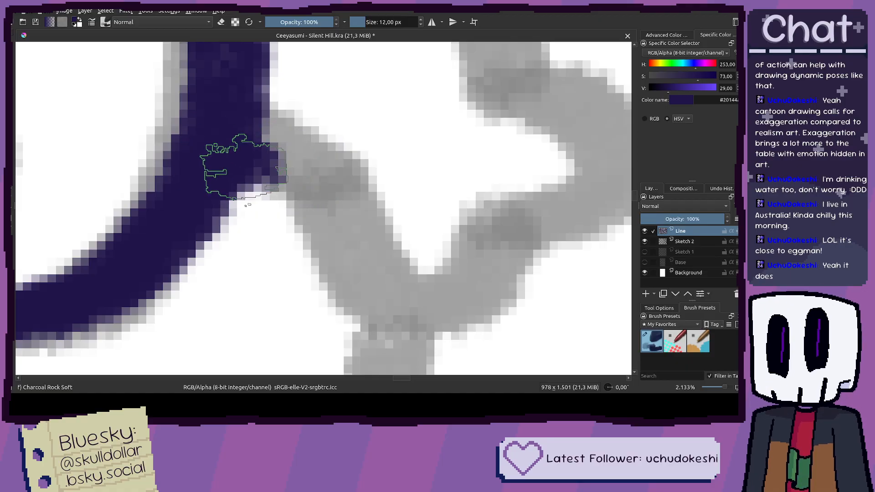
left_click_drag(238, 166, 311, 168)
mouse_move(338, 225)
left_mouse_down()
mouse_move(407, 295)
mouse_move(483, 278)
mouse_move(494, 237)
mouse_move(492, 219)
mouse_move(306, 280)
mouse_move(362, 271)
mouse_move(417, 247)
mouse_move(424, 196)
mouse_move(400, 165)
mouse_move(305, 150)
mouse_move(348, 315)
mouse_move(288, 200)
left_mouse_up()
key("ctrl+z")
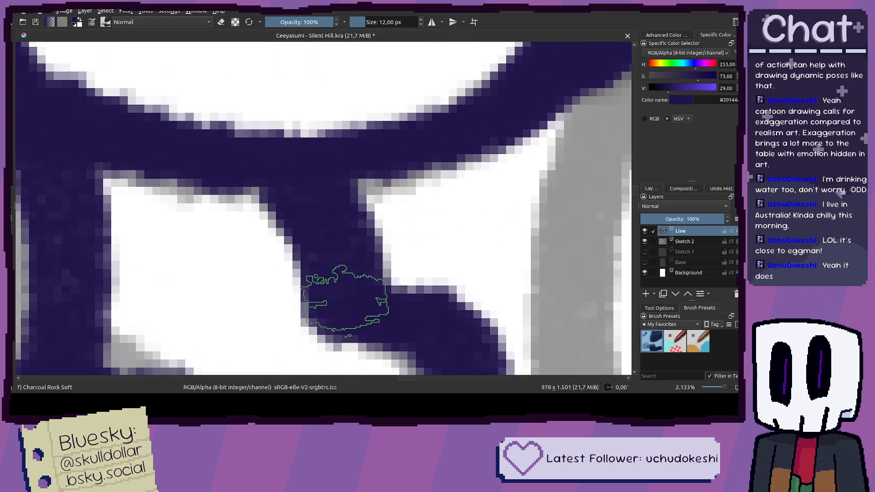
scroll(341, 292, "down", 4)
scroll(380, 207, "up", 4)
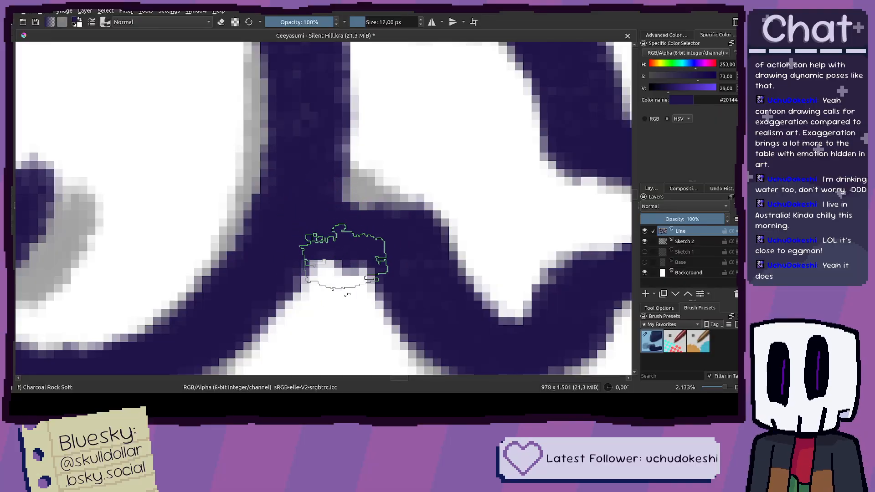
scroll(311, 191, "down", 4)
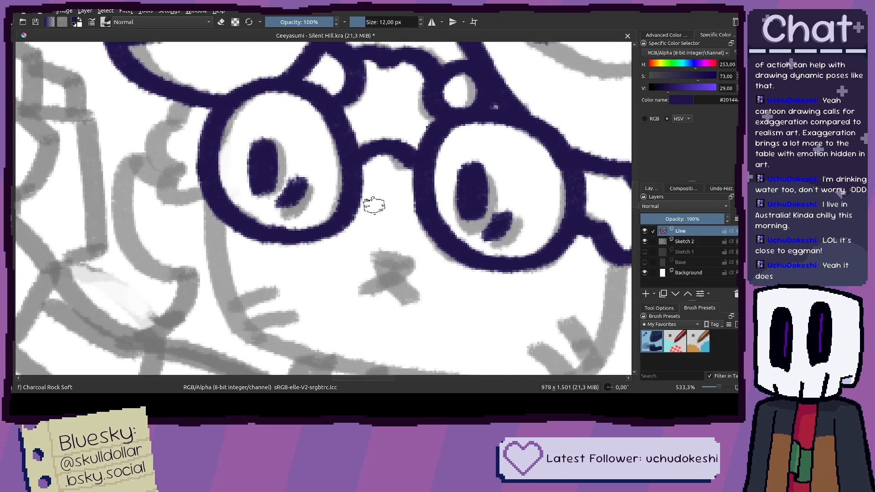
Step: Ink the small wavy cheek fur tuft along the outer edge of the left lens
left_click_drag(228, 196, 332, 191)
scroll(314, 159, "up", 3)
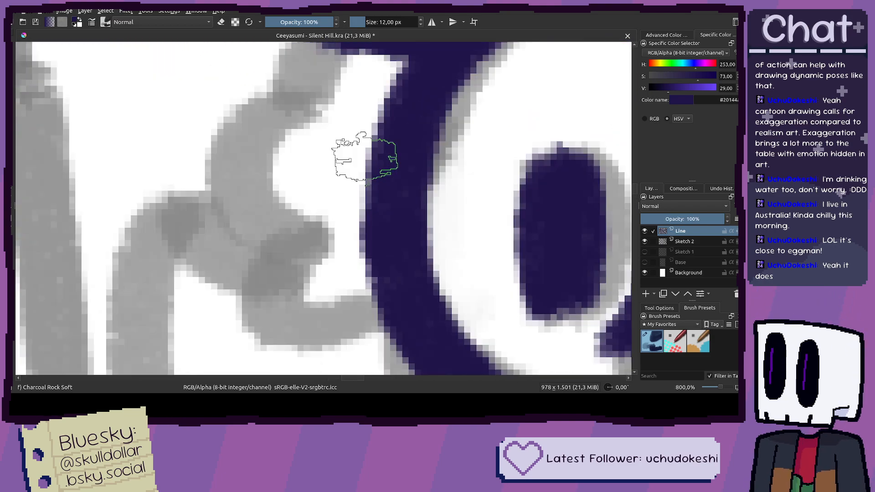
left_click_drag(367, 163, 410, 184)
scroll(364, 98, "down", 1)
mouse_move(368, 66)
left_mouse_down()
mouse_move(347, 105)
mouse_move(326, 121)
mouse_move(308, 180)
mouse_move(356, 210)
mouse_move(332, 244)
mouse_move(367, 268)
mouse_move(394, 259)
left_mouse_up()
scroll(397, 198, "down", 4)
scroll(397, 197, "down", 4)
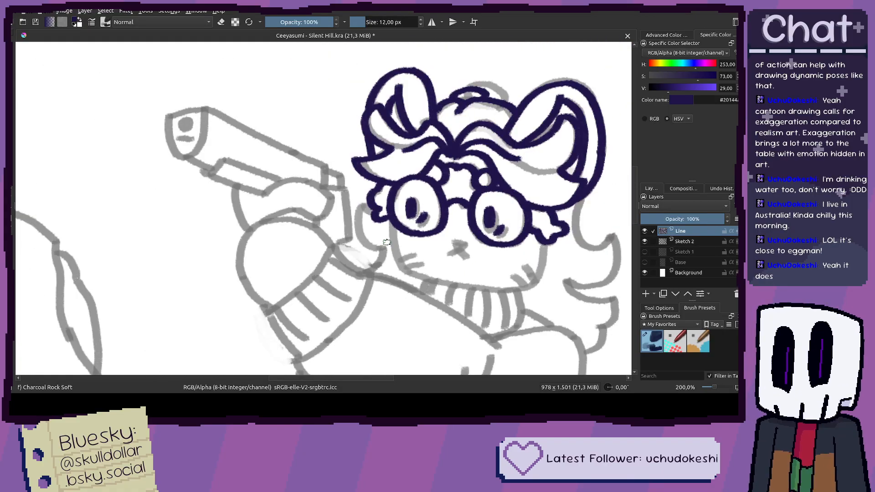
Step: Ink the left side of the face down from the glasses and along the jaw line above the turtleneck collar
mouse_move(487, 42)
left_mouse_down()
mouse_move(374, 14)
mouse_move(319, 137)
mouse_move(247, 104)
mouse_move(256, 192)
left_mouse_up()
scroll(303, 158, "up", 4)
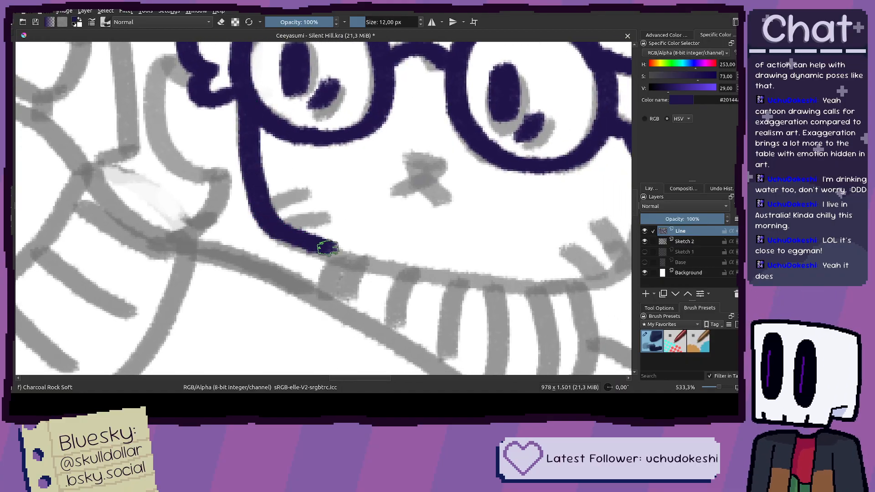
mouse_move(429, 277)
left_mouse_down()
mouse_move(578, 292)
mouse_move(378, 298)
left_mouse_up()
key("ctrl+z")
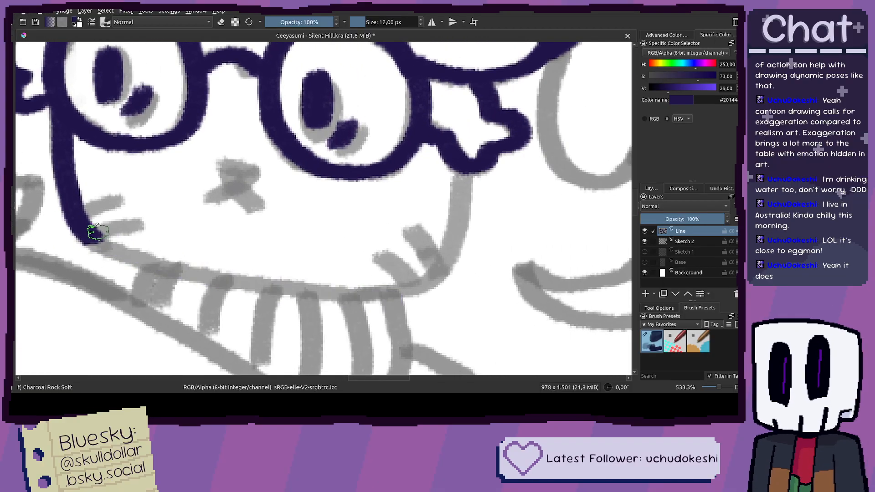
key("ctrl+z")
left_click_drag(101, 238, 191, 270)
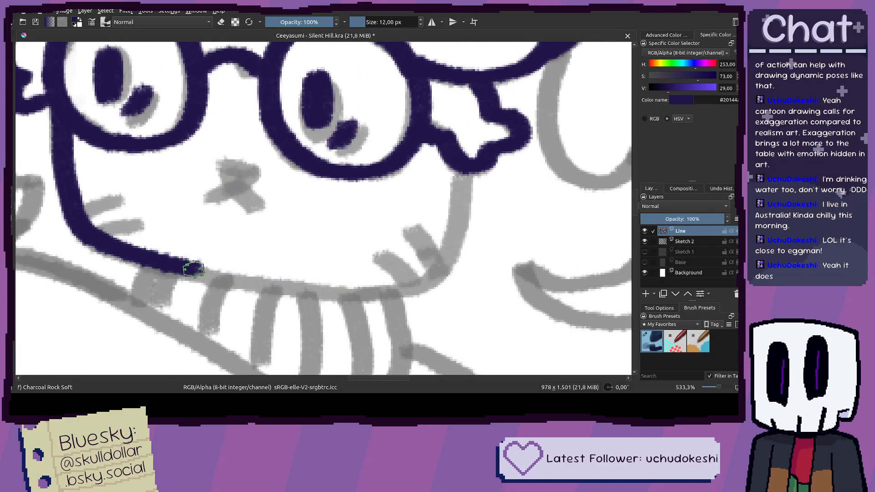
left_click_drag(280, 285, 290, 286)
key("ctrl+z")
mouse_move(93, 236)
left_mouse_down()
mouse_move(160, 264)
mouse_move(231, 278)
left_mouse_up()
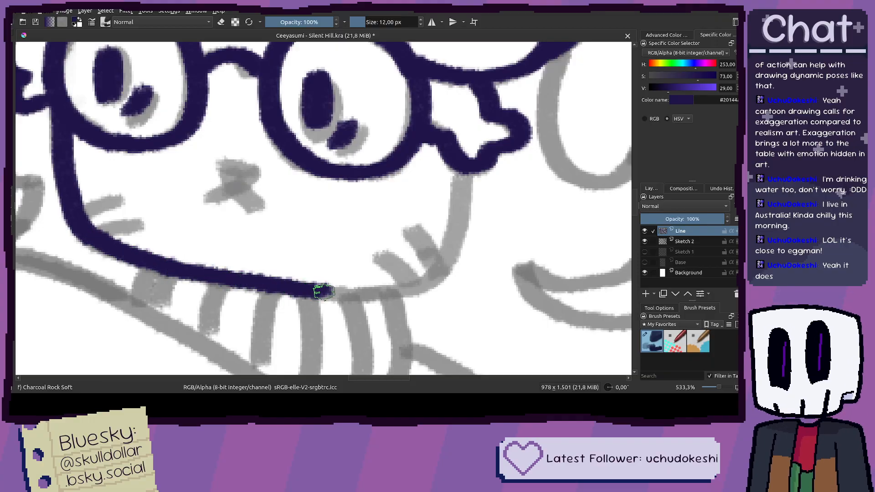
Step: Ink the rounded right corner of the jaw and carry the line up to the right cheek tuft
scroll(385, 291, "up", 2)
mouse_move(351, 313)
left_mouse_down()
mouse_move(426, 289)
mouse_move(451, 267)
mouse_move(495, 202)
mouse_move(497, 175)
left_mouse_up()
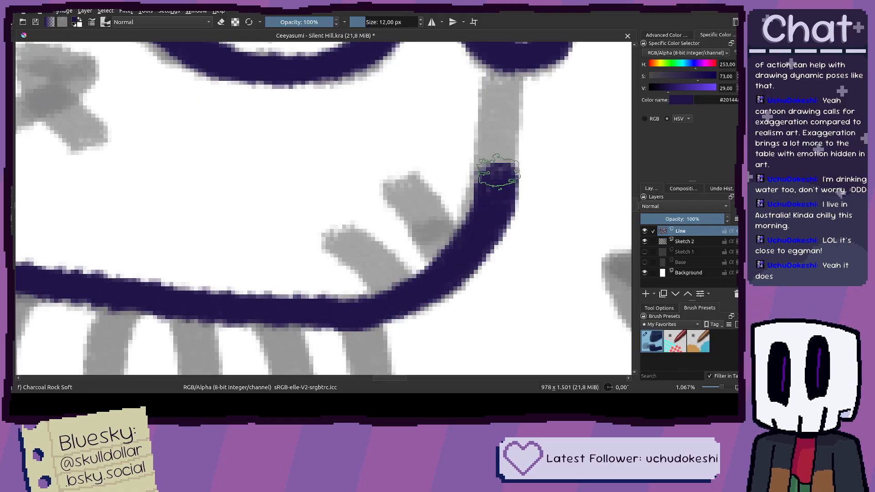
left_click_drag(467, 237, 344, 275)
key("ctrl+z")
mouse_move(234, 353)
left_mouse_down()
mouse_move(321, 320)
mouse_move(348, 287)
mouse_move(364, 239)
mouse_move(376, 106)
mouse_move(418, 220)
left_mouse_up()
key("ctrl+z")
scroll(390, 141, "down", 4)
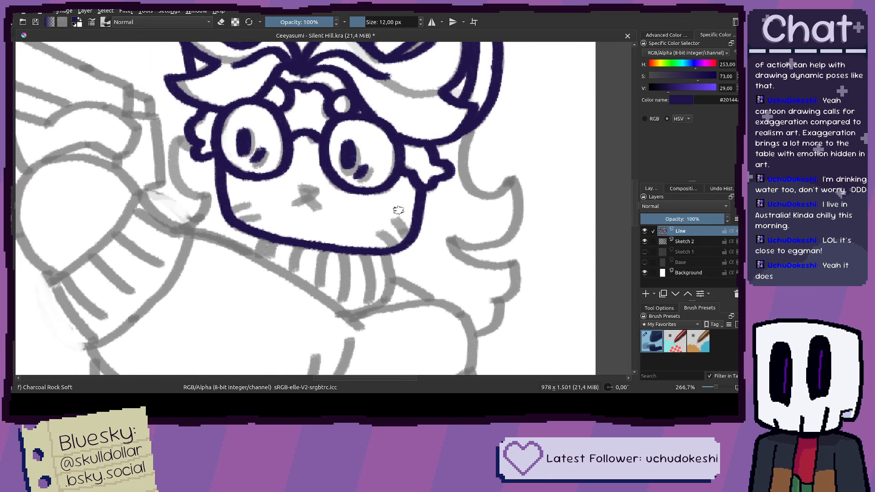
Step: Doodle a small skull head in the blank area beside the hair with the Pixel Art Fill brush at 2 px
left_click(698, 341)
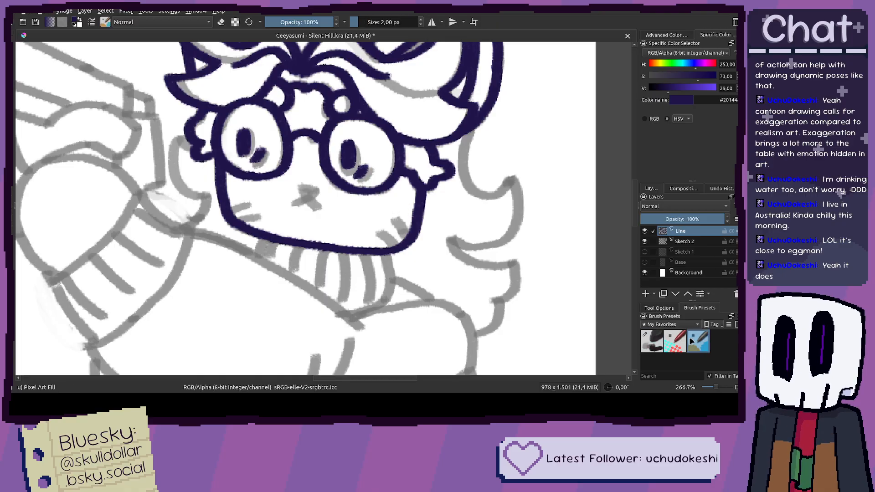
scroll(463, 261, "up", 3)
left_click_drag(463, 161, 495, 249)
key("ctrl+z")
mouse_move(401, 118)
left_mouse_down()
mouse_move(383, 173)
mouse_move(406, 293)
left_mouse_up()
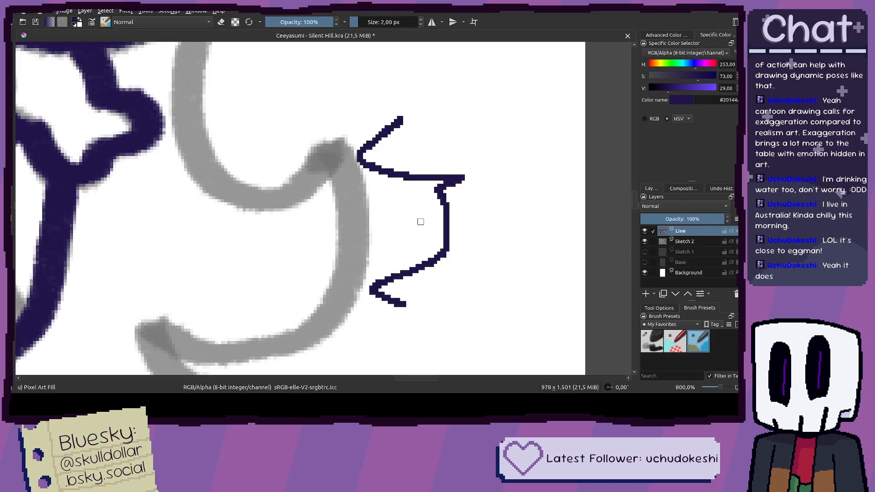
left_click_drag(425, 224, 352, 189)
key("ctrl+z")
mouse_move(443, 119)
left_mouse_down()
mouse_move(400, 131)
mouse_move(433, 193)
mouse_move(406, 206)
left_mouse_up()
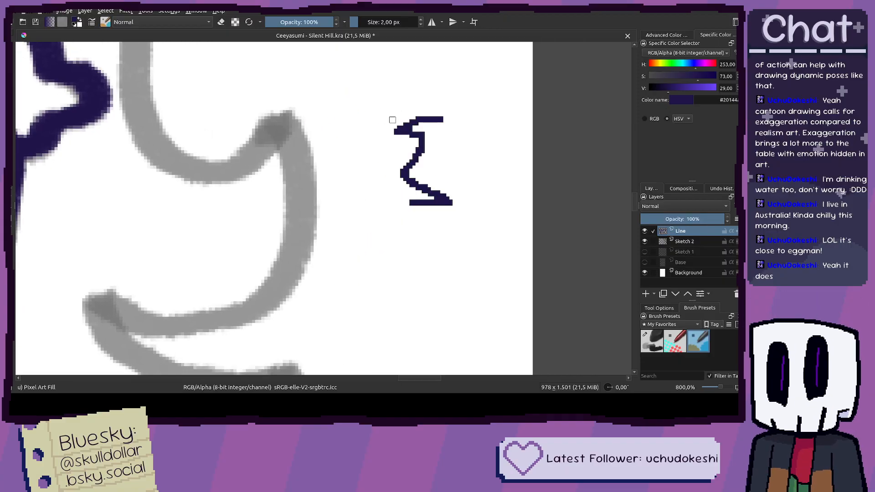
key("ctrl+z")
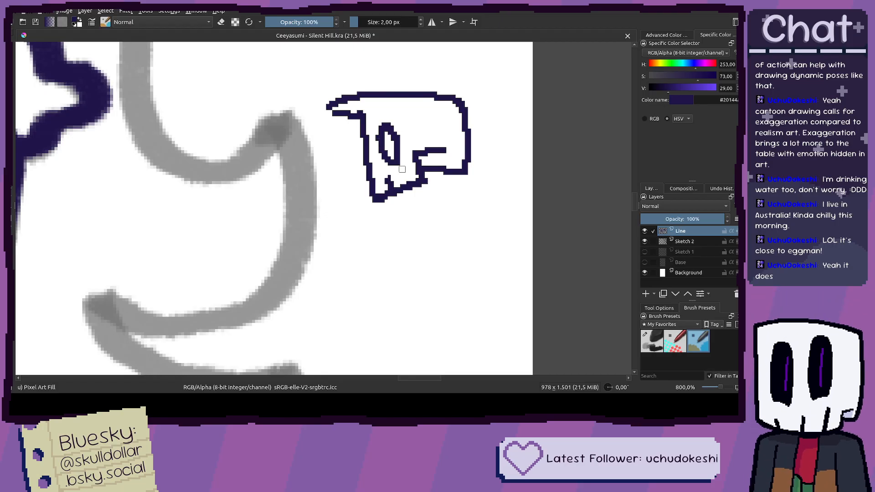
left_click_drag(396, 160, 387, 164)
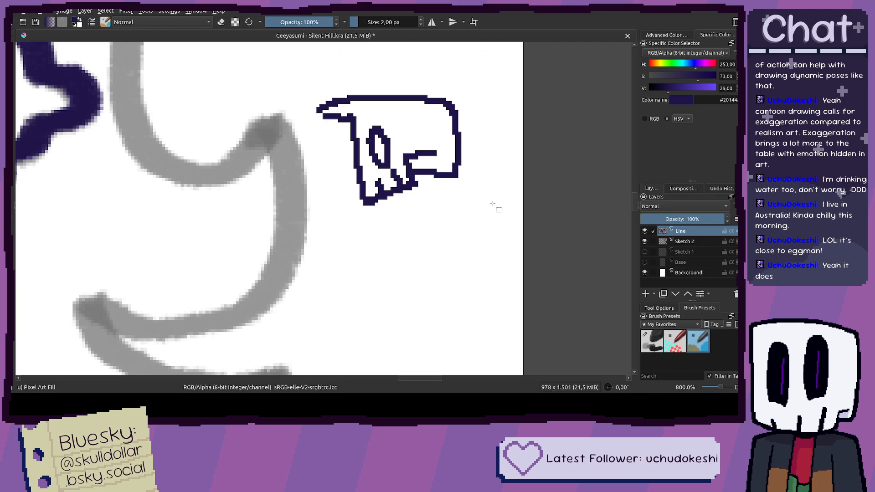
Step: Undo the skull doodle and switch back to the Charcoal Rock Soft brush
key("ctrl+z")
key("ctrl+z")
key("ctrl+z")
key("ctrl+z")
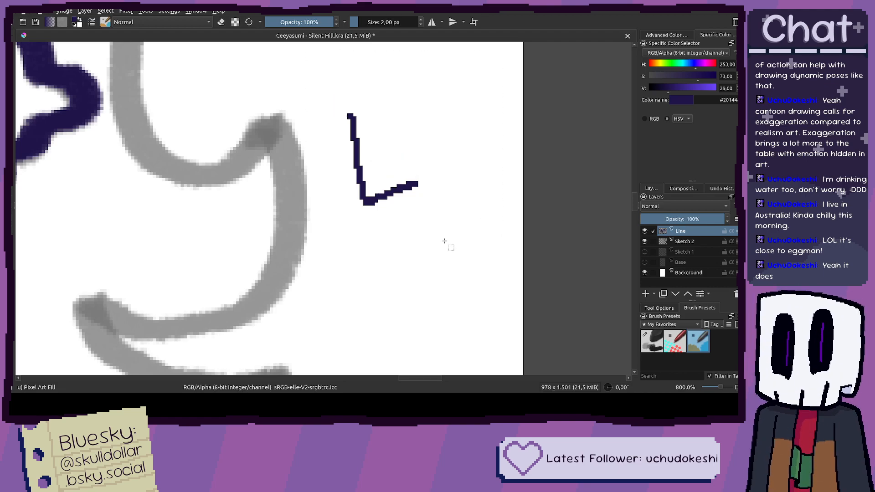
left_click(661, 344)
Step: Ink the two short slanted cheek stripes inside the right corner of the jaw
scroll(445, 273, "down", 2)
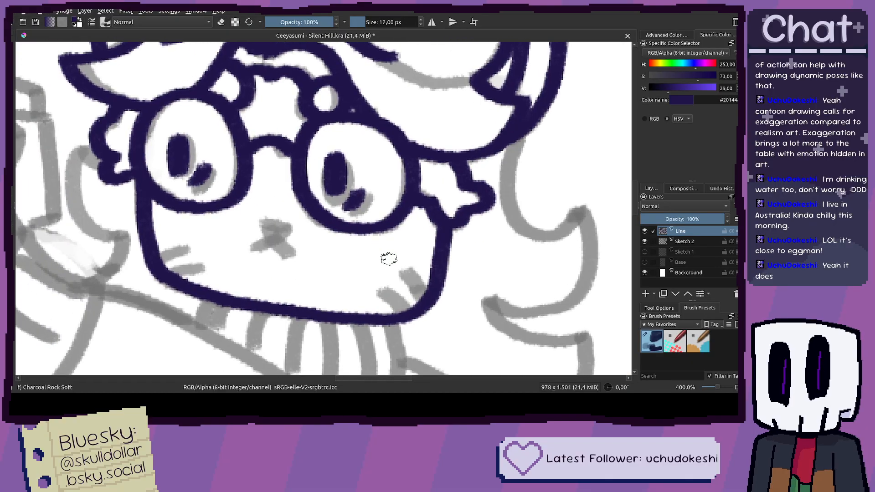
scroll(389, 259, "up", 3)
mouse_move(400, 176)
left_mouse_down()
mouse_move(440, 257)
mouse_move(447, 243)
left_mouse_up()
key("ctrl+z")
left_click_drag(342, 230, 401, 285)
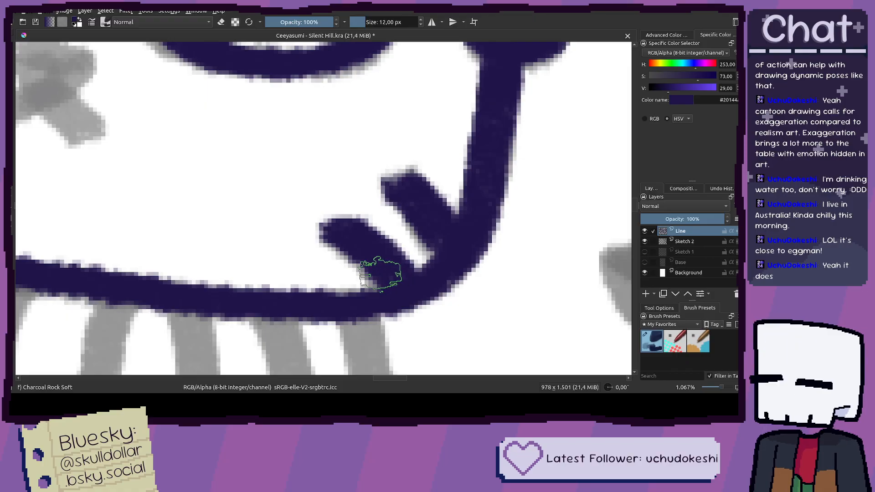
Step: Ink the two short cheek stripes inside the left side of the face
left_click_drag(261, 125, 606, 175)
scroll(606, 175, "down", 1)
scroll(317, 203, "up", 1)
left_click_drag(223, 245, 302, 229)
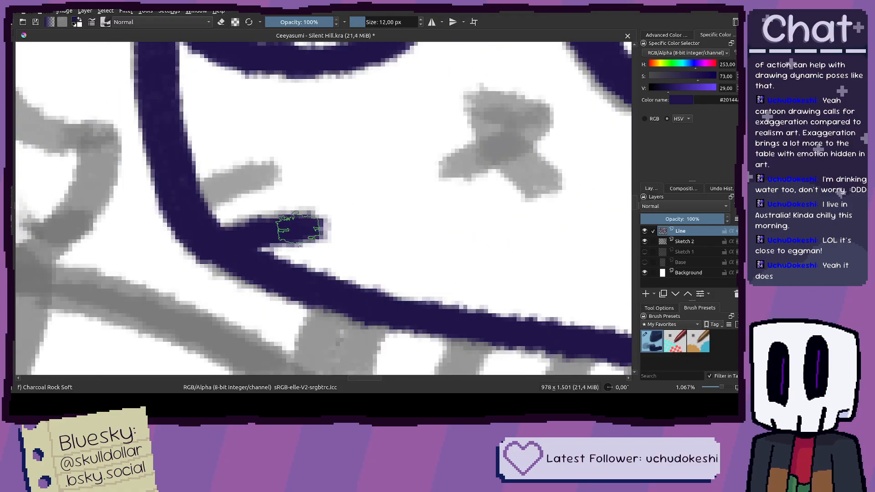
key("ctrl+z")
left_click_drag(234, 236, 297, 222)
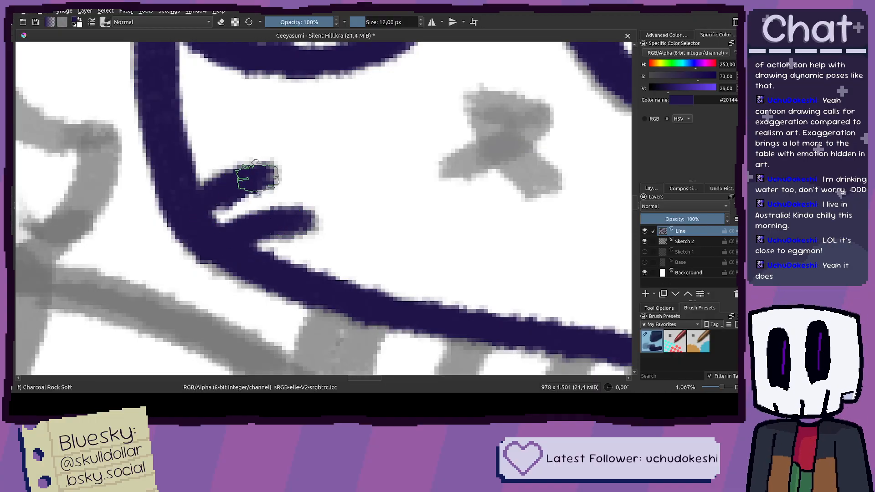
Step: Ink the small solid nose with the two short mouth strokes beneath it
scroll(318, 195, "down", 3)
scroll(365, 193, "up", 5)
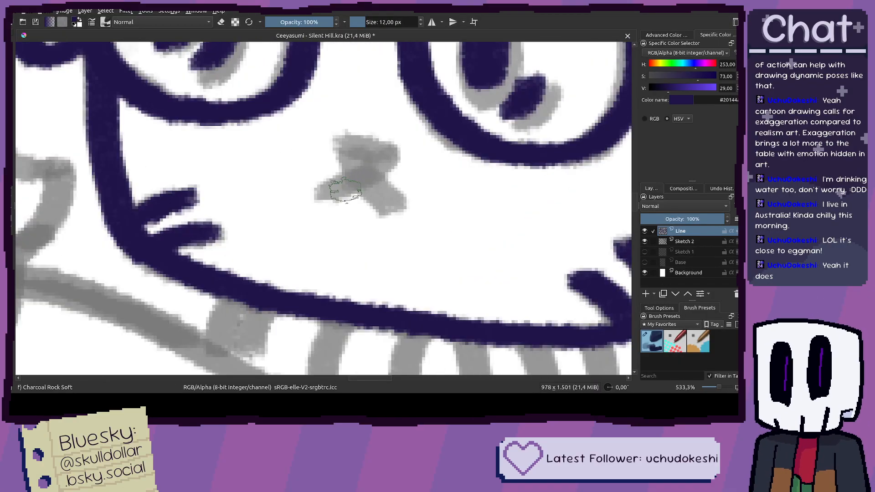
left_click_drag(351, 237, 327, 130)
mouse_move(325, 129)
left_mouse_down()
mouse_move(418, 159)
mouse_move(387, 190)
left_mouse_up()
key("ctrl+z")
key("ctrl+z")
key("ctrl+z")
mouse_move(353, 220)
left_mouse_down()
mouse_move(326, 149)
mouse_move(401, 152)
mouse_move(344, 196)
mouse_move(372, 248)
mouse_move(333, 205)
mouse_move(315, 203)
mouse_move(246, 258)
mouse_move(283, 207)
mouse_move(234, 244)
mouse_move(283, 211)
mouse_move(267, 250)
left_mouse_up()
scroll(321, 275, "down", 7)
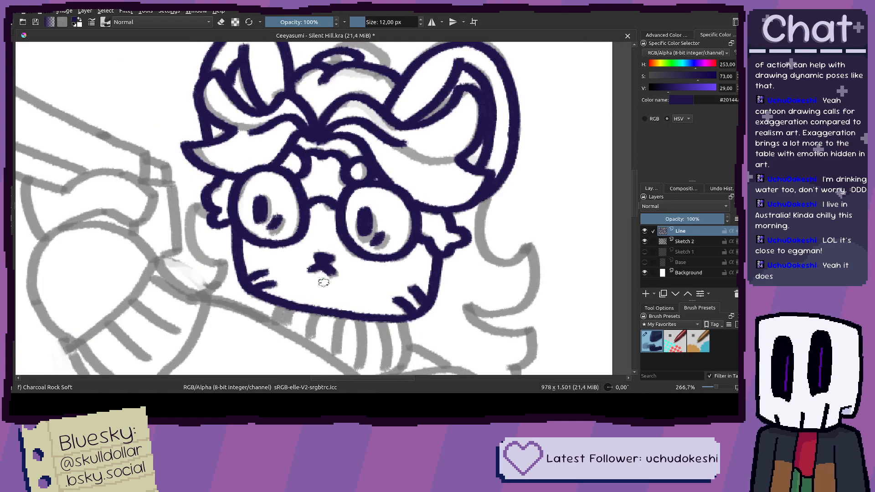
Step: Compare the inked head with the sketch by toggling the visibility of the Sketch 2 and Line layers
left_click(645, 241)
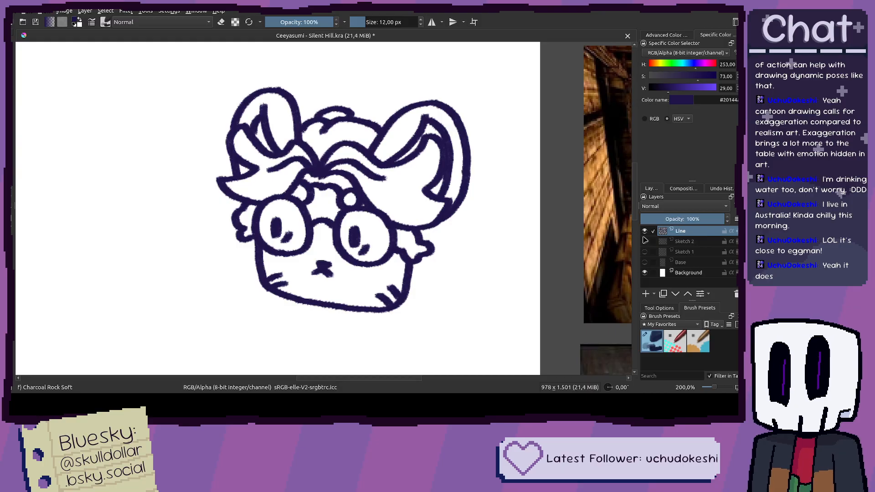
left_click(644, 231)
left_click(644, 241)
left_click(645, 231)
scroll(400, 241, "down", 4)
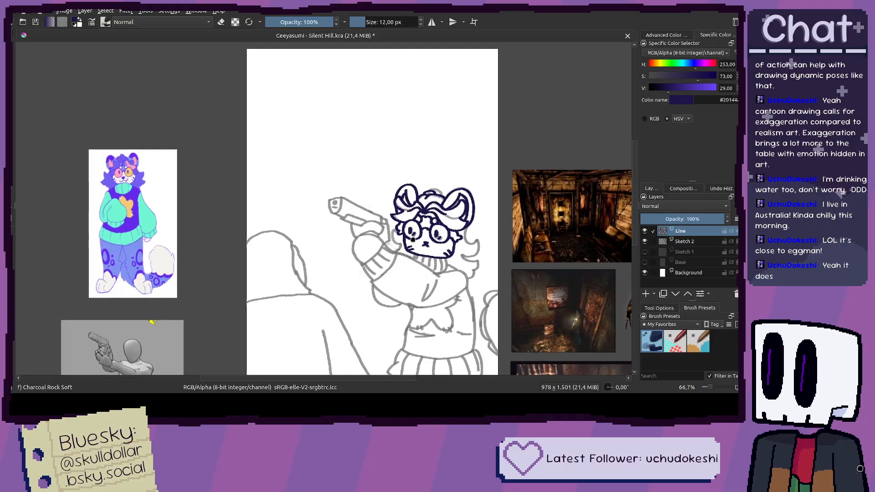
Step: Ink the upper back hair lock from under the right ear out to its pointed tip and curving back inward
scroll(455, 241, "up", 4)
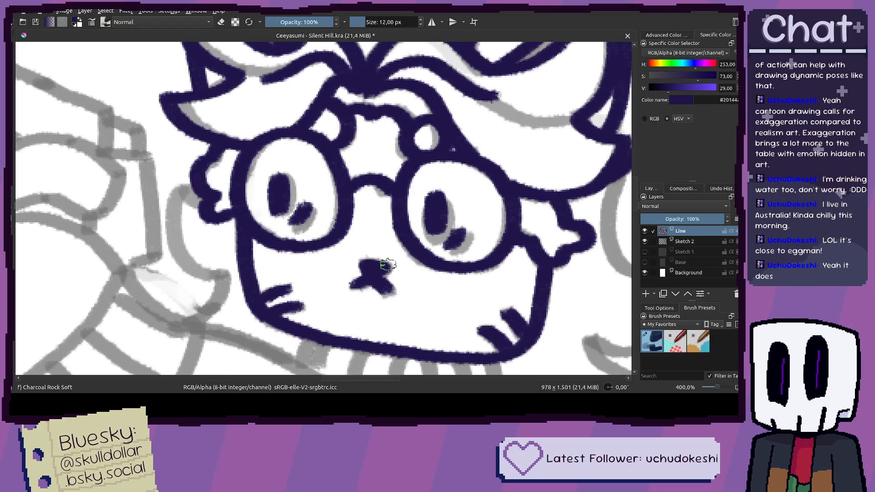
left_click_drag(520, 280, 348, 167)
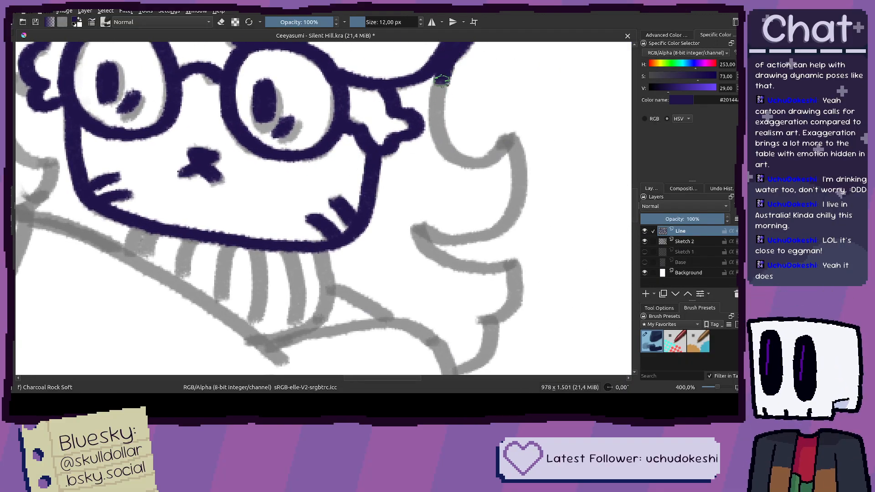
key("ctrl+z")
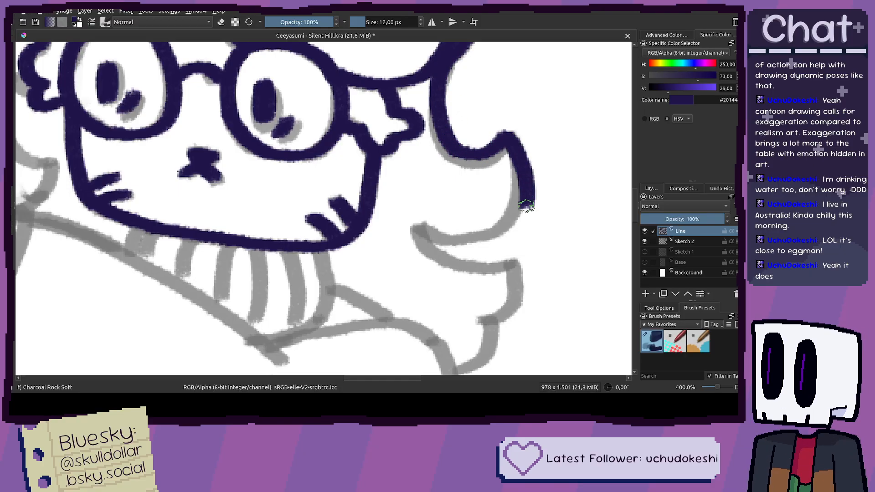
scroll(425, 228, "up", 2)
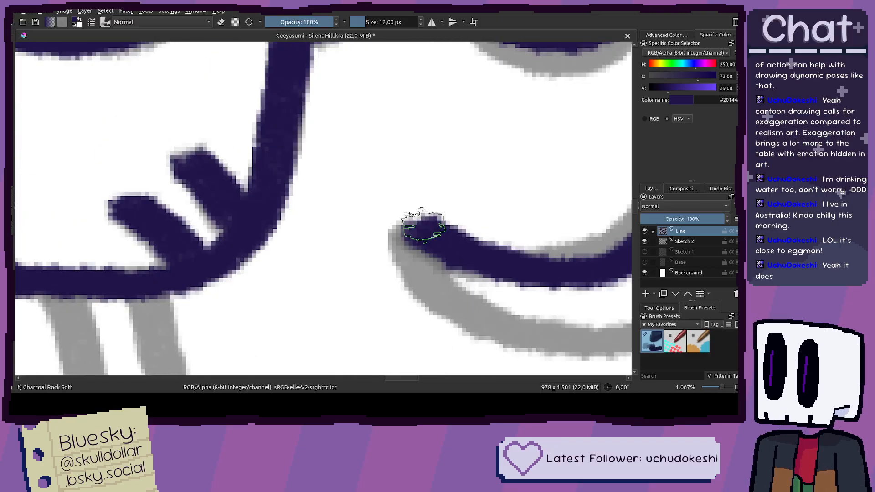
mouse_move(276, 239)
left_mouse_down()
mouse_move(401, 273)
mouse_move(442, 264)
mouse_move(461, 242)
mouse_move(296, 255)
mouse_move(360, 274)
mouse_move(472, 267)
mouse_move(543, 191)
mouse_move(485, 287)
mouse_move(500, 220)
mouse_move(496, 133)
mouse_move(482, 91)
left_mouse_up()
key("ctrl+z")
Step: Redraw the outer curve of the upper back hair lock along the sketch and clean up its pointed tip
scroll(481, 100, "down", 2)
left_click_drag(478, 125, 455, 203)
scroll(437, 173, "up", 2)
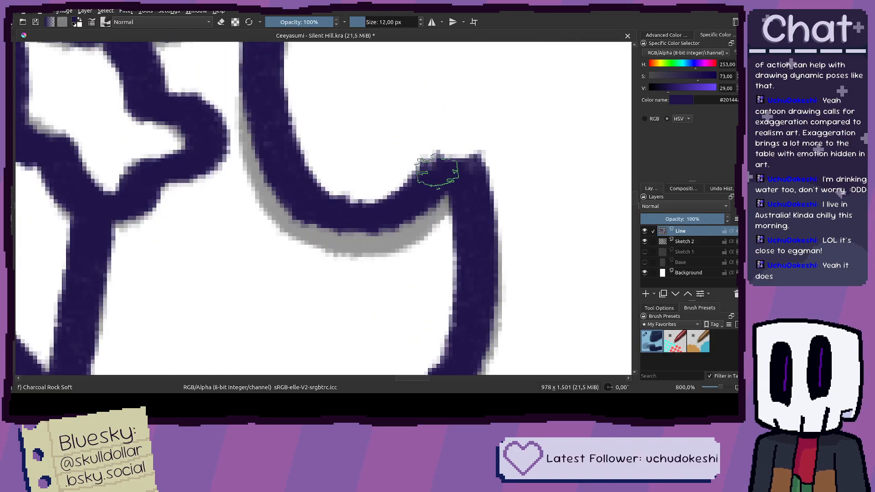
left_click_drag(453, 167, 457, 148)
scroll(448, 238, "down", 4)
left_click_drag(435, 307, 458, 213)
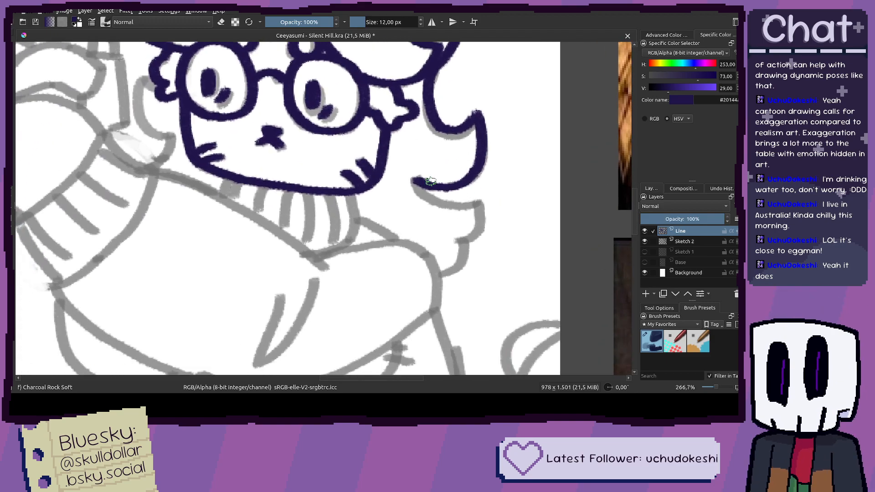
Step: Ink the second back hair lock, sweeping out from the upper lock's inner point and hooking down toward the shoulder
scroll(457, 214, "up", 3)
mouse_move(338, 129)
left_mouse_down()
mouse_move(361, 171)
mouse_move(397, 188)
mouse_move(464, 194)
mouse_move(513, 183)
mouse_move(524, 246)
mouse_move(507, 295)
mouse_move(486, 307)
mouse_move(471, 306)
mouse_move(485, 205)
left_mouse_up()
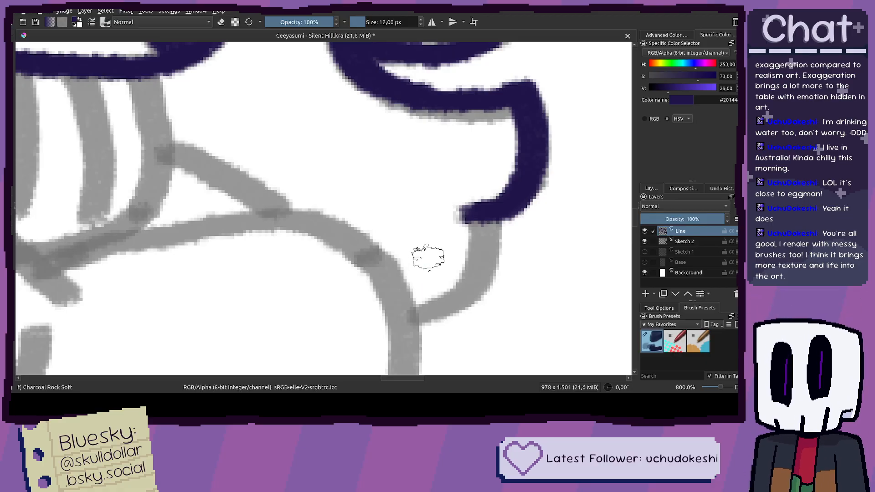
scroll(433, 251, "down", 6)
scroll(424, 237, "up", 3)
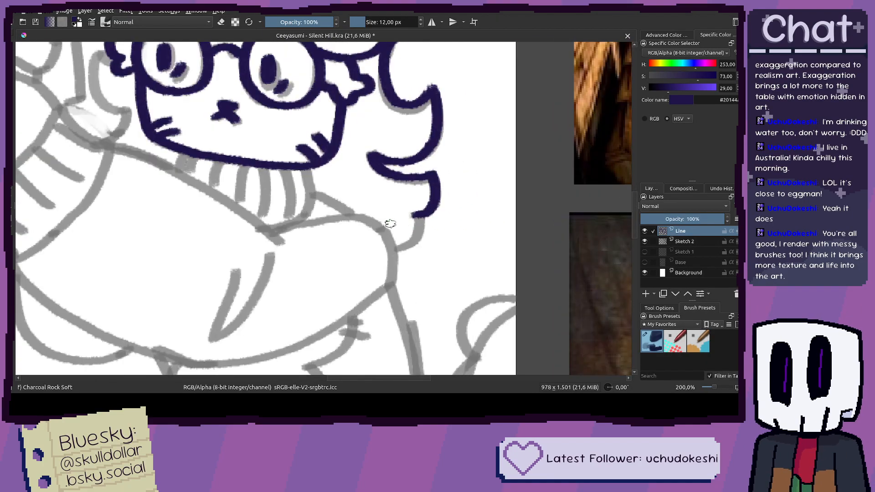
Step: Ink the hair lock beside the left cheek, curving from under the cheek tuft down to its hooked tip above the raised sleeve cuff
left_click_drag(452, 278, 501, 279)
left_click_drag(446, 225, 467, 244)
left_click_drag(356, 248, 486, 324)
scroll(428, 265, "up", 4)
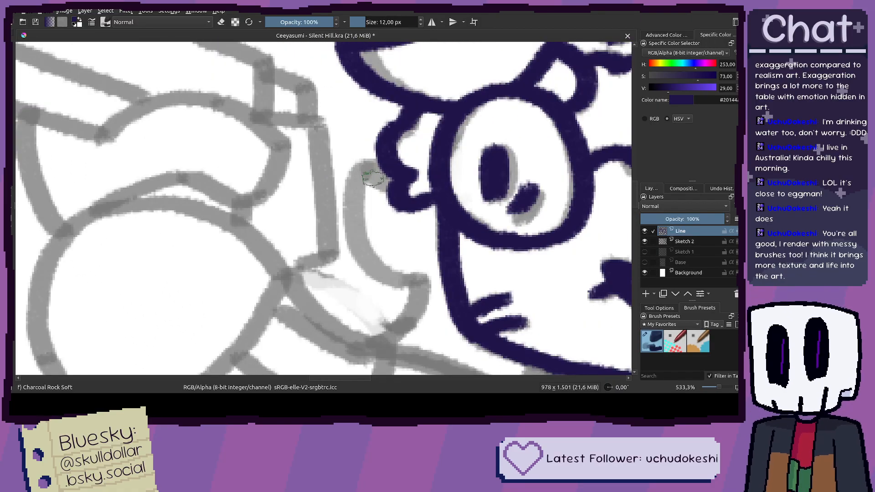
left_click_drag(332, 133, 382, 185)
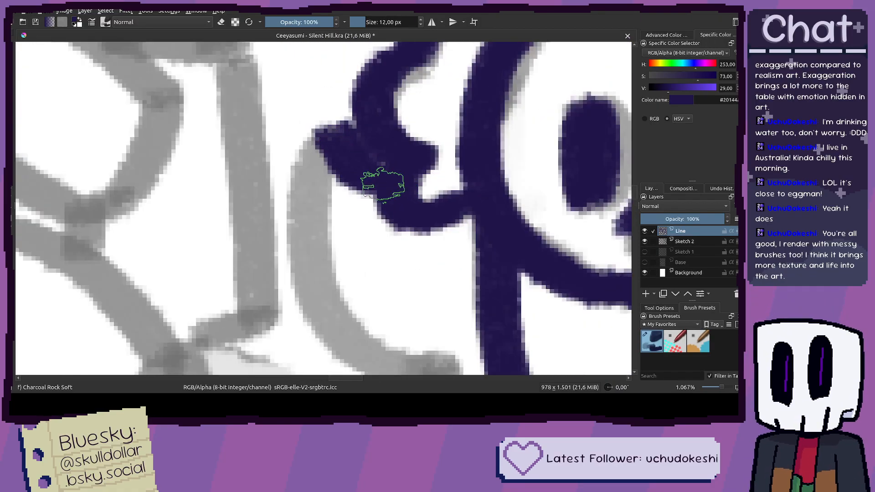
left_click_drag(332, 138, 307, 202)
mouse_move(308, 242)
left_mouse_down()
mouse_move(289, 114)
mouse_move(303, 205)
mouse_move(345, 253)
mouse_move(411, 266)
mouse_move(433, 189)
left_mouse_up()
left_click_drag(402, 279, 337, 318)
scroll(477, 267, "down", 5)
scroll(476, 268, "up", 3)
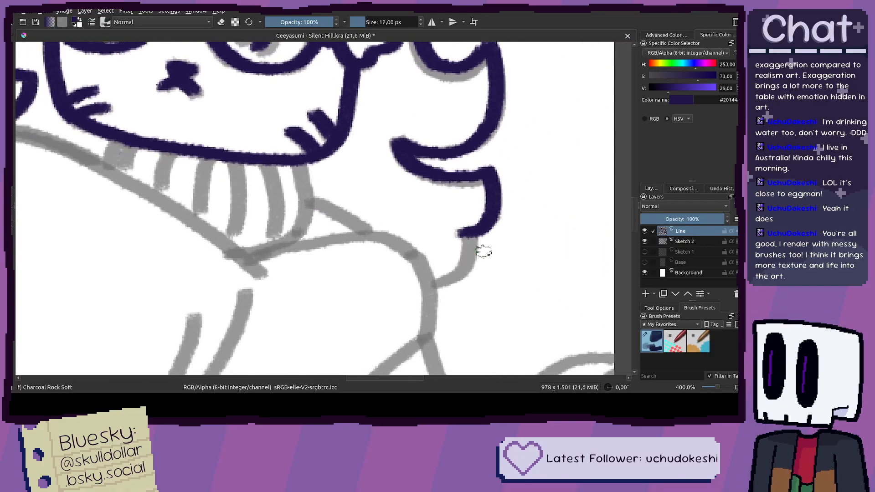
Step: Ink the short lower curl of the back hair, continuing from the second lock's hooked end down to the shoulder
scroll(445, 149, "down", 5)
scroll(445, 150, "up", 2)
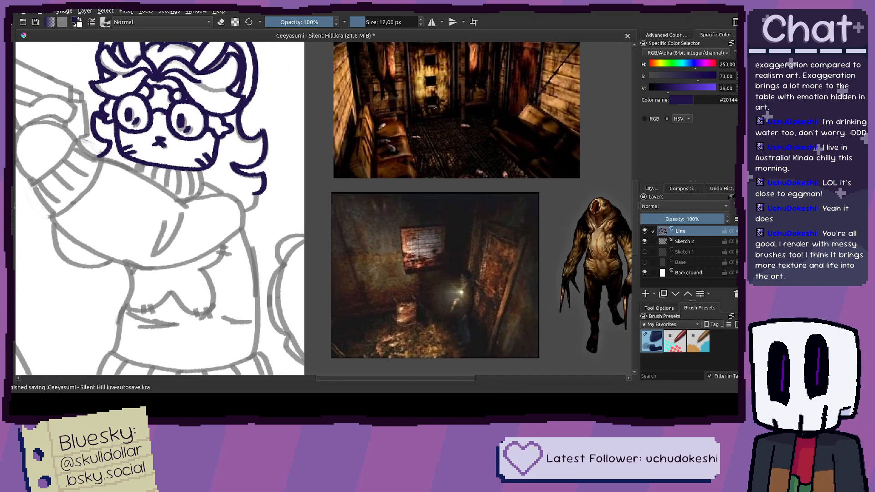
scroll(482, 194, "up", 4)
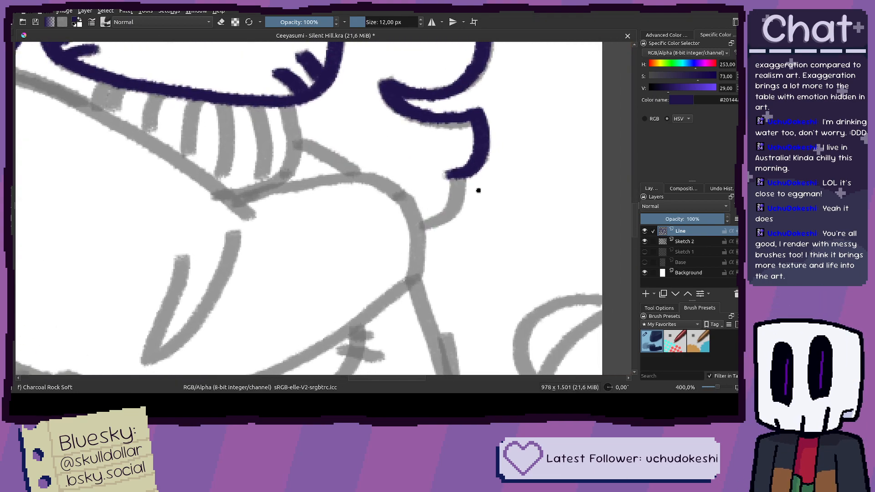
scroll(482, 194, "up", 3)
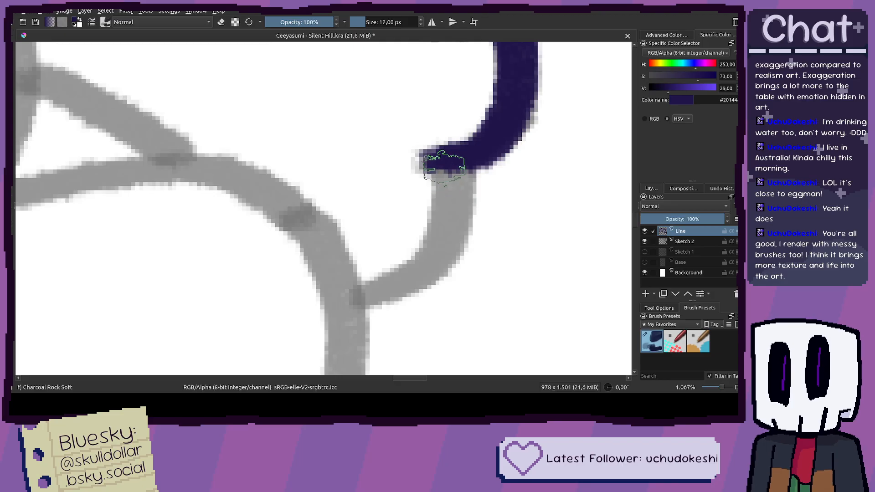
scroll(382, 285, "down", 4)
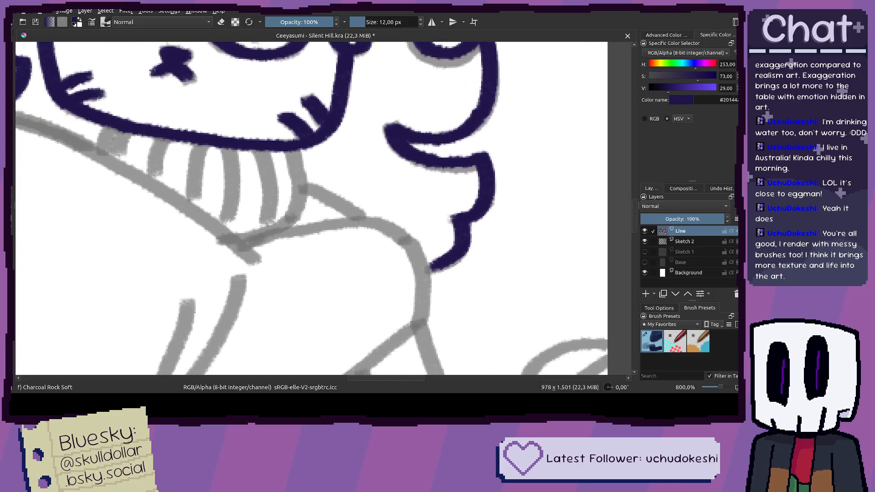
Step: Ink the right and left side edges of the turtleneck collar below the chin
scroll(335, 186, "up", 5)
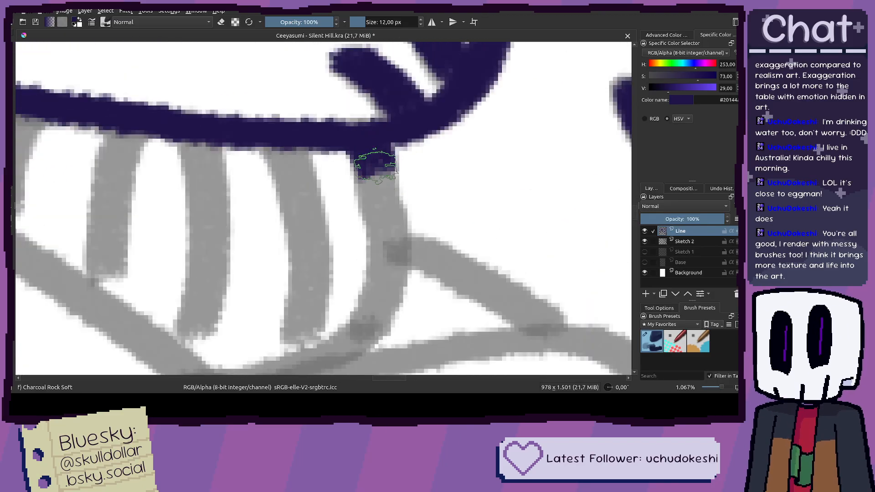
mouse_move(394, 253)
left_mouse_down()
mouse_move(394, 301)
mouse_move(367, 319)
left_mouse_up()
key("ctrl+z")
mouse_move(390, 289)
left_mouse_down()
mouse_move(353, 349)
mouse_move(379, 318)
mouse_move(401, 310)
left_mouse_up()
scroll(381, 123, "down", 2)
scroll(221, 110, "up", 2)
scroll(221, 111, "up", 1)
mouse_move(227, 98)
left_mouse_down()
mouse_move(208, 182)
mouse_move(202, 174)
mouse_move(372, 196)
left_mouse_up()
scroll(204, 176, "down", 3)
scroll(371, 196, "down", 2)
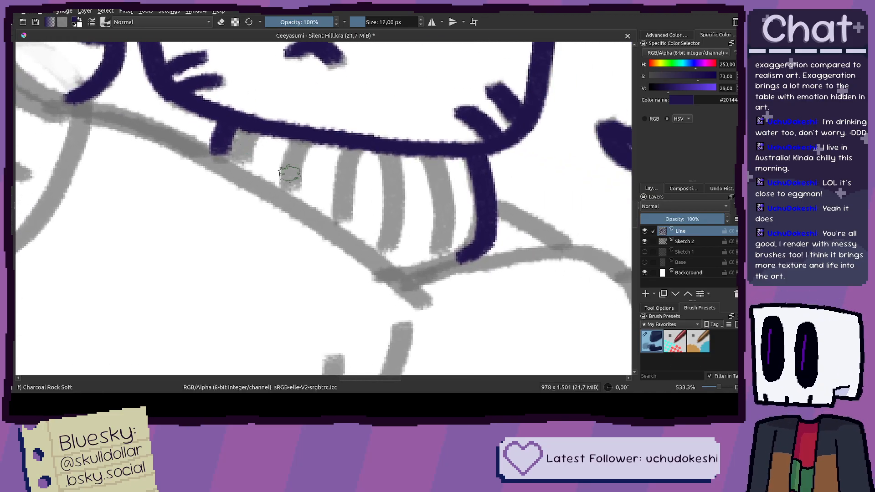
Step: Ink the upper edge of the raised sleeve's cuff from the wrist to the tip of the left hair lock
scroll(246, 165, "up", 2)
left_click_drag(246, 165, 326, 167)
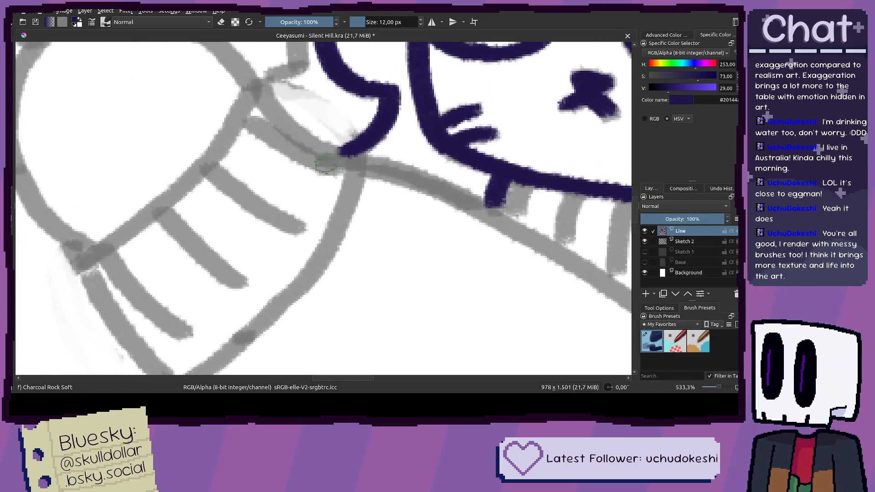
scroll(345, 160, "down", 4)
left_click_drag(214, 228, 398, 240)
scroll(398, 240, "down", 2)
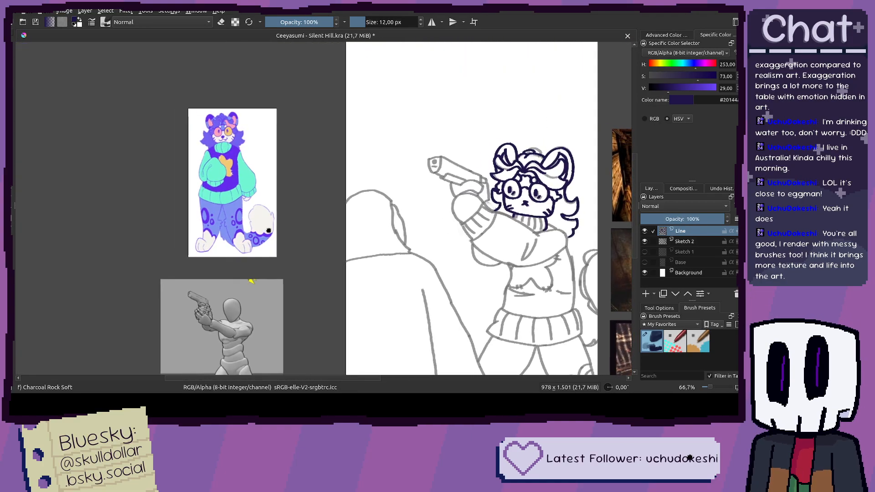
scroll(253, 201, "up", 4)
left_click_drag(447, 192, 246, 195)
scroll(260, 174, "up", 1)
scroll(197, 173, "down", 1)
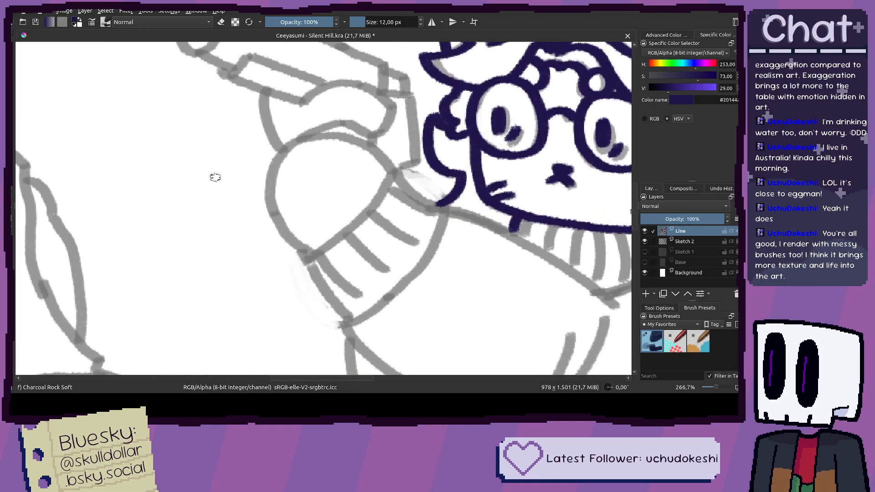
scroll(342, 191, "up", 1)
scroll(388, 190, "up", 1)
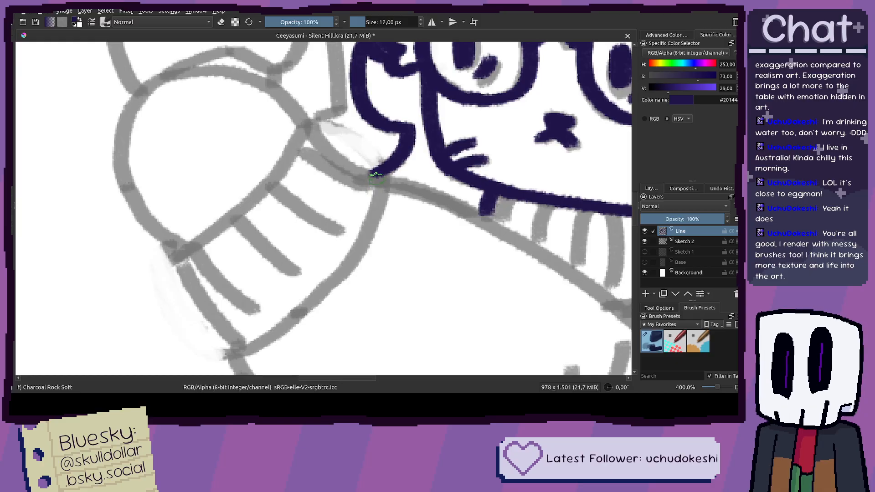
scroll(376, 175, "up", 2)
mouse_move(375, 178)
left_mouse_down()
mouse_move(291, 109)
mouse_move(239, 94)
mouse_move(278, 214)
mouse_move(339, 104)
mouse_move(462, 193)
left_mouse_up()
key("ctrl+z")
scroll(469, 201, "down", 2)
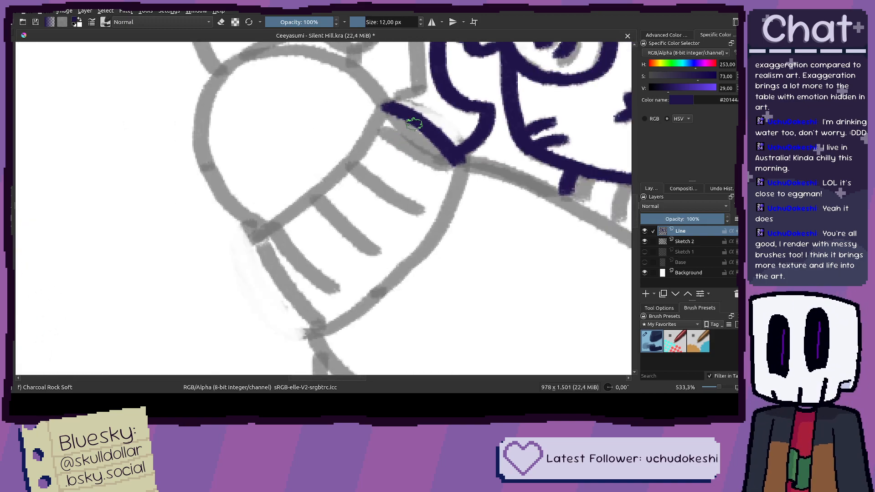
Step: Ink the lower left edge of the sleeve cuff along the sketch, redrawing it until it runs nearly straight to the bottom corner
mouse_move(308, 316)
left_mouse_down()
mouse_move(275, 282)
mouse_move(265, 249)
mouse_move(342, 214)
mouse_move(378, 183)
left_mouse_up()
scroll(264, 236, "up", 2)
key("ctrl+z")
key("ctrl+z")
mouse_move(258, 268)
left_mouse_down()
mouse_move(249, 169)
mouse_move(268, 288)
left_mouse_up()
left_click_drag(272, 205, 271, 121)
key("ctrl+z")
mouse_move(243, 90)
left_mouse_down()
mouse_move(259, 162)
mouse_move(289, 225)
mouse_move(369, 284)
left_mouse_up()
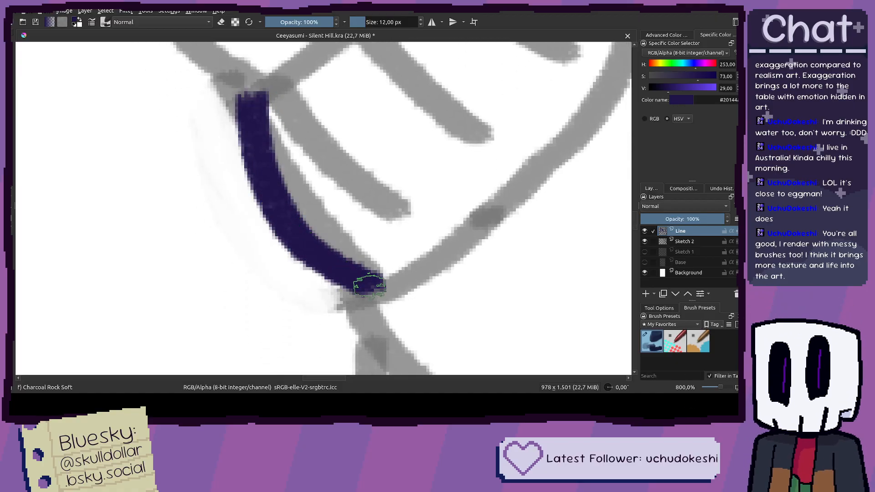
key("ctrl+z")
mouse_move(246, 89)
left_mouse_down()
mouse_move(268, 155)
mouse_move(307, 221)
mouse_move(374, 286)
left_mouse_up()
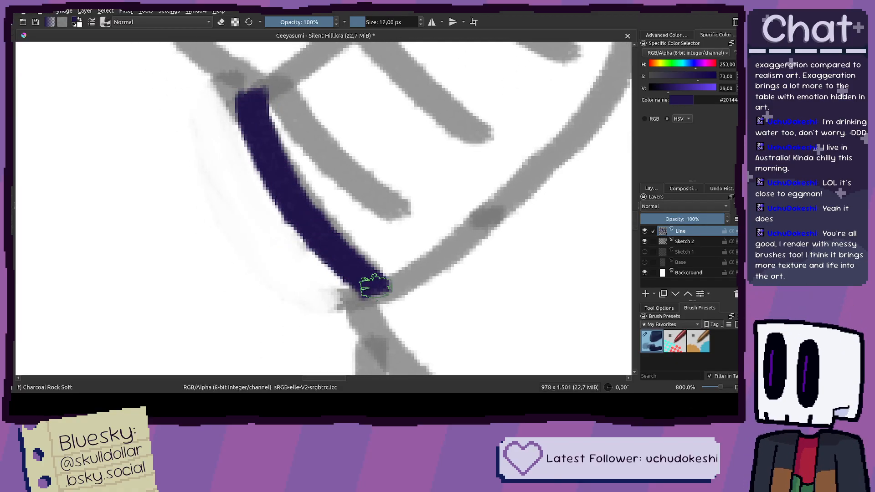
Step: Ink the cuff's wrist-side edge as a curve joining its lower left and upper edges
scroll(372, 207, "up", 5)
left_click_drag(199, 279, 340, 172)
scroll(250, 230, "down", 10)
scroll(496, 288, "up", 8)
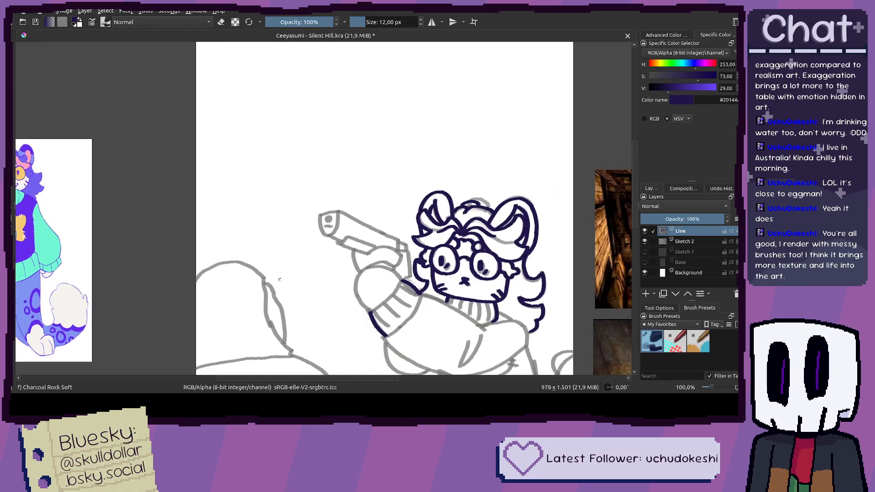
left_click_drag(316, 301, 388, 209)
key("ctrl+z")
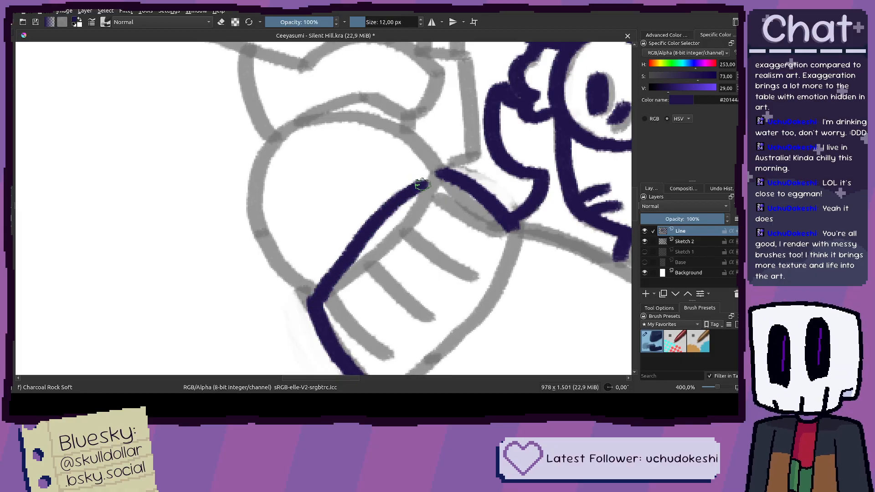
key("ctrl+z")
left_click_drag(318, 297, 385, 209)
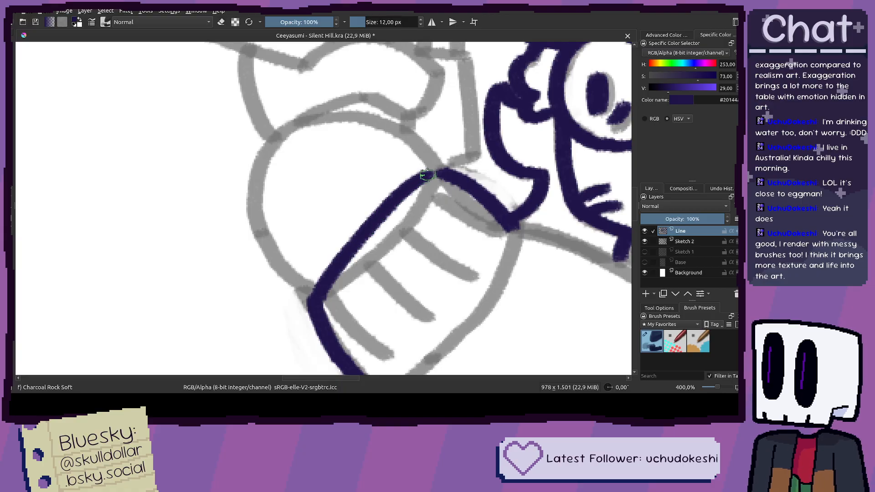
Step: Ink the curved sleeve-side edge of the cuff from the hair lock's tip to the bottom corner, redrawing it closer to the sketch
left_click_drag(455, 235, 385, 115)
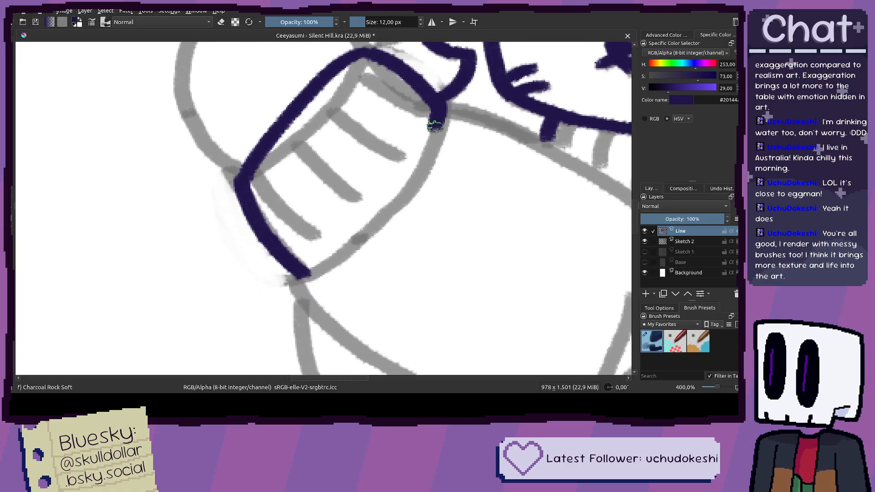
key("ctrl+z")
left_click_drag(435, 123, 374, 222)
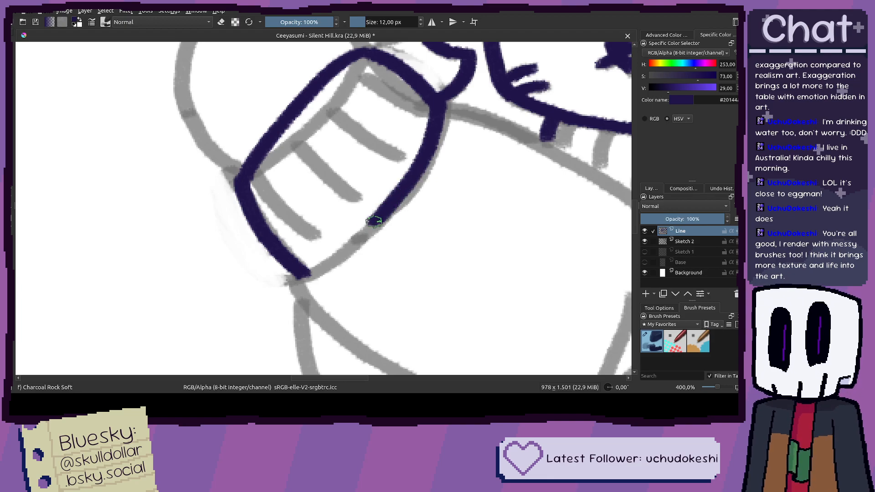
mouse_move(339, 246)
left_mouse_down()
mouse_move(301, 275)
mouse_move(347, 250)
mouse_move(395, 201)
mouse_move(433, 129)
left_mouse_up()
key("ctrl+z")
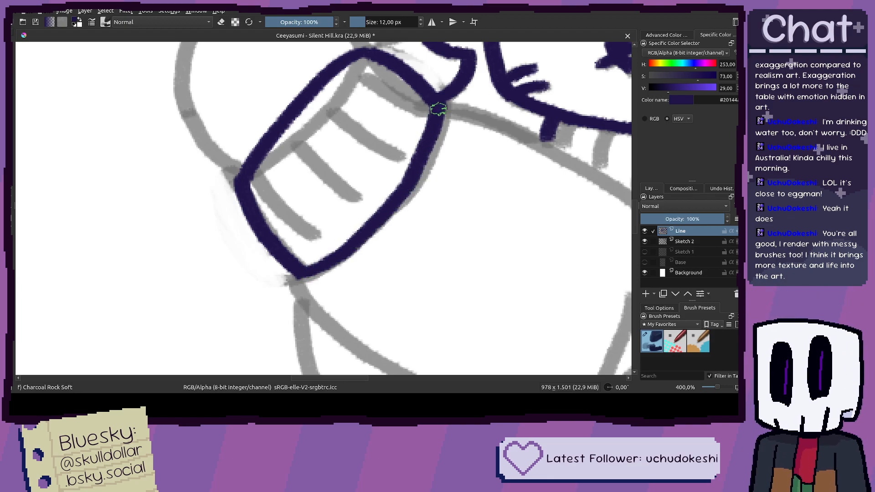
scroll(438, 109, "up", 1)
key("ctrl+z")
left_click_drag(464, 46, 446, 121)
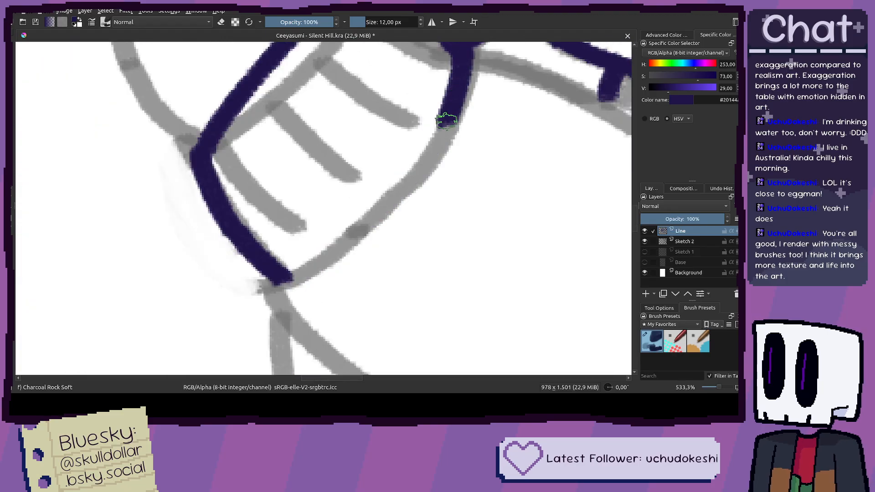
key("ctrl+z")
mouse_move(464, 45)
left_mouse_down()
mouse_move(458, 97)
mouse_move(415, 171)
mouse_move(301, 260)
left_mouse_up()
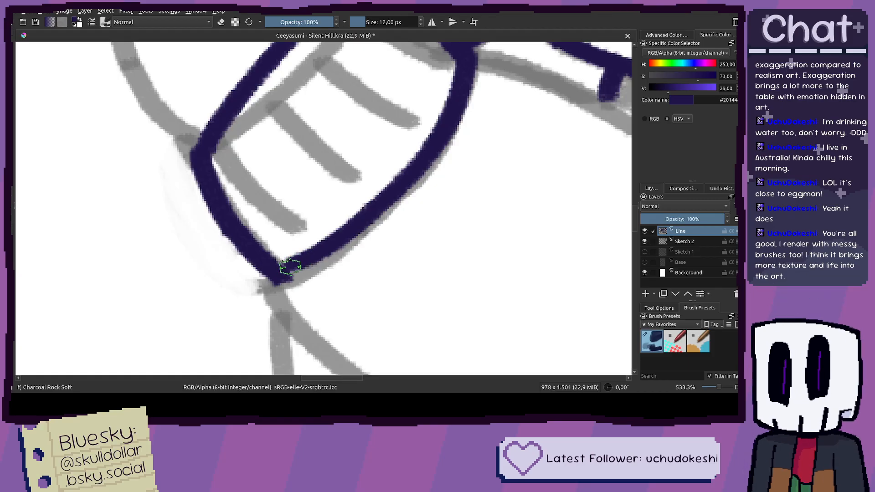
Step: Check the inked cuff and head on their own by hiding and reshowing the Sketch 2 layer
scroll(292, 283, "down", 1)
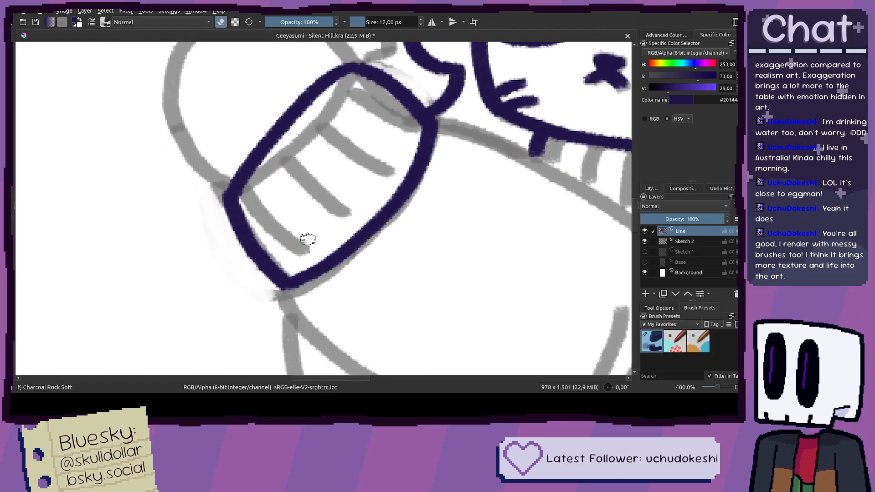
left_click(644, 241)
scroll(591, 256, "down", 4)
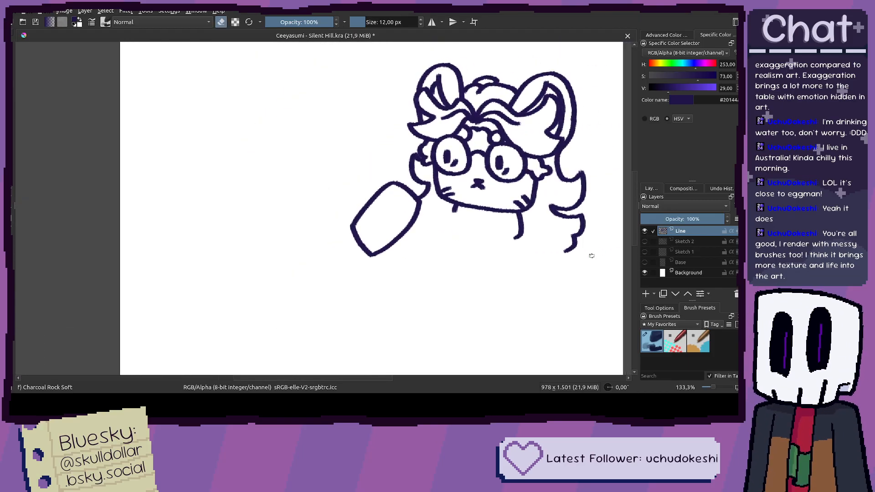
left_click(643, 242)
scroll(420, 200, "down", 2)
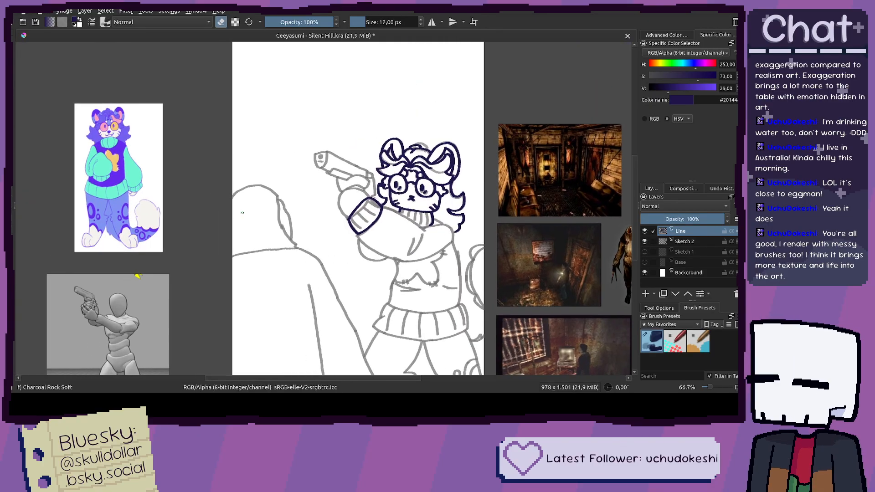
Step: Ink three ribbing lines across the sleeve cuff: one near the upper edge, one near the lower edge and one between them
scroll(124, 193, "up", 1)
scroll(335, 197, "up", 3)
left_click_drag(407, 72, 464, 130)
key("ctrl+z")
mouse_move(407, 73)
left_mouse_down()
mouse_move(445, 111)
mouse_move(491, 133)
left_mouse_up()
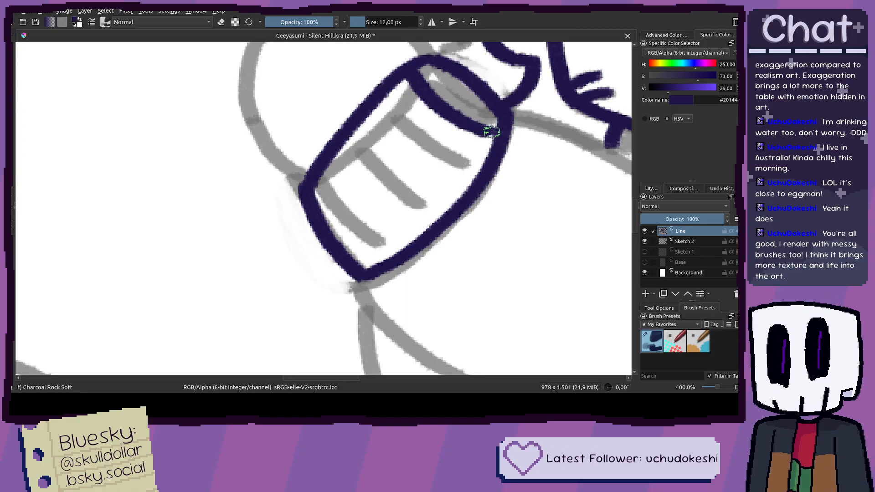
key("ctrl+z")
left_click_drag(402, 83, 470, 121)
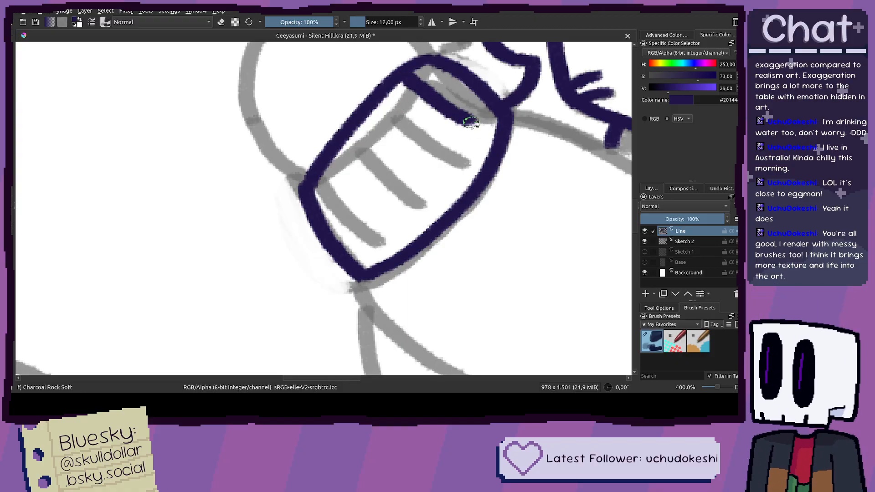
left_click_drag(324, 165, 390, 236)
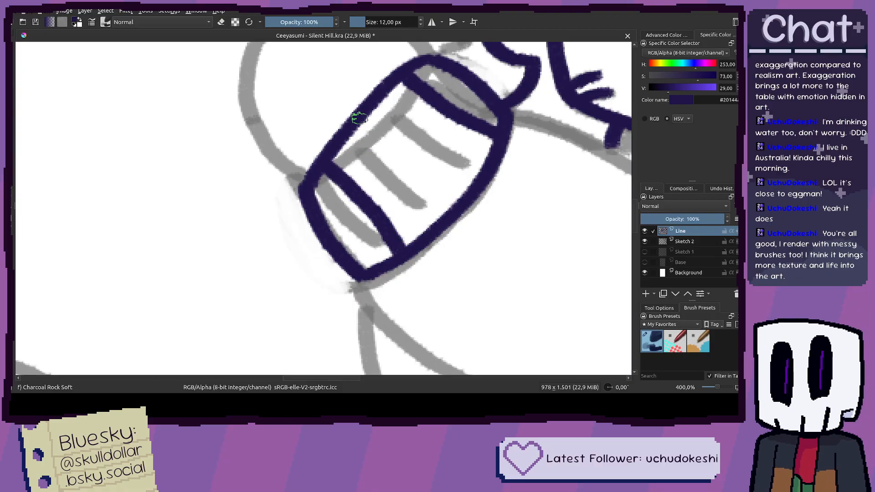
left_click_drag(382, 124, 450, 174)
Step: Redraw the cuff's middle ribbing line with the Sketch 2 layer hidden and compare the cuff with and without the sketch
scroll(567, 210, "down", 2)
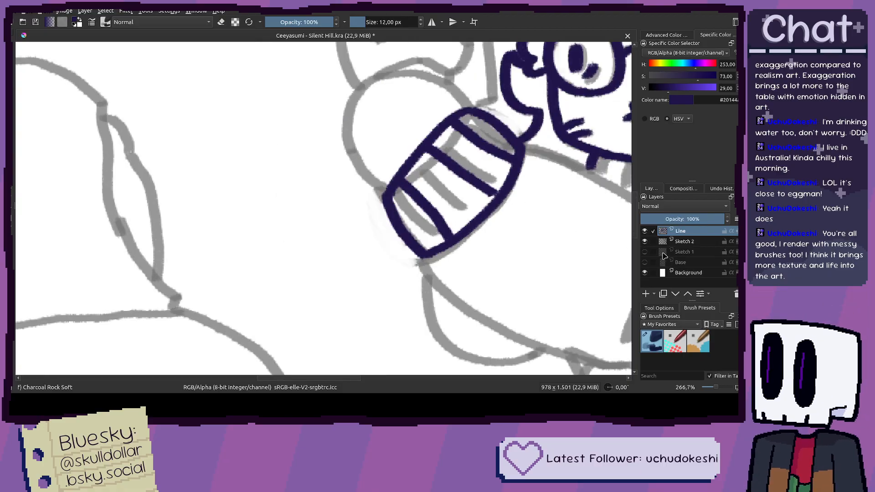
left_click(644, 242)
scroll(503, 200, "up", 2)
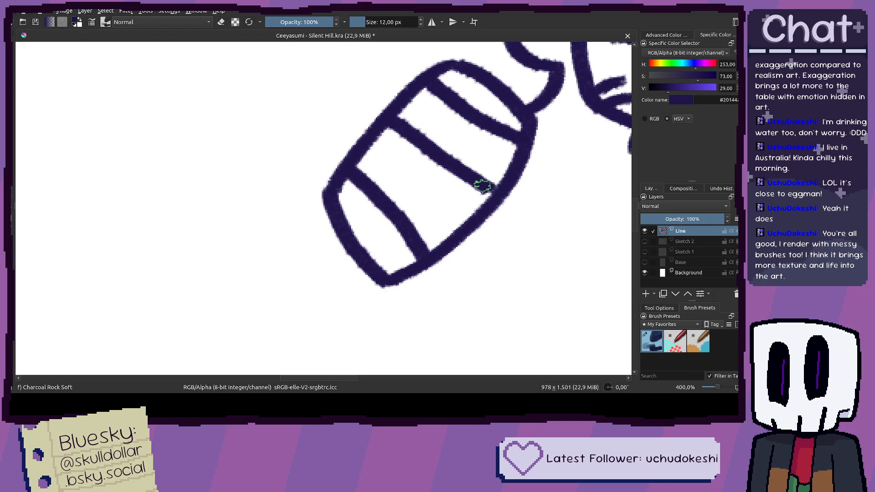
key("ctrl+z")
left_click_drag(390, 121, 480, 189)
scroll(578, 234, "down", 3)
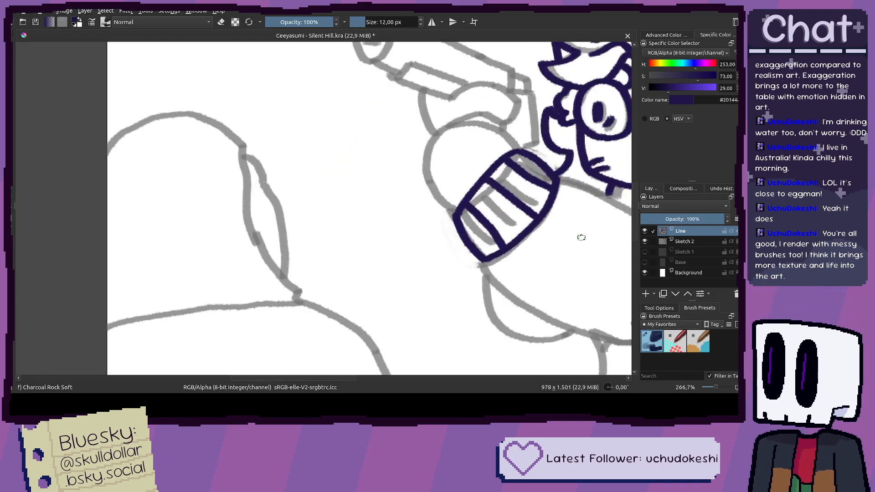
left_click(645, 241)
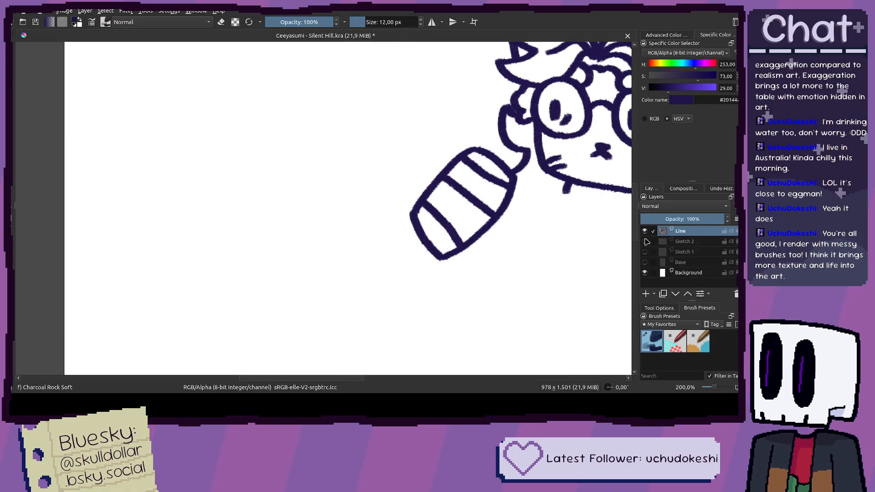
left_click(645, 242)
scroll(465, 222, "down", 3)
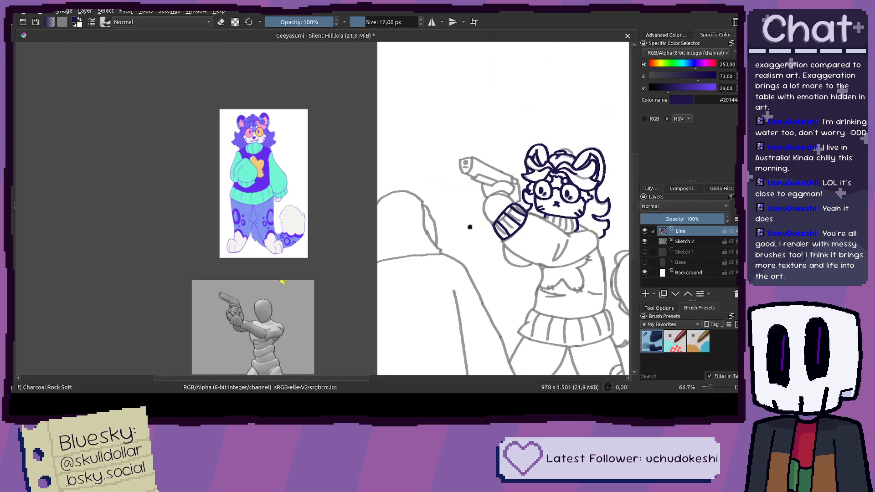
Step: Undo the inked ribbing and outline of the sleeve cuff on the Line layer
scroll(510, 226, "up", 5)
key("ctrl+z")
key("ctrl+z")
key("ctrl+z")
key("ctrl+z")
scroll(423, 206, "up", 3)
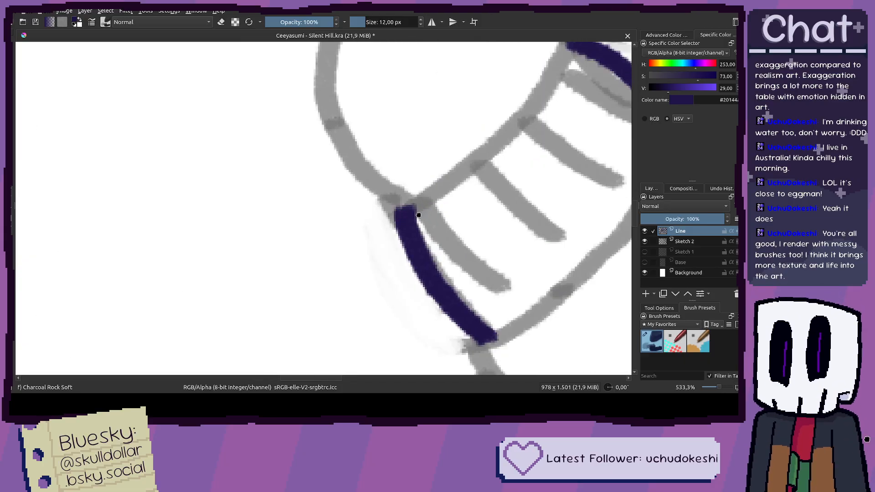
scroll(362, 293, "down", 3)
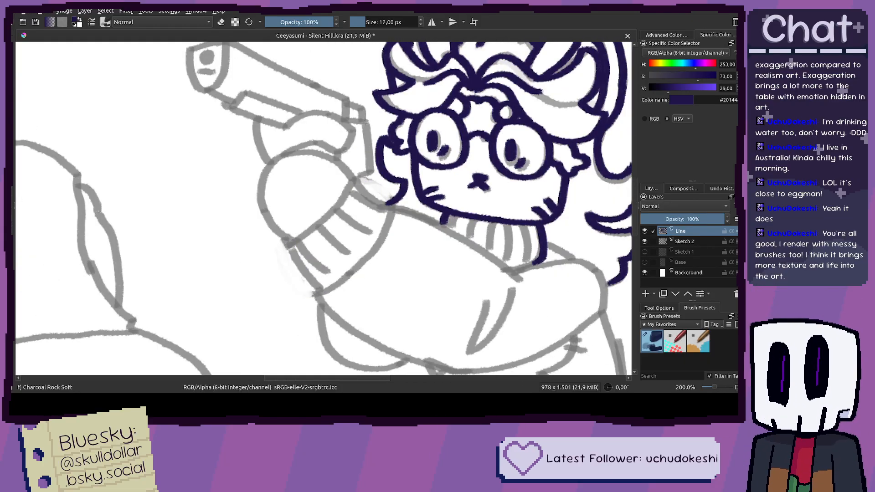
scroll(309, 264, "up", 2)
scroll(332, 190, "down", 5)
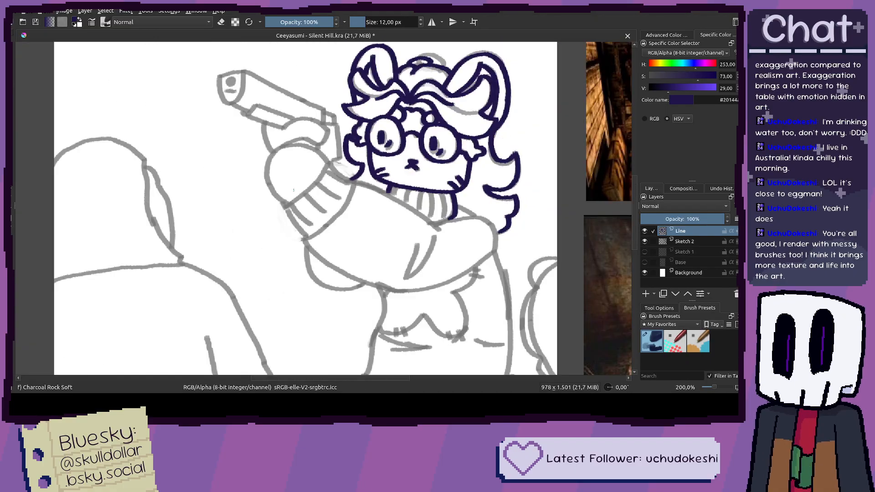
scroll(385, 235, "up", 5)
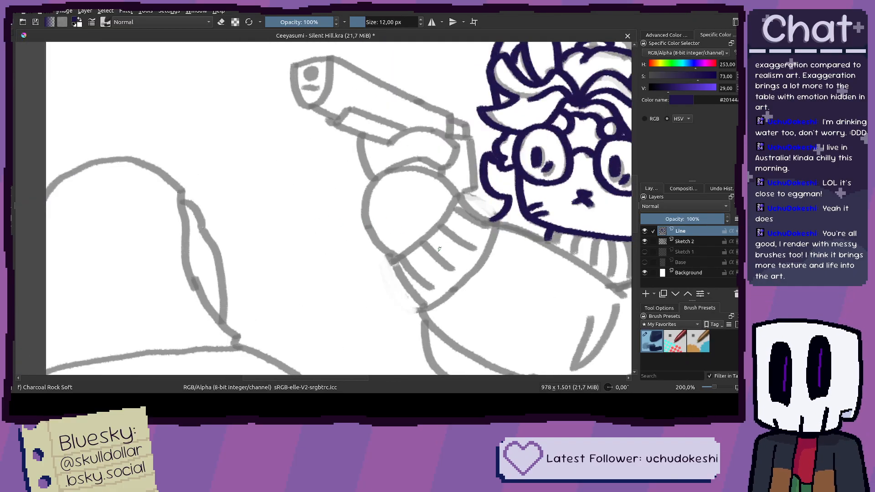
Step: Ink the cuff's sleeve-side edge as a nearly straight line between the hair lock's tip and the cuff's bottom corner
mouse_move(345, 278)
left_mouse_down()
mouse_move(416, 179)
mouse_move(351, 265)
mouse_move(393, 203)
mouse_move(458, 139)
left_mouse_up()
key("ctrl+z")
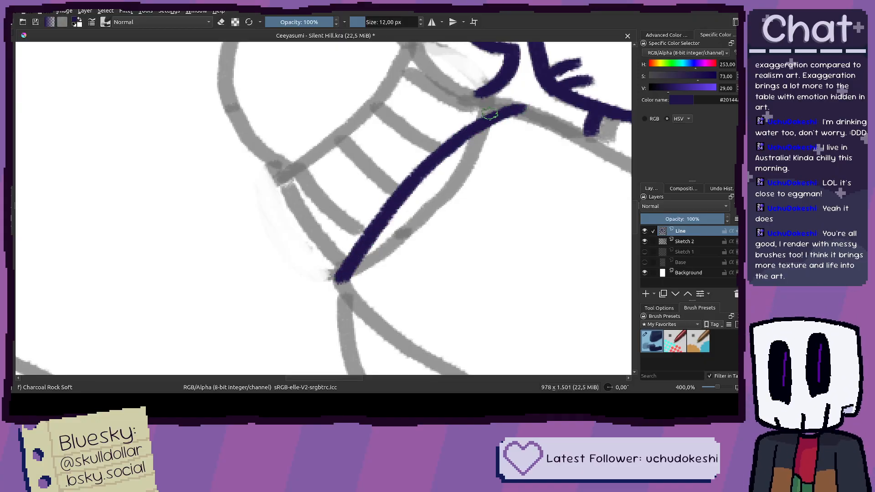
key("ctrl+z")
scroll(489, 114, "down", 2)
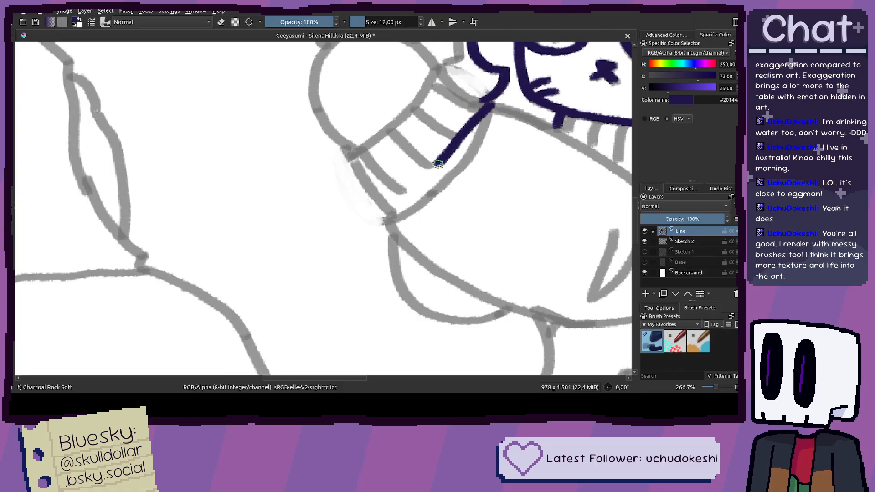
scroll(388, 222, "up", 2)
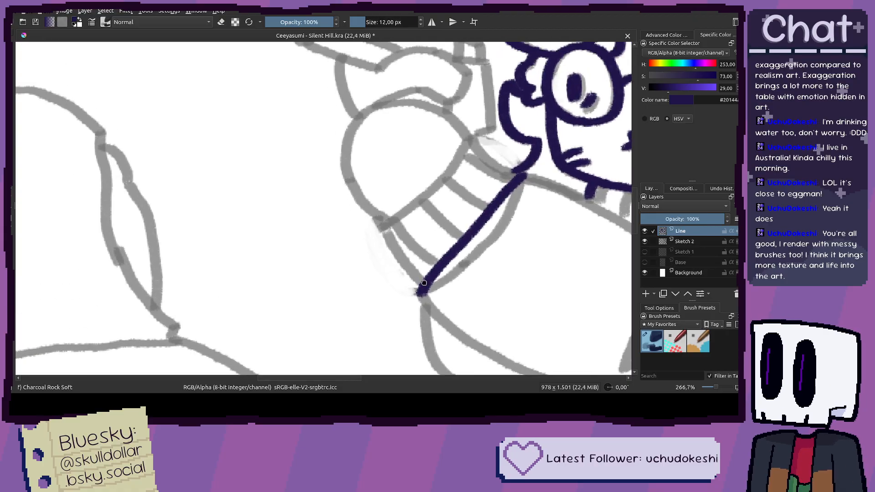
Step: Ink the cuff's short lower edge from the hand-side corner down to the bottom corner, redrawing it until it follows the sketch
left_click_drag(399, 281, 384, 273)
key("ctrl+z")
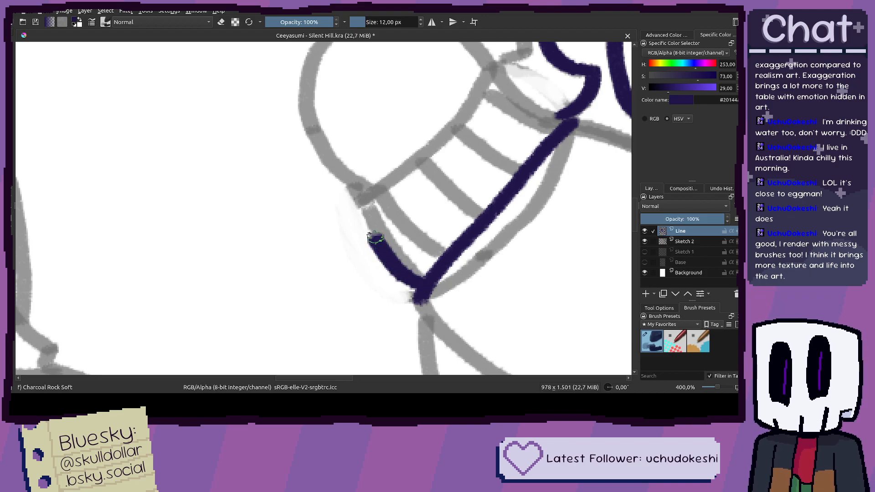
key("ctrl+z")
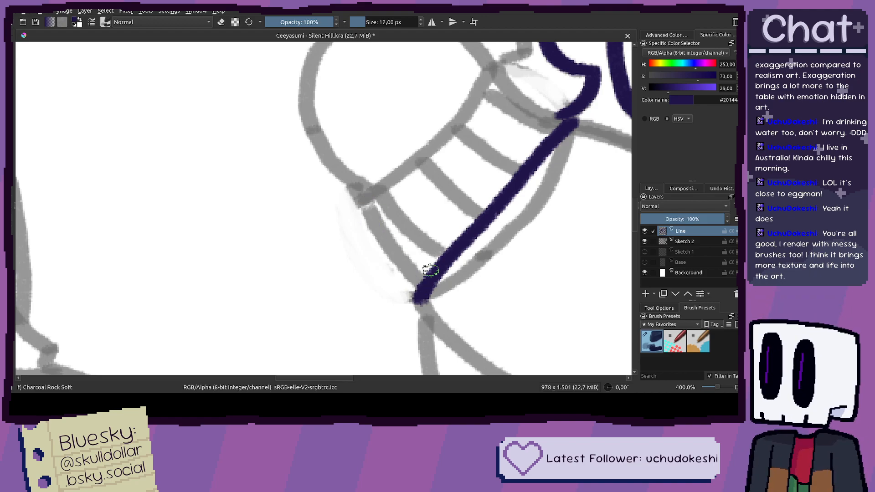
left_click_drag(428, 271, 394, 247)
key("ctrl+z")
mouse_move(373, 215)
left_mouse_down()
mouse_move(369, 206)
mouse_move(410, 262)
left_mouse_up()
key("ctrl+z")
mouse_move(368, 199)
left_mouse_down()
mouse_move(375, 227)
mouse_move(429, 277)
left_mouse_up()
Step: Ink the cuff's short upper edge and its curved hand-side edge, rounding off the corner where the two meet
left_click_drag(442, 203, 408, 288)
scroll(458, 181, "up", 2)
mouse_move(453, 142)
left_mouse_down()
mouse_move(566, 199)
mouse_move(592, 244)
left_mouse_up()
scroll(501, 256, "down", 3)
scroll(486, 263, "up", 2)
mouse_move(306, 311)
left_mouse_down()
mouse_move(342, 240)
mouse_move(377, 207)
left_mouse_up()
key("ctrl+z")
mouse_move(306, 317)
left_mouse_down()
mouse_move(355, 245)
mouse_move(387, 218)
mouse_move(483, 167)
left_mouse_up()
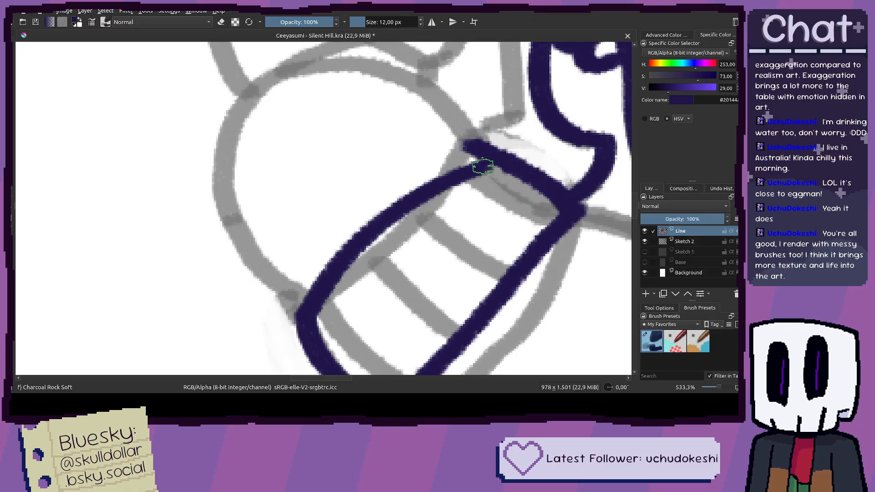
key("ctrl+z")
mouse_move(307, 314)
left_mouse_down()
mouse_move(371, 226)
mouse_move(478, 168)
mouse_move(468, 148)
left_mouse_up()
key("e")
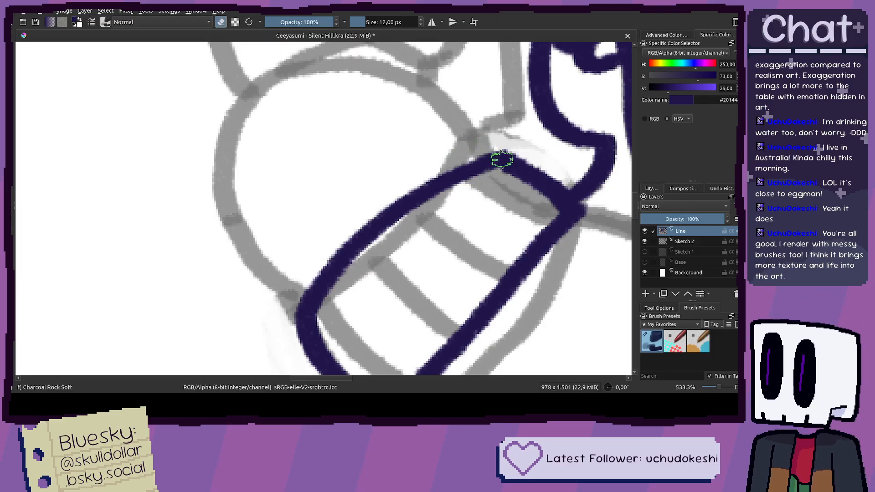
key("e")
Step: Ink three ribbing lines across the cuff and check them with the Sketch 2 layer hidden and reshown
left_click_drag(490, 206, 461, 173)
left_click_drag(441, 144, 500, 189)
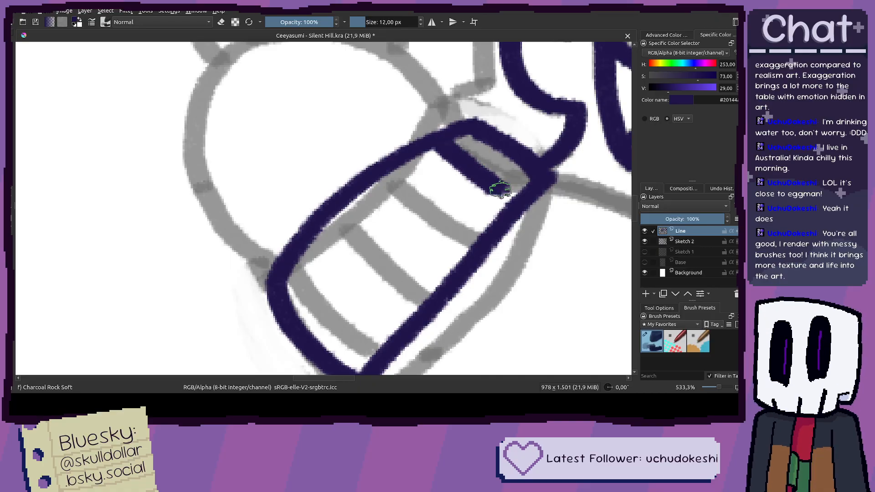
mouse_move(301, 248)
left_mouse_down()
mouse_move(385, 307)
mouse_move(322, 278)
mouse_move(378, 326)
left_mouse_up()
key("ctrl+z")
key("ctrl+z")
mouse_move(303, 254)
left_mouse_down()
mouse_move(357, 323)
mouse_move(388, 336)
left_mouse_up()
key("ctrl+z")
mouse_move(293, 238)
left_mouse_down()
mouse_move(328, 287)
mouse_move(386, 328)
left_mouse_up()
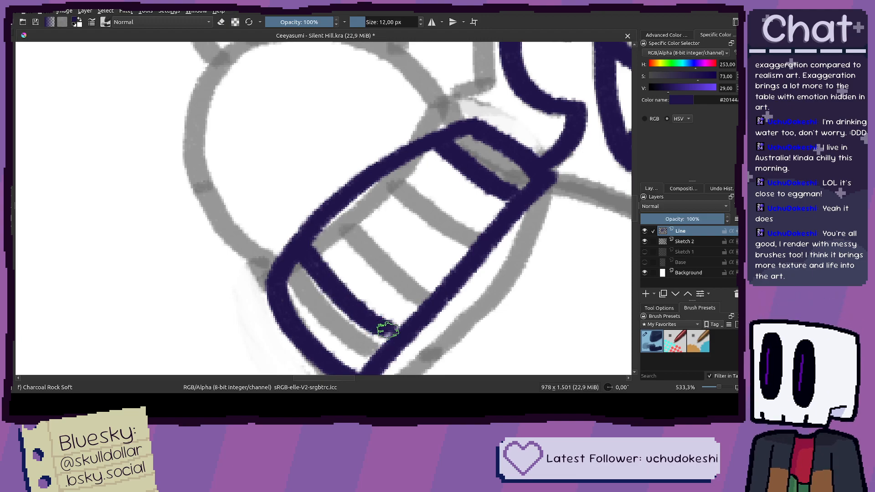
left_click_drag(367, 187, 446, 256)
scroll(465, 261, "down", 2)
left_click(644, 241)
scroll(453, 226, "down", 1)
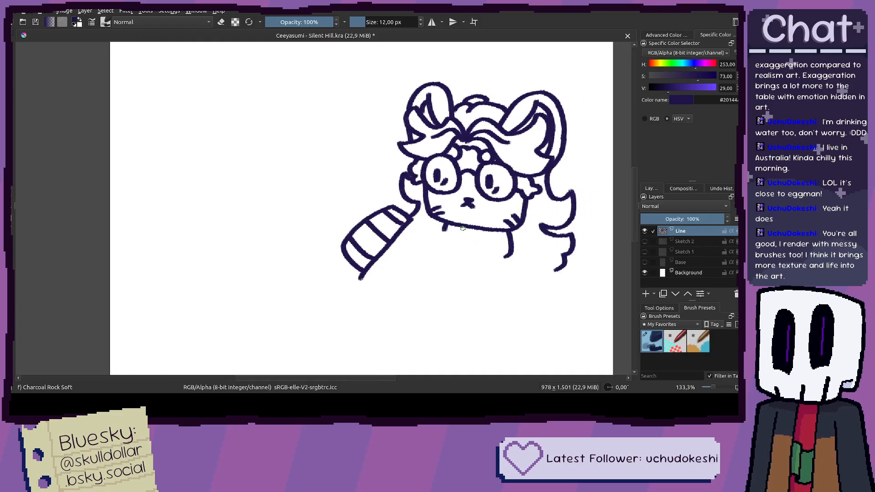
left_click(644, 241)
scroll(412, 214, "up", 3)
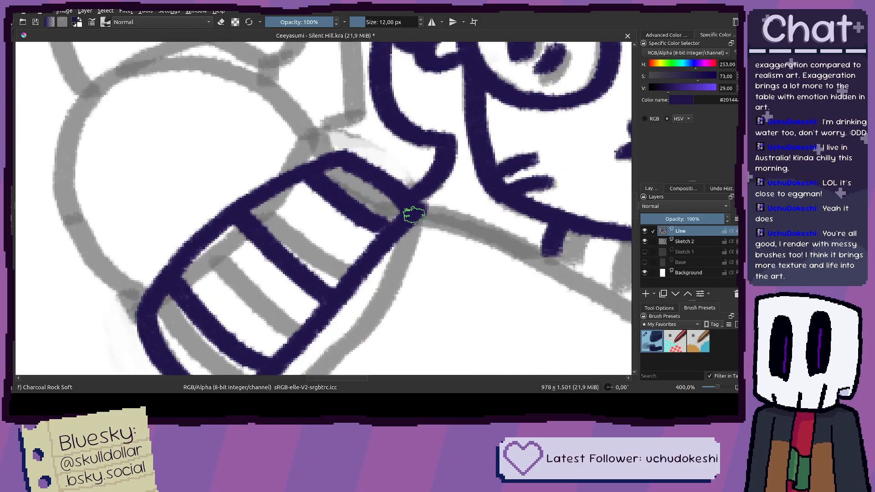
Step: Ink the sleeve's lower contour from the cuff's bottom corner to the middle of its underside
key("ctrl+z")
left_click_drag(416, 209, 424, 207)
scroll(447, 238, "down", 1)
left_click_drag(436, 255, 335, 98)
left_click_drag(197, 250, 144, 181)
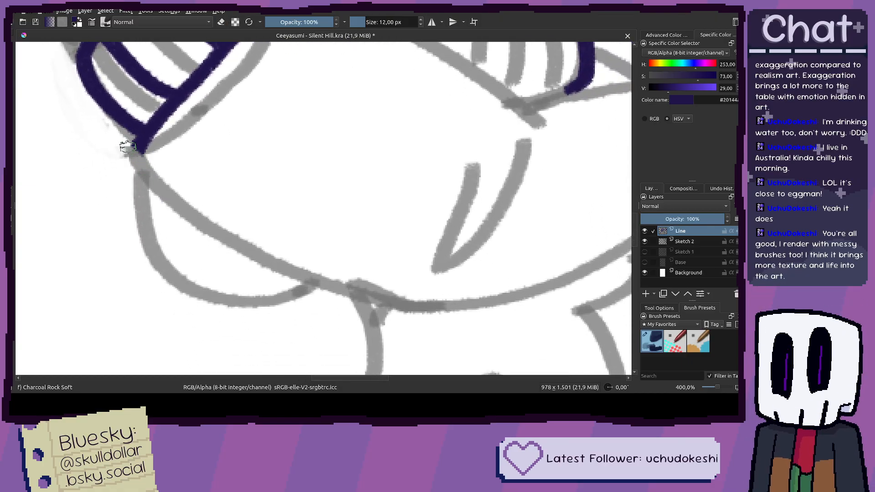
mouse_move(140, 147)
left_mouse_down()
mouse_move(156, 186)
mouse_move(196, 223)
mouse_move(234, 243)
left_mouse_up()
key("ctrl+z")
mouse_move(152, 179)
left_mouse_down()
mouse_move(246, 257)
mouse_move(344, 304)
mouse_move(412, 316)
mouse_move(373, 315)
left_mouse_up()
key("ctrl+z")
mouse_move(76, 182)
left_mouse_down()
mouse_move(146, 234)
mouse_move(280, 293)
mouse_move(364, 310)
mouse_move(420, 304)
mouse_move(272, 320)
mouse_move(365, 287)
left_mouse_up()
key("ctrl+z")
Step: Extend the sleeve's lower contour up to the sketched corner below the shoulder, redrawing it closer to the sketch
left_click_drag(289, 312, 422, 273)
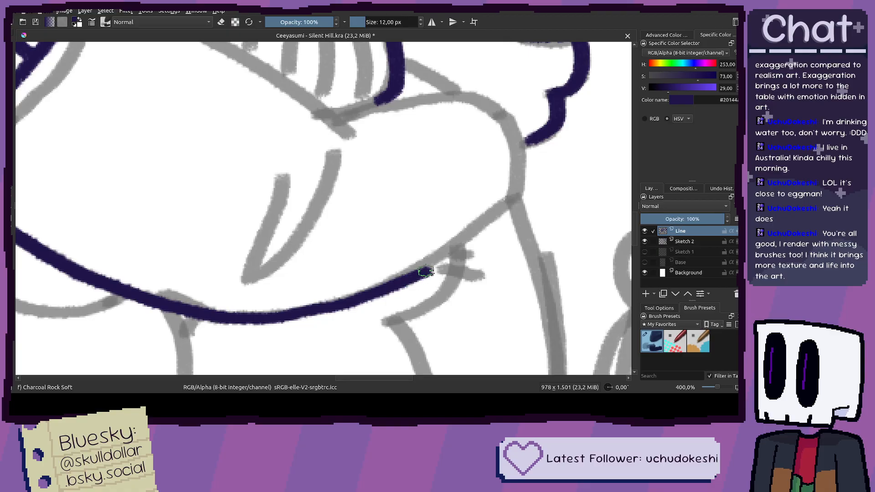
key("ctrl+z")
left_click_drag(298, 313, 376, 282)
key("ctrl+z")
mouse_move(292, 314)
left_mouse_down()
mouse_move(426, 263)
mouse_move(510, 204)
left_mouse_up()
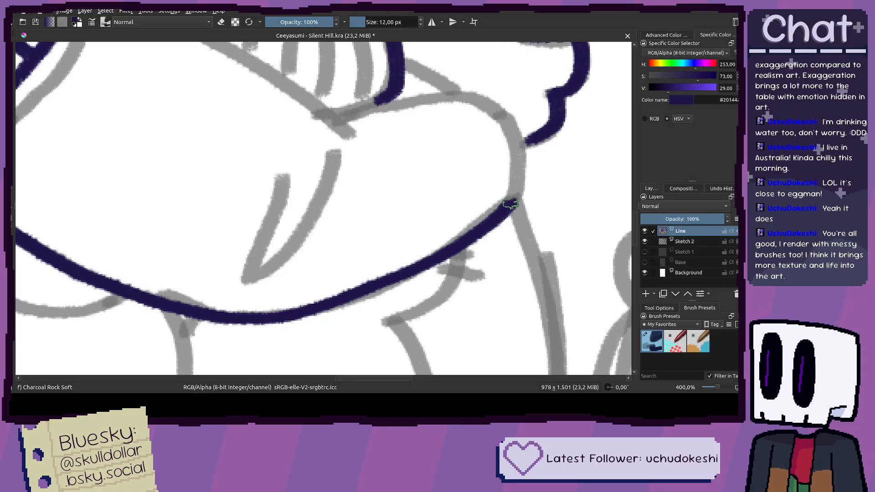
Step: Ink the sleeve's upper contour from the cuff's top corner to the first short line of the collar
mouse_move(343, 174)
left_mouse_down()
mouse_move(307, 229)
mouse_move(372, 260)
left_mouse_up()
left_click_drag(219, 157, 328, 240)
scroll(168, 122, "up", 1)
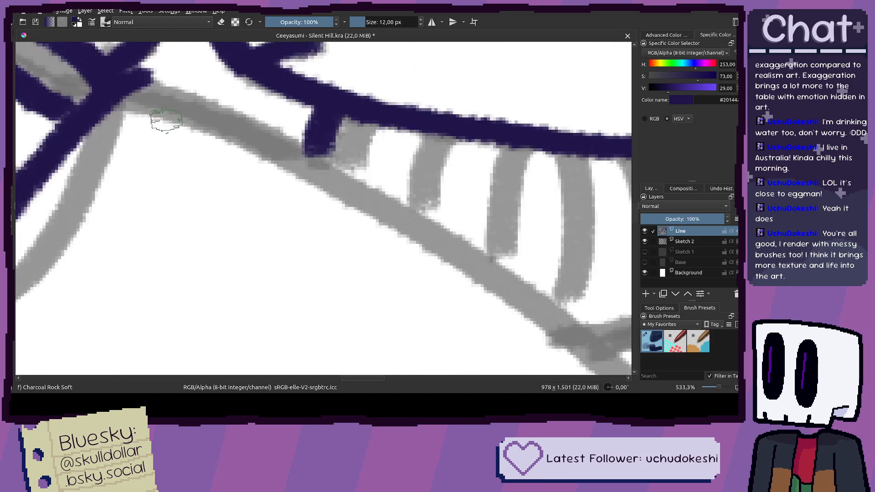
mouse_move(138, 82)
left_mouse_down()
mouse_move(362, 176)
mouse_move(152, 81)
mouse_move(211, 99)
left_mouse_up()
key("ctrl+z")
key("ctrl+z")
mouse_move(146, 84)
left_mouse_down()
mouse_move(183, 88)
mouse_move(133, 78)
mouse_move(192, 88)
mouse_move(362, 170)
left_mouse_up()
key("ctrl+z")
key("e")
key("e")
Step: Extend the sleeve's upper contour along the collar's underside to just past the collar's lower tip
left_click_drag(444, 223, 521, 279)
left_click_drag(513, 276, 334, 149)
left_click_drag(336, 149, 409, 219)
key("ctrl+z")
left_click_drag(332, 146, 481, 268)
Step: Ink the rounded shoulder contour from the collar's lower tip around to the end of the sleeve's lower contour
left_click_drag(326, 253, 184, 260)
left_click_drag(195, 228, 272, 206)
key("ctrl+z")
mouse_move(195, 235)
left_mouse_down()
mouse_move(276, 211)
mouse_move(376, 200)
left_mouse_up()
key("ctrl+z")
mouse_move(196, 228)
left_mouse_down()
mouse_move(357, 202)
mouse_move(473, 206)
mouse_move(426, 134)
mouse_move(459, 166)
left_mouse_up()
key("ctrl+z")
left_click_drag(420, 137, 460, 170)
key("ctrl+z")
left_click_drag(419, 137, 461, 173)
key("ctrl+z")
mouse_move(436, 144)
left_mouse_down()
mouse_move(473, 175)
mouse_move(500, 220)
mouse_move(501, 299)
left_mouse_up()
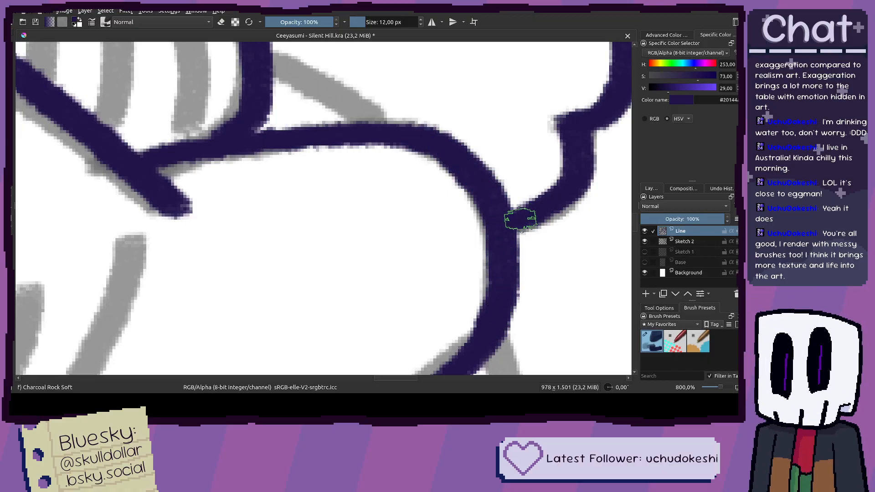
Step: Inspect the inked sleeve, cuff and collar up close and compare them with and without the Sketch 2 layer
scroll(498, 246, "down", 3)
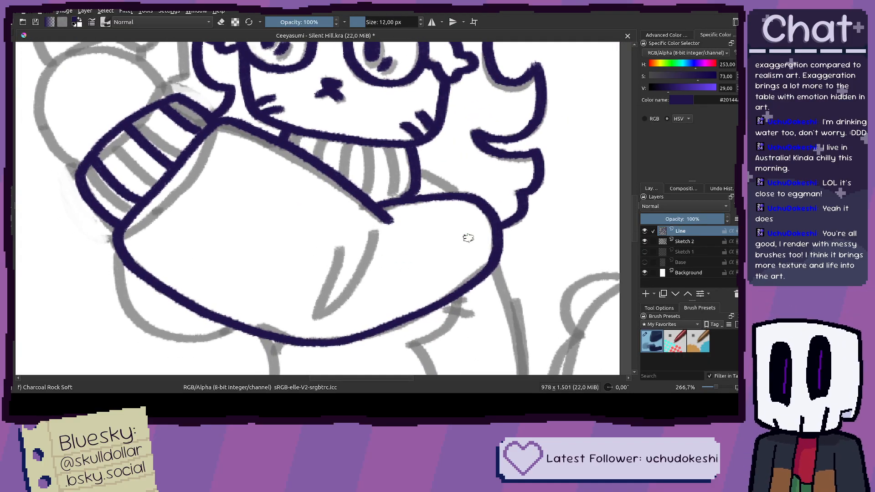
scroll(384, 176, "up", 3)
scroll(419, 152, "up", 1)
scroll(378, 112, "down", 4)
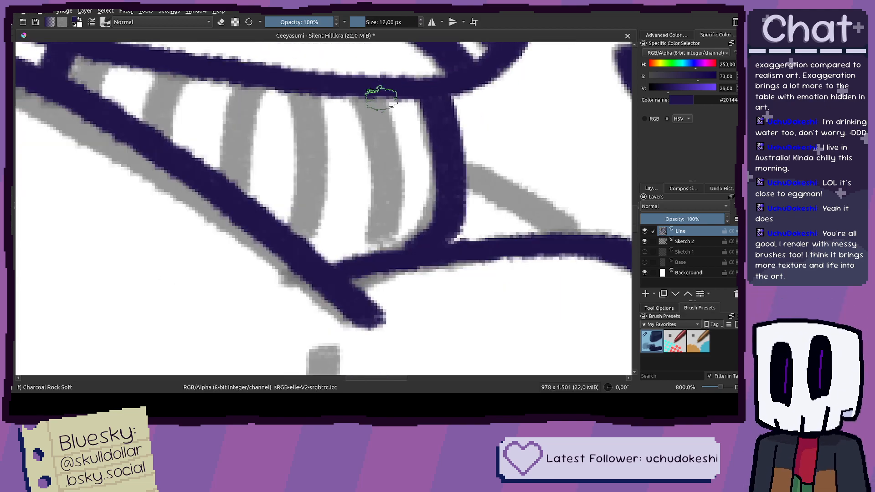
scroll(265, 180, "up", 4)
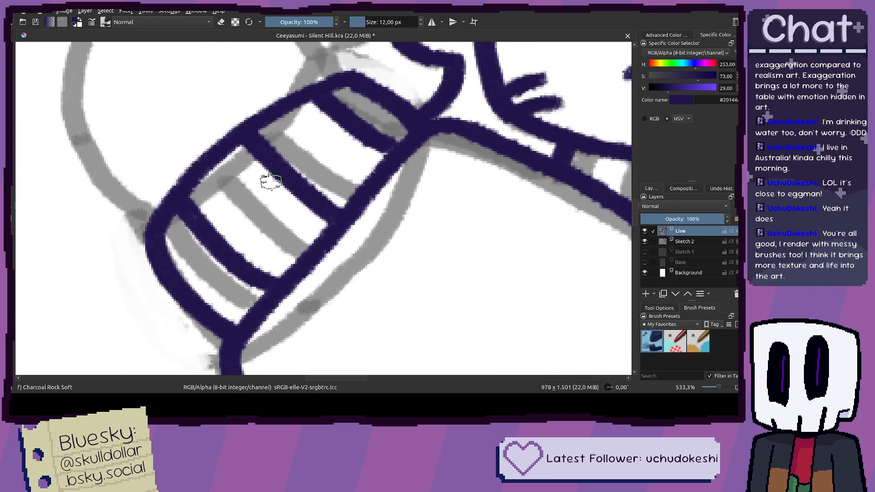
key("e")
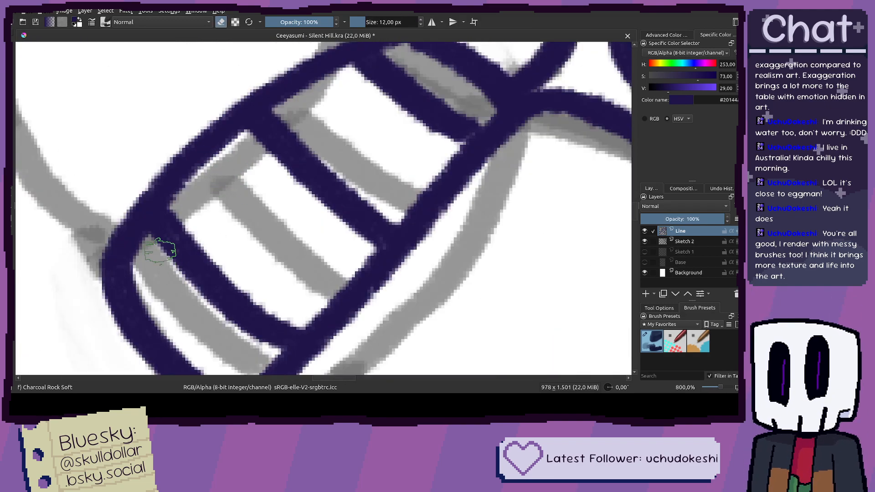
scroll(166, 244, "down", 3)
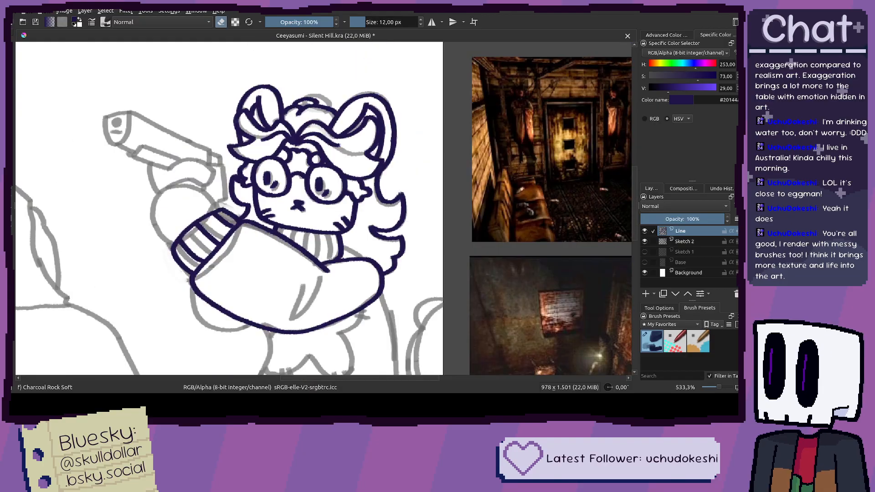
left_click(645, 242)
scroll(255, 276, "down", 2)
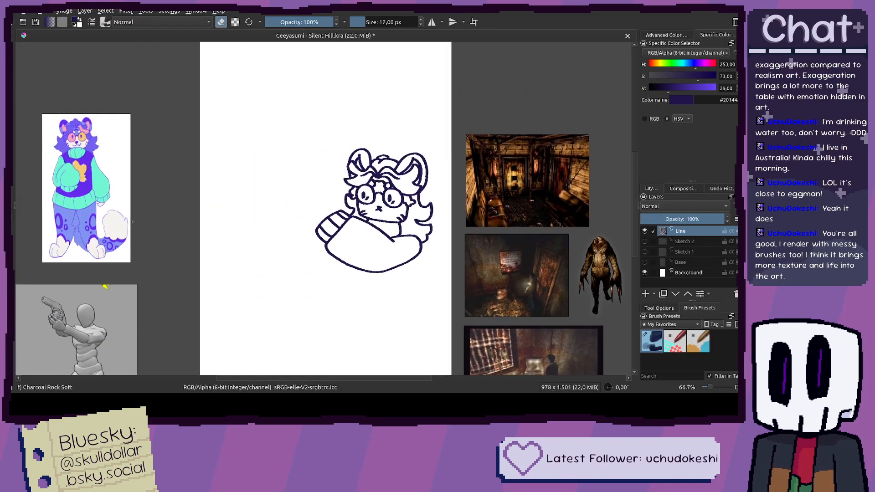
scroll(327, 222, "up", 1)
scroll(327, 222, "down", 1)
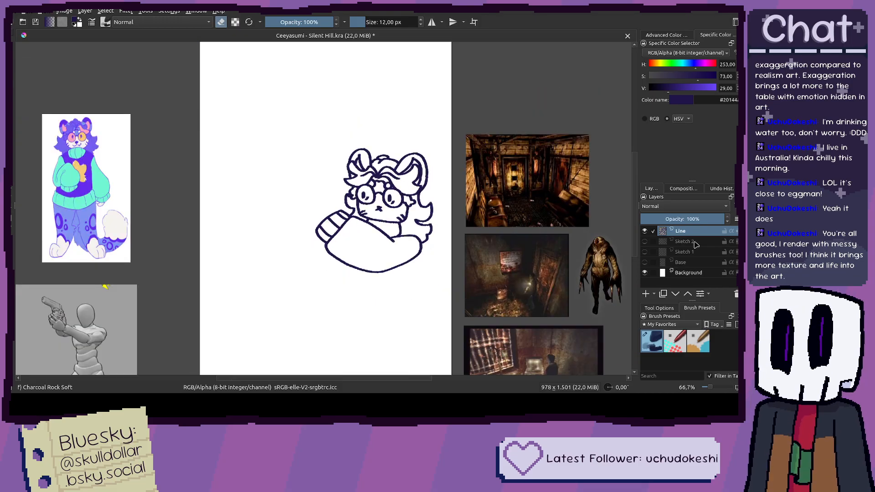
left_click(645, 242)
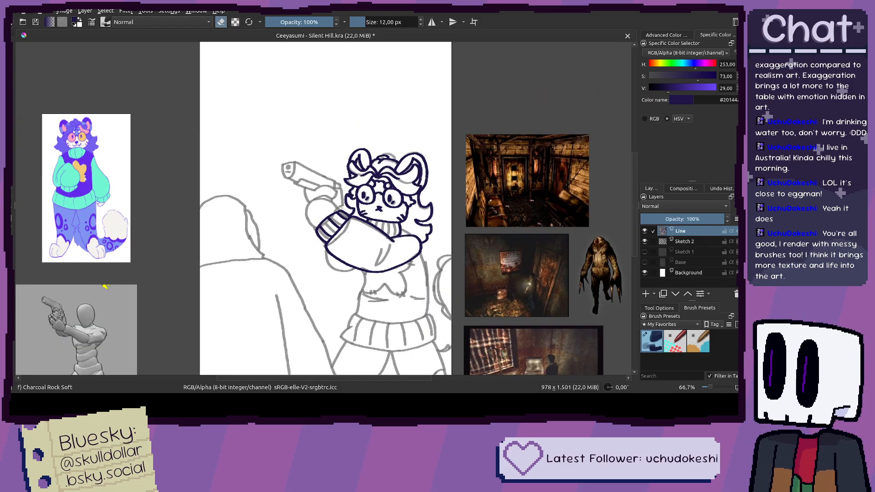
Step: Sample the dark purple from the inked lines and ink a curved ribbing line beside the collar's shoulder-side edge
scroll(390, 199, "up", 8)
key("d")
key("e")
left_click_drag(403, 185, 411, 226)
key("ctrl+z")
left_click(438, 164, "ctrl")
mouse_move(433, 160)
left_mouse_down()
mouse_move(364, 125)
mouse_move(379, 212)
mouse_move(361, 296)
mouse_move(343, 314)
mouse_move(373, 250)
mouse_move(379, 182)
mouse_move(355, 93)
mouse_move(381, 177)
mouse_move(381, 222)
mouse_move(352, 326)
left_mouse_up()
key("ctrl+z")
key("ctrl+z")
left_click_drag(312, 274, 406, 335)
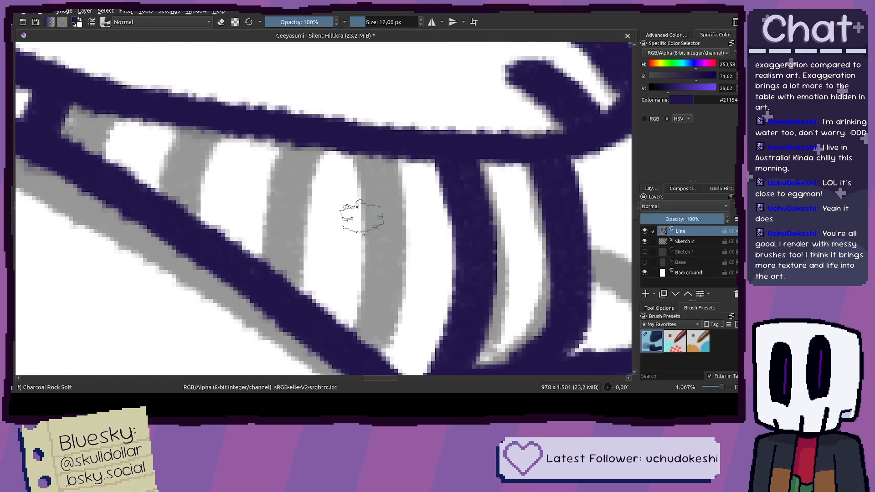
Step: Ink a short ribbing line at the collar's narrow end, next to its cuff-side edge
left_click_drag(364, 219, 443, 232)
left_click_drag(225, 118, 216, 188)
key("ctrl+z")
mouse_move(240, 135)
left_mouse_down()
mouse_move(223, 192)
mouse_move(230, 220)
left_mouse_up()
left_click_drag(353, 189, 328, 158)
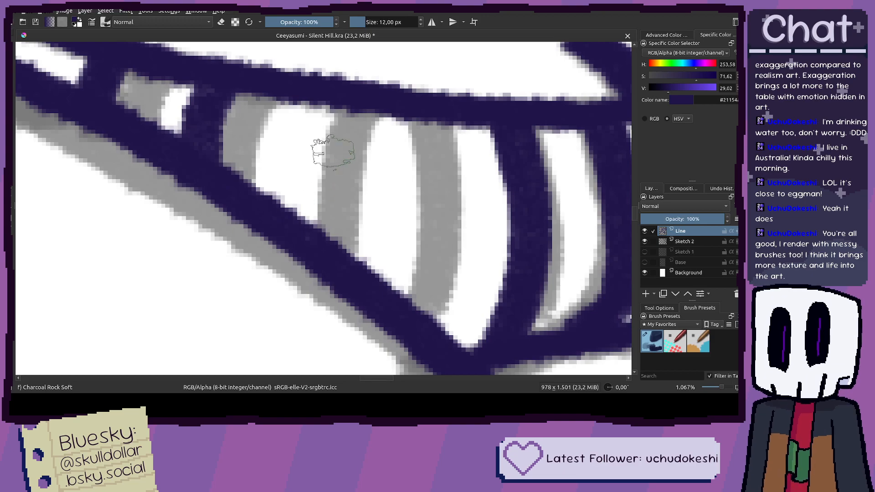
key("ctrl+z")
mouse_move(184, 73)
left_mouse_down()
mouse_move(154, 145)
mouse_move(166, 78)
left_mouse_up()
key("ctrl+z")
left_click_drag(346, 166, 320, 155)
Step: Ink the middle ribbing line of the collar between the two others, redrawing it until its curve fits
left_click_drag(303, 93, 310, 189)
key("ctrl+z")
left_click_drag(303, 78, 303, 234)
key("ctrl+z")
left_click_drag(312, 82, 296, 225)
key("ctrl+z")
left_click_drag(321, 80, 319, 192)
key("ctrl+z")
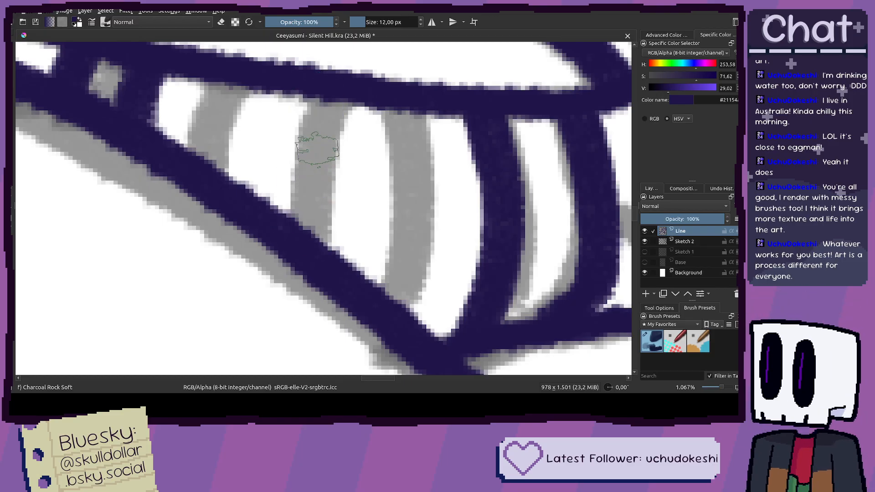
left_click_drag(312, 77, 296, 230)
key("ctrl+z")
mouse_move(314, 93)
left_mouse_down()
mouse_move(289, 230)
mouse_move(313, 211)
left_mouse_up()
scroll(312, 211, "down", 4)
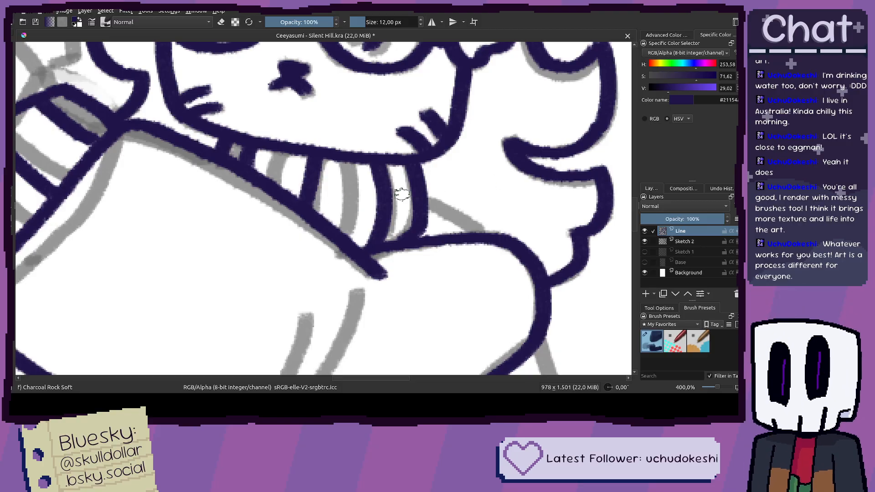
scroll(414, 203, "down", 3)
left_click_drag(320, 193, 328, 193)
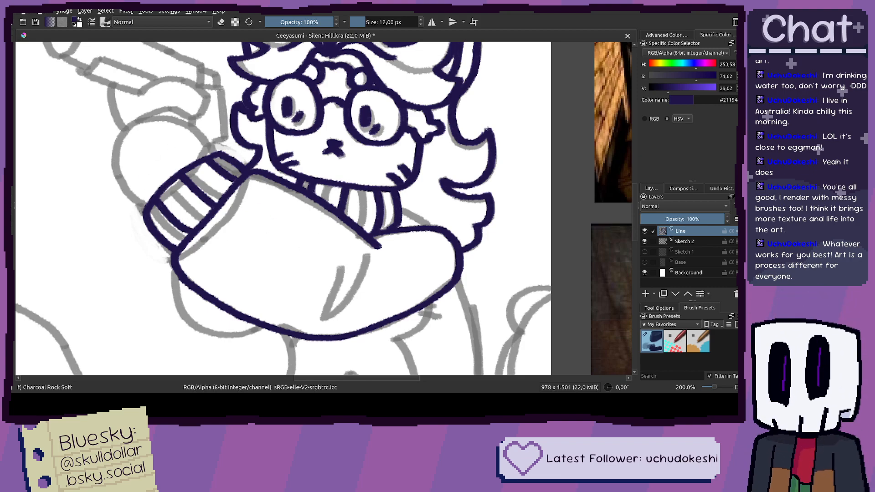
mouse_move(333, 243)
left_mouse_down()
mouse_move(279, 300)
mouse_move(361, 308)
mouse_move(326, 281)
mouse_move(321, 263)
mouse_move(377, 279)
left_mouse_up()
key("ctrl+z")
key("ctrl+z")
key("ctrl+z")
key("ctrl+z")
key("ctrl+z")
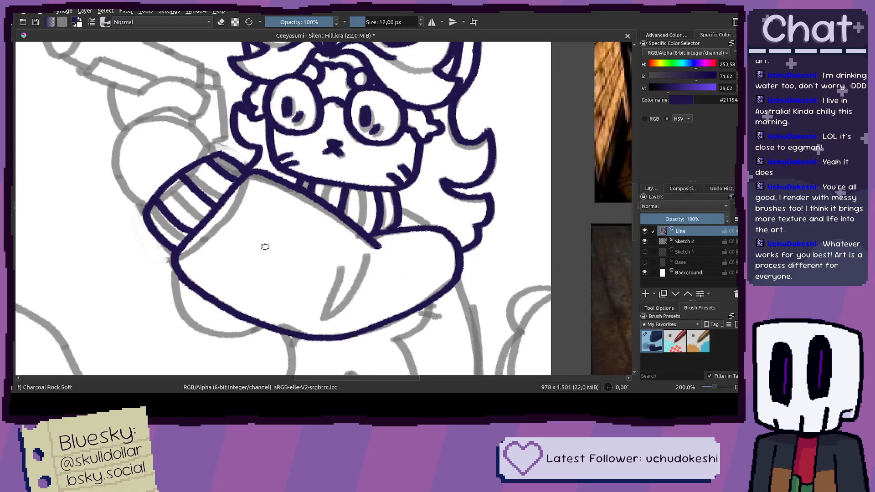
Step: Ink the two curved fold lines in the middle of the character's raised sleeve, meeting in a point
mouse_move(49, 206)
left_mouse_down()
mouse_move(57, 321)
mouse_move(78, 128)
mouse_move(236, 373)
mouse_move(296, 367)
left_mouse_up()
key("ctrl+z")
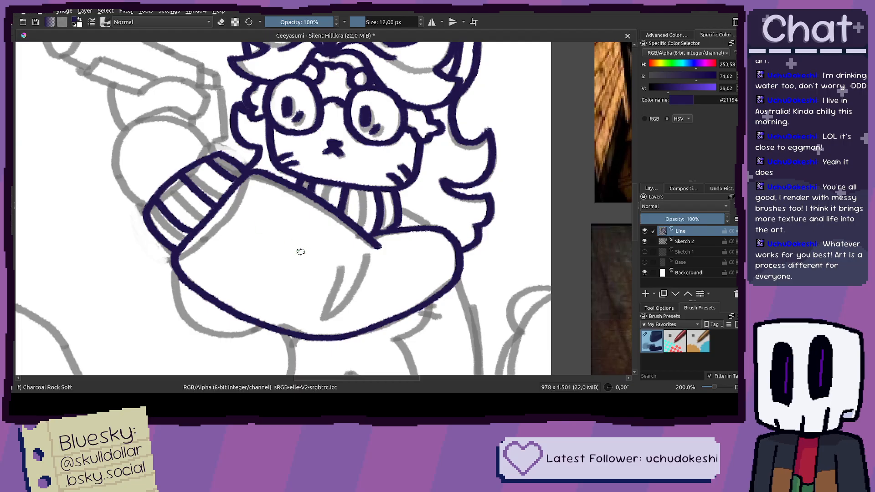
scroll(300, 251, "up", 5)
left_click_drag(329, 177, 275, 271)
key("ctrl+z")
mouse_move(323, 189)
left_mouse_down()
mouse_move(270, 313)
mouse_move(375, 230)
mouse_move(404, 136)
mouse_move(373, 146)
mouse_move(375, 170)
left_mouse_up()
scroll(403, 136, "down", 5)
scroll(399, 147, "up", 1)
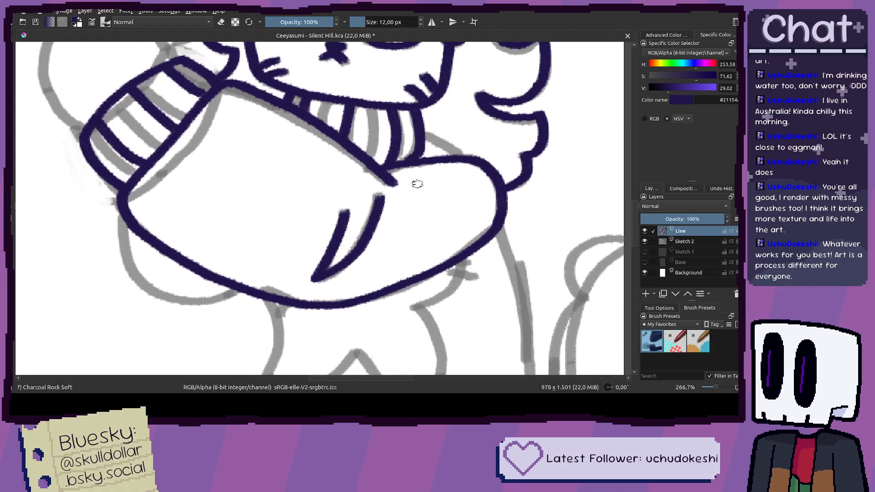
Step: Ink the short shoulder line between the striped collar and the raised sleeve, following the grey sketch
left_click_drag(411, 210, 368, 222)
scroll(348, 151, "up", 3)
mouse_move(387, 150)
left_mouse_down()
mouse_move(347, 151)
mouse_move(420, 208)
mouse_move(329, 188)
left_mouse_up()
scroll(401, 210, "down", 3)
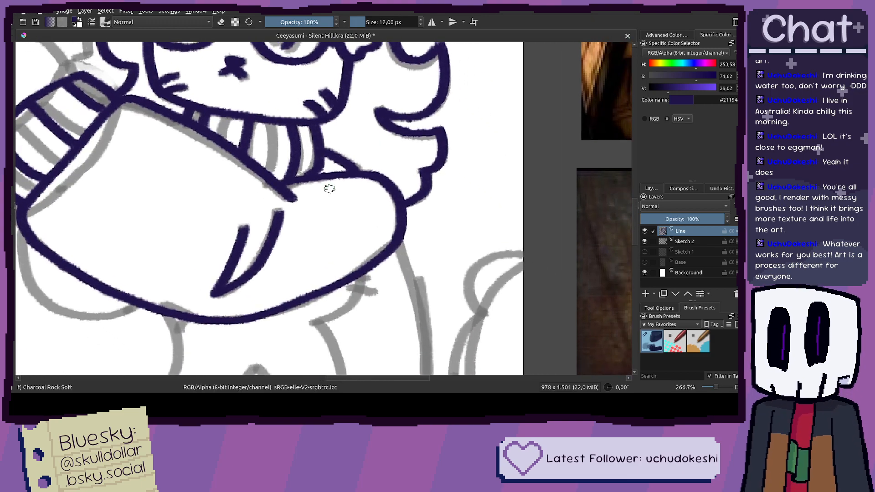
Step: Ink the wavy left side of the sweater's torso, from under the sleeve down to the waistband
left_click_drag(394, 258, 334, 145)
left_click_drag(336, 189, 374, 139)
left_click_drag(224, 172, 379, 185)
left_click_drag(286, 201, 356, 148)
scroll(338, 129, "up", 1)
Step: Ink the curved waist seam across the bottom of the torso, above the ribbed band
mouse_move(329, 76)
left_mouse_down()
mouse_move(360, 120)
mouse_move(363, 145)
mouse_move(350, 193)
mouse_move(310, 249)
mouse_move(302, 320)
mouse_move(352, 179)
mouse_move(353, 228)
mouse_move(338, 271)
mouse_move(269, 232)
mouse_move(268, 247)
mouse_move(360, 287)
mouse_move(435, 305)
mouse_move(471, 311)
mouse_move(333, 279)
mouse_move(468, 293)
left_mouse_up()
key("ctrl+z")
left_click_drag(301, 277, 484, 289)
mouse_move(478, 288)
left_mouse_down()
mouse_move(310, 287)
mouse_move(371, 280)
left_mouse_up()
key("ctrl+z")
key("ctrl+z")
mouse_move(293, 293)
left_mouse_down()
mouse_move(431, 267)
mouse_move(518, 229)
mouse_move(447, 295)
left_mouse_up()
scroll(528, 219, "down", 2)
Step: Ink the right side of the torso from the sleeve down to the end of the waist seam
left_click_drag(465, 171, 428, 185)
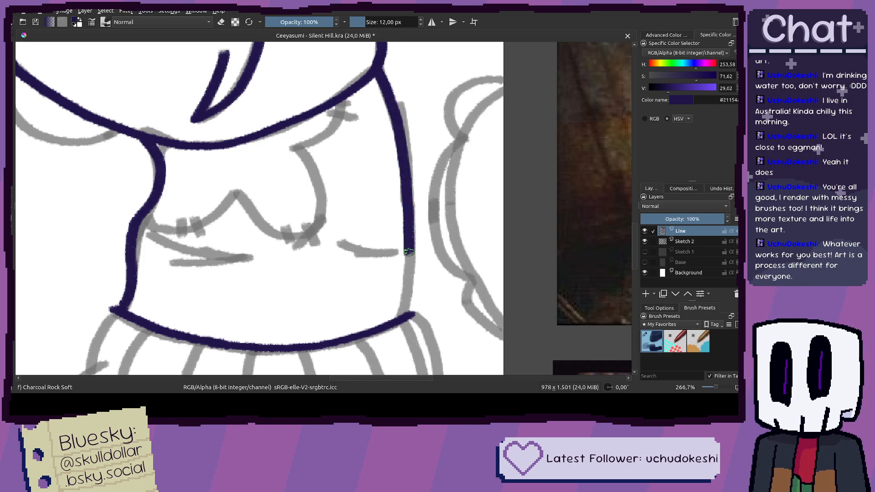
scroll(407, 279, "up", 2)
left_click_drag(403, 234, 389, 299)
scroll(385, 308, "down", 1)
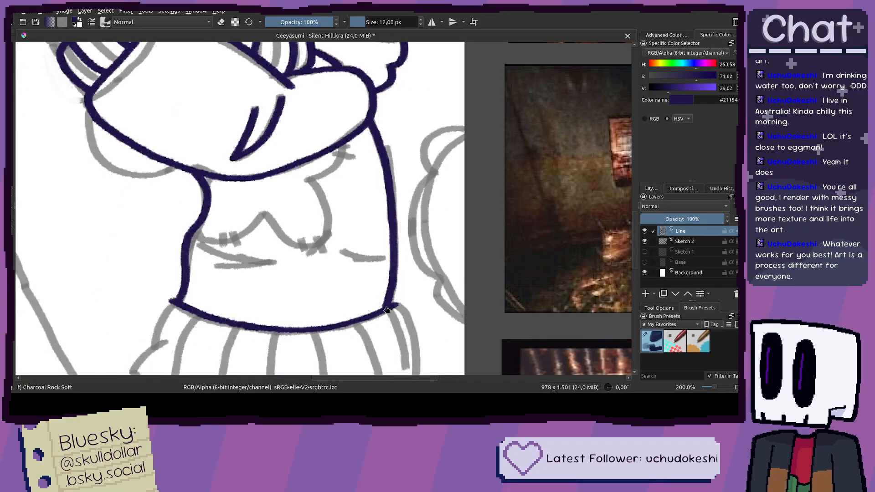
Step: Ink the left edge of the ribbed waistband, including the overlapping fold that sticks out at its lower corner
scroll(386, 309, "down", 3)
scroll(325, 274, "up", 2)
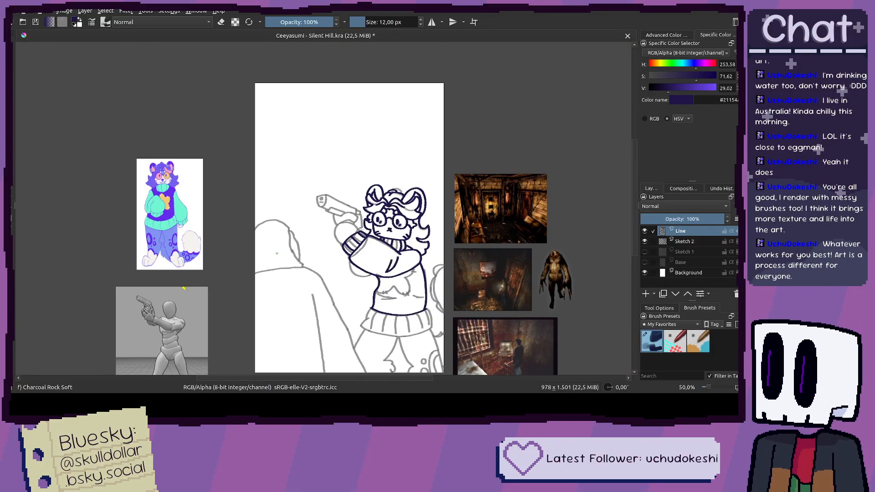
scroll(355, 295, "up", 5)
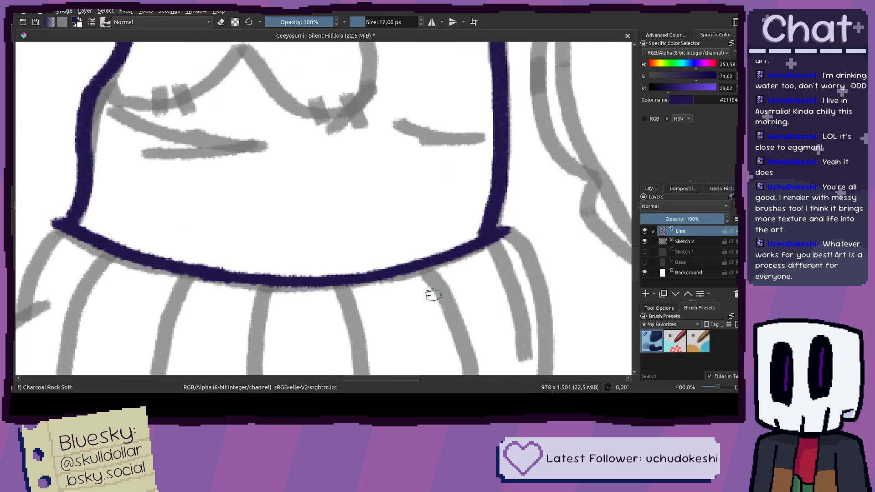
left_click_drag(209, 164, 305, 111)
scroll(305, 110, "up", 2)
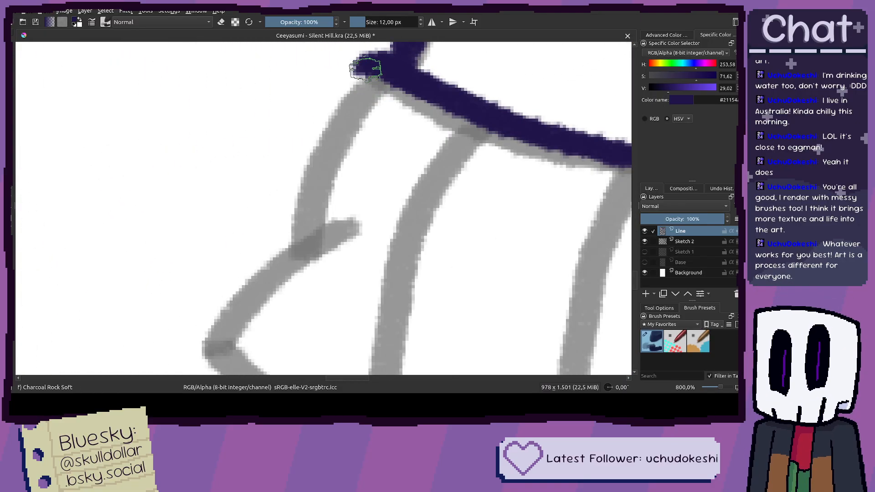
mouse_move(376, 67)
left_mouse_down()
mouse_move(326, 132)
mouse_move(308, 218)
mouse_move(393, 144)
mouse_move(369, 188)
left_mouse_up()
key("ctrl+z")
key("ctrl+z")
mouse_move(413, 150)
left_mouse_down()
mouse_move(303, 211)
mouse_move(273, 276)
mouse_move(280, 280)
left_mouse_up()
mouse_move(397, 136)
left_mouse_down()
mouse_move(337, 271)
mouse_move(369, 142)
left_mouse_up()
key("ctrl+z")
mouse_move(333, 258)
left_mouse_down()
mouse_move(336, 267)
mouse_move(363, 162)
mouse_move(390, 120)
mouse_move(408, 111)
left_mouse_up()
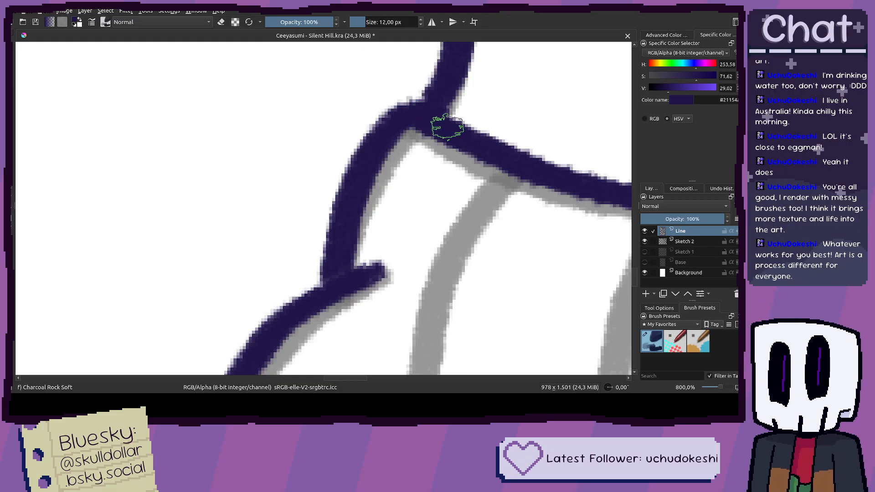
scroll(441, 126, "down", 4)
left_click_drag(426, 170, 314, 168)
scroll(308, 244, "up", 2)
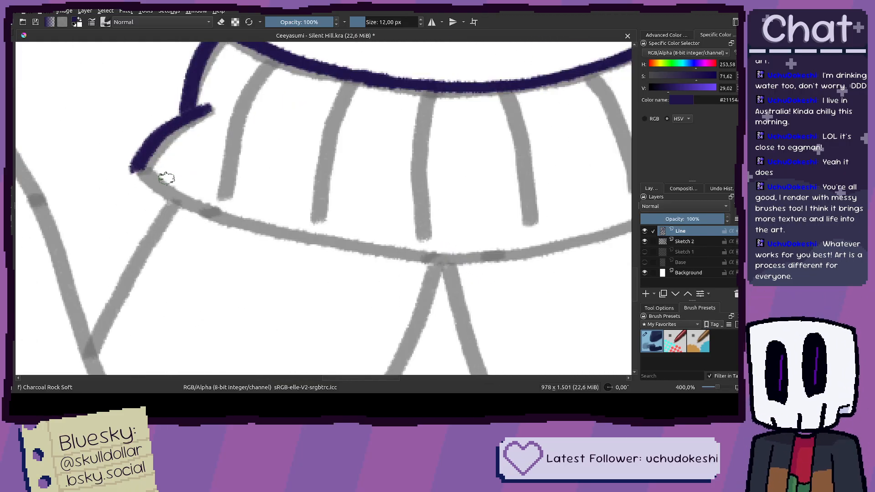
left_click_drag(140, 172, 180, 198)
key("ctrl+z")
left_click_drag(141, 174, 212, 218)
key("ctrl+z")
mouse_move(148, 180)
left_mouse_down()
mouse_move(210, 220)
mouse_move(291, 246)
mouse_move(463, 271)
left_mouse_up()
mouse_move(303, 278)
left_mouse_down()
mouse_move(211, 272)
mouse_move(154, 280)
left_mouse_up()
left_click_drag(72, 218, 124, 231)
key("ctrl+z")
mouse_move(43, 185)
left_mouse_down()
mouse_move(112, 228)
mouse_move(339, 273)
left_mouse_up()
key("ctrl+z")
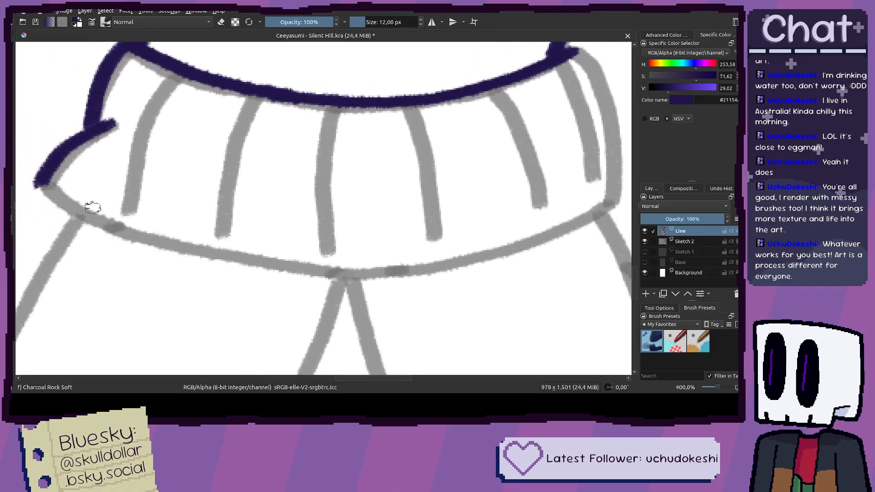
mouse_move(39, 181)
left_mouse_down()
mouse_move(68, 214)
mouse_move(200, 260)
left_mouse_up()
key("ctrl+z")
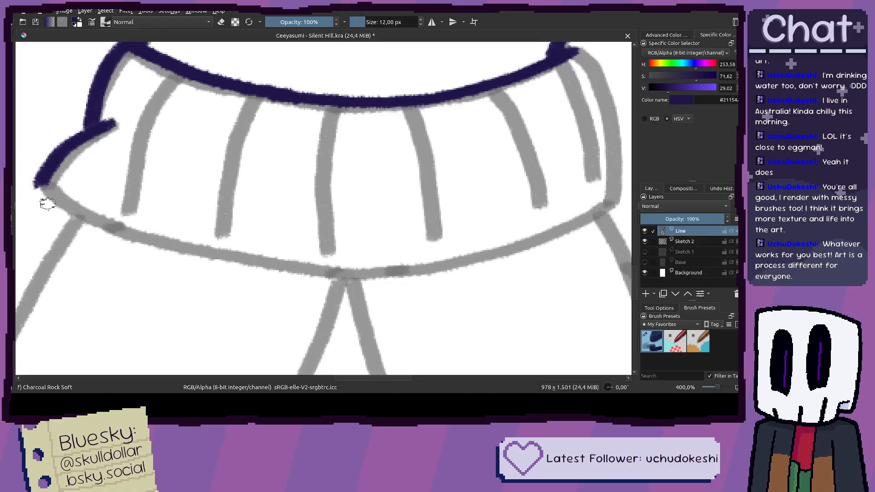
Step: Ink the curved lower edge of the ribbed waistband, from the left fold towards the right corner
mouse_move(40, 183)
left_mouse_down()
mouse_move(96, 227)
mouse_move(166, 253)
mouse_move(255, 265)
left_mouse_up()
left_click_drag(344, 273, 455, 269)
mouse_move(454, 269)
left_mouse_down()
mouse_move(324, 277)
mouse_move(326, 289)
mouse_move(387, 273)
left_mouse_up()
key("ctrl+z")
left_click_drag(330, 288, 386, 273)
key("ctrl+z")
left_click_drag(325, 288, 383, 273)
key("ctrl+z")
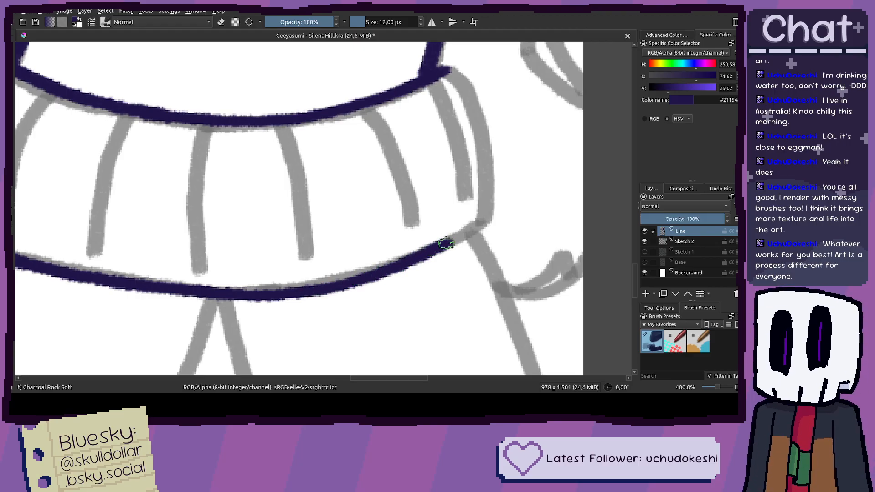
Step: Close the waistband outline by inking its lower right corner and rounded right edge
mouse_move(483, 221)
left_mouse_down()
mouse_move(404, 329)
mouse_move(400, 240)
left_mouse_up()
scroll(421, 305, "up", 1)
key("ctrl+z")
mouse_move(397, 332)
left_mouse_down()
mouse_move(399, 180)
mouse_move(389, 150)
mouse_move(369, 142)
mouse_move(398, 221)
left_mouse_up()
key("ctrl+z")
key("ctrl+z")
mouse_move(353, 131)
left_mouse_down()
mouse_move(383, 158)
mouse_move(405, 234)
mouse_move(406, 331)
left_mouse_up()
scroll(410, 331, "down", 3)
left_click_drag(341, 276, 380, 252)
scroll(379, 252, "up", 3)
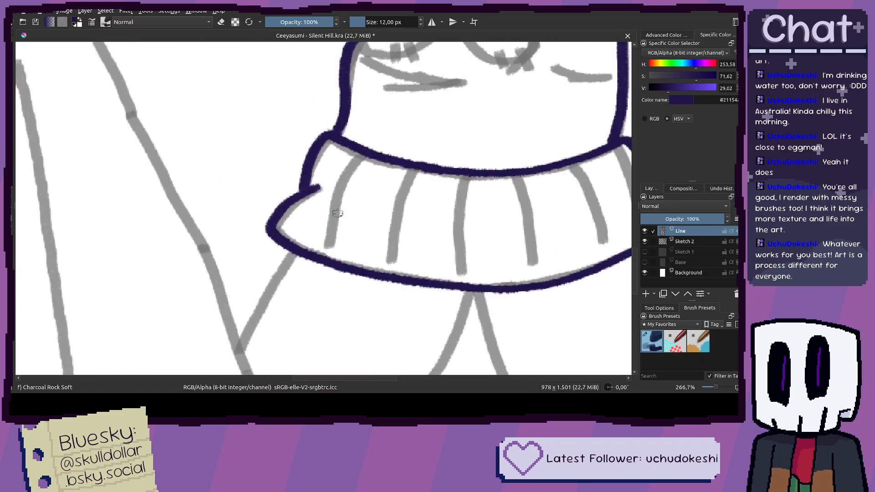
left_click_drag(387, 83, 341, 139)
key("ctrl+z")
mouse_move(390, 82)
left_mouse_down()
mouse_move(341, 160)
mouse_move(302, 265)
left_mouse_up()
key("ctrl+z")
mouse_move(399, 84)
left_mouse_down()
mouse_move(355, 162)
mouse_move(307, 297)
mouse_move(323, 287)
mouse_move(314, 290)
mouse_move(309, 252)
left_mouse_up()
key("ctrl+z")
key("ctrl+z")
mouse_move(319, 294)
left_mouse_down()
mouse_move(340, 181)
mouse_move(371, 137)
mouse_move(418, 96)
left_mouse_up()
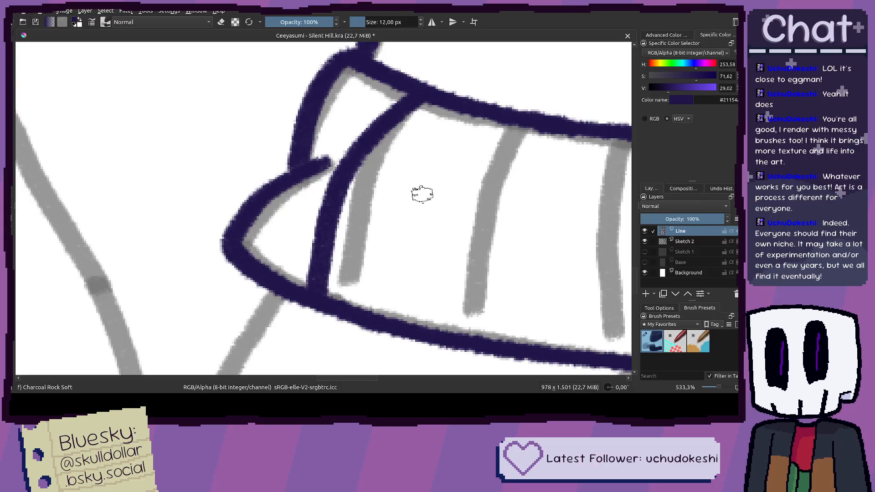
scroll(420, 195, "left", 2)
scroll(421, 194, "down", 1)
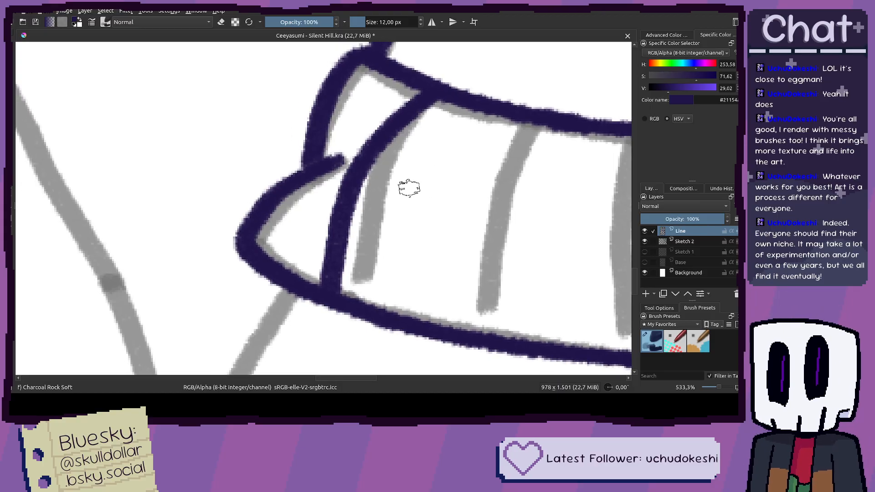
key("ctrl+z")
scroll(397, 137, "down", 2)
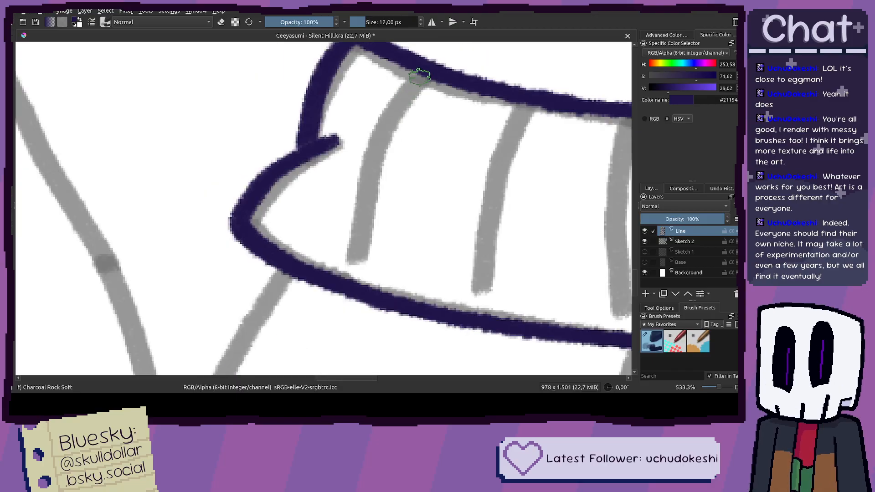
Step: Ink the leftmost vertical rib line of the waistband, curving from the waist seam to the lower edge
mouse_move(420, 69)
left_mouse_down()
mouse_move(391, 92)
mouse_move(362, 152)
mouse_move(339, 239)
left_mouse_up()
key("ctrl+z")
scroll(405, 117, "left", 3)
scroll(439, 88, "down", 1)
mouse_move(447, 55)
left_mouse_down()
mouse_move(416, 88)
mouse_move(403, 136)
left_mouse_up()
key("ctrl+z")
mouse_move(436, 76)
left_mouse_down()
mouse_move(388, 165)
mouse_move(361, 266)
left_mouse_up()
Step: Ink the second vertical rib line from the left, close to its grey sketch line
scroll(387, 230, "up", 2)
scroll(264, 201, "right", 10)
scroll(438, 160, "down", 1)
left_click_drag(392, 160, 316, 182)
left_click_drag(207, 164, 260, 144)
scroll(262, 122, "up", 1)
mouse_move(272, 111)
left_mouse_down()
mouse_move(241, 177)
mouse_move(218, 309)
left_mouse_up()
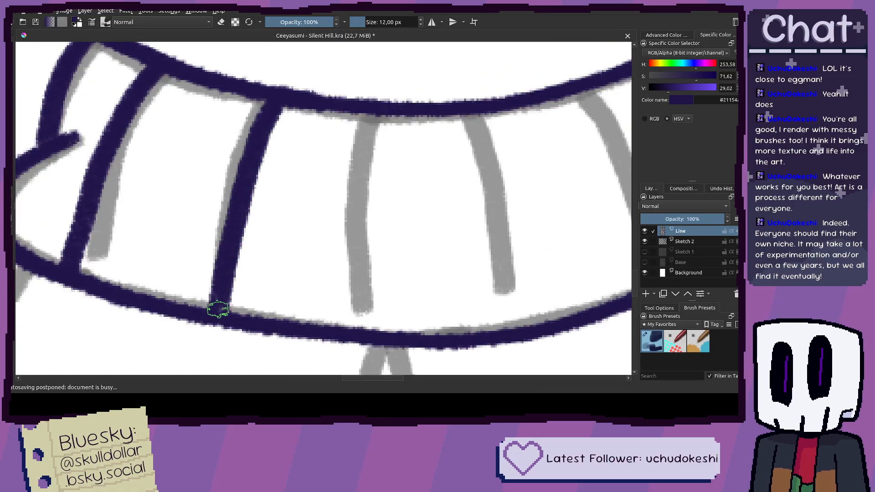
Step: Rework the waistband's second rib line so it runs cleanly from the waist seam to the lower edge
left_click_drag(283, 271, 249, 261)
key("ctrl+z")
key("ctrl+z")
mouse_move(235, 88)
left_mouse_down()
mouse_move(213, 146)
mouse_move(197, 268)
left_mouse_up()
key("ctrl+z")
mouse_move(242, 91)
left_mouse_down()
mouse_move(199, 176)
mouse_move(214, 126)
mouse_move(178, 285)
mouse_move(215, 135)
mouse_move(232, 105)
mouse_move(221, 114)
mouse_move(205, 166)
mouse_move(193, 297)
left_mouse_up()
key("ctrl+z")
key("ctrl+z")
key("ctrl+z")
mouse_move(260, 272)
left_mouse_down()
mouse_move(193, 270)
mouse_move(252, 261)
left_mouse_up()
scroll(231, 284, "down", 2)
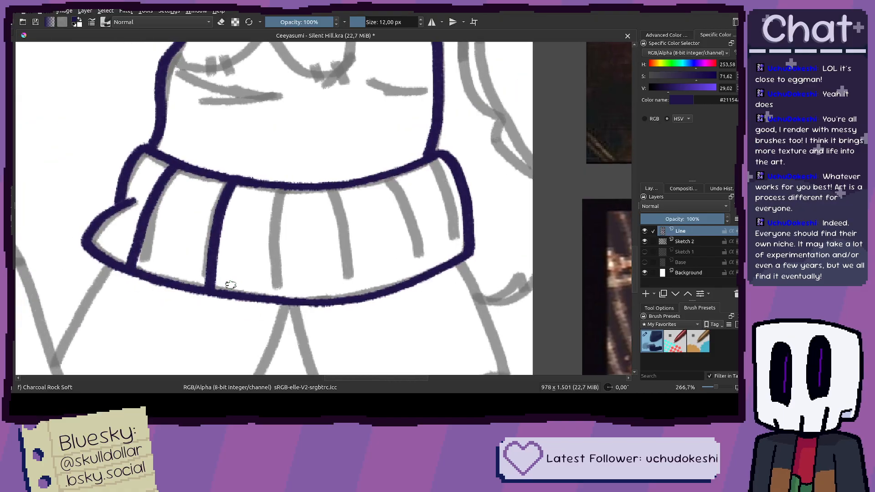
left_click_drag(306, 249, 254, 246)
scroll(282, 248, "up", 2)
left_click_drag(281, 204, 298, 188)
mouse_move(264, 90)
left_mouse_down()
mouse_move(297, 164)
mouse_move(307, 266)
left_mouse_up()
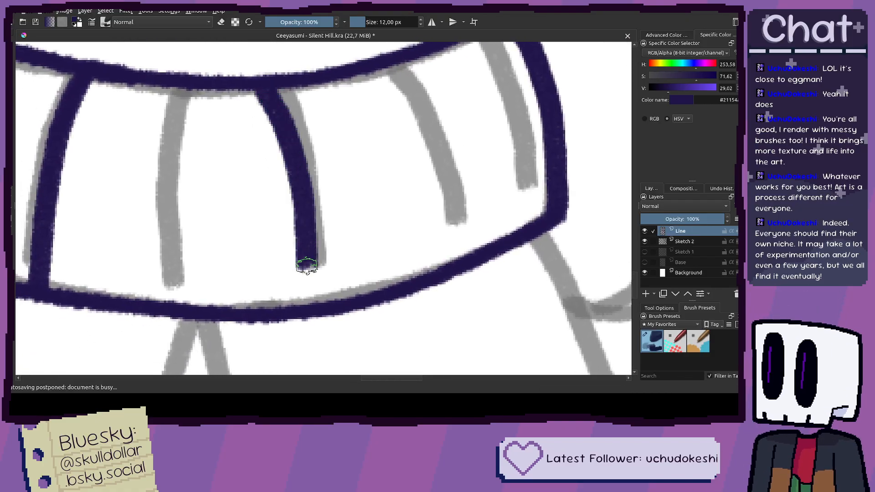
key("ctrl+z")
mouse_move(273, 117)
left_mouse_down()
mouse_move(264, 91)
mouse_move(265, 130)
mouse_move(335, 162)
left_mouse_up()
key("ctrl+z")
left_click_drag(312, 116, 337, 212)
key("ctrl+z")
left_click_drag(304, 132, 319, 340)
left_click_drag(352, 274, 303, 259)
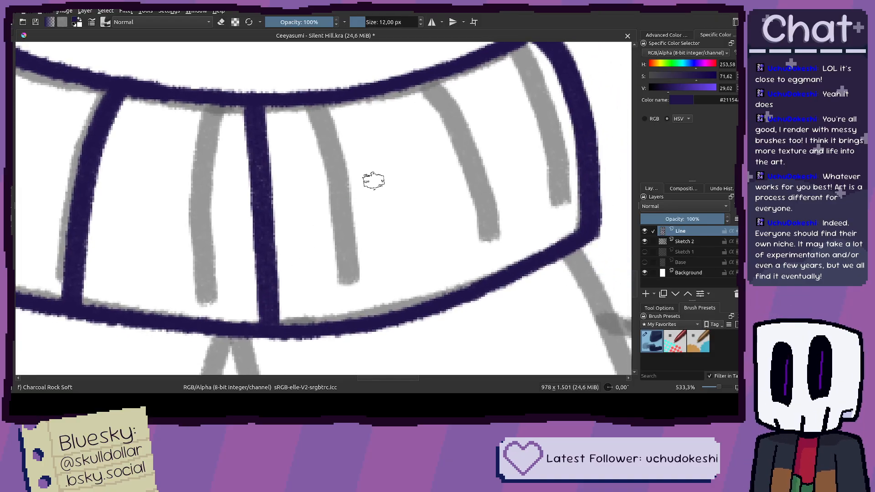
left_click_drag(373, 179, 399, 178)
key("ctrl+z")
left_click_drag(287, 107, 295, 319)
scroll(316, 278, "down", 2)
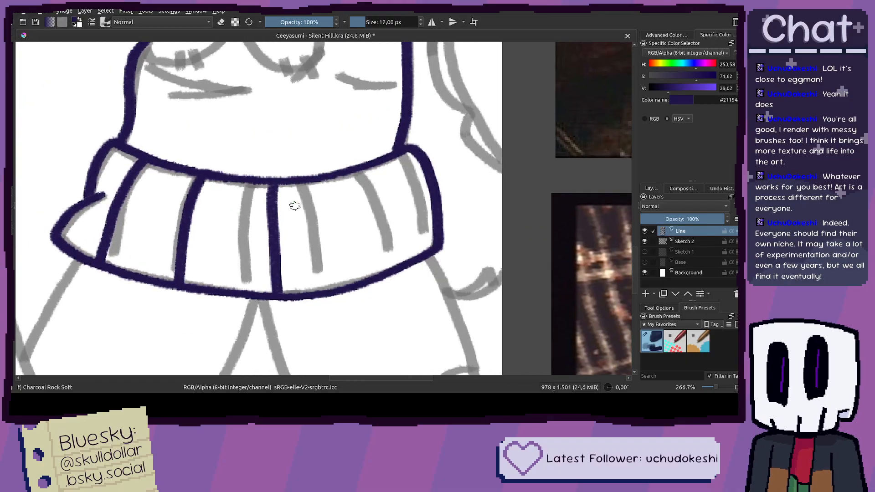
scroll(295, 206, "up", 1)
key("ctrl+z")
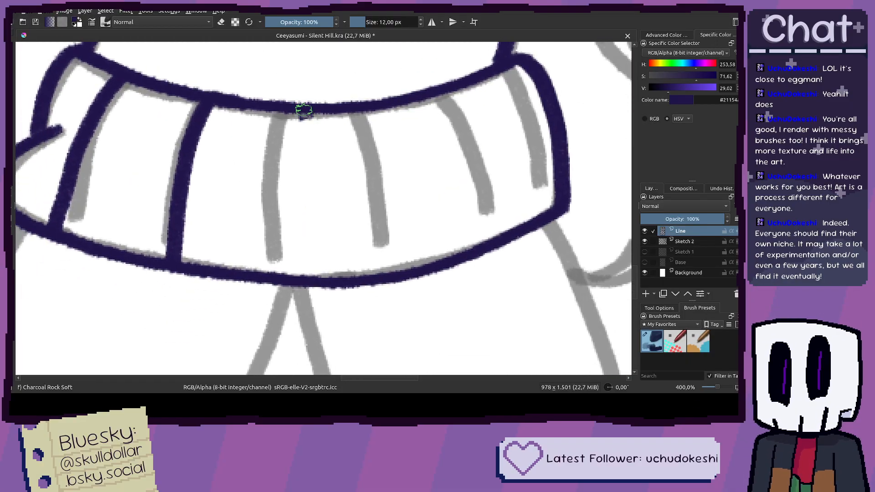
Step: Ink the middle vertical rib line of the waistband, between the two central sketch lines
left_click_drag(301, 118, 296, 188)
key("ctrl+z")
mouse_move(302, 111)
left_mouse_down()
mouse_move(306, 279)
mouse_move(314, 281)
left_mouse_up()
mouse_move(332, 240)
left_mouse_down()
mouse_move(318, 254)
mouse_move(343, 259)
left_mouse_up()
Step: Ink the two remaining curved rib lines on the right half of the waistband
scroll(336, 197, "up", 1)
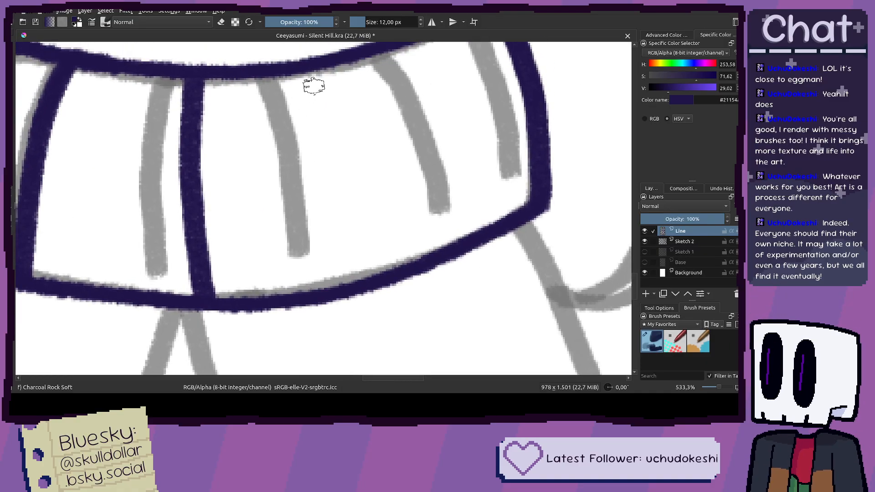
mouse_move(312, 77)
left_mouse_down()
mouse_move(339, 131)
mouse_move(333, 81)
mouse_move(347, 109)
mouse_move(392, 272)
left_mouse_up()
key("ctrl+z")
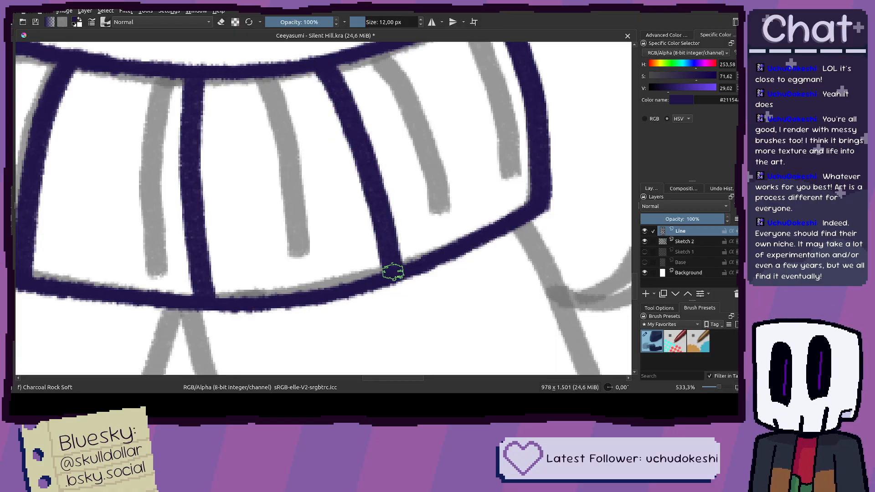
left_click_drag(402, 207, 327, 260)
left_click_drag(370, 83, 400, 157)
key("ctrl+z")
mouse_move(376, 83)
left_mouse_down()
mouse_move(409, 134)
mouse_move(432, 263)
left_mouse_up()
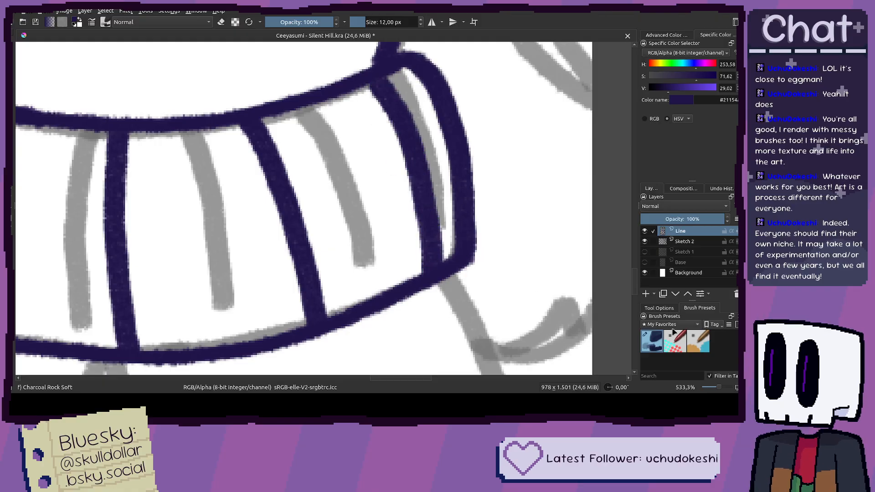
left_click_drag(496, 248, 482, 252)
left_click_drag(369, 251, 406, 279)
scroll(447, 196, "down", 2)
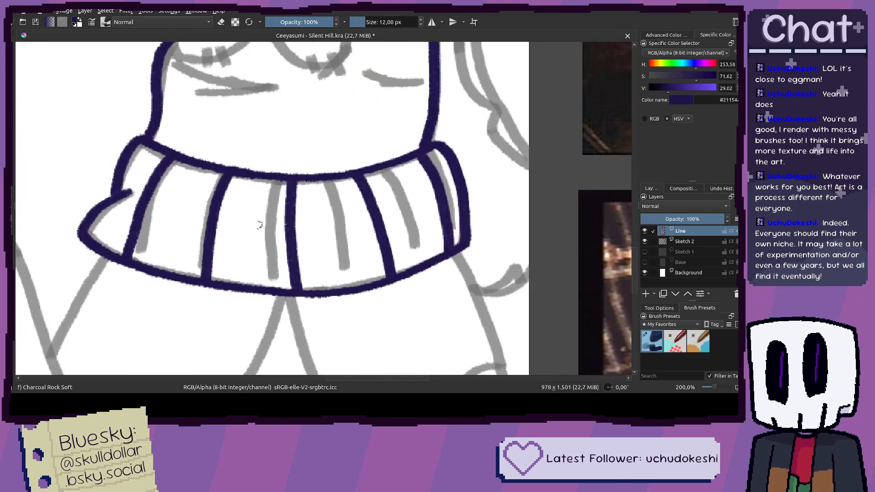
left_click_drag(92, 208, 252, 222)
scroll(252, 222, "up", 3)
mouse_move(266, 125)
left_mouse_down()
mouse_move(273, 182)
mouse_move(299, 211)
left_mouse_up()
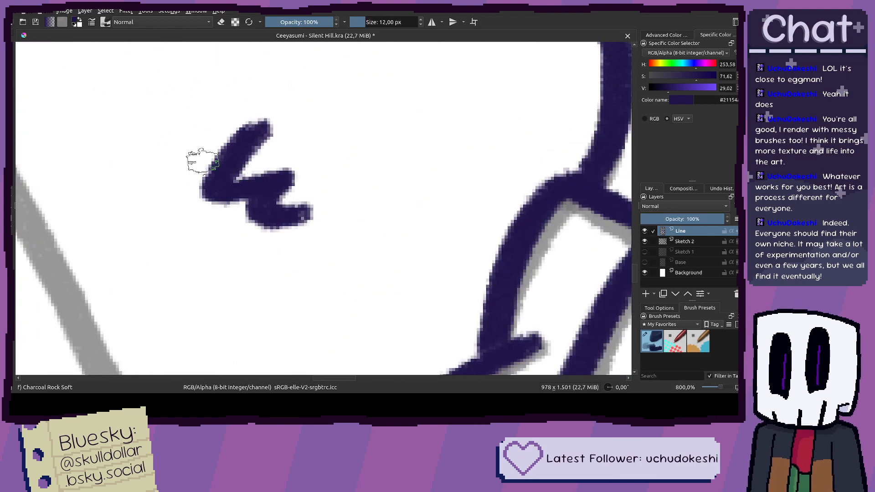
scroll(251, 181, "down", 1)
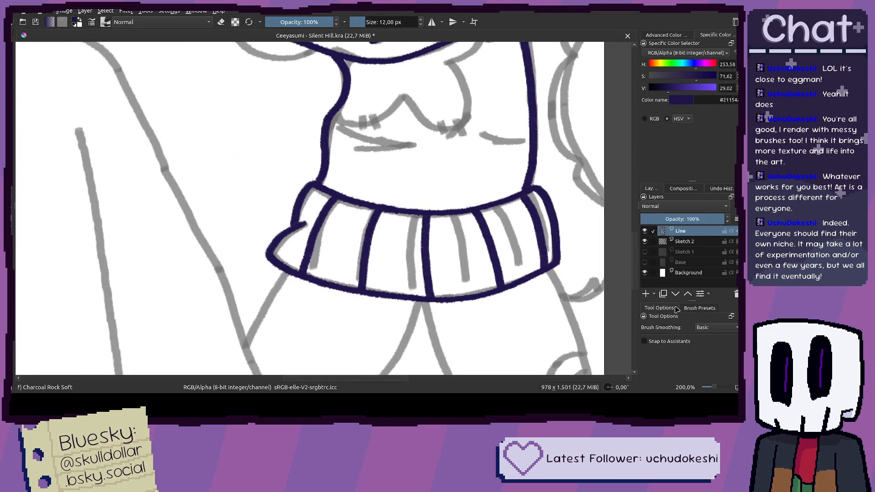
Step: Choose the Basic-1 brush from all presets and try it out on an empty canvas area
left_click(660, 229)
scroll(688, 337, "up", 5)
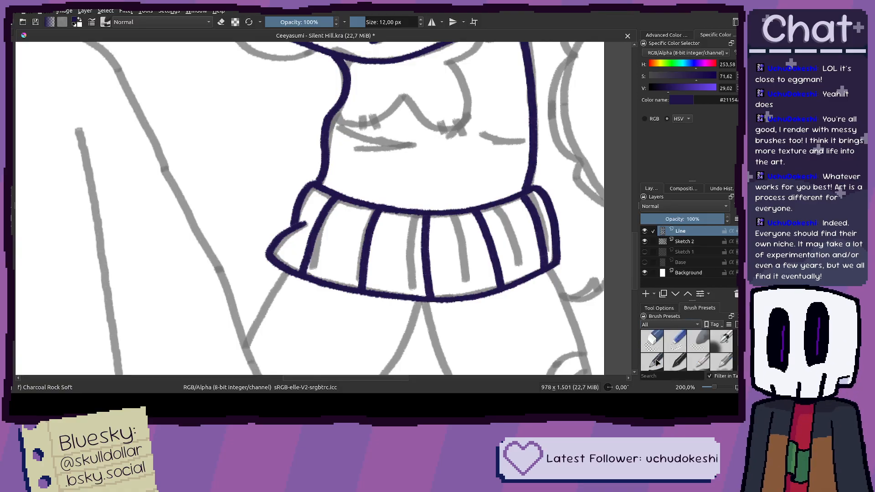
left_click(653, 360)
left_click_drag(217, 90, 230, 146)
scroll(229, 155, "up", 3)
key("ctrl+z")
key("ctrl+z")
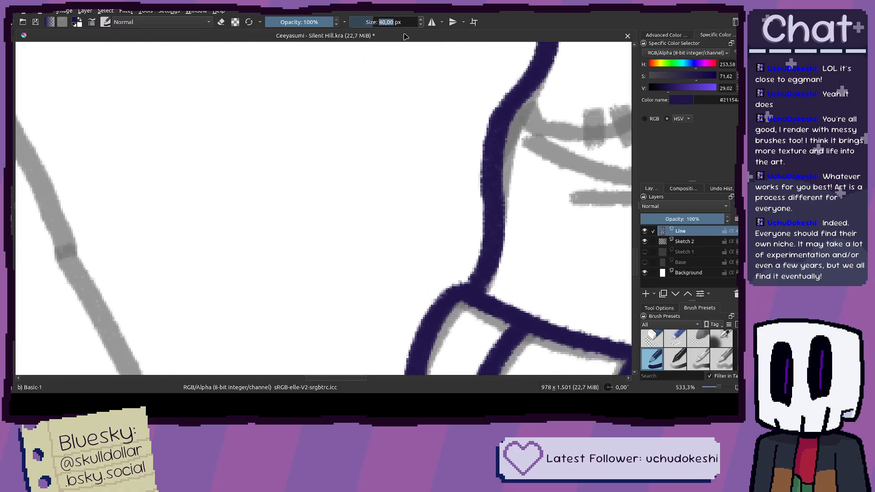
Step: Set the brush size to 2 px, test it with a small zigzag stroke and return to the My Favorites presets
mouse_move(248, 97)
left_mouse_down()
mouse_move(215, 133)
mouse_move(246, 201)
left_mouse_up()
scroll(205, 155, "up", 2)
scroll(172, 170, "down", 3)
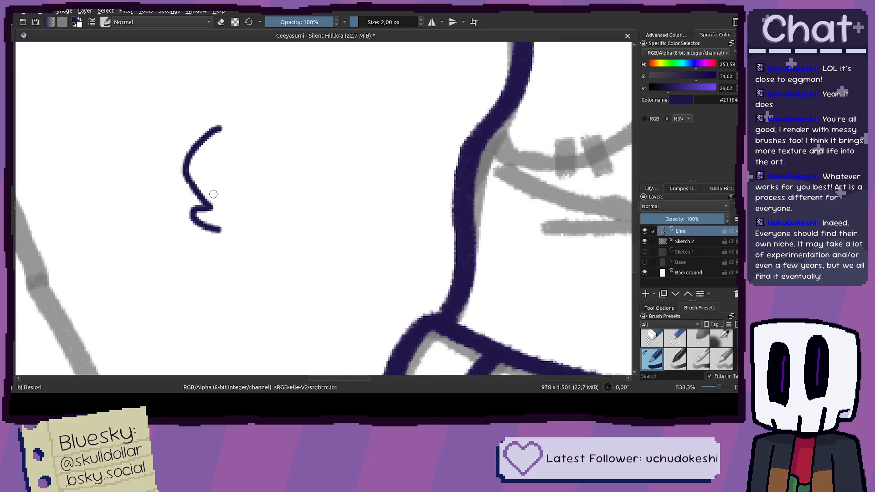
scroll(199, 203, "up", 1)
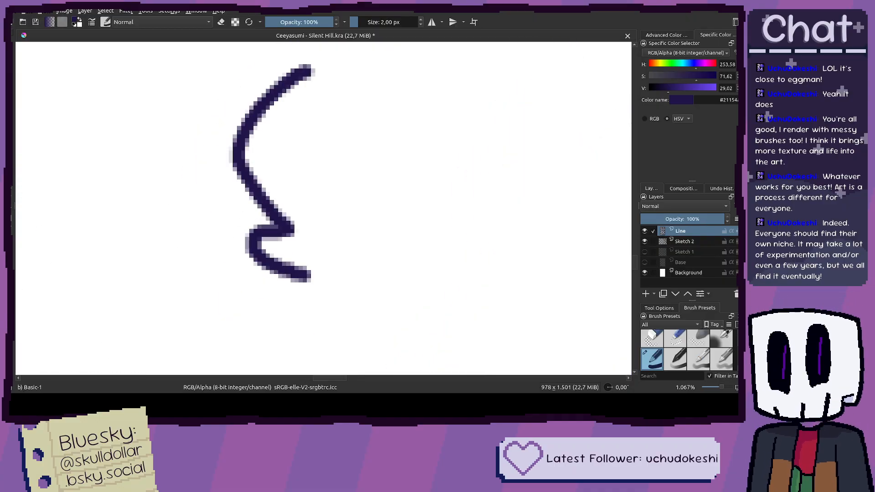
scroll(246, 228, "down", 6)
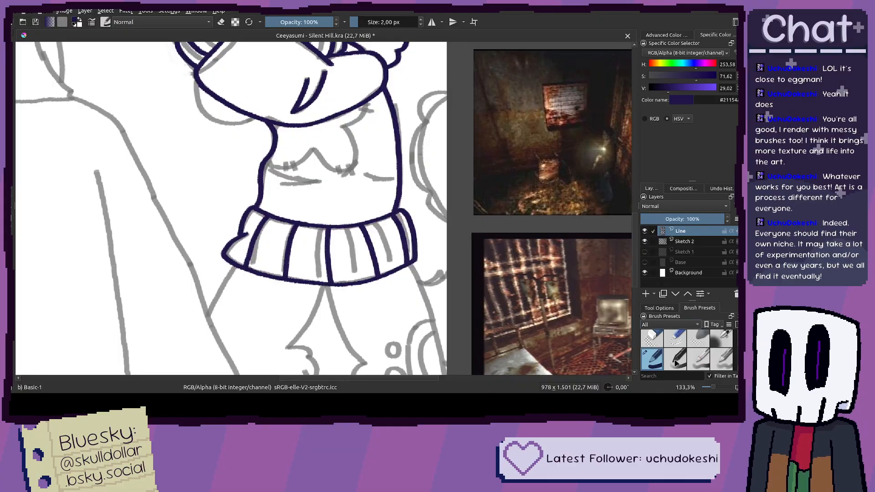
left_click(652, 386)
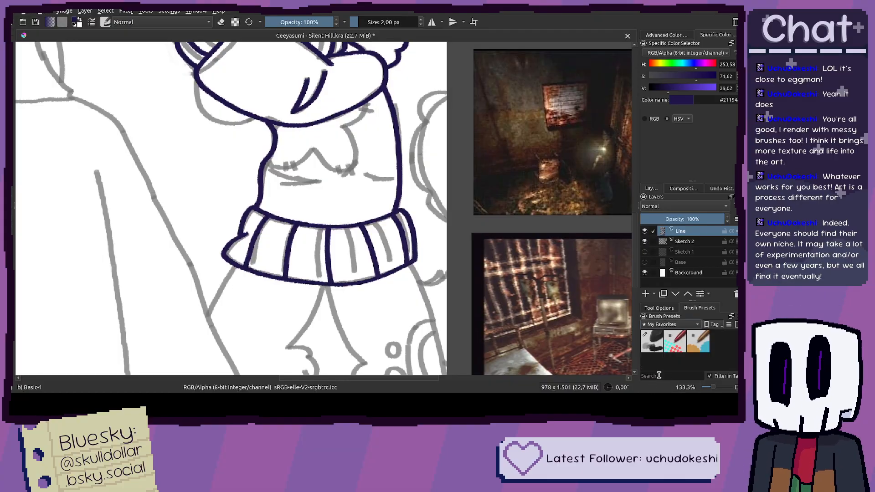
Step: Switch back to the Charcoal Rock Soft brush and hide the Sketch 2 layer to view the line art alone
left_click(652, 342)
scroll(352, 222, "down", 3)
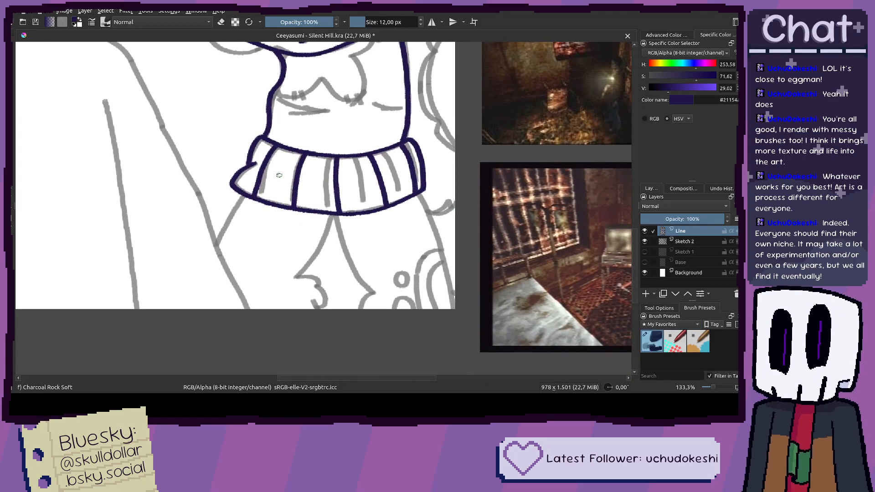
left_click_drag(279, 195, 319, 146)
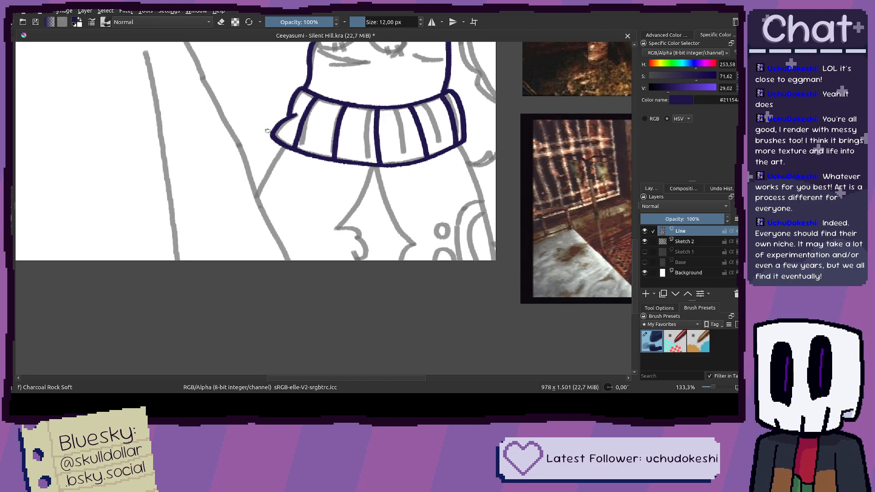
scroll(267, 131, "up", 2)
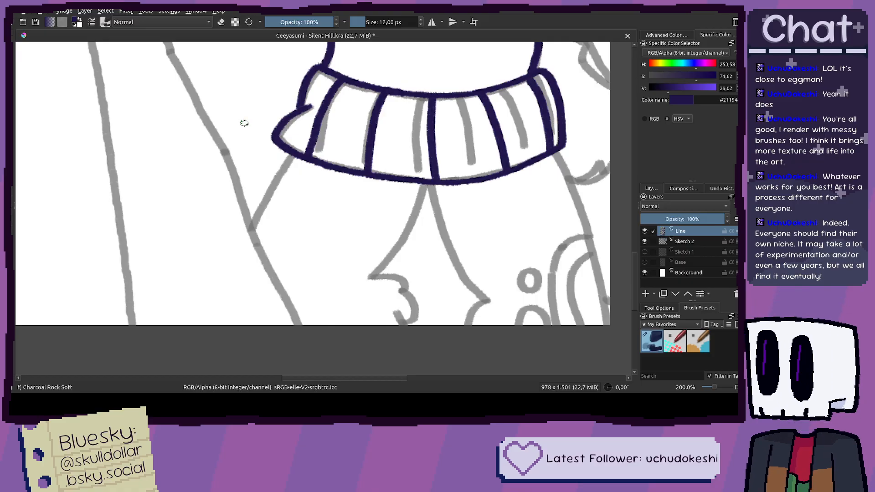
scroll(346, 208, "down", 2)
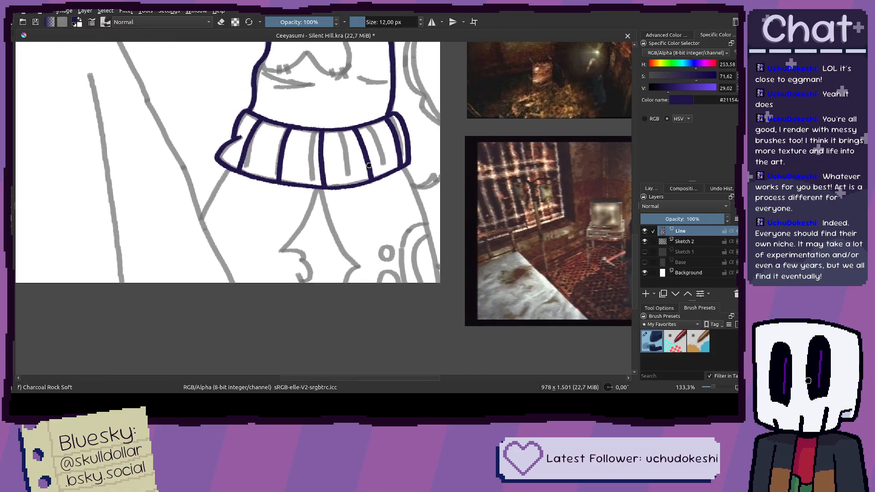
left_click(644, 242)
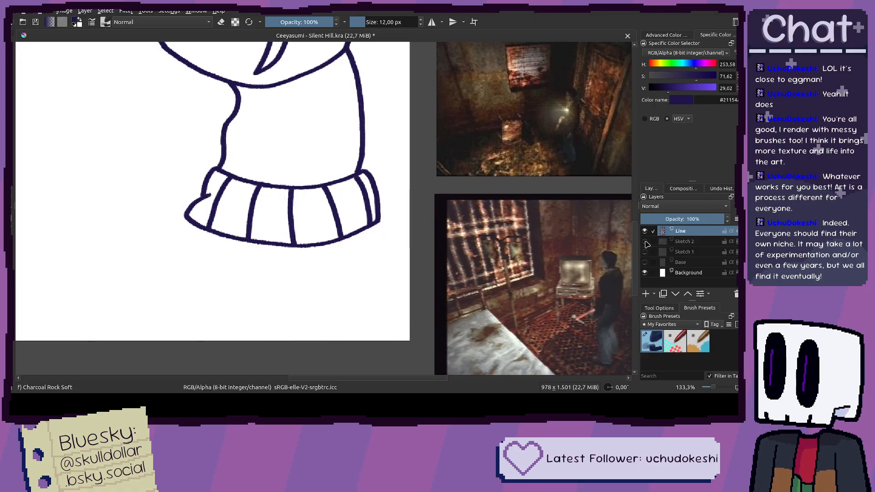
scroll(384, 221, "up", 4)
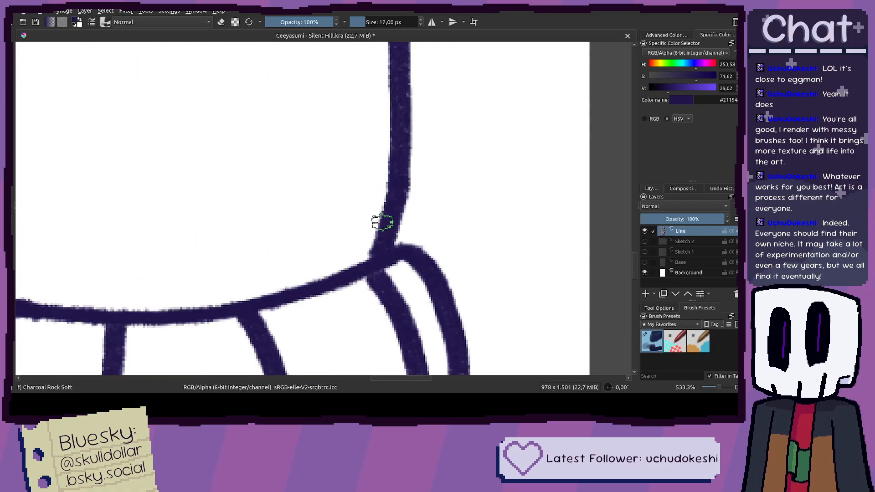
Step: Erase the rough edges of the sweater's right side line where it meets the waistband, and show the Sketch 2 layer again
key("e")
mouse_move(378, 244)
left_mouse_down()
mouse_move(402, 232)
mouse_move(362, 242)
mouse_move(412, 205)
mouse_move(372, 200)
mouse_move(354, 175)
mouse_move(365, 158)
left_mouse_up()
mouse_move(397, 252)
left_mouse_down()
mouse_move(379, 227)
mouse_move(401, 123)
left_mouse_up()
key("ctrl+z")
scroll(400, 123, "down", 4)
left_click_drag(419, 320, 417, 328)
left_click_drag(415, 208, 406, 306)
scroll(407, 306, "up", 1)
scroll(406, 307, "up", 3)
key("ctrl+z")
left_click_drag(389, 188, 393, 302)
left_click_drag(371, 231, 370, 110)
scroll(381, 107, "down", 4)
scroll(400, 196, "up", 1)
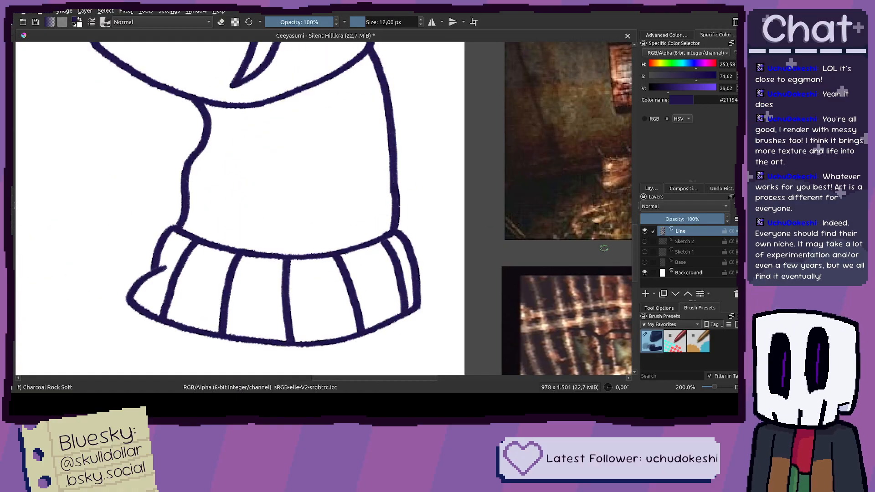
left_click(644, 242)
Step: Ink the left lobe of the star patch's lower edge, from the sweater's left outline up to the central peak
scroll(346, 205, "down", 2)
scroll(321, 195, "up", 4)
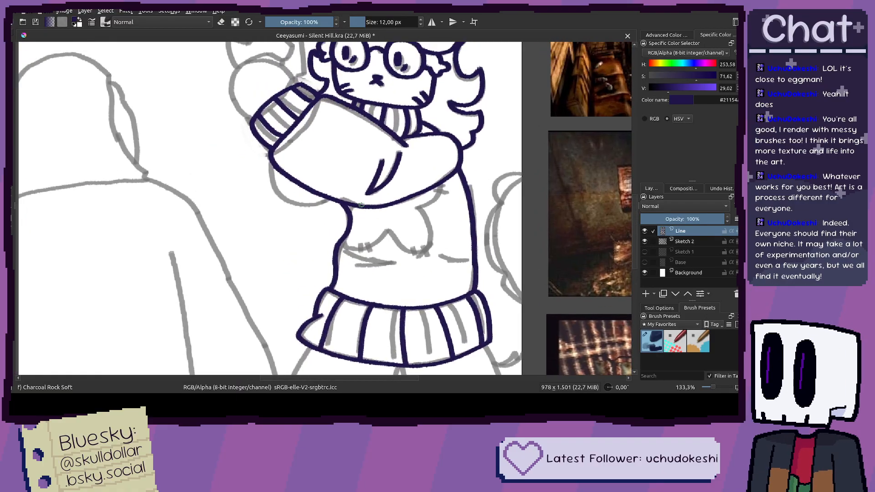
left_click_drag(415, 324, 339, 269)
scroll(338, 269, "up", 1)
left_click_drag(256, 243, 298, 271)
key("ctrl+z")
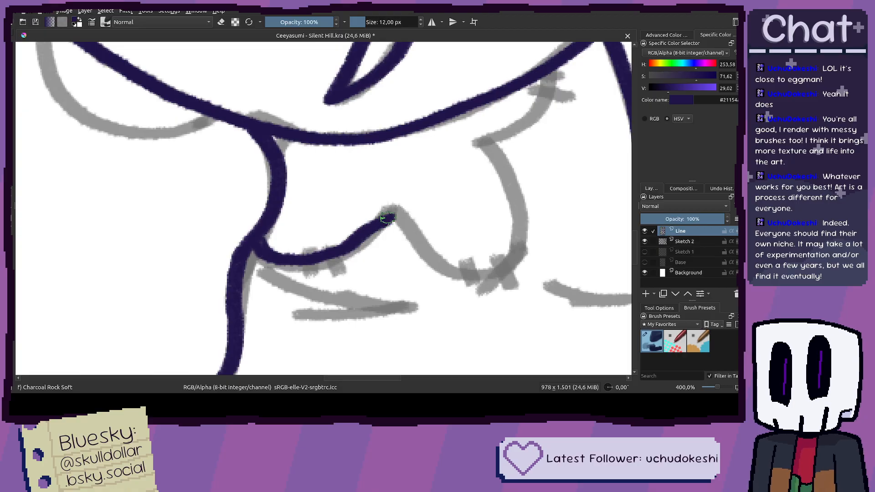
key("ctrl+z")
scroll(378, 224, "up", 1)
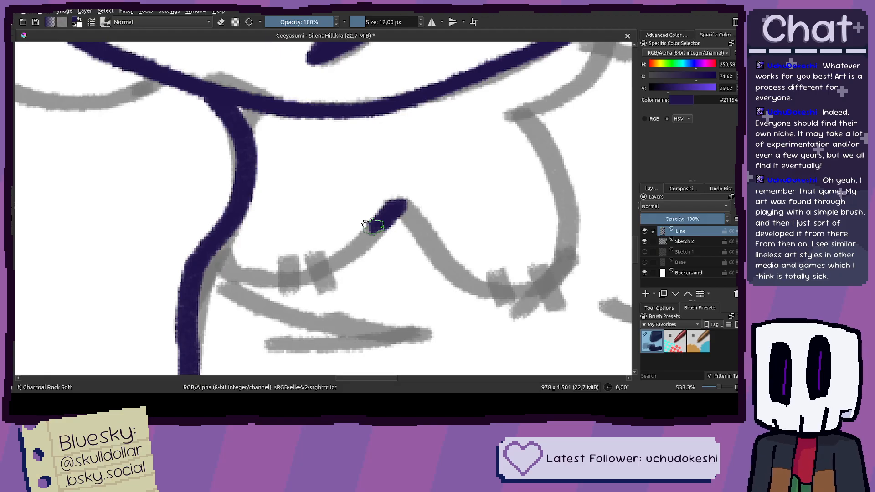
key("ctrl+z")
scroll(382, 224, "up", 2)
mouse_move(454, 164)
left_mouse_down()
mouse_move(378, 237)
mouse_move(297, 271)
mouse_move(249, 268)
mouse_move(207, 248)
mouse_move(184, 221)
left_mouse_up()
left_click_drag(351, 253, 126, 247)
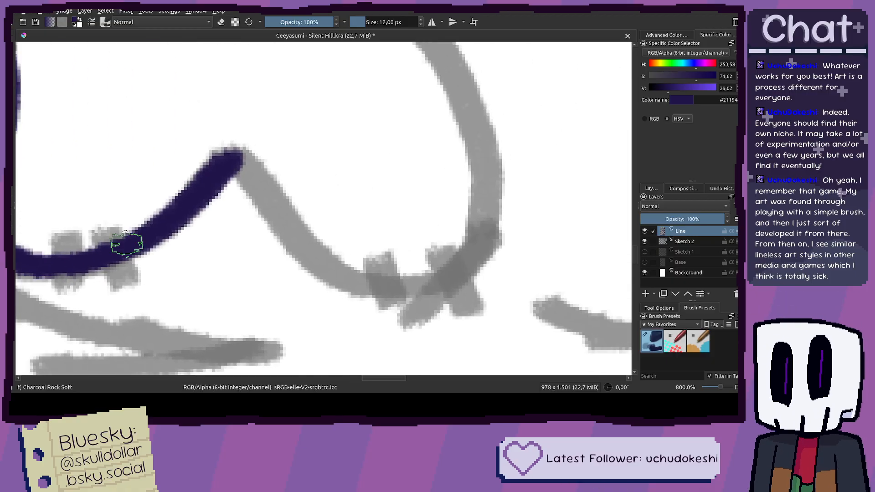
Step: Ink the star patch's right lobe, from the central peak down and around its lower right curve
left_click_drag(227, 163, 338, 246)
key("ctrl+z")
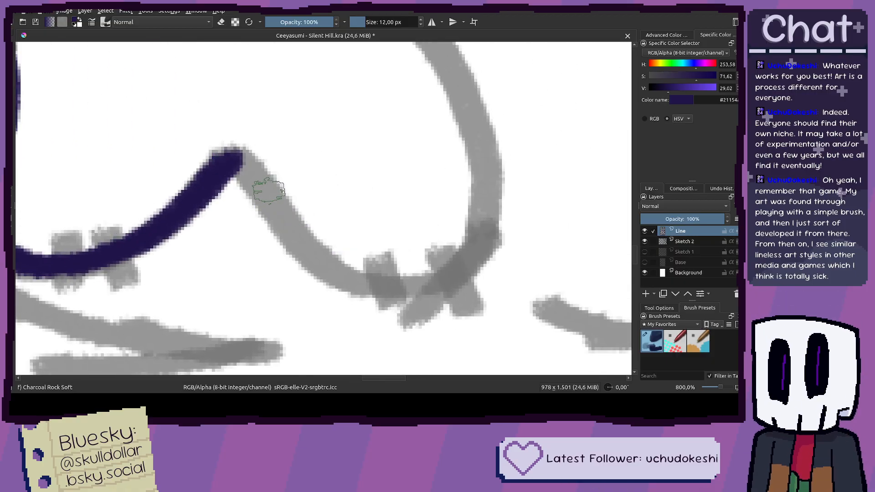
mouse_move(235, 167)
left_mouse_down()
mouse_move(349, 257)
mouse_move(405, 269)
mouse_move(469, 244)
mouse_move(488, 203)
mouse_move(499, 123)
left_mouse_up()
scroll(502, 176, "up", 1)
mouse_move(502, 176)
left_mouse_down()
mouse_move(513, 272)
mouse_move(485, 195)
left_mouse_up()
key("ctrl+z")
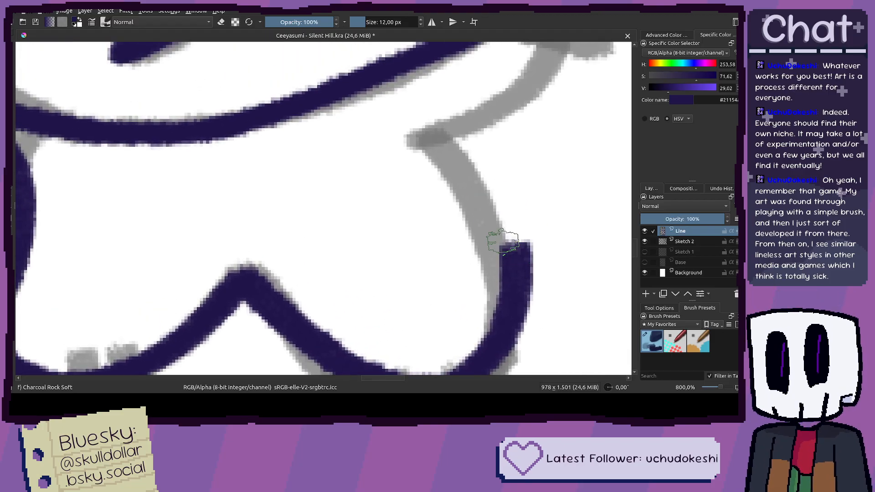
Step: Ink the star patch's right side up to the notch and the short curve from the notch to the sleeve
mouse_move(514, 256)
left_mouse_down()
mouse_move(485, 189)
mouse_move(446, 138)
left_mouse_up()
left_click_drag(446, 138, 338, 214)
left_click_drag(343, 207, 400, 184)
key("ctrl+z")
mouse_move(344, 204)
left_mouse_down()
mouse_move(402, 175)
mouse_move(438, 133)
mouse_move(451, 82)
left_mouse_up()
key("ctrl+z")
scroll(451, 81, "down", 4)
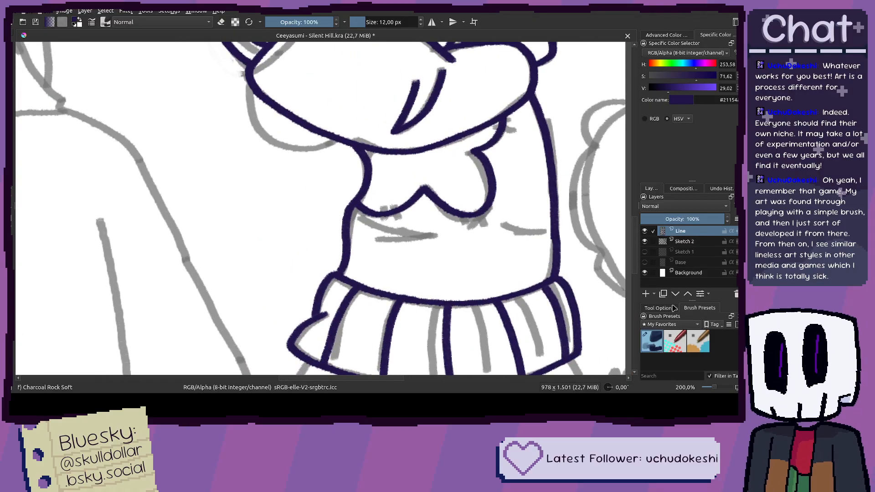
Step: Choose the Pixel Art Fill brush and doodle a small blocky head filled dark blue on an empty canvas area
left_click(692, 338)
left_click_drag(252, 175, 334, 203)
left_click_drag(223, 101, 326, 227)
scroll(261, 151, "up", 3)
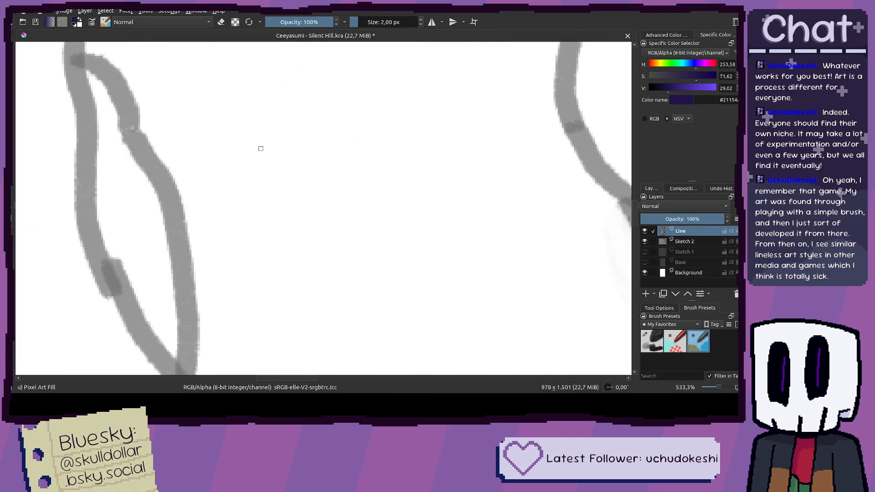
scroll(289, 168, "up", 2)
left_click_drag(277, 135, 303, 204)
key("ctrl+z")
mouse_move(299, 120)
left_mouse_down()
mouse_move(303, 204)
mouse_move(363, 195)
mouse_move(304, 207)
left_mouse_up()
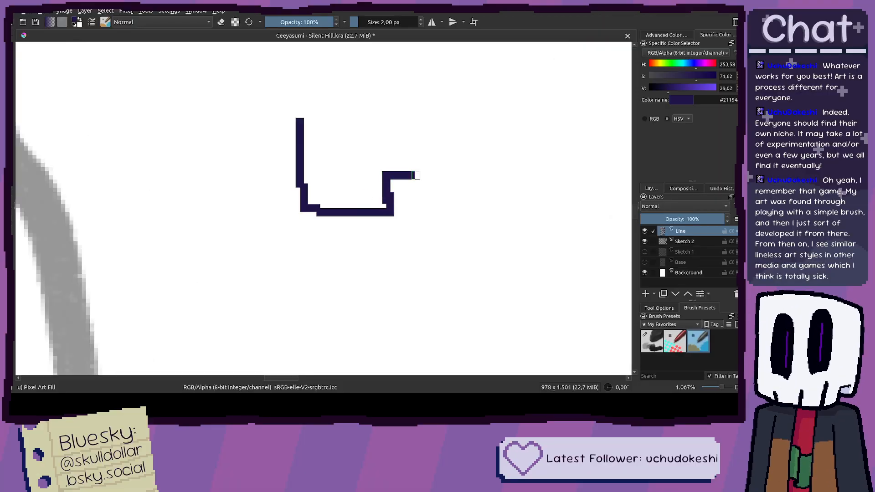
mouse_move(422, 191)
left_mouse_down()
mouse_move(427, 113)
mouse_move(340, 105)
mouse_move(308, 110)
mouse_move(311, 174)
mouse_move(322, 199)
mouse_move(324, 185)
mouse_move(310, 211)
mouse_move(329, 195)
mouse_move(326, 121)
mouse_move(311, 191)
left_mouse_up()
key("f")
left_click(339, 146)
key("b")
Step: Erase two tall narrow eyes into the doodled head
scroll(337, 156, "up", 2)
key("e")
mouse_move(386, 165)
left_mouse_down()
mouse_move(376, 193)
mouse_move(387, 219)
mouse_move(396, 158)
mouse_move(378, 187)
mouse_move(391, 210)
mouse_move(359, 149)
left_mouse_up()
key("e")
Step: Outline a blocky body below the doodled head, fill it dark blue and trim its upper right edge
mouse_move(253, 264)
left_mouse_down()
mouse_move(285, 250)
mouse_move(463, 240)
left_mouse_up()
scroll(234, 210, "down", 2)
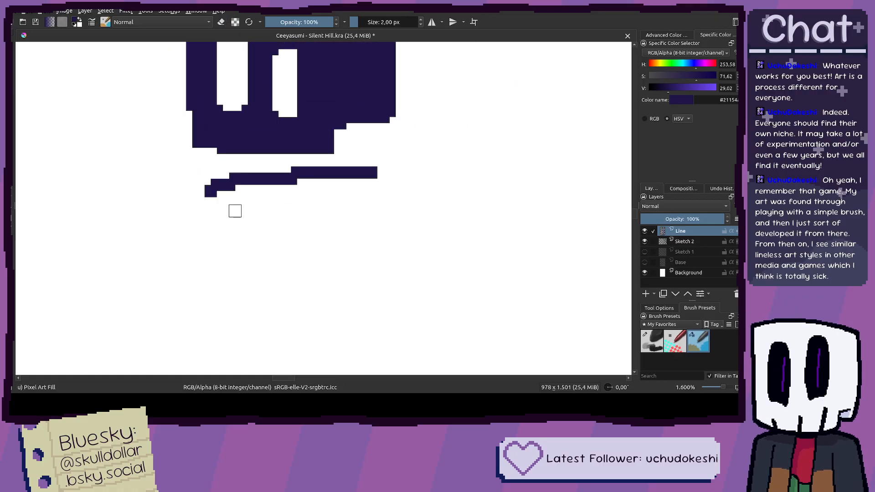
mouse_move(208, 205)
left_mouse_down()
mouse_move(249, 344)
mouse_move(380, 323)
mouse_move(358, 174)
mouse_move(371, 224)
left_mouse_up()
key("f")
left_click(354, 227)
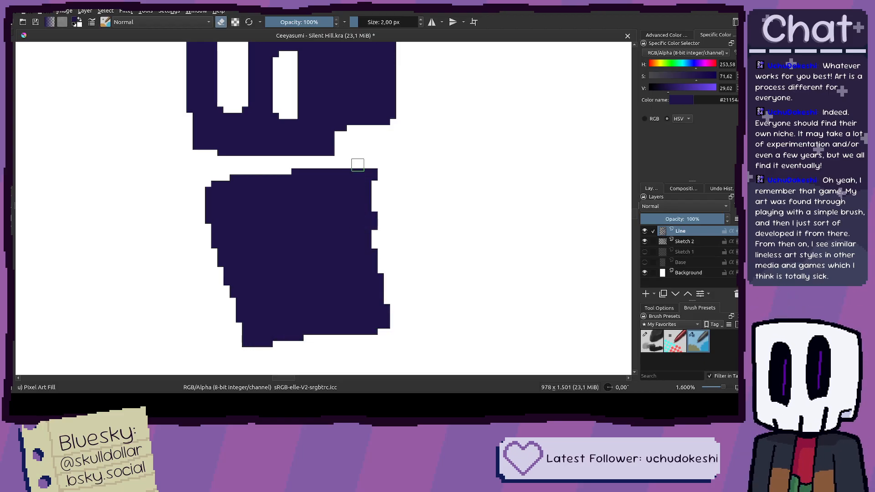
left_click_drag(363, 170, 372, 216)
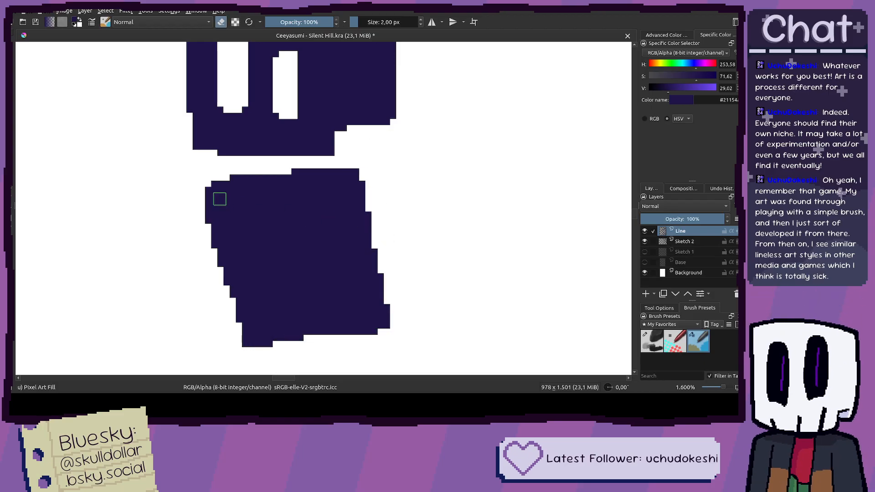
key("e")
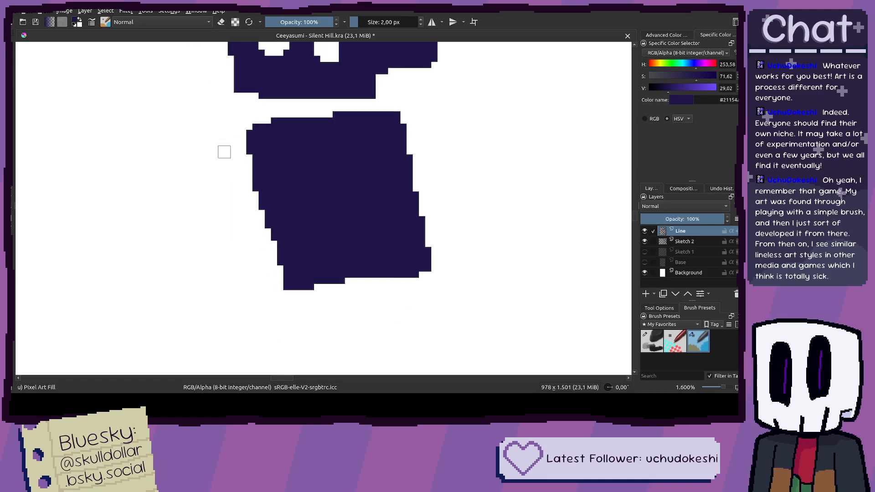
Step: Extend the doodled body at its lower left corner and separate a thin slanted strip along its left side
scroll(328, 158, "up", 1)
mouse_move(359, 139)
left_mouse_down()
mouse_move(273, 187)
mouse_move(328, 370)
left_mouse_up()
mouse_move(279, 252)
left_mouse_down()
mouse_move(332, 236)
mouse_move(345, 185)
left_mouse_up()
left_click(306, 195)
scroll(296, 235, "up", 1)
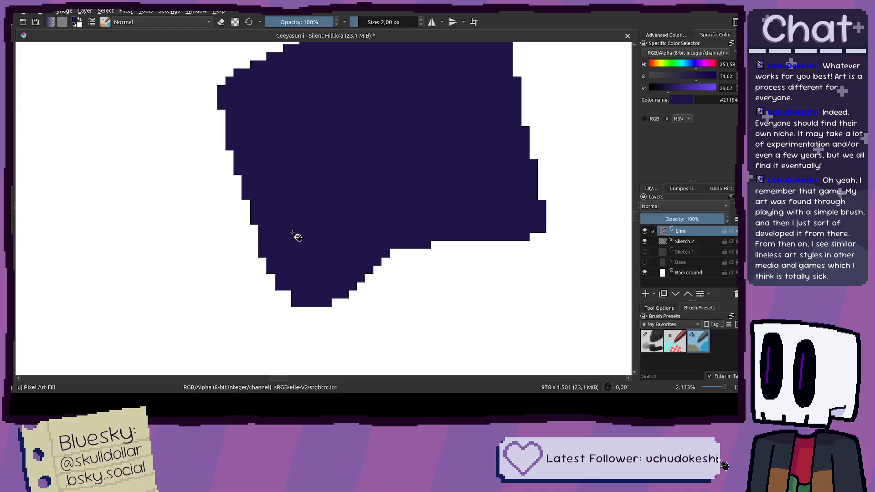
mouse_move(225, 70)
left_mouse_down()
mouse_move(313, 307)
mouse_move(310, 294)
left_mouse_up()
scroll(311, 271, "down", 1)
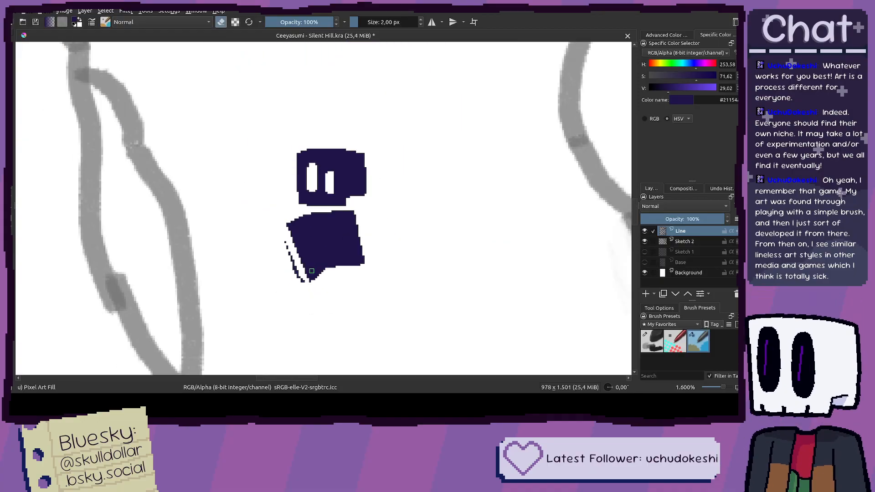
Step: Clear the doodled body, head and leftover strip from the canvas
left_click(315, 249)
left_click(341, 182)
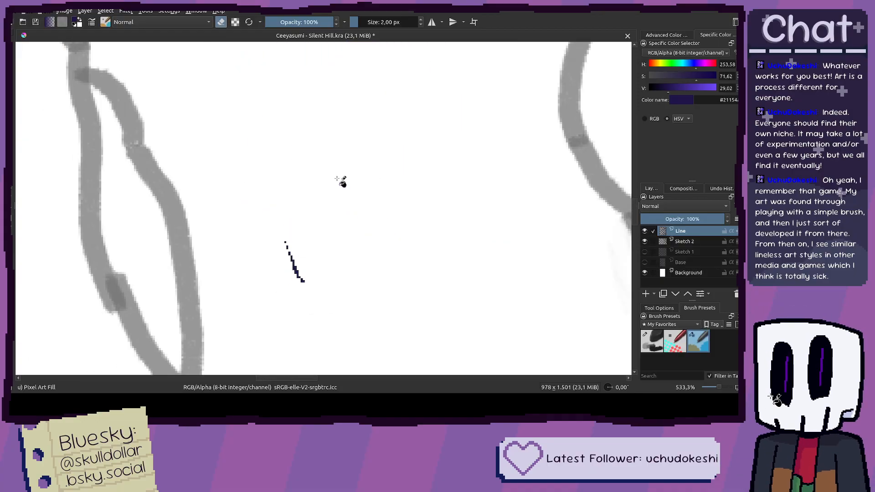
scroll(318, 250, "up", 2)
left_click(286, 301)
scroll(255, 245, "down", 7)
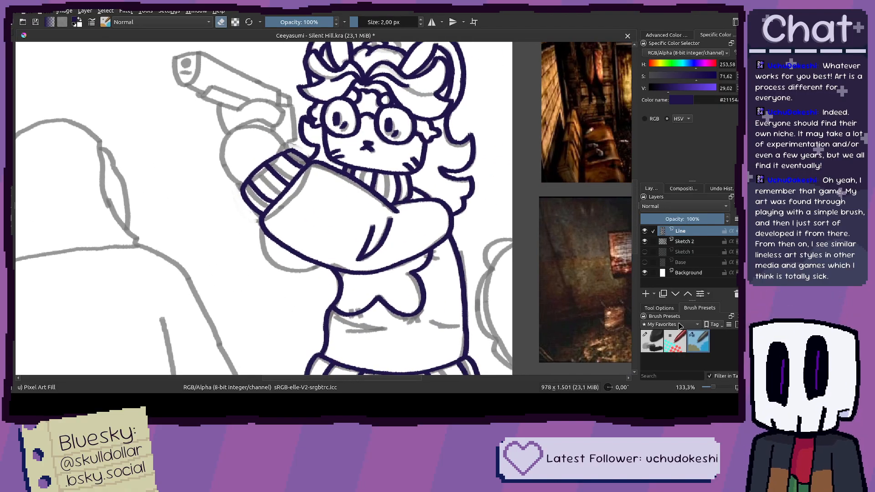
Step: Switch back to the Charcoal Rock Soft brush and try out the start of the curve hanging below the raised sleeve
left_click(652, 342)
left_click_drag(447, 260, 373, 209)
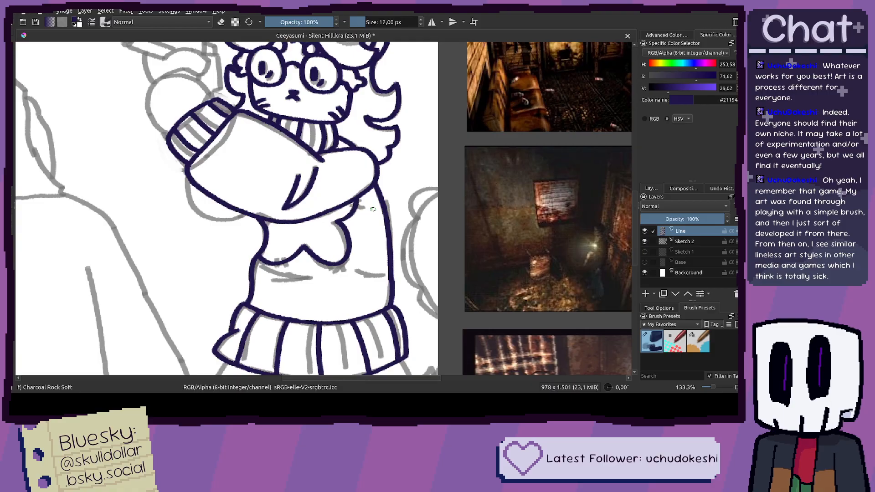
scroll(300, 204, "up", 3)
scroll(301, 233, "down", 2)
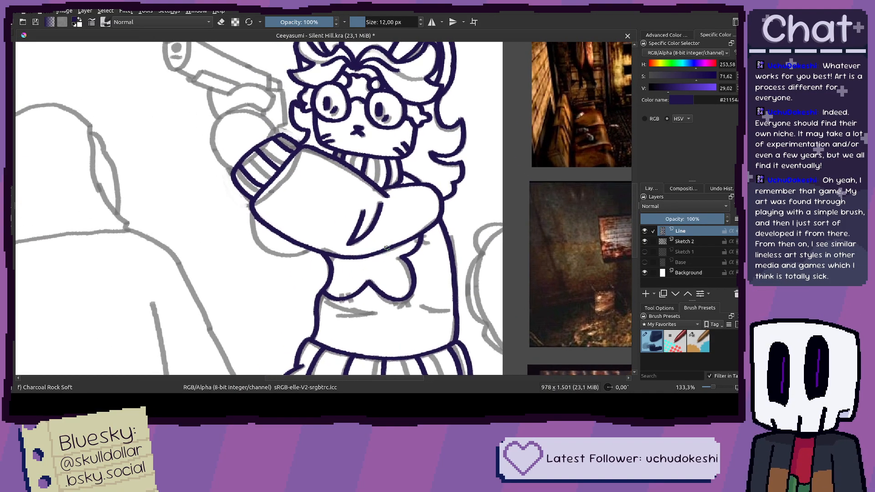
scroll(386, 247, "up", 4)
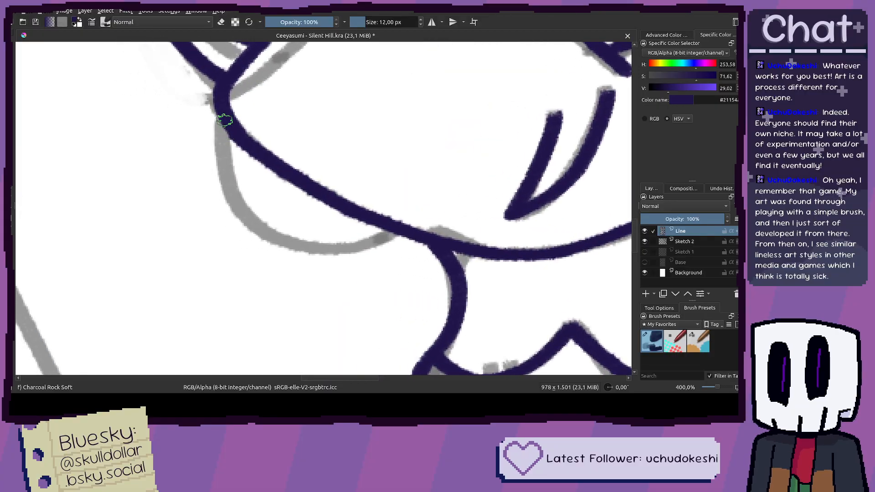
key("ctrl+z")
left_click_drag(225, 133, 222, 164)
key("ctrl+z")
key("ctrl+z")
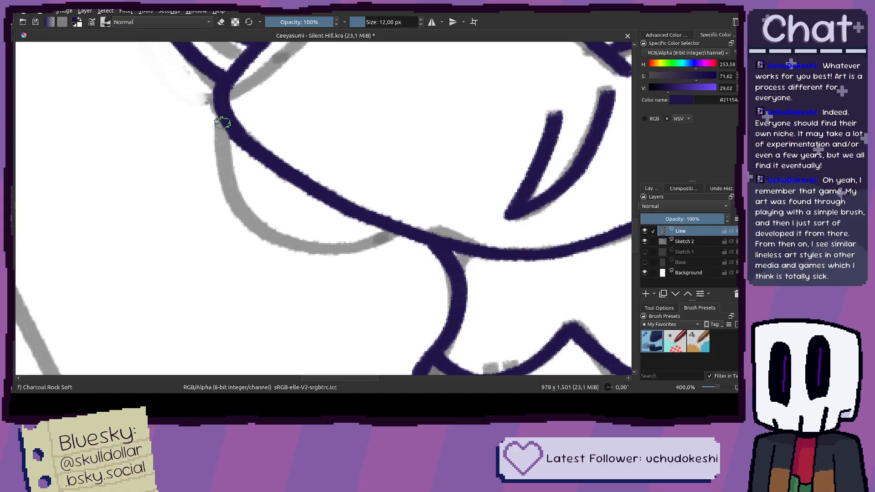
Step: Ink the left part of the curve hanging below the raised sleeve, starting at the sleeve's outline near the cuff
scroll(224, 147, "up", 1)
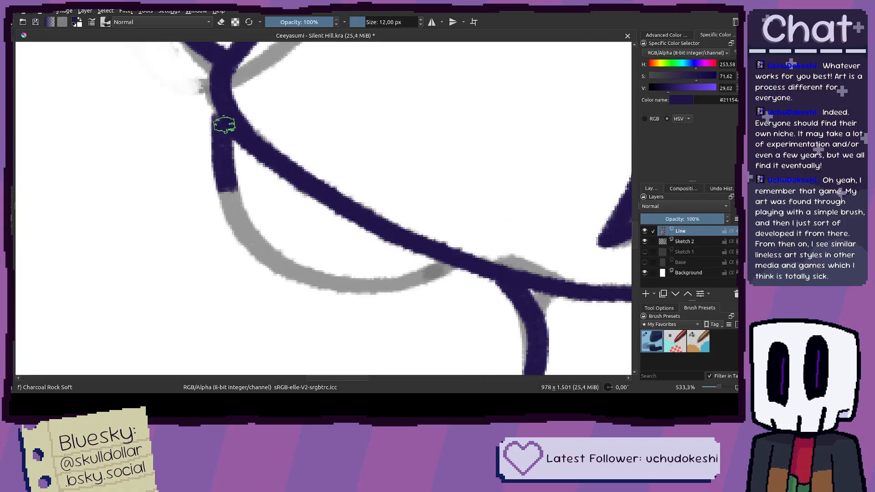
left_click_drag(240, 122, 202, 106)
mouse_move(190, 157)
left_mouse_down()
mouse_move(193, 180)
mouse_move(228, 226)
left_mouse_up()
key("ctrl+z")
mouse_move(187, 168)
left_mouse_down()
mouse_move(225, 232)
mouse_move(269, 258)
mouse_move(314, 263)
left_mouse_up()
Step: Ink the rest of the curve below the raised sleeve until it joins the sleeve's lower outline, using the mannequin pose as reference
scroll(273, 255, "down", 5)
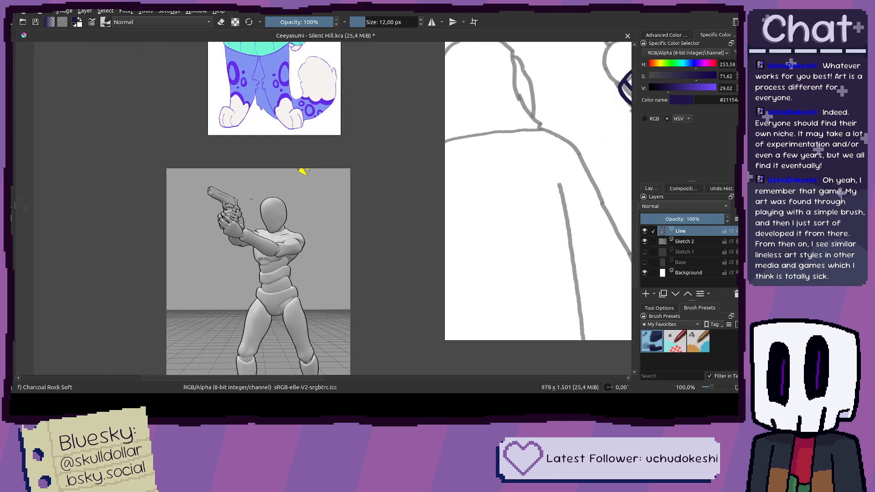
scroll(246, 256, "down", 3)
scroll(267, 227, "right", 2)
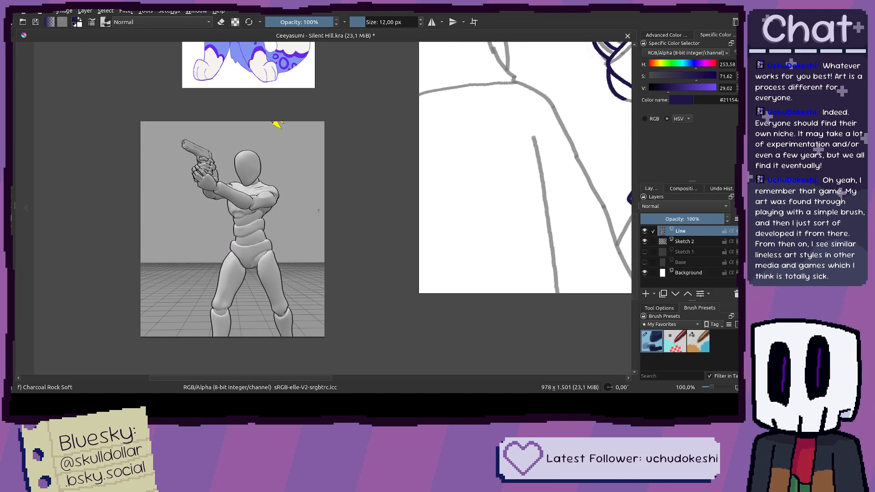
scroll(333, 204, "right", 2)
scroll(261, 215, "up", 8)
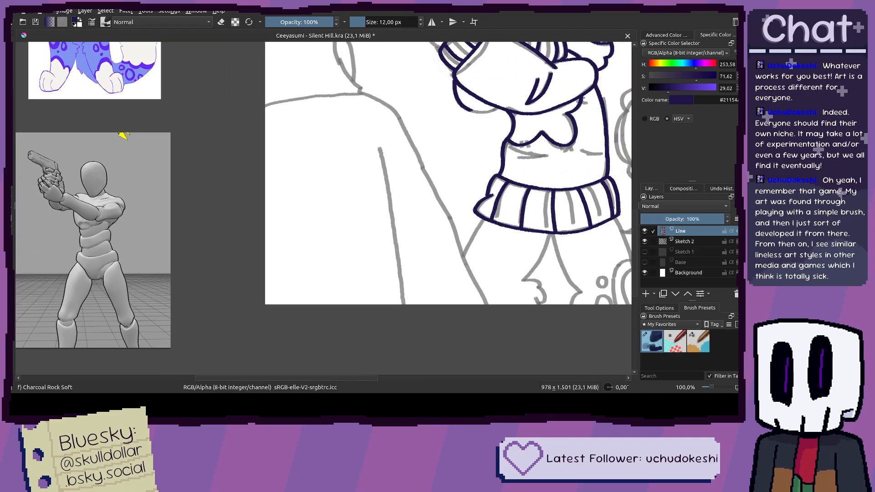
mouse_move(479, 194)
left_mouse_down()
mouse_move(383, 215)
mouse_move(454, 210)
mouse_move(303, 232)
mouse_move(240, 217)
mouse_move(293, 228)
mouse_move(413, 218)
mouse_move(451, 196)
mouse_move(465, 210)
mouse_move(543, 140)
left_mouse_up()
key("ctrl+z")
key("ctrl+z")
scroll(453, 198, "down", 8)
scroll(466, 210, "down", 1)
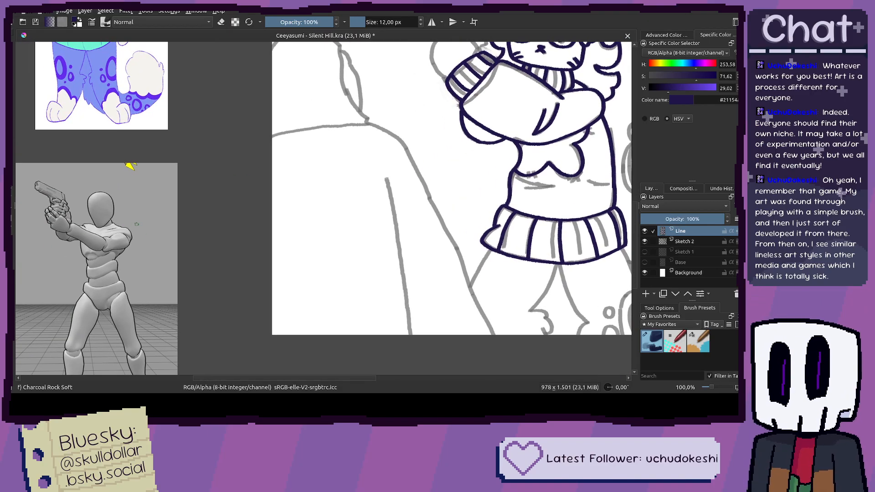
Step: Examine the sweater and its stitched star patch on the coloured character reference
left_click_drag(340, 230, 220, 253)
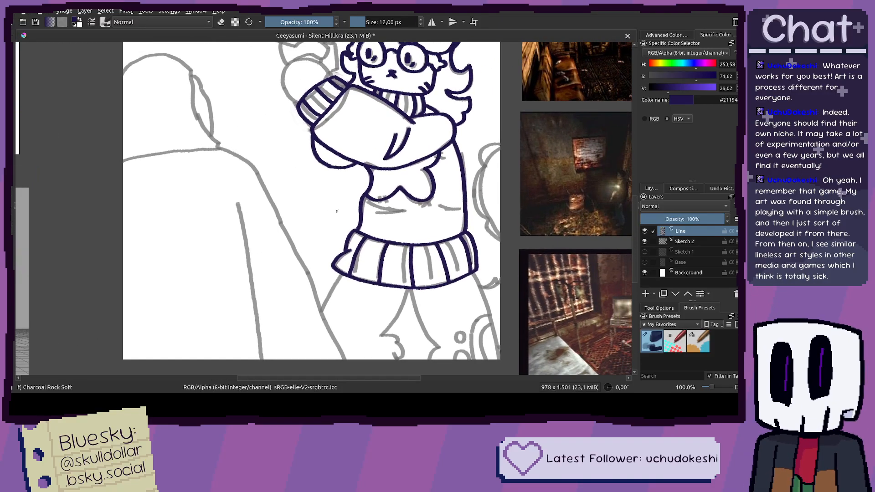
scroll(426, 197, "up", 4)
scroll(427, 198, "up", 1)
scroll(411, 192, "down", 2)
scroll(403, 205, "down", 2)
left_click_drag(200, 208, 581, 314)
scroll(357, 210, "down", 1)
scroll(209, 154, "up", 1)
scroll(233, 153, "up", 1)
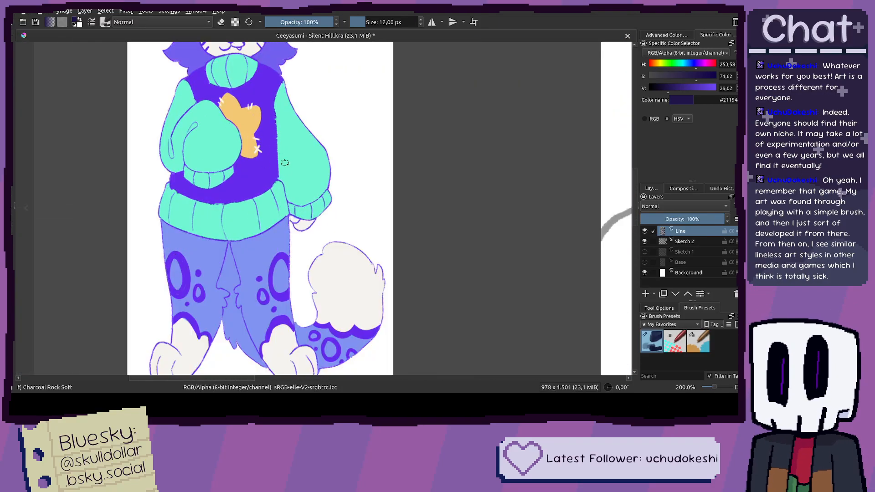
Step: Try inking short stitch marks across the lower right point of the sweater's star patch
left_click_drag(501, 215, 177, 117)
left_click_drag(621, 262, 152, 142)
scroll(401, 203, "up", 3)
left_click_drag(345, 245, 411, 269)
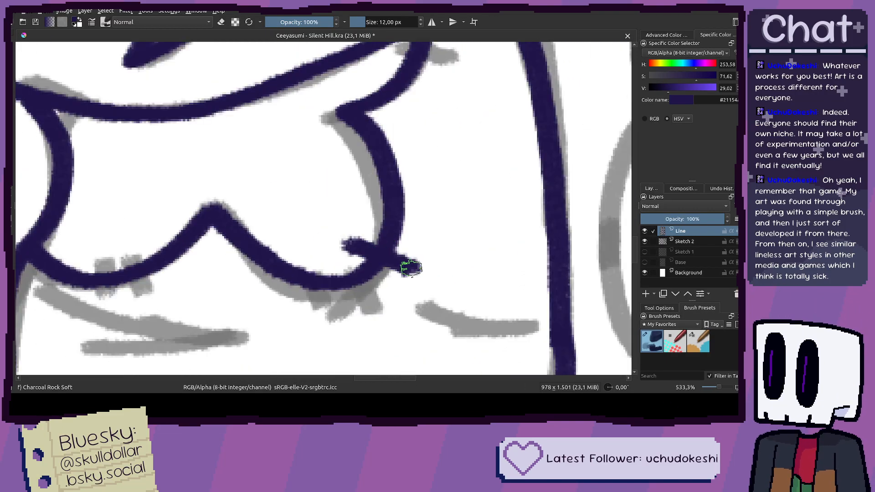
left_click_drag(374, 230, 385, 288)
scroll(387, 289, "down", 5)
scroll(386, 289, "up", 5)
key("ctrl+z")
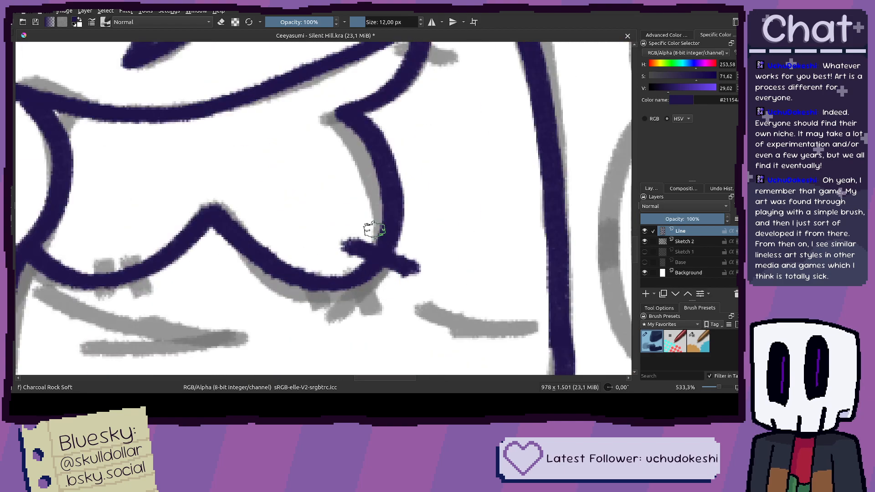
left_click_drag(373, 232, 383, 296)
key("ctrl+z")
left_click_drag(318, 263, 312, 295)
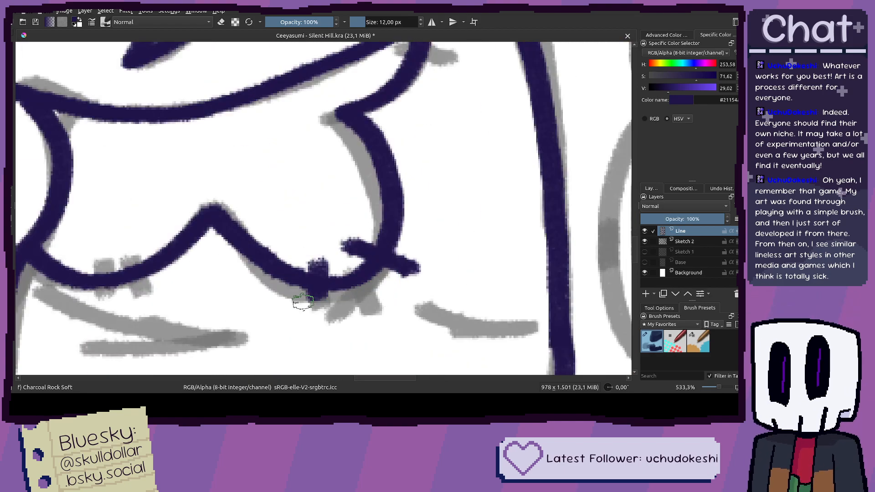
scroll(293, 303, "down", 2)
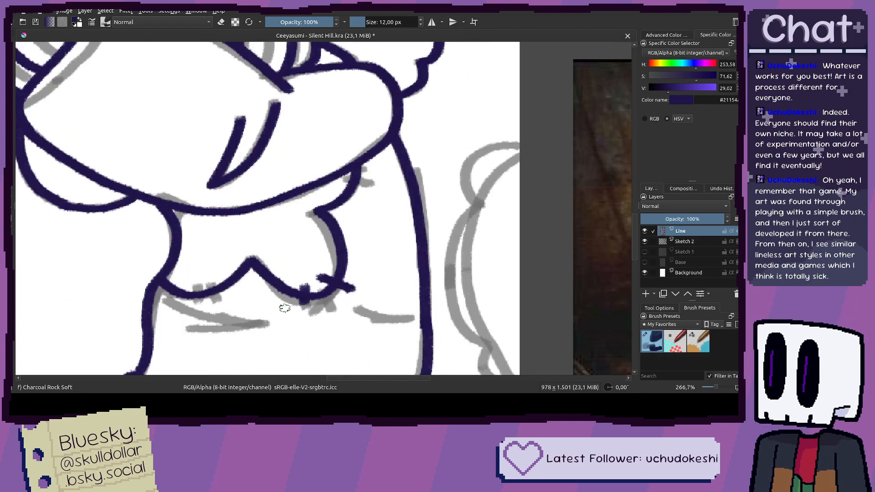
Step: Ink the outer line of the right-hand leg from the sweater's hem down to the canvas's lower edge
scroll(291, 311, "down", 10)
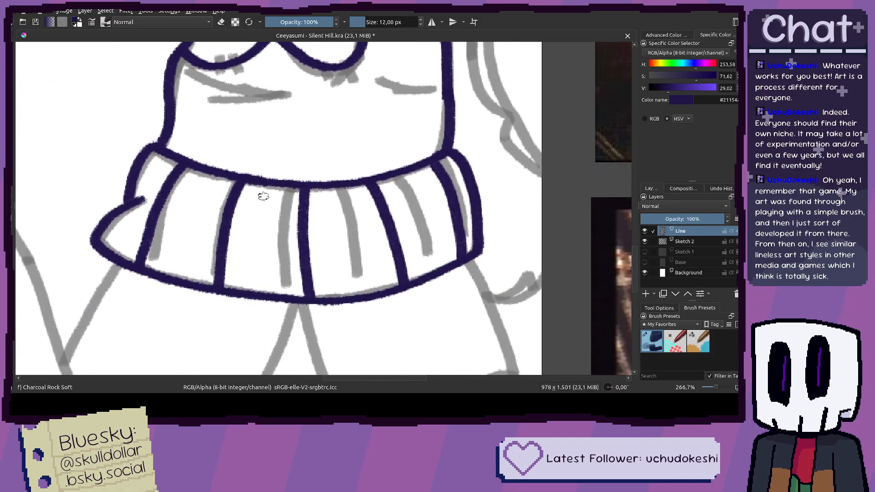
scroll(163, 215, "down", 4)
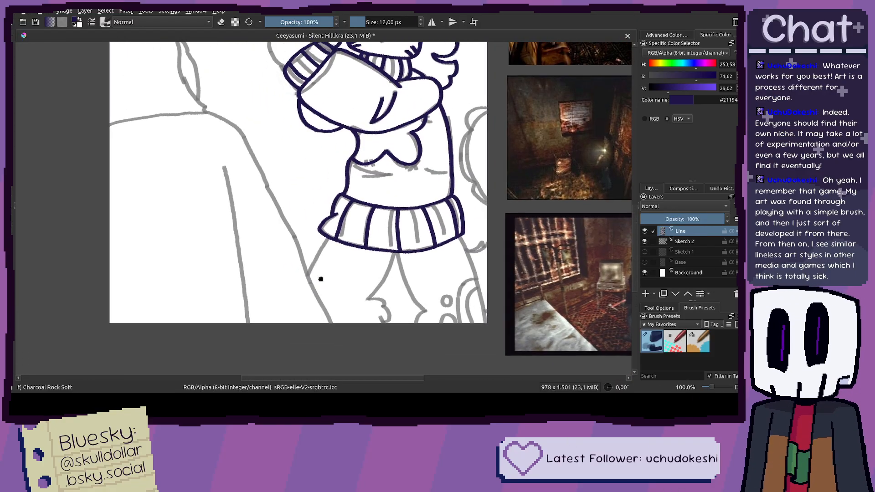
scroll(314, 112, "up", 4)
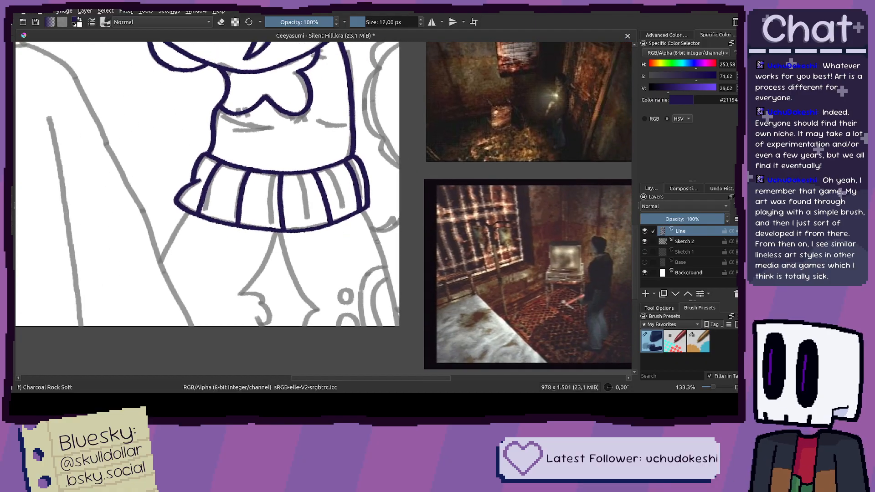
key("ctrl+z")
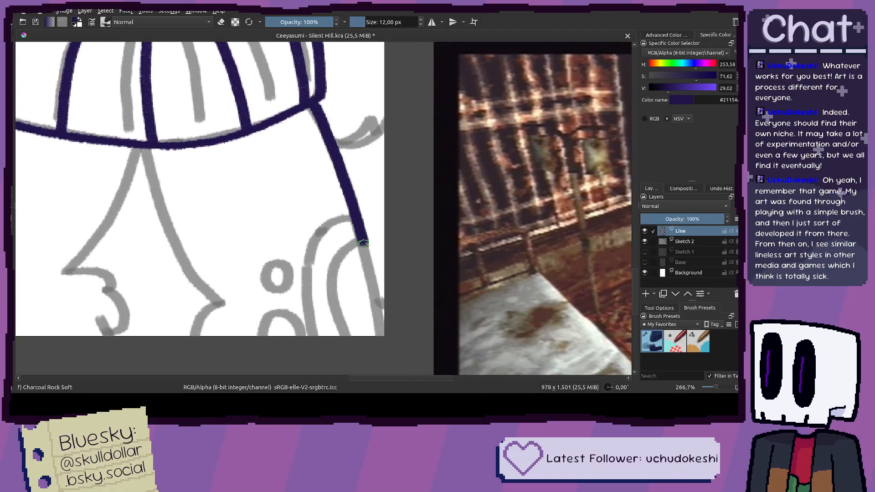
Step: Ink the inner line of the right-hand leg from the middle of the hem to its pointed fur tip and back inward
left_click_drag(256, 293, 245, 148)
key("ctrl+z")
left_click_drag(248, 94, 269, 159)
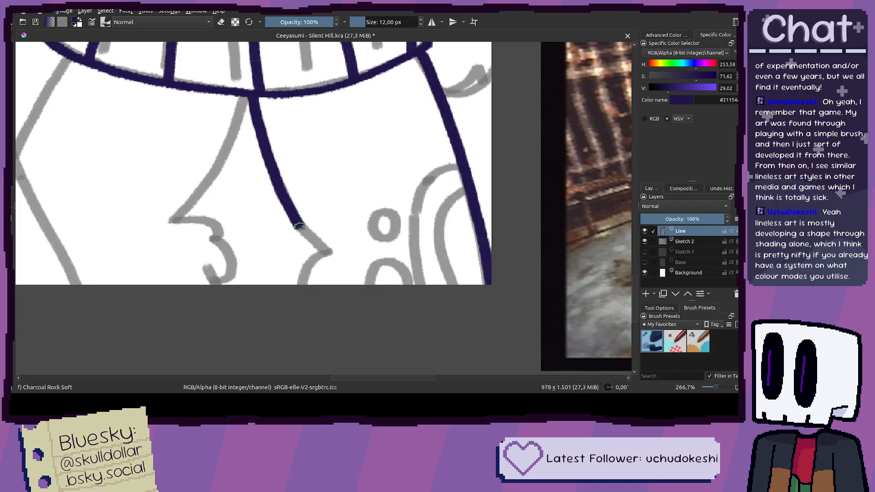
scroll(325, 260, "up", 1)
key("ctrl+z")
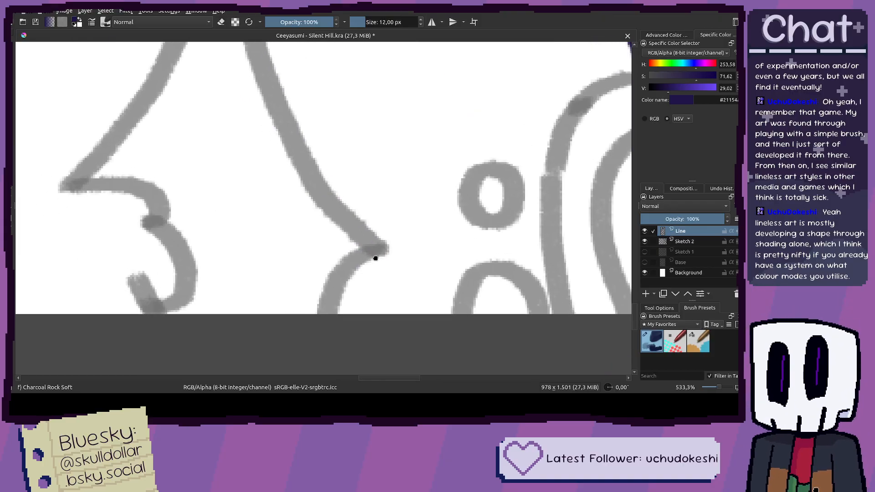
left_click_drag(395, 257, 336, 195)
scroll(280, 122, "up", 1)
key("ctrl+z")
mouse_move(276, 45)
left_mouse_down()
mouse_move(281, 82)
mouse_move(314, 144)
left_mouse_up()
key("ctrl+z")
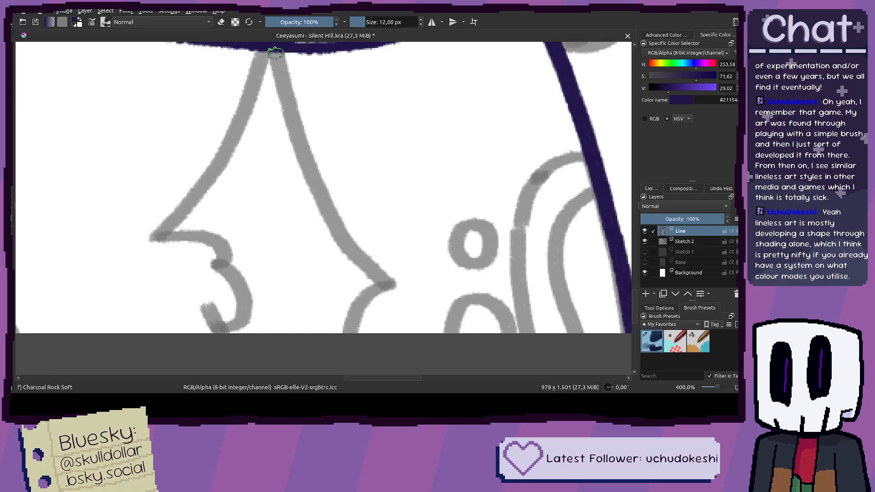
mouse_move(276, 67)
left_mouse_down()
mouse_move(326, 206)
mouse_move(386, 283)
mouse_move(362, 298)
mouse_move(355, 320)
left_mouse_up()
Step: Ink the inner line of the left-hand leg from the middle of the hem down to the fur tuft's point
mouse_move(182, 235)
left_mouse_down()
mouse_move(246, 238)
mouse_move(294, 304)
mouse_move(341, 210)
left_mouse_up()
key("ctrl+z")
key("ctrl+z")
mouse_move(266, 303)
left_mouse_down()
mouse_move(297, 284)
mouse_move(338, 210)
left_mouse_up()
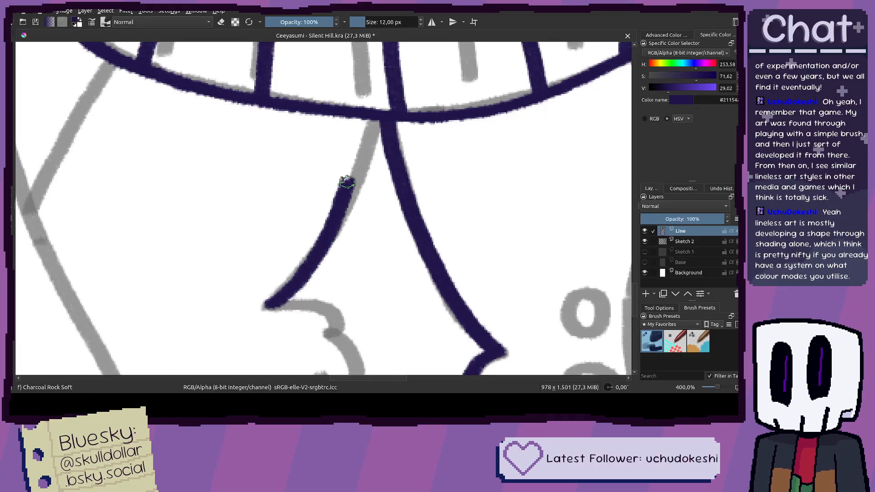
key("ctrl+z")
mouse_move(268, 304)
left_mouse_down()
mouse_move(332, 229)
mouse_move(369, 119)
mouse_move(366, 147)
left_mouse_up()
key("ctrl+z")
key("ctrl+z")
mouse_move(384, 119)
left_mouse_down()
mouse_move(372, 156)
mouse_move(308, 258)
left_mouse_up()
key("ctrl+z")
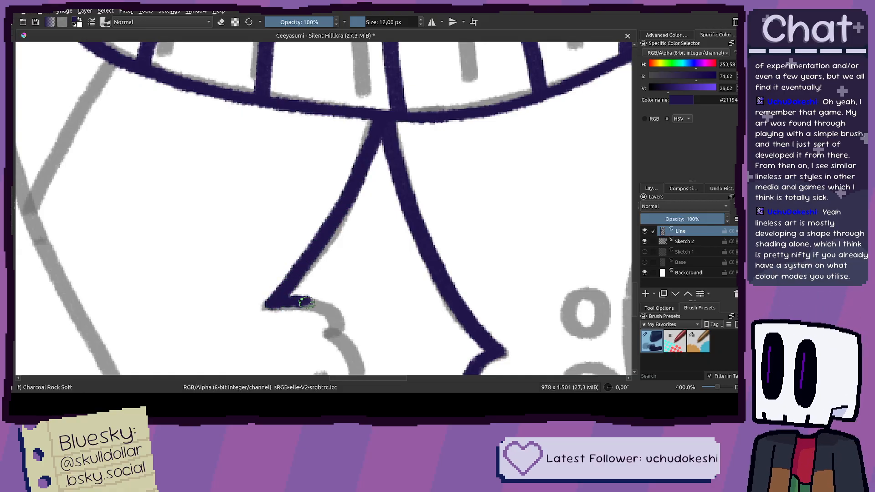
Step: Ink the curled fur tuft below the left-hand leg's inner line, down to the canvas's lower edge
mouse_move(337, 337)
left_mouse_down()
mouse_move(273, 239)
mouse_move(296, 272)
mouse_move(289, 299)
mouse_move(278, 303)
mouse_move(282, 254)
mouse_move(272, 244)
mouse_move(297, 275)
mouse_move(283, 302)
mouse_move(259, 282)
mouse_move(279, 316)
left_mouse_up()
key("ctrl+z")
key("ctrl+z")
scroll(279, 315, "down", 4)
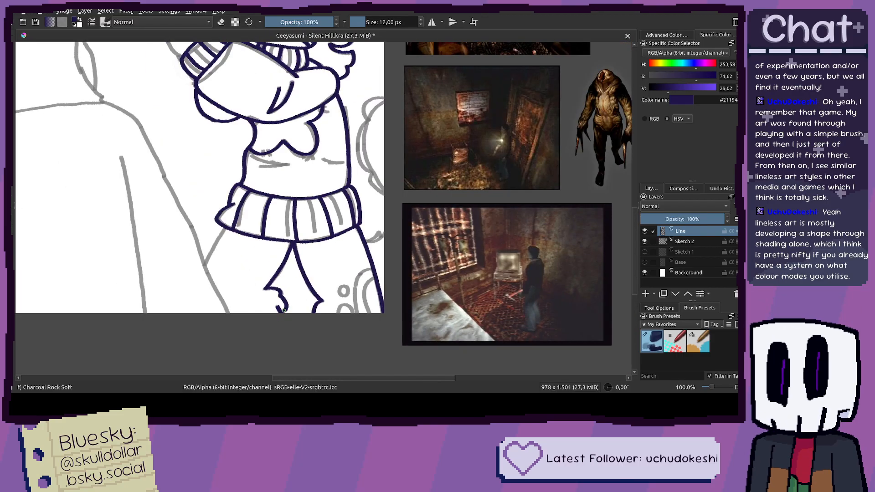
scroll(280, 308, "up", 4)
key("ctrl+z")
scroll(277, 328, "down", 4)
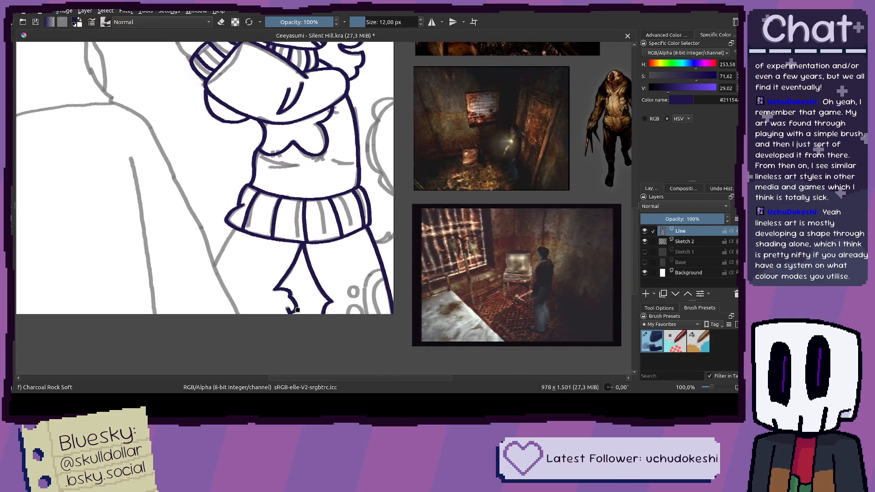
Step: Ink the outer line of the left-hand leg from the hem down to the foreground figure's sketched outline
scroll(224, 208, "up", 5)
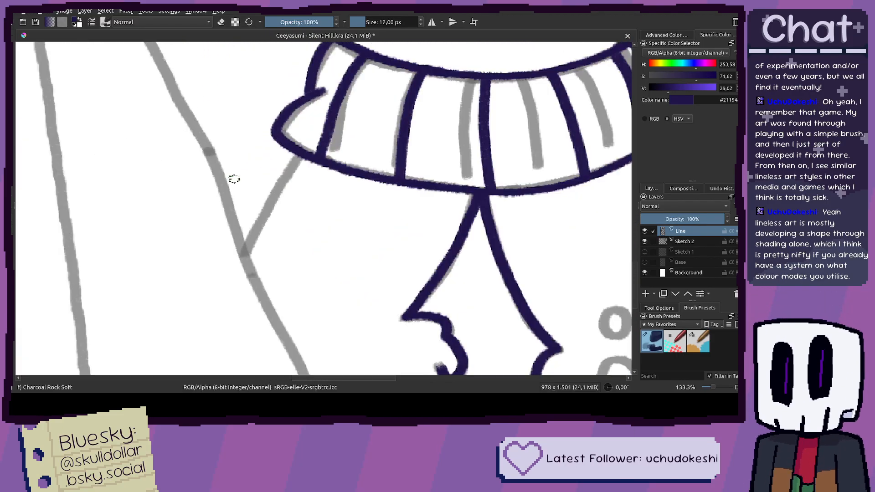
mouse_move(318, 147)
left_mouse_down()
mouse_move(276, 198)
mouse_move(315, 143)
left_mouse_up()
key("ctrl+z")
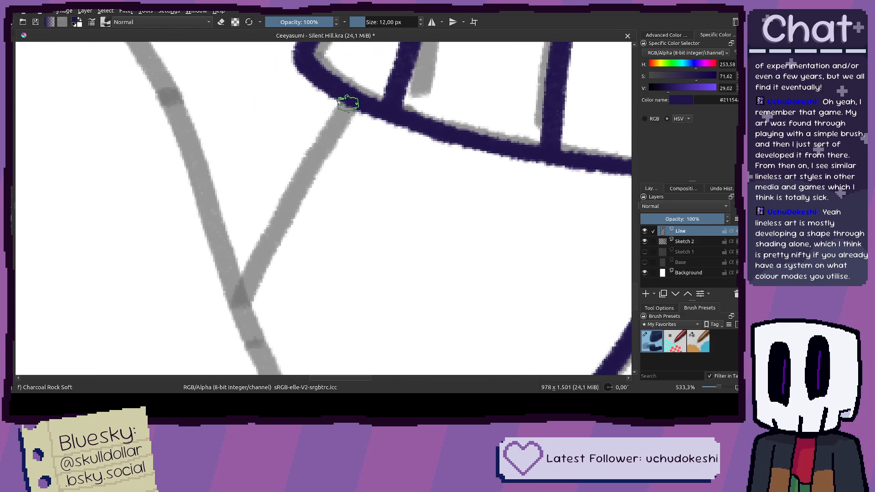
left_click_drag(347, 97, 244, 278)
scroll(244, 278, "down", 5)
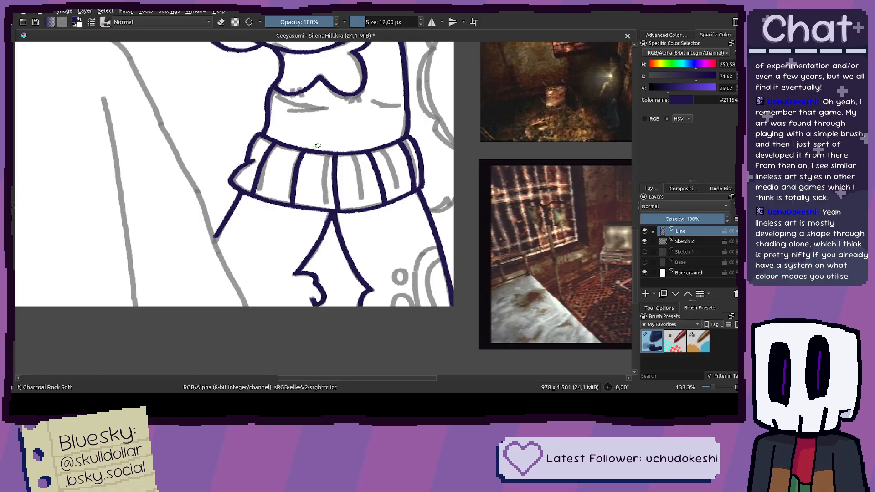
Step: Ink the fluffy, bulging outline of the tail beside the sweater along the canvas's right edge
left_click_drag(372, 229, 264, 321)
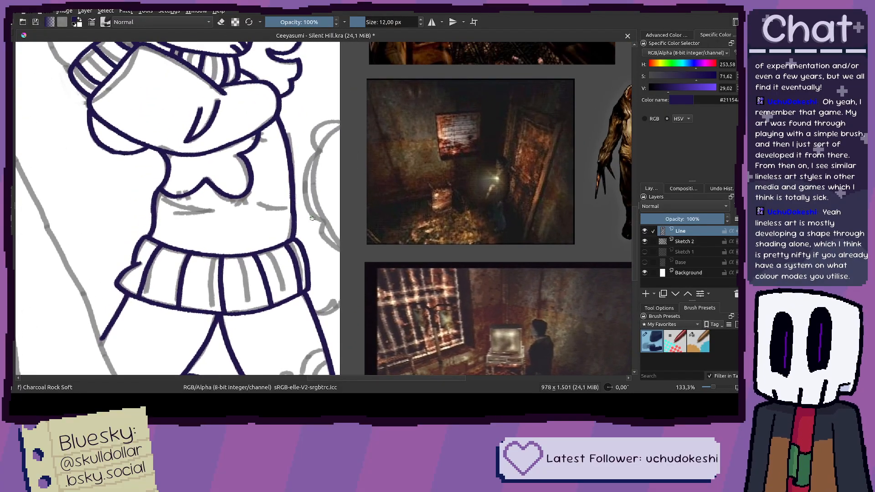
key("ctrl+plus")
key("ctrl+plus")
left_click_drag(348, 118, 336, 248)
scroll(298, 224, "up", 2)
mouse_move(307, 221)
left_mouse_down()
mouse_move(283, 212)
mouse_move(275, 194)
mouse_move(277, 168)
mouse_move(297, 135)
mouse_move(345, 120)
mouse_move(394, 124)
mouse_move(383, 153)
mouse_move(353, 180)
mouse_move(333, 227)
mouse_move(342, 126)
mouse_move(337, 202)
mouse_move(353, 288)
mouse_move(367, 311)
mouse_move(412, 333)
mouse_move(383, 187)
mouse_move(383, 256)
mouse_move(470, 303)
left_mouse_up()
left_click_drag(457, 254, 416, 337)
scroll(379, 299, "down", 2)
mouse_move(379, 299)
left_mouse_down()
mouse_move(369, 246)
mouse_move(379, 62)
left_mouse_up()
Step: Ink the small curved part of the tail that joins the right-hand leg just below the hem
scroll(349, 175, "up", 2)
left_click_drag(275, 219, 353, 185)
key("ctrl+z")
mouse_move(267, 220)
left_mouse_down()
mouse_move(353, 191)
mouse_move(381, 159)
mouse_move(391, 196)
left_mouse_up()
key("ctrl+z")
mouse_move(274, 218)
left_mouse_down()
mouse_move(328, 213)
mouse_move(381, 166)
mouse_move(403, 186)
mouse_move(440, 165)
left_mouse_up()
scroll(442, 205, "down", 4)
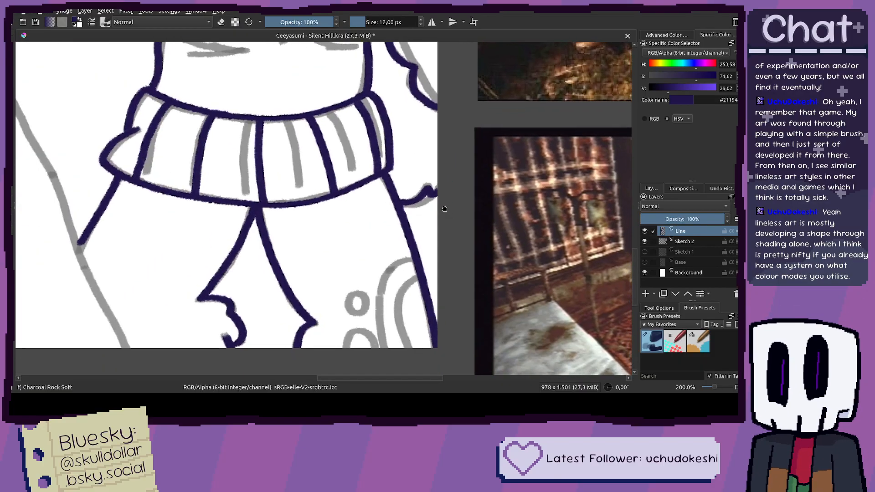
Step: Hide the Sketch 2 layer to check the whole line art, and show the sketch again
scroll(424, 255, "up", 3)
scroll(416, 308, "down", 5)
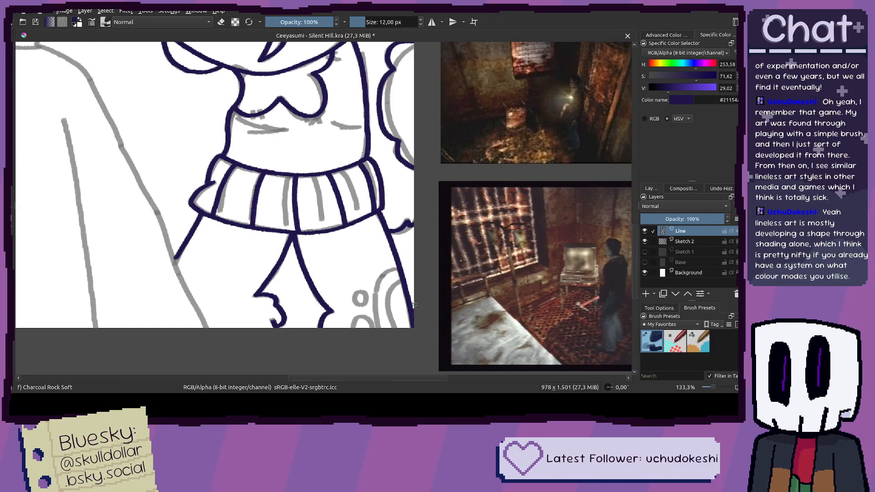
left_click(644, 242)
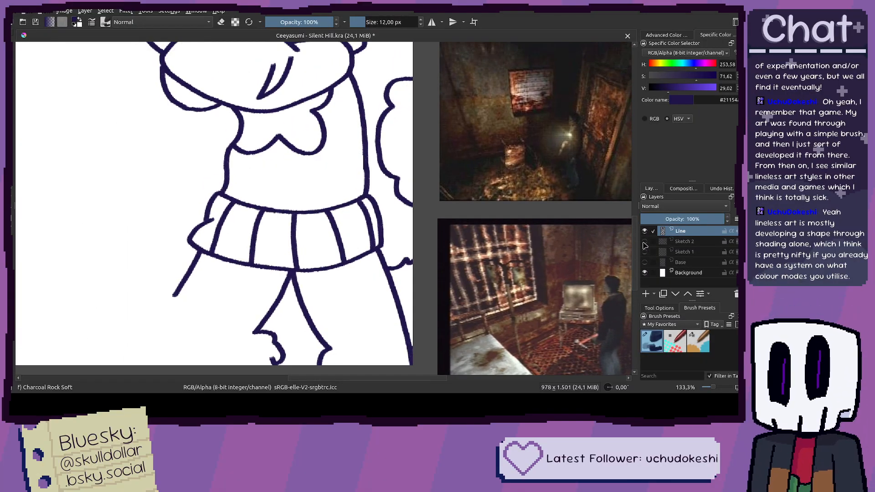
scroll(462, 205, "down", 3)
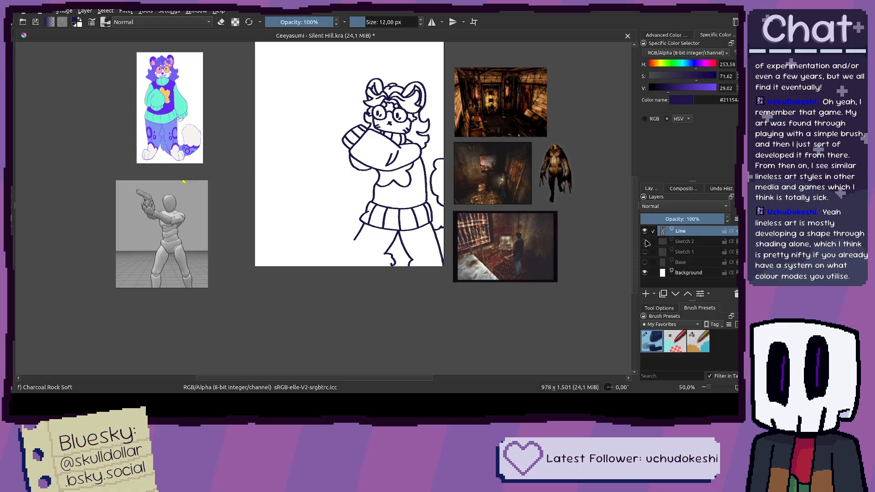
left_click(644, 241)
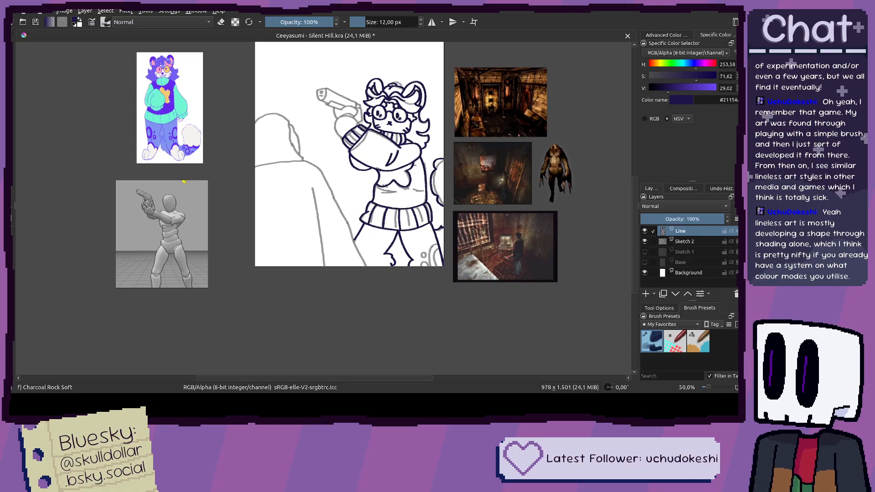
Step: Ink the pointed fabric crease on the sweater's left side, just below the star patch
left_click_drag(183, 181, 167, 169)
mouse_move(354, 188)
left_mouse_down()
mouse_move(390, 196)
mouse_move(405, 185)
mouse_move(360, 200)
left_mouse_up()
scroll(390, 205, "up", 2)
scroll(360, 200, "up", 2)
scroll(316, 189, "up", 2)
left_click_drag(198, 135, 283, 165)
key("ctrl+z")
mouse_move(197, 135)
left_mouse_down()
mouse_move(333, 177)
mouse_move(390, 183)
mouse_move(249, 195)
left_mouse_up()
Step: Try inking the crease on the sweater's right side as a pointed wedge and as arched variants
scroll(282, 192, "right", 5)
mouse_move(363, 170)
left_mouse_down()
mouse_move(435, 191)
mouse_move(412, 188)
mouse_move(485, 195)
mouse_move(402, 207)
left_mouse_up()
key("ctrl+z")
scroll(239, 184, "up", 4)
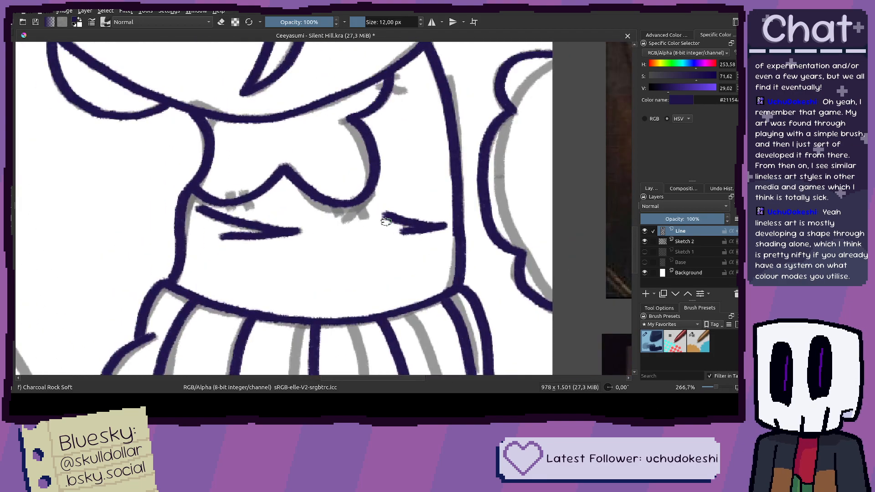
key("ctrl+z")
left_click_drag(357, 231, 493, 200)
key("ctrl+z")
mouse_move(364, 208)
left_mouse_down()
mouse_move(503, 210)
mouse_move(520, 200)
left_mouse_up()
key("ctrl+z")
mouse_move(366, 230)
left_mouse_down()
mouse_move(468, 202)
mouse_move(542, 210)
mouse_move(479, 246)
left_mouse_up()
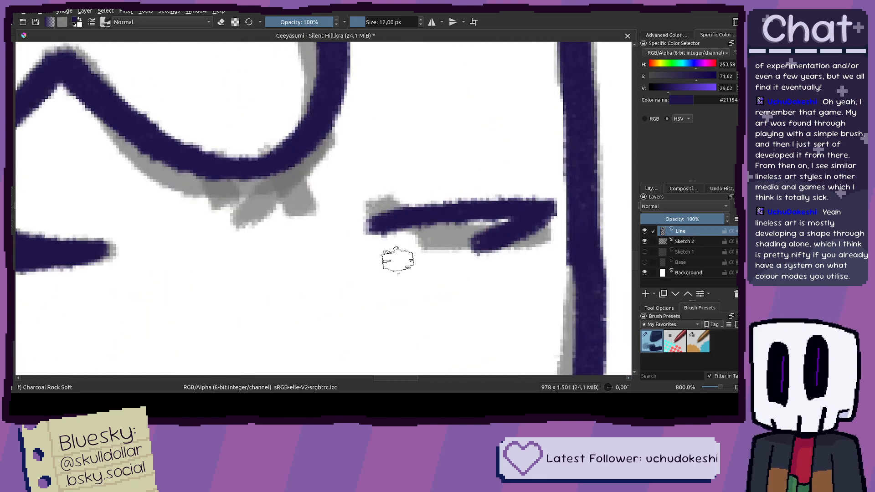
scroll(398, 260, "down", 4)
scroll(405, 256, "up", 4)
key("ctrl+z")
Step: Try a longer arched version of the sweater's right-side crease and check it with the Sketch 2 layer temporarily hidden
left_click_drag(354, 240, 506, 224)
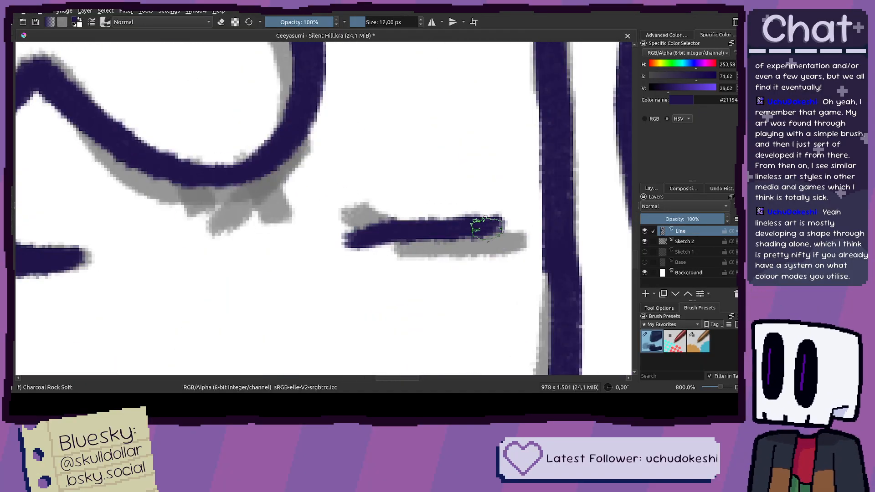
key("ctrl+z")
mouse_move(329, 248)
left_mouse_down()
mouse_move(361, 234)
mouse_move(524, 218)
left_mouse_up()
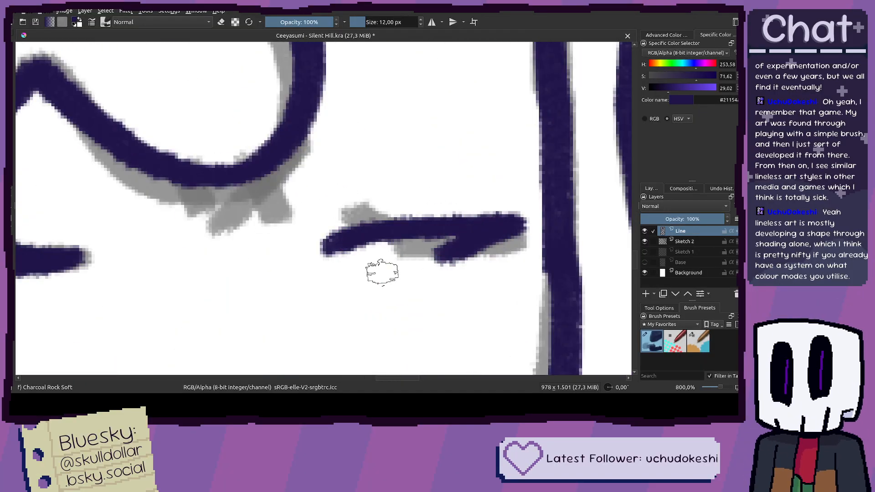
scroll(383, 274, "down", 4)
left_click(644, 242)
left_click(644, 242)
Step: Ink the sweater's right-side crease as a short, nearly horizontal thin wedge between the star patch and the side outline
scroll(418, 253, "up", 4)
mouse_move(268, 225)
left_mouse_down()
mouse_move(257, 229)
mouse_move(401, 250)
mouse_move(323, 283)
mouse_move(255, 291)
left_mouse_up()
scroll(216, 277, "down", 3)
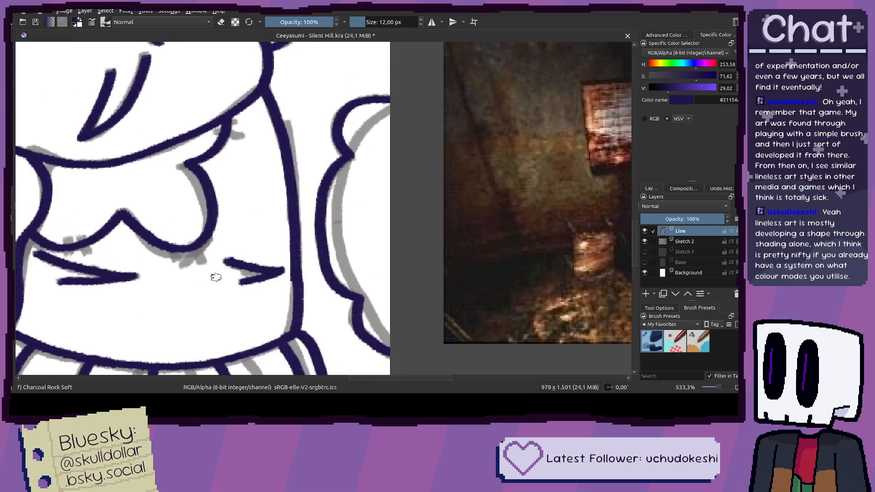
scroll(217, 277, "up", 2)
key("ctrl+z")
mouse_move(329, 230)
left_mouse_down()
mouse_move(422, 237)
mouse_move(408, 244)
left_mouse_up()
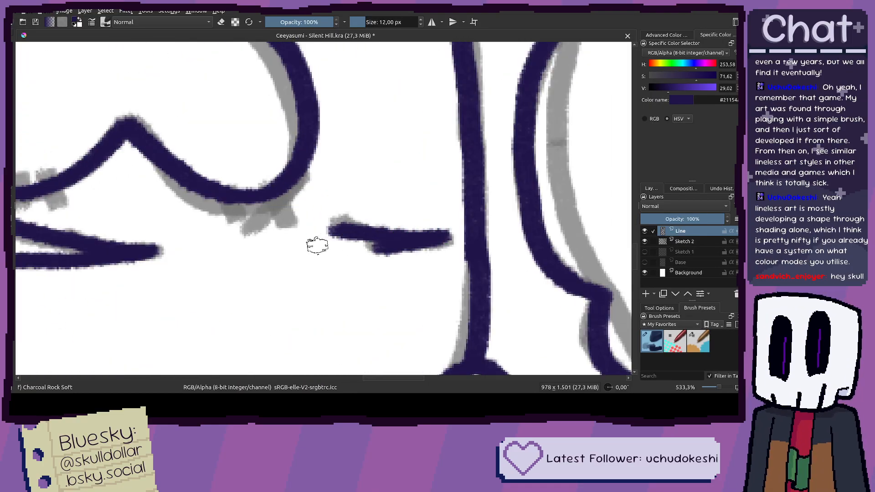
scroll(363, 272, "down", 6)
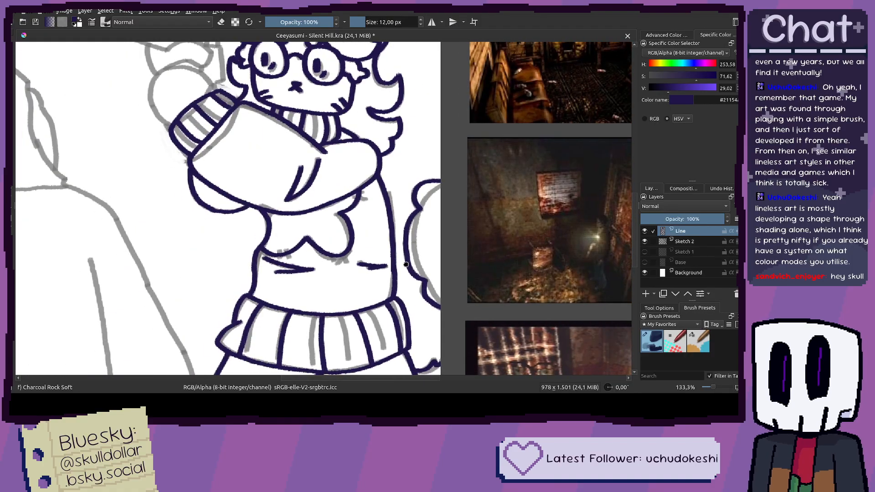
Step: Examine the inked sleeve, face and sweater together with the sketched gun-holding hand above the cuff
scroll(363, 241, "up", 3)
mouse_move(318, 163)
left_mouse_down()
mouse_move(345, 186)
mouse_move(345, 270)
left_mouse_up()
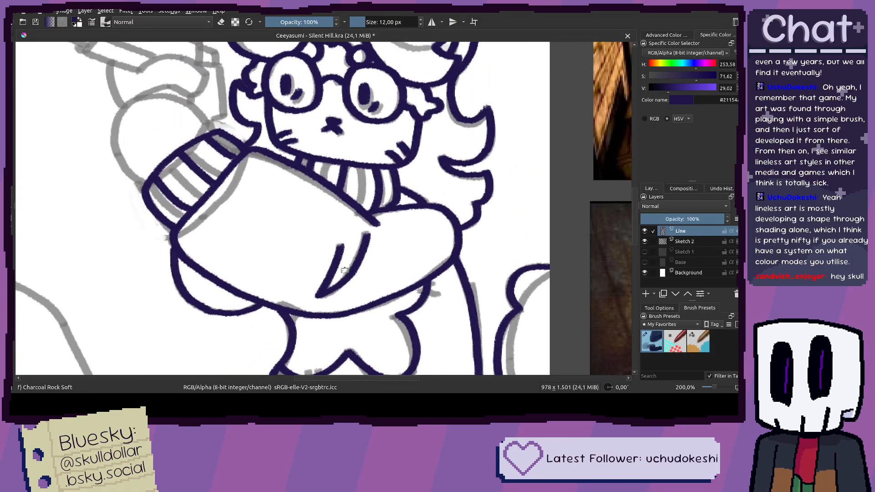
left_click_drag(285, 210, 304, 259)
mouse_move(217, 171)
left_mouse_down()
mouse_move(326, 222)
mouse_move(331, 157)
left_mouse_up()
scroll(326, 223, "down", 4)
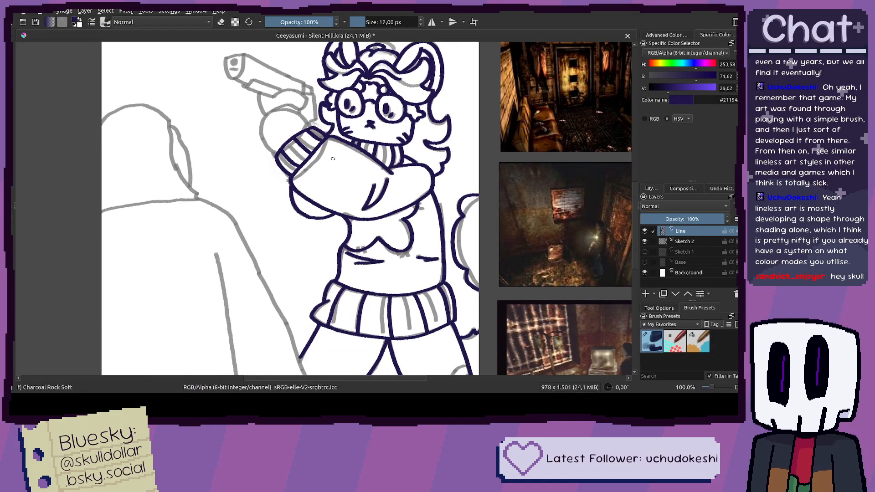
left_click_drag(338, 184, 384, 239)
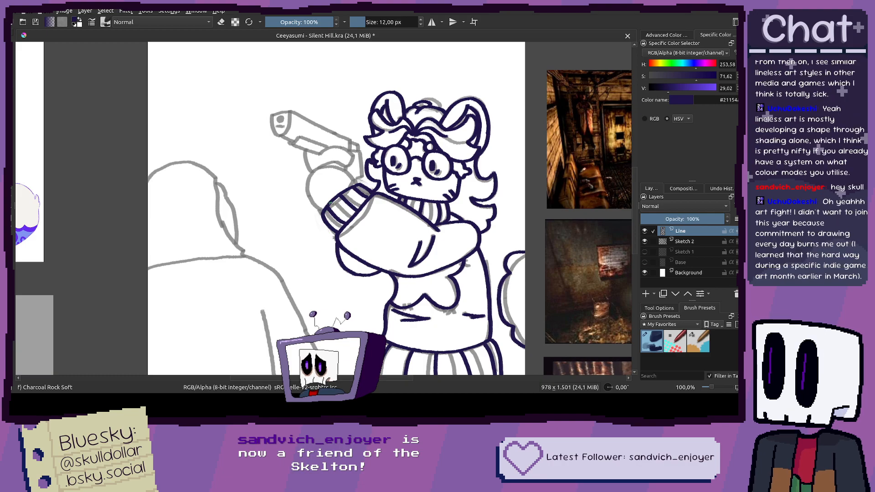
left_click_drag(339, 218, 370, 238)
scroll(369, 238, "up", 6)
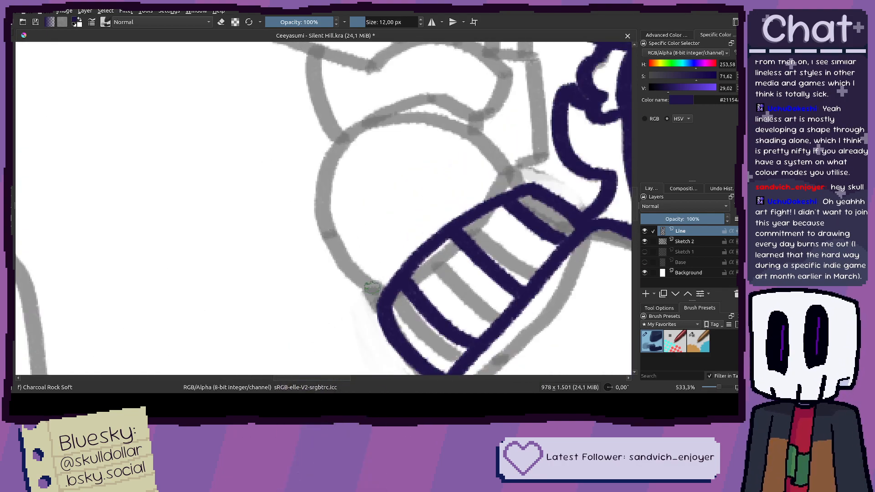
Step: Ink the rounded outline of the gun-holding fist above the striped cuff, closing it against the cuff's edge
key("ctrl+z")
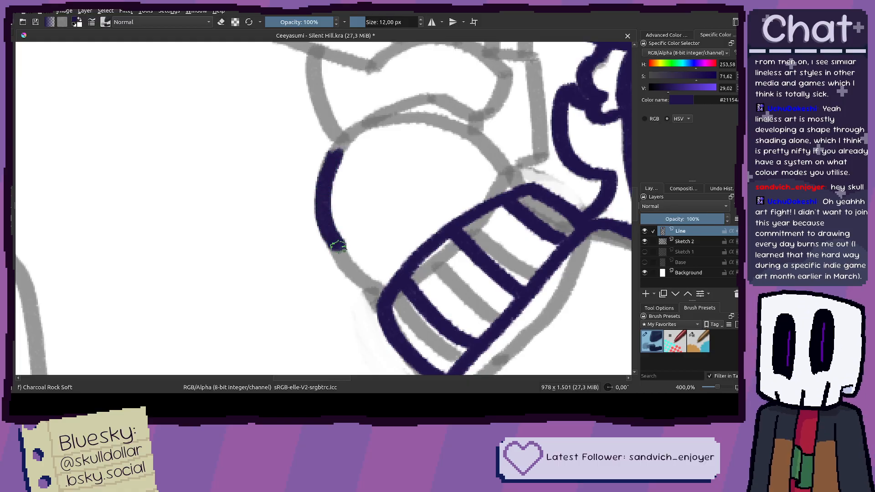
key("ctrl+z")
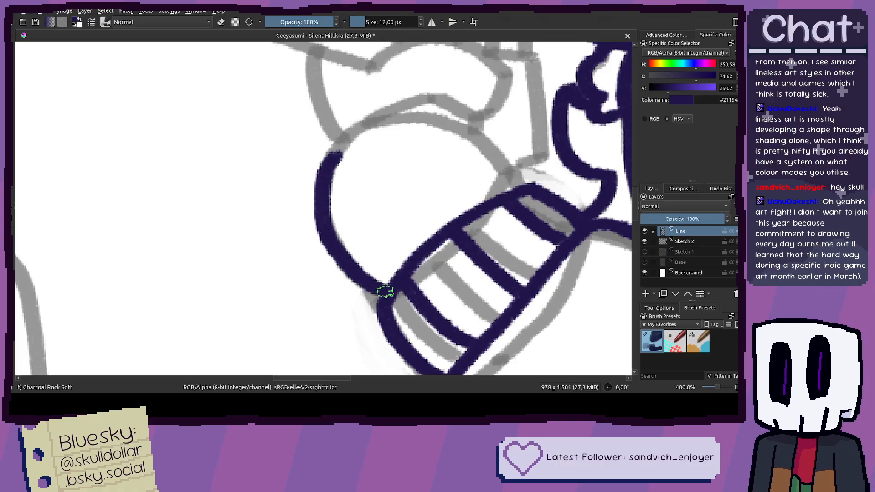
scroll(384, 291, "up", 3)
scroll(319, 265, "right", 2)
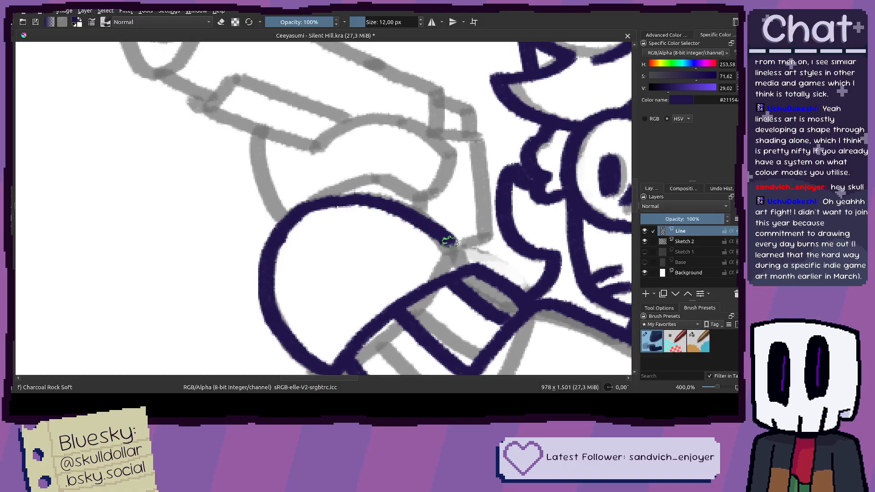
scroll(485, 238, "down", 4)
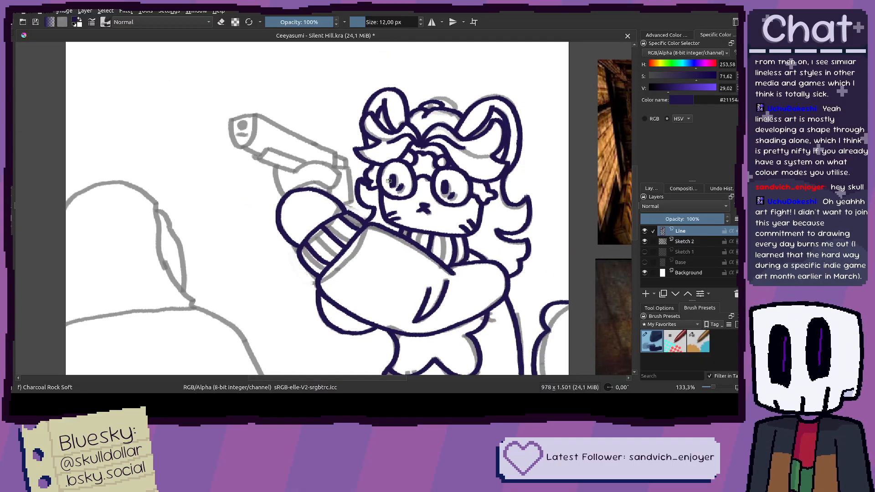
Step: Ink the arched upper edge of the finger wrapped over the gun, from the barrel block to the grip
mouse_move(306, 172)
left_mouse_down()
mouse_move(285, 168)
mouse_move(313, 186)
left_mouse_up()
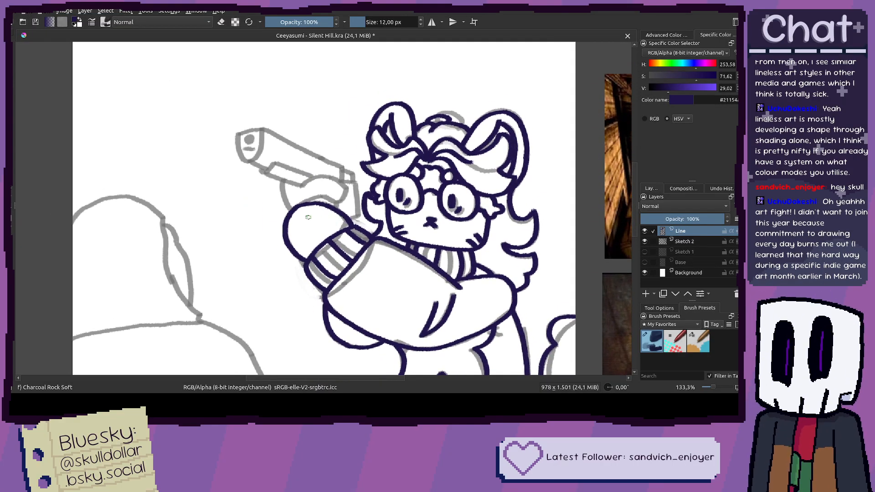
left_click_drag(343, 221, 359, 222)
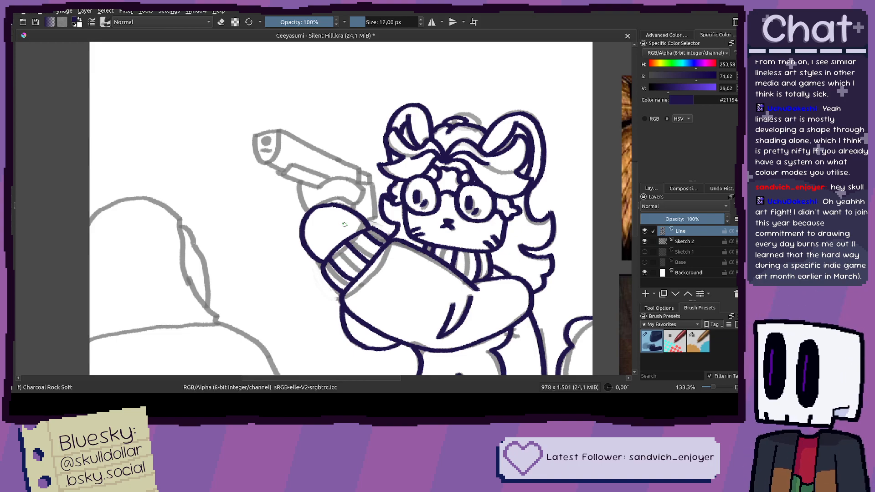
scroll(344, 225, "up", 6)
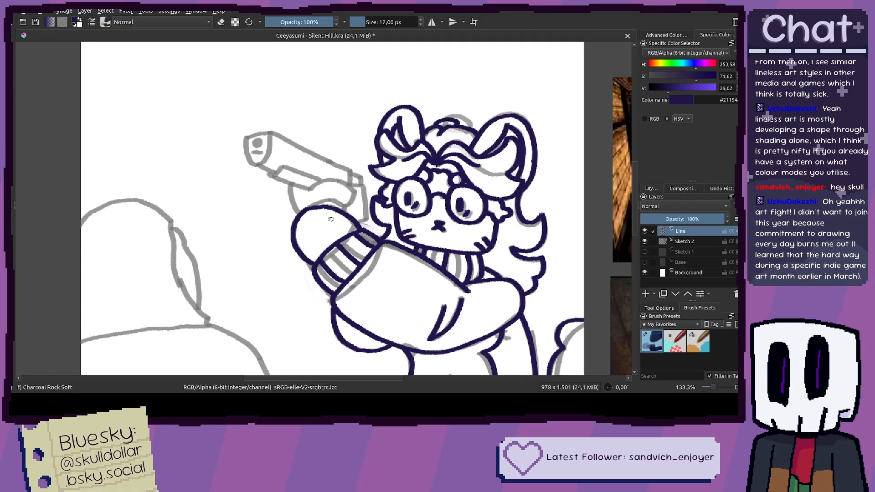
scroll(323, 221, "up", 2)
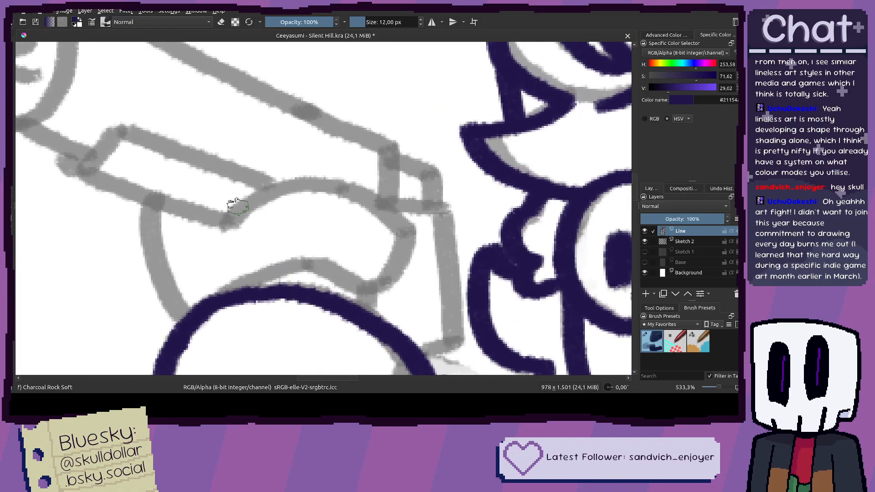
mouse_move(183, 255)
left_mouse_down()
mouse_move(237, 215)
mouse_move(299, 202)
mouse_move(347, 208)
mouse_move(439, 267)
left_mouse_up()
scroll(422, 246, "down", 8)
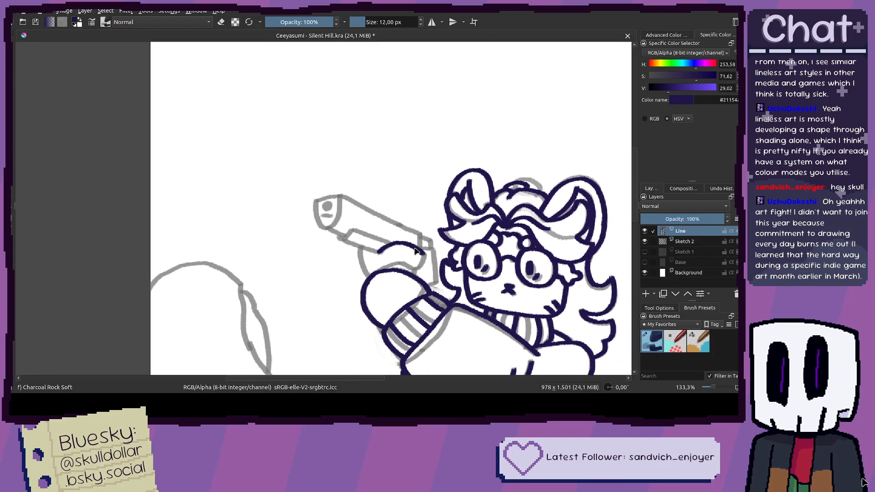
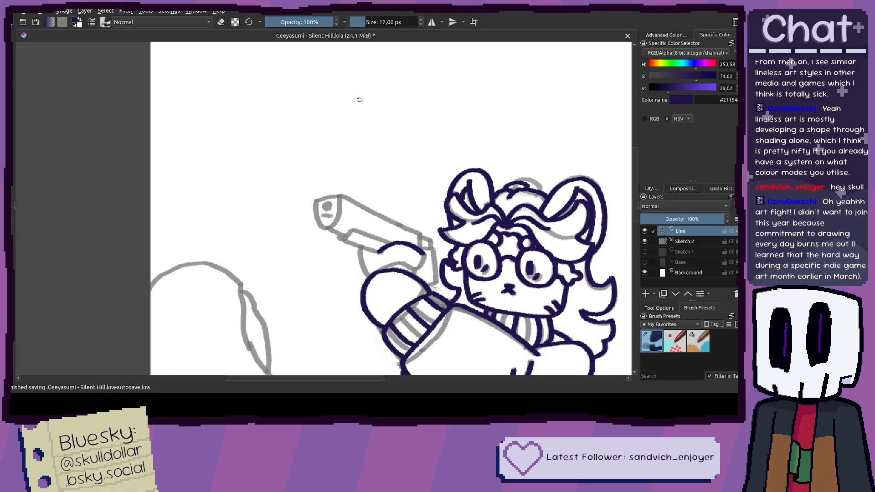
Step: Ink the finger's rounded tip beside the grip and its wavy underside back to the fist outline
left_click_drag(351, 182, 327, 175)
scroll(388, 267, "up", 3)
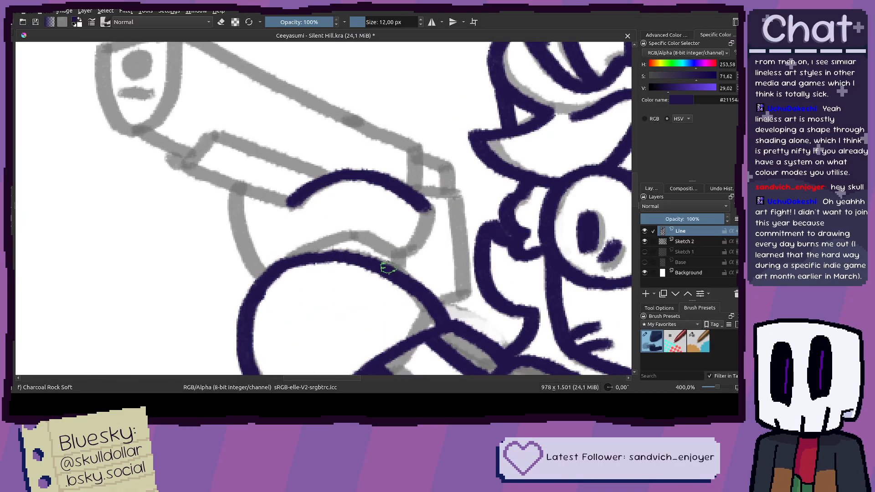
scroll(366, 222, "down", 4)
left_click_drag(365, 222, 322, 198)
scroll(337, 205, "up", 6)
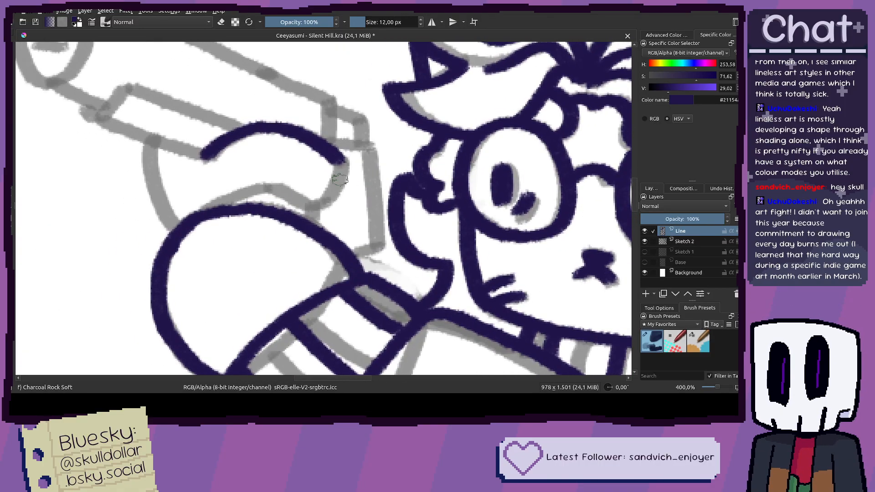
mouse_move(355, 150)
left_mouse_down()
mouse_move(339, 208)
mouse_move(296, 231)
left_mouse_up()
mouse_move(297, 230)
left_mouse_down()
mouse_move(435, 247)
mouse_move(428, 254)
mouse_move(349, 220)
left_mouse_up()
scroll(197, 209, "up", 1)
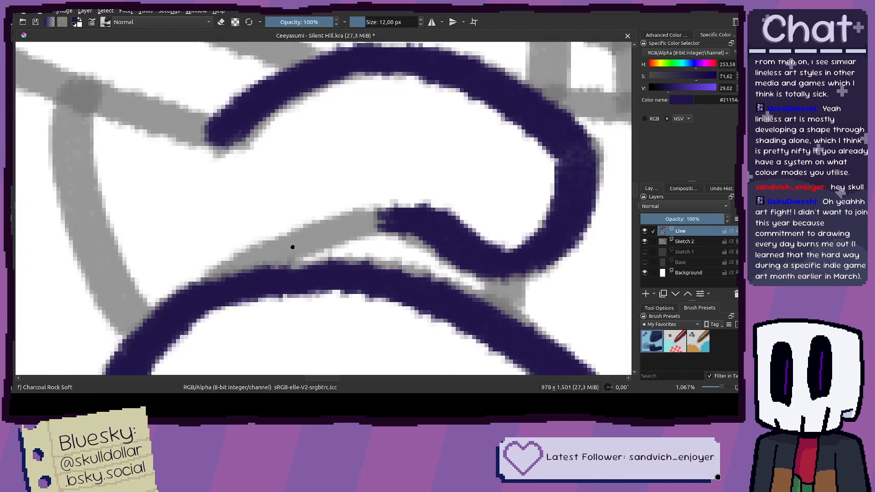
left_click_drag(197, 210, 316, 213)
mouse_move(515, 222)
left_mouse_down()
mouse_move(470, 223)
mouse_move(357, 273)
mouse_move(397, 250)
mouse_move(522, 223)
left_mouse_up()
key("ctrl+z")
Step: Ink the long narrow block under the gun barrel and the lower barrel edge running to the muzzle
mouse_move(241, 166)
left_mouse_down()
mouse_move(373, 228)
mouse_move(408, 296)
left_mouse_up()
mouse_move(510, 287)
left_mouse_down()
mouse_move(240, 198)
mouse_move(292, 139)
mouse_move(300, 112)
mouse_move(415, 135)
left_mouse_up()
key("ctrl+z")
mouse_move(298, 111)
left_mouse_down()
mouse_move(453, 156)
mouse_move(610, 219)
left_mouse_up()
mouse_move(235, 170)
left_mouse_down()
mouse_move(400, 273)
mouse_move(303, 205)
left_mouse_up()
key("ctrl+z")
left_click_drag(418, 279, 253, 192)
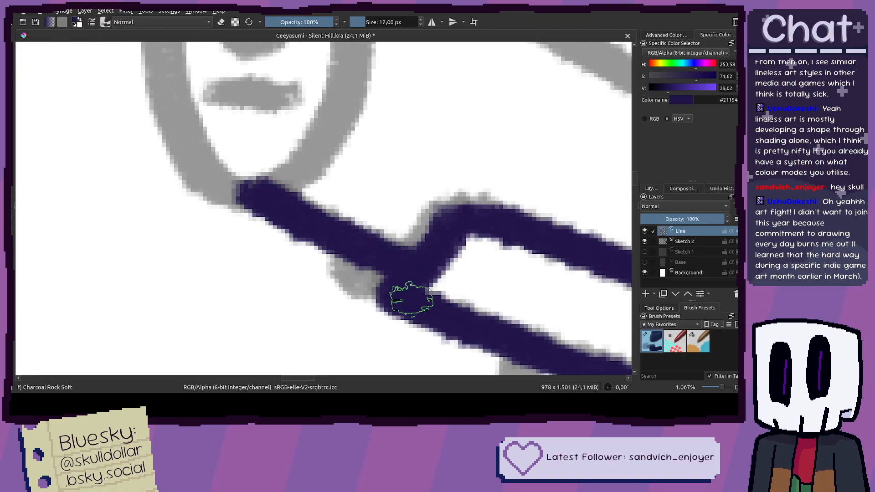
mouse_move(387, 291)
left_mouse_down()
mouse_move(349, 252)
mouse_move(396, 287)
left_mouse_up()
key("ctrl+z")
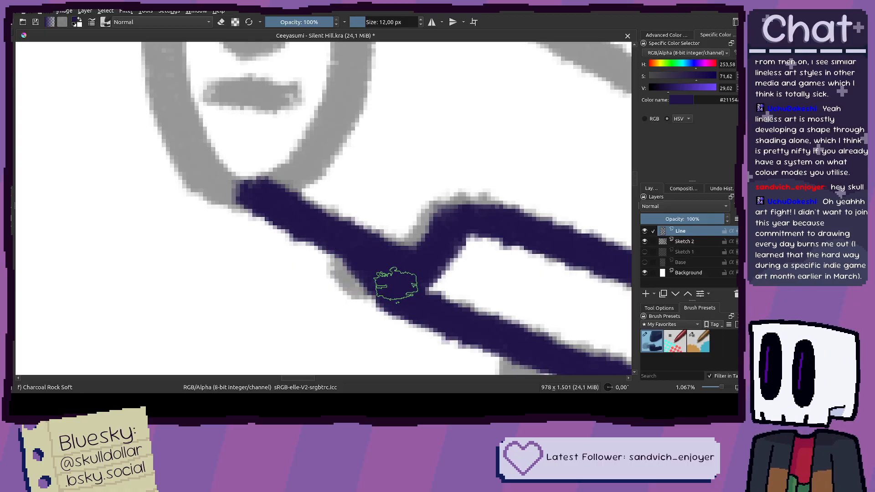
Step: Ink the shield-shaped outline of the gun's muzzle face with curved sides, a pointed base and a slanted upper edge
key("minus")
left_click_drag(324, 225, 385, 296)
key("plus")
mouse_move(333, 303)
left_mouse_down()
mouse_move(275, 274)
mouse_move(257, 246)
mouse_move(241, 173)
mouse_move(247, 95)
left_mouse_up()
left_click_drag(283, 216, 221, 276)
mouse_move(262, 363)
left_mouse_down()
mouse_move(305, 349)
mouse_move(327, 327)
mouse_move(356, 220)
mouse_move(278, 359)
mouse_move(334, 304)
mouse_move(276, 365)
mouse_move(321, 333)
mouse_move(357, 282)
mouse_move(369, 230)
mouse_move(371, 75)
left_mouse_up()
key("ctrl+z")
key("ctrl+z")
mouse_move(182, 157)
left_mouse_down()
mouse_move(239, 125)
mouse_move(362, 86)
left_mouse_up()
Step: Ink the gun slide's long straight upper edge from the muzzle and the short upright edge at its rear
key("minus")
mouse_move(328, 109)
left_mouse_down()
mouse_move(218, 100)
mouse_move(401, 191)
left_mouse_up()
key("ctrl+z")
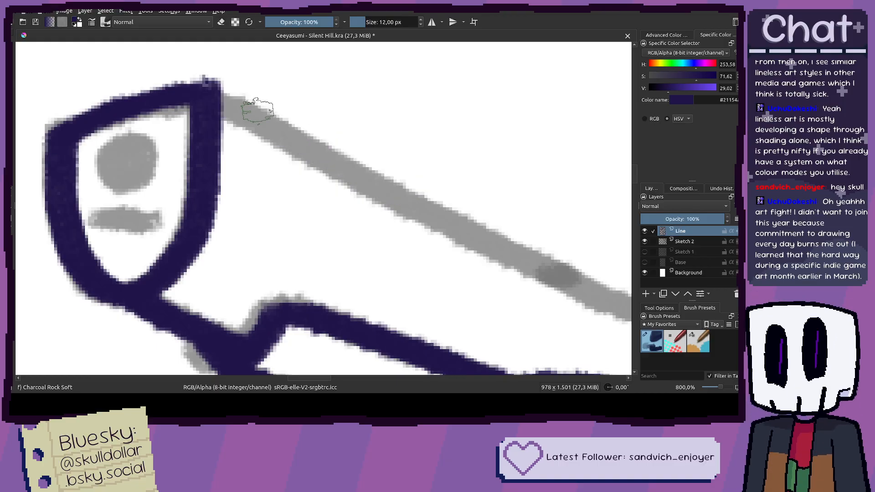
left_click_drag(207, 96, 303, 141)
key("ctrl+z")
left_click_drag(206, 93, 516, 273)
key("ctrl+z")
mouse_move(208, 97)
left_mouse_down()
mouse_move(458, 226)
mouse_move(286, 149)
mouse_move(404, 211)
left_mouse_up()
key("ctrl+z")
key("ctrl+z")
mouse_move(274, 141)
left_mouse_down()
mouse_move(501, 242)
mouse_move(418, 157)
mouse_move(427, 150)
mouse_move(426, 270)
left_mouse_up()
scroll(426, 146, "up", 2)
key("ctrl+z")
Step: Ink the back edge of the gun grip and its short lower edge meeting the fist
mouse_move(432, 152)
left_mouse_down()
mouse_move(431, 322)
mouse_move(335, 254)
mouse_move(469, 275)
mouse_move(425, 133)
mouse_move(444, 319)
left_mouse_up()
scroll(426, 133, "down", 2)
key("ctrl+z")
mouse_move(432, 132)
left_mouse_down()
mouse_move(452, 315)
mouse_move(431, 139)
mouse_move(448, 348)
mouse_move(429, 354)
left_mouse_up()
key("ctrl+z")
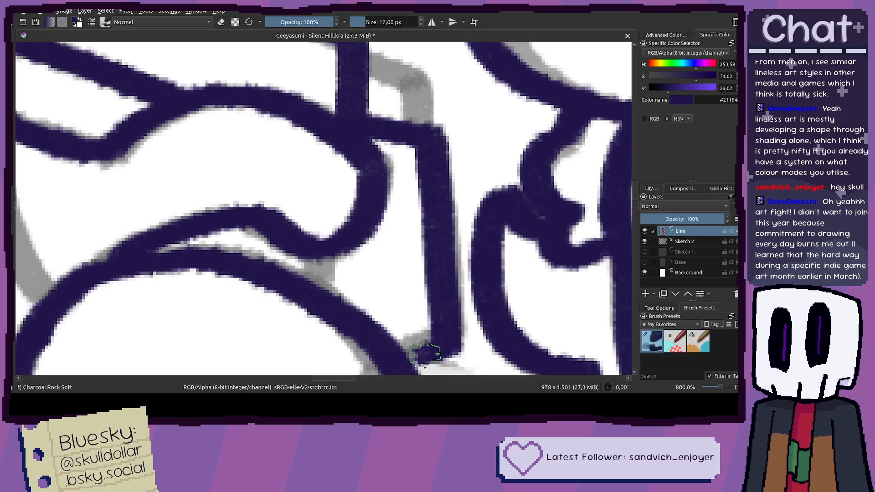
mouse_move(309, 291)
left_mouse_down()
mouse_move(321, 248)
mouse_move(319, 292)
left_mouse_up()
key("ctrl+z")
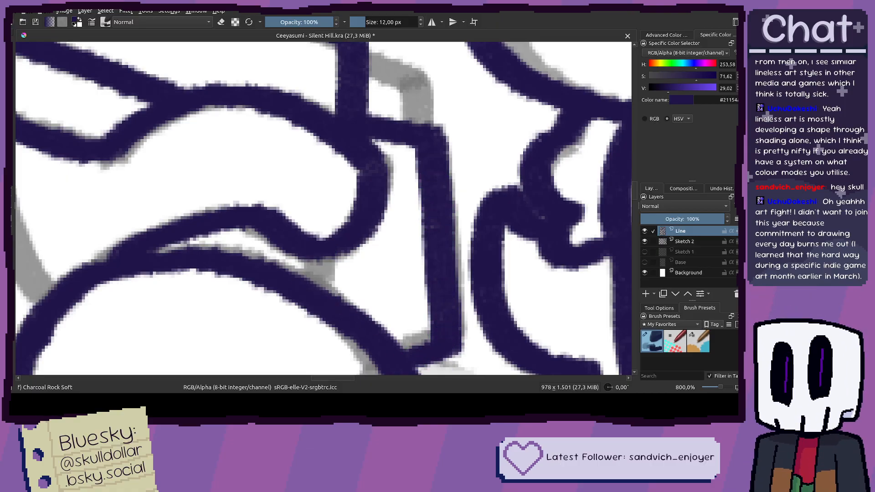
mouse_move(431, 346)
left_mouse_down()
mouse_move(399, 350)
mouse_move(347, 325)
left_mouse_up()
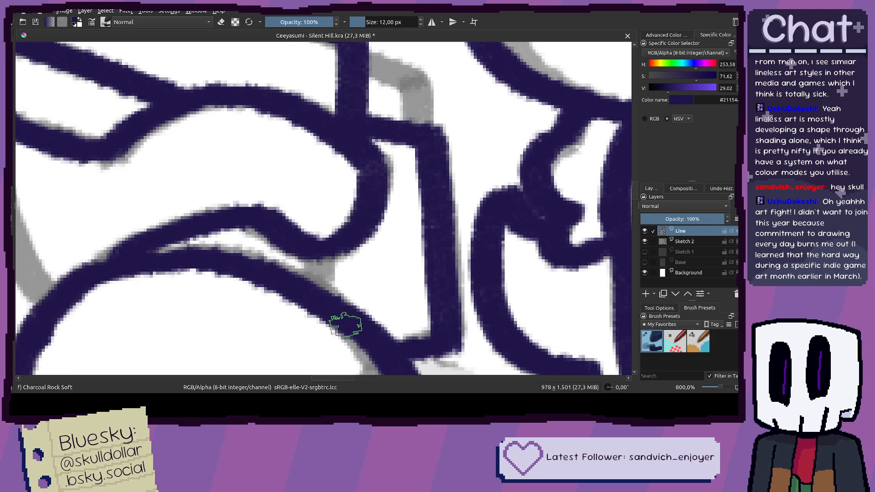
Step: Ink the short connecting line between the finger's tip and the fist outline
left_click_drag(323, 249, 325, 287)
scroll(351, 287, "down", 3)
scroll(401, 200, "up", 4)
Step: Try inking the small block behind the gun slide, above the grip
left_click_drag(304, 214, 348, 231)
key("ctrl+z")
mouse_move(292, 214)
left_mouse_down()
mouse_move(351, 235)
mouse_move(363, 296)
left_mouse_up()
scroll(362, 296, "down", 5)
scroll(359, 242, "up", 4)
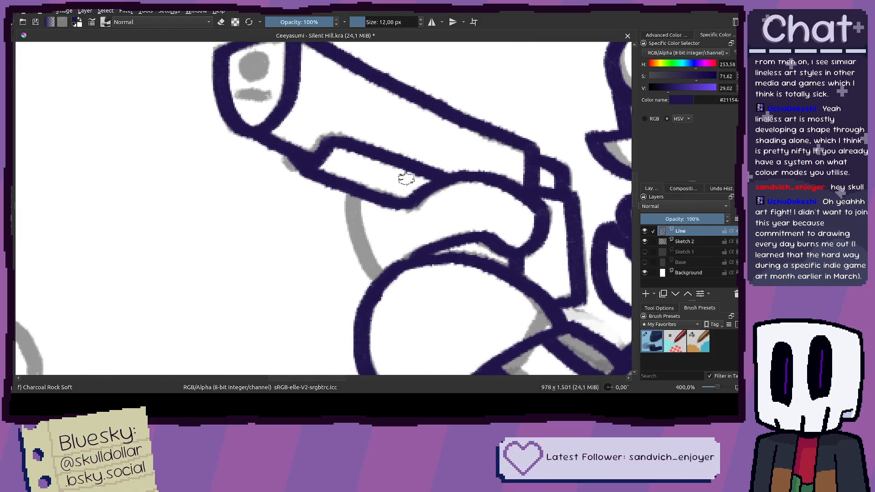
Step: Try inking the round bore and the short slot beneath it inside the muzzle face
left_click_drag(360, 241, 450, 326)
scroll(348, 193, "up", 2)
mouse_move(368, 156)
left_mouse_down()
mouse_move(351, 154)
mouse_move(338, 191)
left_mouse_up()
key("ctrl+z")
mouse_move(365, 148)
left_mouse_down()
mouse_move(319, 196)
mouse_move(344, 205)
mouse_move(358, 160)
left_mouse_up()
mouse_move(314, 242)
left_mouse_down()
mouse_move(379, 248)
mouse_move(410, 235)
left_mouse_up()
key("ctrl+z")
scroll(380, 239, "down", 2)
scroll(366, 249, "up", 2)
scroll(369, 235, "down", 5)
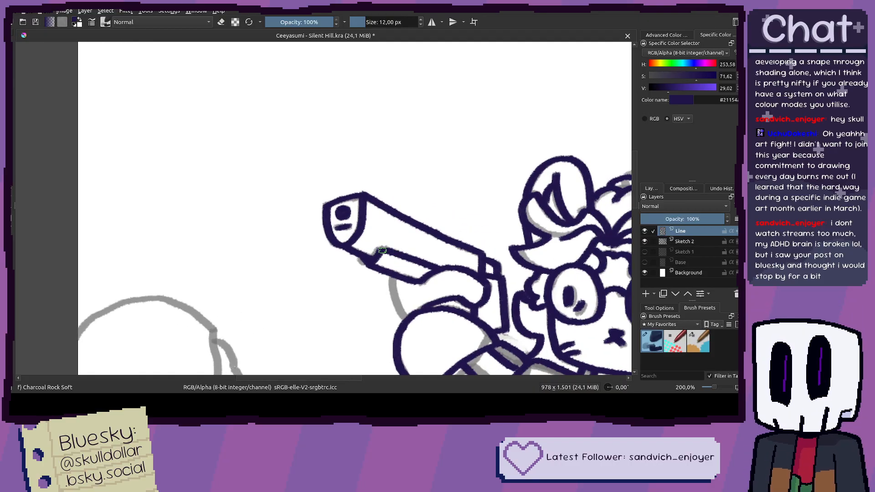
Step: Try inking the curved line from the under-barrel block down to the fist, then undo the latest gun detail strokes
left_click_drag(424, 286, 361, 250)
left_click_drag(443, 335, 402, 266)
scroll(291, 175, "up", 5)
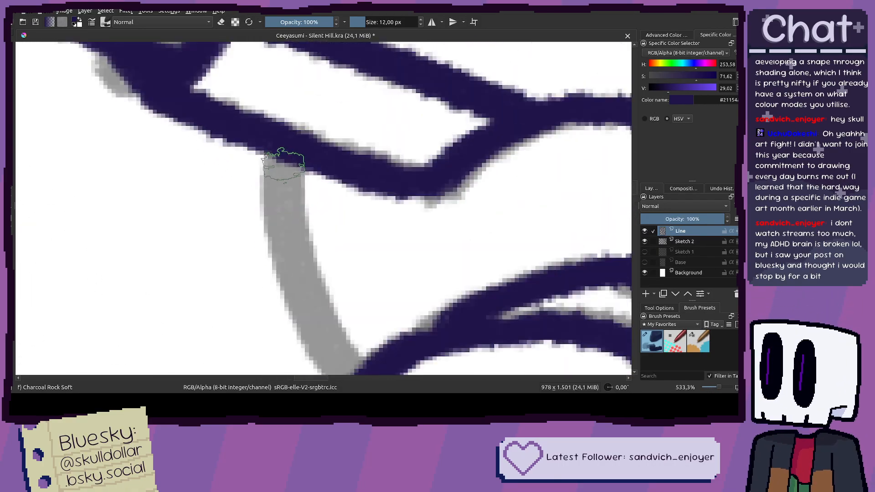
scroll(284, 160, "down", 1)
scroll(255, 136, "up", 1)
mouse_move(262, 93)
left_mouse_down()
mouse_move(269, 191)
mouse_move(327, 293)
left_mouse_up()
scroll(327, 293, "down", 4)
left_click_drag(324, 229, 304, 209)
left_click_drag(363, 229, 325, 187)
scroll(303, 181, "up", 1)
scroll(303, 181, "up", 2)
left_click_drag(285, 153, 286, 181)
scroll(328, 226, "down", 4)
left_click_drag(328, 225, 315, 209)
scroll(314, 209, "up", 3)
key("ctrl+z")
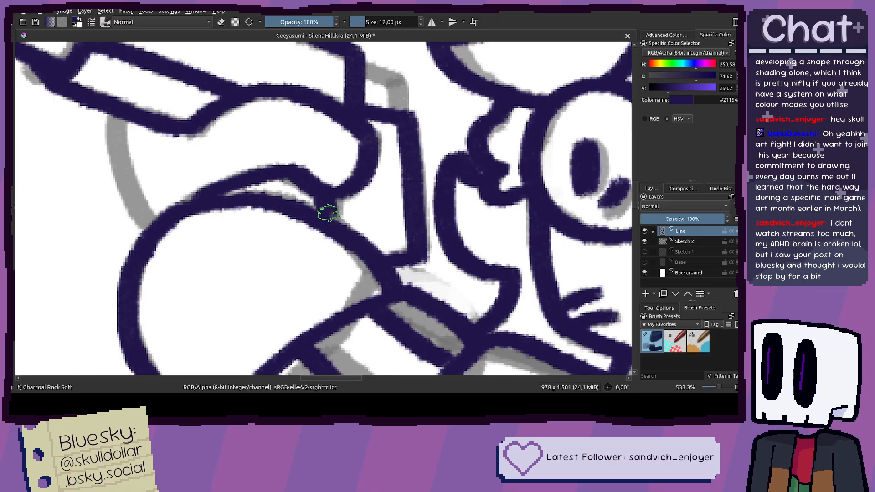
Step: Ink the small block behind the gun slide and the curved line from the under-barrel block down to the fist
scroll(373, 157, "up", 3)
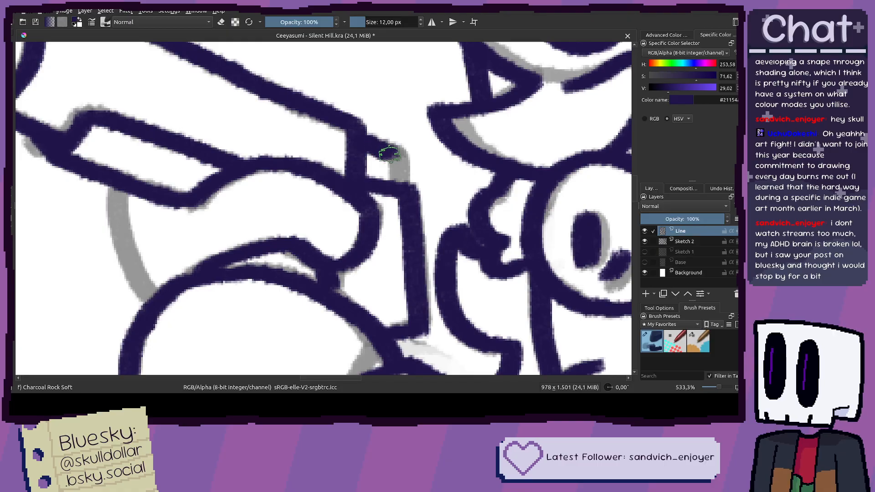
scroll(399, 186, "left", 3)
mouse_move(261, 180)
left_mouse_down()
mouse_move(256, 228)
mouse_move(294, 299)
left_mouse_up()
key("minus")
key("minus")
key("minus")
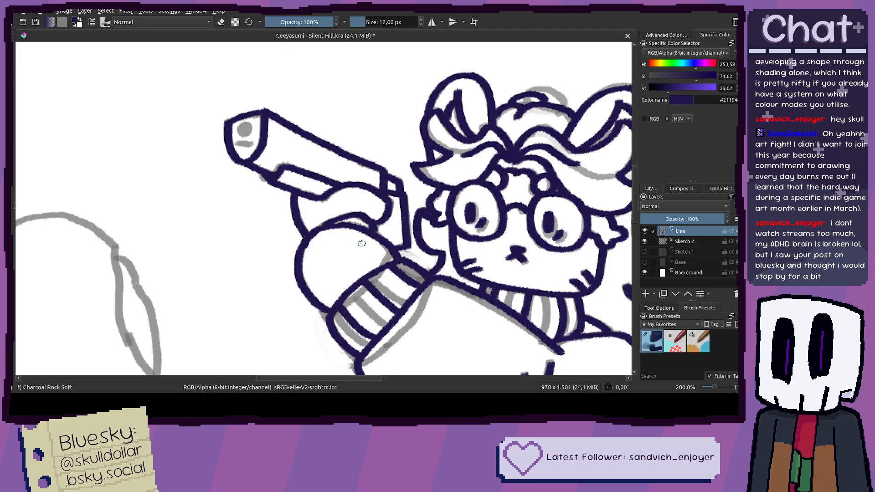
key("minus")
key("minus")
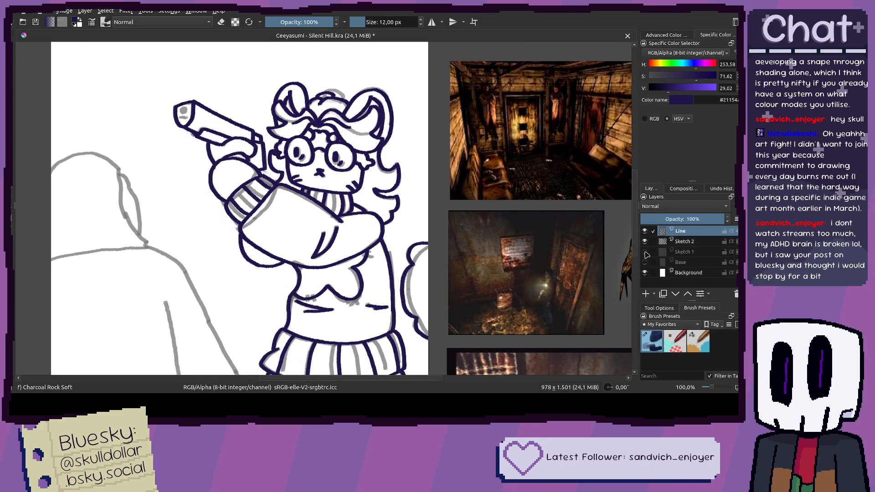
Step: Examine the whole line art beside the reference images with the Sketch 2 layer temporarily hidden
left_click(645, 242)
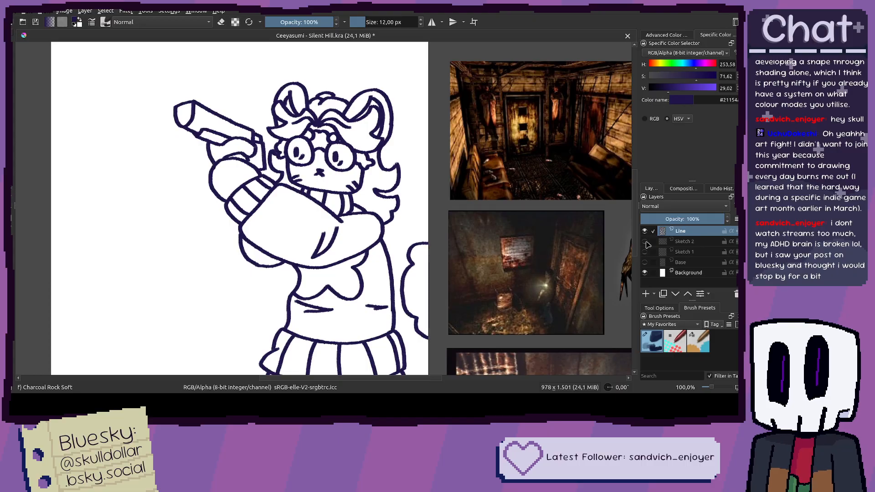
left_click(645, 241)
scroll(242, 210, "down", 5)
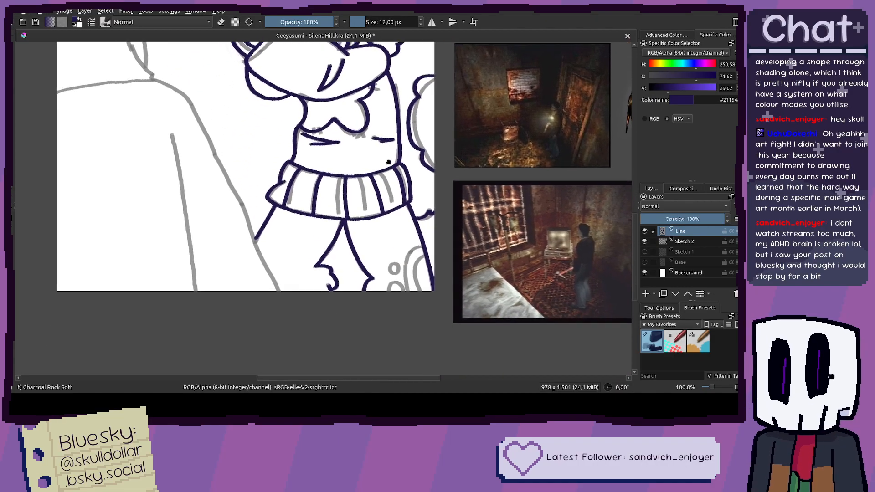
scroll(526, 224, "down", 2)
left_click(644, 242)
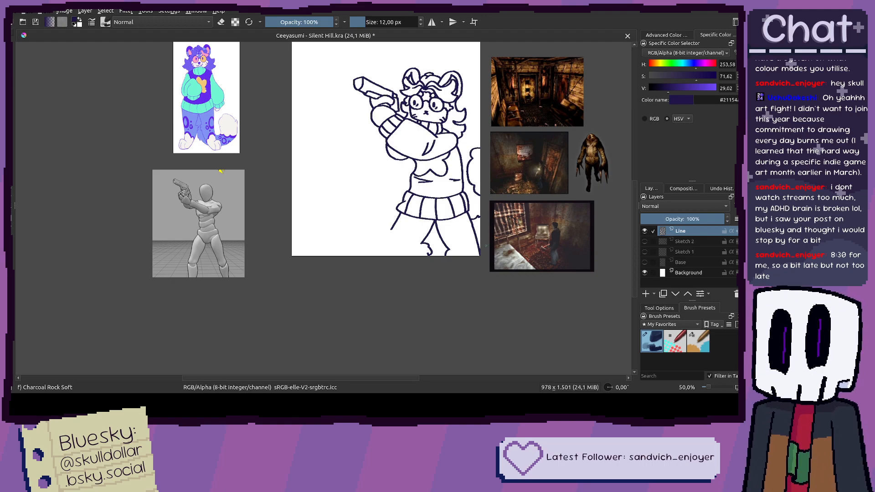
left_click_drag(377, 248, 295, 325)
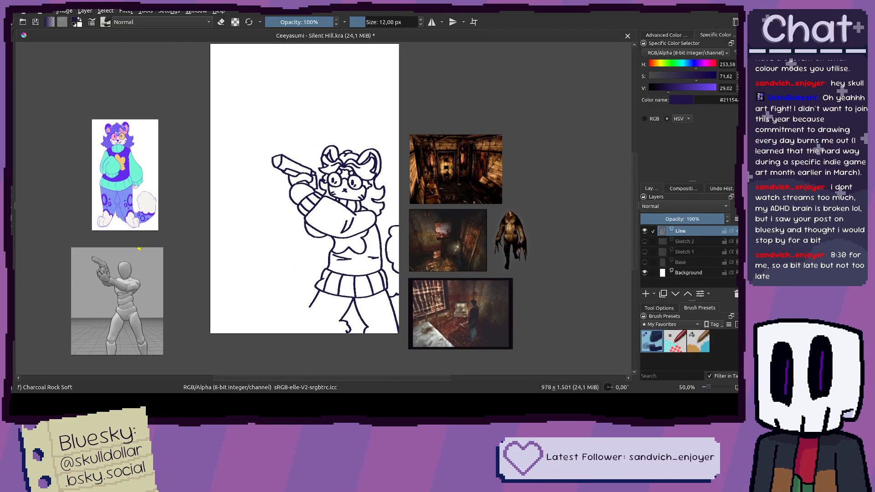
scroll(137, 164, "up", 5)
scroll(229, 193, "down", 2)
left_click_drag(260, 208, 348, 213)
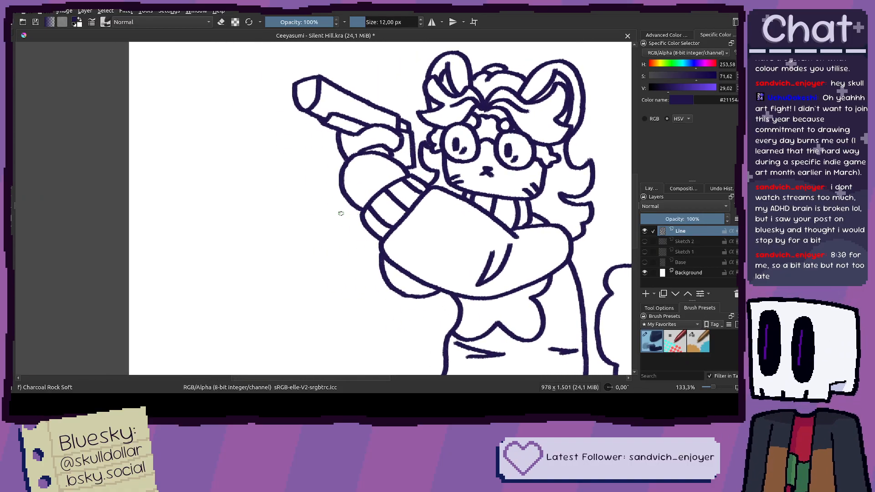
scroll(248, 207, "down", 4)
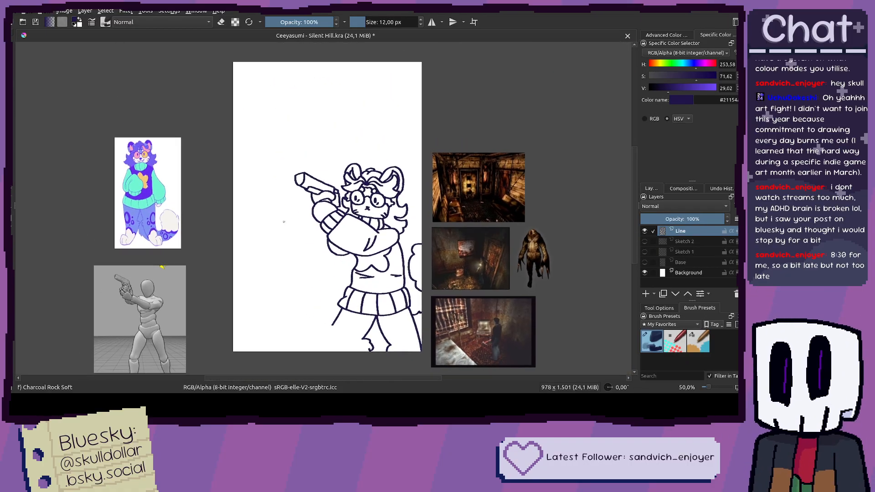
scroll(282, 222, "up", 8)
left_click(644, 242)
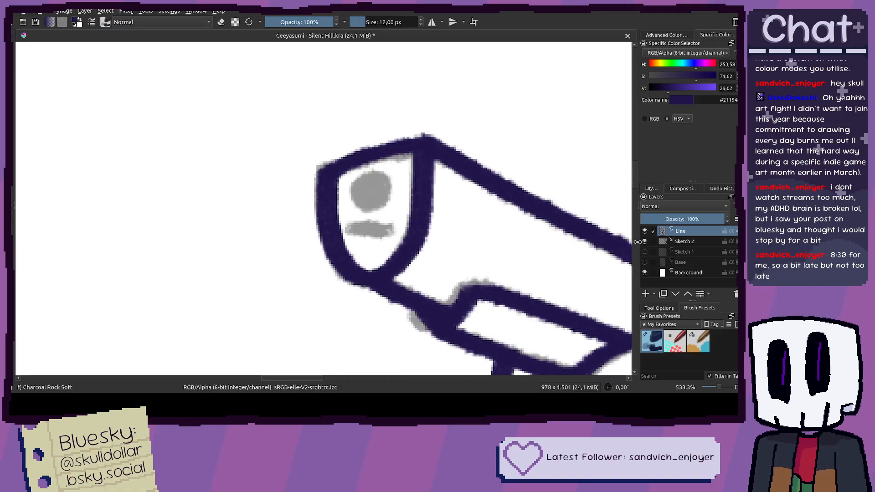
Step: Ink the solid round bore inside the muzzle face and a short slot beneath it, slanted parallel to the upper edge
scroll(369, 216, "up", 2)
mouse_move(437, 193)
left_mouse_down()
mouse_move(401, 214)
mouse_move(392, 247)
mouse_move(439, 250)
mouse_move(410, 216)
mouse_move(426, 221)
left_mouse_up()
left_click_drag(382, 303, 454, 307)
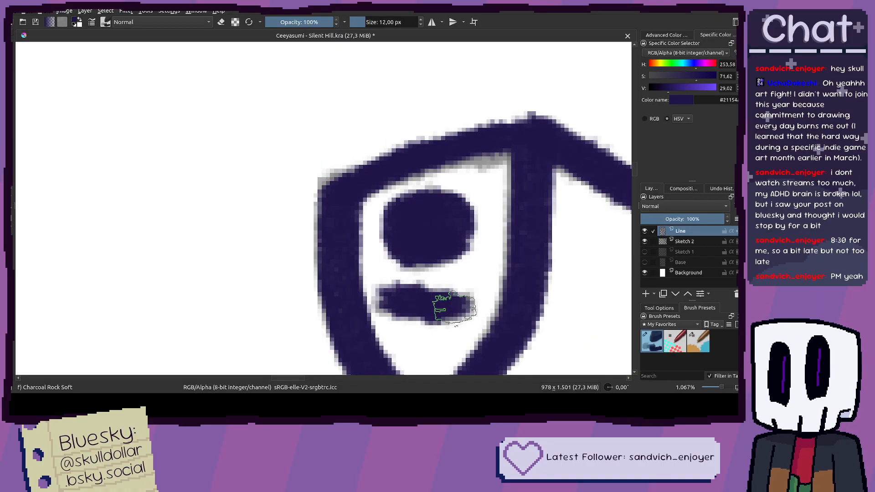
scroll(458, 313, "down", 2)
scroll(459, 315, "up", 3)
key("ctrl+z")
left_click_drag(371, 295, 450, 276)
key("ctrl+z")
mouse_move(351, 296)
left_mouse_down()
mouse_move(452, 275)
mouse_move(502, 253)
left_mouse_up()
scroll(509, 250, "down", 2)
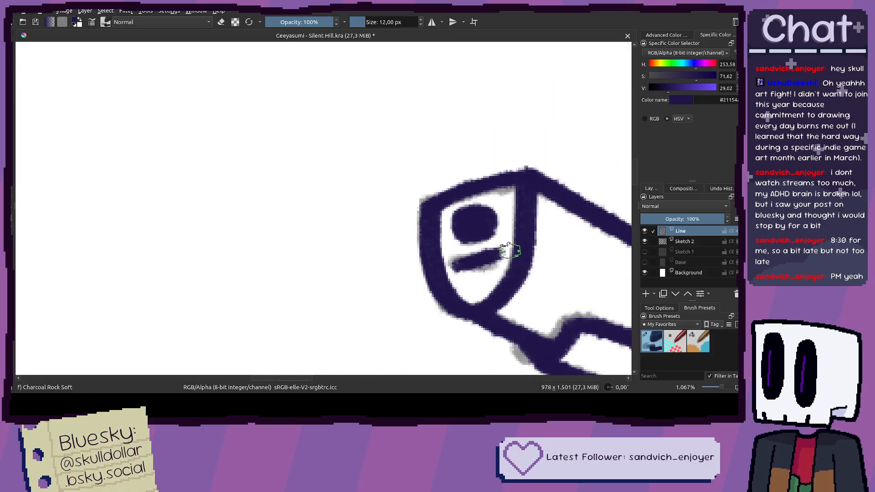
Step: Hide the Sketch 2 layer and inspect the pistol, face and whole character line art against the references
left_click(644, 241)
scroll(505, 252, "down", 4)
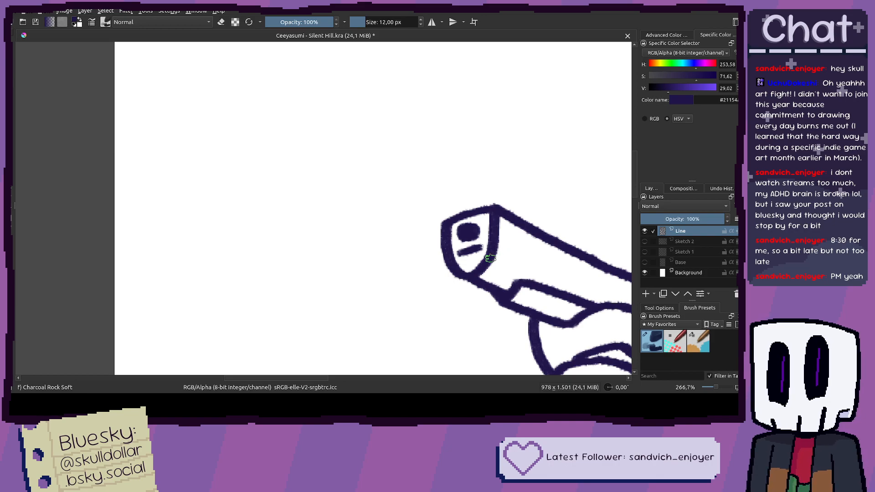
scroll(334, 191, "down", 1)
scroll(355, 240, "down", 2)
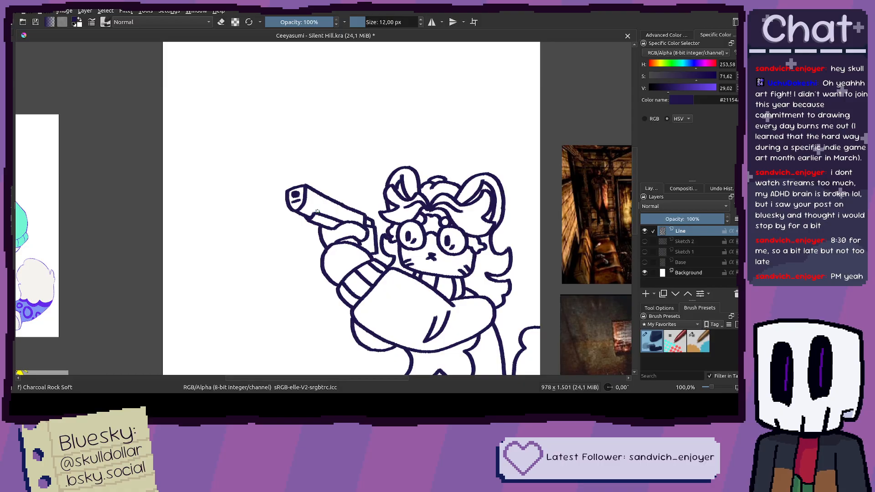
scroll(316, 212, "down", 1)
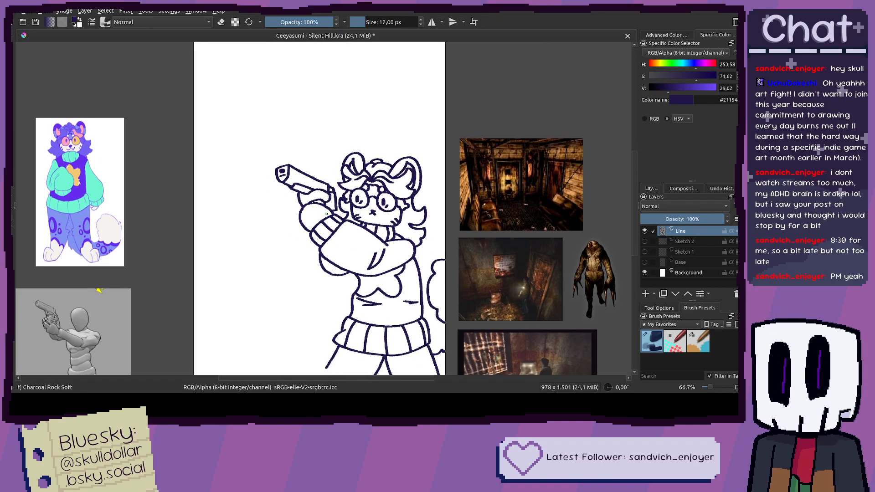
scroll(374, 218, "up", 4)
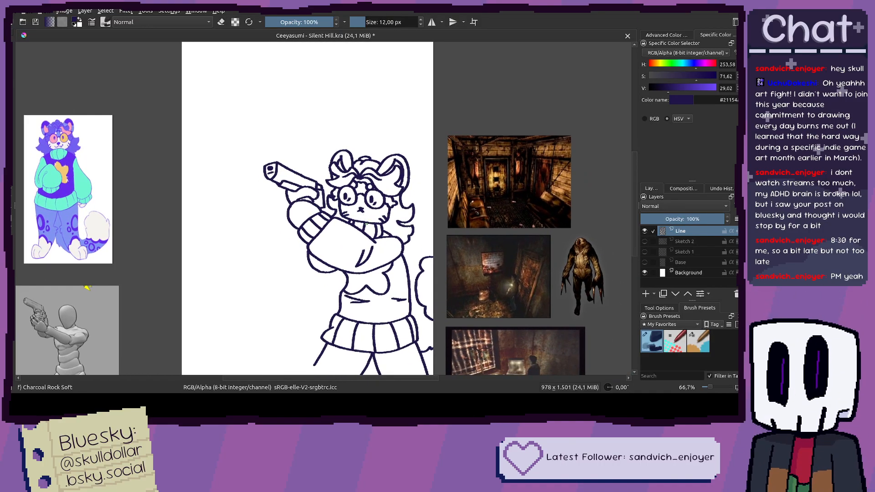
scroll(365, 181, "down", 4)
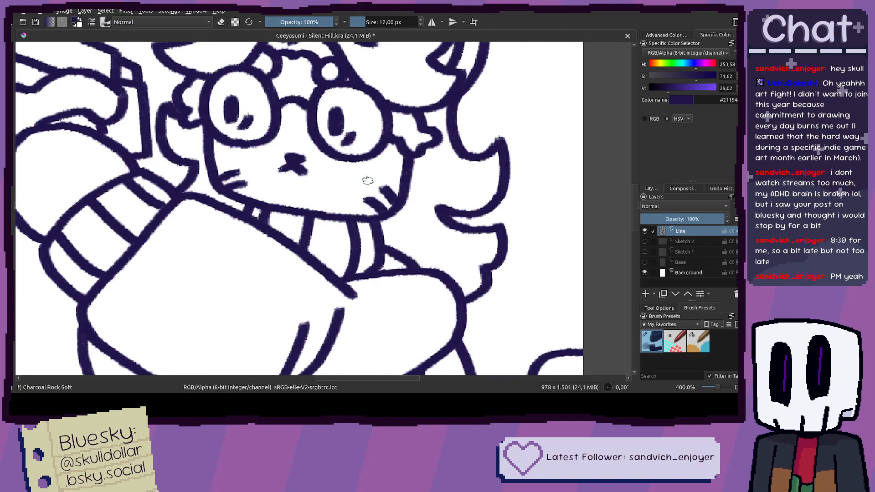
left_click_drag(97, 168, 97, 211)
Step: Rename the Line layer to "Line - Cee"
double_click(699, 232)
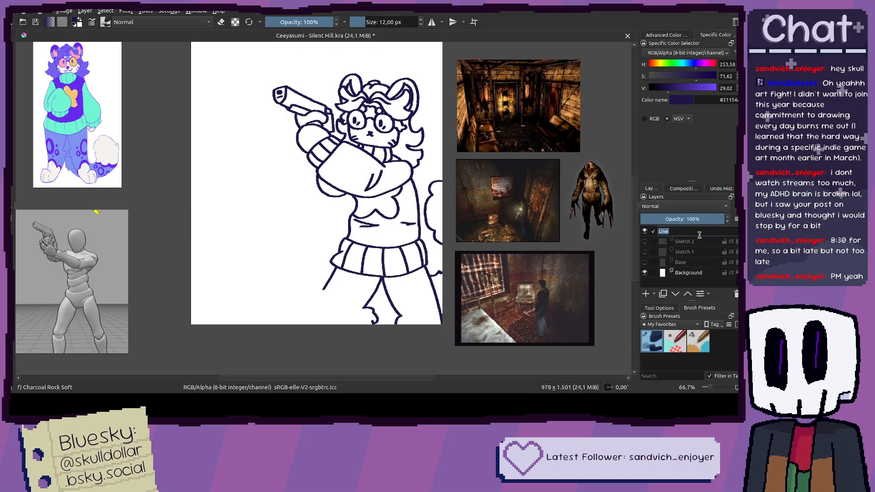
type("- C")
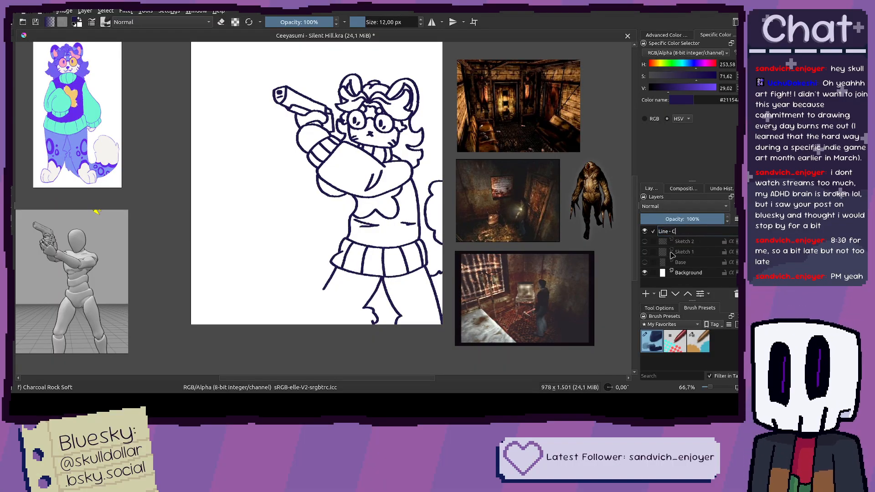
type("ee")
key("Return")
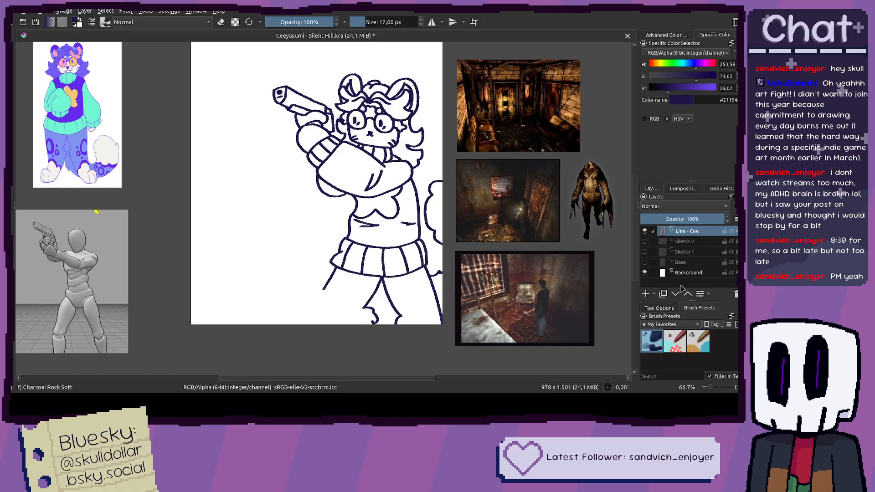
Step: Add a new paint layer above the line art and name it "Monster"
left_click(646, 294)
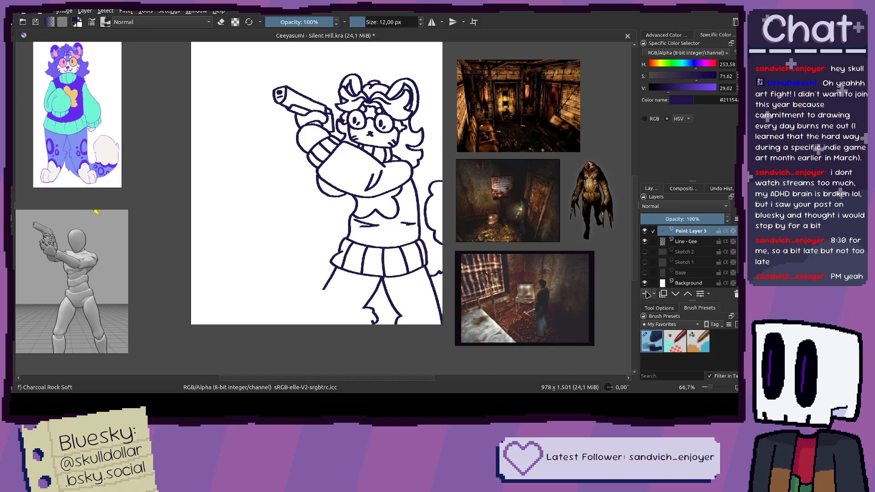
double_click(687, 232)
type("Monster")
key("Return")
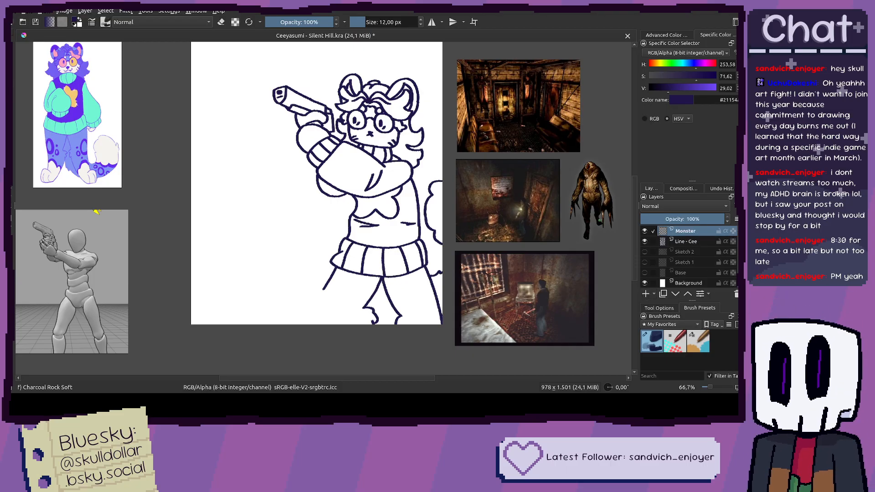
double_click(682, 230)
key("Escape")
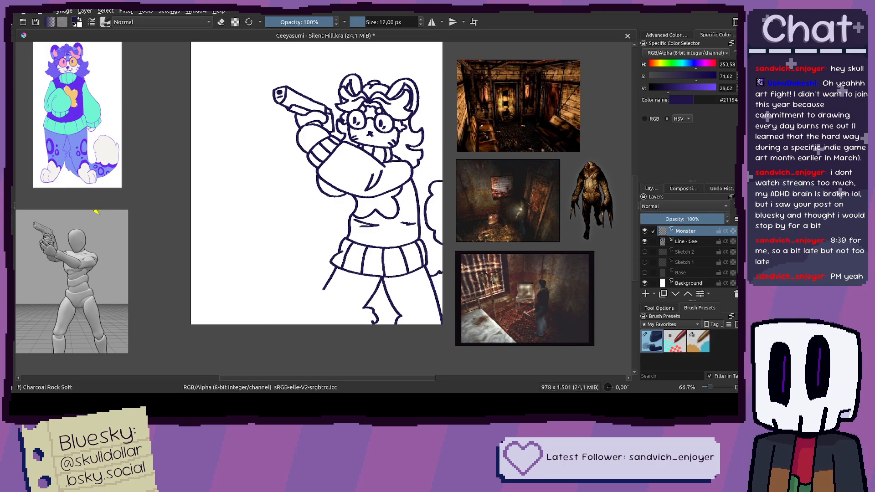
Step: Show the Sketch 2 layer again and set the brush colour to a beige with HSV 49, 25, 75
left_click(644, 252)
left_click_drag(279, 130, 197, 168)
scroll(547, 195, "up", 2)
left_click_drag(573, 235, 550, 205)
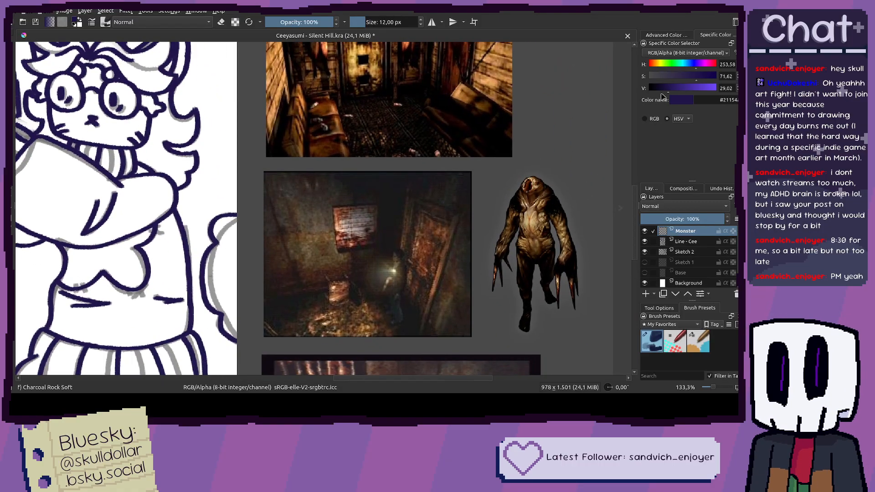
left_click(658, 65)
left_click(667, 77)
left_click_drag(684, 87, 702, 90)
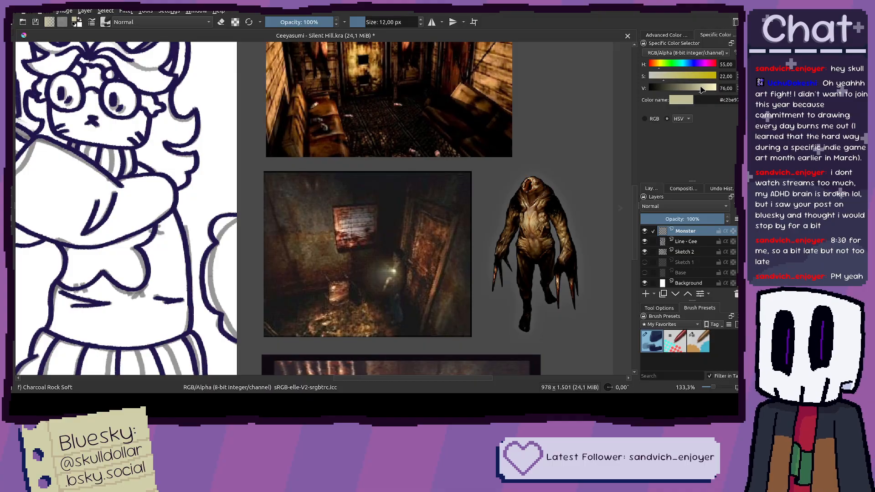
left_click(666, 76)
left_click(658, 65)
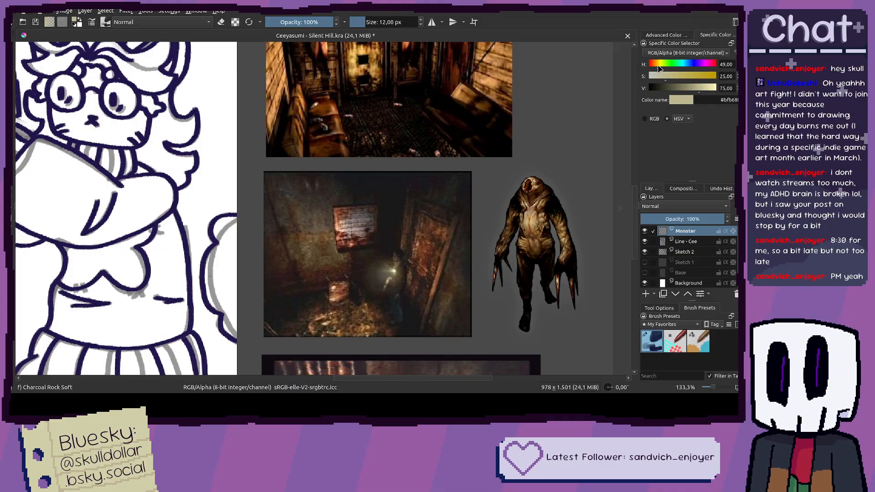
Step: Try a beige test stroke for the monster and undo it
left_click_drag(322, 201, 440, 154)
mouse_move(141, 229)
left_mouse_down()
mouse_move(136, 277)
mouse_move(301, 233)
left_mouse_up()
key("ctrl+z")
scroll(146, 218, "down", 2)
scroll(403, 187, "up", 2)
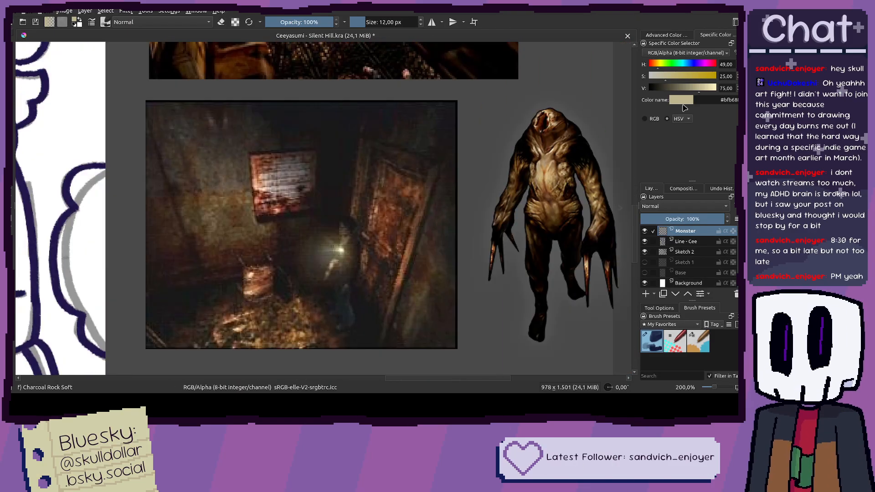
Step: Shift the brush colour to a darker tan with hue 39 and value 63, checking it with test strokes that are undone
left_click(692, 89)
mouse_move(100, 154)
left_mouse_down()
mouse_move(314, 145)
mouse_move(323, 133)
left_mouse_up()
mouse_move(316, 97)
left_mouse_down()
mouse_move(286, 128)
mouse_move(321, 137)
left_mouse_up()
key("ctrl+z")
scroll(315, 142, "down", 4)
left_click(657, 68)
scroll(337, 155, "up", 3)
left_click_drag(331, 141, 341, 171)
key("ctrl+z")
left_click_drag(304, 253, 348, 194)
scroll(193, 118, "up", 2)
left_click_drag(198, 105, 243, 82)
key("ctrl+z")
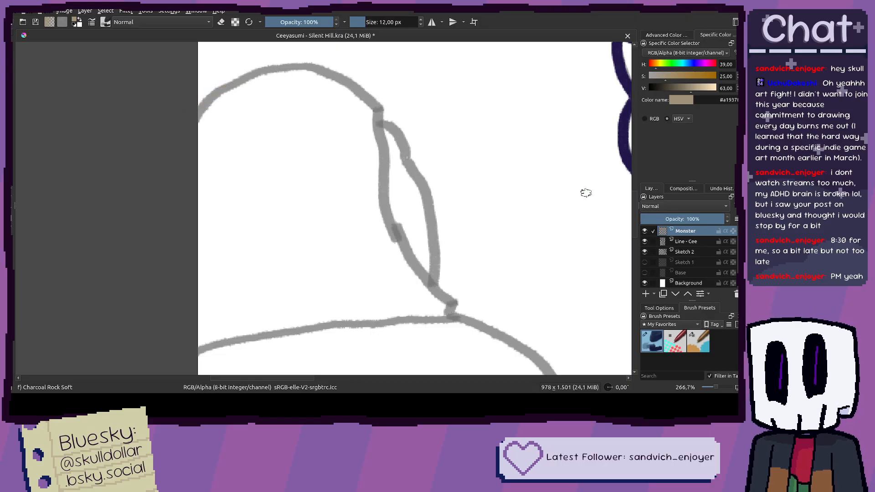
Step: Lower the opacity of the Sketch 2 layer and make the Monster layer active again
left_click(680, 251)
left_click(665, 218)
left_click(682, 232)
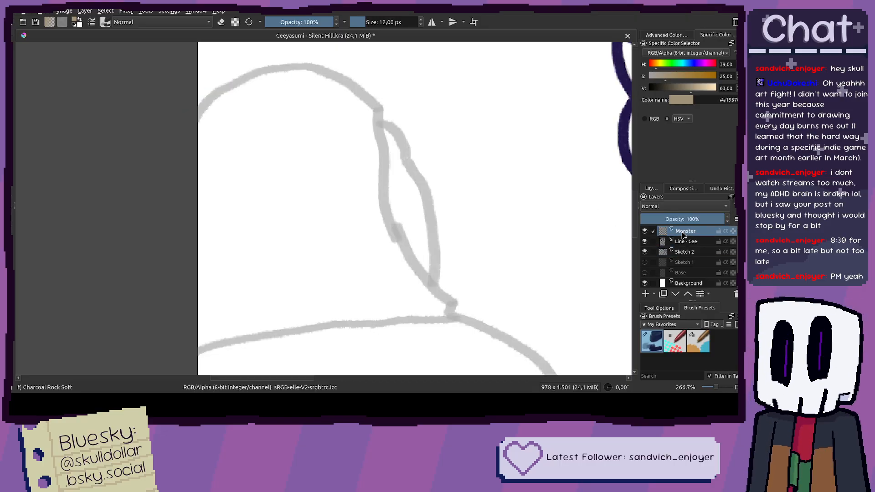
Step: Try tracing the top curve of the monster's head in tan and undo the strokes
mouse_move(421, 208)
left_mouse_down()
mouse_move(389, 213)
mouse_move(384, 267)
left_mouse_up()
left_click_drag(157, 164, 242, 128)
key("ctrl+z")
key("ctrl+z")
key("ctrl+z")
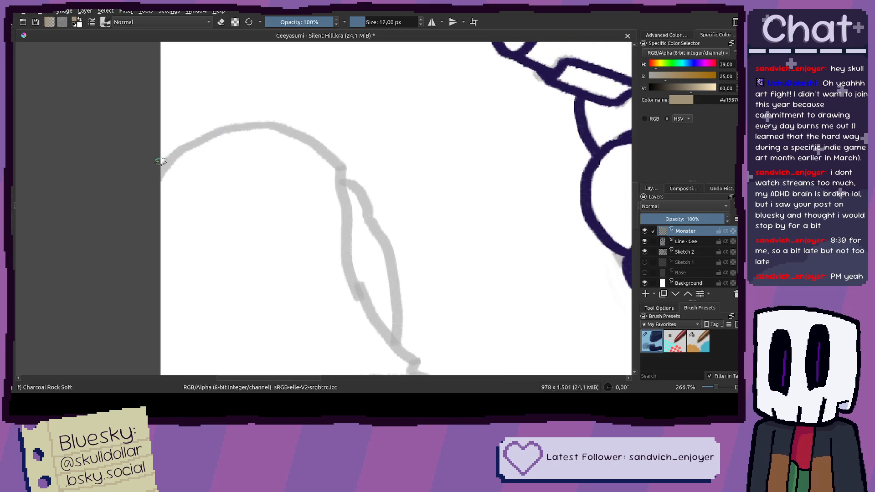
mouse_move(165, 162)
left_mouse_down()
mouse_move(215, 136)
mouse_move(258, 131)
mouse_move(339, 169)
left_mouse_up()
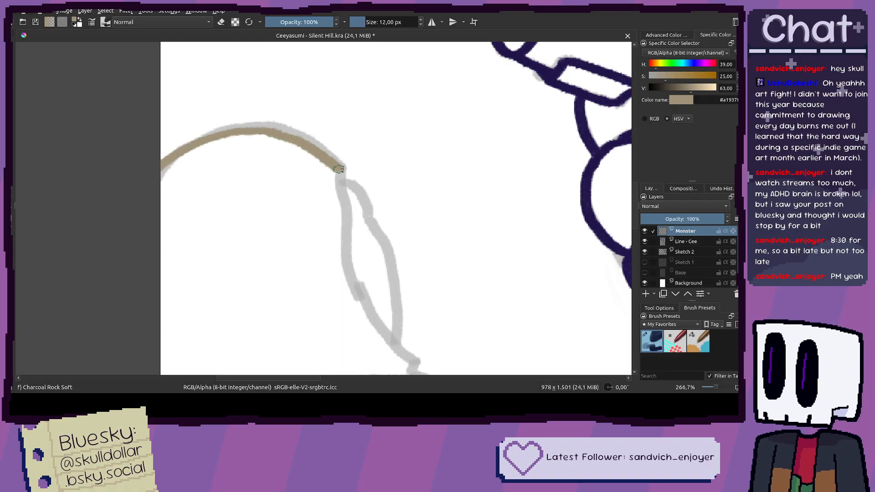
scroll(340, 170, "down", 4)
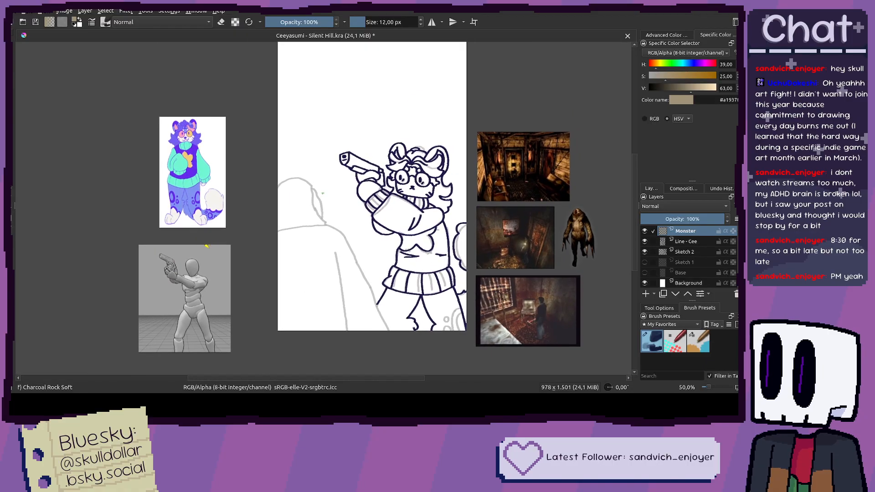
scroll(323, 192, "up", 4)
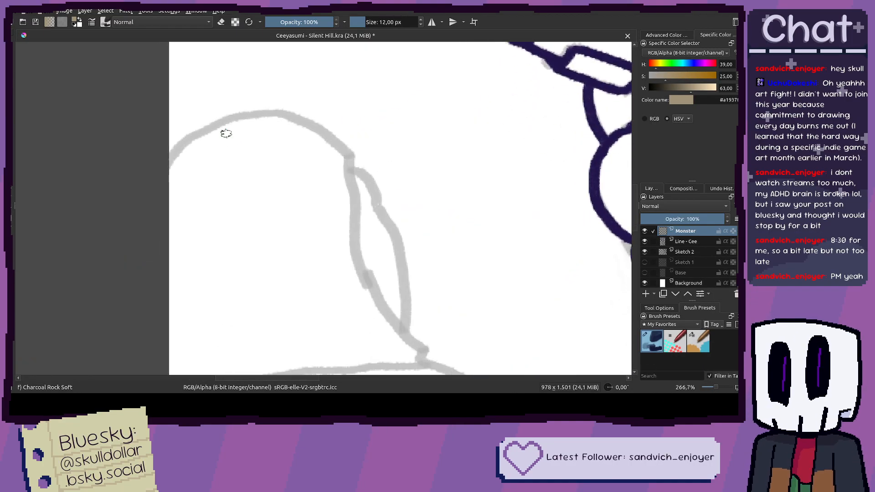
left_click_drag(155, 184, 228, 134)
key("ctrl+z")
Step: Outline the monster's head, neck and sloping shoulder in tan, from the canvas's left edge down to its lower edge
mouse_move(157, 170)
left_mouse_down()
mouse_move(218, 123)
mouse_move(275, 118)
mouse_move(348, 152)
mouse_move(337, 113)
mouse_move(356, 205)
mouse_move(412, 317)
mouse_move(337, 223)
mouse_move(414, 273)
left_mouse_up()
scroll(414, 317, "up", 1)
key("ctrl+z")
mouse_move(319, 196)
left_mouse_down()
mouse_move(422, 258)
mouse_move(482, 316)
left_mouse_up()
mouse_move(482, 316)
left_mouse_down()
mouse_move(416, 191)
mouse_move(508, 352)
mouse_move(404, 227)
left_mouse_up()
key("ctrl+z")
mouse_move(312, 67)
left_mouse_down()
mouse_move(330, 87)
mouse_move(451, 353)
left_mouse_up()
mouse_move(451, 353)
left_mouse_down()
mouse_move(381, 202)
mouse_move(469, 373)
left_mouse_up()
mouse_move(461, 356)
left_mouse_down()
mouse_move(430, 228)
mouse_move(409, 186)
mouse_move(473, 320)
left_mouse_up()
key("ctrl+z")
mouse_move(420, 196)
left_mouse_down()
mouse_move(439, 293)
mouse_move(469, 371)
left_mouse_up()
left_click_drag(471, 340, 370, 133)
left_click_drag(371, 180, 464, 333)
key("1")
left_click_drag(302, 147, 329, 254)
Step: Try filling the monster's silhouette with tan using the Fill tool, then undo the fills
key("f")
left_click(352, 268)
key("ctrl+z")
left_click(658, 308)
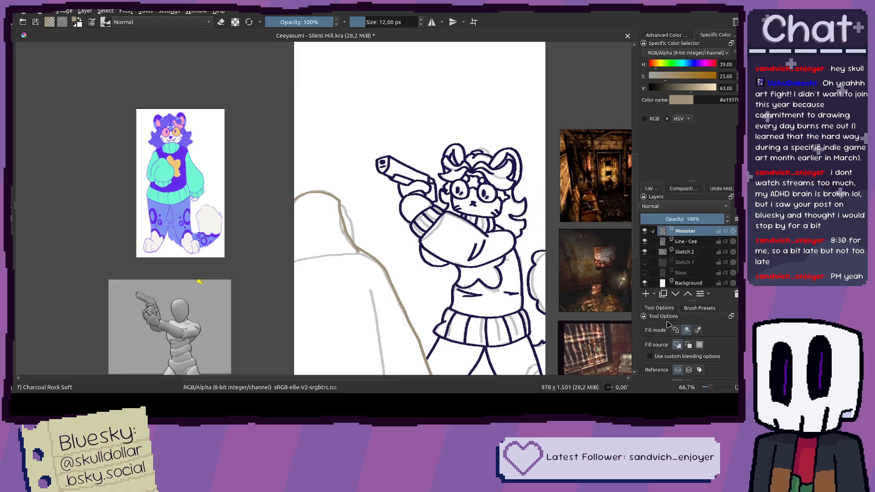
scroll(735, 355, "down", 3)
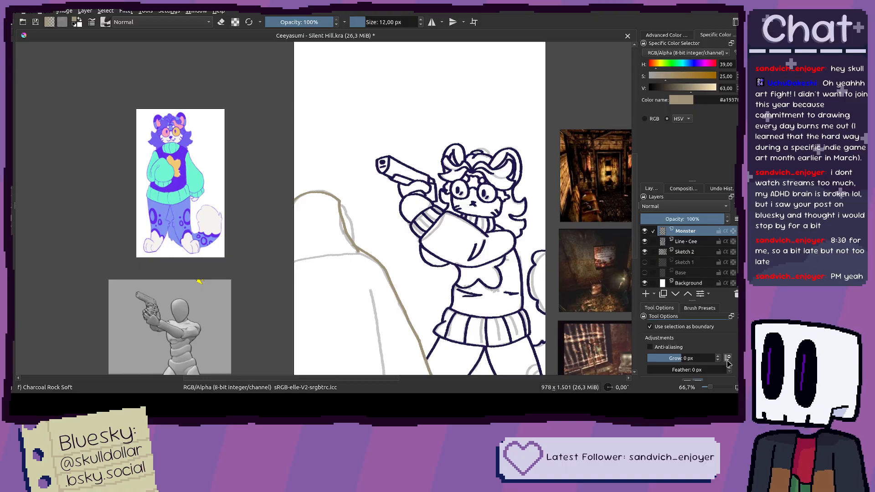
left_click(401, 328)
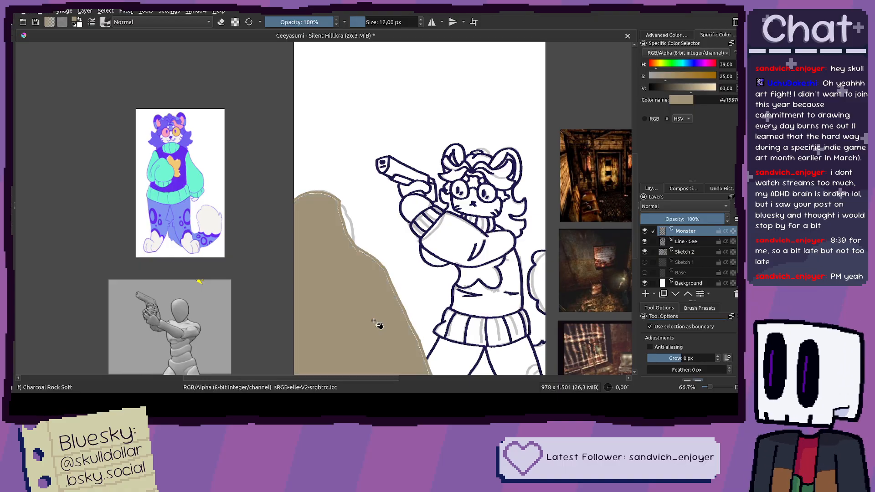
key("ctrl+z")
Step: Enable anti-aliasing for the Fill tool and test it on the monster's silhouette, undoing the test fills
left_click(649, 347)
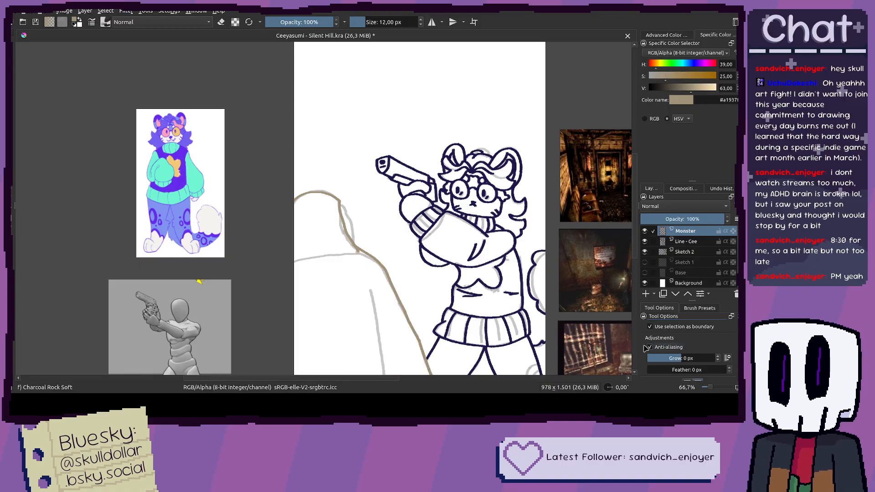
left_click(395, 323)
key("ctrl+z")
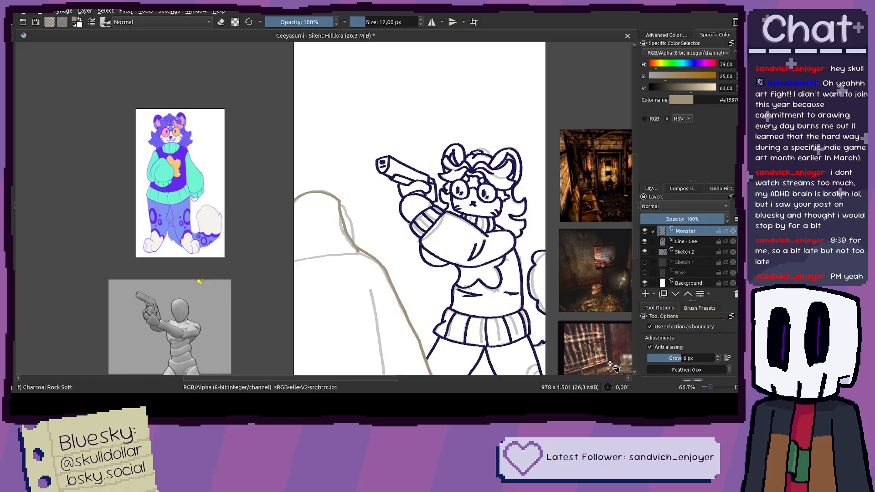
left_click(401, 328)
scroll(401, 328, "up", 3)
key("ctrl+z")
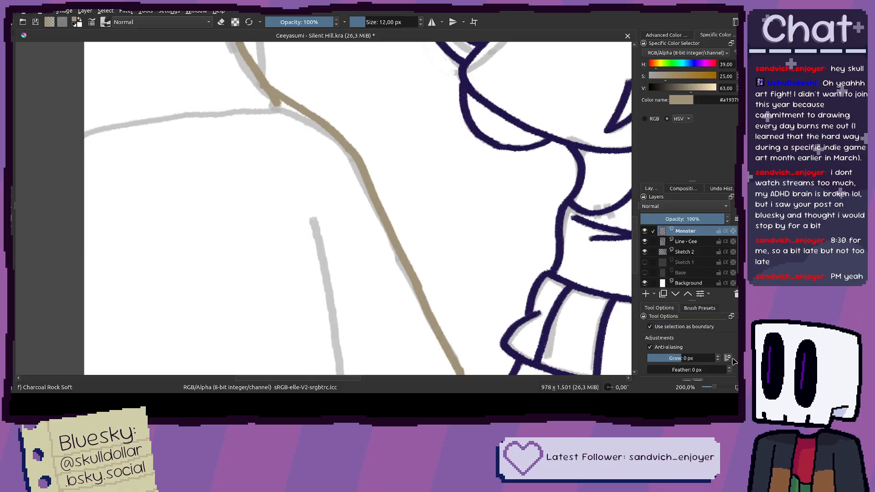
Step: Try filling the monster's silhouette with the fill growth set to 7 px, then undo the fill
scroll(686, 359, "down", 1)
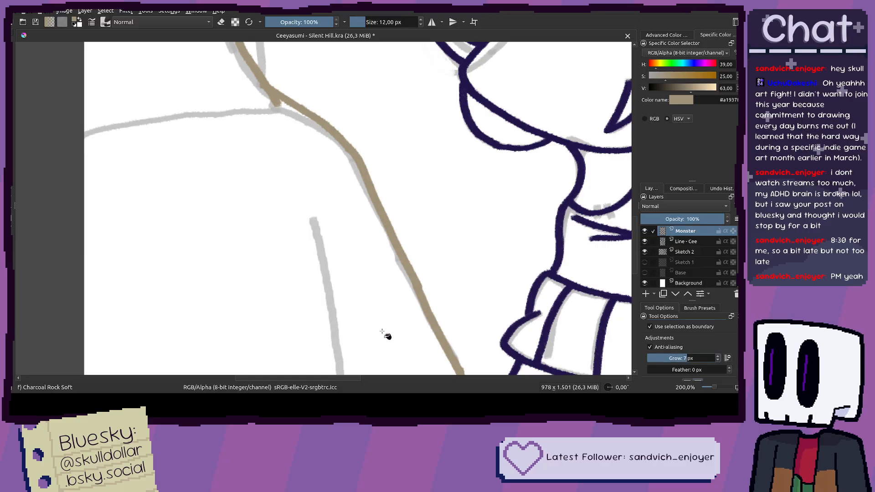
left_click(404, 336)
scroll(351, 328, "down", 2)
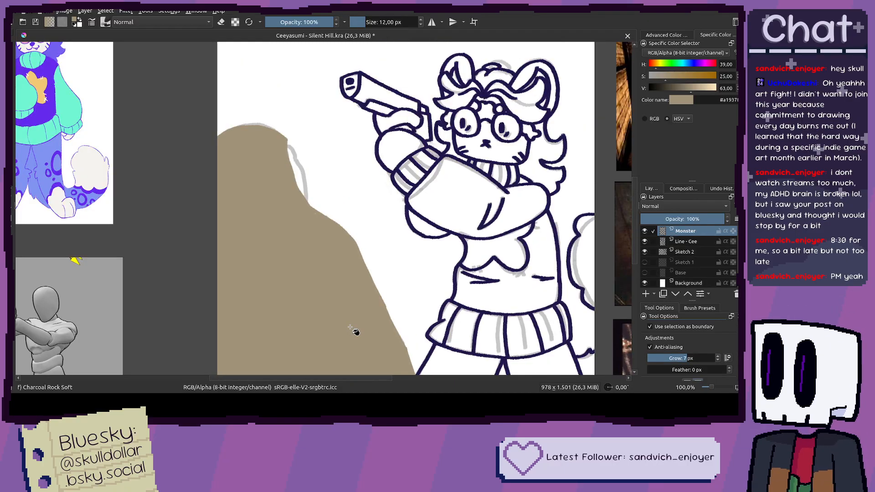
scroll(342, 260, "up", 4)
left_click_drag(249, 170, 297, 223)
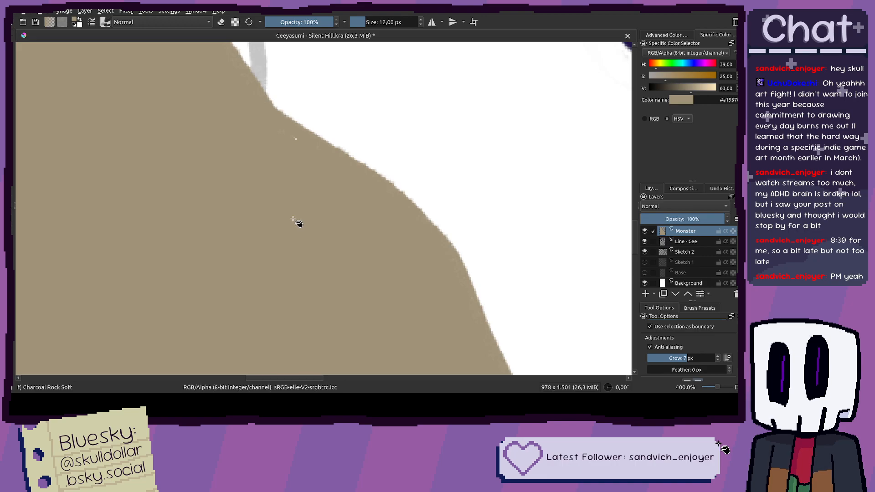
key("ctrl+z")
Step: Set the fill growth to 13 px and fill the inside of the monster's silhouette with tan
scroll(297, 223, "down", 3)
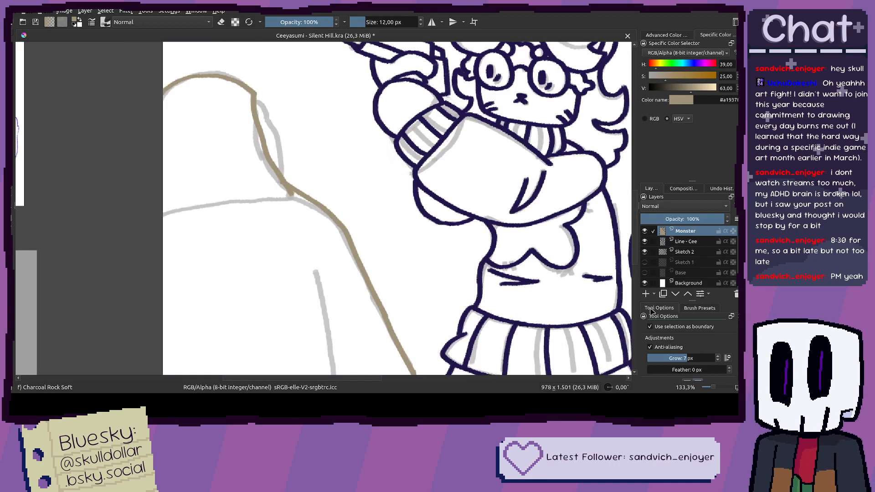
left_click_drag(704, 357, 692, 358)
left_click(383, 296)
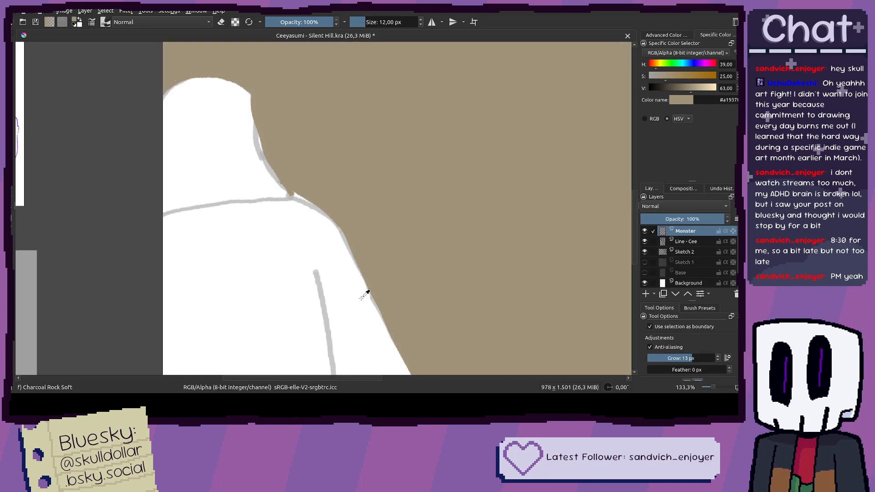
key("ctrl+z")
left_click(346, 295)
scroll(275, 199, "up", 4)
Step: Return to the brush and touch up the small unfilled speck near the base of the monster's neck
key("b")
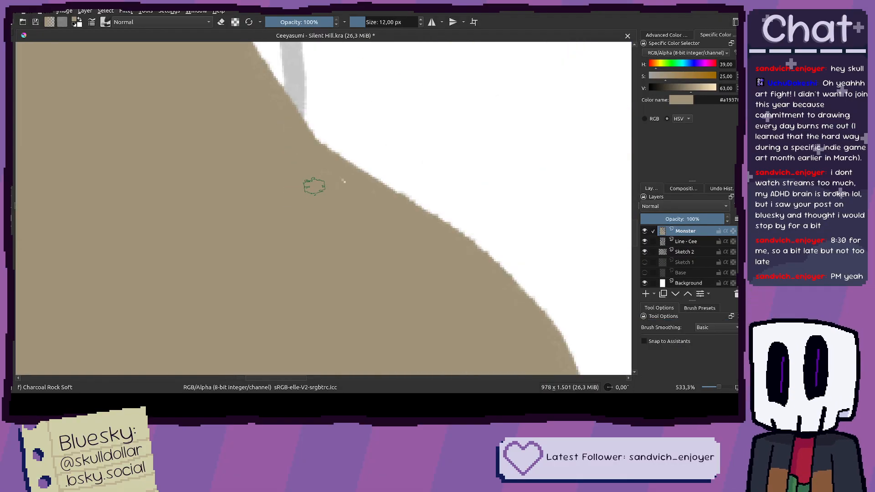
scroll(390, 210, "down", 4)
left_click_drag(375, 211, 404, 253)
scroll(348, 175, "up", 3)
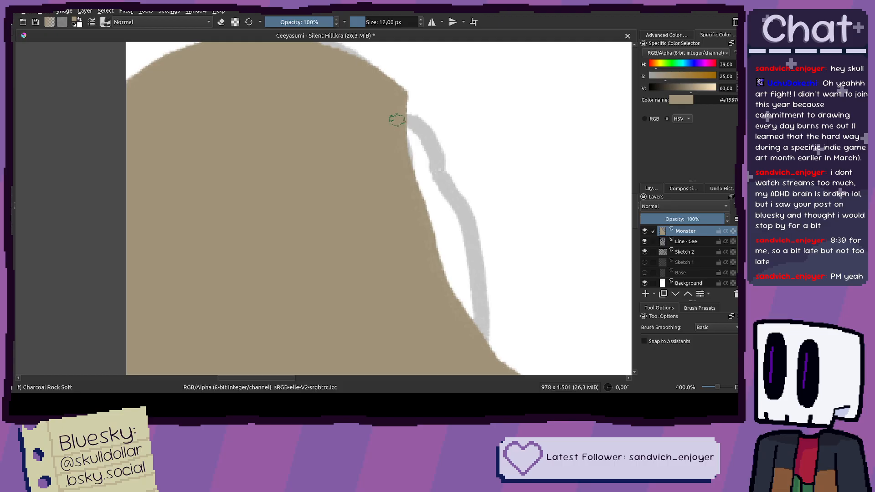
Step: Try painting the sketched flap along the monster's neck edge in tan, then undo the strokes
mouse_move(396, 116)
left_mouse_down()
mouse_move(431, 136)
mouse_move(467, 225)
mouse_move(476, 295)
mouse_move(465, 329)
left_mouse_up()
key("ctrl+z")
scroll(472, 297, "down", 4)
mouse_move(474, 293)
left_mouse_down()
mouse_move(372, 205)
mouse_move(224, 172)
mouse_move(122, 194)
left_mouse_up()
key("ctrl+z")
left_click_drag(453, 144, 598, 137)
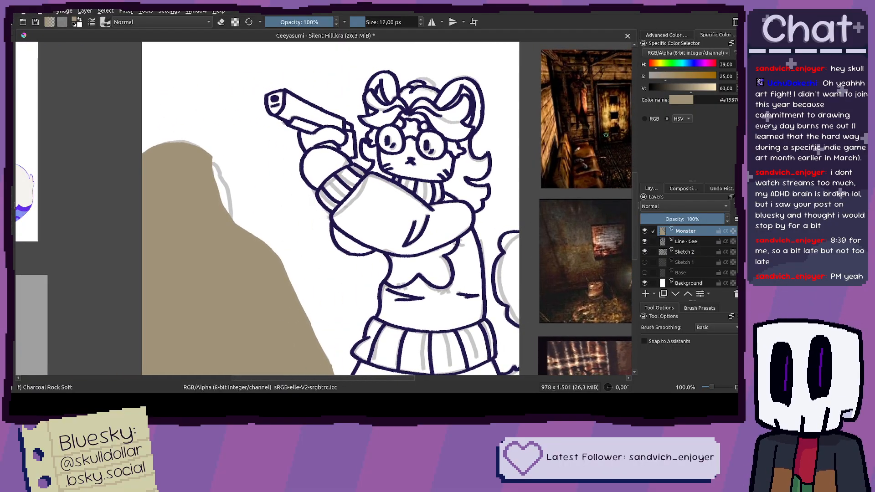
Step: On a new layer beneath Monster, paint the flap along the monster's neck in reddish brown (hue 10, saturation 39, value 53)
left_click_drag(654, 67, 686, 93)
left_click_drag(422, 114, 561, 126)
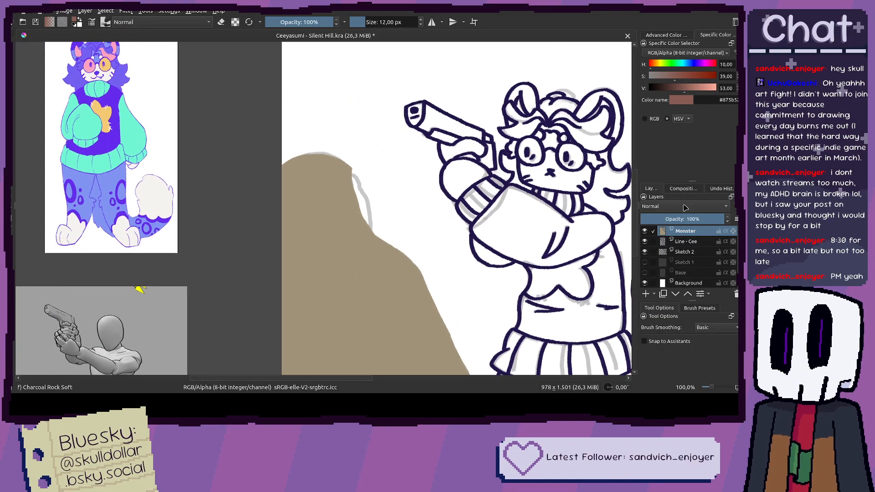
left_click(645, 294)
left_click_drag(686, 235, 683, 250)
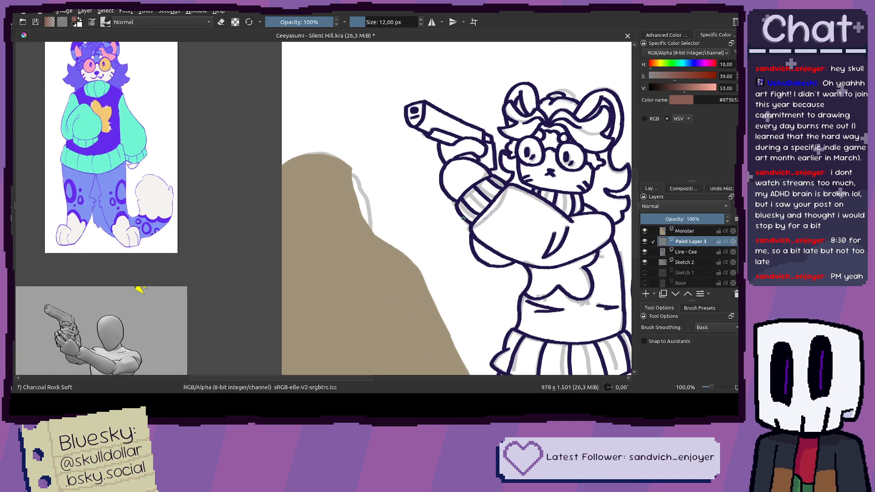
scroll(349, 191, "up", 3)
mouse_move(358, 147)
left_mouse_down()
mouse_move(387, 218)
mouse_move(401, 287)
left_mouse_up()
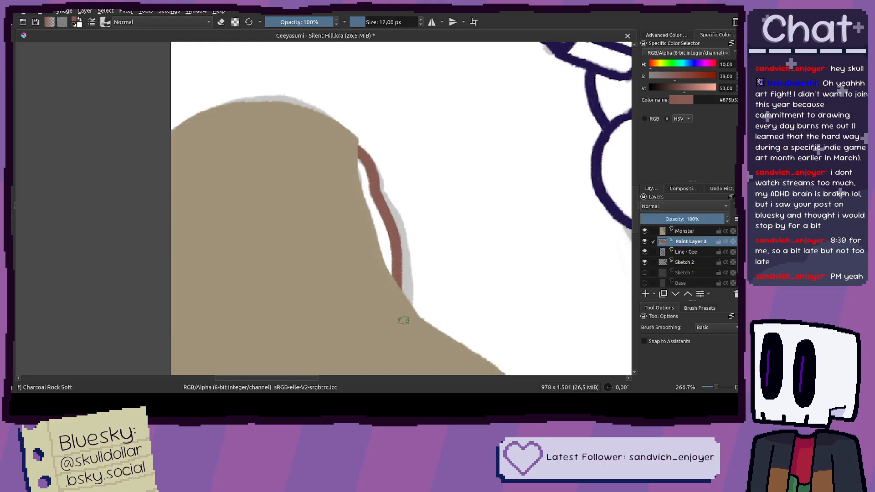
mouse_move(355, 159)
left_mouse_down()
mouse_move(388, 251)
mouse_move(383, 229)
left_mouse_up()
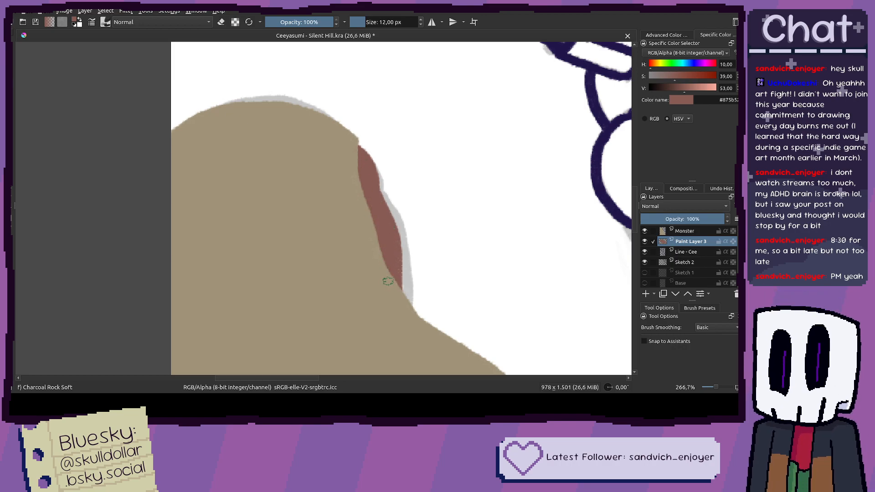
Step: Select the Monster layer and merge it down into the flap layer
scroll(389, 281, "down", 4)
key("ctrl+r")
left_click_drag(416, 240, 380, 197)
left_click_drag(361, 253, 349, 211)
key("b")
left_click(682, 232)
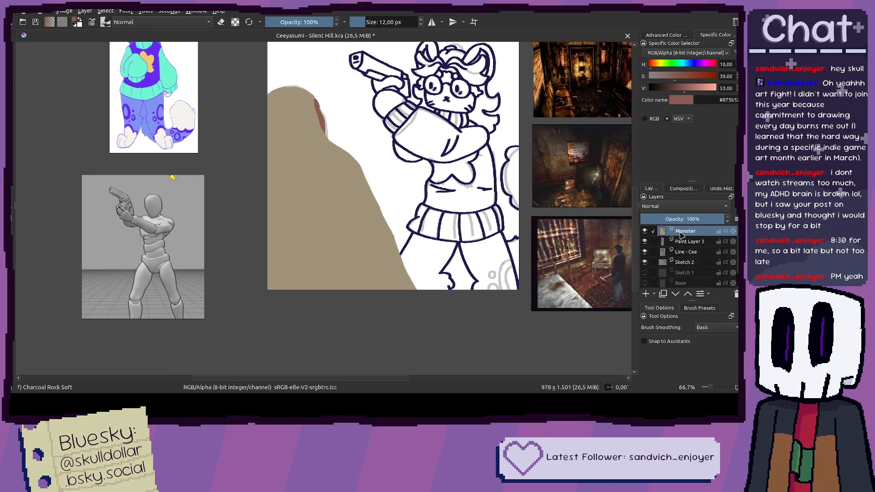
key("ctrl+e")
Step: Sample the dark blue from the character's line art and lower the merged monster layer's opacity to 56%
scroll(440, 233, "up", 3)
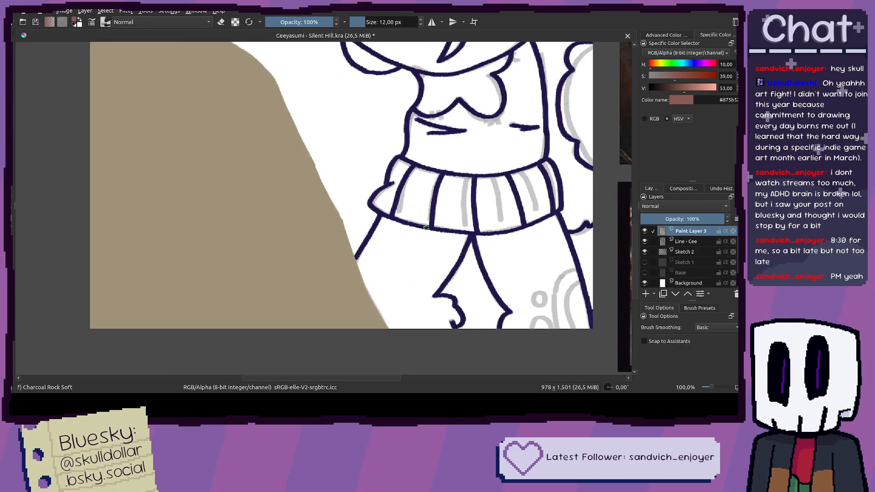
left_click(433, 227, "ctrl")
scroll(435, 226, "down", 5)
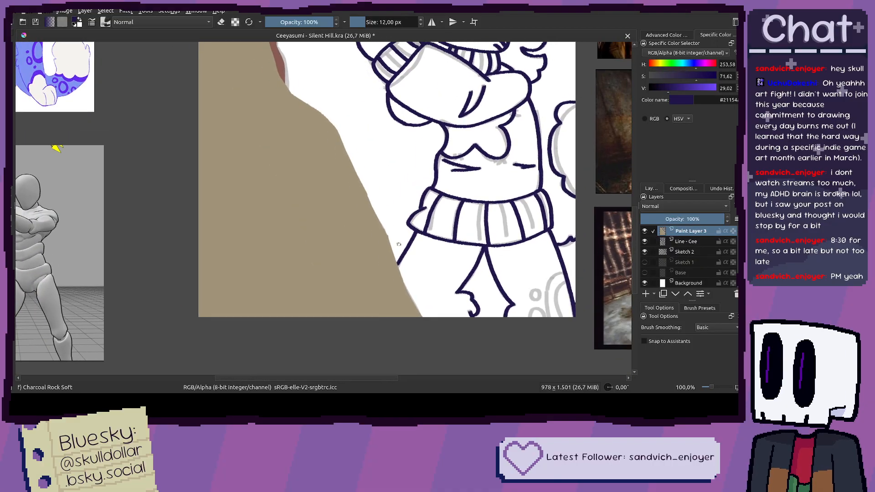
mouse_move(337, 256)
left_mouse_down()
mouse_move(304, 265)
mouse_move(325, 255)
left_mouse_up()
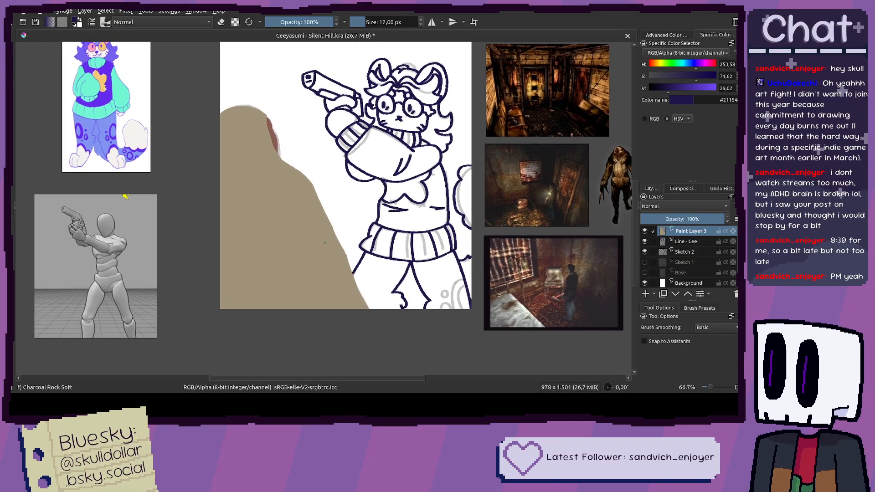
left_click(692, 219)
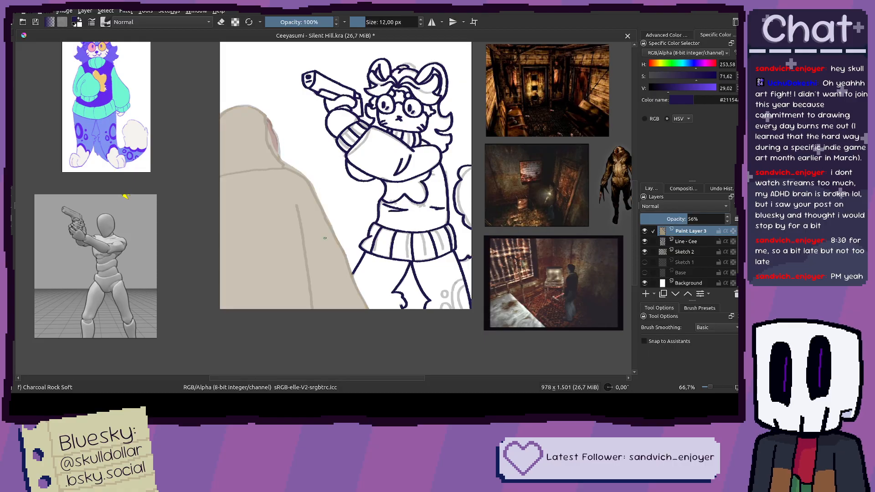
Step: Trace the sketched arm line down the monster's body in dark blue, undoing and redrawing the stroke as needed
left_click_drag(296, 206, 304, 308)
key("ctrl+z")
left_click_drag(297, 205, 315, 308)
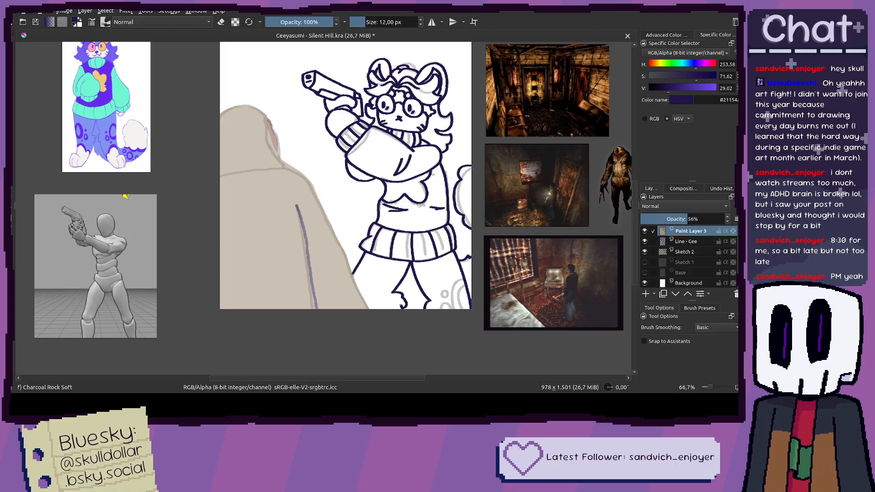
key("ctrl+z")
left_click_drag(296, 207, 313, 308)
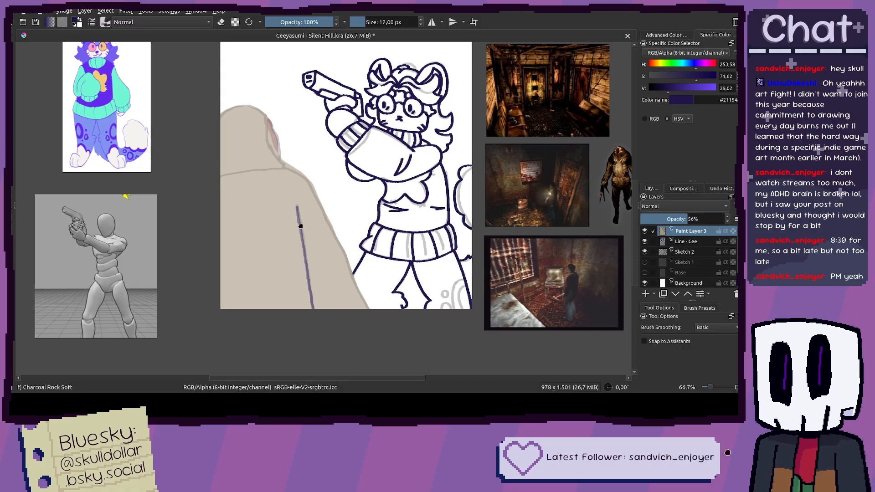
scroll(294, 218, "up", 5)
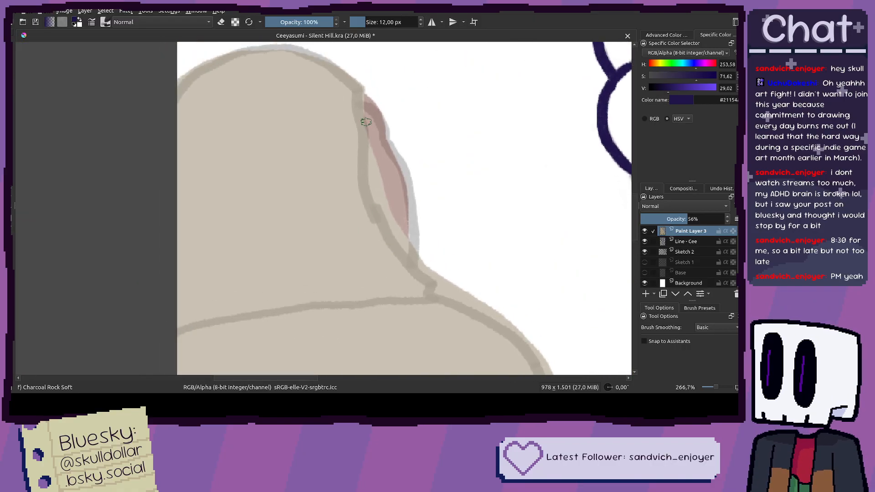
Step: Hide the Sketch 2 layer and restore the monster layer's opacity to 100%
scroll(146, 230, "down", 5)
left_click(644, 241)
left_click(644, 241)
left_click(644, 252)
scroll(495, 236, "down", 2)
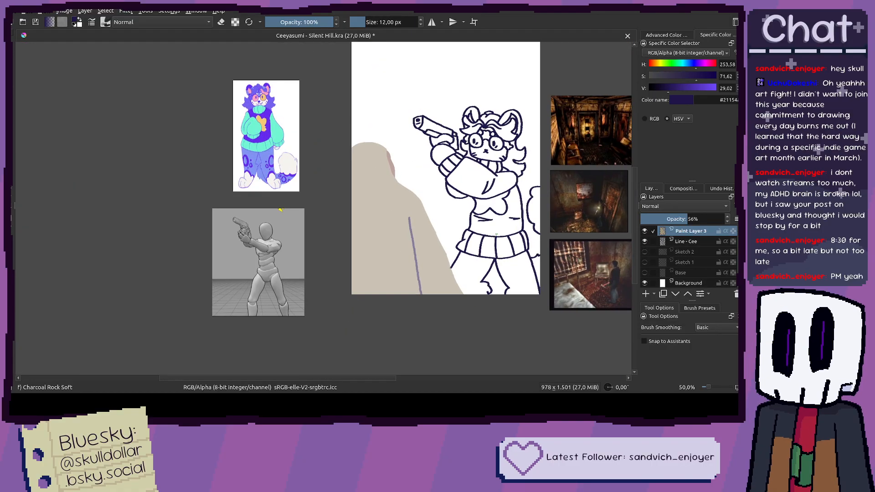
left_click_drag(689, 222, 727, 220)
left_click_drag(504, 214, 492, 213)
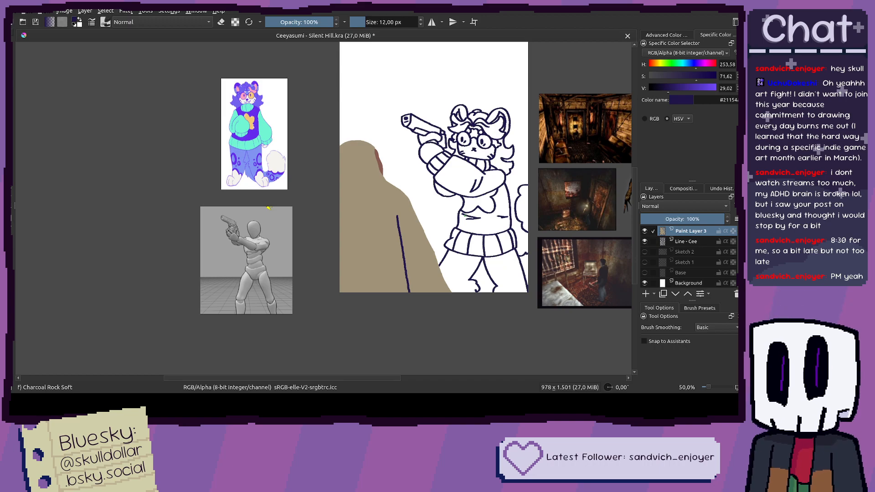
Step: Draw a curved dark-blue line across the base of the monster's neck, undoing the first stroke and redrawing it
scroll(462, 218, "up", 1)
left_click_drag(462, 219, 401, 209)
scroll(334, 258, "up", 1)
left_click_drag(335, 259, 359, 241)
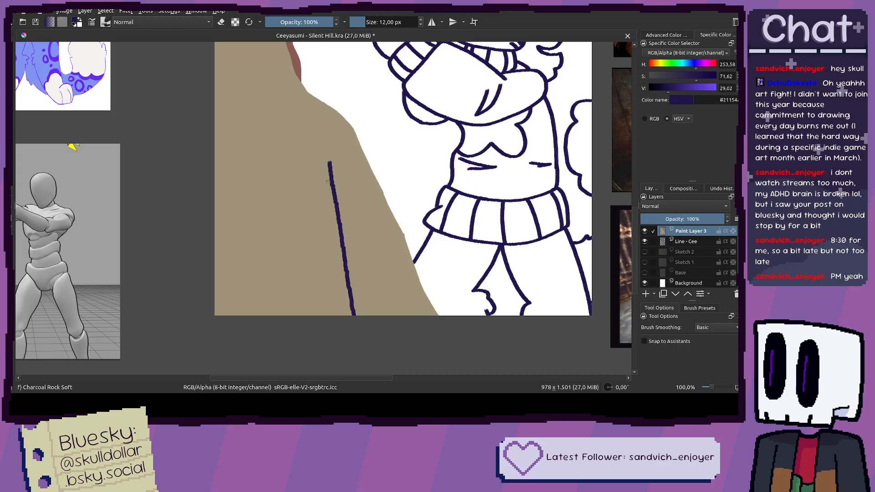
scroll(327, 183, "down", 2)
scroll(345, 235, "up", 2)
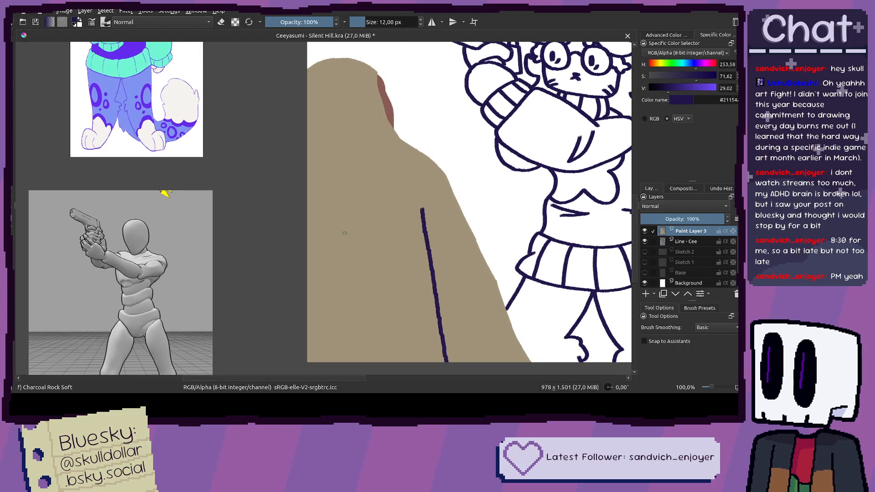
scroll(345, 235, "down", 2)
scroll(269, 183, "up", 3)
mouse_move(270, 155)
left_mouse_down()
mouse_move(318, 140)
mouse_move(395, 145)
left_mouse_up()
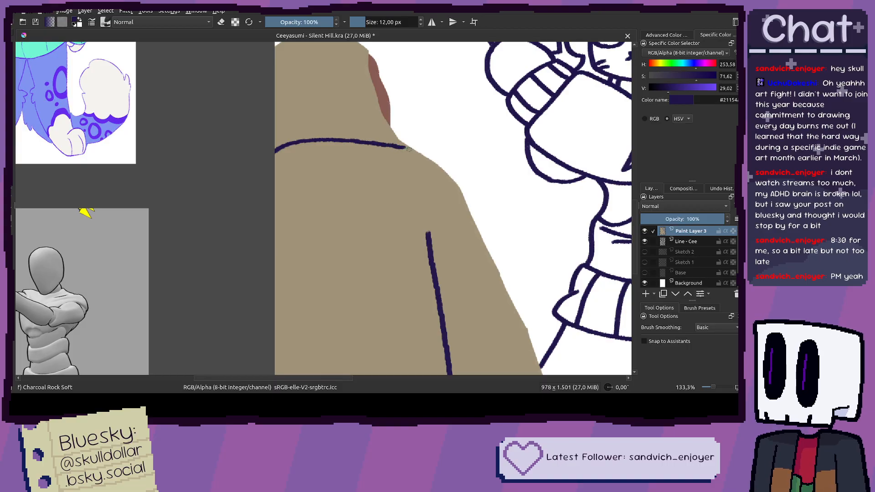
scroll(407, 149, "down", 2)
scroll(314, 151, "up", 3)
key("ctrl+z")
mouse_move(314, 149)
left_mouse_down()
mouse_move(433, 135)
mouse_move(504, 155)
left_mouse_up()
scroll(501, 155, "down", 3)
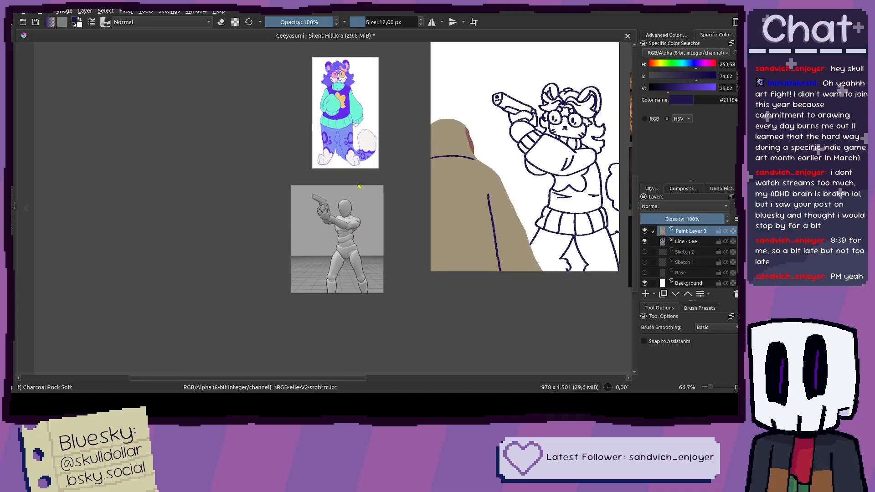
Step: Rename the merged monster layer as Monster
scroll(449, 167, "down", 3)
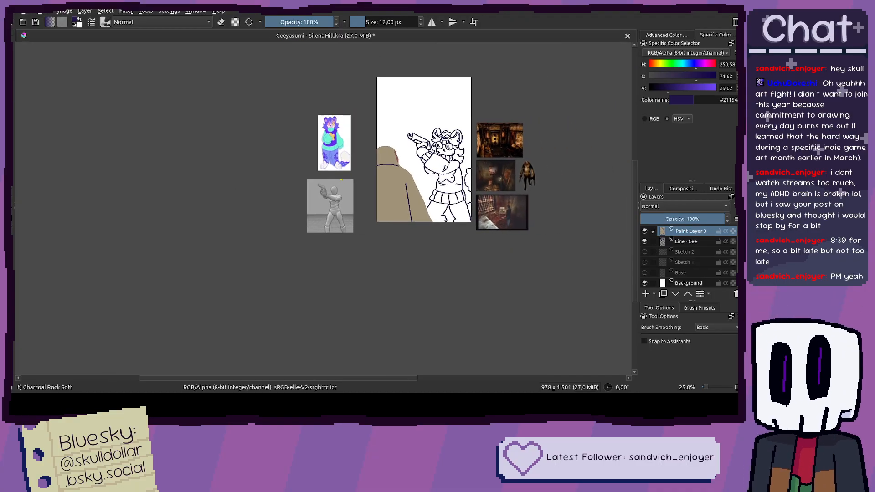
scroll(341, 180, "up", 1)
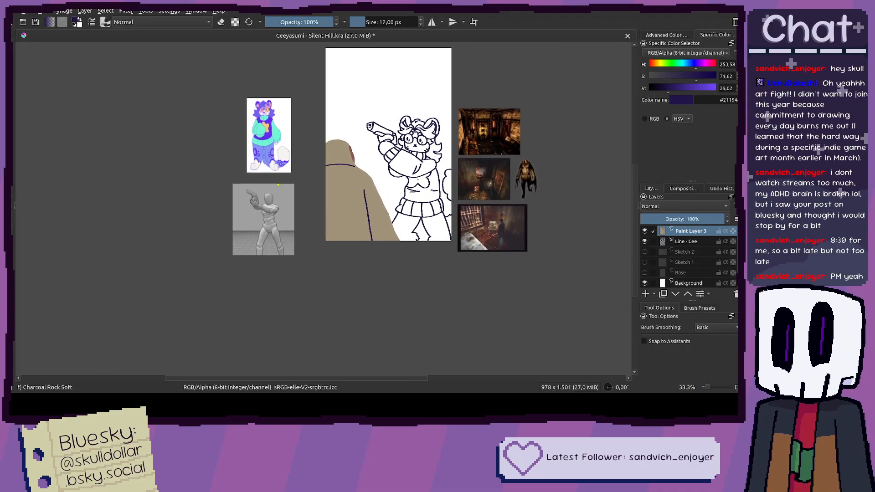
left_click_drag(456, 207, 429, 206)
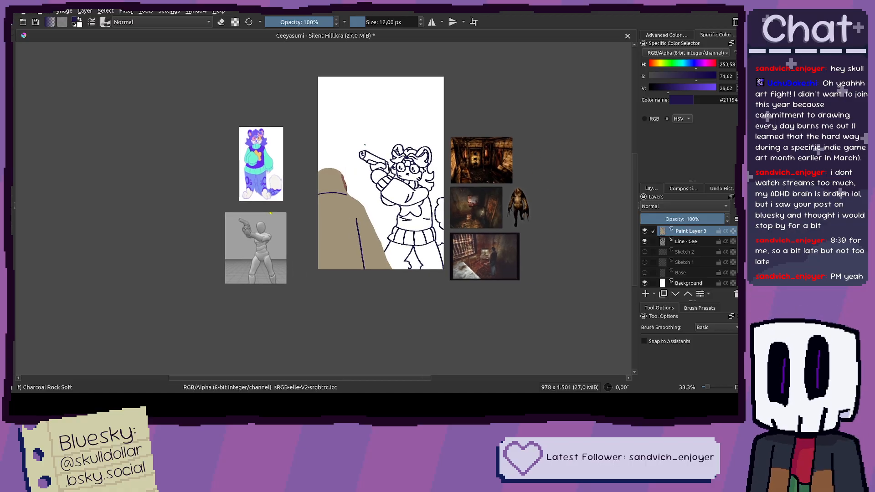
mouse_move(373, 205)
left_mouse_down()
mouse_move(356, 195)
mouse_move(382, 192)
left_mouse_up()
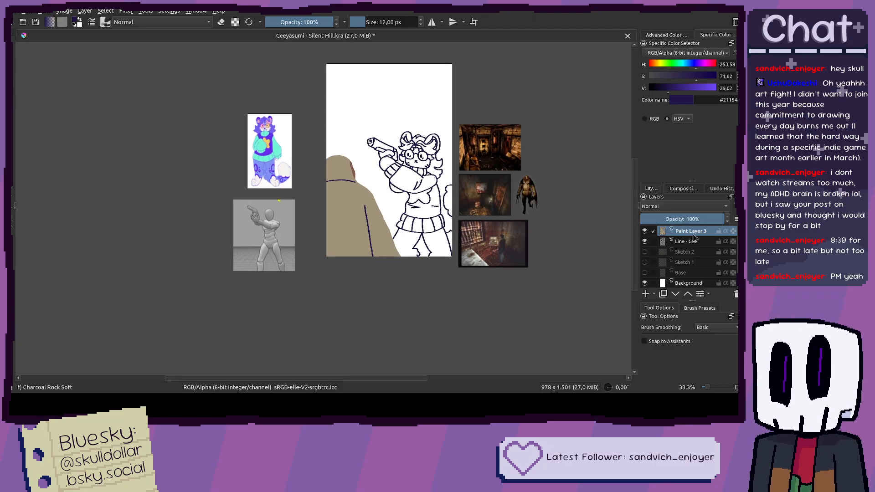
double_click(692, 231)
type("Monster")
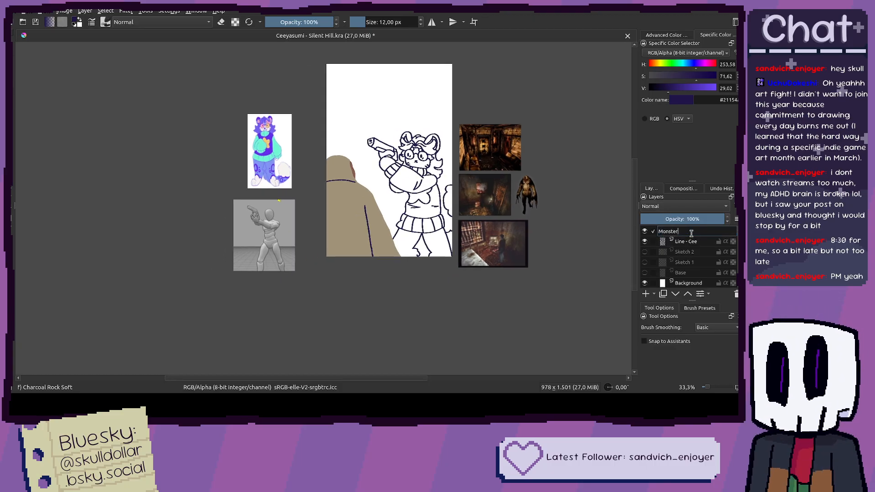
key("Return")
Step: Make Line - Cee the active layer and set the colour to dark grey with hue 222, saturation 10 and value 29
left_click(704, 245)
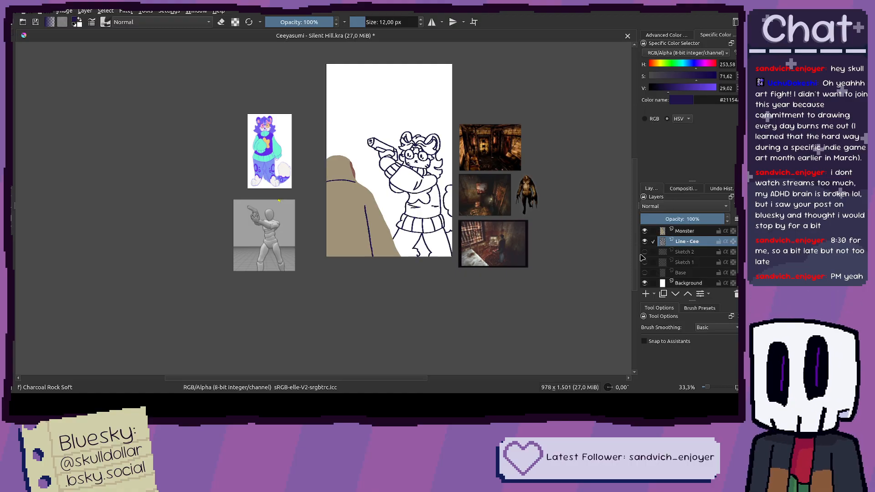
scroll(279, 200, "up", 2)
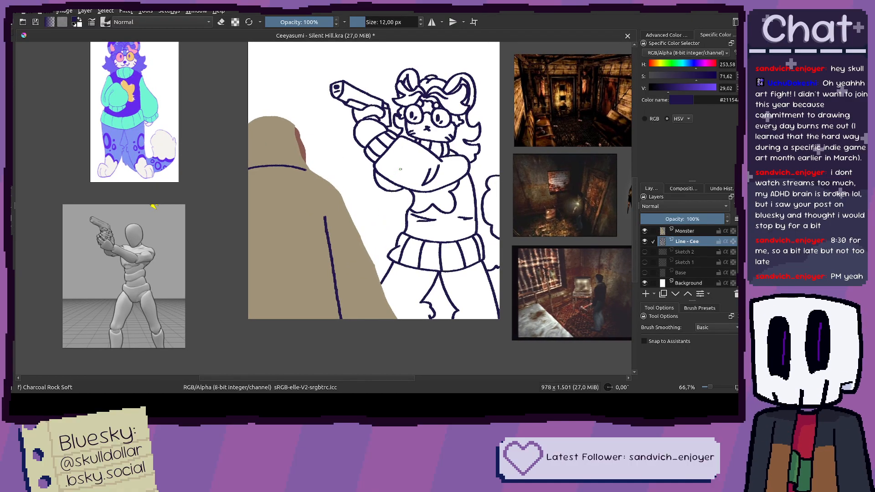
mouse_move(182, 242)
left_mouse_down()
mouse_move(223, 240)
mouse_move(170, 250)
mouse_move(124, 277)
left_mouse_up()
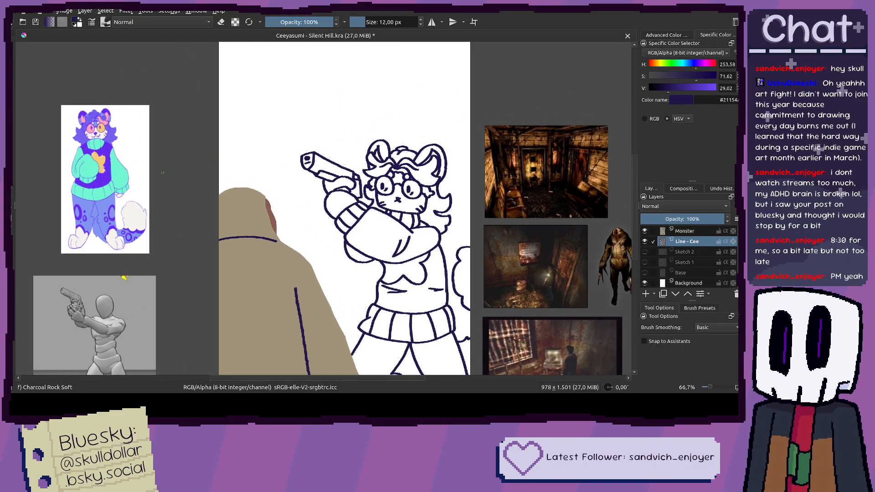
scroll(159, 169, "up", 2)
scroll(159, 170, "down", 1)
scroll(170, 71, "down", 2)
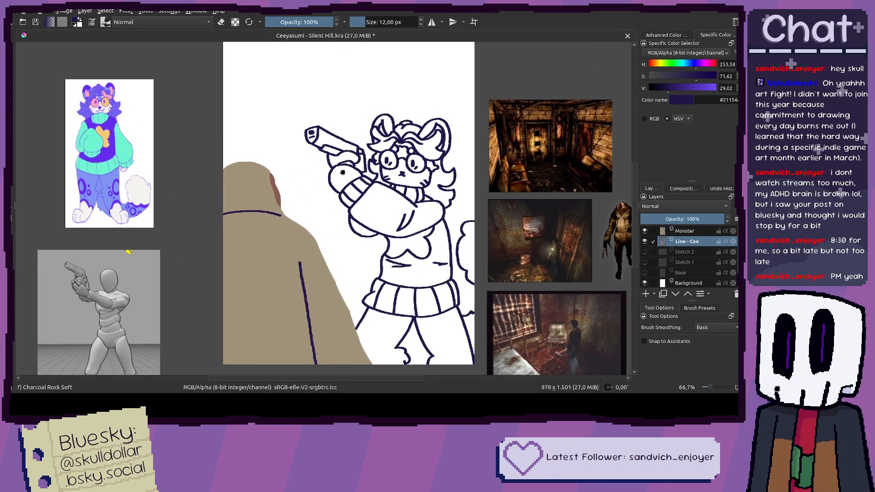
scroll(423, 110, "up", 2)
left_click_drag(659, 78, 670, 89)
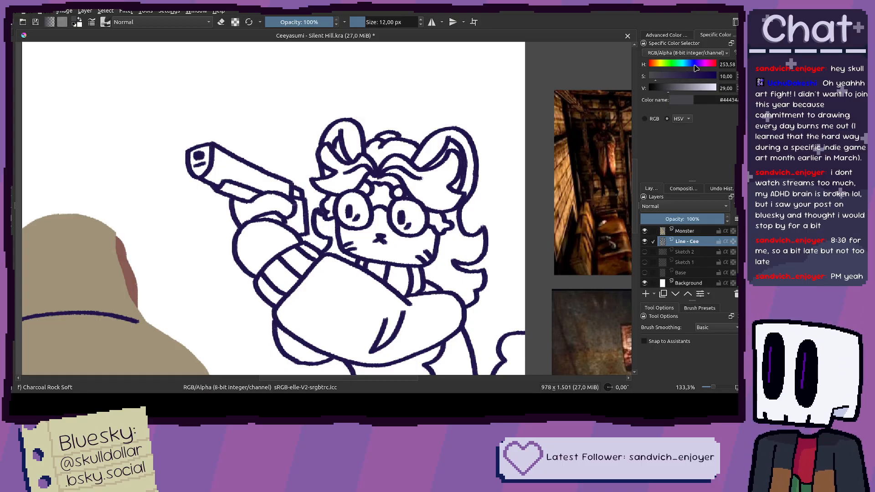
left_click(692, 65)
left_click_drag(487, 216, 559, 216)
Step: Switch to the Fill tool, add a new layer beneath Line - Cee, and make fills reference all layers
key("f")
left_click_drag(407, 196, 432, 204)
left_click(647, 295)
left_click_drag(690, 244, 690, 261)
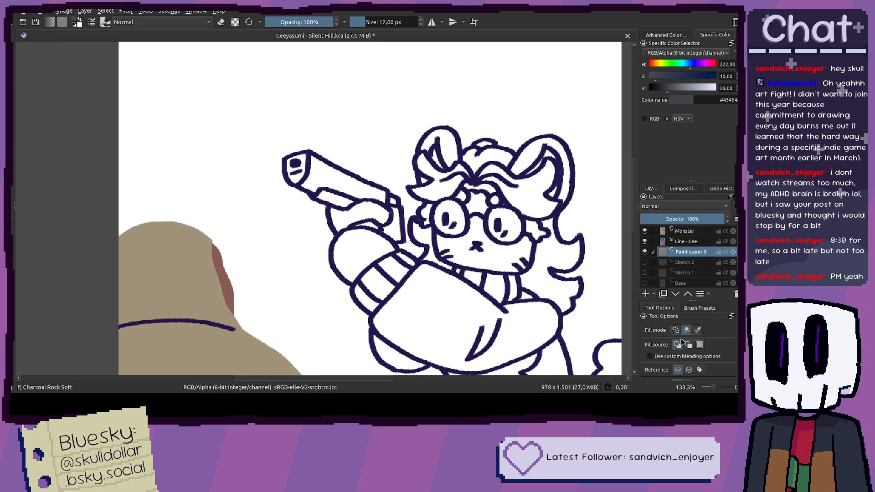
left_click(688, 370)
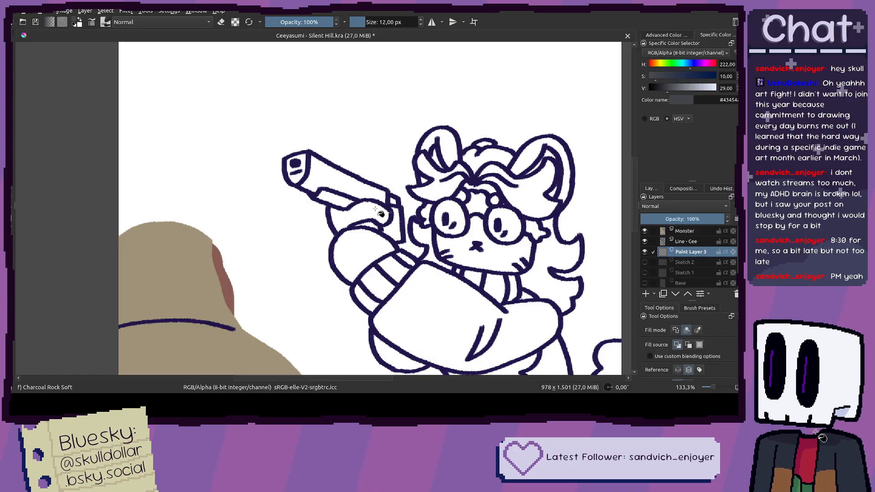
Step: Fill the pistol's slide, under-barrel section, muzzle face and rear parts with dark grey
left_click(350, 190)
scroll(325, 192, "up", 3)
left_click(337, 201)
left_click(248, 149)
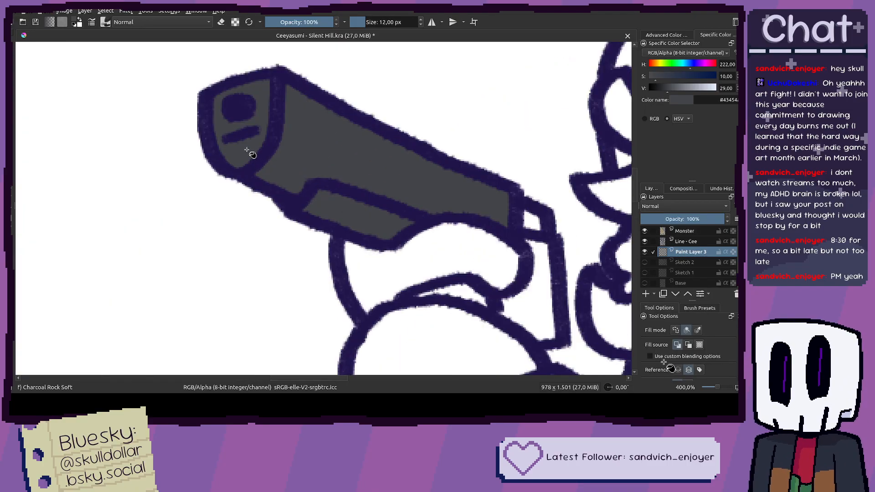
left_click(533, 223)
left_click(540, 258)
Step: Set the colour to brown with hue 37, saturation 58 and value 48, and fill the pistol's grip
scroll(549, 267, "down", 1)
scroll(549, 268, "down", 3)
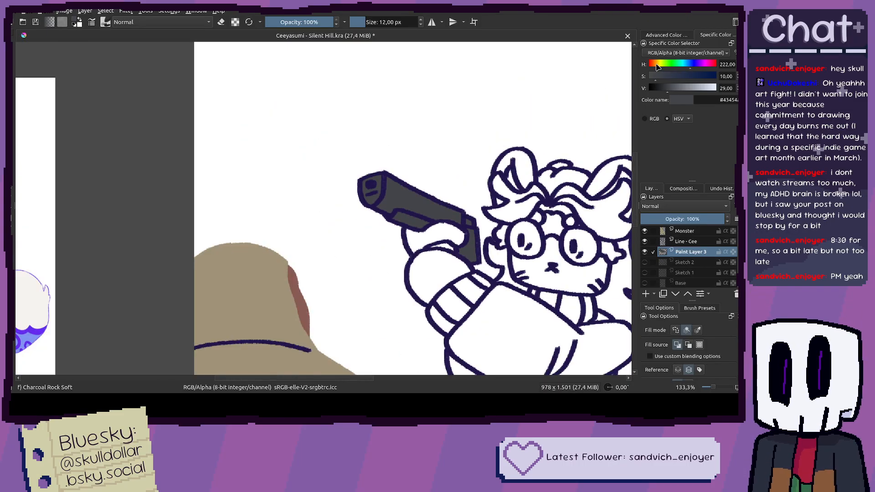
left_click(656, 65)
left_click_drag(673, 75, 688, 77)
left_click_drag(685, 89, 682, 92)
scroll(483, 219, "up", 2)
left_click(439, 266)
scroll(439, 267, "down", 1)
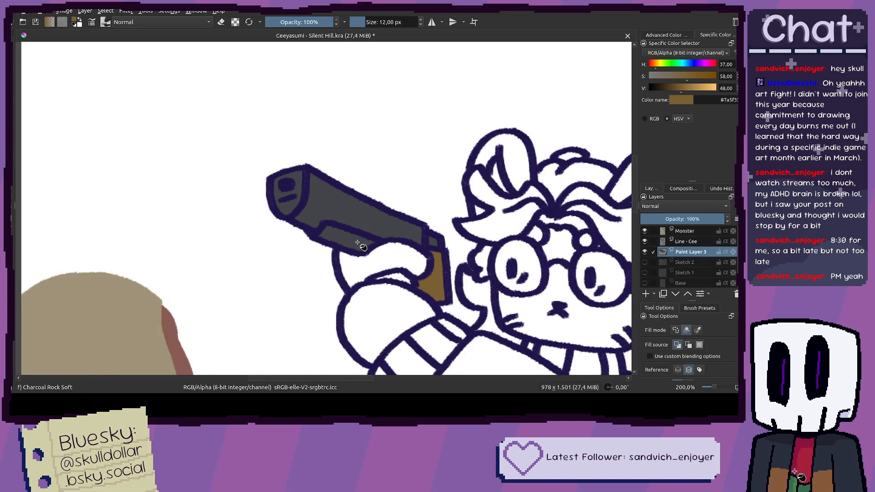
scroll(417, 273, "down", 3)
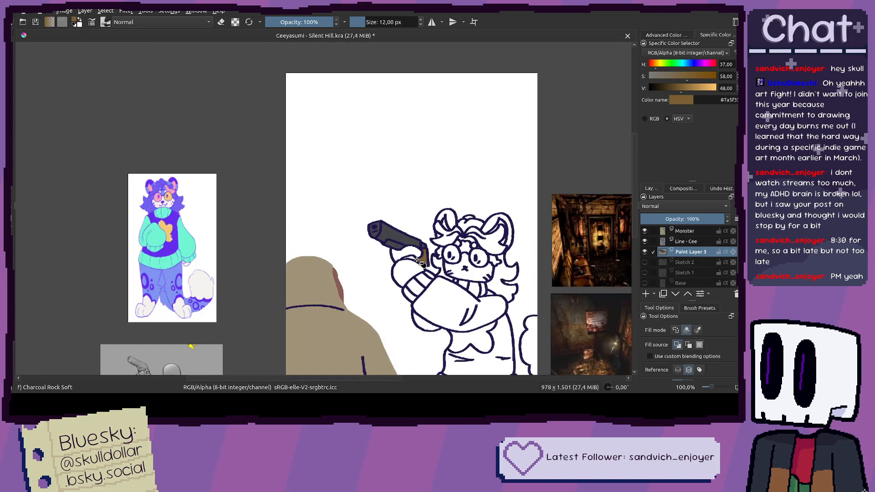
scroll(417, 260, "up", 4)
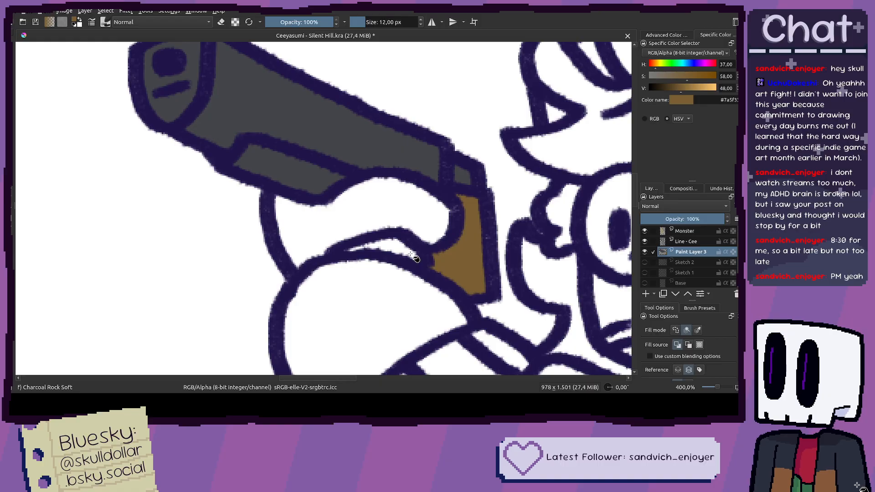
Step: Try filling the narrow gap beside the fingers holding the pistol with brown and closing its tip with the sampled navy outline colour
left_click(414, 257)
key("b")
scroll(373, 249, "down", 1)
scroll(373, 248, "up", 2)
scroll(415, 285, "down", 1)
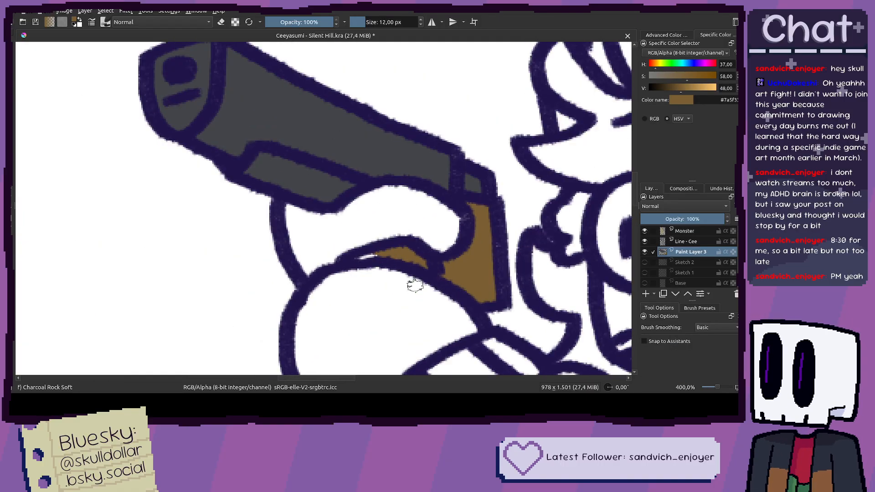
left_click(371, 258, "ctrl")
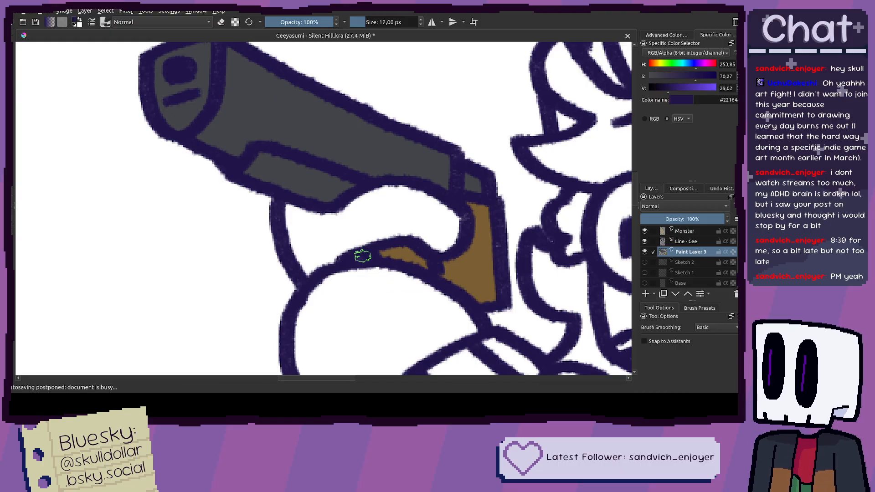
key("ctrl+z")
key("ctrl+z")
Step: Try painting navy outline strokes over the narrow gap between the character's fingers and the pistol hand's lower edge
scroll(390, 264, "up", 2)
mouse_move(332, 251)
left_mouse_down()
mouse_move(404, 233)
mouse_move(342, 238)
mouse_move(446, 250)
mouse_move(478, 280)
left_mouse_up()
scroll(483, 287, "down", 6)
scroll(483, 287, "up", 6)
scroll(447, 266, "down", 6)
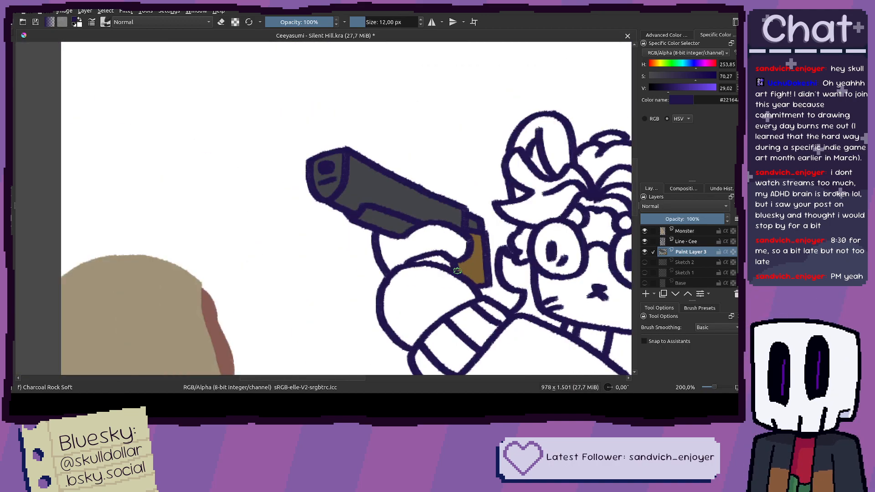
scroll(448, 272, "up", 6)
mouse_move(455, 254)
left_mouse_down()
mouse_move(442, 216)
mouse_move(454, 250)
left_mouse_up()
mouse_move(400, 195)
left_mouse_down()
mouse_move(401, 214)
mouse_move(420, 240)
mouse_move(415, 206)
mouse_move(469, 256)
mouse_move(446, 232)
mouse_move(481, 257)
mouse_move(446, 236)
mouse_move(407, 238)
left_mouse_up()
scroll(449, 244, "down", 5)
scroll(445, 234, "up", 4)
scroll(407, 238, "down", 4)
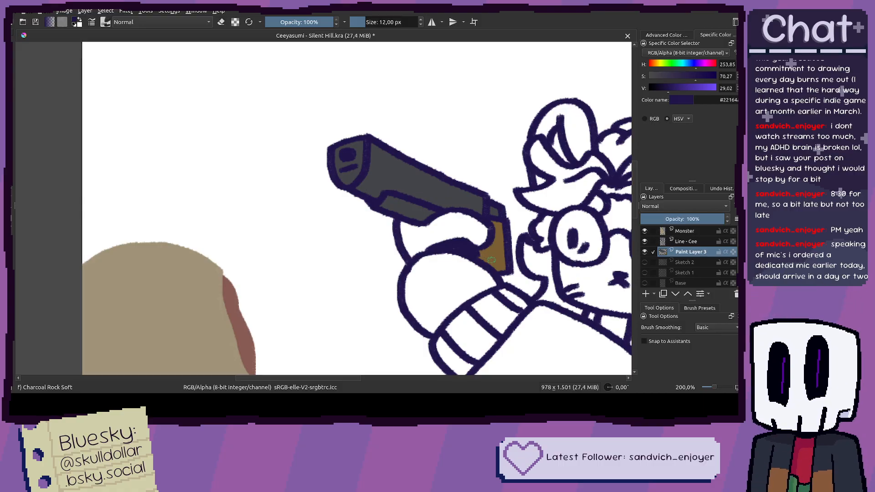
Step: Try covering the remaining white slivers beside the pistol grip with navy strokes, undoing the unwanted ones
scroll(464, 255, "up", 6)
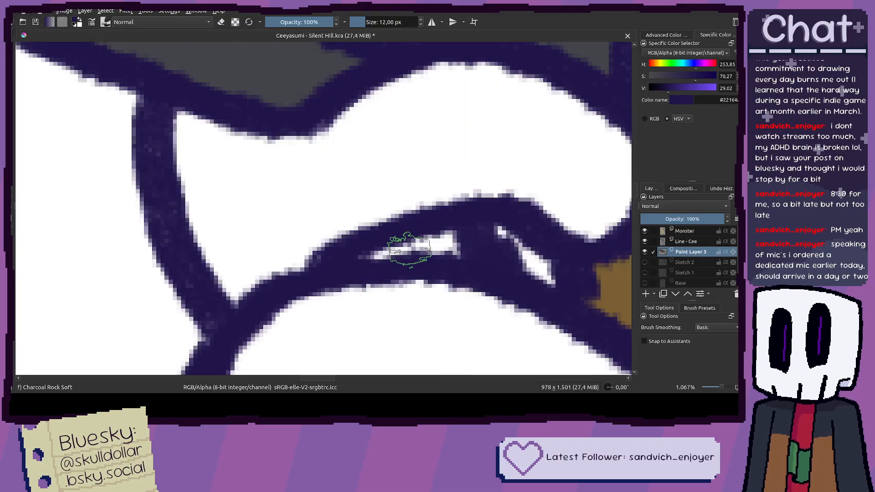
mouse_move(375, 253)
left_mouse_down()
mouse_move(483, 230)
mouse_move(379, 261)
left_mouse_up()
key("ctrl+z")
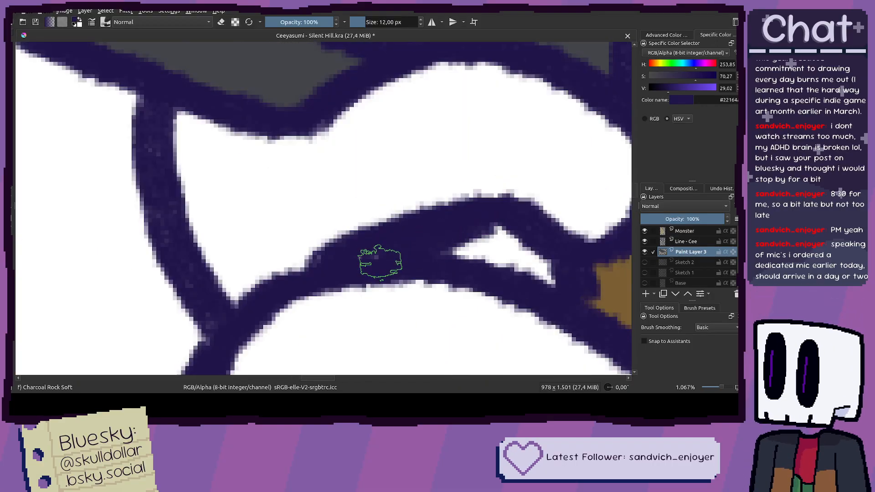
left_click_drag(479, 226, 450, 258)
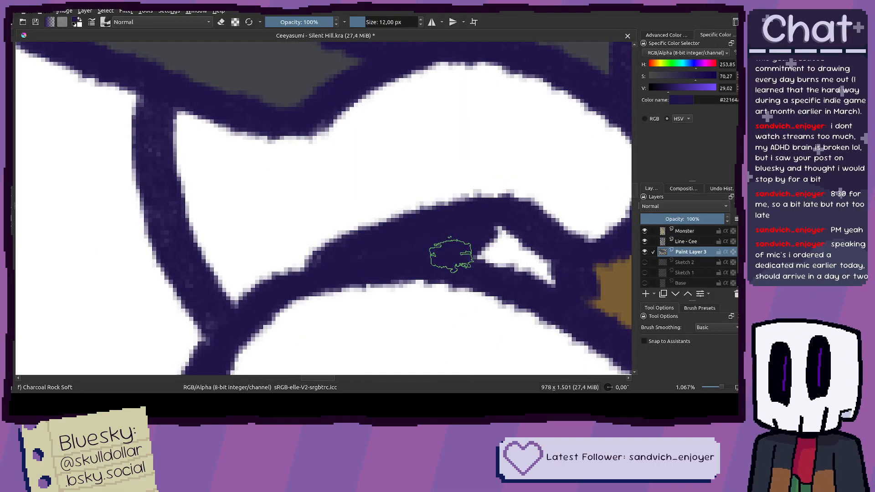
key("ctrl+z")
key("ctrl+z")
key("ctrl+z")
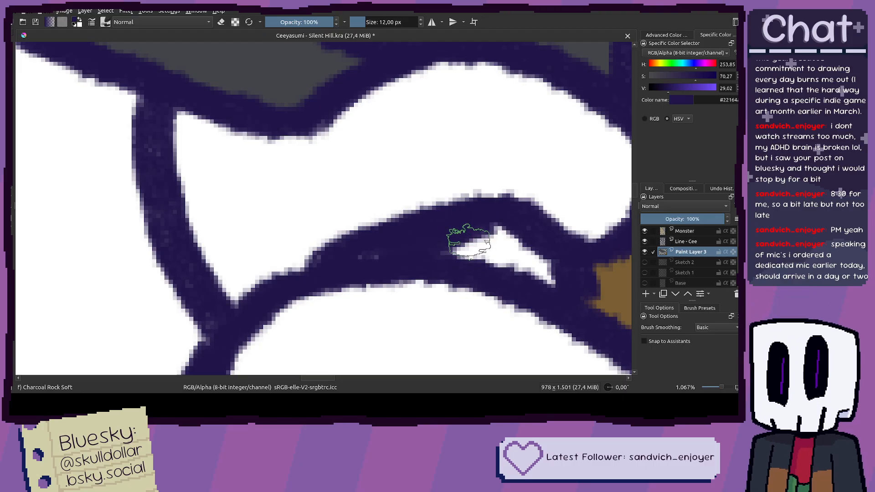
left_click_drag(371, 250, 511, 205)
key("ctrl+z")
mouse_move(385, 250)
left_mouse_down()
mouse_move(487, 234)
mouse_move(397, 246)
mouse_move(491, 247)
mouse_move(519, 256)
mouse_move(513, 249)
mouse_move(487, 247)
mouse_move(553, 278)
left_mouse_up()
scroll(412, 252, "down", 5)
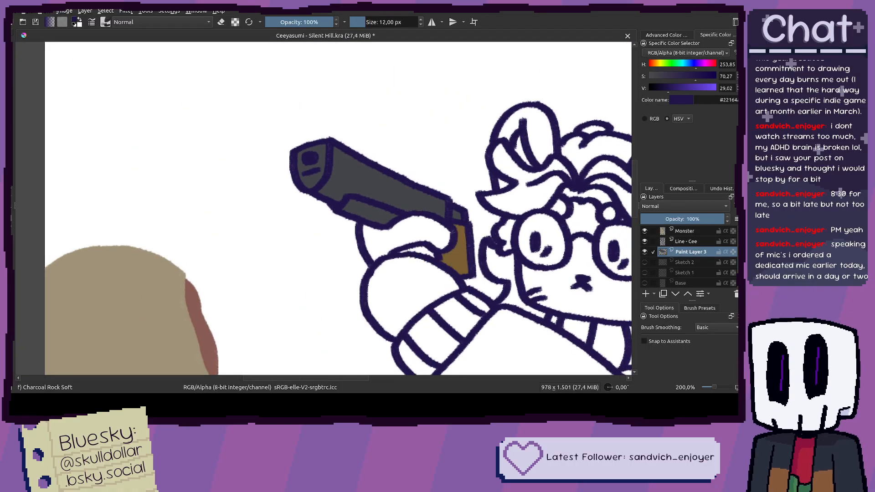
Step: Sample the brown of the pistol's grip and fill the small gap below the fingers with it
left_click(447, 258, "ctrl")
scroll(428, 252, "up", 4)
key("f")
left_click(430, 256)
scroll(426, 250, "down", 2)
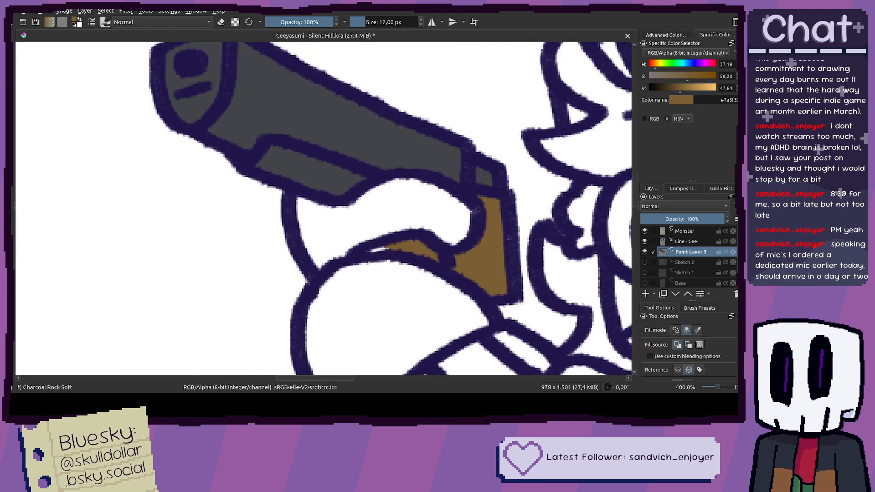
Step: Sample the navy outline colour and paint over the white sliver at the tip of the brown gap
key("b")
left_click(376, 258, "ctrl")
scroll(384, 253, "up", 2)
mouse_move(384, 247)
left_mouse_down()
mouse_move(371, 237)
mouse_move(357, 244)
left_mouse_up()
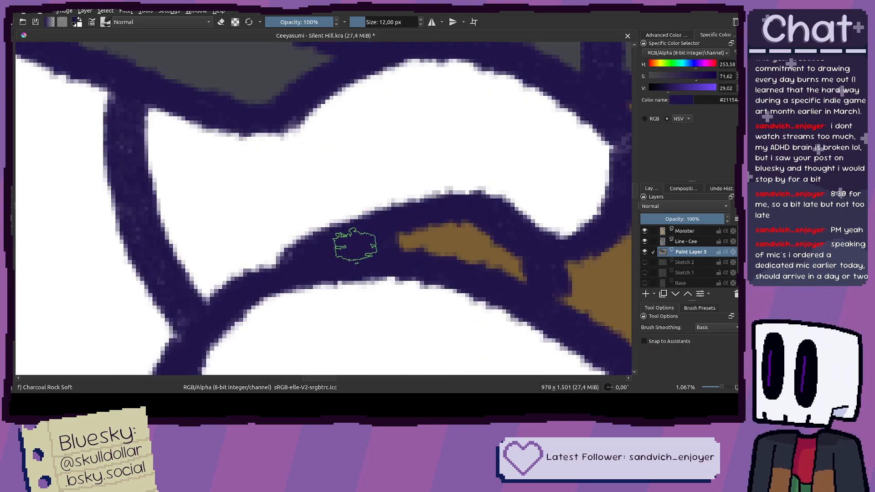
scroll(349, 250, "down", 4)
left_click_drag(409, 278, 403, 247)
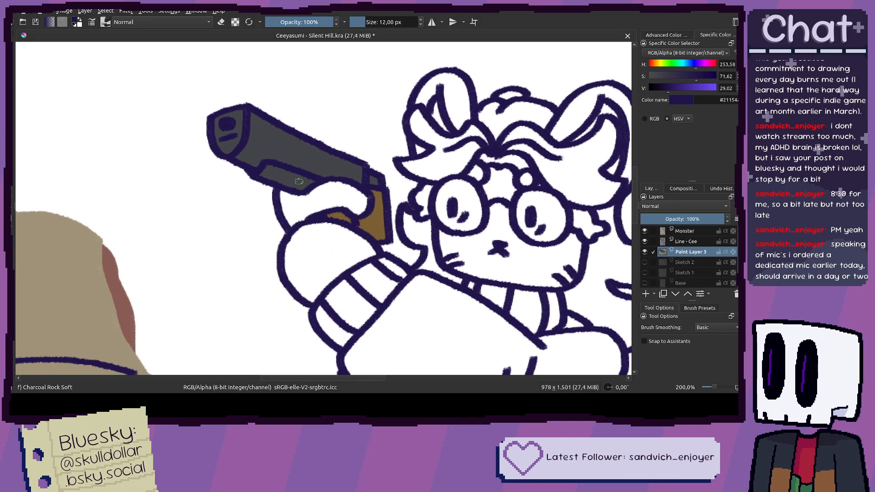
Step: Set the colour to a lighter grey with hue 213, saturation 6 and value 36, and fill the pistol's under-barrel section
left_click_drag(298, 181, 325, 197)
left_click(314, 182, "ctrl")
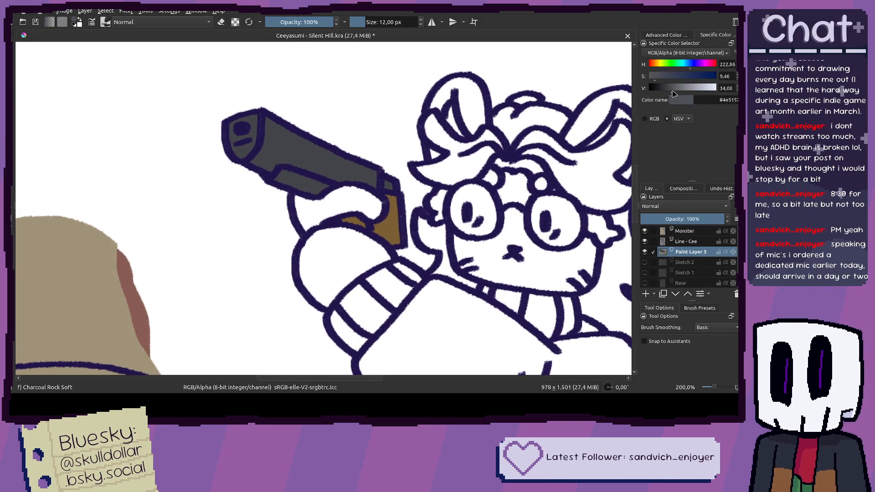
left_click(673, 91)
left_click(653, 81)
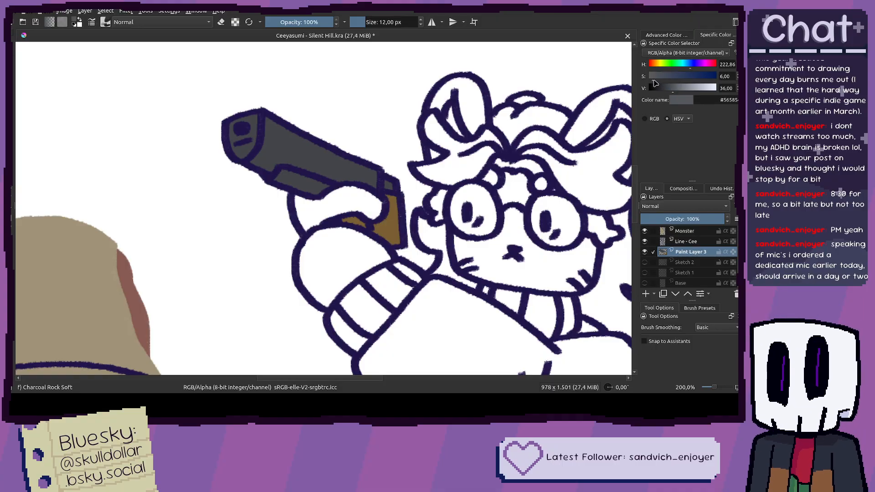
left_click(689, 64)
key("f")
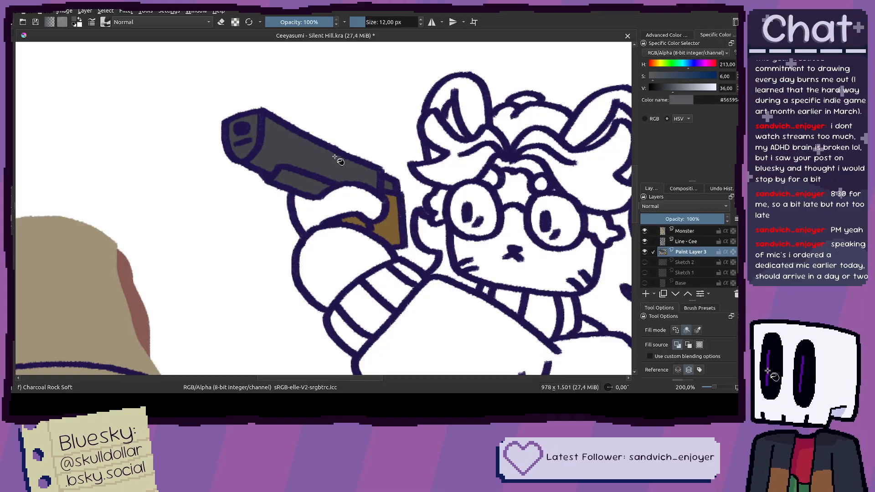
left_click(300, 182)
Step: Examine the character reference sheet for the fur and clothing colours
key("ctrl+r")
scroll(383, 185, "down", 2)
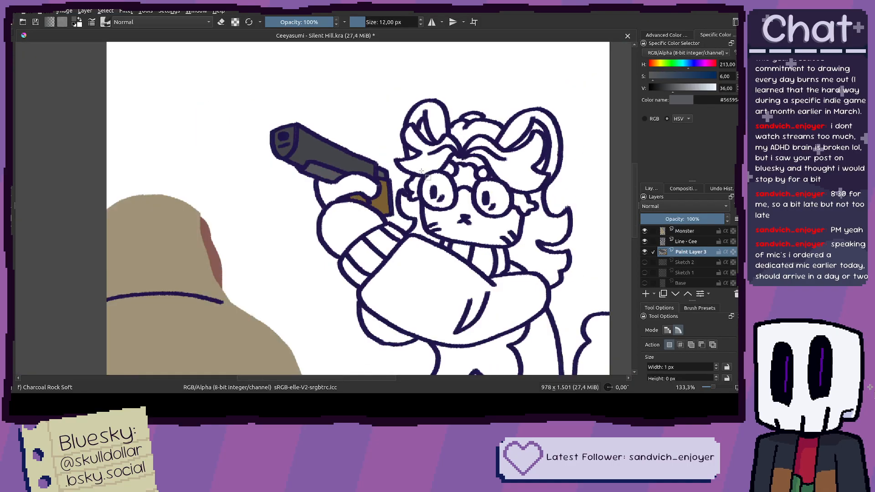
mouse_move(410, 198)
left_mouse_down()
mouse_move(400, 189)
mouse_move(420, 183)
left_mouse_up()
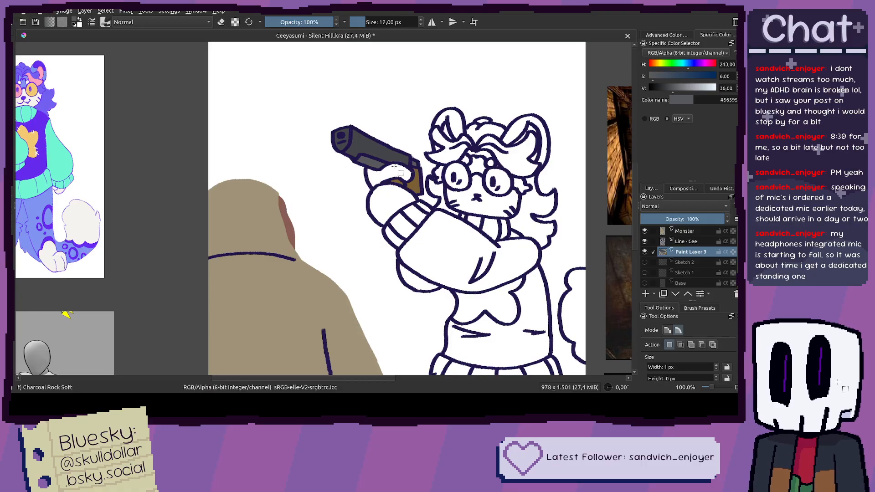
left_click_drag(392, 175, 448, 158)
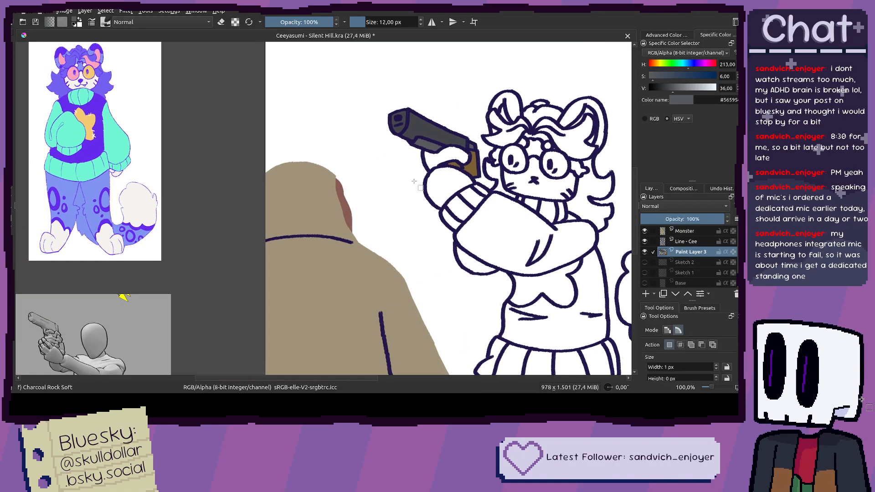
left_click_drag(392, 178, 388, 178)
left_click_drag(450, 159, 434, 178)
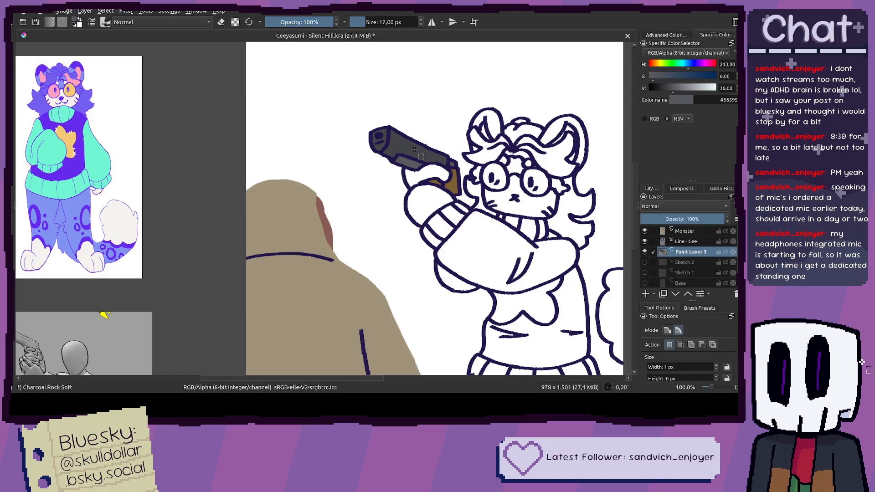
mouse_move(367, 177)
left_mouse_down()
mouse_move(392, 173)
mouse_move(335, 164)
mouse_move(352, 188)
mouse_move(327, 186)
mouse_move(380, 208)
mouse_move(326, 202)
left_mouse_up()
Step: Set the colour to pale blue with hue 213, saturation 9 and value 97, and fill the character's face
key("b")
left_click(709, 89)
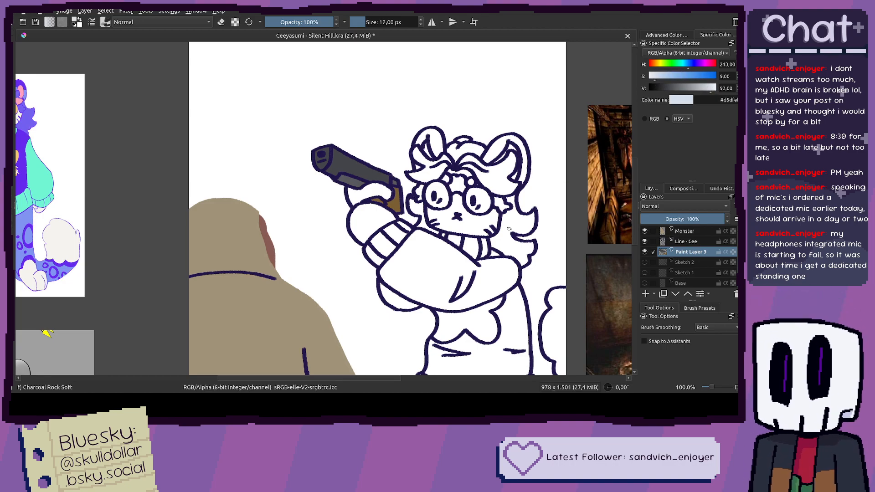
scroll(510, 229, "up", 3)
key("f")
left_click(428, 213)
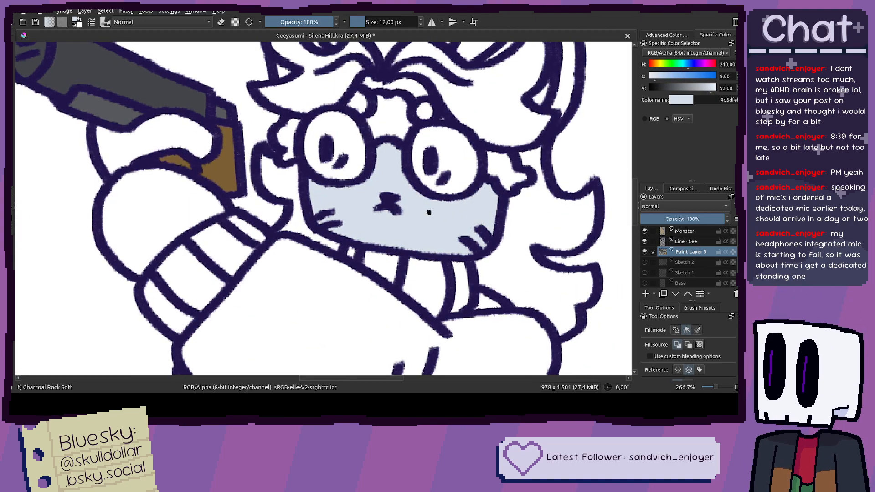
scroll(429, 212, "down", 3)
left_click_drag(712, 89, 717, 88)
scroll(537, 168, "up", 3)
left_click(514, 298)
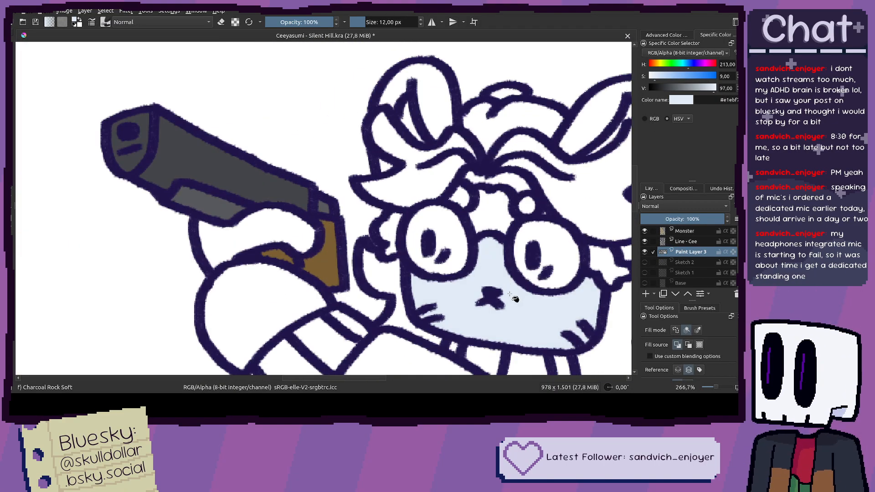
Step: Fill the two small round brow markings above the glasses with the same pale blue
scroll(461, 269, "down", 1)
scroll(461, 269, "down", 1)
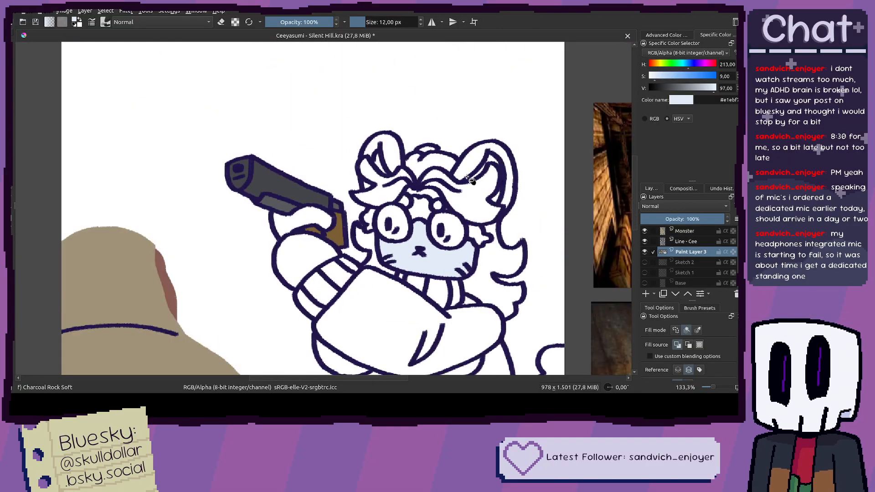
scroll(391, 205, "down", 2)
key("b")
scroll(246, 187, "up", 1)
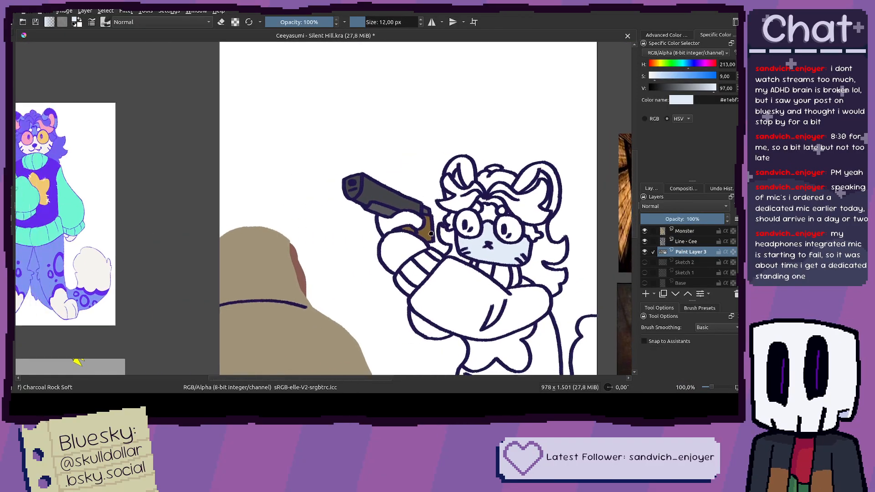
scroll(489, 218, "up", 2)
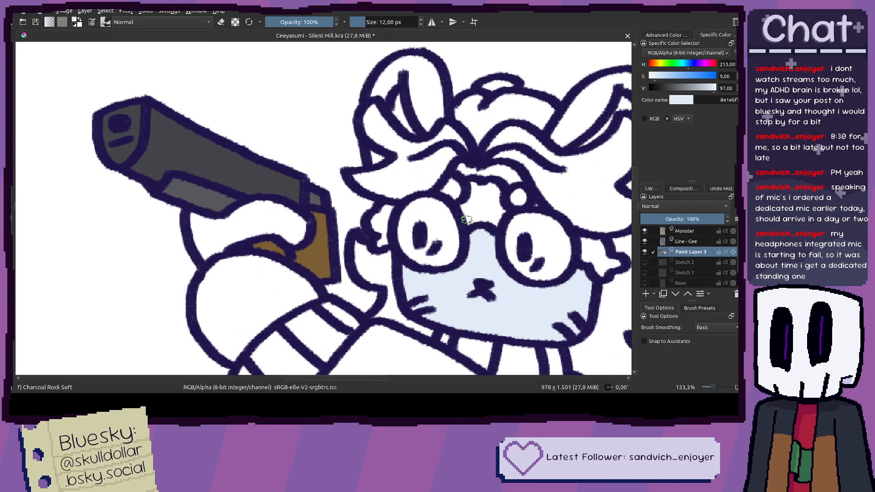
scroll(489, 218, "up", 3)
key("f")
left_click(565, 196)
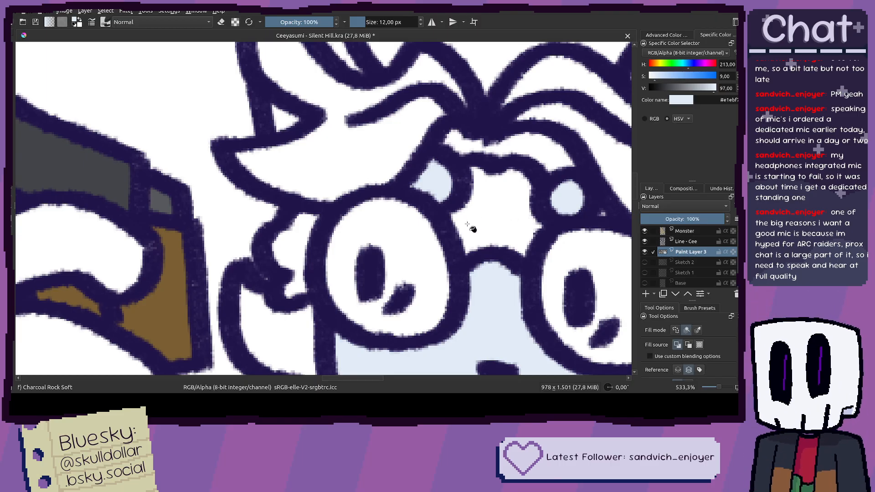
Step: Fill the character's fluffy tail tip with the same pale blue
scroll(469, 228, "down", 5)
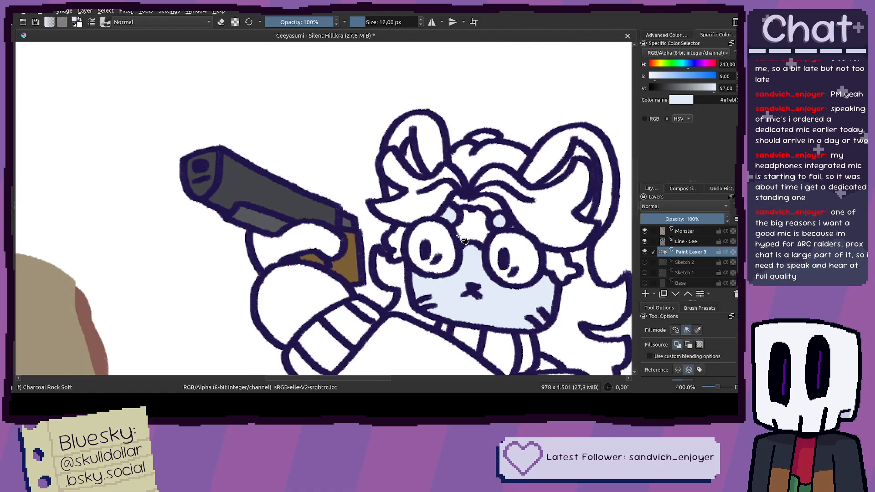
mouse_move(484, 240)
left_mouse_down()
mouse_move(465, 235)
mouse_move(484, 221)
mouse_move(450, 203)
left_mouse_up()
mouse_move(517, 236)
left_mouse_down()
mouse_move(492, 190)
mouse_move(471, 231)
mouse_move(514, 245)
left_mouse_up()
scroll(477, 232, "down", 2)
Step: Sample the off-white tail colour from the reference sheet, and resample the pale blue from the drawn tail
left_click(271, 174, "ctrl")
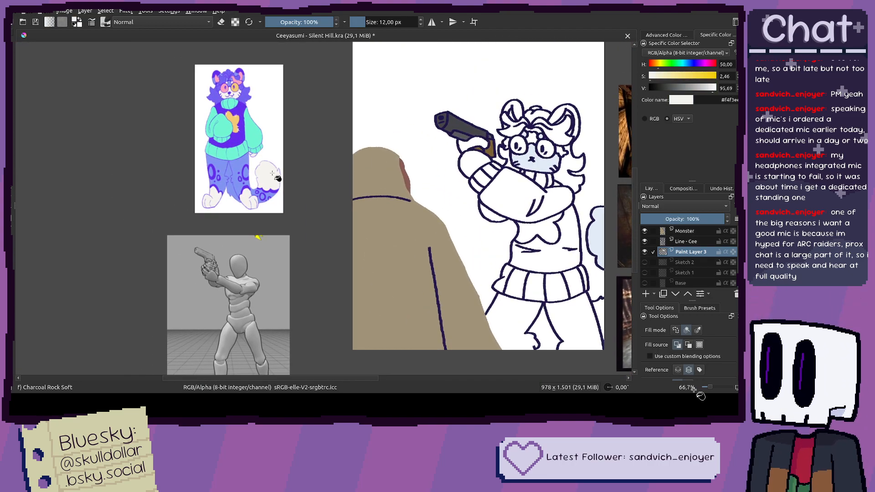
left_click_drag(609, 226, 419, 172)
left_click(421, 174, "ctrl")
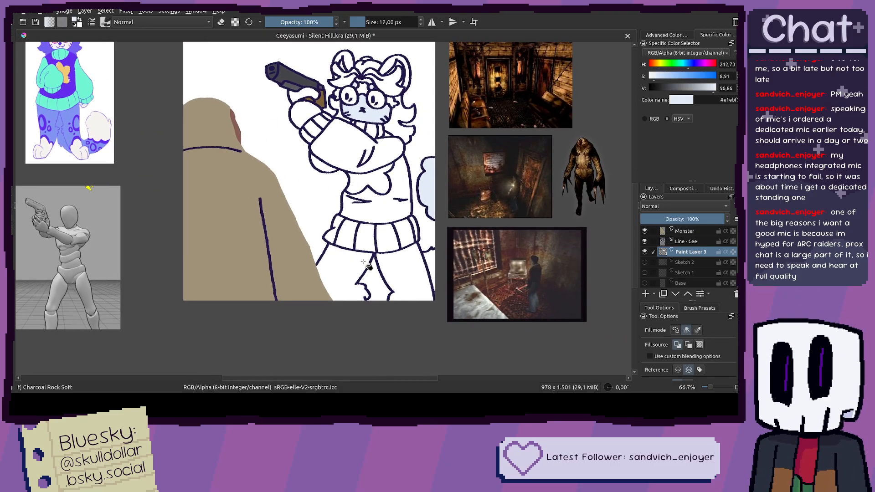
left_click_drag(367, 279, 376, 299)
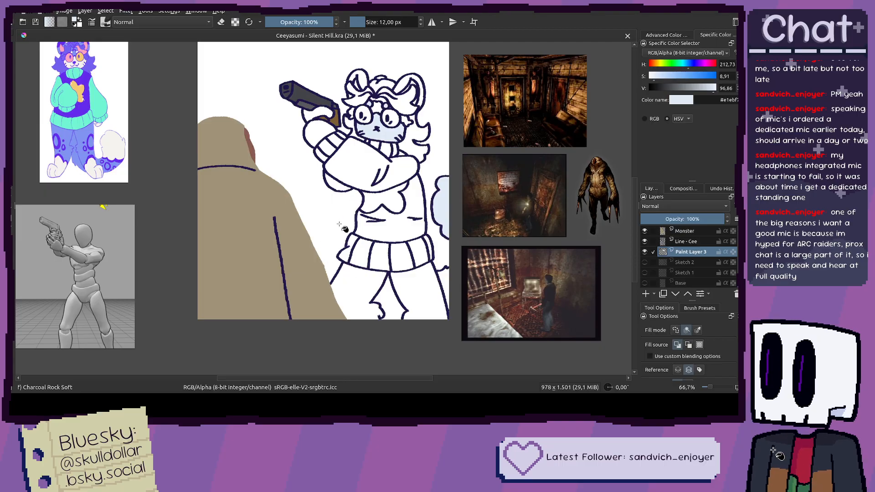
left_click_drag(339, 224, 346, 241)
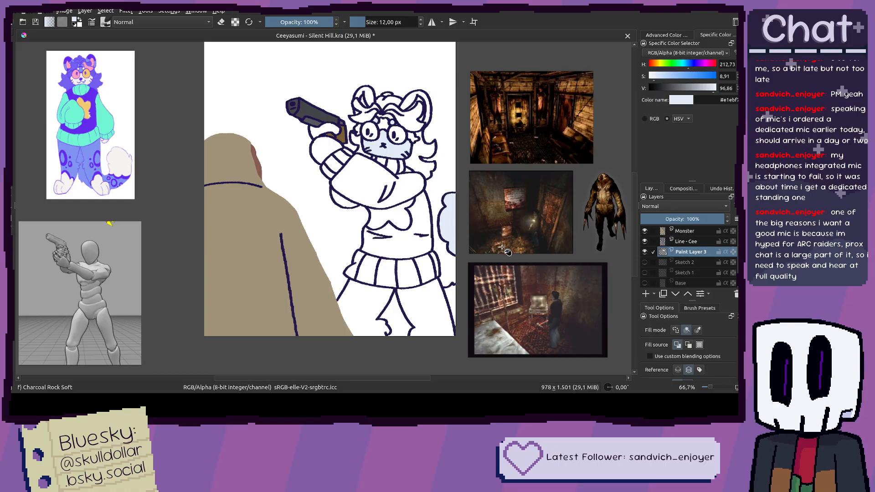
scroll(459, 284, "right", 2)
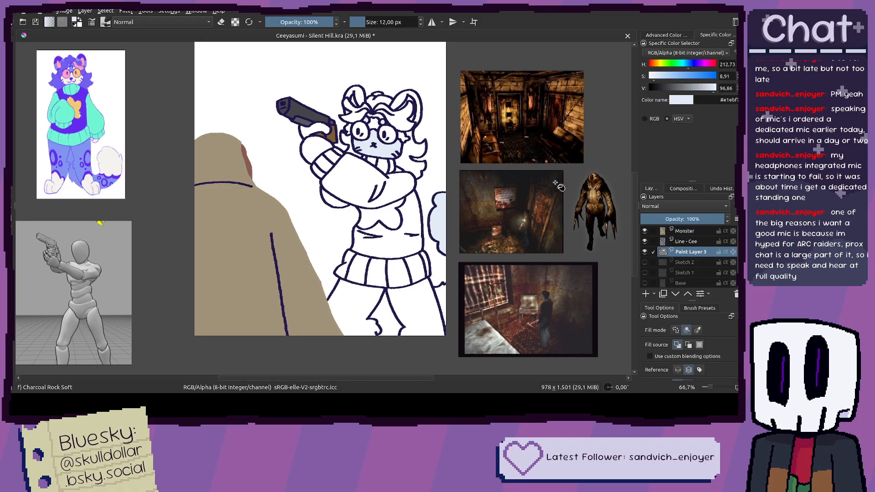
Step: Set the colour to warm off-white with hue 28, saturation 4 and value 97, and refill the tail tip, face and right brow marking
left_click(659, 65)
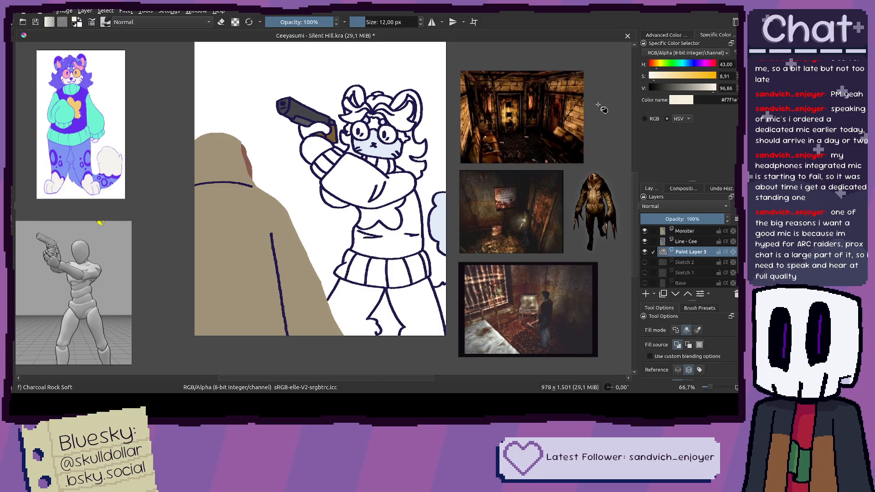
left_click_drag(413, 171, 467, 204)
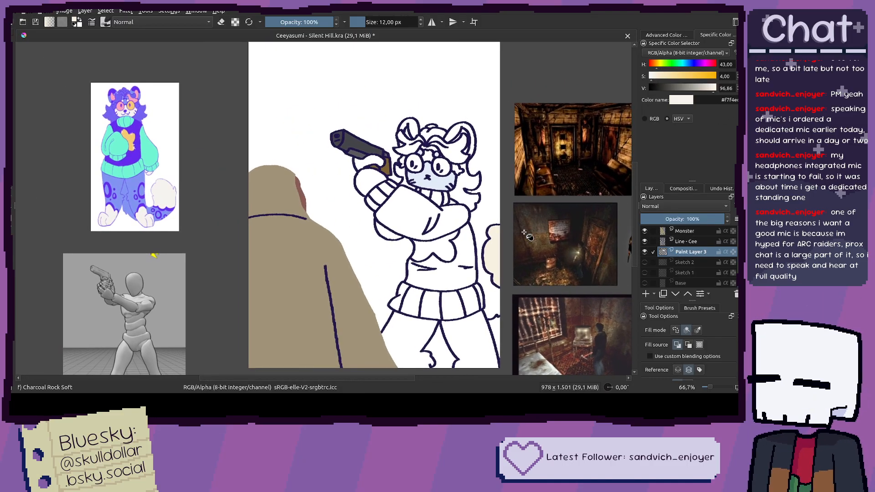
left_click(655, 65)
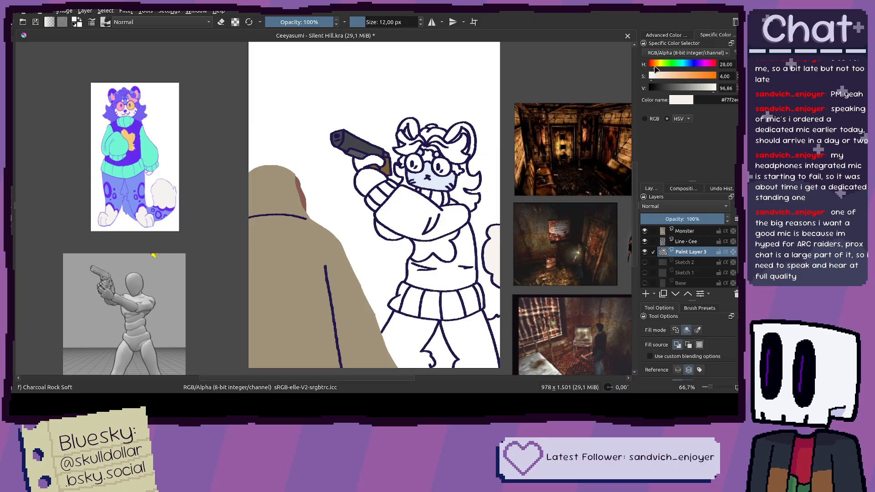
scroll(495, 257, "up", 5)
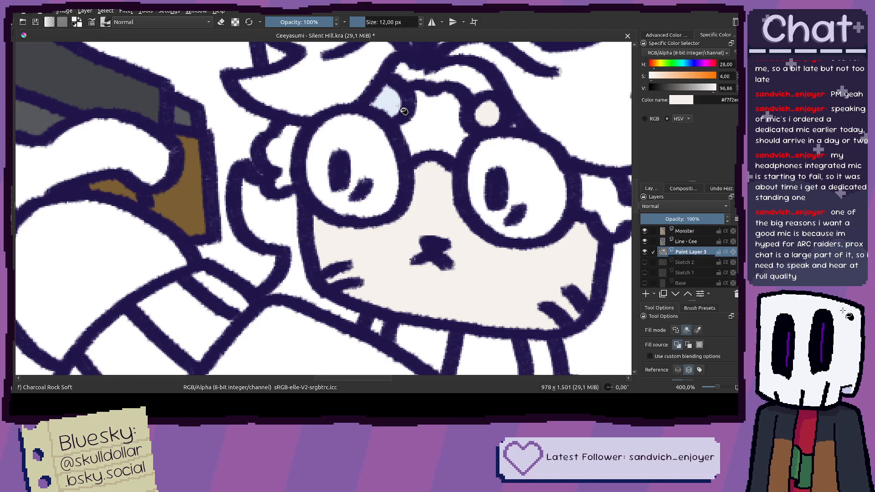
Step: Fill the remaining left brow marking and both parts of the hand holding the pistol with the same off-white
scroll(337, 160, "down", 7)
left_click_drag(704, 386, 719, 387)
left_click(276, 82)
scroll(289, 116, "down", 4)
scroll(292, 118, "up", 4)
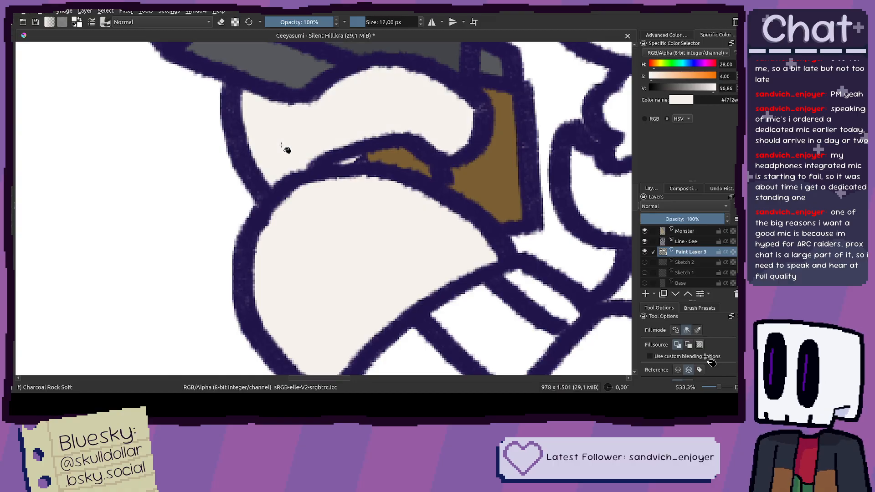
Step: Compare the off-white fills on the hands, face and tail with the reference sheet
scroll(285, 147, "down", 3)
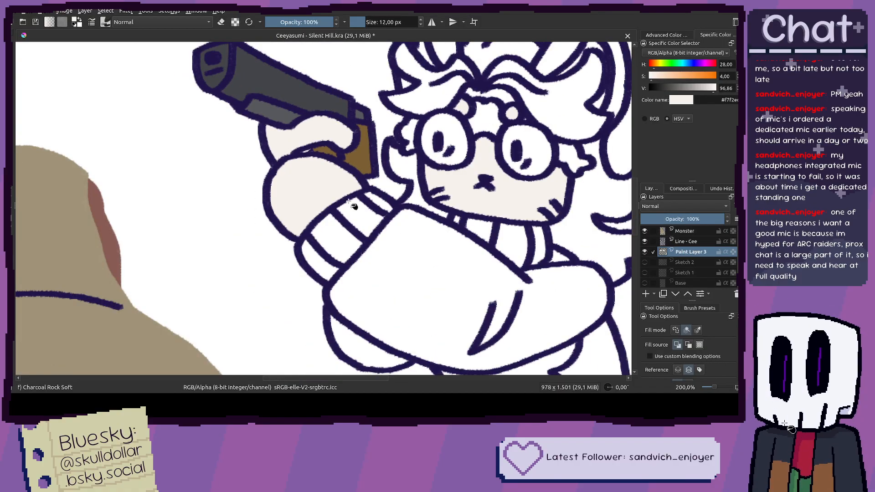
scroll(357, 200, "down", 2)
scroll(367, 198, "down", 2)
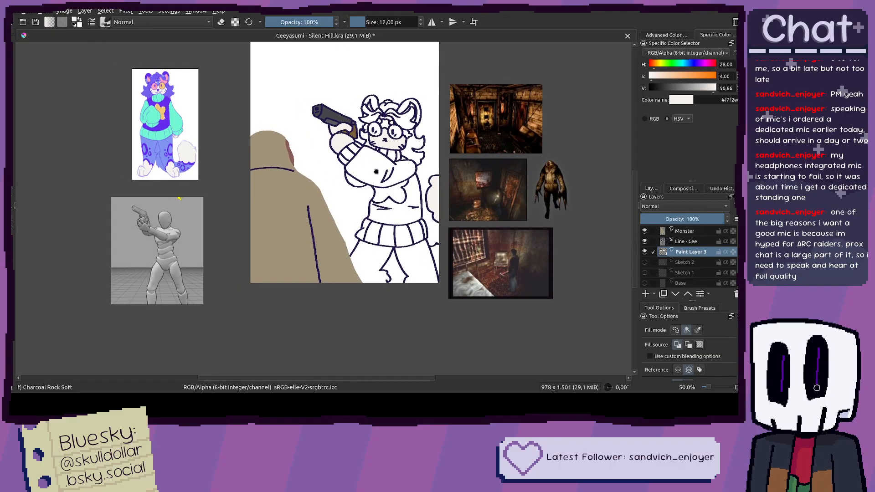
scroll(378, 179, "up", 1)
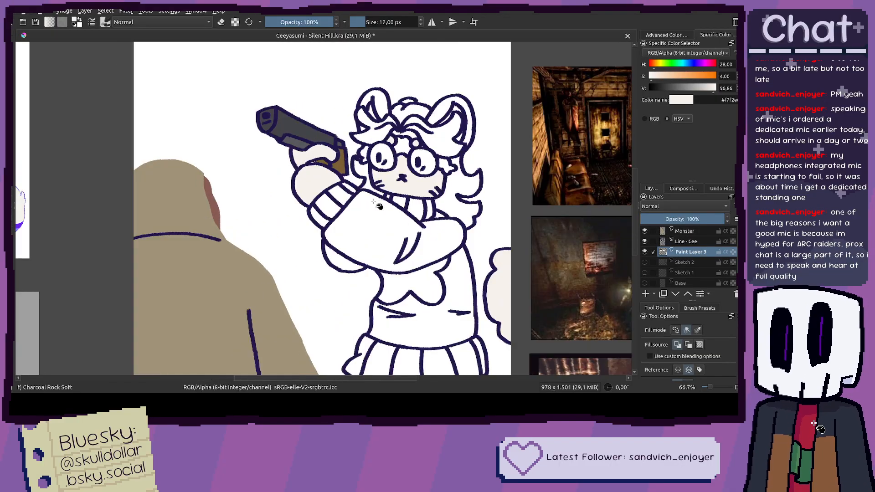
scroll(366, 210, "up", 1)
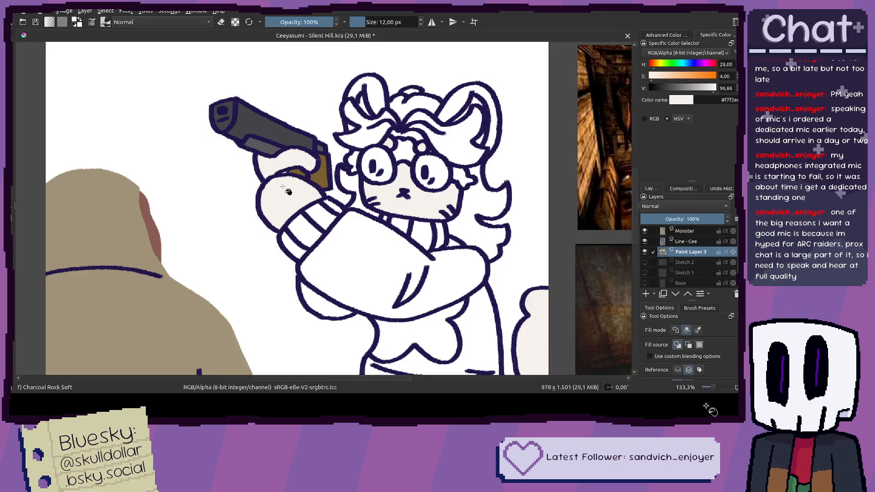
scroll(283, 187, "down", 2)
left_click_drag(282, 187, 425, 201)
scroll(367, 173, "up", 1)
scroll(428, 203, "up", 3)
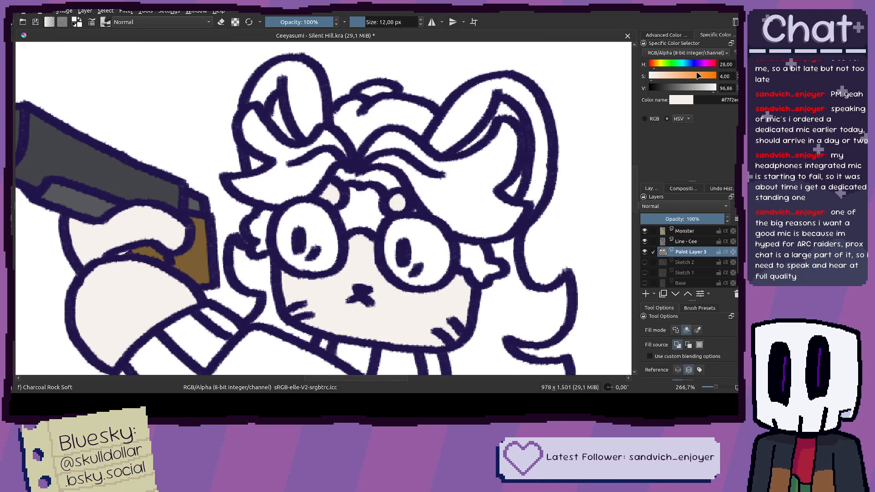
Step: Set the colour to periwinkle with hue 238, saturation 41 and value 87, and fill the star-shaped forehead patch between the brow markings
left_click(689, 65)
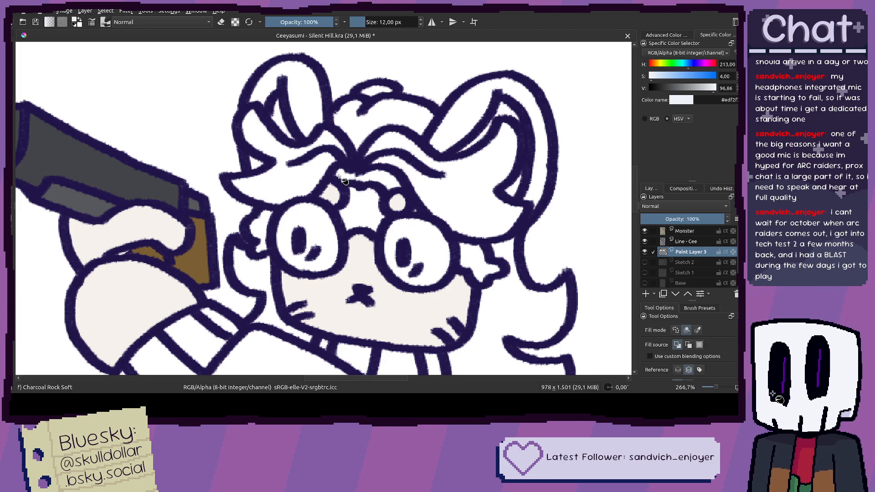
scroll(387, 237, "down", 6)
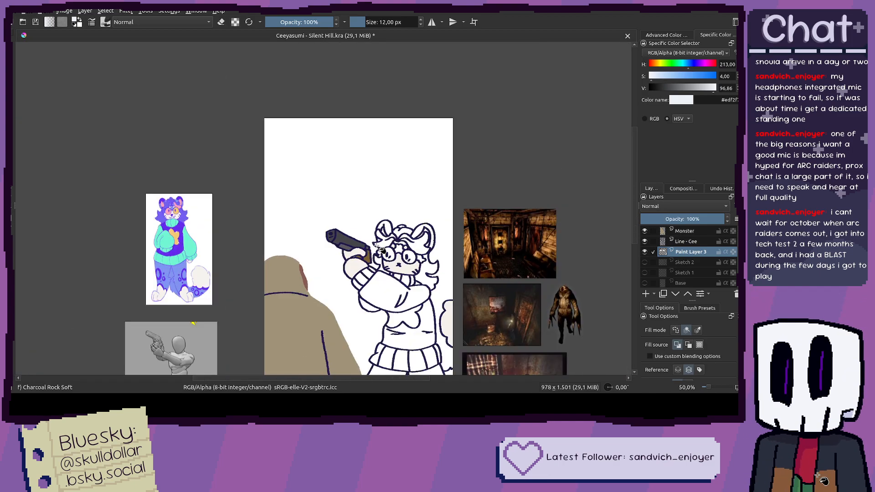
scroll(366, 232, "up", 2)
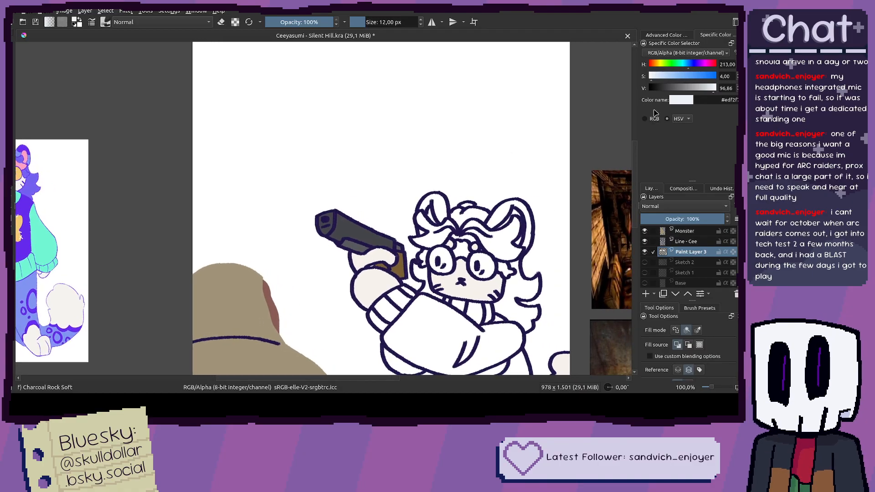
left_click_drag(688, 66, 678, 80)
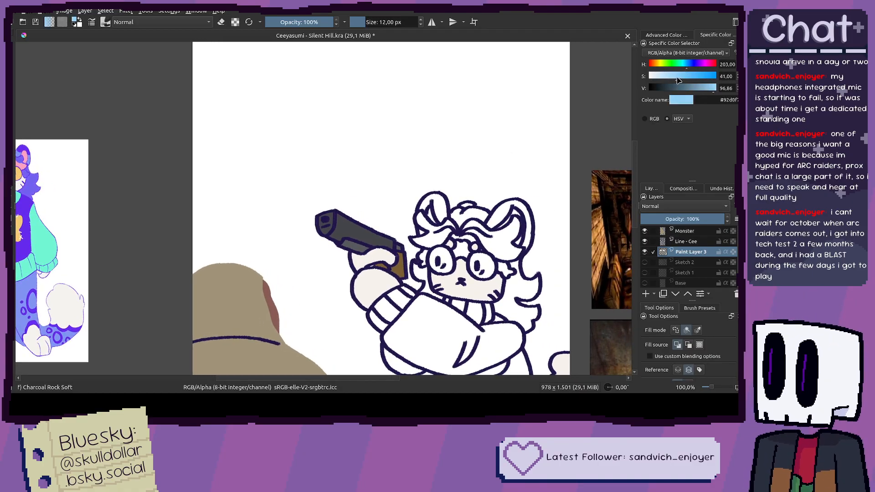
left_click_drag(385, 166, 395, 165)
left_click_drag(700, 67, 707, 89)
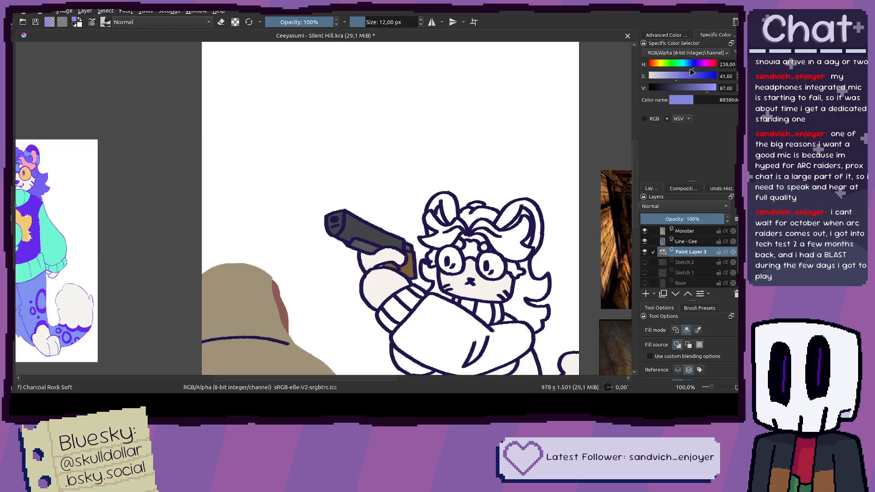
scroll(472, 245, "up", 5)
left_click(483, 255)
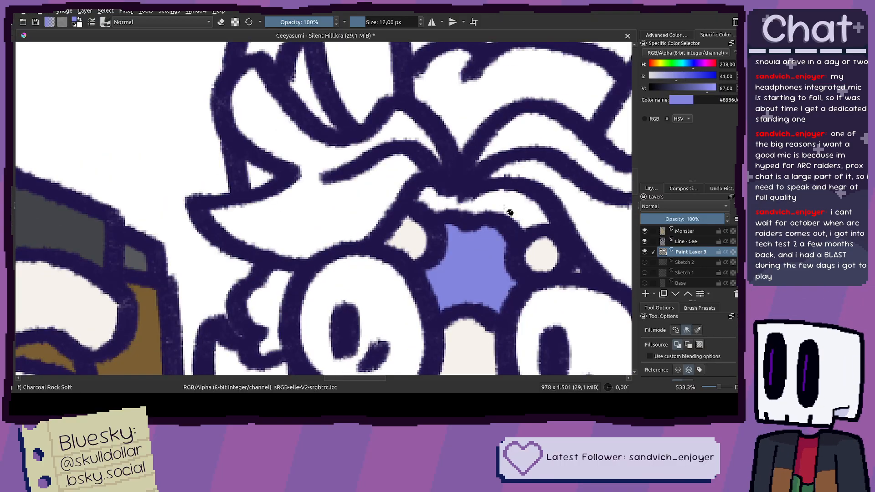
Step: Fill the narrow forehead strip below the fringe with the same periwinkle
left_click(474, 212)
scroll(451, 210, "down", 2)
scroll(451, 207, "up", 3)
left_click(449, 202)
scroll(451, 207, "down", 7)
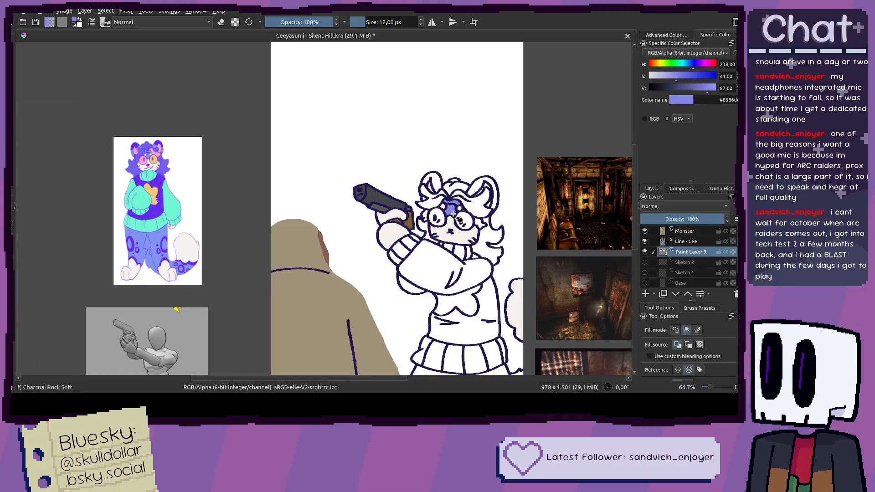
Step: Change the colour's hue to 257 and refill the forehead patch and strip with the resulting purple
scroll(453, 216, "up", 2)
scroll(497, 198, "up", 4)
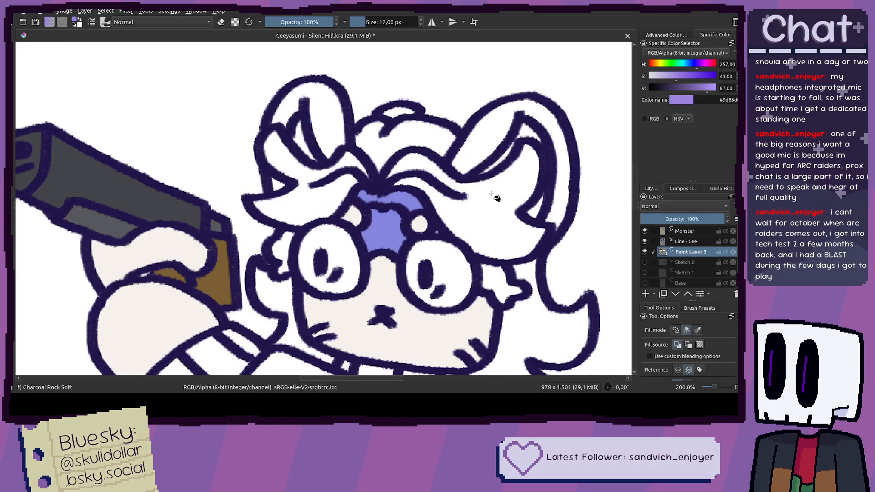
scroll(313, 208, "down", 6)
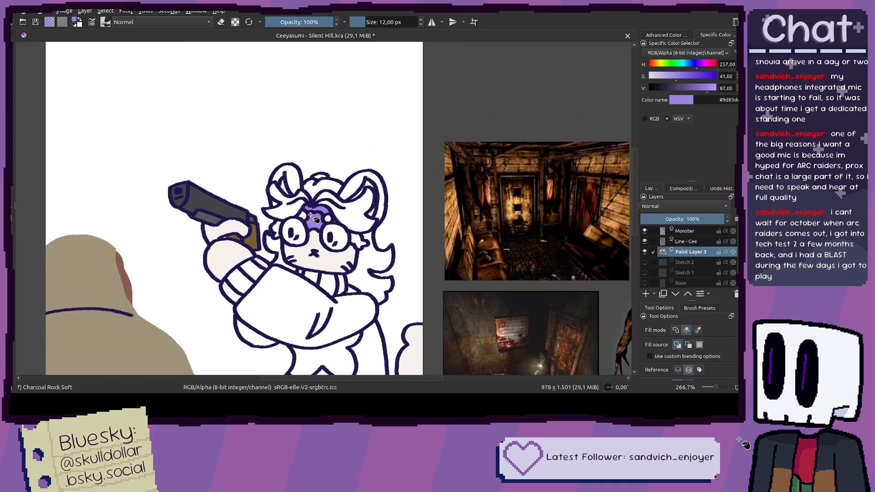
Step: Set the colour to hue 246 and saturation 31, and refill the forehead patch and strip with this lilac
left_click_drag(676, 80, 671, 80)
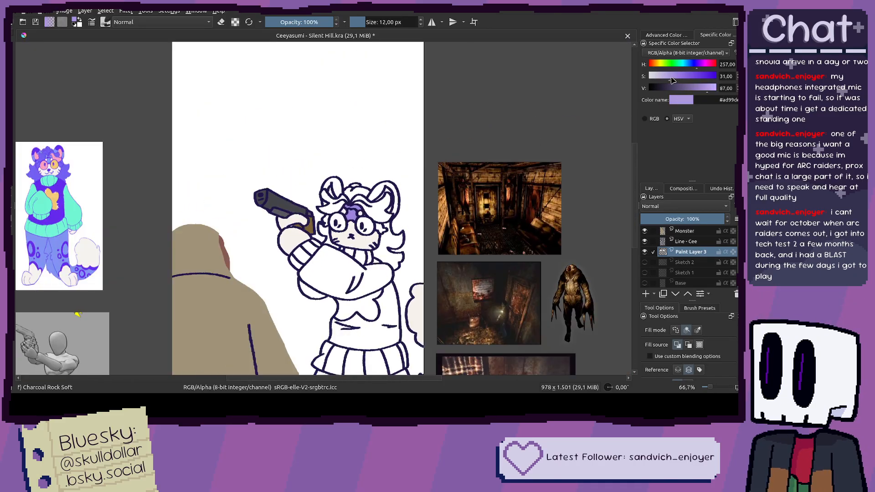
scroll(224, 304, "up", 4)
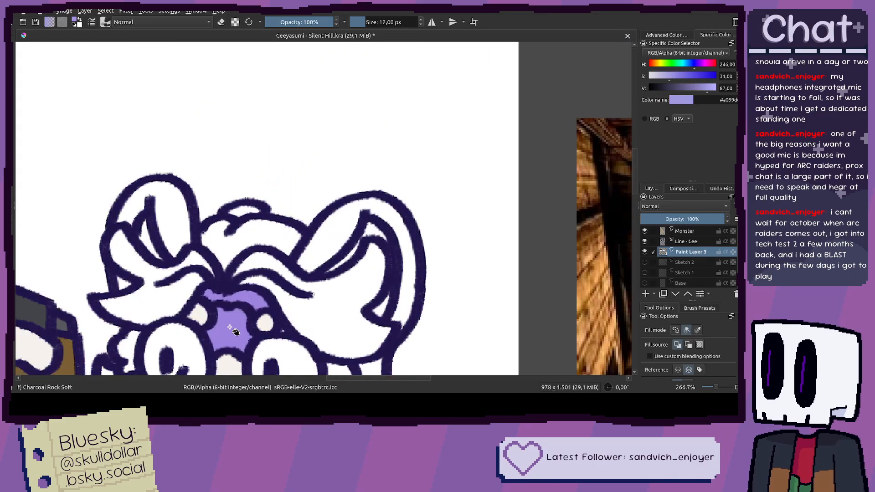
scroll(223, 304, "down", 4)
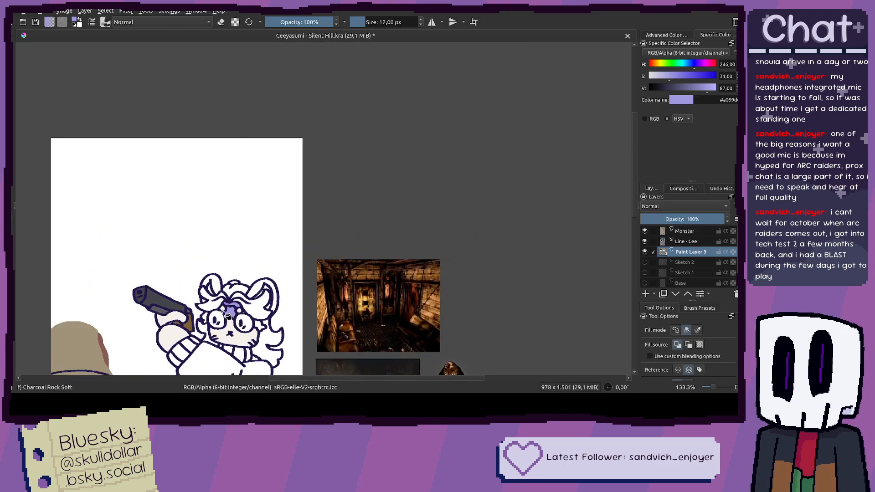
scroll(245, 273, "up", 8)
left_click(321, 182)
Step: Sample the forehead colour from the reference sheet for comparison, and resample the lilac from the drawn forehead
key("b")
left_click_drag(277, 169, 397, 165)
scroll(470, 172, "down", 6)
scroll(464, 182, "down", 3)
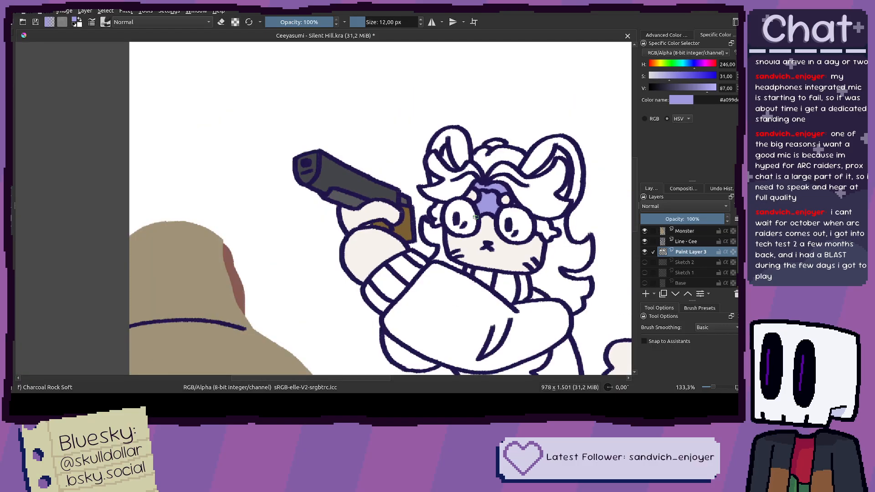
left_click_drag(449, 236, 557, 234)
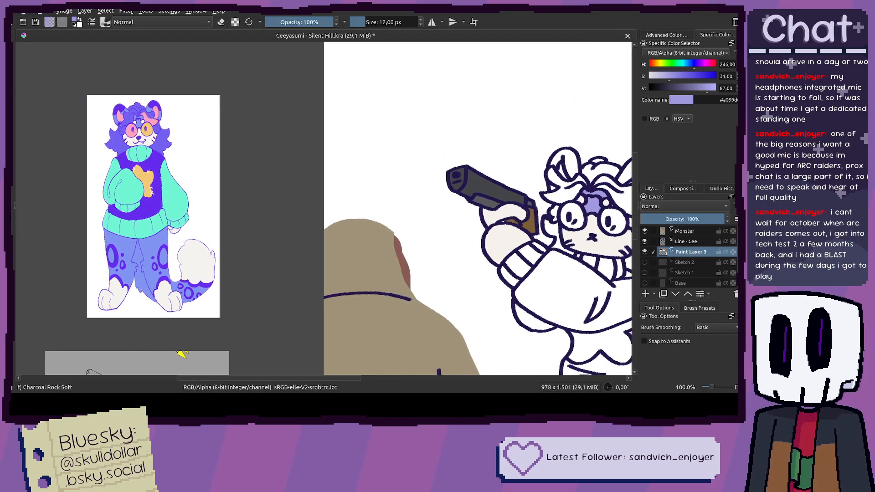
left_click(142, 116, "ctrl")
left_click_drag(389, 164, 182, 184)
scroll(355, 209, "up", 4)
left_click(502, 242, "ctrl")
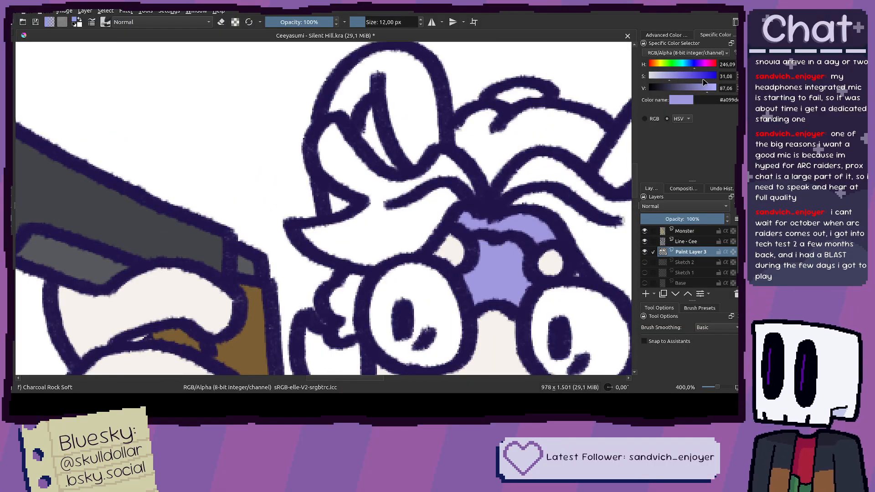
Step: Check the blue between the glasses on the enlarged reference sheet with the colour picker, and pick up the drawn forehead colour again
scroll(498, 94, "down", 5)
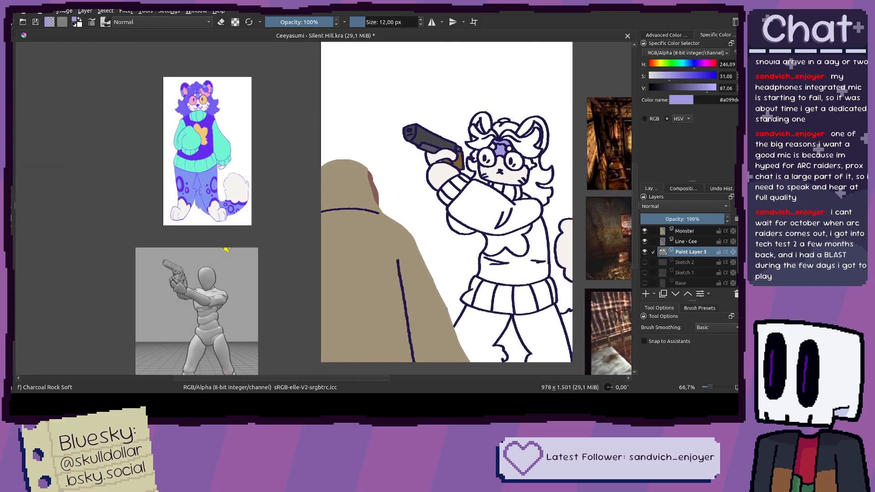
scroll(212, 118, "up", 5)
left_click_drag(212, 119, 255, 200)
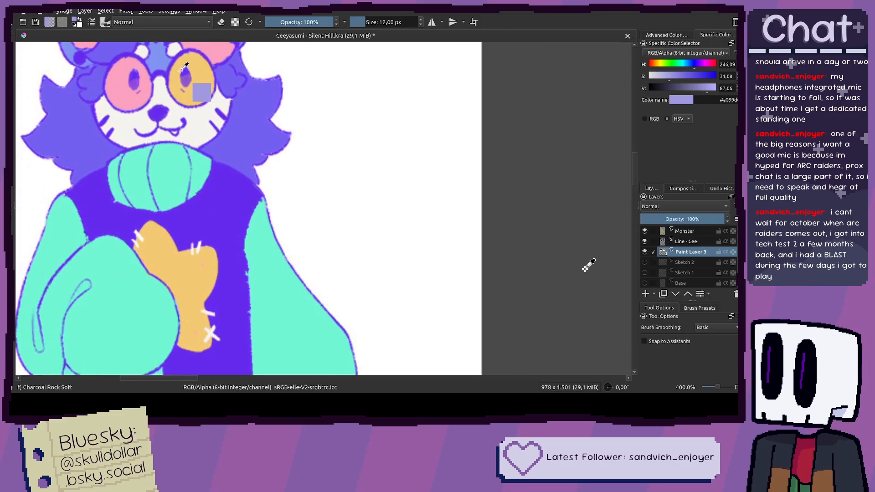
left_click(162, 58, "ctrl")
scroll(182, 86, "down", 6)
left_click_drag(399, 121, 279, 133)
scroll(279, 133, "up", 5)
left_click(313, 129, "ctrl")
Step: Set the hue to 226 at saturation 31 and value 87, and refill the forehead patch and the strip above it with this light blue
left_click(693, 65)
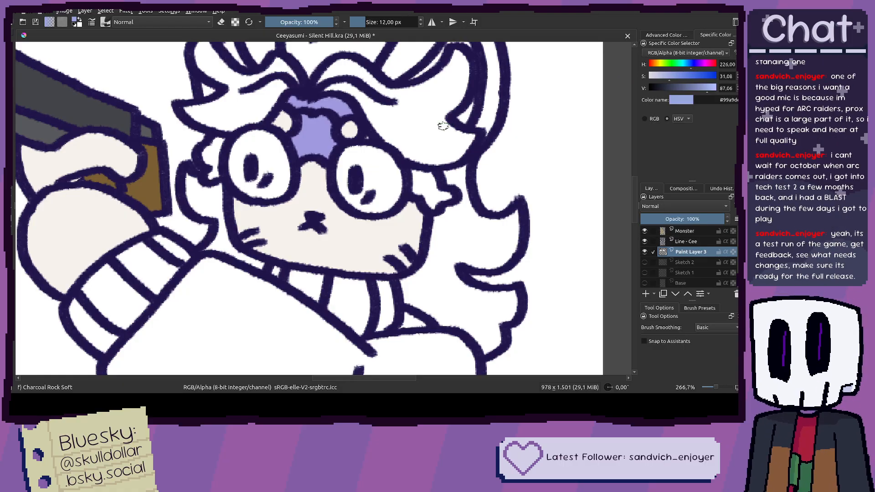
scroll(424, 129, "down", 3)
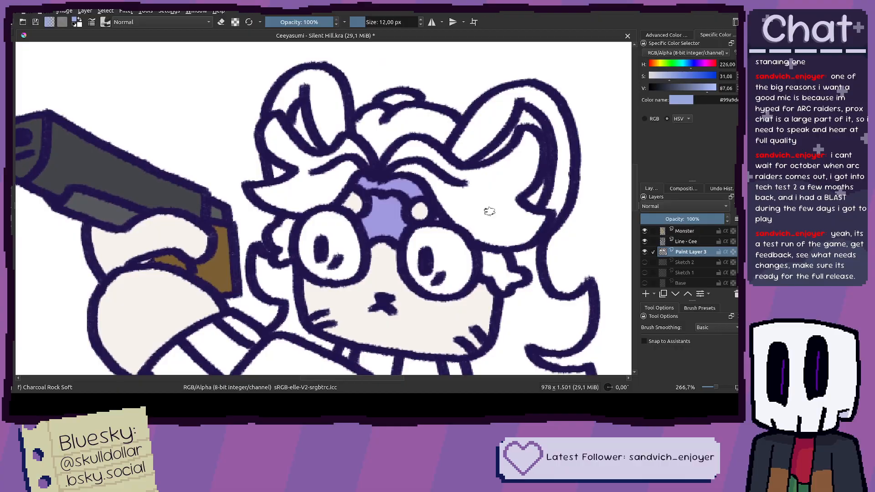
scroll(352, 238, "up", 5)
key("f")
left_click(352, 239)
left_click(382, 171)
left_click(315, 169)
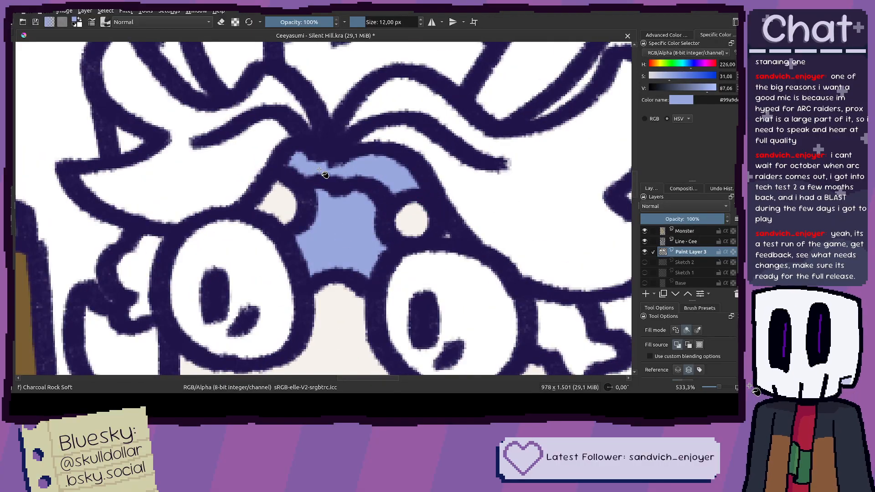
Step: Inspect the light blue forehead fill up close and against the whole character and reference sheet
scroll(315, 170, "up", 4)
key("b")
scroll(398, 189, "down", 6)
scroll(451, 224, "up", 5)
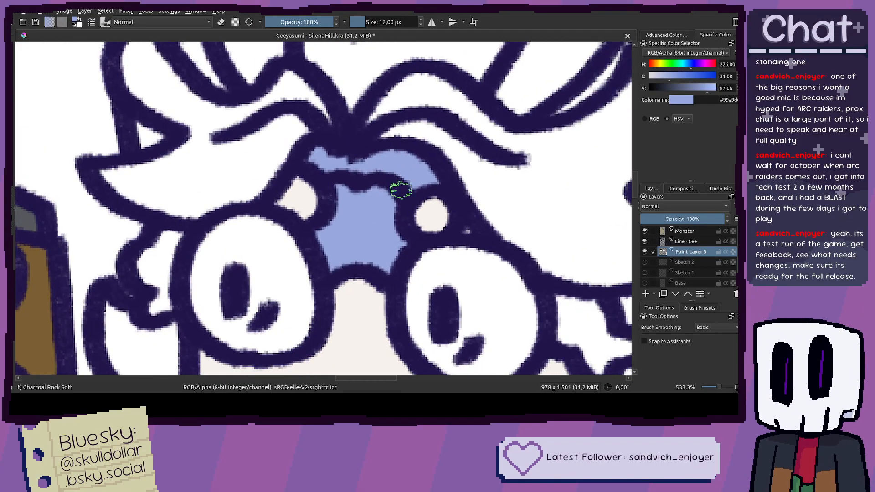
left_click_drag(486, 254, 497, 242)
scroll(472, 228, "down", 1)
scroll(474, 228, "down", 4)
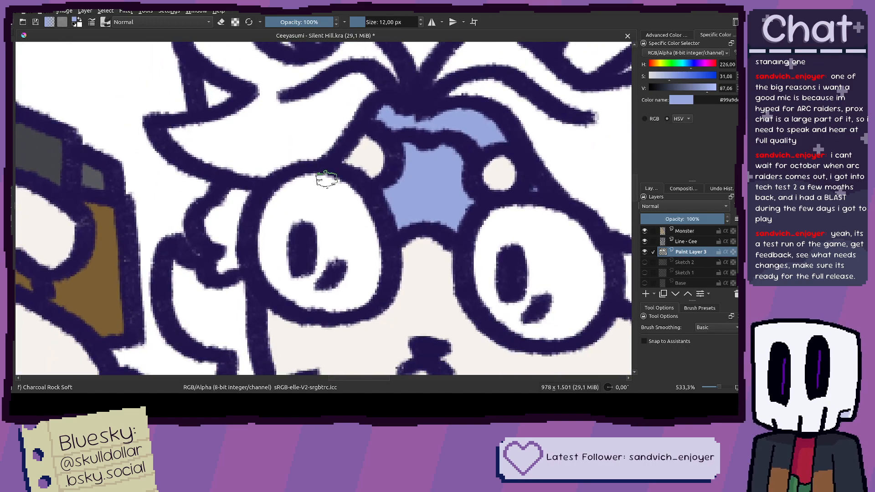
scroll(351, 178, "down", 4)
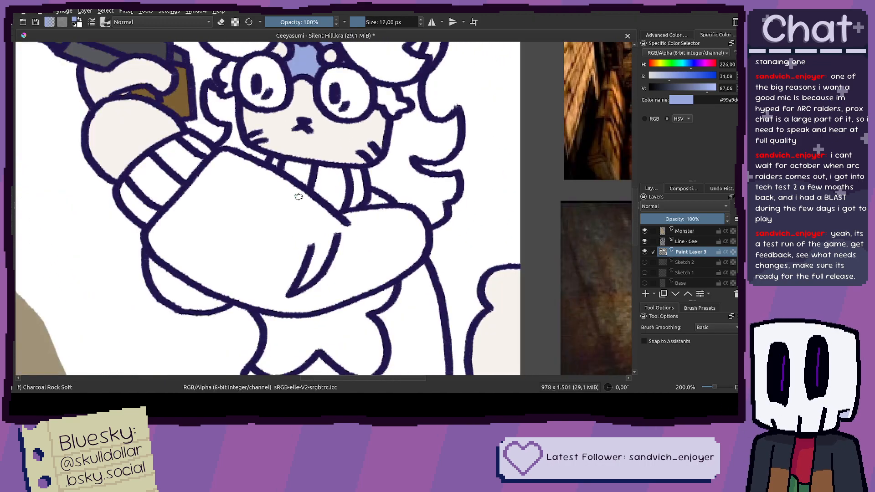
scroll(378, 217, "up", 1)
scroll(377, 216, "down", 1)
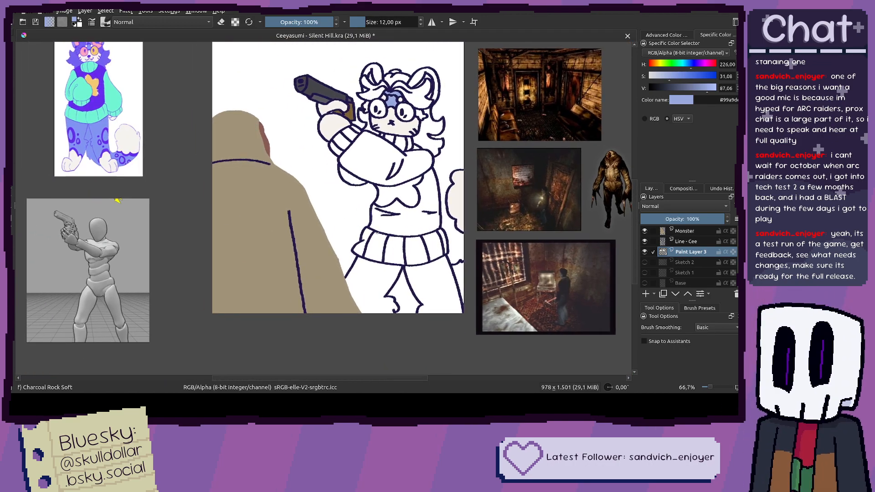
Step: Fill both of the character's legs below the sweater hem with the same light blue
key("f")
left_click(397, 271)
left_click(430, 272)
key("b")
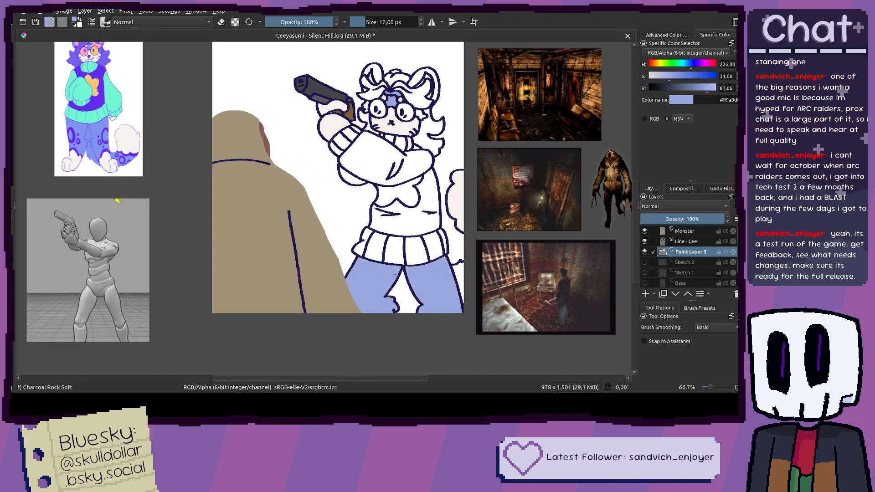
Step: Set the colour to a dark violet-blue with hue 246, saturation 58 and value 69 for the leg markings
scroll(370, 254, "up", 3)
scroll(370, 254, "down", 3)
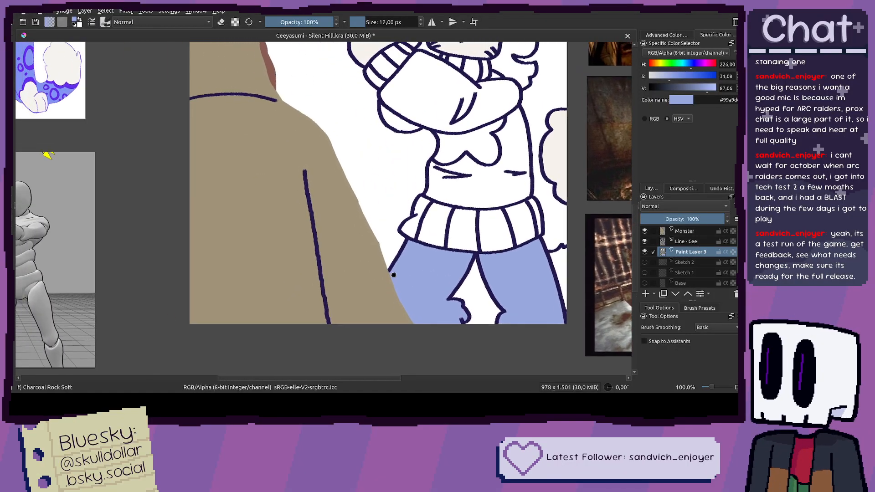
scroll(375, 230, "up", 3)
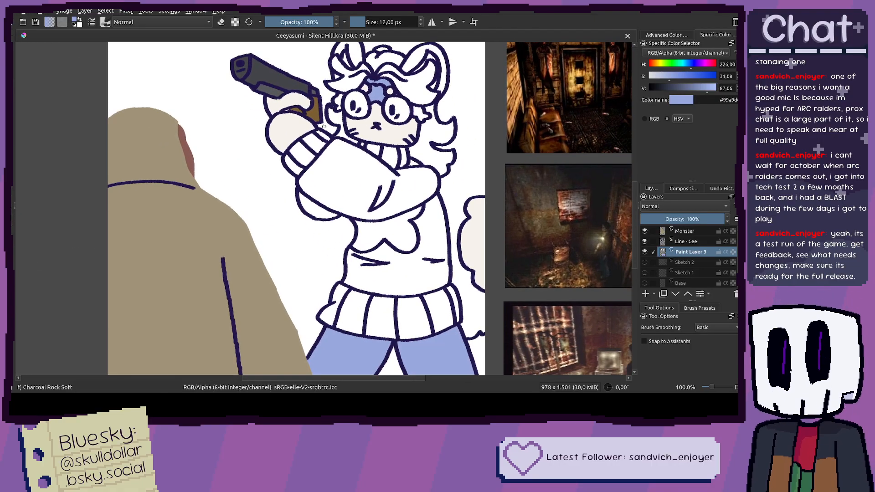
left_click_drag(317, 233, 280, 113)
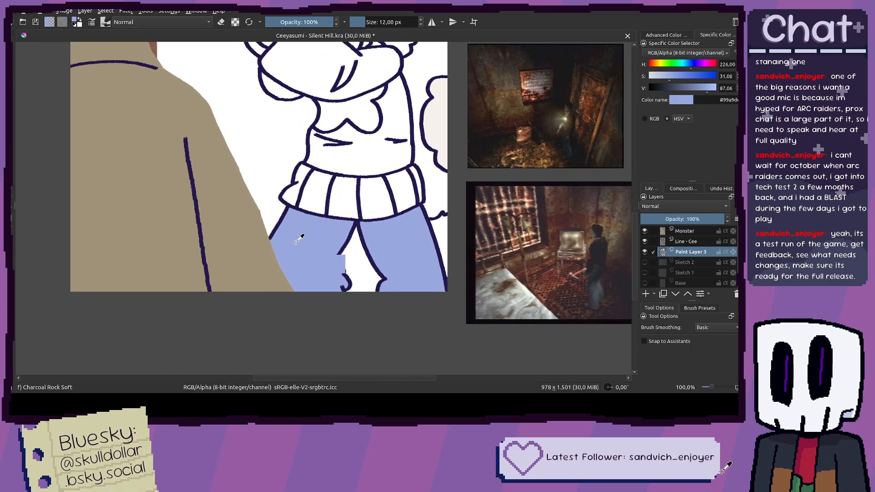
left_click_drag(678, 80, 696, 91)
left_click(695, 67)
Step: Paint a thick curved marking on the leg nearest the brown coat, running from its outer line down to the coat's edge
scroll(389, 180, "down", 3)
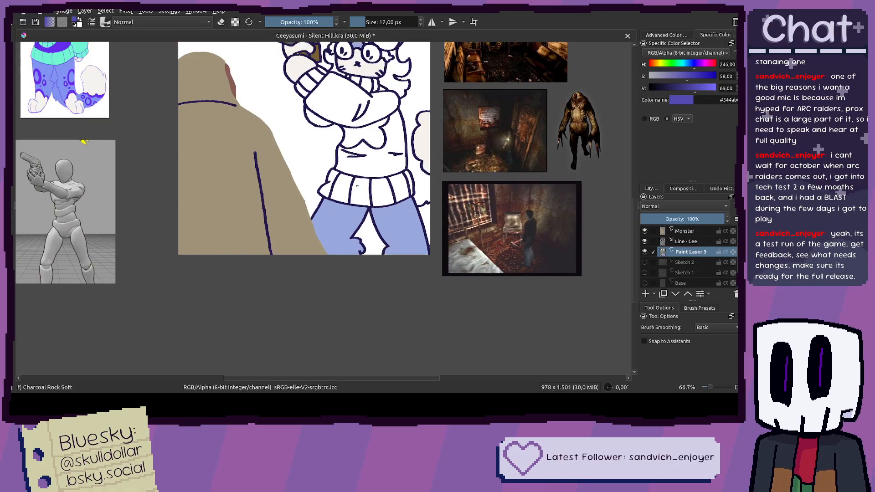
left_click_drag(332, 189, 361, 191)
scroll(368, 197, "up", 1)
left_click_drag(339, 245, 347, 249)
scroll(387, 225, "up", 1)
scroll(382, 229, "down", 2)
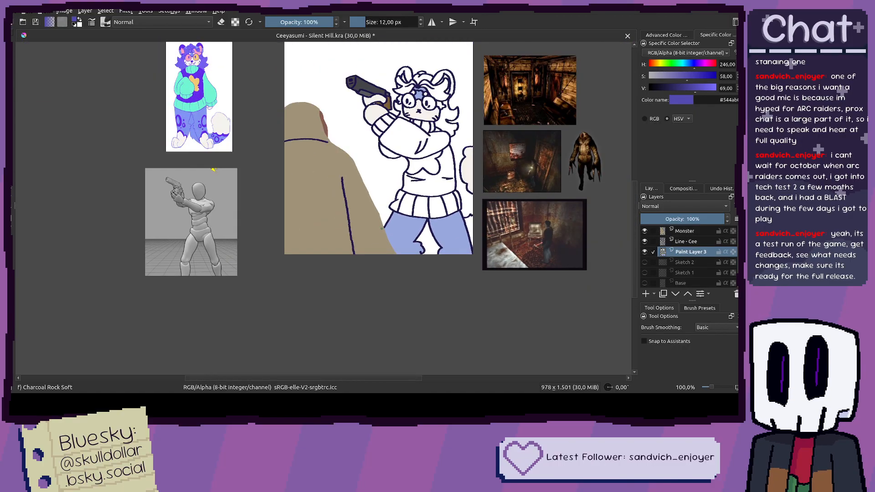
scroll(382, 228, "up", 5)
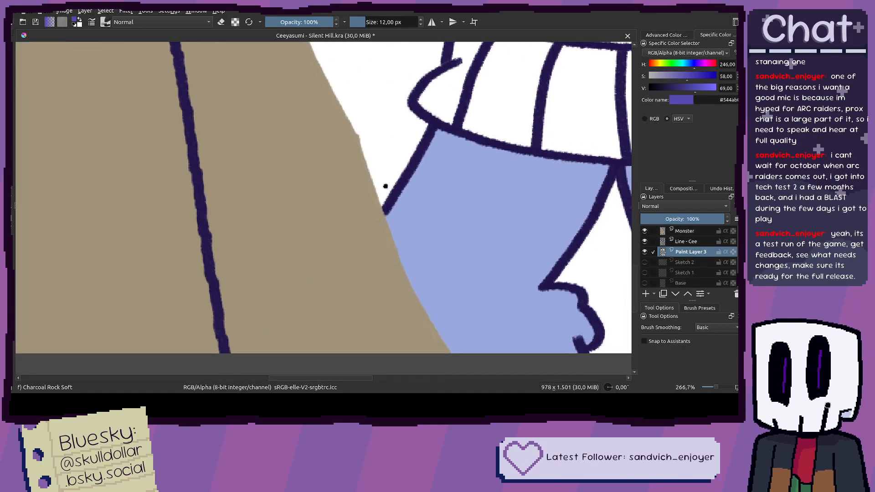
mouse_move(393, 158)
left_mouse_down()
mouse_move(407, 157)
mouse_move(415, 176)
mouse_move(428, 124)
left_mouse_up()
scroll(415, 168, "up", 1)
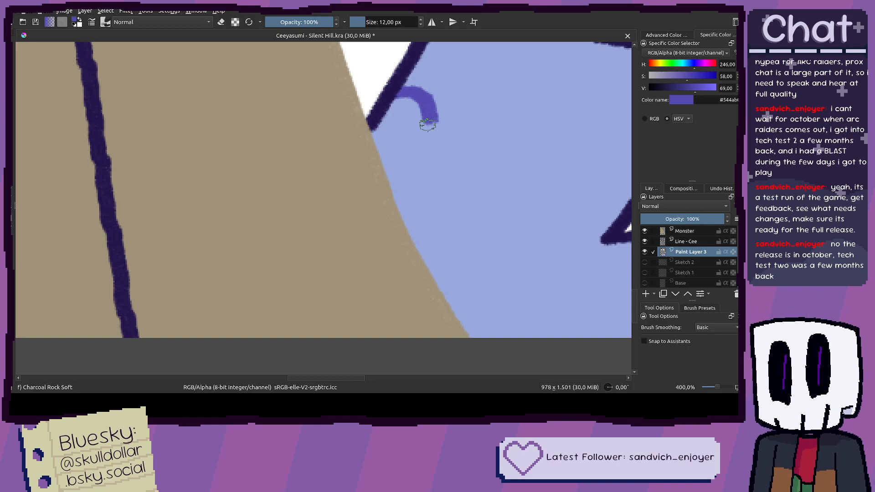
mouse_move(405, 131)
left_mouse_down()
mouse_move(426, 136)
mouse_move(394, 218)
left_mouse_up()
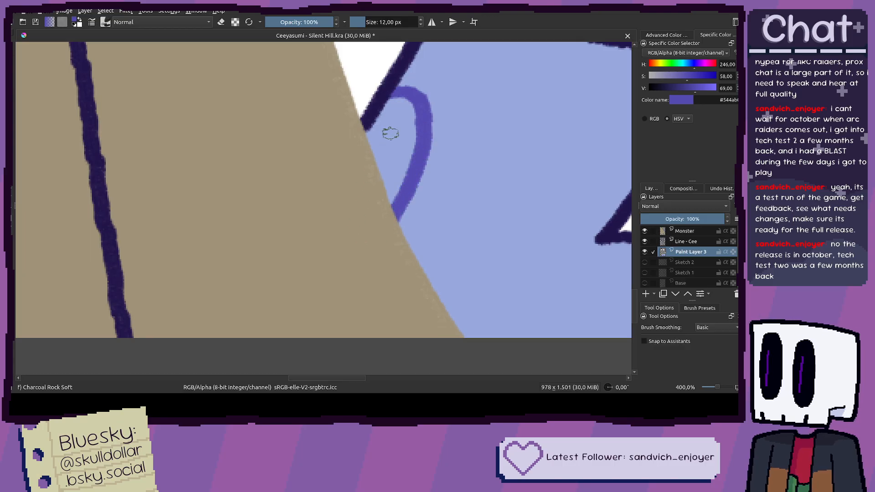
mouse_move(369, 122)
left_mouse_down()
mouse_move(399, 110)
mouse_move(416, 123)
mouse_move(413, 107)
mouse_move(383, 106)
left_mouse_up()
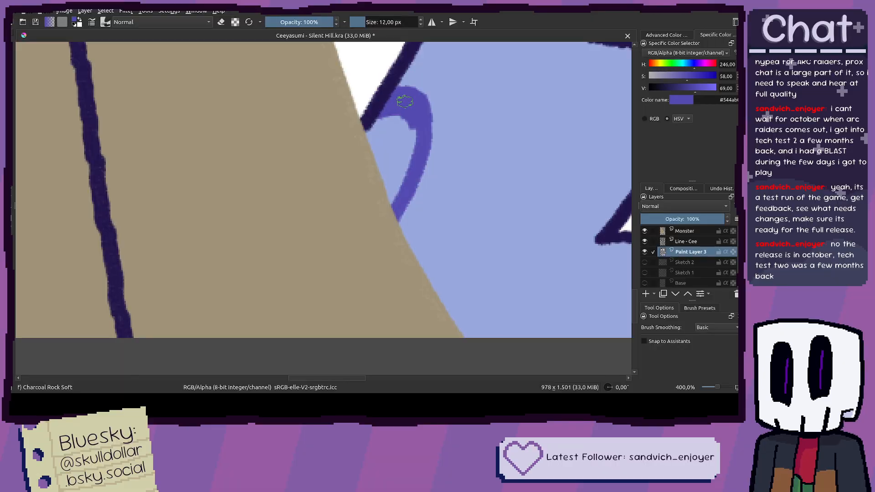
left_click_drag(410, 138, 386, 200)
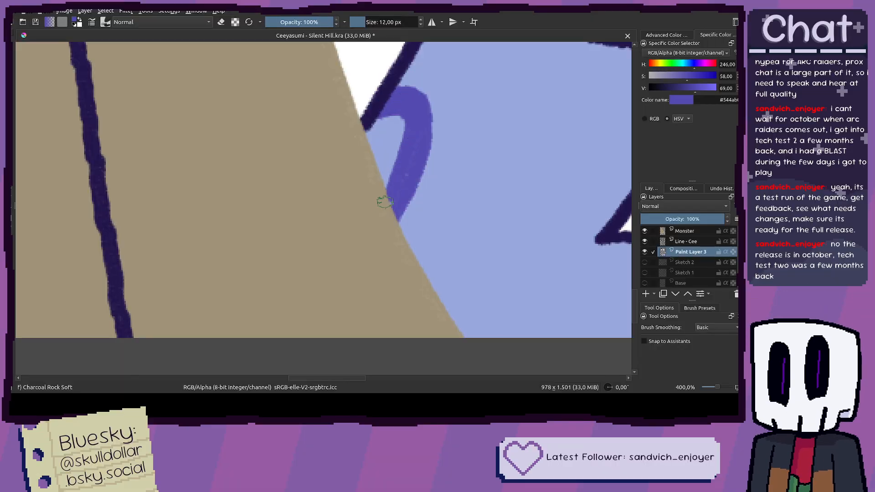
scroll(401, 99, "down", 6)
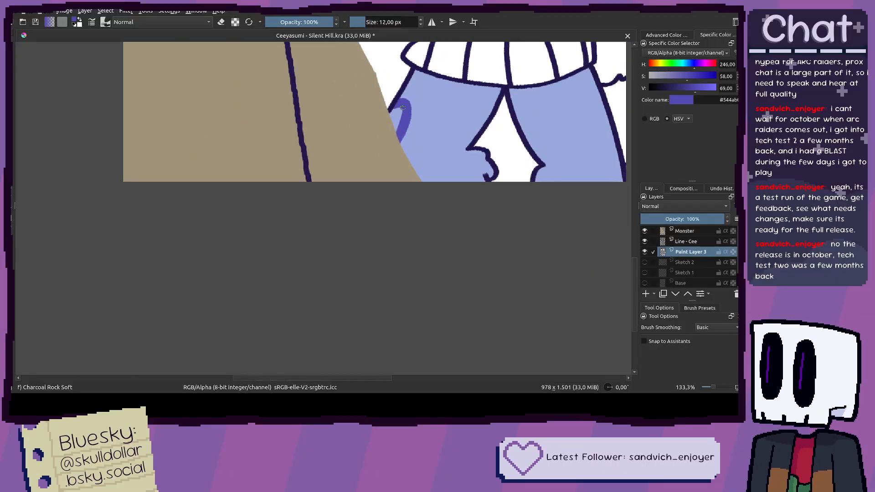
Step: Add a smaller half-ring marking below the first one along the coat's edge, with a round dot beside it
scroll(425, 283, "down", 1)
scroll(425, 283, "up", 5)
scroll(425, 284, "down", 3)
scroll(425, 283, "up", 5)
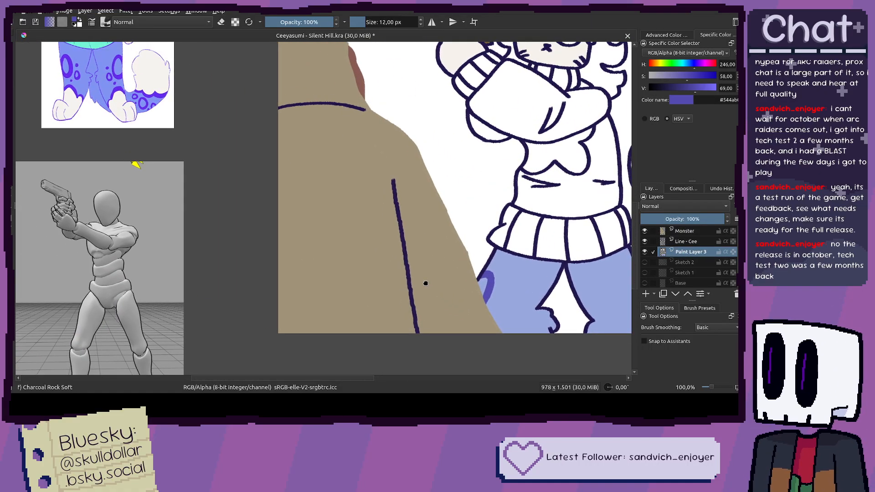
mouse_move(375, 193)
left_mouse_down()
mouse_move(318, 209)
mouse_move(339, 209)
left_mouse_up()
key("ctrl+z")
mouse_move(332, 256)
left_mouse_down()
mouse_move(356, 258)
mouse_move(373, 244)
mouse_move(335, 209)
left_mouse_up()
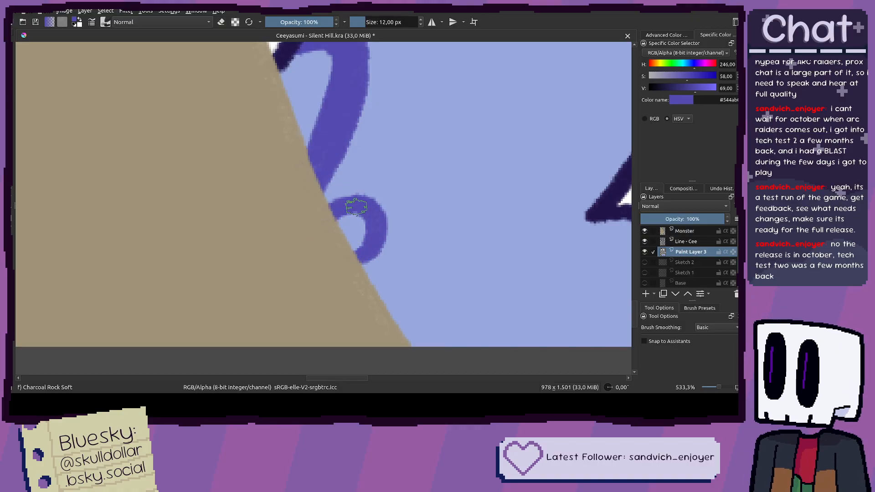
scroll(395, 179, "up", 1)
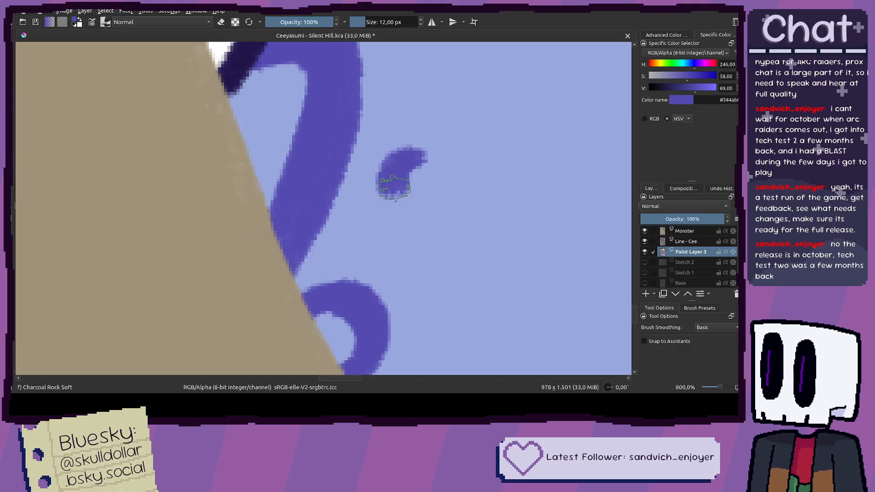
mouse_move(408, 191)
left_mouse_down()
mouse_move(379, 192)
mouse_move(400, 223)
mouse_move(361, 212)
mouse_move(367, 236)
mouse_move(395, 209)
left_mouse_up()
key("ctrl+z")
scroll(395, 209, "down", 12)
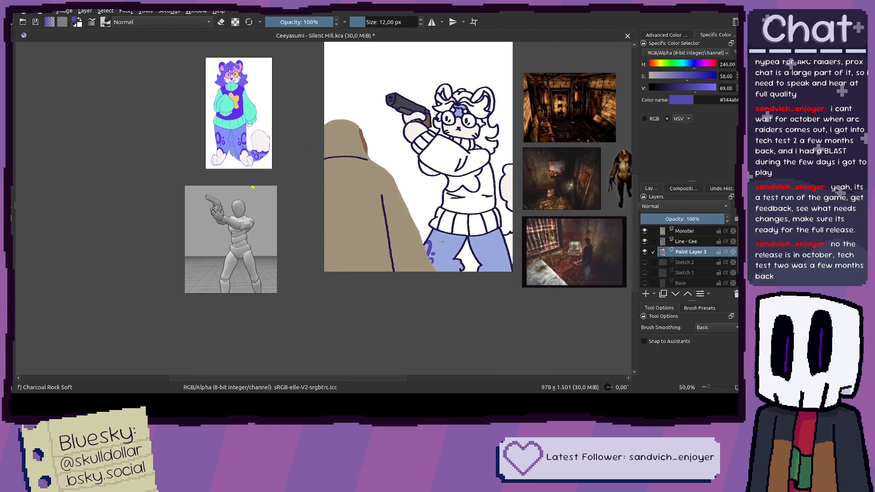
Step: Paint a tall arched marking on the other leg, from its outer line down to the canvas's lower edge
scroll(515, 207, "up", 4)
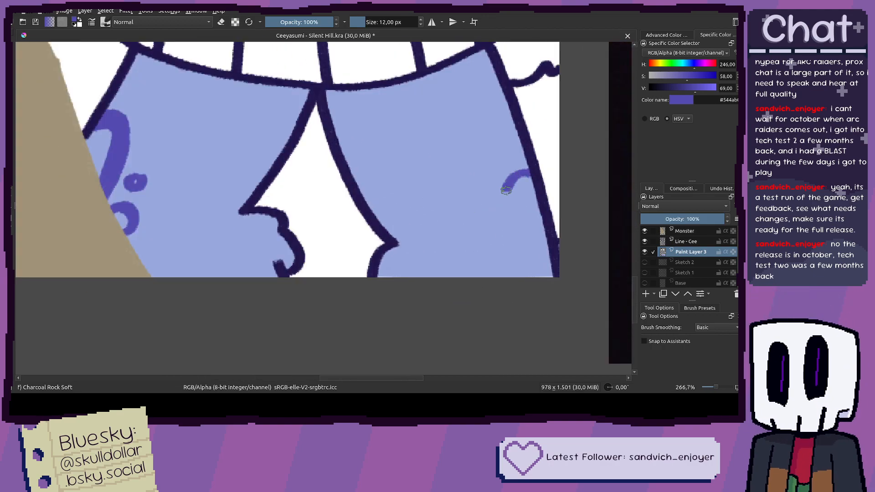
key("ctrl+z")
mouse_move(532, 184)
left_mouse_down()
mouse_move(514, 189)
mouse_move(519, 275)
left_mouse_up()
key("ctrl+z")
key("ctrl+z")
left_click_drag(510, 201, 519, 269)
key("ctrl+z")
left_click_drag(510, 222, 520, 282)
scroll(524, 249, "up", 3)
mouse_move(552, 217)
left_mouse_down()
mouse_move(475, 139)
mouse_move(484, 189)
left_mouse_up()
key("ctrl+z")
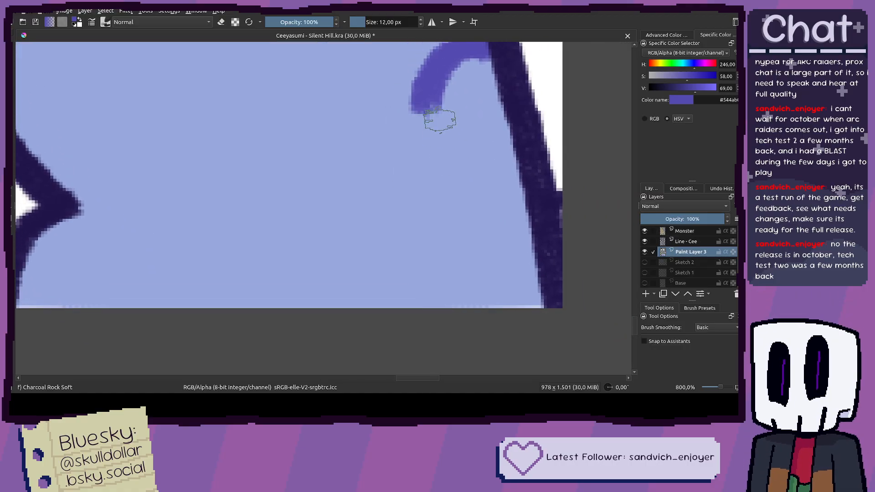
mouse_move(421, 98)
left_mouse_down()
mouse_move(432, 250)
mouse_move(453, 314)
left_mouse_up()
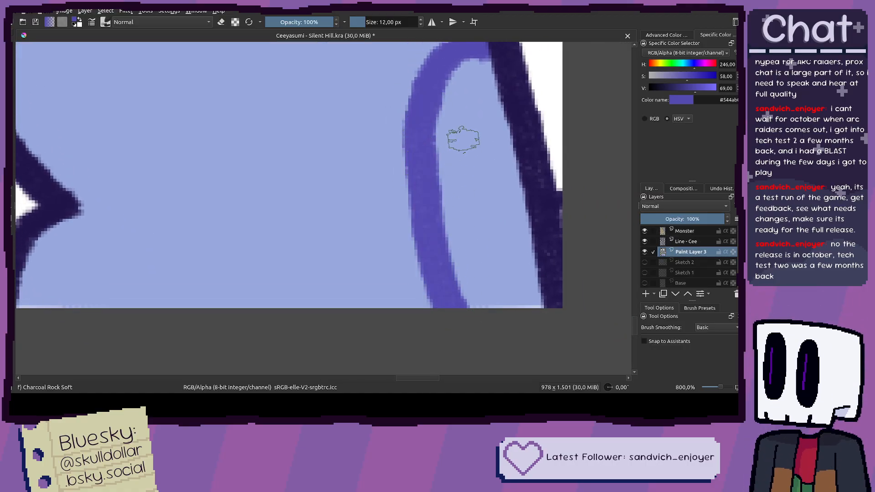
Step: Thicken the tall arched marking along its inner side and close its upper end against the leg's outline
mouse_move(488, 80)
left_mouse_down()
mouse_move(472, 57)
mouse_move(450, 99)
left_mouse_up()
mouse_move(479, 68)
left_mouse_down()
mouse_move(455, 73)
mouse_move(448, 83)
mouse_move(465, 71)
mouse_move(443, 126)
mouse_move(445, 203)
mouse_move(444, 182)
mouse_move(471, 314)
left_mouse_up()
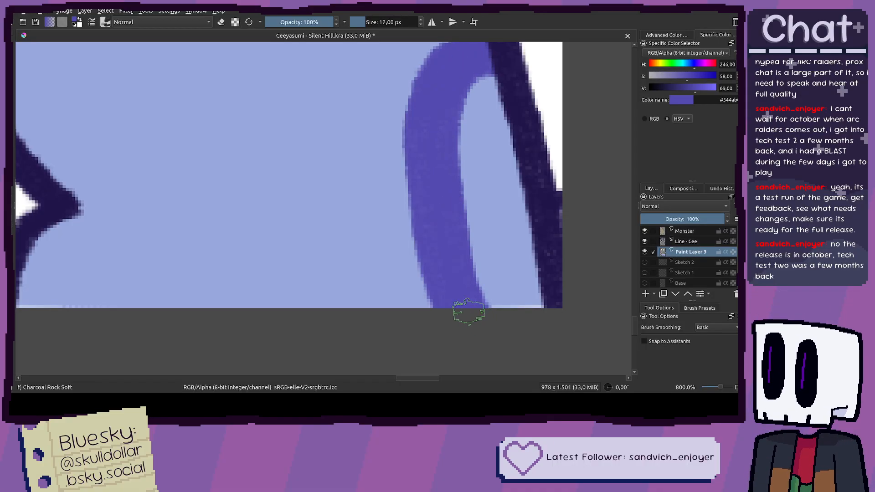
scroll(472, 315, "down", 3)
scroll(449, 218, "up", 3)
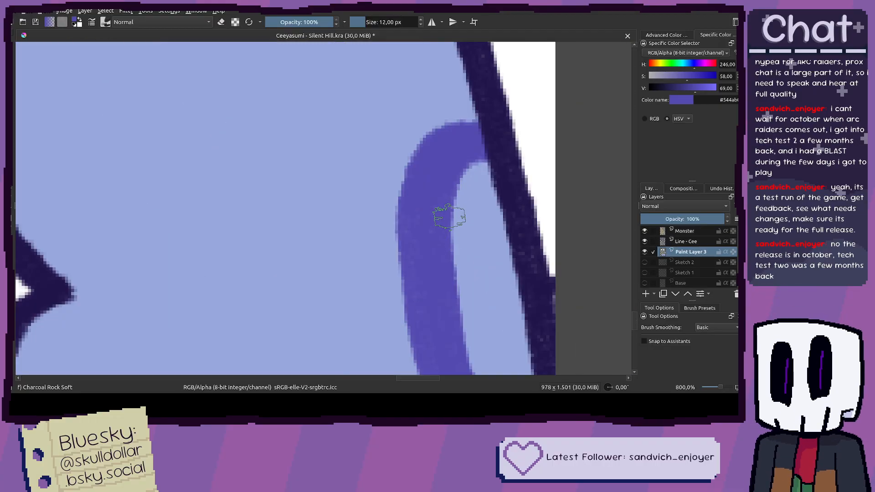
scroll(449, 218, "up", 1)
mouse_move(449, 140)
left_mouse_down()
mouse_move(504, 172)
mouse_move(463, 152)
mouse_move(498, 166)
mouse_move(492, 150)
mouse_move(505, 163)
left_mouse_up()
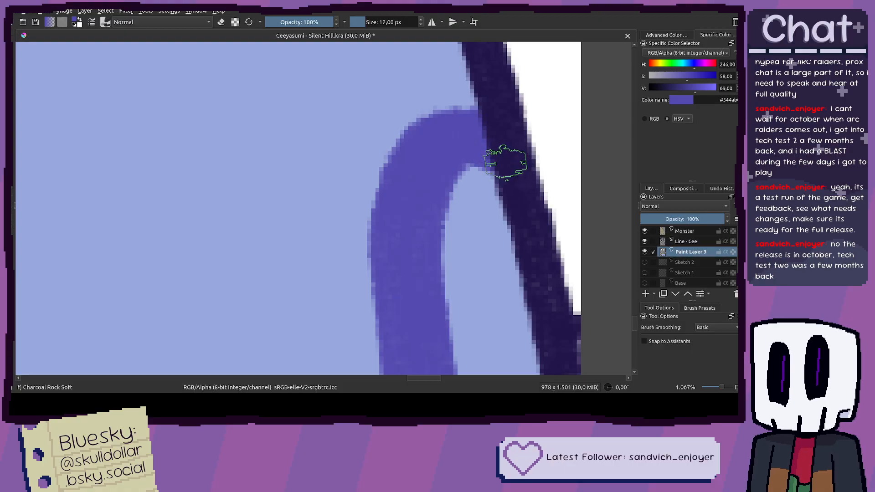
scroll(505, 163, "down", 8)
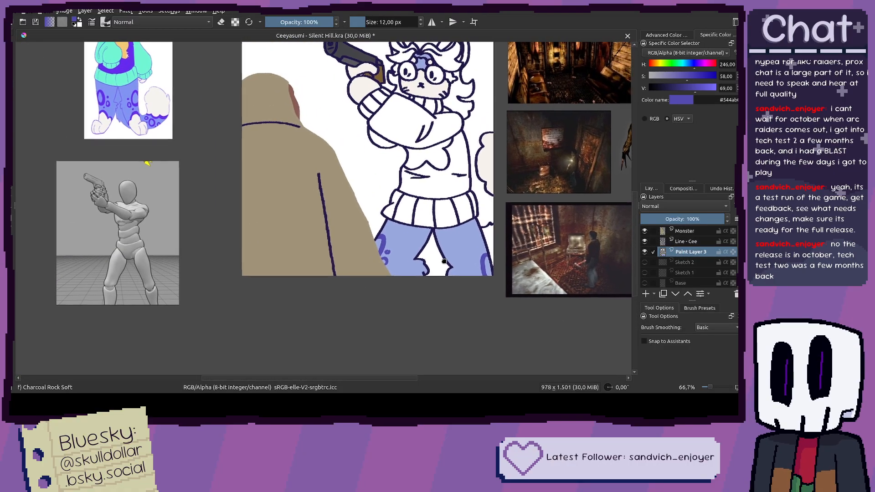
scroll(445, 261, "up", 6)
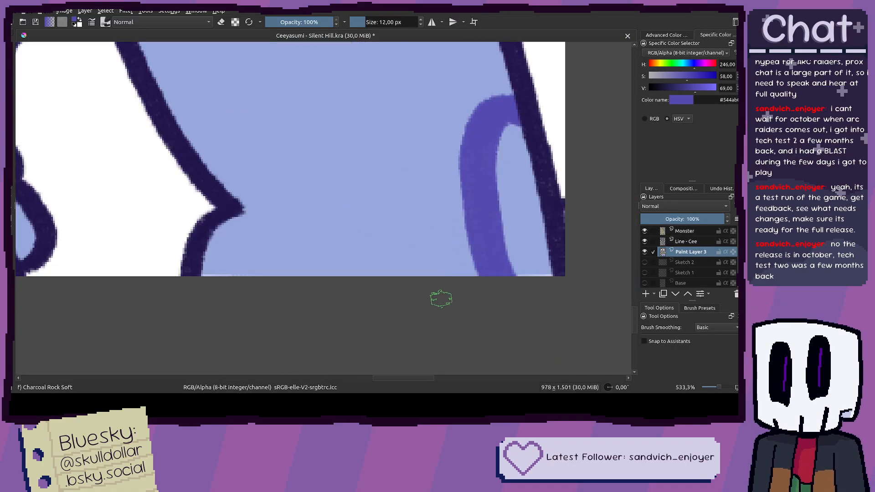
scroll(441, 298, "up", 1)
left_click(433, 215)
left_click_drag(448, 211, 394, 260)
key("ctrl+z")
mouse_move(451, 212)
left_mouse_down()
mouse_move(405, 255)
mouse_move(443, 273)
mouse_move(460, 239)
mouse_move(444, 225)
left_mouse_up()
key("ctrl+z")
left_click(435, 249, "ctrl")
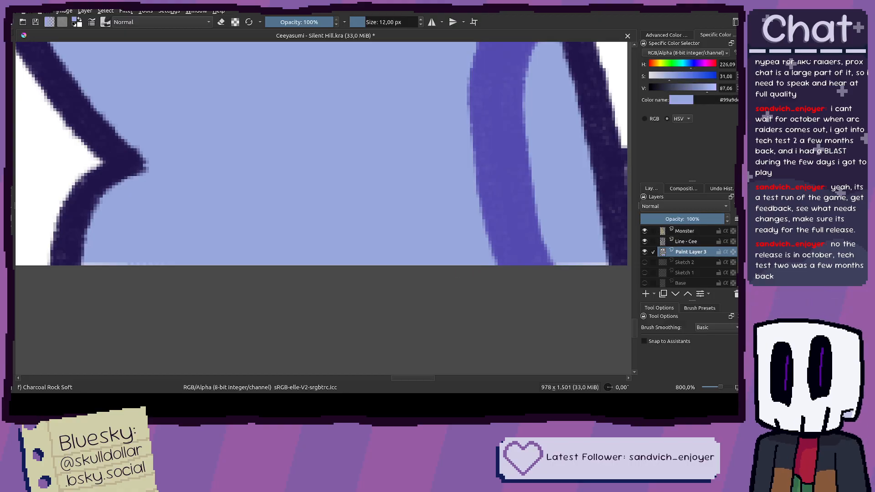
Step: Pick up the marking's violet-blue and paint a small thick ring beside the tall arch, cut off by the canvas's lower edge
left_click(514, 209, "ctrl")
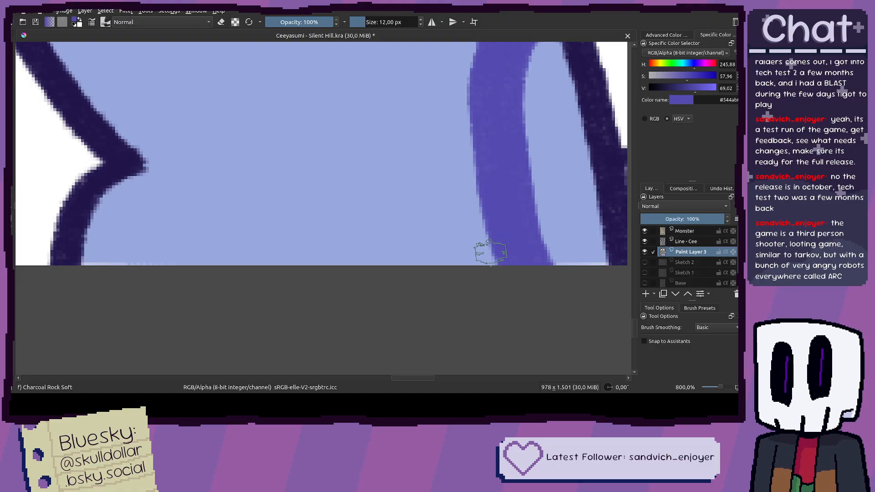
left_click_drag(446, 256, 417, 260)
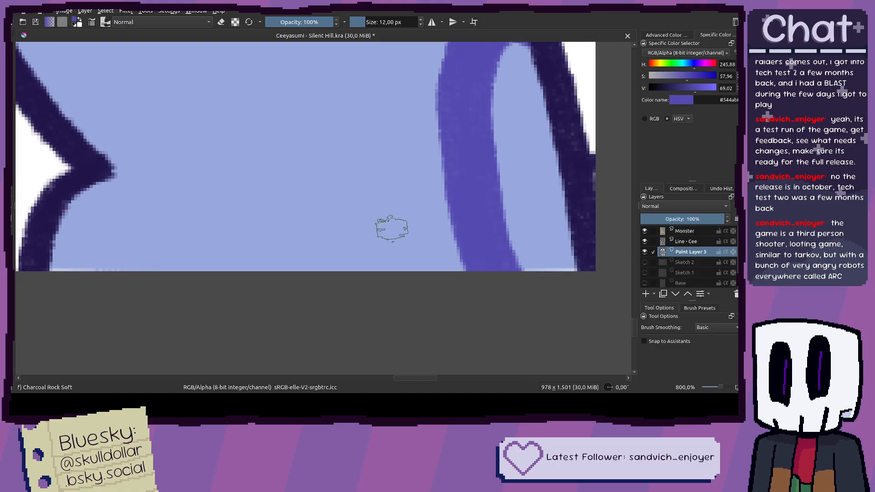
mouse_move(410, 221)
left_mouse_down()
mouse_move(377, 211)
mouse_move(365, 246)
left_mouse_up()
key("ctrl+z")
mouse_move(411, 211)
left_mouse_down()
mouse_move(381, 215)
mouse_move(364, 239)
mouse_move(365, 262)
mouse_move(393, 287)
mouse_move(423, 269)
mouse_move(417, 227)
mouse_move(398, 216)
mouse_move(368, 228)
mouse_move(362, 262)
mouse_move(388, 285)
mouse_move(418, 285)
mouse_move(431, 267)
mouse_move(433, 237)
mouse_move(416, 218)
mouse_move(397, 216)
left_mouse_up()
key("ctrl+z")
key("ctrl+z")
mouse_move(363, 252)
left_mouse_down()
mouse_move(385, 232)
mouse_move(421, 236)
mouse_move(428, 279)
left_mouse_up()
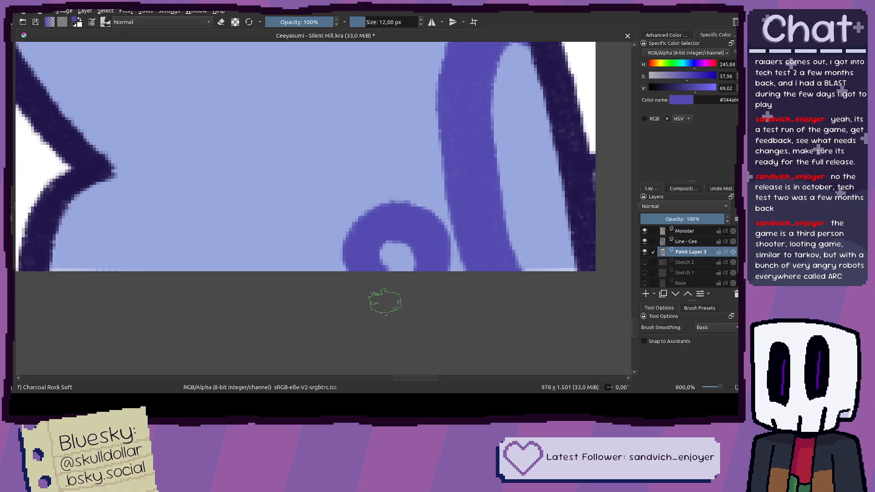
scroll(377, 297, "down", 8)
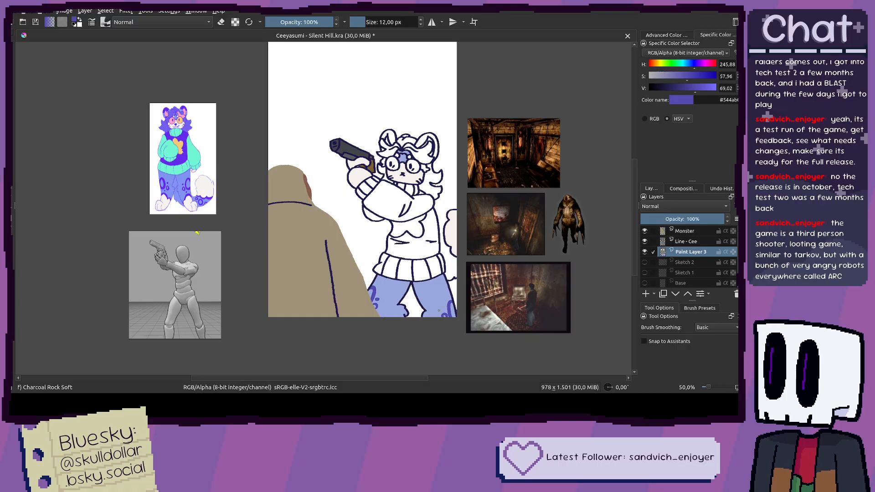
scroll(438, 312, "up", 8)
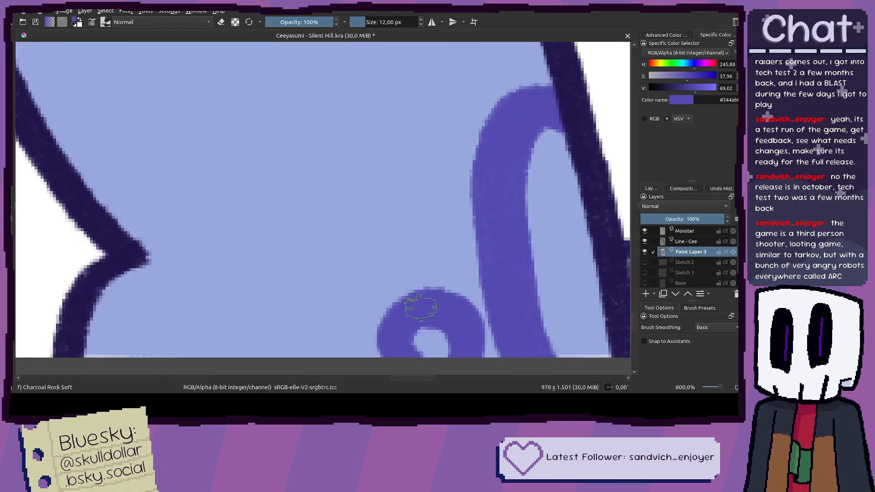
mouse_move(421, 308)
left_mouse_down()
mouse_move(407, 277)
mouse_move(390, 325)
mouse_move(424, 355)
mouse_move(448, 340)
mouse_move(447, 291)
mouse_move(415, 267)
mouse_move(389, 287)
mouse_move(400, 331)
mouse_move(410, 336)
mouse_move(433, 332)
mouse_move(443, 288)
left_mouse_up()
key("ctrl+z")
key("ctrl+z")
key("ctrl+z")
scroll(400, 250, "up", 3)
mouse_move(404, 219)
left_mouse_down()
mouse_move(377, 238)
mouse_move(382, 256)
mouse_move(415, 263)
mouse_move(426, 255)
mouse_move(424, 238)
mouse_move(404, 240)
mouse_move(399, 255)
mouse_move(405, 237)
mouse_move(391, 256)
mouse_move(394, 267)
mouse_move(419, 272)
mouse_move(435, 243)
mouse_move(414, 233)
mouse_move(392, 244)
mouse_move(374, 214)
mouse_move(417, 256)
left_mouse_up()
key("ctrl+z")
key("ctrl+z")
scroll(377, 219, "down", 3)
scroll(333, 244, "up", 4)
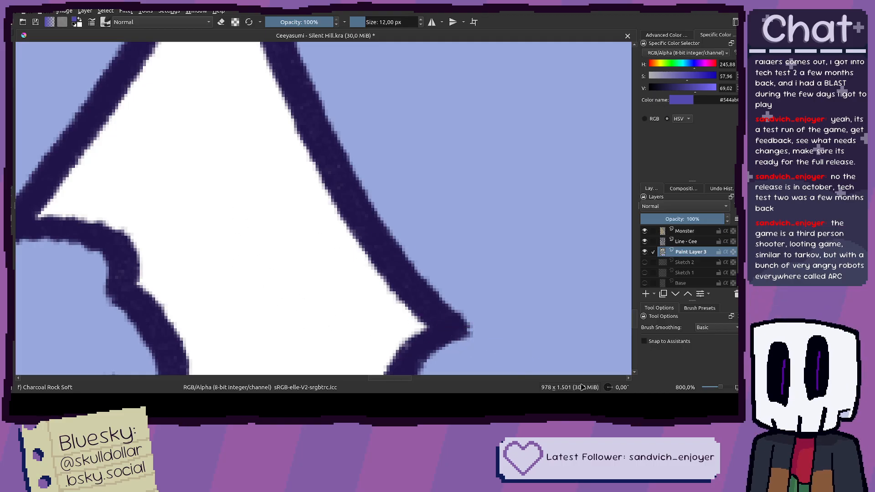
Step: Try a short straight stroke between the legs with the canvas rotated to 75 degrees, undo it and reset the rotation
scroll(608, 388, "up", 5)
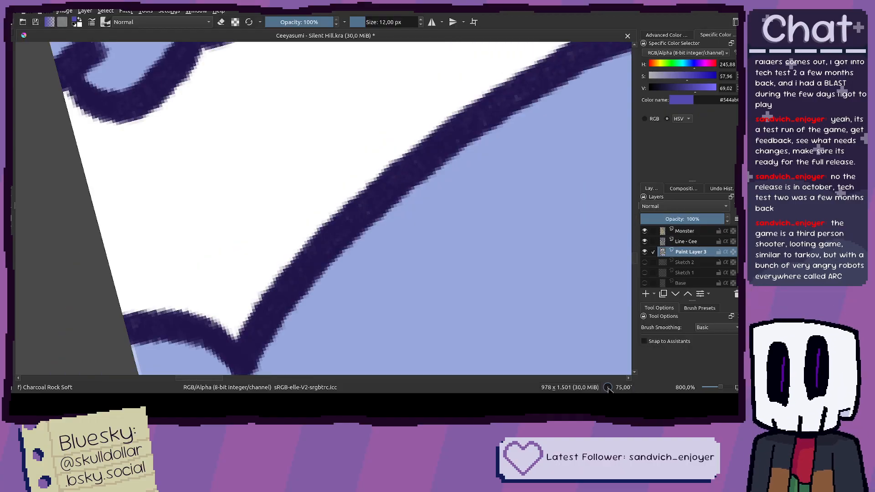
left_click_drag(371, 283, 400, 308)
left_click_drag(224, 245, 337, 218)
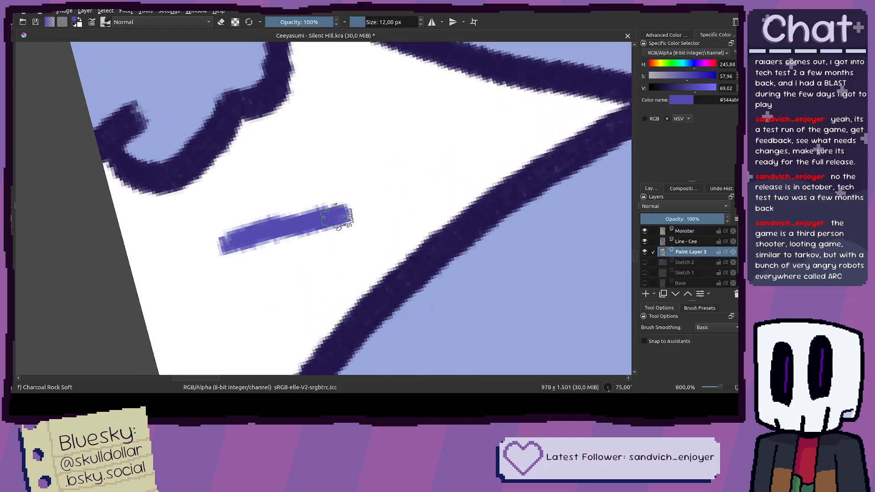
key("ctrl+z")
scroll(609, 389, "down", 5)
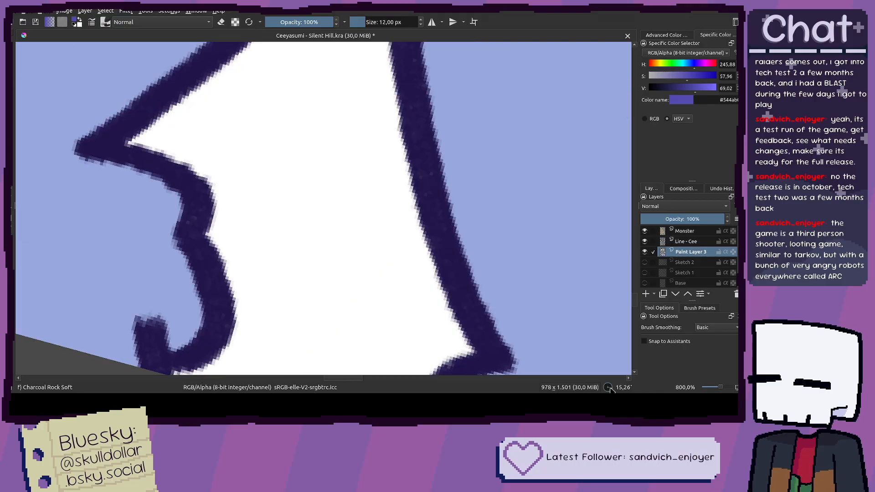
scroll(399, 319, "down", 4)
left_click_drag(383, 304, 395, 337)
scroll(386, 283, "up", 4)
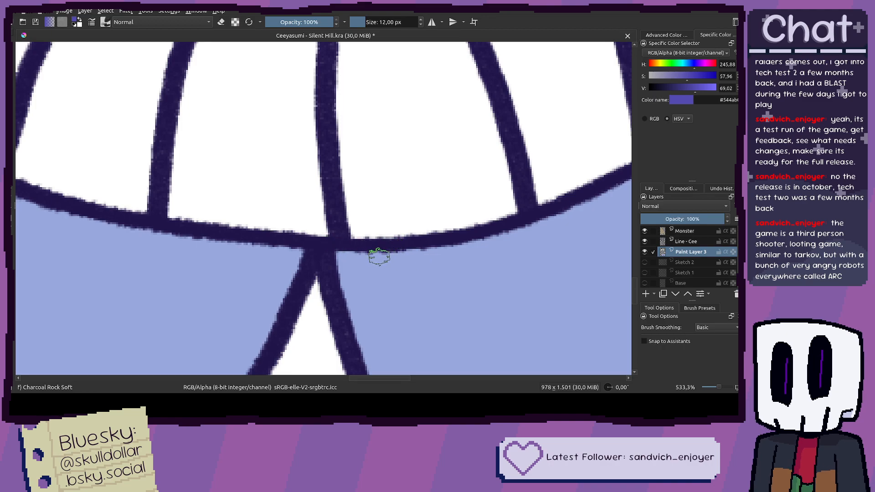
scroll(345, 281, "down", 8)
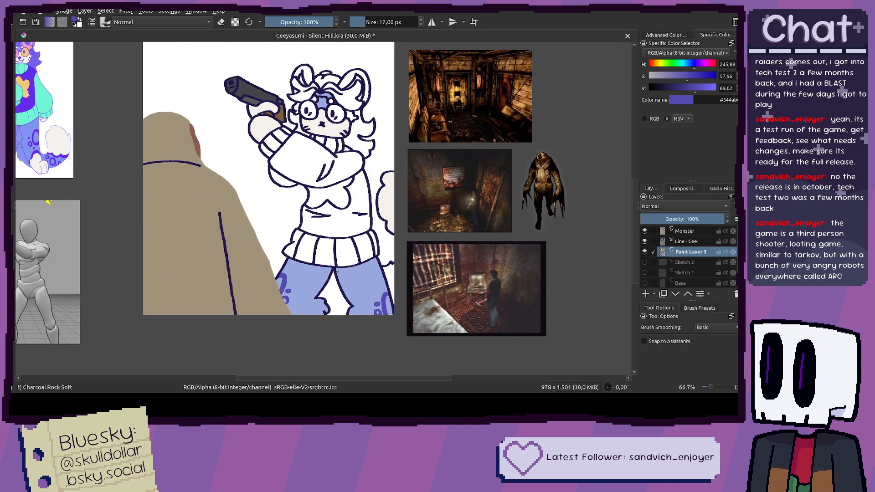
Step: Examine the colouring of the character on the reference sheet against the partly coloured illustration
left_click_drag(373, 304, 361, 283)
scroll(338, 261, "down", 2)
left_click_drag(275, 252, 312, 253)
scroll(312, 254, "up", 1)
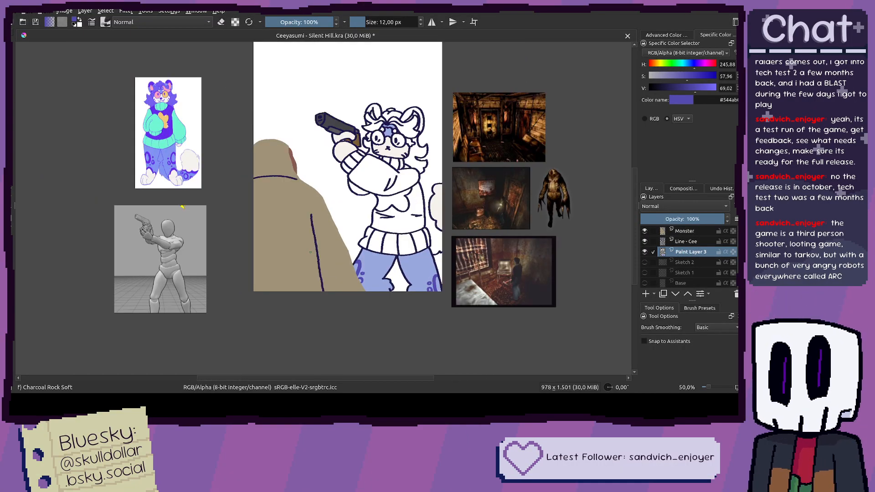
scroll(311, 252, "up", 1)
left_click_drag(311, 252, 324, 269)
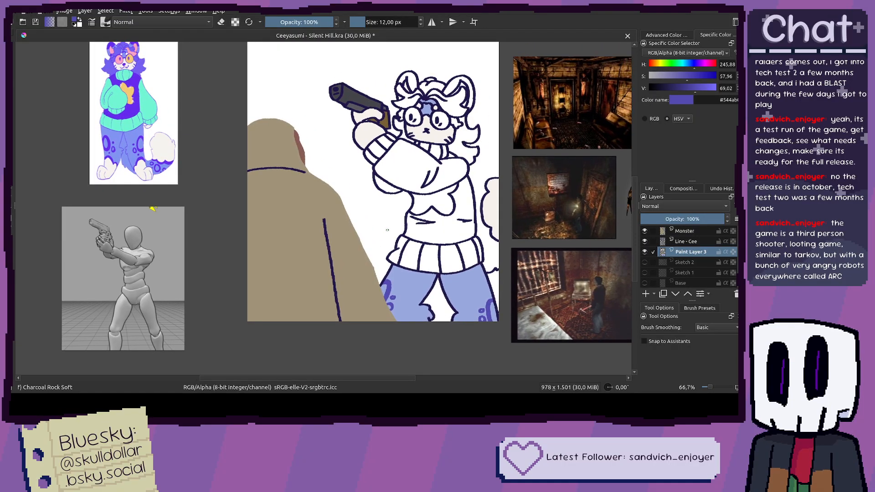
left_click_drag(388, 230, 402, 244)
left_click_drag(471, 235, 432, 256)
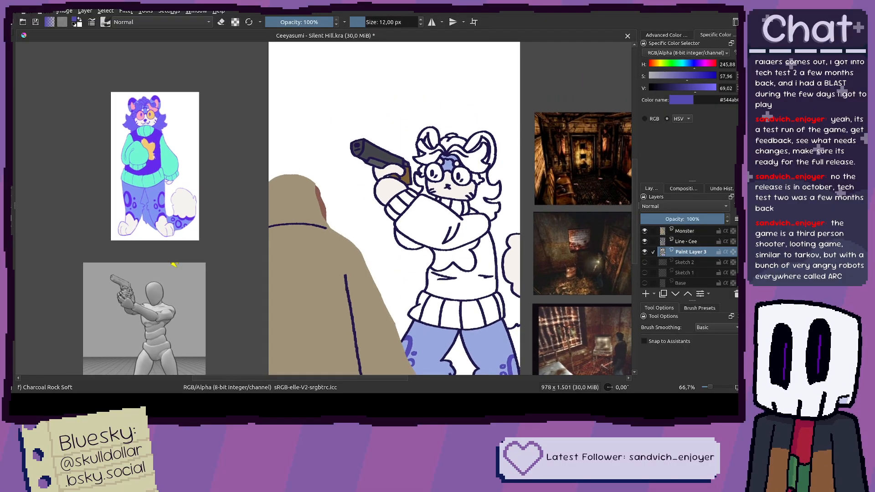
left_click_drag(116, 103, 255, 152)
scroll(255, 151, "up", 3)
left_click_drag(376, 213, 395, 146)
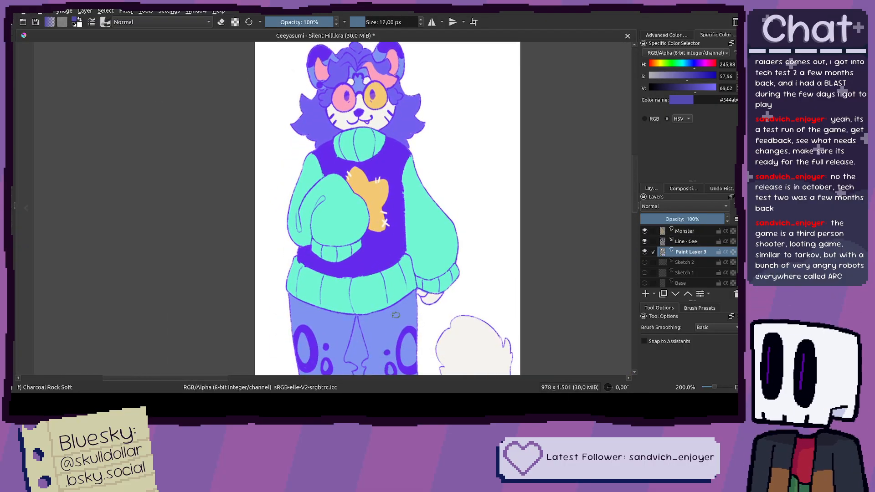
scroll(407, 134, "down", 5)
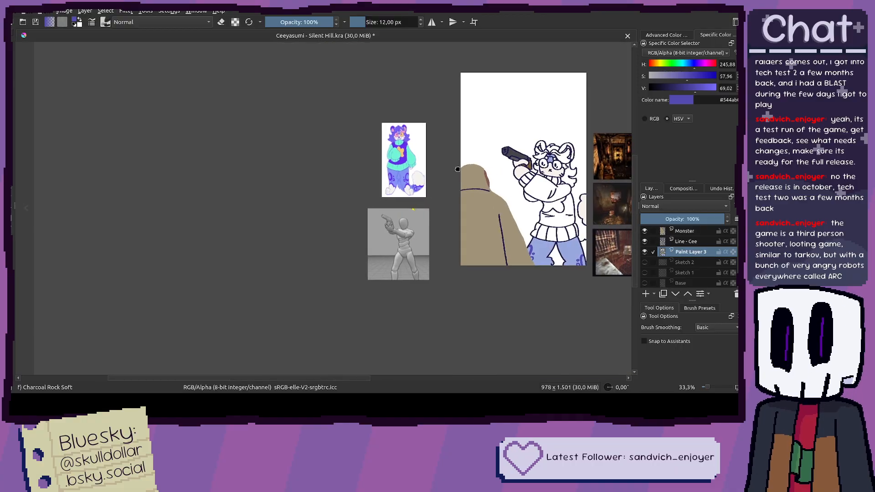
Step: Try filling the long hair on both sides of the face with the leg markings' violet-blue
left_click_drag(555, 178, 481, 201)
scroll(481, 201, "up", 6)
key("f")
left_click(589, 266)
left_click_drag(588, 266, 448, 264)
left_click_drag(322, 255, 364, 264)
left_click(279, 251)
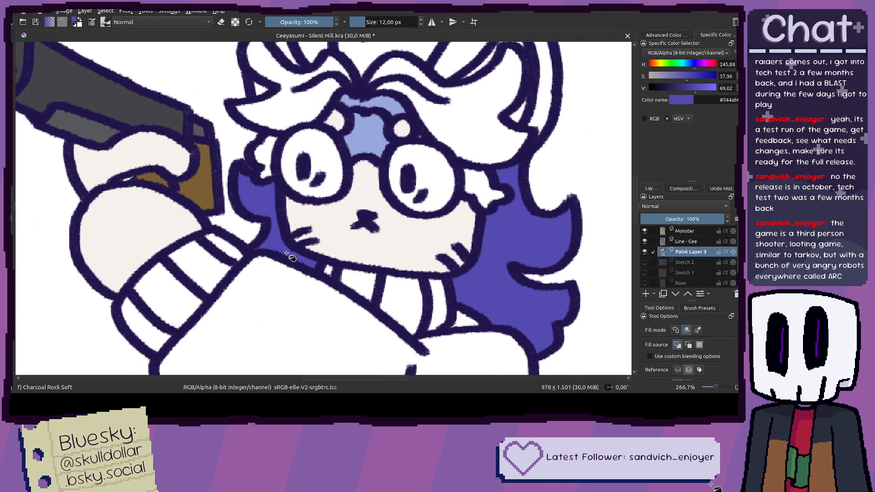
left_click_drag(284, 233, 296, 278)
scroll(282, 223, "down", 6)
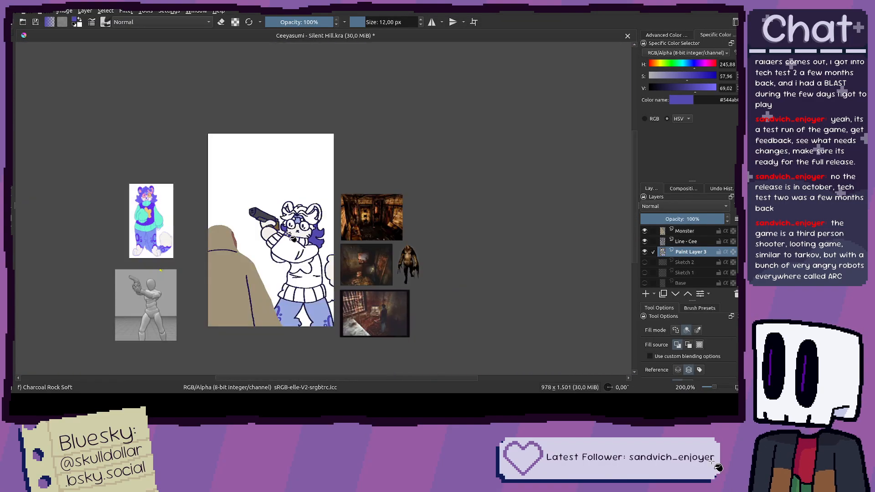
Step: Check the reference sheet and try filling the cheek tufts beside the glasses with the same violet-blue
left_click_drag(108, 203, 231, 222)
scroll(231, 223, "up", 1)
scroll(231, 222, "up", 3)
scroll(332, 245, "down", 4)
left_click_drag(333, 245, 210, 209)
scroll(357, 276, "up", 7)
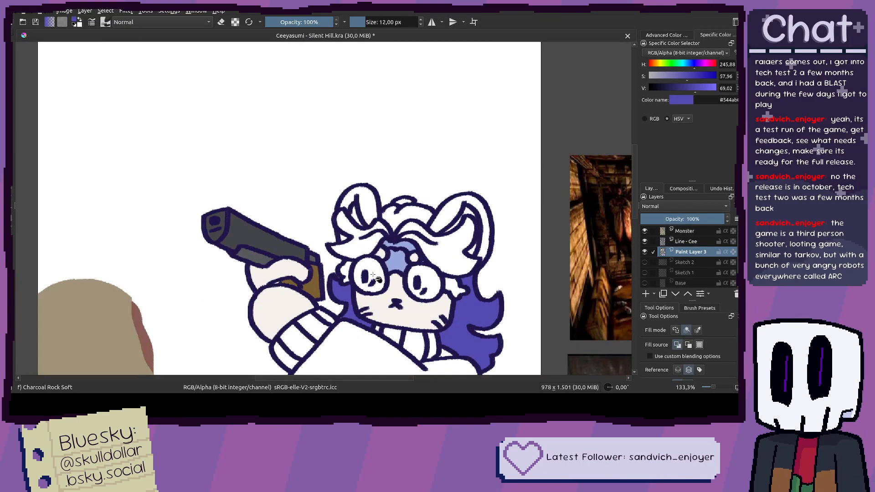
left_click(321, 268)
mouse_move(426, 289)
left_mouse_down()
mouse_move(260, 262)
mouse_move(410, 290)
left_mouse_up()
left_click(531, 272)
Step: Sample the dark violet of the sweater's body and the lighter violet of the hair from the reference sheet
scroll(492, 271, "down", 4)
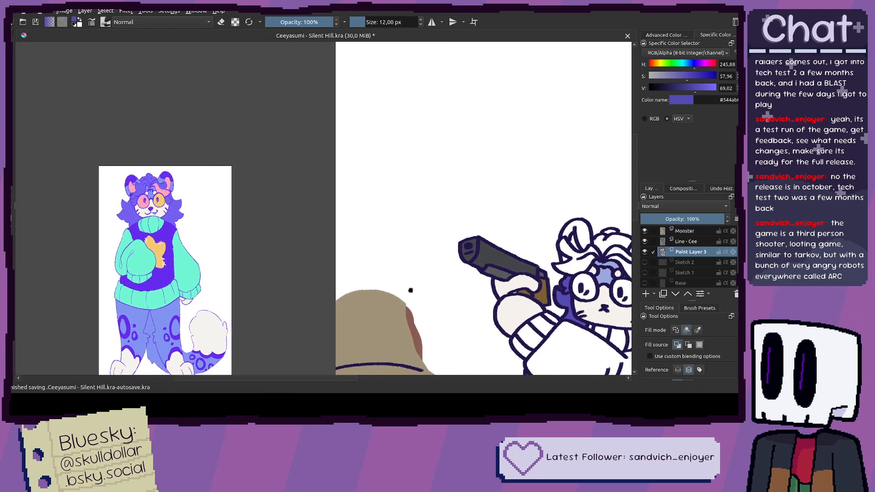
scroll(336, 273, "up", 4)
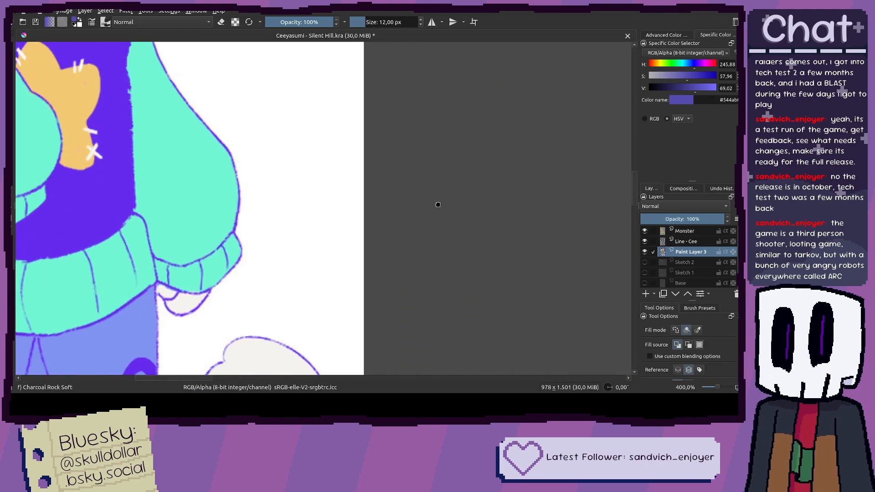
left_click(269, 294)
left_click_drag(305, 171, 370, 271)
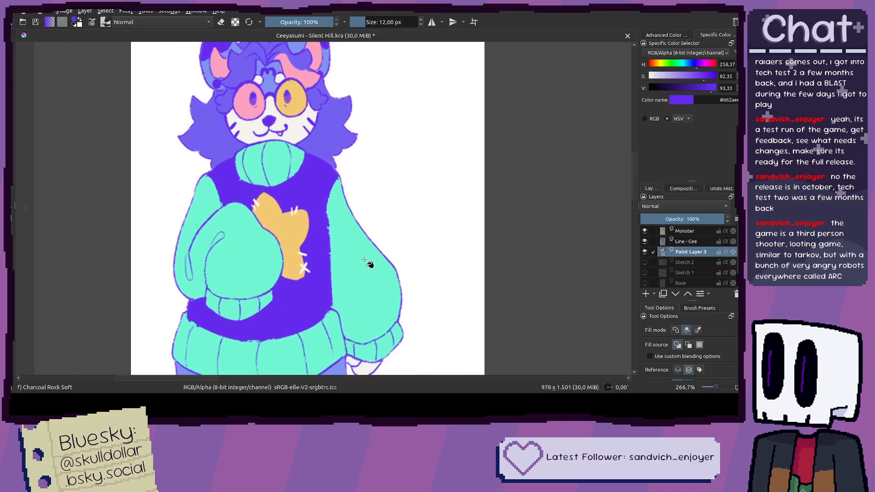
left_click(331, 132, "ctrl")
scroll(336, 133, "down", 6)
scroll(378, 188, "up", 5)
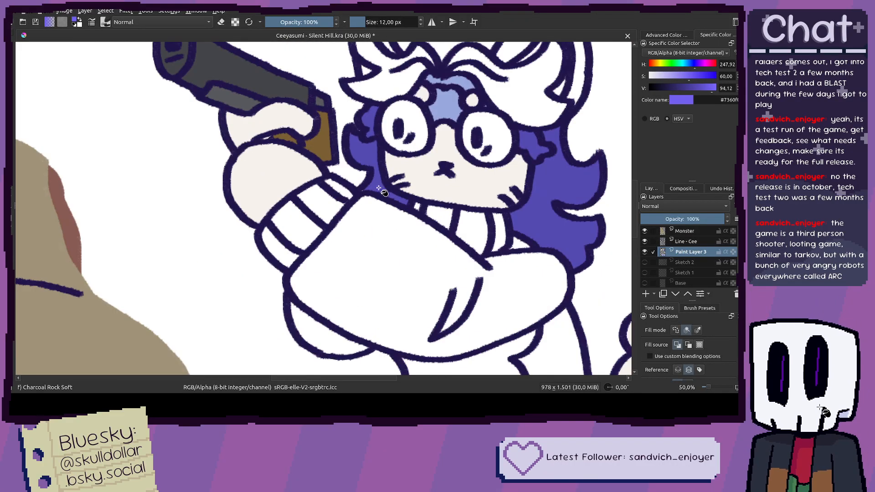
Step: Pick up the violet-blue from the filled hair and undo the hair and cheek tuft fills
left_click(374, 161, "ctrl")
key("ctrl+z")
key("ctrl+z")
key("ctrl+z")
key("ctrl+z")
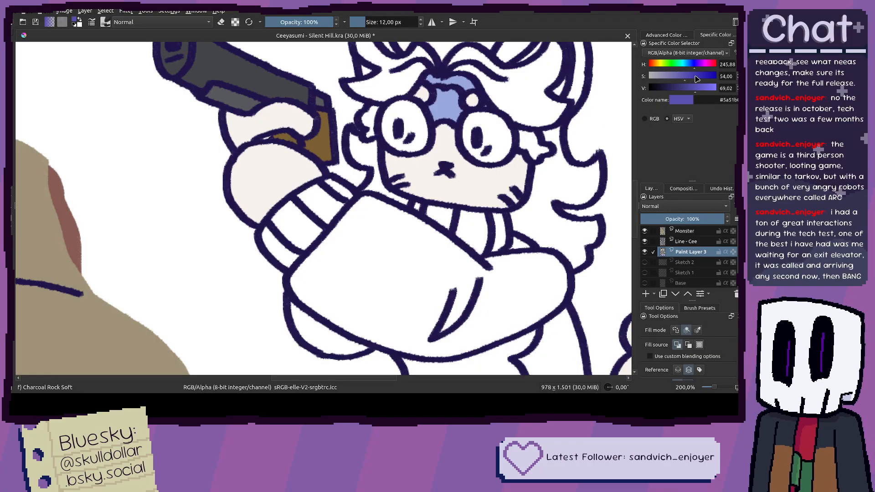
Step: Try a bluer hair fill beside the face with hue 233, saturation 53 and value 77, and undo it
left_click_drag(704, 87, 704, 64)
left_click(367, 153)
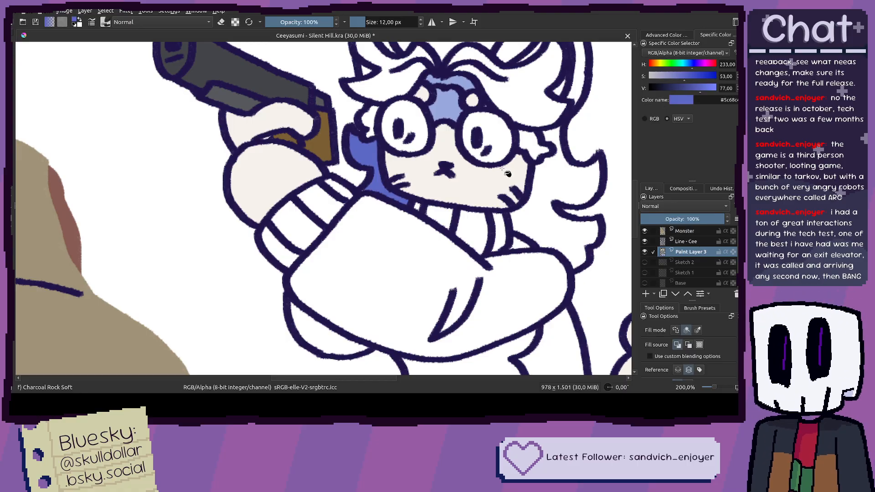
key("ctrl+z")
Step: Pick up the leg markings' violet-blue, raise its value to 74, and test it as a hair fill beside the face, undoing it
scroll(429, 155, "down", 5)
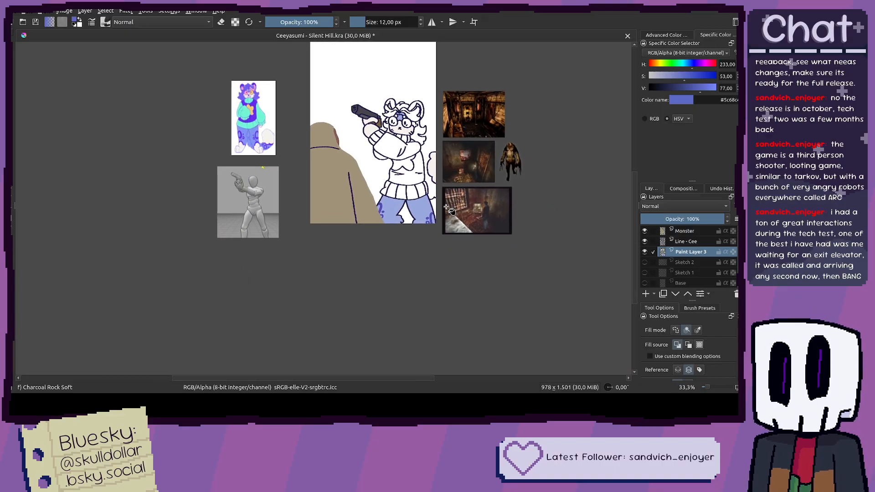
scroll(436, 219, "up", 5)
left_click(437, 218, "ctrl")
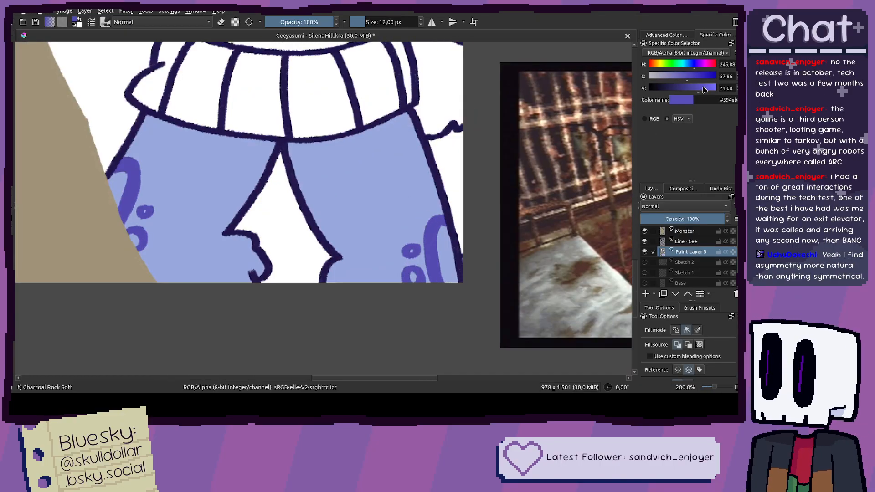
left_click_drag(282, 87, 362, 271)
left_click_drag(329, 156, 364, 360)
left_click_drag(292, 112, 300, 167)
left_click(294, 153)
key("ctrl+z")
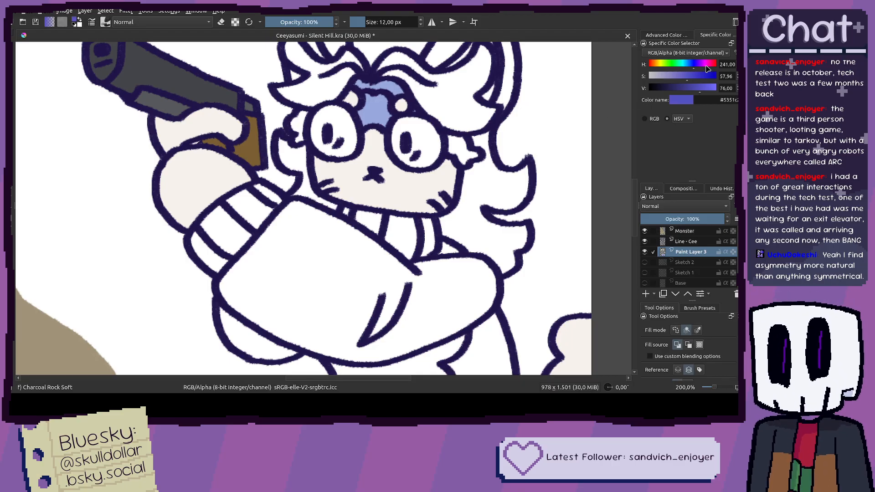
Step: Adjust the fill colour to hue 241, saturation 48 and value 76, and fill the hair on both sides of the face
left_click(283, 157)
key("ctrl+z")
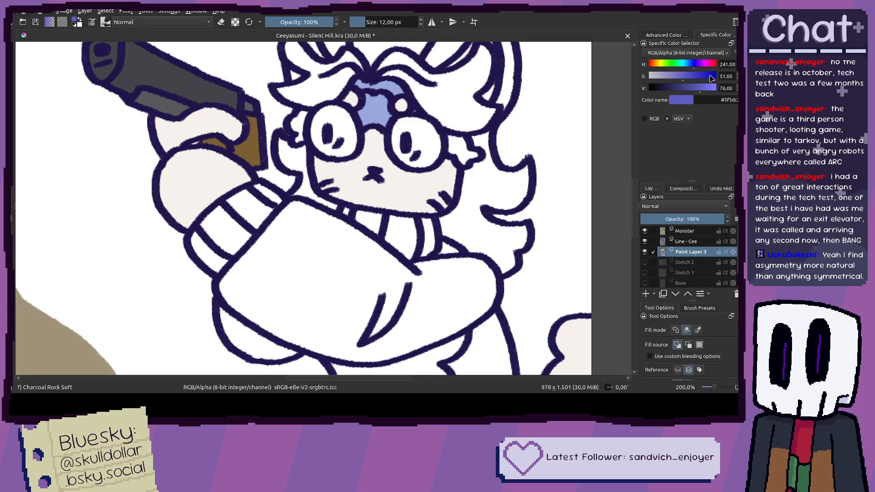
left_click(681, 76)
left_click(295, 154)
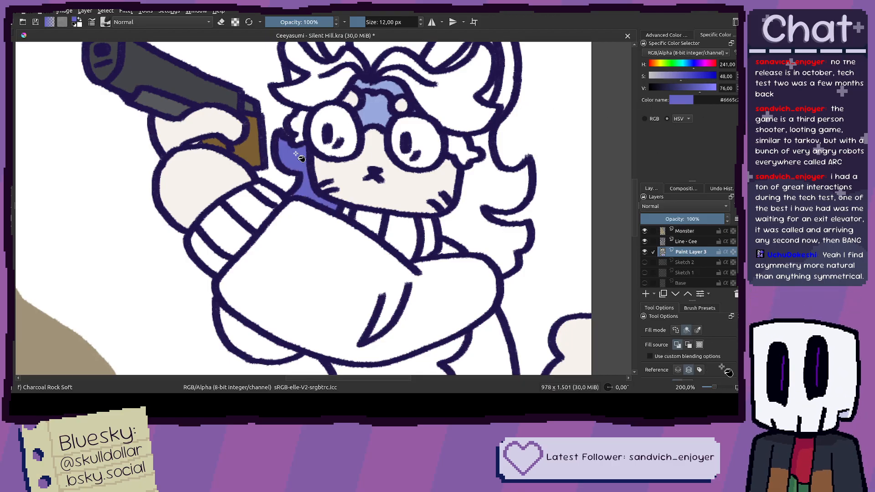
left_click(492, 187)
scroll(493, 187, "down", 2)
left_click_drag(343, 174, 401, 211)
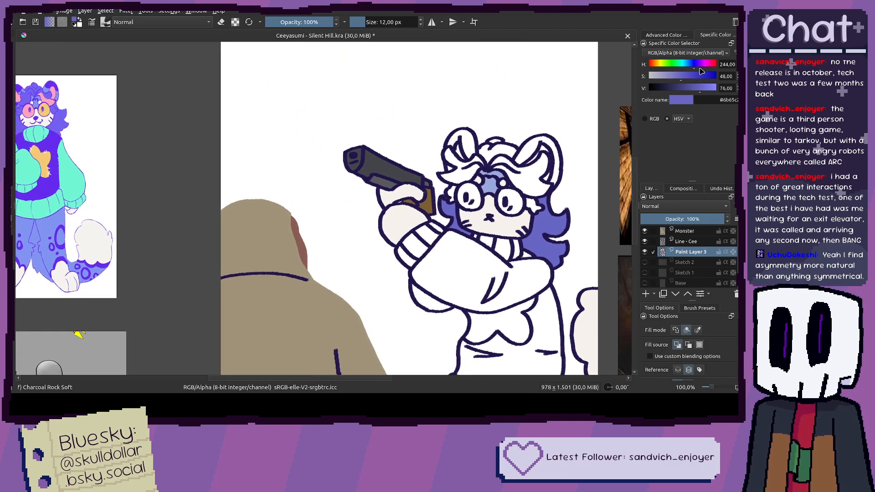
Step: Fill the cheek tufts and both fringe locks above the glasses with the violet at hue 244, saturation 48 and value 76
scroll(557, 228, "up", 1)
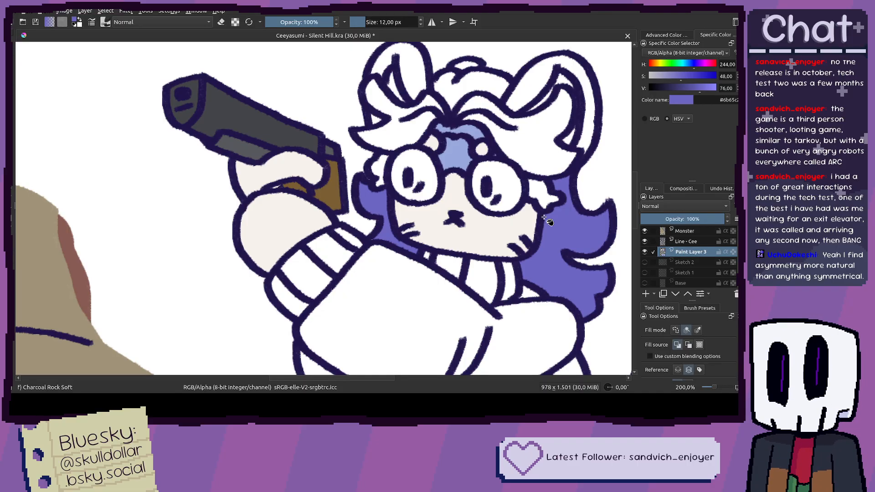
scroll(534, 223, "up", 3)
left_click(276, 167)
scroll(273, 182, "up", 3)
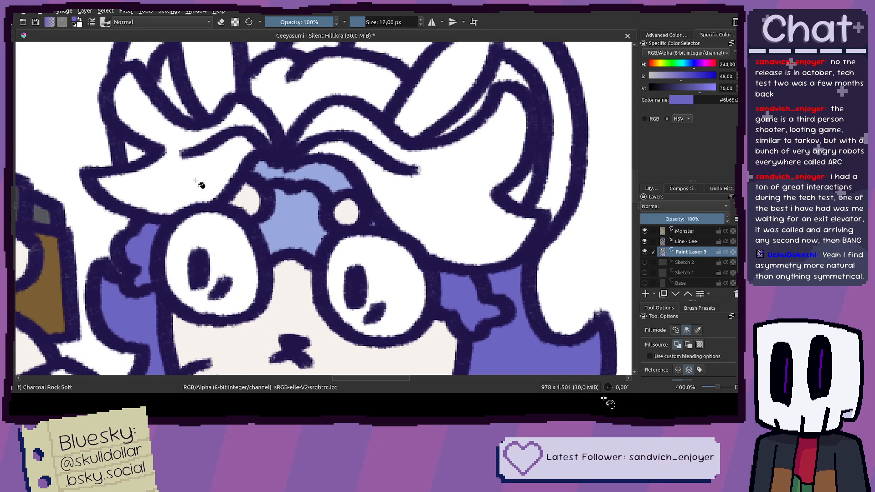
left_click(199, 183)
left_click(455, 151)
key("b")
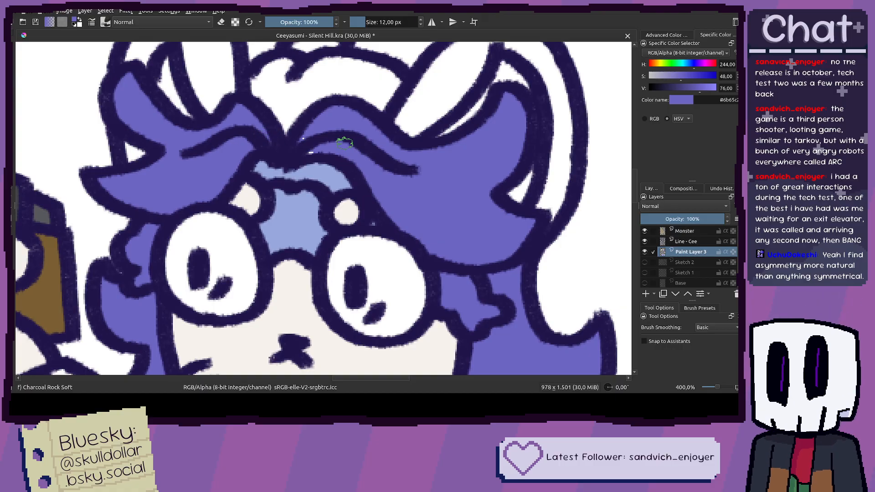
Step: Fill the hair on top of the head between the ears with the same violet
scroll(317, 138, "down", 2)
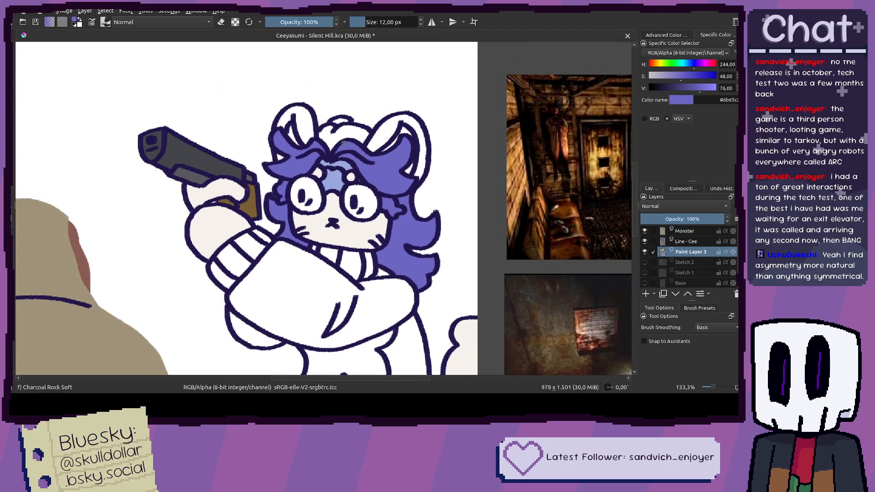
key("f")
scroll(342, 127, "down", 3)
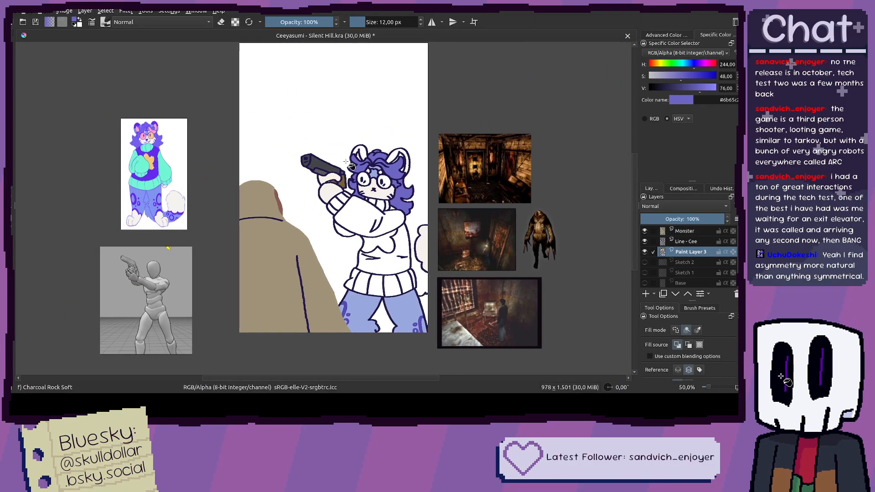
scroll(339, 156, "up", 3)
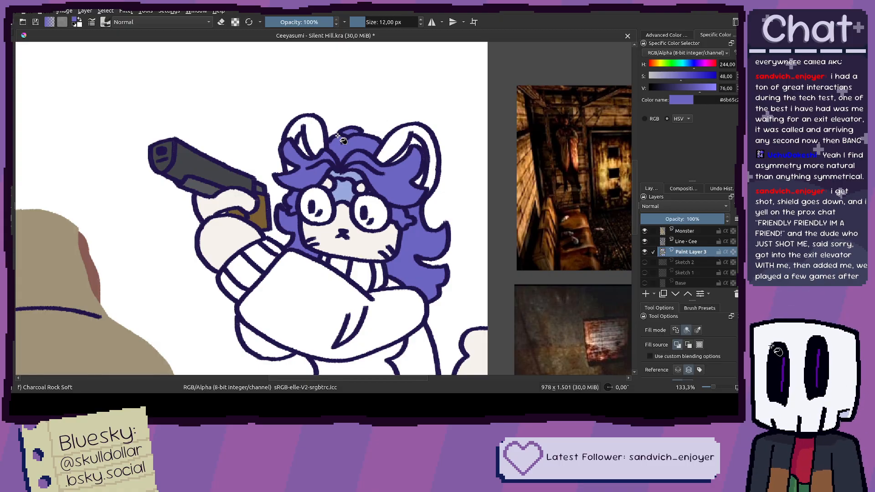
scroll(331, 143, "down", 3)
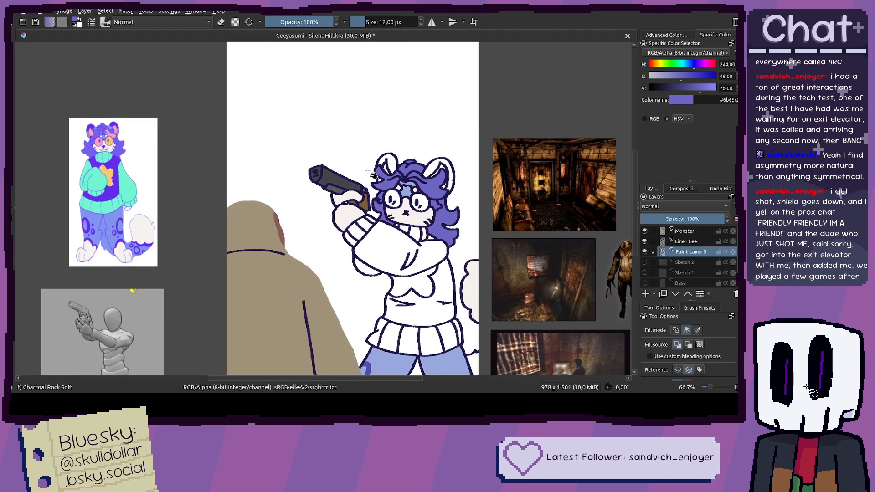
Step: Mix a light pink with hue 306, saturation 37 and value 92 for the hair streak
key("b")
scroll(448, 177, "up", 3)
left_click_drag(448, 176, 213, 176)
left_click_drag(570, 222, 405, 222)
scroll(404, 222, "up", 1)
scroll(404, 222, "up", 2)
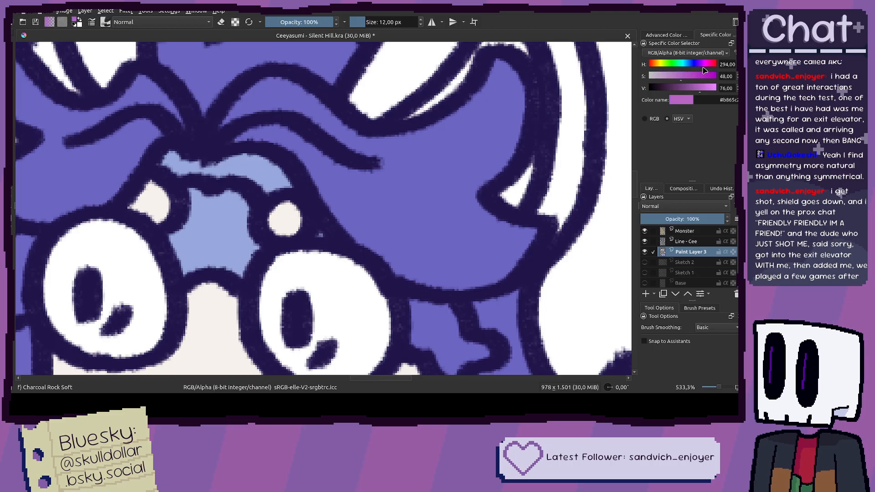
scroll(441, 160, "down", 5)
left_click_drag(434, 325, 582, 340)
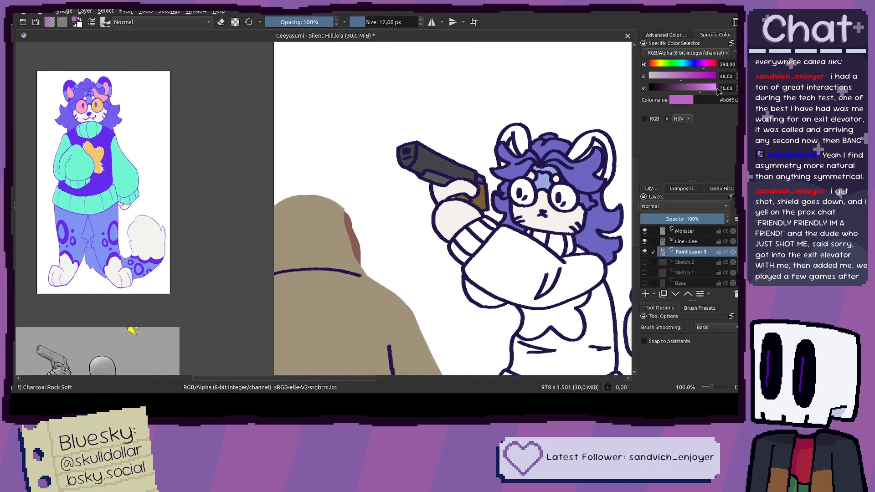
left_click(713, 89)
left_click(674, 78)
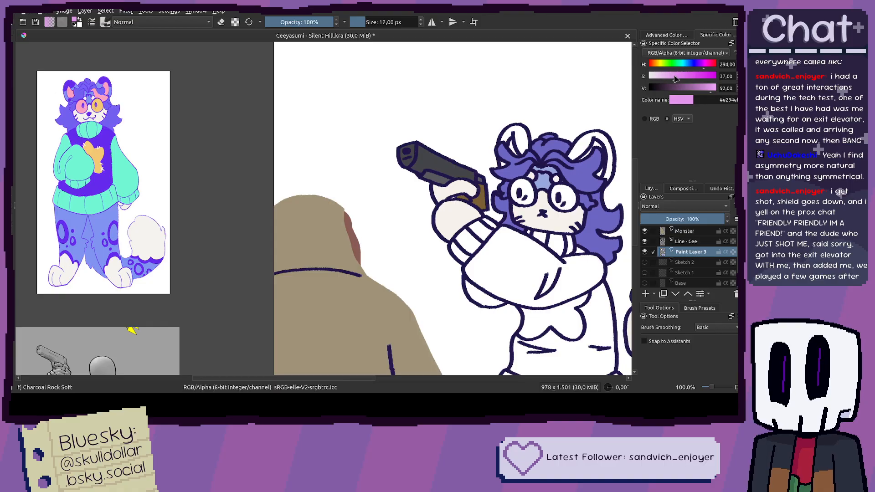
left_click_drag(283, 104, 243, 105)
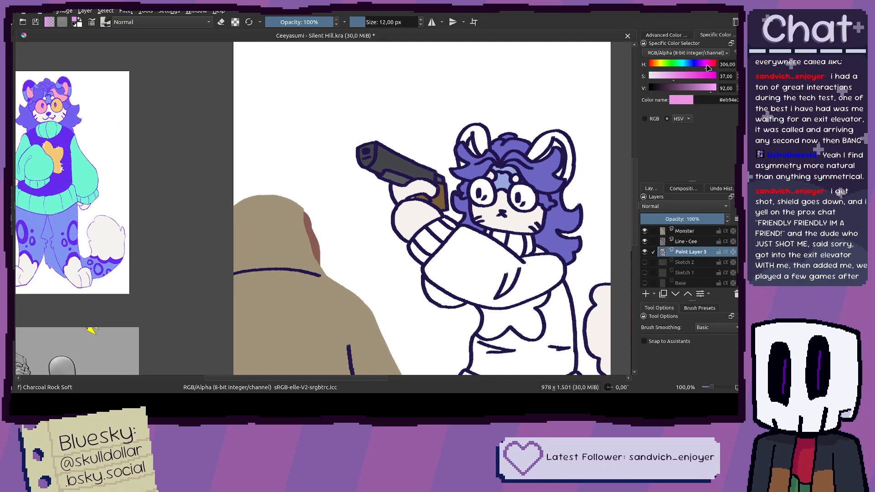
Step: Try painting the pink streak's edge across the large fringe lock beside the bigger ear, and undo the strokes
left_click_drag(578, 177, 448, 177)
scroll(448, 177, "up", 4)
left_click_drag(281, 193, 332, 217)
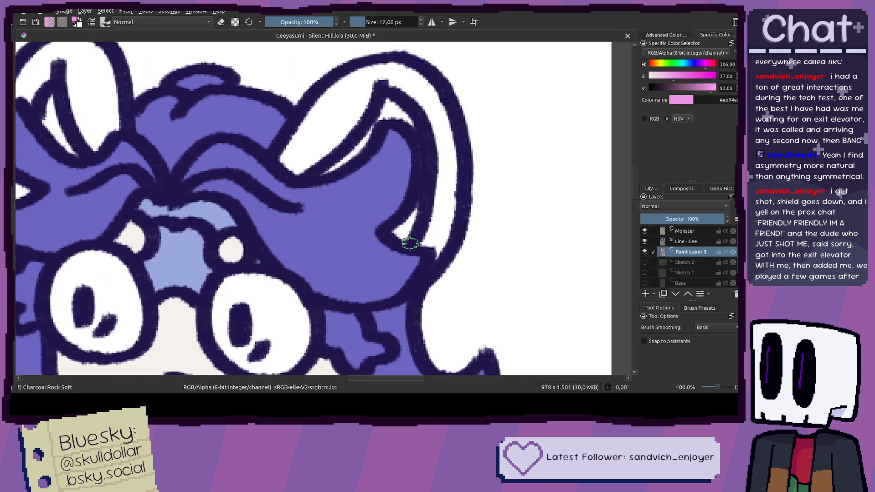
left_click_drag(397, 242, 339, 218)
key("ctrl+z")
mouse_move(417, 252)
left_mouse_down()
mouse_move(310, 206)
mouse_move(211, 178)
mouse_move(305, 209)
mouse_move(283, 204)
mouse_move(298, 205)
mouse_move(288, 211)
mouse_move(369, 229)
mouse_move(385, 238)
mouse_move(336, 246)
mouse_move(370, 253)
left_mouse_up()
key("ctrl+z")
key("ctrl+z")
key("ctrl+z")
Step: Colour the lower part of the large fringe lock pink, from the parting to the notch beneath the ear
key("f")
left_click(381, 253)
key("b")
left_click_drag(303, 220, 415, 245)
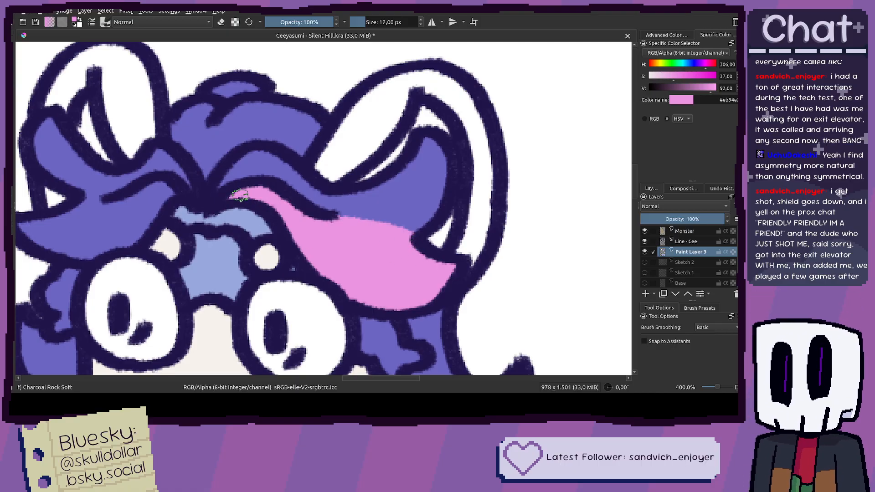
Step: Touch up the edge between the pink streak and the violet hair using colours sampled from the drawing
scroll(397, 293, "down", 5)
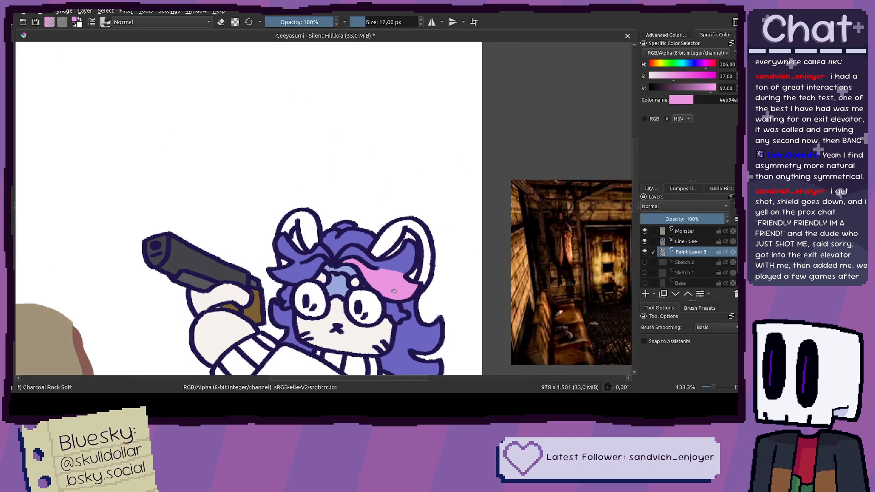
scroll(395, 287, "up", 5)
left_click(332, 219, "ctrl")
left_click_drag(363, 223, 422, 245)
scroll(443, 260, "down", 3)
scroll(411, 258, "up", 3)
scroll(394, 255, "down", 1)
left_click(394, 256, "ctrl")
scroll(394, 255, "down", 1)
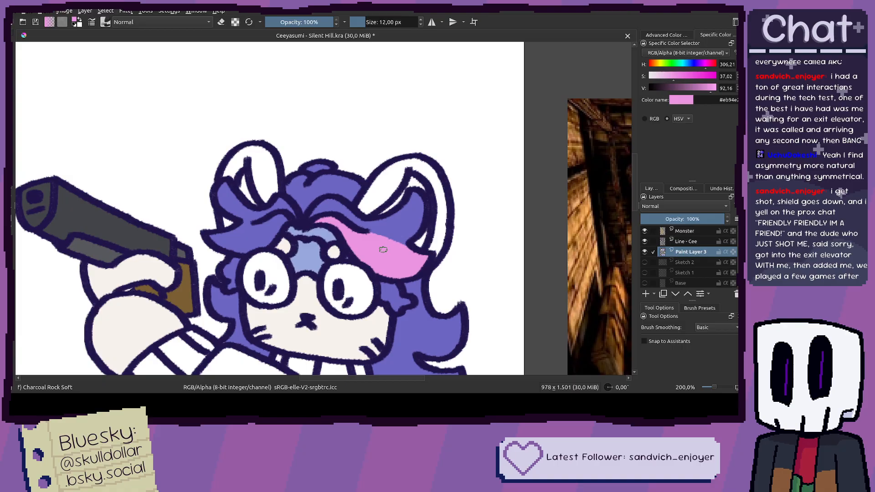
Step: Check the reference sheet's hair streak colour and mix a warmer pink with hue 325 from the streak in the drawing
scroll(383, 250, "up", 3)
scroll(344, 226, "down", 1)
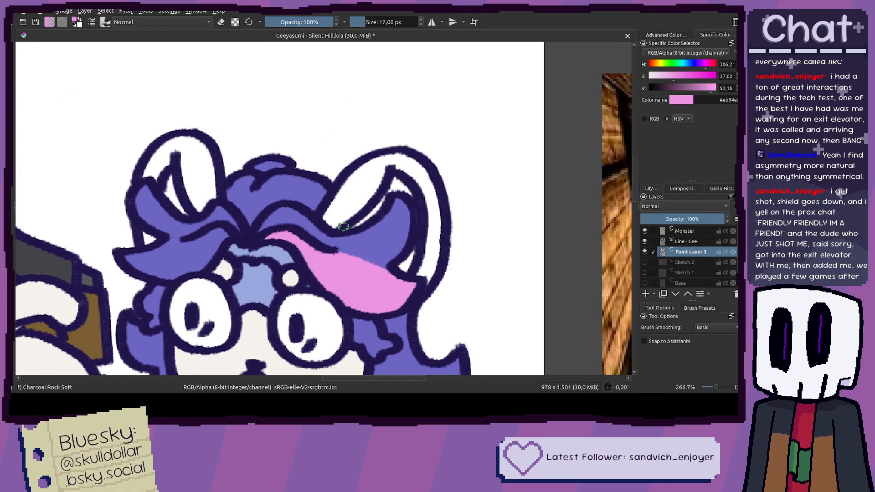
scroll(344, 226, "down", 4)
scroll(221, 219, "up", 3)
left_click_drag(360, 264, 167, 219)
left_click_drag(592, 241, 615, 275)
left_click(482, 276, "ctrl")
left_click_drag(177, 237, 471, 255)
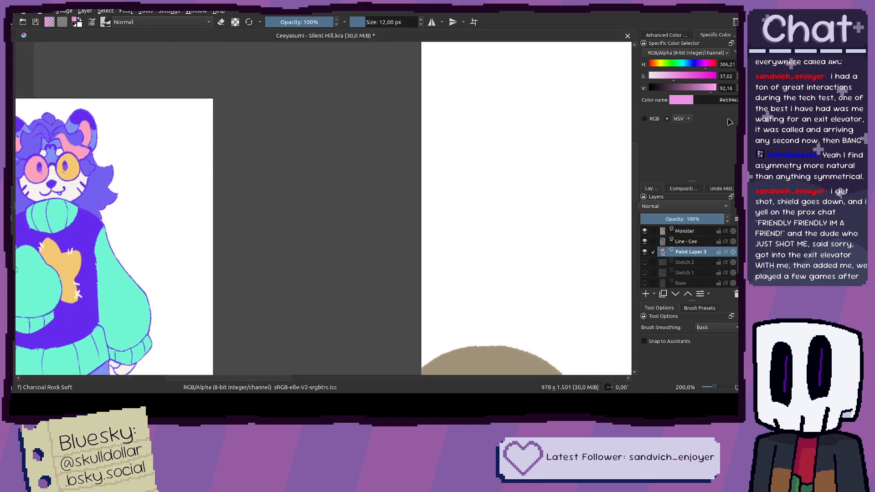
left_click(77, 142, "ctrl")
left_click_drag(542, 237, 318, 193)
left_click_drag(455, 219, 138, 132)
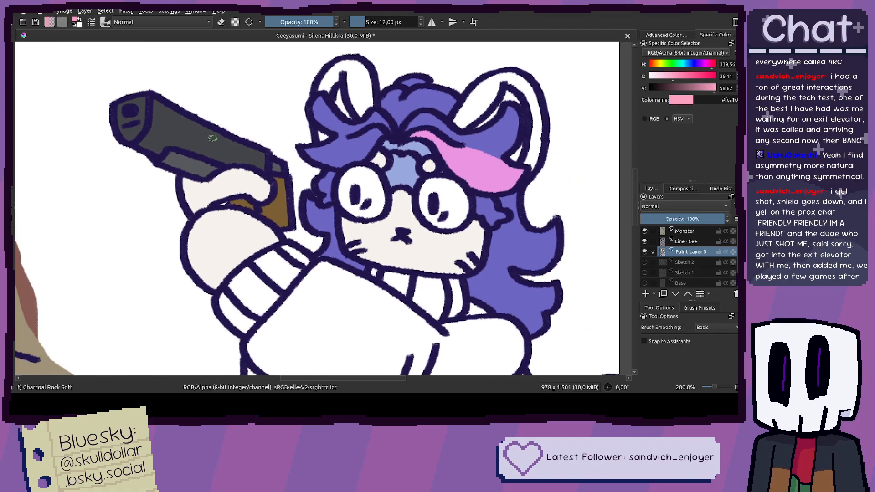
left_click(489, 182, "ctrl")
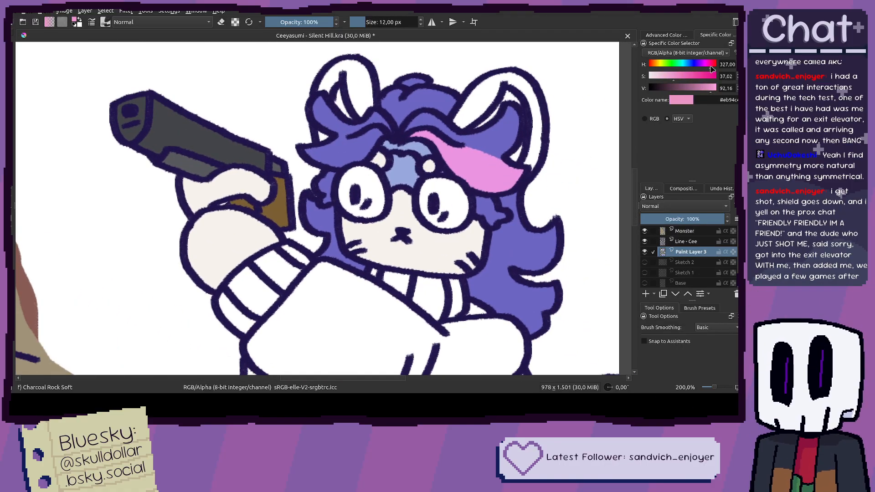
Step: Refill the streak in the large fringe lock with the warmer pink
key("f")
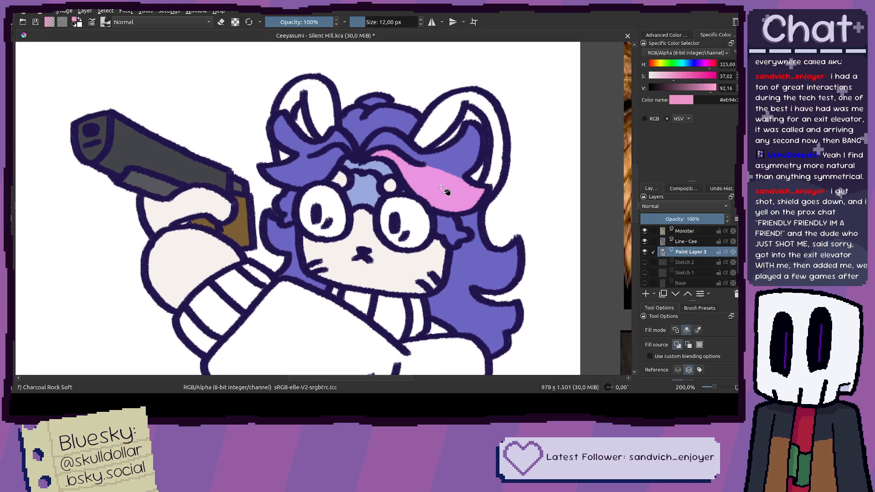
key("plus")
left_click(694, 309)
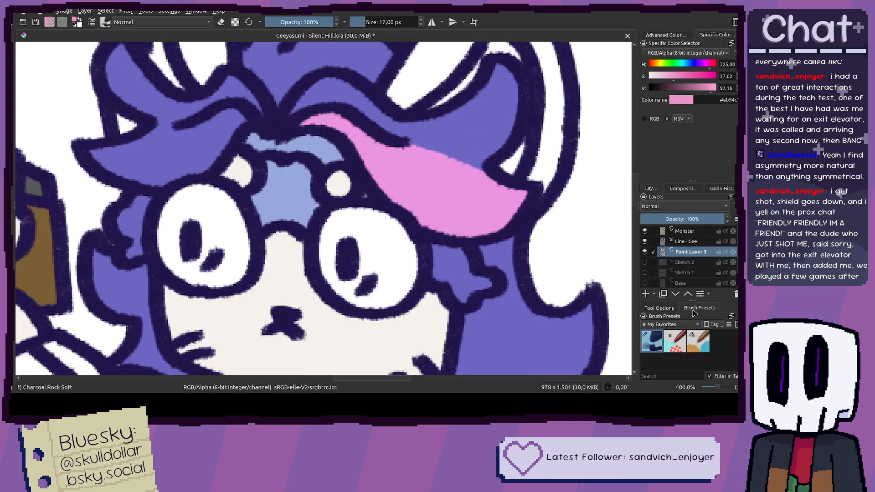
left_click(659, 309)
left_click(441, 206)
key("ctrl+z")
key("ctrl+z")
key("ctrl+shift+z")
key("b")
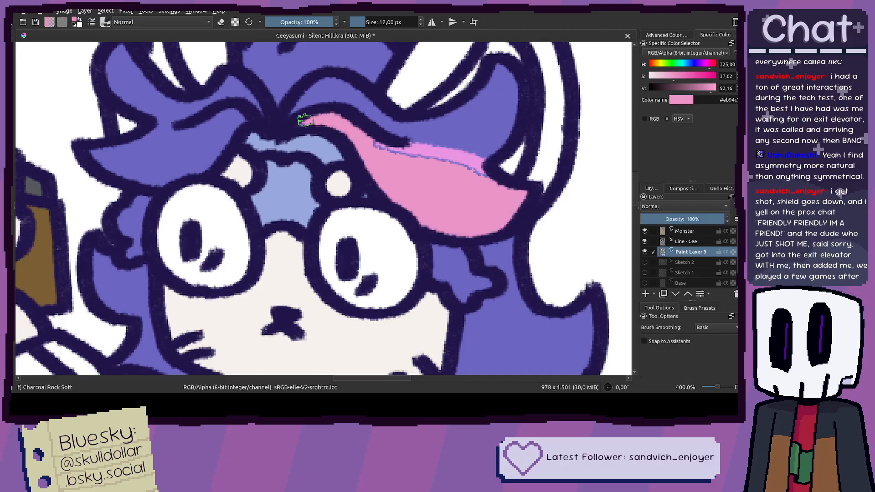
Step: Paint over the leftover old pink along the streak's upper edge with the new pink and the sampled violet hair colour
left_click_drag(322, 124, 487, 175)
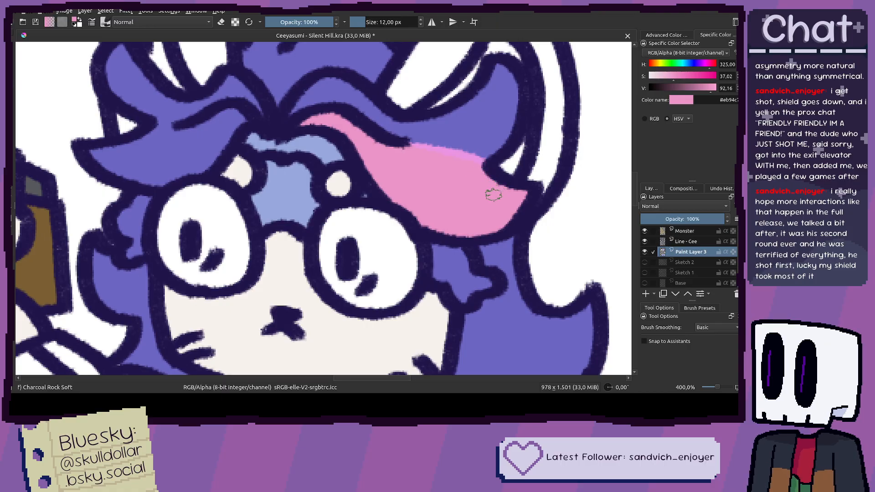
left_click_drag(447, 218, 425, 218)
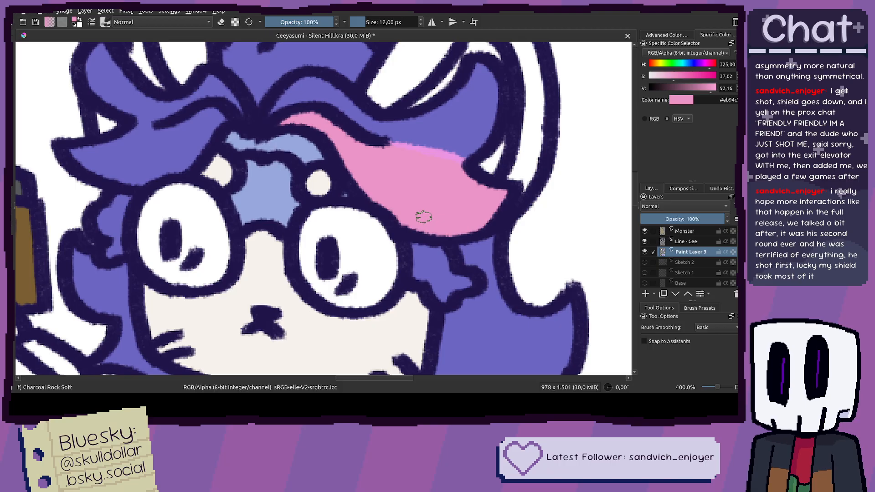
mouse_move(423, 217)
left_mouse_down()
mouse_move(362, 214)
mouse_move(335, 202)
left_mouse_up()
key("plus")
key("plus")
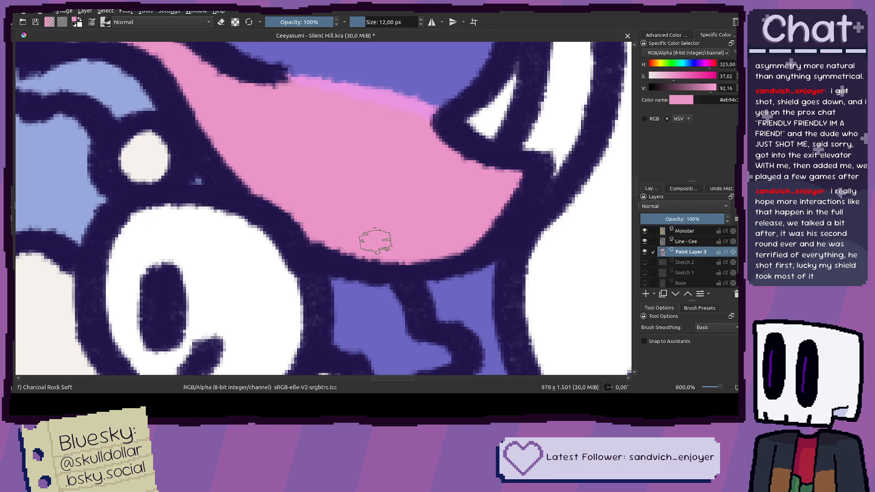
left_click_drag(483, 167, 456, 223)
left_click(255, 104, "ctrl")
left_click_drag(251, 129, 439, 176)
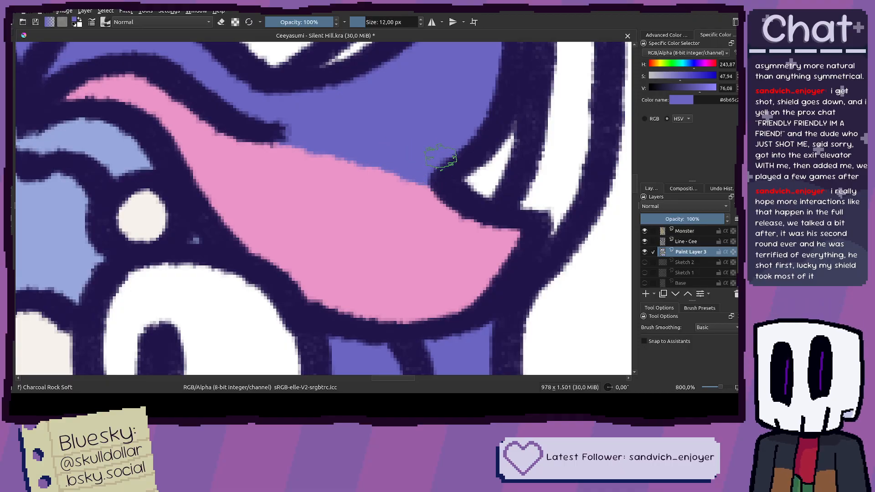
Step: Sample the streak's pink and paint the inner areas of both ears, including the small gap beside the large fringe lock
left_click(279, 173, "ctrl")
scroll(260, 151, "down", 4)
scroll(340, 156, "up", 4)
mouse_move(360, 226)
left_mouse_down()
mouse_move(430, 169)
mouse_move(486, 70)
mouse_move(524, 108)
left_mouse_up()
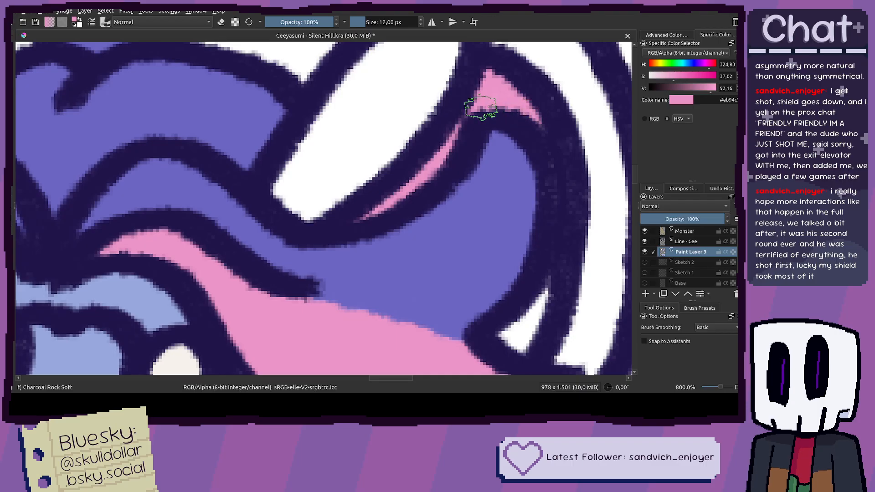
scroll(540, 195, "down", 2)
left_click_drag(531, 235, 505, 297)
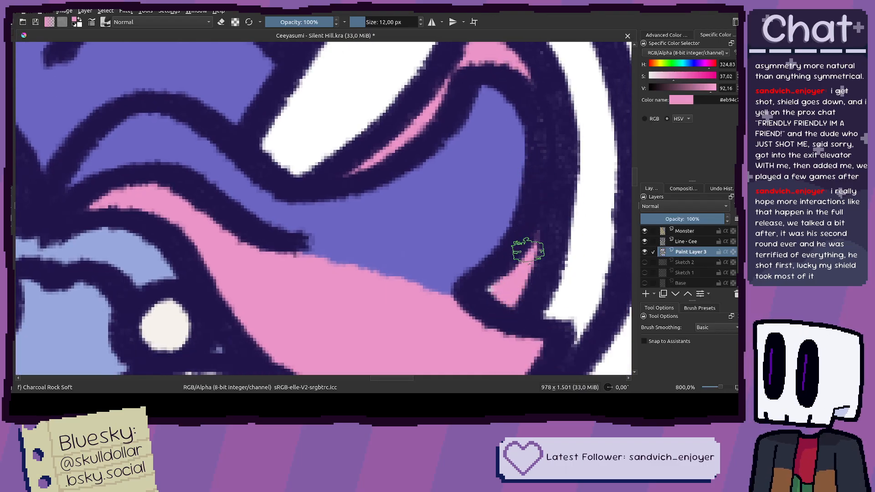
scroll(488, 279, "down", 5)
scroll(389, 226, "up", 2)
mouse_move(394, 176)
left_mouse_down()
mouse_move(402, 253)
mouse_move(411, 231)
mouse_move(405, 184)
mouse_move(430, 271)
mouse_move(451, 285)
left_mouse_up()
scroll(451, 284, "down", 3)
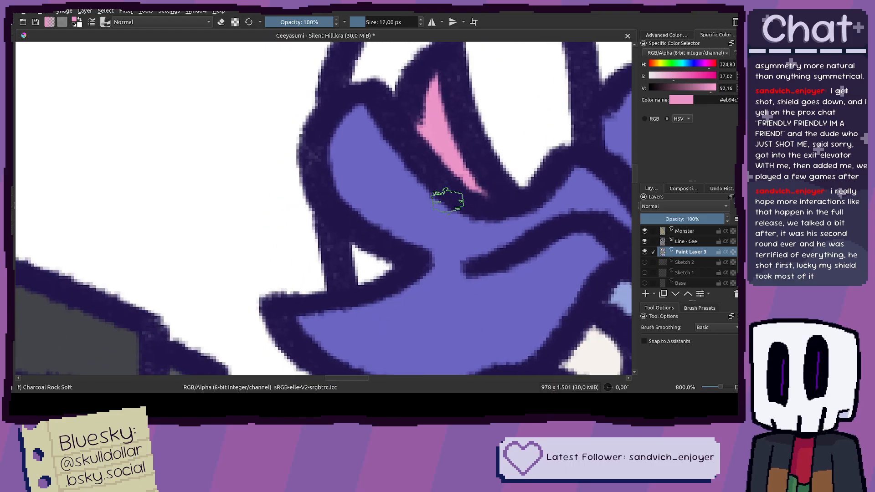
scroll(376, 248, "down", 2)
left_click_drag(443, 244, 389, 190)
left_click_drag(427, 211, 383, 198)
left_click(432, 288, "ctrl")
scroll(403, 249, "up", 1)
scroll(403, 250, "up", 2)
key("f")
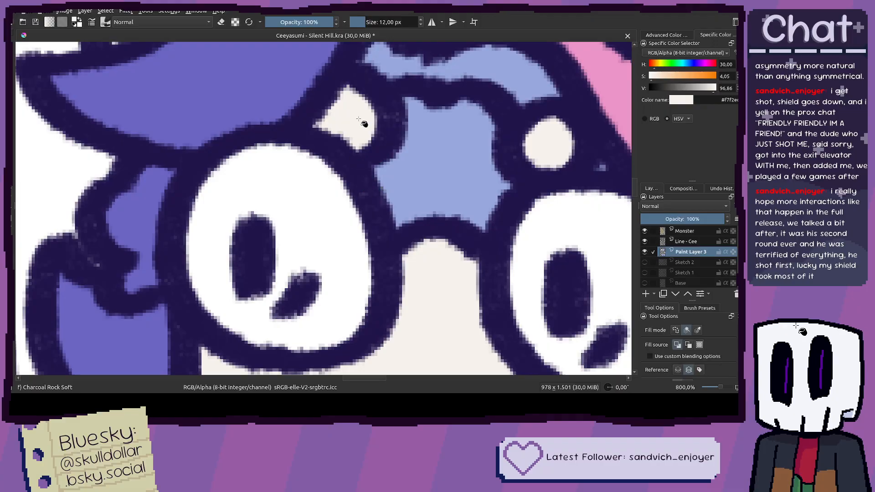
scroll(530, 152, "down", 8)
key("b")
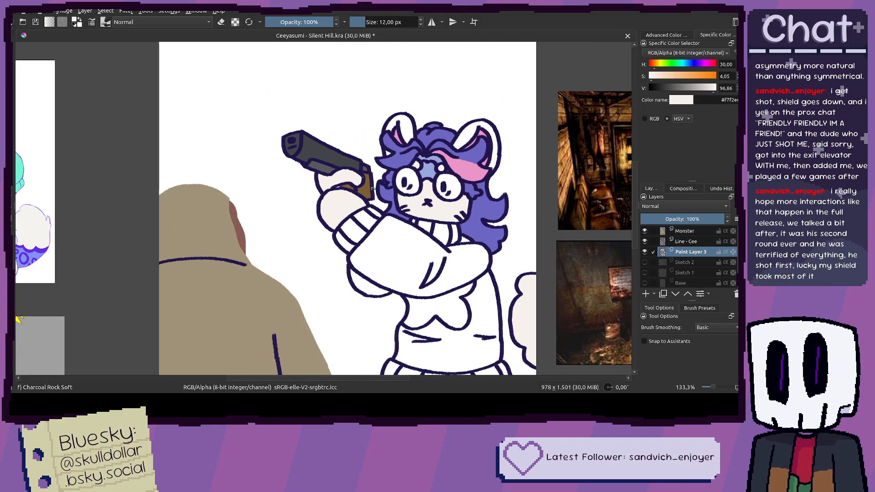
Step: Fill the glasses lens nearer the gun with the pink sampled from the hair streak
left_click_drag(308, 226, 316, 271)
scroll(365, 229, "up", 1)
scroll(565, 223, "up", 3)
left_click(612, 159, "ctrl")
key("f")
left_click(387, 176)
key("b")
scroll(380, 187, "up", 1)
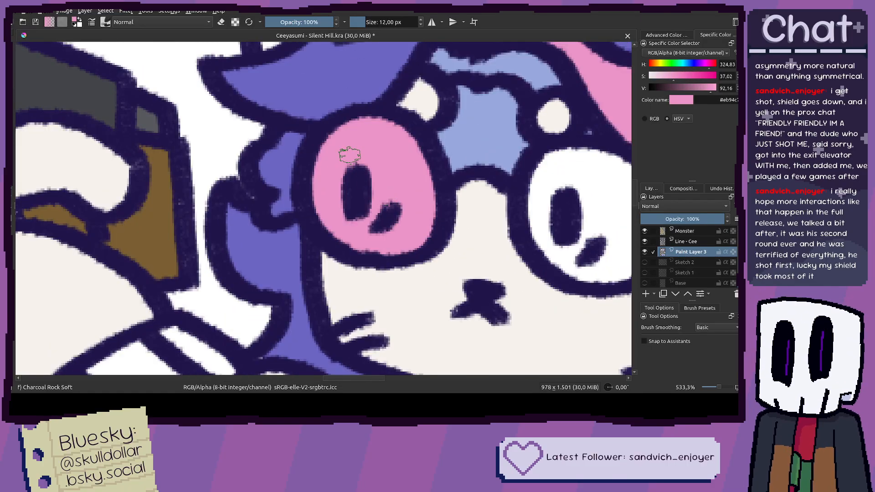
Step: Mix a light orange with hue 39 and saturation 47, comparing it with the glasses on the reference sheet
scroll(403, 209, "down", 3)
scroll(402, 208, "up", 3)
scroll(371, 188, "down", 6)
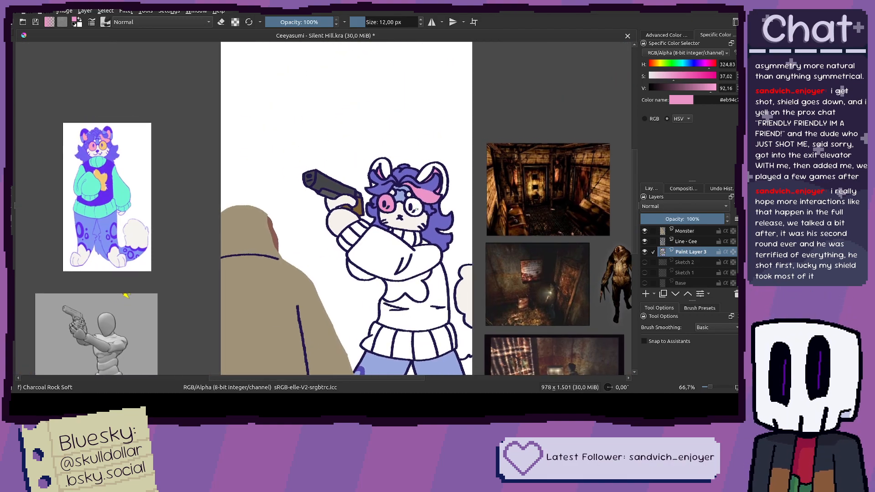
scroll(418, 209, "up", 4)
left_click(660, 66)
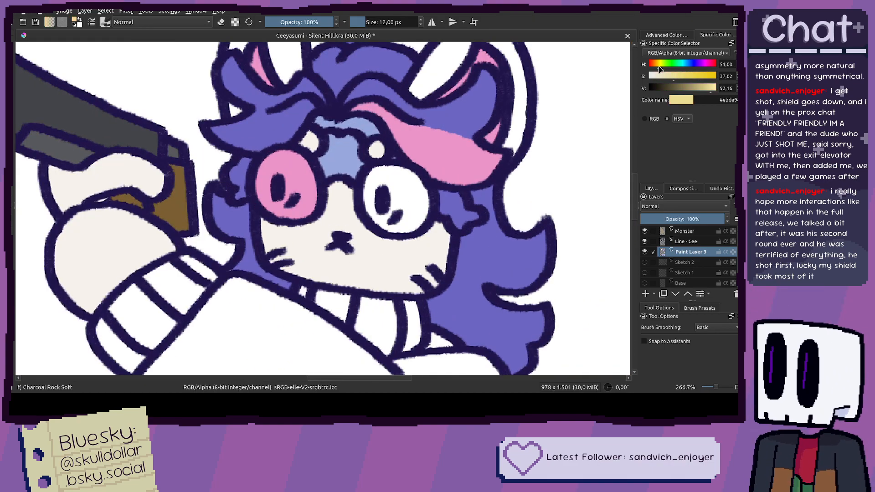
left_click_drag(659, 68, 656, 68)
scroll(382, 158, "down", 3)
left_click_drag(382, 157, 512, 207)
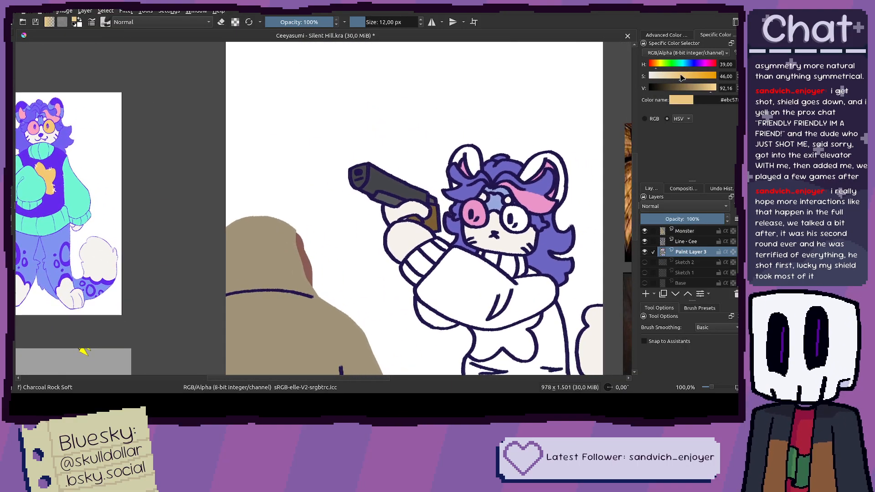
left_click(682, 77)
Step: Fill the glasses lens farther from the gun with the light orange
key("f")
left_click(514, 216)
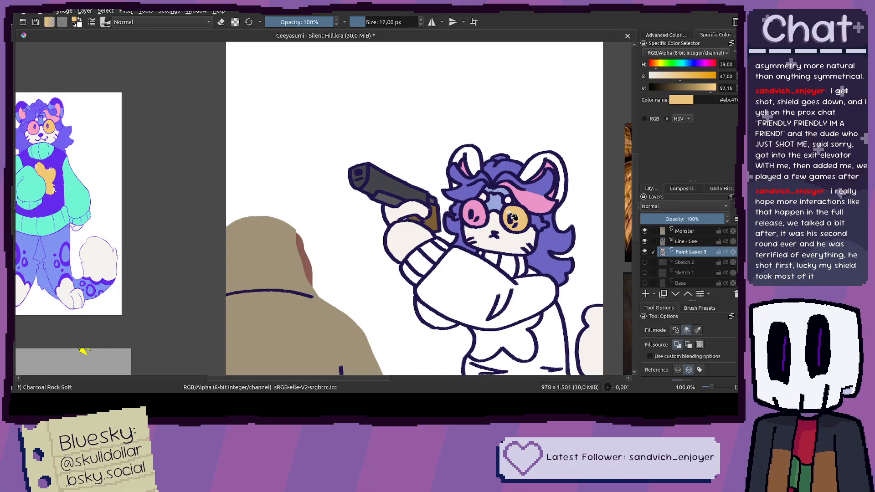
mouse_move(472, 209)
left_mouse_down()
mouse_move(437, 204)
mouse_move(483, 210)
mouse_move(476, 223)
left_mouse_up()
left_click_drag(456, 258, 449, 255)
key("b")
scroll(457, 223, "up", 3)
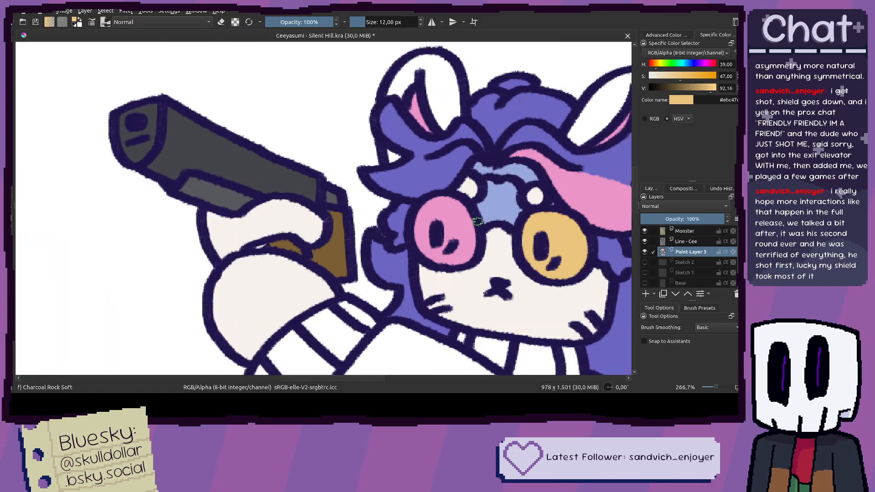
Step: Fill the white parts of both ears with the light blue sampled from the forehead marking, including the small leftover gaps
left_click(501, 203, "ctrl")
key("f")
left_click(455, 104)
left_click_drag(525, 114, 485, 118)
left_click(549, 117)
mouse_move(550, 117)
left_mouse_down()
mouse_move(448, 112)
mouse_move(506, 125)
left_mouse_up()
scroll(589, 190, "up", 3)
key("b")
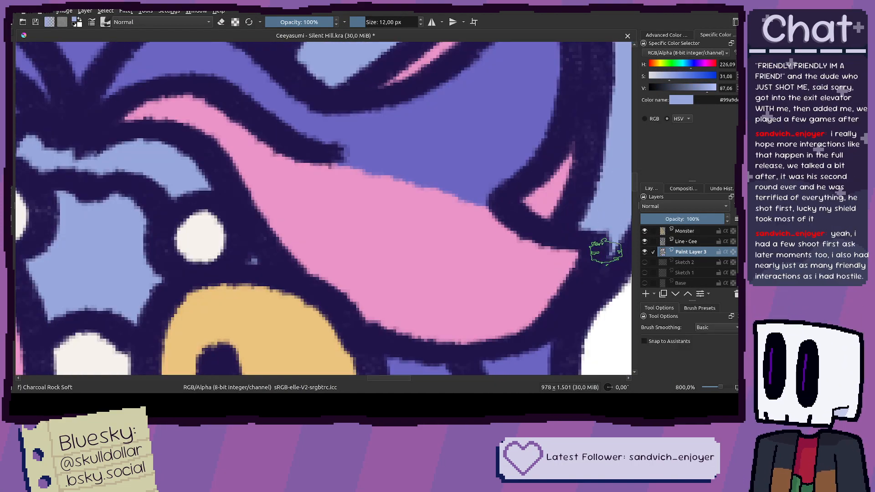
scroll(605, 252, "down", 3)
mouse_move(310, 215)
left_mouse_down()
mouse_move(346, 216)
mouse_move(362, 189)
mouse_move(365, 197)
mouse_move(352, 187)
left_mouse_up()
scroll(346, 216, "up", 2)
Step: Sample the hair violet, check the reference sheet's ears, and colour the upper part of the smaller ear violet
left_click(389, 157, "ctrl")
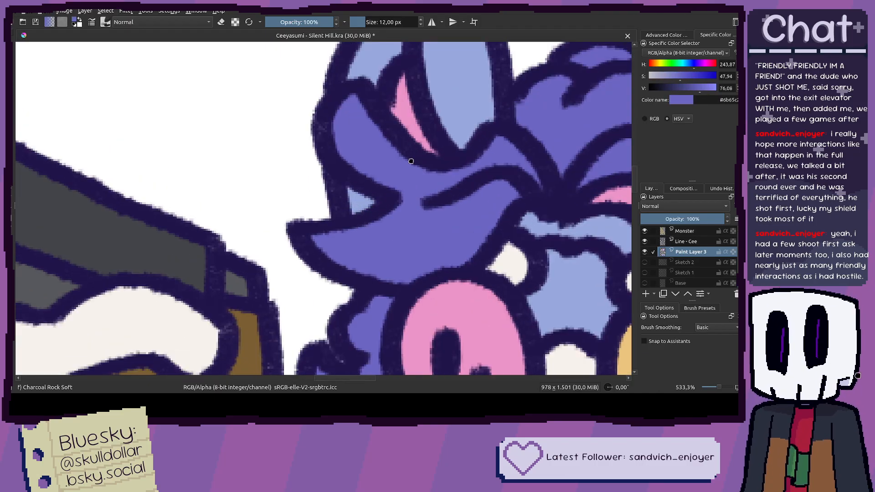
left_click_drag(412, 158, 387, 256)
scroll(346, 201, "down", 3)
left_click_drag(243, 205, 436, 227)
scroll(387, 222, "down", 1)
left_click_drag(212, 220, 324, 228)
left_click_drag(381, 237, 164, 231)
scroll(381, 213, "up", 1)
scroll(380, 213, "up", 5)
mouse_move(262, 175)
left_mouse_down()
mouse_move(345, 217)
mouse_move(457, 227)
mouse_move(531, 216)
left_mouse_up()
key("f")
left_click(473, 175)
key("b")
Step: Touch up the edge between violet and light blue on the smaller ear using colours sampled from the drawing
scroll(503, 198, "down", 4)
scroll(490, 205, "up", 3)
left_click(432, 244, "ctrl")
left_click_drag(431, 221, 425, 211)
left_click(503, 193, "ctrl")
Step: Paint a violet dividing edge across the bigger ear and fill its upper part violet
scroll(505, 189, "down", 4)
scroll(404, 181, "up", 4)
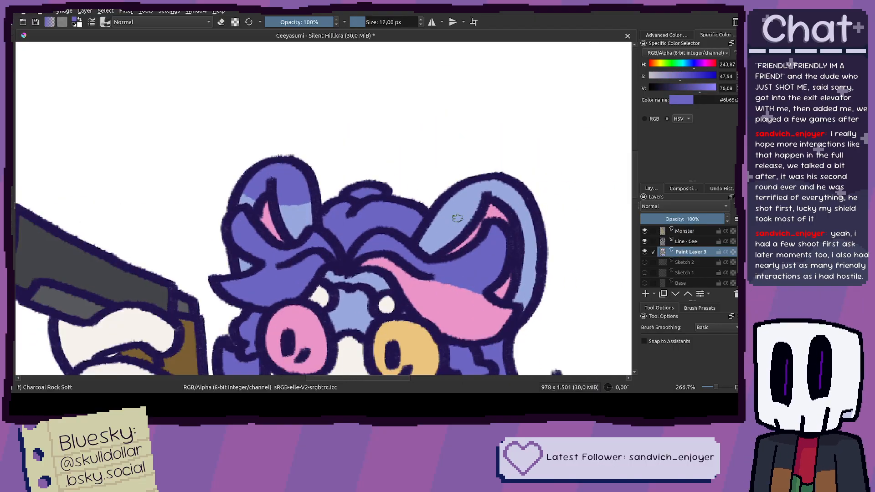
mouse_move(412, 180)
left_mouse_down()
mouse_move(503, 203)
mouse_move(461, 193)
left_mouse_up()
mouse_move(540, 209)
left_mouse_down()
mouse_move(563, 201)
mouse_move(578, 182)
left_mouse_up()
key("f")
left_click(554, 176)
key("b")
scroll(471, 158, "down", 4)
scroll(467, 187, "up", 2)
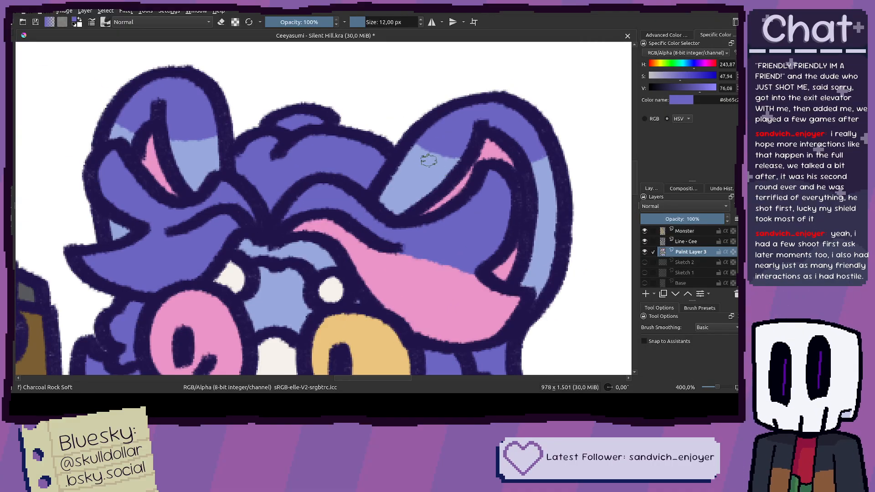
Step: Clean up the violet edge on both sides of the bigger ear
scroll(409, 138, "up", 1)
mouse_move(408, 138)
left_mouse_down()
mouse_move(452, 165)
mouse_move(524, 182)
left_mouse_up()
scroll(529, 189, "up", 2)
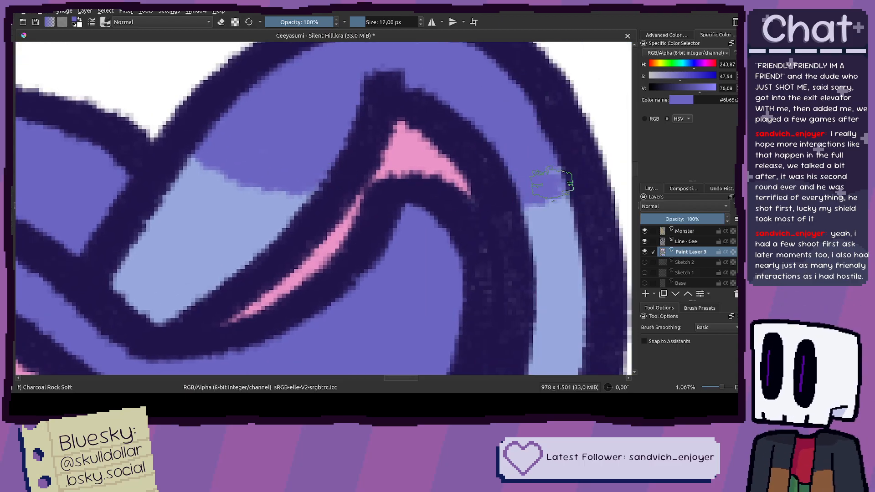
scroll(537, 189, "down", 1)
scroll(537, 189, "down", 1)
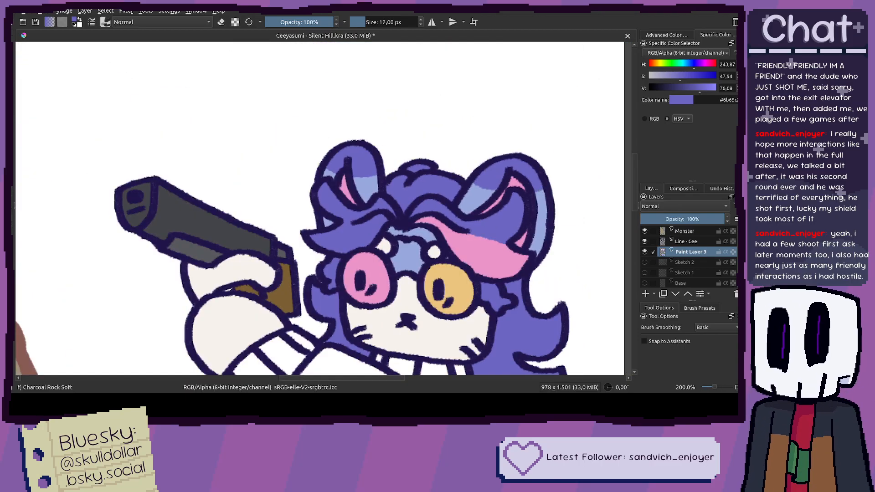
Step: Save the drawing file
scroll(538, 189, "down", 1)
key("ctrl+s")
scroll(471, 201, "down", 1)
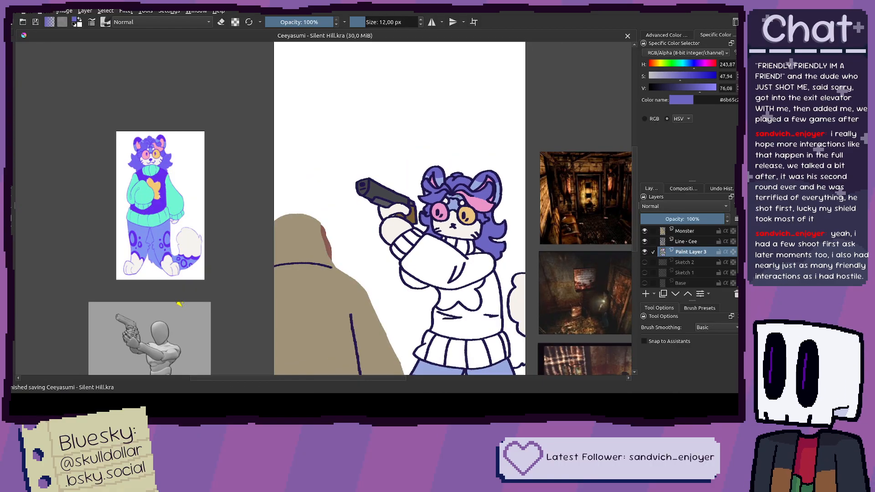
scroll(488, 196, "down", 1)
left_click_drag(485, 221, 472, 209)
left_click_drag(462, 261, 460, 259)
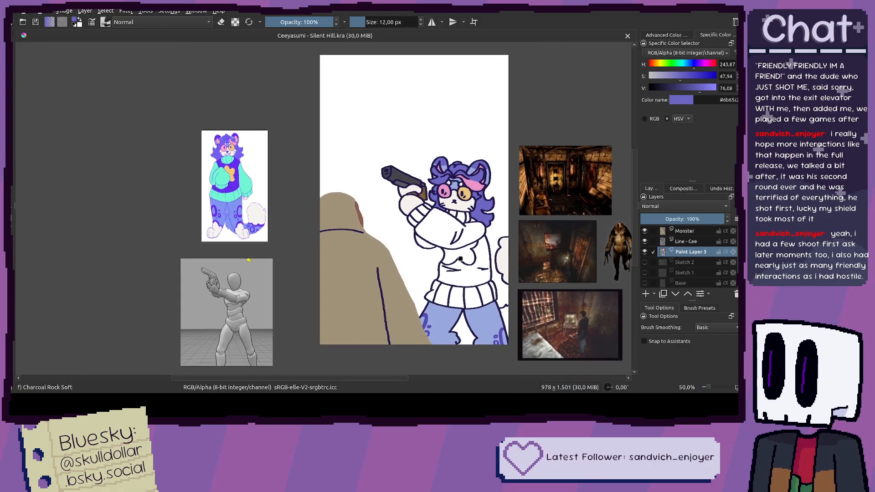
scroll(454, 248, "up", 2)
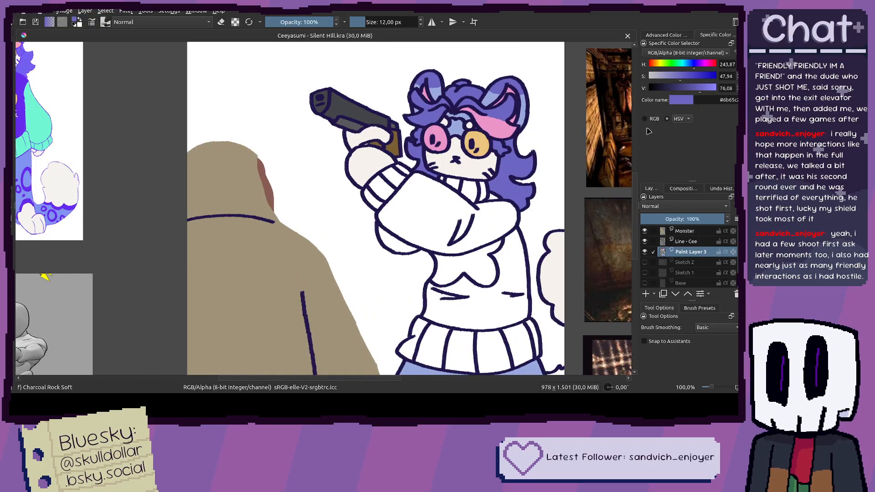
Step: Fill the star-shaped patch on the front of the character's sweater with golden yellow at hue 43, saturation 56, value 90
left_click(660, 65)
left_click_drag(468, 147, 514, 161)
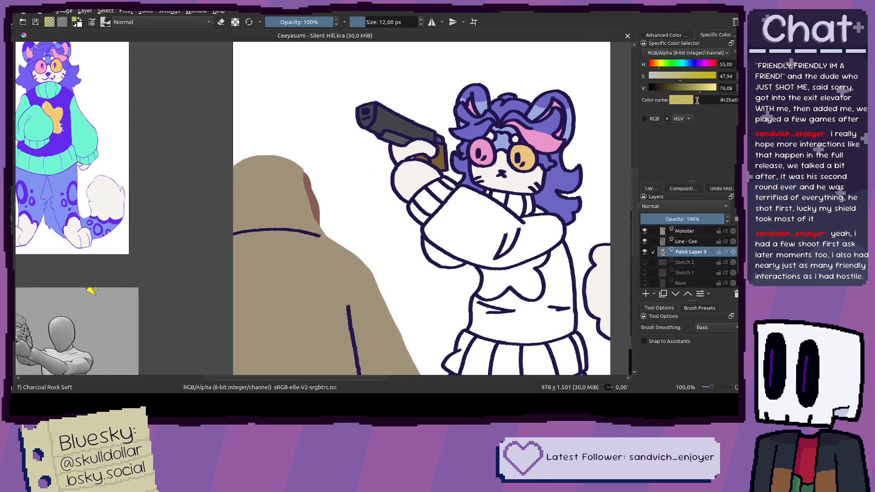
left_click(656, 67)
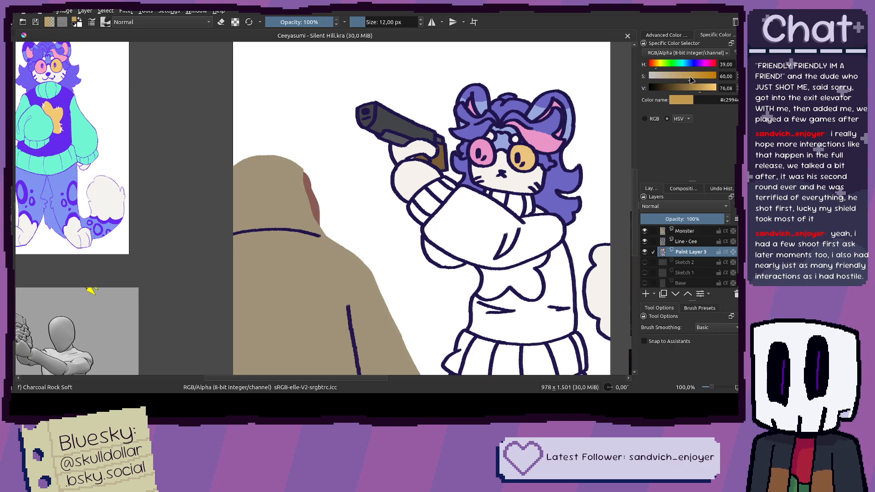
left_click(703, 91)
key("f")
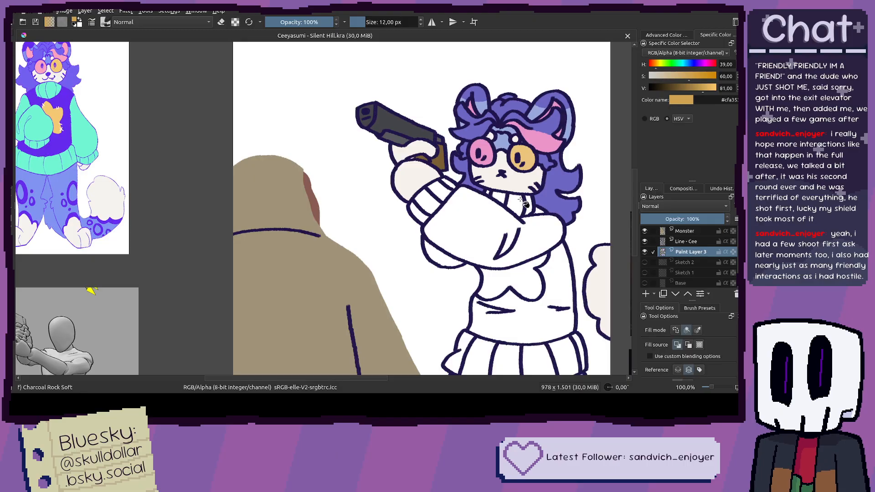
left_click(513, 274)
key("ctrl+z")
left_click(709, 89)
left_click(513, 284)
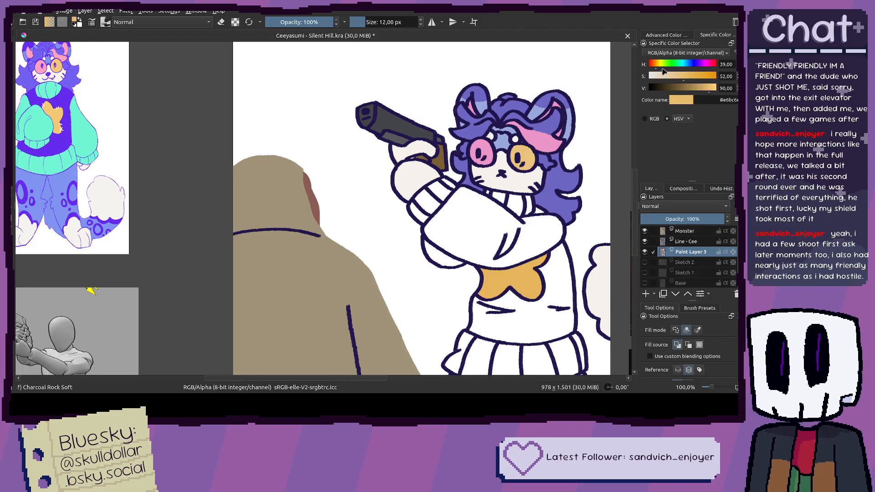
left_click(518, 278)
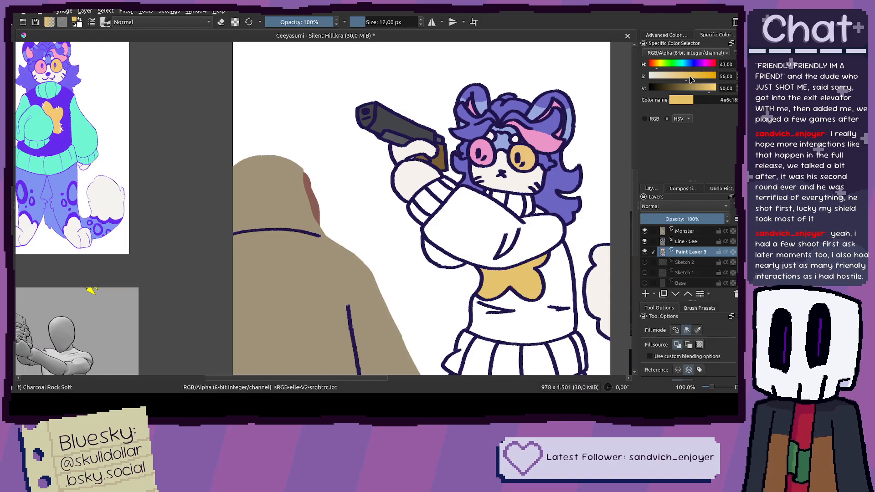
Step: Examine the star patch and its stitches on the sweater in the character reference image
key("ctrl+r")
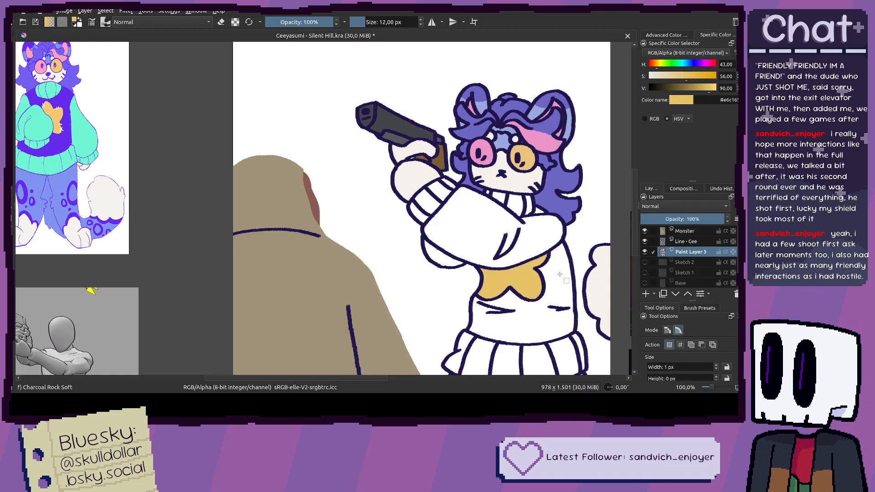
left_click_drag(95, 182, 165, 188)
key("b")
mouse_move(457, 263)
left_mouse_down()
mouse_move(401, 257)
mouse_move(432, 252)
mouse_move(461, 268)
left_mouse_up()
scroll(360, 255, "down", 1)
scroll(181, 150, "up", 4)
scroll(182, 139, "up", 1)
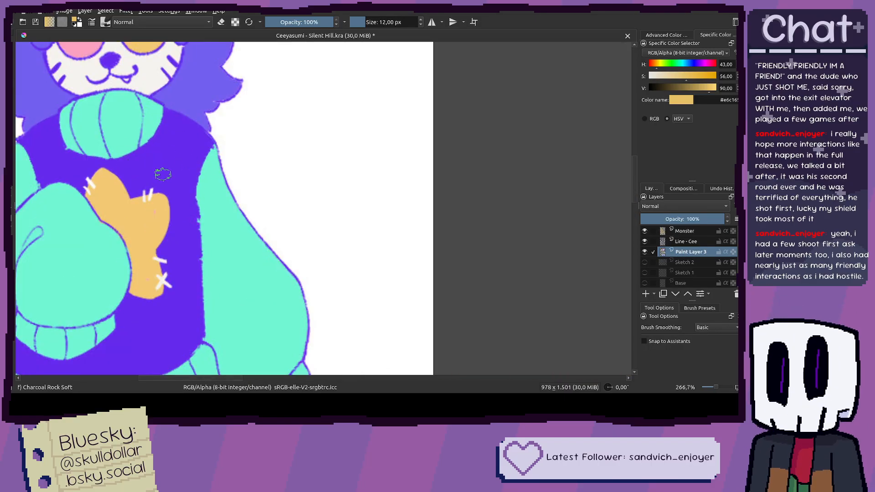
scroll(163, 174, "down", 3)
left_click_drag(164, 174, 86, 154)
left_click_drag(649, 429, 390, 268)
Step: Try filling the sweater's torso with violet at hue 259, saturation 69, value 88
left_click(482, 122, "ctrl")
left_click(701, 67)
scroll(469, 237, "down", 2)
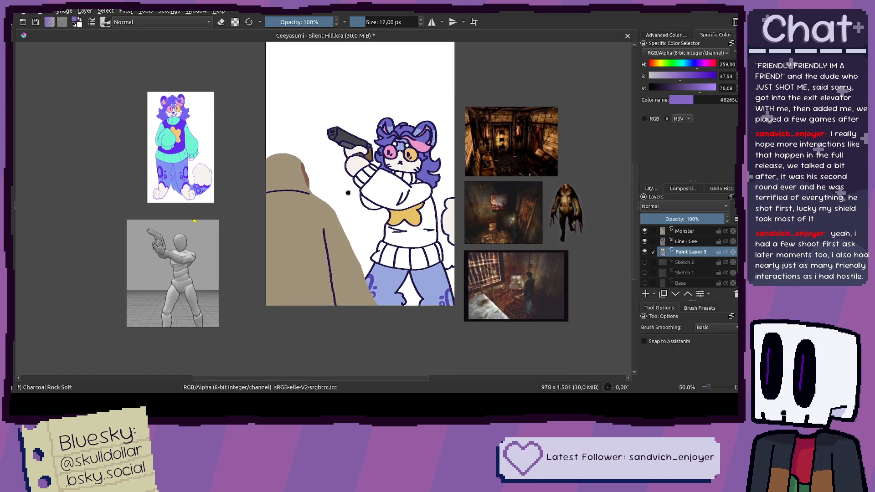
left_click(700, 77)
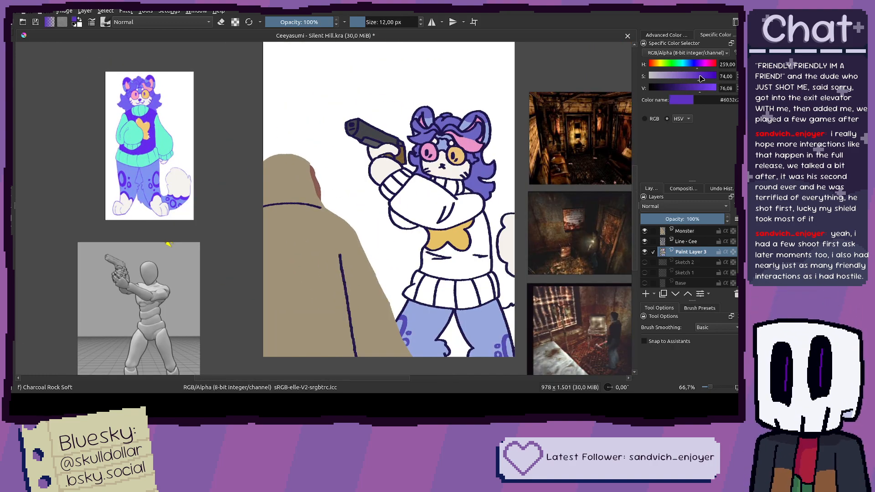
left_click(707, 88)
left_click_drag(703, 76, 695, 76)
key("f")
left_click(480, 232)
scroll(480, 233, "up", 1)
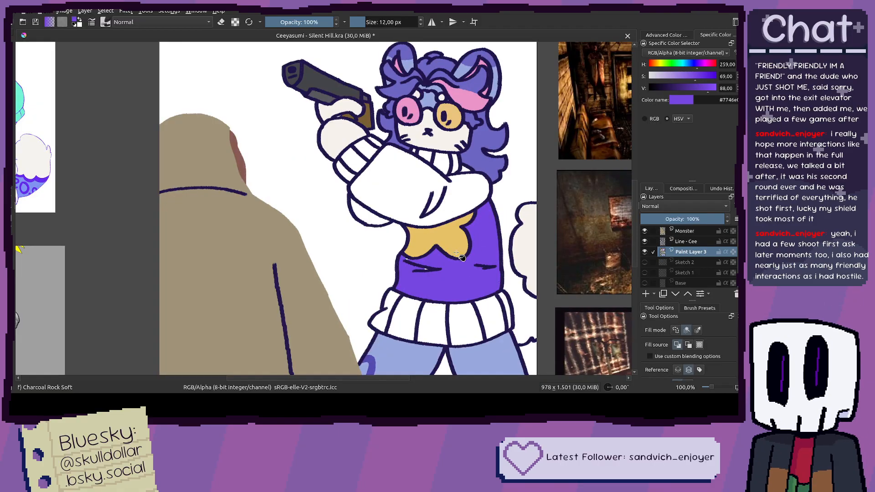
left_click_drag(395, 291, 461, 305)
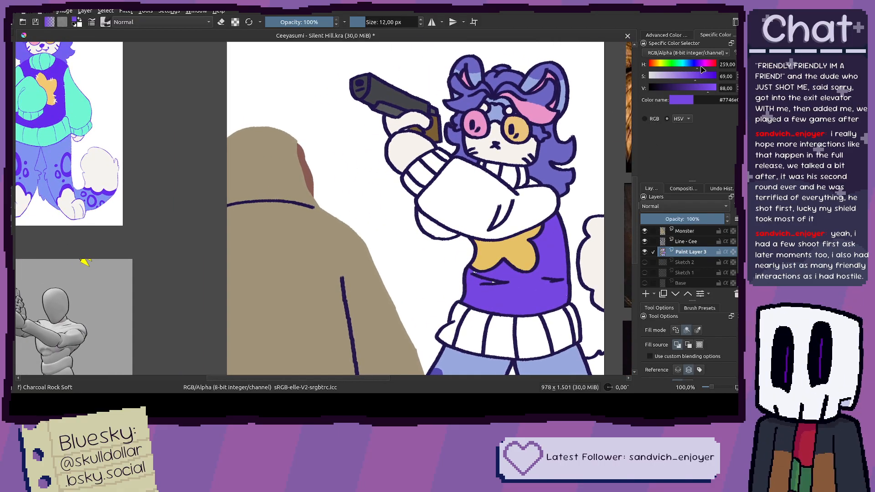
key("ctrl+z")
Step: Try bluer, softer violets on the sweater's torso: hue 246 at saturation 69 and 57, and hue 251 at saturation 57
left_click_drag(702, 68, 696, 66)
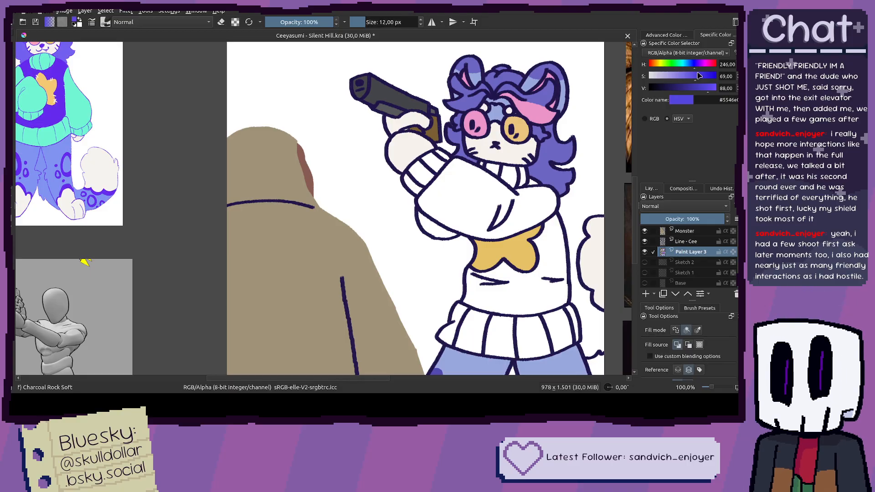
left_click(556, 258)
key("ctrl+z")
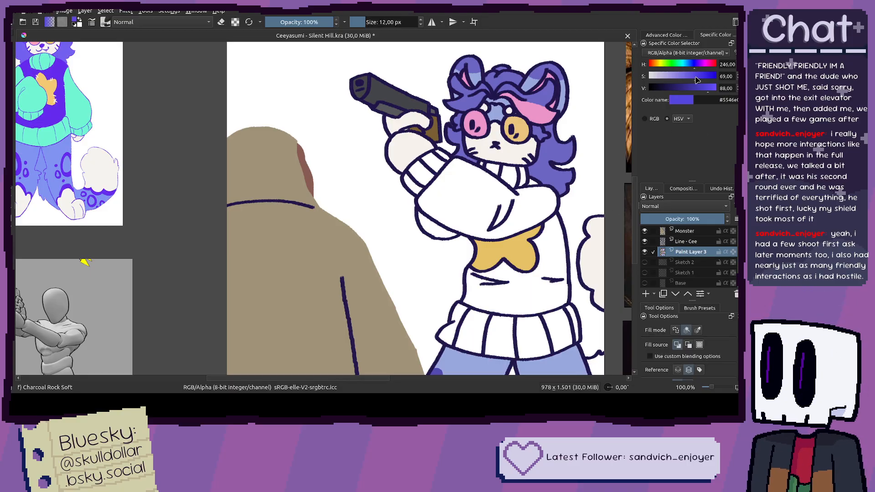
left_click_drag(696, 77, 687, 78)
left_click(561, 233)
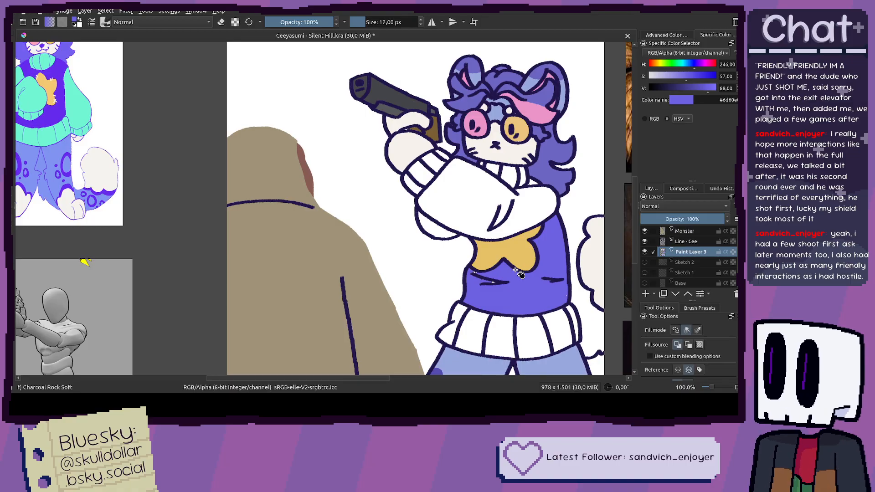
key("ctrl+z")
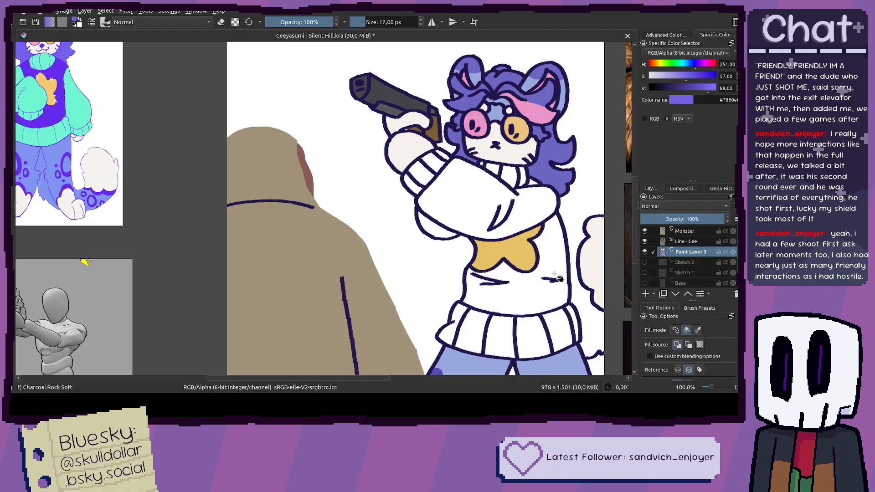
left_click(552, 279)
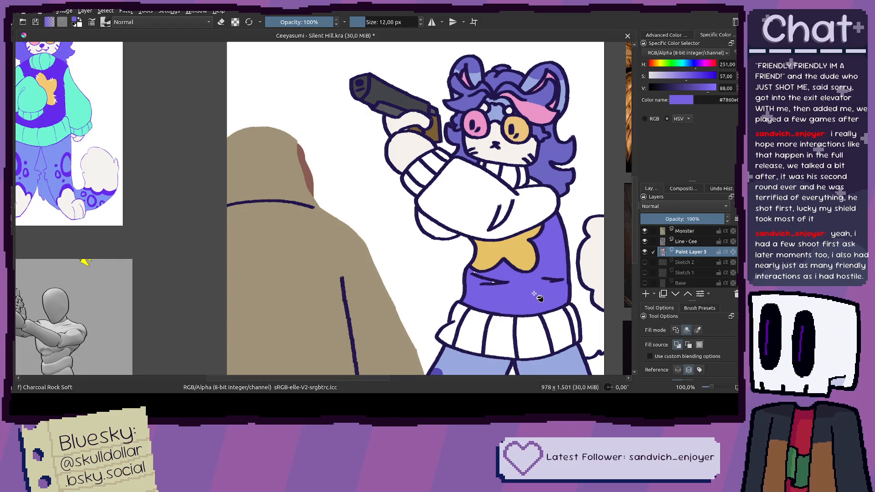
key("ctrl+z")
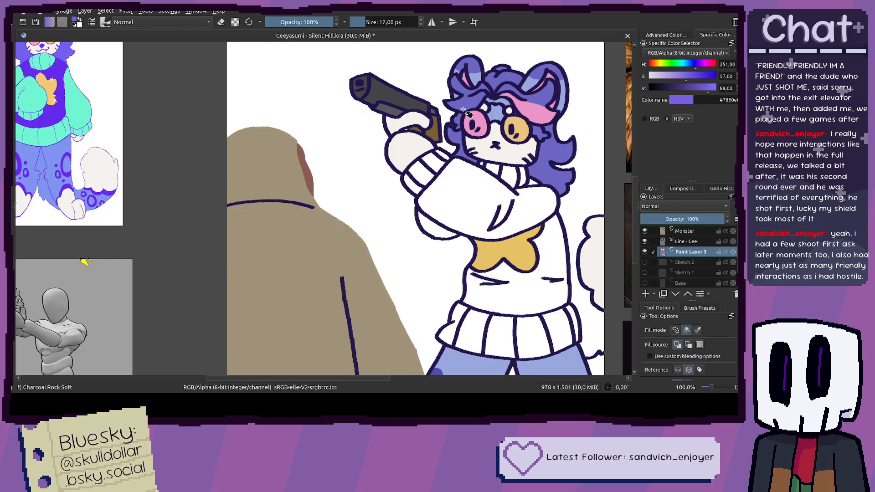
Step: Fill the sweater's torso with violet at hue 250, saturation 63, value 88, starting from the character's hair color
left_click(61, 106, "ctrl")
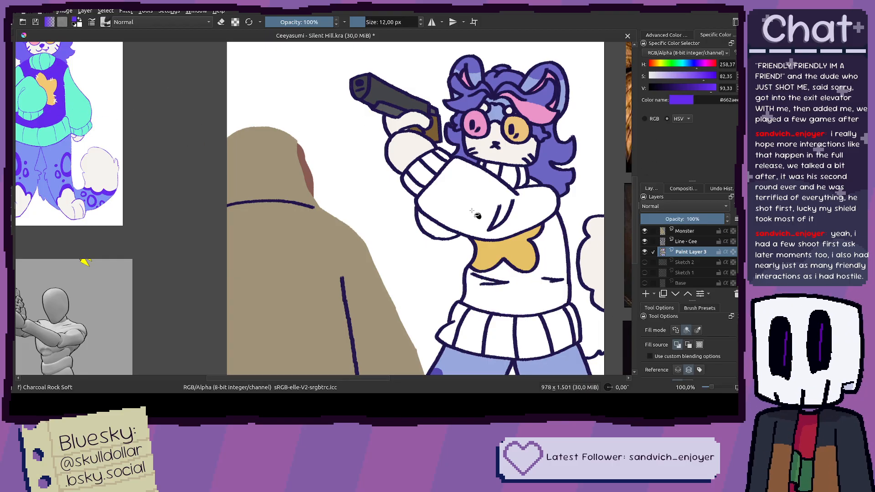
left_click(548, 170, "ctrl")
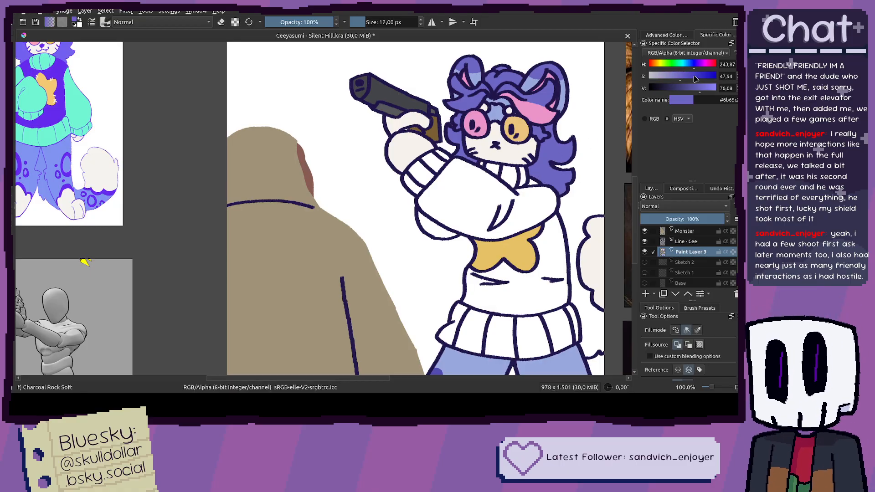
left_click(697, 67)
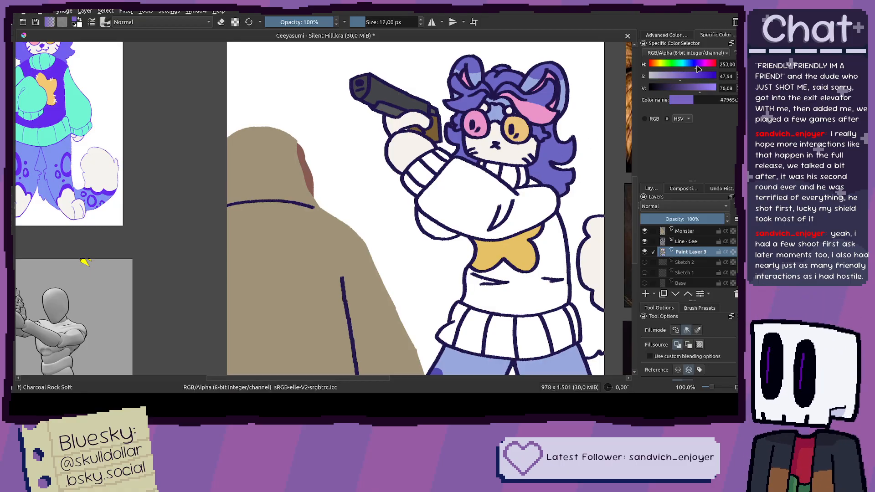
left_click_drag(695, 80, 700, 80)
left_click(705, 89)
left_click(522, 290)
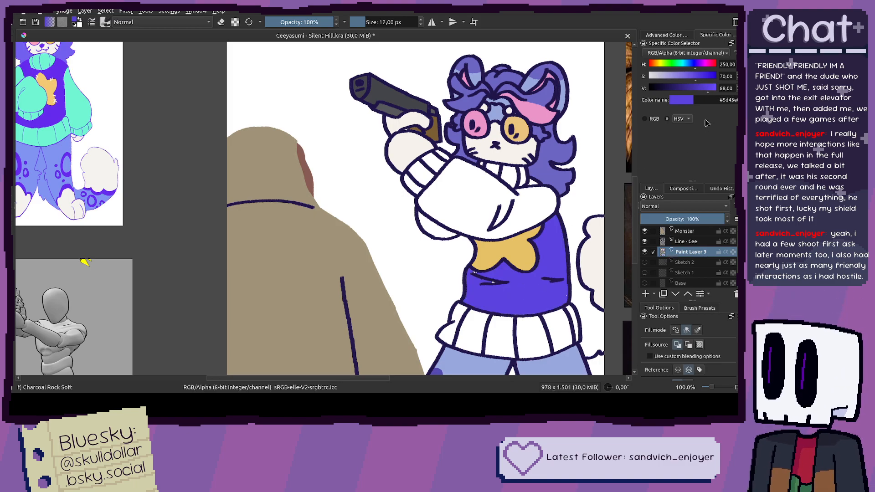
left_click(691, 79)
left_click(569, 250)
key("ctrl+z")
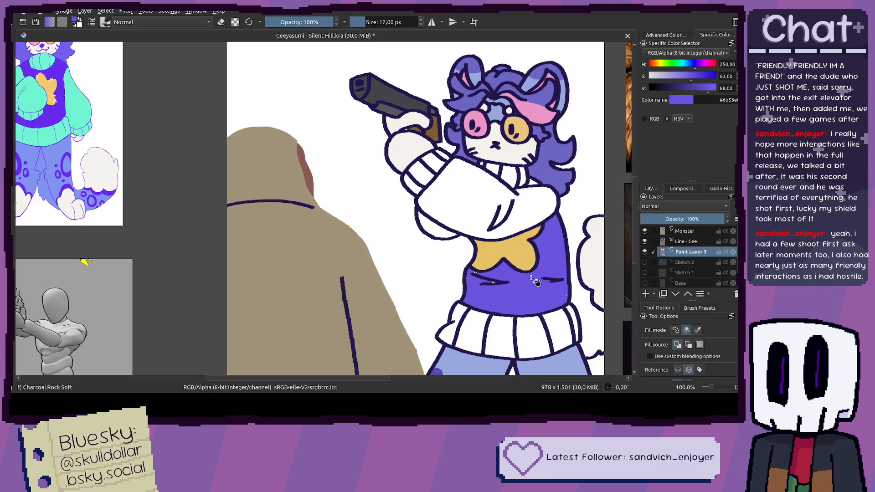
Step: Brush the same violet over the white gaps around the torso's fold lines and into the small area between collar and sleeve
key("b")
left_click_drag(517, 275, 504, 276)
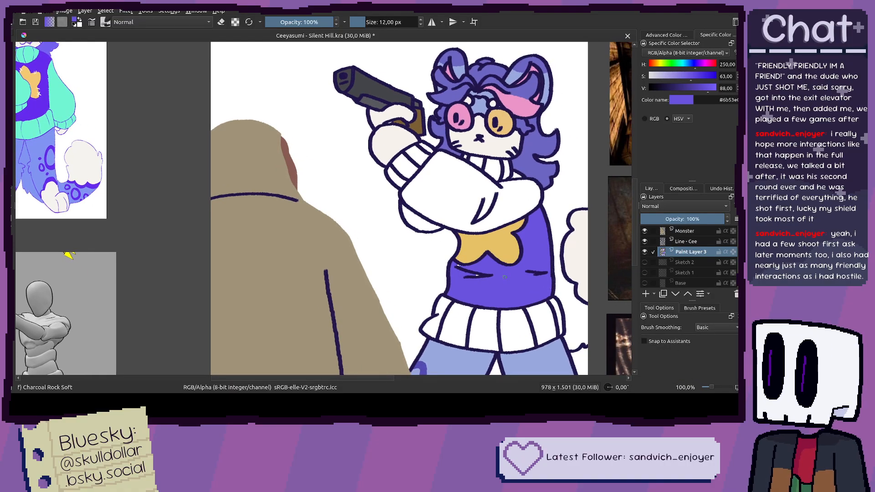
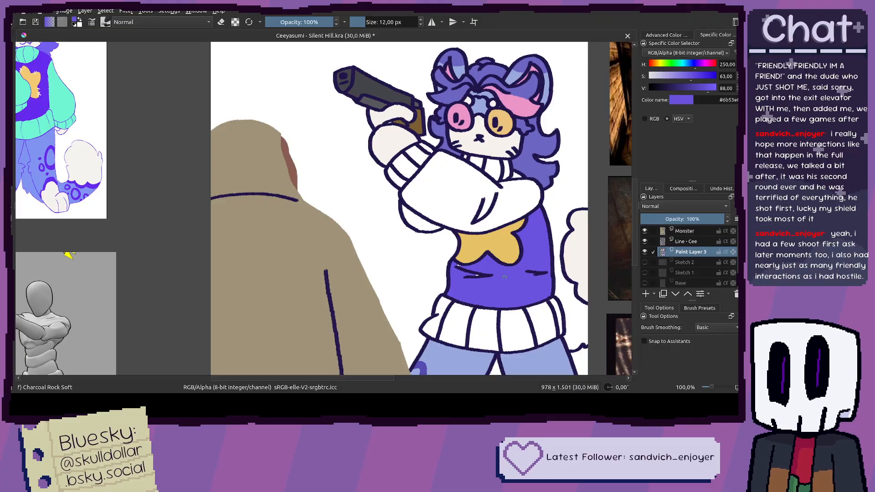
scroll(458, 254, "up", 9)
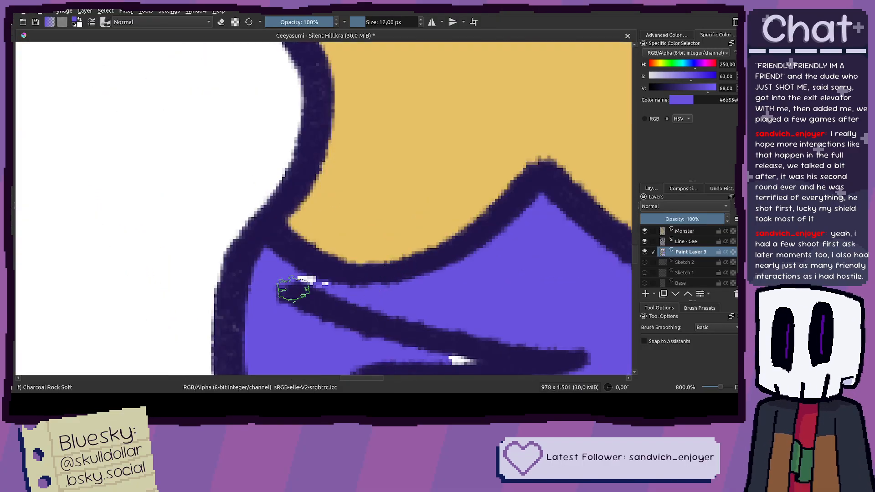
scroll(367, 264, "down", 2)
scroll(437, 273, "down", 4)
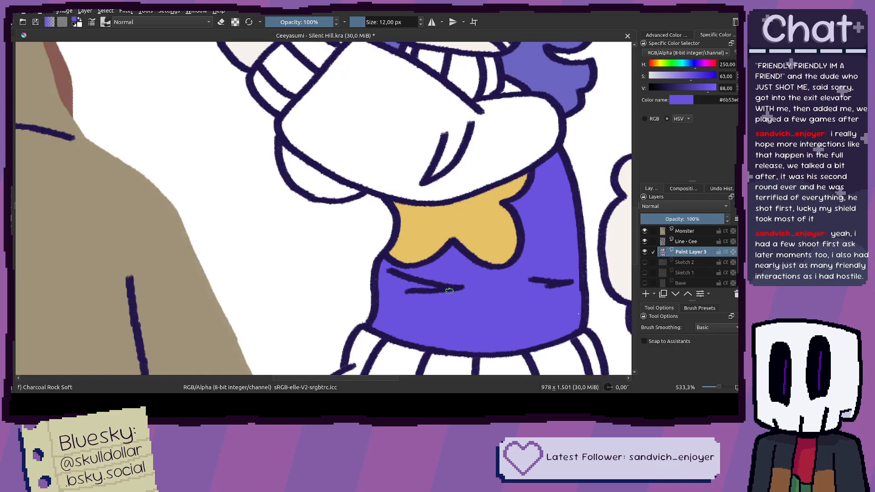
scroll(463, 201, "up", 3)
left_click_drag(400, 141, 392, 139)
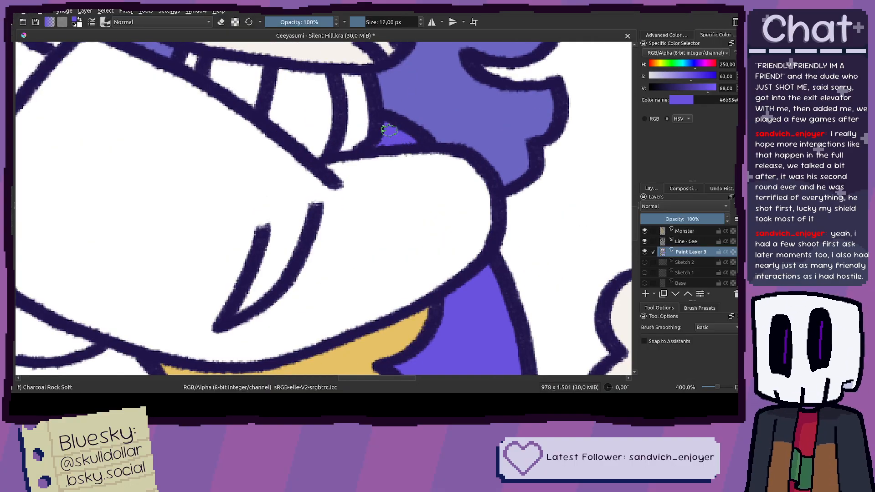
scroll(388, 130, "down", 5)
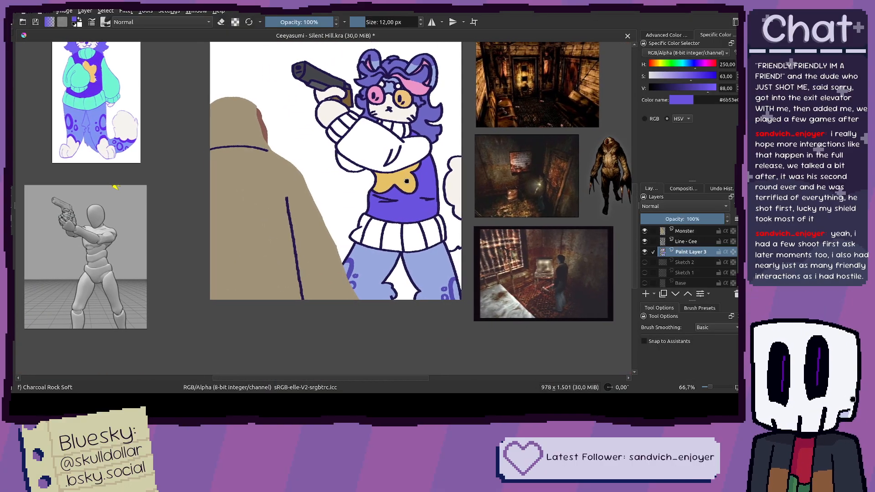
scroll(359, 273, "up", 2)
scroll(358, 273, "down", 4)
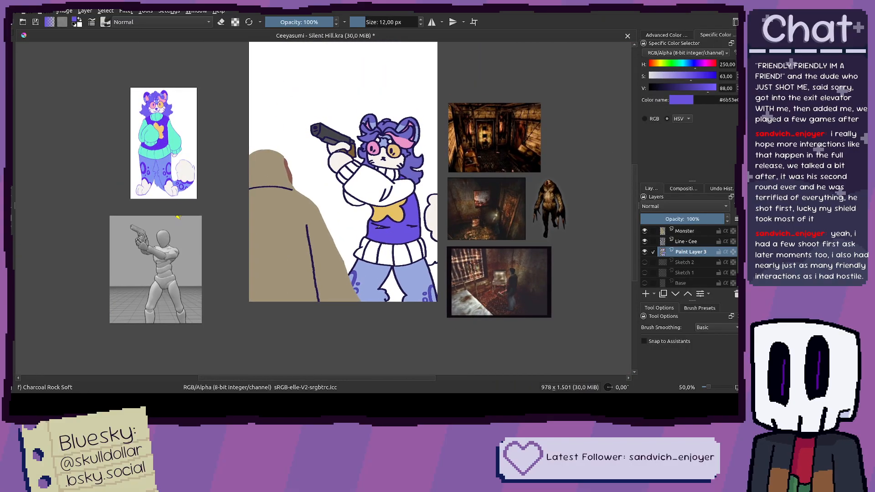
scroll(379, 227, "up", 4)
scroll(383, 233, "down", 4)
scroll(396, 251, "up", 1)
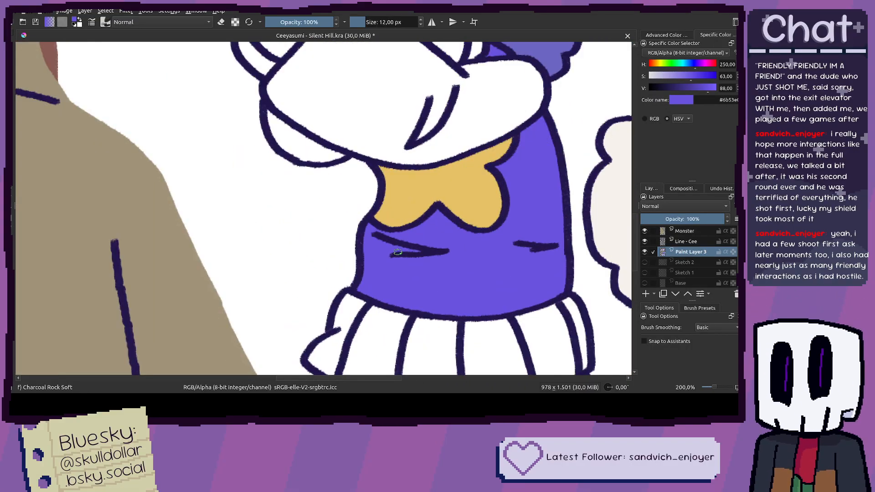
Step: Fill the front sleeve and the sleeve part beneath it with teal at hue 164, saturation 68, value 93
scroll(417, 256, "down", 5)
scroll(442, 261, "up", 1)
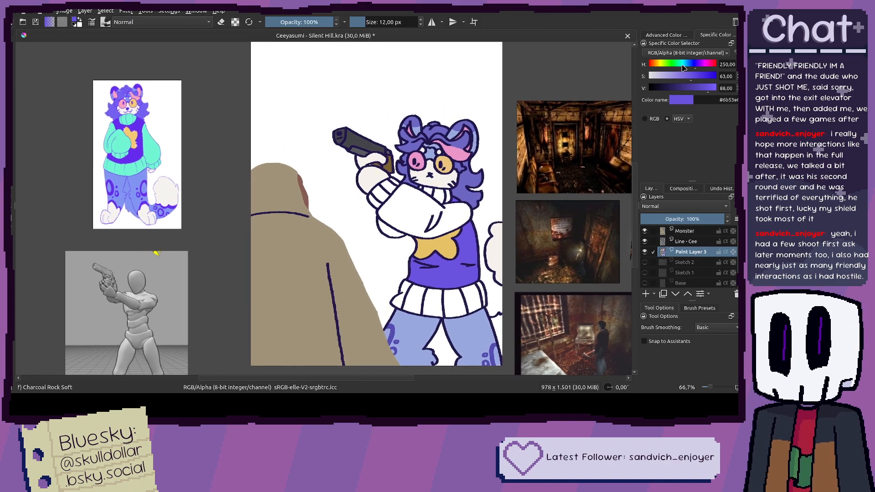
left_click(681, 67)
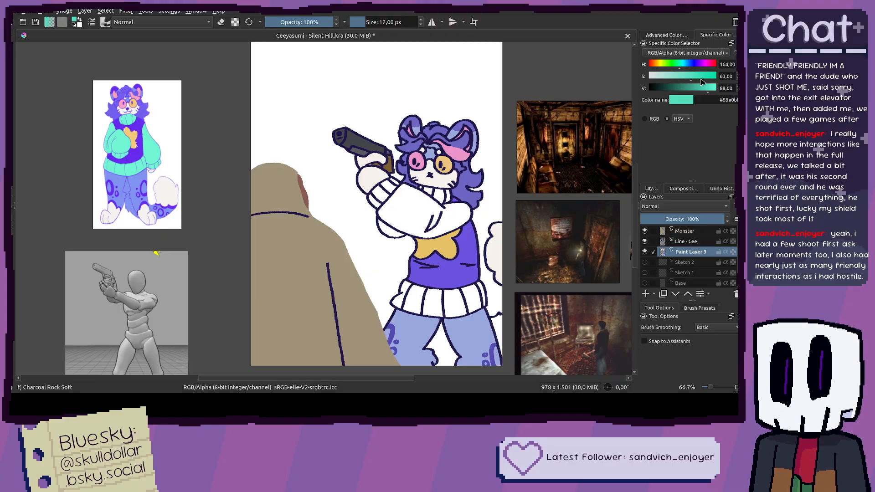
key("f")
left_click(440, 214)
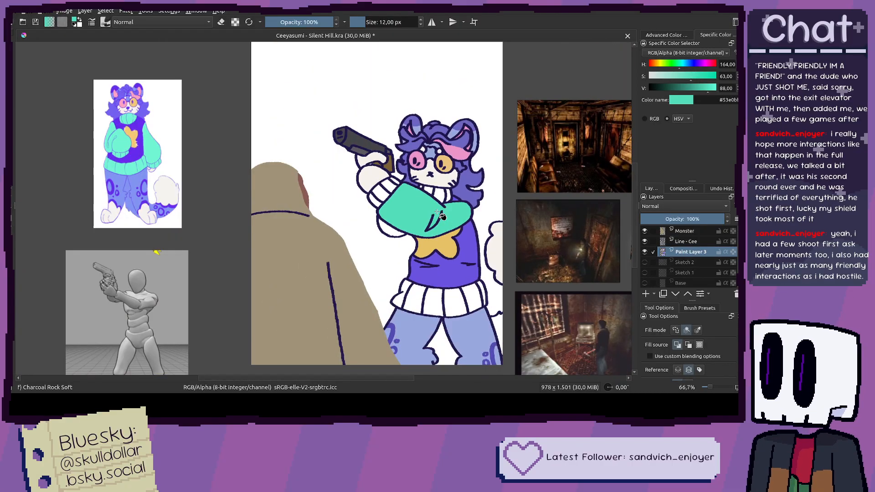
scroll(447, 210, "up", 2)
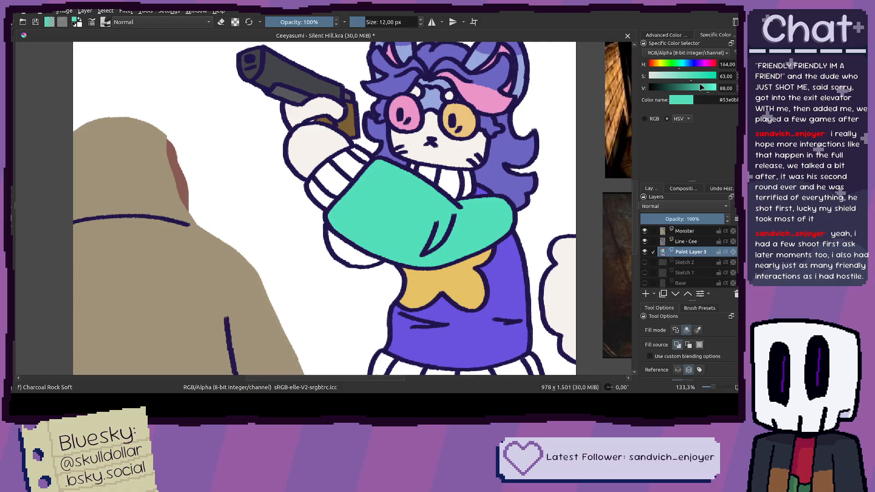
left_click(710, 88)
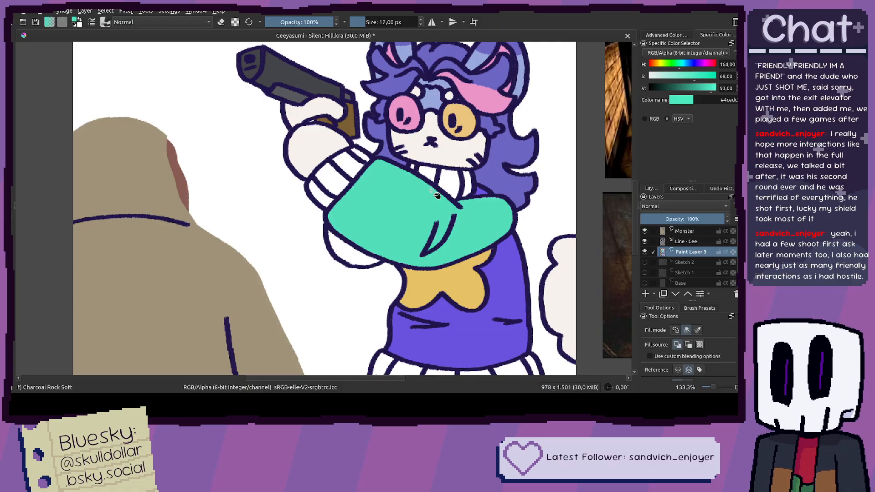
left_click(416, 200)
scroll(501, 158, "up", 2)
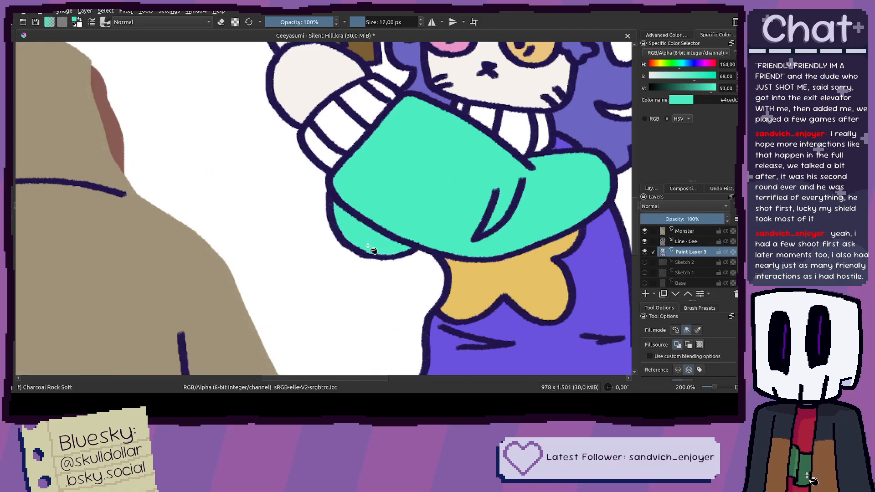
Step: Fill the ribbed sections of the sweater's collar with the same teal
scroll(476, 185, "down", 1)
left_click(476, 184)
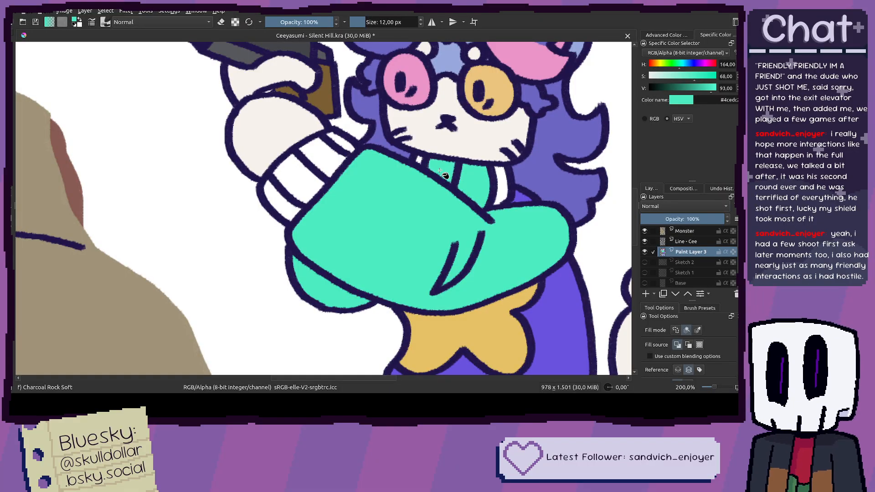
left_click(442, 169)
scroll(420, 161, "up", 3)
left_click(415, 157)
left_click_drag(486, 196, 359, 176)
left_click(509, 183)
scroll(395, 190, "down", 2)
scroll(375, 191, "down", 1)
Step: Fill the ribbed sections of the sleeve cuff on the gun arm with the same teal
scroll(310, 173, "up", 2)
left_click(298, 179)
left_click(315, 167)
left_click(251, 205)
left_click(220, 234)
scroll(301, 254, "down", 3)
left_click_drag(308, 246, 225, 165)
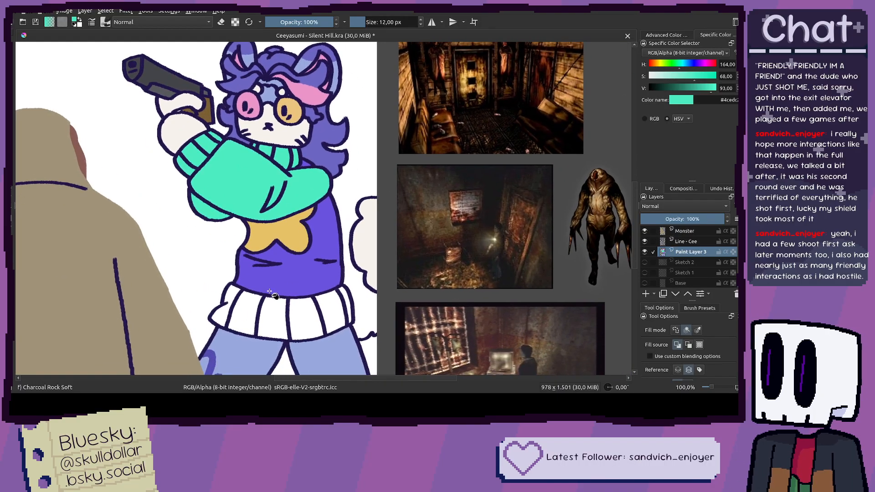
Step: Fill all the ribbed sections of the sweater's bottom hem with the same teal
left_click(239, 310)
left_click(221, 311)
left_click(264, 319)
left_click(303, 319)
left_click(329, 318)
left_click(345, 312)
Step: Compare the sweater's teal areas with the character reference
scroll(344, 310, "down", 1)
left_click_drag(338, 305, 453, 211)
scroll(398, 257, "down", 1)
scroll(426, 254, "up", 2)
scroll(425, 250, "down", 1)
scroll(428, 234, "up", 2)
scroll(452, 211, "down", 1)
mouse_move(390, 192)
left_mouse_down()
mouse_move(443, 189)
mouse_move(416, 194)
mouse_move(453, 225)
left_mouse_up()
Step: Switch to the brush and turn the torso's sampled violet into an off-white with saturation 5 and value 93
key("b")
left_click_drag(343, 217, 313, 256)
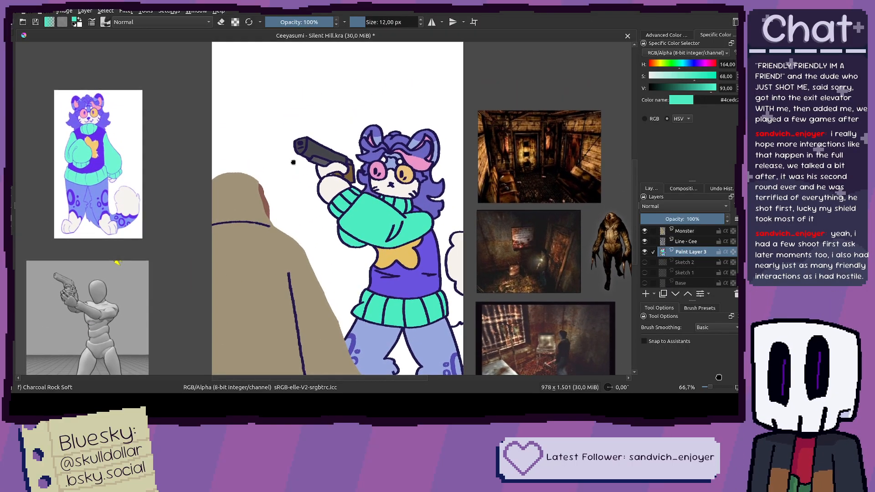
left_click_drag(293, 158, 301, 220)
mouse_move(452, 325)
left_mouse_down()
mouse_move(415, 266)
mouse_move(411, 211)
left_mouse_up()
scroll(331, 222, "up", 3)
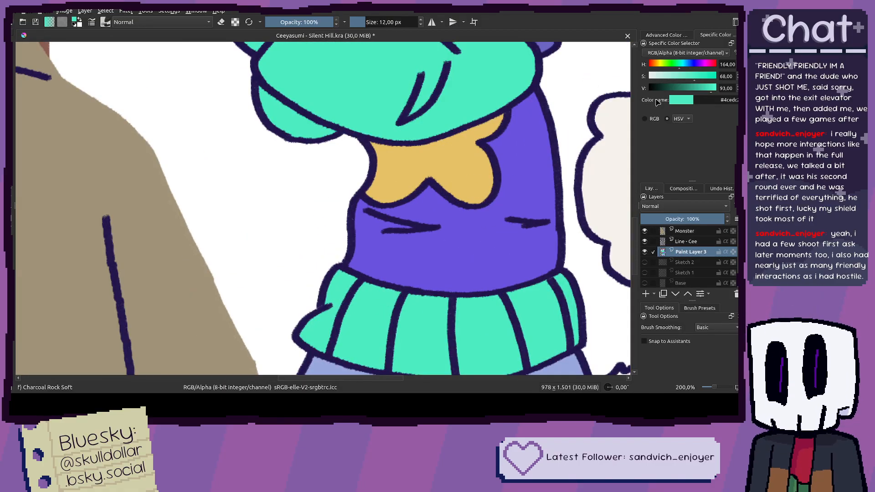
left_click(542, 199, "ctrl")
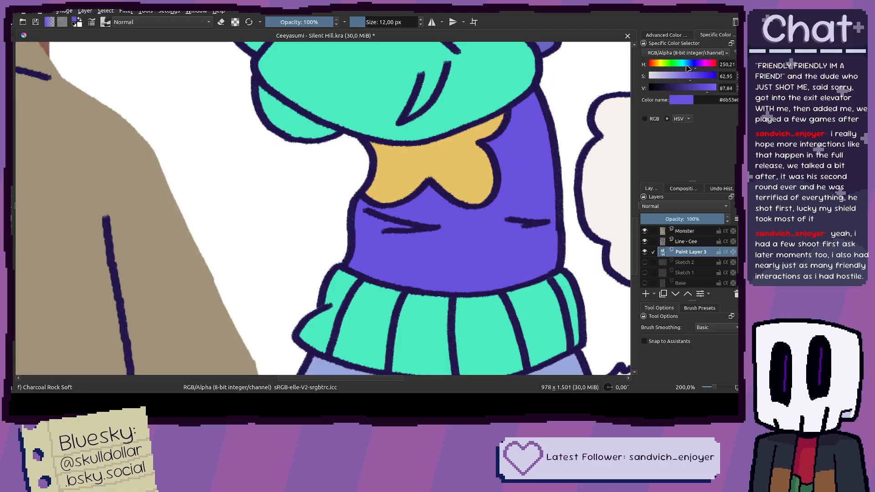
left_click_drag(659, 76, 655, 76)
left_click(711, 89)
left_click_drag(475, 109, 405, 170)
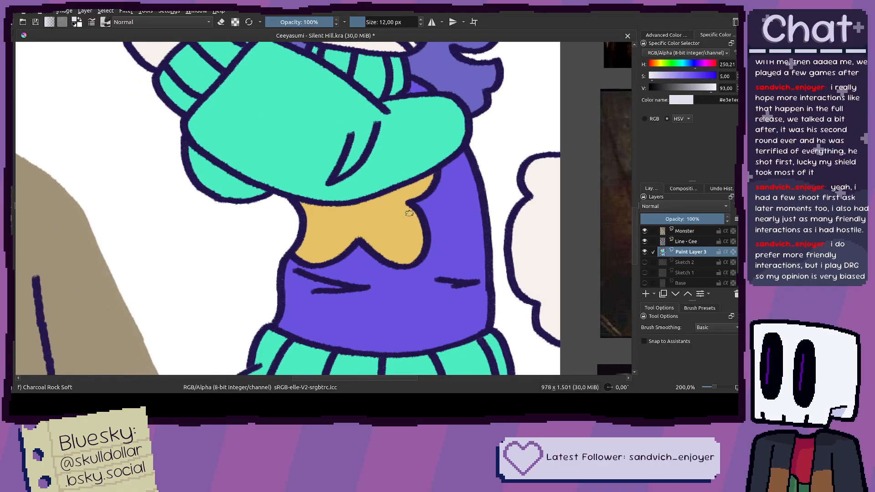
Step: Examine the stitches around the yellow patch in the character reference and where they fit on the illustrated patch
scroll(426, 247, "up", 4)
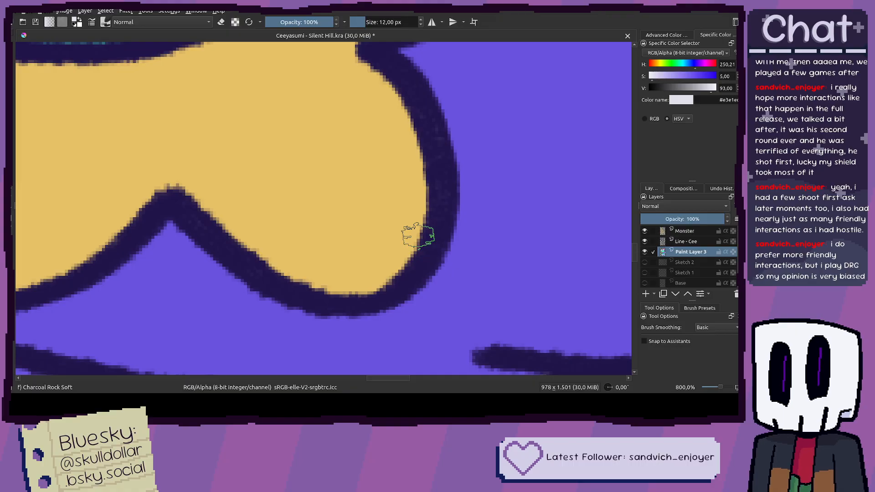
scroll(402, 211, "down", 9)
scroll(301, 188, "up", 2)
left_click_drag(176, 136, 221, 154)
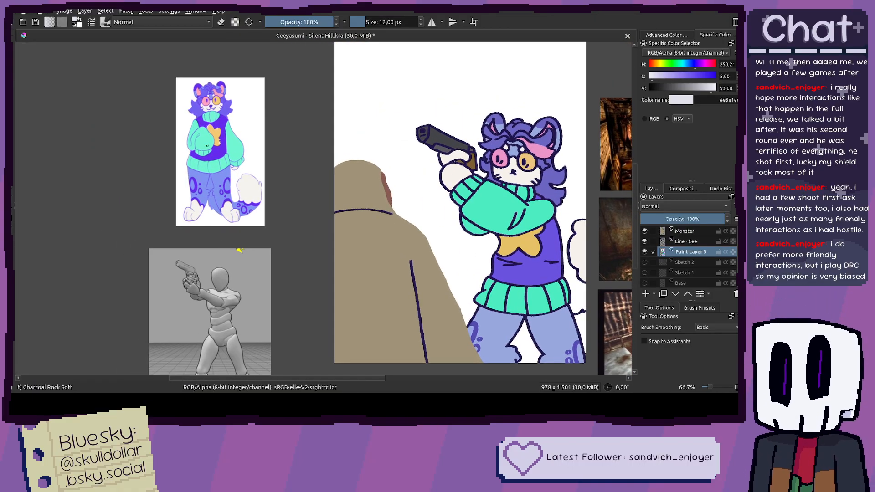
scroll(211, 145, "up", 3)
scroll(320, 170, "down", 2)
left_click_drag(390, 214, 427, 237)
left_click_drag(570, 260, 247, 191)
scroll(451, 262, "up", 3)
scroll(445, 260, "up", 2)
left_click_drag(407, 246, 463, 275)
key("ctrl+z")
Step: Draw a crossed off-white stitch over the right edge of the sweater's yellow patch on the Line - Cee layer
left_click(679, 242)
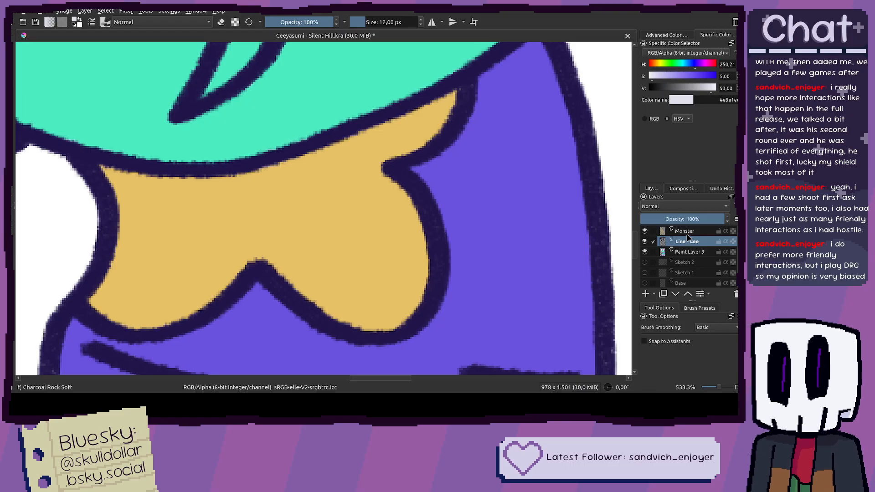
left_click_drag(400, 260, 478, 283)
mouse_move(411, 288)
left_mouse_down()
mouse_move(468, 271)
mouse_move(478, 252)
left_mouse_up()
key("ctrl+z")
scroll(471, 254, "down", 1)
scroll(459, 262, "up", 2)
key("ctrl+z")
left_click_drag(408, 286, 490, 239)
scroll(490, 255, "down", 6)
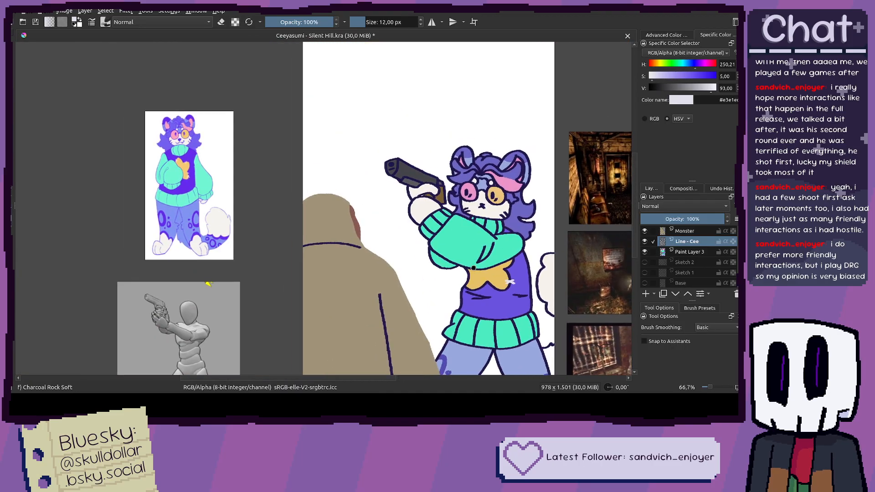
Step: Add a single slightly slanted off-white stitch above the crossed one on the patch's right edge
scroll(307, 234, "up", 2)
scroll(445, 263, "up", 5)
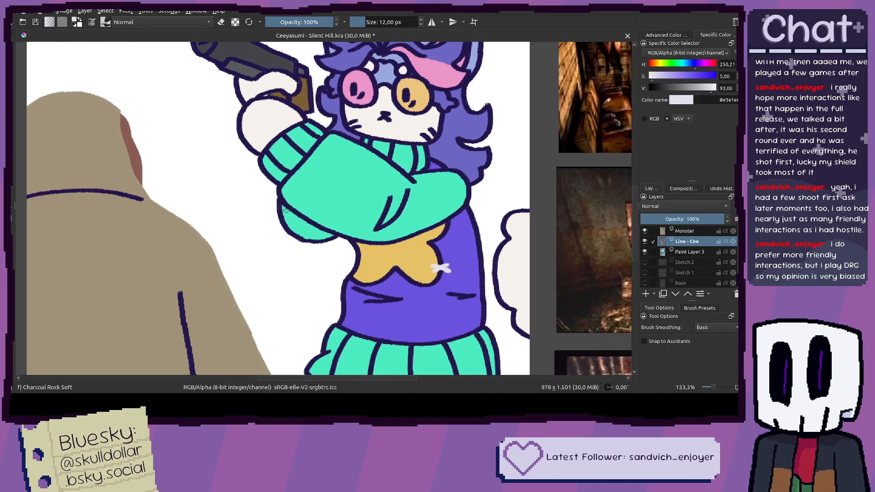
mouse_move(466, 252)
left_mouse_down()
mouse_move(515, 269)
mouse_move(476, 260)
mouse_move(526, 264)
left_mouse_up()
key("ctrl+z")
scroll(503, 266, "down", 3)
scroll(503, 266, "up", 4)
key("ctrl+z")
left_click_drag(461, 261, 538, 248)
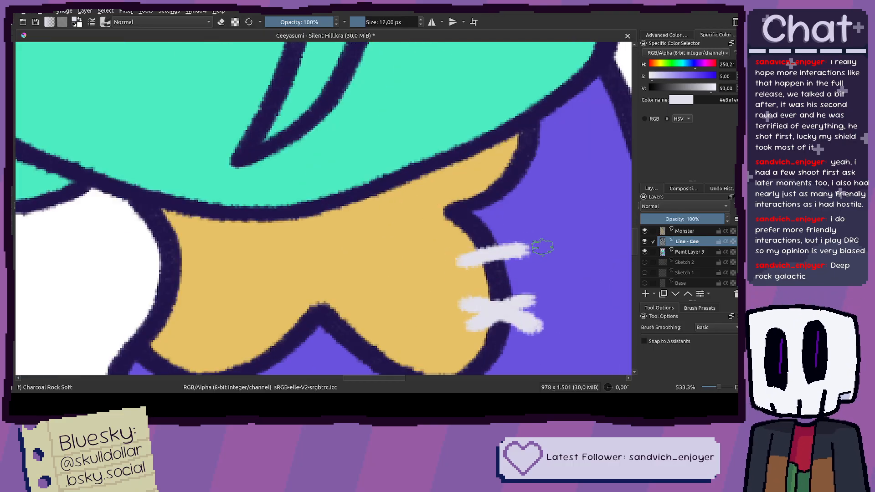
scroll(542, 248, "down", 4)
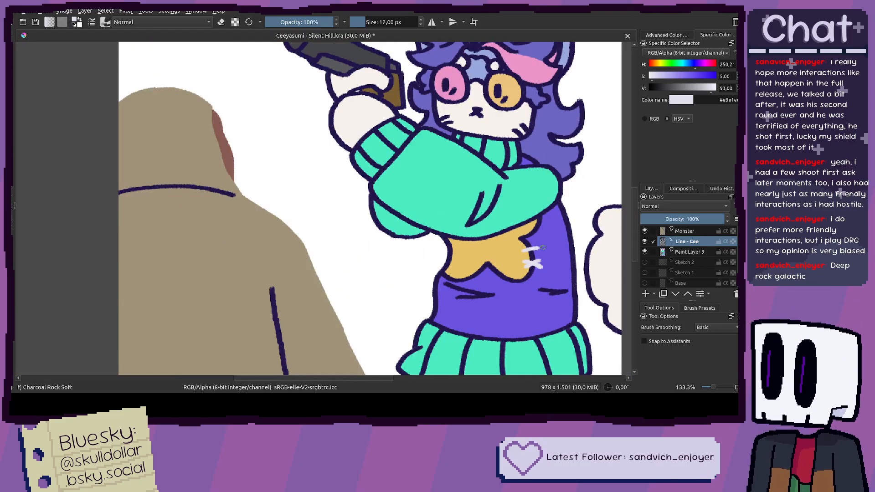
Step: Draw two short parallel off-white stitches across the patch's lower left edge, following the character reference
scroll(503, 217, "down", 4)
scroll(350, 199, "up", 4)
left_click_drag(445, 227, 366, 229)
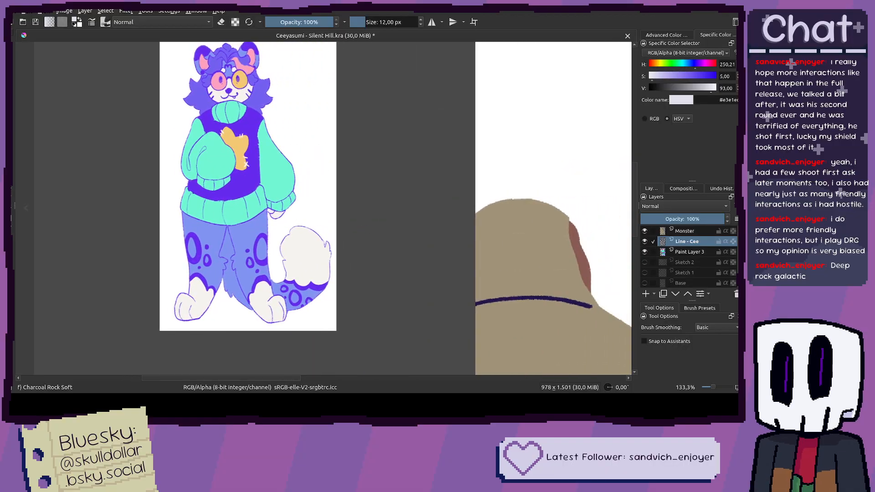
left_click_drag(533, 259, 269, 173)
left_click_drag(489, 248, 371, 216)
scroll(452, 279, "up", 3)
left_click_drag(459, 285, 478, 303)
scroll(455, 287, "up", 1)
left_click_drag(482, 255, 526, 295)
key("ctrl+z")
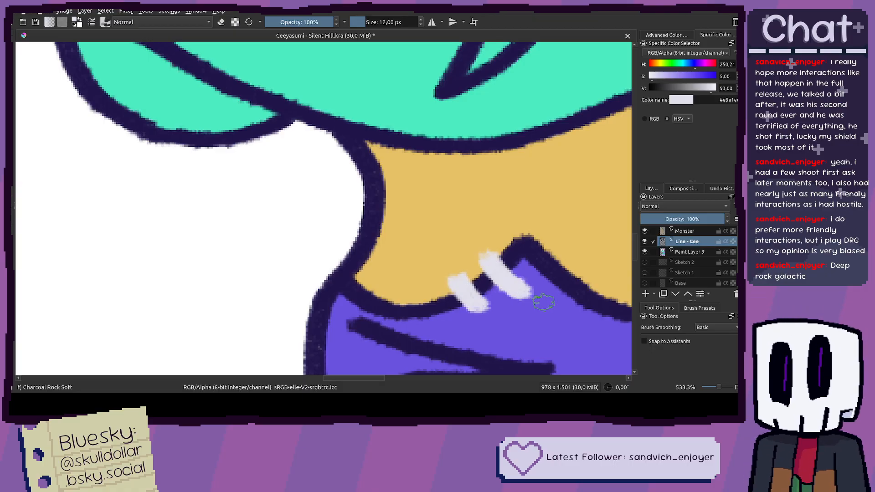
scroll(531, 291, "down", 3)
scroll(470, 278, "up", 3)
key("ctrl+z")
left_click_drag(422, 274, 457, 316)
key("ctrl+z")
scroll(457, 317, "down", 3)
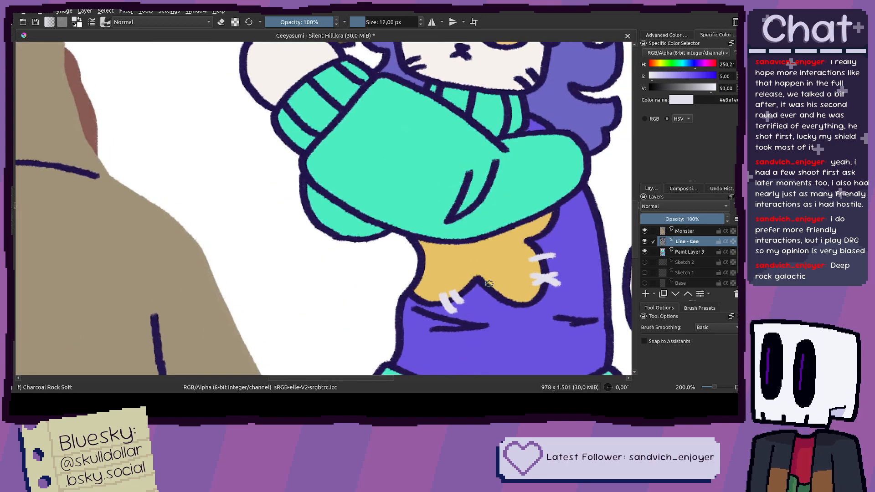
Step: Check the stitched patch against the character reference and save the illustration
scroll(488, 283, "down", 3)
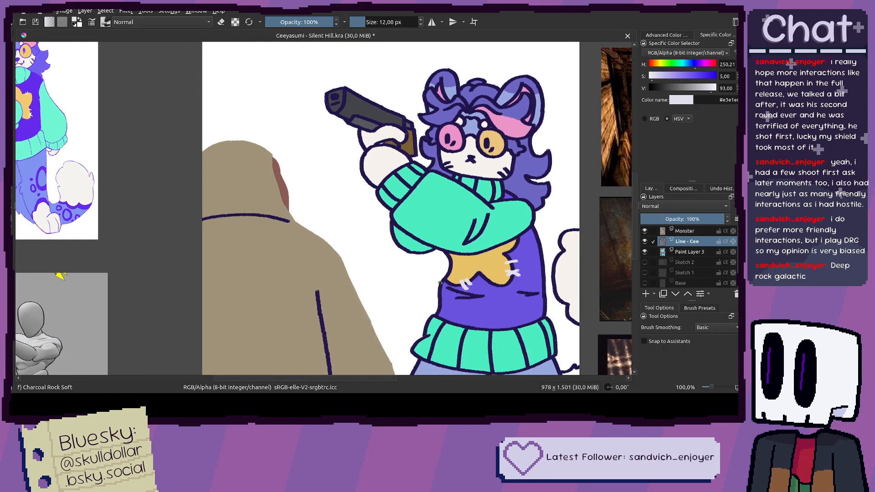
scroll(402, 270, "down", 1)
left_click_drag(382, 267, 411, 258)
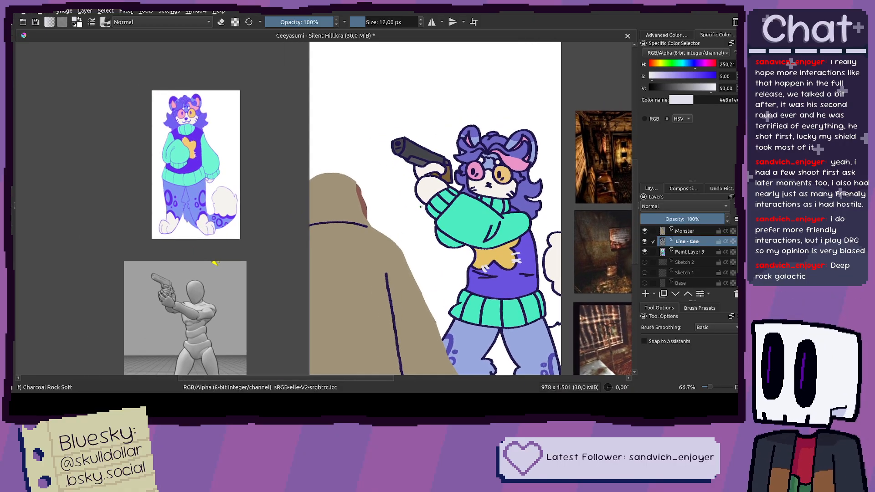
scroll(417, 208, "up", 1)
left_click_drag(479, 214, 388, 93)
key("ctrl+s")
Step: Fill the tail area beside the pants on Paint Layer 3 with the light blue sampled from the pants
left_click(376, 286, "ctrl")
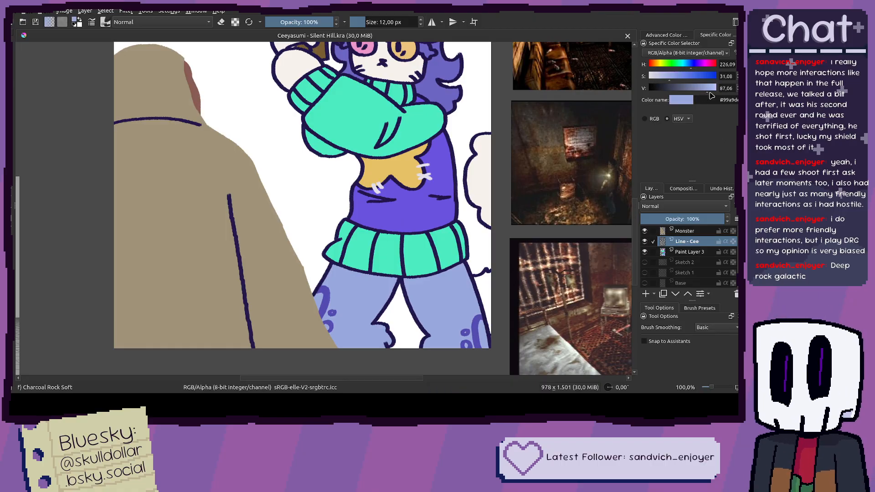
left_click(690, 254)
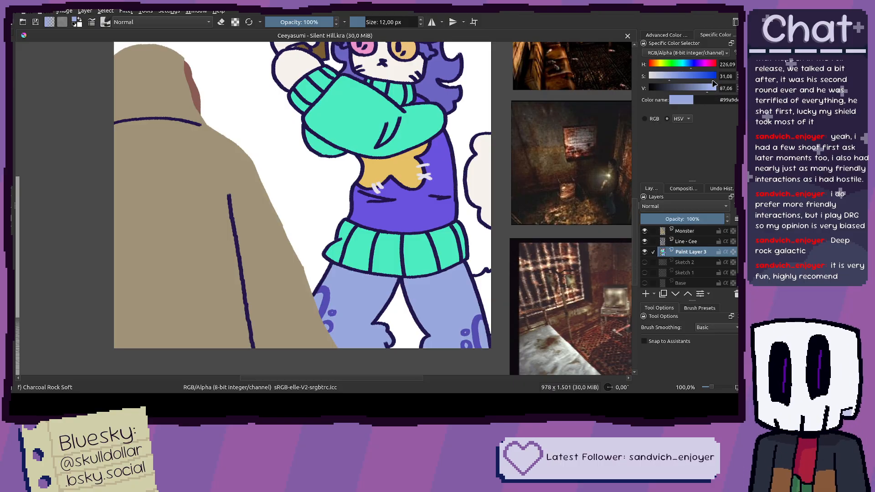
key("f")
left_click(484, 295)
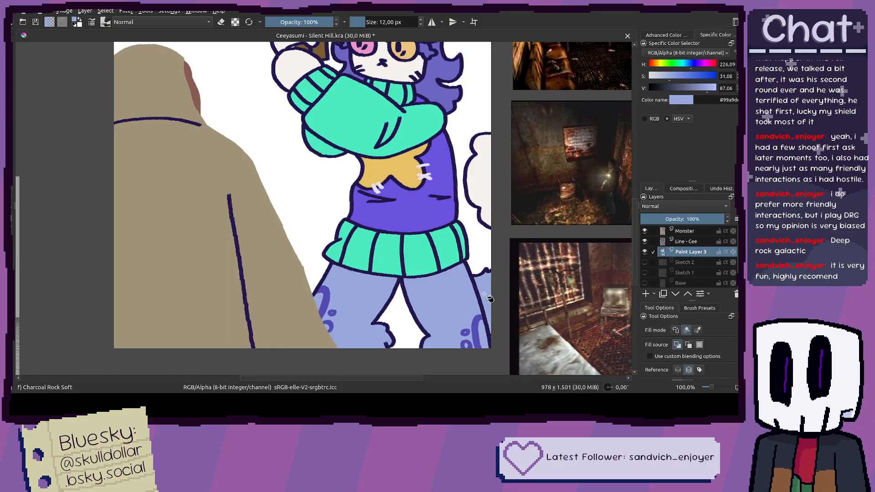
Step: Inspect the character's flat colors from the face and sweater down to the pants for missed areas
scroll(495, 290, "down", 3)
scroll(332, 242, "up", 3)
scroll(430, 246, "up", 4)
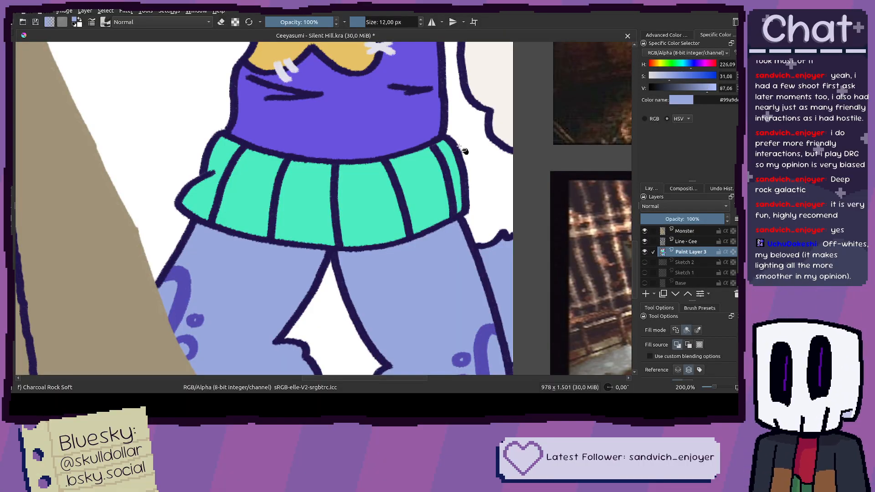
scroll(371, 141, "up", 5)
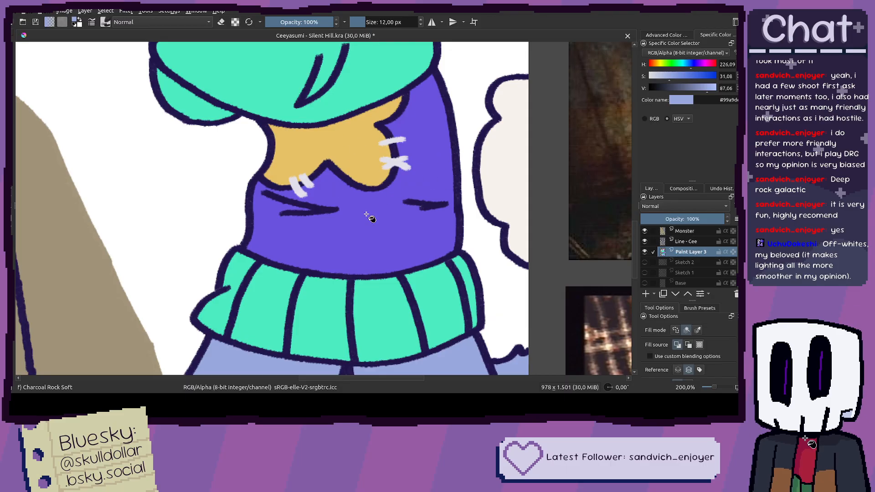
scroll(363, 195, "down", 4)
scroll(358, 209, "up", 6)
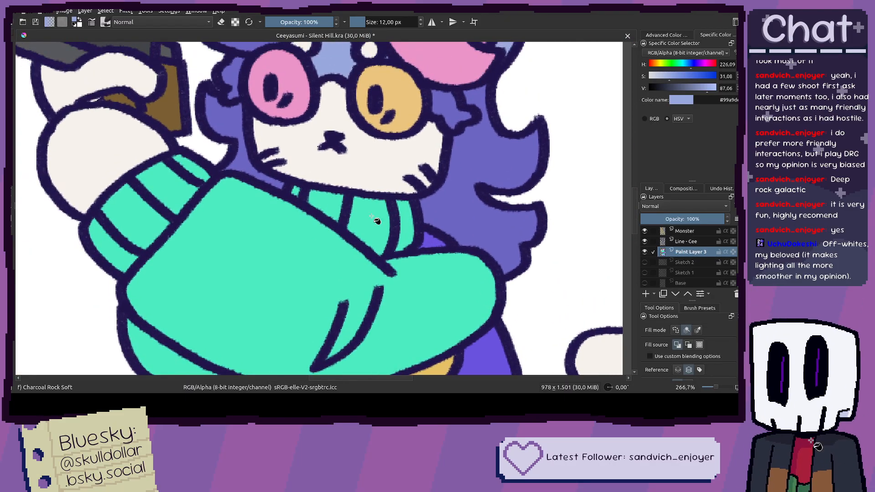
scroll(311, 198, "down", 5)
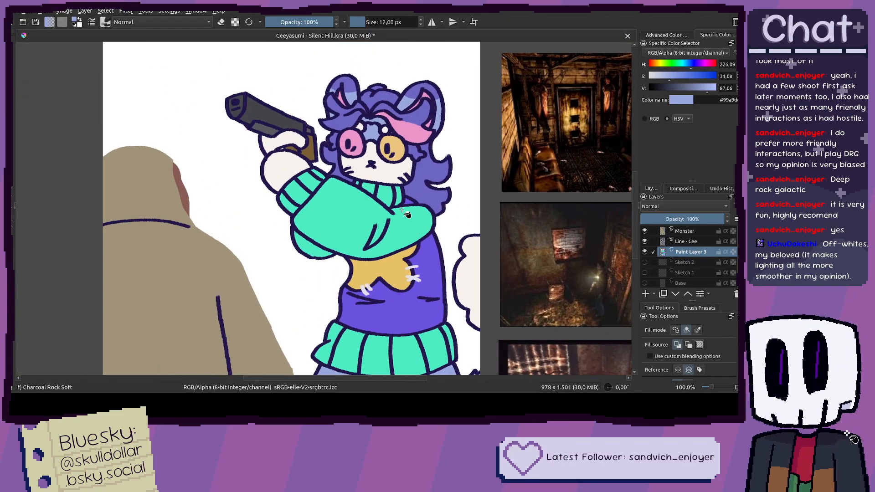
scroll(412, 216, "down", 1)
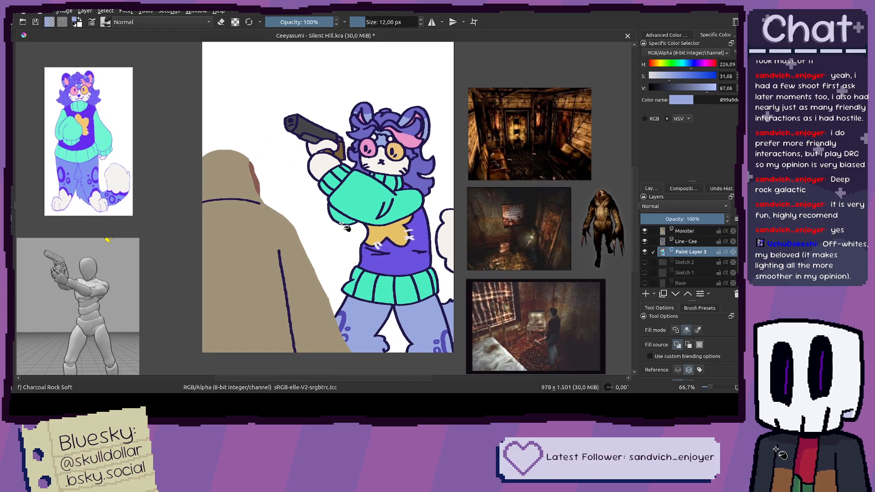
scroll(365, 137, "up", 3)
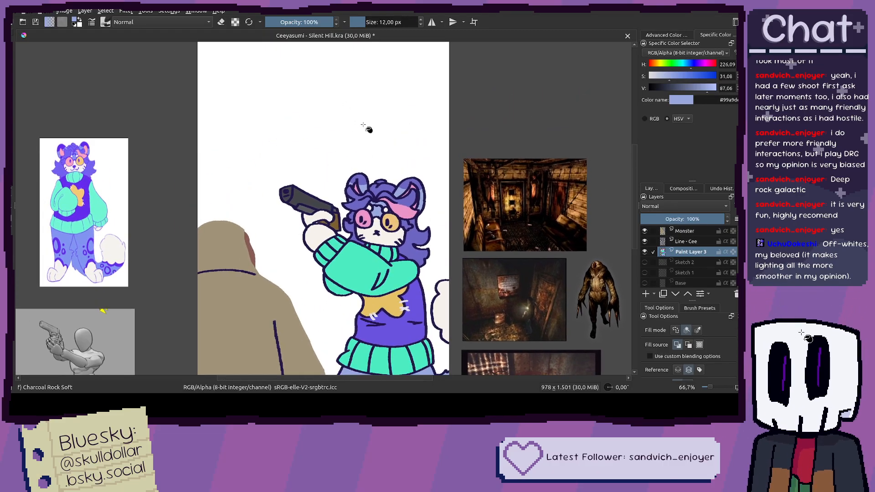
scroll(368, 255, "down", 1)
scroll(368, 228, "up", 3)
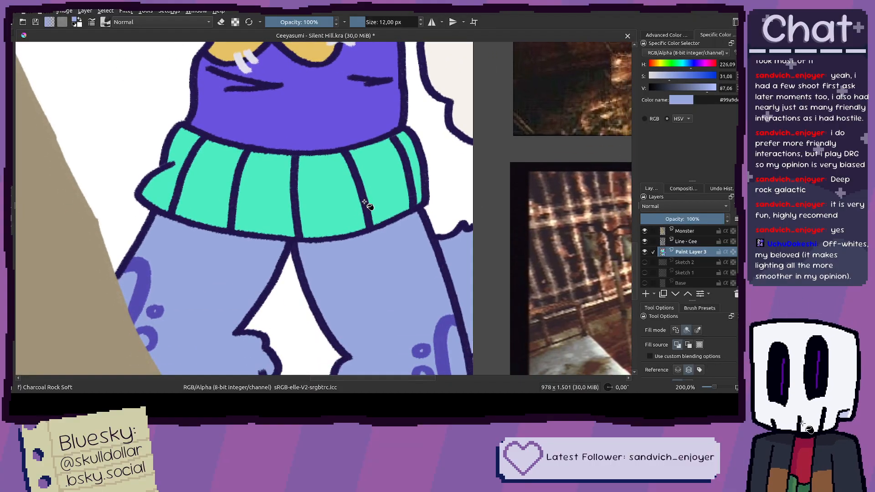
scroll(376, 186, "down", 1)
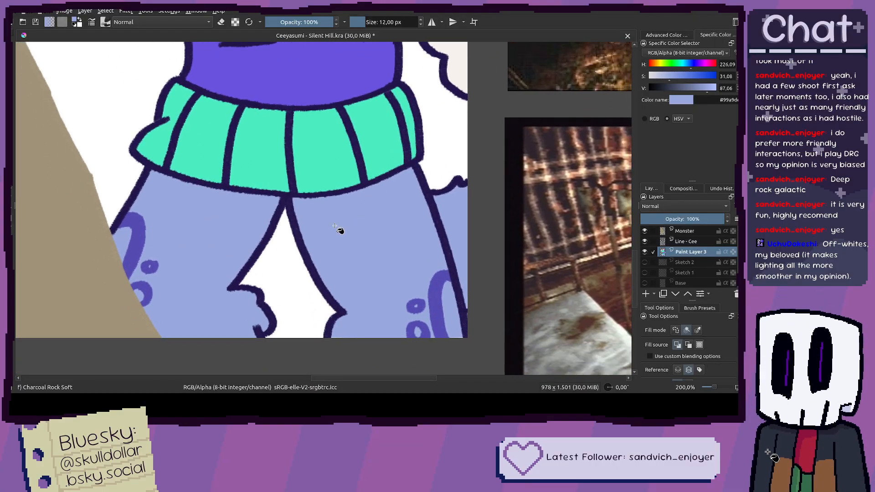
Step: Turn the pants' light blue into a purple shadow color with hue 246, saturation 51 and value 78 for the brush
scroll(347, 230, "up", 1)
scroll(346, 230, "left", 1)
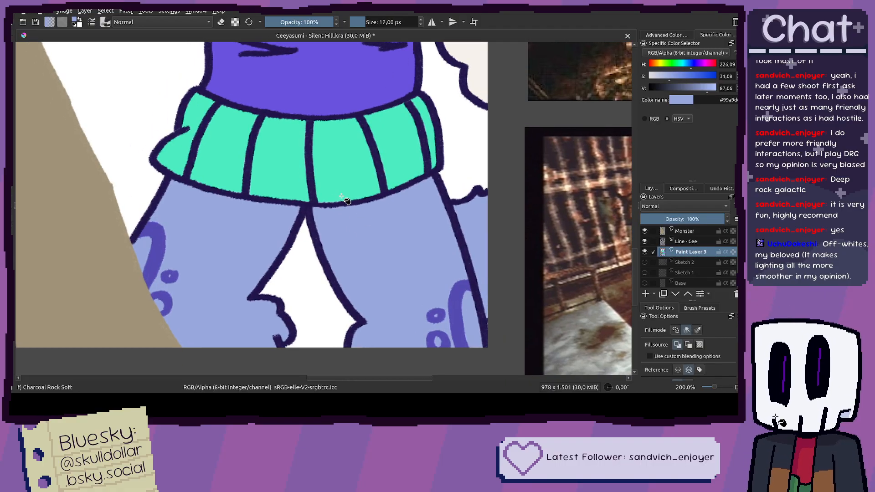
scroll(365, 282, "down", 1)
scroll(386, 241, "right", 1)
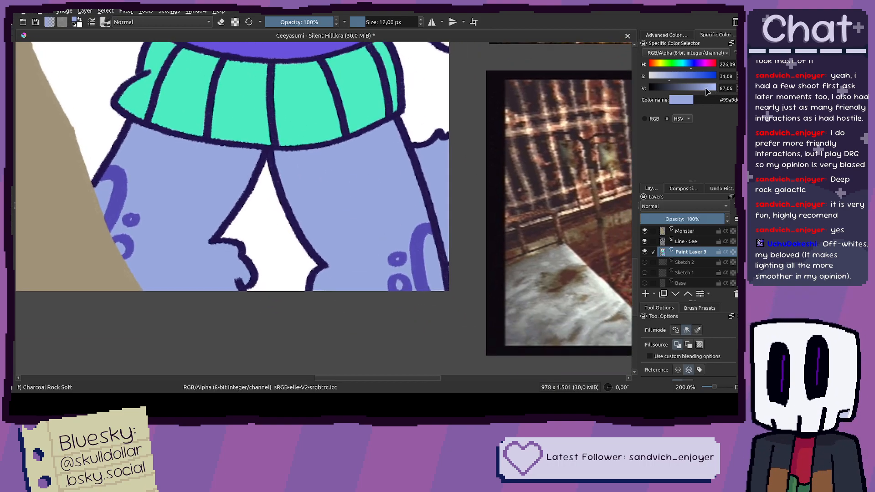
left_click_drag(705, 89, 695, 87)
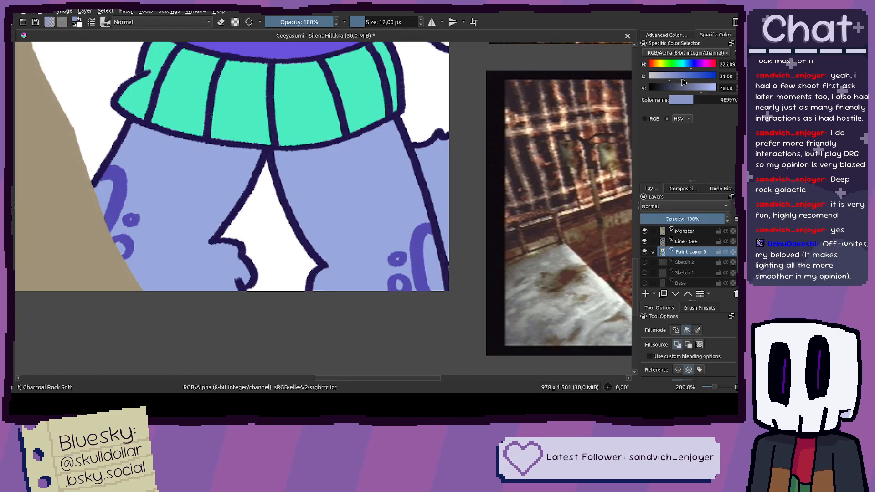
left_click(682, 78)
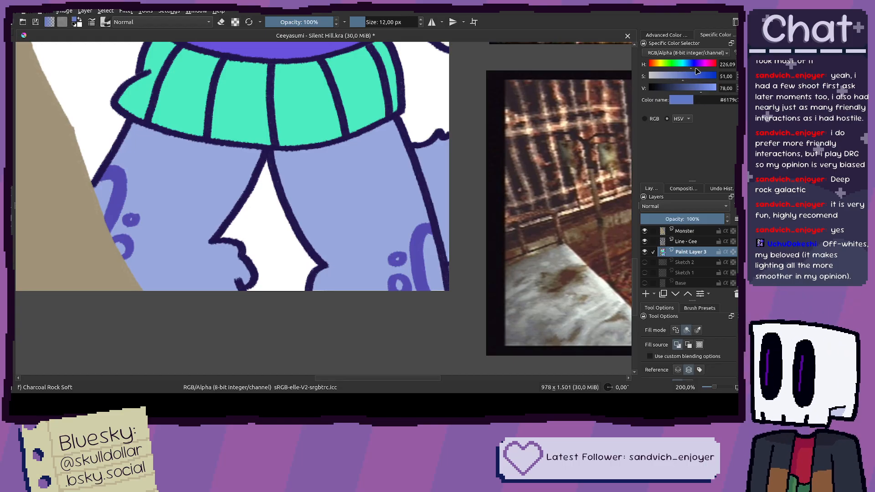
left_click(697, 69)
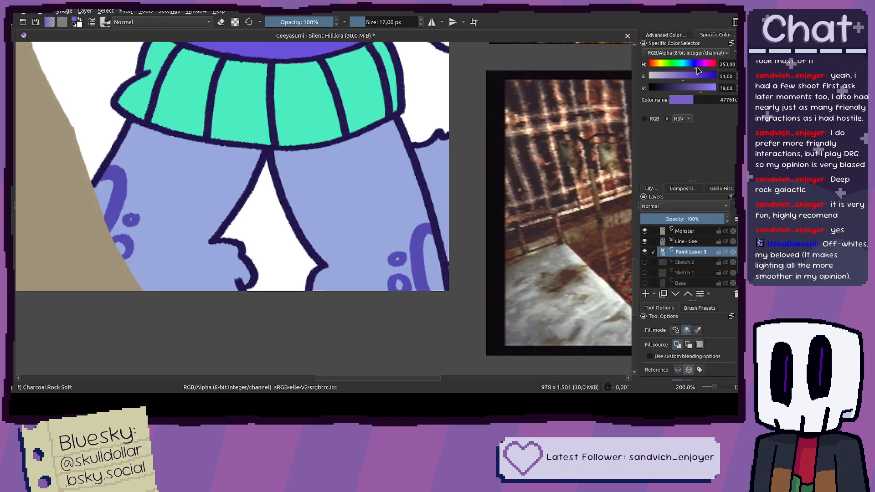
key("b")
scroll(328, 185, "up", 1)
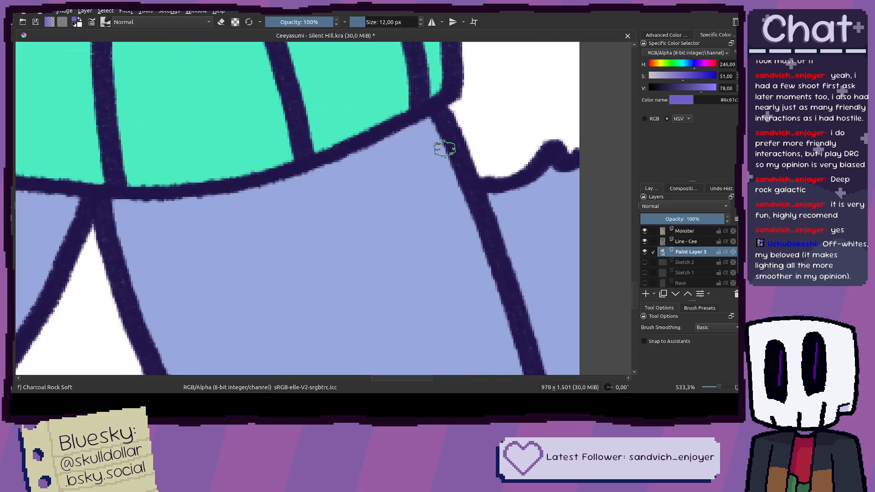
Step: Sketch a light-source circle above the gun with two small arrows pointing down toward the character
scroll(448, 155, "down", 5)
left_click_drag(424, 151, 429, 171)
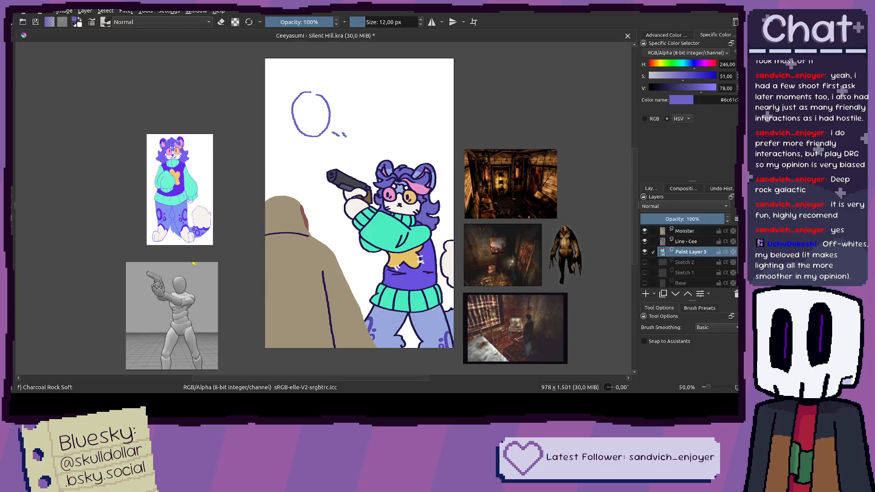
left_click_drag(329, 147, 324, 152)
left_click_drag(403, 312, 359, 251)
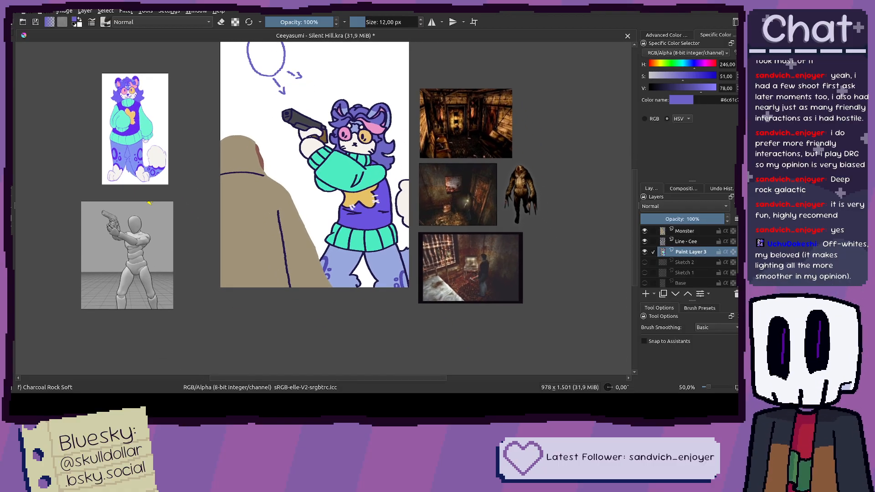
Step: Paint a curved purple shadow band beneath the sweater hem on the left pant leg and fill it up to the outline
scroll(350, 250, "up", 5)
left_click_drag(328, 289, 302, 261)
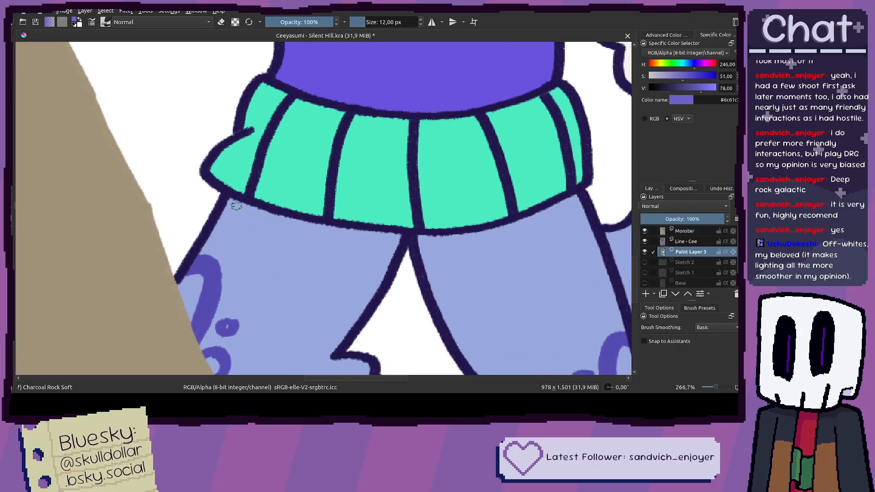
left_click_drag(234, 200, 303, 230)
key("ctrl+z")
mouse_move(233, 199)
left_mouse_down()
mouse_move(299, 235)
mouse_move(393, 254)
left_mouse_up()
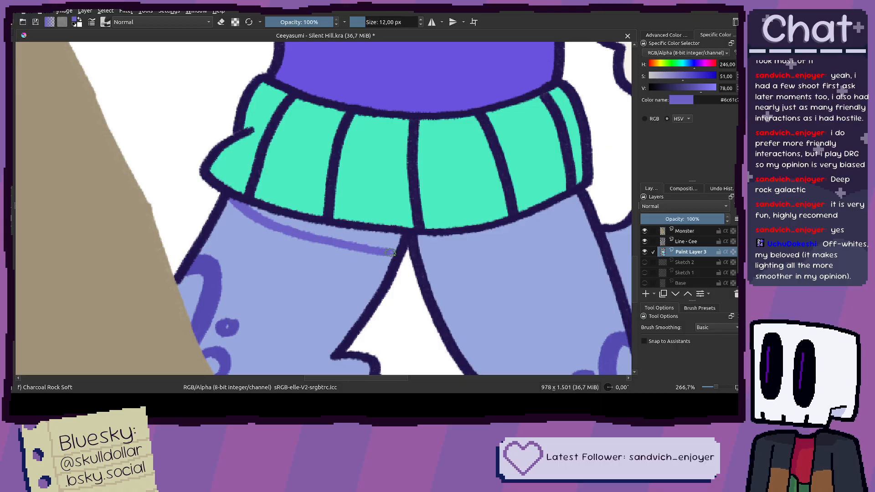
key("f")
left_click(385, 243)
scroll(342, 239, "up", 3)
key("b")
left_click_drag(73, 143, 52, 138)
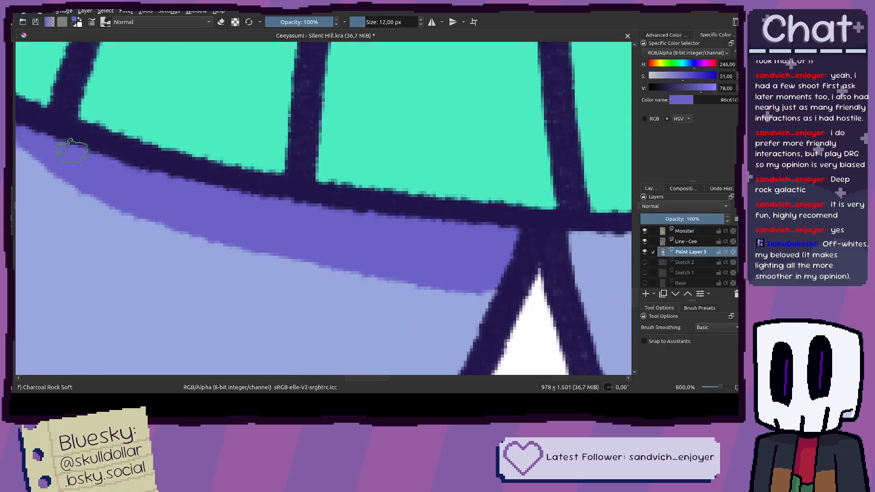
Step: Paint and fill a matching purple shadow band beneath the sweater hem on the right pant leg
scroll(221, 210, "down", 1)
left_click_drag(345, 234, 154, 186)
scroll(253, 213, "down", 1)
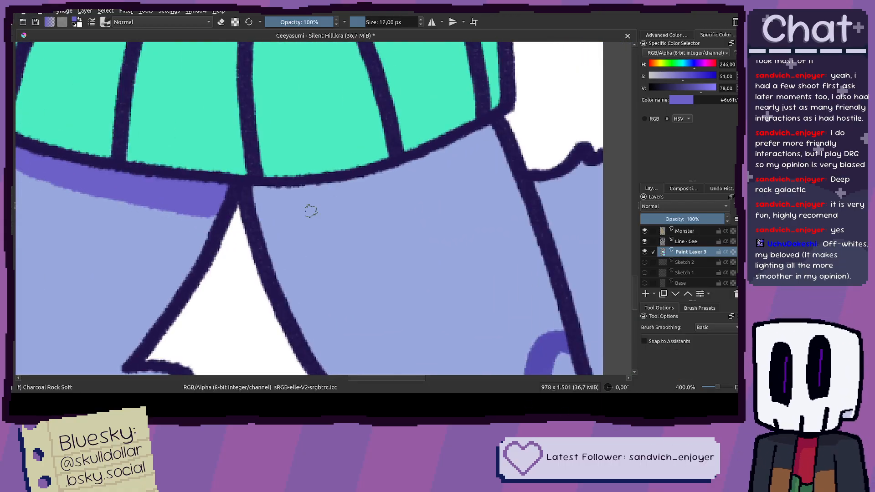
left_click_drag(254, 216, 401, 195)
key("ctrl+z")
mouse_move(256, 223)
left_mouse_down()
mouse_move(421, 198)
mouse_move(504, 163)
mouse_move(495, 155)
mouse_move(446, 187)
mouse_move(360, 209)
left_mouse_up()
key("ctrl+z")
key("ctrl+z")
mouse_move(257, 217)
left_mouse_down()
mouse_move(402, 200)
mouse_move(499, 170)
left_mouse_up()
key("f")
left_click(481, 167)
scroll(338, 203, "down", 3)
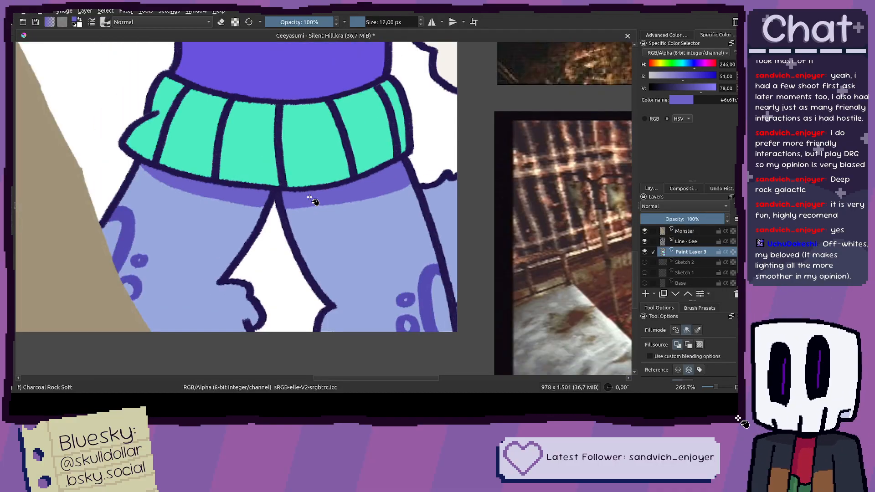
scroll(339, 203, "down", 3)
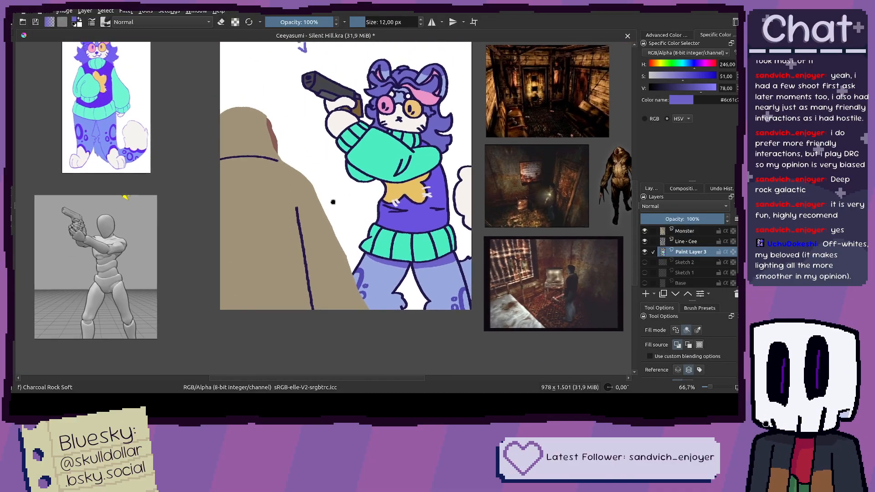
left_click_drag(415, 263, 388, 249)
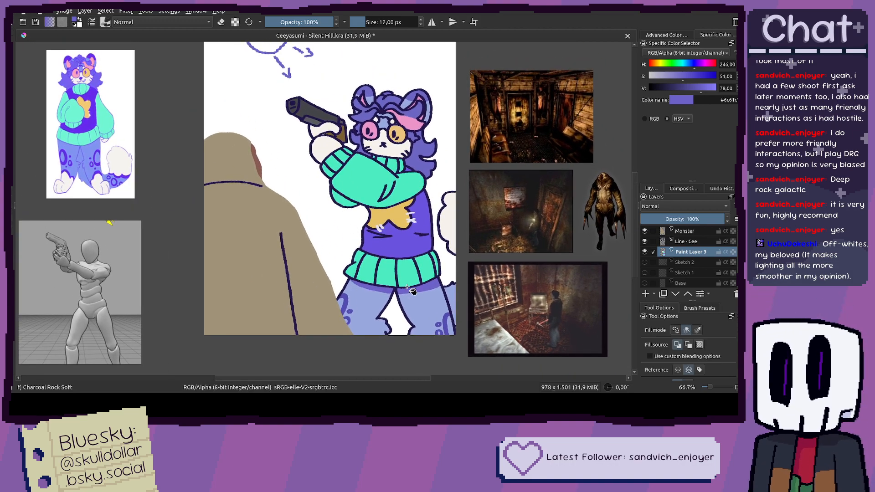
Step: Extend the hem shadow down the outer edge of the right pant leg in a tapering curve, undoing unsatisfactory strokes
key("b")
scroll(454, 292, "up", 10)
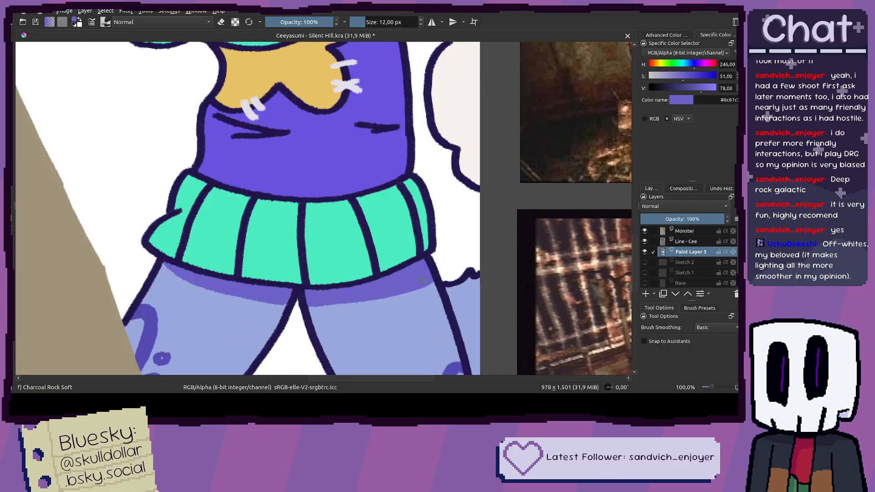
mouse_move(456, 185)
left_mouse_down()
mouse_move(492, 231)
mouse_move(557, 279)
left_mouse_up()
key("ctrl+z")
left_click_drag(453, 196, 547, 328)
left_click_drag(453, 233, 565, 331)
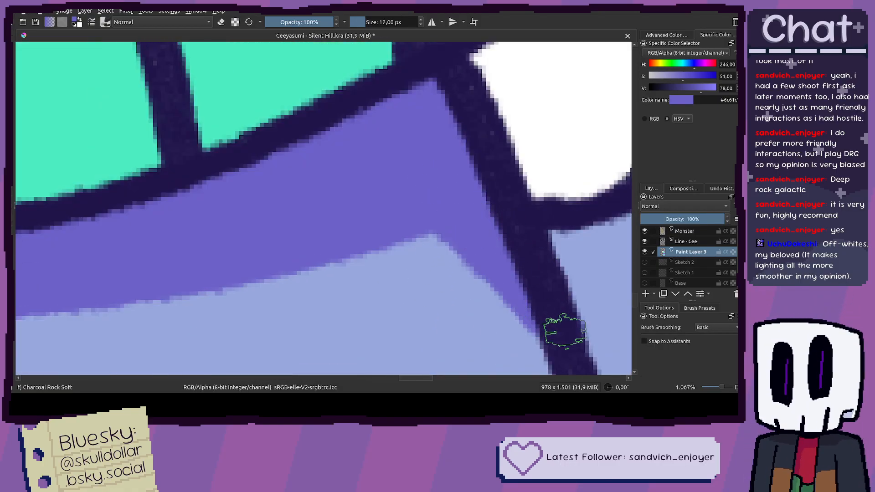
key("ctrl+z")
scroll(497, 303, "down", 5)
scroll(479, 249, "up", 5)
key("ctrl+z")
left_click_drag(403, 191, 482, 312)
key("ctrl+z")
mouse_move(393, 191)
left_mouse_down()
mouse_move(481, 303)
mouse_move(406, 168)
mouse_move(481, 270)
mouse_move(513, 330)
mouse_move(468, 273)
mouse_move(494, 342)
left_mouse_up()
key("ctrl+z")
mouse_move(471, 299)
left_mouse_down()
mouse_move(504, 357)
mouse_move(512, 352)
left_mouse_up()
key("ctrl+z")
Step: Examine the hem shadow on both pant legs up close and within the whole figure
scroll(438, 196, "down", 8)
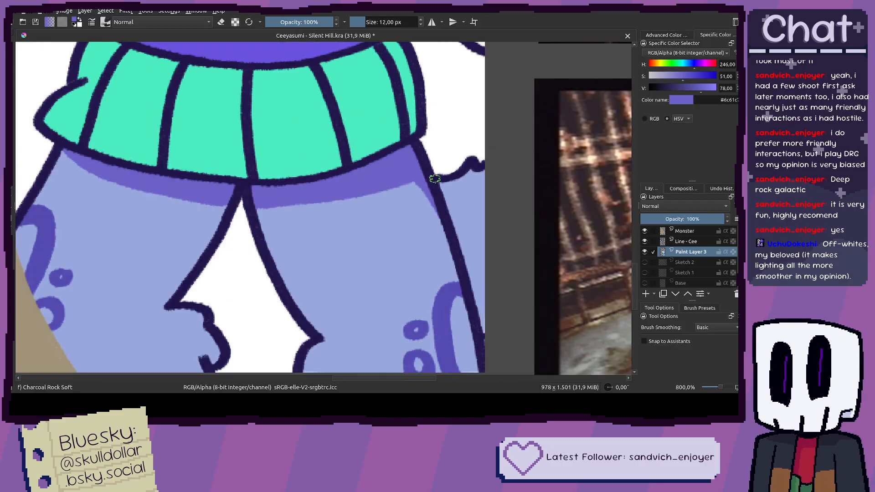
scroll(456, 205, "up", 5)
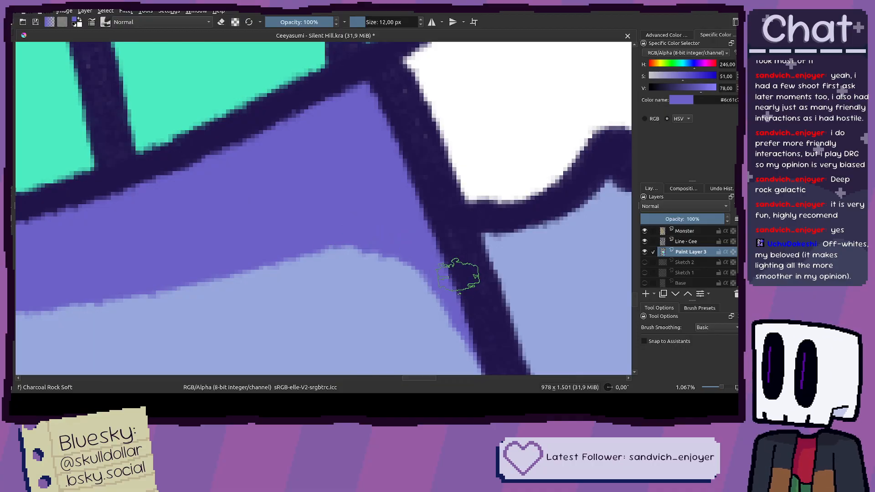
scroll(461, 271, "down", 4)
scroll(460, 276, "down", 1)
scroll(449, 277, "up", 3)
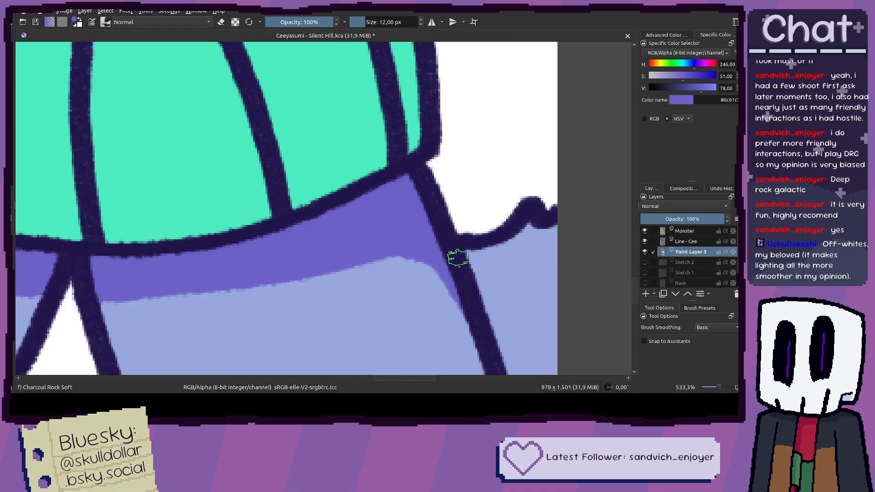
scroll(458, 258, "down", 1)
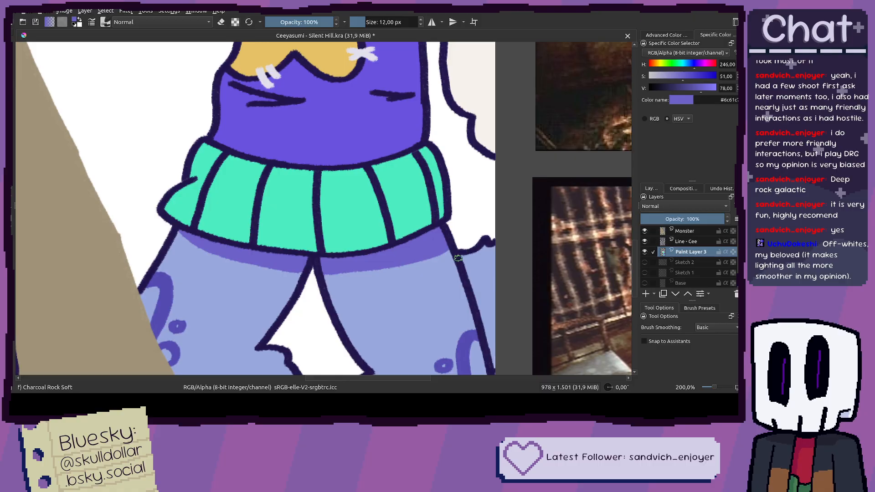
scroll(458, 258, "down", 2)
scroll(446, 272, "up", 2)
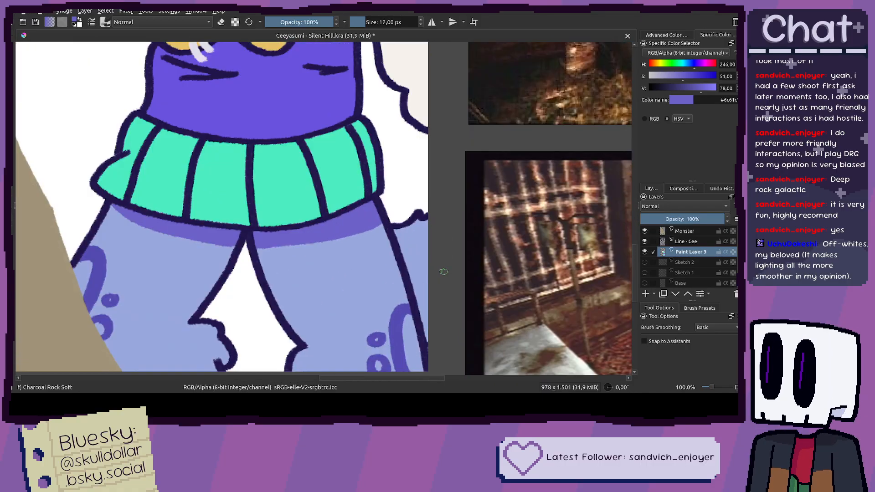
key("f")
scroll(422, 258, "down", 3)
scroll(405, 270, "up", 2)
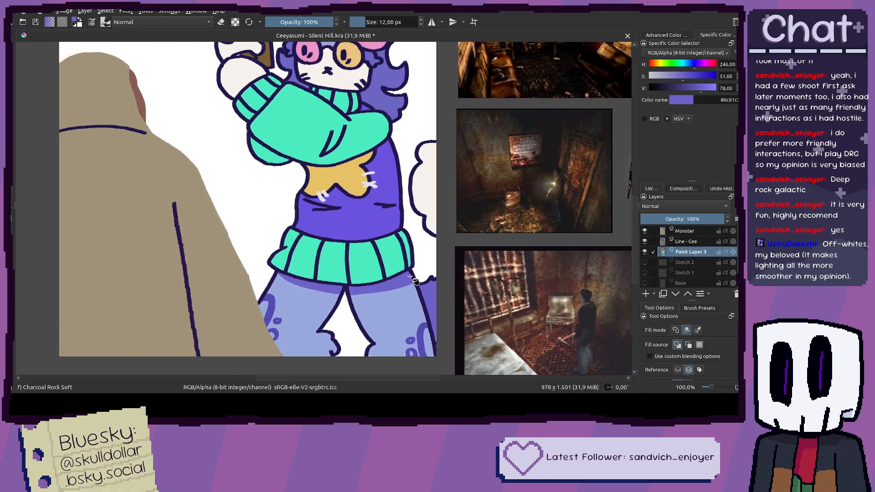
Step: Paint the purple shadow under the bangs along the upper edge of the light-blue forehead
mouse_move(354, 149)
left_mouse_down()
mouse_move(359, 170)
mouse_move(440, 213)
mouse_move(397, 234)
mouse_move(431, 254)
mouse_move(383, 203)
left_mouse_up()
scroll(386, 186, "up", 1)
key("b")
left_click_drag(432, 268, 442, 297)
scroll(383, 121, "up", 1)
left_click_drag(383, 121, 388, 172)
scroll(392, 172, "up", 4)
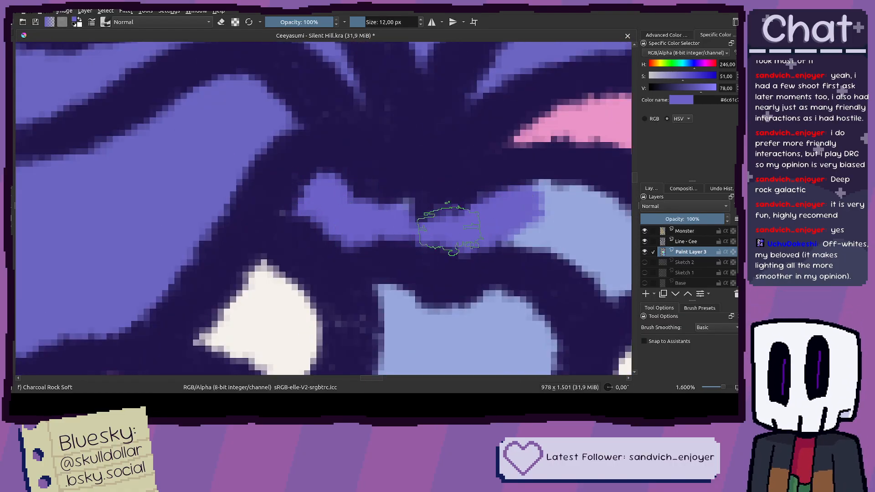
left_click_drag(579, 240, 540, 245)
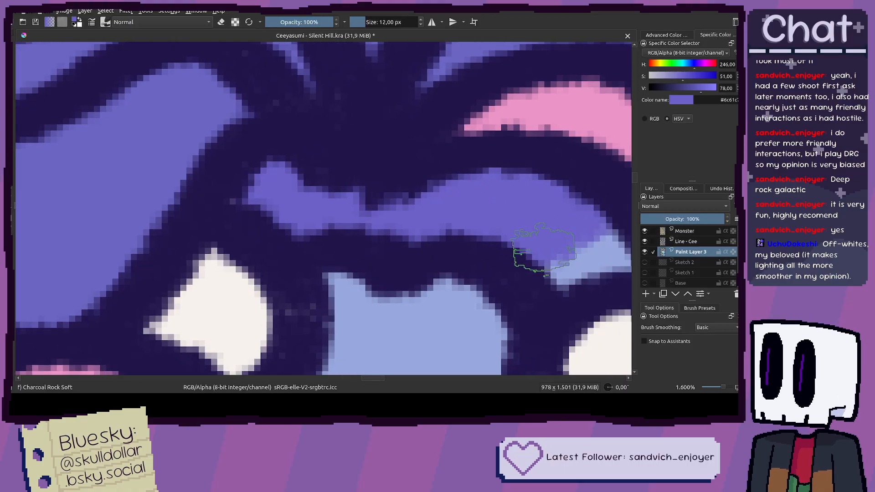
scroll(517, 234, "down", 4)
scroll(506, 207, "up", 2)
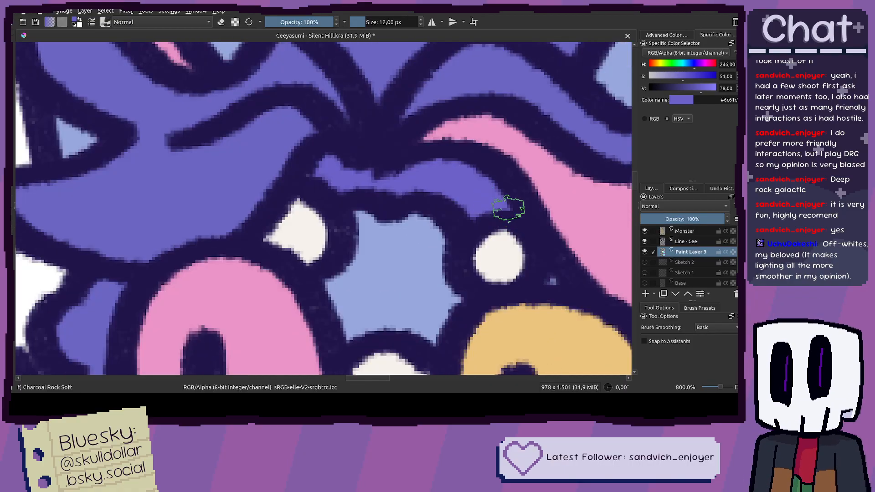
scroll(391, 182, "down", 2)
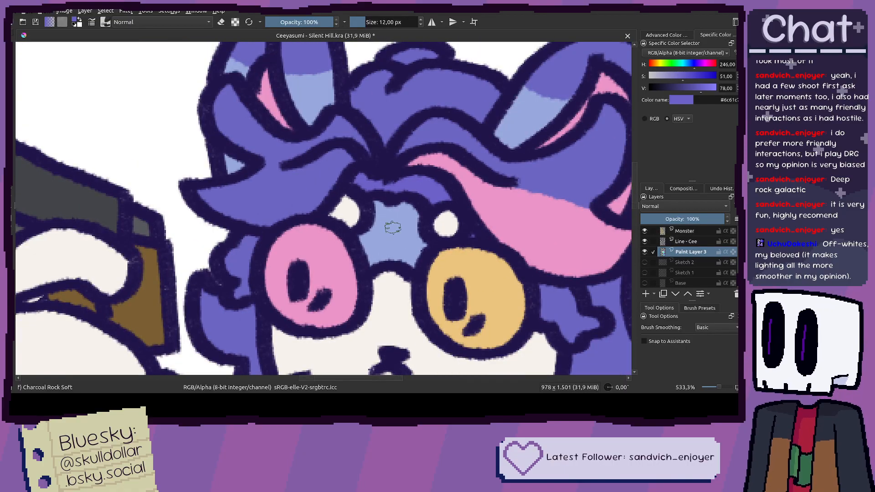
scroll(355, 223, "up", 2)
scroll(355, 223, "down", 3)
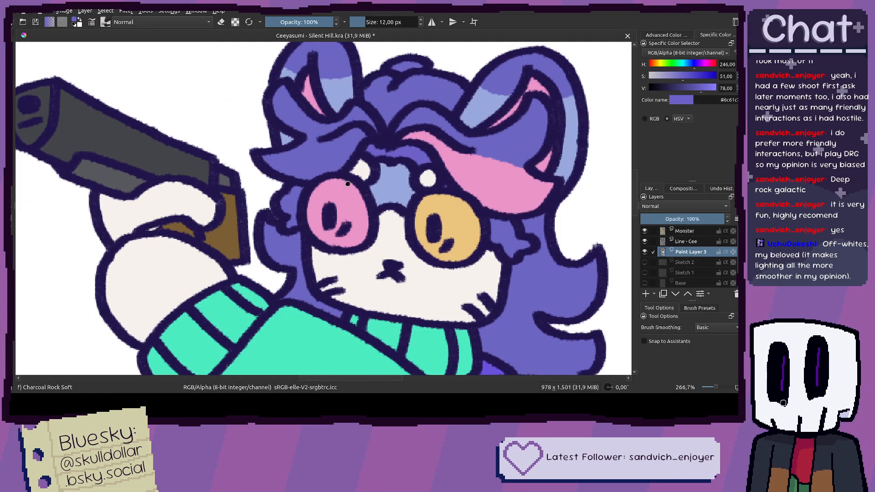
Step: Try to paint a purple shadow on the light-blue outer strip of the ear above the pink hair streak
left_click_drag(348, 183, 363, 209)
scroll(334, 160, "up", 1)
left_click_drag(333, 160, 349, 195)
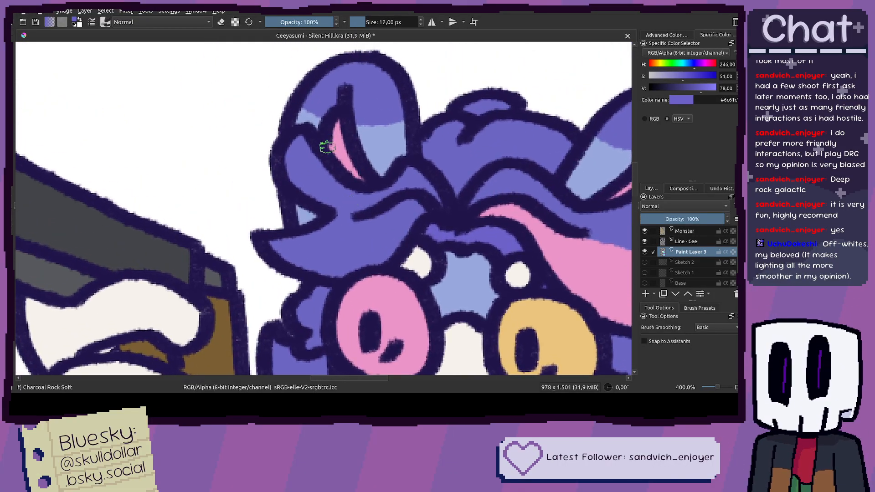
left_click_drag(457, 158, 233, 143)
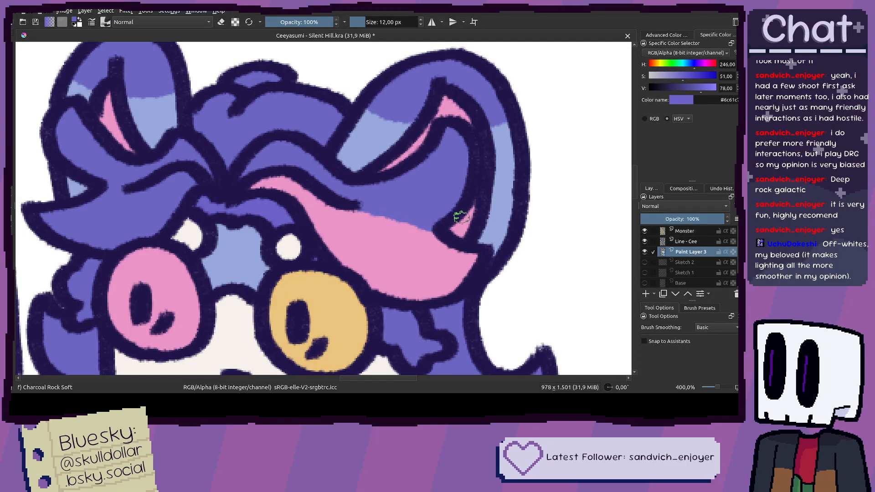
left_click_drag(495, 156, 511, 202)
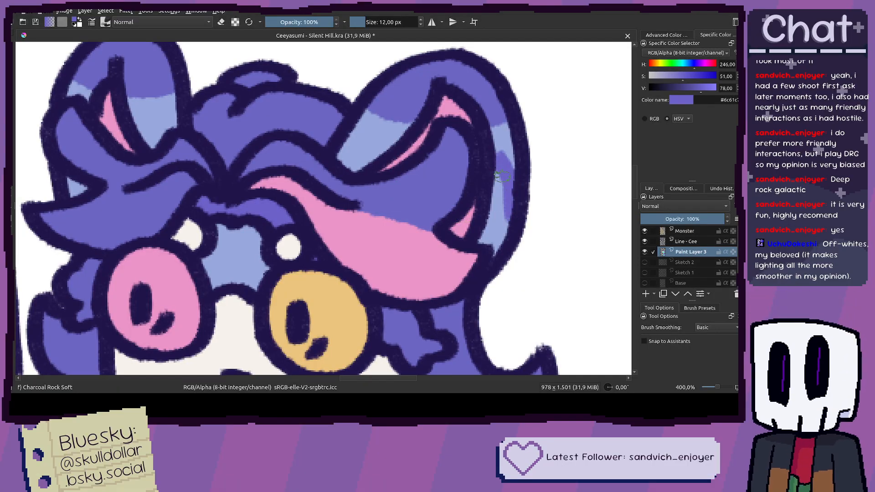
left_click_drag(498, 171, 510, 214)
Step: Sample the purple hair color and darken it into a shadow tone with hue 253, saturation 59 and value 69
scroll(404, 197, "down", 3)
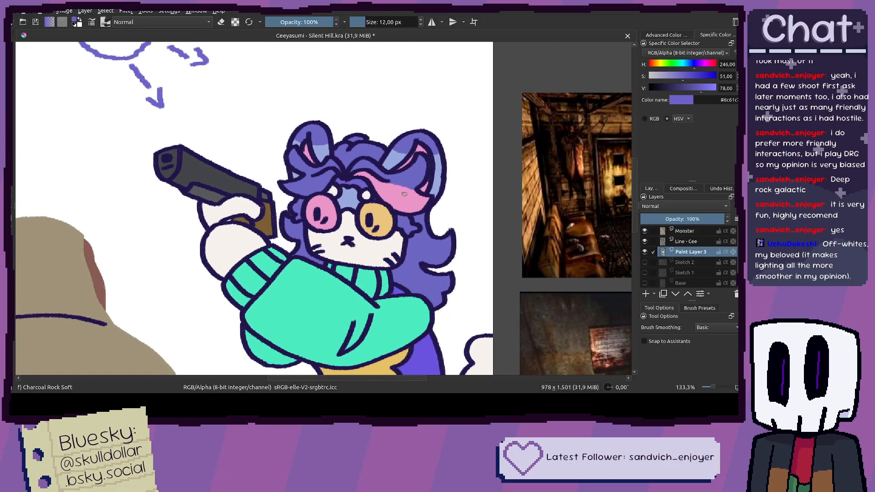
scroll(356, 189, "up", 3)
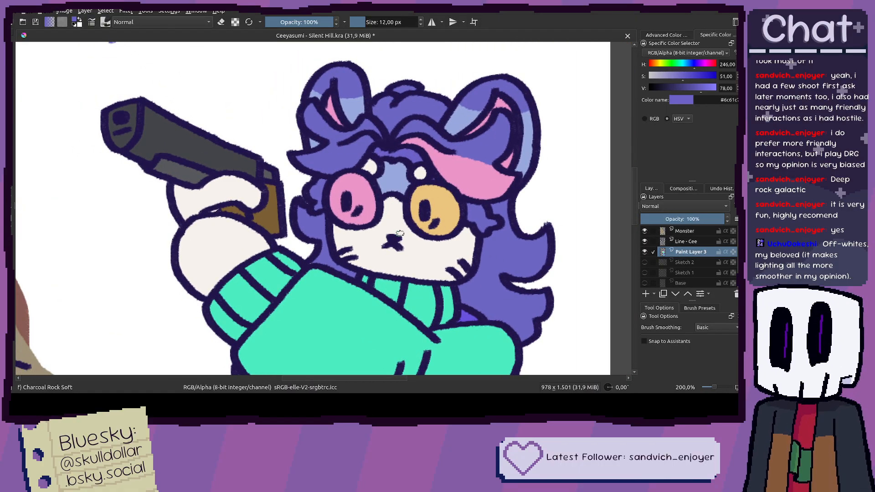
left_click(478, 214, "ctrl")
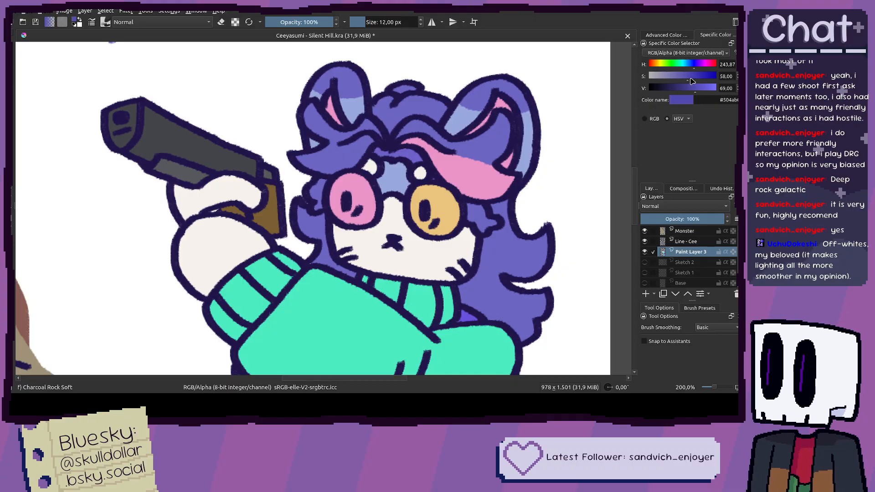
left_click(697, 65)
scroll(473, 207, "up", 4)
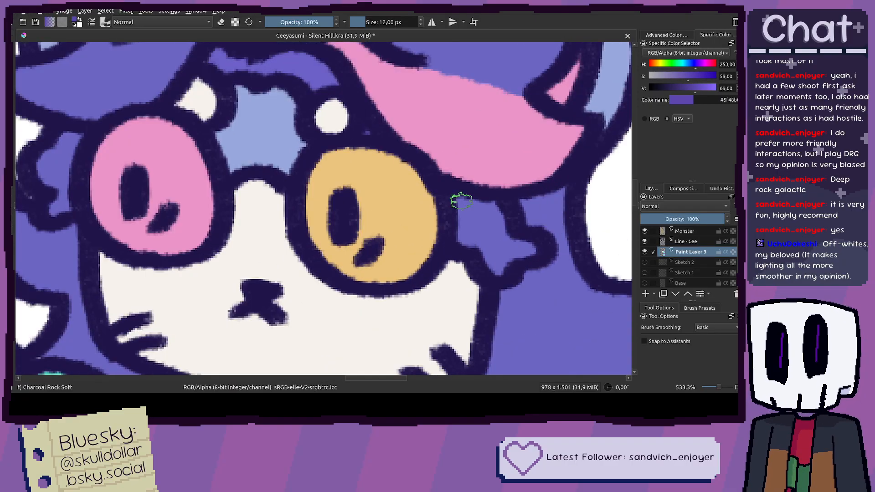
Step: Darken the purple to saturation 62 and value 65 and paint it as a shadow across the top of the hair tuft beside the yellow eye
left_click_drag(474, 208, 517, 206)
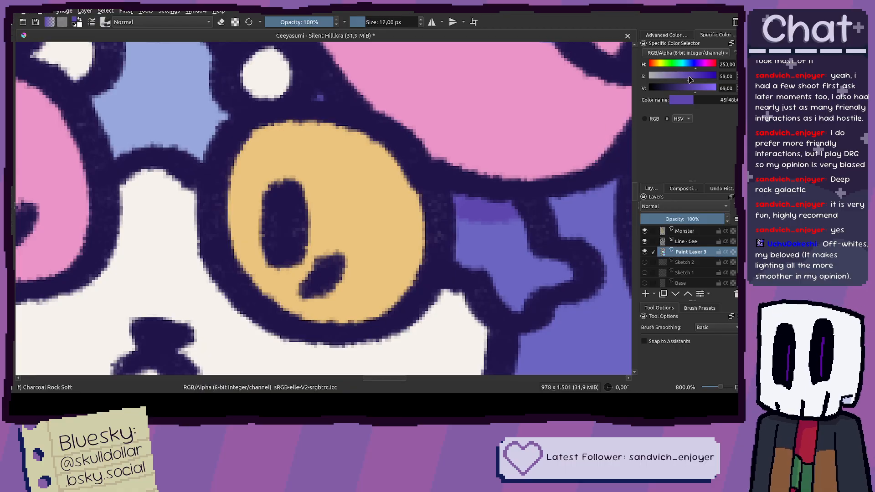
key("ctrl+z")
left_click_drag(448, 206, 527, 209)
key("ctrl+z")
key("ctrl+z")
left_click_drag(448, 199, 527, 211)
scroll(468, 215, "down", 3)
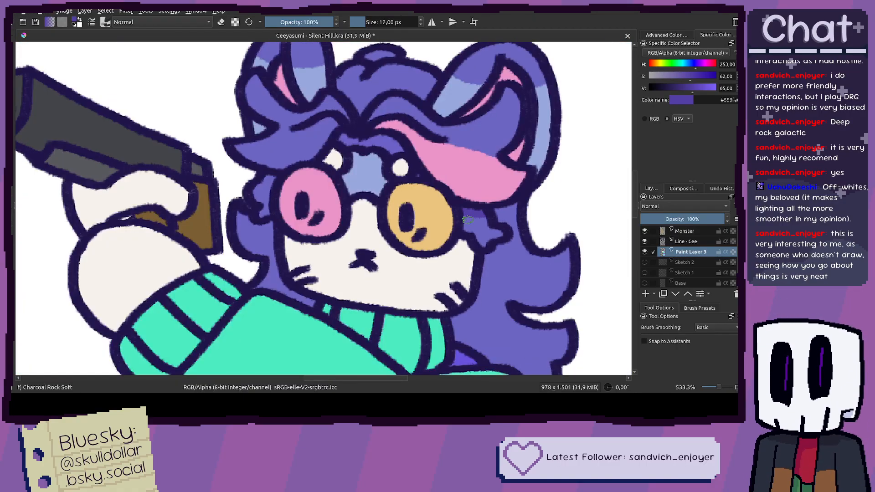
Step: Paint the purple shadow at the top of the small hair tuft beside the pink eye
scroll(378, 238, "up", 8)
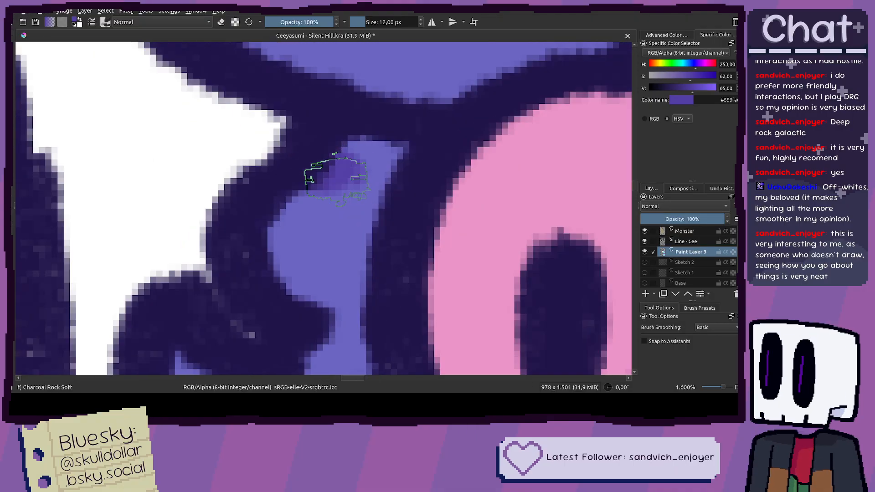
mouse_move(336, 179)
left_mouse_down()
mouse_move(378, 178)
mouse_move(359, 162)
mouse_move(395, 170)
mouse_move(364, 157)
mouse_move(375, 162)
mouse_move(325, 182)
mouse_move(259, 226)
mouse_move(354, 189)
left_mouse_up()
scroll(355, 189, "down", 3)
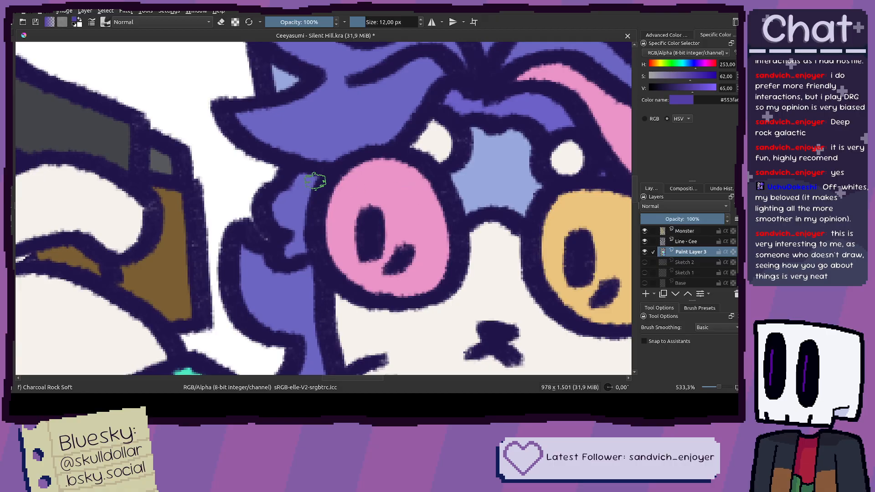
left_click_drag(290, 180, 314, 184)
Step: Extend the shadow on the tuft beside the yellow eye down along its outer edge
left_click_drag(546, 234, 351, 197)
scroll(505, 211, "up", 1)
mouse_move(524, 220)
left_mouse_down()
mouse_move(485, 216)
mouse_move(456, 284)
left_mouse_up()
scroll(456, 285, "down", 3)
scroll(499, 276, "up", 4)
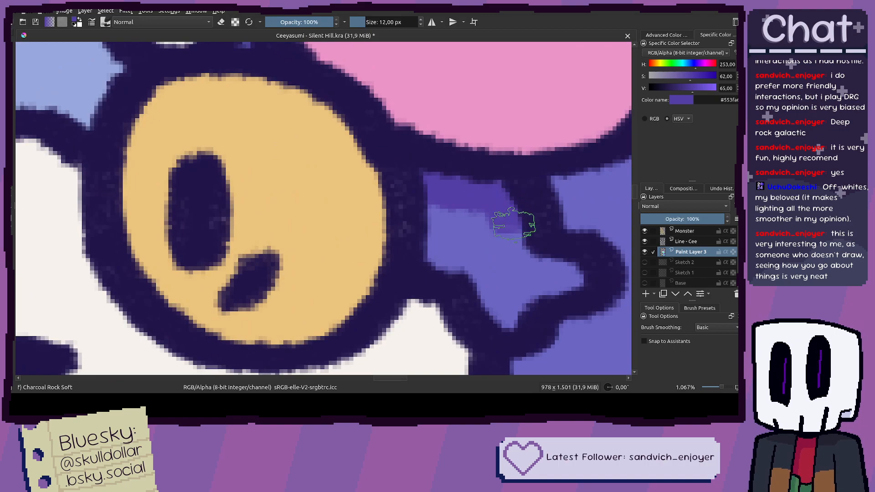
scroll(618, 233, "down", 4)
left_click_drag(602, 240, 588, 242)
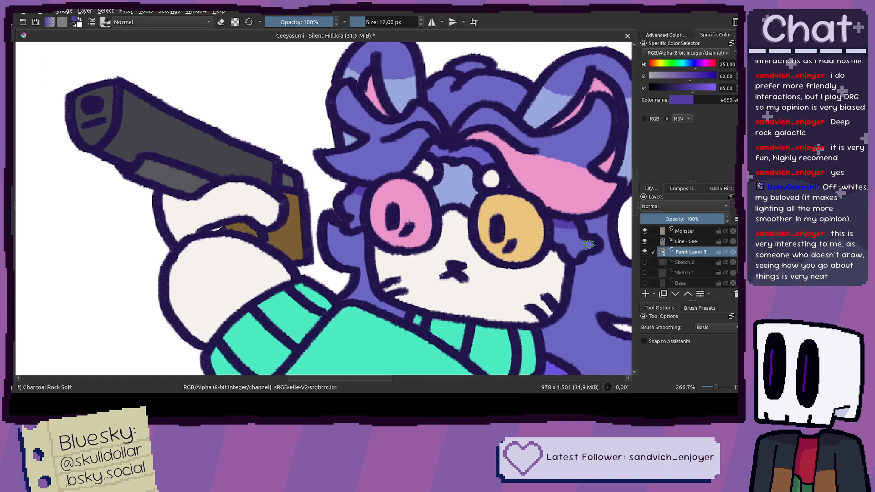
Step: Paint the shadow on the long hair behind the yellow-eye tuft, from beneath the pink bangs down around the tuft's tip
left_click_drag(524, 222, 501, 223)
left_click_drag(455, 194, 393, 164)
left_click_drag(490, 209, 459, 229)
scroll(472, 223, "up", 4)
mouse_move(492, 180)
left_mouse_down()
mouse_move(625, 125)
mouse_move(554, 152)
mouse_move(524, 176)
left_mouse_up()
mouse_move(531, 176)
left_mouse_down()
mouse_move(480, 153)
mouse_move(465, 173)
mouse_move(516, 228)
left_mouse_up()
scroll(494, 160, "up", 1)
mouse_move(508, 188)
left_mouse_down()
mouse_move(494, 160)
mouse_move(553, 147)
mouse_move(526, 166)
mouse_move(530, 207)
left_mouse_up()
left_click_drag(511, 279, 498, 209)
scroll(498, 209, "up", 1)
mouse_move(326, 297)
left_mouse_down()
mouse_move(467, 240)
mouse_move(581, 175)
mouse_move(544, 171)
mouse_move(481, 228)
mouse_move(555, 203)
mouse_move(375, 245)
left_mouse_up()
scroll(414, 269, "down", 4)
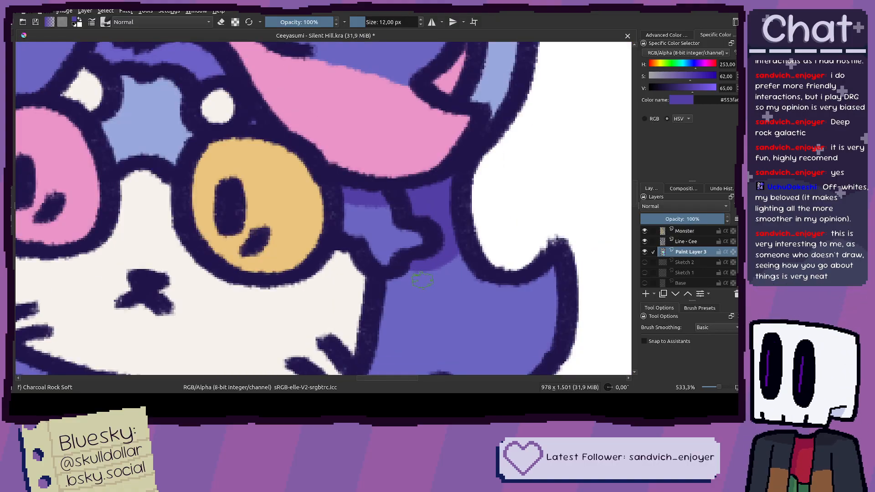
Step: Try to paint a shadow under the upper edge of the outward-curling lock on the long hair
left_click_drag(420, 273, 428, 194)
scroll(428, 194, "down", 1)
left_click_drag(414, 247, 404, 198)
scroll(437, 241, "up", 3)
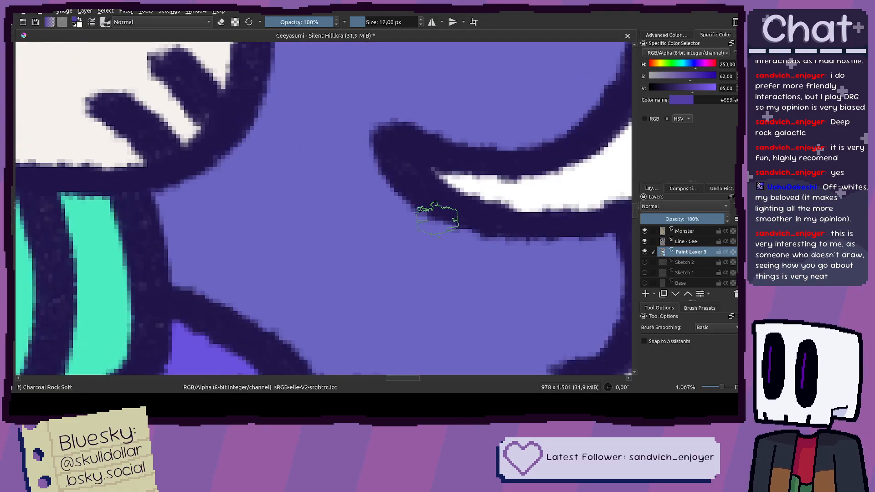
scroll(328, 319, "down", 1)
left_click_drag(470, 135, 467, 245)
mouse_move(466, 174)
left_mouse_down()
mouse_move(403, 148)
mouse_move(438, 176)
left_mouse_up()
key("ctrl+z")
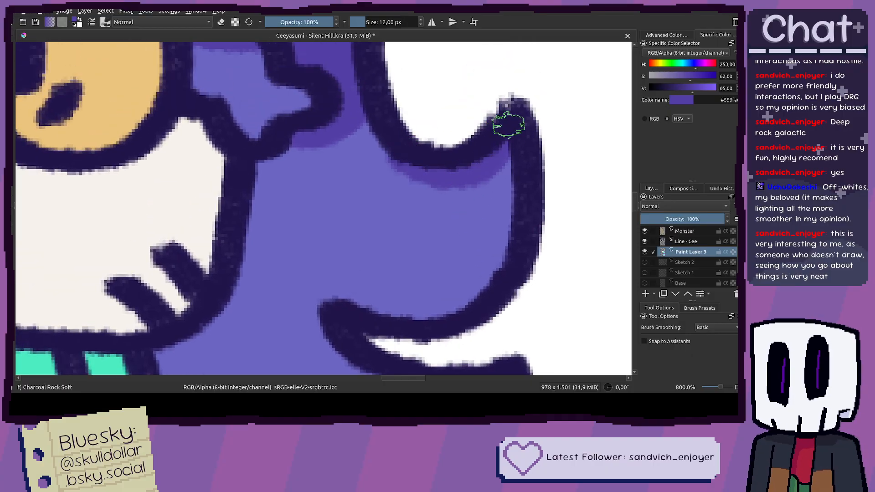
scroll(506, 121, "down", 3)
scroll(477, 202, "up", 1)
key("ctrl+z")
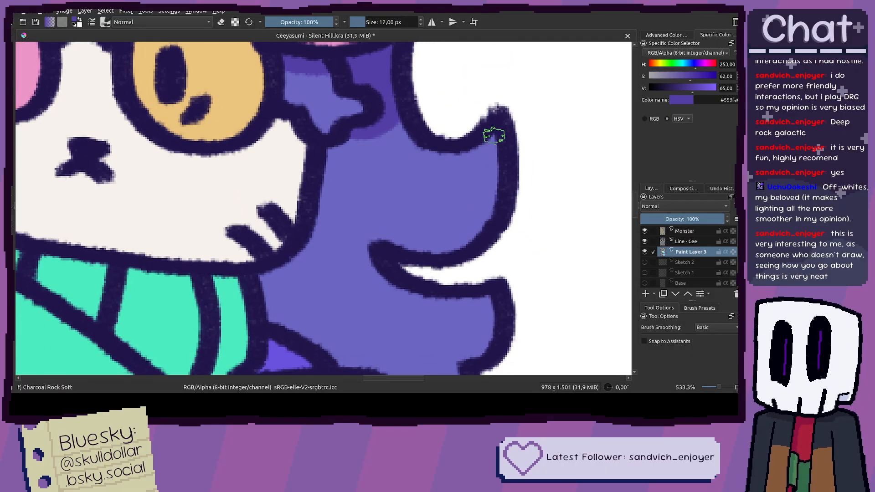
mouse_move(490, 133)
left_mouse_down()
mouse_move(489, 193)
mouse_move(472, 227)
mouse_move(423, 254)
mouse_move(387, 245)
mouse_move(463, 243)
mouse_move(484, 223)
mouse_move(504, 128)
left_mouse_up()
scroll(514, 195, "down", 2)
key("ctrl+z")
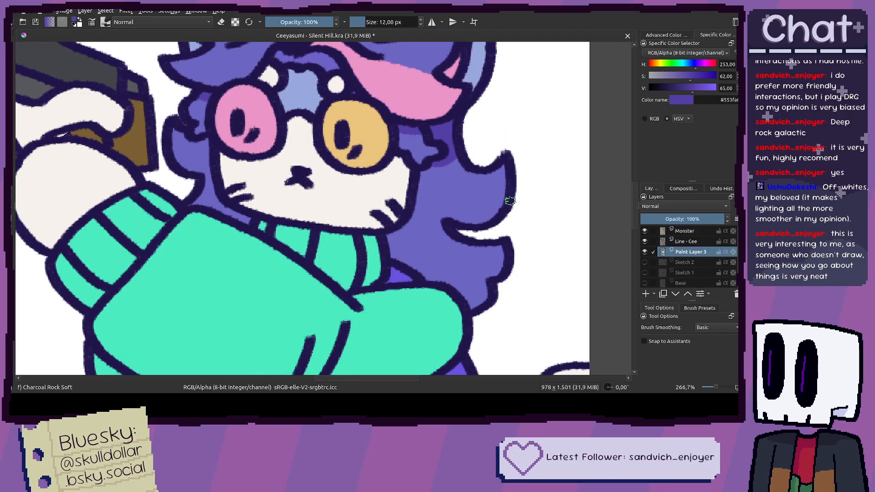
Step: Fill the back hair below the pink-eye tuft, between the cheek and the sweater, entirely with the shadow purple
scroll(492, 214, "up", 2)
scroll(478, 224, "down", 3)
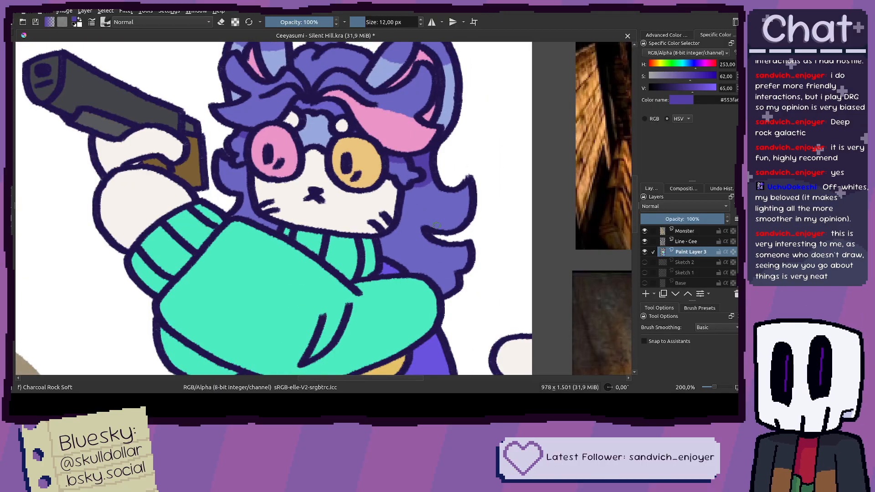
scroll(301, 206, "up", 4)
key("f")
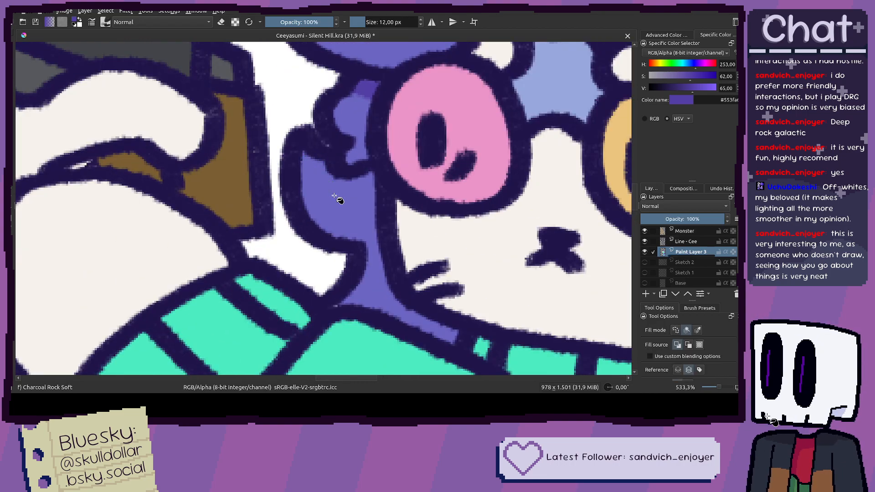
left_click(329, 191)
key("b")
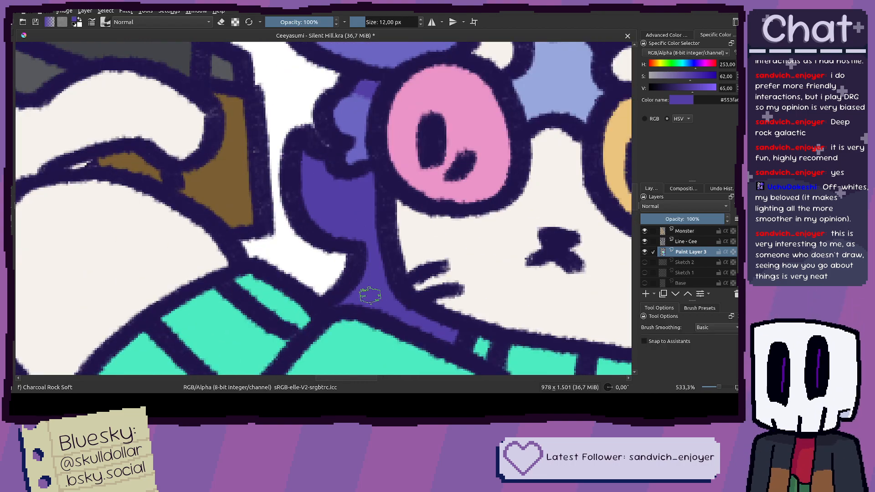
scroll(435, 331, "down", 6)
scroll(441, 254, "up", 1)
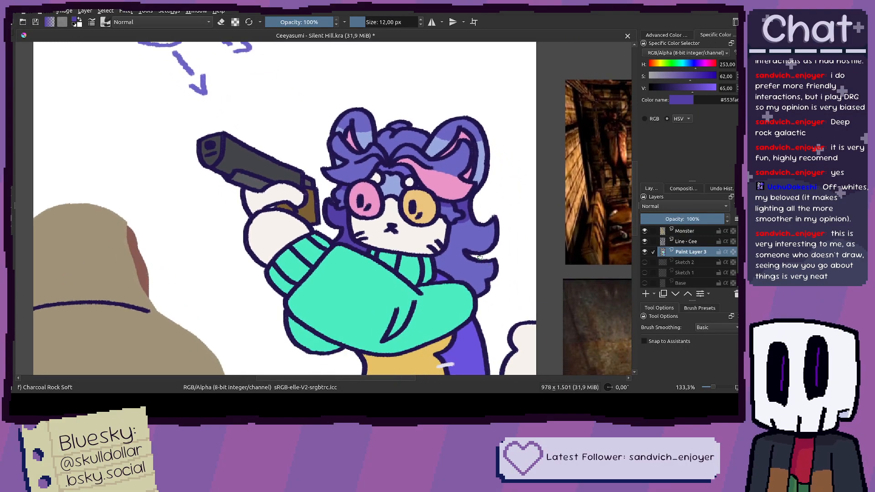
Step: Paint the shadow on the long hair along the face outline, from the yellow-eye tuft down past the jaw to the sweater collar
scroll(479, 257, "up", 4)
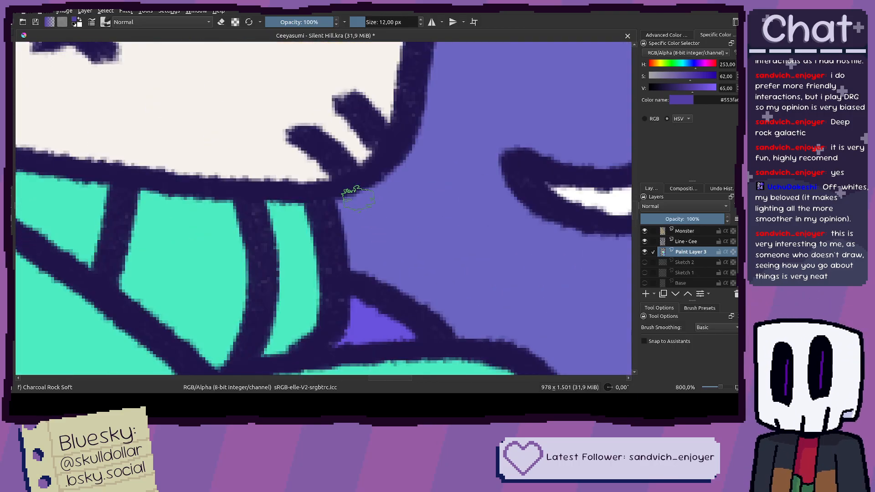
left_click_drag(359, 197, 357, 280)
key("ctrl+z")
mouse_move(351, 190)
left_mouse_down()
mouse_move(363, 285)
mouse_move(352, 251)
mouse_move(378, 237)
mouse_move(419, 142)
mouse_move(418, 71)
mouse_move(410, 136)
mouse_move(434, 119)
mouse_move(406, 172)
mouse_move(382, 260)
left_mouse_up()
scroll(360, 235, "up", 2)
scroll(410, 137, "up", 3)
scroll(383, 260, "down", 3)
left_click_drag(383, 201, 410, 208)
mouse_move(424, 112)
left_mouse_down()
mouse_move(459, 68)
mouse_move(451, 92)
mouse_move(417, 118)
left_mouse_up()
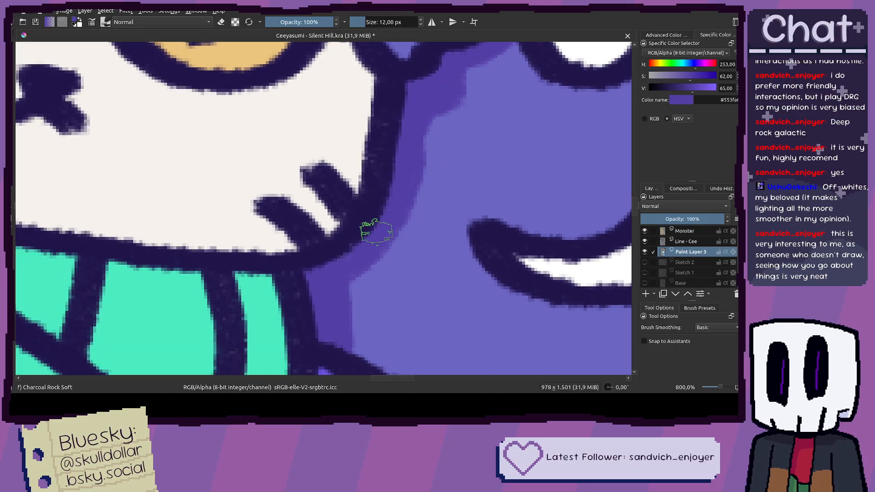
scroll(376, 233, "down", 3)
scroll(342, 273, "down", 1)
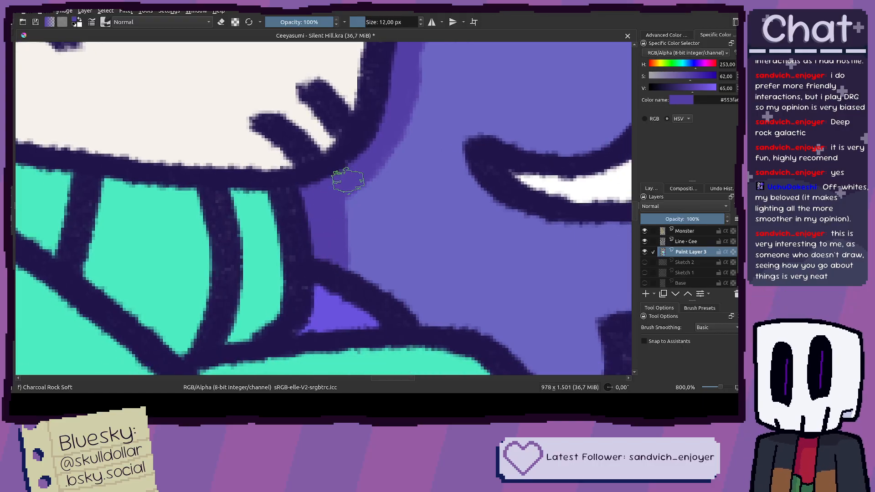
Step: Trim the shadow edge beside the sweater collar with the sampled base hair purple, and resample the shadow purple
scroll(349, 250, "down", 4)
scroll(342, 244, "up", 4)
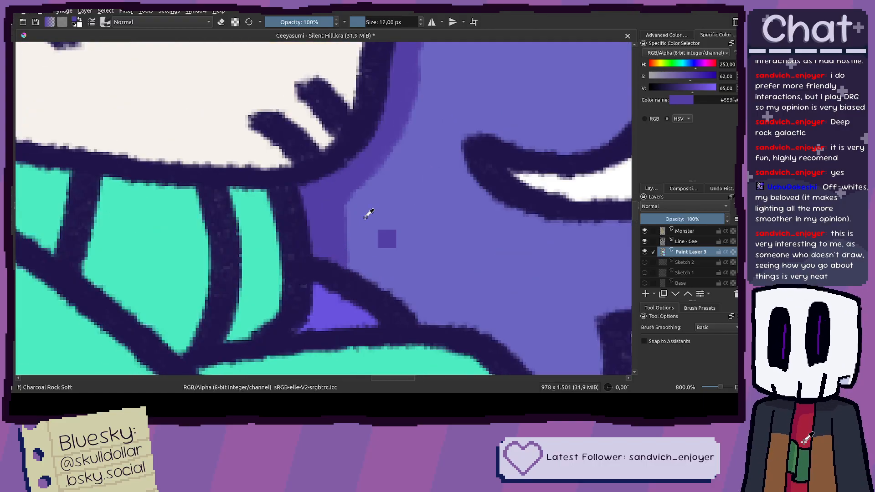
left_click(368, 213, "ctrl")
mouse_move(340, 221)
left_mouse_down()
mouse_move(347, 258)
mouse_move(320, 210)
left_mouse_up()
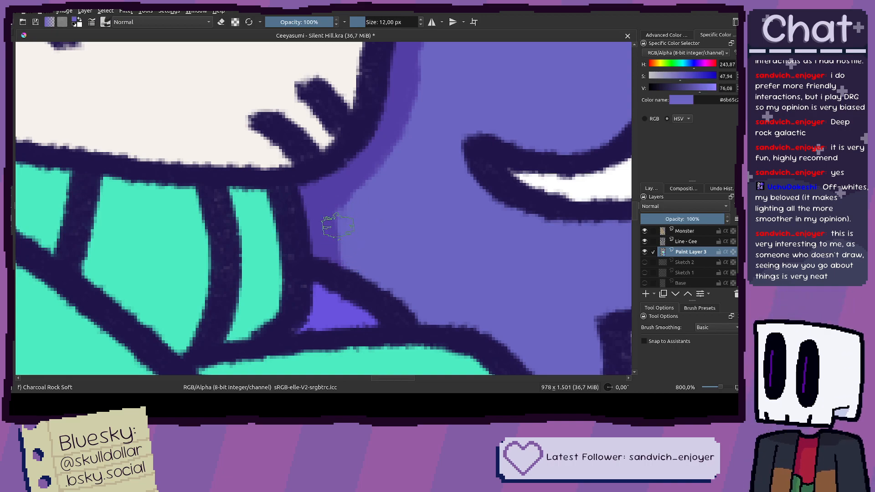
scroll(340, 228, "down", 4)
scroll(351, 224, "up", 4)
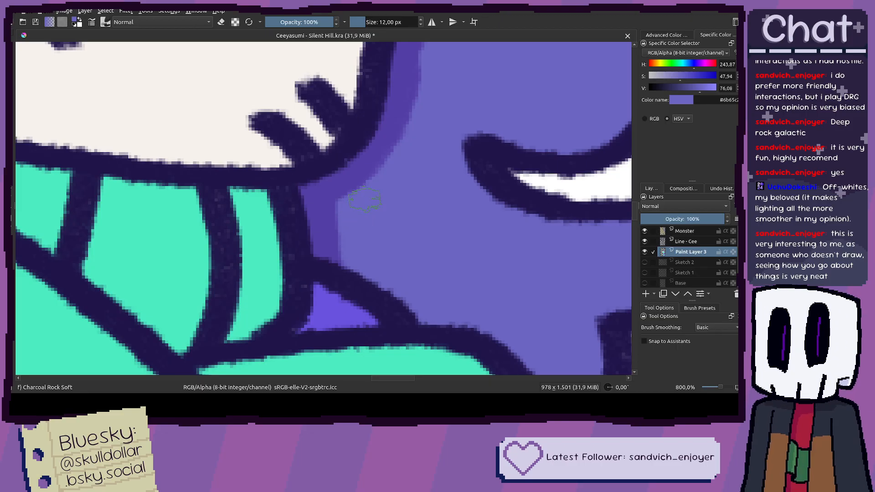
left_click(358, 172, "ctrl")
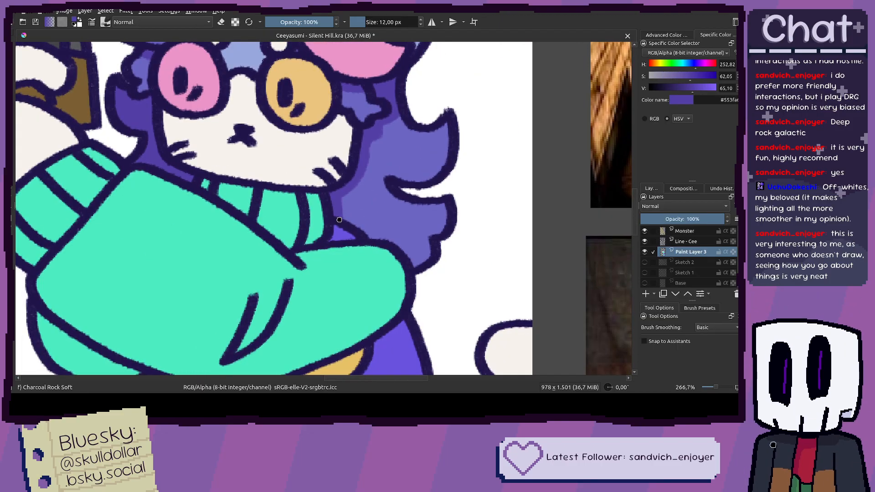
Step: Examine the hair shadows within the whole figure, from the ears down to the pants
scroll(346, 191, "down", 4)
scroll(361, 215, "up", 2)
scroll(361, 214, "down", 3)
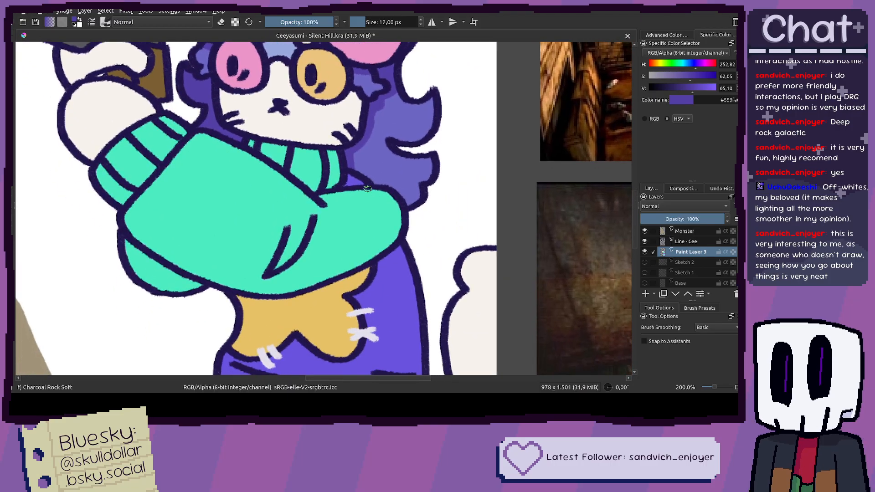
scroll(363, 217, "up", 2)
scroll(391, 234, "up", 2)
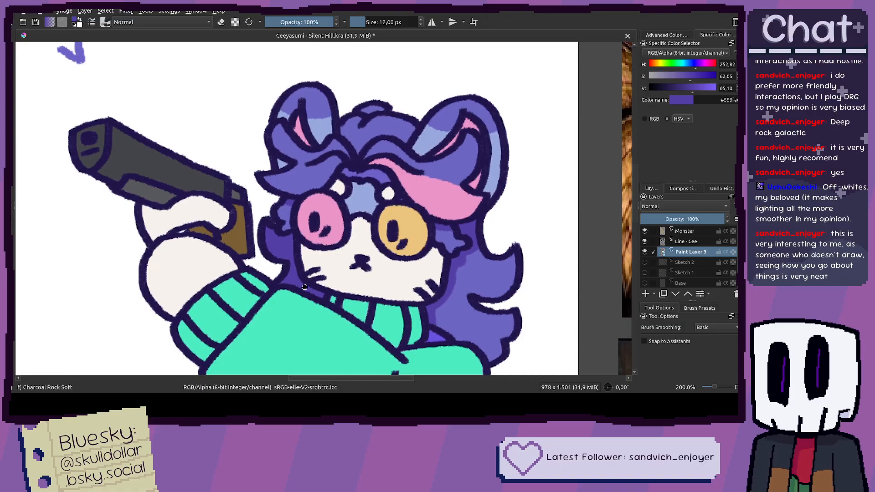
scroll(410, 255, "down", 4)
scroll(443, 255, "down", 5)
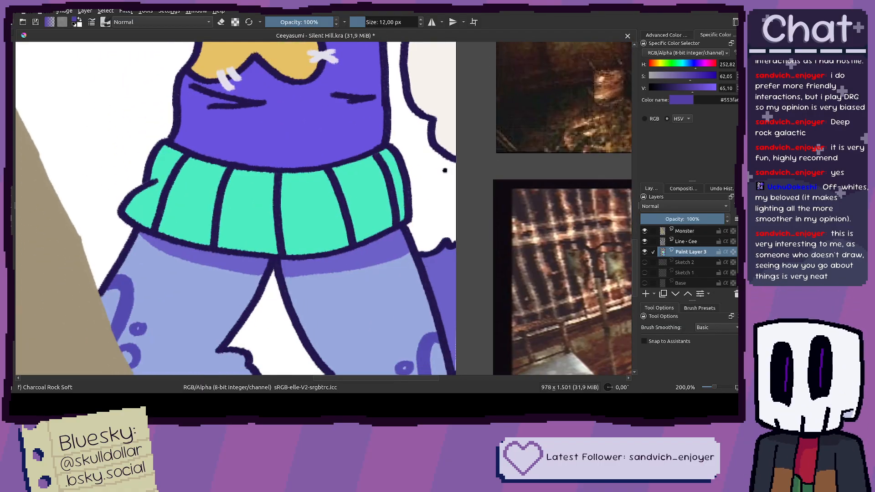
scroll(418, 267, "down", 2)
scroll(418, 267, "up", 5)
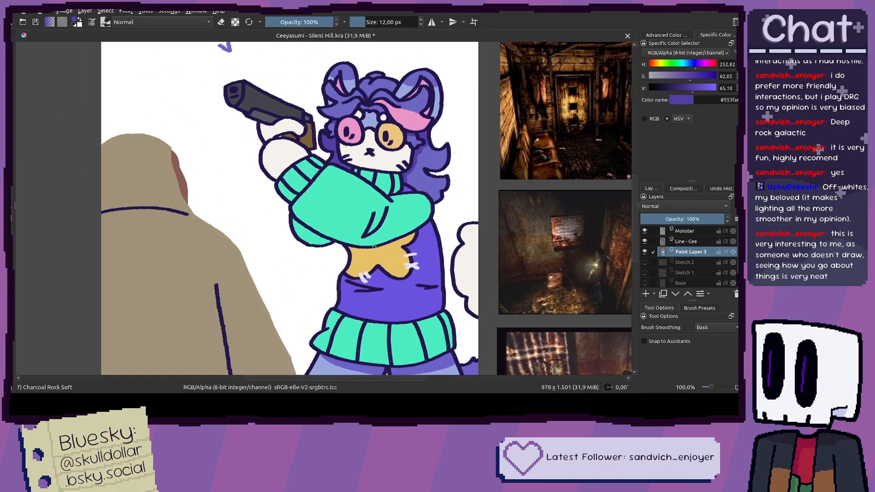
Step: Widen the long-hair shadow below the yellow-eye tuft into a smooth diagonal edge running toward the jaw
scroll(422, 206, "up", 3)
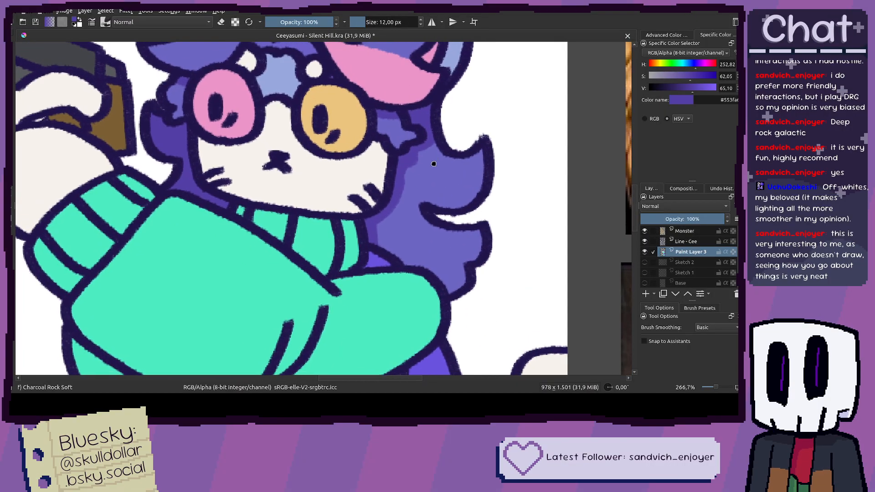
scroll(421, 176, "up", 2)
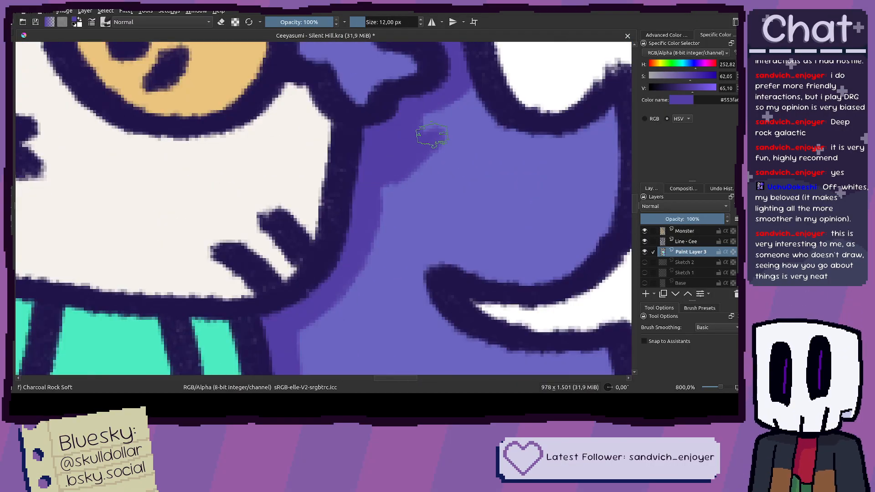
mouse_move(463, 88)
left_mouse_down()
mouse_move(452, 115)
mouse_move(362, 187)
left_mouse_up()
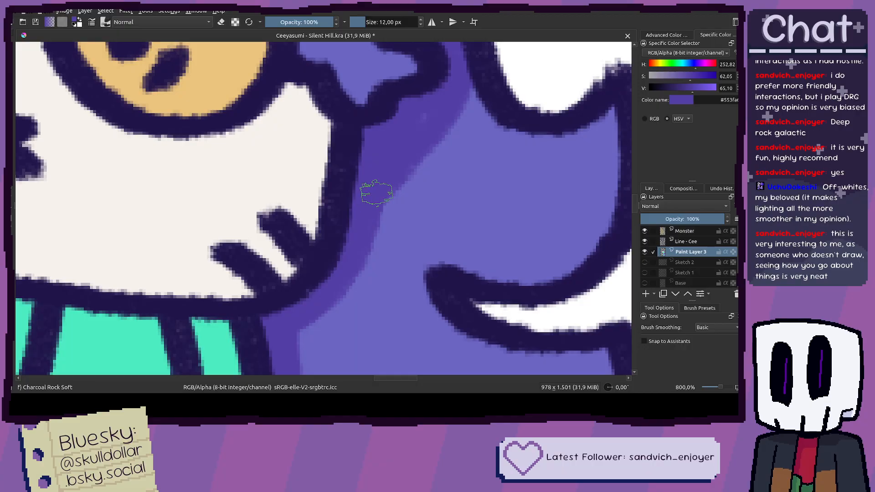
left_click_drag(392, 216, 342, 288)
key("ctrl+z")
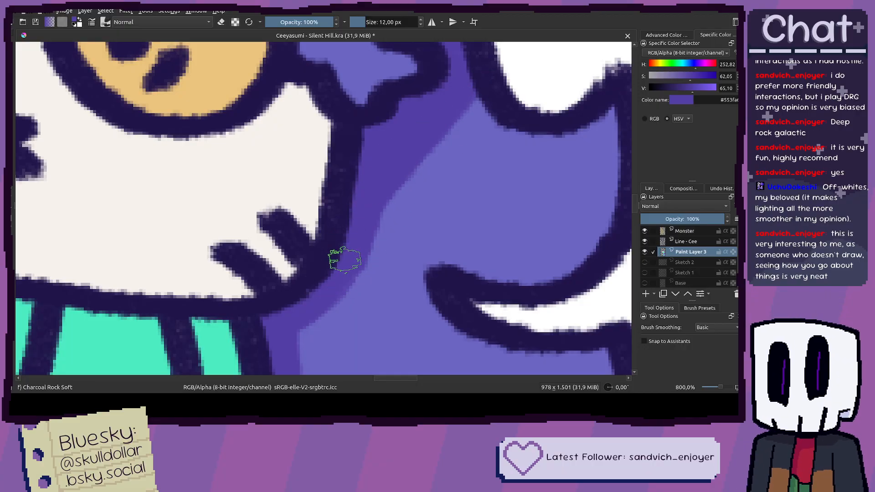
scroll(458, 129, "down", 4)
Step: Straighten the hair shadow's edge where it passes the jaw and meets the sweater collar
left_click_drag(448, 136, 464, 188)
scroll(464, 187, "up", 3)
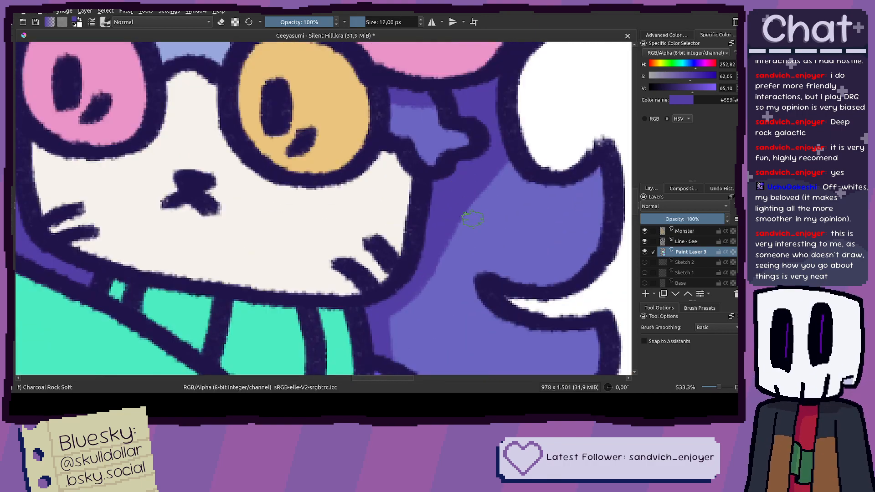
left_click_drag(434, 324, 409, 257)
scroll(409, 257, "up", 1)
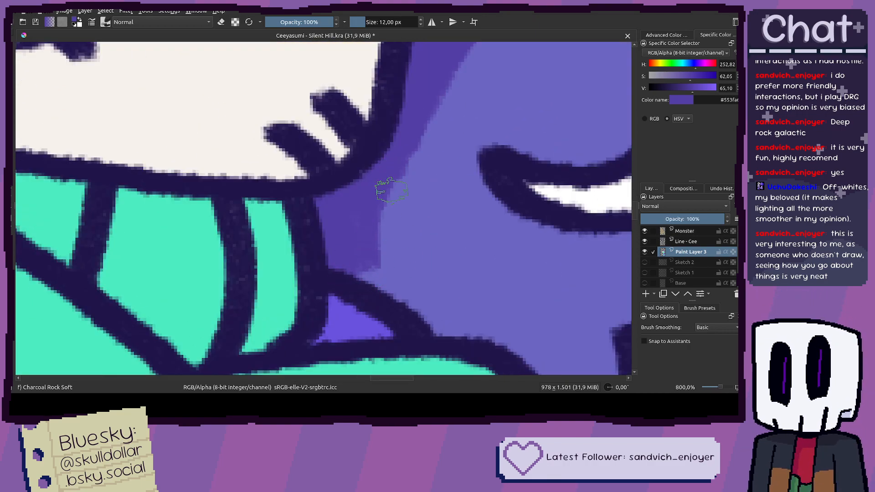
scroll(348, 283, "down", 1)
scroll(348, 283, "down", 1)
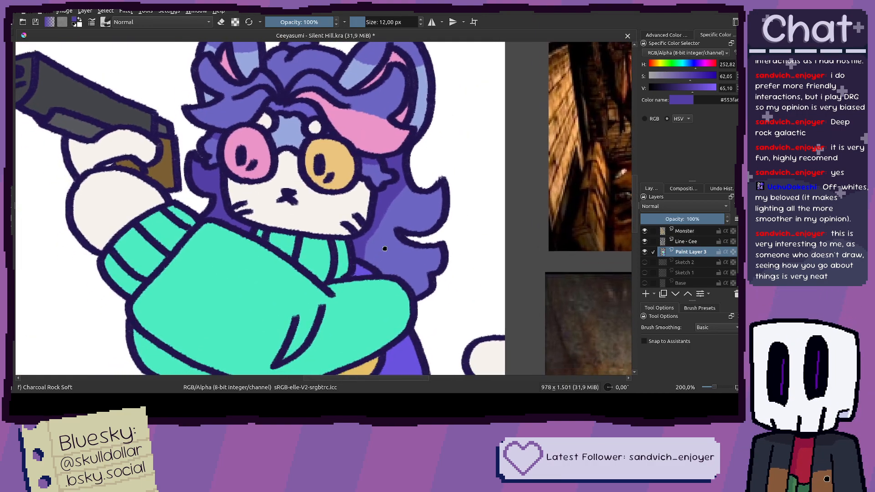
scroll(351, 230, "up", 3)
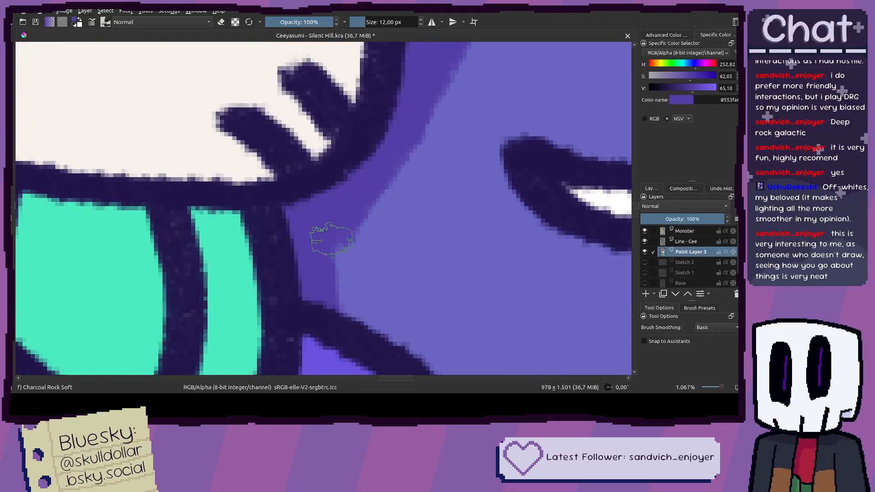
scroll(328, 291, "down", 2)
scroll(356, 272, "down", 4)
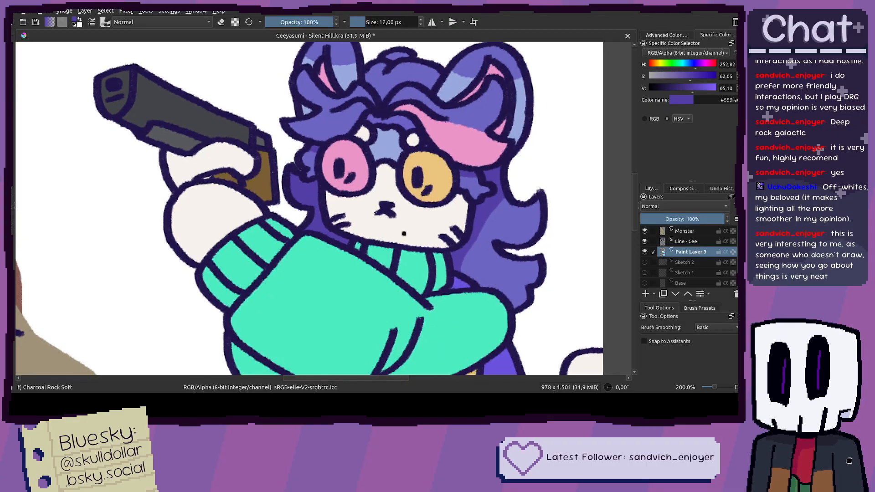
Step: Examine the hair shadows around the face and within the whole figure, down to the teal sweater
left_click_drag(403, 233, 391, 219)
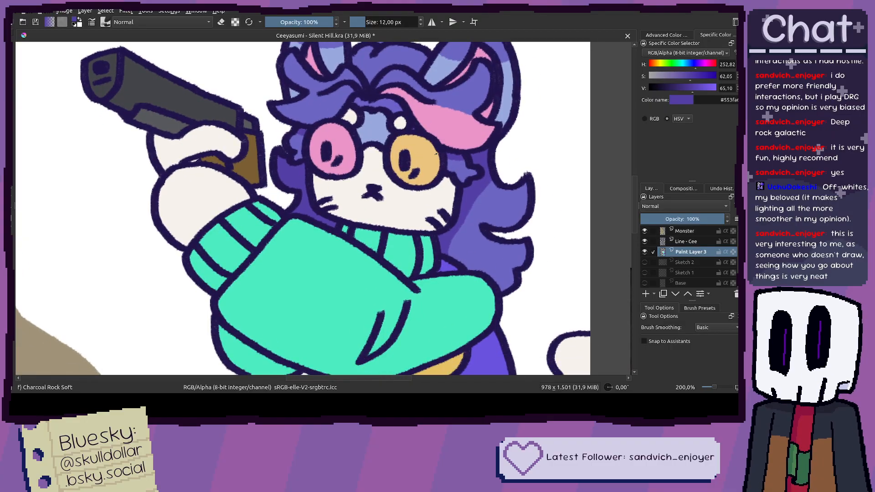
scroll(389, 120, "up", 3)
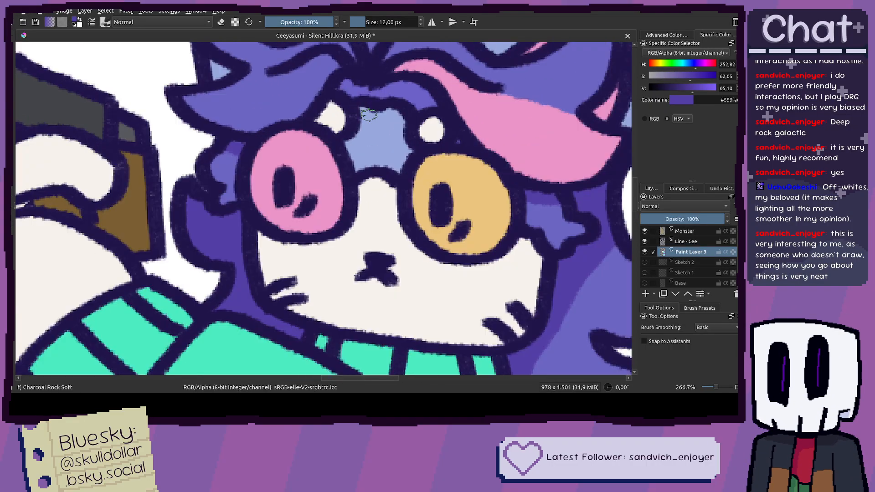
scroll(335, 114, "down", 1)
scroll(332, 114, "down", 1)
scroll(355, 116, "up", 1)
scroll(424, 161, "up", 1)
scroll(410, 145, "down", 3)
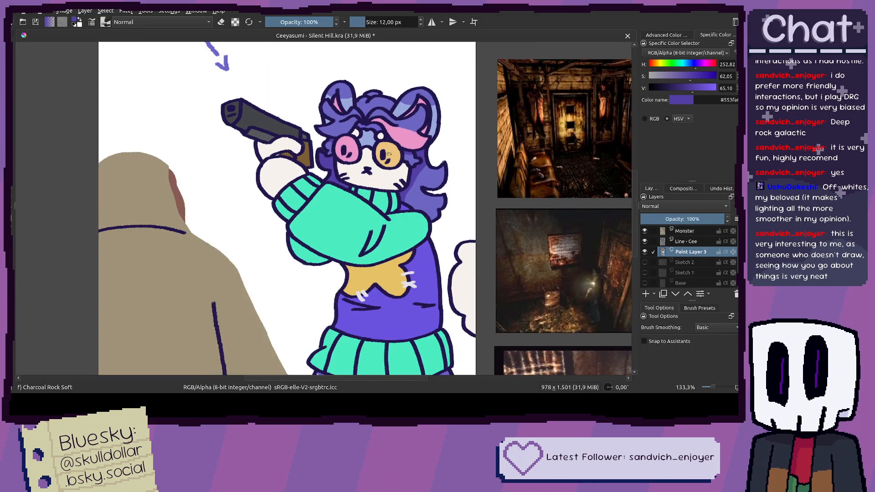
scroll(392, 165, "up", 1)
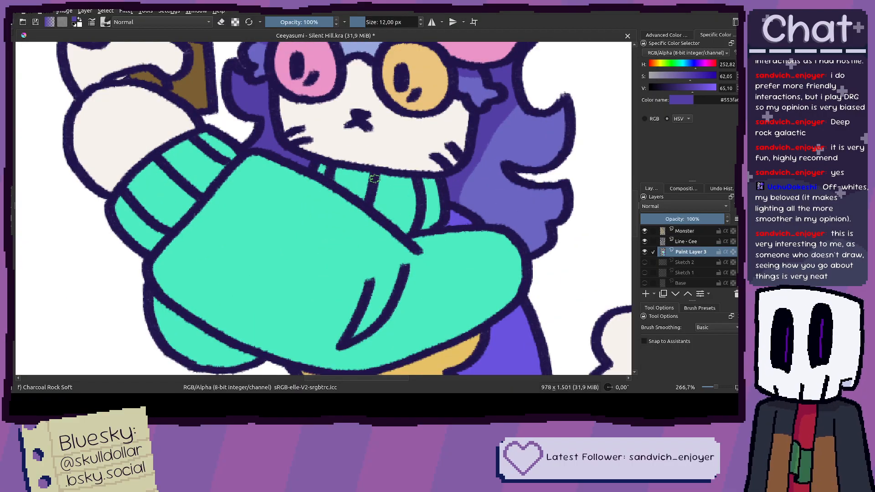
Step: Sample the collar's turquoise and mix a darker teal from it with saturation 81, value 75 and hue about 182
left_click(368, 201, "ctrl")
scroll(708, 91, "down", 6)
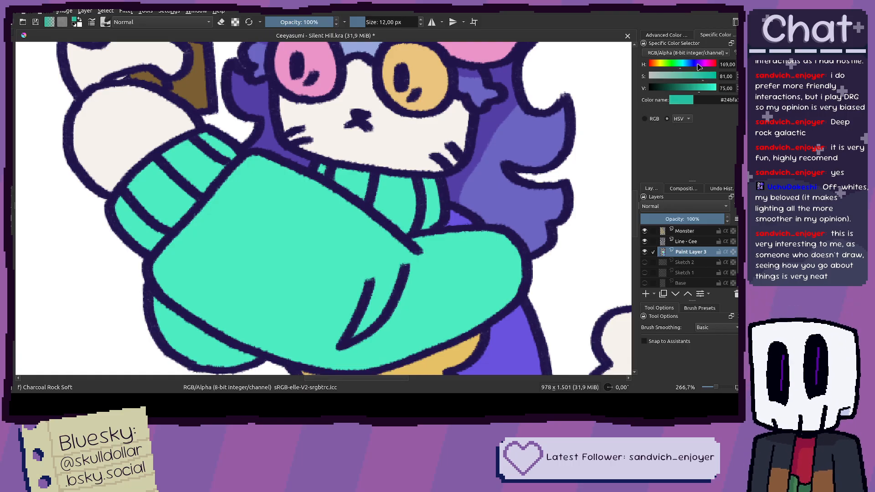
scroll(319, 178, "up", 5)
Step: Paint a teal shadow band across the collar ribs directly beneath the chin
left_click_drag(255, 157, 269, 168)
mouse_move(328, 184)
left_mouse_down()
mouse_move(407, 216)
mouse_move(278, 192)
mouse_move(454, 224)
left_mouse_up()
key("ctrl+z")
mouse_move(283, 190)
left_mouse_down()
mouse_move(386, 205)
mouse_move(498, 203)
left_mouse_up()
key("ctrl+z")
mouse_move(276, 189)
left_mouse_down()
mouse_move(491, 225)
mouse_move(589, 216)
mouse_move(597, 197)
mouse_move(446, 194)
mouse_move(556, 189)
mouse_move(512, 175)
mouse_move(297, 150)
mouse_move(451, 186)
mouse_move(219, 159)
mouse_move(314, 169)
mouse_move(122, 123)
left_mouse_up()
left_click_drag(375, 180, 360, 184)
Step: Trim the shadow on the collar's leftmost small ribs with the sampled base turquoise, and resample the shadow teal
left_click(299, 234, "ctrl")
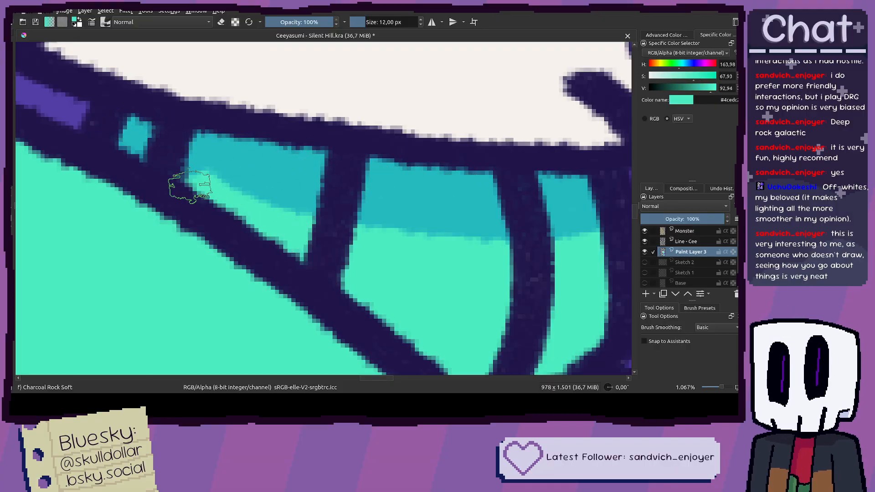
left_click(300, 200, "ctrl")
mouse_move(112, 118)
left_mouse_down()
mouse_move(134, 135)
mouse_move(158, 126)
mouse_move(140, 119)
left_mouse_up()
key("ctrl+z")
key("ctrl+z")
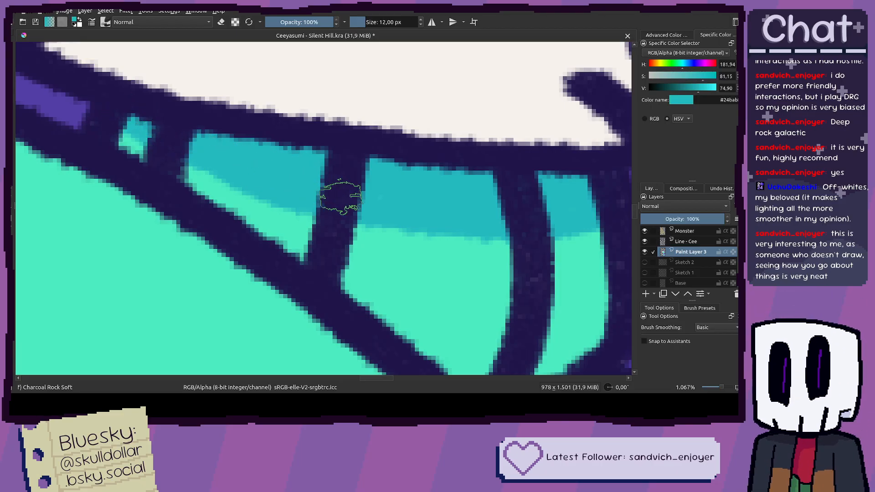
scroll(427, 203, "down", 6)
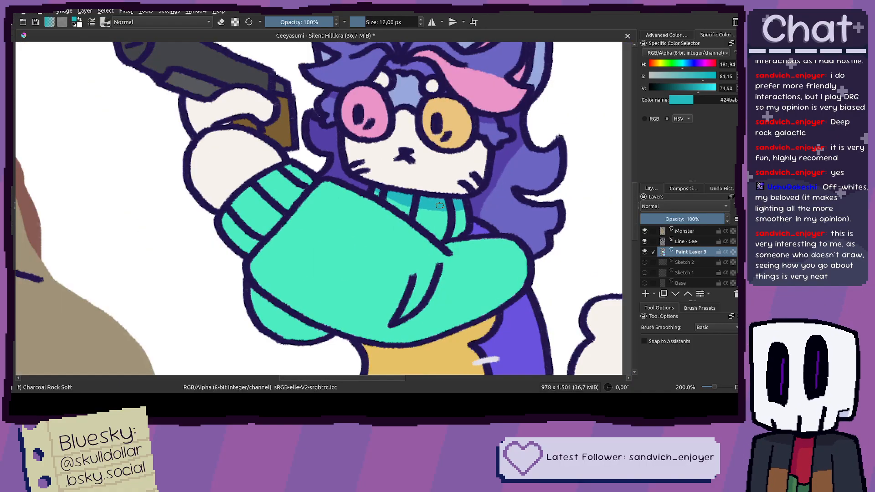
scroll(436, 207, "up", 5)
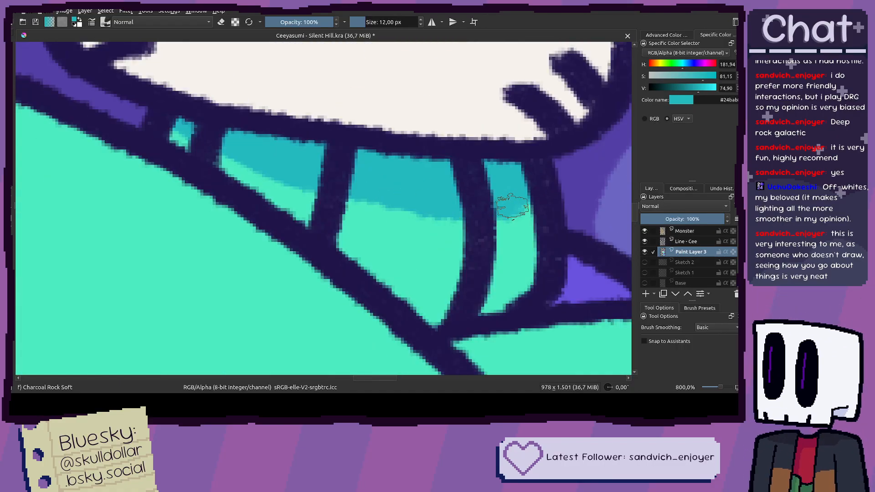
scroll(556, 196, "down", 3)
scroll(560, 197, "down", 5)
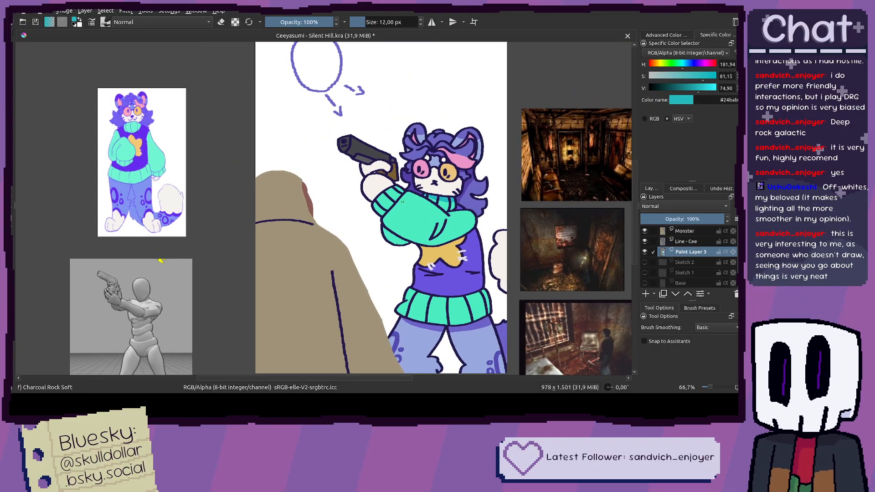
Step: Draw a curved shadow edge across the raised sleeve below the cuff and fill the forearm beyond it with teal
left_click_drag(352, 124, 327, 118)
scroll(389, 195, "up", 3)
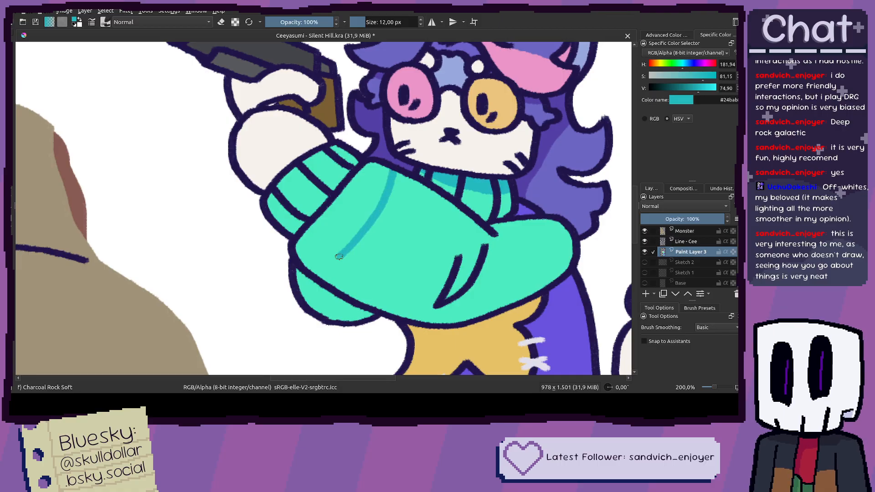
key("f")
left_click(372, 268)
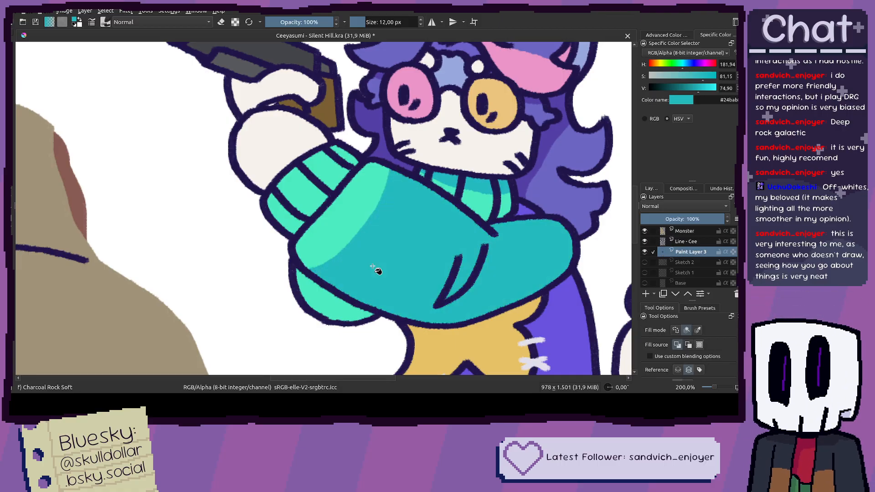
scroll(373, 267, "down", 1)
scroll(339, 190, "up", 2)
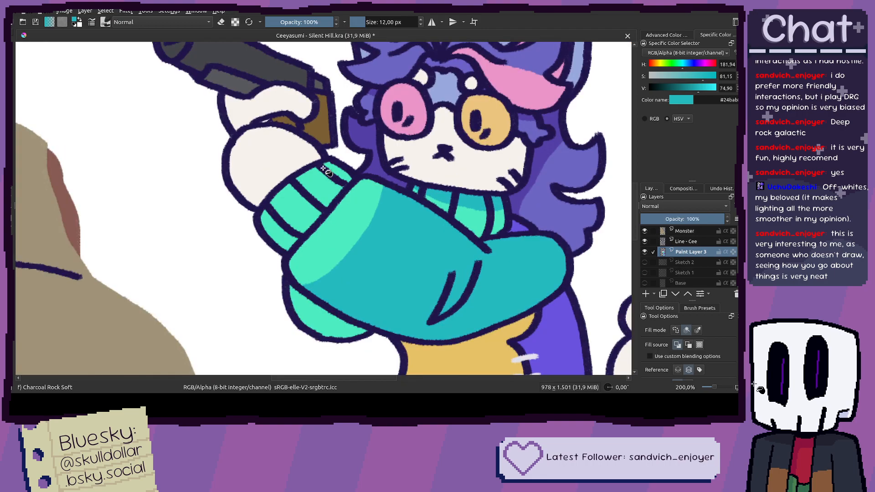
Step: Rework the sleeve shadow's edge toward the lower outline below the cuff with brush strokes and a teal fill
key("b")
scroll(337, 194, "up", 2)
key("ctrl+z")
mouse_move(356, 182)
left_mouse_down()
mouse_move(376, 171)
mouse_move(418, 181)
left_mouse_up()
key("ctrl+z")
left_click_drag(324, 236, 336, 194)
mouse_move(261, 251)
left_mouse_down()
mouse_move(269, 298)
mouse_move(308, 321)
mouse_move(326, 315)
left_mouse_up()
key("f")
left_click(267, 311)
key("b")
scroll(389, 296, "down", 5)
scroll(404, 278, "up", 1)
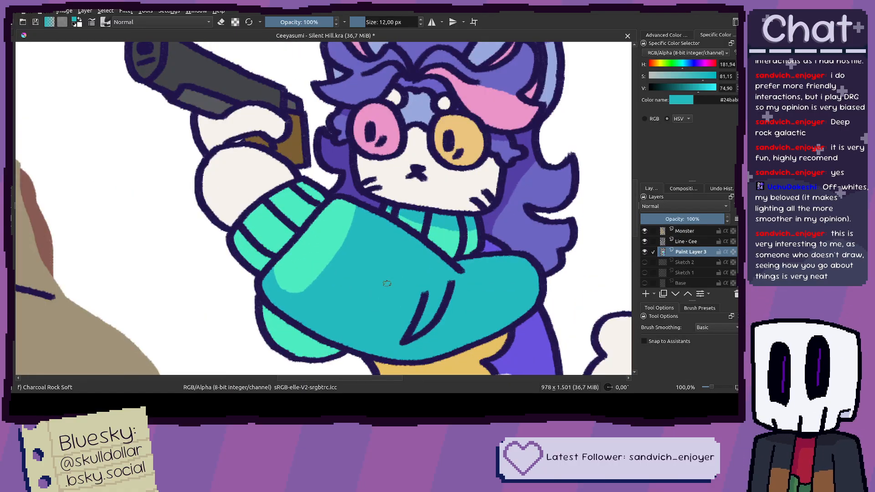
key("ctrl+z")
key("ctrl+z")
Step: Examine the sleeve and collar shadows, both up close and within the whole figure
left_click_drag(346, 288, 412, 243)
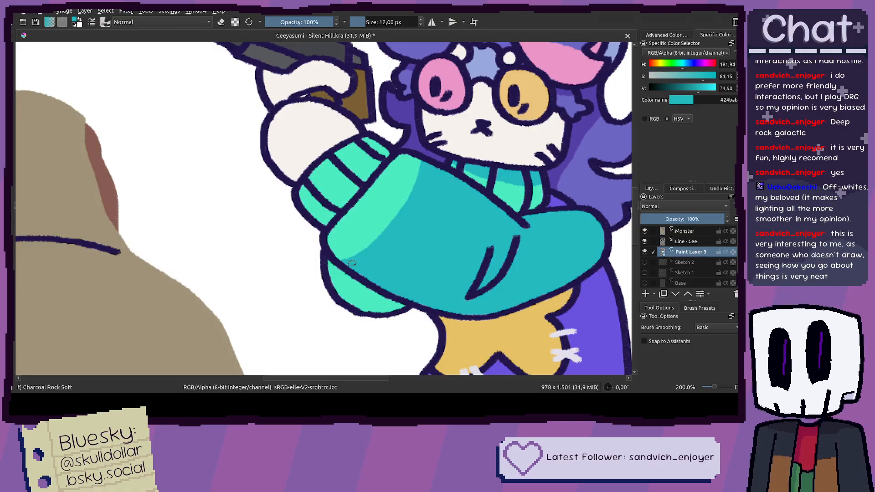
scroll(344, 258, "down", 1)
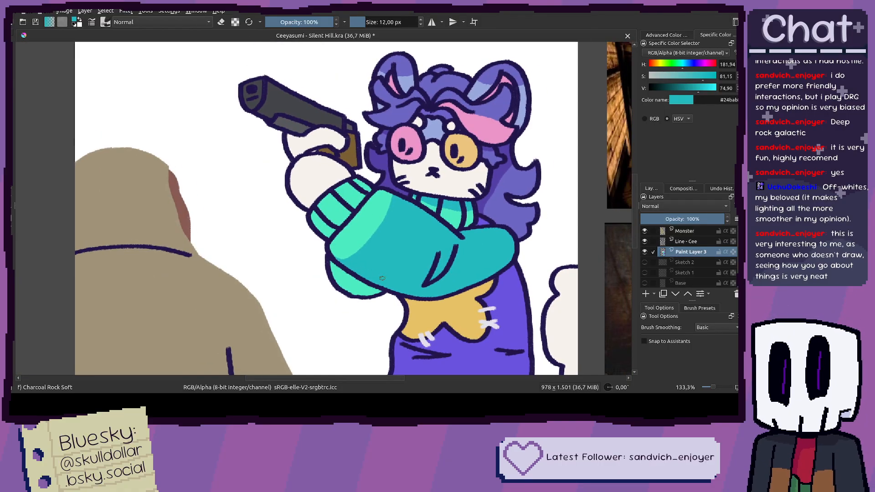
scroll(395, 249, "up", 1)
left_click_drag(427, 210, 403, 190)
left_click_drag(360, 158, 361, 186)
scroll(361, 186, "down", 2)
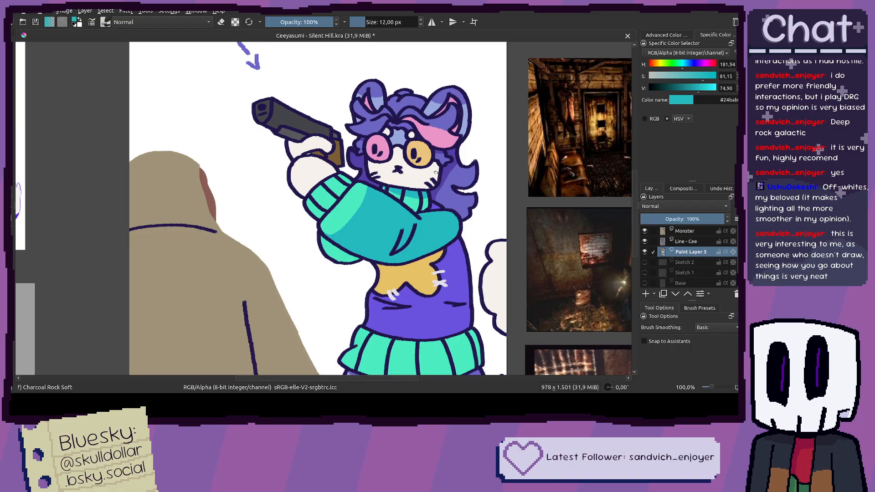
scroll(435, 172, "up", 6)
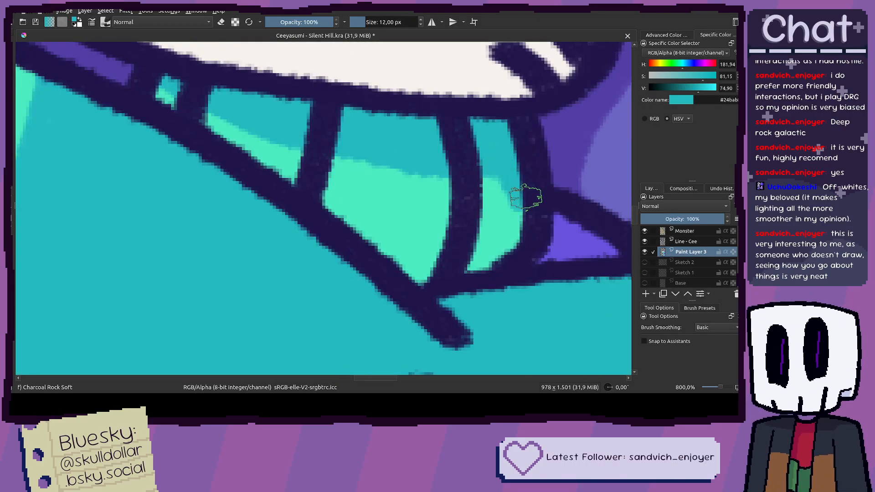
scroll(497, 217, "down", 4)
Step: Outline a shadow on the rear sleeve bulging out beneath the forearm and fill it with teal
left_click_drag(365, 244, 386, 187)
key("f")
left_click(360, 267)
key("b")
left_click_drag(432, 283, 300, 165)
Step: Draw a curved teal shadow edge across the right-hand ribs of the sweater hem, tapering along its lower outline
scroll(384, 238, "down", 2)
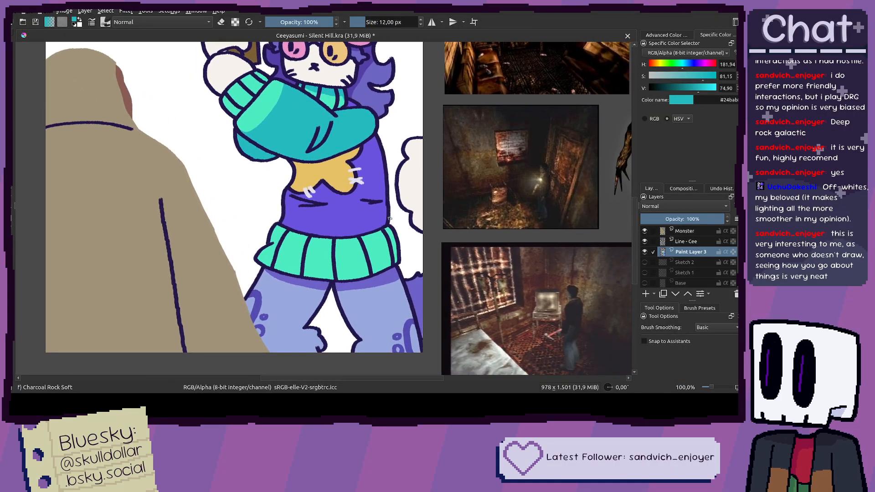
scroll(375, 273, "up", 1)
left_click_drag(375, 274, 398, 270)
scroll(397, 262, "up", 1)
left_click_drag(339, 275, 367, 235)
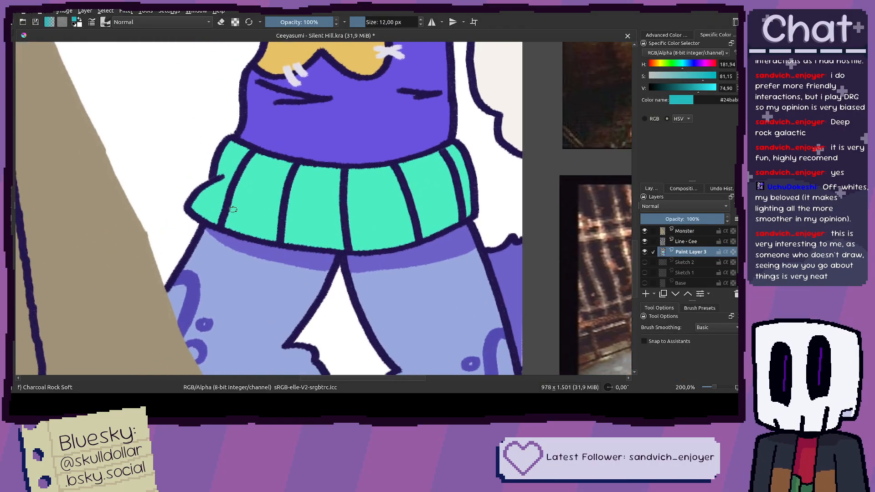
scroll(367, 197, "up", 2)
left_click_drag(498, 105, 507, 189)
key("ctrl+z")
mouse_move(509, 115)
left_mouse_down()
mouse_move(525, 171)
mouse_move(508, 220)
mouse_move(442, 269)
mouse_move(310, 311)
mouse_move(424, 294)
mouse_move(466, 273)
mouse_move(513, 215)
mouse_move(522, 166)
left_mouse_up()
key("ctrl+z")
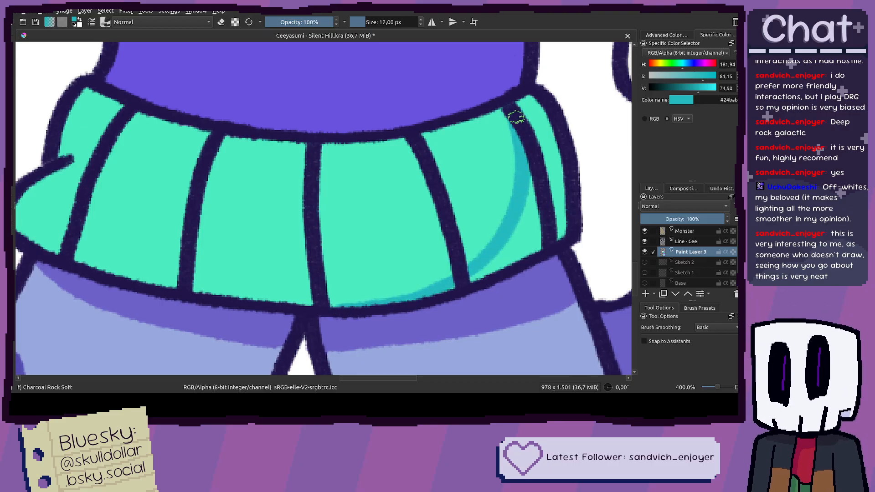
Step: Fill the hem's two rightmost rib sections outside the curved edge with the shadow teal
key("f")
left_click(548, 132)
left_click(533, 221)
key("b")
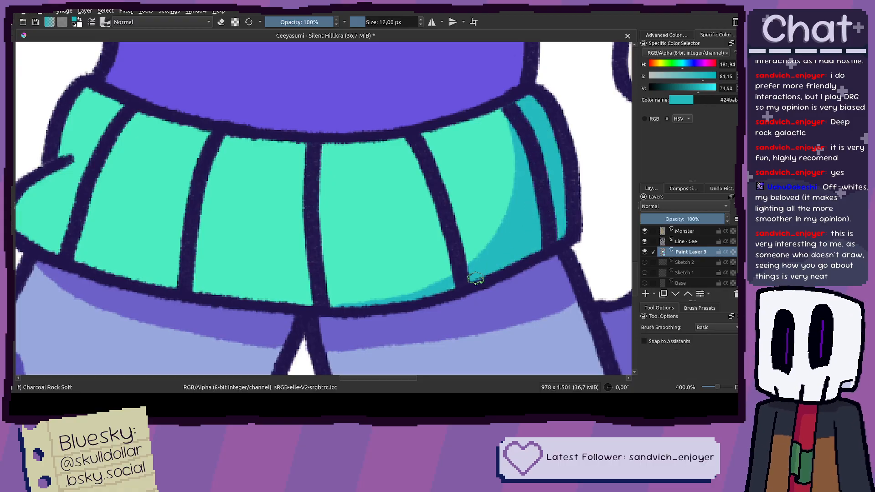
Step: Examine the teal shadows on the collar, sleeves and hem against the whole figure and the reference images
scroll(442, 296, "down", 4)
scroll(466, 286, "down", 1)
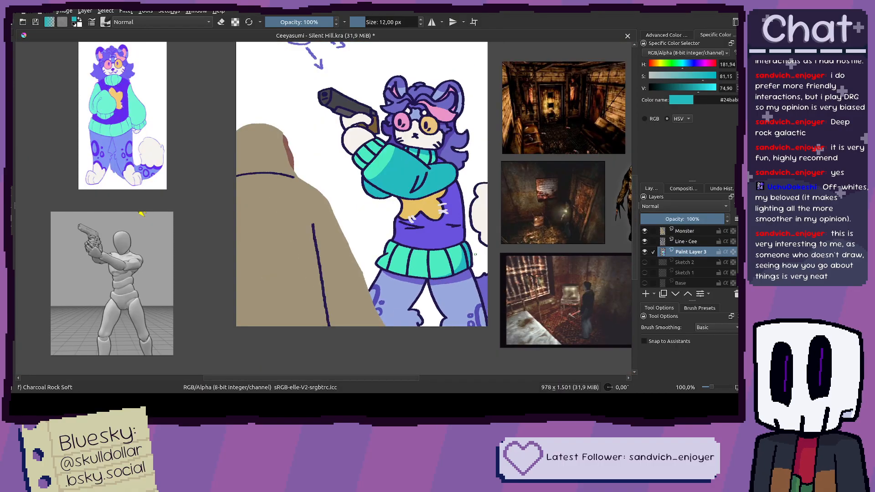
left_click_drag(465, 272, 457, 231)
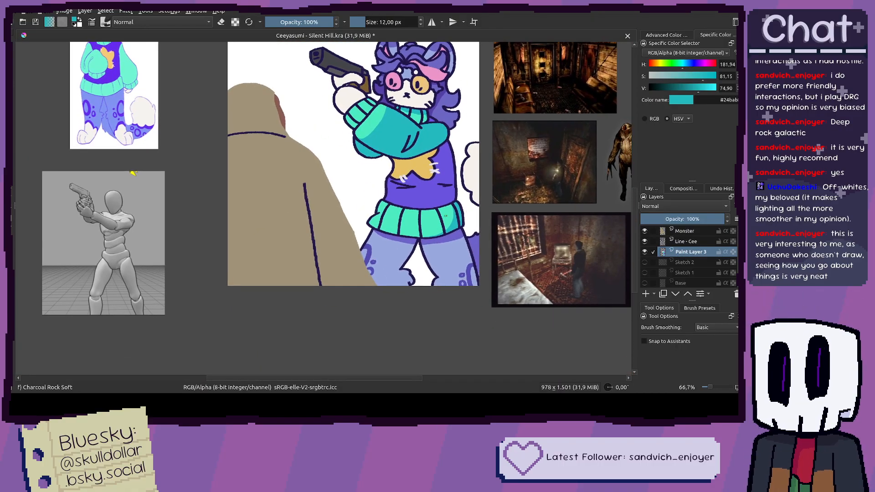
scroll(445, 213, "up", 3)
scroll(444, 211, "down", 1)
left_click_drag(433, 216, 421, 268)
left_click_drag(444, 201, 457, 271)
scroll(442, 270, "down", 1)
left_click_drag(319, 154, 340, 188)
mouse_move(385, 222)
left_mouse_down()
mouse_move(369, 207)
mouse_move(383, 197)
mouse_move(367, 191)
mouse_move(372, 171)
mouse_move(395, 209)
left_mouse_up()
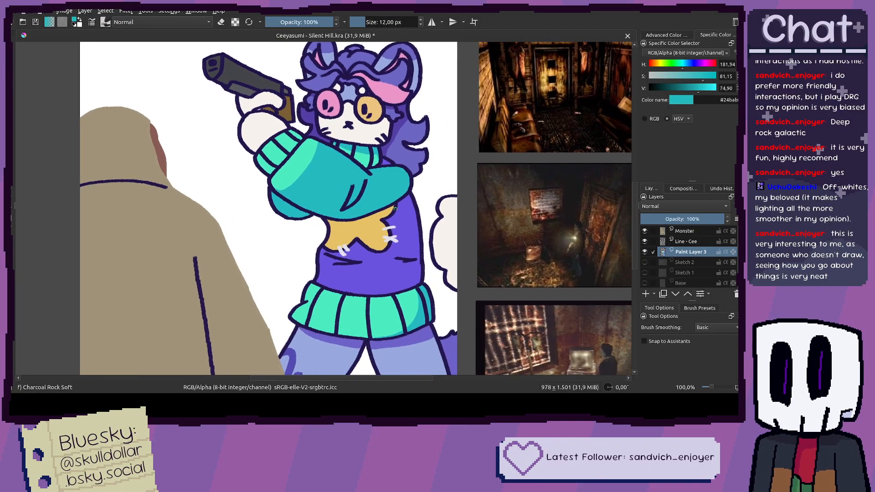
left_click_drag(410, 237, 416, 191)
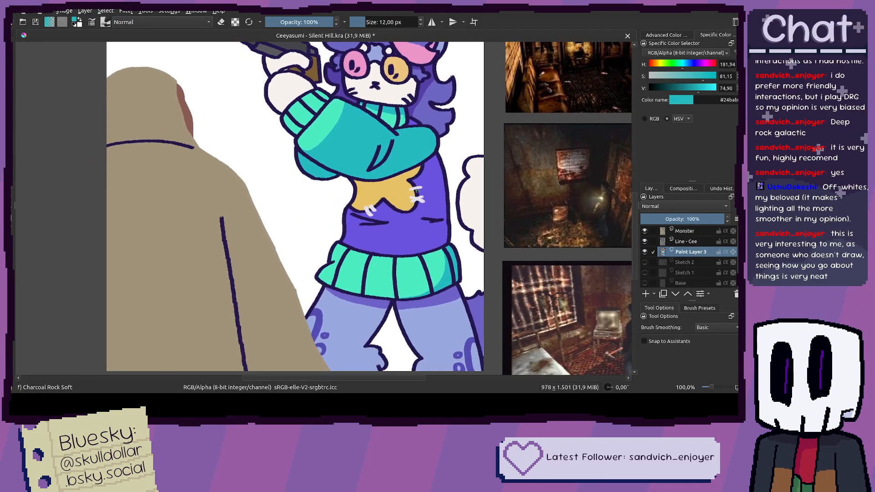
Step: Sample the yellow of the belly patch and mix an orange shadow colour with hue 32, saturation 70 and value 81
left_click(393, 197, "ctrl")
left_click_drag(710, 92, 704, 88)
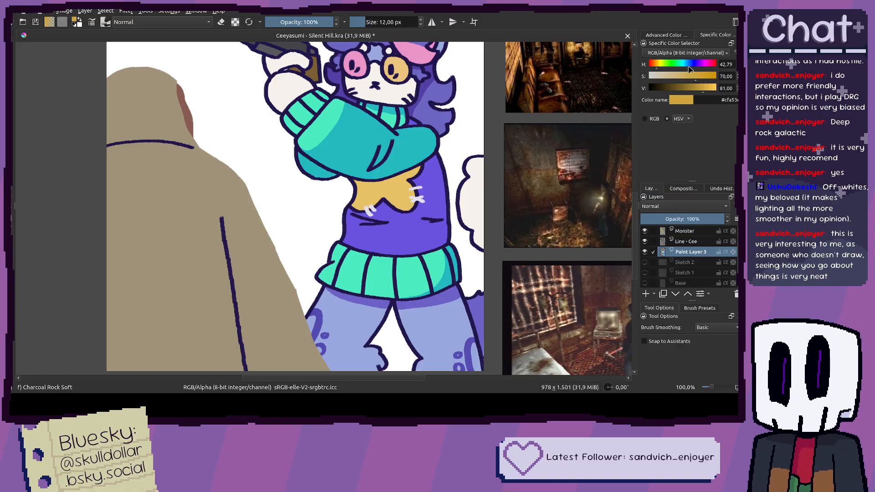
scroll(690, 67, "down", 6)
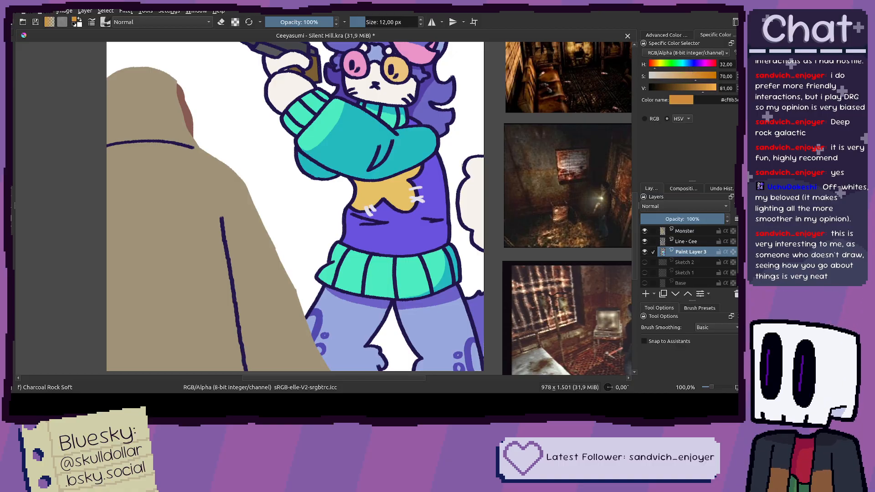
Step: Try several orange shadow strokes across the yellow belly patch just below the forearm
scroll(372, 187, "up", 6)
left_click_drag(237, 185, 387, 188)
left_click_drag(331, 191, 225, 195)
key("ctrl+z")
mouse_move(117, 179)
left_mouse_down()
mouse_move(230, 210)
mouse_move(310, 208)
left_mouse_up()
key("ctrl+z")
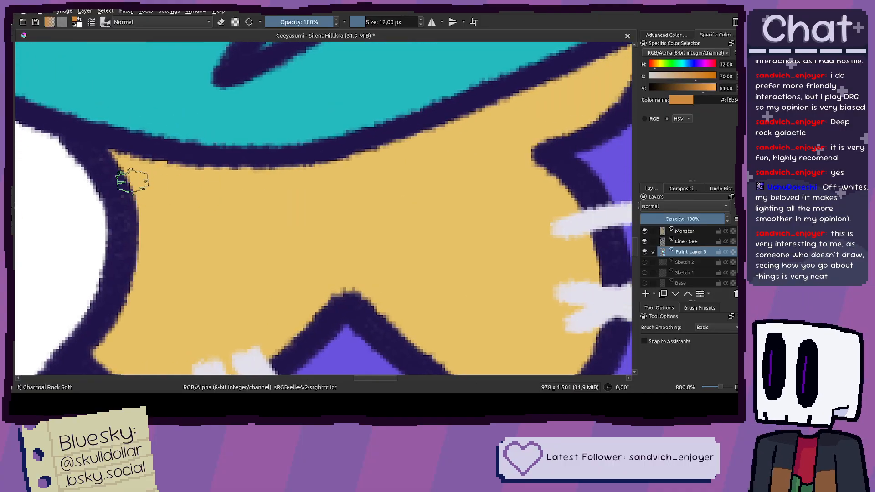
mouse_move(131, 186)
left_mouse_down()
mouse_move(271, 194)
mouse_move(237, 197)
mouse_move(215, 195)
mouse_move(349, 182)
left_mouse_up()
key("ctrl+z")
key("ctrl+z")
mouse_move(259, 195)
left_mouse_down()
mouse_move(433, 165)
mouse_move(298, 199)
mouse_move(321, 191)
left_mouse_up()
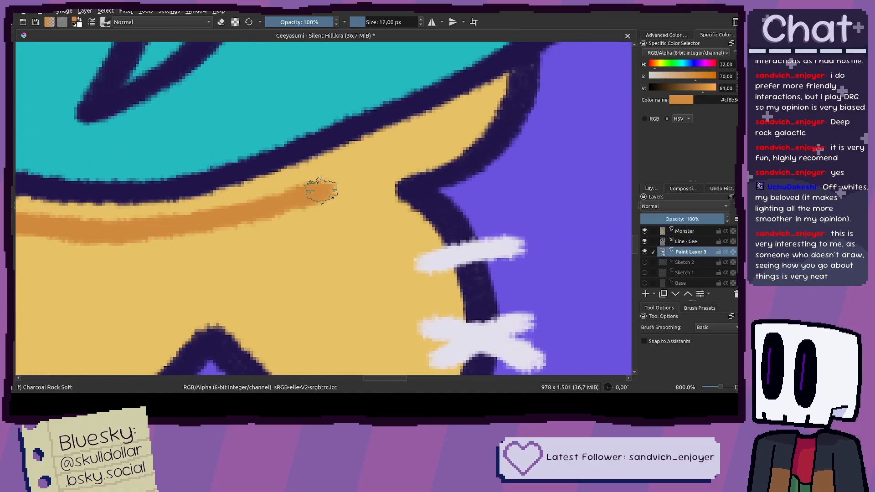
left_click_drag(161, 201, 289, 195)
key("ctrl+z")
key("ctrl+z")
Step: Draw the orange shadow edge along the top of the yellow patch and fill the gap up to the forearm outline
mouse_move(105, 180)
left_mouse_down()
mouse_move(189, 197)
mouse_move(273, 211)
mouse_move(347, 203)
mouse_move(237, 251)
mouse_move(396, 208)
left_mouse_up()
key("ctrl+z")
left_click_drag(232, 249, 451, 201)
key("ctrl+z")
mouse_move(228, 251)
left_mouse_down()
mouse_move(435, 200)
mouse_move(492, 178)
mouse_move(519, 152)
left_mouse_up()
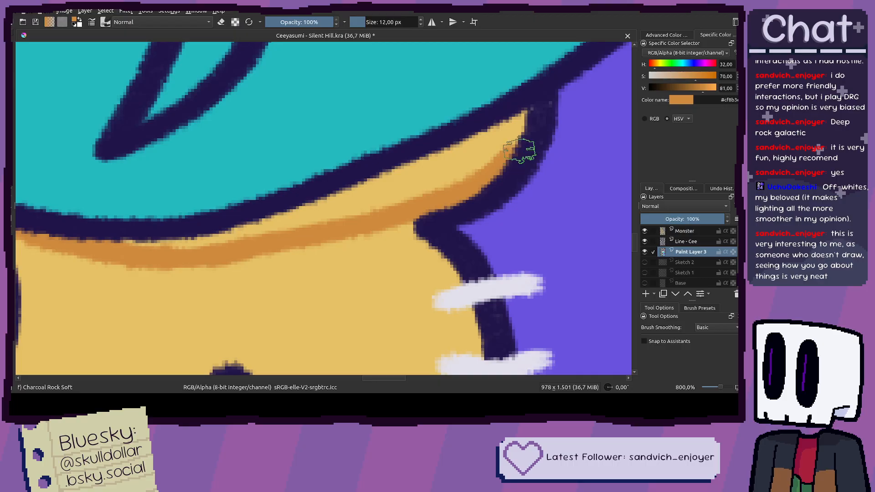
key("f")
left_click(504, 156)
key("b")
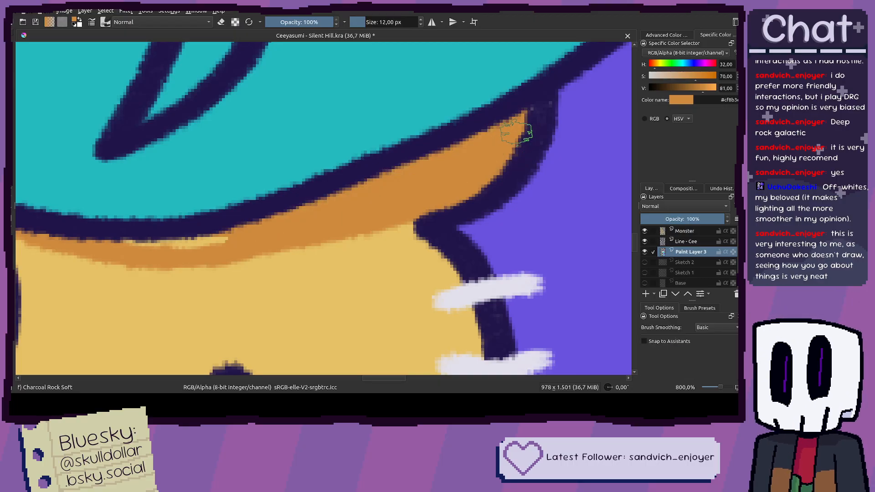
scroll(173, 246, "down", 5)
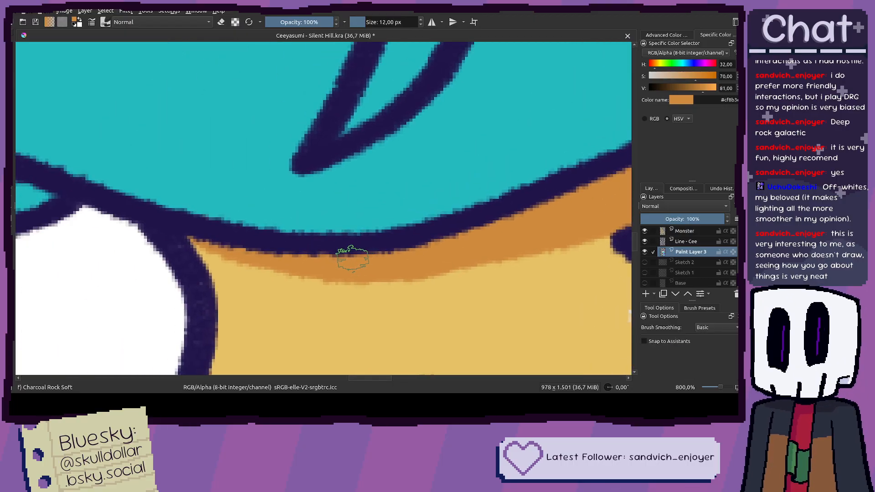
scroll(297, 229, "down", 2)
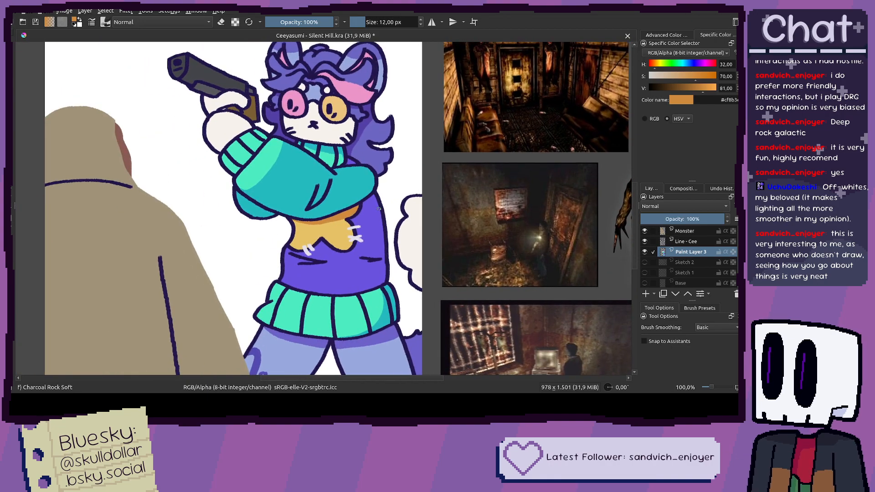
Step: Sample the torso's purple beside the yellow patch and mix a shadow colour with hue 265, saturation 70 and value 76
scroll(383, 212, "up", 7)
left_click(383, 212, "ctrl")
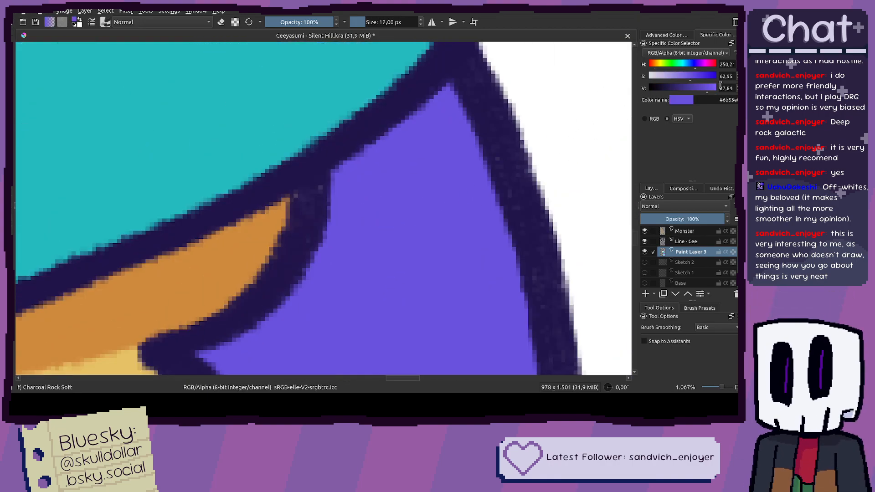
scroll(716, 88, "down", 5)
scroll(711, 77, "up", 3)
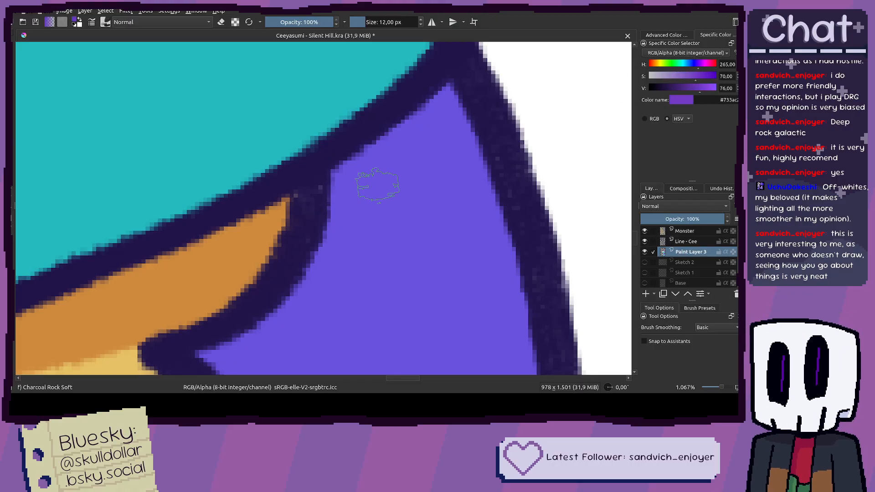
Step: Try several purple shadow strokes across the torso just below the forearm, darkening the colour to value 72 between attempts
mouse_move(276, 314)
left_mouse_down()
mouse_move(347, 264)
mouse_move(451, 214)
left_mouse_up()
key("ctrl+z")
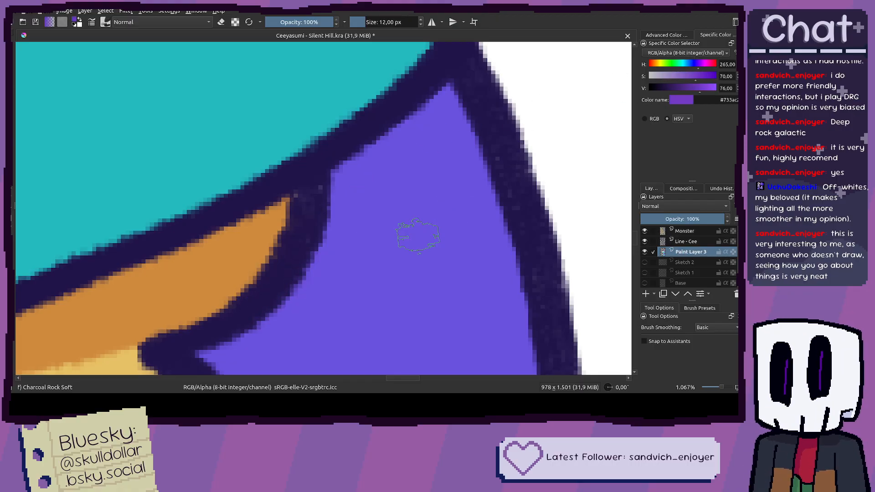
mouse_move(267, 296)
left_mouse_down()
mouse_move(430, 235)
mouse_move(490, 200)
left_mouse_up()
key("ctrl+z")
scroll(709, 91, "down", 3)
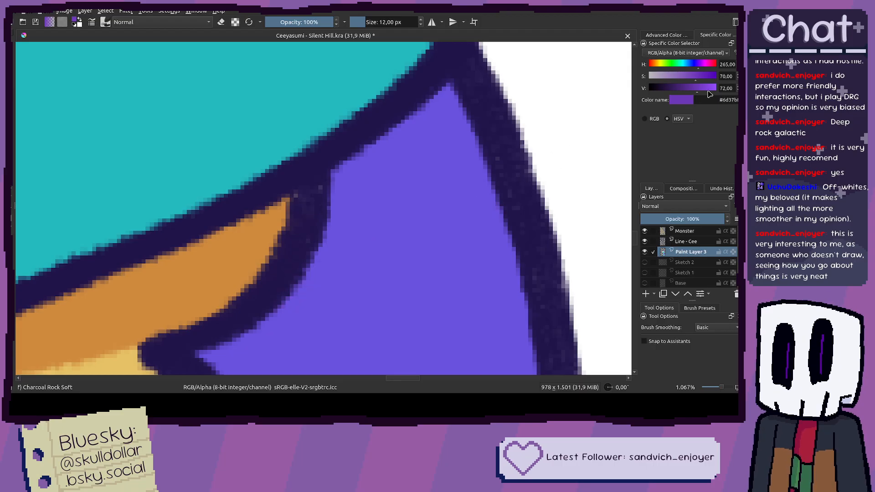
mouse_move(273, 285)
left_mouse_down()
mouse_move(383, 249)
mouse_move(437, 208)
mouse_move(497, 179)
mouse_move(369, 260)
mouse_move(251, 303)
left_mouse_up()
key("ctrl+z")
Step: With the purple at value 67, draw the shadow edge across the torso below the forearm and fill the area above it
key("f")
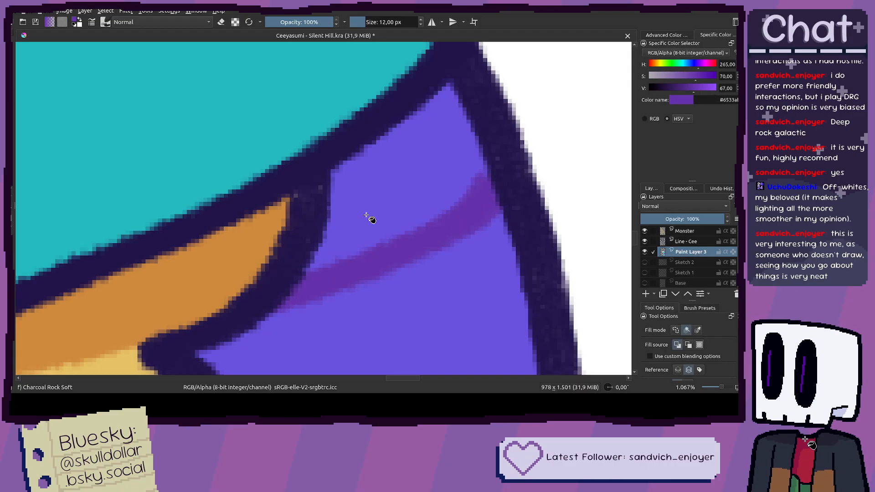
scroll(370, 218, "down", 6)
key("b")
scroll(410, 213, "up", 1)
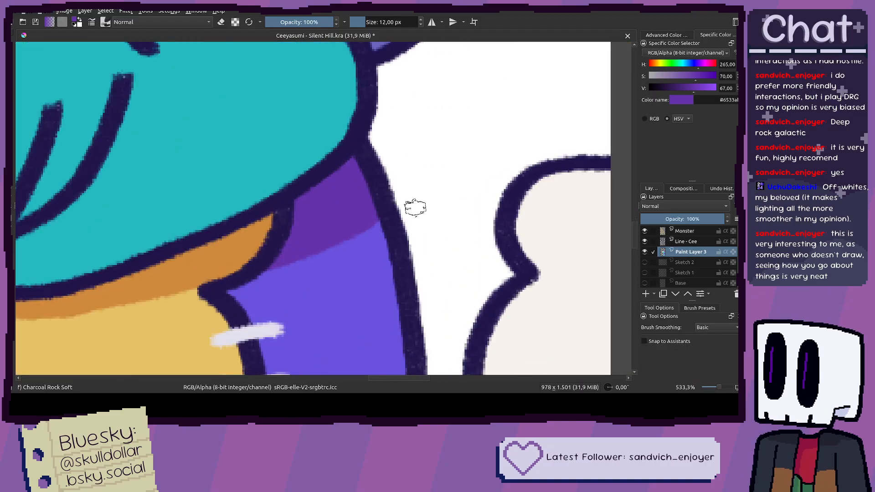
Step: Fill the small purple gap between the collar and the bent sleeve with the shadow purple
scroll(416, 205, "down", 2)
scroll(410, 207, "up", 1)
scroll(408, 205, "up", 3)
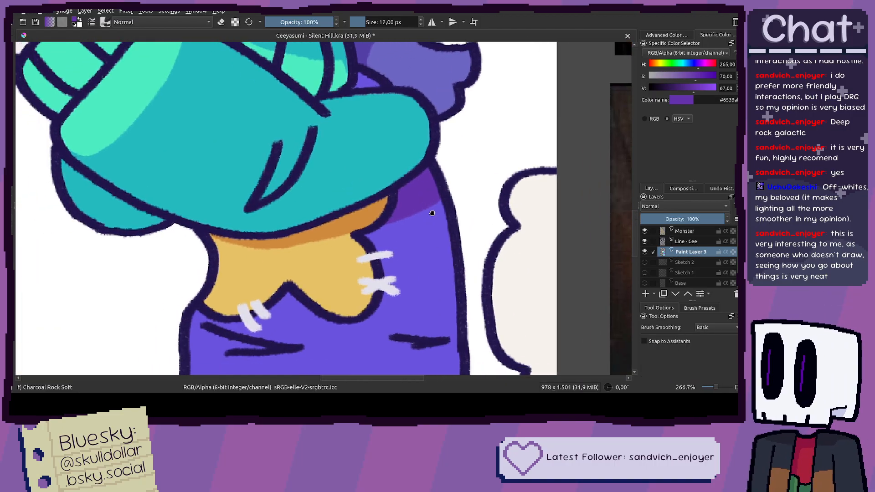
mouse_move(446, 194)
left_mouse_down()
mouse_move(485, 170)
mouse_move(537, 201)
mouse_move(524, 191)
mouse_move(547, 227)
left_mouse_up()
scroll(546, 227, "down", 8)
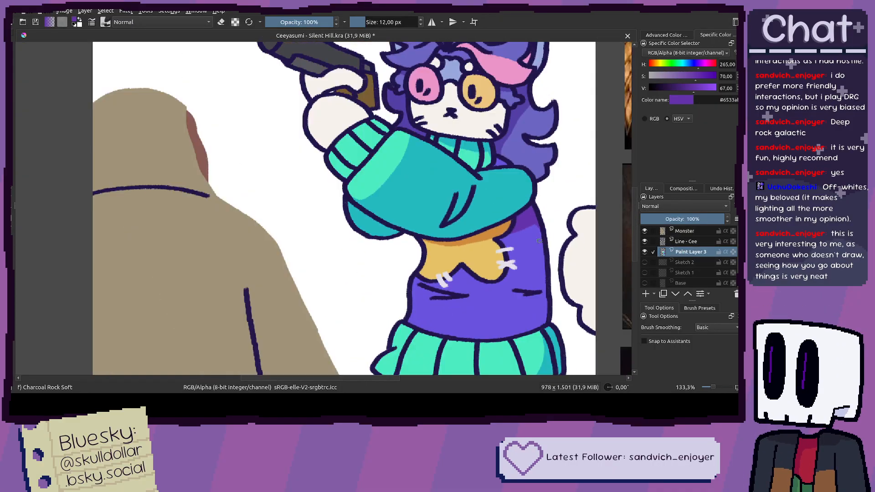
scroll(505, 237, "up", 4)
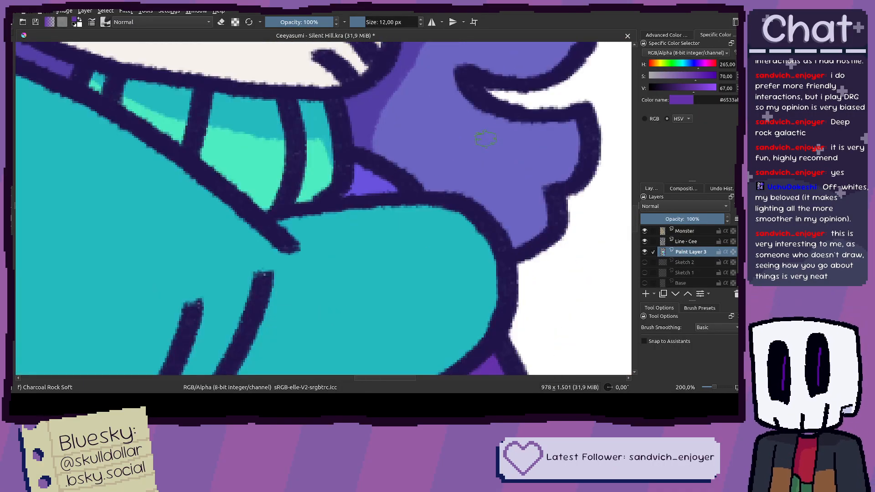
key("f")
left_click(380, 192)
key("b")
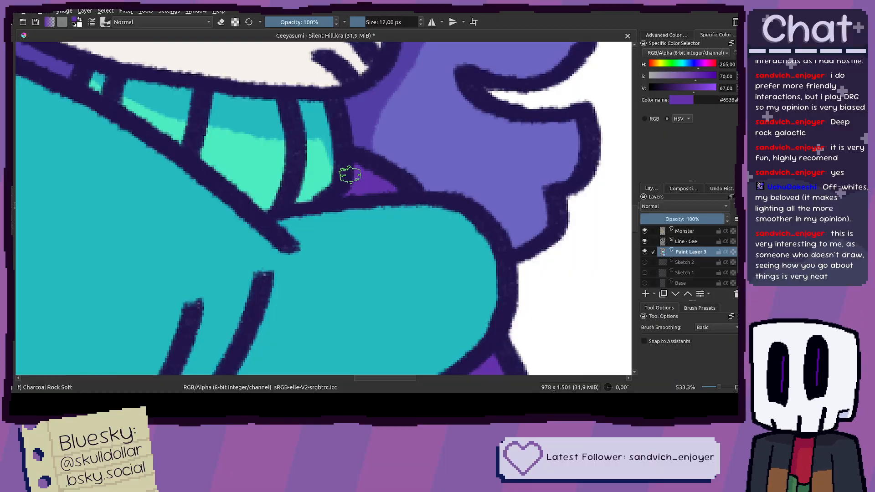
Step: Try shadow purple strokes along the undersides of the two fold lines below the belly patch's double stitches
scroll(351, 178, "down", 4)
scroll(400, 188, "down", 3)
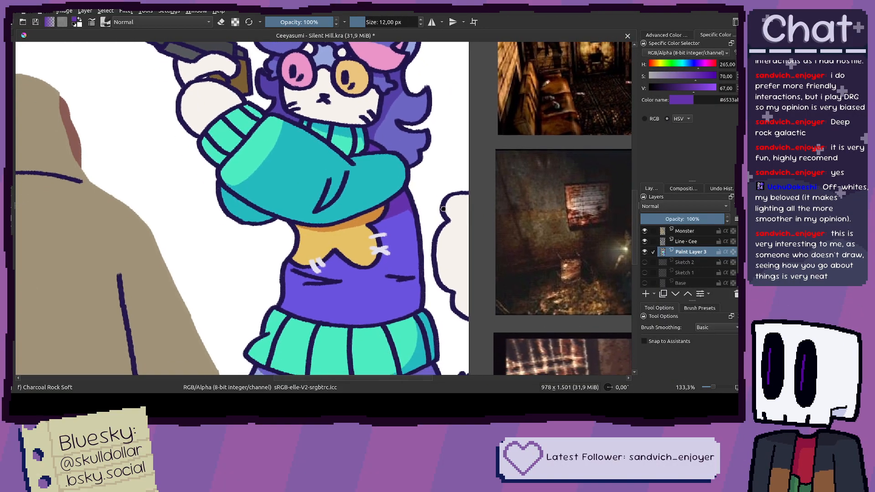
scroll(380, 244, "down", 3)
scroll(345, 246, "up", 10)
left_click_drag(144, 139, 194, 152)
key("ctrl+z")
mouse_move(152, 130)
left_mouse_down()
mouse_move(232, 160)
mouse_move(294, 178)
mouse_move(426, 191)
left_mouse_up()
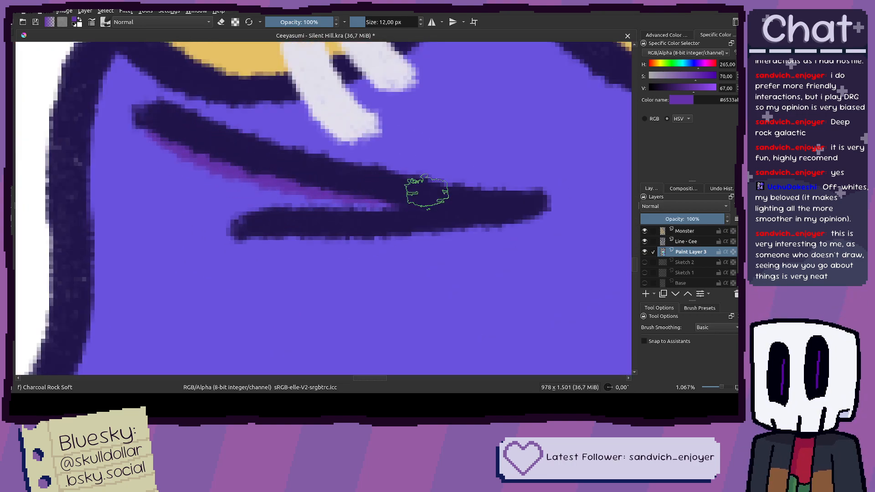
mouse_move(263, 222)
left_mouse_down()
mouse_move(388, 233)
mouse_move(512, 200)
left_mouse_up()
scroll(554, 187, "down", 5)
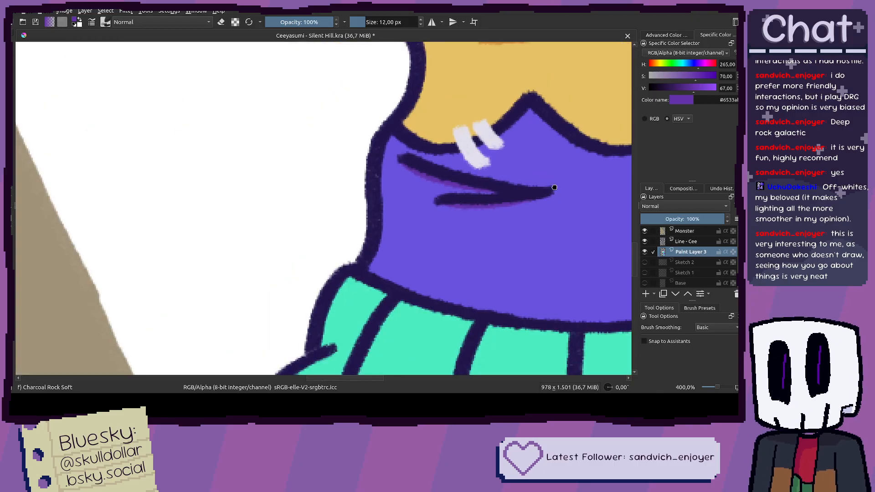
Step: Paint thin shadow purple strokes along the fold lines on both sides of the lower torso
scroll(554, 187, "down", 3)
scroll(273, 171, "up", 5)
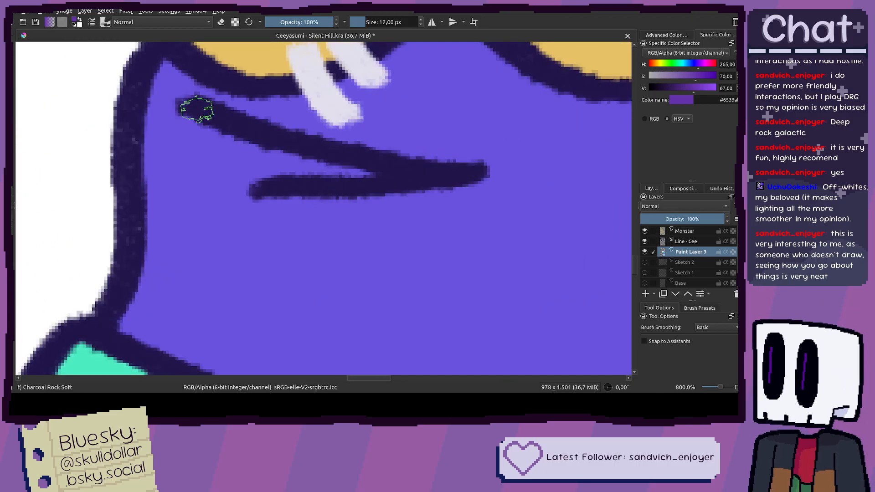
left_click_drag(197, 109, 348, 182)
scroll(390, 197, "down", 2)
scroll(390, 197, "up", 2)
left_click_drag(401, 165, 524, 164)
scroll(526, 166, "down", 2)
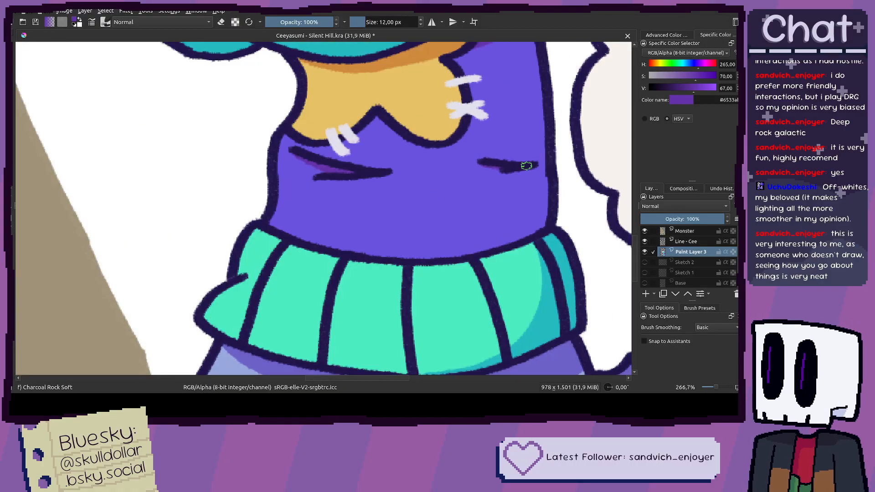
Step: Sample the tail's off-white and mix a pinkish shadow colour with hue 10, saturation 20 and value 89
scroll(527, 166, "down", 5)
left_click_drag(469, 210, 419, 252)
left_click(409, 239, "ctrl")
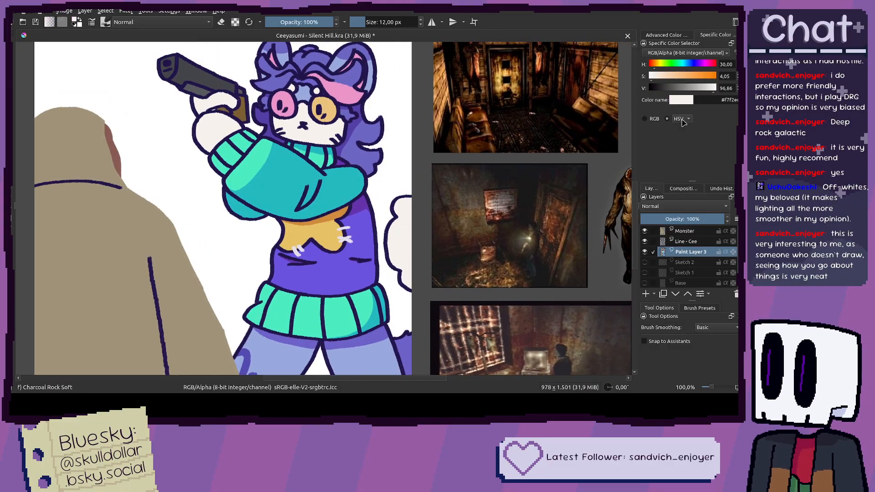
left_click(714, 90)
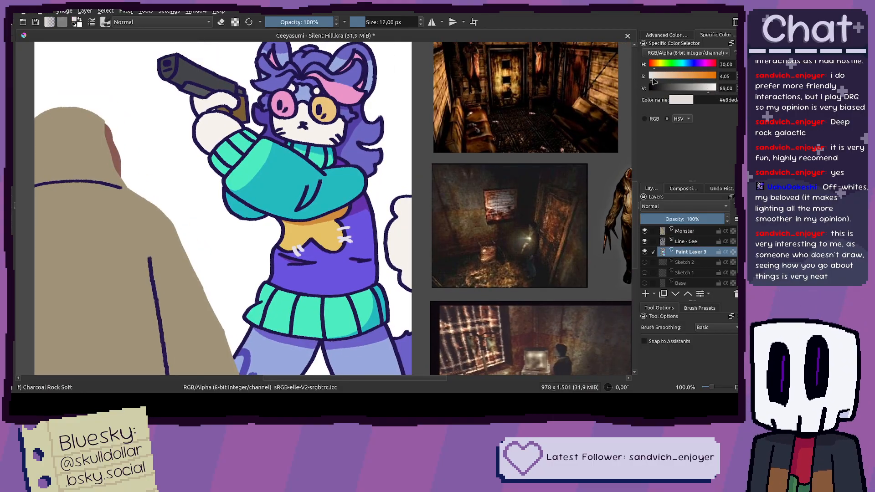
left_click(669, 80)
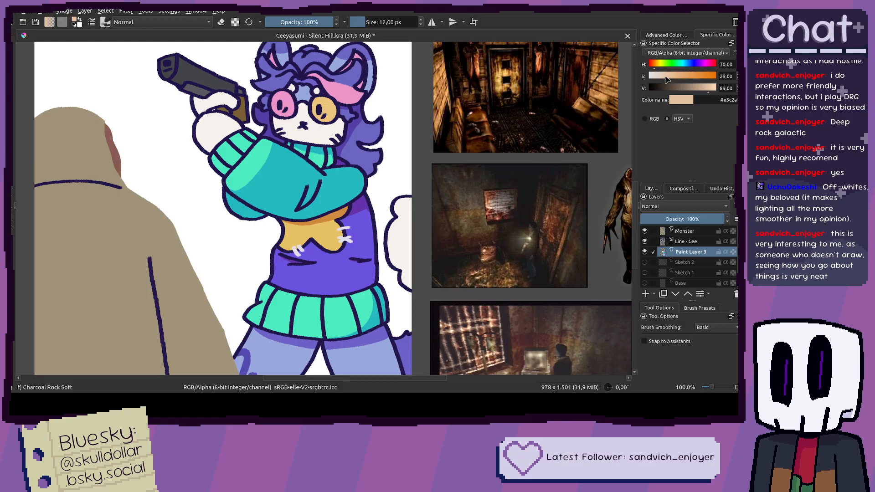
left_click_drag(654, 67, 651, 66)
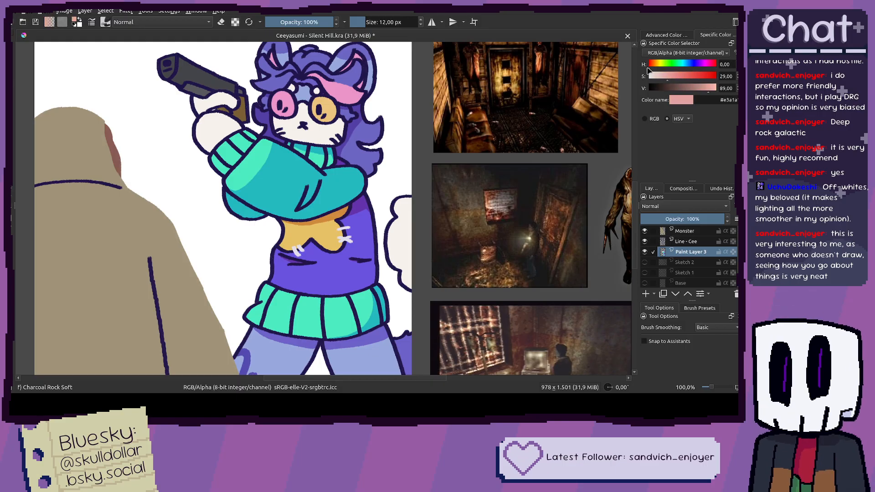
left_click(653, 66)
left_click(662, 80)
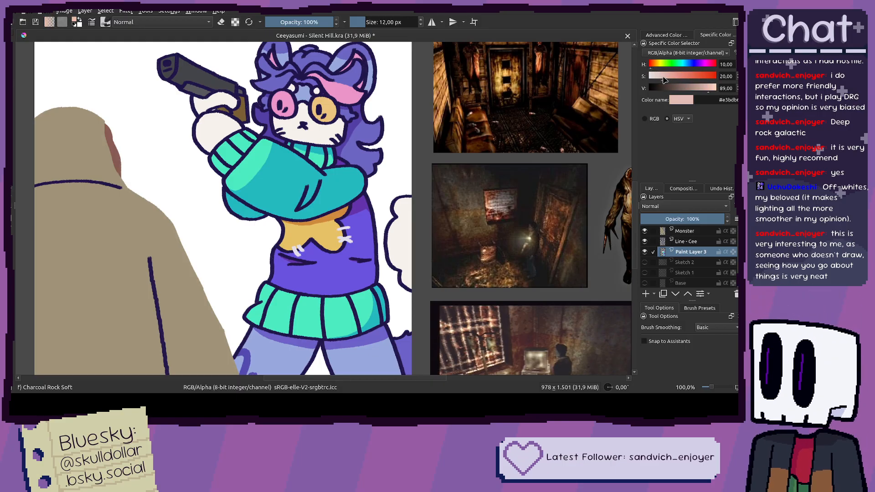
Step: Fill the off-white tail at the canvas edge with the pinkish shadow colour
key("f")
left_click(405, 250)
key("ctrl+r")
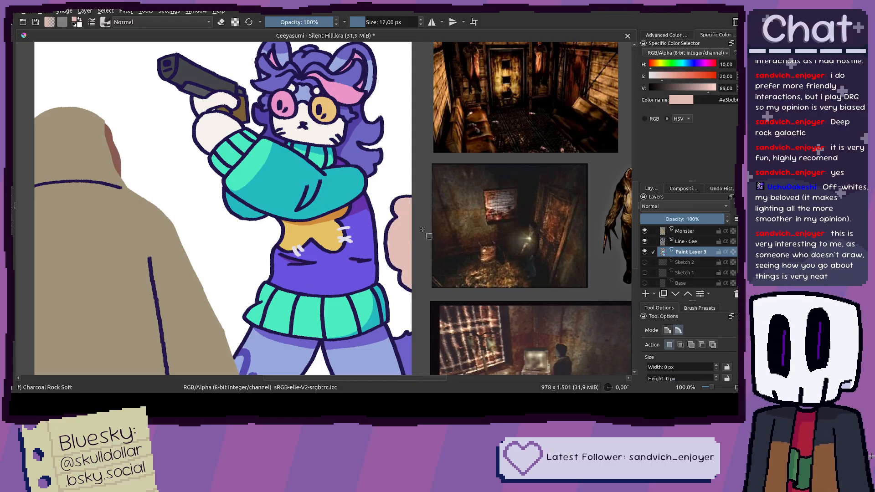
Step: On the Line - Cee layer, sample the dark outline colour and paint over the white gap between the hands beside the gun grip
left_click_drag(416, 259, 426, 263)
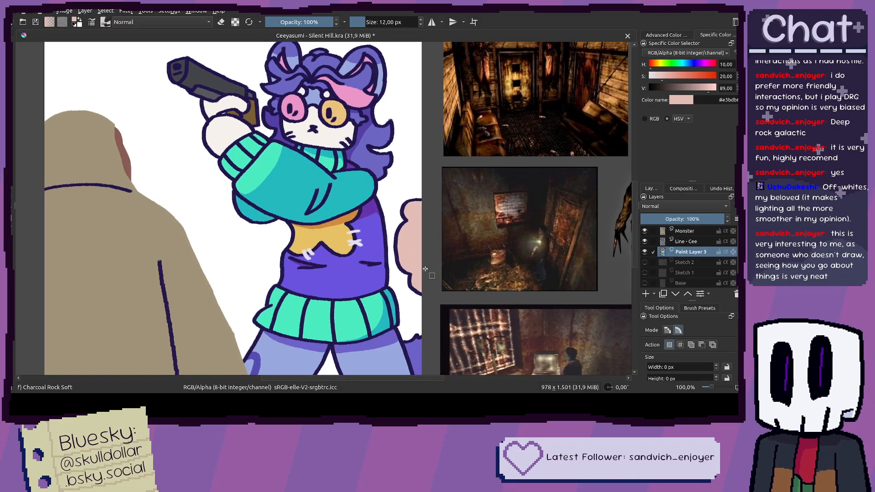
scroll(426, 269, "down", 1)
left_click_drag(358, 206, 370, 207)
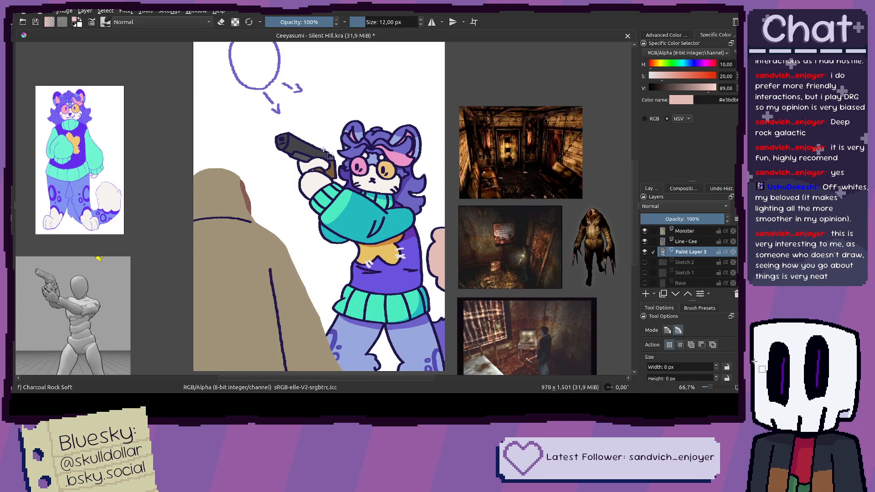
scroll(324, 150, "up", 7)
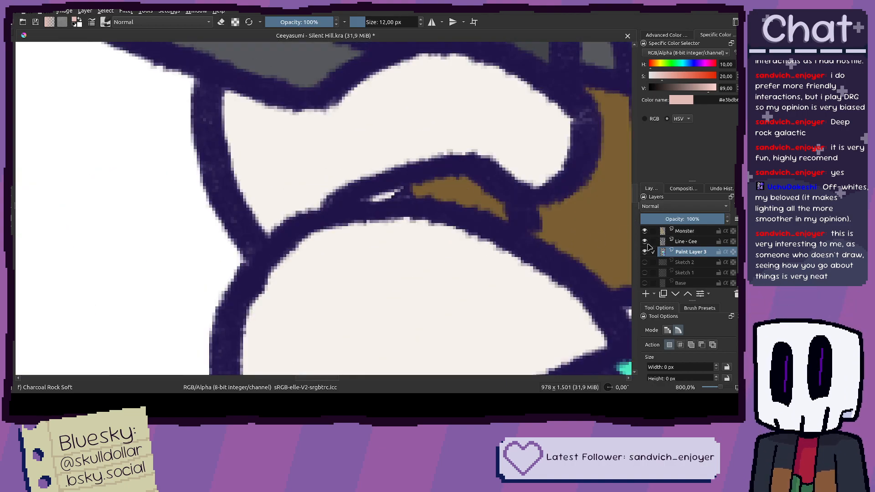
left_click(686, 242)
key("b")
left_click(391, 205, "ctrl")
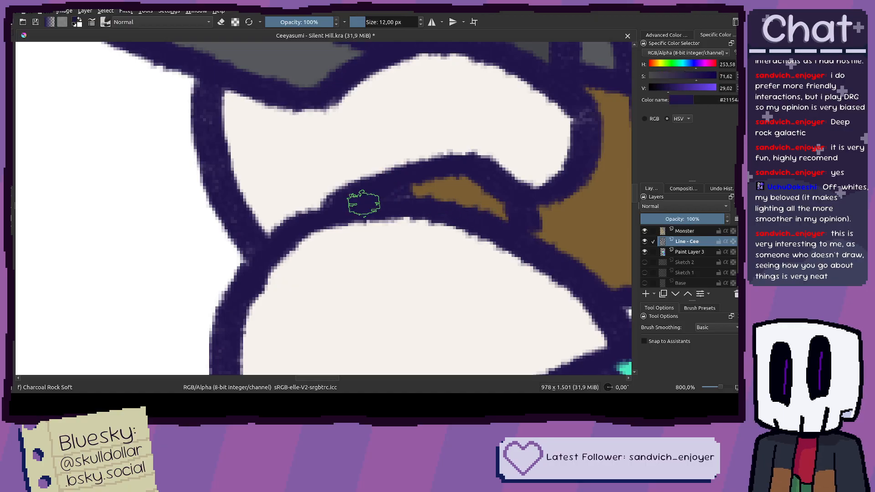
Step: Select the light source sketch with its arrows above the figures and delete it from Paint Layer 3
scroll(394, 212, "down", 7)
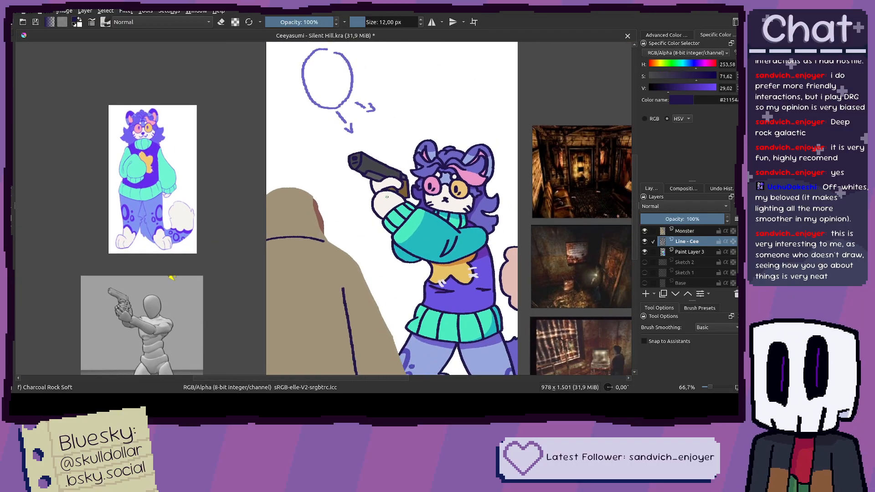
left_click_drag(283, 46, 431, 184)
key("ctrl+r")
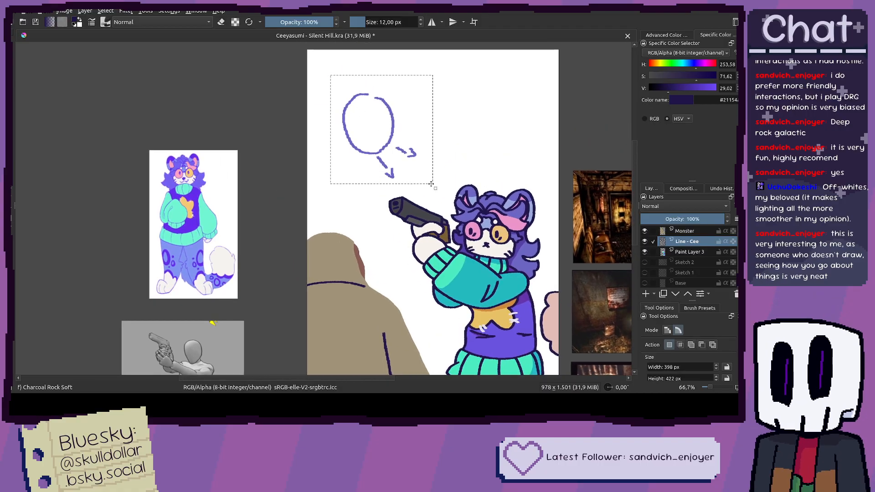
left_click(689, 252)
key("Delete")
Step: Rename the character's colour layer to "Color - Cee" and clear the rectangular selection
double_click(695, 253)
type("Pa")
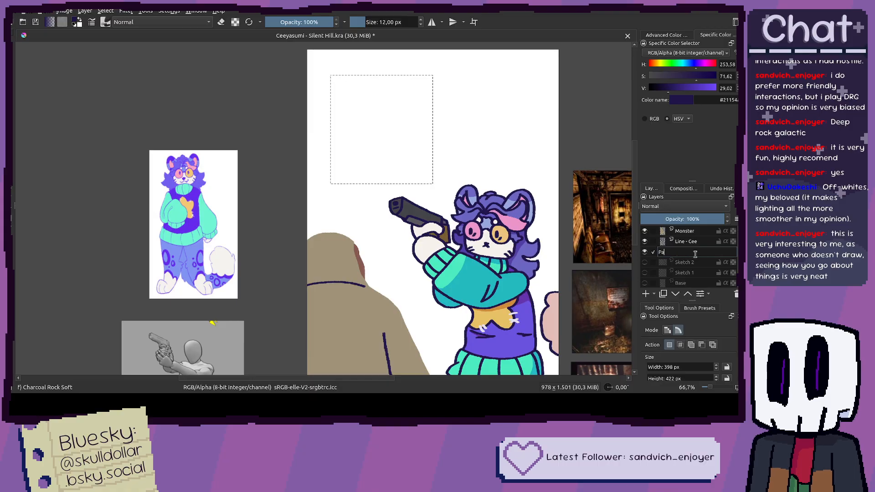
type("lor - Cee")
key("Return")
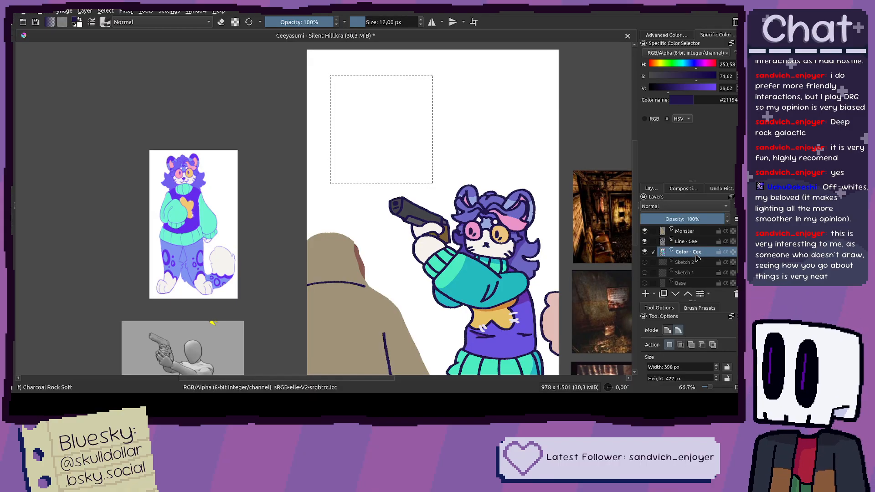
left_click(470, 222)
Step: Add a new paint layer directly above the Background layer and name it "BG test"
left_click_drag(525, 213, 473, 170)
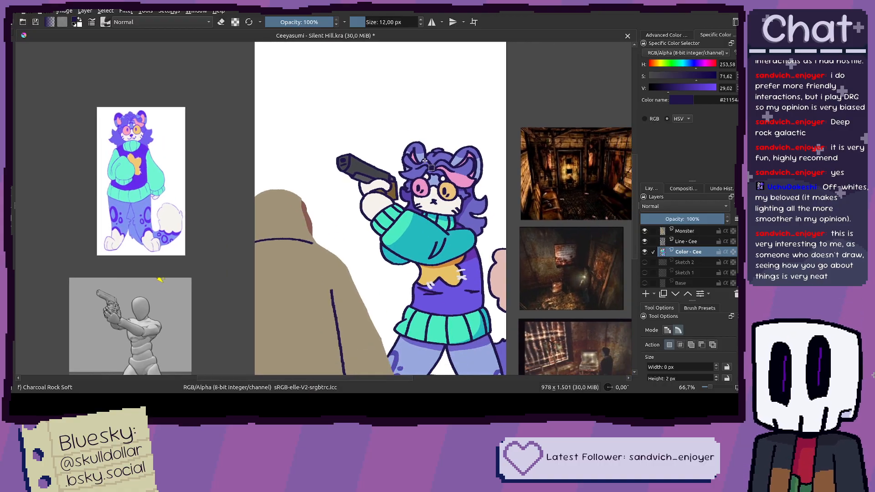
left_click_drag(488, 235, 411, 200)
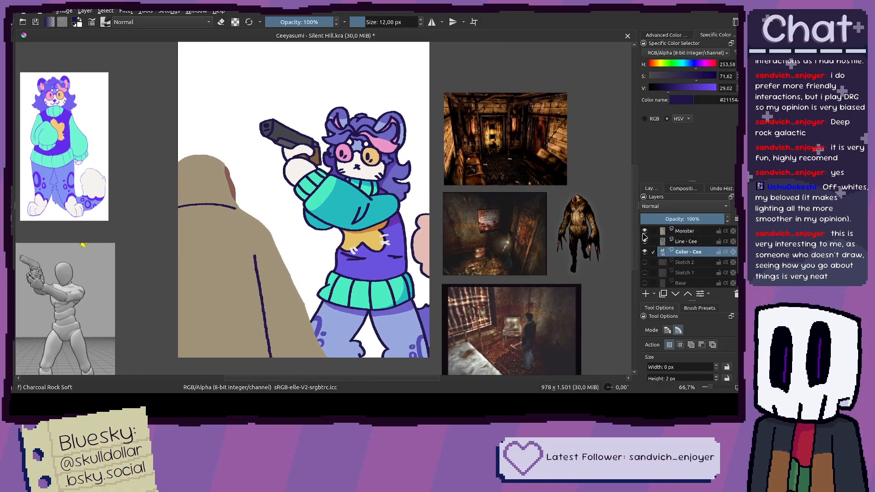
scroll(670, 253, "down", 1)
left_click(682, 282)
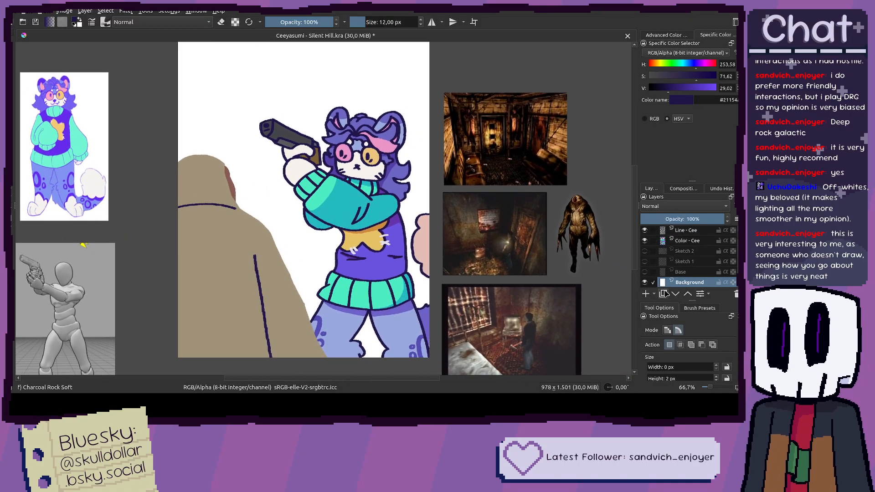
left_click(645, 294)
double_click(687, 282)
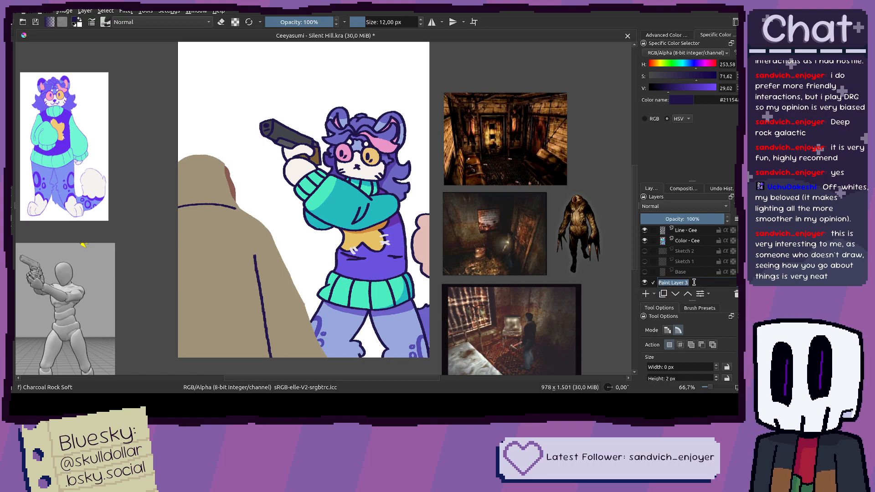
type("BG t")
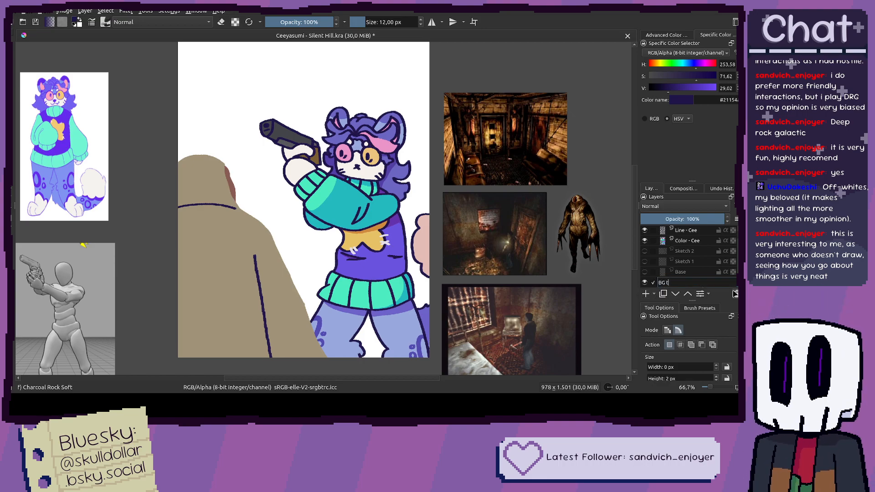
type("est")
key("Return")
Step: Darken the brush colour to a value of 20 and save the illustration
left_click_drag(664, 98, 664, 93)
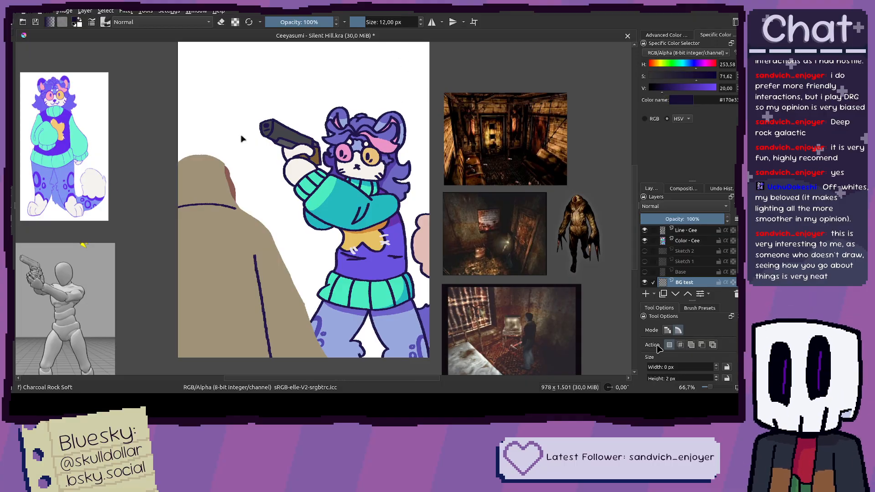
left_click_drag(388, 189, 451, 236)
key("ctrl+s")
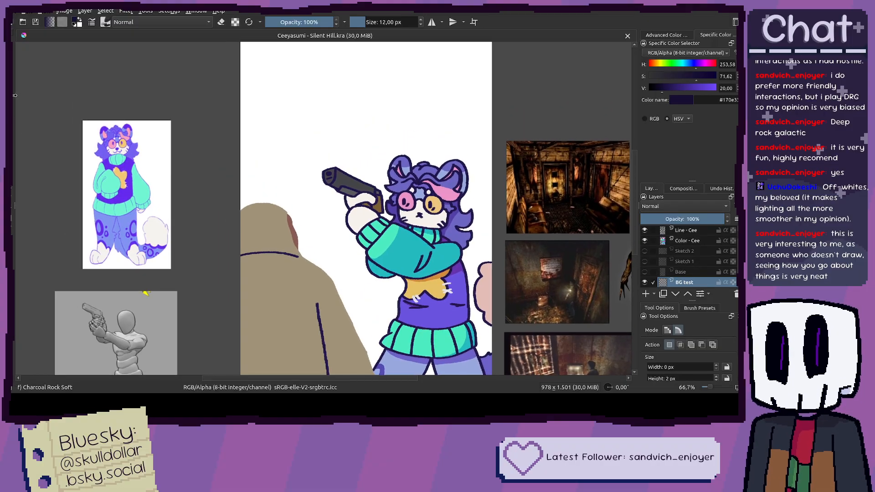
Step: Ready the Line tool with its opacity set to 50% for sketching the background on the BG test layer
key("b")
left_click(298, 22)
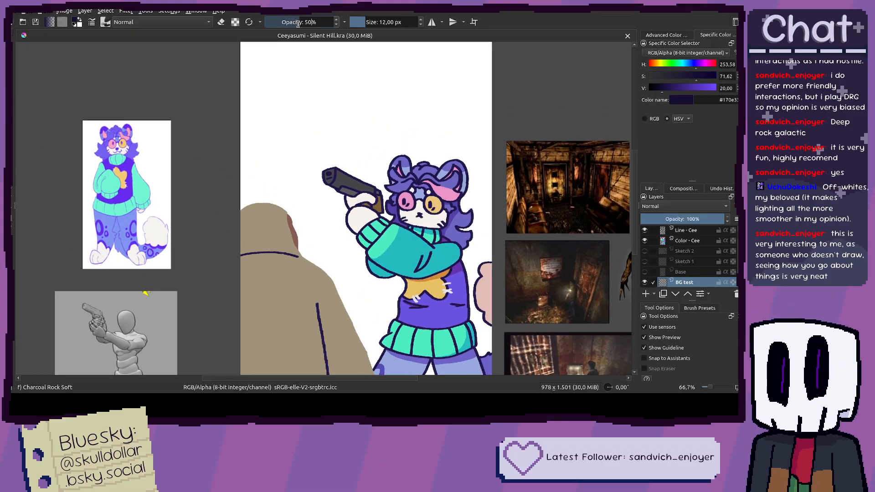
left_click_drag(336, 175, 299, 247)
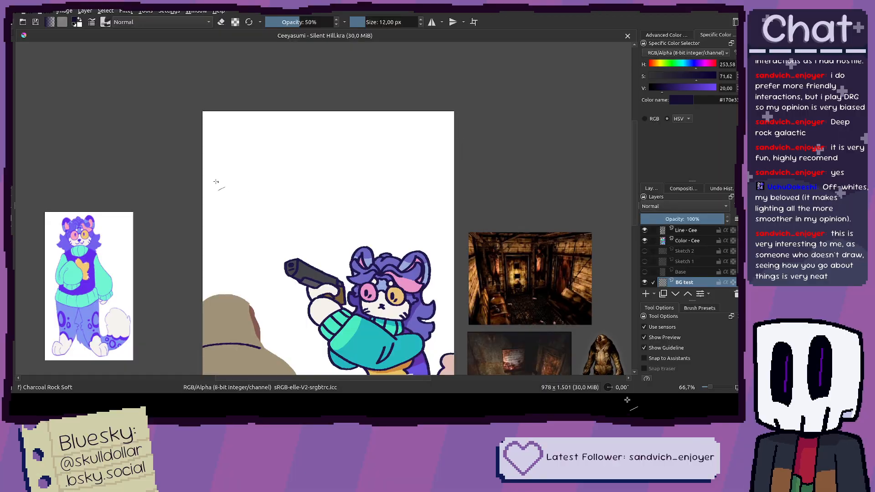
left_click_drag(329, 171, 331, 133)
scroll(332, 133, "down", 1)
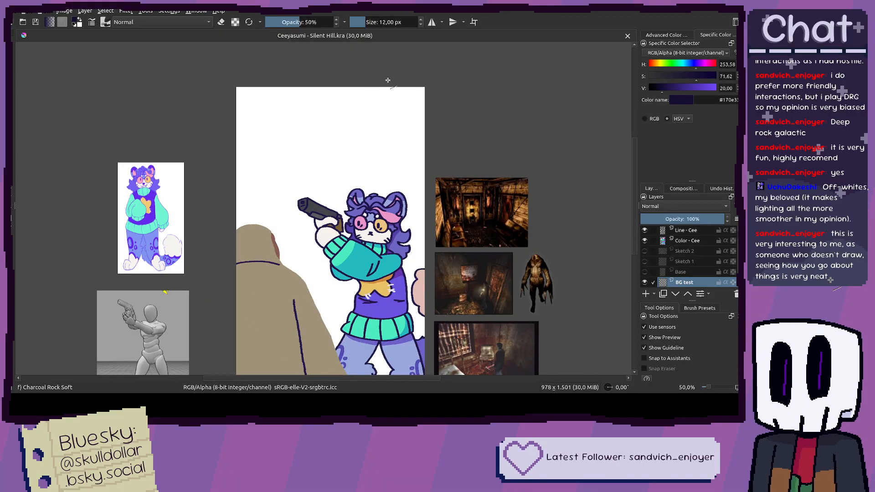
left_click_drag(394, 145, 392, 107)
left_click_drag(240, 95, 391, 108)
key("ctrl+z")
mouse_move(216, 113)
left_mouse_down()
mouse_move(401, 104)
mouse_move(438, 76)
left_mouse_up()
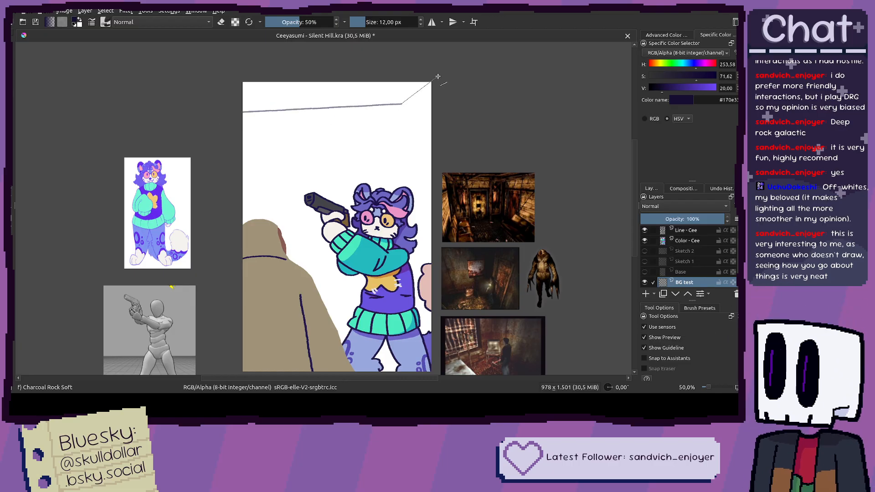
mouse_move(400, 104)
left_mouse_down()
mouse_move(405, 335)
mouse_move(420, 316)
left_mouse_up()
scroll(401, 319, "down", 1)
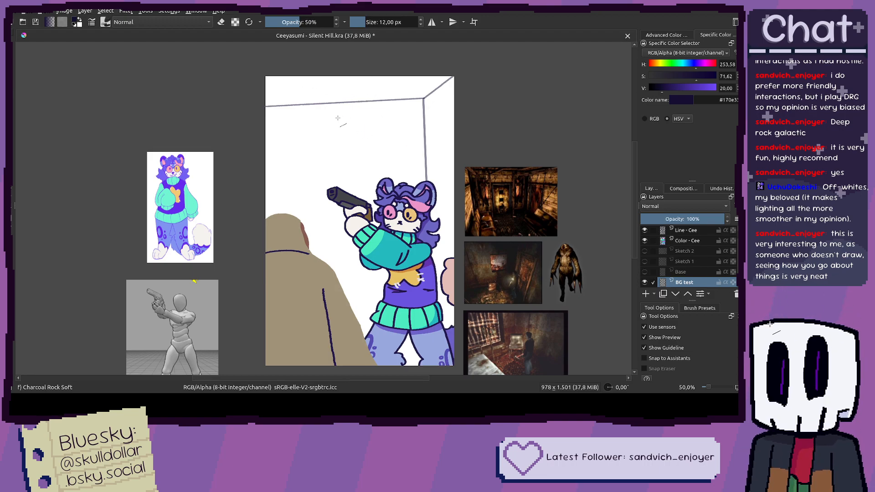
key("ctrl+z")
key("ctrl+z")
key("ctrl+z")
Step: Draw the room corner behind the cat character with straight lines for the vertical wall edge and the ceiling edges of both walls
left_click_drag(435, 157, 443, 360)
scroll(451, 231, "up", 2)
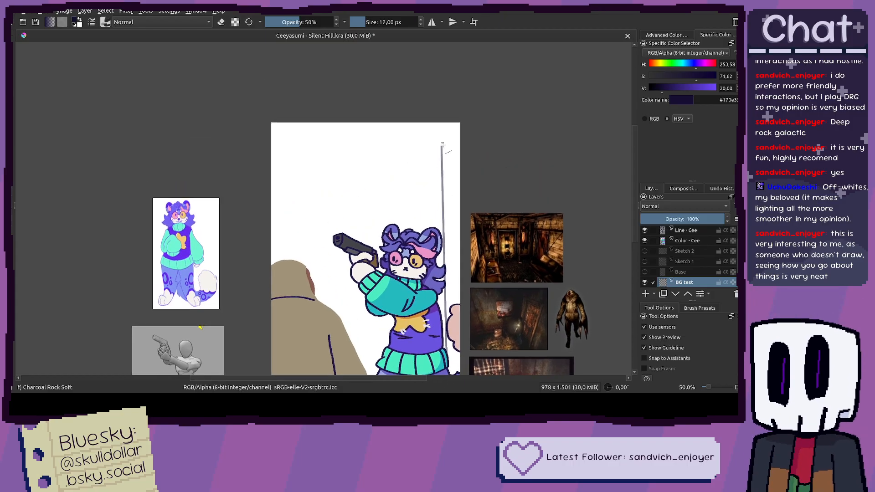
left_click_drag(468, 113, 473, 92)
left_click_drag(434, 142, 211, 113)
scroll(452, 140, "up", 1)
left_click_drag(287, 152, 268, 82)
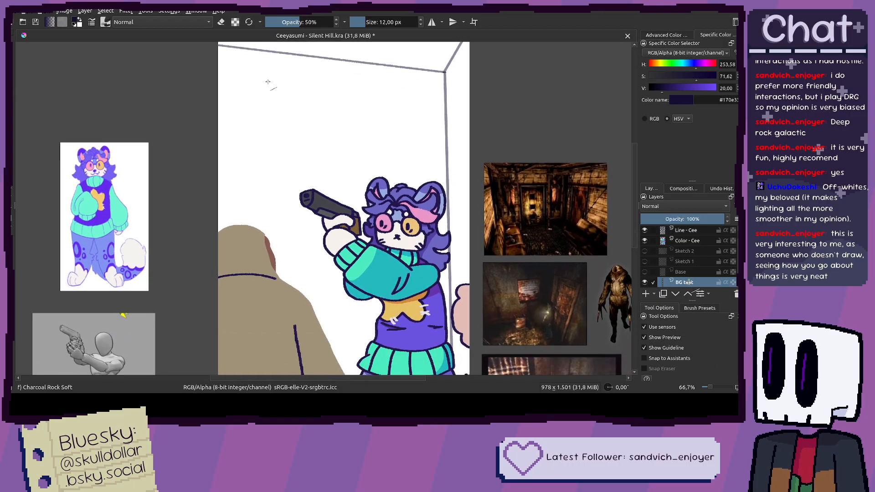
scroll(267, 81, "down", 3)
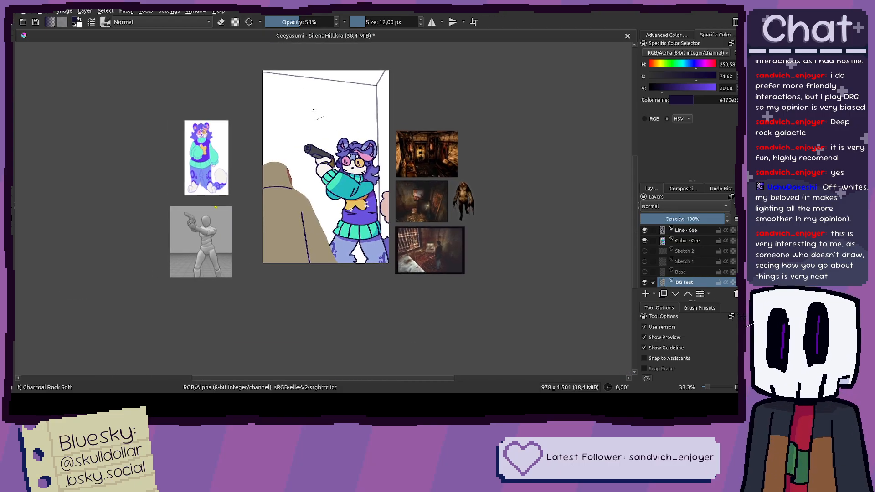
left_click_drag(320, 117, 401, 152)
scroll(384, 164, "up", 2)
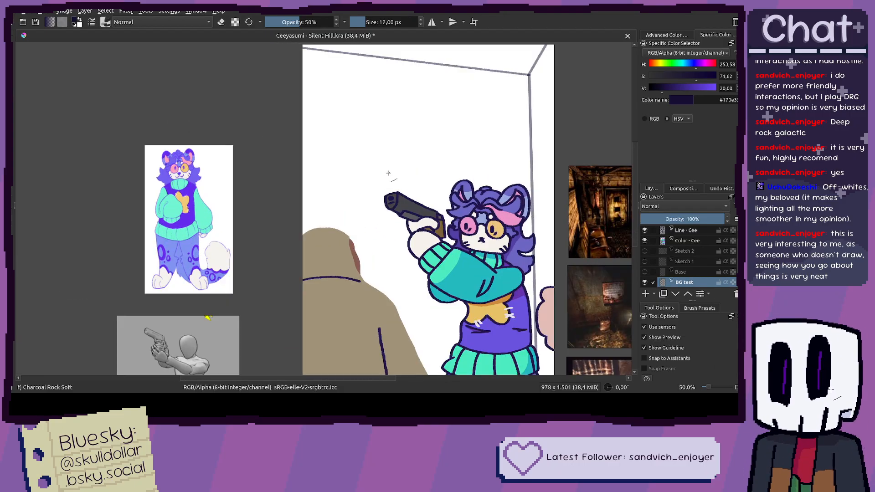
key("b")
mouse_move(498, 231)
left_mouse_down()
mouse_move(479, 183)
mouse_move(513, 205)
mouse_move(470, 228)
mouse_move(422, 215)
left_mouse_up()
left_click_drag(86, 302, 101, 258)
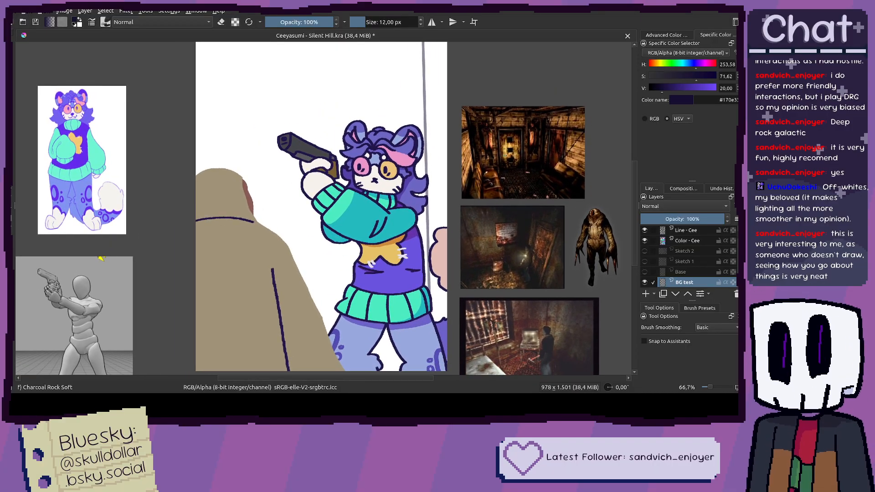
scroll(504, 236, "up", 4)
scroll(509, 224, "down", 2)
left_click_drag(508, 318, 530, 302)
scroll(471, 197, "down", 1)
scroll(471, 198, "down", 1)
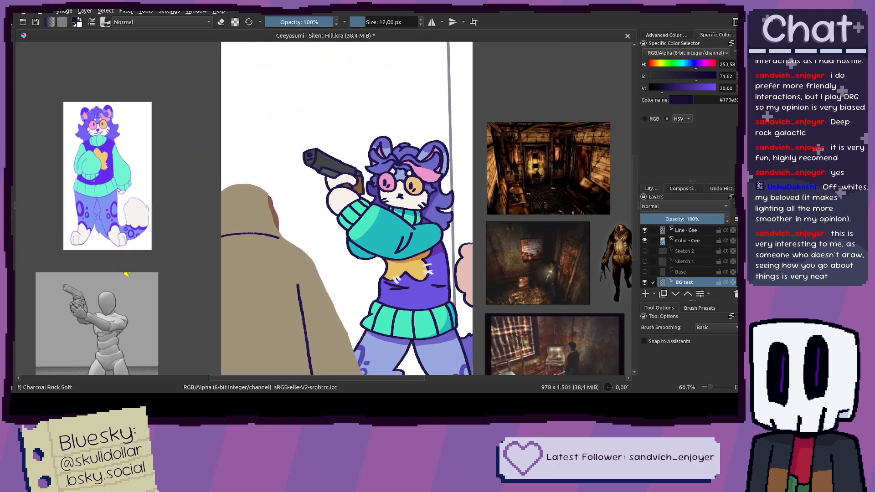
Step: Draw a rectangular frame in perspective on the wall behind the gun with straight lines at 50% opacity
left_click(6, 103)
left_click_drag(216, 115, 203, 143)
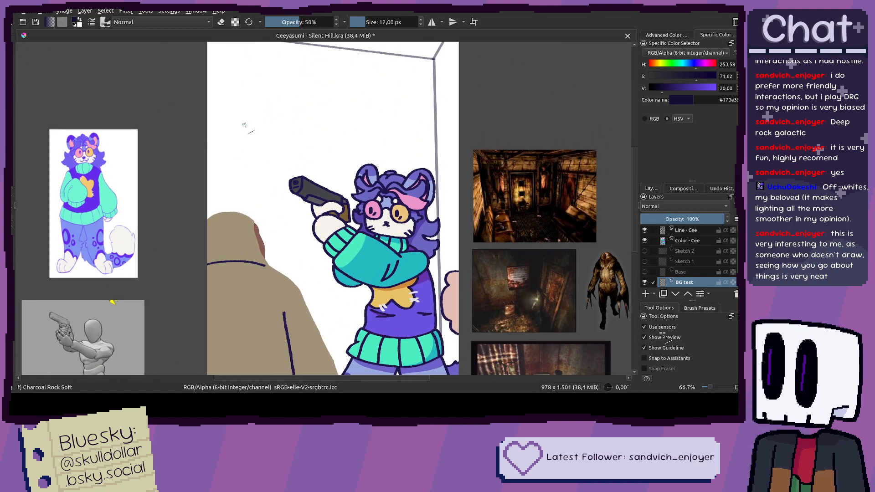
left_click_drag(203, 100, 352, 122)
mouse_move(352, 121)
left_mouse_down()
mouse_move(355, 301)
mouse_move(191, 286)
mouse_move(220, 275)
left_mouse_up()
scroll(205, 286, "down", 2)
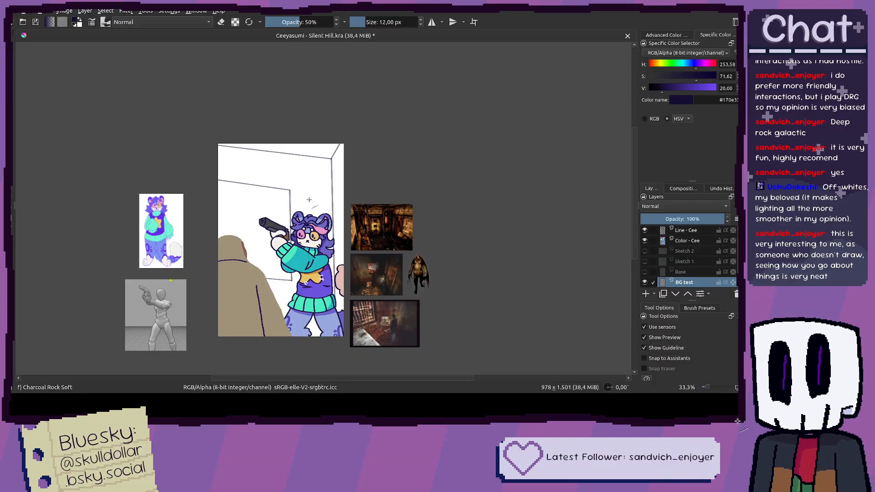
Step: Divide the rectangular wall frame into horizontal boards with three inner perspective lines
scroll(255, 276, "up", 1)
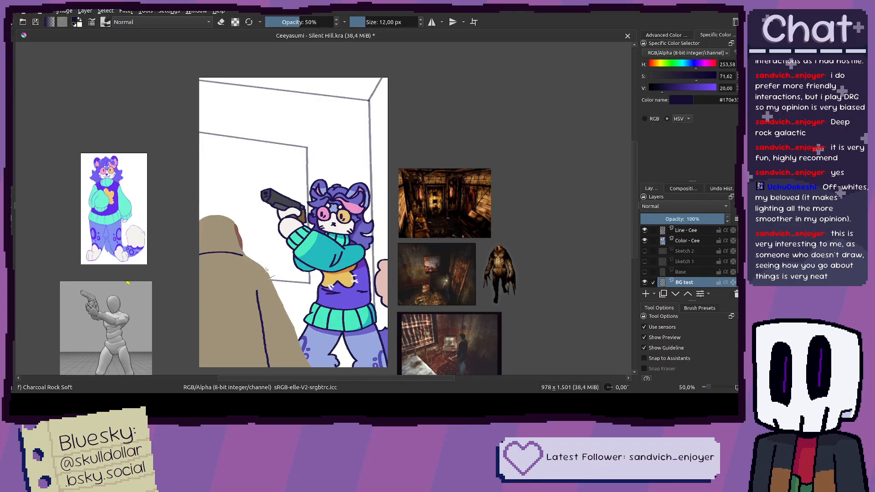
scroll(290, 247, "up", 2)
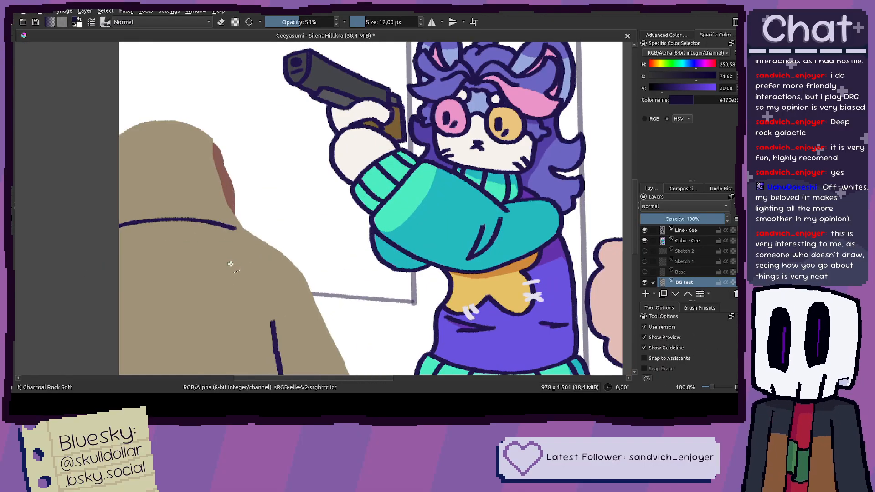
scroll(102, 248, "down", 3)
left_click_drag(151, 227, 190, 242)
scroll(189, 242, "up", 1)
scroll(189, 242, "up", 1)
left_click_drag(104, 238, 338, 269)
left_click_drag(338, 269, 373, 305)
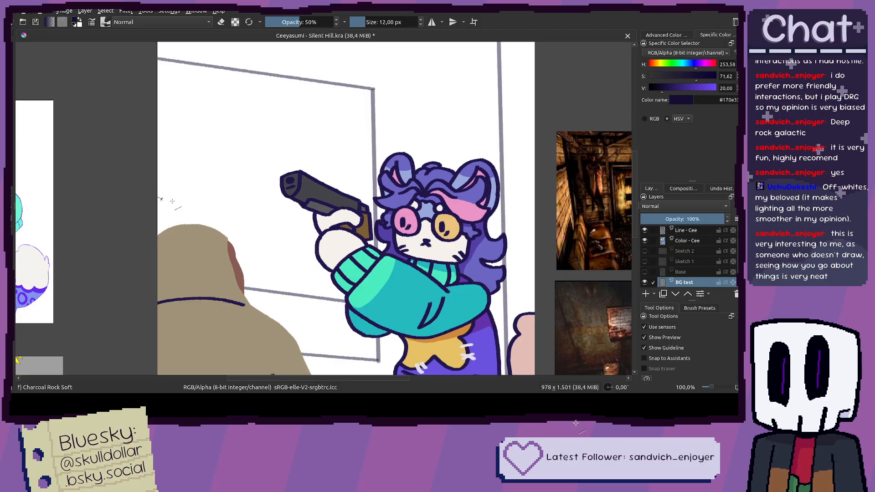
left_click_drag(158, 191, 375, 231)
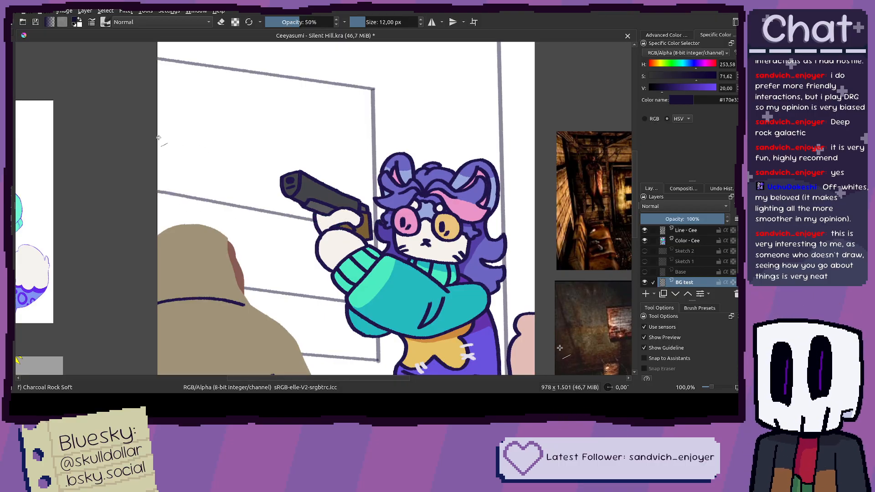
left_click_drag(155, 117, 373, 157)
scroll(389, 168, "down", 2)
scroll(353, 160, "up", 2)
scroll(341, 166, "down", 2)
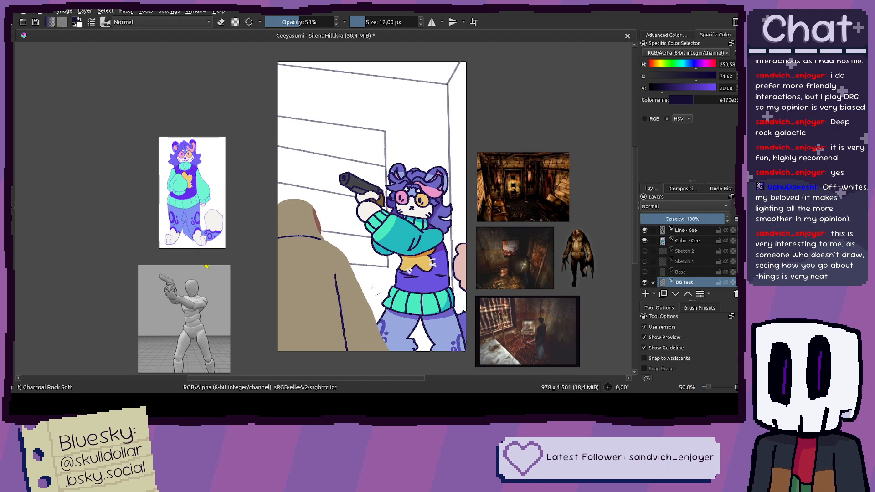
Step: Examine the wood-panelled room reference image beside the canvas
left_click_drag(372, 290, 354, 273)
left_click_drag(356, 323, 324, 345)
left_click_drag(432, 167, 439, 184)
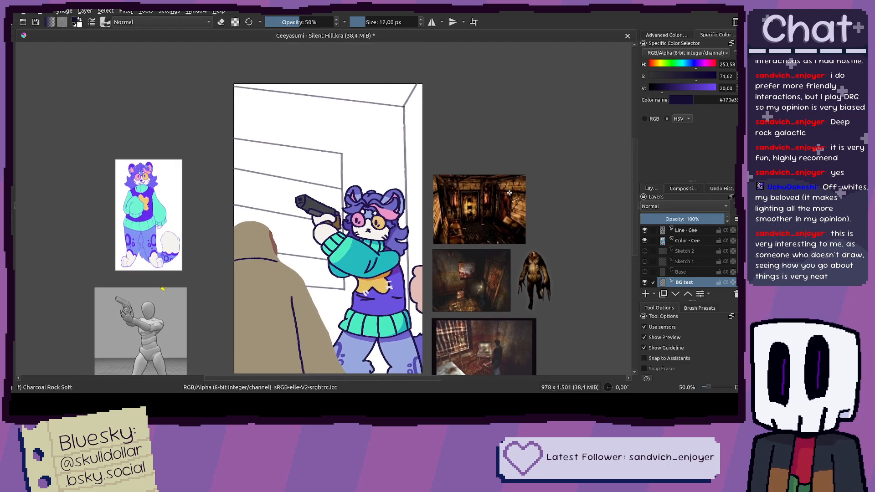
scroll(509, 192, "up", 6)
scroll(500, 193, "down", 2)
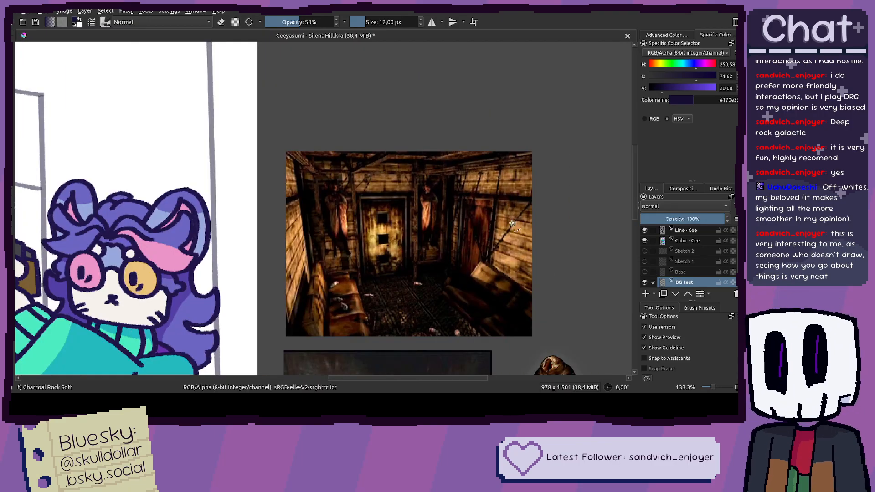
scroll(310, 189, "down", 1)
mouse_move(310, 189)
left_mouse_down()
mouse_move(448, 182)
mouse_move(554, 236)
left_mouse_up()
scroll(293, 197, "down", 1)
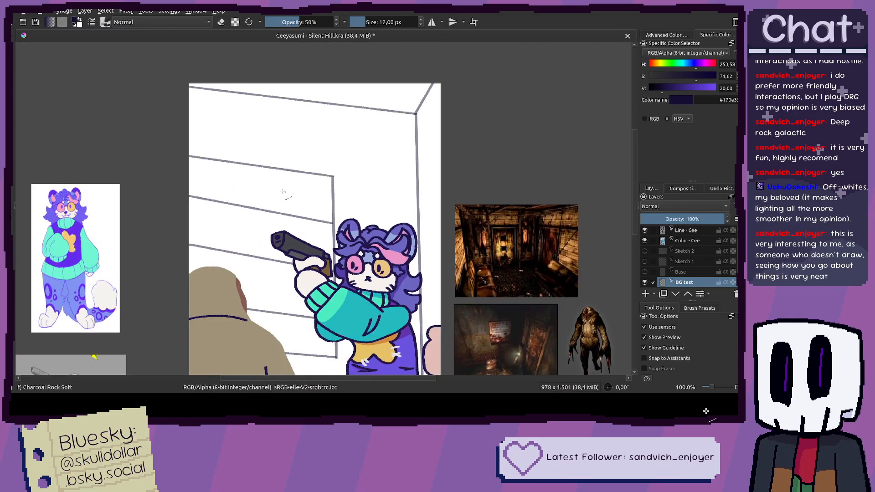
left_click_drag(184, 121, 415, 148)
key("ctrl+z")
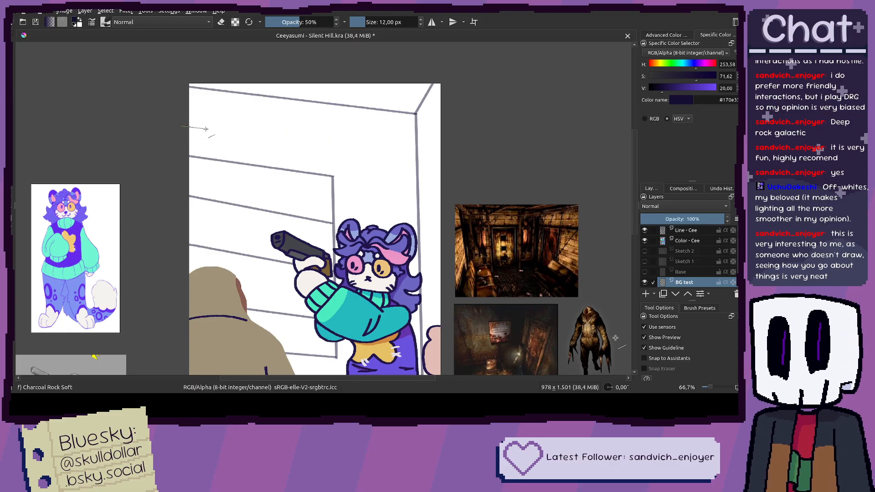
scroll(210, 132, "down", 1)
mouse_move(214, 132)
left_mouse_down()
mouse_move(223, 126)
mouse_move(324, 257)
mouse_move(325, 313)
left_mouse_up()
key("ctrl+r")
mouse_move(317, 269)
left_mouse_down()
mouse_move(331, 232)
mouse_move(328, 270)
left_mouse_up()
key("ctrl+t")
key("ctrl+r")
key("ctrl+shift+a")
Step: Select the boarded wall frame, scale it down and shift it away from the cat character, then clear the selection
mouse_move(245, 113)
left_mouse_down()
mouse_move(252, 156)
mouse_move(205, 143)
left_mouse_up()
key("b")
key("v")
scroll(229, 154, "up", 1)
left_click_drag(322, 220, 285, 159)
key("ctrl+t")
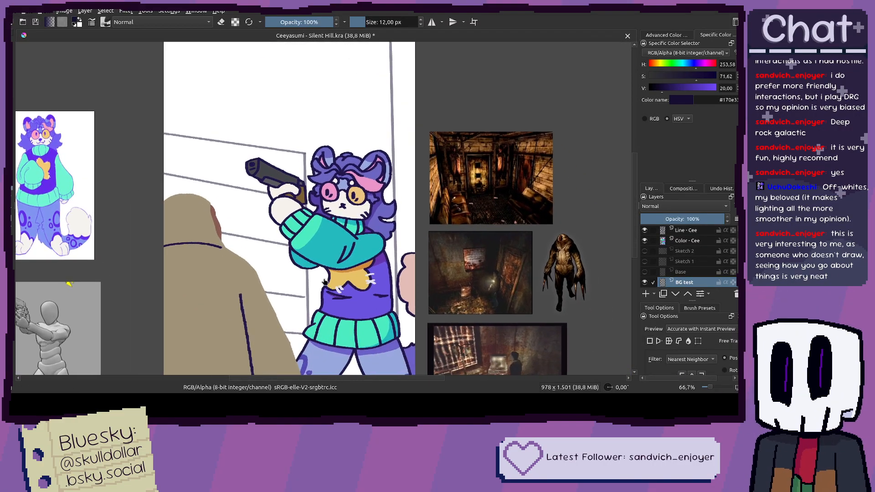
left_click_drag(321, 360, 293, 315)
left_click_drag(264, 269, 263, 262)
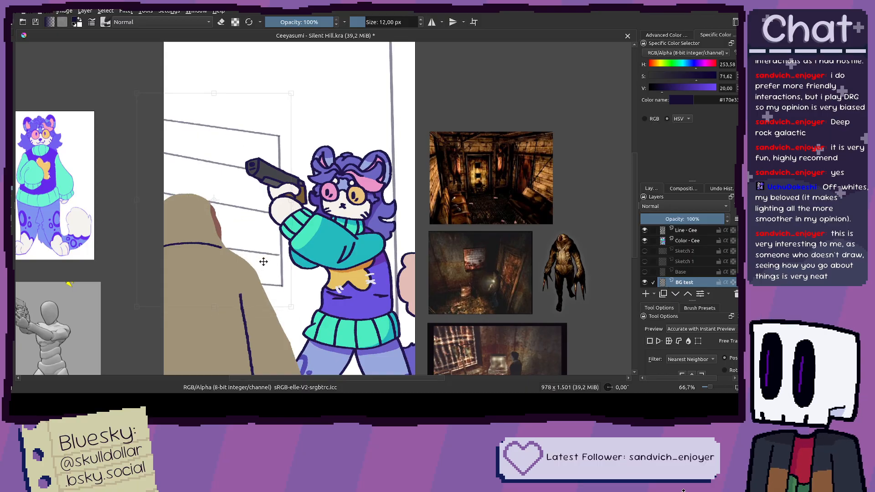
key("ctrl+r")
left_click_drag(338, 246, 341, 301)
key("v")
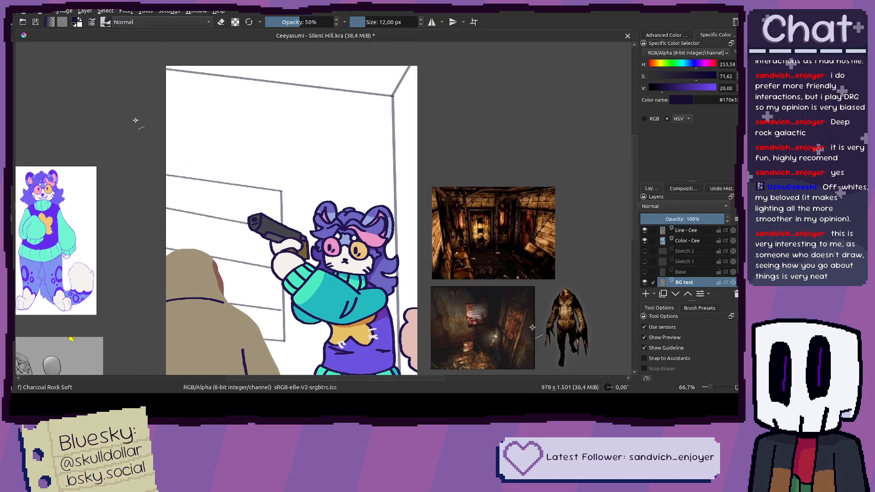
Step: Draw two parallel trim lines across the wall above the boarded frame and continue them around the room corner
mouse_move(178, 139)
left_mouse_down()
mouse_move(394, 170)
mouse_move(423, 143)
left_mouse_up()
left_click_drag(160, 129, 457, 145)
scroll(448, 144, "down", 2)
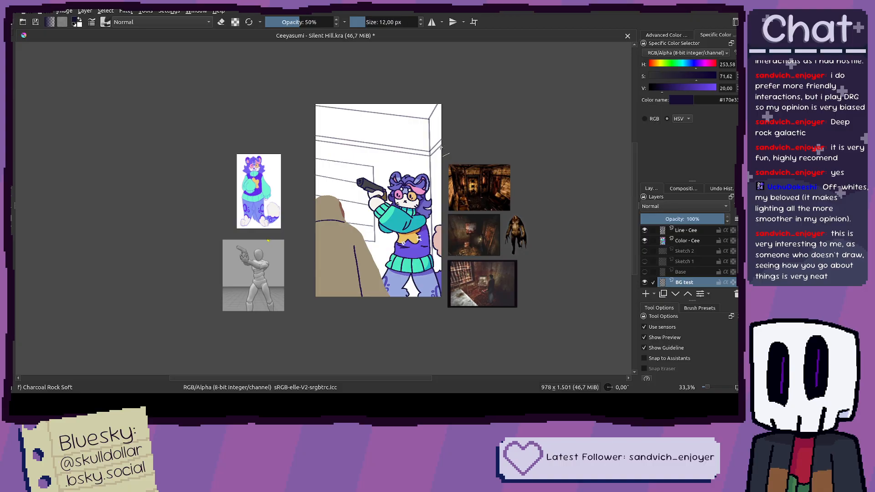
scroll(515, 163, "up", 3)
left_click_drag(382, 181, 451, 193)
left_click_drag(296, 156, 393, 181)
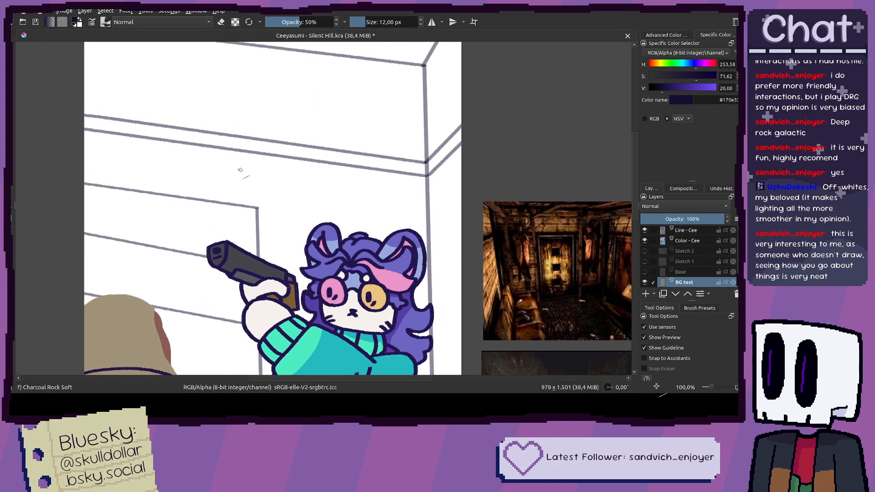
Step: Add another parallel line above the wall trim, retrace the trim's upper line and sketch its protruding corner
mouse_move(463, 177)
left_mouse_down()
mouse_move(361, 156)
mouse_move(338, 121)
mouse_move(354, 125)
left_mouse_up()
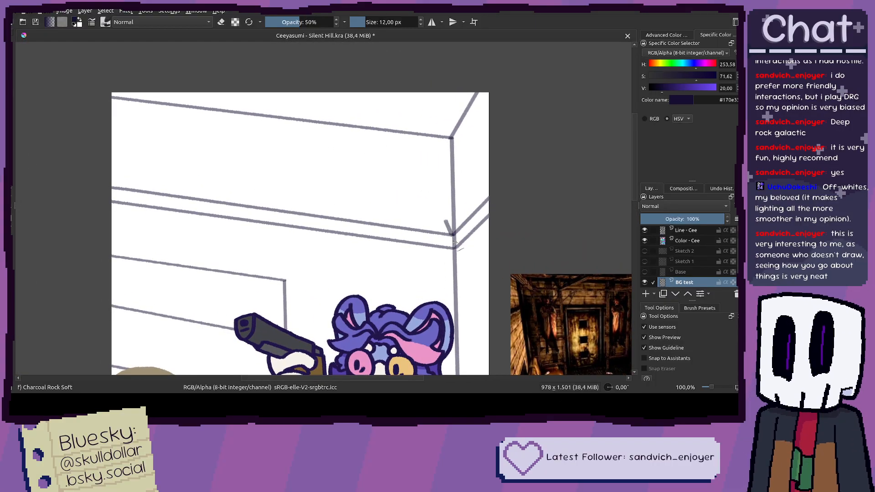
left_click_drag(484, 201, 492, 182)
left_click_drag(445, 218, 112, 172)
left_click_drag(447, 236, 100, 190)
Step: Partly erase along the middle line of the wall trim and switch back to drawing
key("e")
mouse_move(447, 235)
left_mouse_down()
mouse_move(110, 187)
mouse_move(349, 220)
left_mouse_up()
scroll(462, 236, "down", 1)
scroll(462, 237, "up", 3)
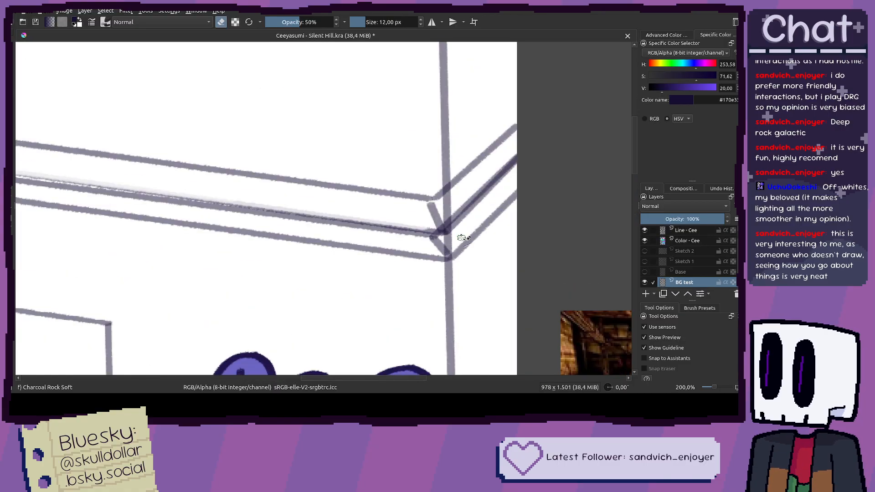
key("e")
Step: Draw a short upright line joining the trim's upper and middle lines at the room corner
scroll(431, 200, "down", 3)
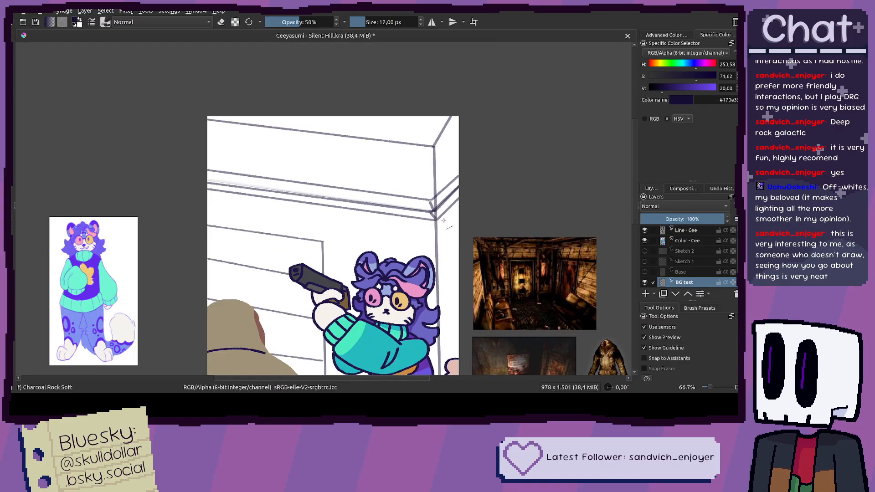
scroll(310, 198, "up", 2)
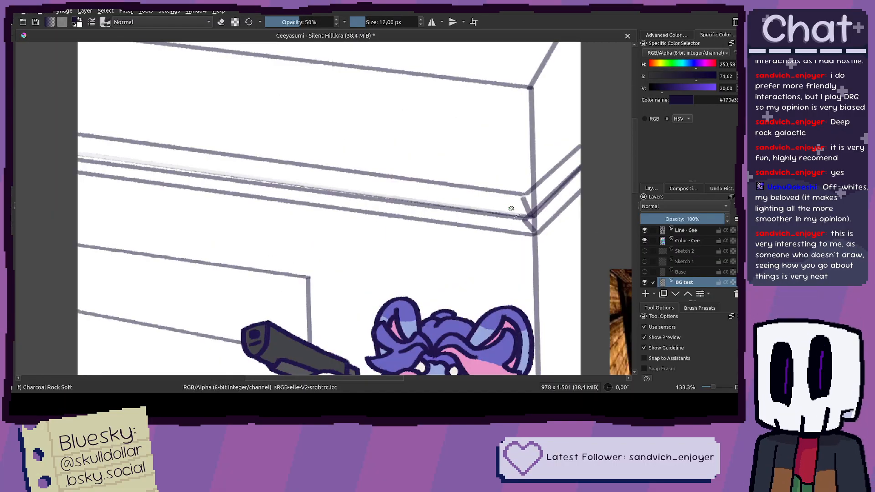
left_click_drag(521, 194, 524, 216)
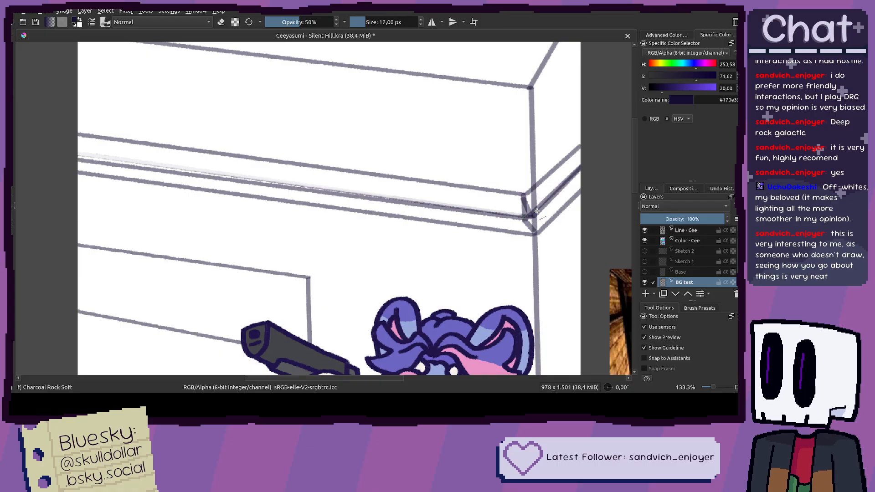
scroll(537, 211, "down", 1)
scroll(537, 200, "down", 2)
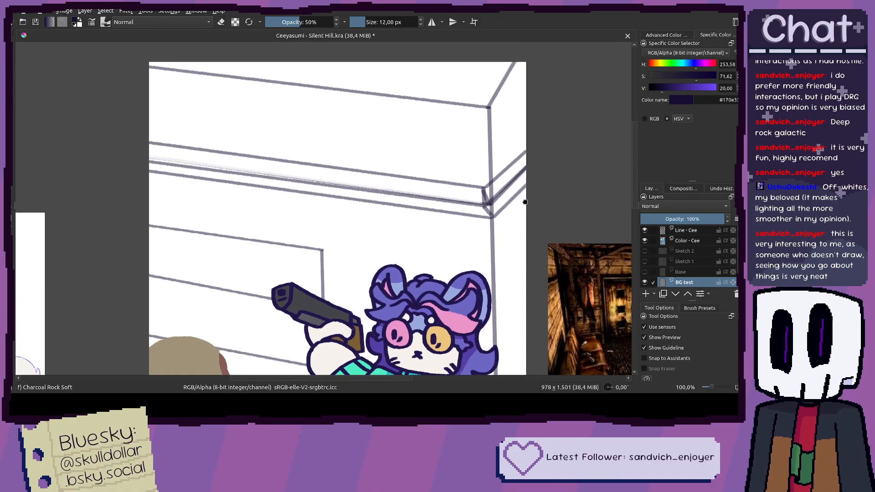
Step: Draw three slanted lines across the front wall band between the ceiling edge and the wall trim
scroll(456, 215, "up", 1)
scroll(457, 215, "up", 2)
mouse_move(460, 220)
left_mouse_down()
mouse_move(429, 111)
mouse_move(416, 112)
left_mouse_up()
mouse_move(364, 164)
left_mouse_down()
mouse_move(369, 233)
mouse_move(303, 128)
mouse_move(310, 132)
left_mouse_up()
scroll(304, 164, "left", 2)
left_click_drag(199, 198, 172, 111)
key("1")
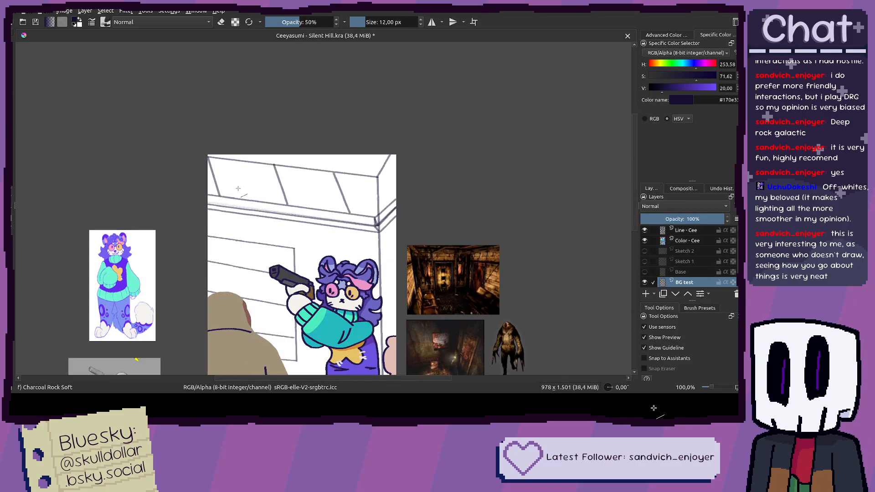
Step: Draw a near-vertical line on the side wall above the trim, just beyond the room corner
scroll(239, 188, "up", 3)
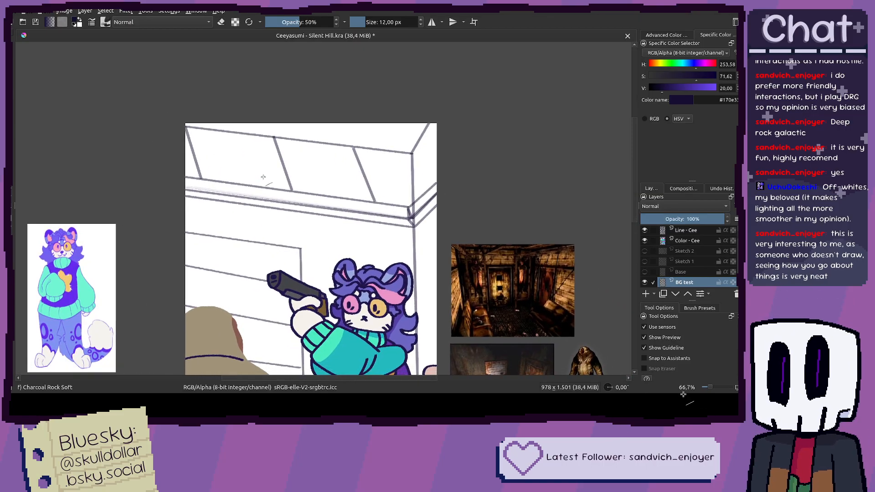
key("1")
scroll(396, 177, "up", 1)
left_click_drag(399, 180, 406, 78)
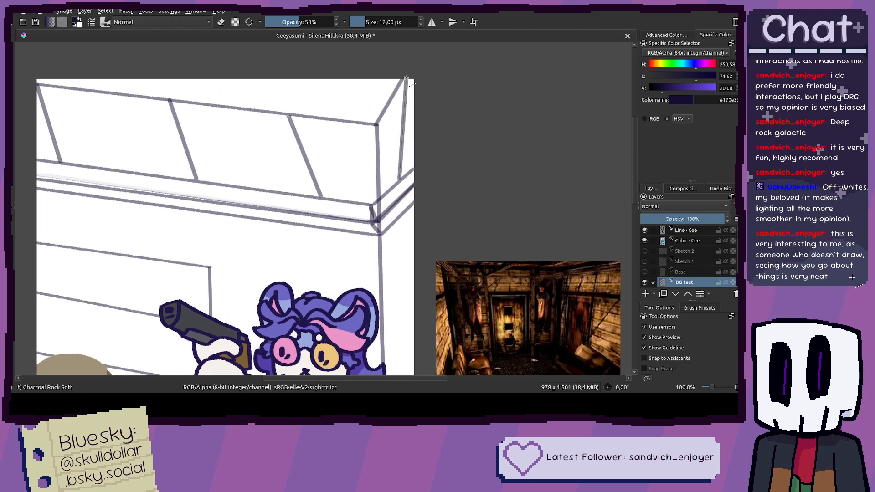
Step: Save the illustration
left_click_drag(450, 152, 442, 141)
scroll(462, 183, "down", 1)
left_click_drag(462, 186, 450, 169)
left_click_drag(402, 210, 421, 204)
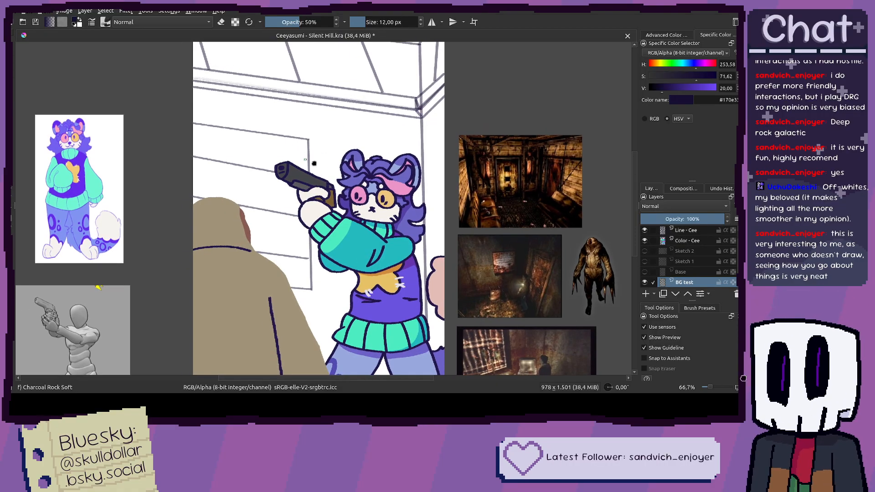
left_click_drag(305, 159, 365, 174)
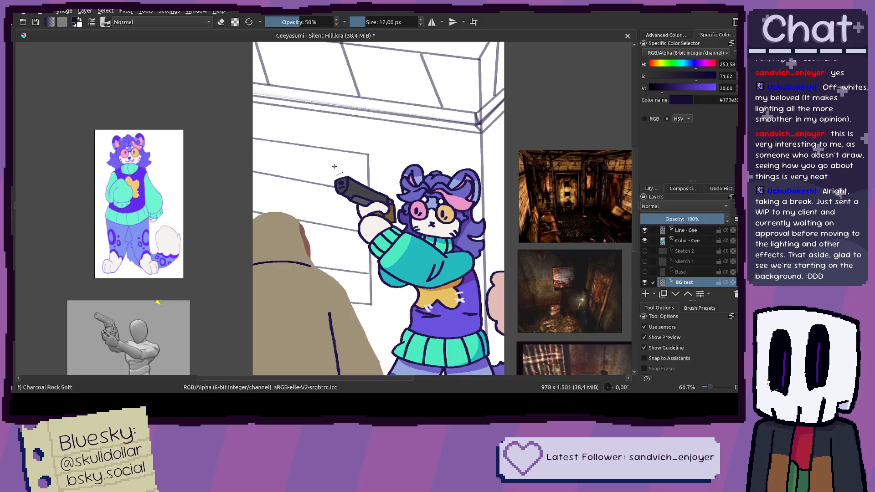
left_click_drag(342, 169, 308, 168)
left_click_drag(364, 183, 225, 198)
key("ctrl+s")
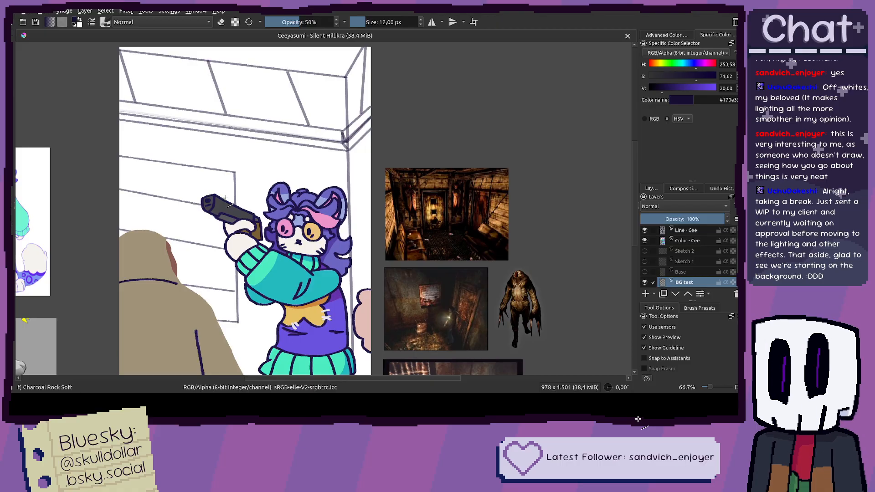
Step: Divide the wall band above the trim with a parallel line and continue it around the room corner
mouse_move(137, 95)
left_mouse_down()
mouse_move(153, 117)
mouse_move(361, 129)
left_mouse_up()
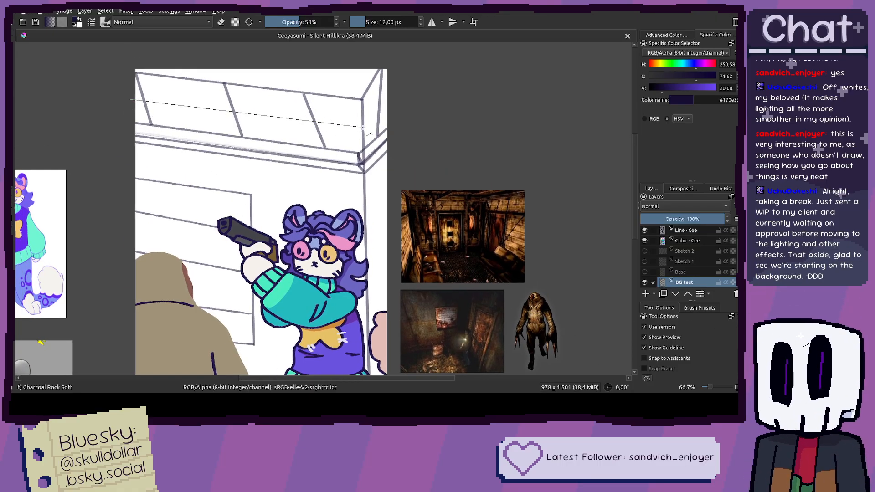
left_click_drag(411, 100, 396, 75)
left_click_drag(224, 167, 250, 153)
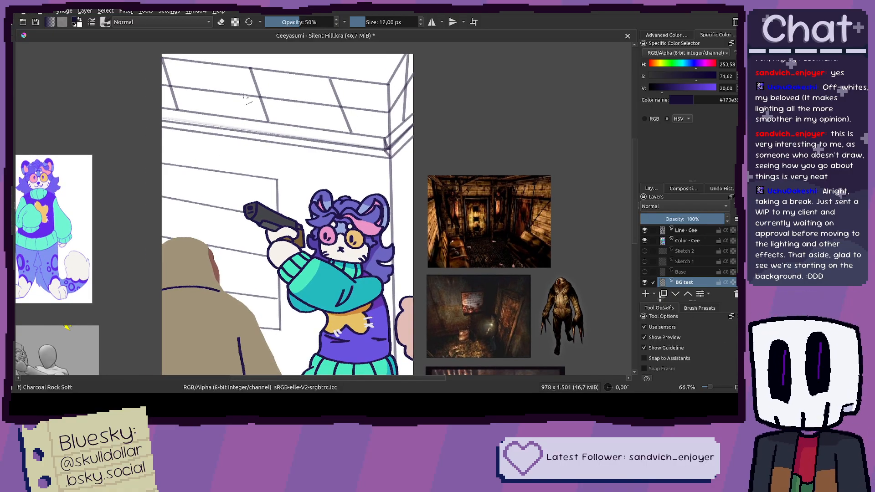
Step: Draw short upright joints in both rows above the trim, staggering three in the upper row and two in the lower row
left_click_drag(193, 60, 191, 89)
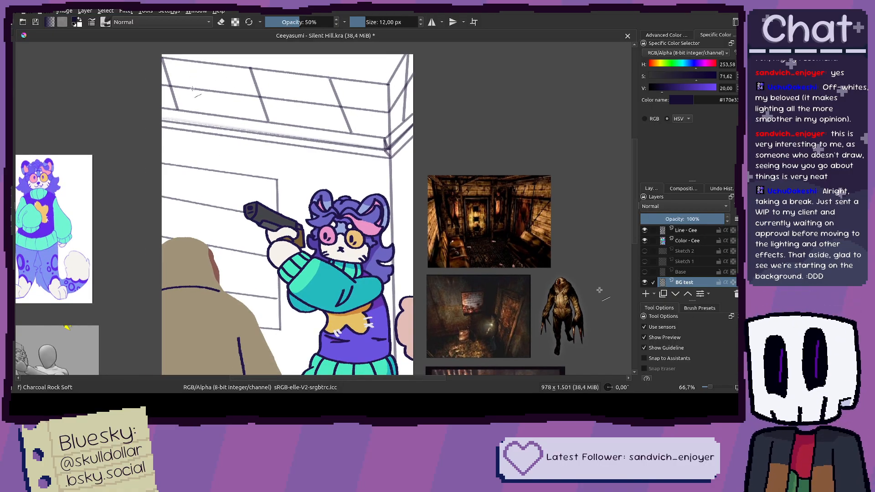
scroll(227, 83, "up", 2)
left_click_drag(240, 77, 223, 118)
left_click_drag(286, 101, 283, 151)
left_click_drag(213, 145, 206, 191)
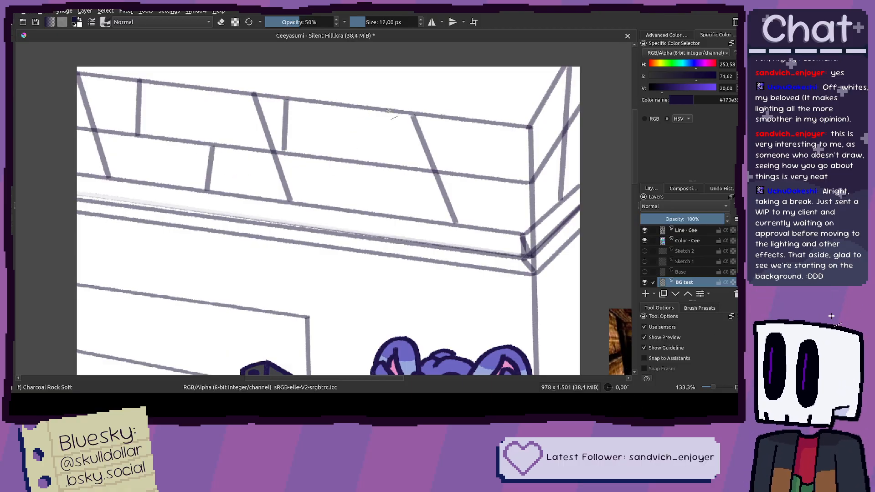
left_click_drag(409, 115, 407, 167)
left_click_drag(349, 162, 346, 203)
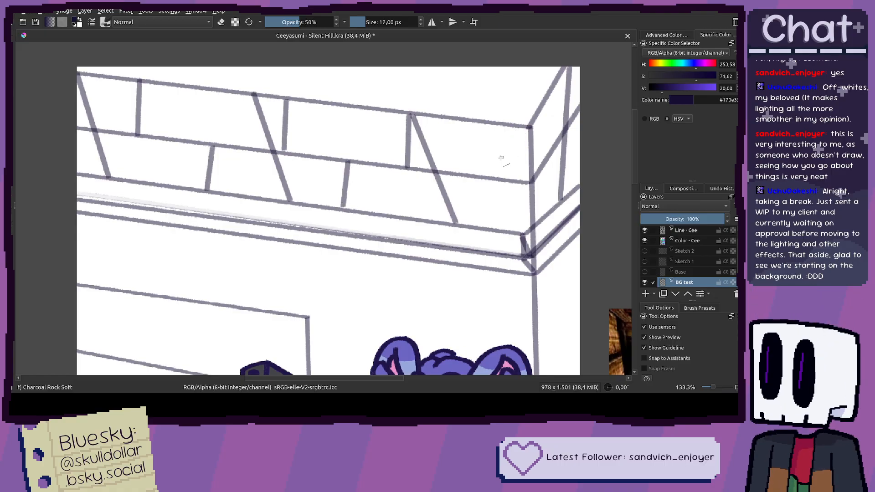
Step: Add an upright joint in the lower row near the room corner and one in the side wall's upper row
left_click_drag(482, 224, 482, 225)
scroll(533, 122, "up", 1)
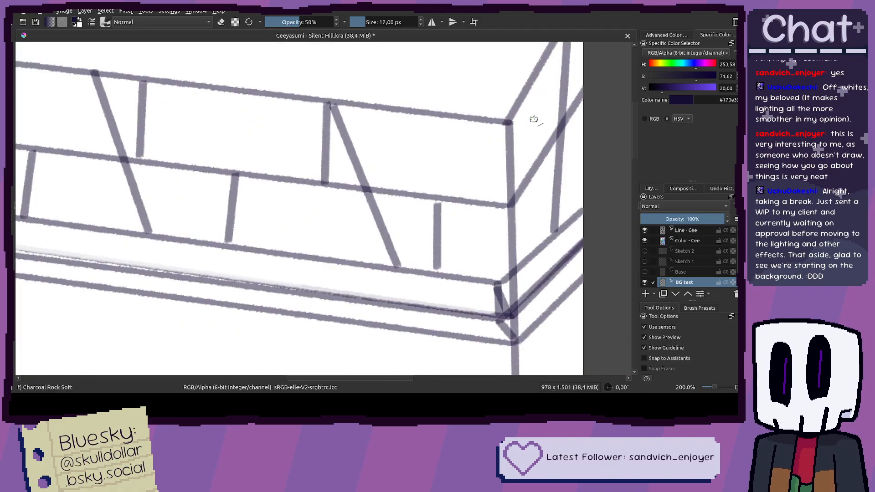
left_click_drag(551, 54, 560, 130)
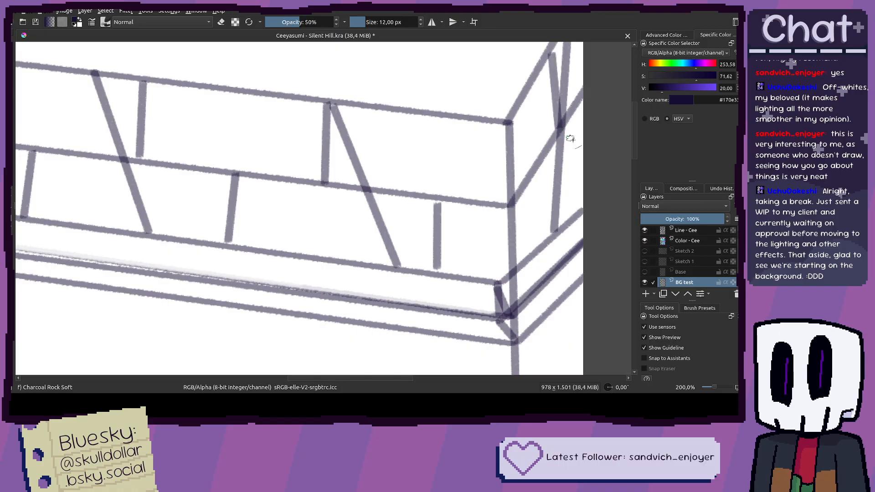
Step: Draw a line parallel to the trim just below it, continue it around the room corner and add a side-wall joint
scroll(531, 179, "down", 4)
left_click_drag(516, 235, 423, 160)
scroll(426, 164, "up", 1)
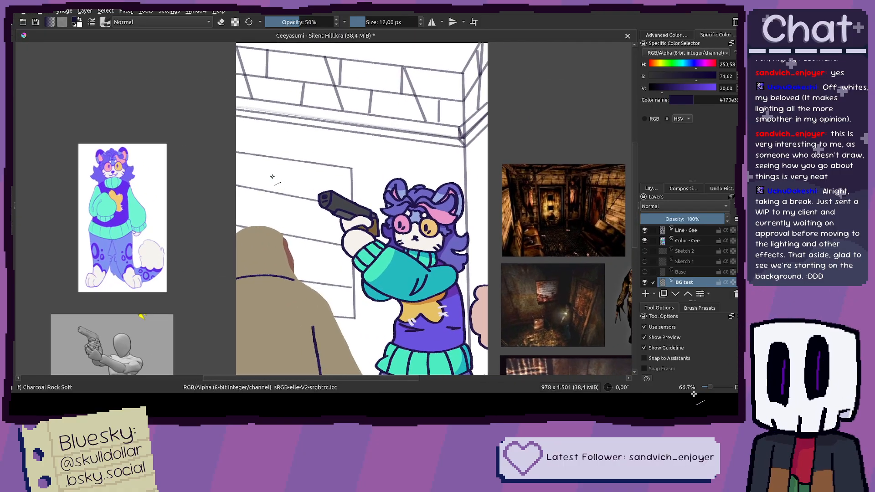
left_click_drag(237, 152, 466, 182)
key("ctrl+z")
mouse_move(237, 135)
left_mouse_down()
mouse_move(461, 164)
mouse_move(498, 141)
left_mouse_up()
scroll(476, 149, "up", 1)
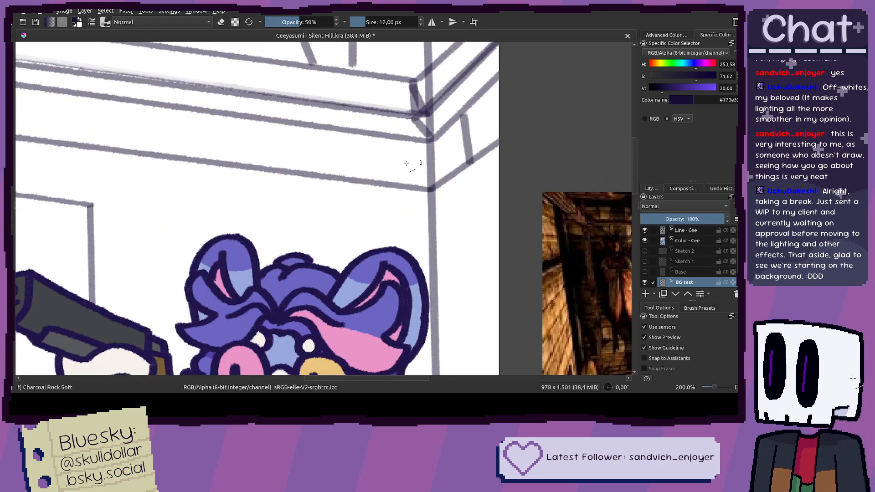
Step: Draw short upright joints spaced along the front wall row directly beneath the trim
scroll(424, 137, "left", 3)
left_click_drag(383, 132, 383, 178)
scroll(347, 170, "left", 4)
scroll(348, 170, "up", 1)
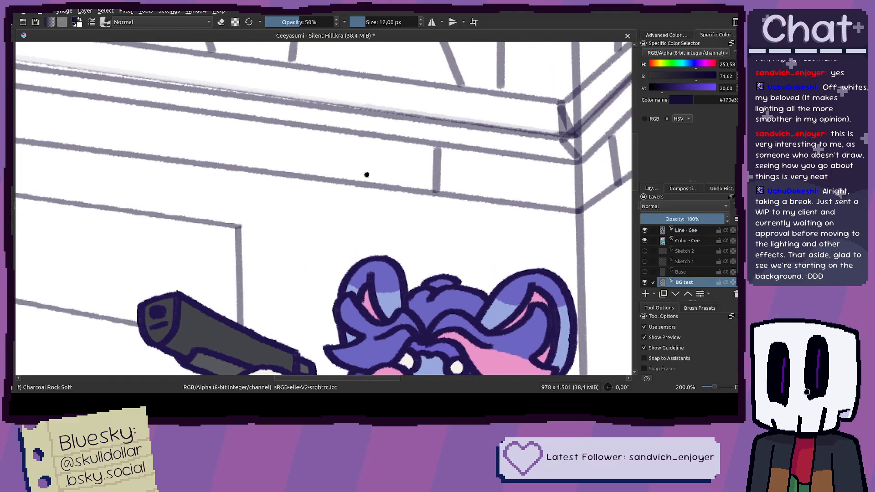
mouse_move(330, 145)
left_mouse_down()
mouse_move(317, 228)
mouse_move(263, 157)
left_mouse_up()
scroll(299, 168, "left", 4)
scroll(299, 168, "up", 1)
Step: Try adding a second parallel row line below the trim and continuing it onto the side wall
left_click_drag(169, 211, 399, 188)
scroll(85, 156, "down", 1)
scroll(86, 156, "down", 1)
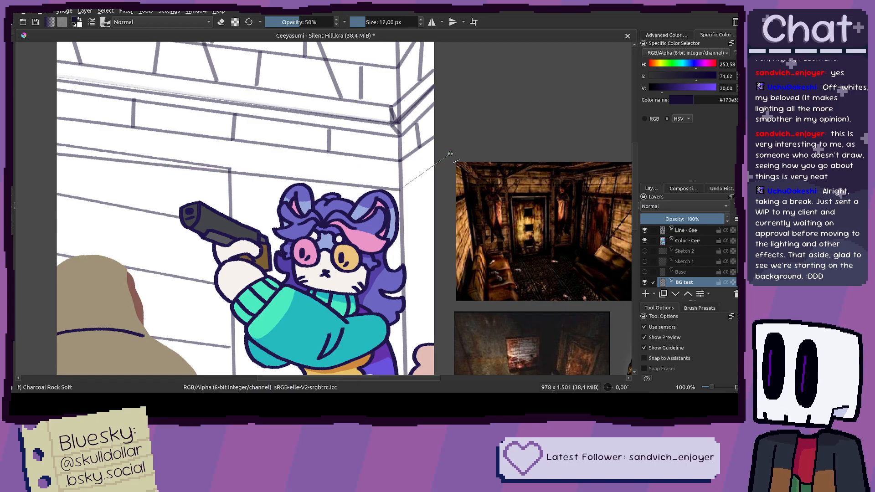
left_click_drag(449, 154, 466, 229)
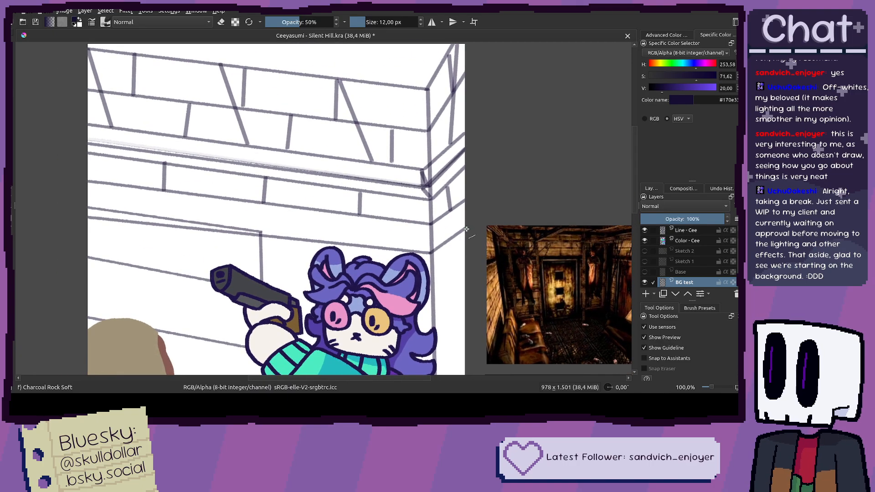
scroll(457, 233, "down", 1)
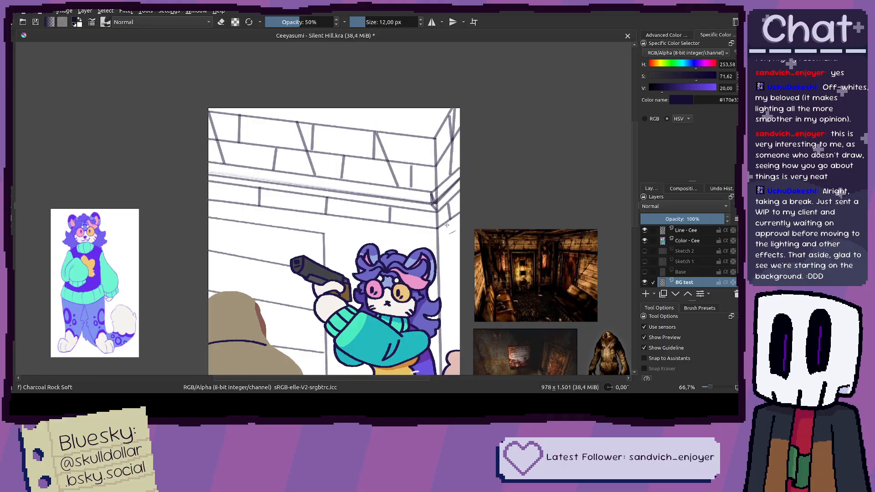
Step: Sketch a set of receding parallel lines on the side wall below the trim, starting at the room corner
scroll(434, 230, "up", 2)
left_click_drag(456, 203, 478, 186)
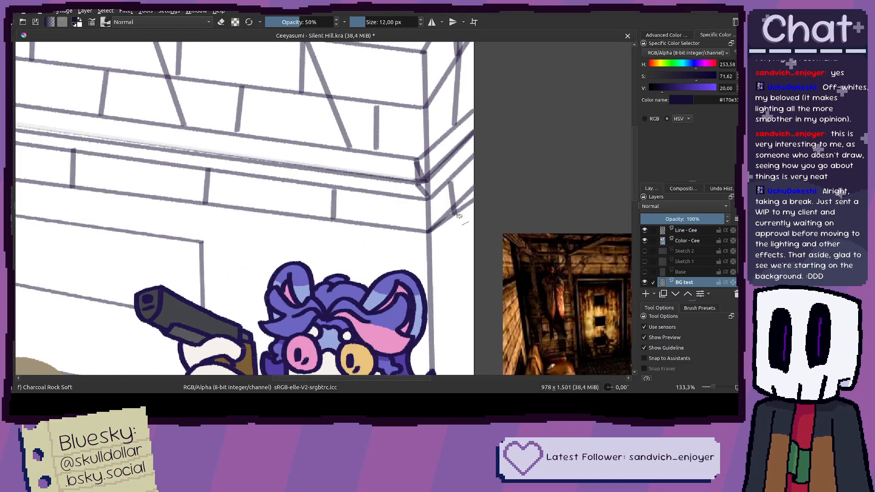
mouse_move(439, 238)
left_mouse_down()
mouse_move(449, 203)
mouse_move(487, 202)
left_mouse_up()
mouse_move(479, 232)
left_mouse_down()
mouse_move(465, 172)
mouse_move(482, 177)
left_mouse_up()
left_click_drag(429, 232, 484, 207)
left_click_drag(482, 226, 477, 201)
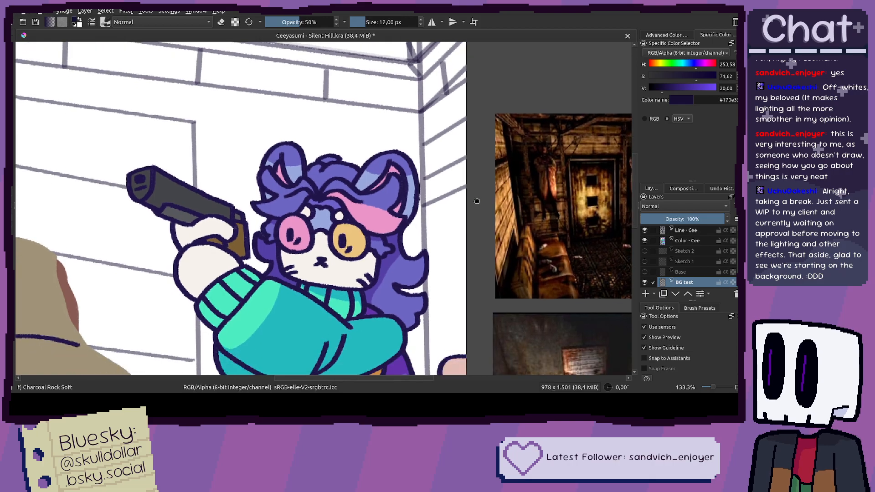
Step: Undo the receding side-wall lines and the upright joints in the row beneath the trim
scroll(477, 201, "down", 2)
scroll(466, 207, "up", 2)
key("ctrl+z")
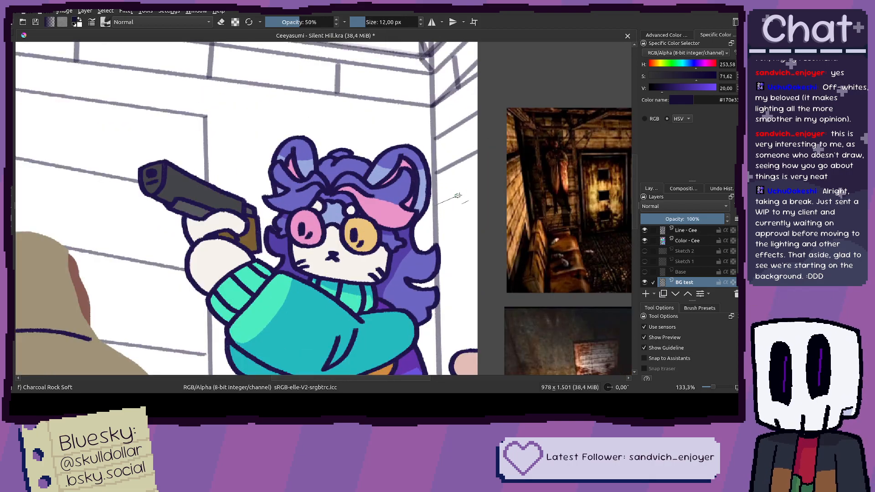
scroll(489, 183, "down", 4)
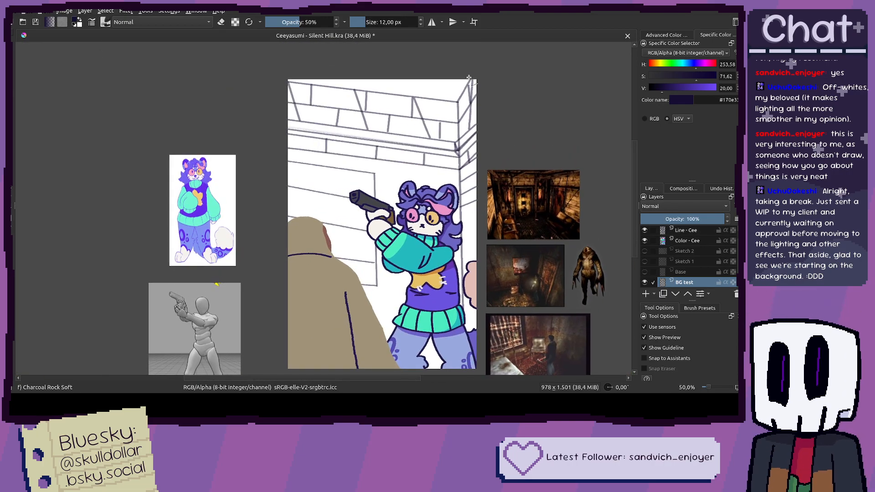
scroll(472, 150, "up", 3)
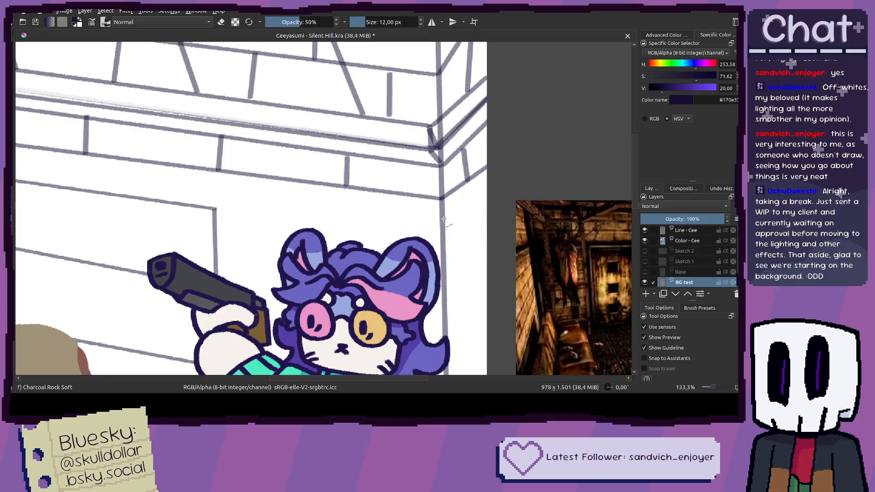
key("ctrl+z")
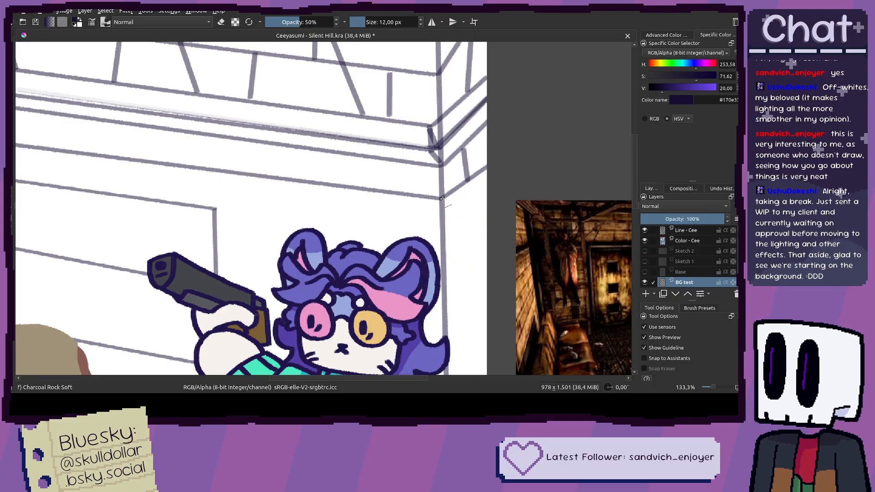
Step: Redraw the side-wall line below the trim at a steeper angle and add receding parallel lines down the side wall
left_click_drag(445, 197, 492, 149)
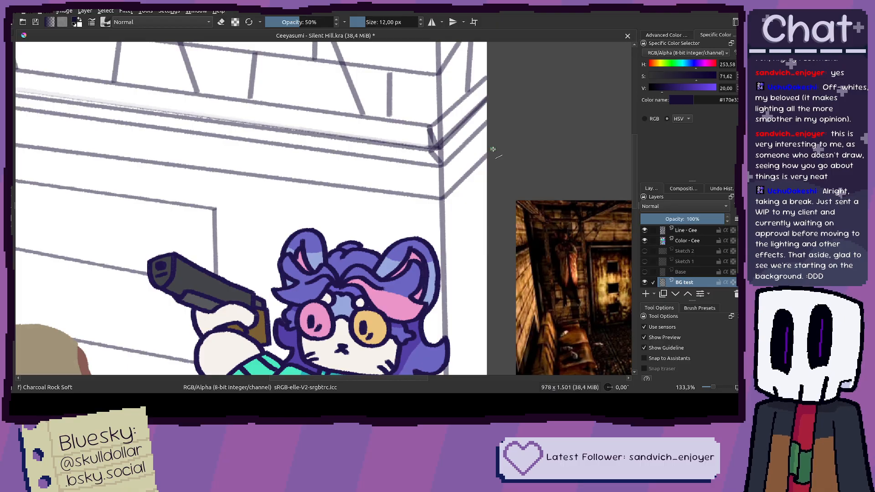
left_click_drag(477, 184, 467, 256)
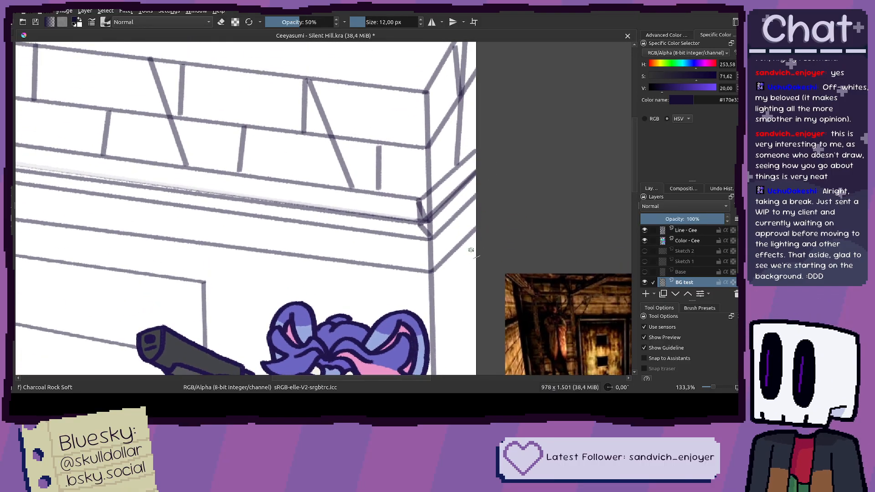
scroll(465, 205, "down", 5)
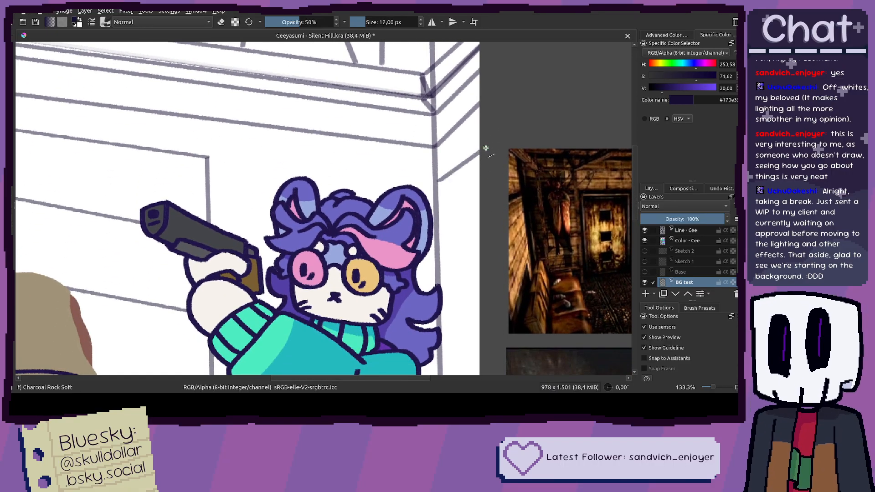
scroll(474, 146, "down", 1)
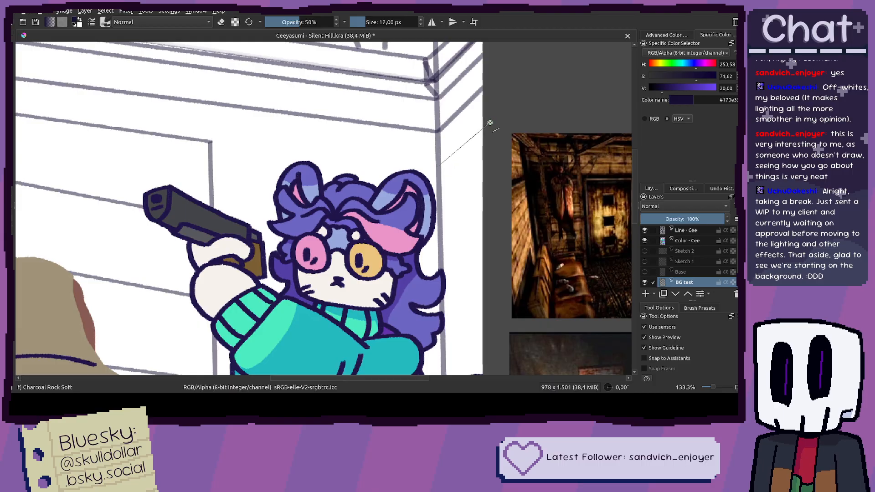
scroll(460, 139, "down", 3)
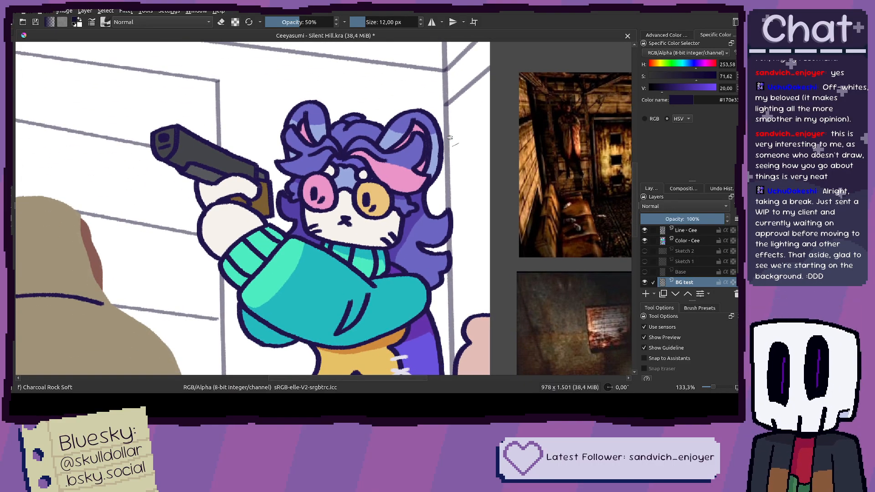
mouse_move(497, 96)
left_mouse_down()
mouse_move(447, 138)
mouse_move(448, 170)
mouse_move(494, 171)
left_mouse_up()
scroll(465, 156, "down", 3)
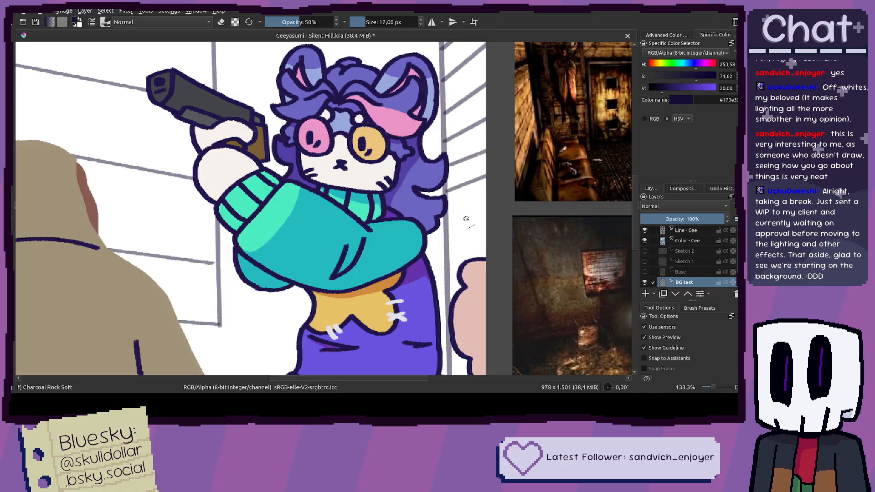
Step: Undo the lowest side-wall lines and redraw one parallel line under the remaining ones beside the character's ear
scroll(455, 203, "up", 3)
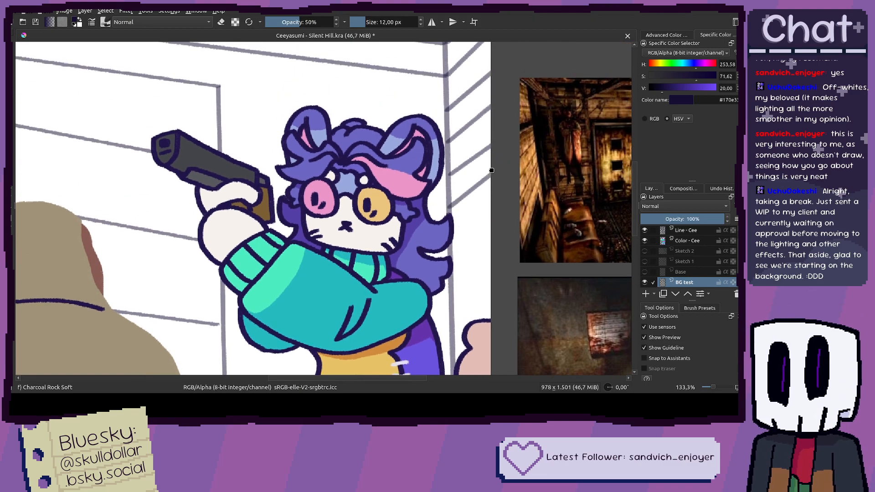
scroll(488, 203, "up", 2)
key("ctrl+z")
key("ctrl+z")
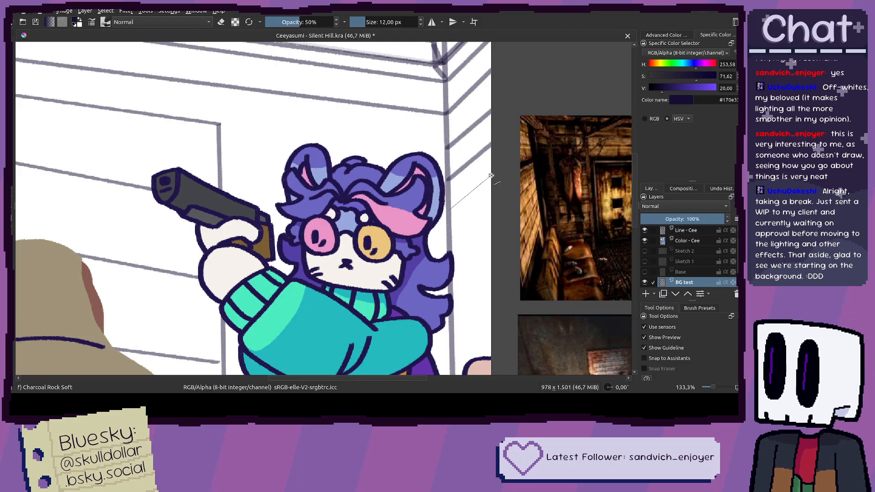
scroll(493, 184, "down", 1)
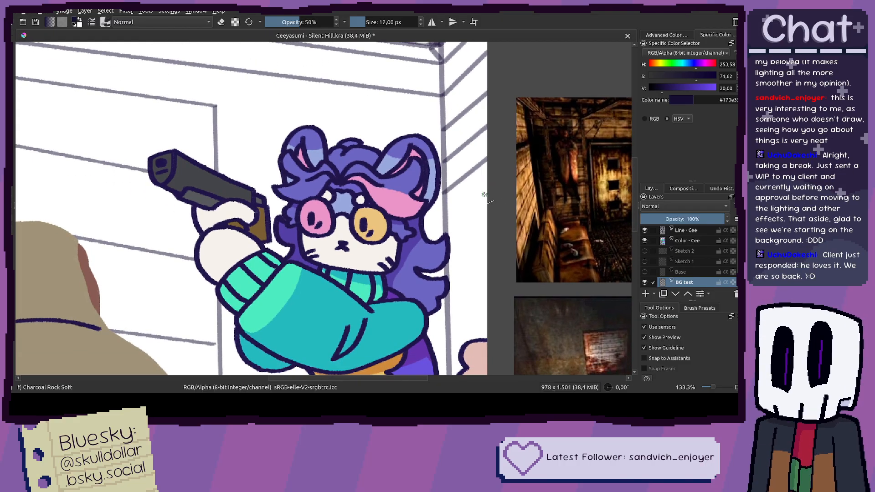
scroll(484, 194, "up", 2)
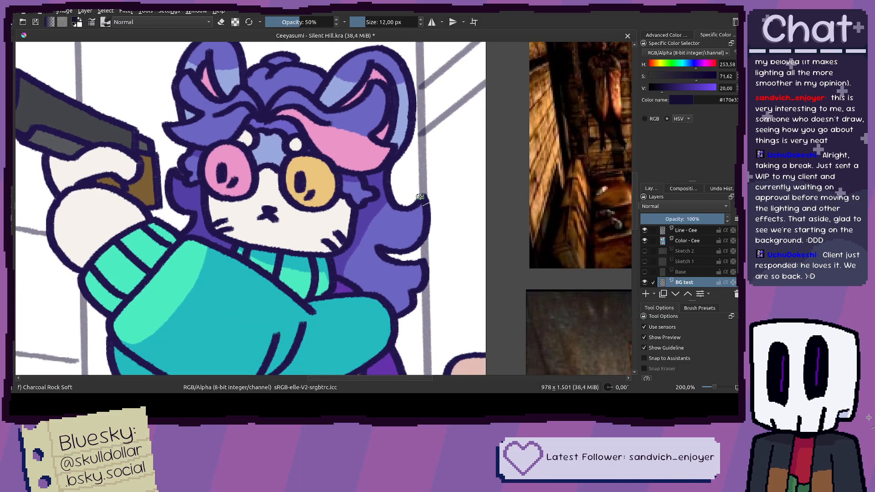
Step: Sketch more receding parallel lines down the side wall beside the character's hair, arm and waist
scroll(475, 146, "down", 2)
scroll(451, 159, "down", 1)
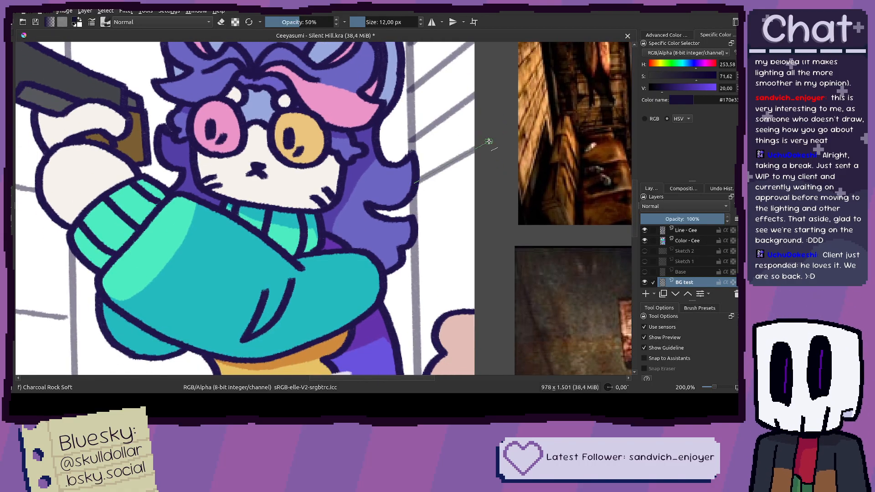
scroll(480, 191, "down", 2)
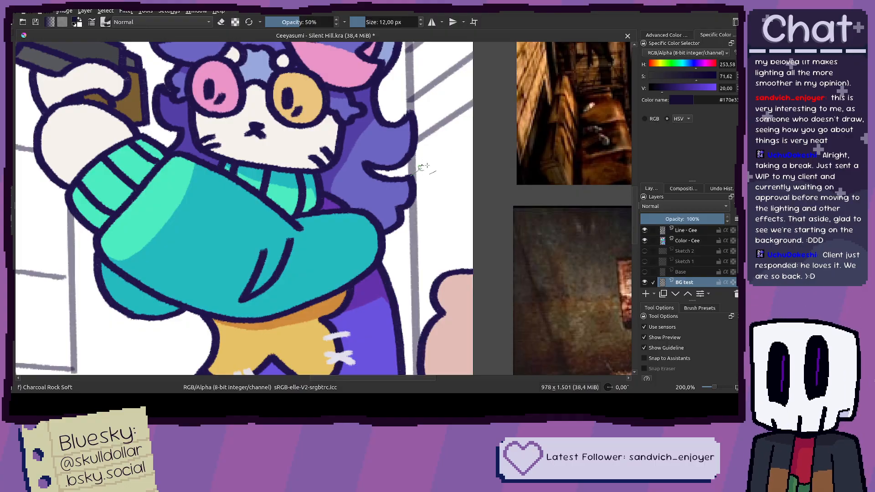
scroll(469, 143, "down", 2)
left_click_drag(430, 136, 503, 92)
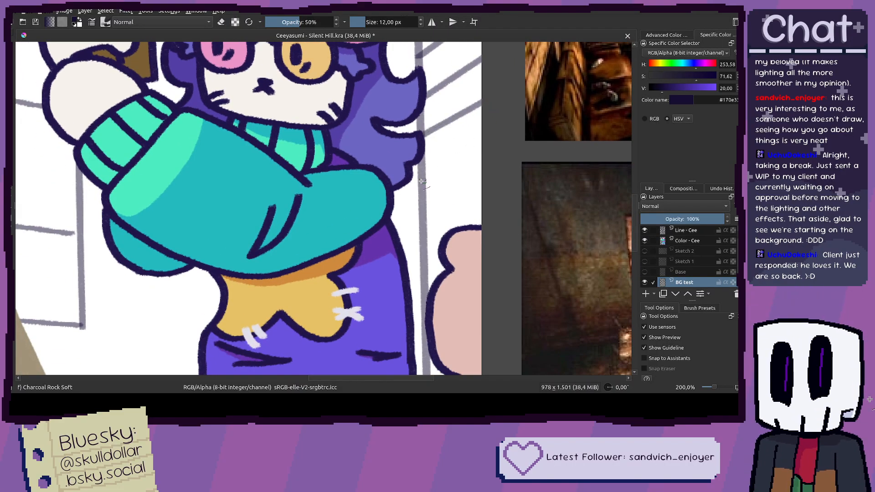
left_click_drag(424, 175, 501, 141)
scroll(444, 136, "down", 2)
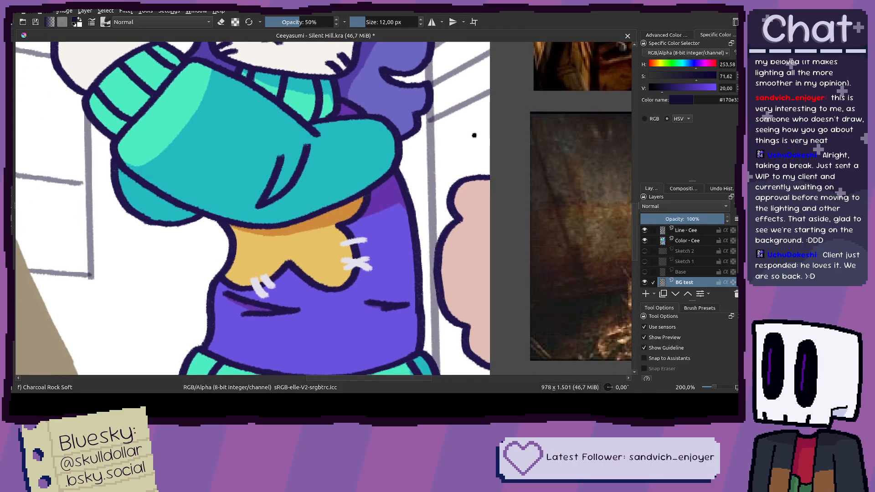
left_click_drag(434, 156, 504, 128)
scroll(463, 171, "down", 1)
scroll(462, 170, "down", 2)
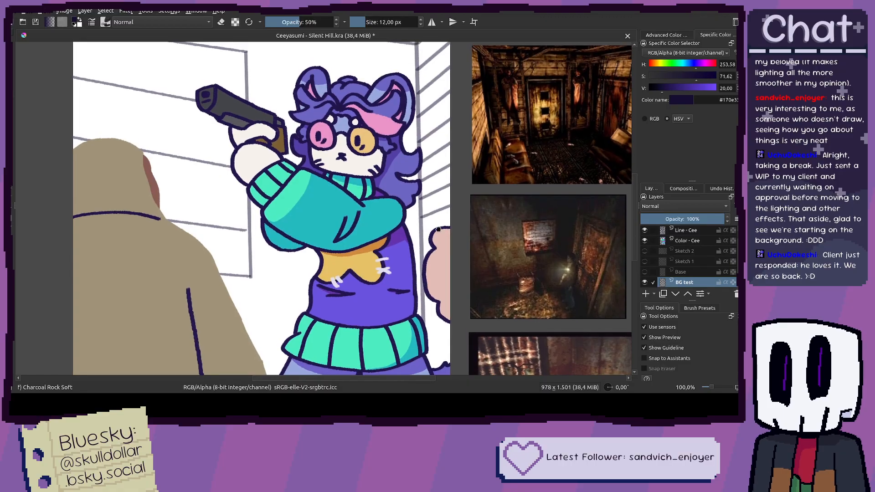
Step: Undo the last run of receding lines on the side wall
scroll(440, 180, "up", 3)
key("ctrl+z")
key("ctrl+z")
key("ctrl+z")
key("ctrl+z")
key("ctrl+z")
key("ctrl+z")
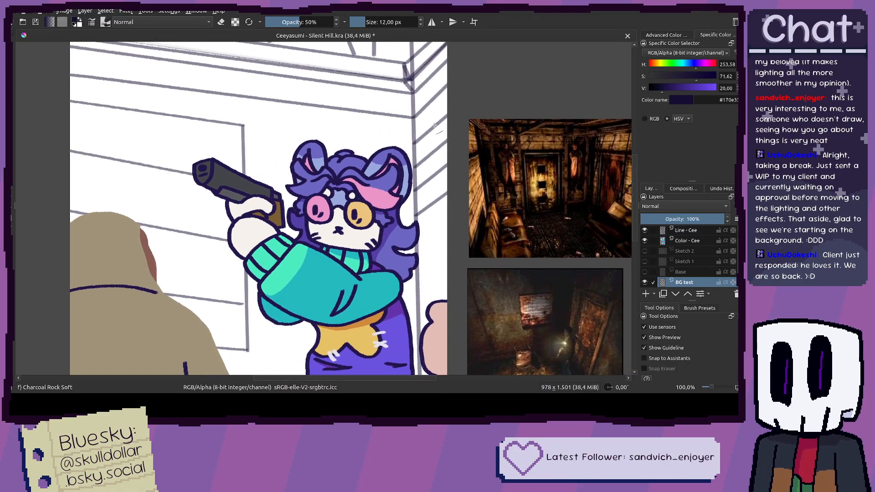
Step: Redraw steeper receding lines on the side wall beside the character's head and hair, and undo the last two strokes
scroll(422, 189, "up", 2)
left_click_drag(409, 201, 482, 136)
left_click_drag(412, 254, 489, 175)
left_click_drag(464, 257, 480, 164)
left_click_drag(429, 197, 487, 154)
mouse_move(431, 254)
left_mouse_down()
mouse_move(447, 191)
mouse_move(515, 128)
left_mouse_up()
key("ctrl+z")
key("ctrl+z")
Step: Continue the receding parallel lines from the room corner down the side wall beside the character's shoulder and waist
left_click_drag(444, 142, 502, 88)
left_click_drag(443, 181, 514, 124)
scroll(447, 179, "down", 2)
left_click_drag(447, 178, 518, 123)
scroll(483, 151, "down", 2)
left_click_drag(459, 183, 521, 133)
left_click_drag(459, 216, 524, 174)
scroll(523, 174, "down", 2)
mouse_move(466, 196)
left_mouse_down()
mouse_move(522, 164)
mouse_move(524, 141)
left_mouse_up()
scroll(522, 164, "down", 2)
left_click_drag(486, 200, 547, 163)
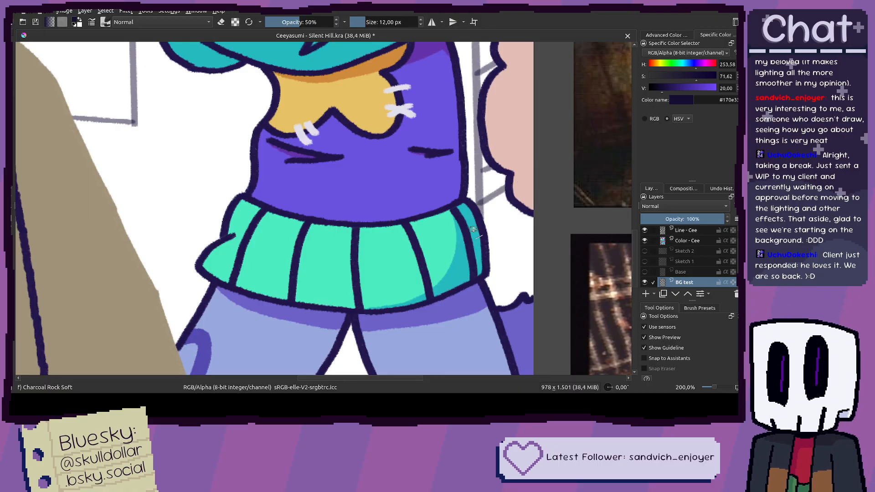
Step: Add the lowest receding side-wall lines beside the character's ribbed hem, above the purple shape at the canvas edge
left_click_drag(486, 235, 543, 200)
left_click_drag(484, 269, 546, 241)
scroll(521, 286, "down", 2)
scroll(515, 289, "up", 3)
left_click_drag(483, 297, 561, 264)
scroll(561, 270, "down", 2)
Step: Sketch plank lines across the back wall from the room corner to the frame's upright, behind the character's head and raised arm
left_click_drag(492, 205, 508, 262)
scroll(488, 255, "down", 3)
left_click_drag(495, 157, 44, 109)
scroll(501, 169, "up", 3)
left_click_drag(517, 201, 280, 179)
mouse_move(494, 230)
left_mouse_down()
mouse_move(491, 167)
mouse_move(280, 147)
left_mouse_up()
left_click_drag(508, 205, 293, 181)
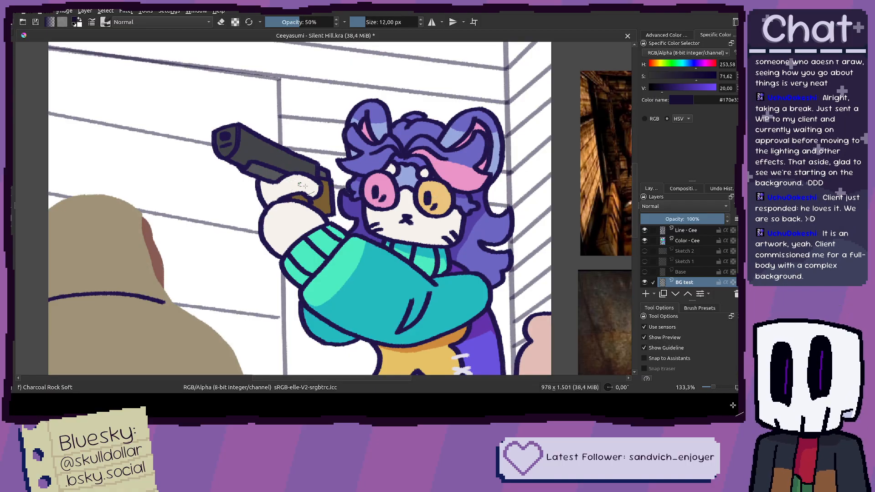
left_click_drag(508, 238, 292, 213)
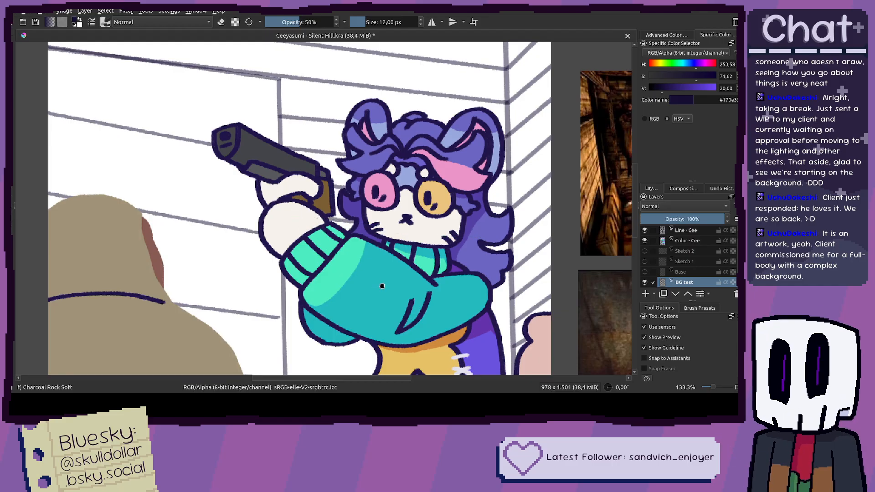
Step: Continue the back-wall plank lines from the corner past the frame's upright, behind the character's sweater and waist
left_click_drag(382, 286, 372, 249)
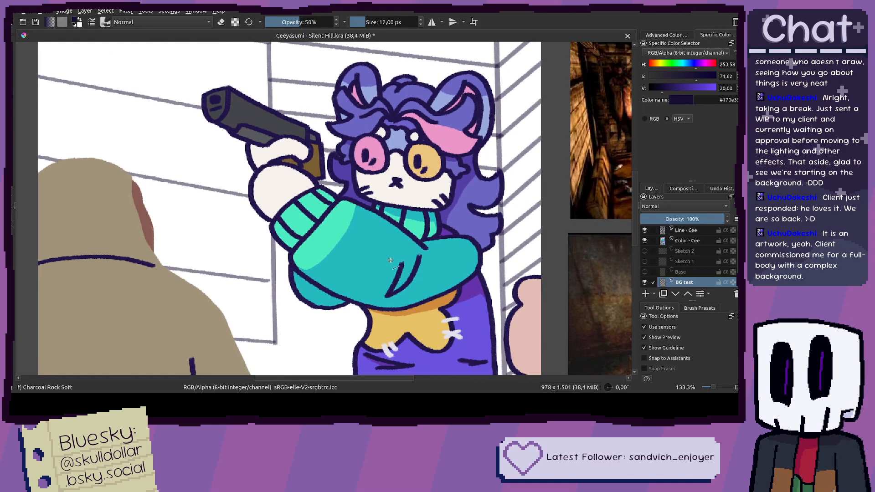
left_click_drag(462, 250, 534, 172)
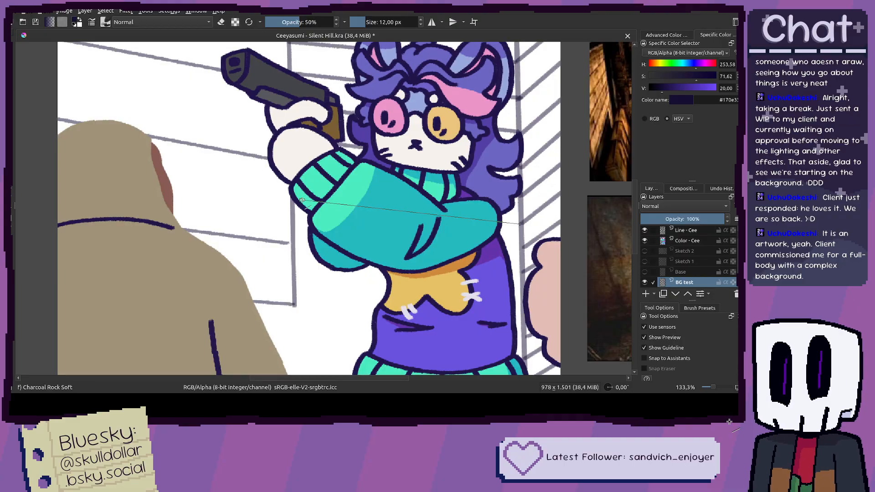
mouse_move(518, 247)
left_mouse_down()
mouse_move(299, 230)
mouse_move(291, 213)
mouse_move(300, 242)
mouse_move(307, 186)
left_mouse_up()
scroll(293, 213, "down", 1)
mouse_move(475, 231)
left_mouse_down()
mouse_move(353, 217)
mouse_move(304, 201)
left_mouse_up()
mouse_move(411, 249)
left_mouse_down()
mouse_move(429, 200)
mouse_move(321, 174)
mouse_move(332, 180)
left_mouse_up()
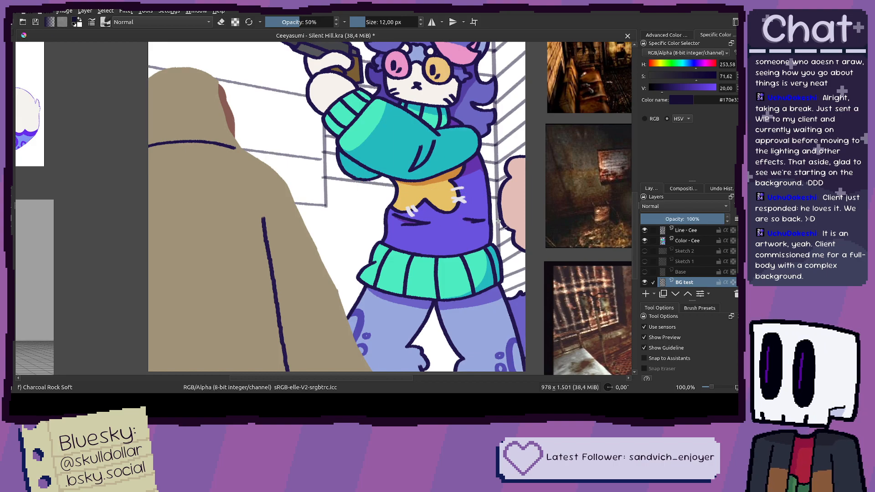
mouse_move(498, 219)
left_mouse_down()
mouse_move(319, 193)
mouse_move(332, 200)
left_mouse_up()
left_click_drag(497, 231, 291, 208)
left_click_drag(501, 245, 294, 228)
Step: Sketch back-wall plank lines behind the ribbed hem, between the room corner and the coat, undoing one misplaced line
scroll(498, 240, "up", 1)
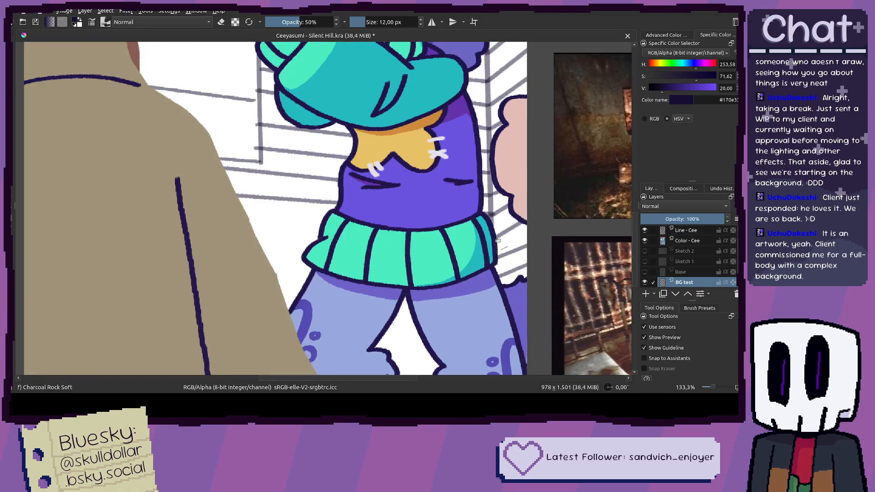
left_click_drag(491, 238, 249, 218)
mouse_move(497, 263)
left_mouse_down()
mouse_move(519, 211)
mouse_move(320, 205)
mouse_move(264, 193)
left_mouse_up()
left_click_drag(518, 226, 273, 212)
key("ctrl+z")
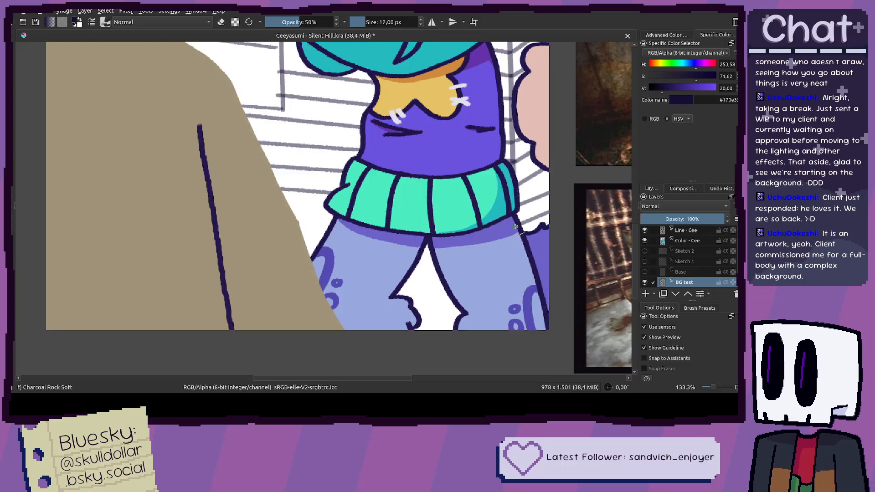
scroll(489, 231, "down", 2)
mouse_move(489, 231)
left_mouse_down()
mouse_move(479, 298)
mouse_move(487, 223)
mouse_move(275, 175)
left_mouse_up()
Step: Add the lowest back-wall plank lines behind the character's legs, down to the canvas's lower edge
scroll(486, 222, "up", 2)
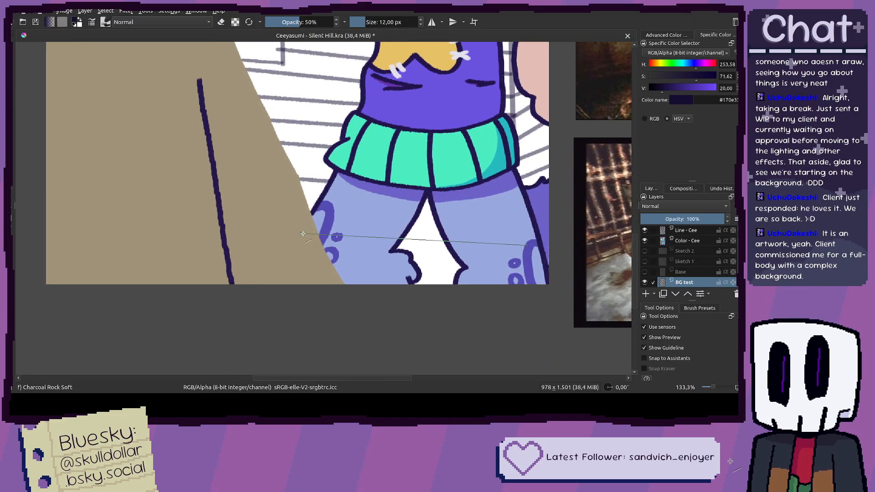
mouse_move(290, 206)
left_mouse_down()
mouse_move(481, 210)
mouse_move(510, 223)
left_mouse_up()
left_click_drag(314, 240, 520, 252)
left_click_drag(312, 276, 510, 276)
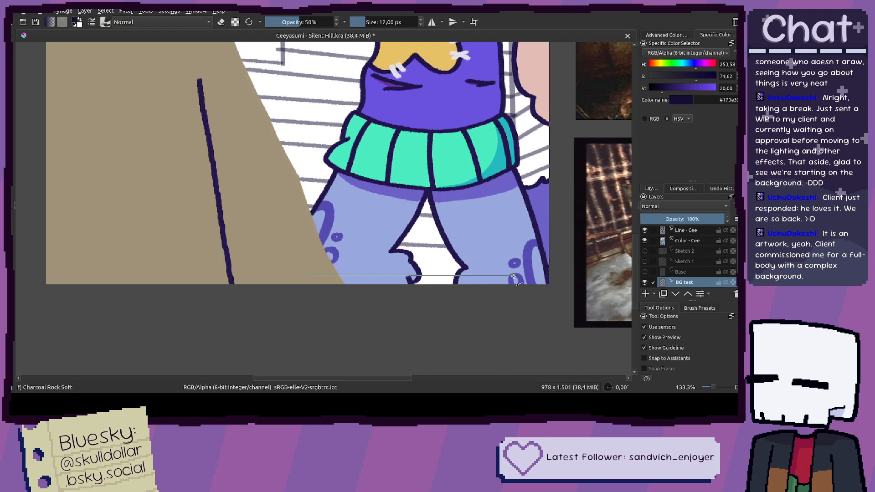
Step: Sketch spaced upright joints in the first plank row below the trim, with a slanted joint on the adjoining side wall
key("minus")
key("minus")
key("minus")
key("minus")
scroll(500, 269, "up", 1)
left_click_drag(435, 132, 415, 205)
scroll(415, 187, "up", 4)
scroll(428, 169, "down", 1)
left_click_drag(255, 136, 248, 170)
left_click_drag(358, 182, 357, 183)
left_click_drag(358, 182, 251, 168)
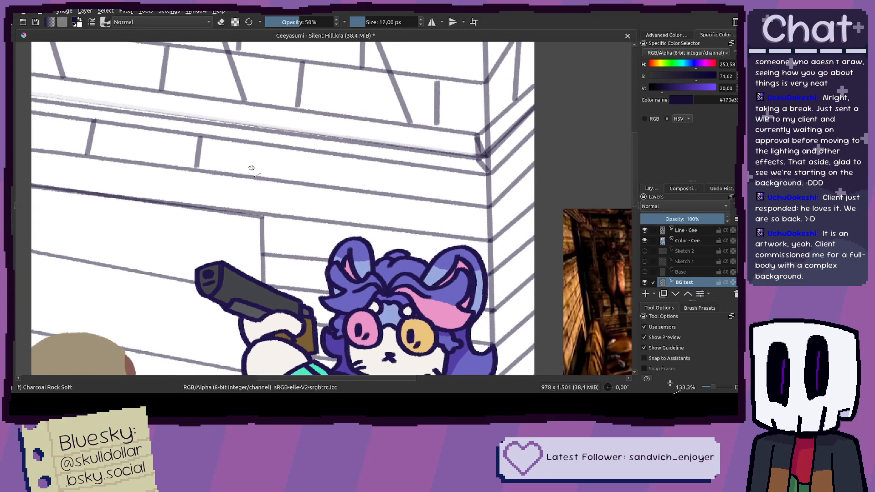
left_click_drag(306, 151, 303, 182)
left_click_drag(400, 163, 399, 192)
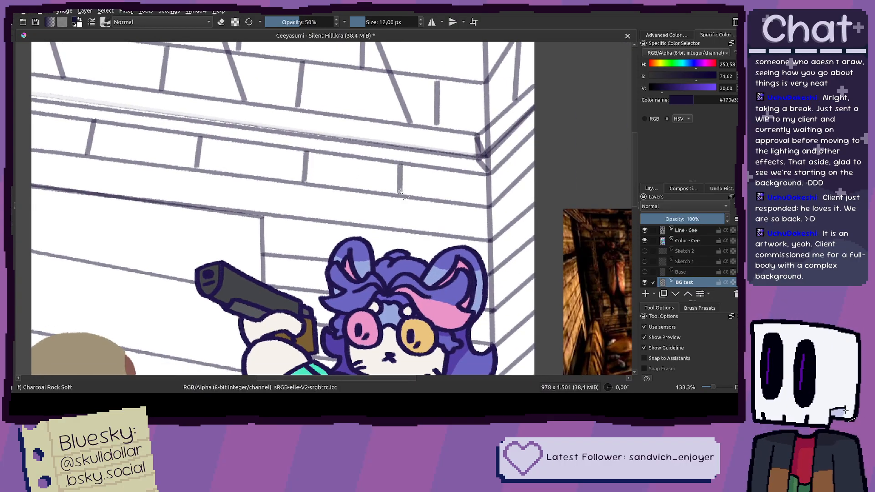
left_click_drag(517, 173, 518, 180)
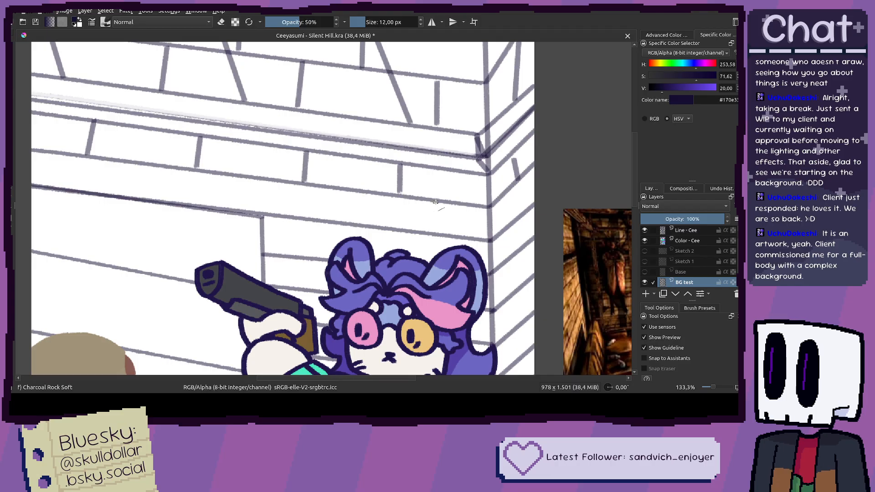
Step: Sketch staggered upright joints along the second plank row below the trim, including one on the side wall
left_click_drag(434, 231, 433, 232)
left_click_drag(512, 214, 514, 219)
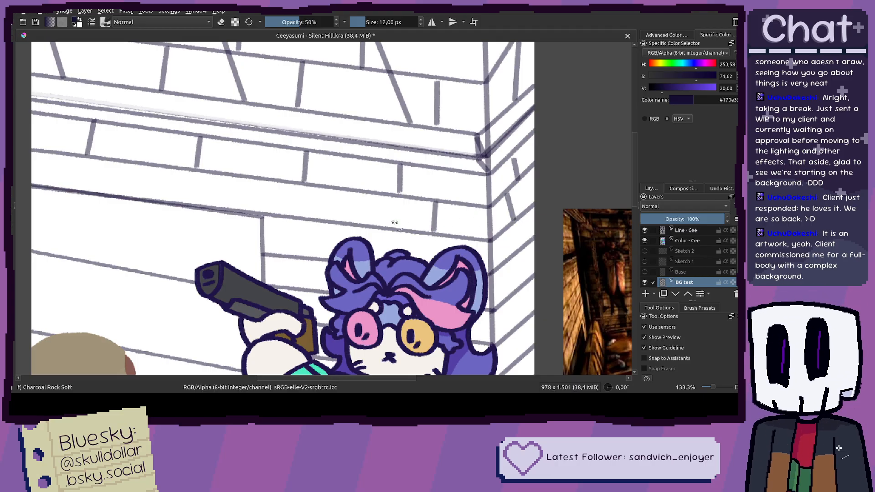
left_click_drag(349, 190, 342, 218)
left_click_drag(246, 176, 241, 210)
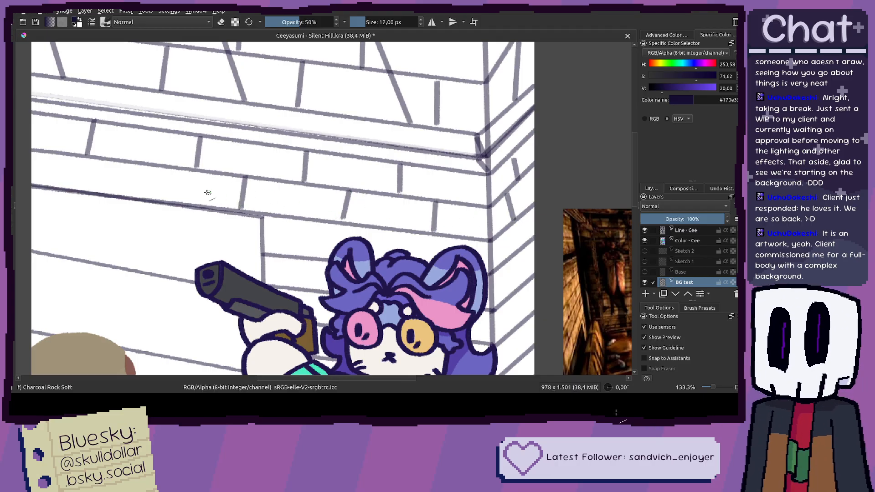
left_click_drag(122, 190, 121, 191)
Step: Add staggered joints in the plank row above the character's head and in the next side-wall rows, undoing one stray joint
mouse_move(277, 230)
left_mouse_down()
mouse_move(270, 208)
mouse_move(289, 234)
left_mouse_up()
left_click_drag(390, 245, 391, 233)
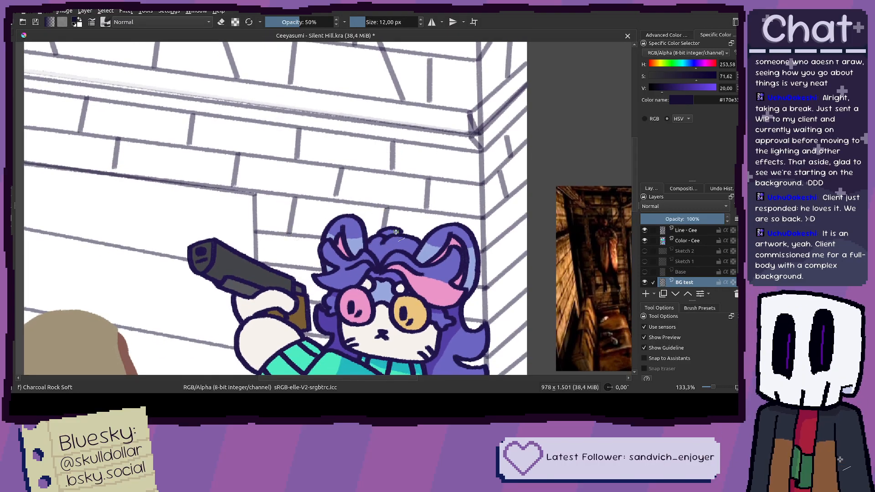
left_click_drag(519, 224, 520, 226)
mouse_move(508, 217)
left_mouse_down()
mouse_move(499, 213)
mouse_move(499, 232)
left_mouse_up()
key("ctrl+z")
left_click_drag(501, 268, 502, 269)
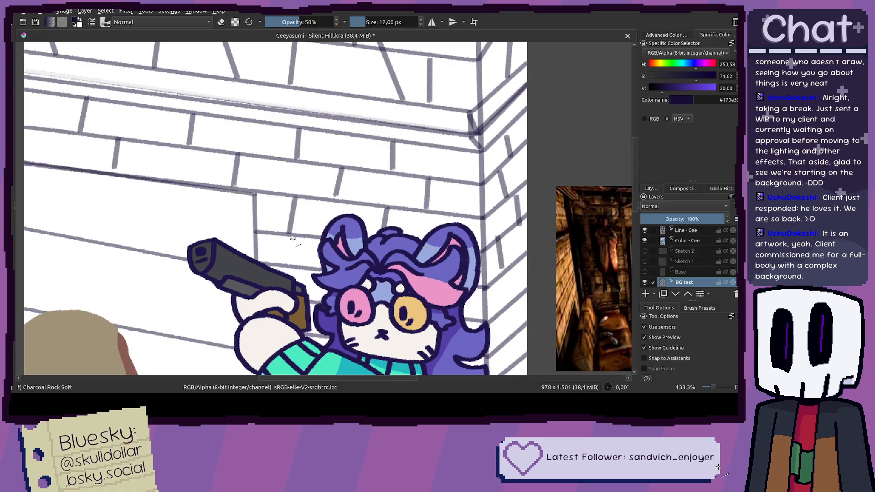
Step: Add a slanted joint in the side-wall row beside the character's ear and undo the last stray stroke
left_click_drag(267, 248, 262, 133)
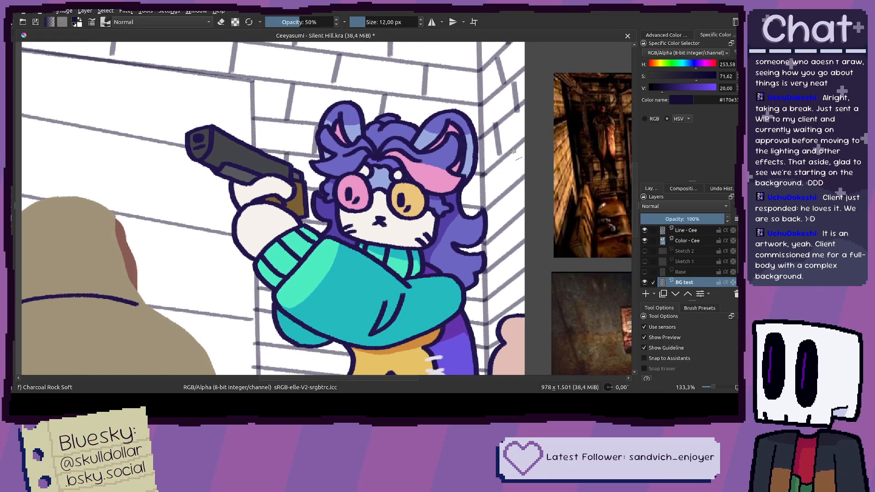
left_click_drag(516, 171, 519, 181)
left_click_drag(508, 225, 500, 231)
key("ctrl+z")
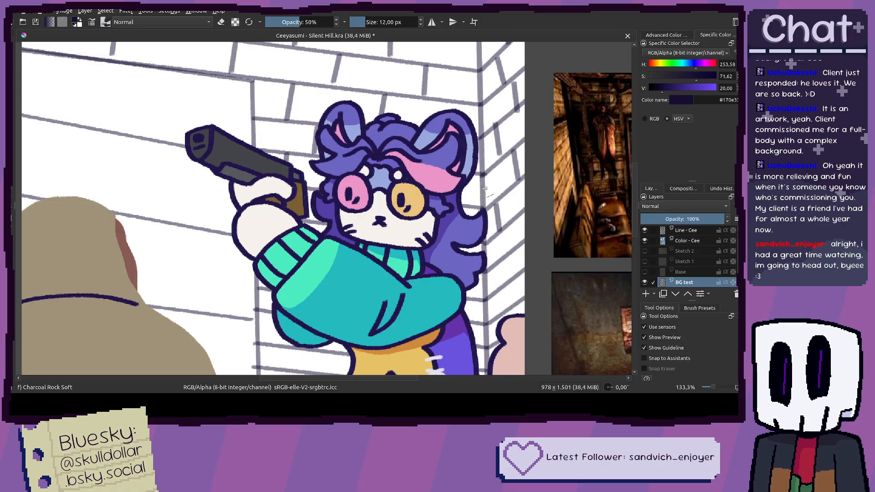
Step: Sketch staggered joints in the side-wall plank rows from beside the character's hair down past the ribbed hem
mouse_move(499, 224)
left_mouse_down()
mouse_move(462, 204)
mouse_move(449, 96)
mouse_move(451, 128)
left_mouse_up()
scroll(464, 204, "up", 1)
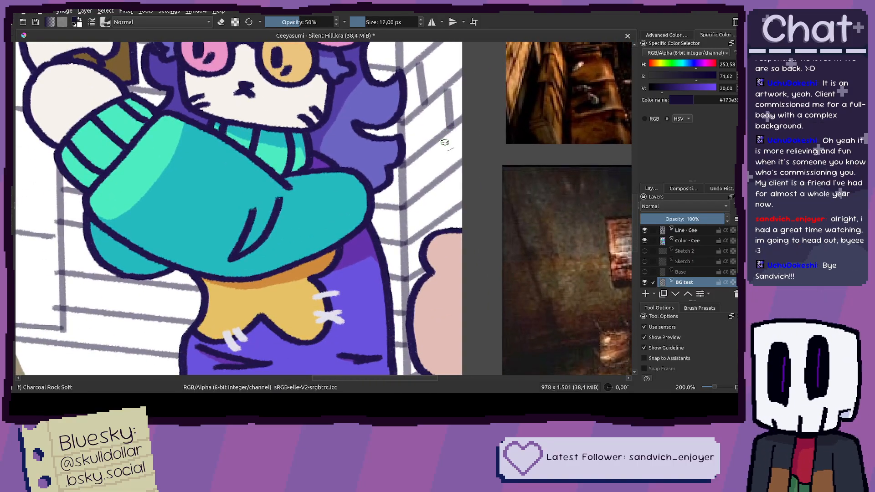
mouse_move(455, 163)
left_mouse_down()
mouse_move(450, 122)
mouse_move(409, 137)
mouse_move(411, 157)
mouse_move(444, 172)
left_mouse_up()
left_click_drag(418, 213, 420, 224)
left_click_drag(429, 233, 439, 177)
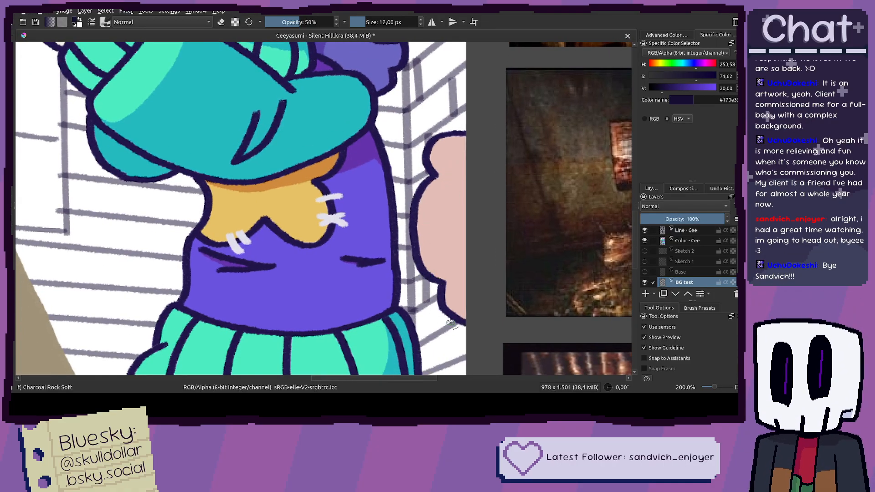
left_click_drag(439, 314, 454, 343)
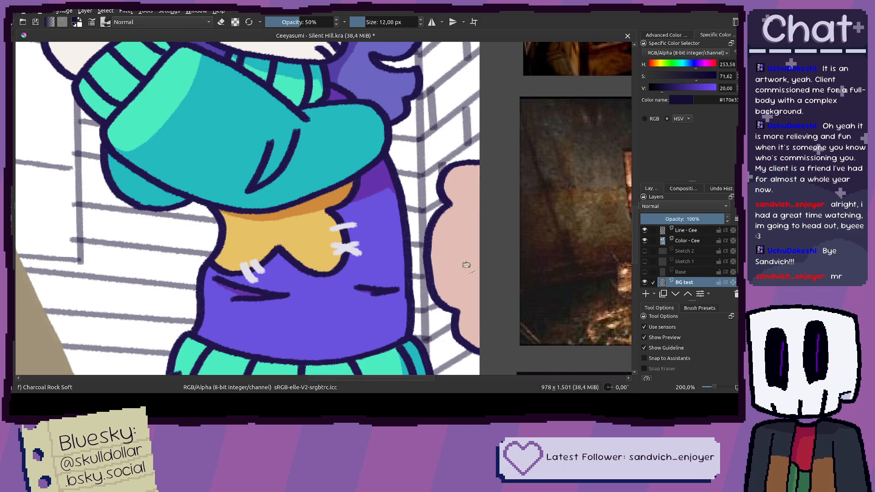
scroll(441, 326, "down", 3)
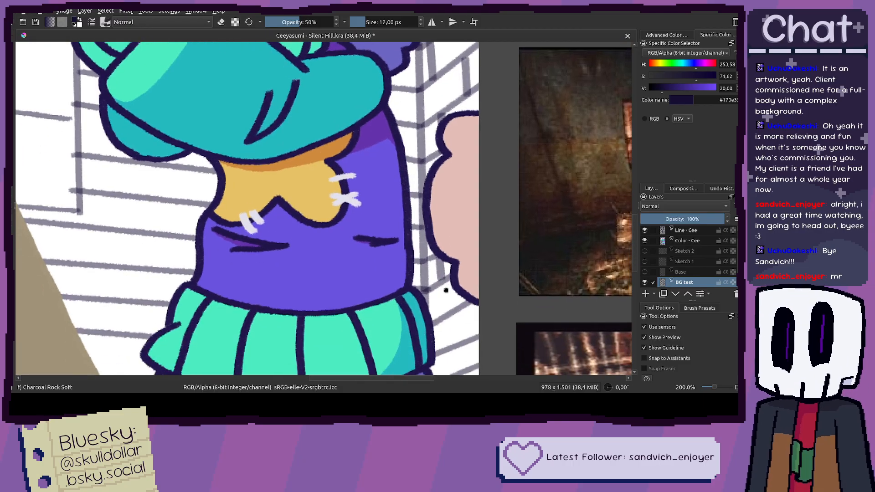
mouse_move(462, 342)
left_mouse_down()
mouse_move(461, 283)
mouse_move(433, 281)
mouse_move(437, 250)
left_mouse_up()
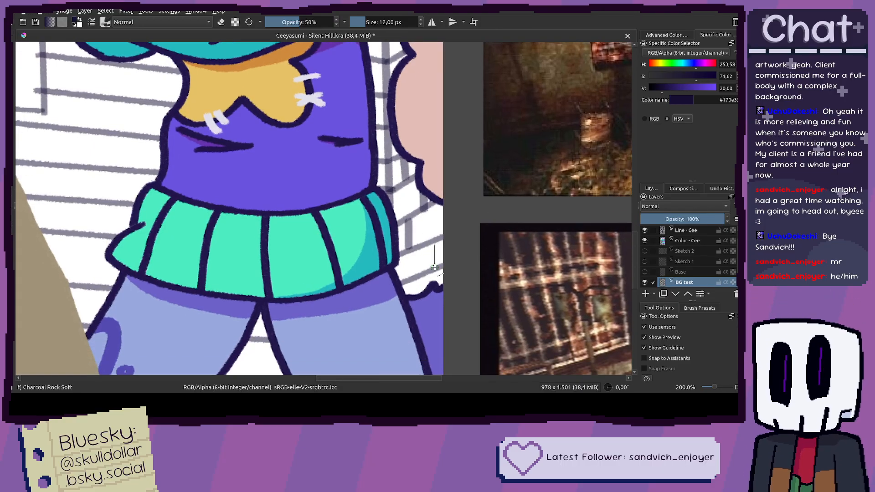
left_click_drag(423, 307, 418, 285)
Step: Sketch the remaining joints in the side-wall plank rows beside the character's torso and ribbed hem
scroll(419, 285, "down", 2)
mouse_move(336, 118)
left_mouse_down()
mouse_move(396, 228)
mouse_move(419, 305)
mouse_move(396, 277)
left_mouse_up()
scroll(360, 230, "up", 1)
mouse_move(464, 198)
left_mouse_down()
mouse_move(432, 198)
mouse_move(422, 222)
mouse_move(437, 177)
left_mouse_up()
left_click_drag(312, 273, 302, 273)
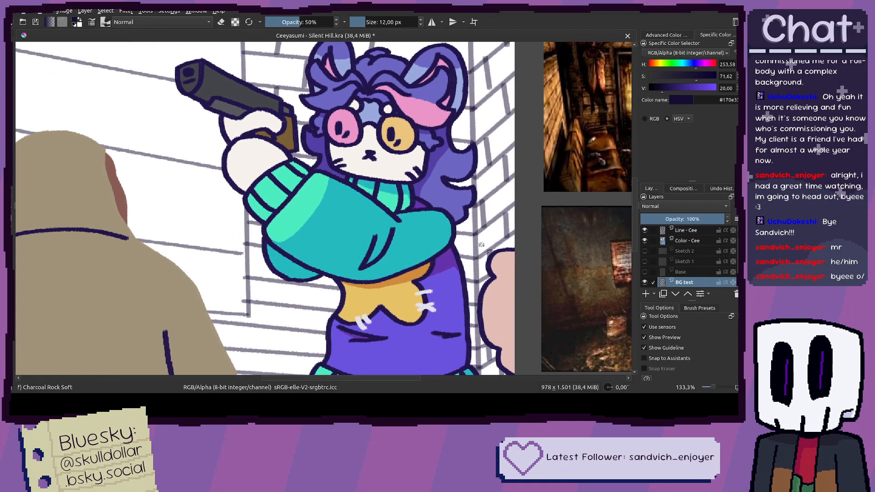
Step: Sketch staggered joints in the back-wall rows below the boarded frame, between the cloaked figure and the character, undoing one stray stroke
scroll(277, 255, "down", 3)
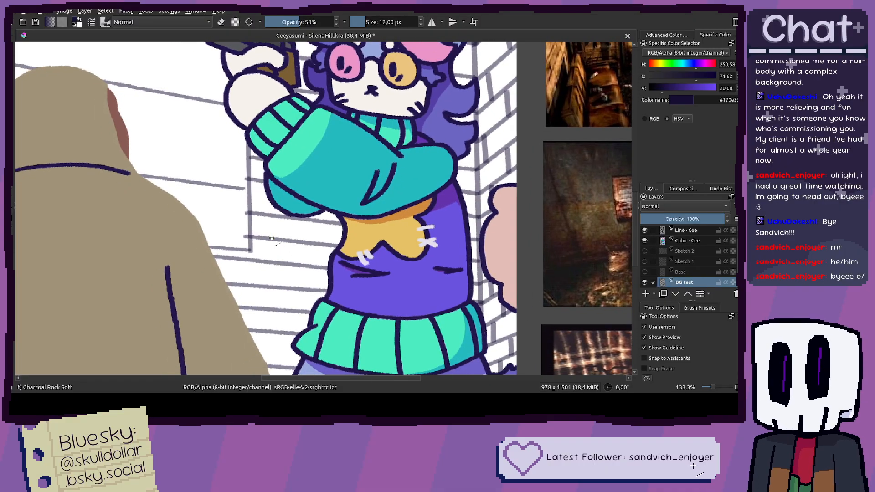
left_click_drag(270, 232, 266, 261)
key("ctrl+z")
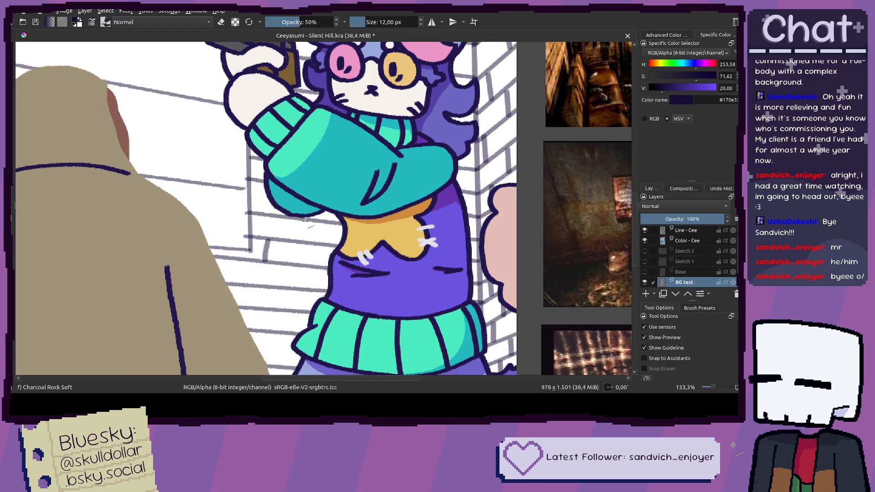
left_click_drag(322, 223, 309, 289)
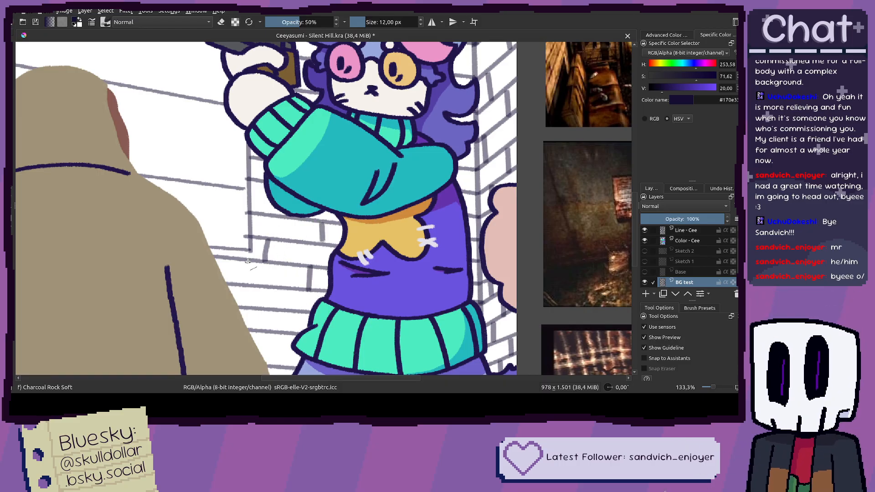
left_click_drag(235, 263, 232, 280)
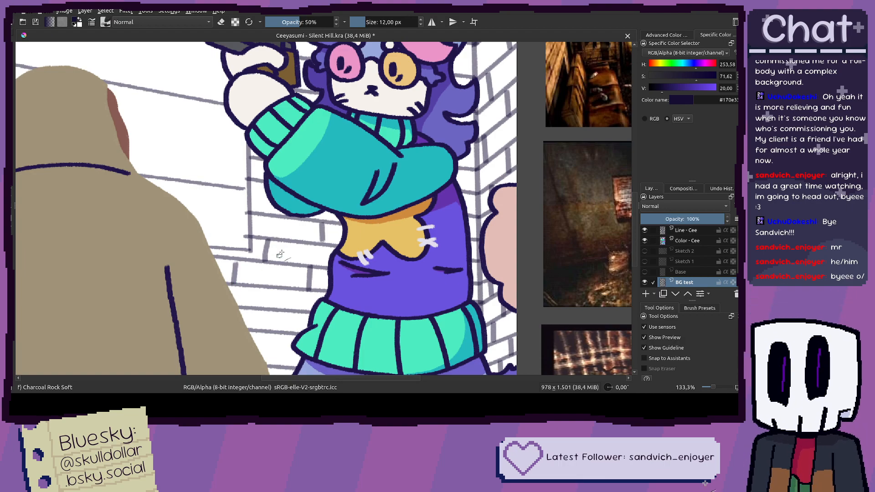
mouse_move(270, 199)
left_mouse_down()
mouse_move(258, 258)
mouse_move(293, 273)
mouse_move(258, 311)
left_mouse_up()
Step: Add joints in the lowest back-wall rows beside the ribbed hem and in the gap between the character's legs
scroll(264, 221, "down", 3)
scroll(291, 336, "down", 3)
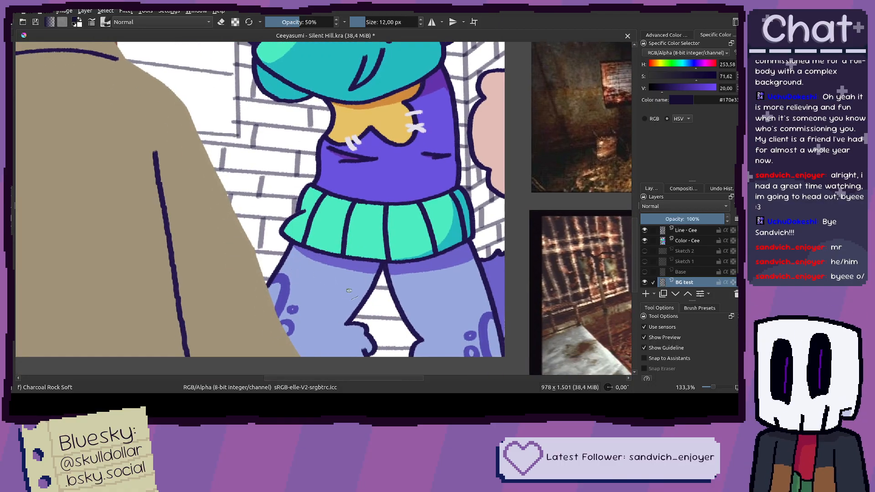
left_click_drag(275, 263, 283, 246)
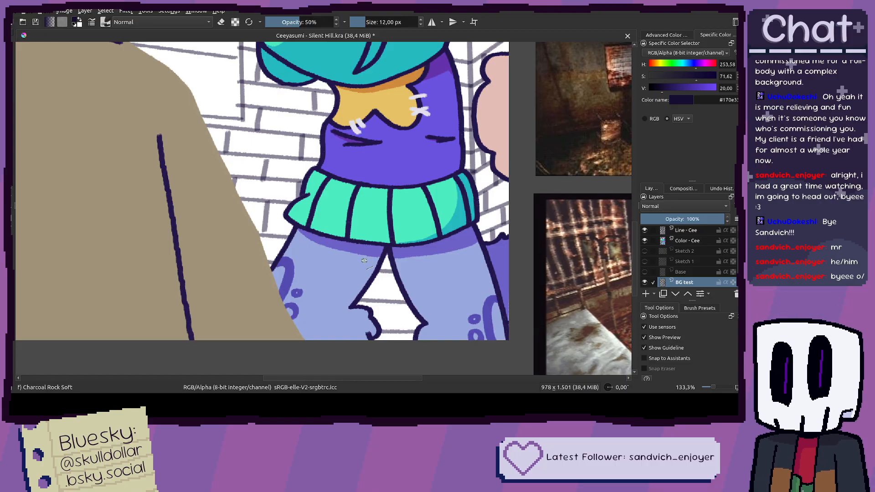
mouse_move(387, 271)
left_mouse_down()
mouse_move(386, 296)
mouse_move(400, 285)
mouse_move(419, 301)
left_mouse_up()
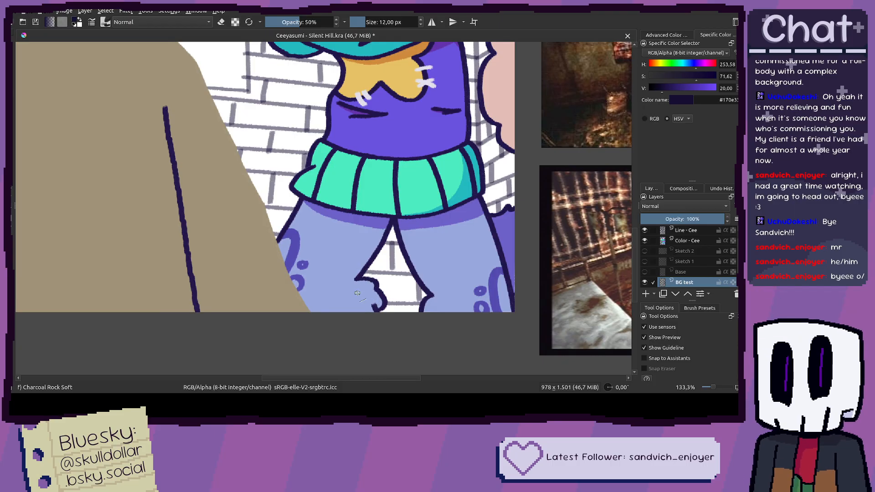
Step: Switch to the freehand brush, undo the test stroke, and set the brush opacity to 50%
scroll(380, 331, "down", 3)
scroll(380, 331, "down", 2)
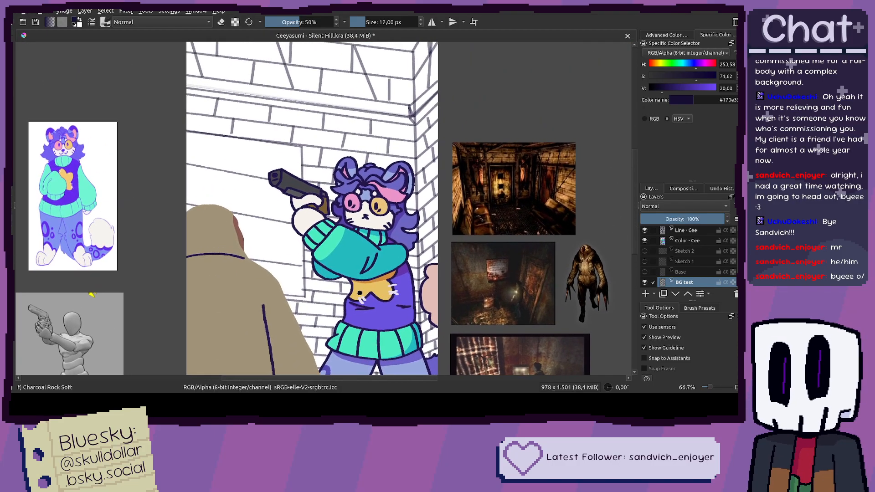
scroll(392, 137, "up", 3)
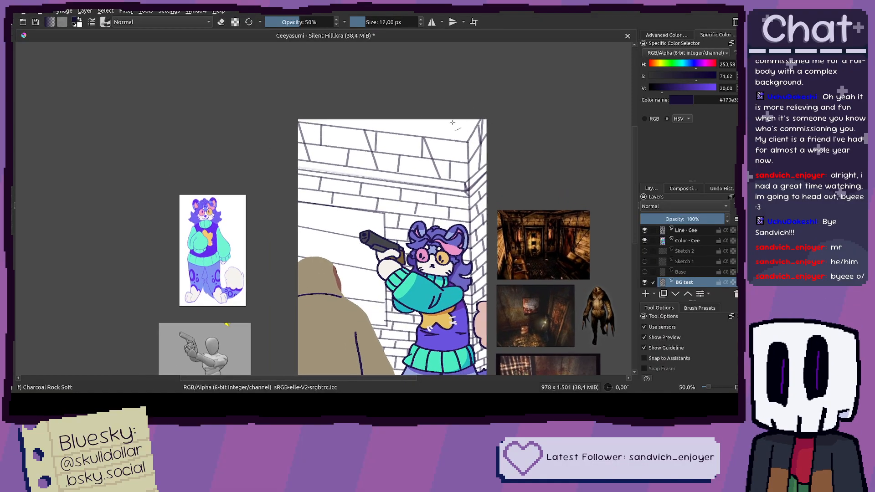
key("b")
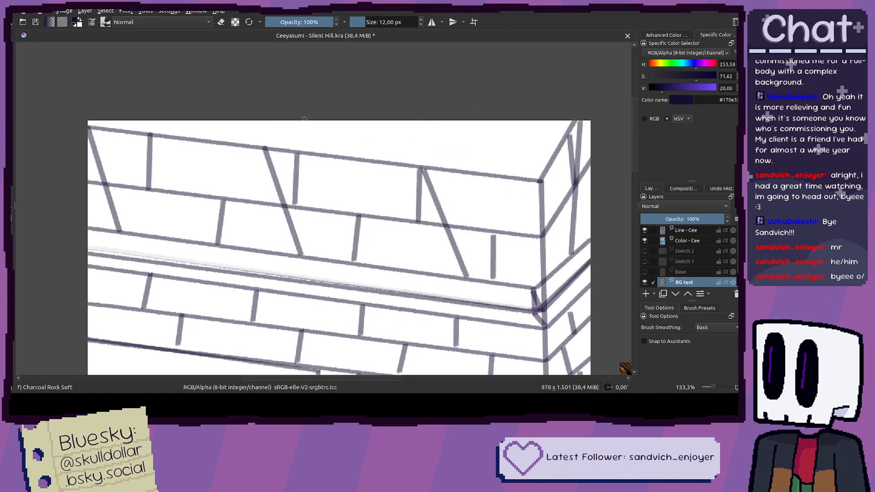
left_click_drag(292, 121, 439, 153)
key("ctrl+z")
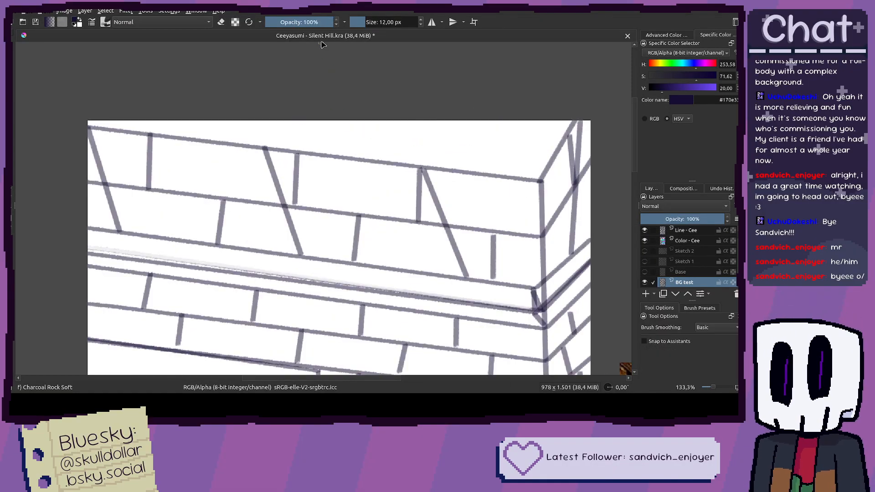
left_click(327, 18)
type("50")
key("Return")
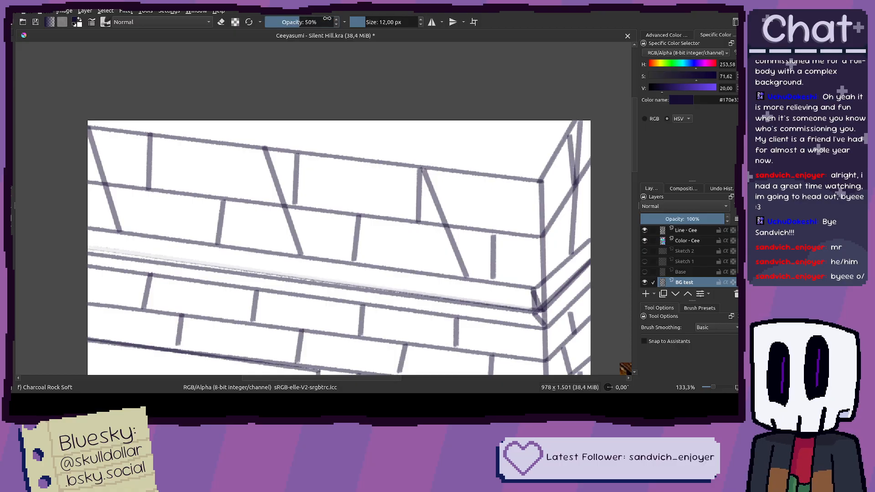
Step: Scribble a loose, rough freehand shape along the ceiling at the canvas's upper edge
scroll(319, 205, "down", 2)
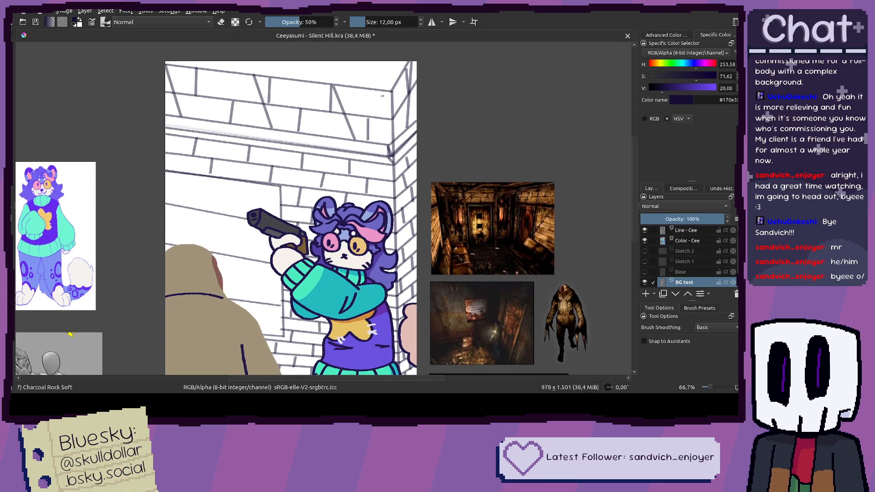
scroll(295, 106, "up", 2)
mouse_move(203, 122)
left_mouse_down()
mouse_move(415, 159)
mouse_move(484, 142)
mouse_move(503, 111)
left_mouse_up()
mouse_move(370, 122)
left_mouse_down()
mouse_move(336, 127)
mouse_move(396, 132)
mouse_move(437, 113)
mouse_move(466, 118)
mouse_move(466, 129)
mouse_move(336, 135)
mouse_move(273, 123)
left_mouse_up()
mouse_move(188, 119)
left_mouse_down()
mouse_move(269, 139)
mouse_move(314, 136)
mouse_move(95, 127)
mouse_move(238, 135)
mouse_move(262, 94)
left_mouse_up()
scroll(218, 134, "down", 3)
left_click_drag(287, 135, 330, 124)
left_click_drag(167, 283, 182, 239)
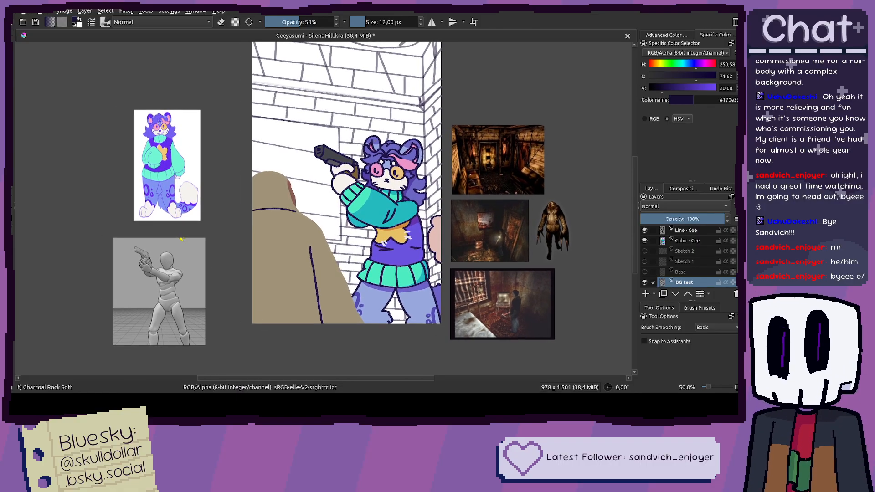
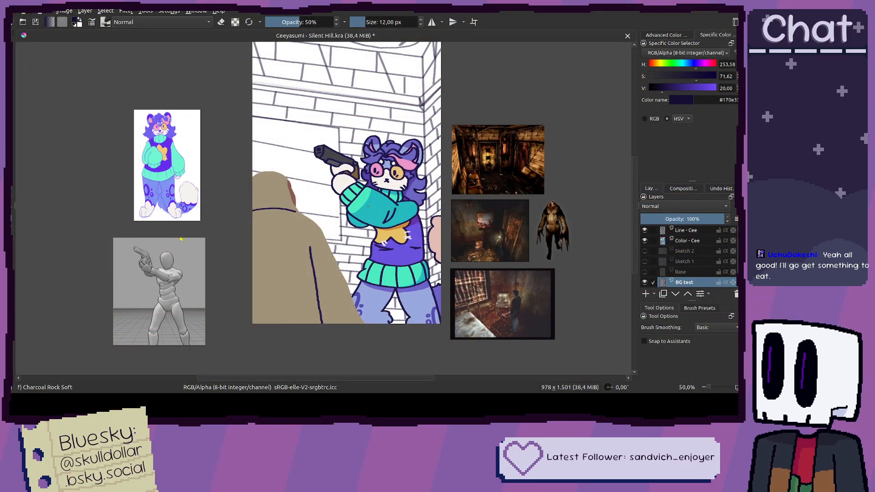
Step: Lower the BG test layer's opacity to 44% and set the brush opacity to 100%
scroll(335, 199, "up", 3)
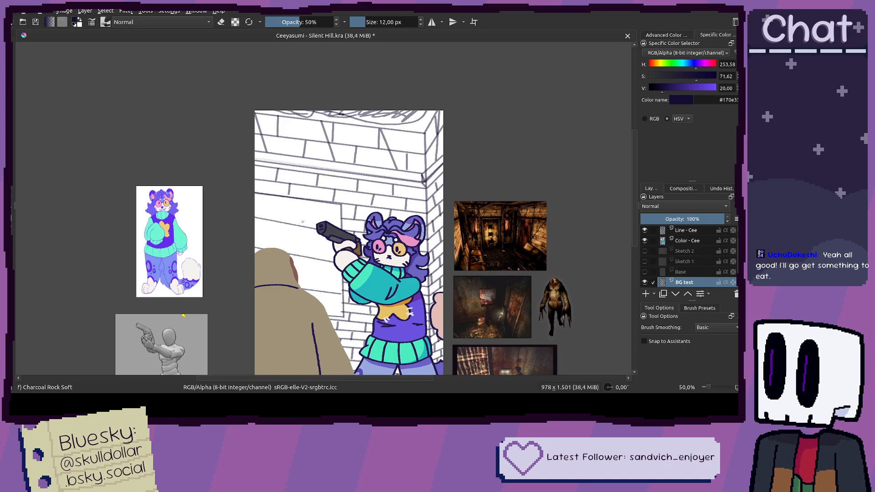
scroll(303, 222, "down", 1)
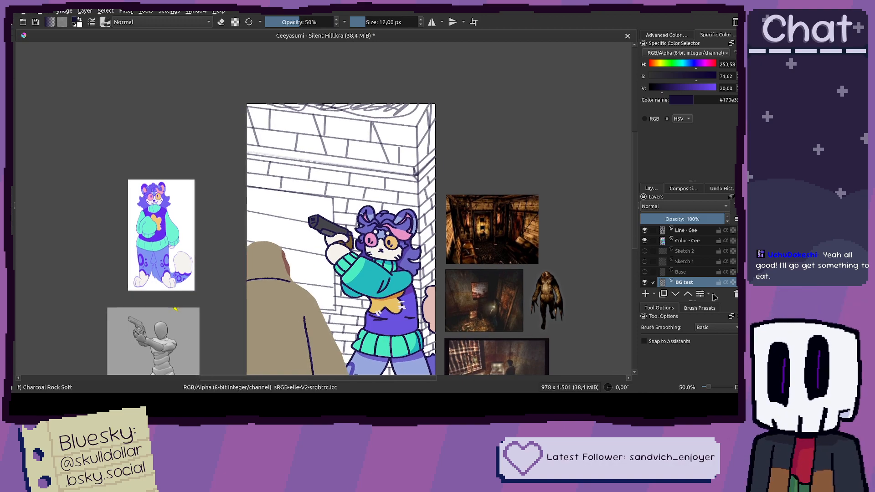
left_click(687, 219)
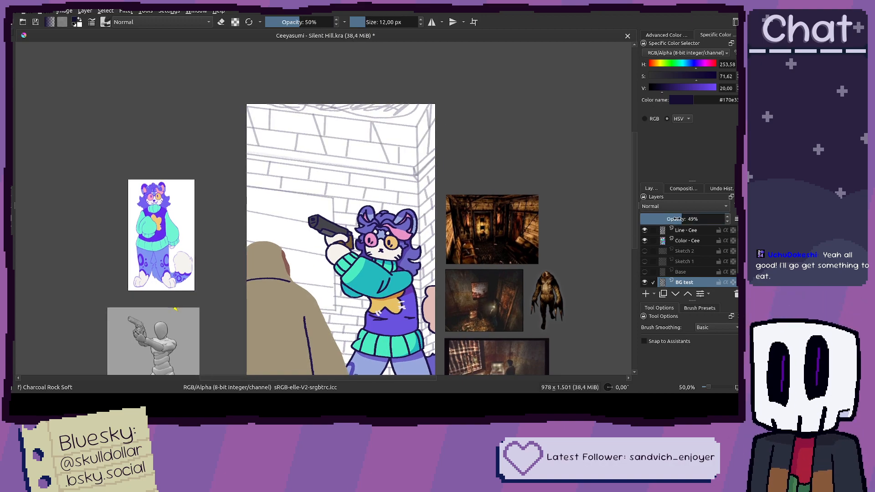
left_click_drag(309, 22, 335, 22)
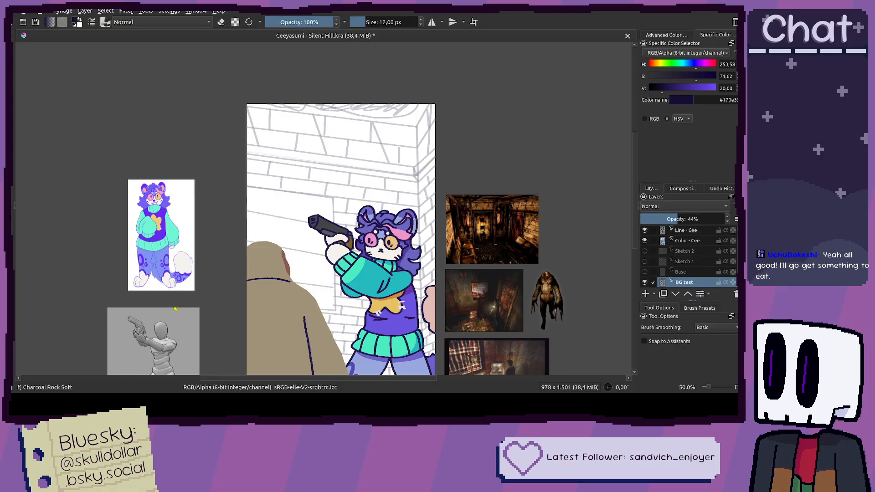
Step: Add a new paint layer above BG test and name it BG Lines
left_click(645, 294)
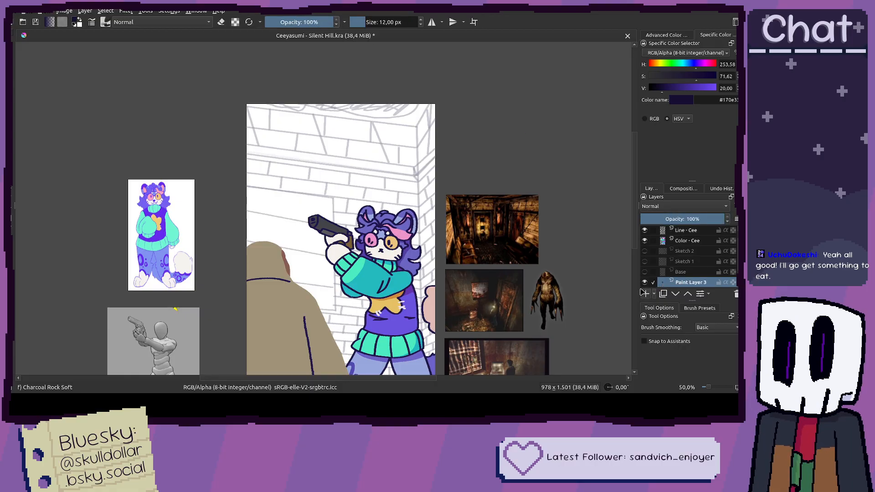
double_click(693, 282)
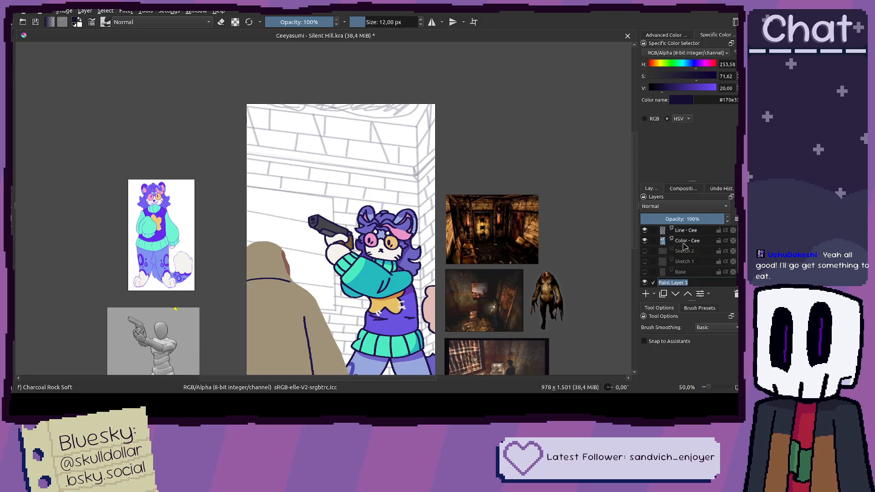
type("BG Line")
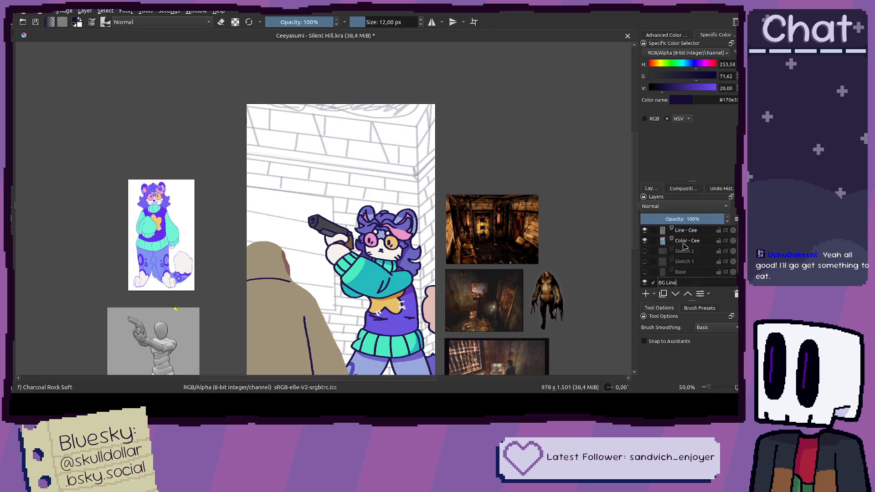
type("s")
key("Return")
scroll(289, 195, "up", 3)
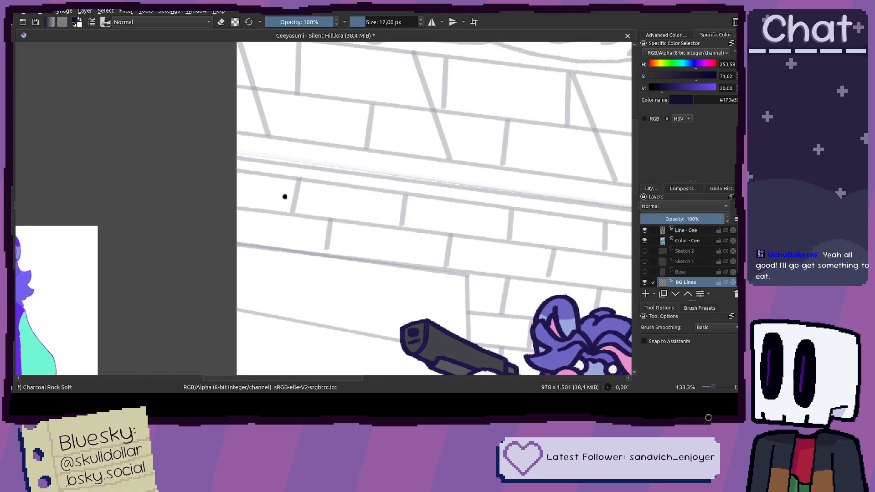
key("ctrl+z")
left_click_drag(181, 217, 319, 242)
key("ctrl+z")
left_click_drag(156, 216, 313, 244)
key("ctrl+z")
key("ctrl+z")
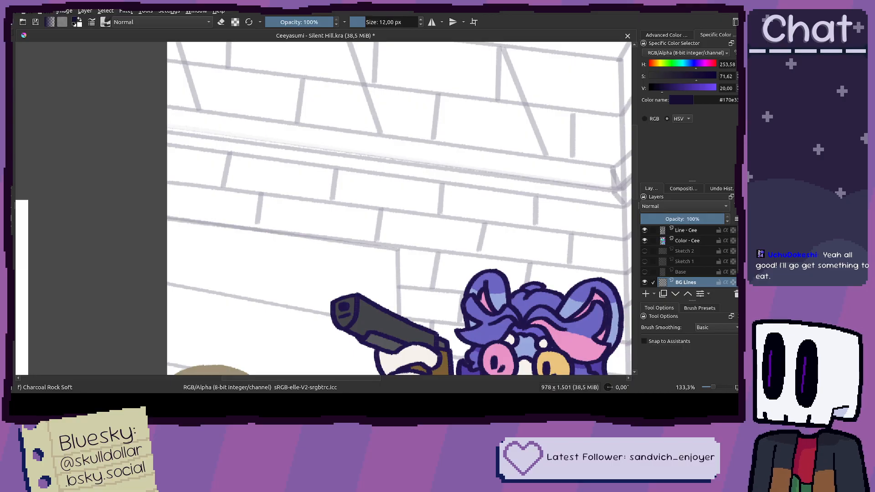
Step: Switch to straight lines at 100% opacity, undo the trial line, and choose a dark brown with hue 20 and value 24
key("v")
left_click_drag(312, 19, 337, 19)
left_click_drag(262, 170, 178, 140)
mouse_move(73, 188)
left_mouse_down()
mouse_move(145, 189)
mouse_move(313, 221)
left_mouse_up()
key("ctrl+z")
left_click_drag(658, 66, 654, 67)
left_click(666, 90)
Step: Draw the boarded frame's upper, vertical and lower edges as straight brown lines over the sketch
key("minus")
key("minus")
key("minus")
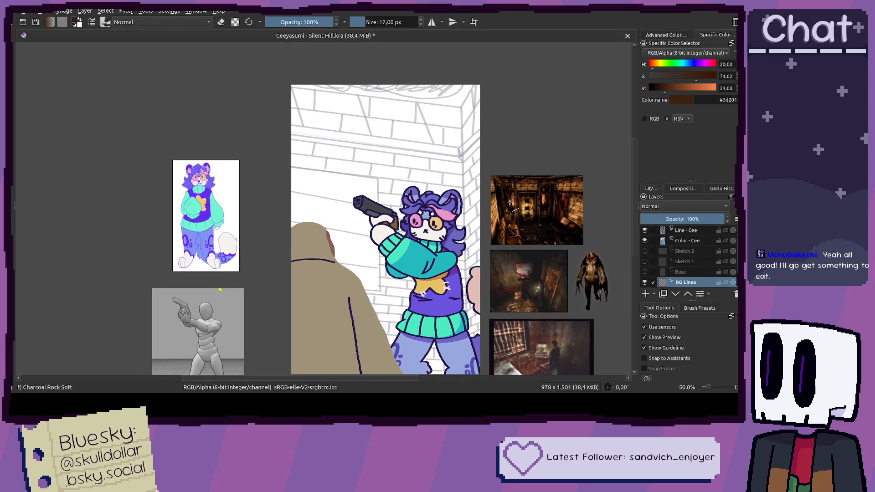
key("plus")
key("plus")
key("plus")
left_click_drag(194, 193, 422, 186)
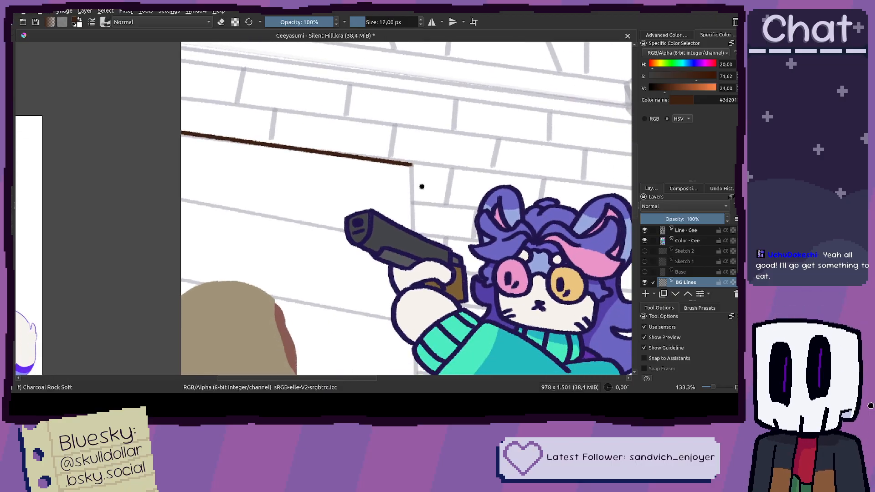
key("plus")
left_click_drag(406, 148, 27, 290)
scroll(409, 337, "down", 6)
key("minus")
key("minus")
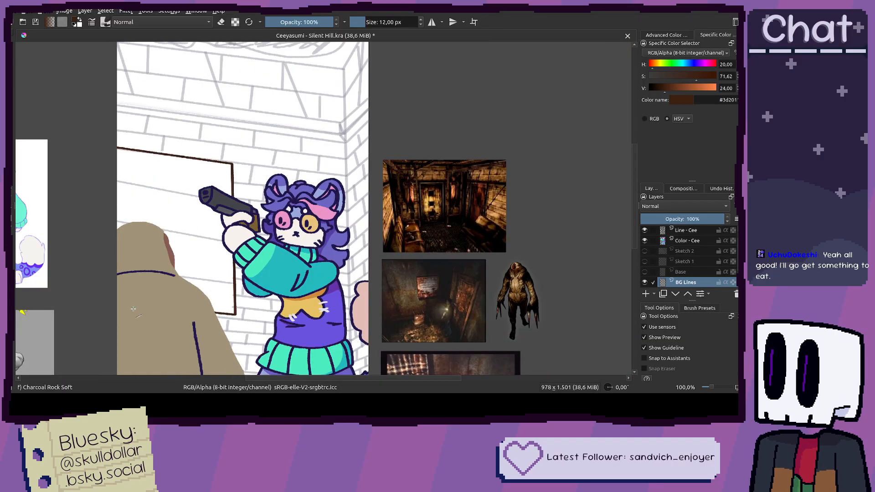
key("minus")
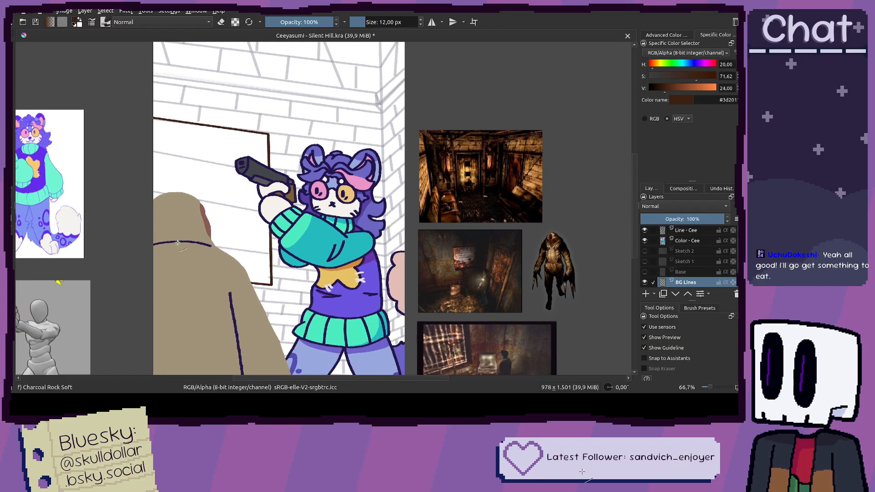
Step: Draw slanted brown board lines across the upper and middle parts of the frame, parallel to its upper edge
key("plus")
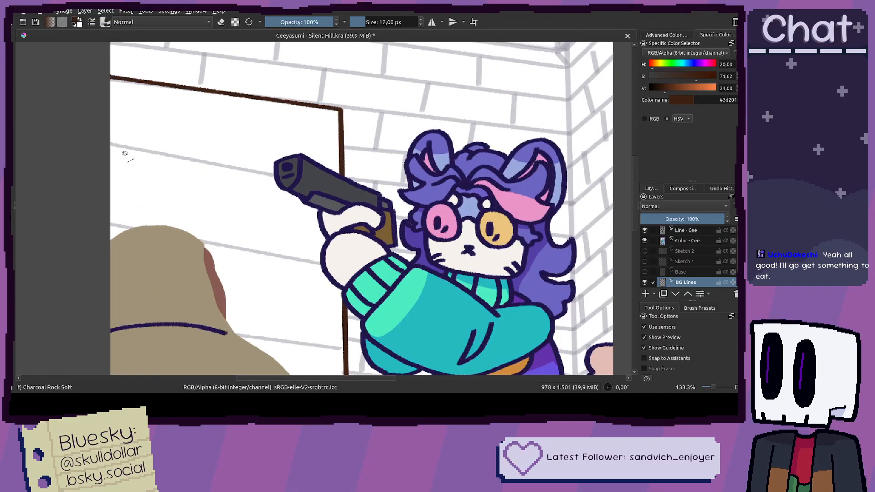
left_click_drag(98, 129, 341, 165)
left_click_drag(101, 183, 337, 219)
left_click_drag(92, 250, 344, 281)
left_click_drag(95, 241, 339, 280)
scroll(269, 268, "down", 3)
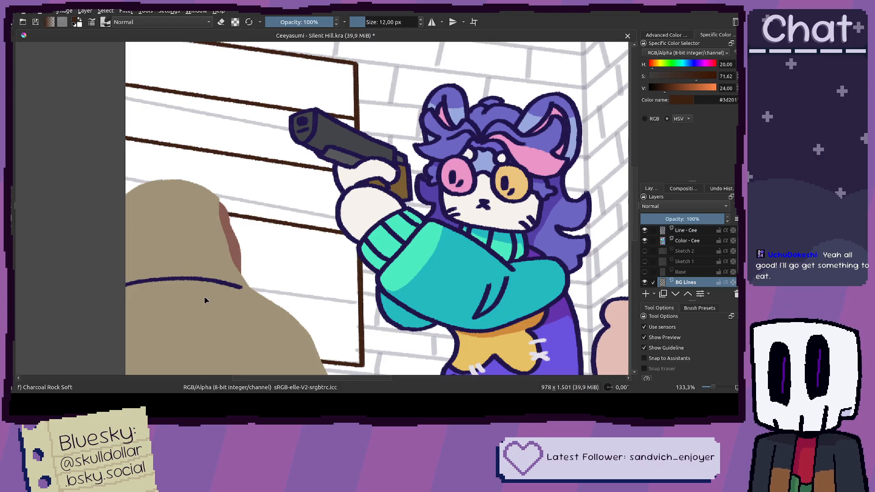
Step: Draw the lowest brown board line across the frame behind the cloaked figure and undo the stray line
left_click_drag(309, 301, 329, 263)
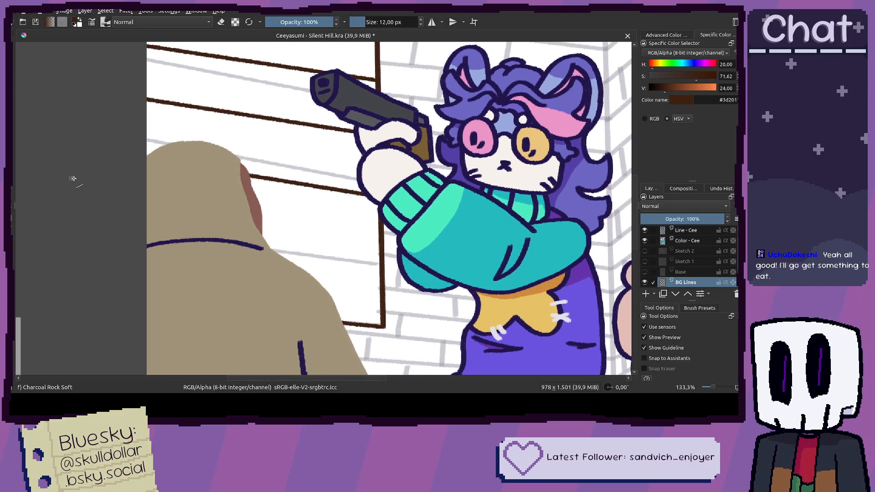
mouse_move(138, 230)
left_mouse_down()
mouse_move(317, 267)
mouse_move(381, 263)
left_mouse_up()
scroll(381, 263, "down", 3)
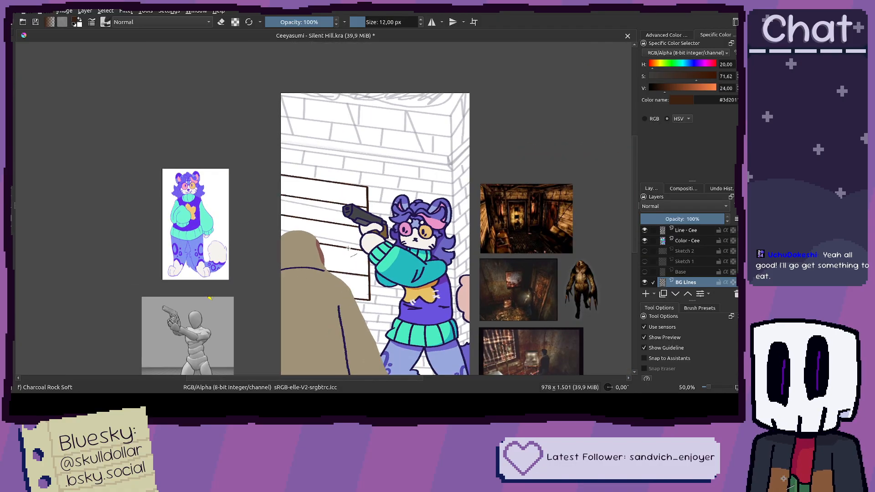
scroll(347, 249, "up", 3)
left_click_drag(193, 261, 442, 288)
left_click_drag(231, 281, 187, 274)
key("ctrl+z")
left_click_drag(437, 353, 412, 303)
Step: Hide and show the BG test sketch layer to check the frame's line work on its own
scroll(428, 274, "down", 1)
scroll(426, 301, "down", 1)
scroll(657, 257, "down", 1)
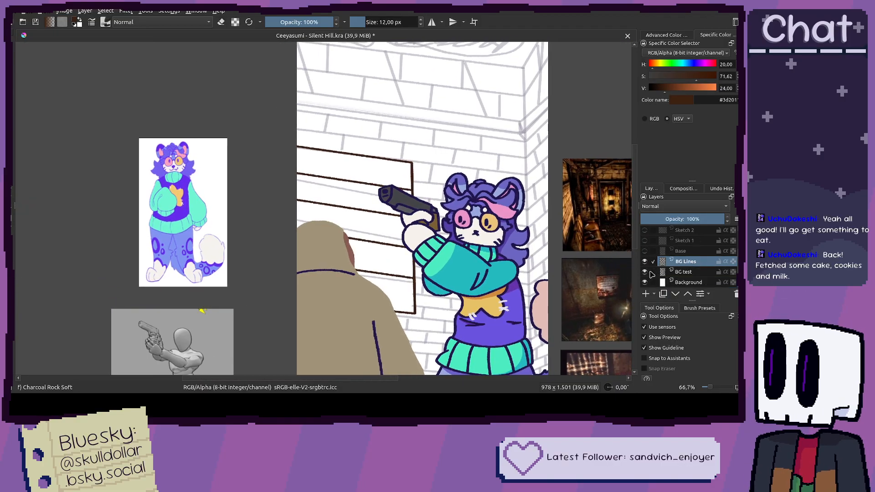
left_click(644, 272)
left_click(644, 272)
left_click_drag(338, 153, 257, 246)
scroll(246, 204, "up", 2)
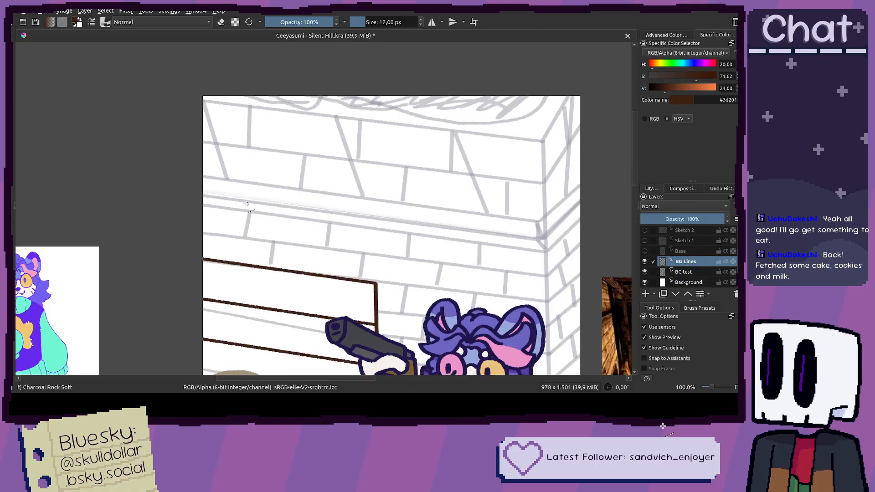
Step: Outline the horizontal beam above the characters with straight brown lines, wrapping it around the room's corner onto the side wall
mouse_move(178, 164)
left_mouse_down()
mouse_move(606, 236)
mouse_move(489, 225)
mouse_move(515, 227)
mouse_move(527, 263)
mouse_move(583, 216)
left_mouse_up()
left_click_drag(515, 225, 580, 174)
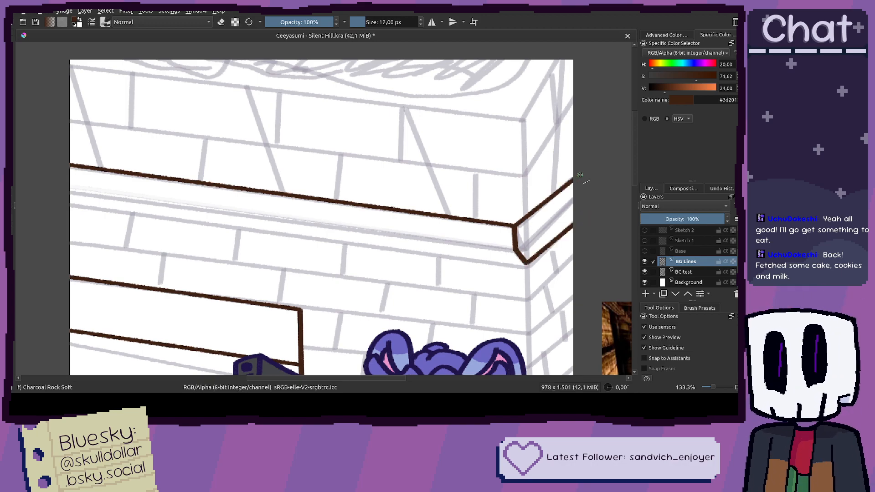
left_click_drag(524, 261, 55, 201)
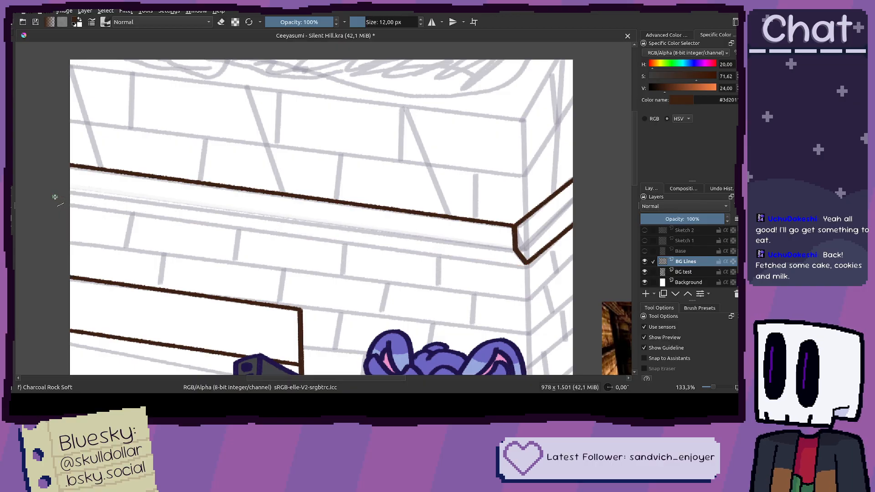
Step: Fill both faces of the outlined beam with the dark brown while the BG test sketch layer is hidden, and show the layer again
key("f")
left_click(112, 186)
key("ctrl+z")
left_click(644, 271)
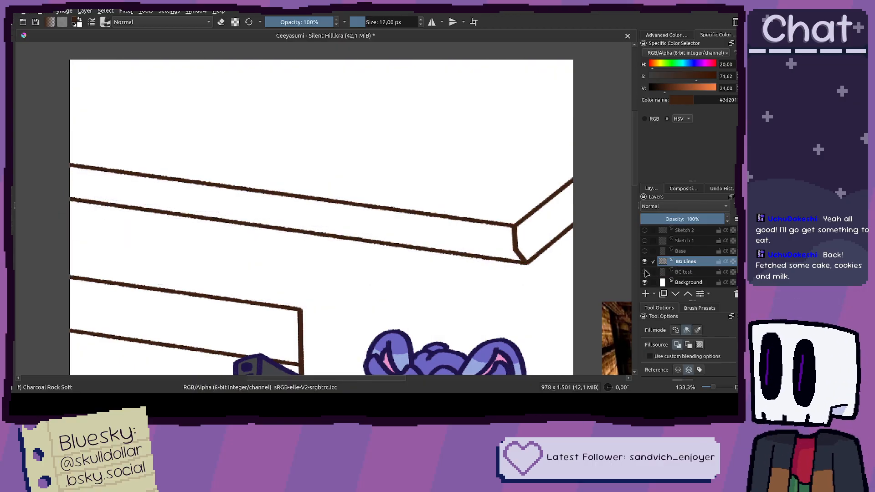
left_click(458, 241)
left_click(553, 241)
key("b")
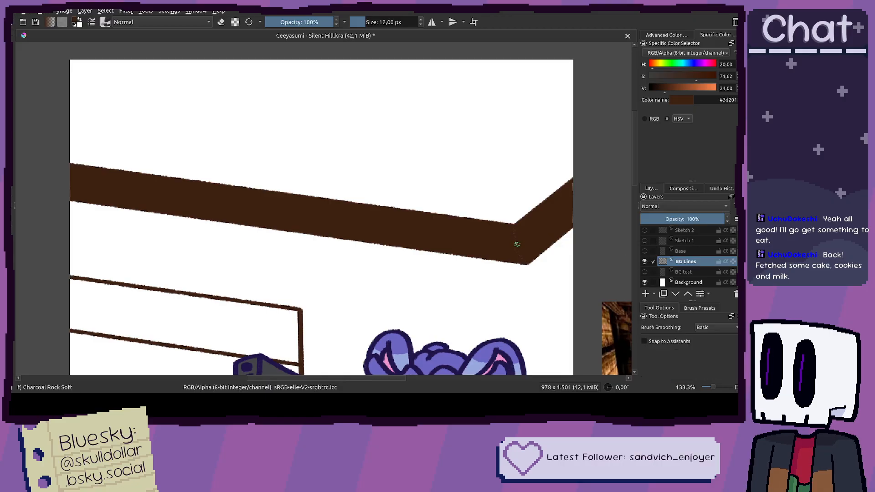
scroll(512, 241, "up", 4)
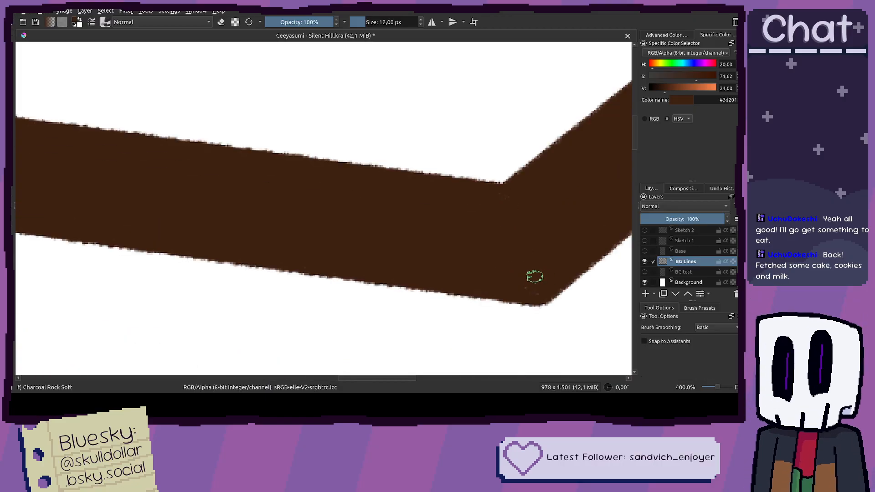
scroll(535, 275, "down", 7)
left_click(644, 271)
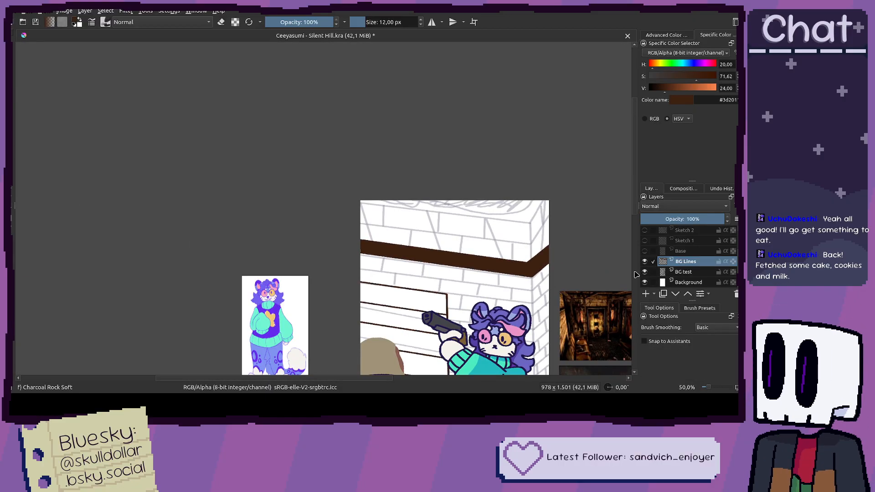
Step: Draw the wall's upper edge, the vertical corner above the beam and the slanted side-wall lines as straight brown lines
scroll(447, 255, "up", 3)
left_click(12, 97)
mouse_move(203, 132)
left_mouse_down()
mouse_move(31, 127)
mouse_move(247, 166)
mouse_move(499, 179)
mouse_move(551, 93)
left_mouse_up()
left_click_drag(499, 179, 501, 275)
left_click_drag(502, 229, 557, 155)
left_click_drag(536, 209, 530, 101)
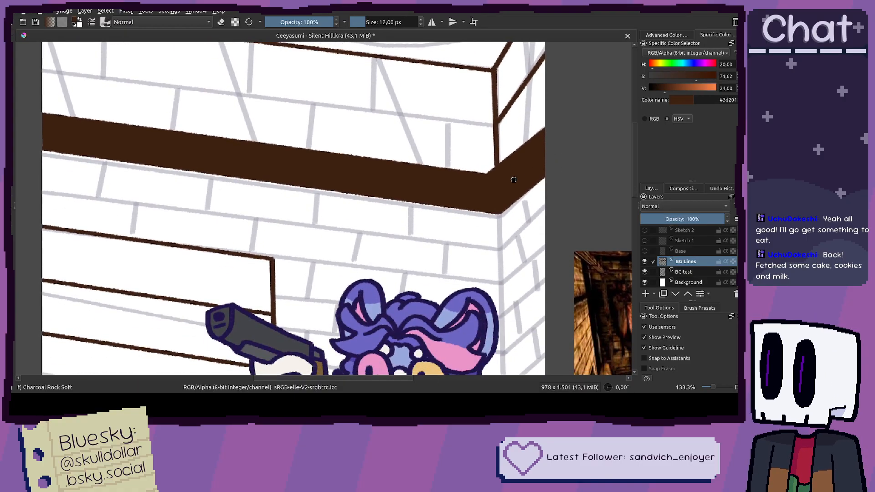
Step: Draw the vertical brown corner line from beneath the beam down behind the purple-haired character and undo the stray stroke
left_click_drag(499, 218, 445, 335)
scroll(445, 335, "down", 1)
left_click_drag(447, 206, 462, 342)
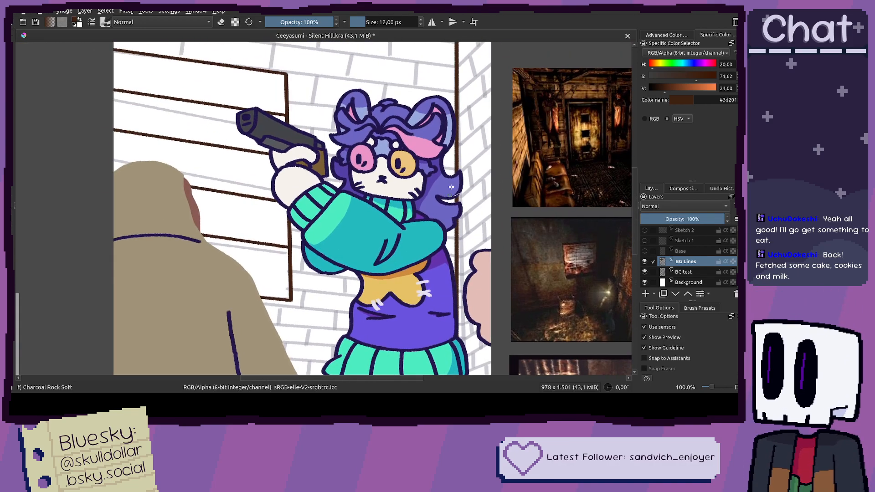
scroll(463, 126, "down", 4)
mouse_move(461, 105)
left_mouse_down()
mouse_move(458, 169)
mouse_move(475, 379)
mouse_move(464, 318)
mouse_move(475, 324)
left_mouse_up()
scroll(456, 165, "up", 3)
key("ctrl+z")
Step: Try a series of slanted brown plank lines on the narrow side wall below the beam and undo them
scroll(458, 153, "up", 2)
scroll(442, 325, "down", 2)
mouse_move(446, 50)
left_mouse_down()
mouse_move(422, 195)
mouse_move(529, 110)
left_mouse_up()
scroll(422, 195, "up", 4)
mouse_move(422, 297)
left_mouse_down()
mouse_move(478, 227)
mouse_move(524, 198)
left_mouse_up()
left_click_drag(492, 268, 505, 167)
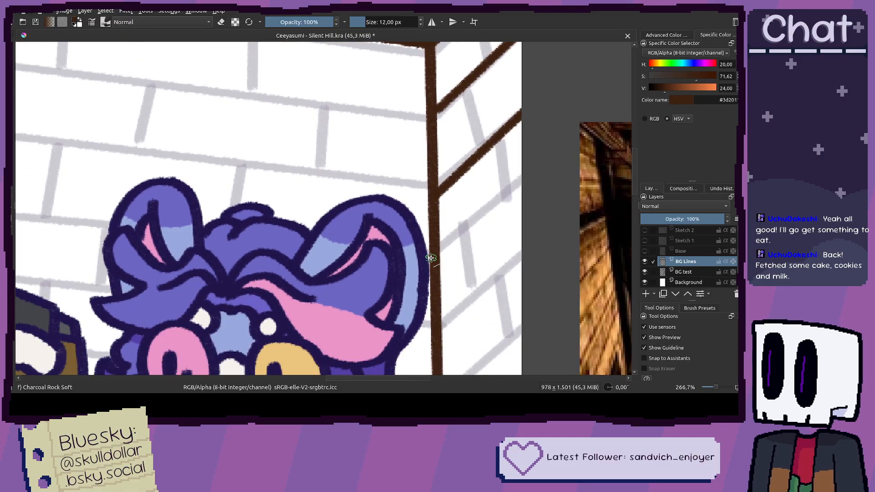
mouse_move(442, 264)
left_mouse_down()
mouse_move(537, 199)
mouse_move(545, 183)
left_mouse_up()
scroll(505, 247, "down", 3)
scroll(503, 246, "up", 1)
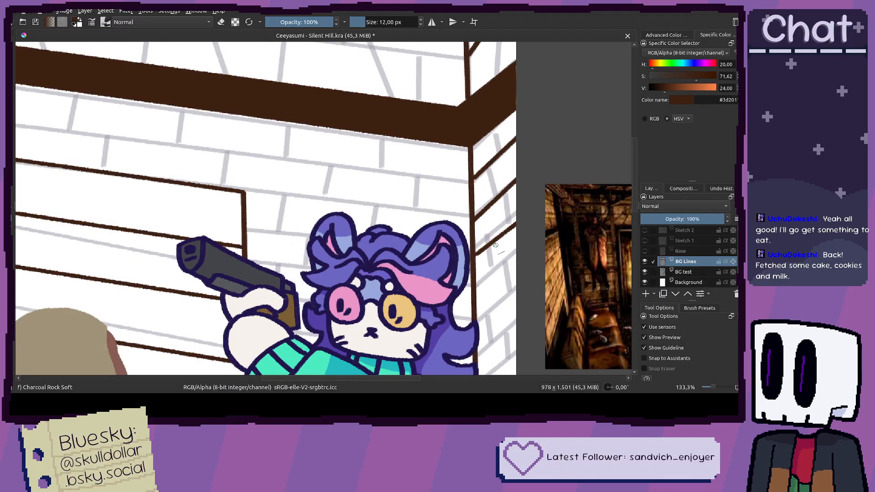
left_click_drag(476, 223, 530, 182)
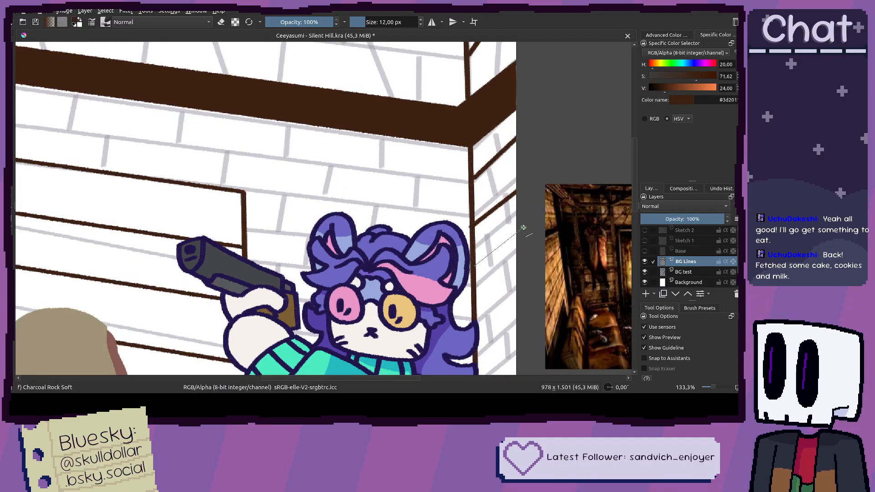
key("ctrl+z")
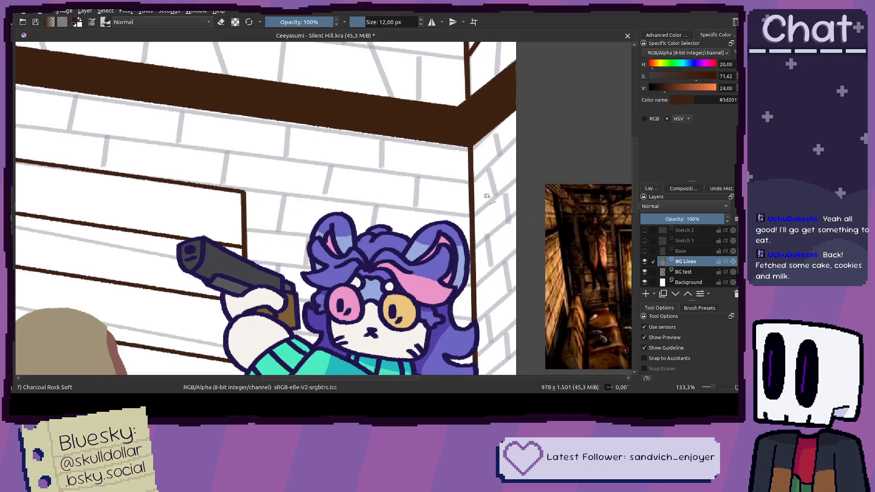
key("ctrl+z")
Step: Try different angles for the first side-wall plank line just beneath the beam, undoing each attempt
scroll(485, 190, "up", 1)
left_click_drag(470, 218, 525, 169)
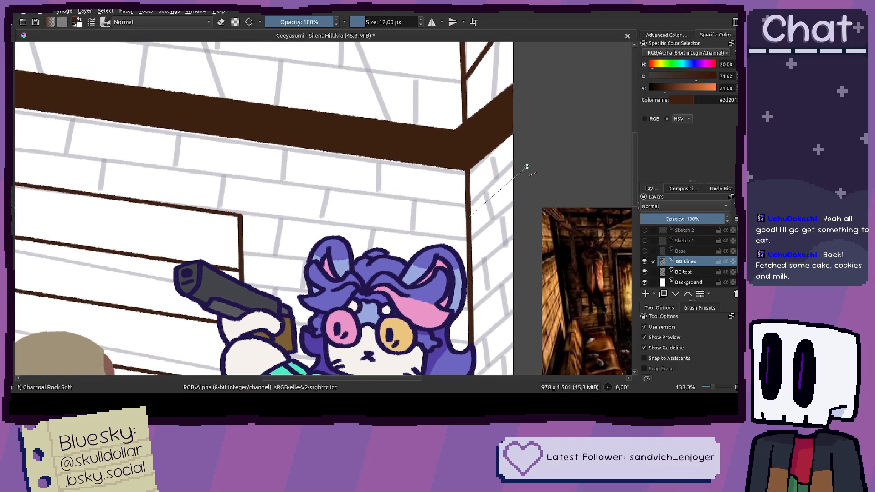
left_click_drag(509, 199, 520, 144)
key("ctrl+z")
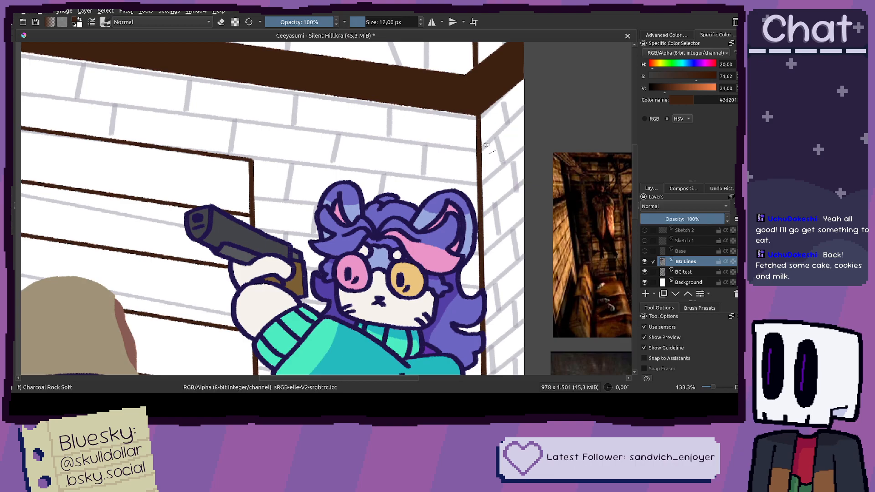
left_click_drag(534, 87, 475, 159)
key("ctrl+z")
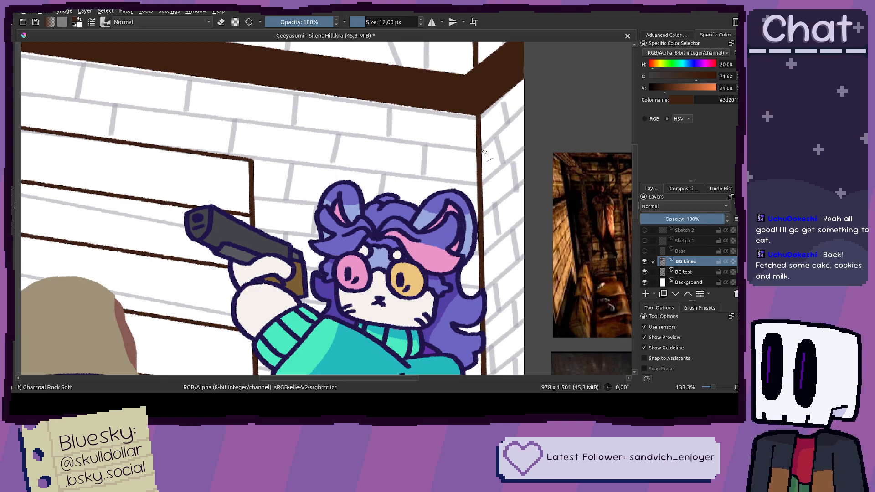
left_click_drag(499, 140, 508, 175)
key("ctrl+z")
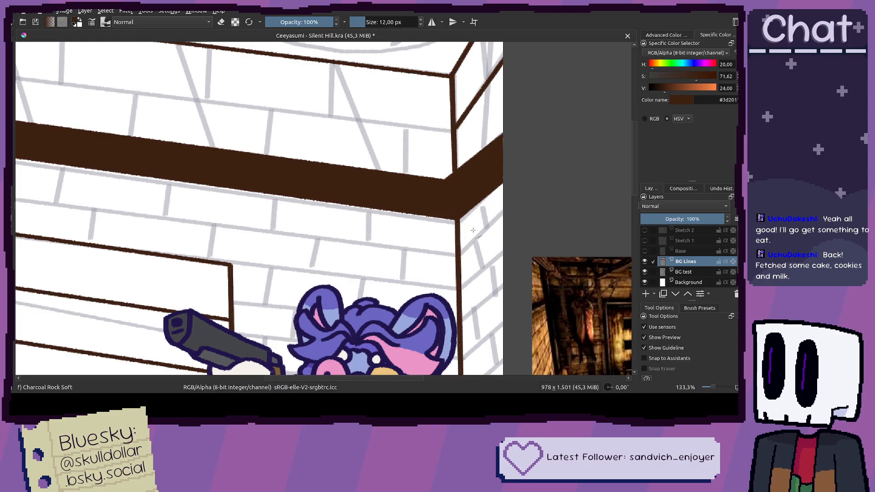
Step: Try redrawing the two topmost side-wall plank lines below the beam and undo them
left_click_drag(472, 243, 514, 192)
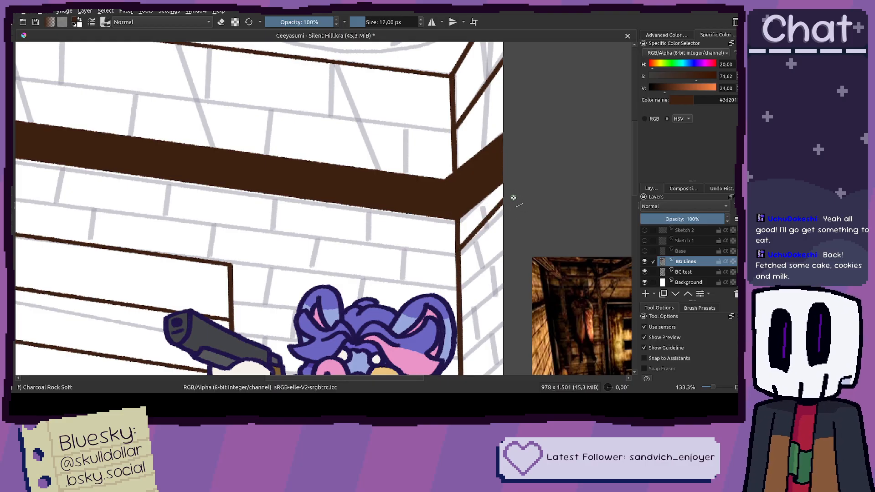
scroll(510, 174, "down", 2)
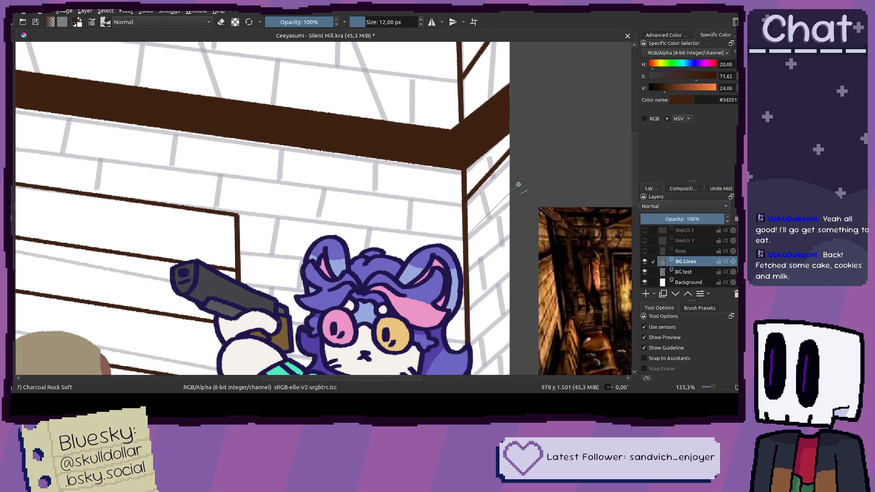
mouse_move(474, 251)
left_mouse_down()
mouse_move(493, 199)
mouse_move(513, 176)
mouse_move(496, 168)
mouse_move(489, 182)
mouse_move(482, 169)
mouse_move(530, 142)
mouse_move(522, 131)
left_mouse_up()
key("ctrl+z")
key("ctrl+z")
left_click_drag(500, 207, 475, 260)
scroll(475, 260, "down", 1)
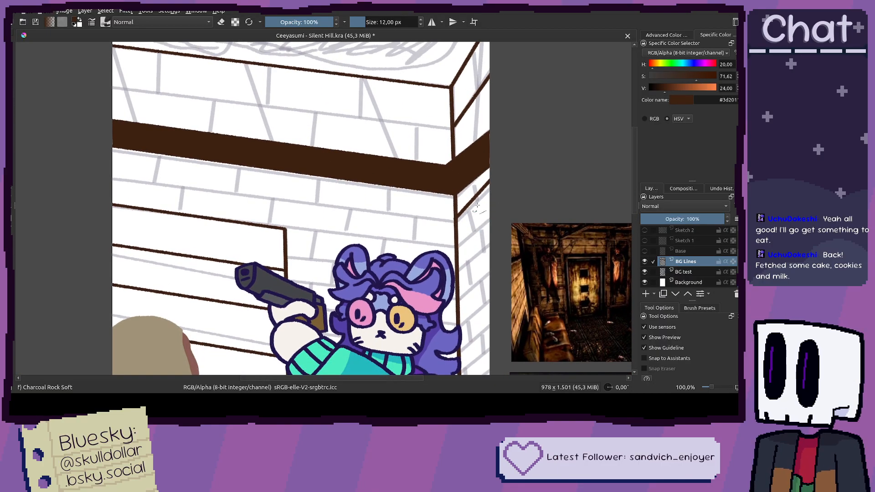
left_click_drag(472, 214, 455, 257)
key("ctrl+r")
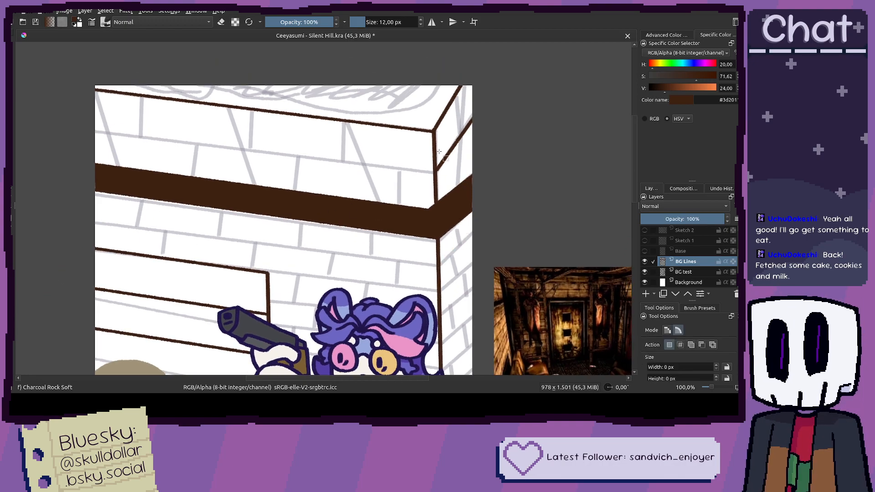
Step: Clear the selection and draw the topmost slanted plank line on the side wall below the beam with the Line tool
scroll(444, 141, "up", 2)
left_click_drag(431, 130, 490, 201)
key("ctrl+shift+a")
key("1")
key("v")
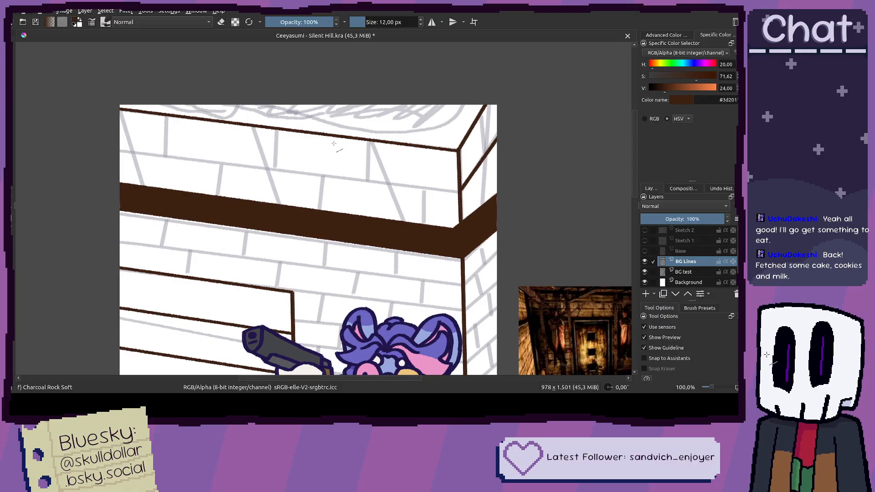
left_click_drag(504, 135, 498, 138)
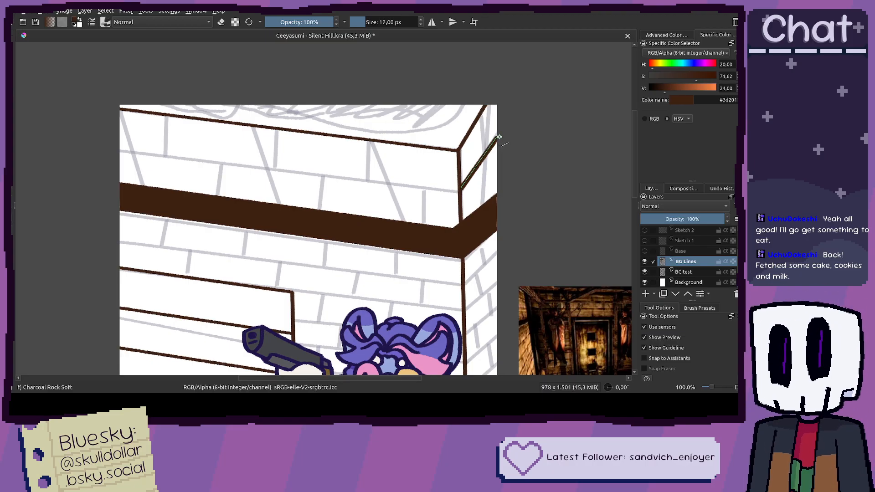
left_click_drag(498, 136, 500, 138)
left_click_drag(460, 247, 412, 158)
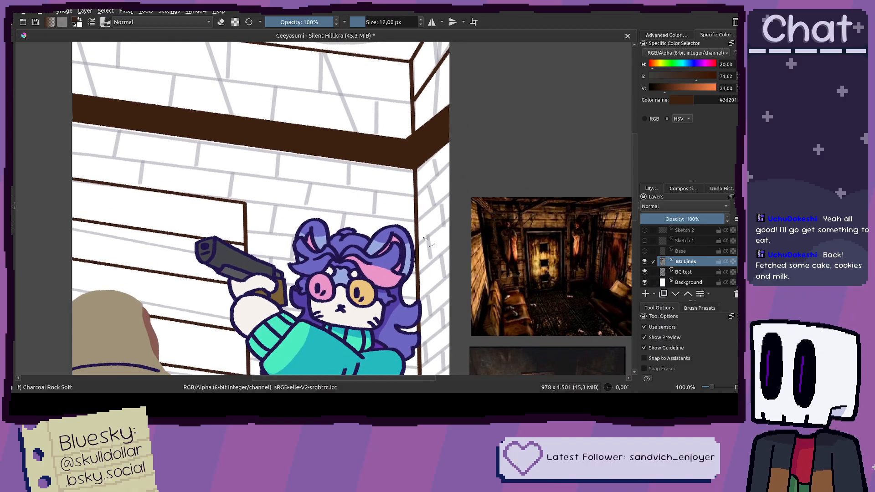
scroll(420, 202, "down", 5)
scroll(426, 219, "up", 3)
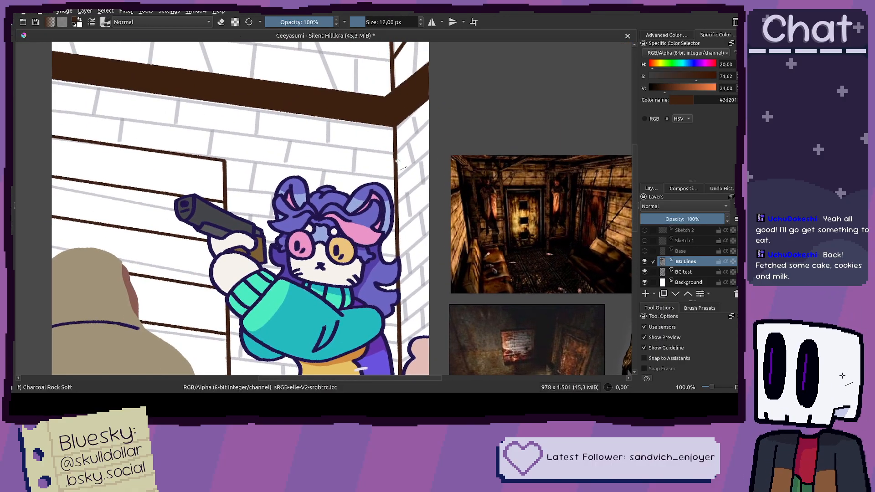
left_click_drag(439, 118, 438, 118)
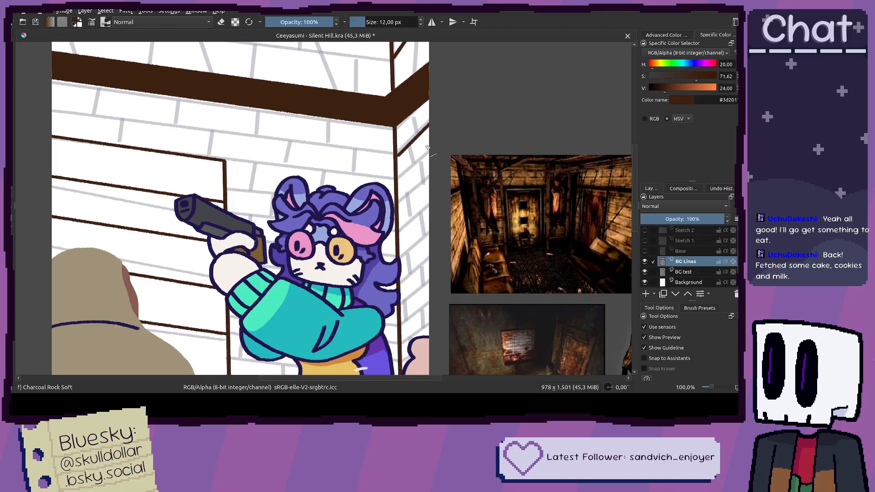
Step: Draw further slanted brown plank lines down the side wall beside the purple-haired character's ear and hair
scroll(407, 154, "up", 6)
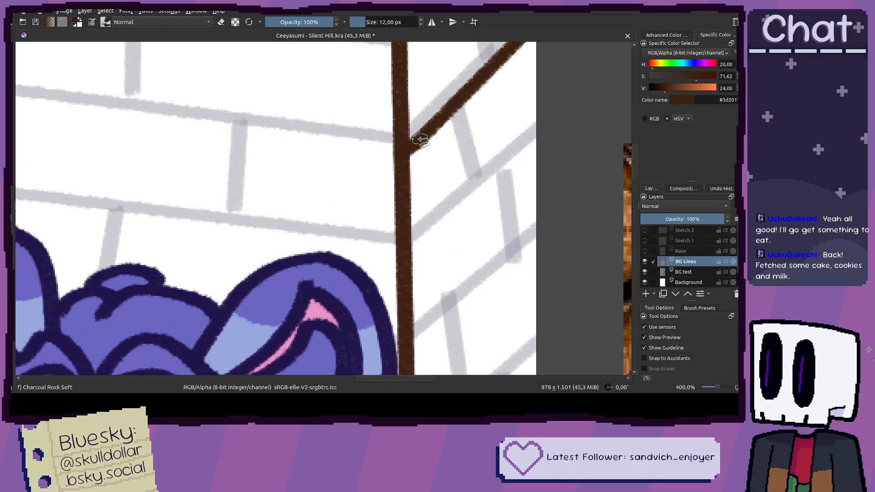
scroll(416, 141, "down", 3)
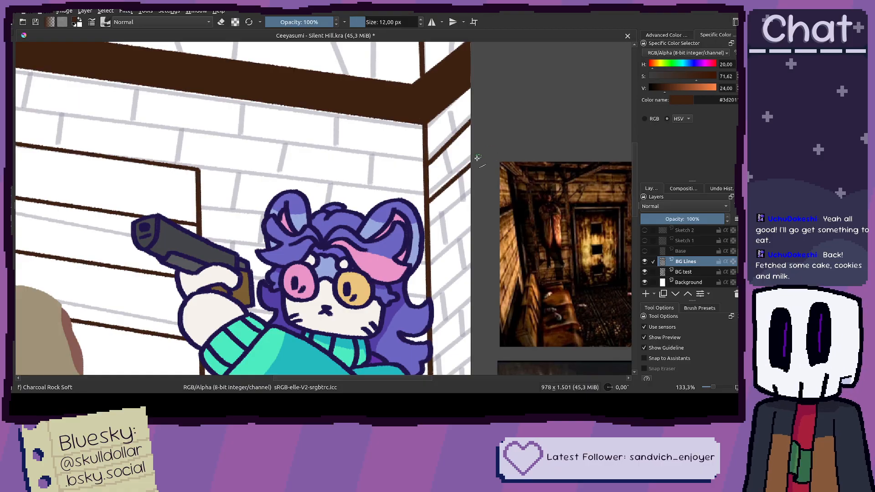
left_click_drag(427, 216, 498, 142)
scroll(456, 178, "down", 1)
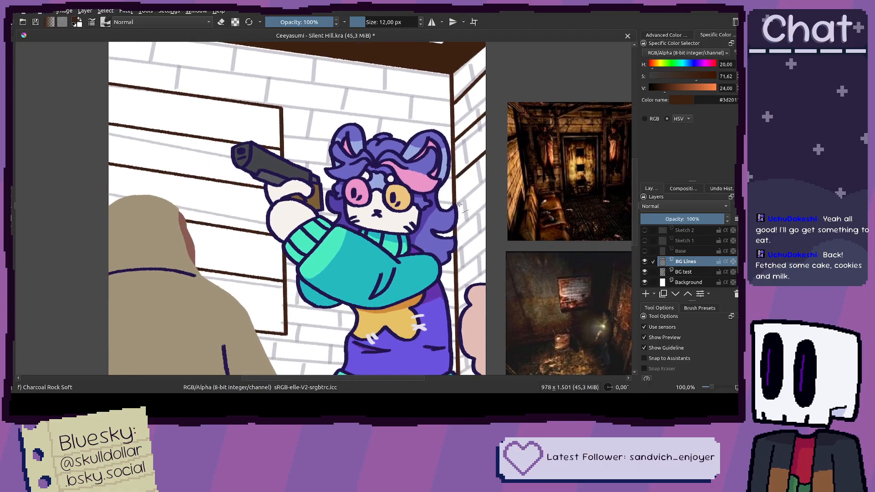
left_click_drag(491, 184, 497, 179)
left_click_drag(482, 215, 492, 148)
left_click_drag(480, 182, 504, 148)
Step: Continue the slanted brown plank lines down the side wall around the pink hand, undoing the misplaced stroke
scroll(501, 151, "down", 2)
left_click_drag(474, 176, 465, 169)
mouse_move(507, 134)
left_mouse_down()
mouse_move(466, 141)
mouse_move(509, 102)
mouse_move(504, 119)
left_mouse_up()
key("ctrl+z")
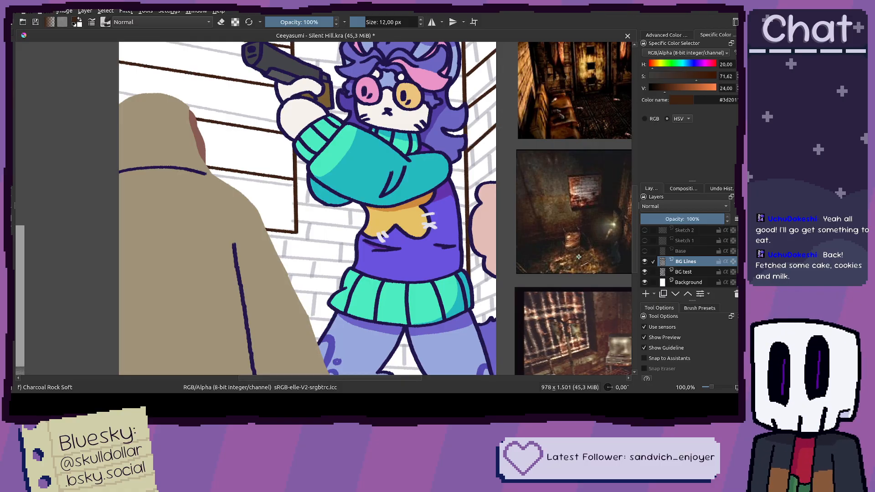
left_click_drag(506, 280, 492, 275)
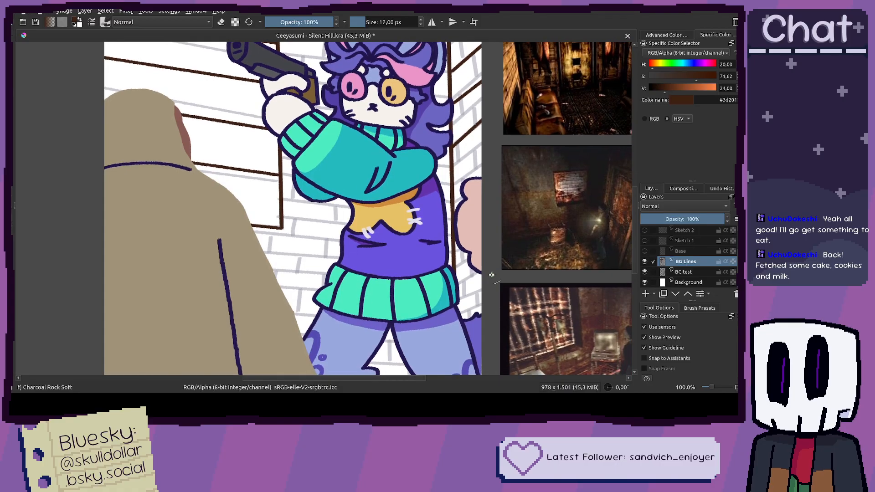
left_click_drag(484, 162, 491, 151)
left_click_drag(454, 205, 450, 172)
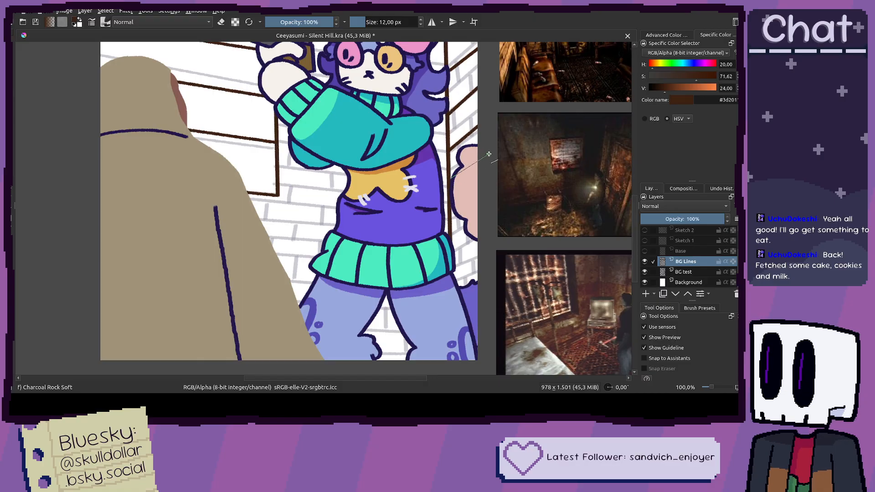
left_click_drag(444, 209, 444, 181)
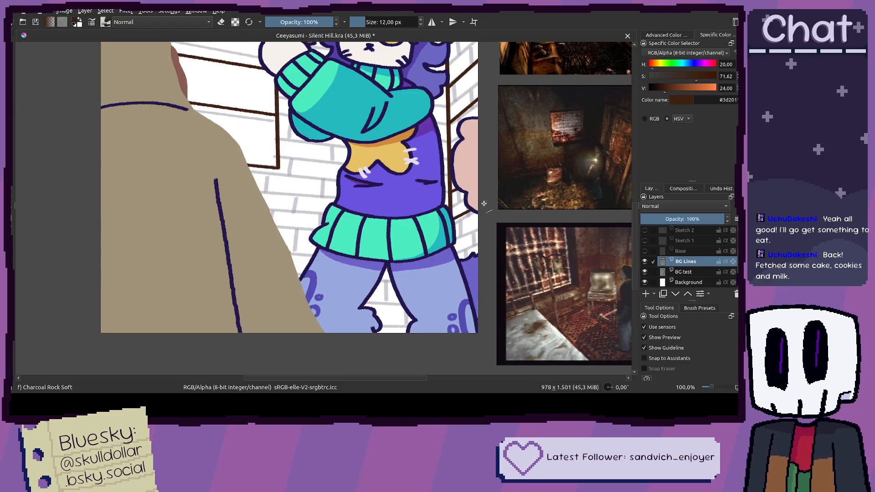
left_click_drag(490, 206, 493, 230)
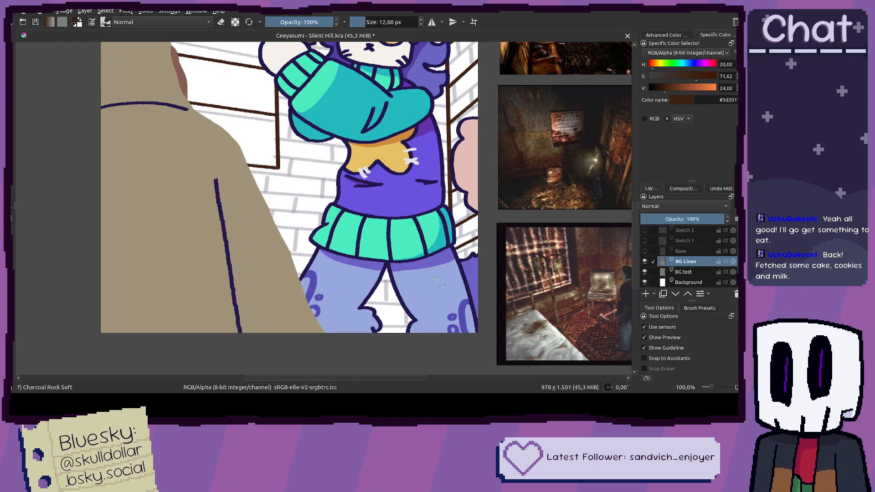
Step: Draw straight dark brown plank lines across the left wall above and below the thick beam, following the grey sketch
scroll(438, 278, "down", 2)
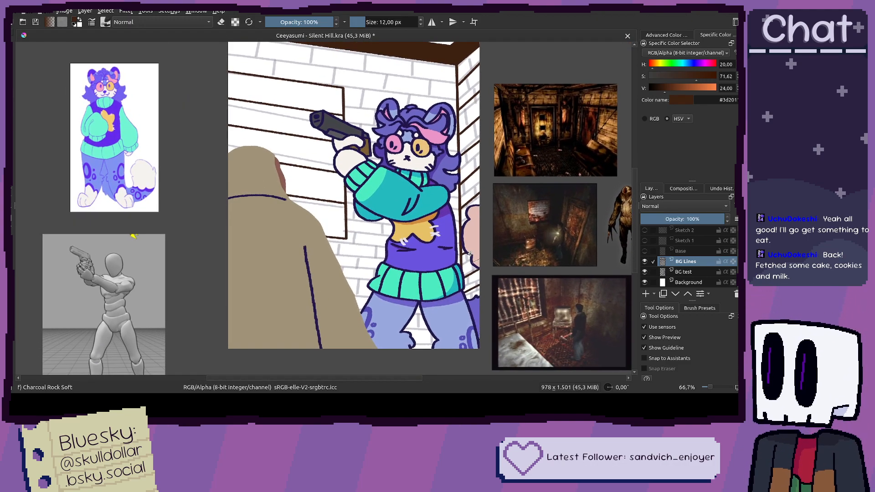
scroll(470, 255, "up", 1)
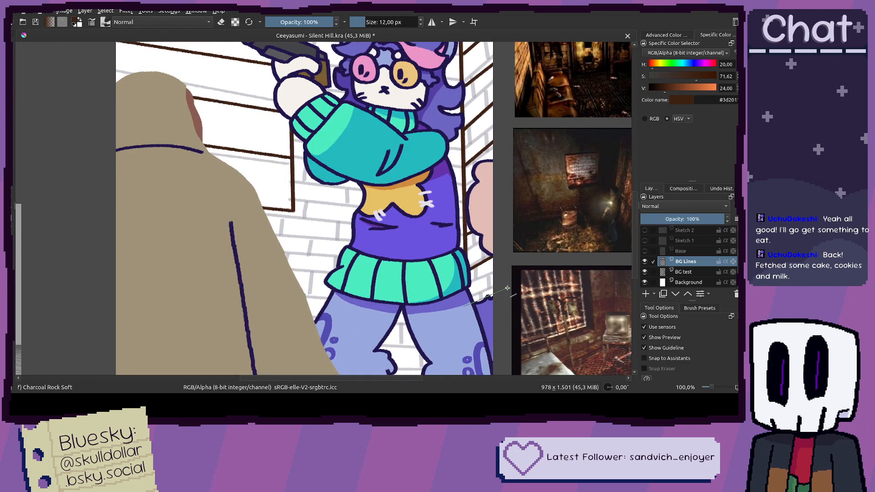
scroll(492, 278, "down", 1)
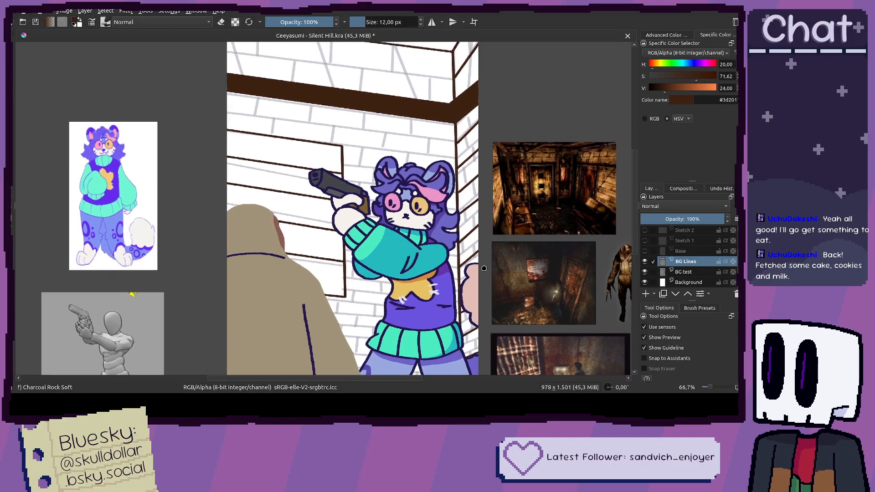
scroll(484, 268, "up", 1)
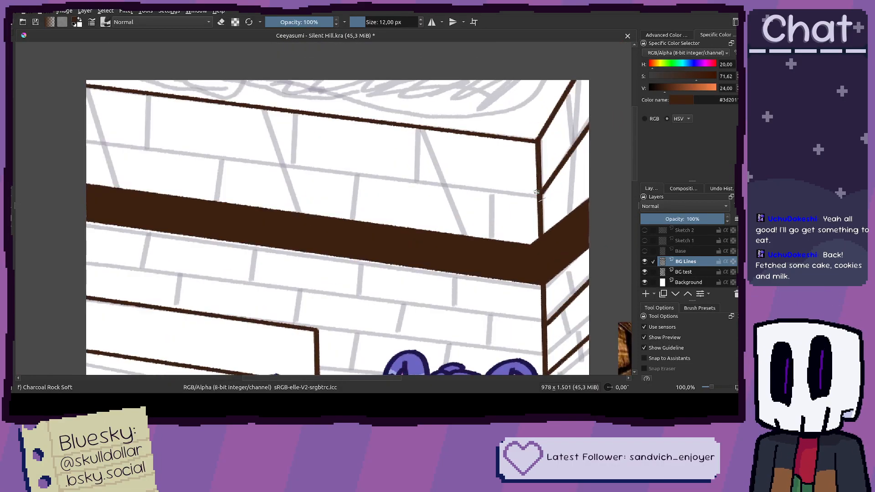
left_click_drag(536, 192, 68, 139)
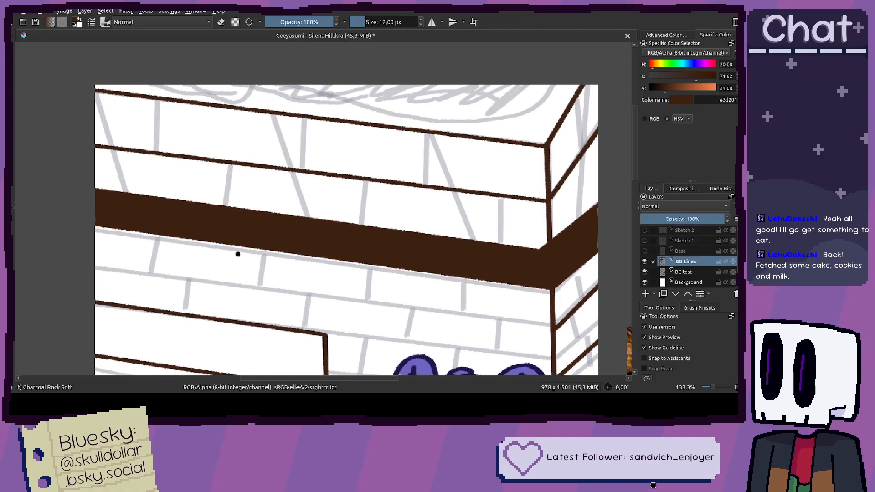
left_click_drag(238, 255, 200, 159)
left_click_drag(508, 230, 18, 171)
mouse_move(473, 272)
left_mouse_down()
mouse_move(482, 186)
mouse_move(278, 164)
mouse_move(288, 172)
left_mouse_up()
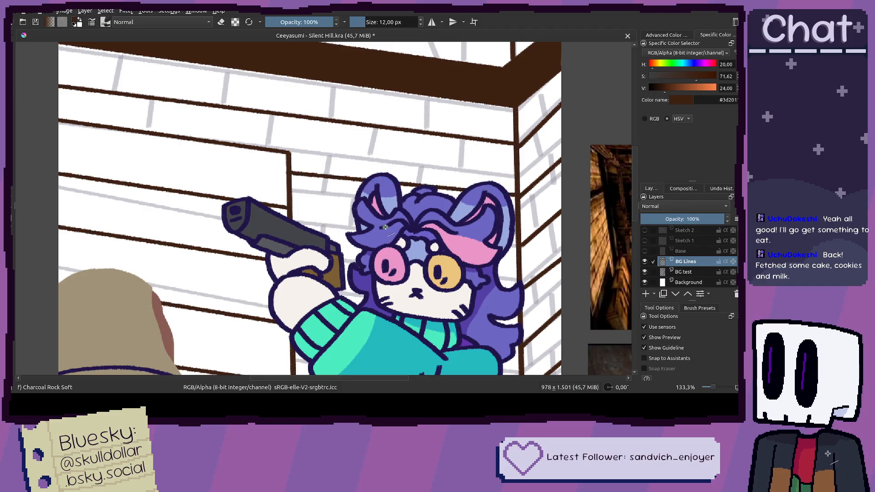
Step: Continue the straight plank lines on the wall behind the character's head, arms and torso
left_click_drag(526, 258, 492, 172)
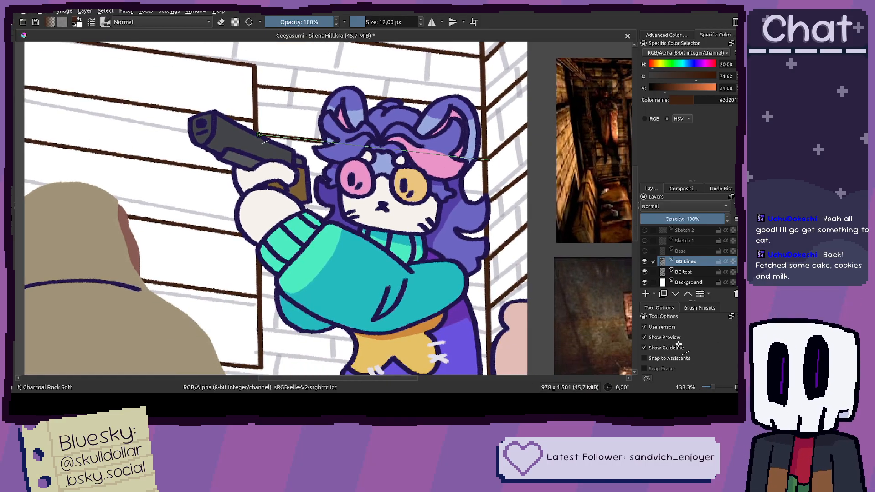
left_click_drag(418, 219, 406, 174)
left_click_drag(478, 159, 253, 134)
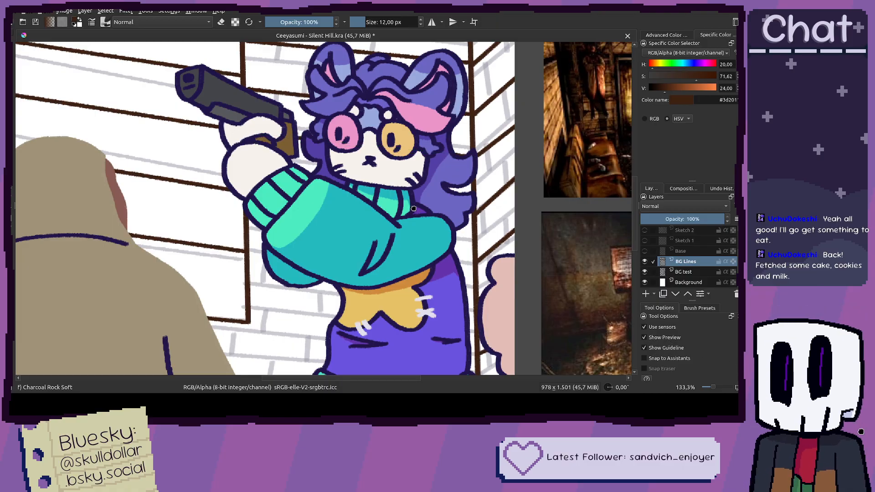
left_click_drag(412, 208, 447, 244)
left_click_drag(509, 245, 283, 221)
mouse_move(520, 306)
left_mouse_down()
mouse_move(514, 226)
mouse_move(276, 198)
left_mouse_up()
mouse_move(499, 277)
left_mouse_down()
mouse_move(500, 204)
mouse_move(275, 168)
mouse_move(453, 272)
left_mouse_up()
left_click_drag(421, 230, 204, 199)
left_click_drag(345, 244, 295, 175)
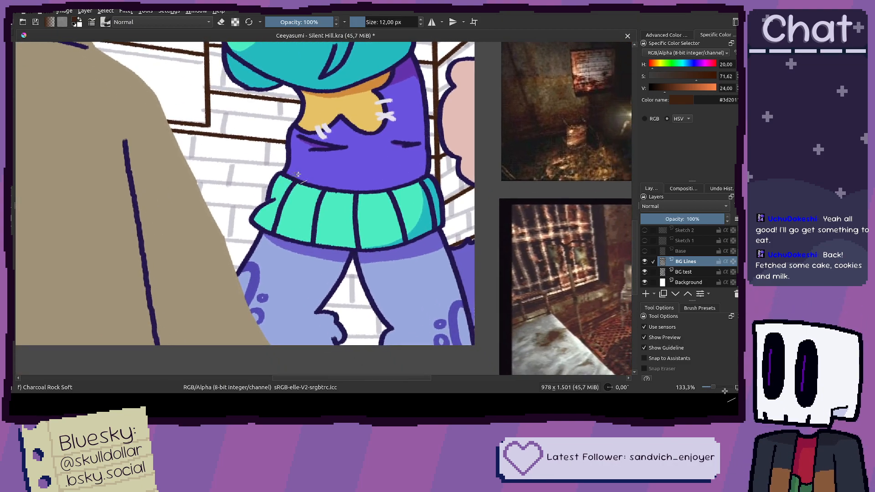
Step: Draw the remaining straight plank lines on the wall behind the character's waist and legs
left_click_drag(438, 201, 151, 175)
left_click_drag(431, 270, 129, 178)
left_click_drag(390, 284, 183, 265)
left_click_drag(383, 257, 160, 243)
Step: Hide the BG test sketch layer to check the plank lines on their own, and show it again
key("minus")
key("minus")
left_click_drag(272, 106, 345, 267)
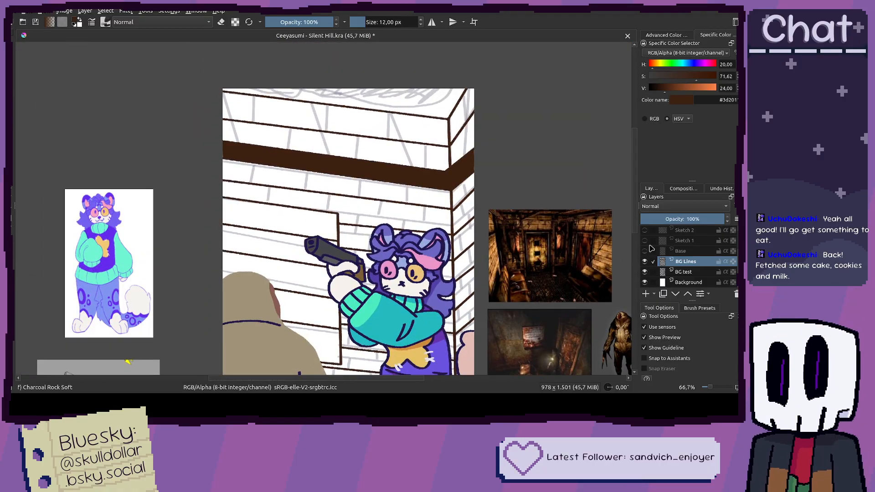
left_click(645, 272)
left_click_drag(324, 205, 402, 279)
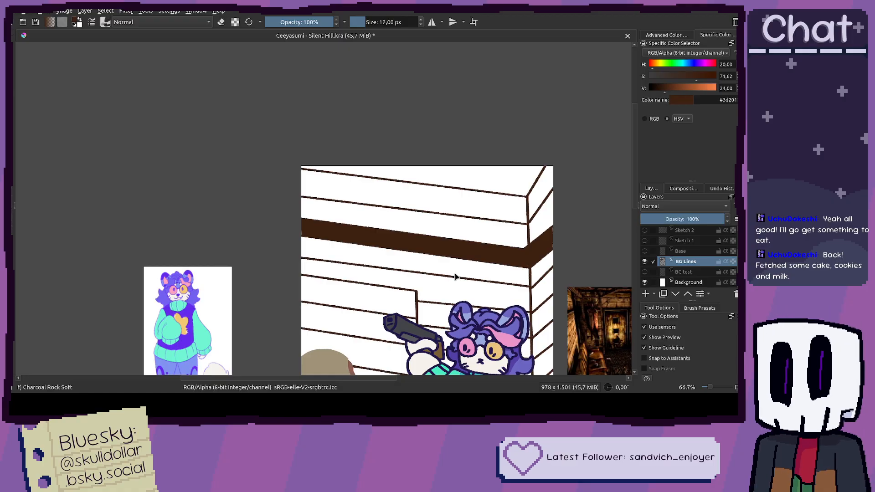
scroll(373, 211, "up", 2)
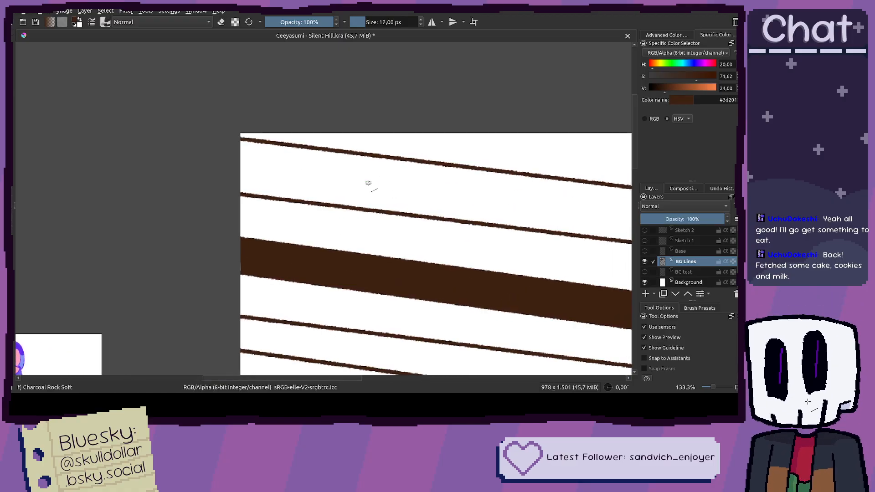
left_click(645, 272)
Step: Draw three near-vertical brick joints in the left wall's top row, above the beam
scroll(305, 170, "up", 1)
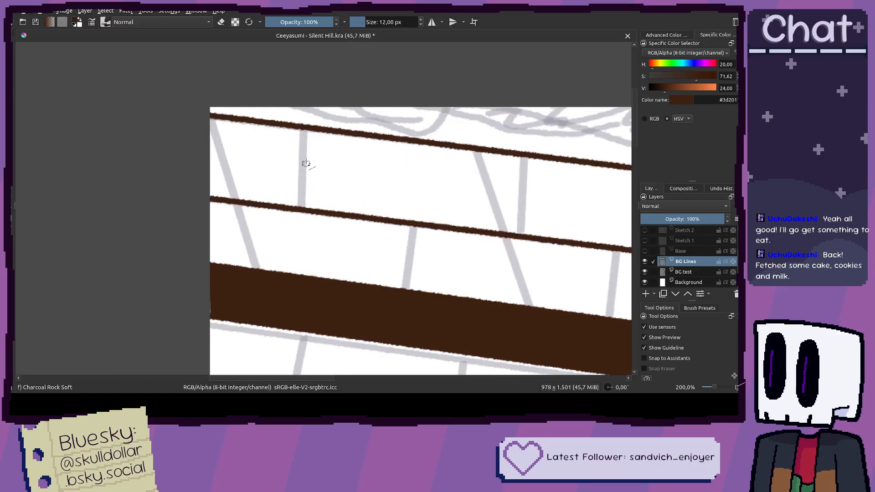
left_click_drag(303, 125, 299, 210)
left_click_drag(410, 246, 309, 229)
left_click_drag(429, 141, 413, 213)
left_click_drag(519, 217, 293, 191)
left_click_drag(381, 136, 375, 214)
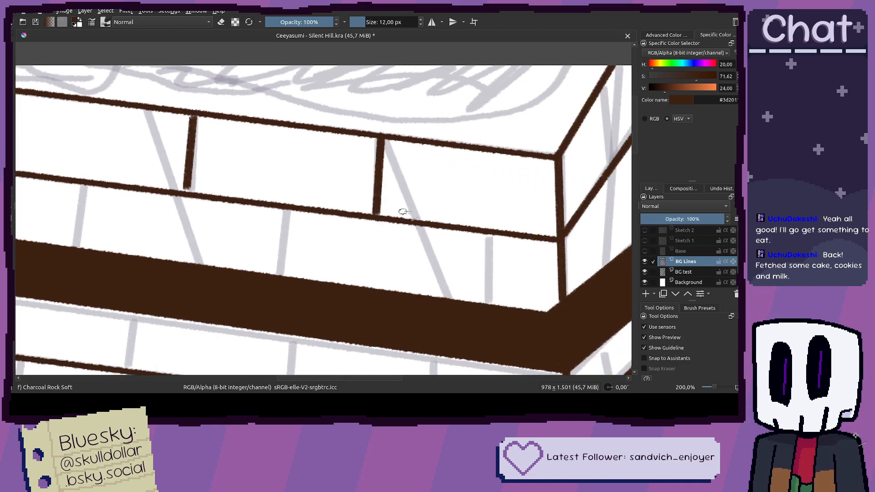
Step: Draw two slanted brick joints on the right wall above the beam, redrawing the lower one
left_click_drag(592, 132, 498, 138)
left_click_drag(508, 90, 520, 165)
left_click_drag(500, 214, 510, 273)
key("ctrl+z")
left_click_drag(495, 210, 499, 285)
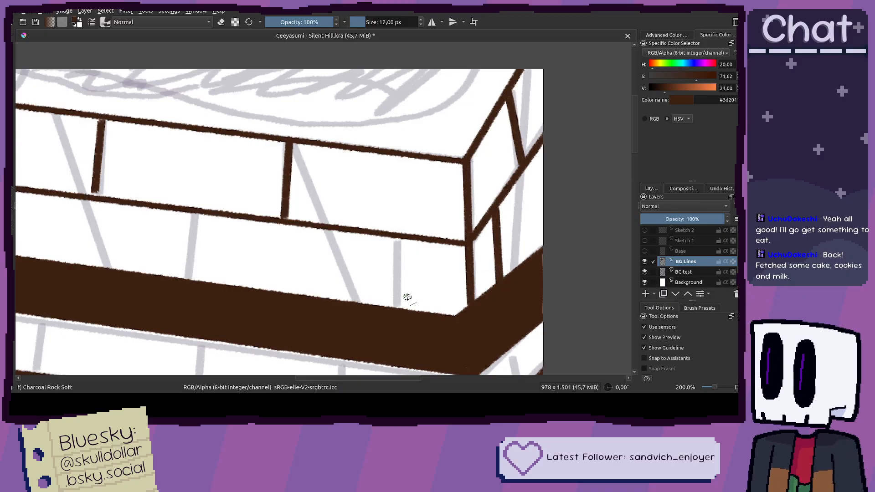
Step: Draw the near-vertical brick joints in the row resting on the beam, from the wall corner to the canvas's left edge
left_click_drag(401, 236, 395, 313)
scroll(474, 285, "left", 5)
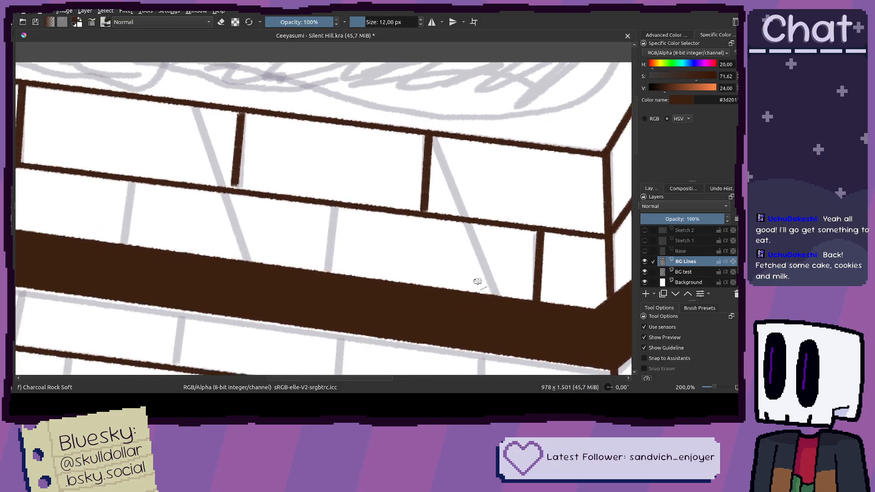
left_click_drag(339, 206, 331, 275)
scroll(332, 218, "left", 7)
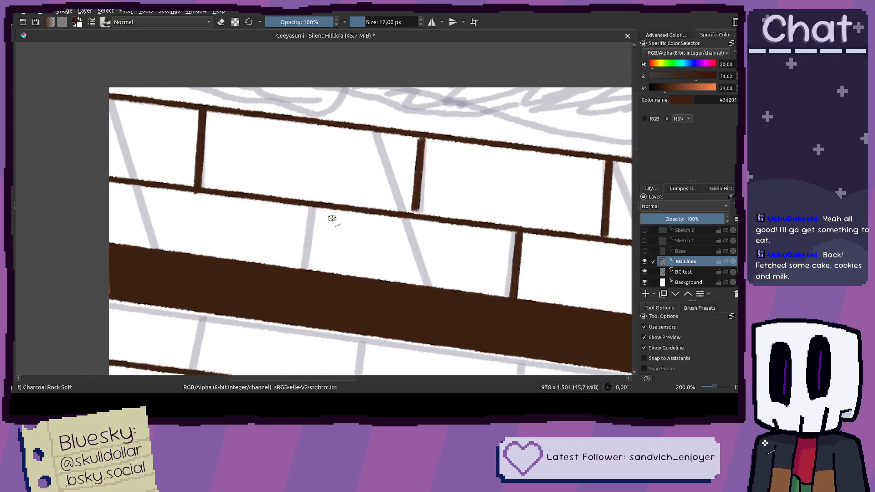
left_click_drag(317, 222, 308, 286)
key("ctrl+z")
left_click_drag(312, 206, 299, 281)
scroll(268, 263, "left", 4)
left_click_drag(165, 169, 159, 224)
Step: Draw three brick joints in the left wall's row directly below the beam and one at the right wall's outer edge
scroll(173, 235, "down", 2)
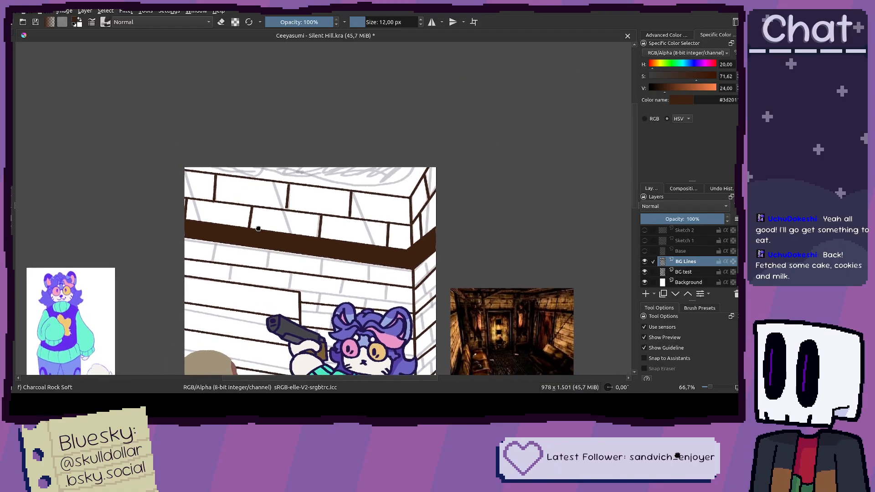
left_click_drag(222, 228, 364, 216)
left_click_drag(422, 262, 312, 178)
scroll(228, 154, "up", 2)
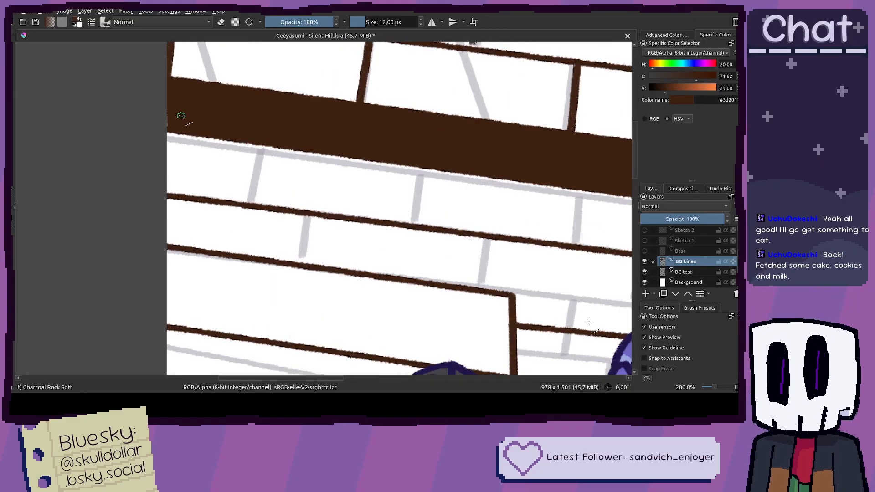
left_click_drag(265, 109, 249, 209)
left_click_drag(303, 202, 251, 214)
left_click_drag(369, 160, 362, 236)
left_click_drag(420, 243, 209, 248)
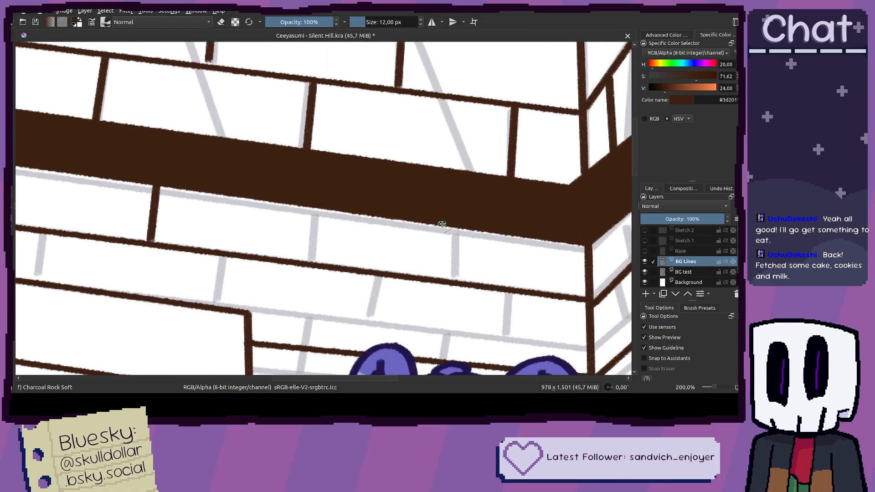
left_click_drag(401, 228, 399, 276)
left_click_drag(539, 262, 408, 245)
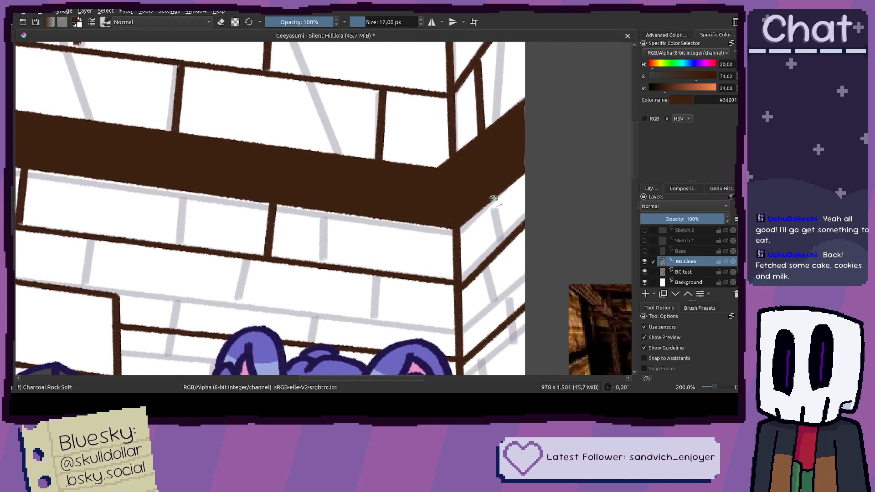
left_click_drag(516, 161, 498, 282)
scroll(506, 269, "down", 1)
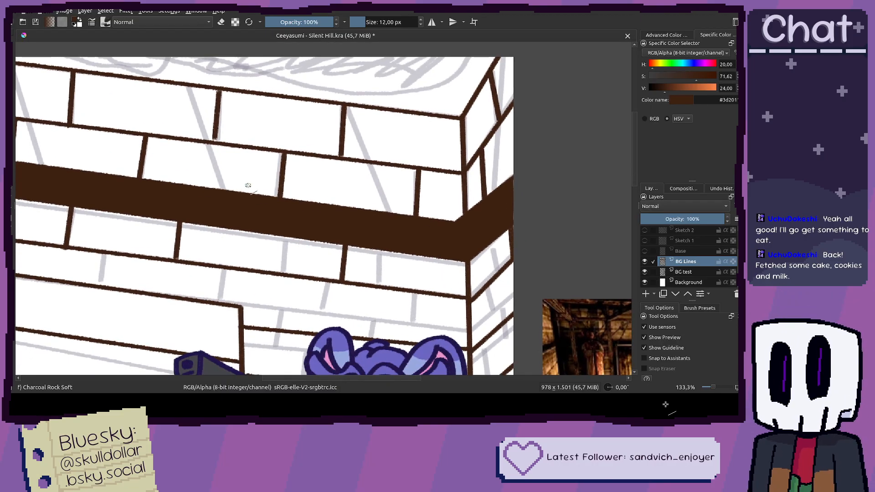
Step: Draw brick joints in the second row below the beam, above the large wall panel and at the canvas's left edge
left_click_drag(249, 201, 307, 193)
left_click_drag(262, 217, 315, 183)
left_click_drag(261, 235, 283, 208)
scroll(264, 182, "up", 2)
left_click_drag(259, 170, 251, 237)
scroll(266, 229, "down", 3)
left_click_drag(309, 238, 295, 233)
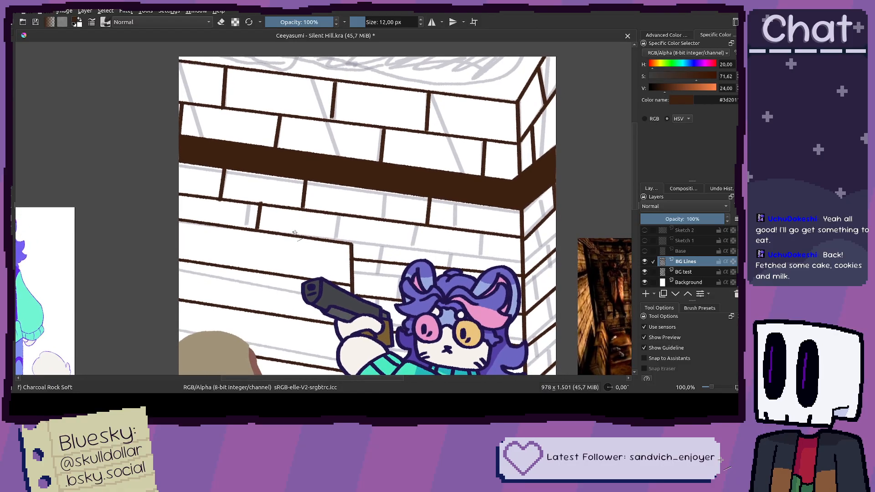
scroll(229, 219, "up", 2)
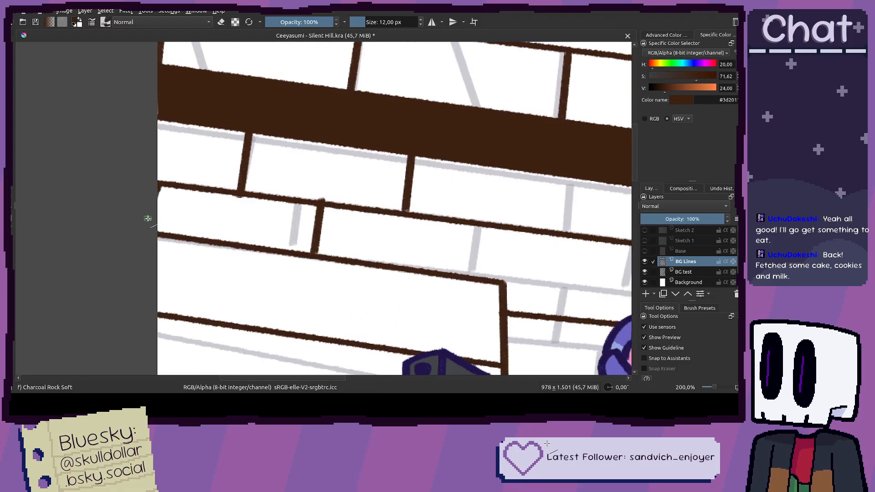
left_click_drag(159, 187, 154, 234)
Step: Draw two more brick joints in the second row below the beam, between the wall panel and the corner
left_click_drag(316, 242, 323, 251)
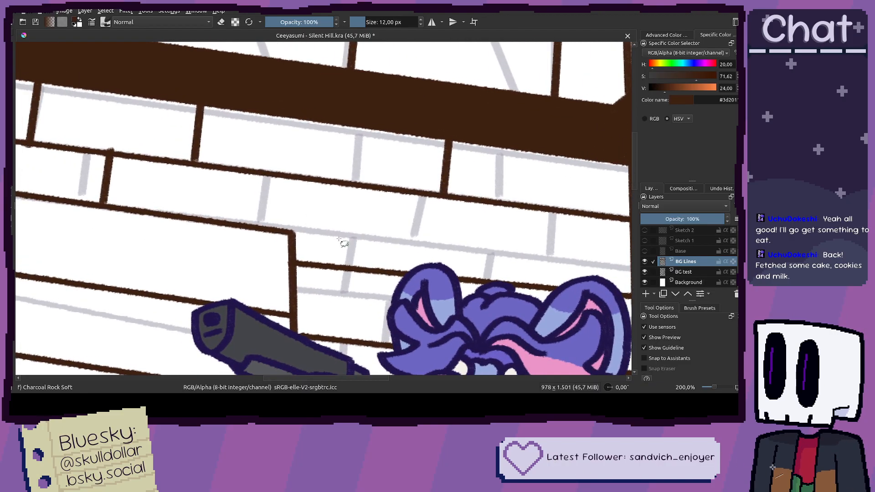
left_click_drag(317, 182, 314, 252)
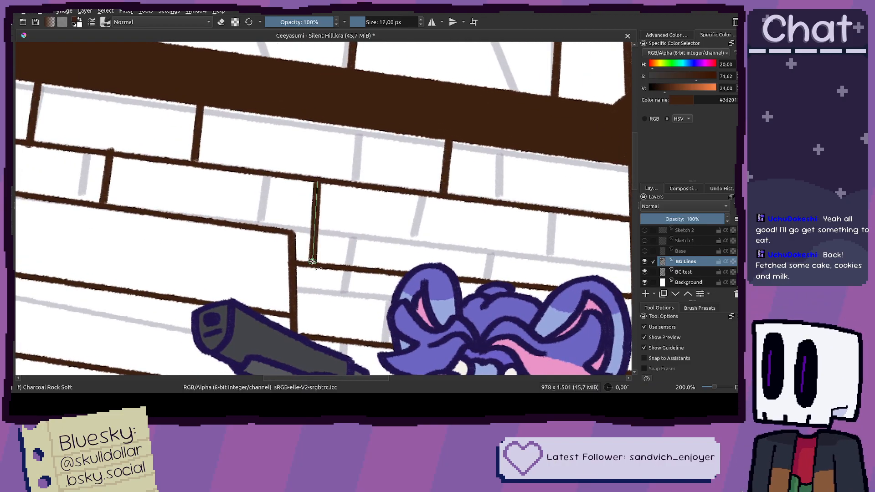
left_click_drag(362, 267, 227, 256)
left_click_drag(429, 202, 428, 281)
scroll(431, 269, "down", 3)
Step: Draw a brick joint in the right wall's second row below the beam, redoing the first stroke
scroll(435, 267, "up", 3)
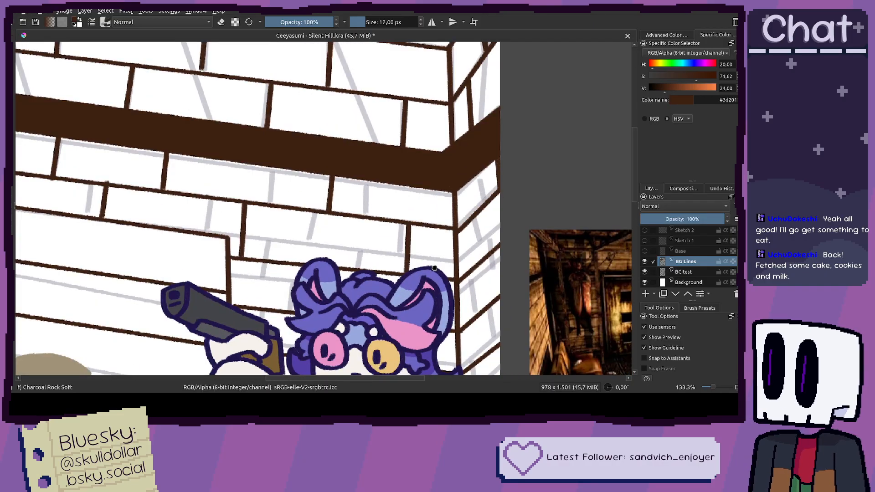
left_click_drag(475, 209, 479, 249)
key("ctrl+z")
left_click_drag(472, 208, 475, 254)
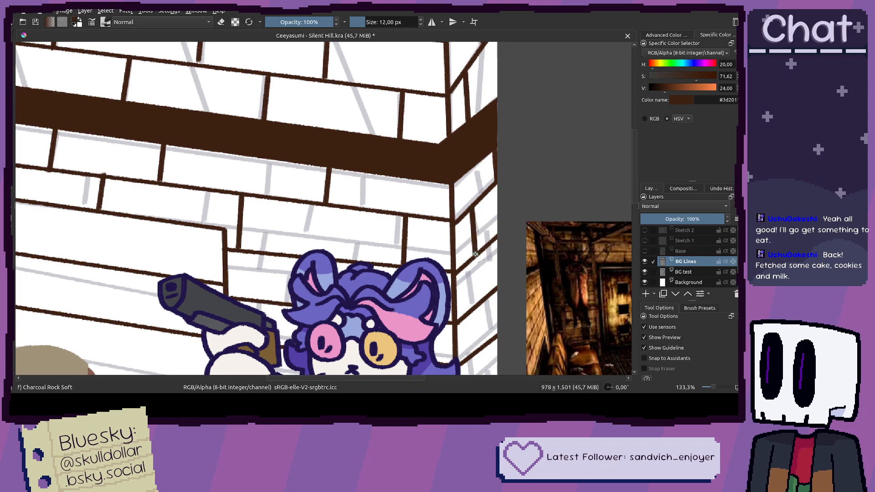
Step: Draw brick joints in the rows behind the character's head and at the right wall's outer edge, redoing the edge stroke
scroll(477, 268, "down", 3)
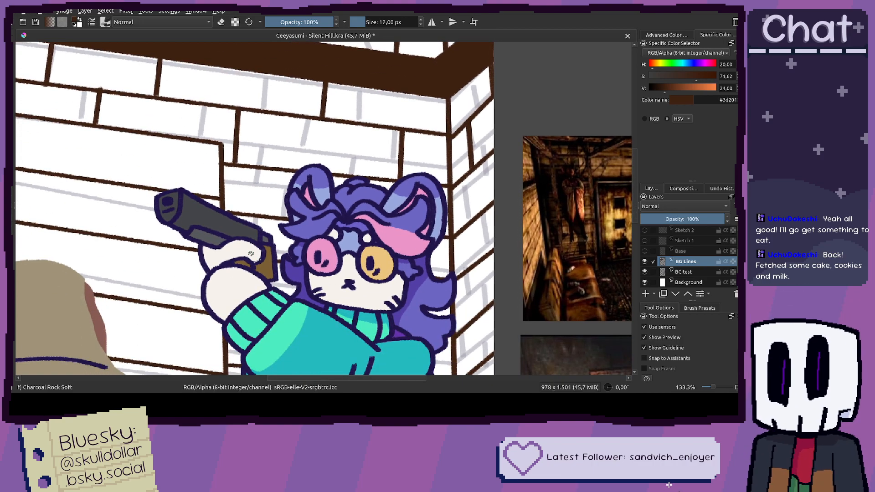
scroll(248, 253, "up", 2)
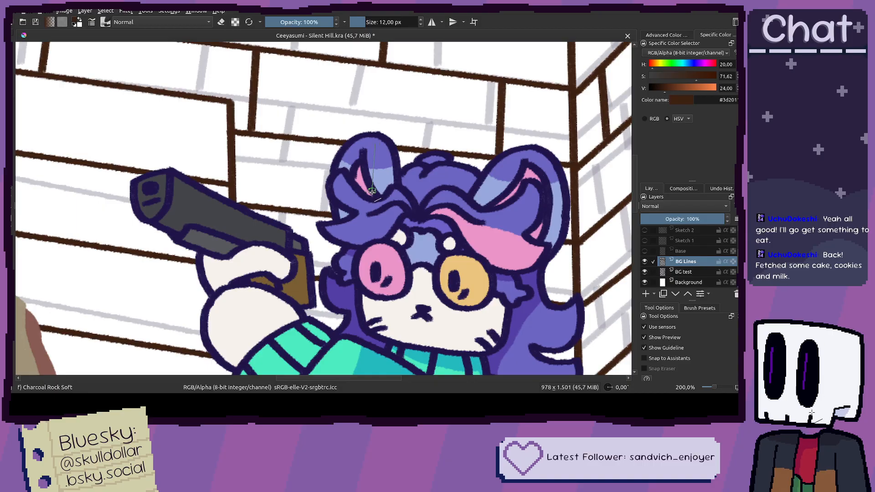
left_click_drag(372, 188, 374, 206)
scroll(373, 211, "right", 3)
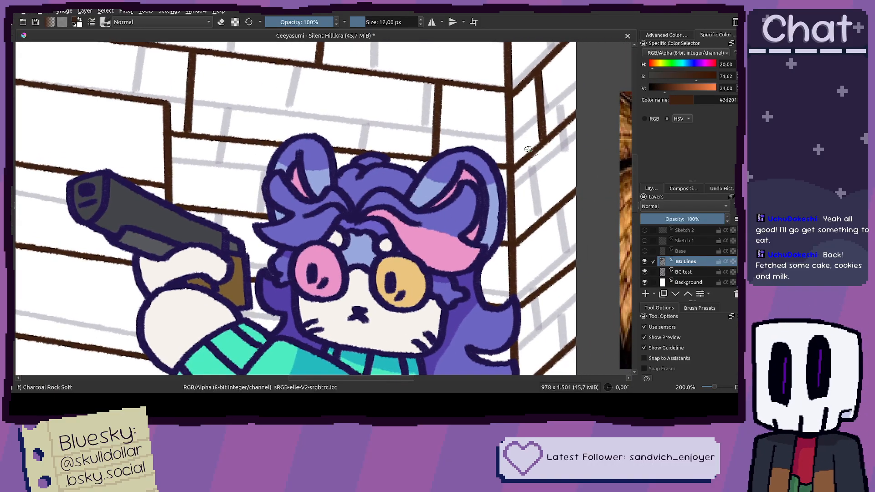
left_click_drag(573, 114, 579, 165)
key("ctrl+z")
left_click_drag(575, 116, 584, 158)
left_click_drag(216, 216, 218, 238)
left_click_drag(349, 234, 325, 233)
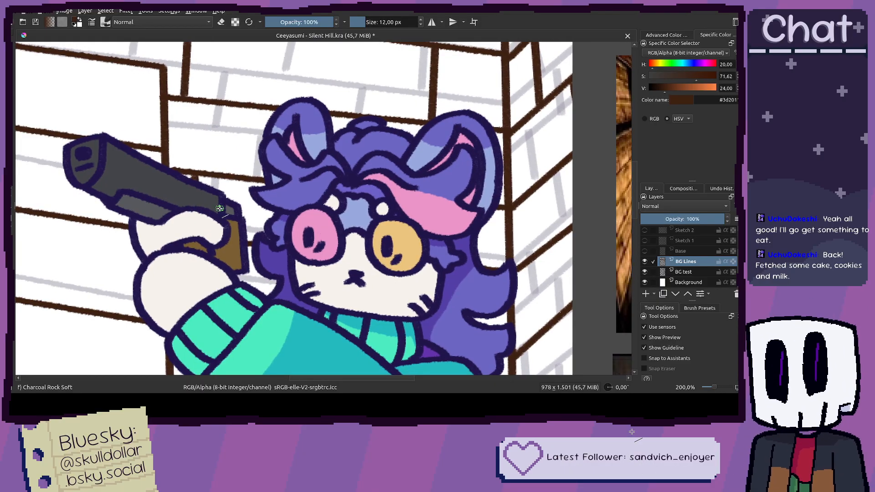
left_click_drag(217, 205, 273, 221)
left_click_drag(471, 223, 451, 206)
left_click_drag(506, 228, 496, 248)
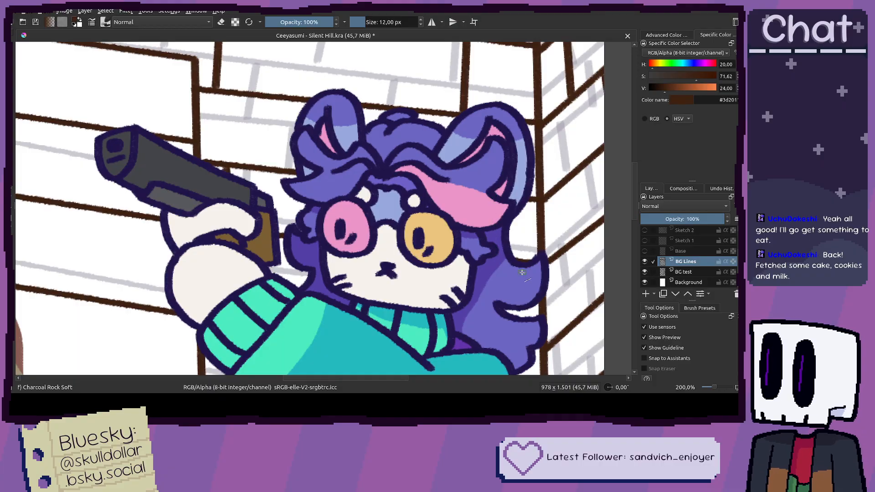
Step: Draw brick joints down the lower rows of the right wall, from beside the character's hair to the waist
mouse_move(570, 178)
left_mouse_down()
mouse_move(576, 239)
mouse_move(565, 269)
mouse_move(568, 302)
left_mouse_up()
scroll(575, 238, "down", 5)
scroll(586, 166, "down", 10)
left_click_drag(573, 207, 572, 256)
scroll(591, 273, "down", 6)
left_click_drag(550, 221, 556, 286)
scroll(549, 220, "down", 5)
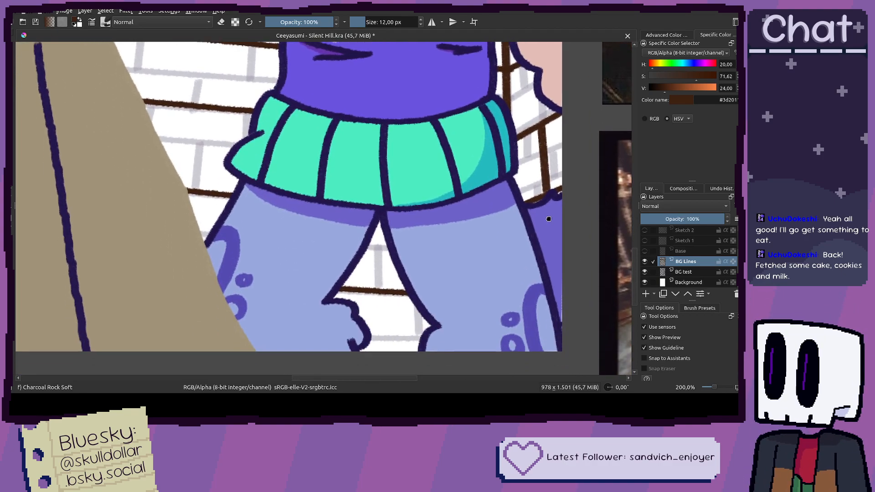
Step: Sample the purple beside the leg, switch to the Color - Cee layer and close the colour gap along the canvas's right edge
scroll(549, 220, "down", 2)
mouse_move(549, 220)
left_mouse_down()
mouse_move(559, 286)
mouse_move(530, 261)
mouse_move(505, 196)
left_mouse_up()
scroll(529, 260, "up", 3)
key("b")
left_click(506, 256, "ctrl")
scroll(506, 257, "up", 3)
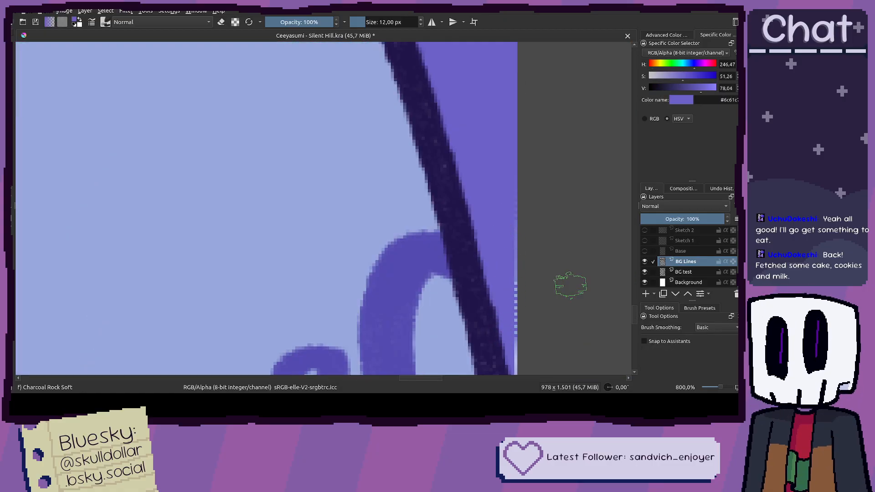
scroll(690, 250, "up", 1)
left_click(690, 251)
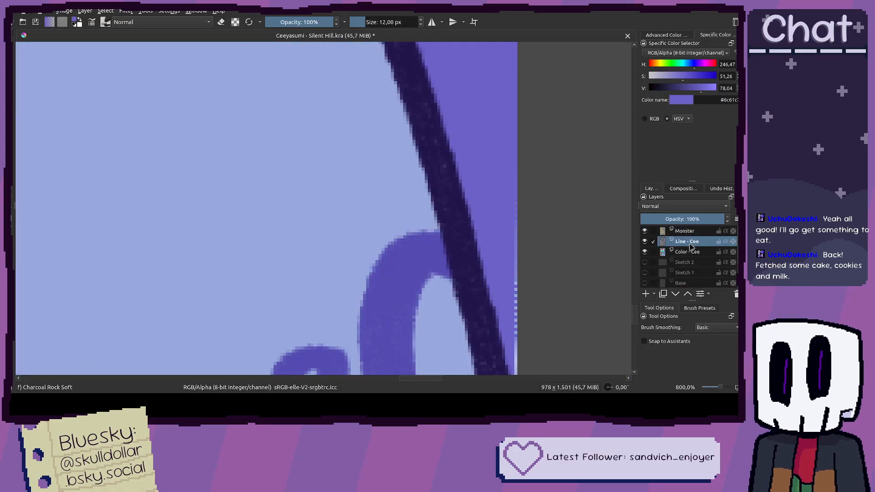
scroll(567, 250, "down", 2)
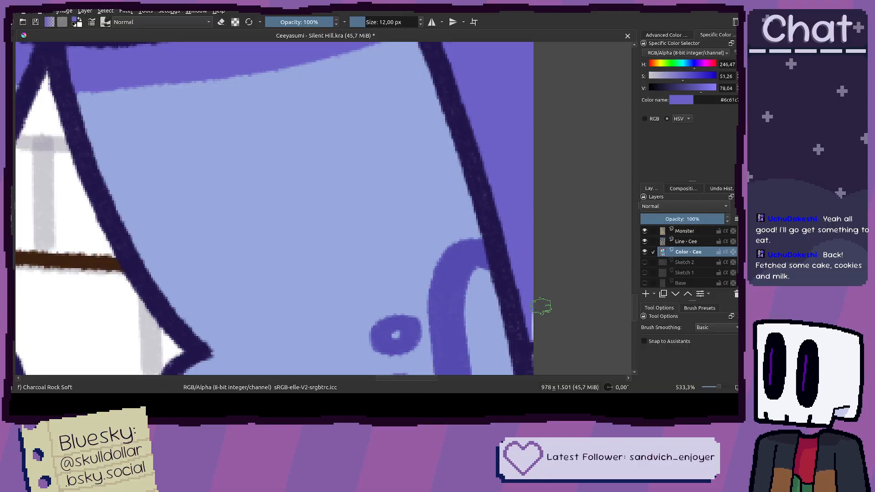
scroll(526, 250, "down", 4)
scroll(526, 214, "up", 2)
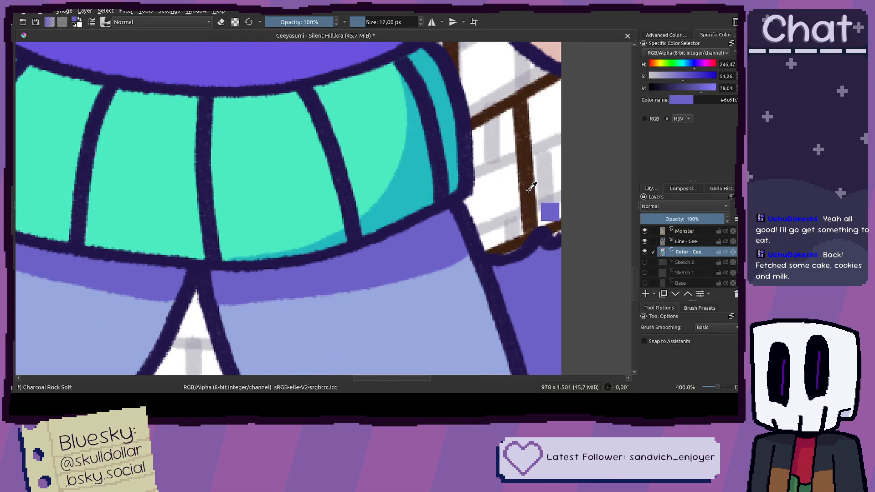
Step: Sample the dark brown of the wall lines, return to the BG Lines layer and activate the Line tool
left_click(526, 217, "ctrl")
scroll(688, 261, "down", 1)
left_click(688, 261)
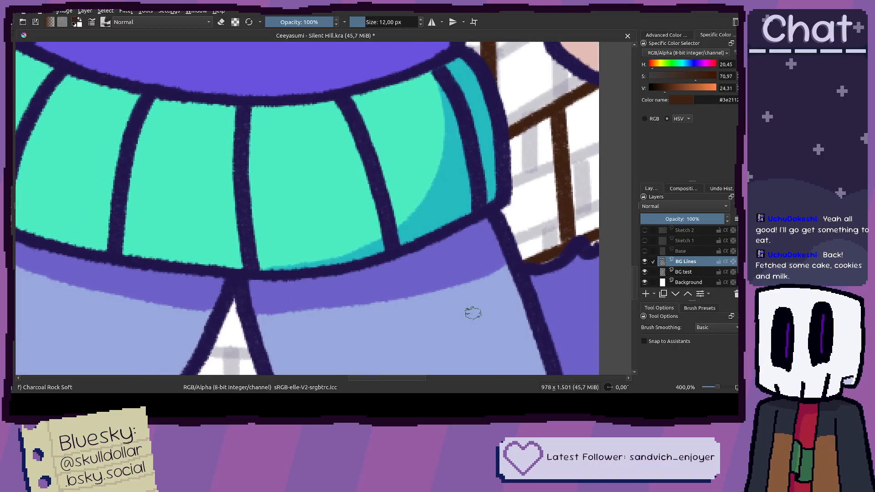
scroll(471, 311, "down", 3)
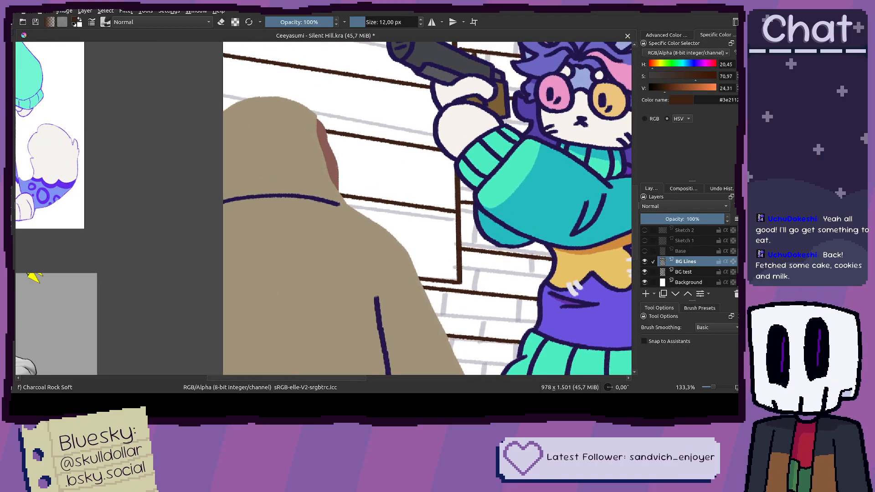
key("v")
Step: Draw a short row line and a vertical brick joint between the wall panel's edge and the character's lower sleeve
mouse_move(348, 117)
left_mouse_down()
mouse_move(316, 152)
mouse_move(175, 234)
left_mouse_up()
left_click_drag(352, 150, 326, 283)
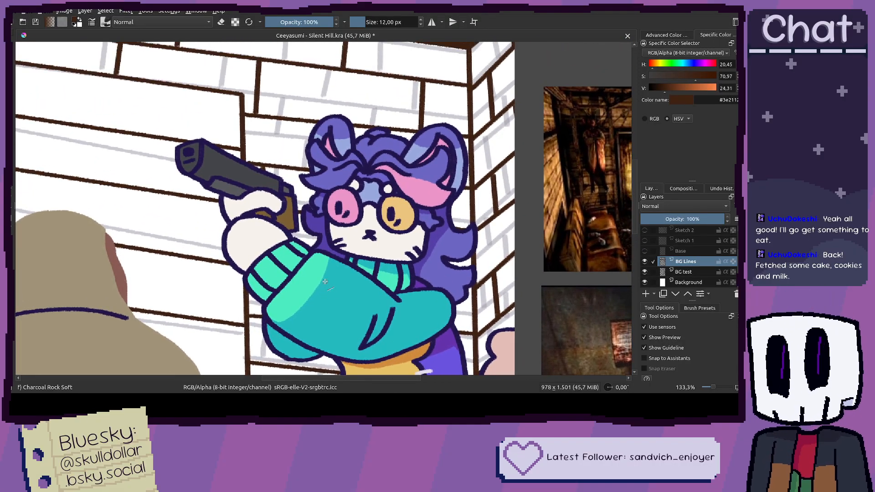
scroll(340, 300, "down", 5)
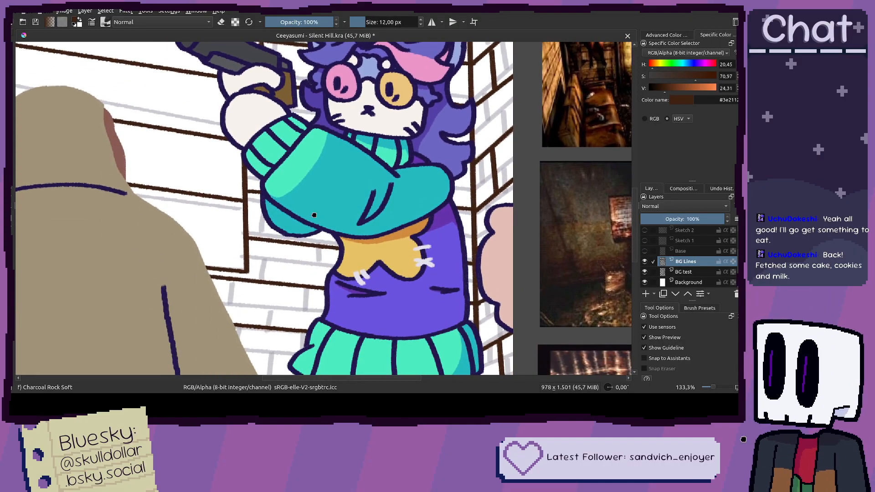
key("minus")
scroll(411, 170, "up", 1)
scroll(422, 261, "down", 3)
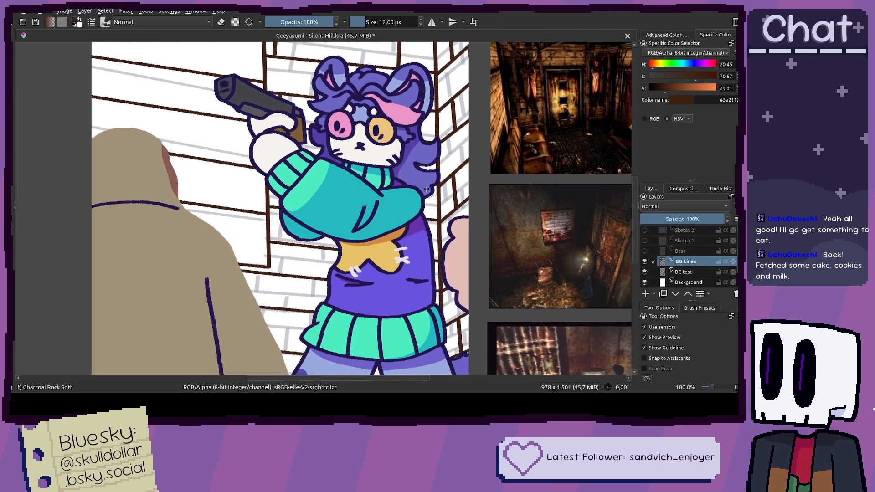
scroll(432, 203, "up", 1)
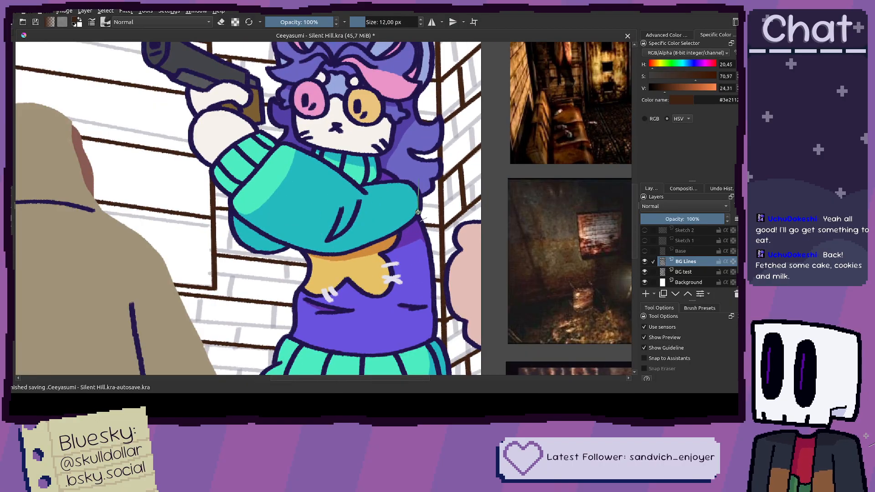
scroll(420, 214, "up", 3)
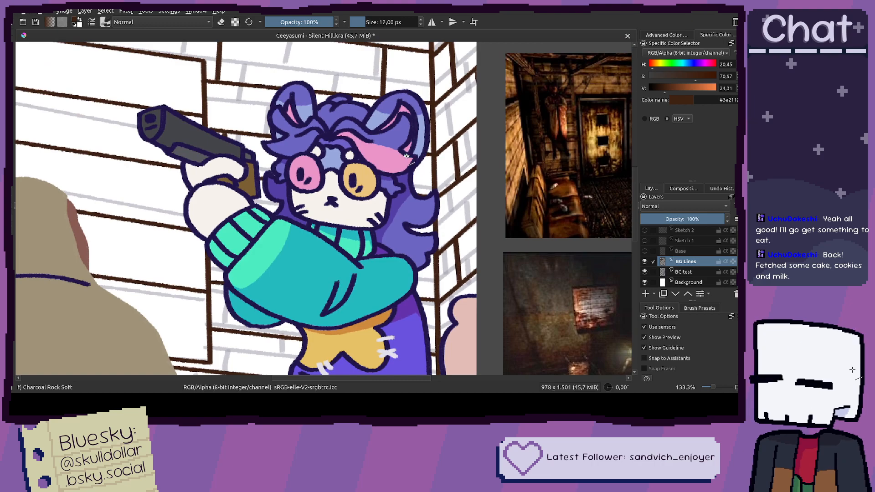
scroll(420, 263, "down", 1)
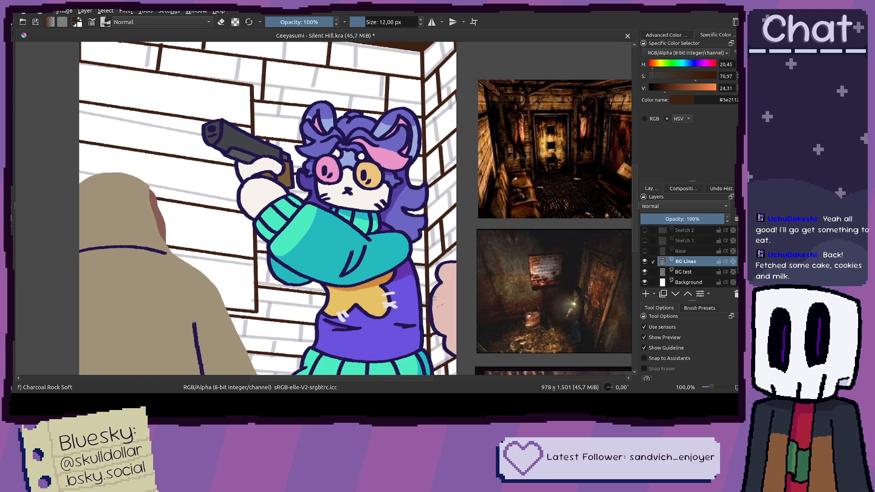
scroll(417, 231, "up", 1)
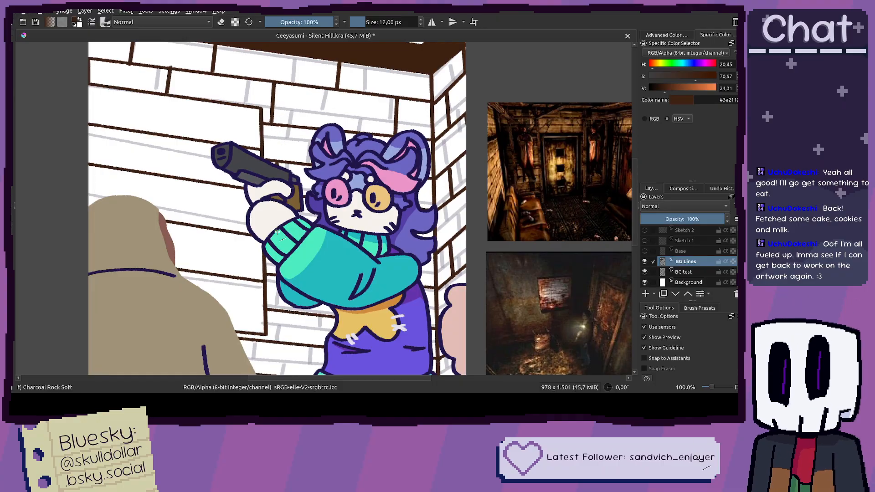
mouse_move(273, 297)
left_mouse_down()
mouse_move(304, 312)
mouse_move(297, 256)
mouse_move(303, 300)
left_mouse_up()
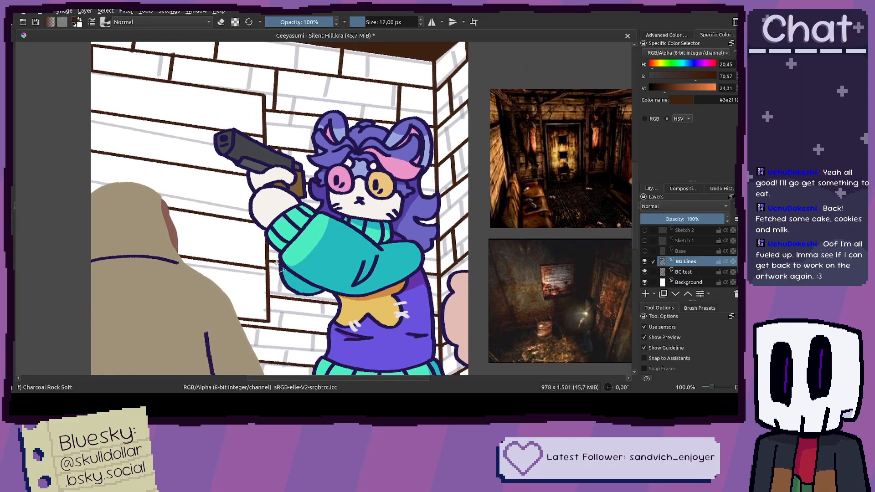
scroll(285, 259, "down", 4)
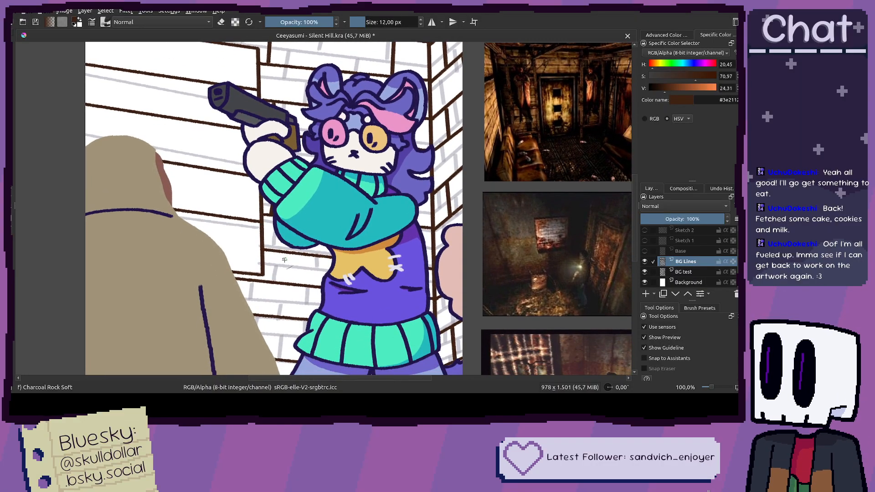
left_click_drag(274, 250, 275, 274)
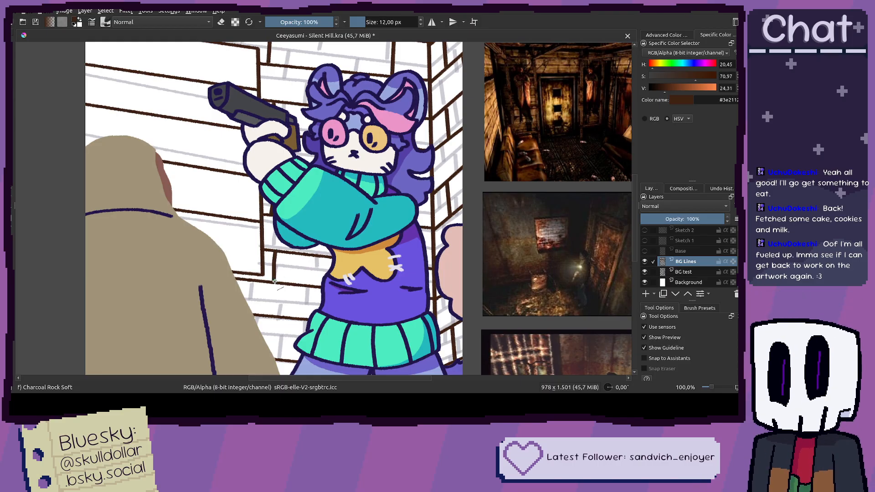
Step: Draw brick joints in the gap between the coat and the skirt and in the gap between the character's legs
scroll(276, 252, "down", 4)
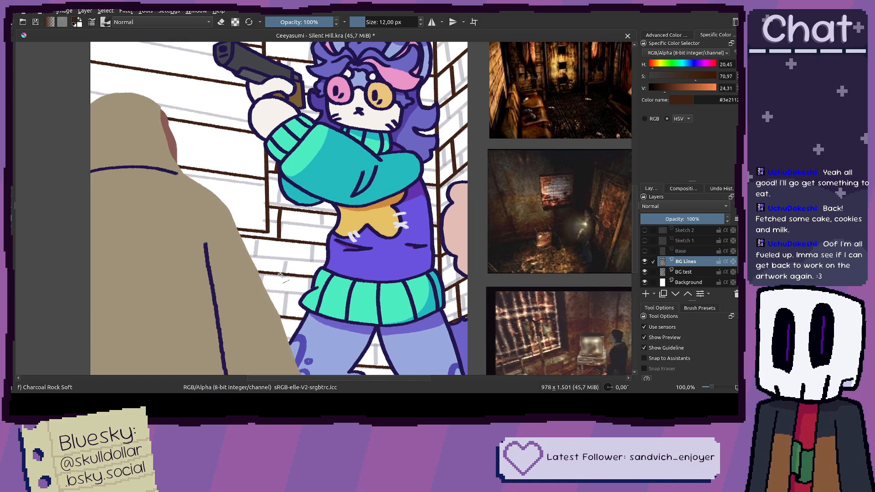
left_click_drag(280, 316, 280, 317)
mouse_move(354, 287)
left_mouse_down()
mouse_move(351, 215)
mouse_move(354, 281)
left_mouse_up()
key("minus")
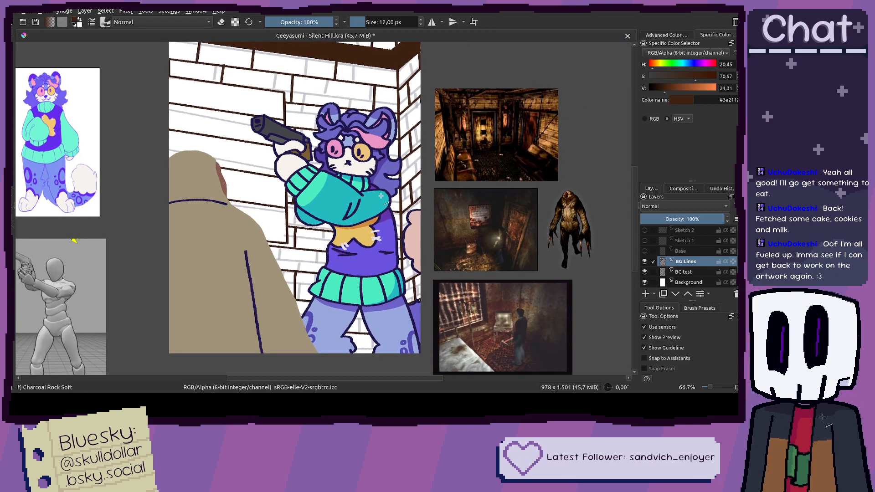
scroll(363, 314, "up", 1)
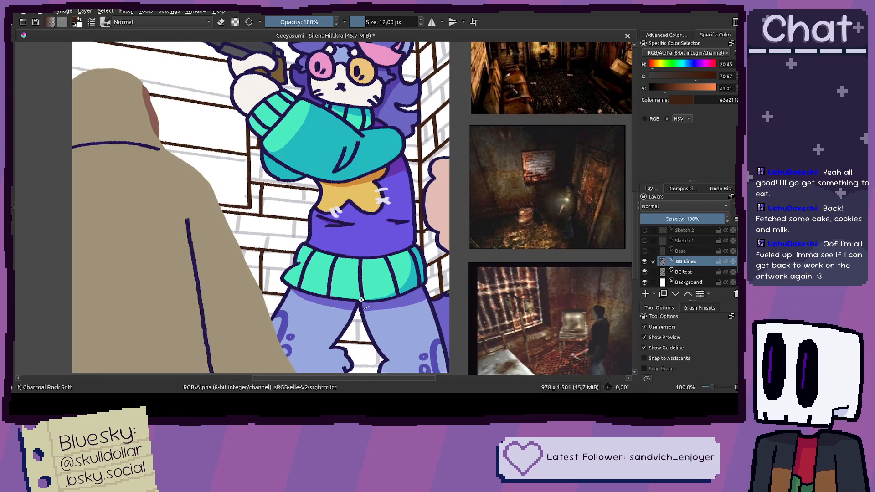
scroll(360, 276, "up", 5)
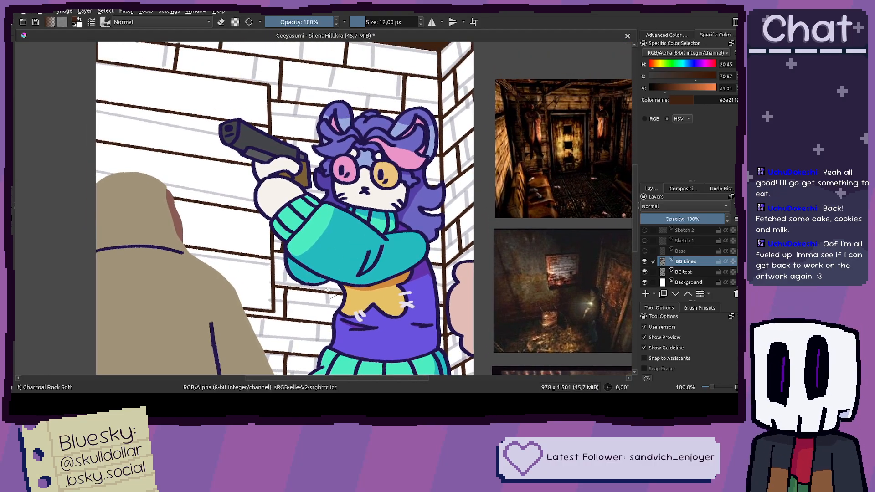
scroll(340, 286, "down", 3)
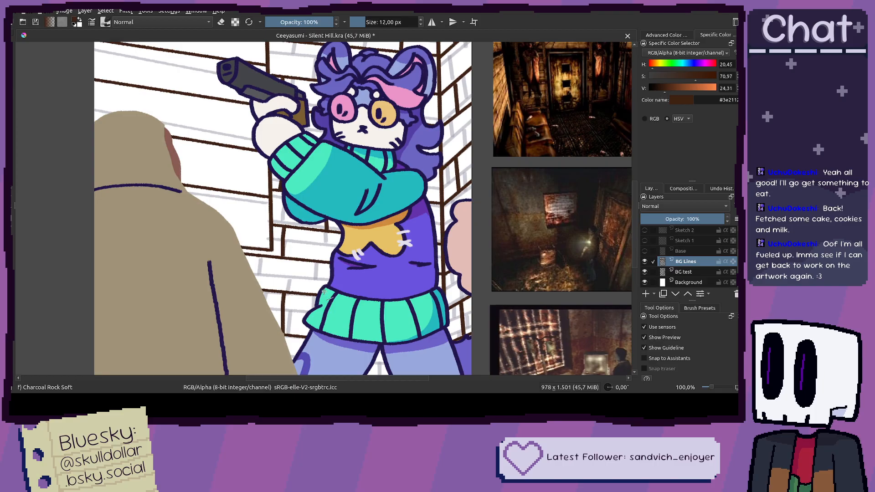
scroll(324, 292, "down", 1)
scroll(313, 179, "up", 1)
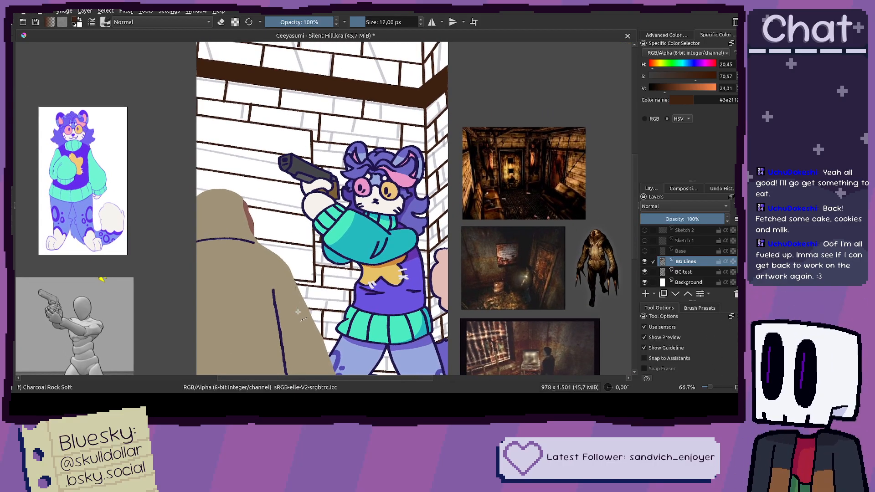
scroll(296, 304, "down", 2)
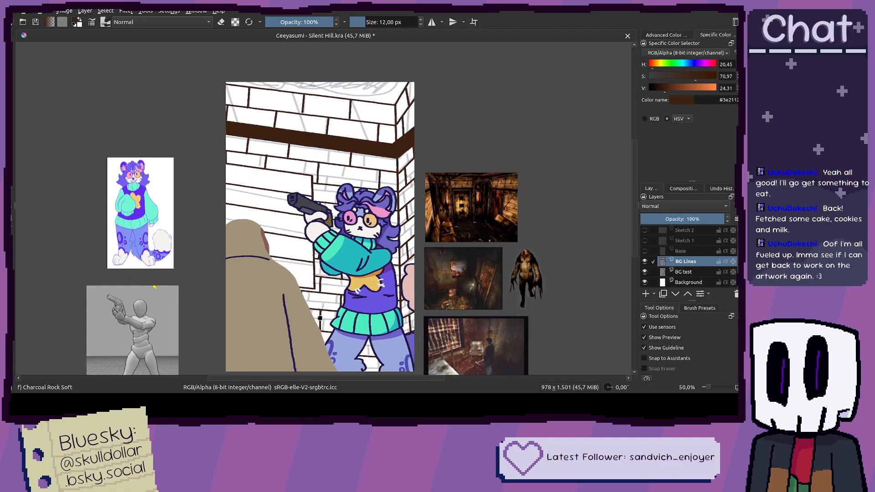
scroll(348, 295, "up", 3)
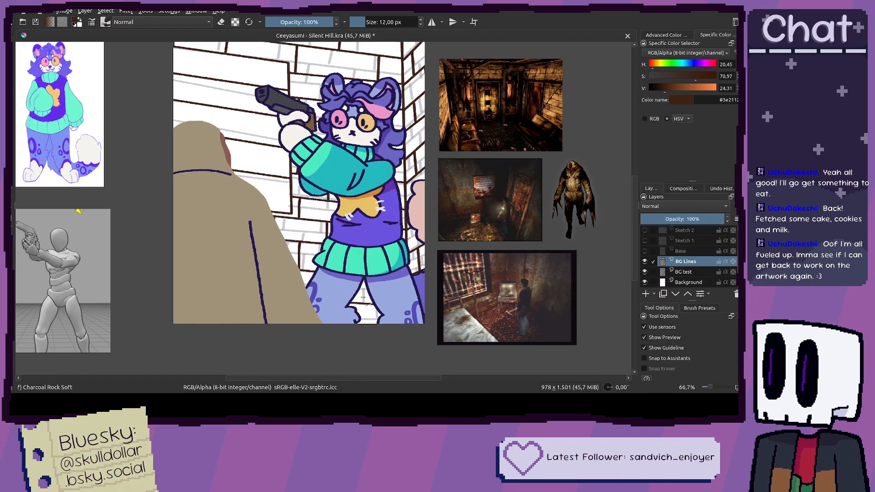
scroll(359, 310, "down", 2)
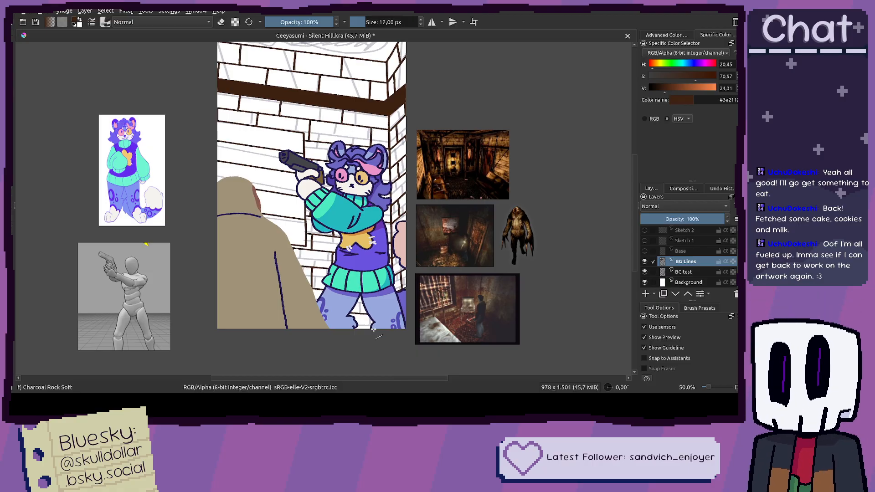
scroll(372, 329, "up", 3)
scroll(365, 356, "down", 3)
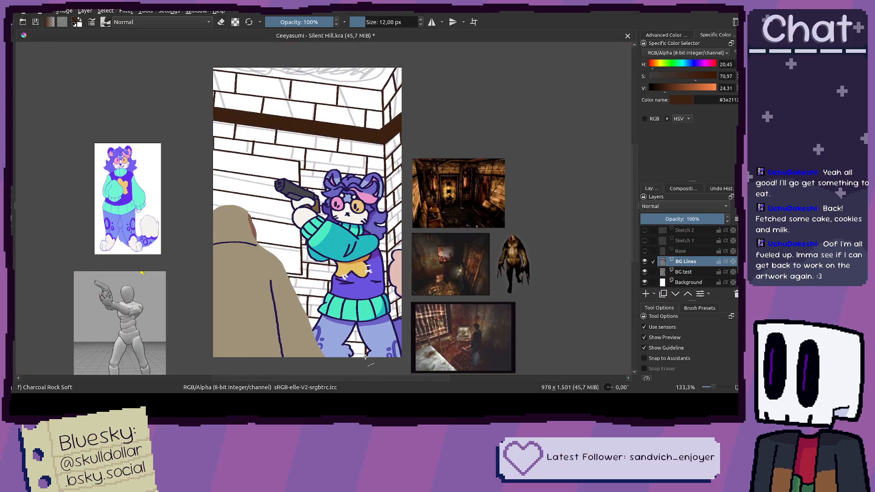
left_click_drag(365, 357, 353, 332)
Step: Compare the upper wall's inked lines with the BG test sketch layer hidden and shown
left_click(645, 272)
mouse_move(378, 128)
left_mouse_down()
mouse_move(421, 216)
mouse_move(452, 241)
left_mouse_up()
scroll(452, 242, "up", 3)
mouse_move(362, 179)
left_mouse_down()
mouse_move(410, 255)
mouse_move(473, 305)
left_mouse_up()
key("b")
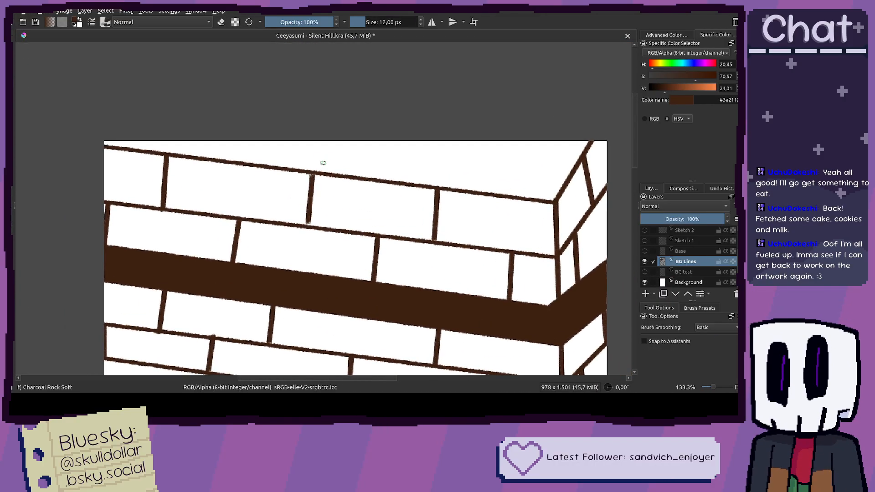
left_click(645, 272)
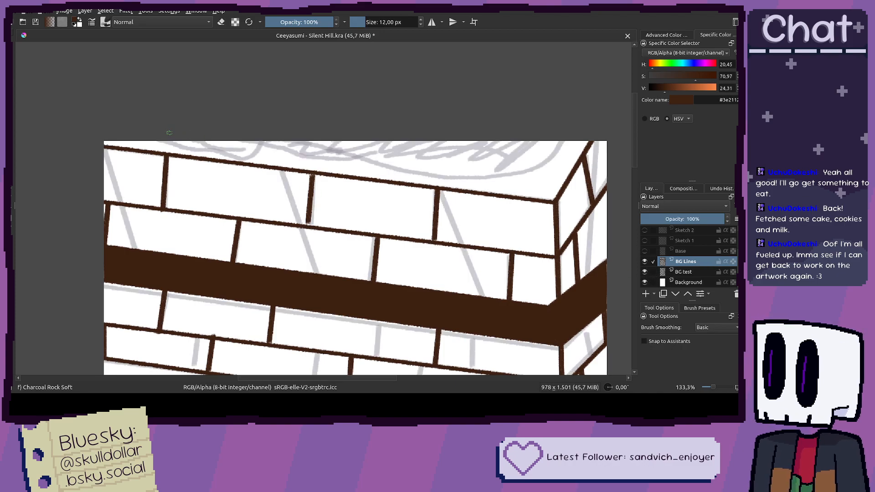
mouse_move(165, 143)
left_mouse_down()
mouse_move(209, 154)
mouse_move(197, 153)
mouse_move(230, 147)
mouse_move(259, 159)
left_mouse_up()
key("ctrl+z")
key("ctrl+z")
mouse_move(159, 139)
left_mouse_down()
mouse_move(205, 153)
mouse_move(218, 147)
mouse_move(250, 162)
mouse_move(283, 143)
left_mouse_up()
key("ctrl+z")
key("ctrl+z")
Step: Draw a jagged freehand outline along the upper canvas edge over the sketched scribble, ending near the wall corner
mouse_move(217, 148)
left_mouse_down()
mouse_move(246, 155)
mouse_move(269, 143)
mouse_move(324, 169)
mouse_move(365, 158)
mouse_move(431, 180)
mouse_move(497, 182)
mouse_move(539, 172)
mouse_move(540, 159)
mouse_move(569, 136)
left_mouse_up()
key("minus")
key("minus")
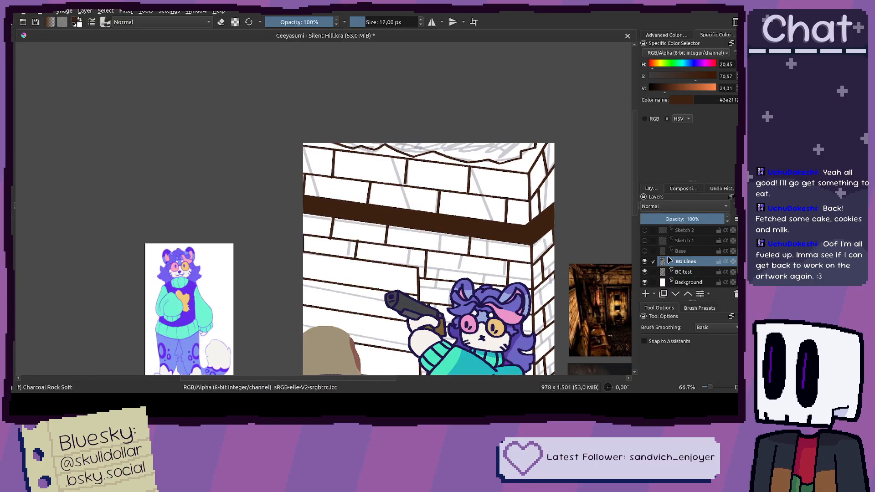
Step: Hide the BG test sketch and fill the jagged area along the wall's upper edge with dark brown
key("f")
left_click(644, 271)
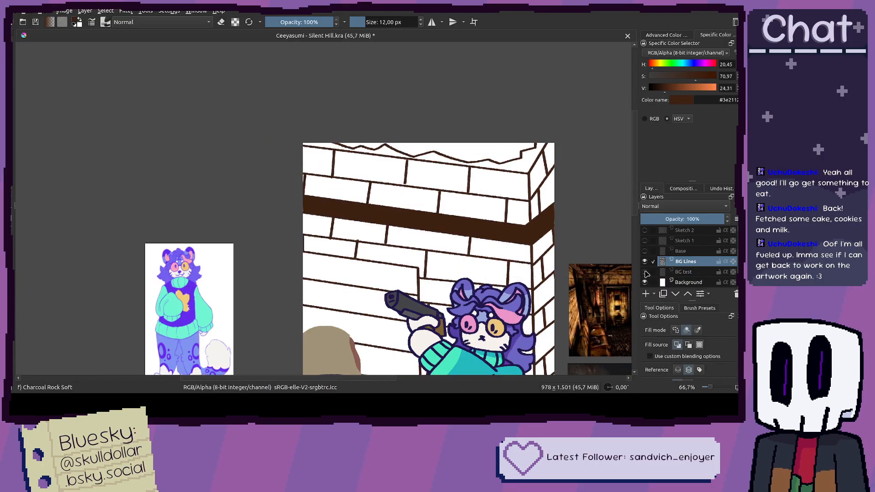
left_click(492, 152)
scroll(327, 129, "up", 4)
key("b")
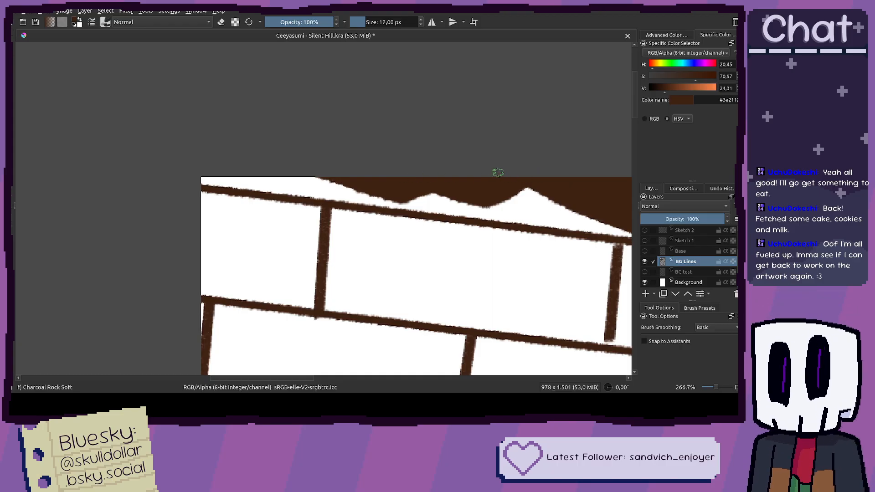
Step: Examine the brown jagged patch and the inked brick wall both up close and as a whole
scroll(506, 211, "down", 4)
scroll(506, 212, "up", 1)
scroll(506, 212, "down", 1)
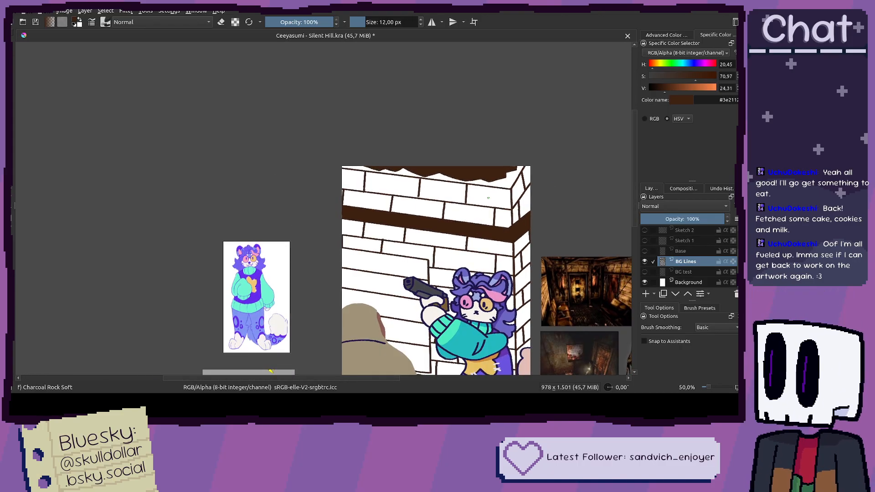
scroll(479, 205, "up", 4)
scroll(465, 202, "down", 4)
scroll(456, 164, "up", 1)
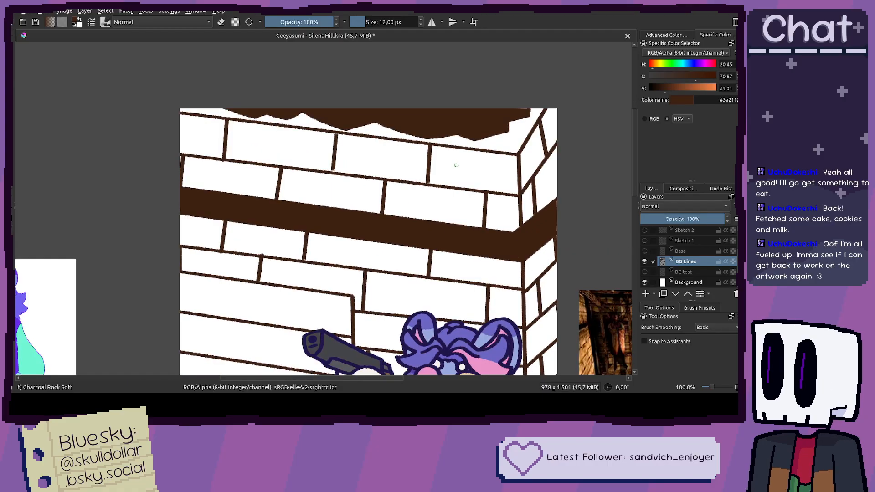
scroll(447, 156, "down", 2)
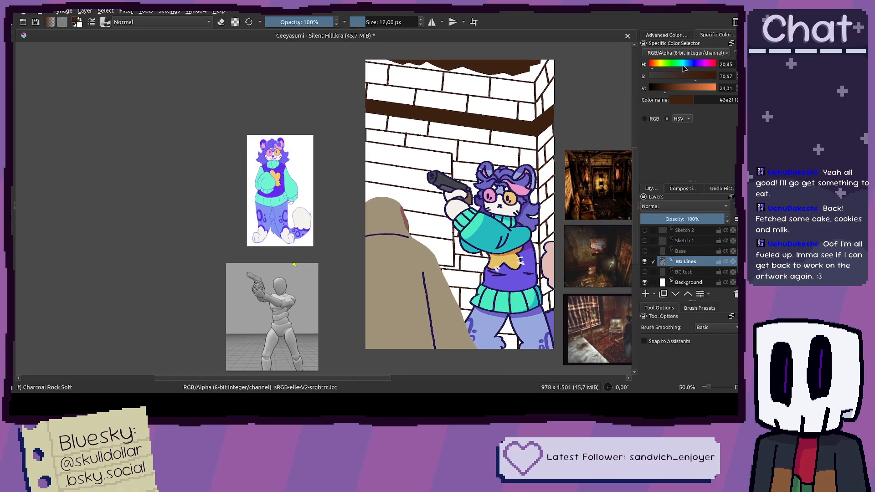
Step: Set the painting colour to a pale blue with hue 197, saturation 11 and value 91
left_click_drag(683, 64, 658, 77)
left_click(708, 88)
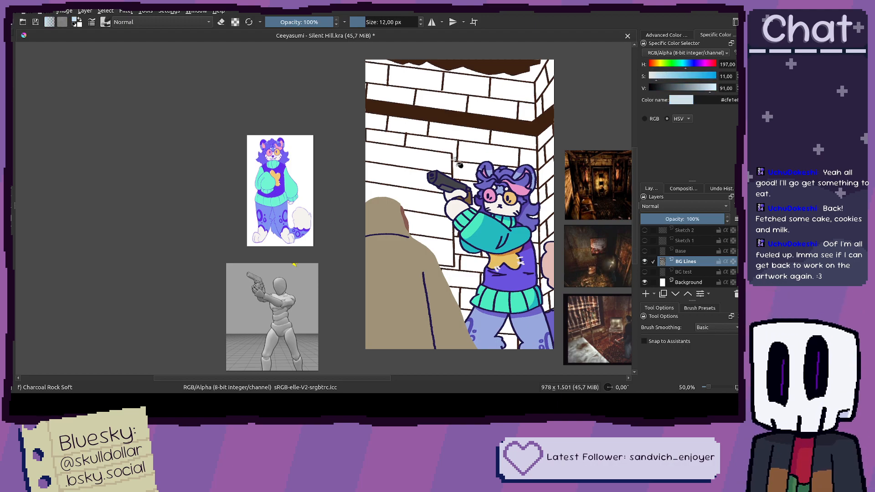
Step: Add a new layer named BG Color directly beneath BG Lines, ready for background fills
key("f")
scroll(419, 177, "up", 2)
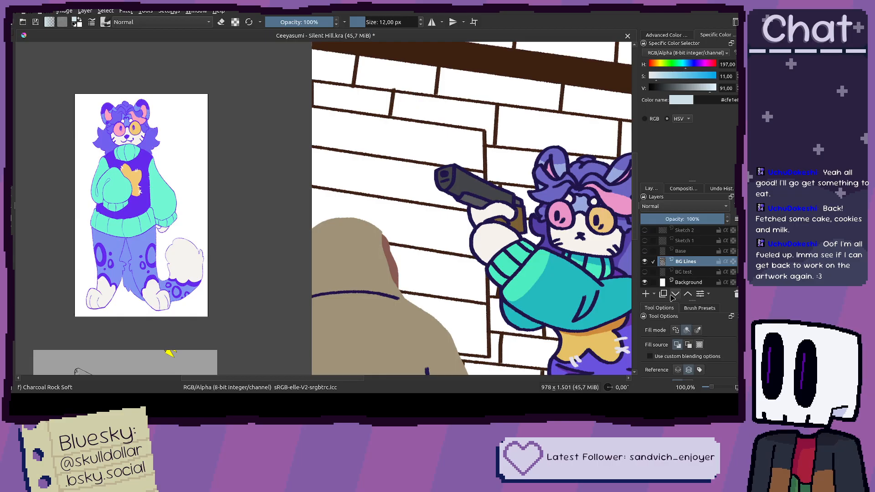
left_click(645, 293)
left_click(675, 293)
double_click(691, 272)
type("BG Colo")
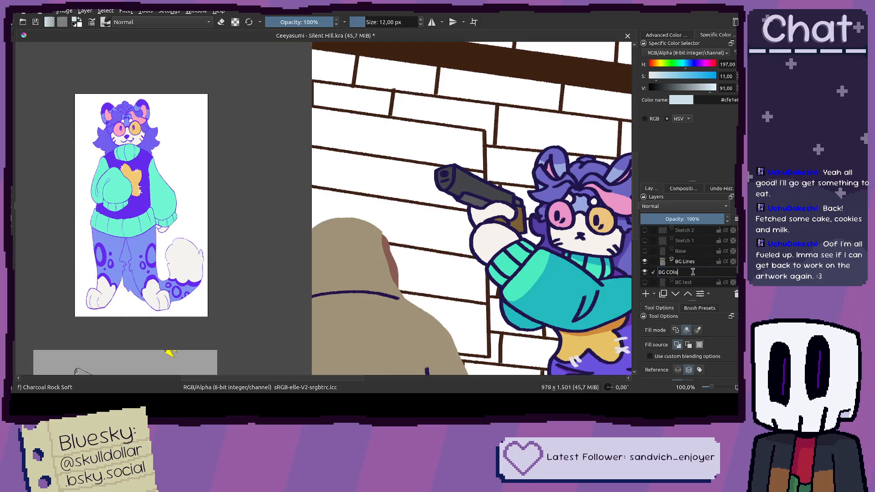
type("r")
key("Return")
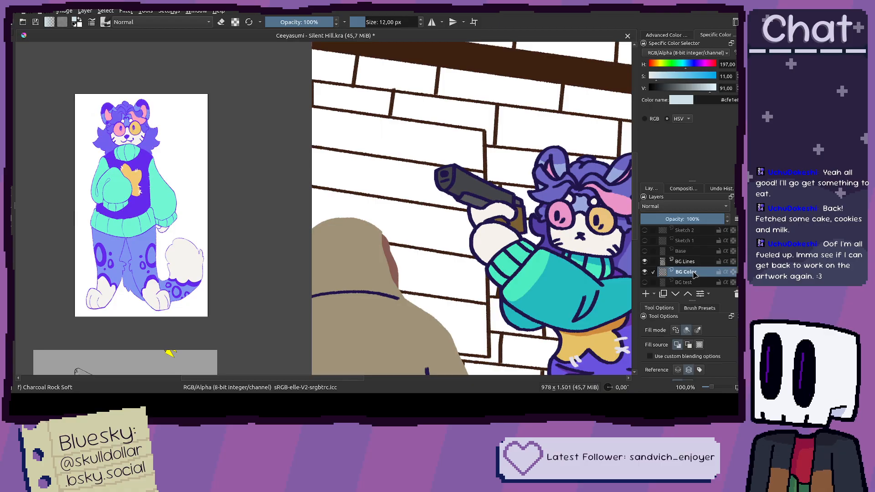
Step: Fill the window panels behind the gun and the brown coat with the pale blue on BG Color
left_click(449, 155)
left_click(423, 177)
left_click(409, 212)
left_click(427, 268)
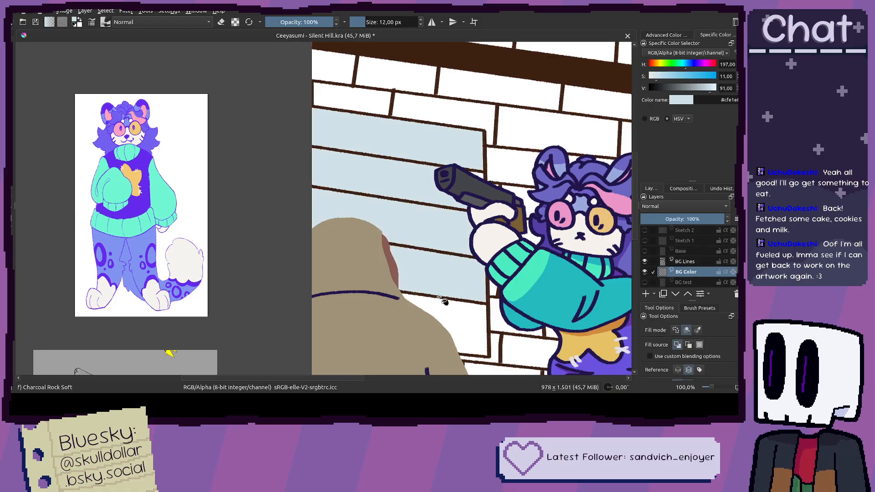
left_click(446, 305)
Step: Try a pale yellow with hue 57 on the upper window panels
scroll(477, 301, "down", 1)
left_click_drag(477, 301, 416, 275)
left_click_drag(481, 234, 400, 228)
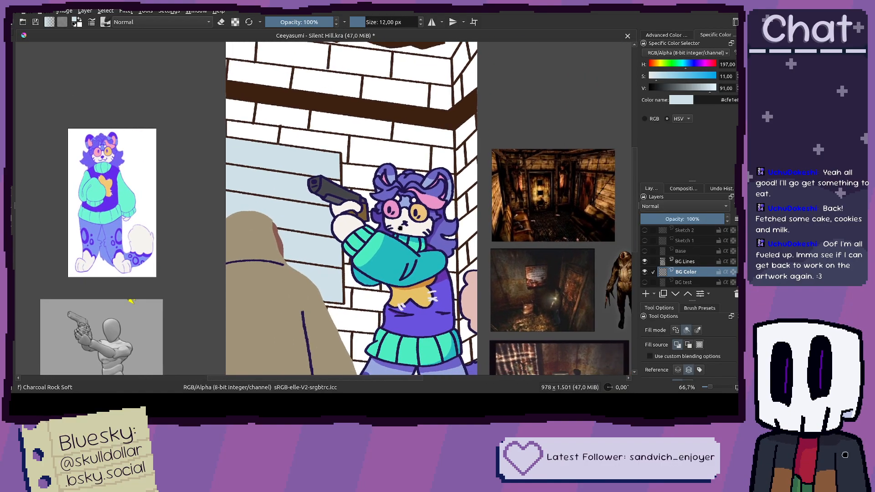
left_click(660, 65)
left_click(311, 168)
left_click(295, 193)
left_click(297, 215)
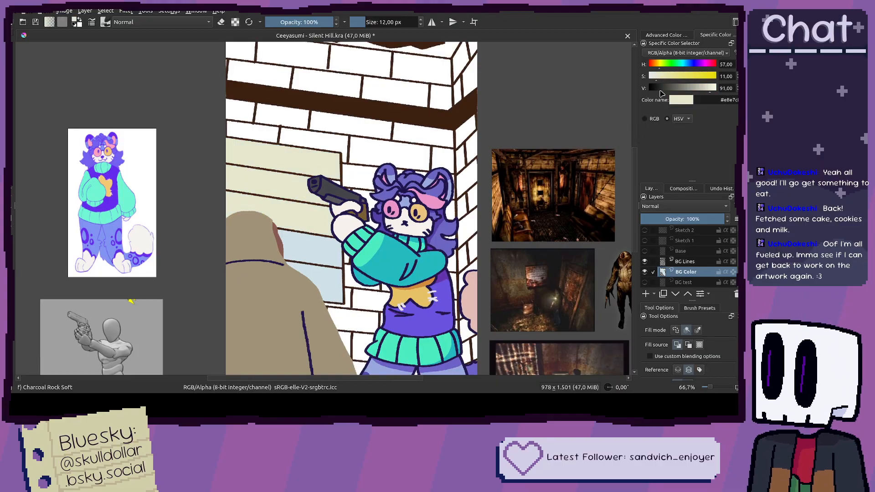
Step: Set the colour to a pale blue with hue 199 and refill the yellow window panels with it
left_click_drag(664, 66, 656, 67)
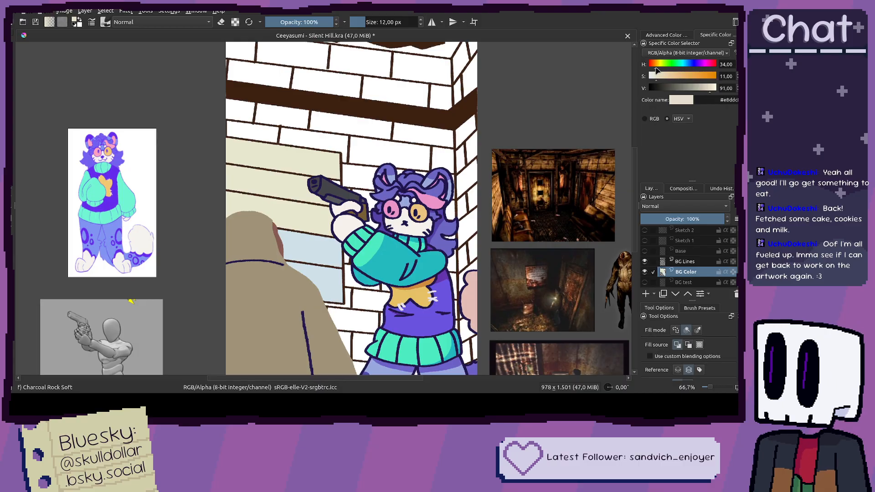
left_click(683, 67)
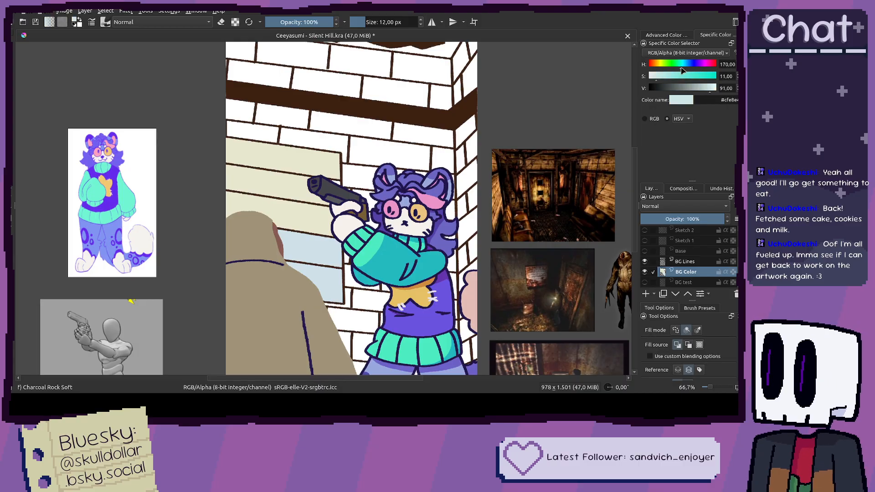
left_click_drag(683, 68, 686, 68)
left_click(275, 173)
left_click(282, 158)
Step: Examine the blue window fill up close around the gun, sleeve and coat, and in the whole picture
scroll(338, 186, "up", 2)
scroll(338, 188, "up", 2)
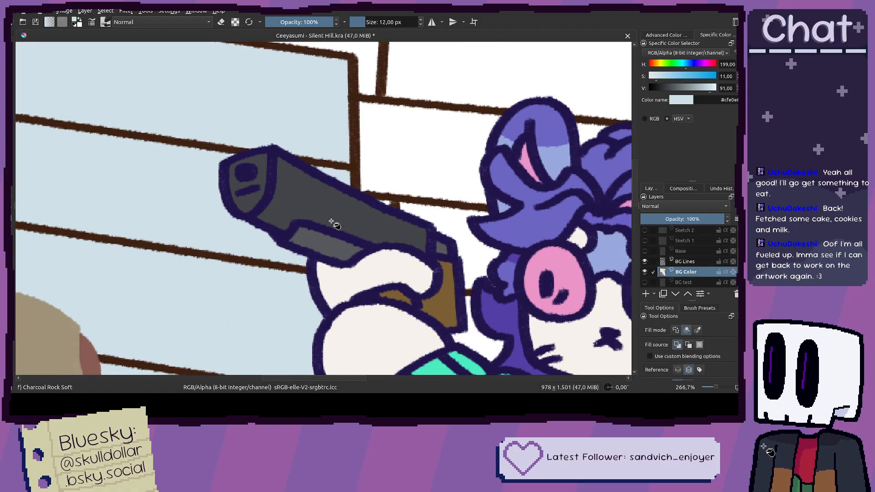
key("b")
scroll(307, 162, "down", 2)
key("f")
scroll(289, 259, "down", 2)
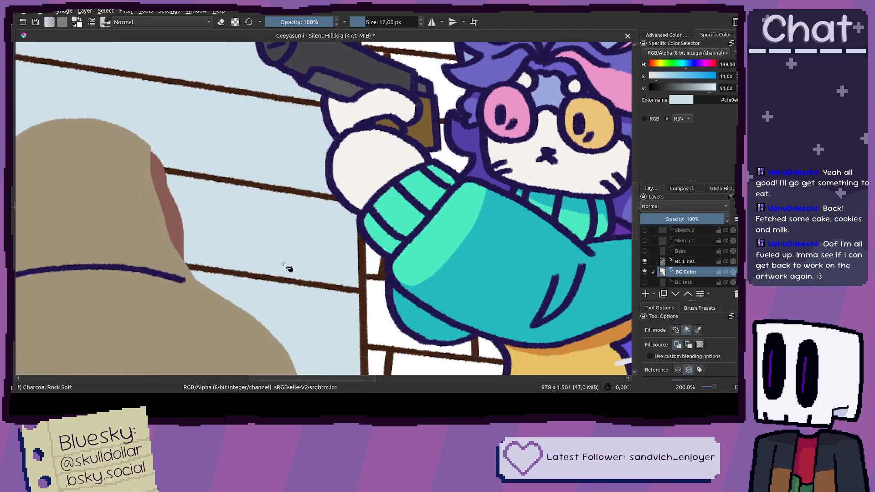
left_click_drag(363, 237, 376, 202)
left_click_drag(435, 198, 435, 246)
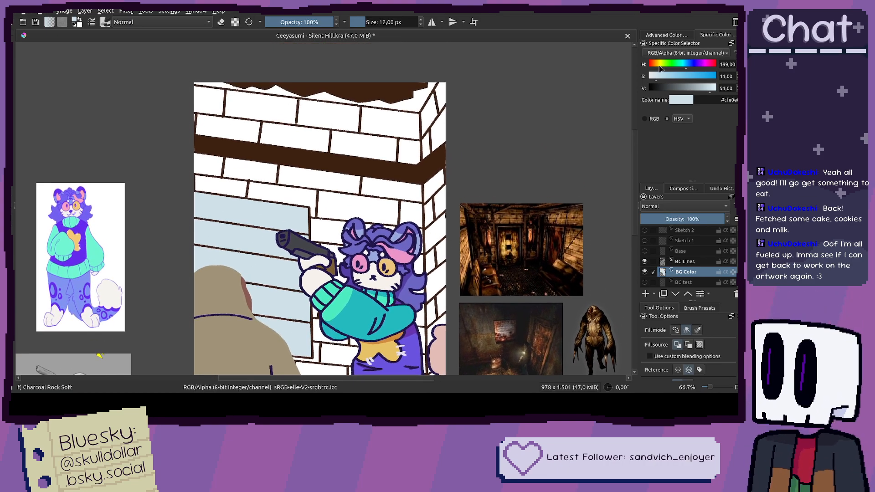
left_click_drag(545, 153, 534, 142)
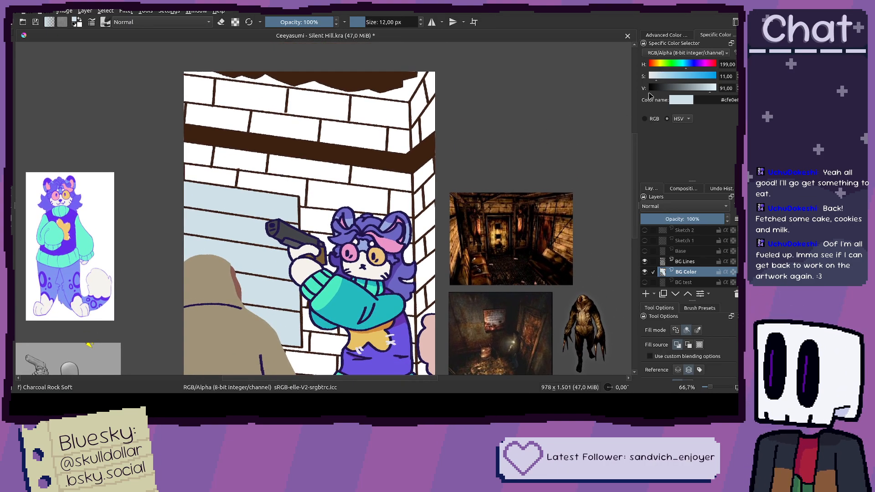
Step: Try a pale yellow with hue 53 and saturation 11 on several bricks beneath the dark brown beam
left_click(661, 65)
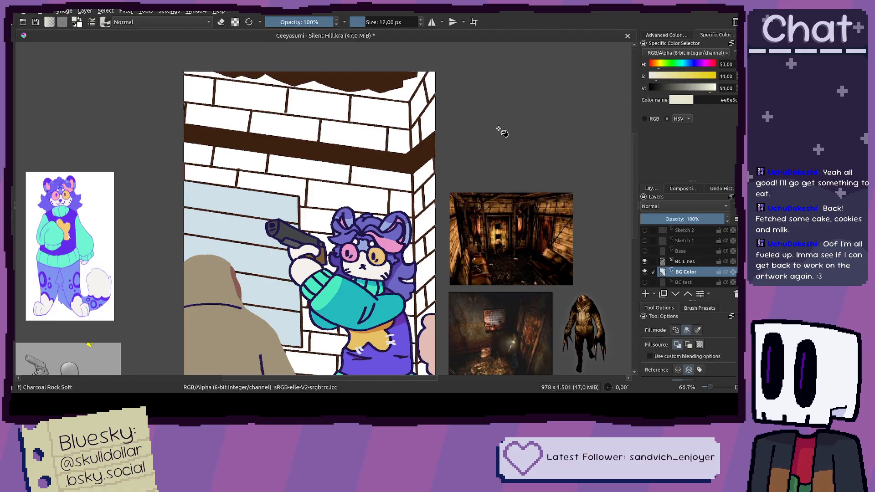
left_click(207, 160)
left_click(231, 159)
left_click(273, 189)
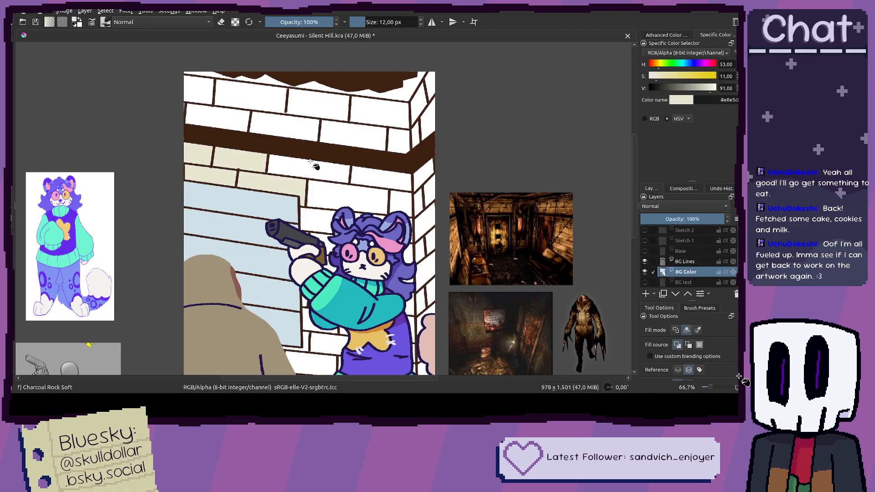
Step: Undo the test fills and fill the bricks above and below the beam with yellow of hue 53, saturation 21 and value 91
left_click(663, 76)
key("ctrl+z")
key("ctrl+z")
key("ctrl+z")
key("ctrl+z")
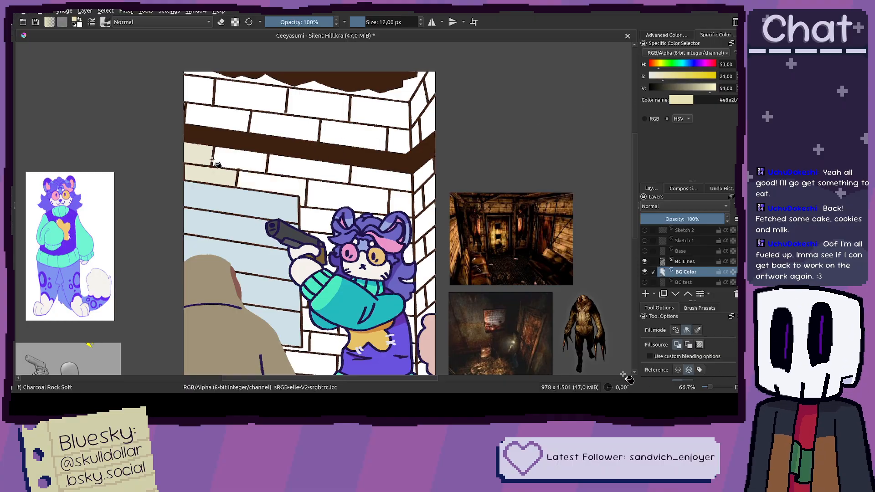
key("ctrl+shift+z")
key("ctrl+shift+z")
key("ctrl+shift+z")
mouse_move(264, 188)
left_mouse_down()
mouse_move(342, 191)
mouse_move(380, 178)
mouse_move(400, 194)
mouse_move(419, 190)
mouse_move(416, 200)
mouse_move(420, 177)
mouse_move(434, 194)
mouse_move(429, 122)
mouse_move(417, 131)
mouse_move(428, 91)
mouse_move(389, 114)
mouse_move(404, 113)
mouse_move(401, 135)
mouse_move(352, 139)
mouse_move(332, 106)
mouse_move(258, 121)
mouse_move(248, 98)
mouse_move(205, 112)
left_mouse_up()
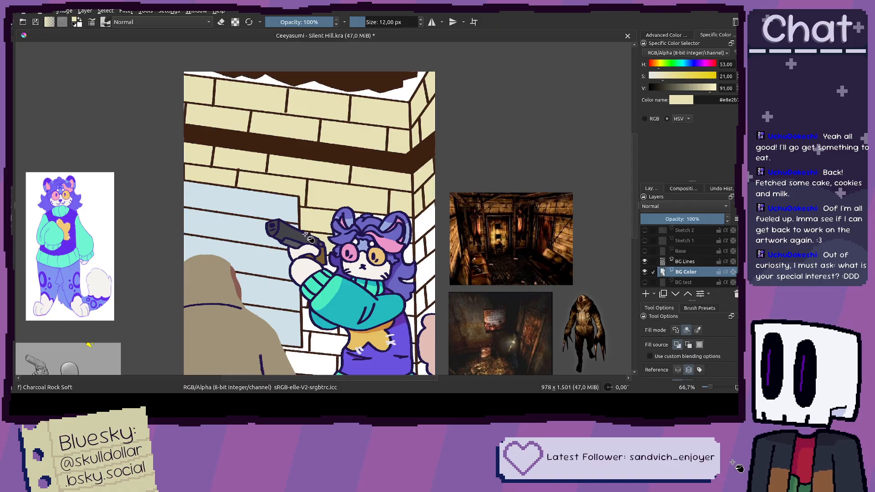
Step: Fill the small wall gaps between the cat's ears and beside its outer ear with the pale yellow
scroll(314, 240, "up", 4)
key("b")
scroll(294, 232, "down", 3)
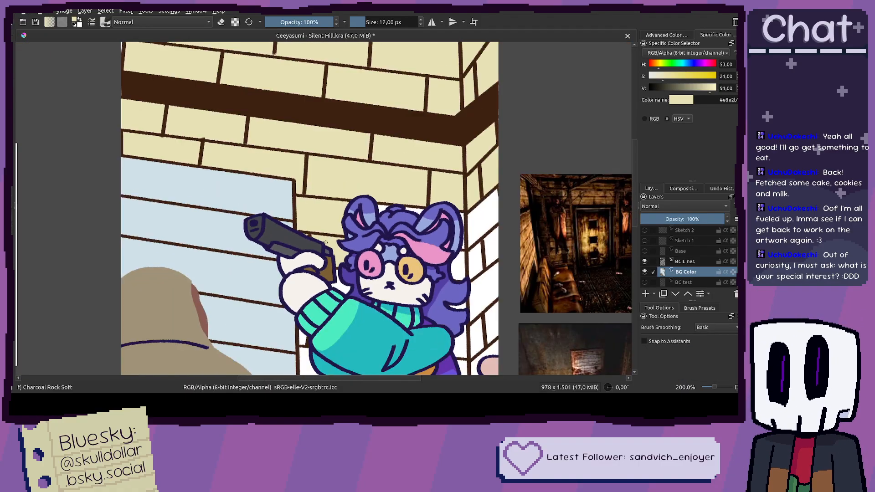
scroll(378, 246, "right", 2)
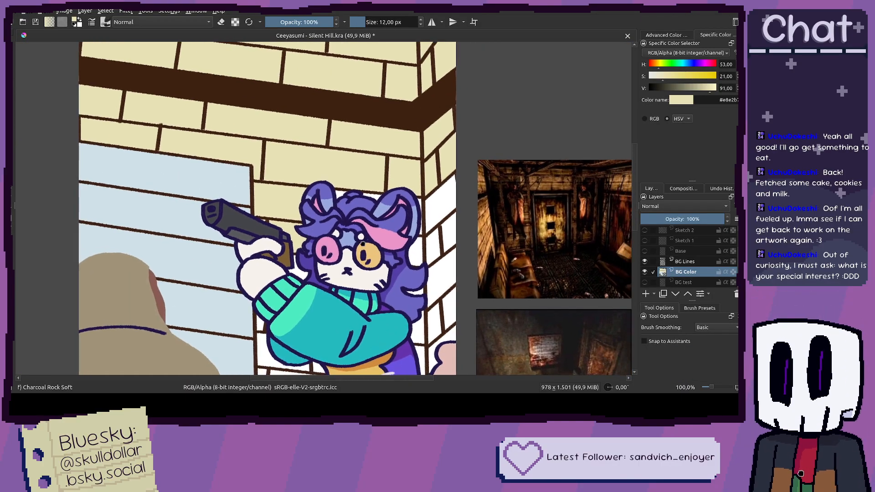
scroll(392, 237, "up", 2)
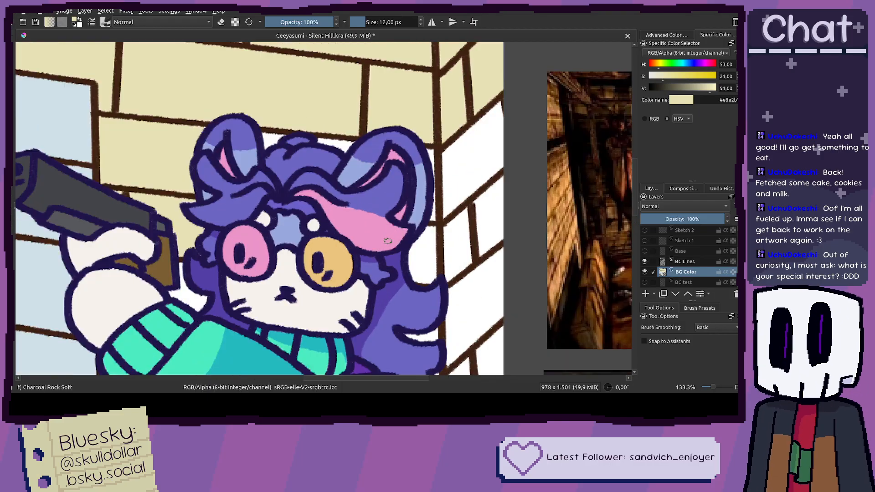
key("f")
left_click(279, 142)
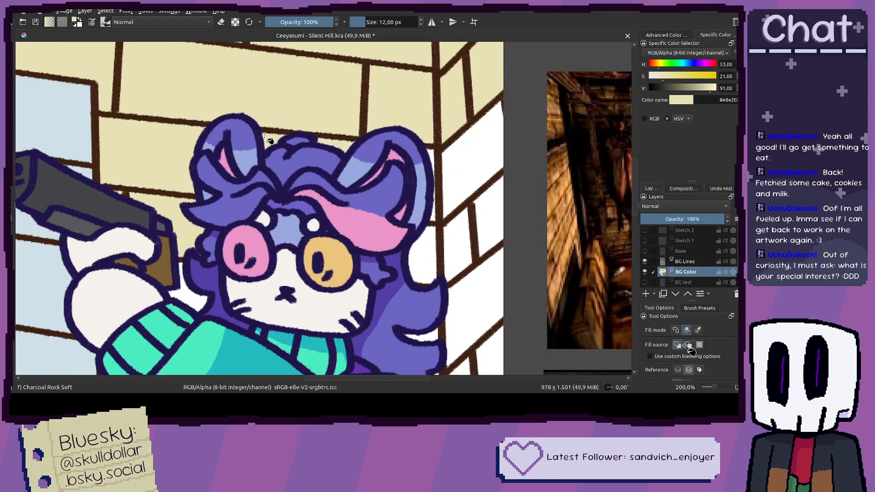
left_click(433, 154)
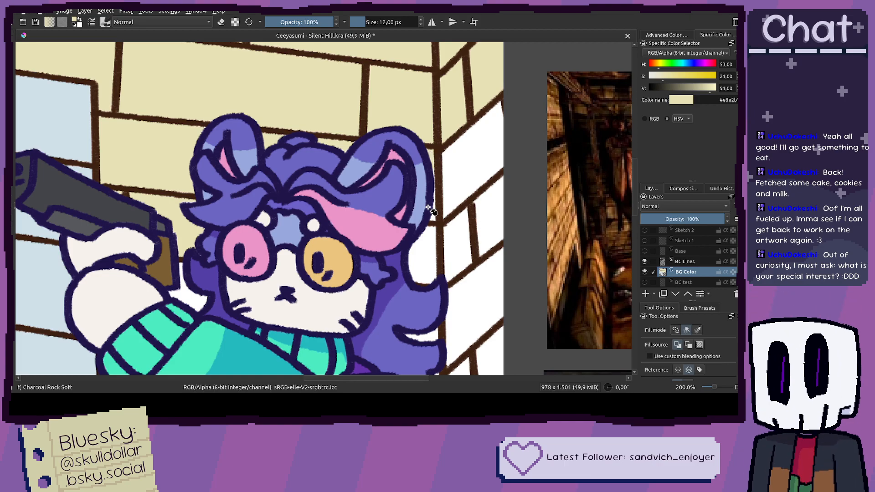
Step: Fill the side wall bricks and the wall gap beside the cat's hair with the pale yellow
key("b")
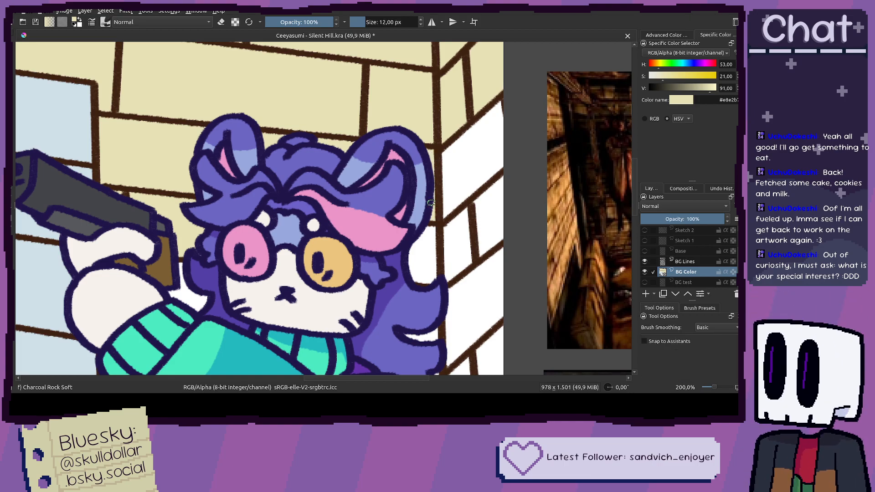
key("f")
left_click(461, 188)
left_click(464, 236)
left_click(487, 216)
left_click(412, 259)
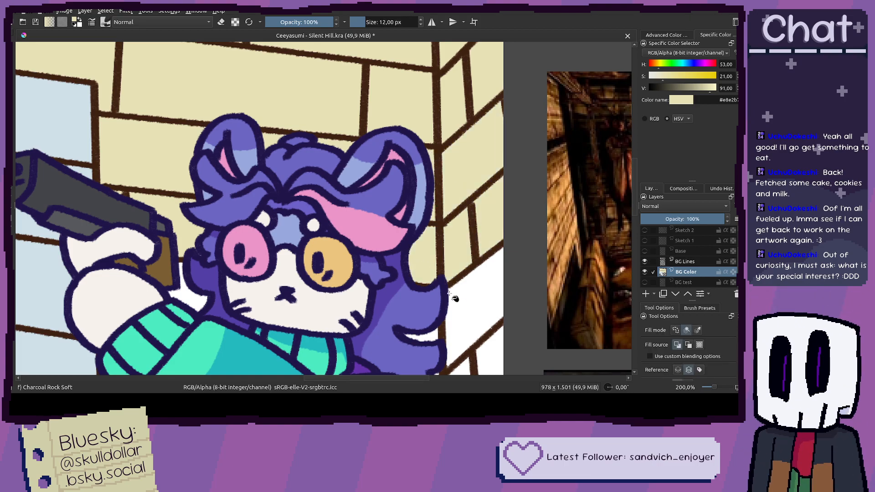
left_click(451, 293)
left_click(432, 345)
Step: Fill the bricks at the wall corner beside the cat's lower hair, sleeve and hip with the pale yellow
left_click_drag(469, 369, 459, 307)
left_click(462, 324)
left_click(480, 309)
left_click(416, 338)
left_click_drag(431, 364, 450, 264)
left_click(459, 302)
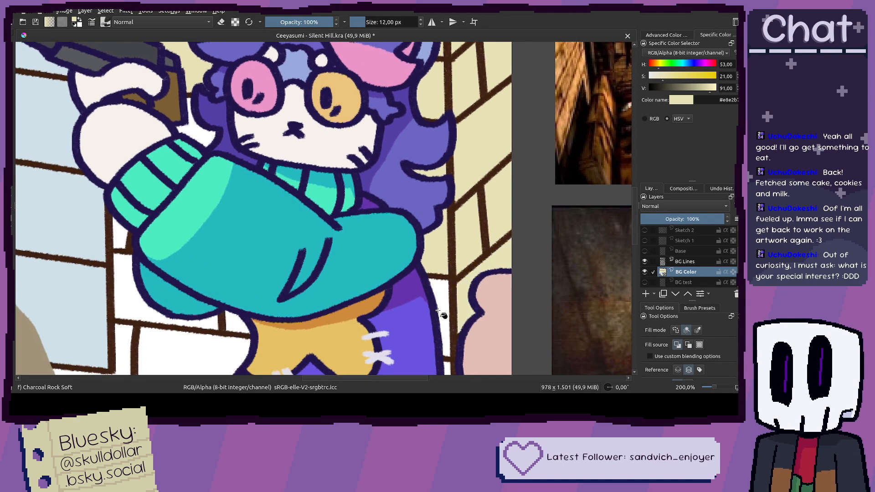
left_click(444, 315)
Step: Hide the Monster, Line - Cee and Color - Cee layers and fill the wide bricks behind the cat with pale yellow
left_click_drag(454, 359, 486, 321)
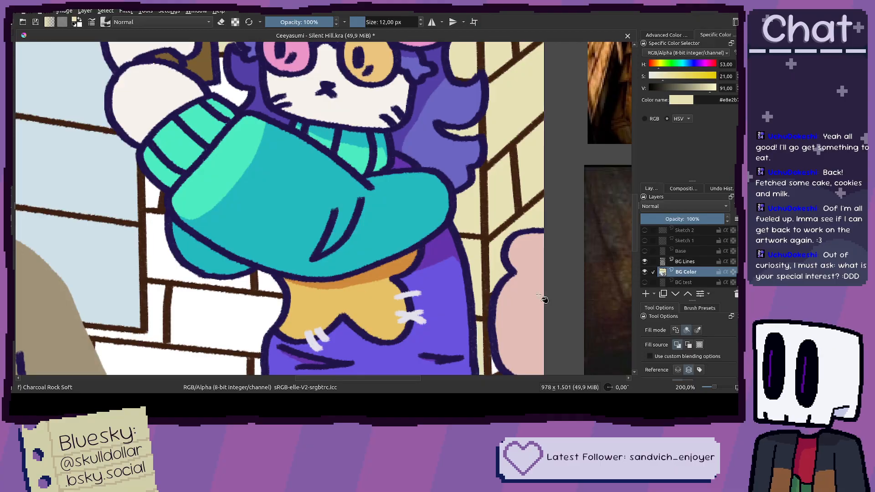
scroll(683, 255, "up", 1)
left_click(645, 251)
left_click(644, 241)
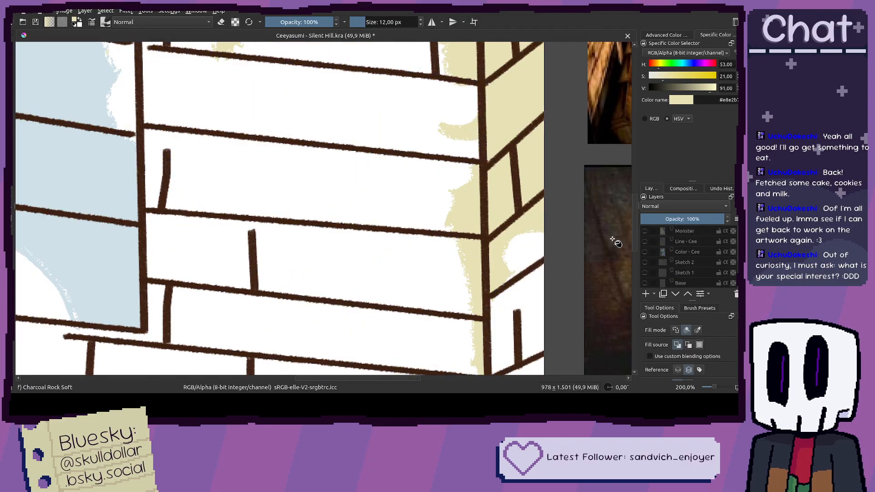
left_click(425, 241)
left_click(423, 183)
left_click(423, 124)
Step: Fill the remaining white patches in the upper front wall bricks and the brick row below the wide ones
left_click_drag(384, 43, 436, 164)
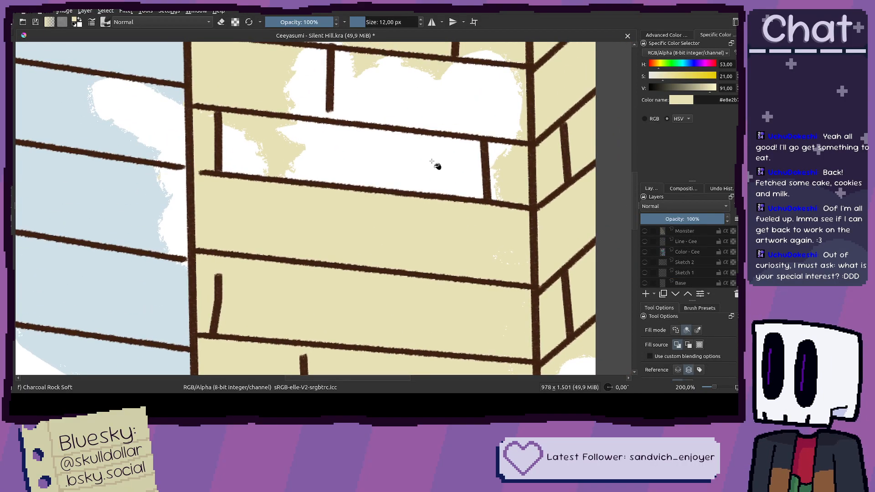
left_click(435, 164)
left_click(453, 104)
left_click(258, 153)
scroll(260, 225, "down", 4)
left_click(497, 264)
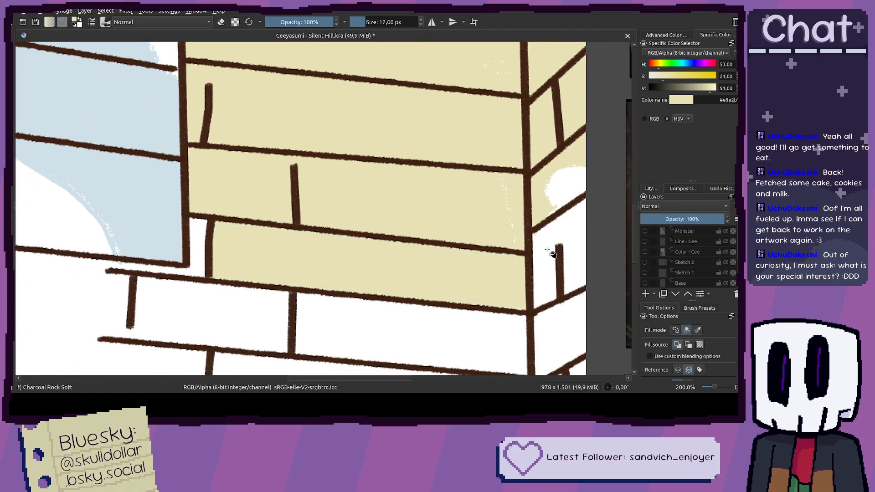
Step: Fill the remaining white bricks down the narrow side wall with the pale yellow
left_click(570, 196)
left_click(577, 237)
scroll(561, 254, "down", 2)
left_click(563, 258)
left_click(566, 314)
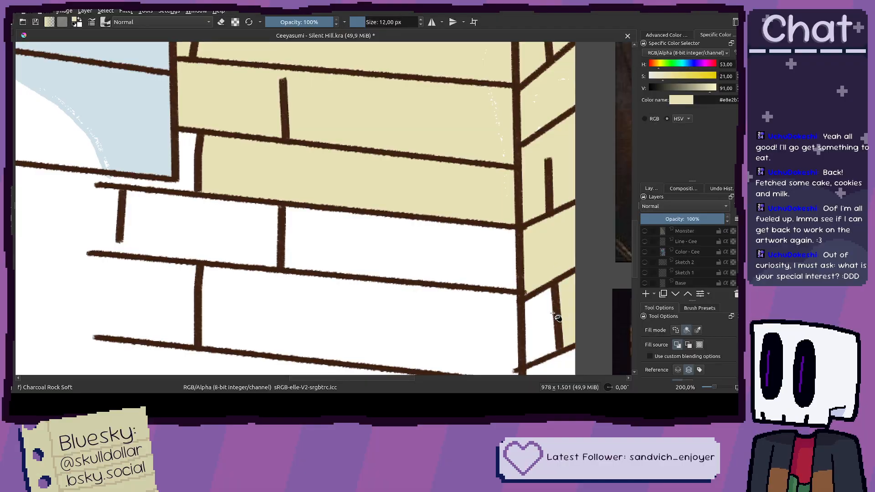
left_click(542, 328)
scroll(556, 313, "down", 1)
left_click(550, 312)
Step: Fill the lower front wall and its last white bricks with the pale yellow
scroll(550, 312, "down", 2)
left_click(451, 196)
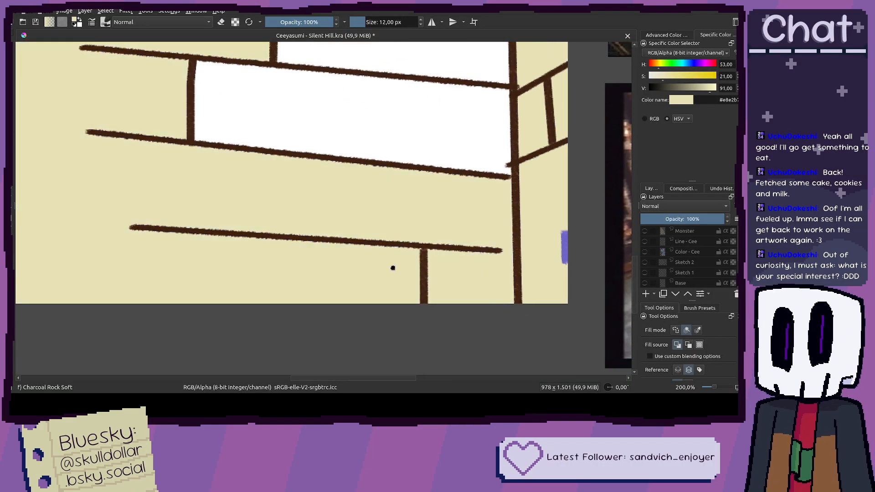
scroll(471, 186, "down", 1)
left_click(476, 131)
Step: Show the Color - Cee, Line - Cee and Monster layers again
scroll(316, 248, "down", 2)
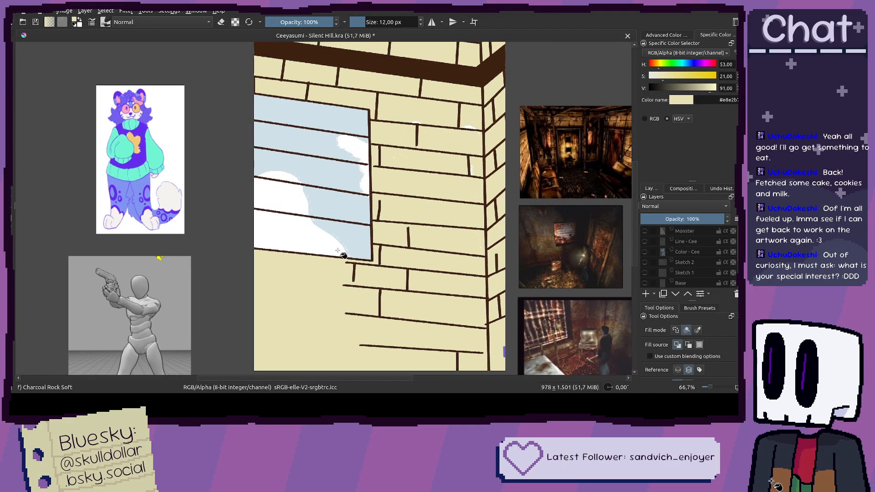
key("b")
left_click(644, 251)
left_click(644, 241)
left_click(645, 231)
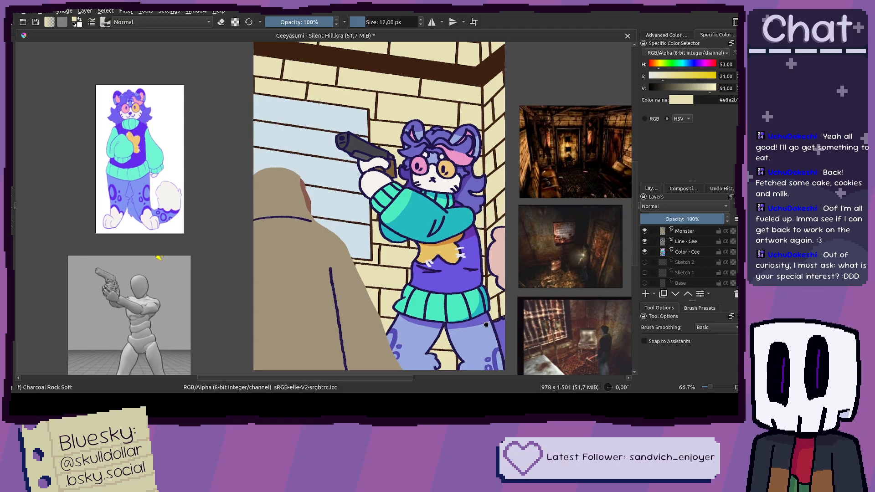
Step: Examine the coloured brick wall and window behind the characters alongside the reference images
left_click_drag(487, 325, 407, 280)
left_click_drag(414, 316, 432, 339)
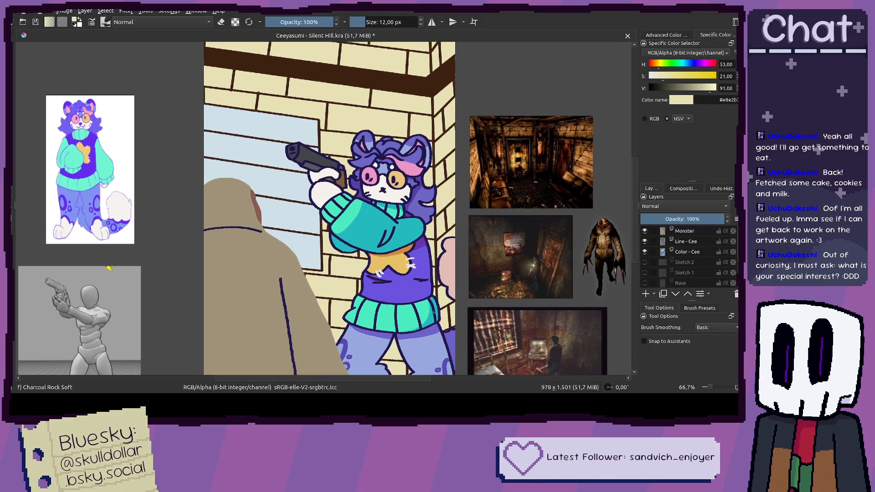
left_click_drag(108, 268, 144, 289)
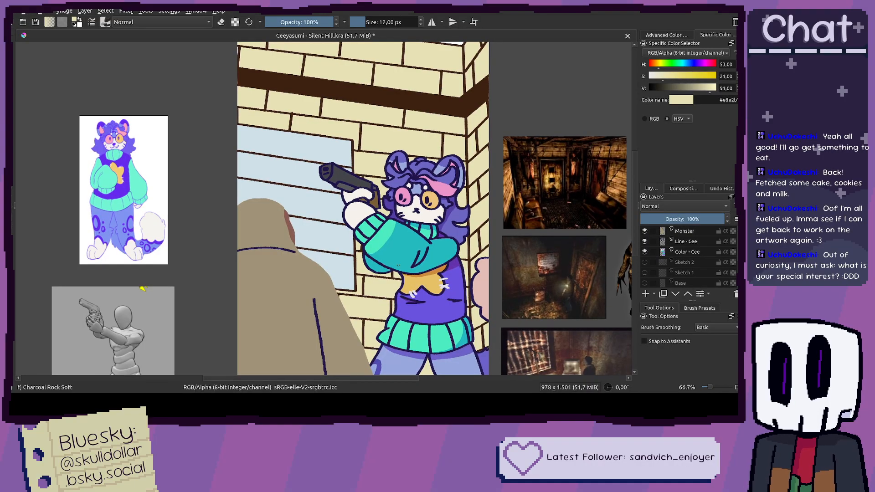
scroll(397, 265, "up", 2)
scroll(397, 265, "down", 1)
left_click_drag(393, 270, 379, 285)
left_click_drag(300, 157, 349, 251)
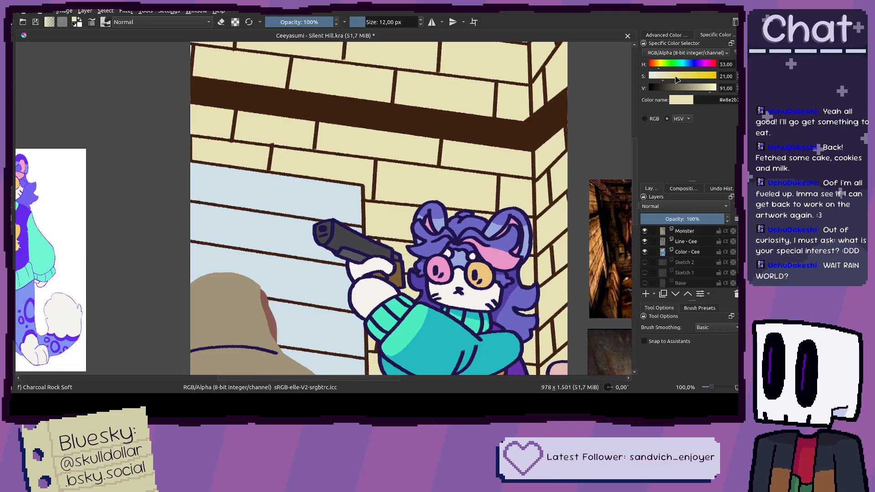
Step: Mix a tan of H 41, S 31, V 82 and fill scattered bricks across the upper walls with it
left_click(669, 76)
left_click_drag(659, 67, 656, 67)
left_click_drag(708, 88, 704, 89)
left_click_drag(487, 135, 522, 214)
key("f")
left_click(286, 148)
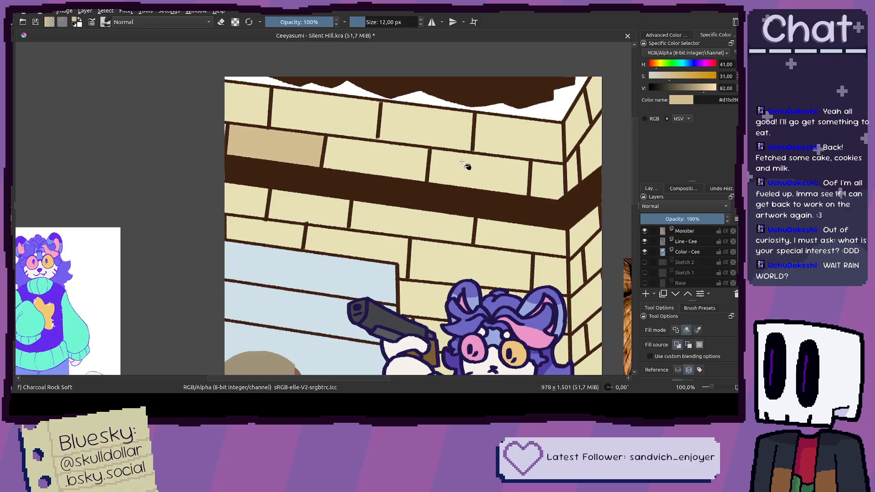
left_click(471, 169)
left_click(528, 238)
left_click(499, 279)
left_click(586, 131)
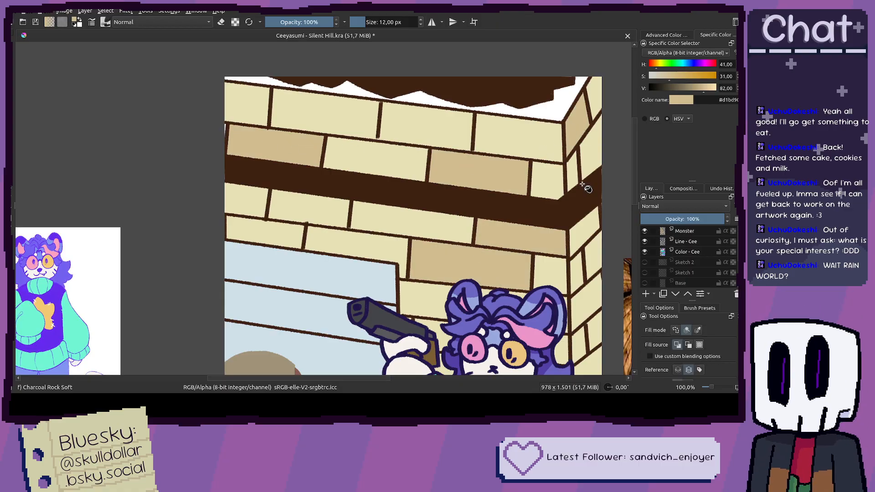
Step: Fill scattered bricks down the narrow side wall and the lower front wall with the tan
left_click_drag(571, 271, 560, 186)
left_click(570, 254)
left_click_drag(560, 358, 560, 271)
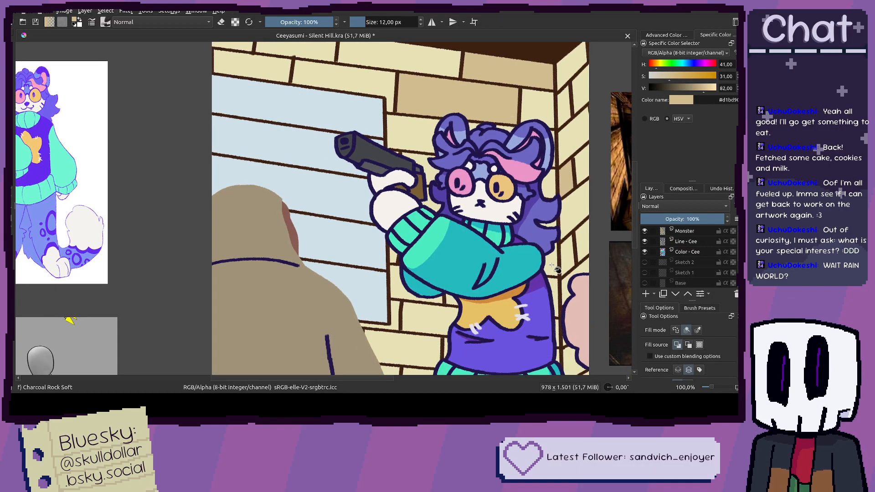
left_click(553, 266)
left_click_drag(480, 311, 468, 233)
scroll(468, 234, "up", 1)
left_click(420, 258)
left_click_drag(385, 304, 374, 222)
left_click(585, 297)
left_click(587, 243)
left_click_drag(591, 129, 587, 223)
left_click(593, 178)
left_click_drag(587, 176, 618, 295)
Step: Fill more scattered bricks around the dark beam with tan and paint the white sliver at the canvas edge
left_click_drag(122, 54, 295, 183)
scroll(299, 184, "up", 2)
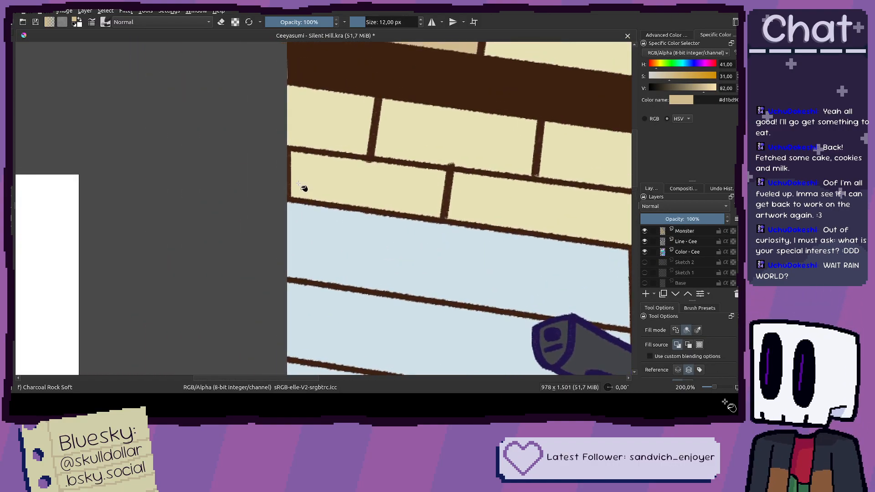
left_click_drag(309, 69, 300, 121)
scroll(301, 120, "down", 2)
left_click_drag(317, 83, 331, 200)
scroll(301, 134, "up", 2)
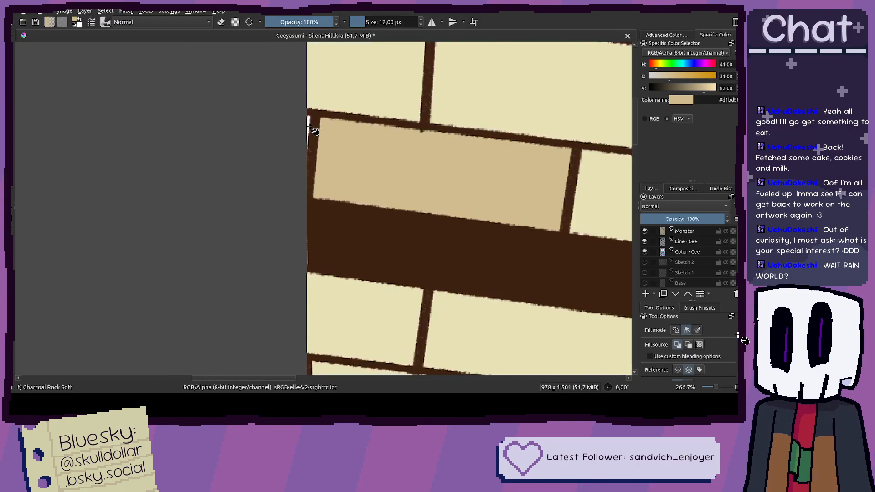
scroll(308, 124, "up", 2)
key("b")
left_click_drag(304, 117, 304, 169)
scroll(299, 183, "down", 8)
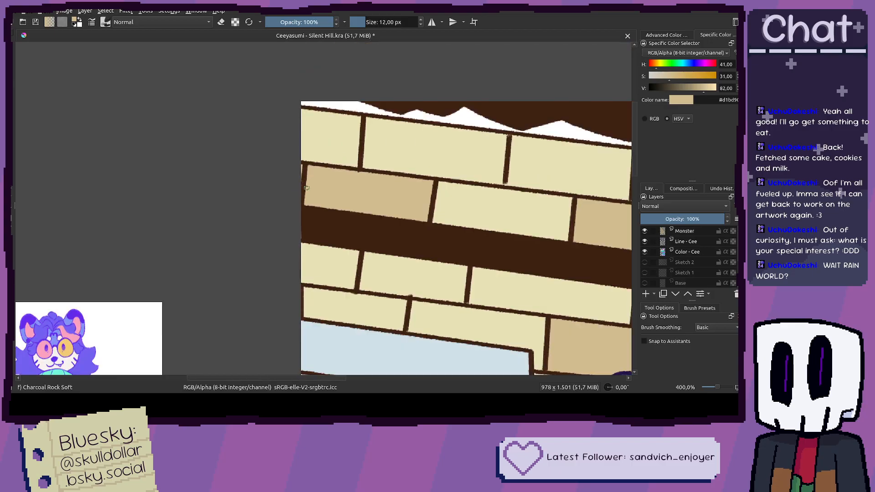
key("f")
scroll(378, 183, "down", 3)
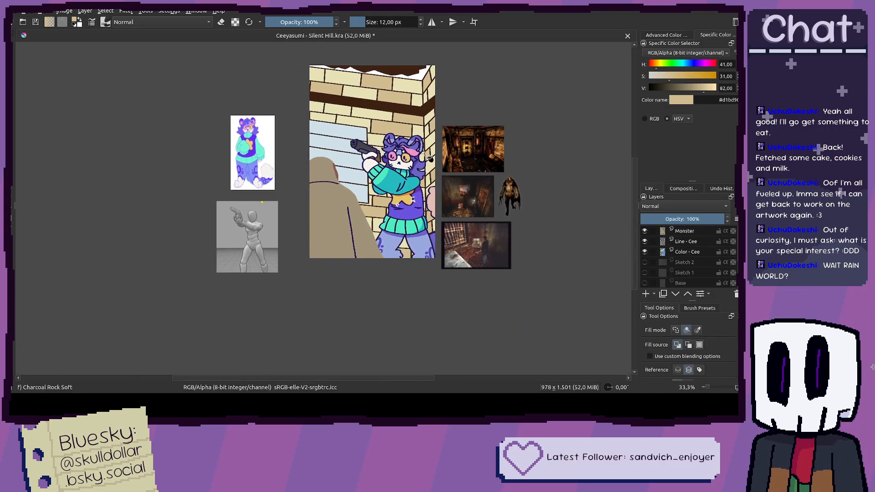
Step: Examine the two-tone brick wall, the area around the gun and the dark room reference images
left_click_drag(352, 108, 373, 140)
scroll(378, 145, "up", 2)
scroll(409, 261, "down", 4)
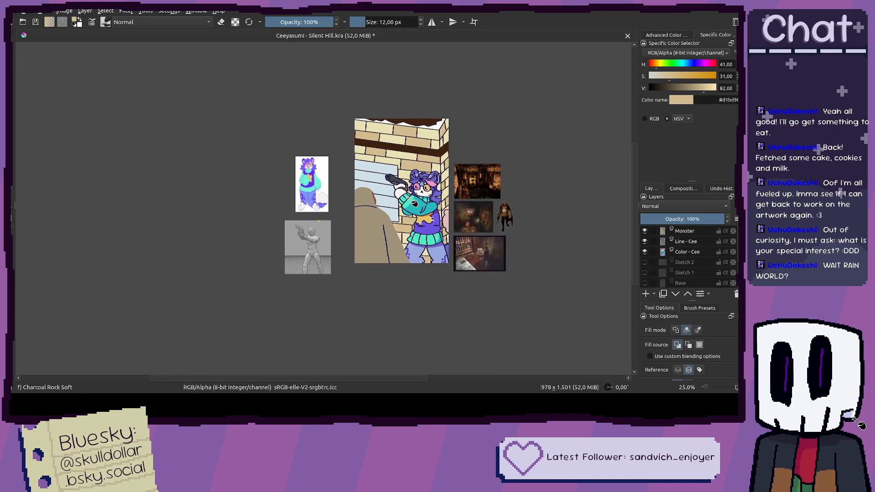
scroll(408, 261, "up", 3)
scroll(421, 186, "down", 2)
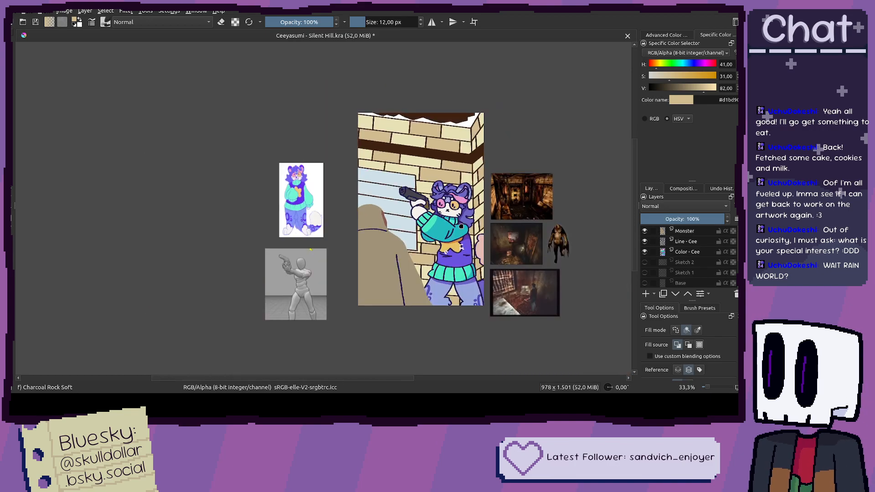
scroll(452, 221, "up", 2)
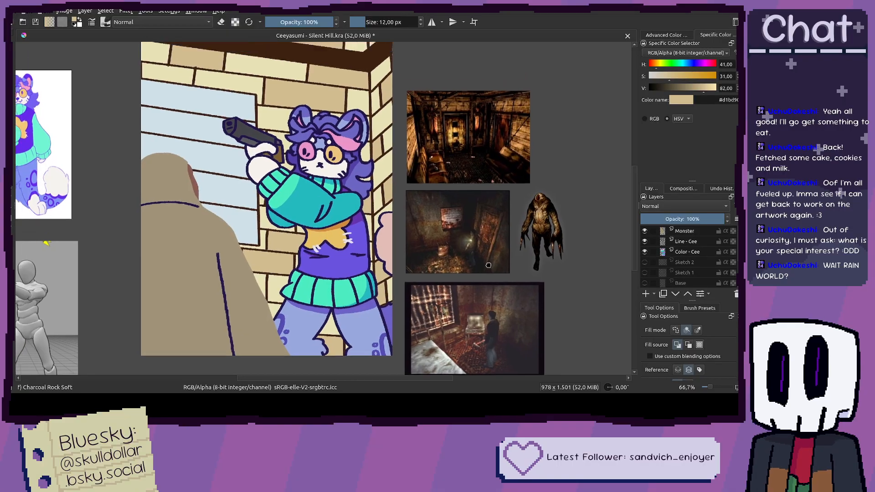
left_click_drag(330, 171, 408, 244)
key("b")
left_click_drag(343, 197, 388, 202)
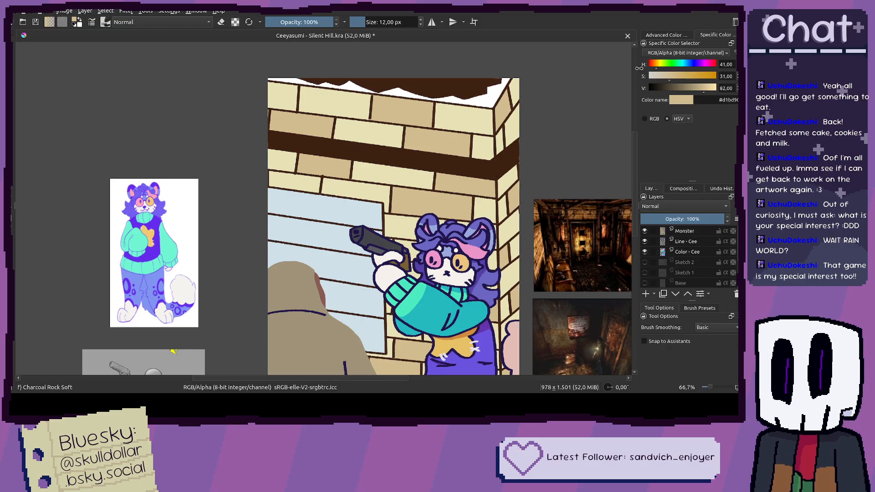
key("f")
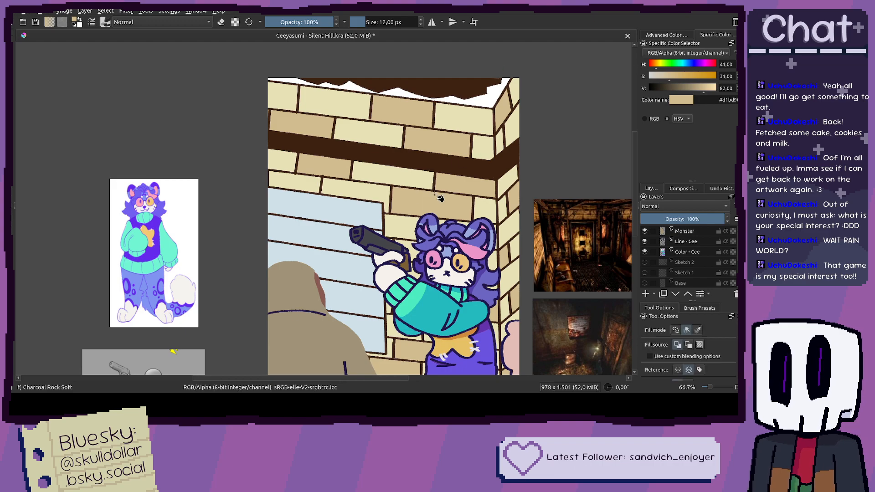
scroll(429, 268, "up", 2)
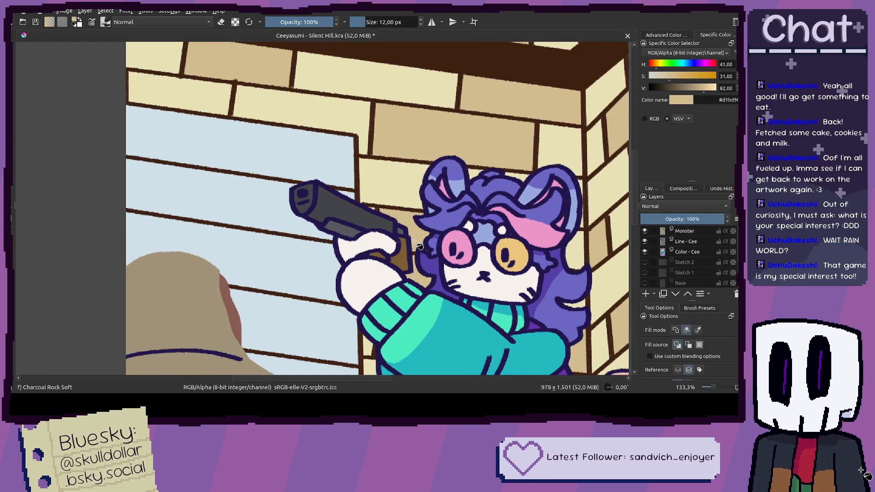
scroll(401, 227, "down", 3)
scroll(373, 206, "up", 3)
scroll(372, 207, "up", 3)
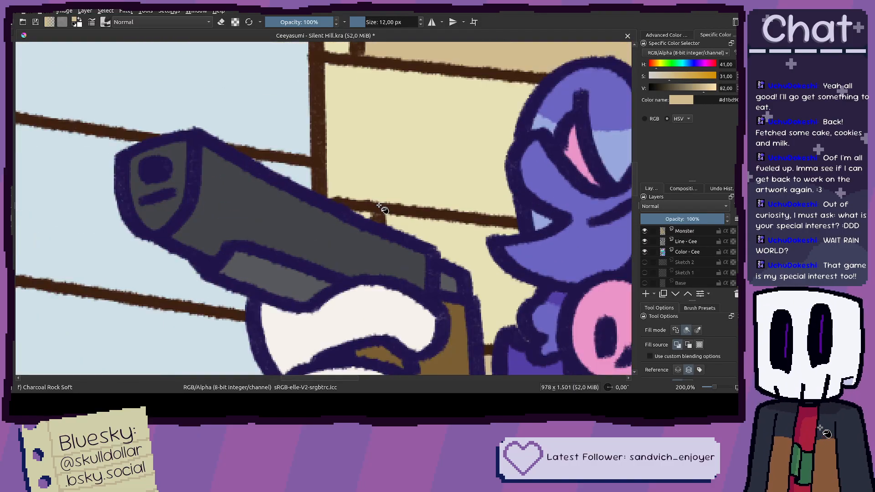
key("b")
scroll(363, 218, "down", 5)
left_click_drag(366, 225, 330, 134)
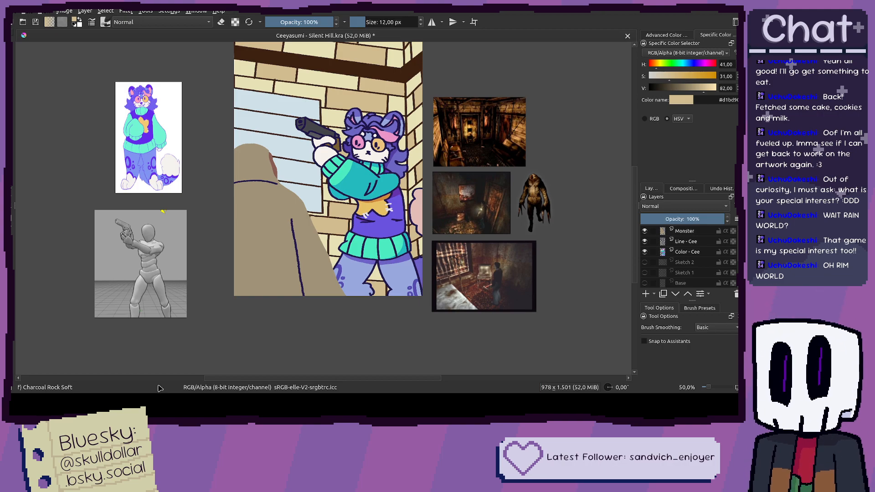
left_click_drag(297, 205, 335, 270)
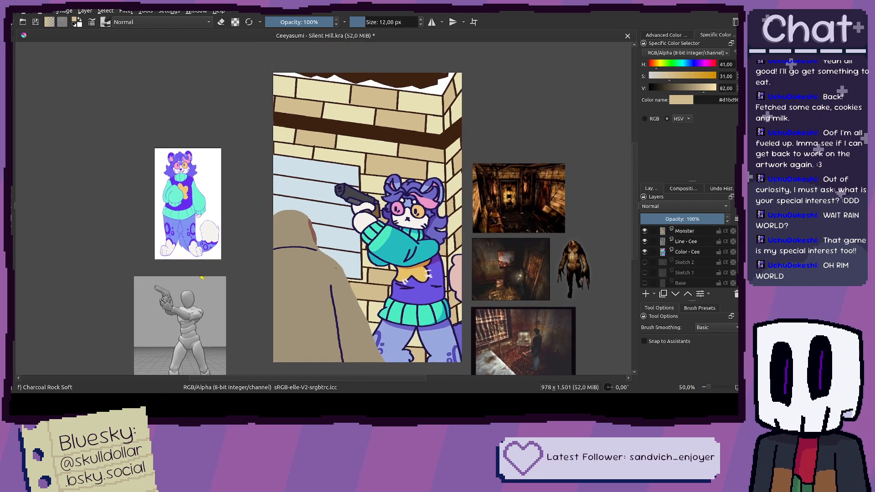
scroll(322, 189, "up", 2)
left_click_drag(323, 189, 350, 205)
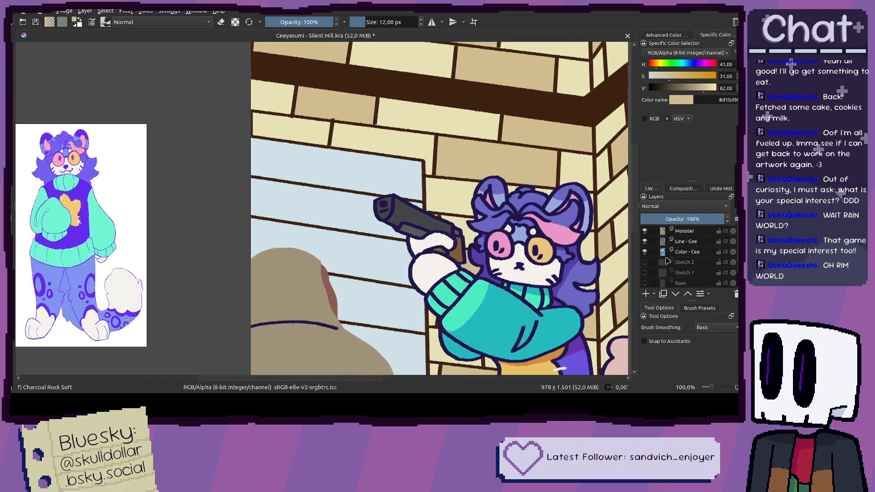
Step: Shift the paint colour to H 10, S 36, V 82 and add a layer named "BG Blood?" directly above BG Color
scroll(680, 258, "down", 3)
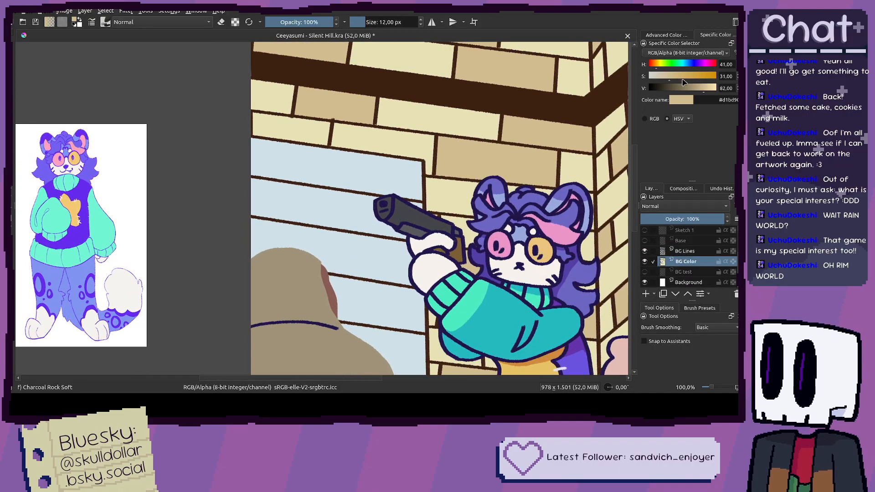
left_click(654, 67)
left_click(673, 77)
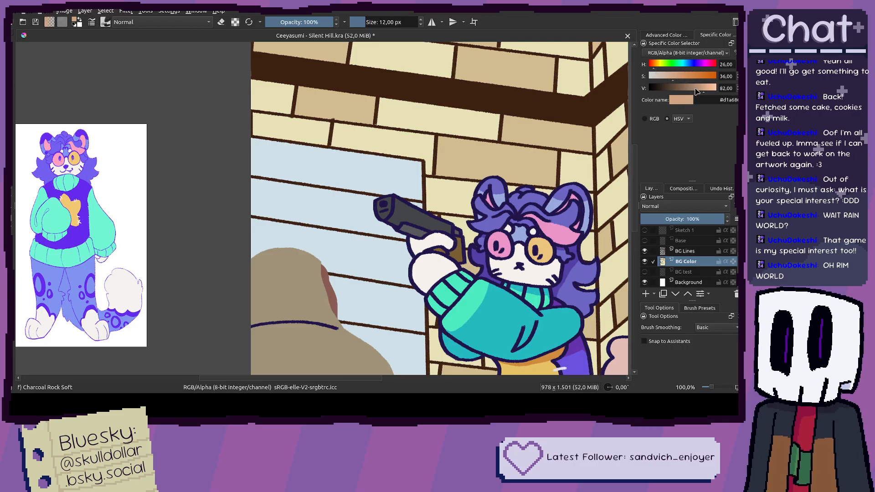
left_click(653, 67)
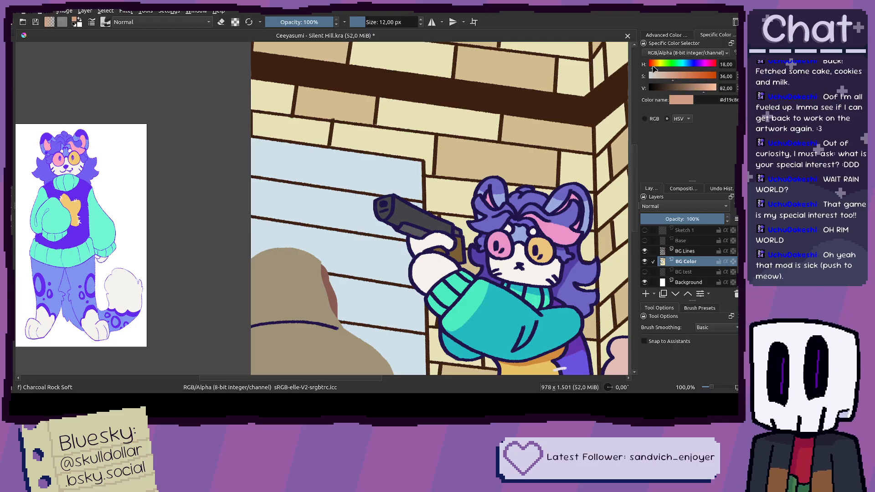
left_click_drag(396, 163, 426, 161)
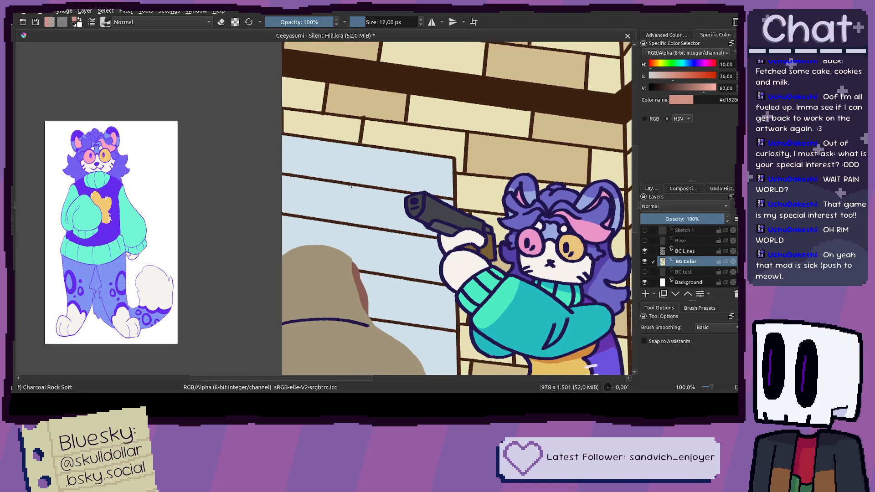
left_click(645, 294)
double_click(684, 260)
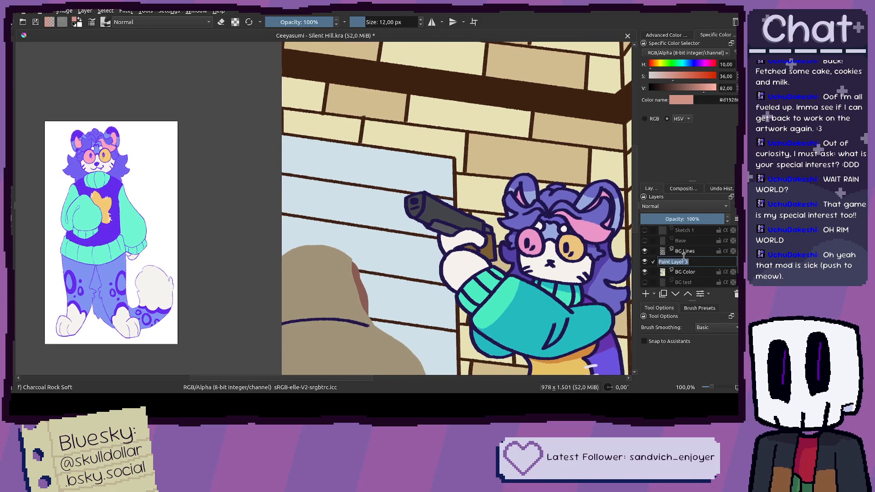
type("BG Blood?")
key("Return")
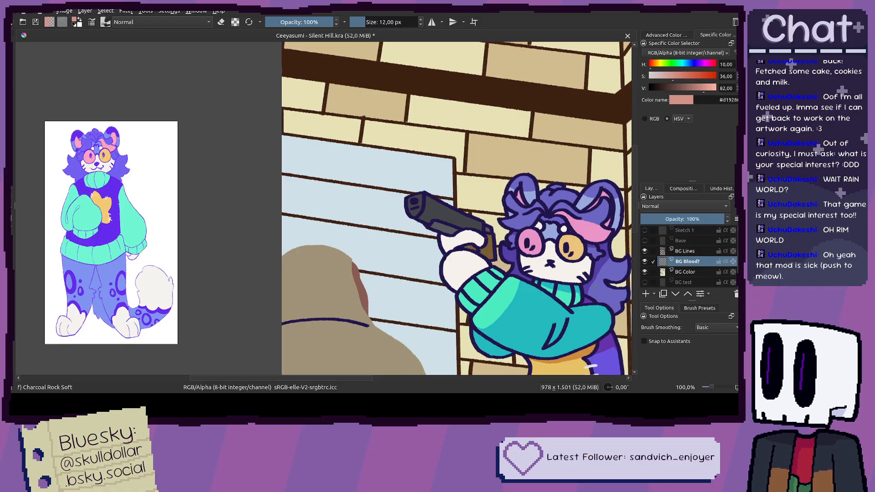
Step: Outline a wavy blood stain down the window behind the gun in dark red H 10, S 54, V 59
left_click_drag(367, 168, 391, 270)
scroll(384, 231, "up", 3)
left_click_drag(383, 193, 375, 212)
scroll(400, 276, "down", 4)
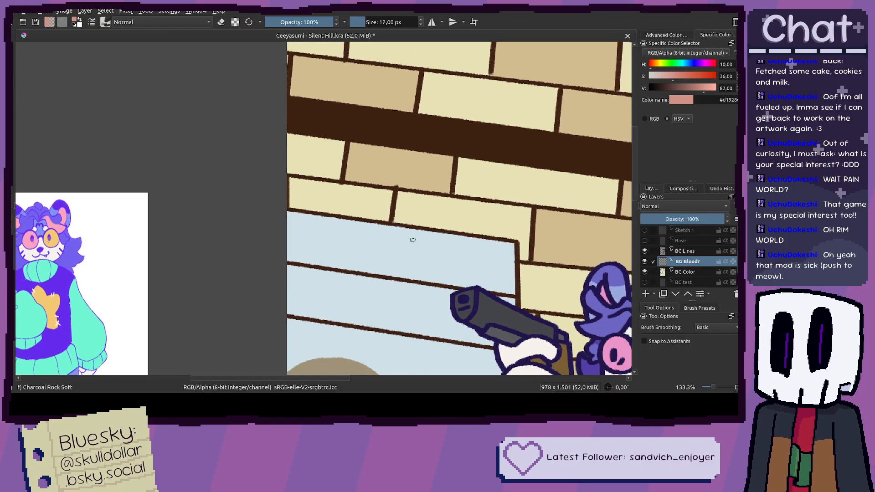
scroll(471, 196, "up", 4)
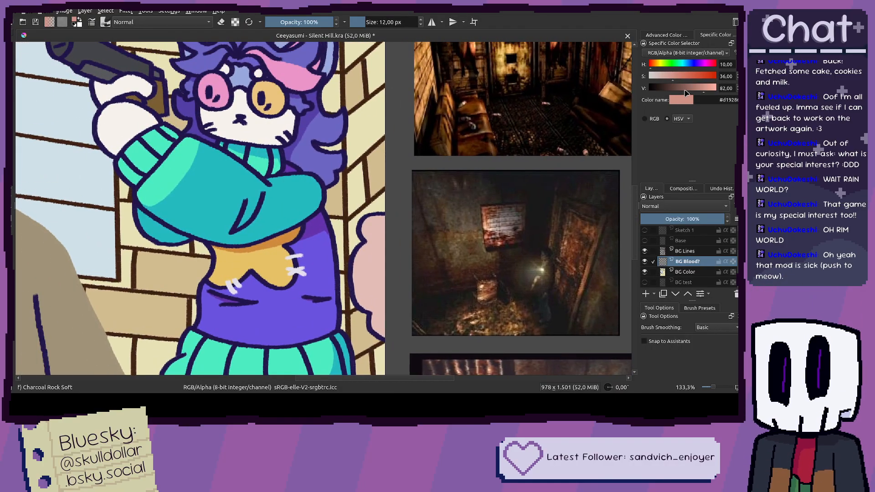
left_click(685, 88)
left_click(686, 75)
left_click_drag(191, 159, 517, 320)
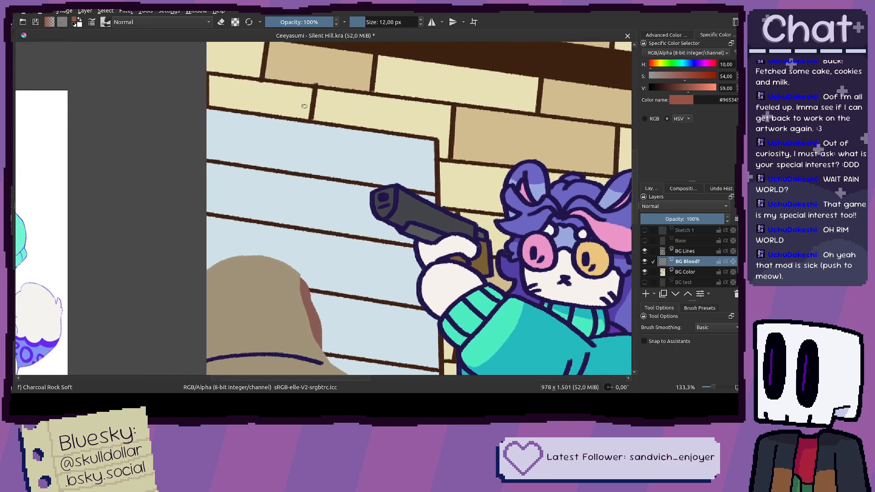
mouse_move(371, 134)
left_mouse_down()
mouse_move(388, 158)
mouse_move(391, 184)
left_mouse_up()
key("ctrl+z")
left_click_drag(375, 133, 395, 185)
key("ctrl+z")
mouse_move(381, 136)
left_mouse_down()
mouse_move(399, 152)
mouse_move(409, 188)
left_mouse_up()
left_click_drag(411, 226, 424, 260)
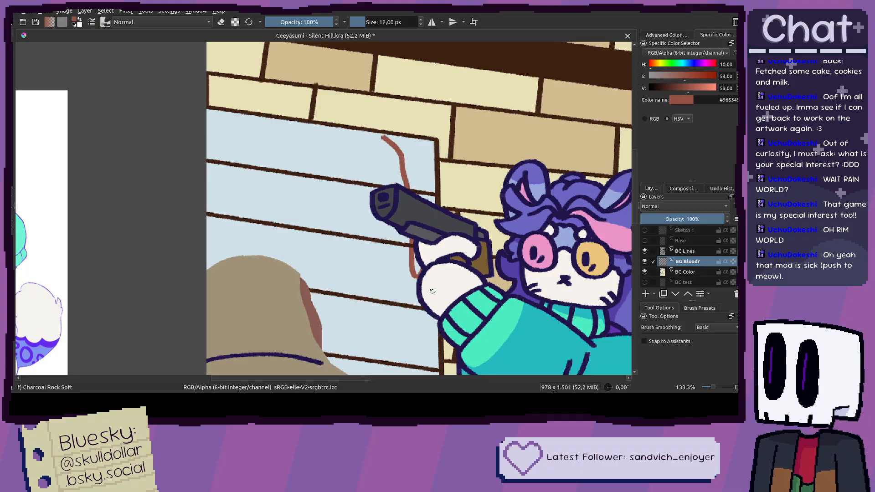
Step: Fill the stain up to the window frame with dark red and touch up its edges around the gun and hand
key("f")
left_click(430, 179)
left_click(431, 199)
scroll(411, 173, "up", 3)
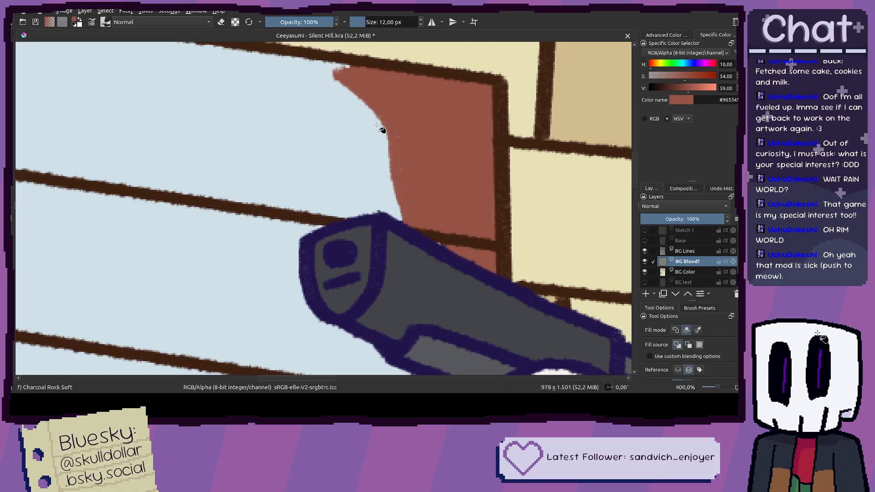
key("b")
left_click_drag(345, 64, 374, 101)
scroll(397, 119, "down", 2)
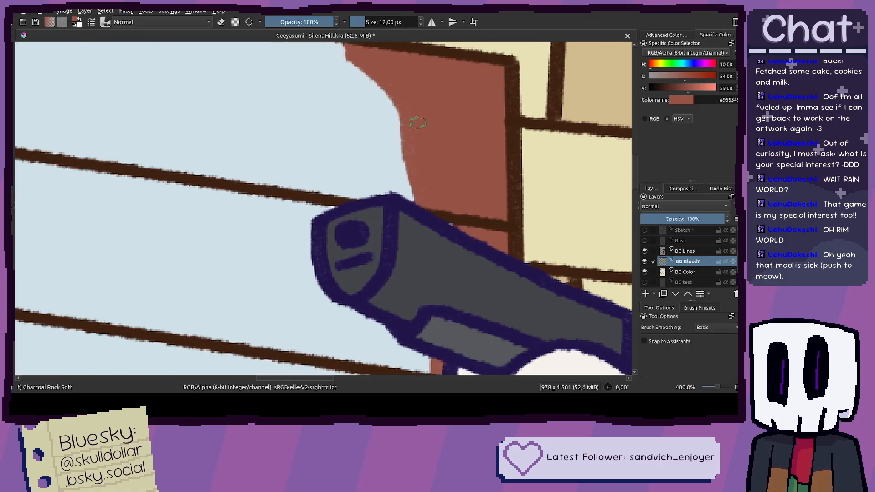
scroll(445, 250, "down", 3)
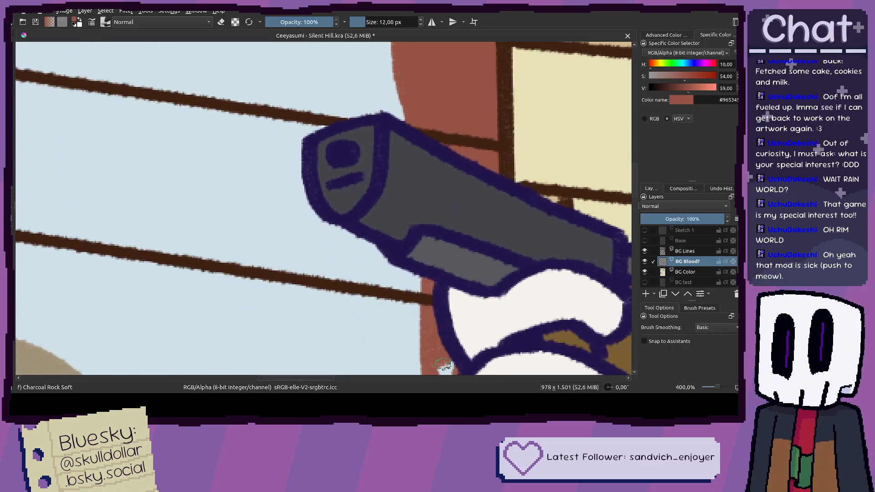
scroll(440, 296, "down", 3)
left_click_drag(441, 276, 433, 290)
scroll(430, 292, "down", 3)
Step: Paint a jagged dark red stain on the window beside the monster's head and shoulder
key("f")
key("b")
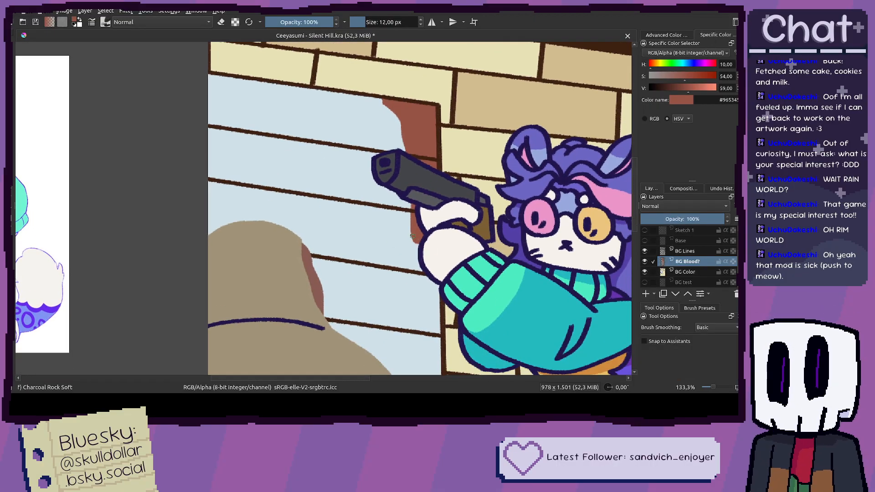
left_click_drag(441, 291, 482, 253)
mouse_move(363, 186)
left_mouse_down()
mouse_move(367, 232)
mouse_move(399, 305)
left_mouse_up()
mouse_move(361, 186)
left_mouse_down()
mouse_move(342, 199)
mouse_move(385, 299)
left_mouse_up()
scroll(373, 270, "up", 2)
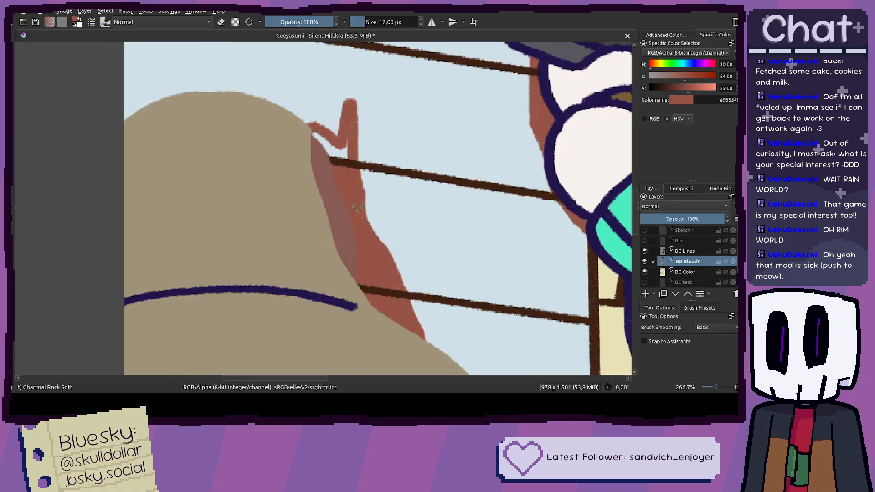
mouse_move(345, 161)
left_mouse_down()
mouse_move(424, 163)
mouse_move(412, 212)
mouse_move(382, 210)
mouse_move(346, 225)
left_mouse_up()
scroll(347, 154, "down", 1)
Step: Outline a dripping zigzag stain in the window's upper corner above the monster and fill it with dark red
scroll(348, 153, "down", 3)
scroll(382, 191, "up", 2)
key("ctrl+z")
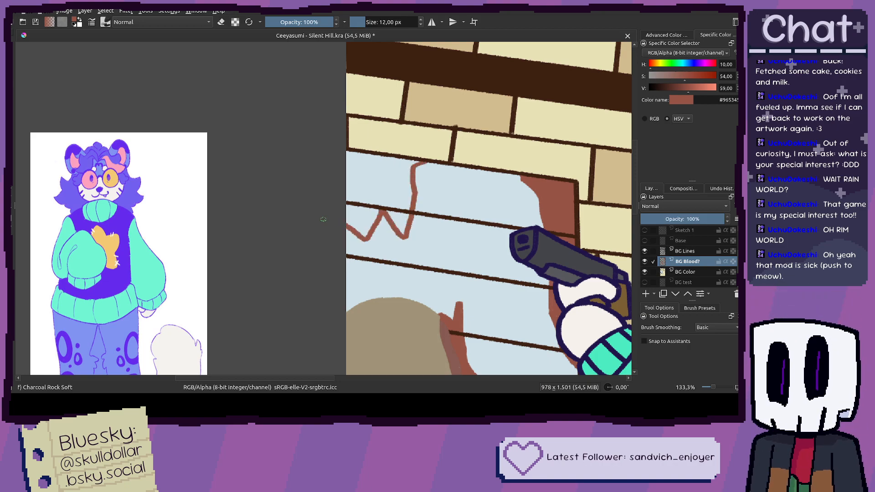
key("f")
left_click(361, 186)
left_click(365, 219)
left_click(404, 224)
scroll(416, 221, "up", 2)
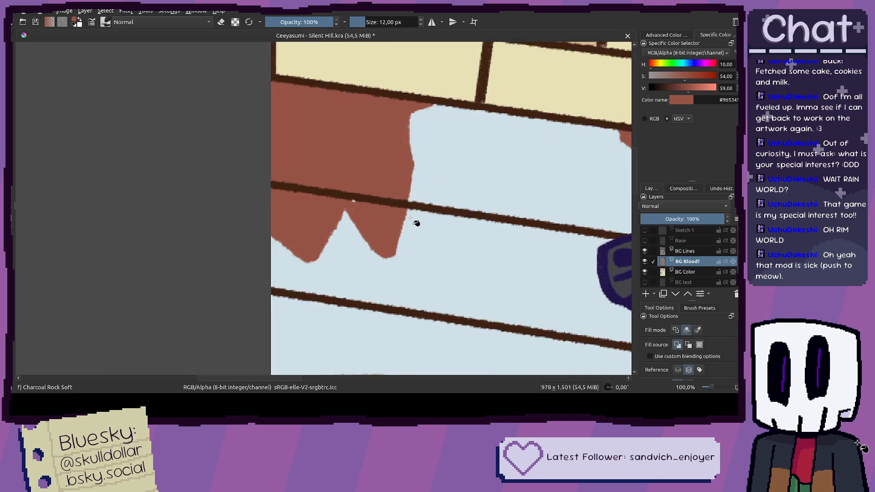
key("b")
scroll(379, 238, "down", 3)
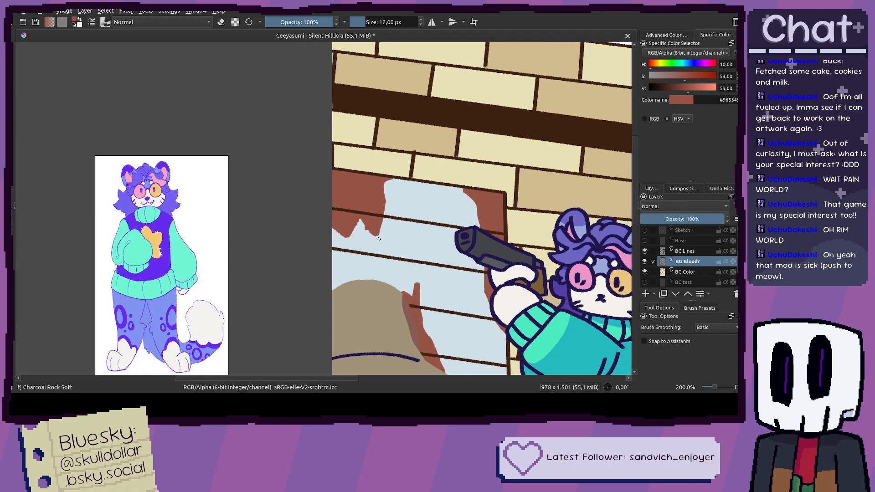
Step: Extend the dripping stain in the window's upper corner with a longer pointed drip crossing the board below
scroll(379, 238, "up", 2)
scroll(351, 185, "down", 4)
left_click_drag(318, 186, 321, 230)
scroll(315, 203, "up", 3)
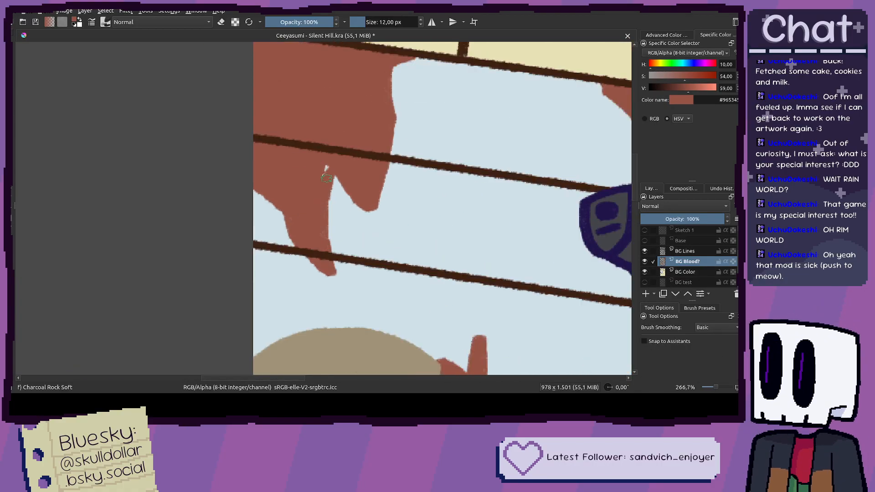
scroll(329, 178, "down", 4)
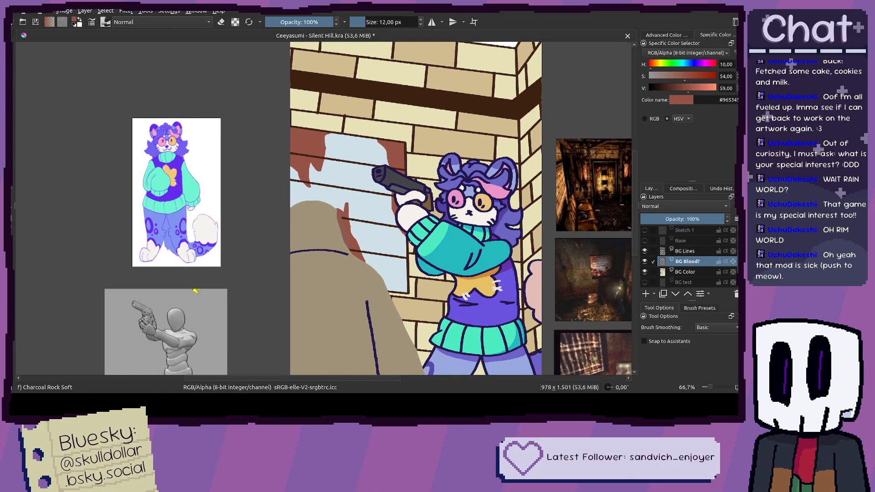
Step: Outline a jagged dark red stain in the window's lower corner beside the monster's shoulder and fill it
scroll(437, 208, "up", 5)
mouse_move(437, 207)
left_mouse_down()
mouse_move(416, 296)
mouse_move(416, 228)
mouse_move(383, 211)
mouse_move(398, 280)
mouse_move(273, 289)
left_mouse_up()
key("f")
left_click(414, 277)
key("b")
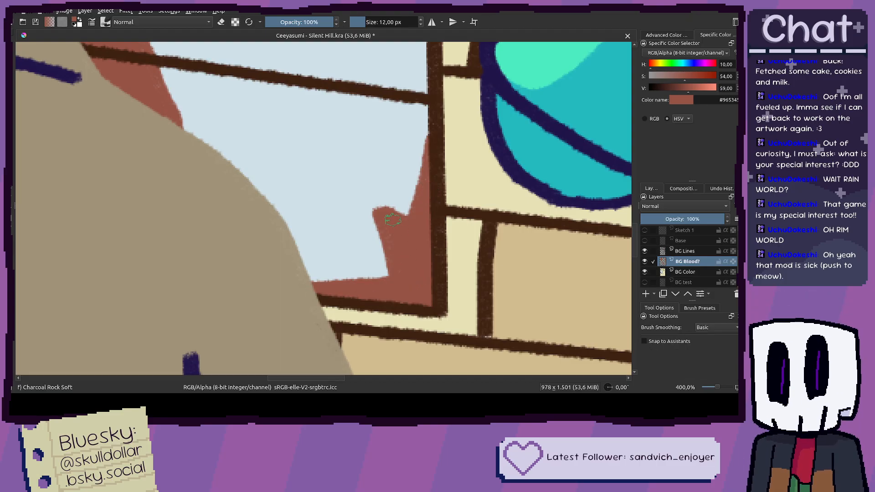
scroll(414, 269, "down", 2)
scroll(414, 268, "down", 3)
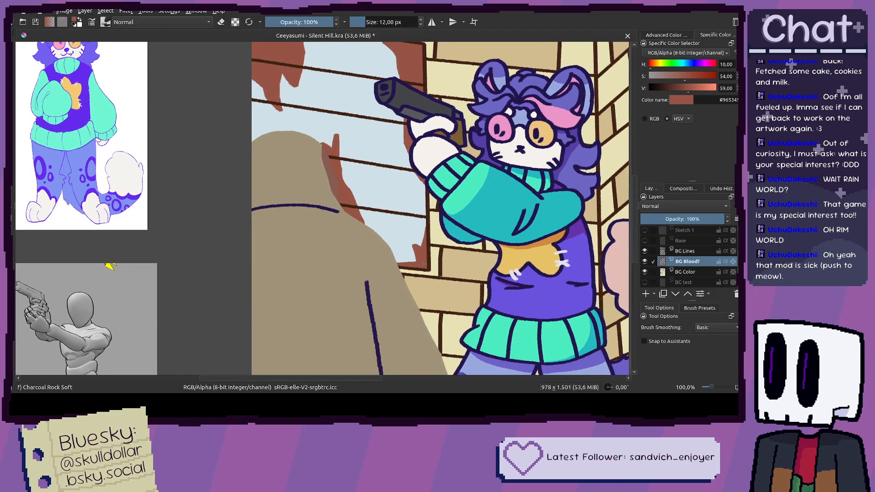
scroll(120, 277, "down", 1)
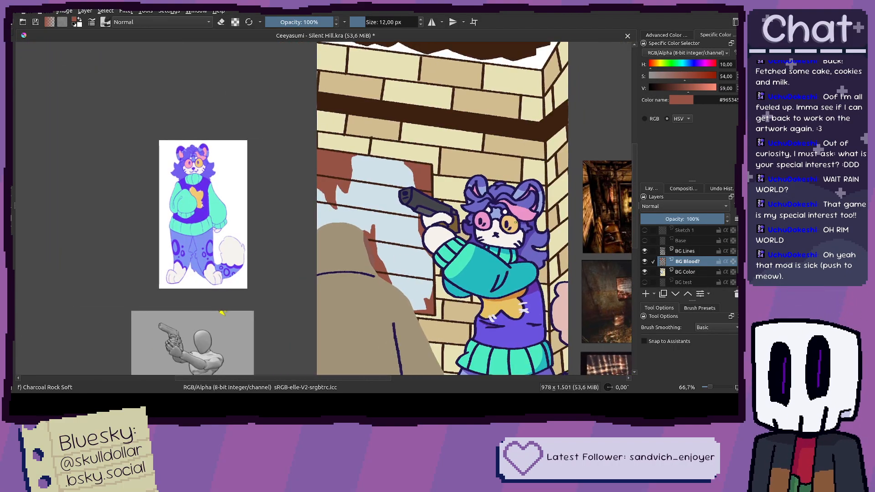
Step: Sample a wall colour and adjust it to a muted orange-brown of H 22, S 39, V 76 for the brick stains
left_click(510, 78, "ctrl")
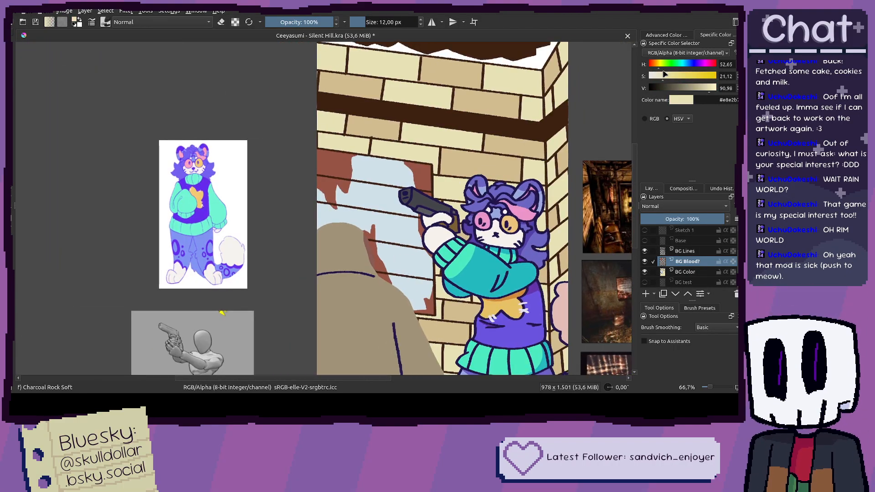
left_click(436, 201, "ctrl")
mouse_move(689, 88)
left_mouse_down()
mouse_move(702, 89)
mouse_move(677, 79)
left_mouse_up()
left_click(652, 66)
mouse_move(335, 58)
left_mouse_down()
mouse_move(361, 133)
mouse_move(291, 121)
mouse_move(309, 149)
left_mouse_up()
scroll(364, 134, "up", 1)
scroll(359, 184, "down", 3)
scroll(461, 205, "up", 4)
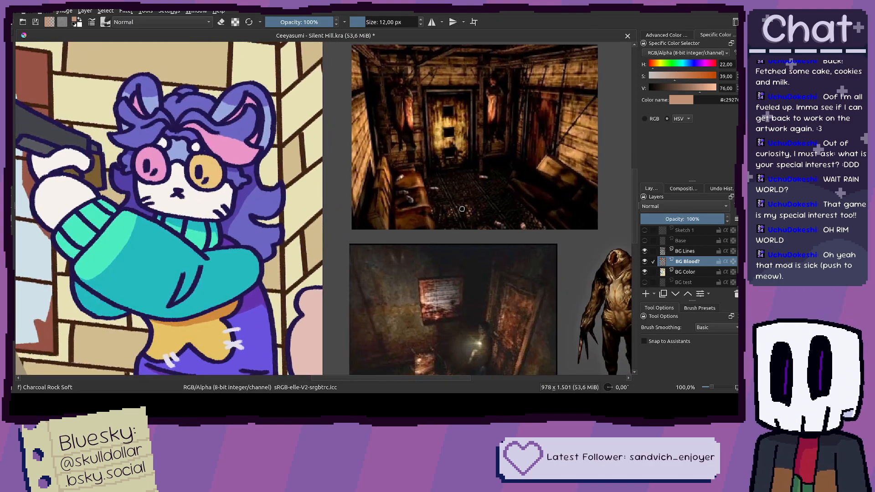
scroll(339, 122, "up", 5)
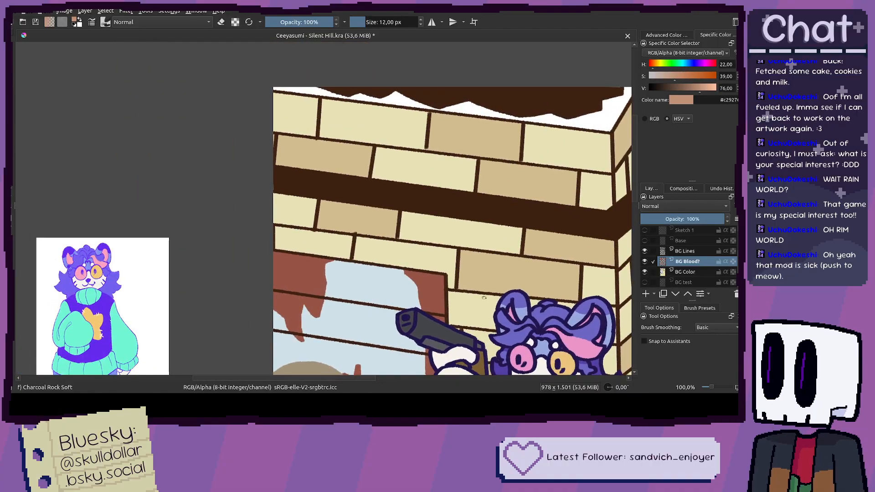
Step: Outline a wavy orange-brown stain across the top two brick rows above the beam, fill each brick section and touch up its edge
mouse_move(340, 122)
left_mouse_down()
mouse_move(322, 168)
mouse_move(364, 220)
mouse_move(406, 211)
mouse_move(435, 223)
mouse_move(515, 221)
mouse_move(596, 193)
mouse_move(537, 148)
left_mouse_up()
key("f")
left_click(534, 173)
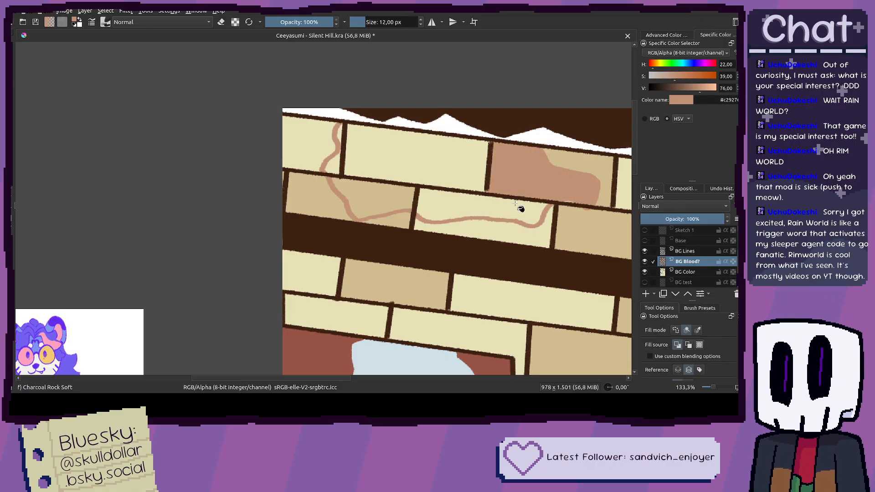
left_click(521, 208)
left_click(445, 171)
left_click(373, 191)
left_click(335, 164)
scroll(336, 164, "up", 3)
key("b")
mouse_move(338, 100)
left_mouse_down()
mouse_move(335, 182)
mouse_move(327, 130)
left_mouse_up()
scroll(336, 182, "down", 2)
Step: Outline a jagged stain on the bricks between the beam and the character's head and fill its upper sections
mouse_move(388, 146)
left_mouse_down()
mouse_move(398, 167)
mouse_move(397, 231)
left_mouse_up()
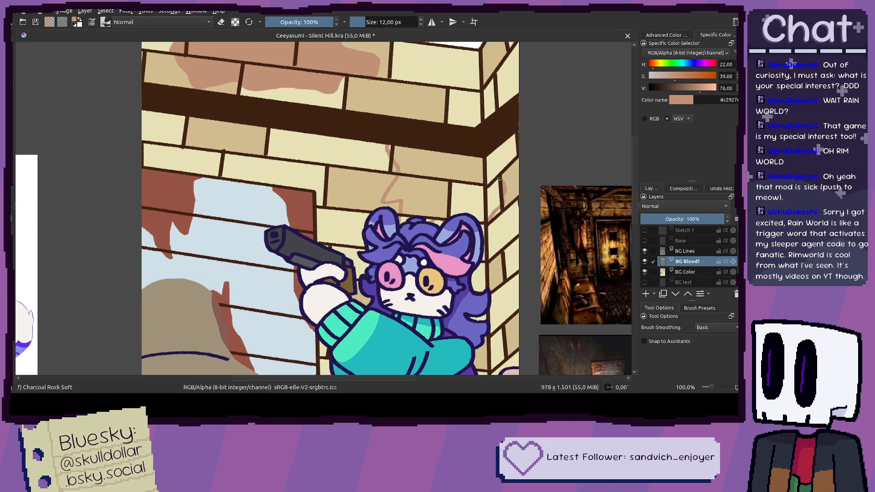
scroll(405, 146, "up", 4)
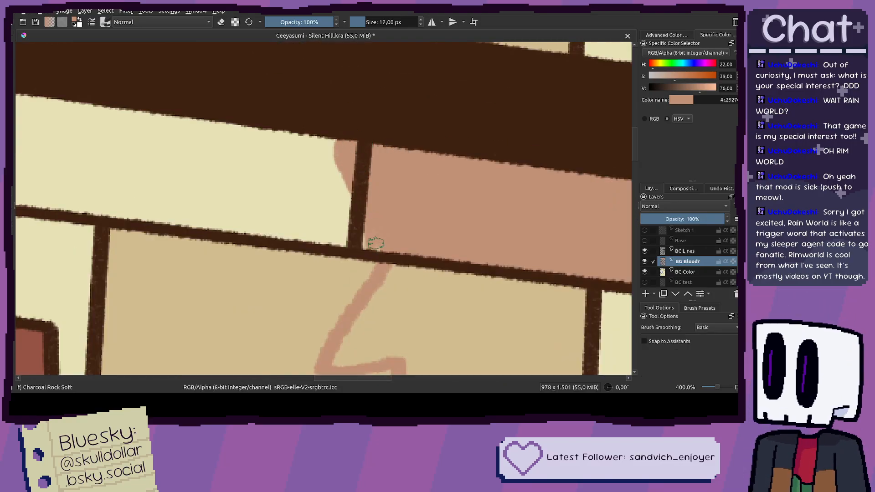
left_click_drag(407, 251, 393, 215)
key("f")
left_click(393, 256)
scroll(394, 258, "down", 3)
left_click_drag(449, 288, 409, 240)
left_click(436, 236)
Step: Close the outline of the stain above the character's head and fill its remaining brick sections
scroll(362, 255, "up", 2)
key("b")
left_click_drag(342, 251, 439, 256)
key("f")
left_click(586, 211)
left_click(596, 136)
Step: Outline a small stain on the side wall's upper bricks at the canvas edge and fill its sections
scroll(596, 136, "down", 3)
left_click_drag(571, 93, 495, 209)
key("b")
scroll(515, 121, "up", 2)
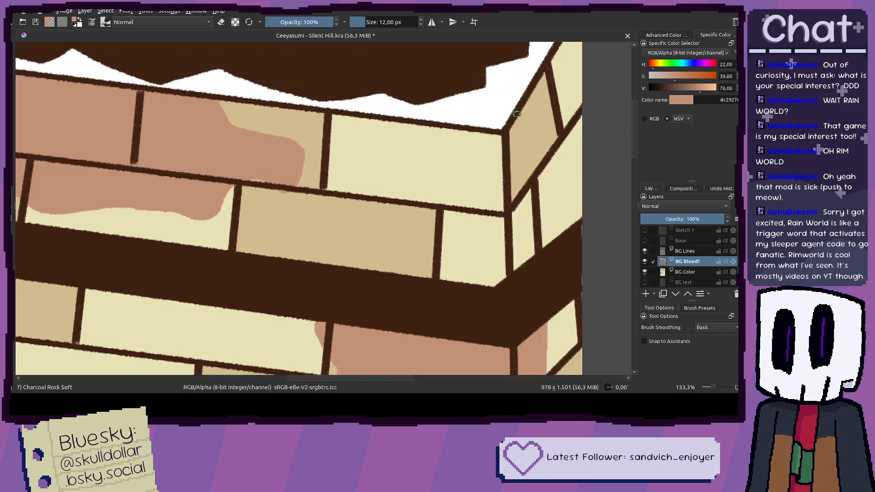
left_click_drag(537, 87, 585, 145)
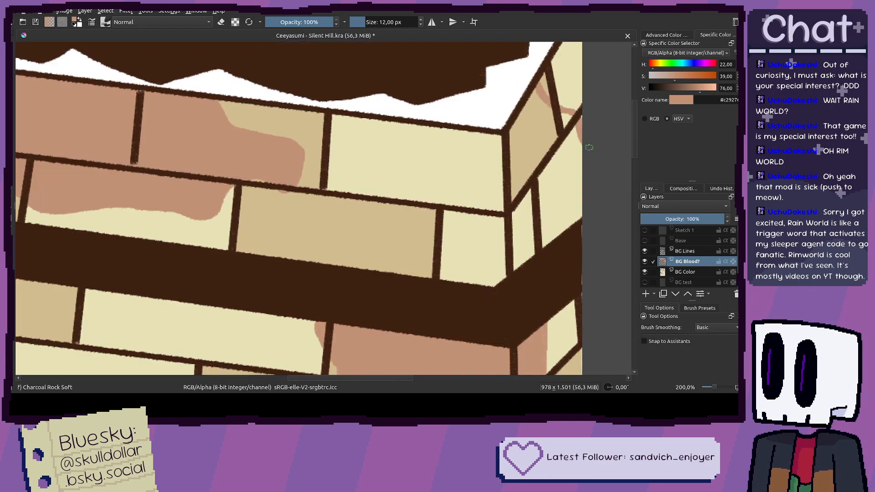
key("f")
left_click(574, 92)
left_click(545, 85)
key("b")
Step: Outline a curved stain on the side wall beside the character's hair and fill its brick sections down to the pink shape
scroll(502, 240, "down", 3)
left_click_drag(502, 241, 532, 143)
scroll(507, 208, "up", 1)
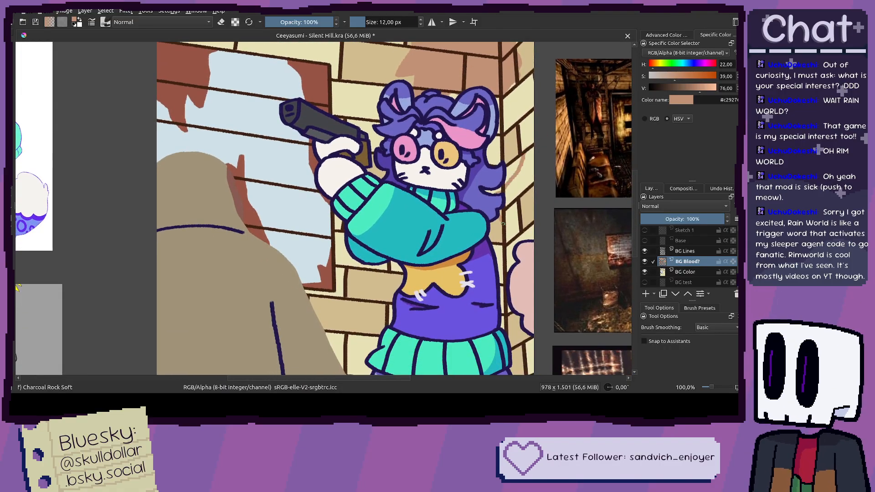
key("f")
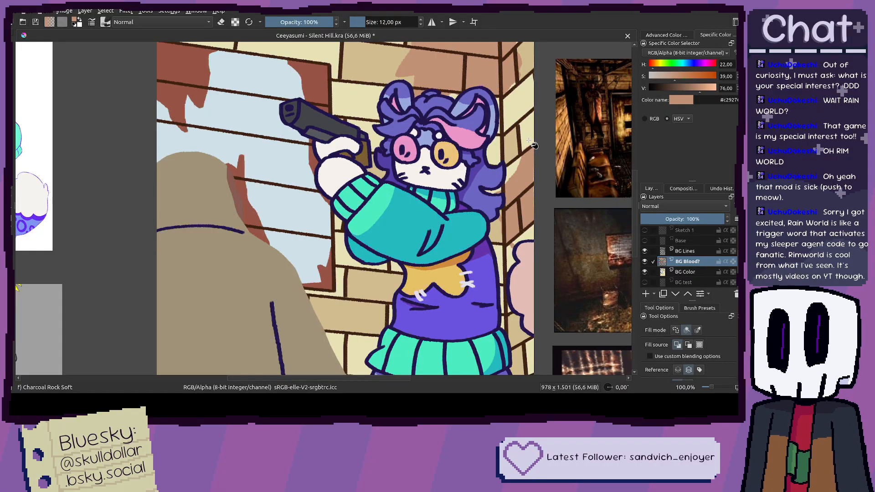
scroll(536, 178, "up", 1)
scroll(537, 177, "up", 1)
key("b")
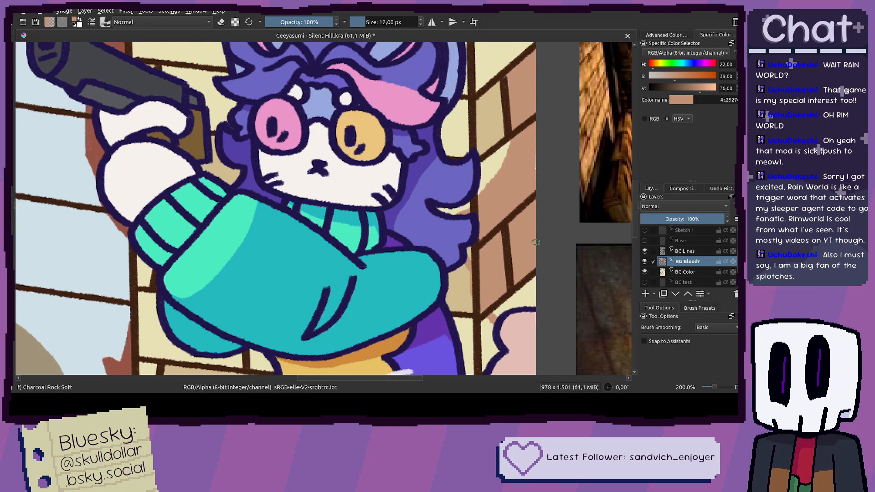
left_click_drag(537, 268, 528, 206)
key("f")
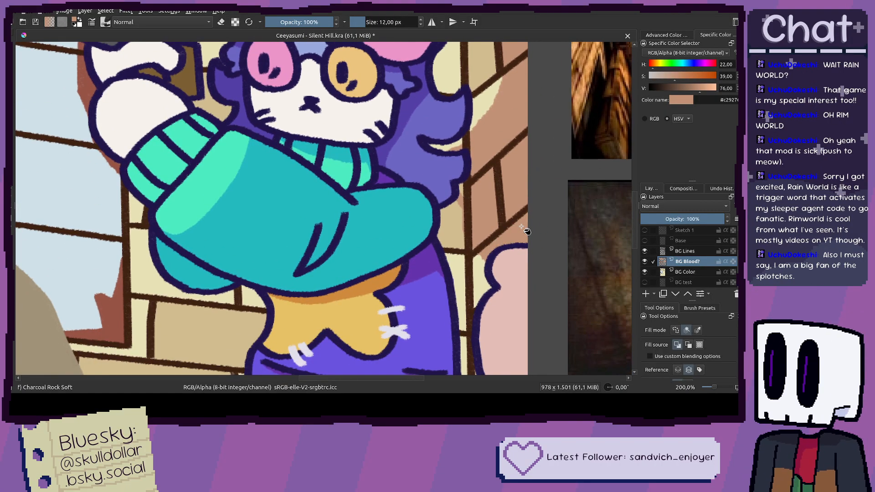
key("b")
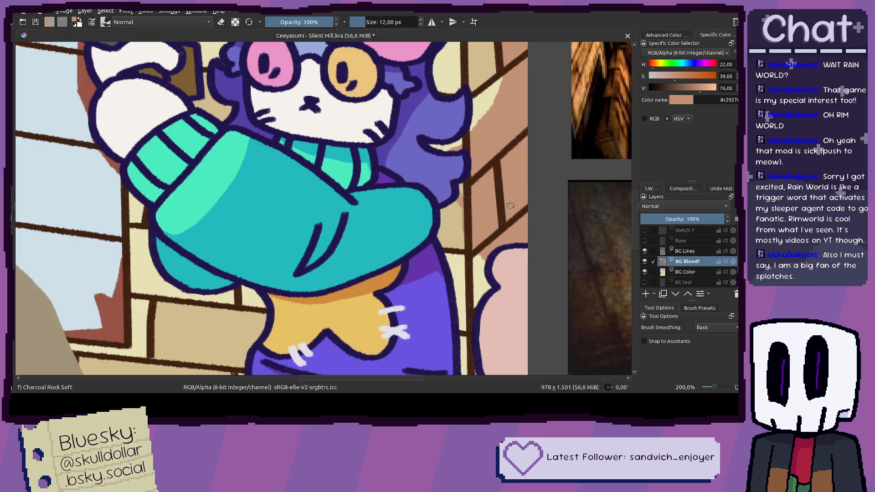
Step: Paint a pointed stain on the bricks between the window frame and the character's elbow, filling each section
scroll(485, 174, "down", 2)
left_click_drag(485, 173, 483, 110)
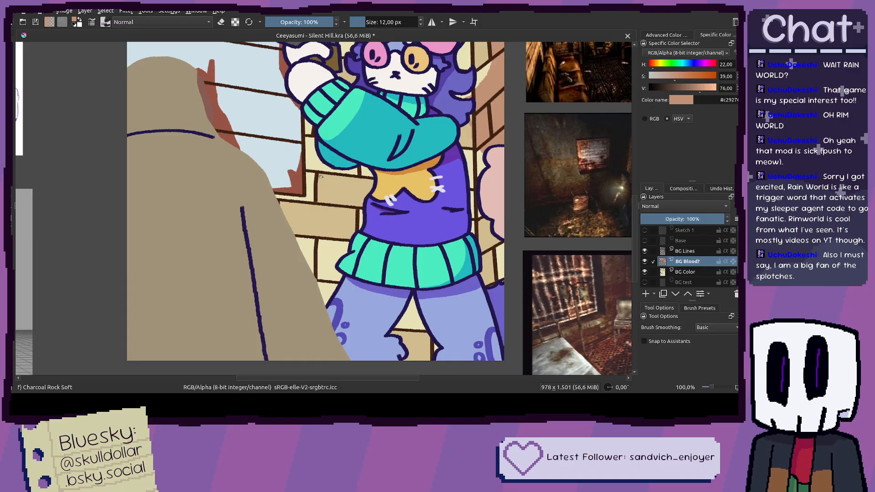
scroll(306, 143, "up", 1)
left_click_drag(305, 144, 332, 190)
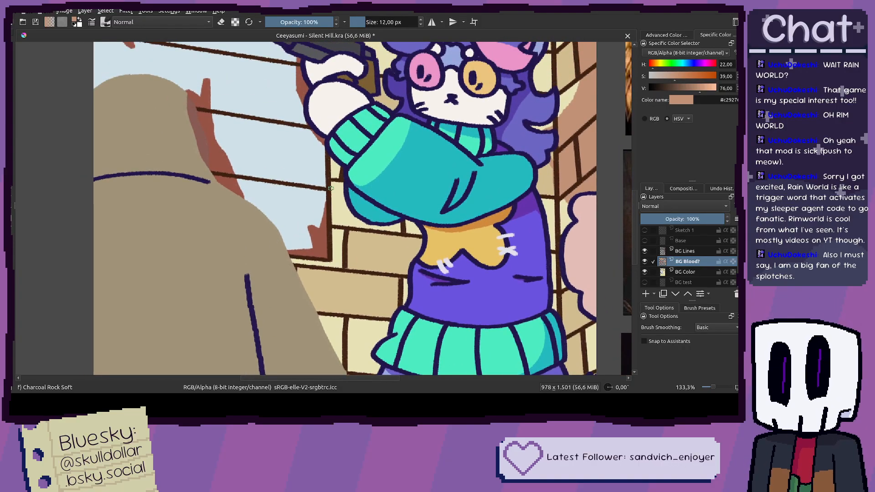
left_click_drag(391, 227, 389, 242)
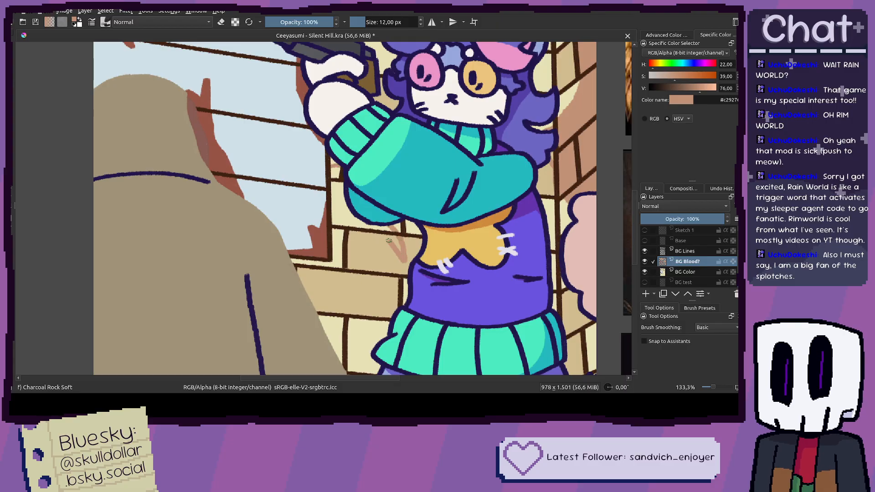
key("f")
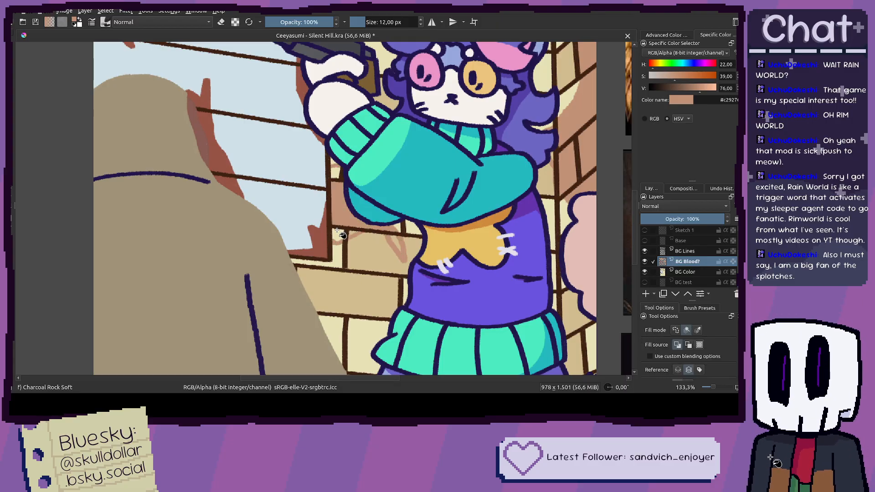
key("b")
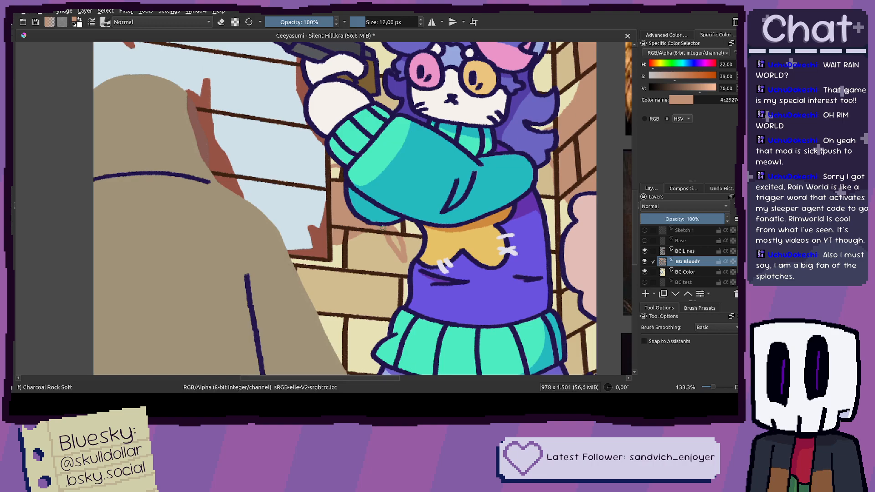
key("f")
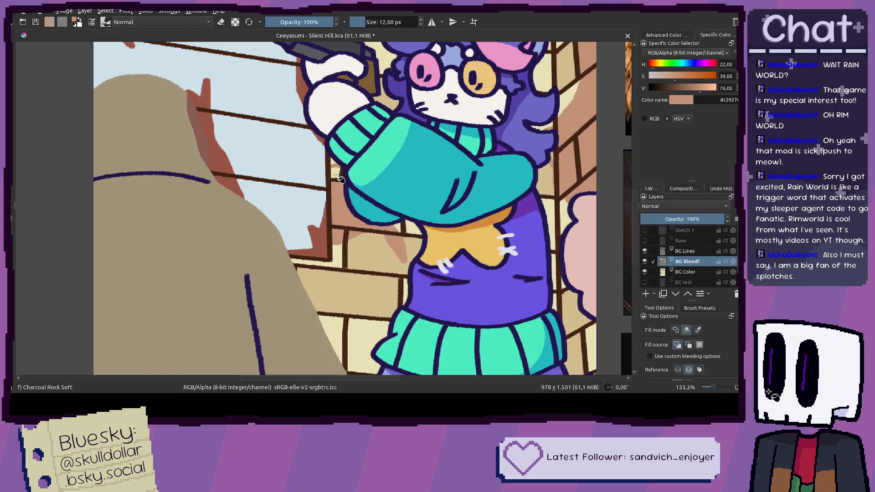
scroll(350, 198, "up", 2)
scroll(360, 199, "down", 3)
Step: Outline stains on the bricks beside the character's hip and between the legs, and fill them with orange-brown
key("b")
left_click_drag(384, 241, 374, 168)
scroll(361, 199, "up", 1)
mouse_move(337, 254)
left_mouse_down()
mouse_move(322, 209)
mouse_move(338, 205)
left_mouse_up()
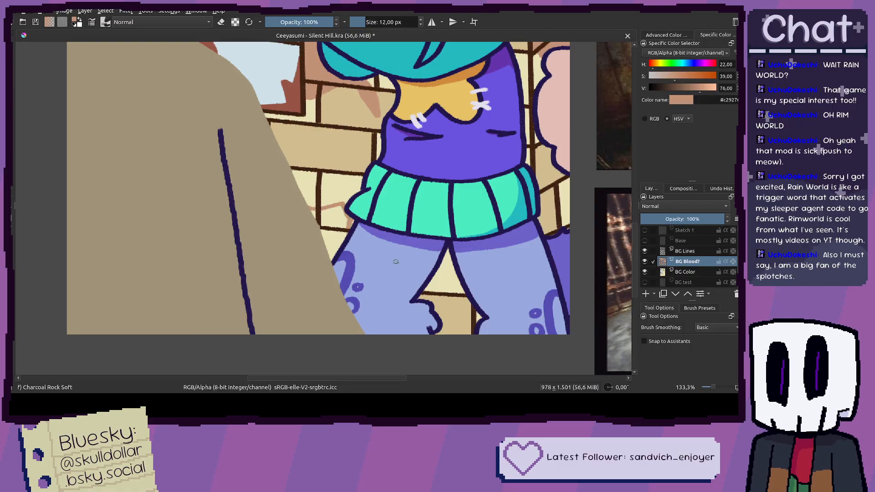
left_click_drag(439, 284, 423, 283)
key("f")
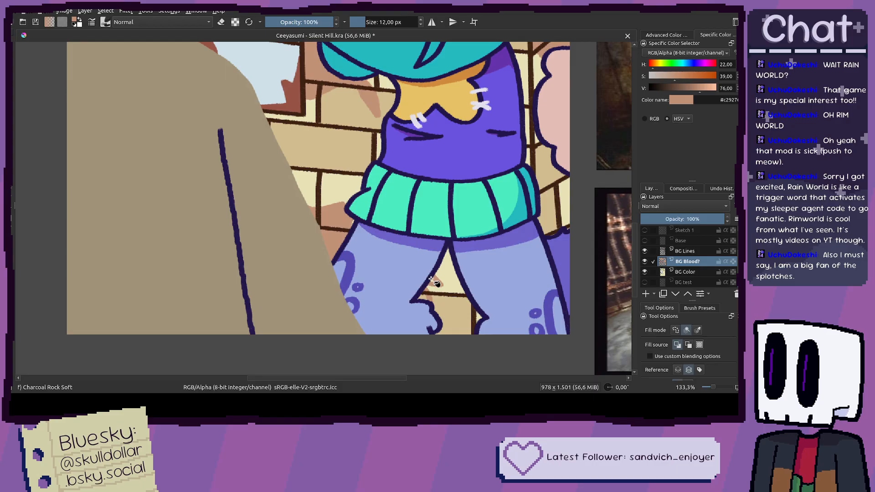
scroll(429, 282, "up", 4)
left_click(401, 346)
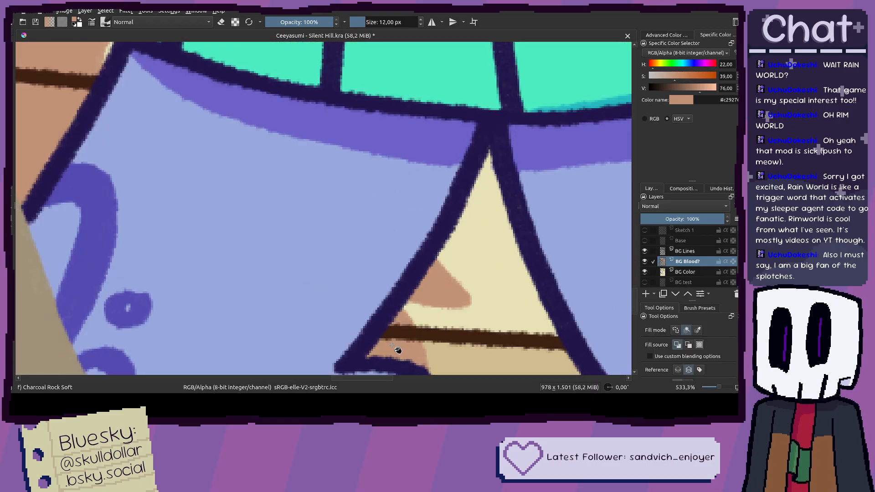
Step: Add a small orange-brown stain on the side wall bricks beside the sweater's hem and fill it
key("b")
key("1")
left_click_drag(389, 320, 388, 324)
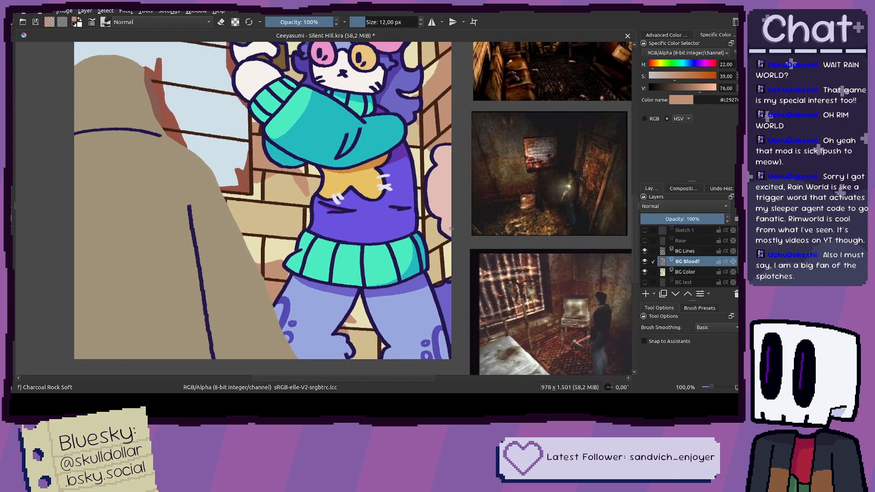
key("f")
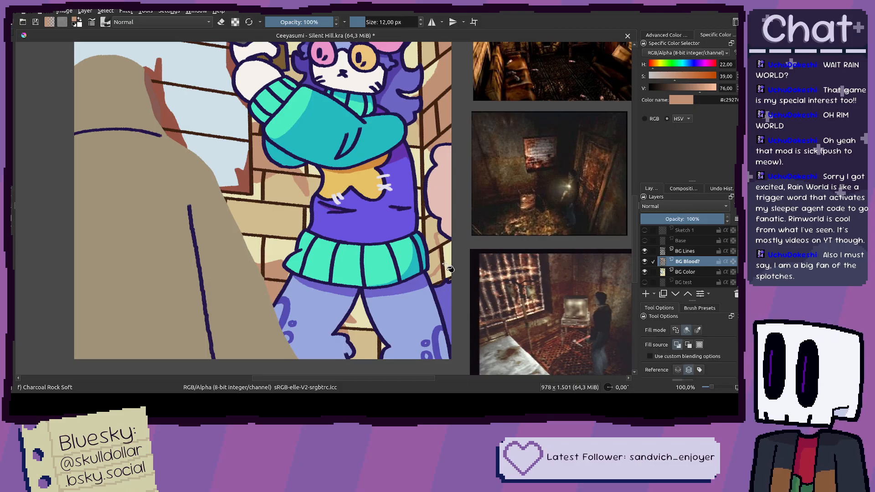
scroll(444, 240, "up", 3)
left_click(430, 329)
left_click_drag(430, 328, 409, 289)
key("b")
Step: Outline pointed drips on the first two bricks under the beam at the canvas edge and fill them with orange-brown
scroll(430, 304, "down", 4)
left_click_drag(398, 160, 467, 238)
scroll(462, 221, "down", 1)
scroll(388, 168, "up", 4)
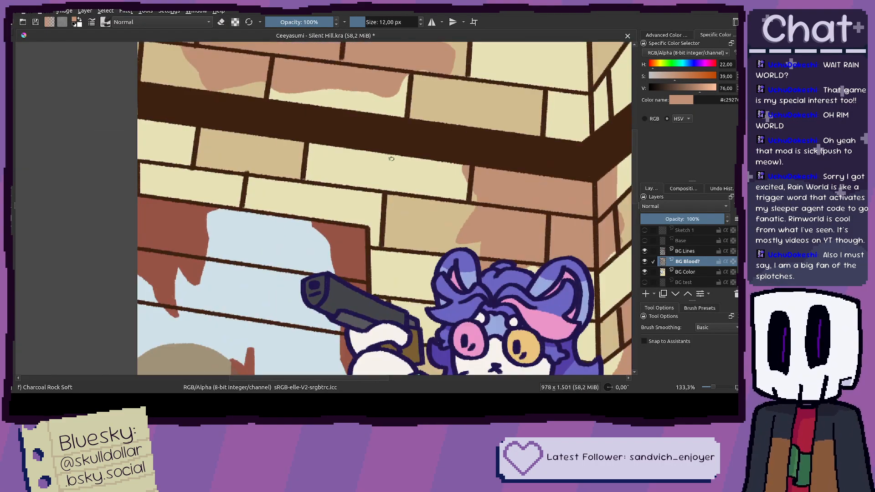
mouse_move(325, 136)
left_mouse_down()
mouse_move(285, 172)
mouse_move(199, 132)
mouse_move(119, 124)
mouse_move(156, 123)
mouse_move(143, 130)
mouse_move(129, 173)
mouse_move(85, 127)
left_mouse_up()
key("f")
left_click(130, 133)
key("b")
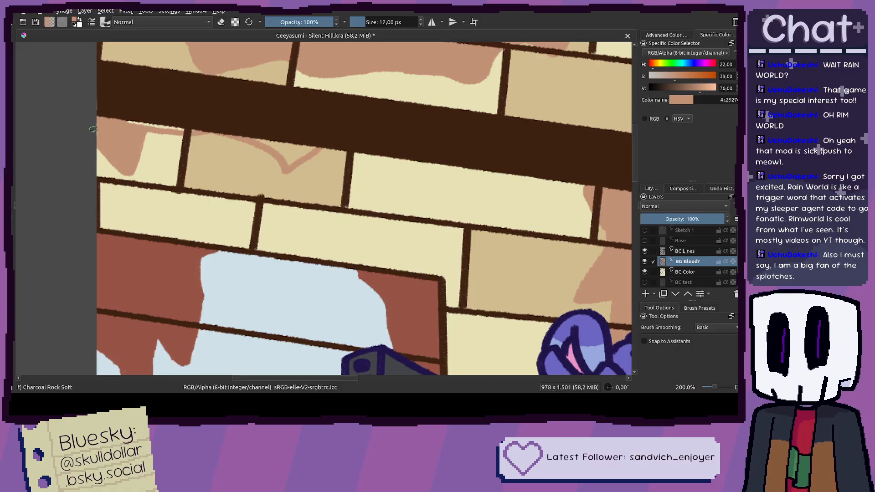
mouse_move(150, 134)
left_mouse_down()
mouse_move(180, 129)
mouse_move(121, 121)
left_mouse_up()
mouse_move(245, 137)
left_mouse_down()
mouse_move(307, 144)
mouse_move(285, 143)
mouse_move(298, 148)
mouse_move(299, 164)
mouse_move(274, 142)
mouse_move(289, 157)
mouse_move(275, 148)
mouse_move(283, 164)
left_mouse_up()
Step: Set the BG Blood? layer's opacity to 75% and review the stains across the whole illustration
scroll(296, 146, "down", 4)
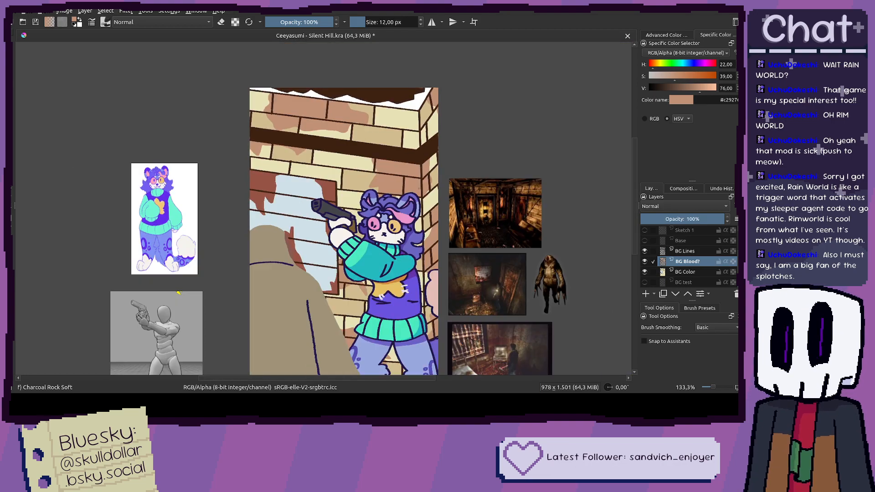
right_click(702, 222)
type("75")
key("Return")
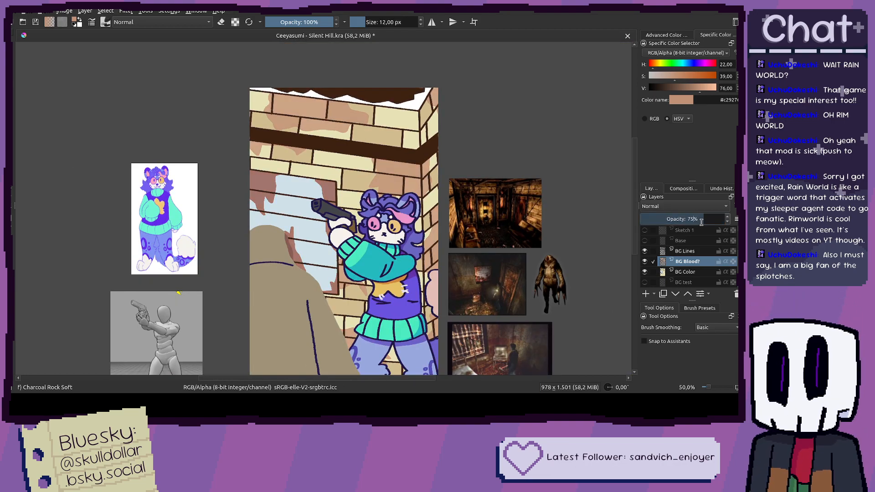
left_click_drag(294, 244, 343, 226)
scroll(343, 227, "up", 3)
scroll(345, 225, "down", 2)
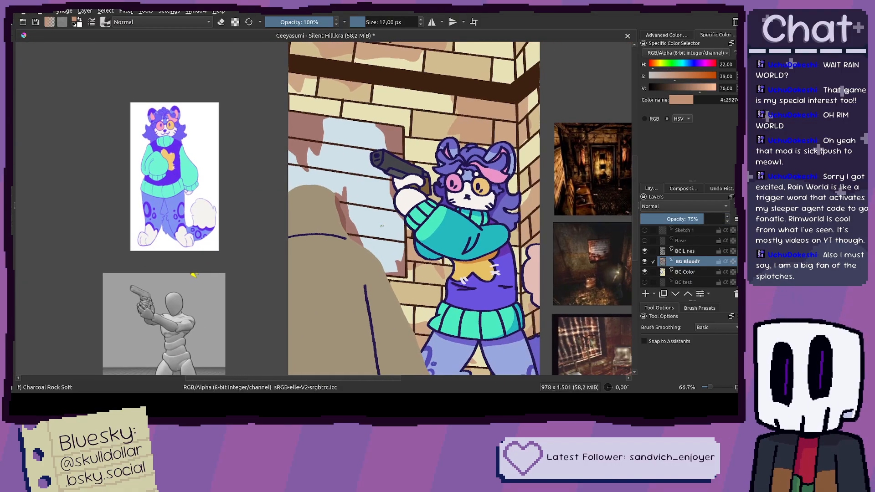
scroll(170, 262, "down", 2)
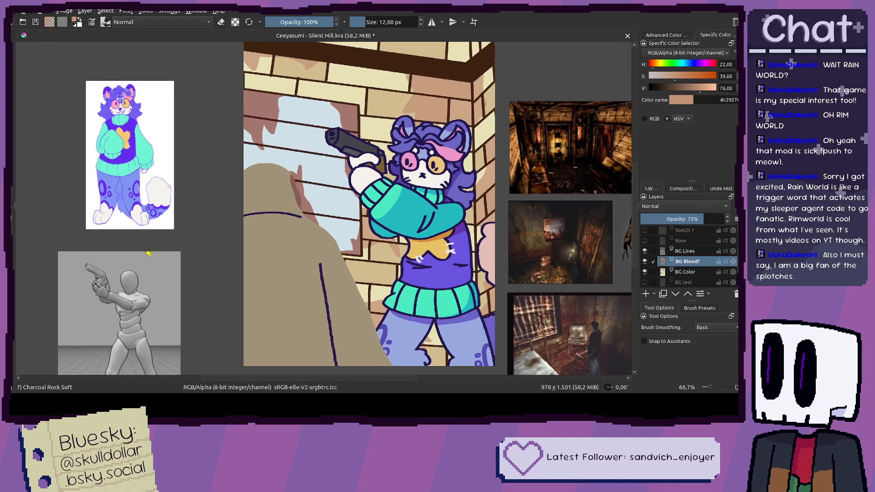
Step: Try filling the gap between the ceiling and the top bricks with muted brown, hue 34, saturation 57 and value 40, on the BG Blood? layer
scroll(161, 360, "up", 2)
left_click_drag(453, 143, 445, 167)
left_click(446, 128, "ctrl")
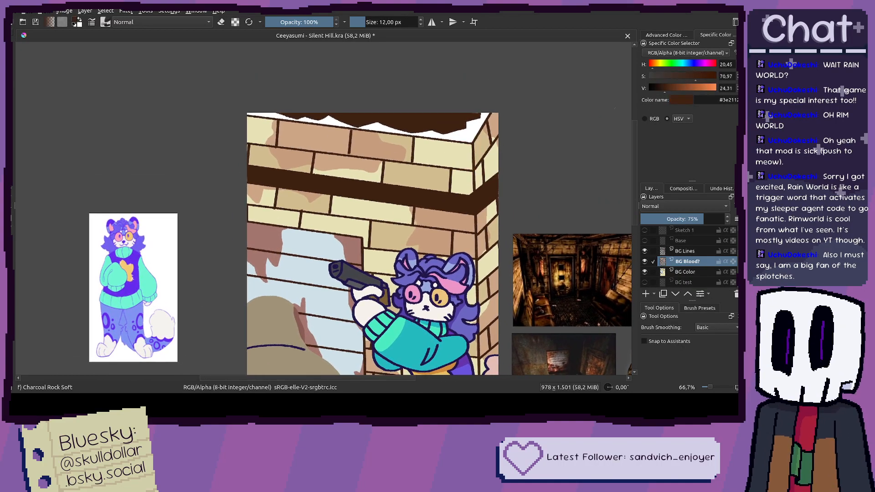
left_click(675, 88)
left_click(687, 77)
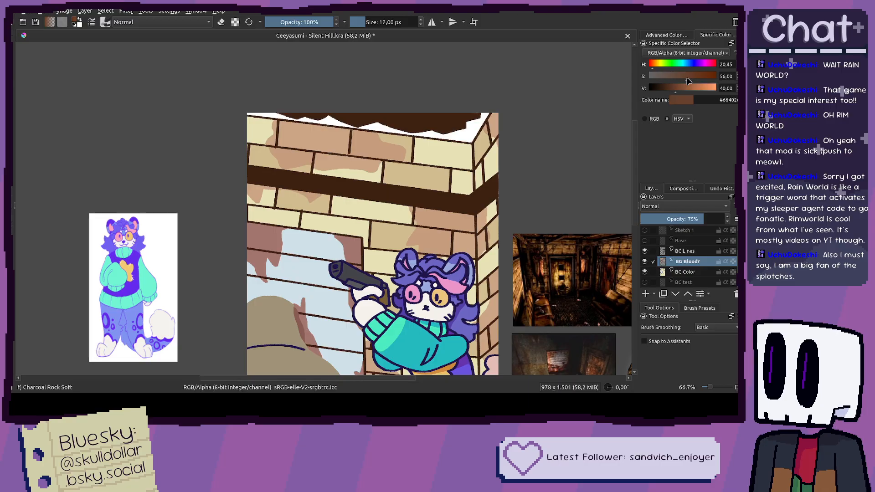
left_click(656, 65)
key("f")
left_click(468, 134)
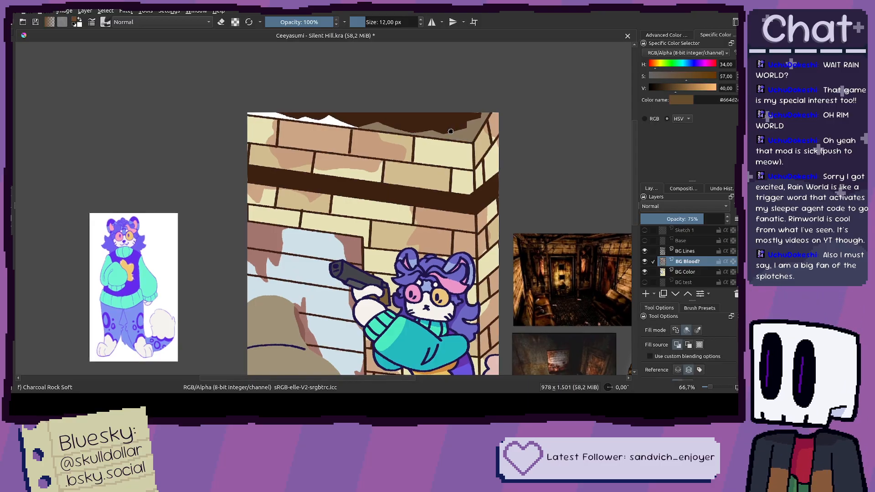
left_click_drag(352, 129, 413, 162)
scroll(414, 161, "up", 2)
scroll(483, 172, "up", 1)
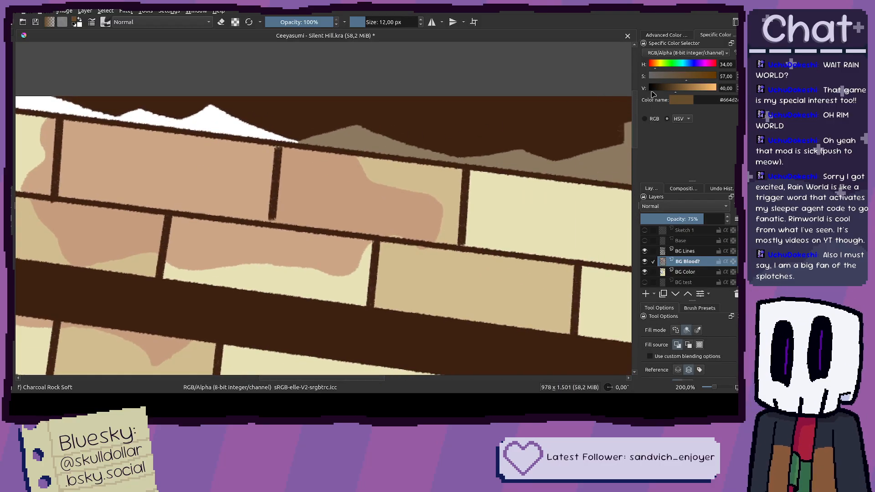
Step: Try filling the ragged gaps beneath the ceiling on the BG Blood? layer with a darker brown, hue 27, saturation 63 and value 27
left_click(500, 143, "ctrl")
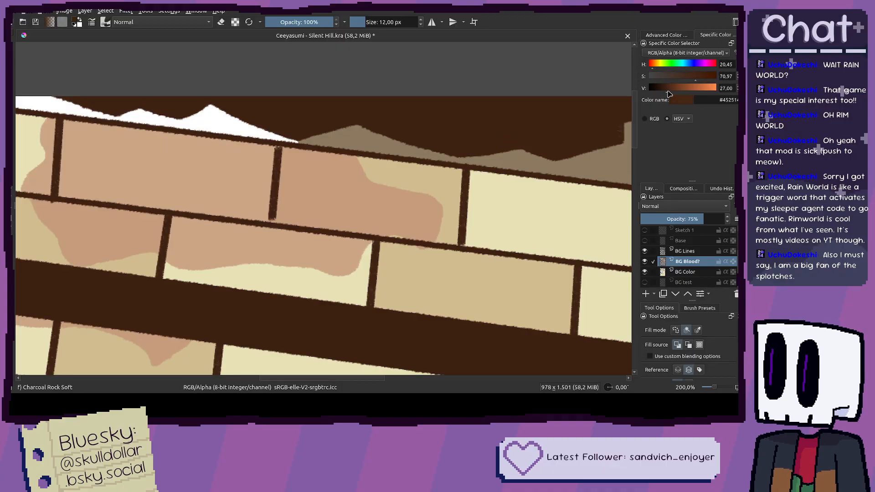
left_click_drag(694, 81, 691, 80)
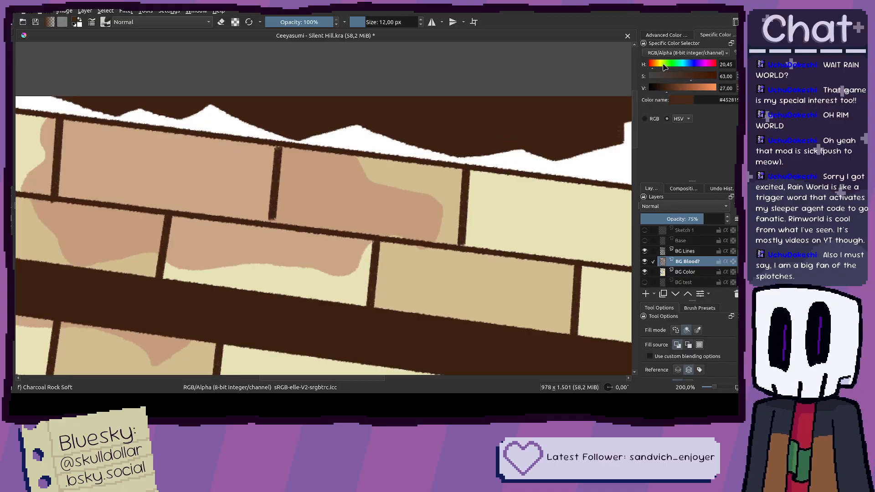
left_click(654, 70)
left_click(601, 170)
scroll(601, 170, "up", 1)
left_click_drag(580, 167, 441, 162)
left_click_drag(160, 115, 399, 149)
left_click_drag(301, 149, 462, 148)
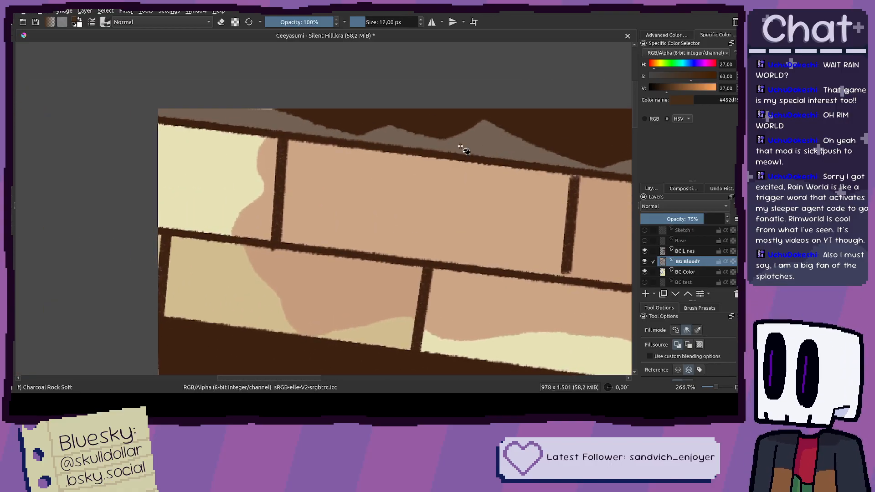
key("b")
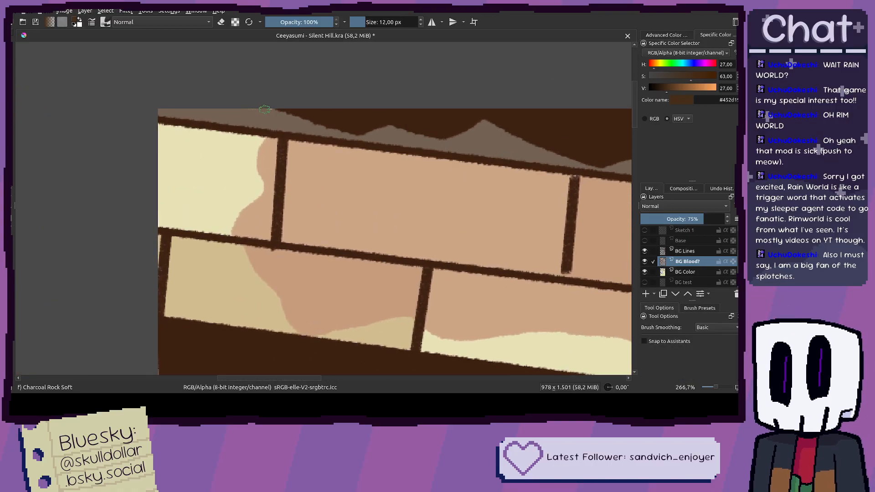
scroll(303, 87, "down", 4)
mouse_move(480, 185)
left_mouse_down()
mouse_move(453, 198)
mouse_move(461, 214)
mouse_move(479, 205)
mouse_move(481, 178)
left_mouse_up()
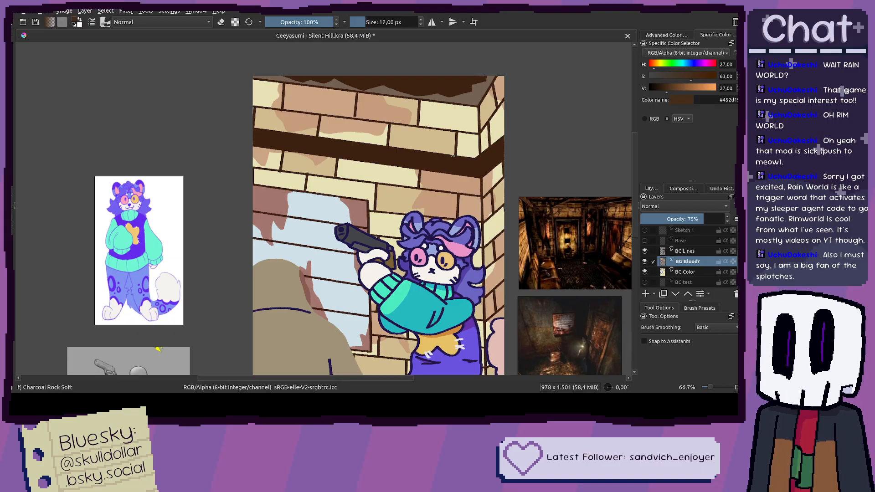
Step: Switch to the BG Color layer and try the dark brown, then a lighter one with saturation 58 and value 34, in the ceiling gap
left_click(690, 272)
key("f")
scroll(507, 171, "up", 5)
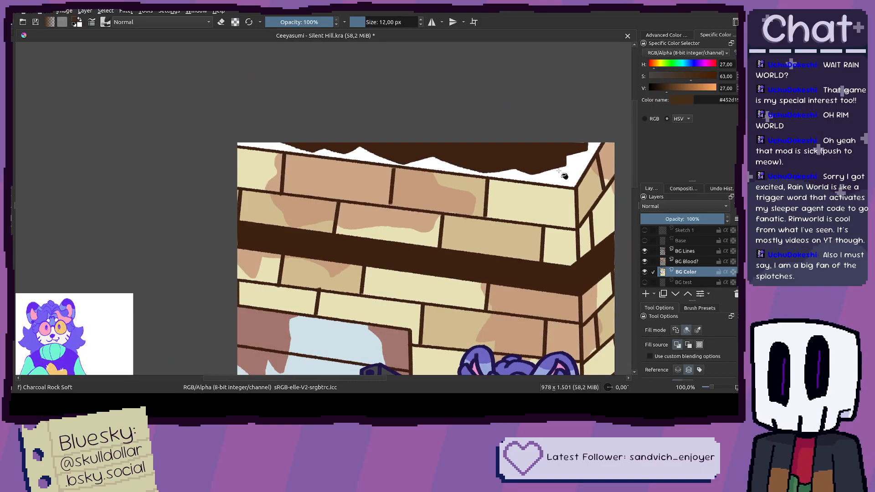
left_click_drag(394, 161, 364, 169)
left_click(350, 154)
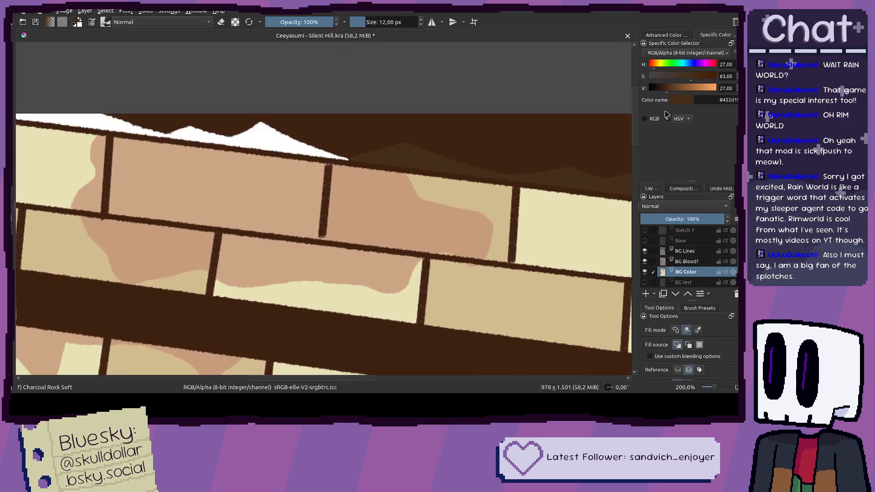
left_click(672, 90)
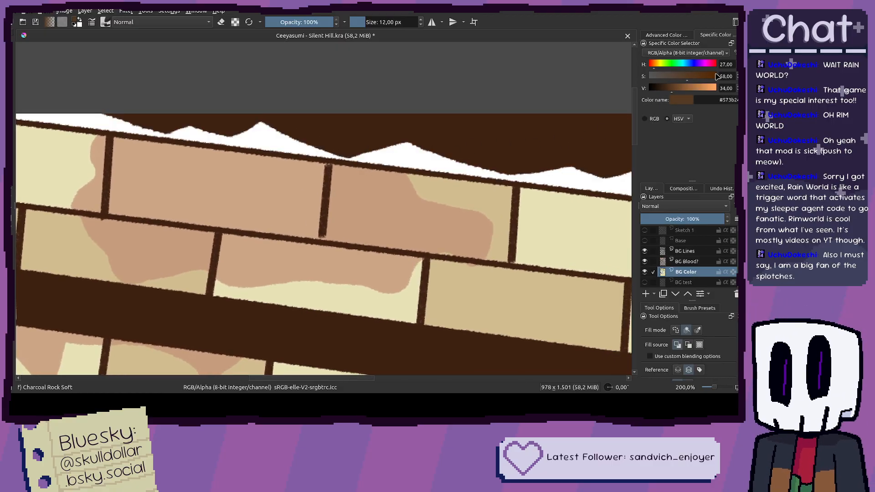
left_click(618, 185)
left_click_drag(617, 184, 419, 170)
Step: Fill the ragged gaps beneath the ceiling on the BG Color layer with olive brown, hue 36, saturation 58 and value 34
left_click(653, 67)
left_click(668, 68)
left_click(398, 176)
left_click_drag(398, 176, 321, 137)
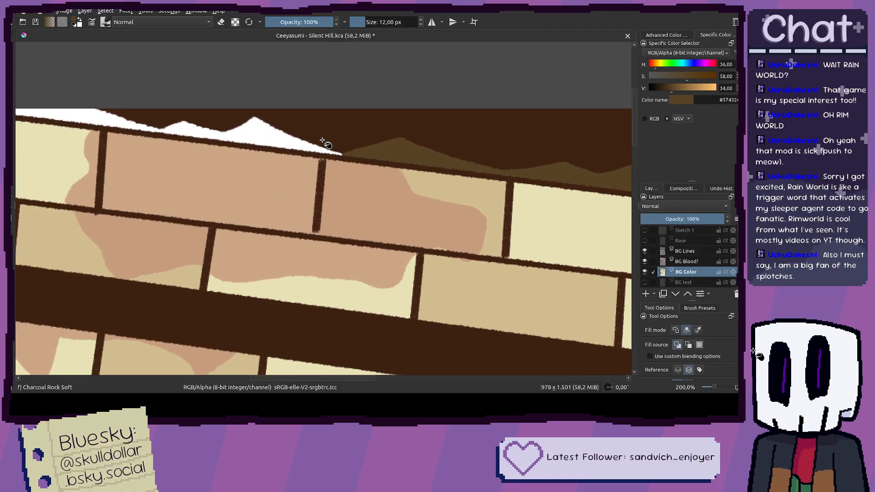
left_click(252, 143)
left_click_drag(253, 143, 521, 176)
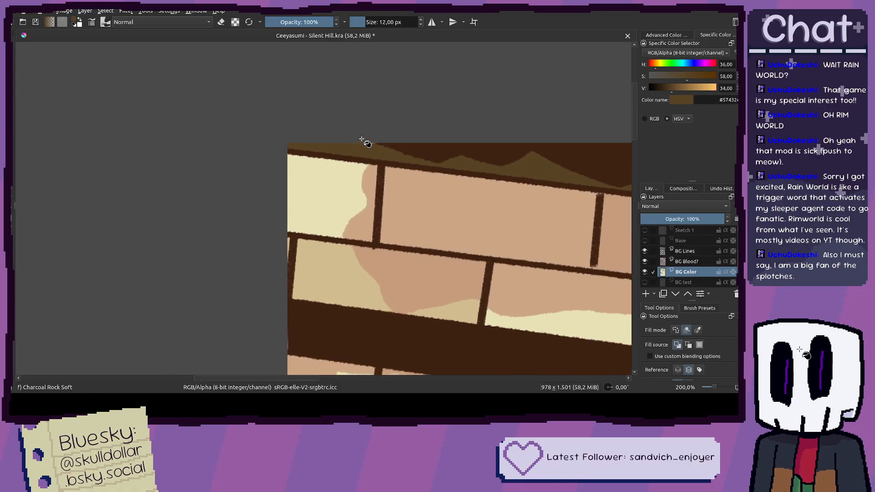
key("b")
scroll(379, 143, "down", 5)
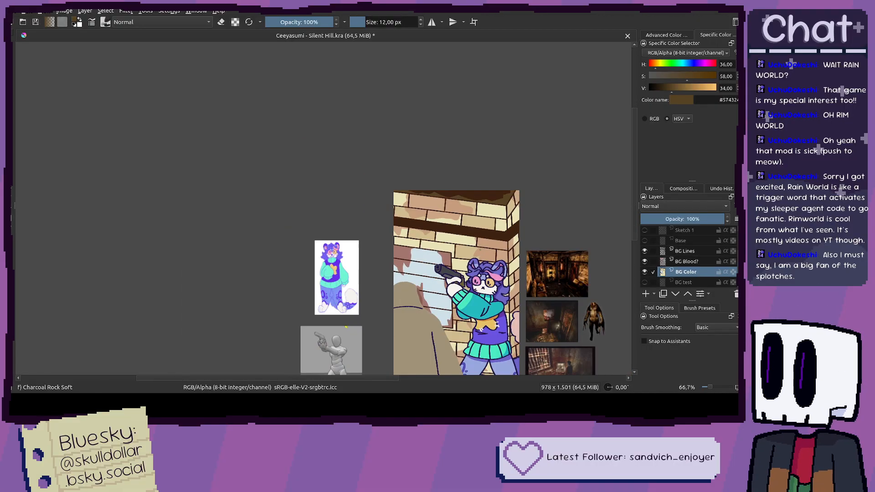
mouse_move(268, 265)
left_mouse_down()
mouse_move(301, 265)
mouse_move(329, 249)
left_mouse_up()
scroll(443, 105, "up", 1)
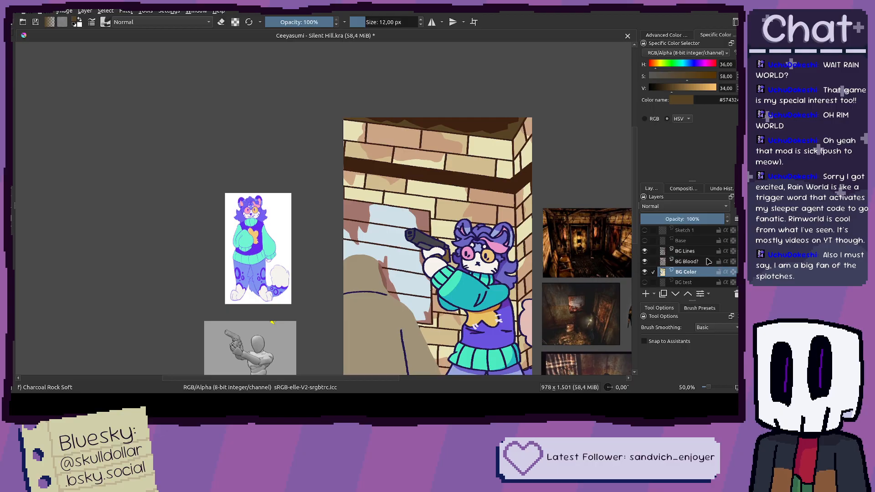
Step: Prepare to draw straight lines on BG Lines in the beam's dark brown, hiding BG Blood? and BG Color and showing the BG test guides
left_click(693, 251)
left_click_drag(442, 173, 469, 196)
scroll(469, 195, "up", 3)
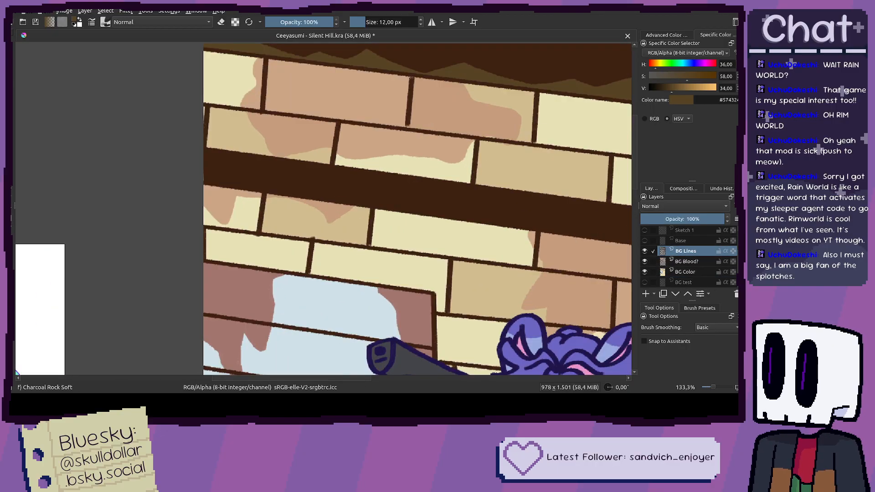
left_click(468, 198, "ctrl")
left_click_drag(161, 121, 173, 150)
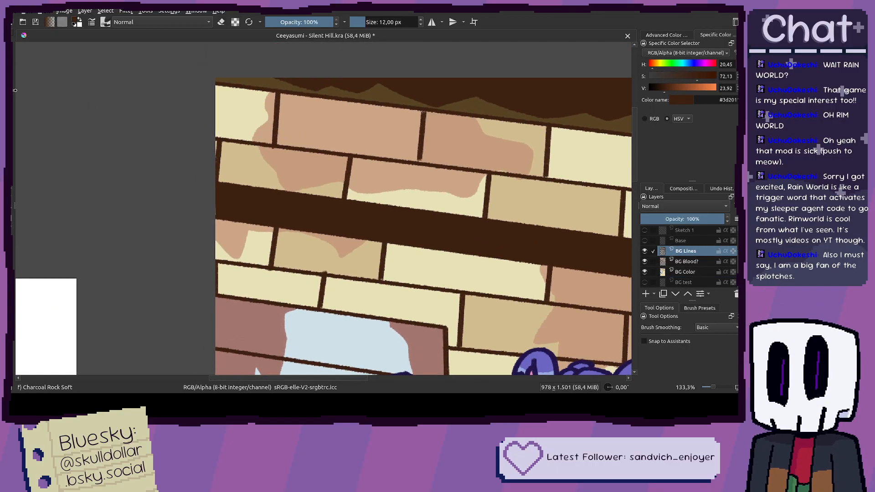
key("v")
left_click(644, 261)
left_click(644, 272)
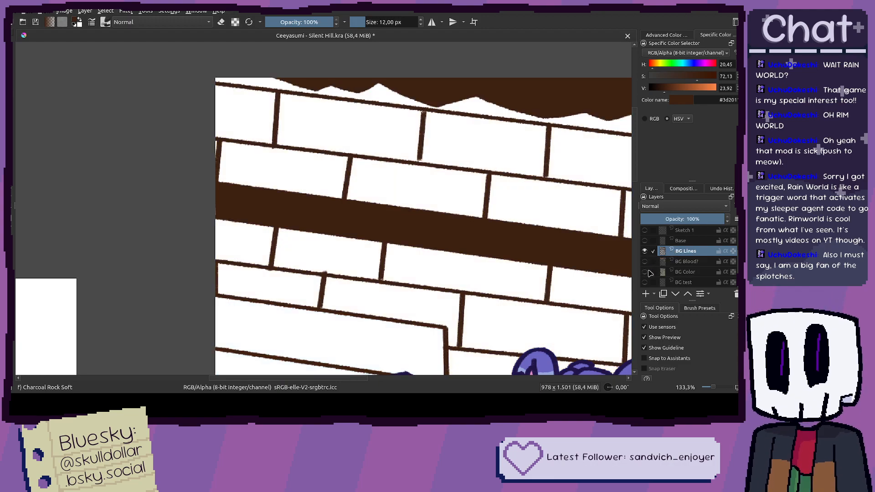
left_click(644, 282)
Step: Trace the slanted BG test guides above the horizontal beam with straight dark brown lines on the front and side walls
scroll(410, 173, "up", 1)
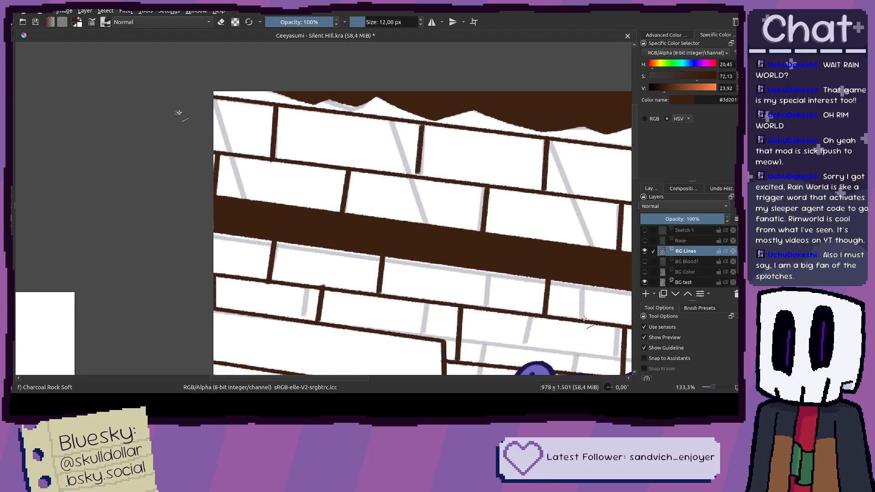
left_click_drag(622, 295, 627, 307)
left_click_drag(211, 97, 248, 207)
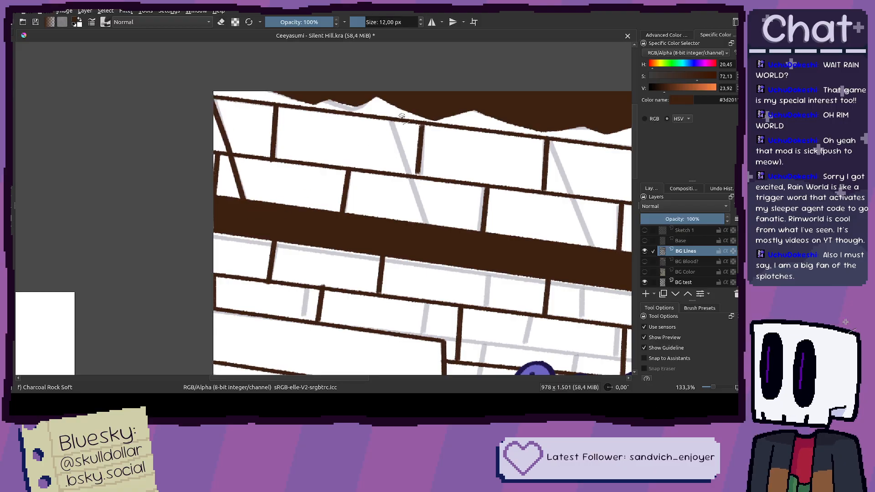
scroll(417, 197, "down", 3)
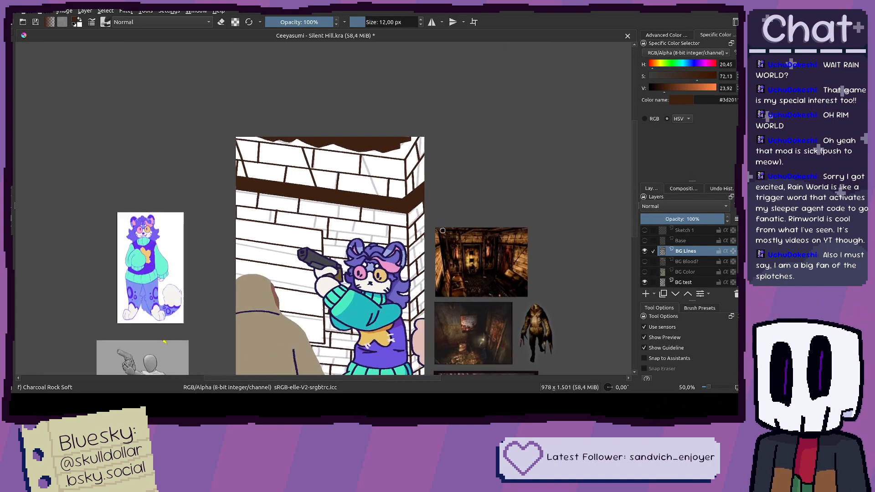
scroll(417, 197, "up", 4)
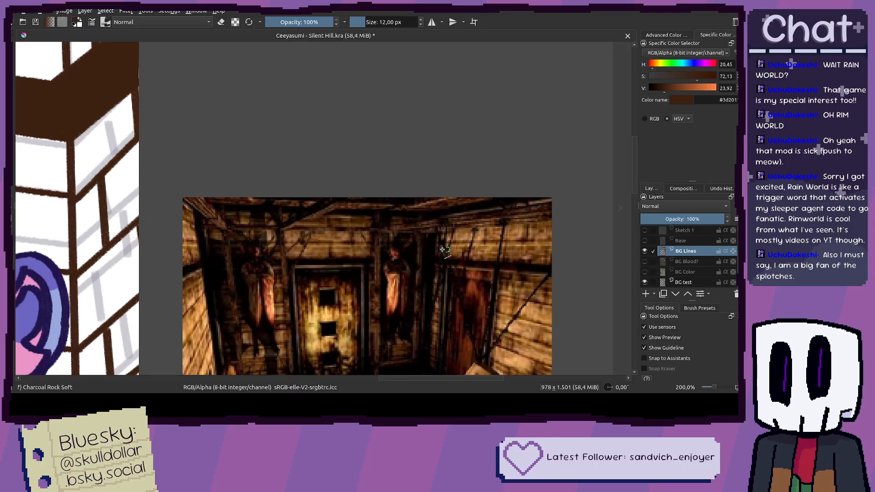
scroll(458, 253, "down", 3)
scroll(464, 264, "up", 4)
left_click_drag(445, 119, 538, 341)
left_click_drag(517, 325, 312, 246)
left_click_drag(539, 189, 502, 241)
mouse_move(494, 278)
left_mouse_down()
mouse_move(525, 41)
mouse_move(525, 86)
left_mouse_up()
scroll(561, 137, "down", 4)
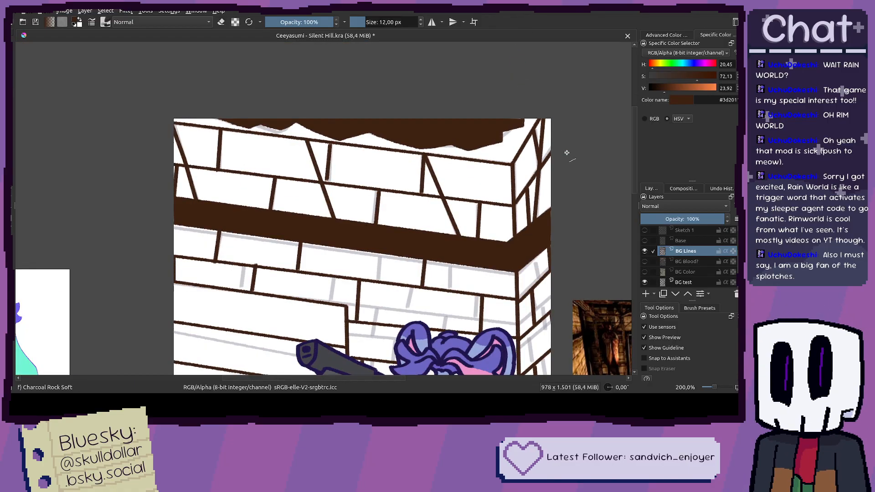
Step: Show the BG Blood? and BG Color layers again, hide BG test, and review the new slanted lines across the whole illustration
left_click(644, 261)
left_click(644, 272)
left_click(644, 282)
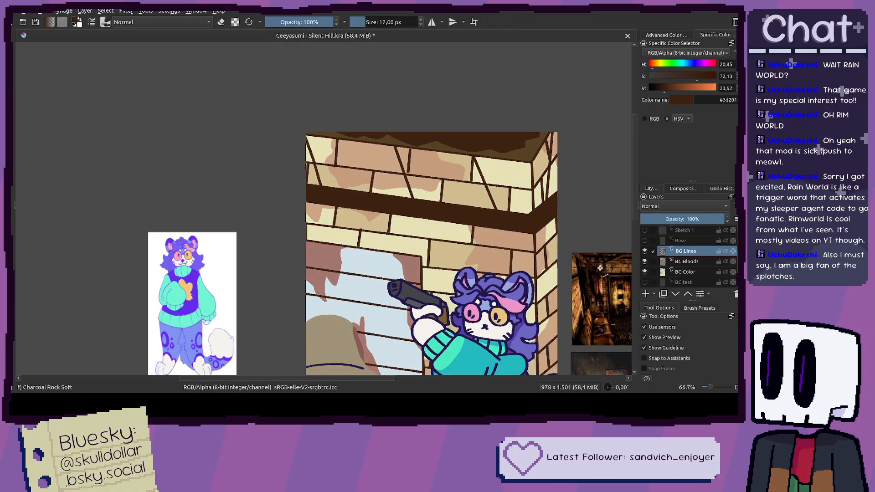
left_click_drag(590, 274, 527, 226)
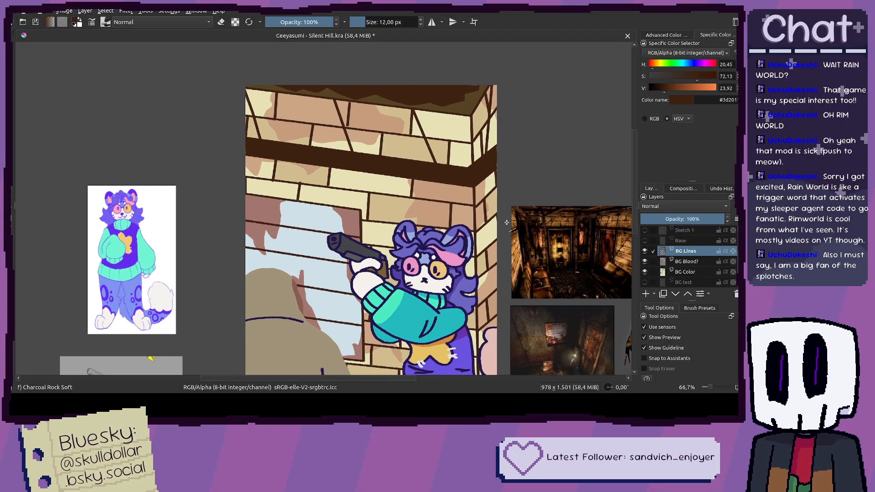
left_click_drag(458, 207, 428, 180)
key("ctrl+r")
scroll(429, 180, "down", 2)
scroll(364, 160, "down", 1)
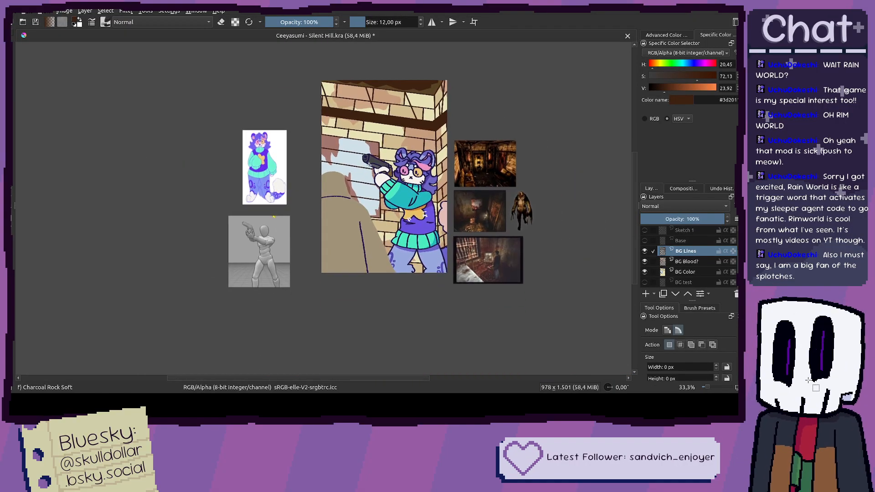
Step: Add a paint layer above BG Lines and name it Red
left_click(646, 294)
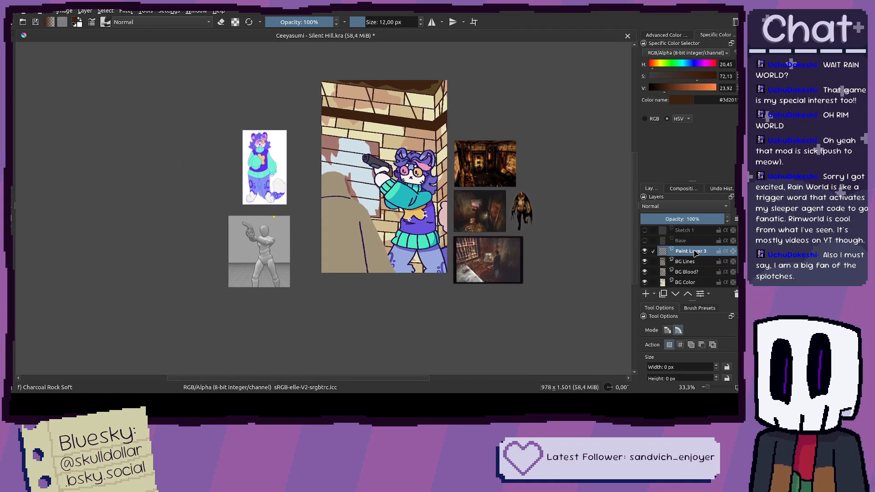
double_click(685, 252)
type("R")
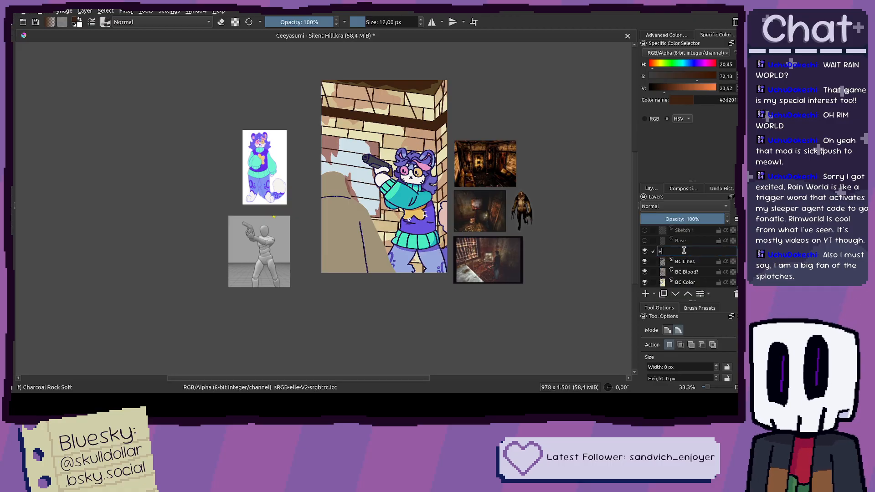
type("ed")
key("Return")
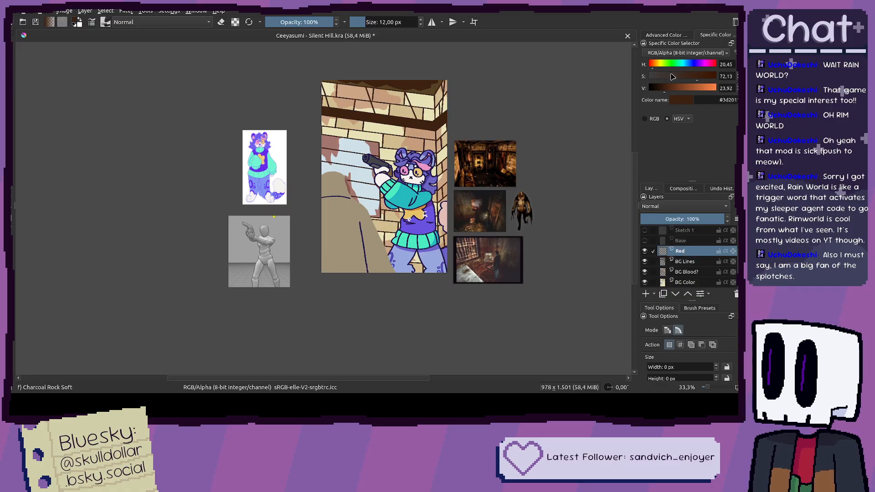
Step: Hide the background, character and monster layers and fill the Red layer with dark red, hue 5, saturation 82 and value 41
left_click_drag(653, 67, 676, 88)
left_click_drag(702, 77, 703, 76)
left_click_drag(651, 66, 651, 66)
key("f")
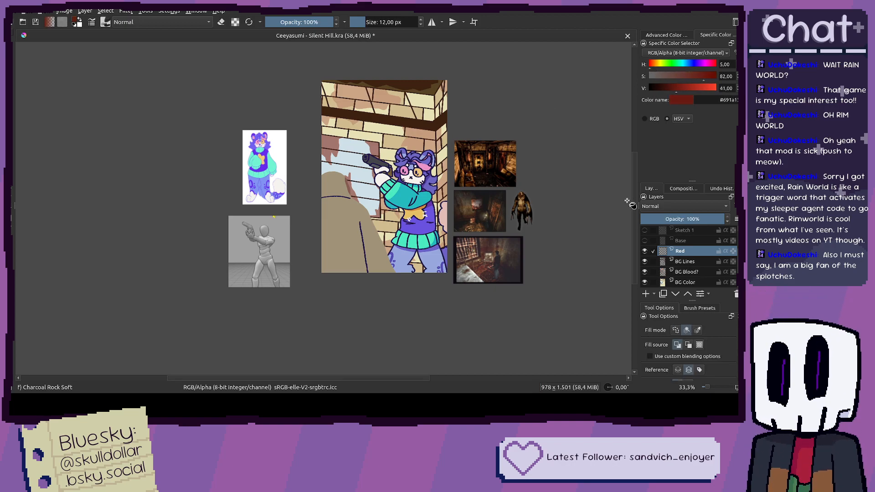
left_click(645, 261)
left_click(645, 271)
left_click(644, 282)
scroll(649, 246, "up", 3)
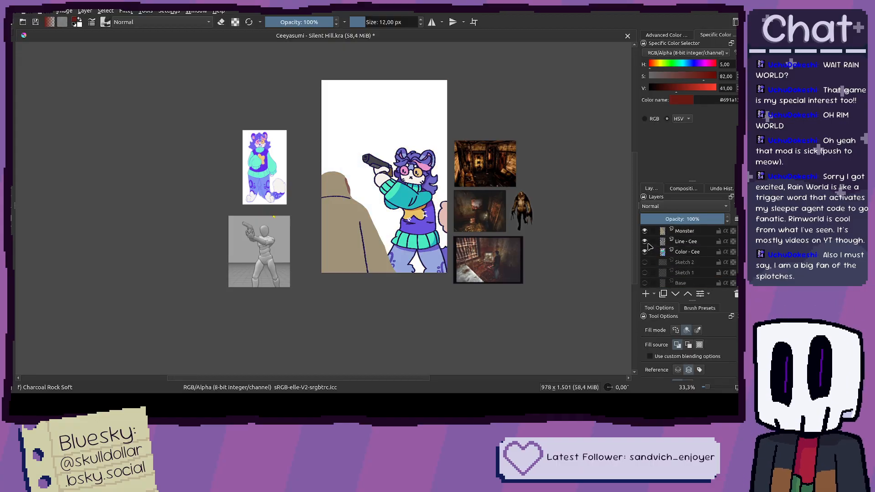
left_click(644, 251)
left_click(644, 241)
left_click(645, 231)
left_click(416, 201)
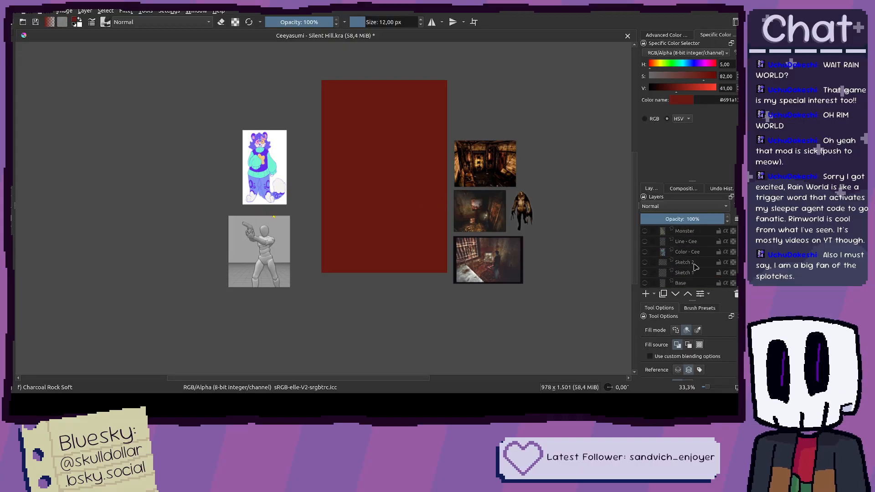
Step: Show the BG Lines, BG Blood?, BG Color and BG test layers, and set the Red layer's opacity to 25%
scroll(697, 267, "down", 3)
left_click(644, 240)
left_click(644, 251)
left_click(644, 261)
left_click(645, 271)
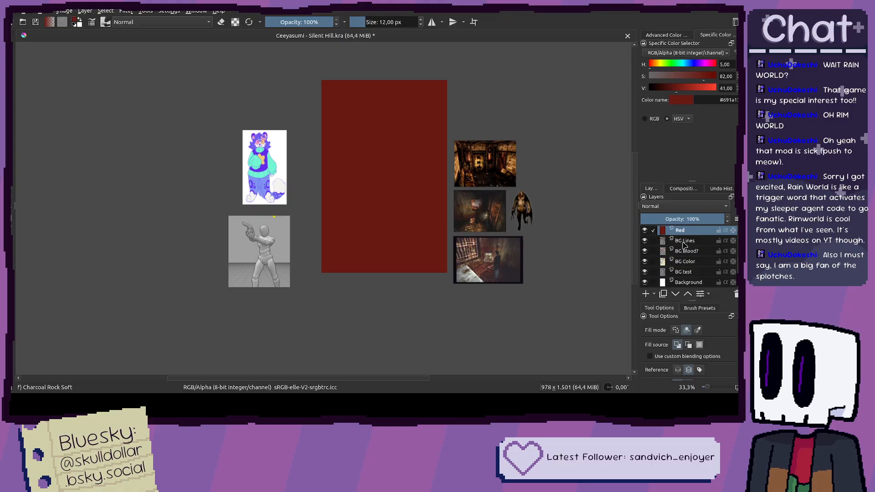
left_click(698, 217)
type("25")
key("Return")
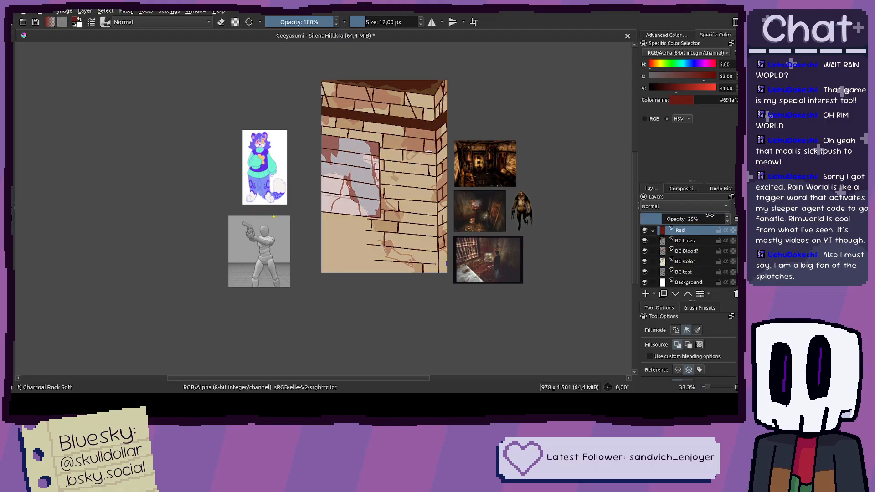
Step: Show the Color - Cee, Line - Cee and Monster layers over the red-tinted background
scroll(661, 273, "down", 3)
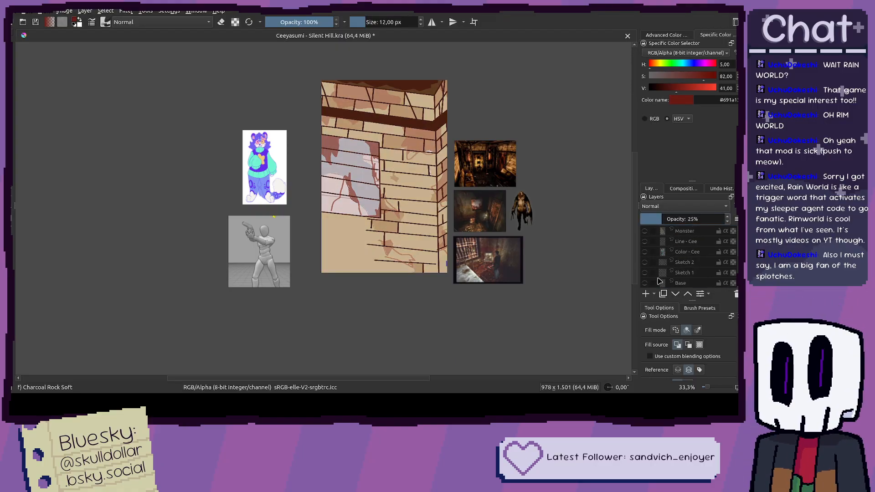
left_click(644, 252)
left_click(644, 241)
left_click(644, 230)
Step: Try the Red layer's opacity at 50% and at 44%
scroll(660, 246, "up", 3)
double_click(688, 219)
type("50")
key("Return")
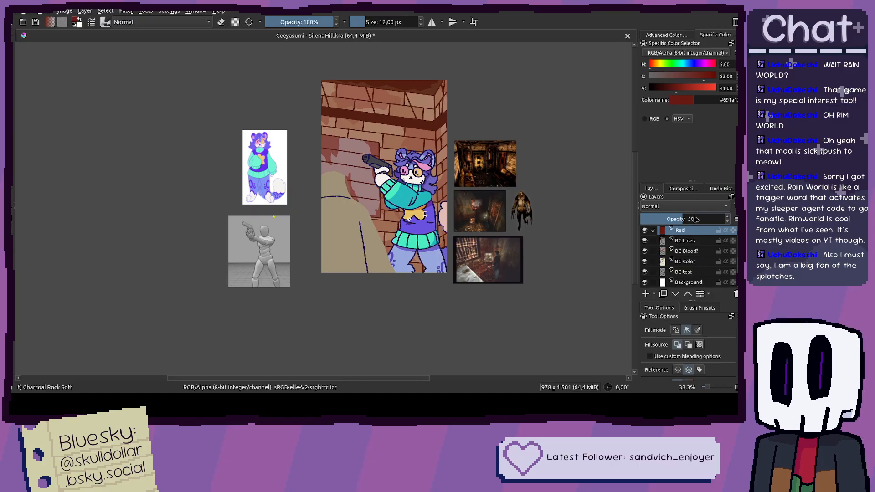
double_click(693, 218)
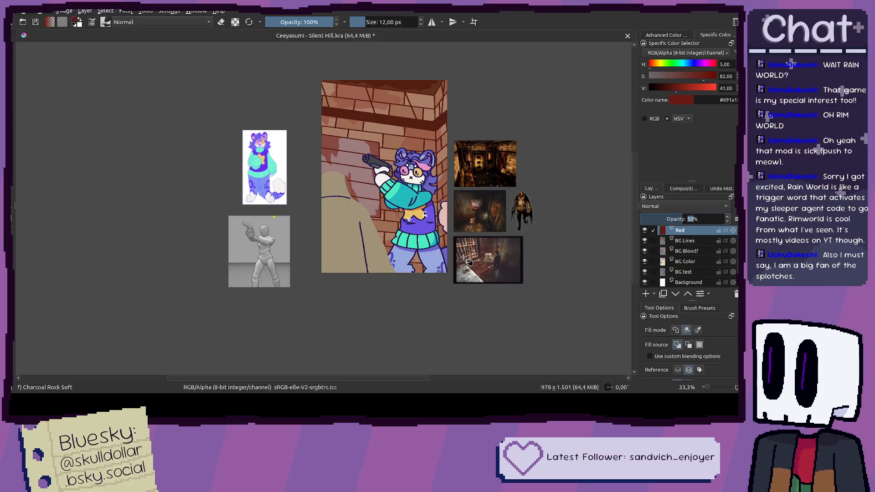
type("44")
key("Return")
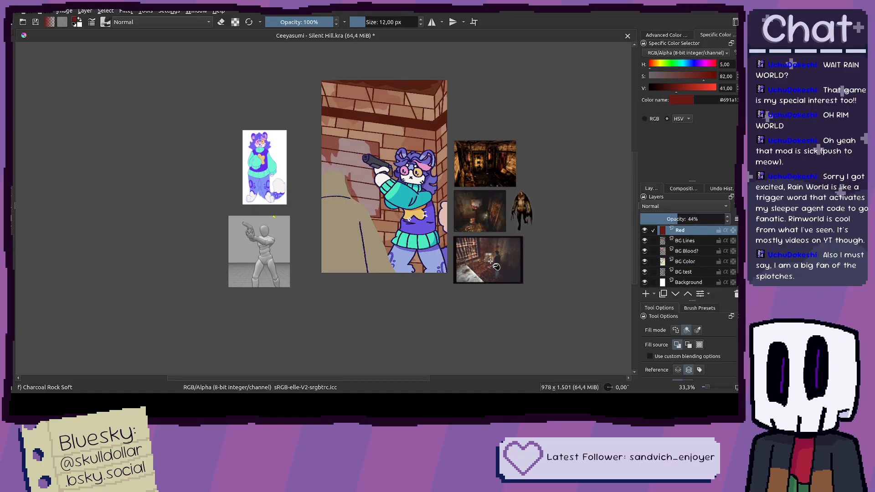
Step: Set the Red layer's opacity to 33%
scroll(702, 219, "down", 11)
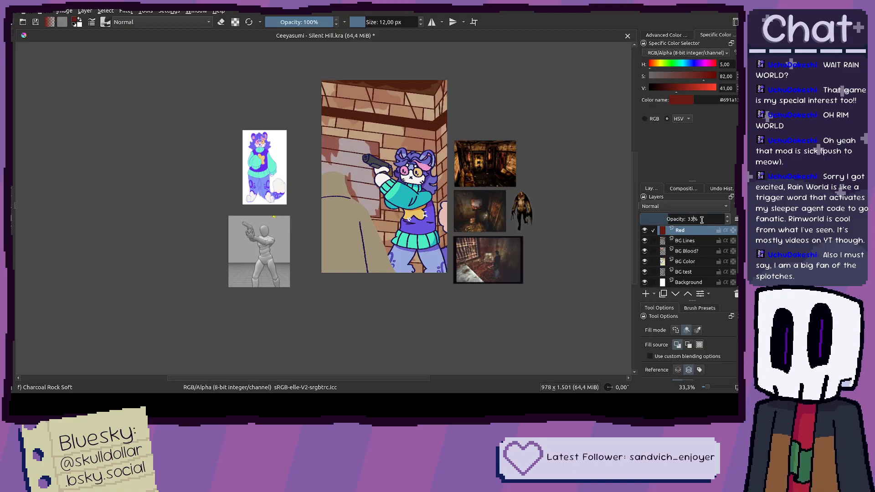
left_click_drag(622, 257, 574, 265)
left_click_drag(499, 249, 510, 256)
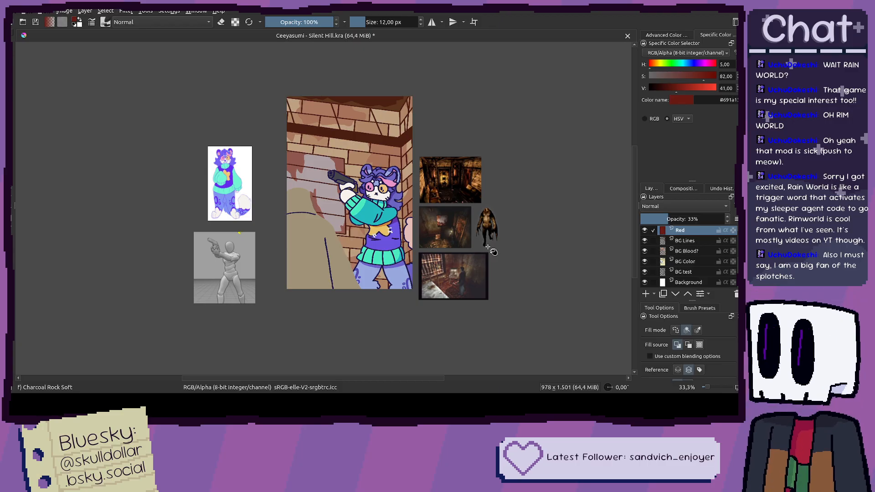
Step: Move the Red layer above the Monster layer so its tint also covers the character and monster
scroll(701, 264, "down", 3)
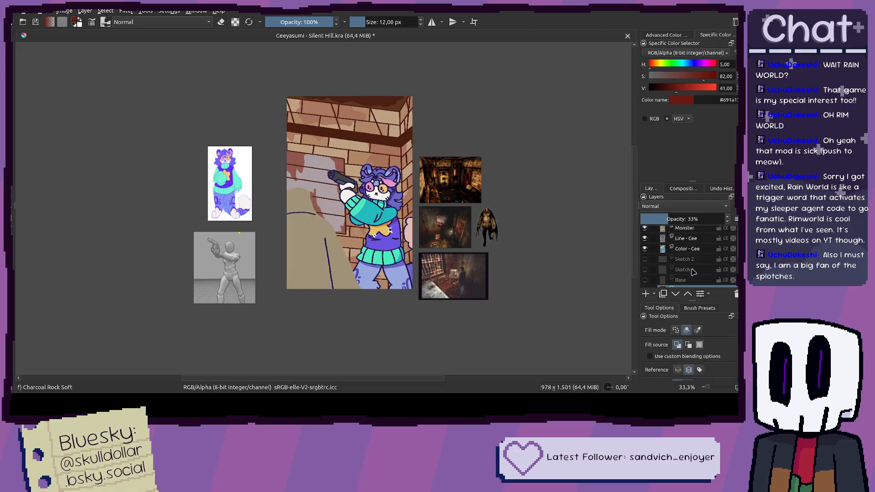
scroll(692, 271, "down", 2)
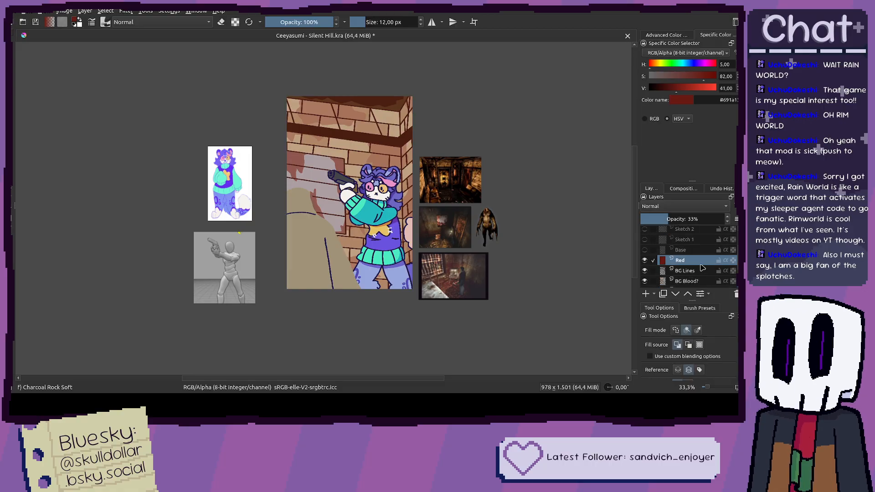
left_click(691, 293)
left_click(691, 292)
left_click(691, 293)
left_click(690, 293)
left_click(691, 292)
left_click(691, 293)
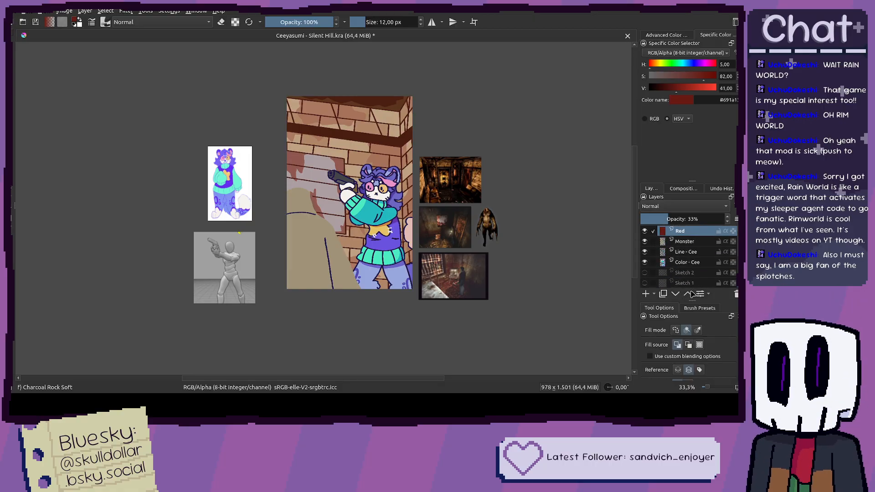
left_click_drag(413, 241, 481, 242)
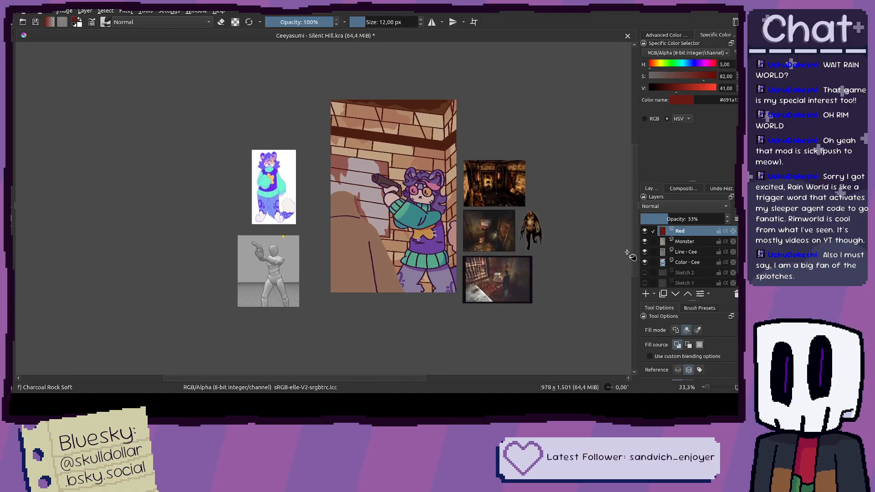
Step: Try the Red layer's opacity at 25% and return it to 33%
scroll(453, 212, "up", 1)
scroll(454, 212, "up", 1)
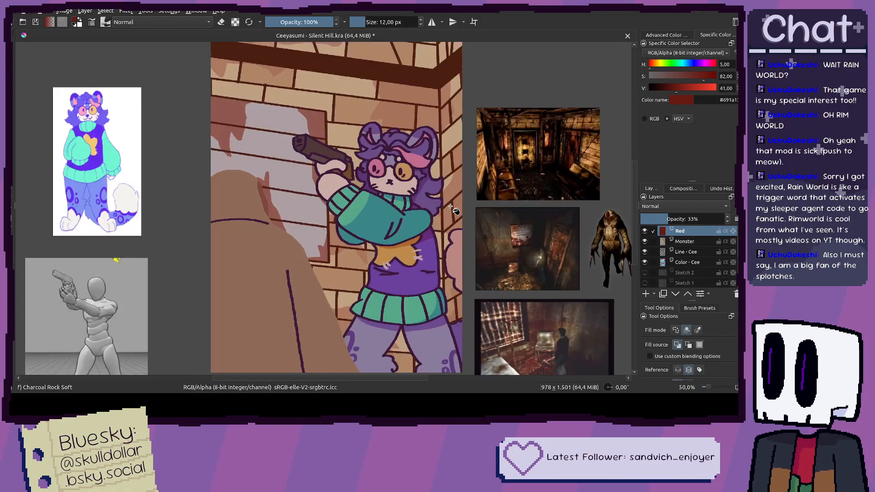
left_click(677, 216)
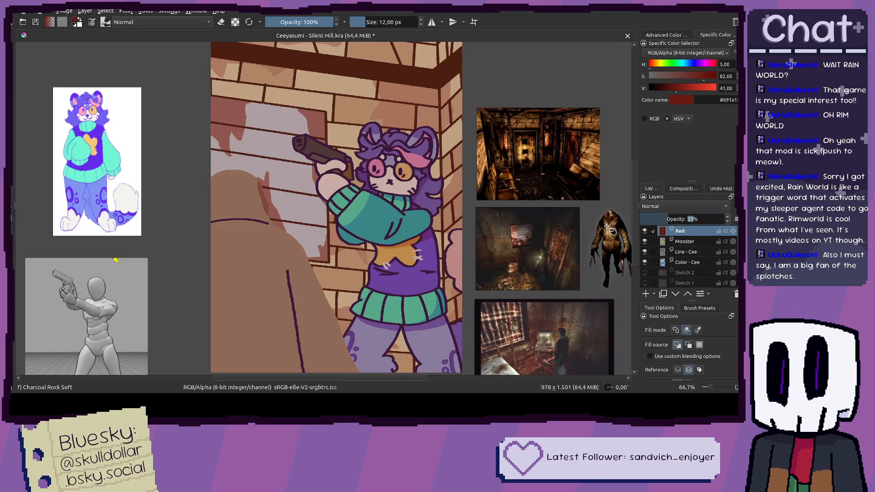
left_click_drag(611, 225, 574, 203)
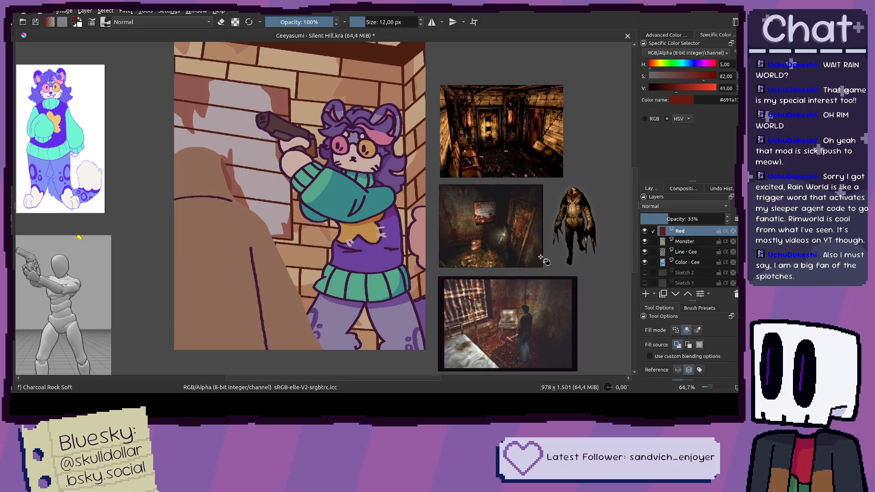
left_click_drag(510, 234, 533, 238)
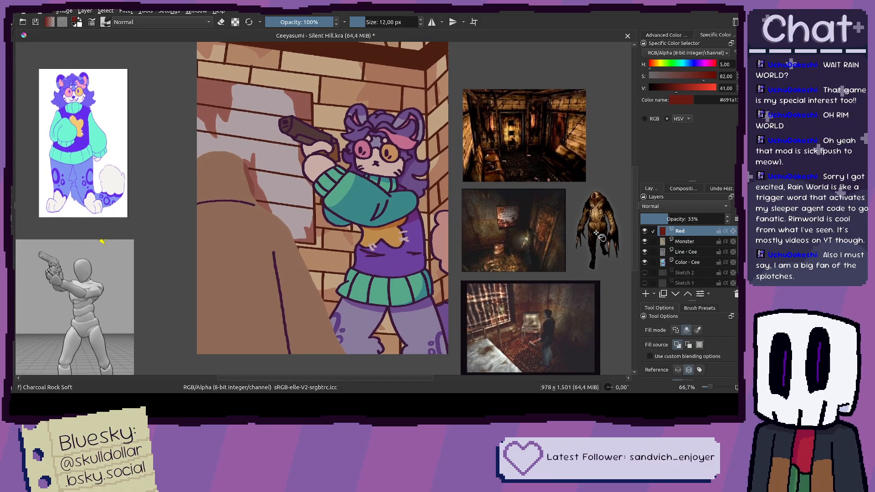
right_click(677, 223)
type("2")
key("Escape")
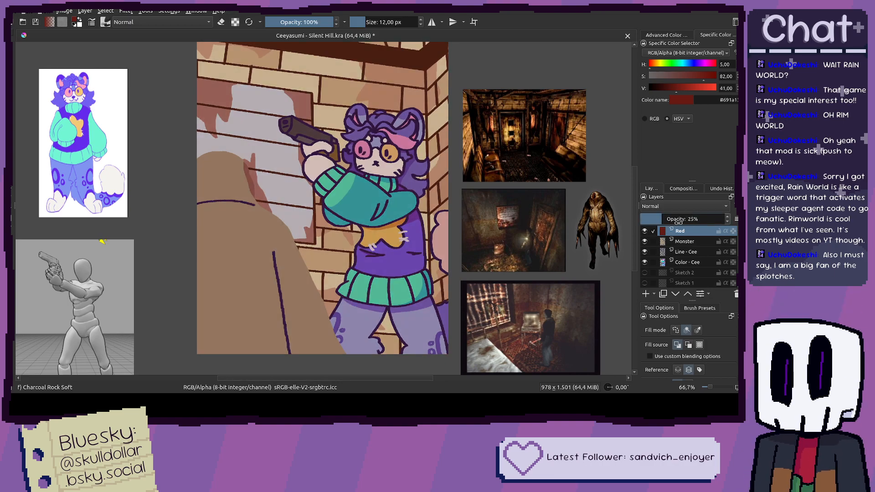
left_click_drag(525, 267, 537, 351)
left_click_drag(692, 219, 669, 220)
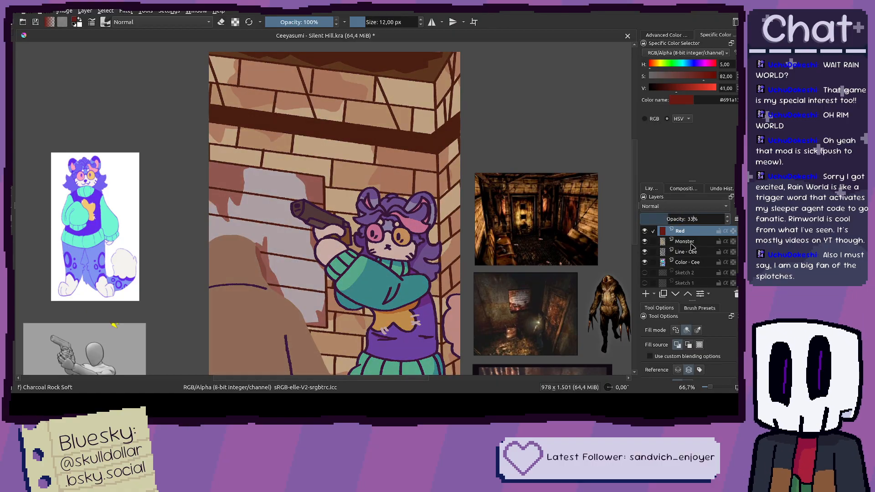
Step: Examine the red tint on the character up close and across the whole illustration beside the reference images
left_click_drag(408, 231, 417, 172)
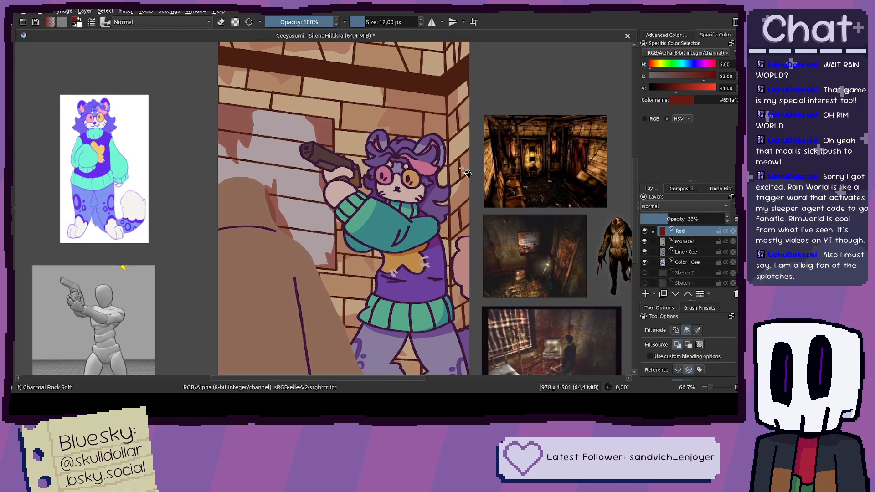
left_click_drag(429, 201, 382, 186)
scroll(399, 160, "up", 1)
scroll(376, 174, "down", 2)
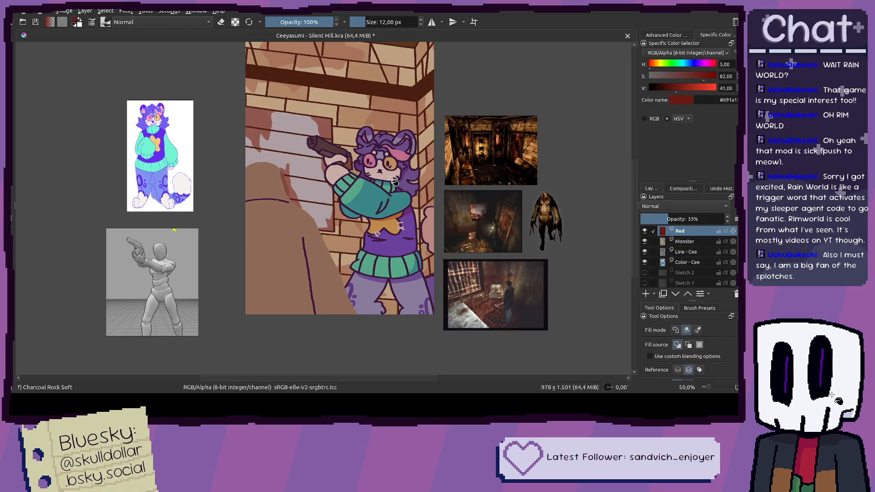
scroll(388, 178, "up", 1)
left_click_drag(386, 179, 419, 210)
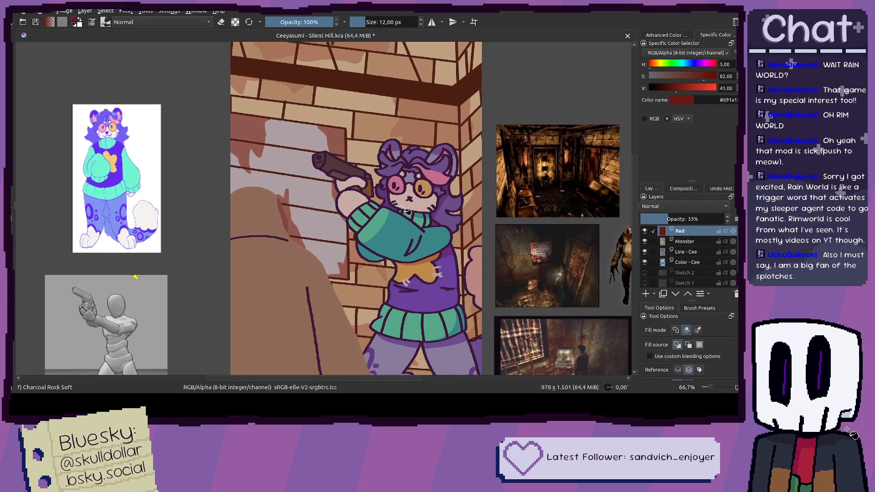
scroll(401, 207, "up", 1)
key("ctrl+r")
left_click_drag(390, 133, 384, 135)
left_click_drag(399, 196, 402, 194)
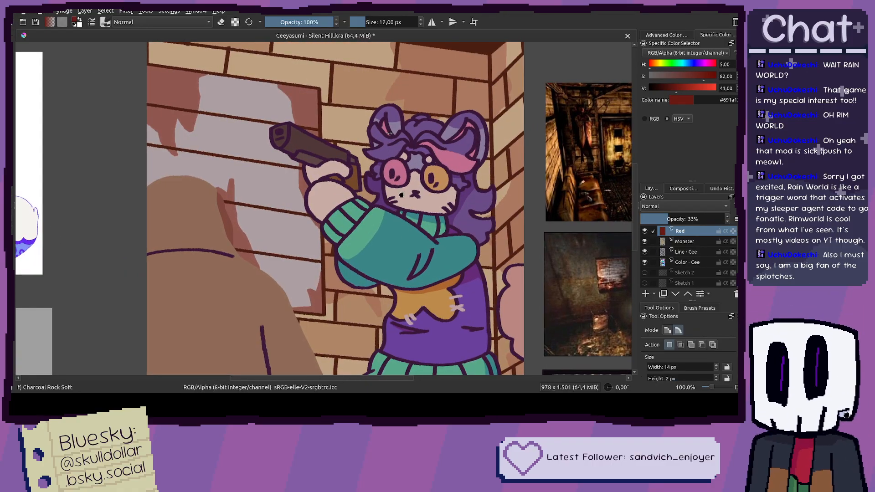
scroll(412, 203, "up", 1)
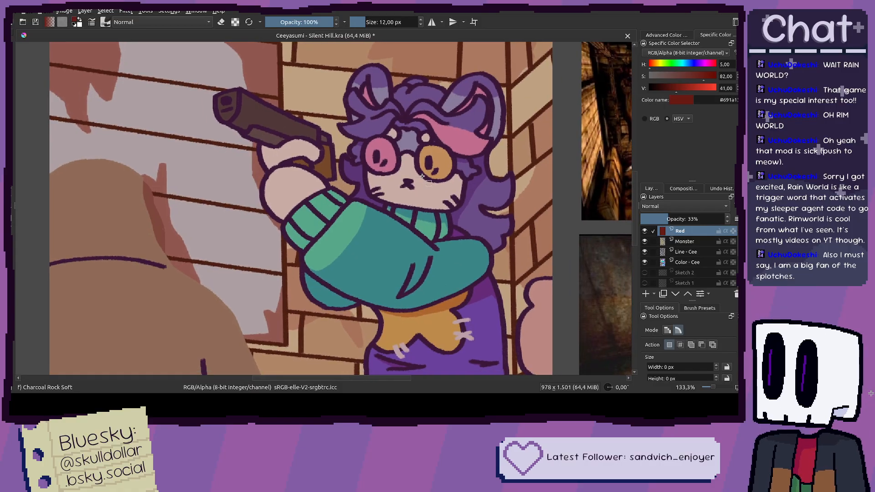
scroll(421, 177, "down", 3)
left_click_drag(422, 177, 405, 203)
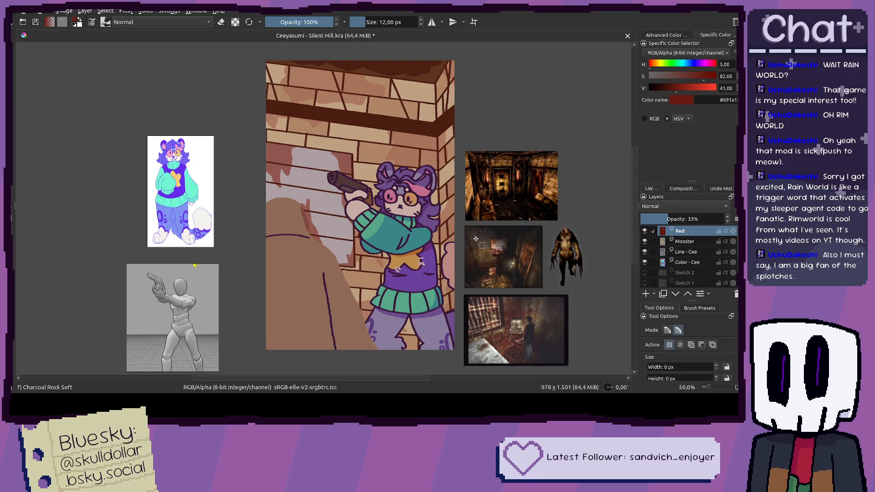
left_click_drag(472, 246, 462, 241)
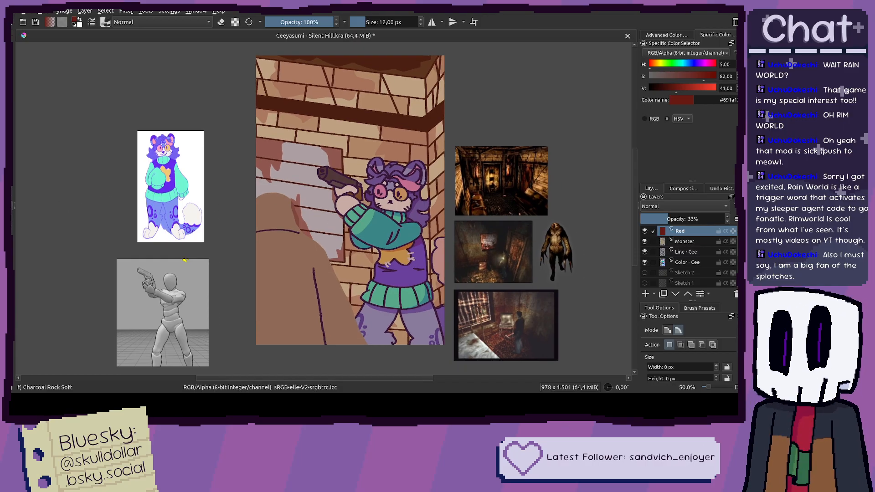
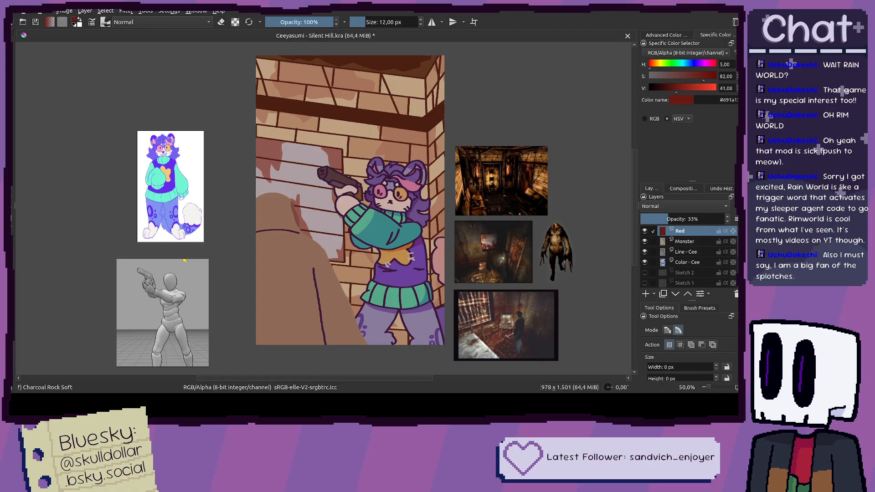
left_click_drag(473, 294, 446, 298)
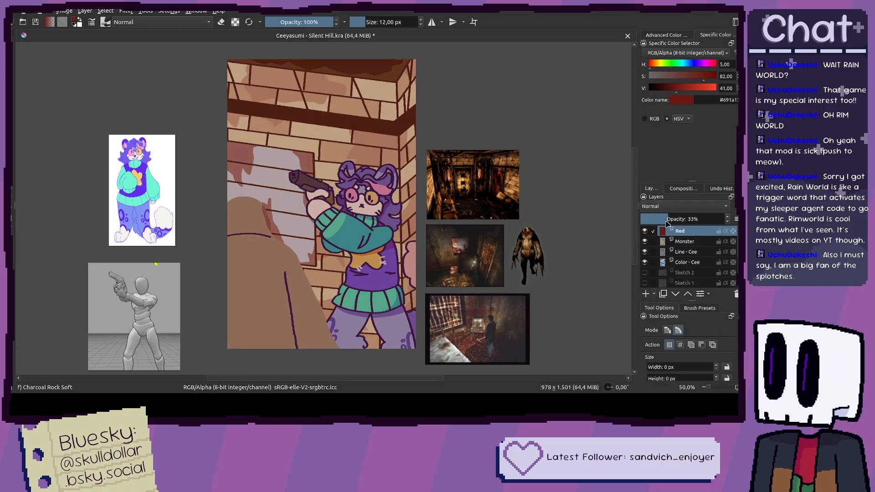
Step: Give the Red layer a radial vignette, clear around the gun and upper wall, and change its edge colour from dark red to dark brown
left_click(663, 229, "alt")
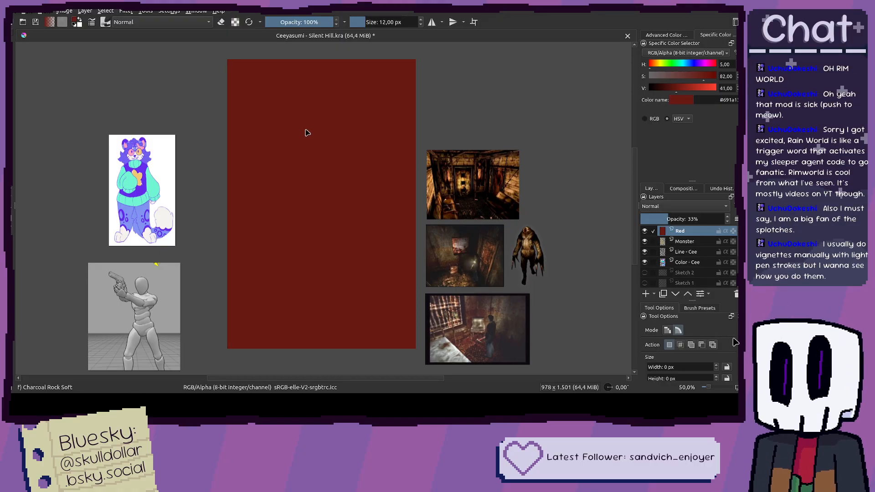
left_click(663, 231, "alt")
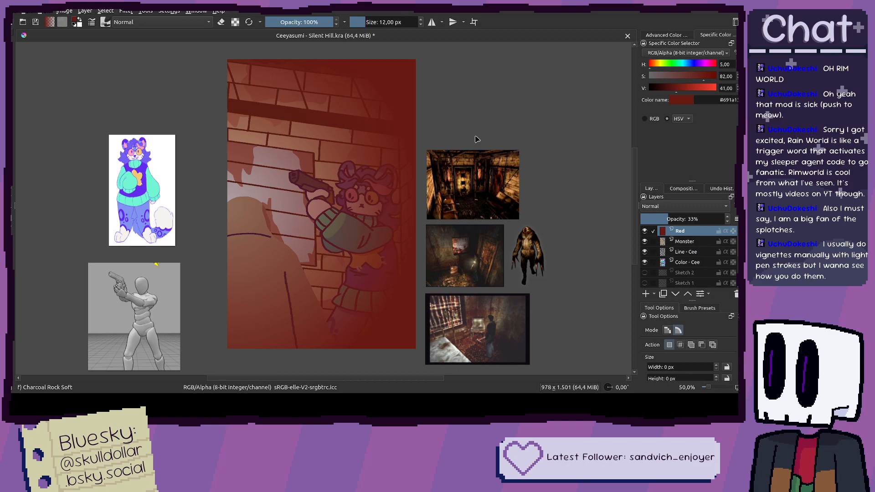
key("ctrl+z")
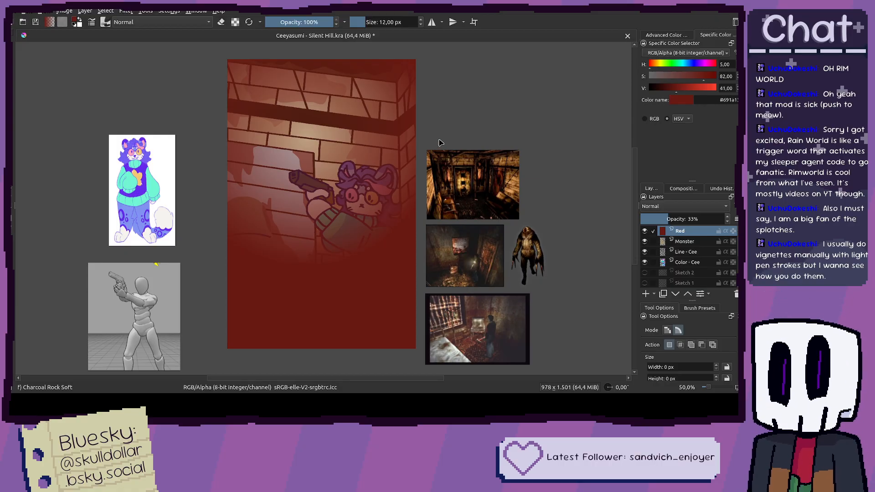
key("BackSpace")
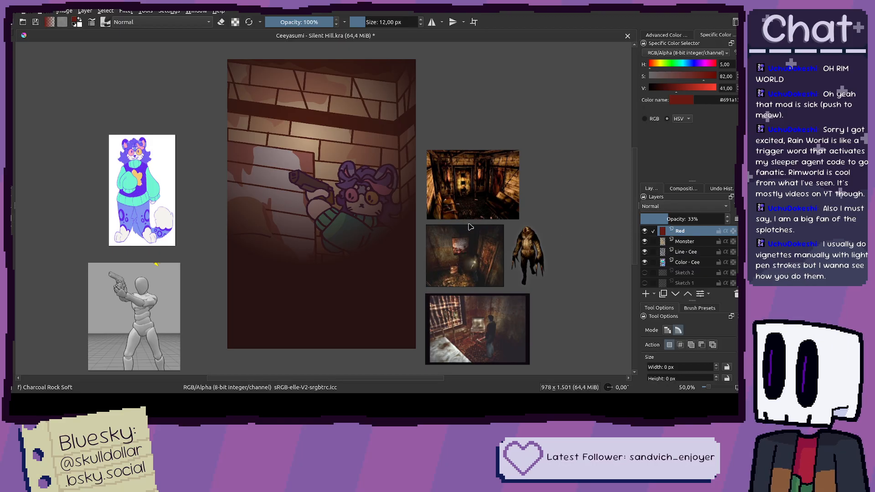
key("Delete")
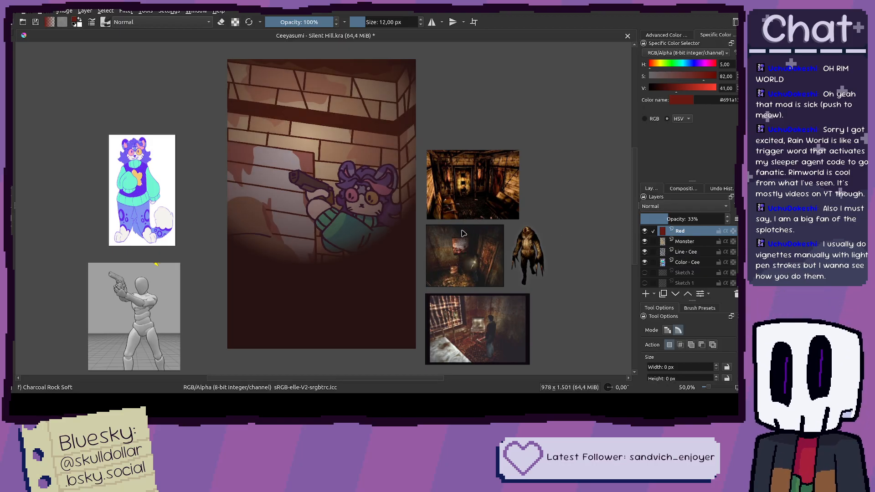
Step: Replace the tight radial vignette with a wider one that leaves the wall, character and monster clear
key("ctrl+z")
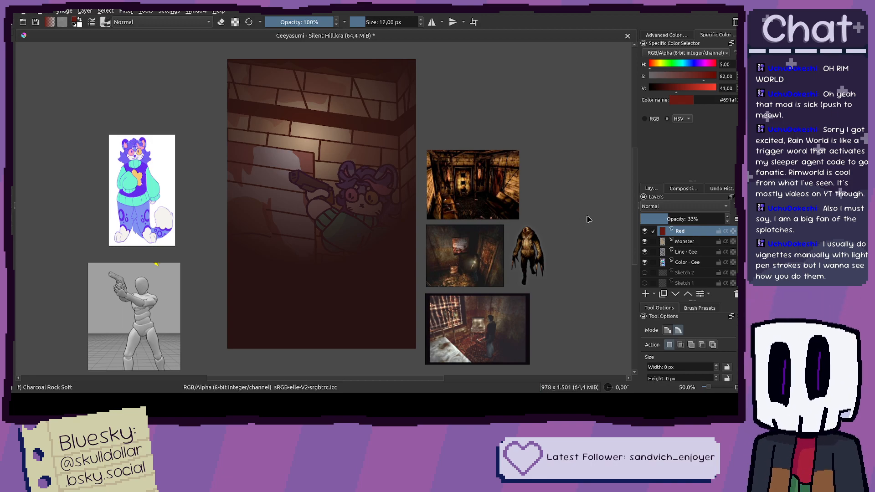
key("ctrl+shift+i")
key("shift+BackSpace")
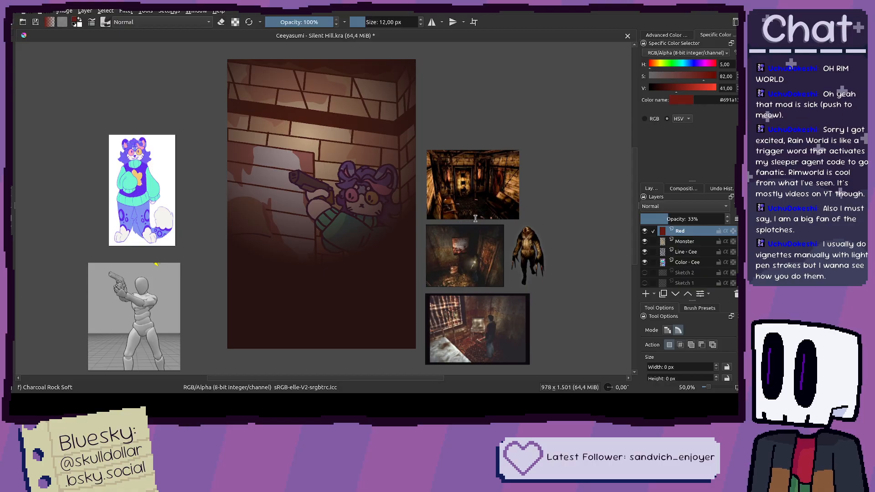
left_click(530, 210)
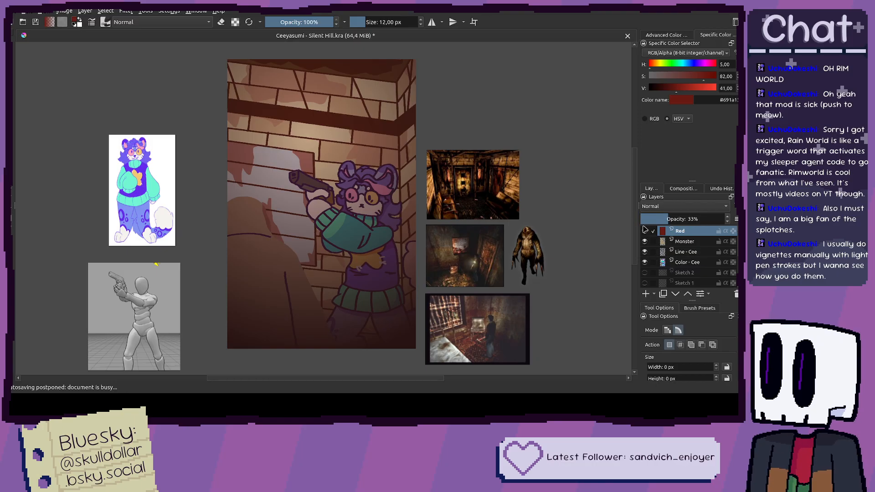
left_click(644, 241)
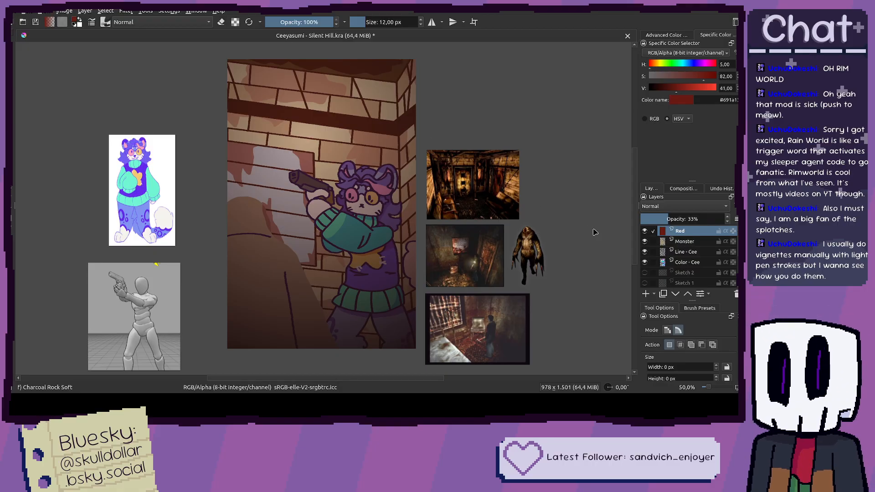
Step: Compare the wide vignette variants and place the vignette on its own layer named vignette above the Red layer
key("ctrl+z")
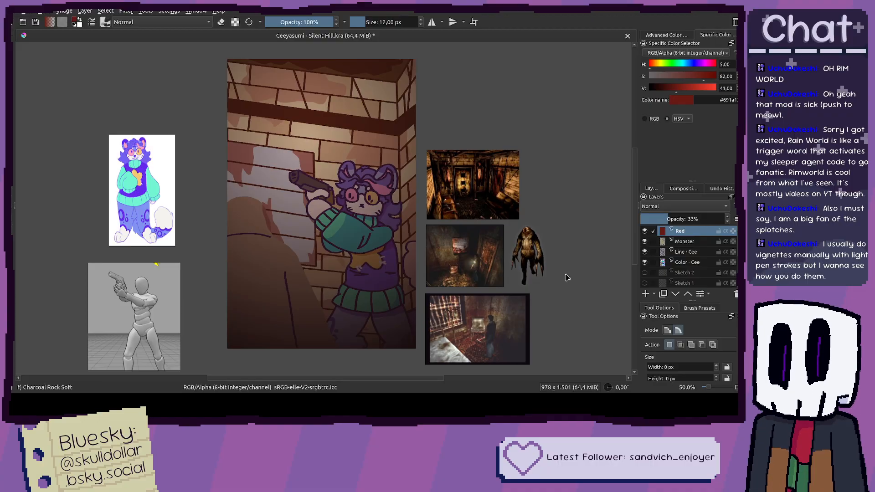
key("ctrl+z")
key("ctrl+shift+z")
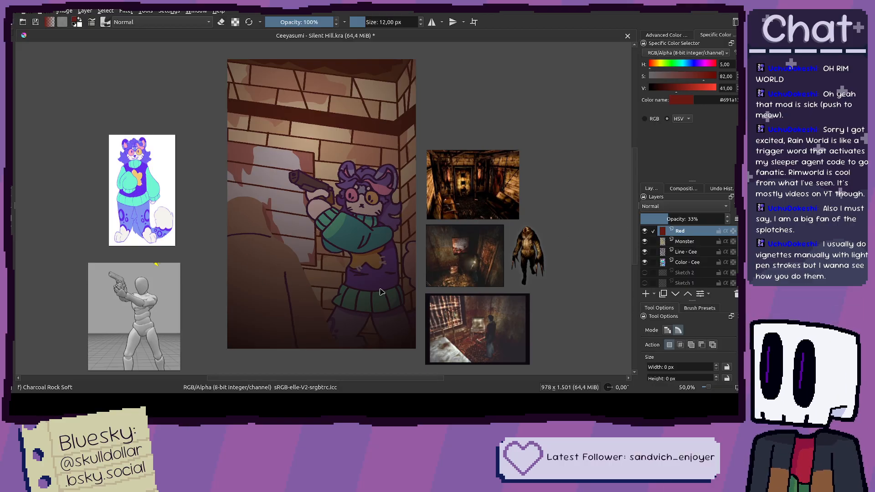
key("ctrl+shift+z")
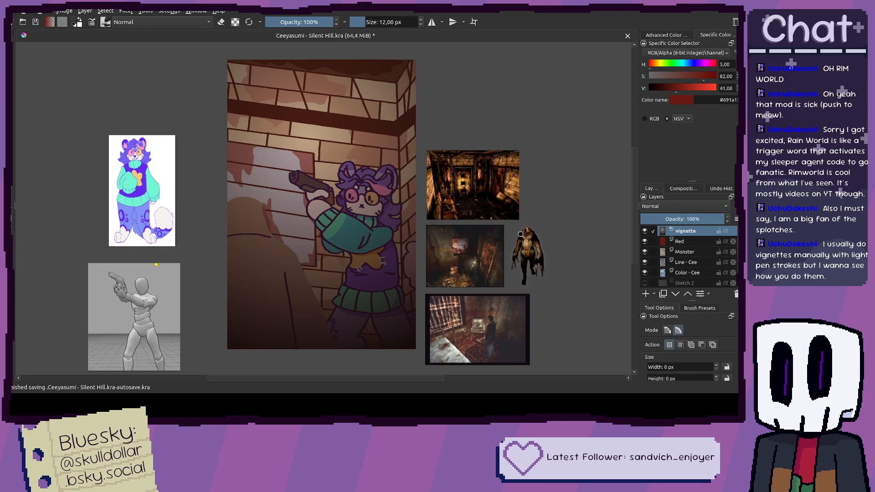
Step: Compare the illustration with and without the vignette layer by toggling its visibility
left_click_drag(521, 231, 538, 264)
left_click(645, 232)
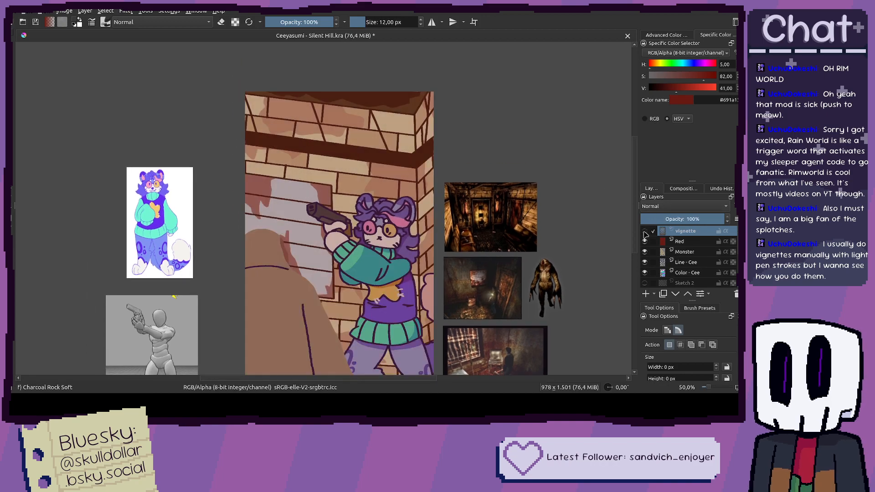
left_click(644, 232)
left_click(645, 232)
left_click(644, 232)
left_click(644, 232)
left_click(644, 232)
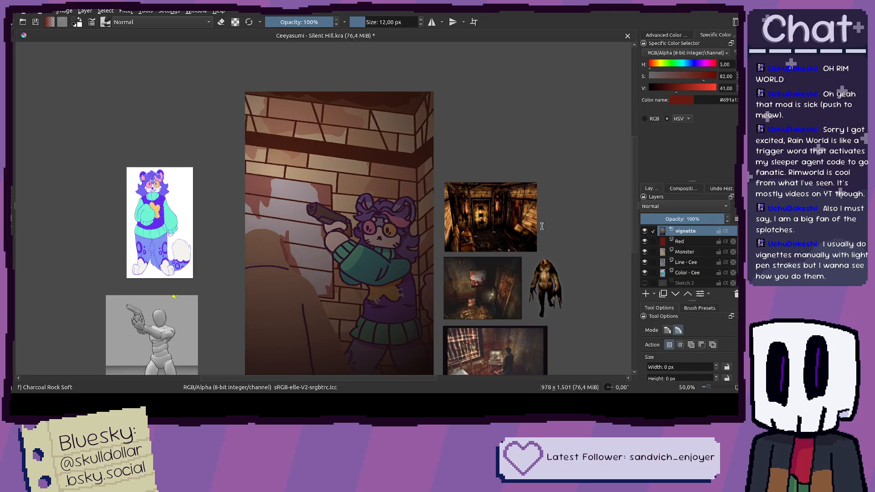
Step: Try darker and tighter vignettes on the vignette layer and settle on the wide, soft-edged one
left_click(644, 231)
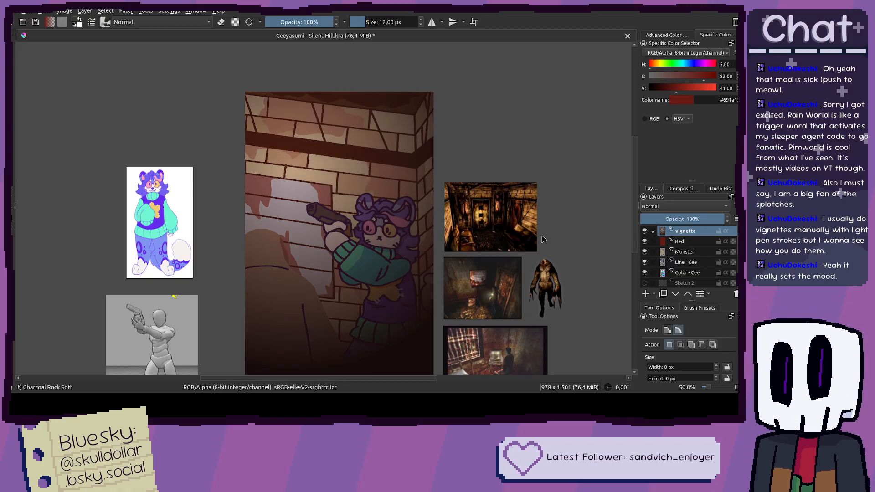
key("ctrl+z")
key("ctrl+z")
key("ctrl+z")
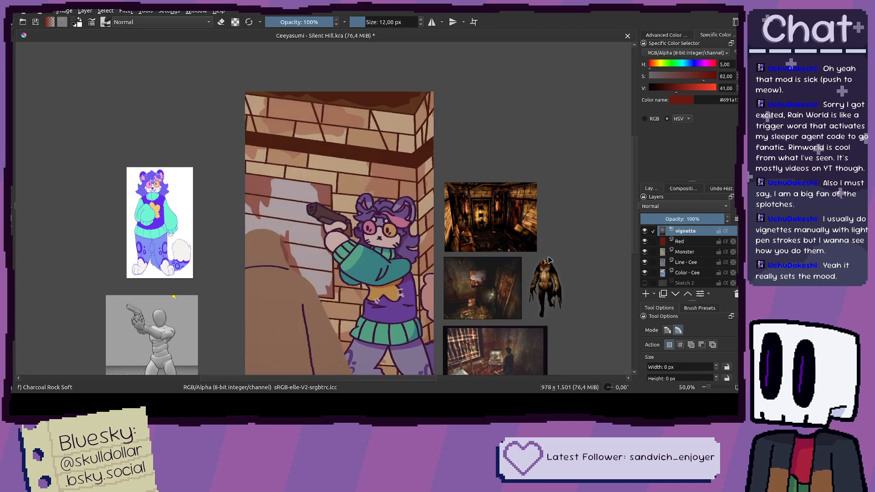
key("ctrl+shift+z")
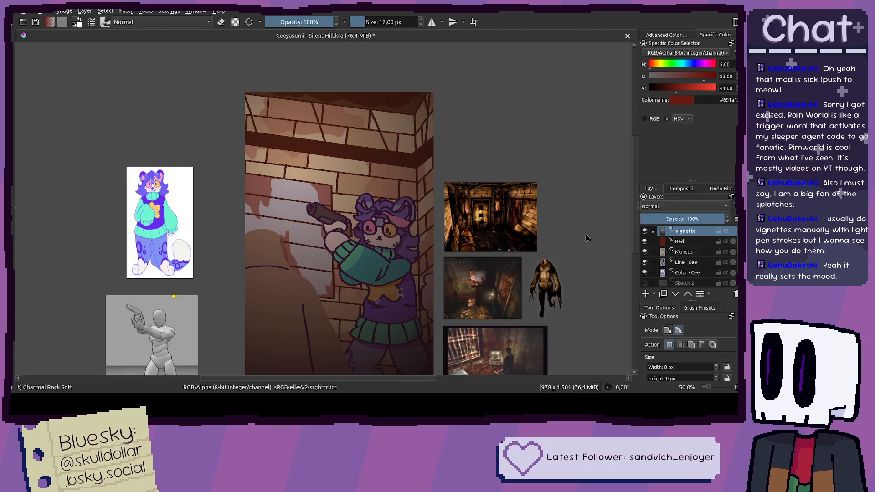
left_click(542, 243)
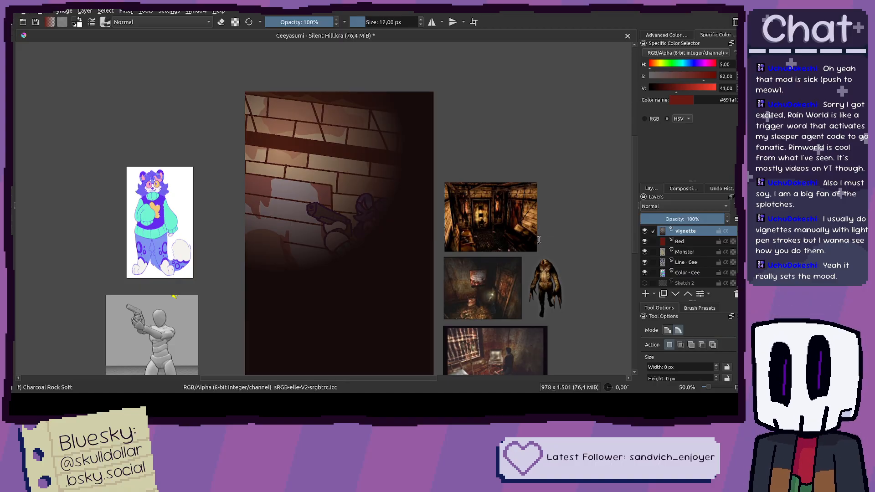
key("ctrl+z")
key("ctrl+z")
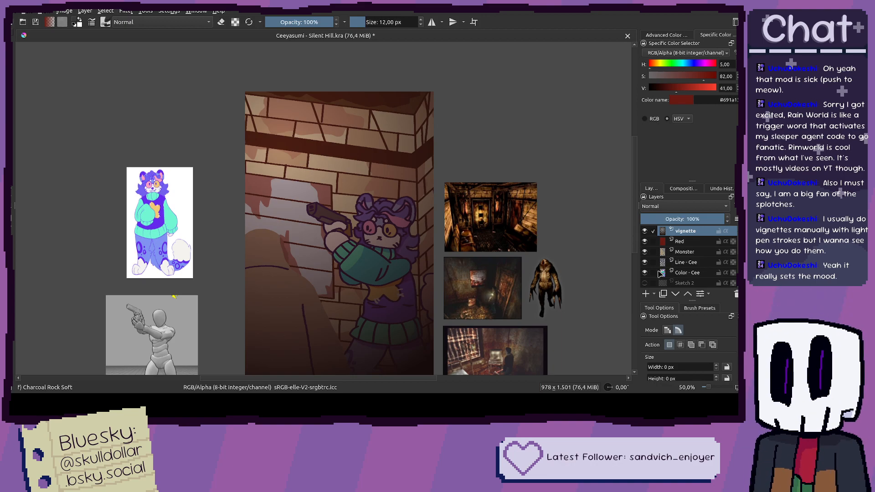
Step: Examine the vignette's effect on the character up close and across the whole illustration beside the reference images
left_click_drag(519, 259, 494, 225)
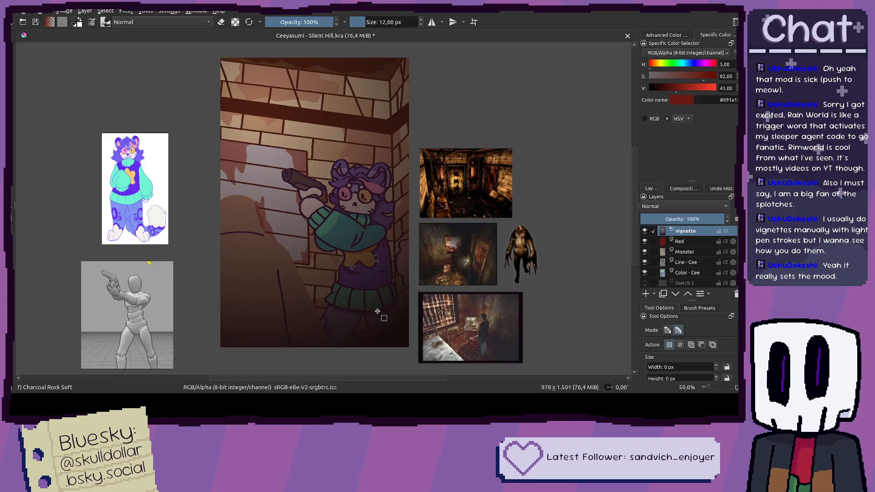
scroll(414, 314, "up", 4)
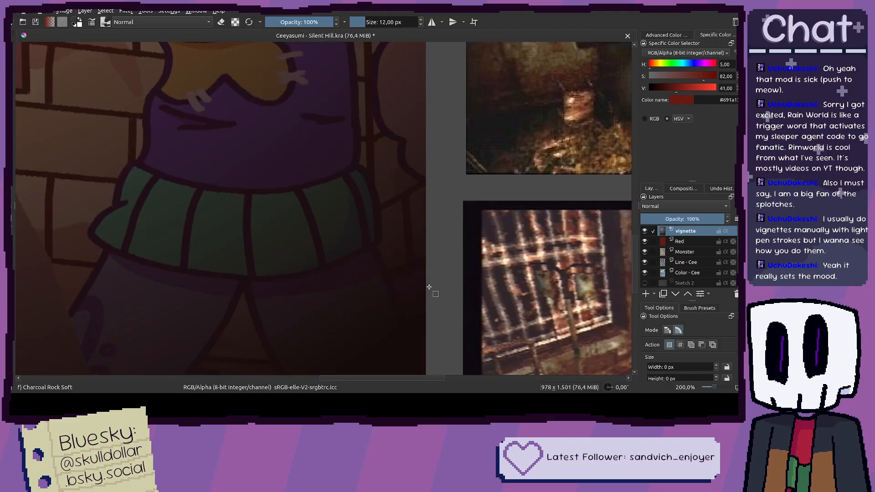
double_click(683, 231)
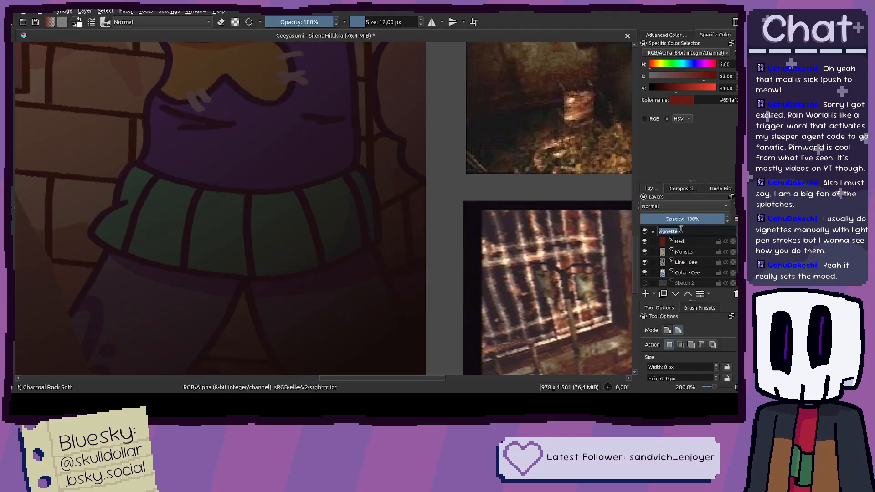
scroll(538, 241, "down", 3)
left_click_drag(397, 151, 396, 185)
left_click_drag(365, 113, 339, 218)
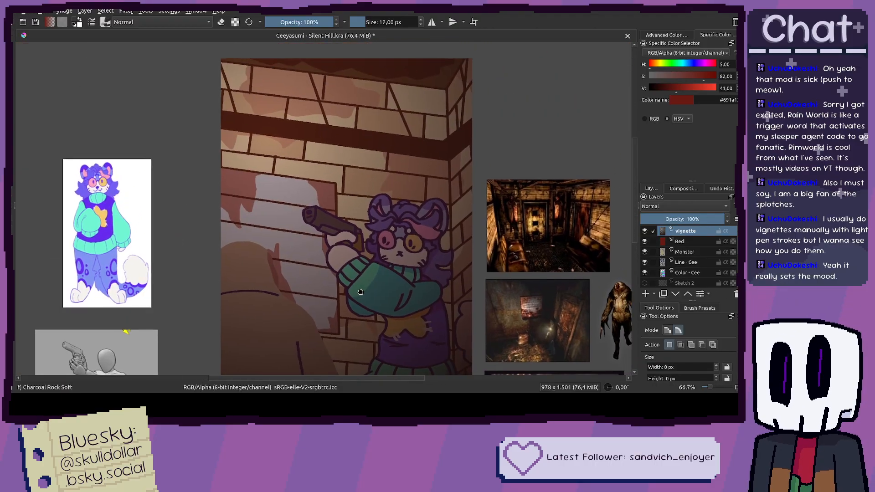
left_click_drag(214, 75, 282, 66)
scroll(282, 171, "down", 1)
left_click_drag(319, 177, 311, 123)
left_click_drag(332, 158, 338, 188)
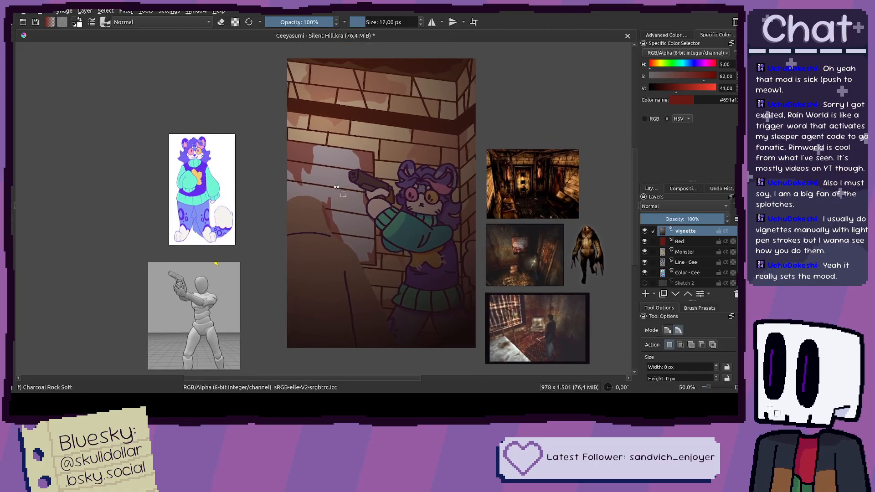
scroll(339, 188, "up", 1)
left_click_drag(406, 228, 350, 193)
scroll(389, 206, "down", 2)
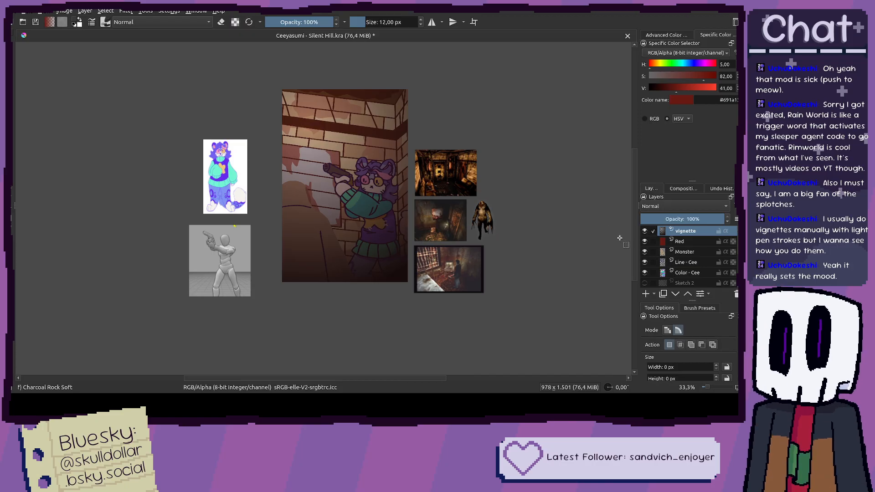
left_click_drag(394, 221, 491, 201)
scroll(464, 228, "up", 2)
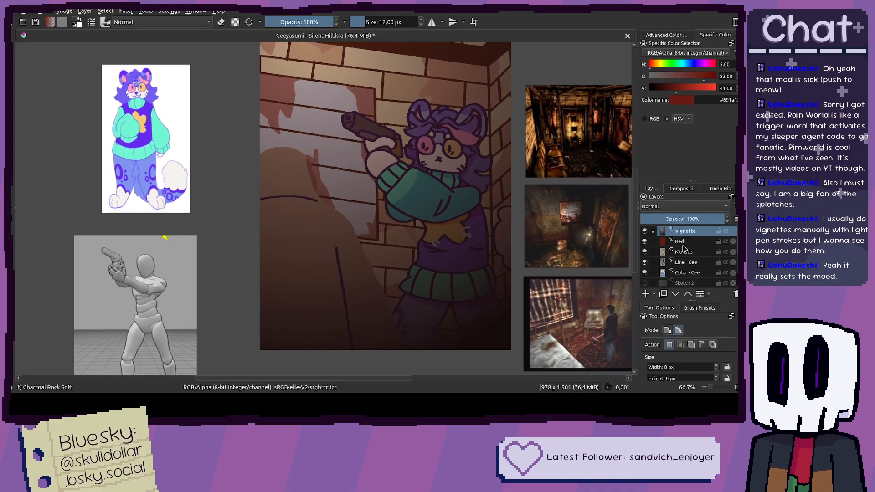
Step: Make the Monster layer active, hide the vignette, and mix a fill colour from the red strip beside the monster's head at saturation 58 and value 38
left_click(685, 251)
key("b")
scroll(292, 198, "up", 4)
scroll(274, 198, "up", 1)
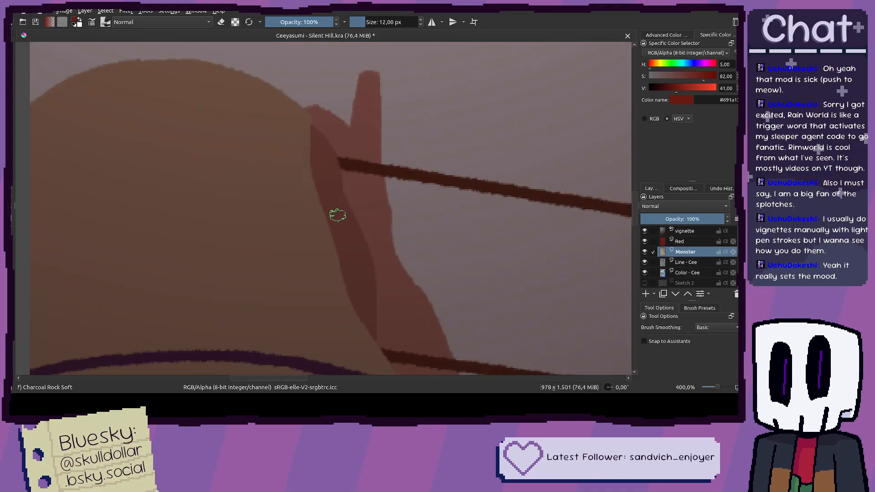
key("f")
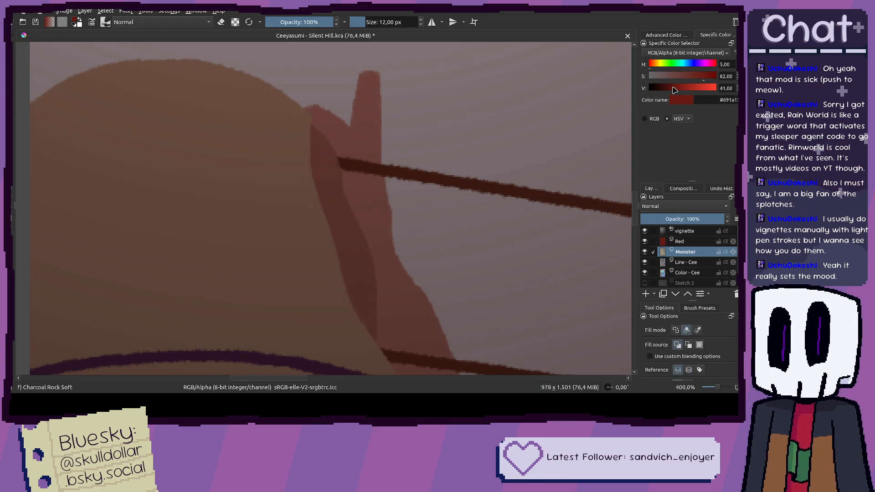
left_click(342, 206, "ctrl")
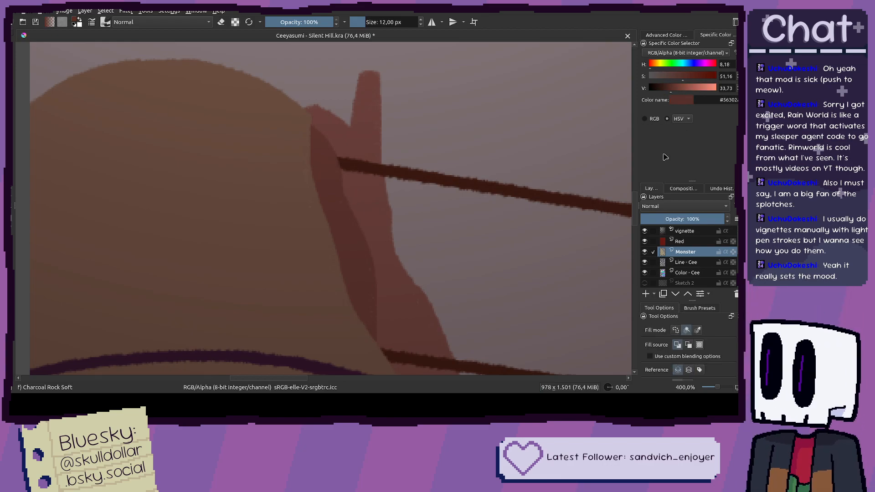
left_click(645, 230)
left_click(351, 235, "ctrl")
left_click_drag(677, 89, 688, 77)
left_click(345, 187)
key("ctrl+z")
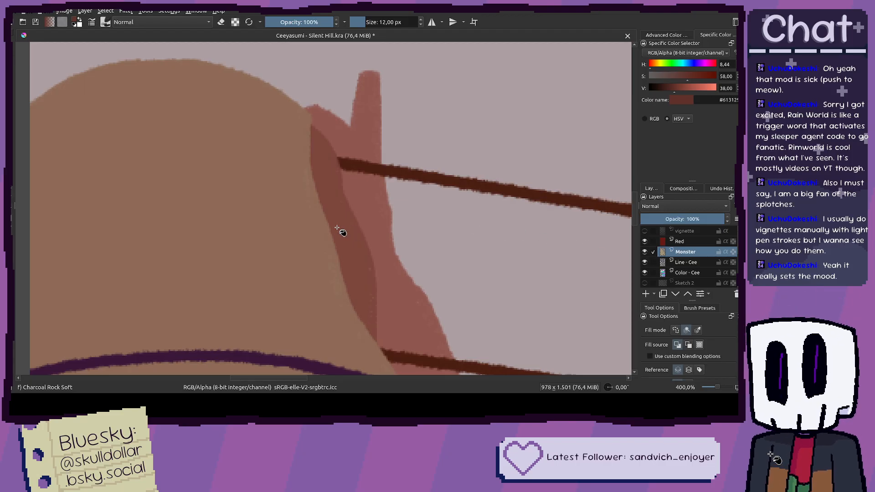
scroll(335, 226, "up", 3)
scroll(333, 210, "down", 2)
left_click(334, 181)
key("ctrl+z")
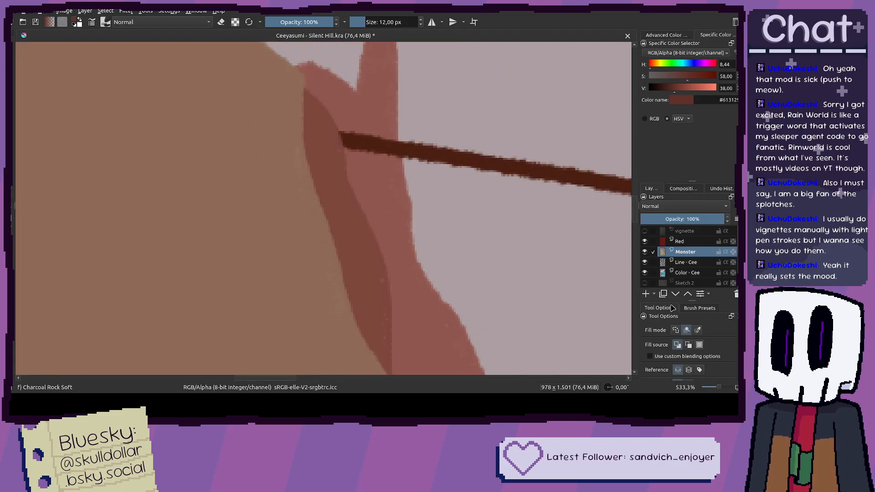
Step: Fill the shaded strip beside the monster's head with the dark red at a fill threshold of 17, and show the vignette layer again
scroll(722, 333, "down", 2)
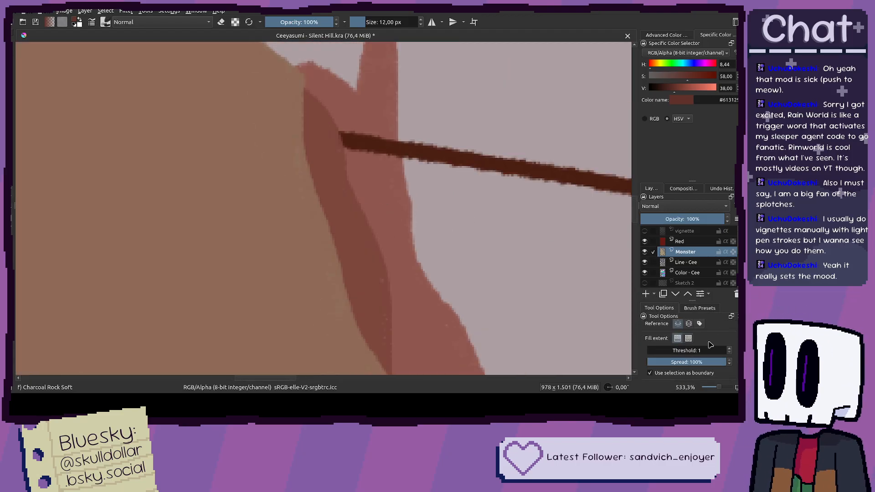
left_click_drag(681, 350, 659, 351)
left_click(354, 226)
key("ctrl+z")
left_click(367, 257)
scroll(420, 263, "down", 3)
scroll(406, 262, "up", 2)
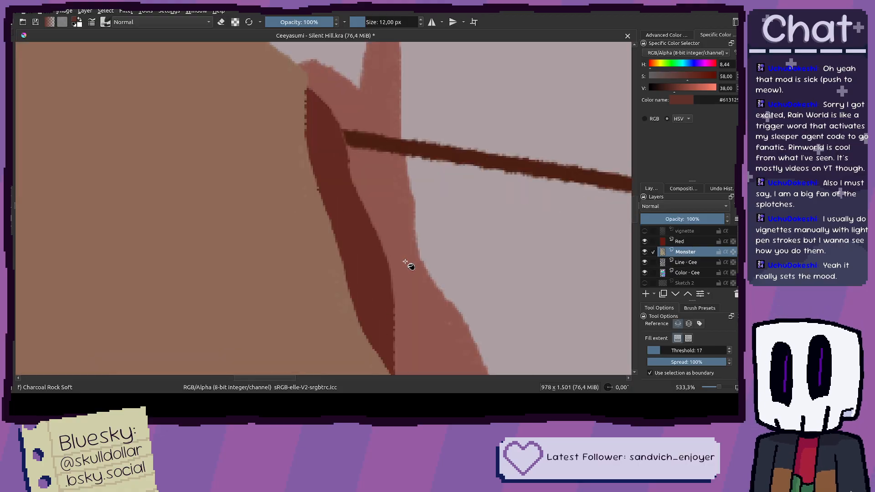
scroll(401, 262, "down", 5)
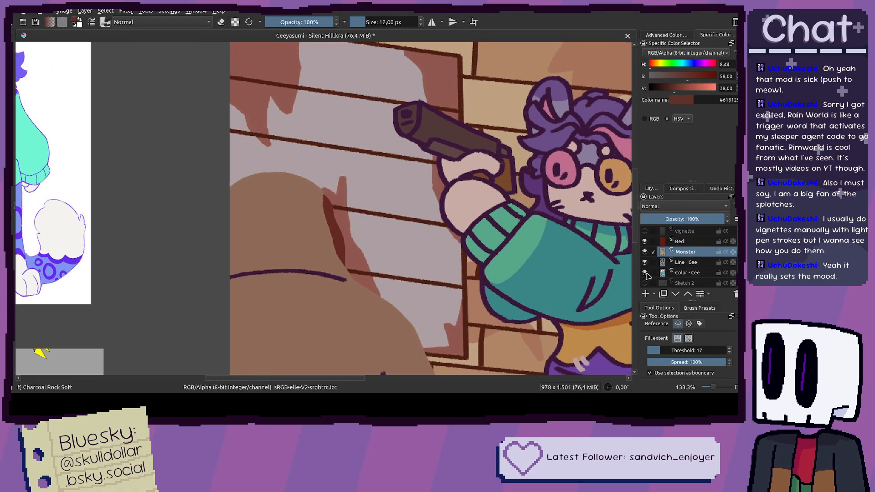
left_click(644, 231)
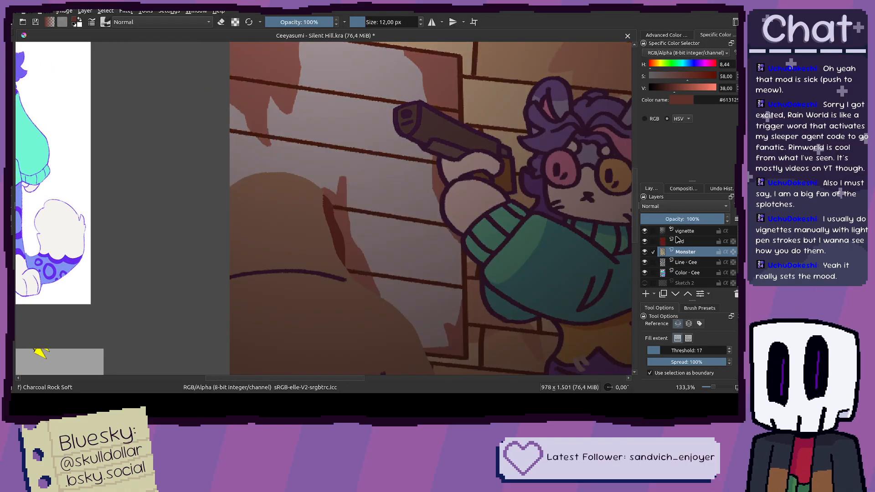
Step: Examine the darkened strip and the vignette across the whole illustration and up close around the character and monster
scroll(456, 219, "down", 5)
key("ctrl+r")
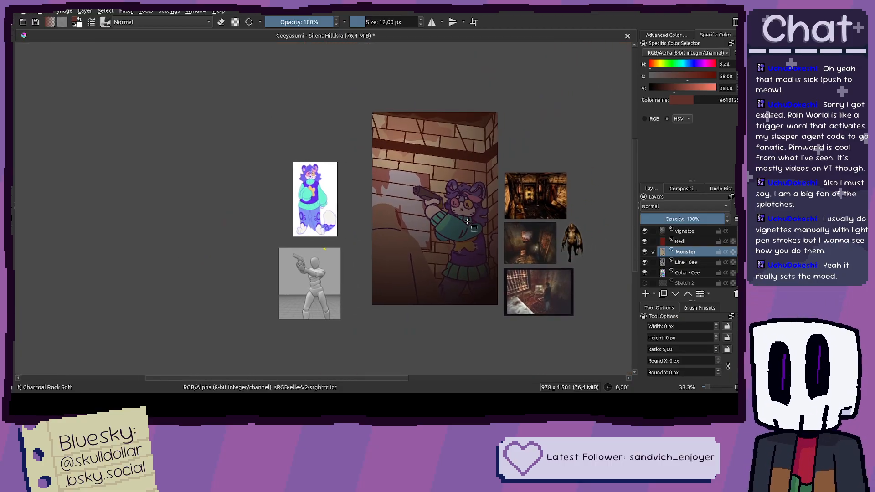
scroll(467, 222, "up", 2)
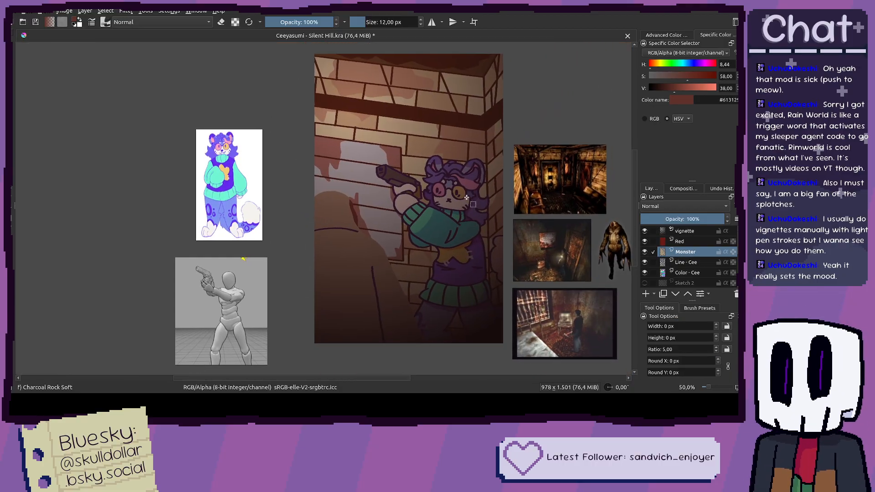
scroll(467, 197, "up", 4)
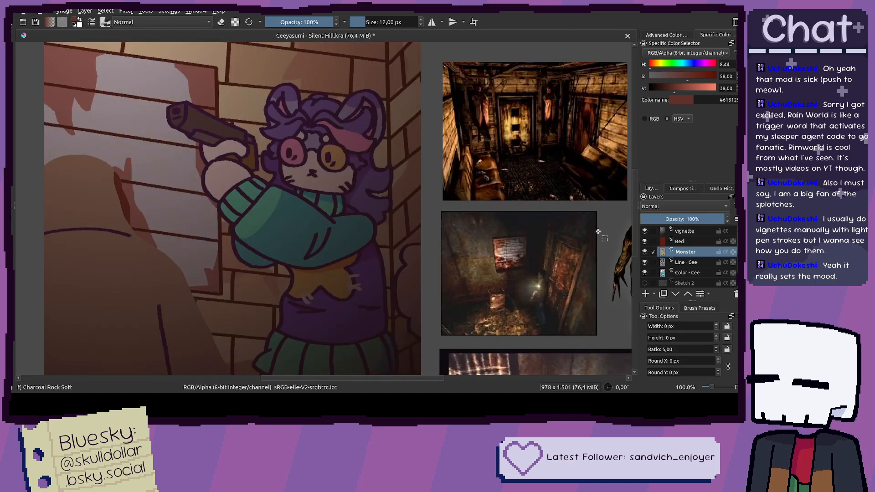
mouse_move(517, 227)
left_mouse_down()
mouse_move(504, 226)
mouse_move(514, 223)
left_mouse_up()
left_click_drag(225, 264, 409, 193)
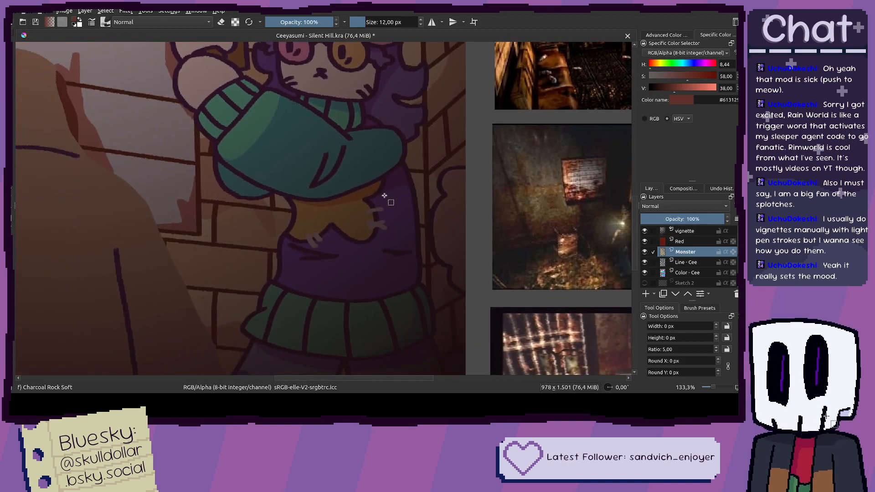
left_click_drag(146, 220, 285, 215)
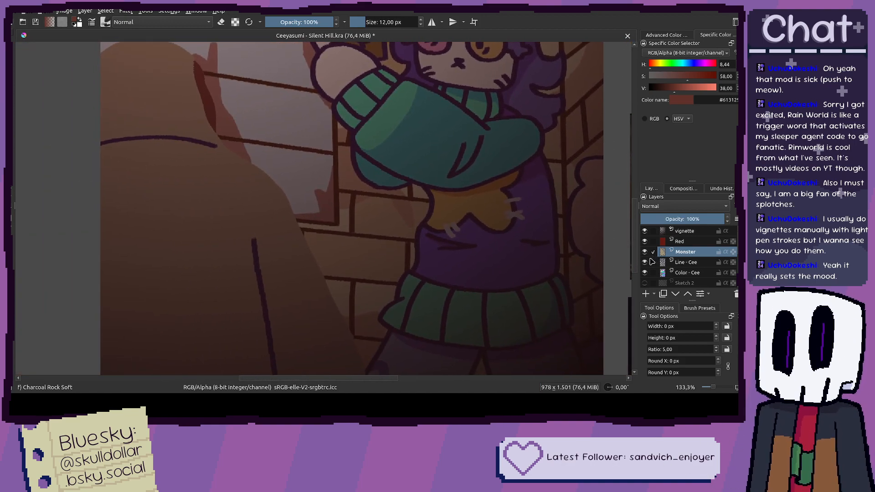
Step: Hide the Red and vignette layers and sample the dark purple outline colour from the monster for the brush
left_click(644, 241)
left_click(644, 231)
key("b")
left_click_drag(254, 221, 350, 209)
left_click(275, 252, "ctrl")
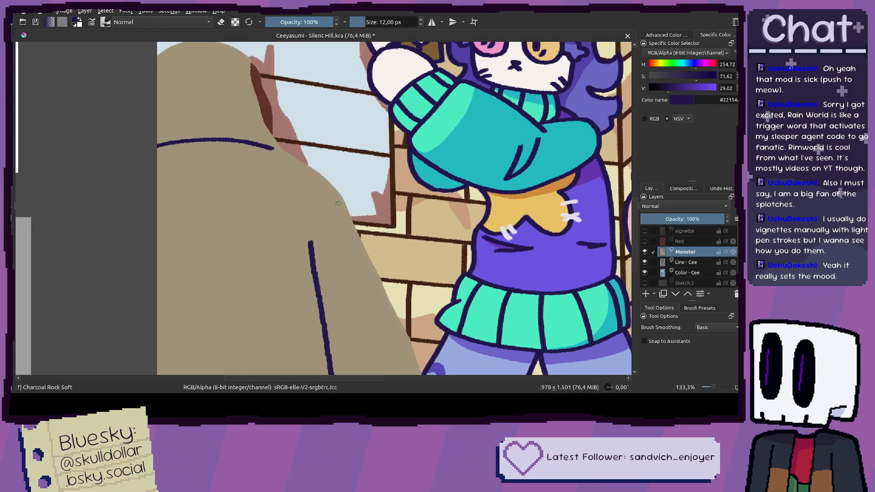
key("ctrl+z")
scroll(324, 256, "down", 3)
mouse_move(334, 257)
left_mouse_down()
mouse_move(291, 249)
mouse_move(282, 264)
mouse_move(321, 245)
left_mouse_up()
scroll(295, 250, "up", 4)
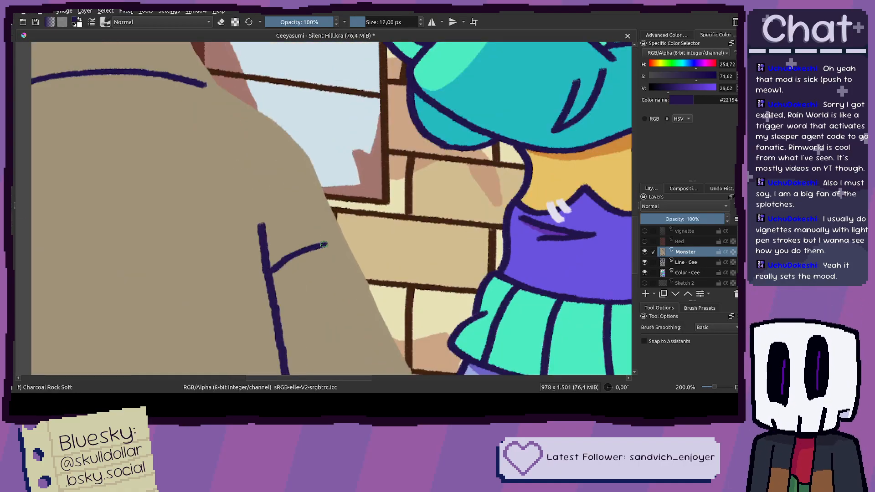
key("ctrl+z")
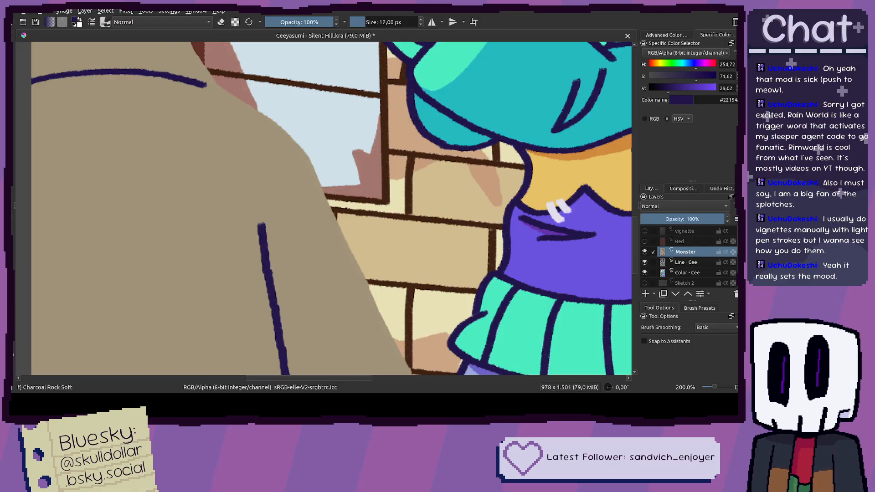
Step: Select the monster's whole body shape, including its outlines, with a contiguous selection on the Monster layer
left_click(13, 355)
left_click(146, 302)
scroll(716, 347, "down", 1)
left_click(678, 348)
left_click(322, 298)
scroll(704, 337, "down", 2)
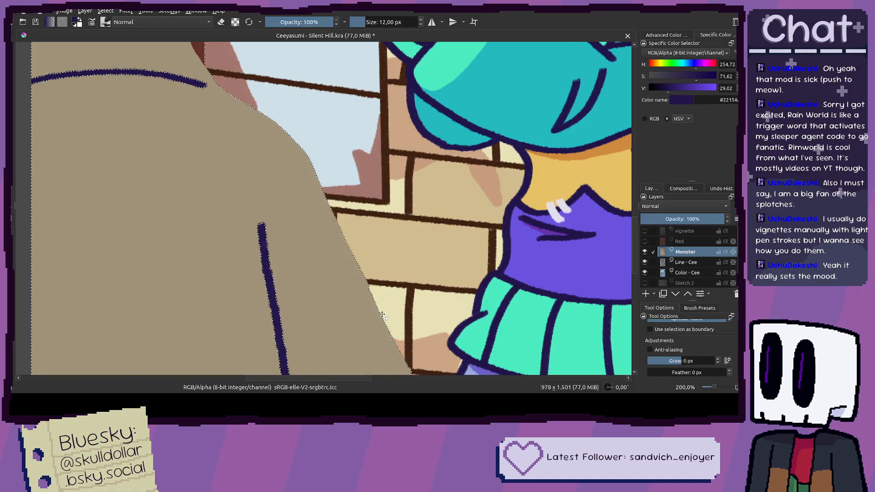
Step: Draw a curved dark purple line from the arm crease to the body's edge and extend the shoulder line to the edge
key("b")
left_click_drag(270, 261, 344, 237)
key("ctrl+z")
left_click_drag(268, 255, 344, 229)
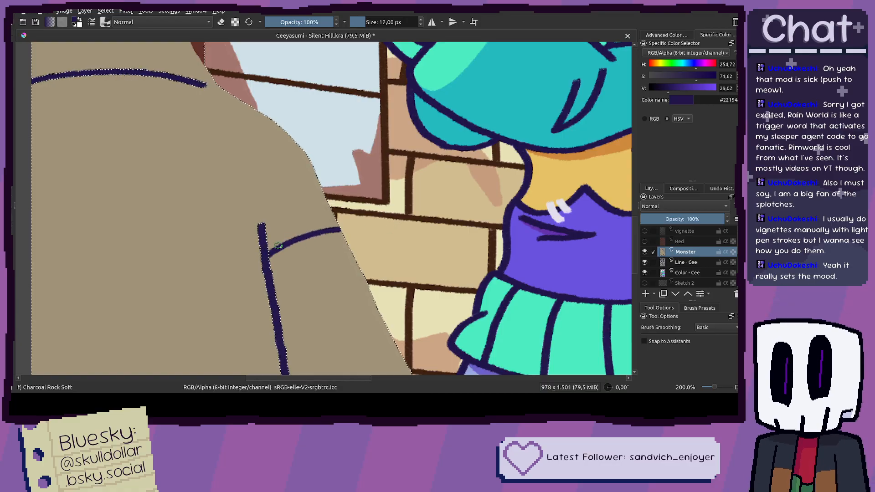
scroll(279, 244, "down", 2)
scroll(269, 142, "up", 3)
left_click_drag(269, 141, 344, 163)
key("f")
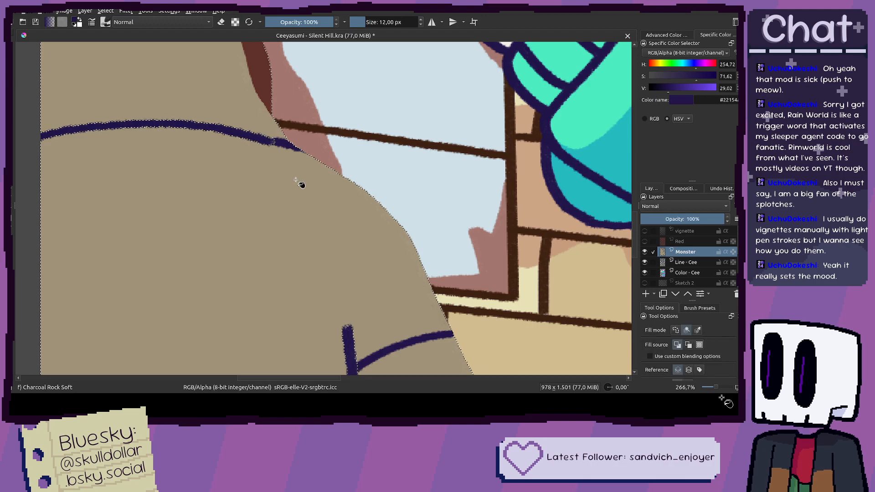
left_click(295, 179)
scroll(291, 182, "down", 2)
key("ctrl+z")
Step: Draw a second curved line across the monster's back, from the top of the arm crease to the canvas edge
left_click_drag(290, 205, 70, 172)
scroll(131, 180, "down", 1)
mouse_move(111, 202)
left_mouse_down()
mouse_move(262, 212)
mouse_move(278, 224)
left_mouse_up()
key("b")
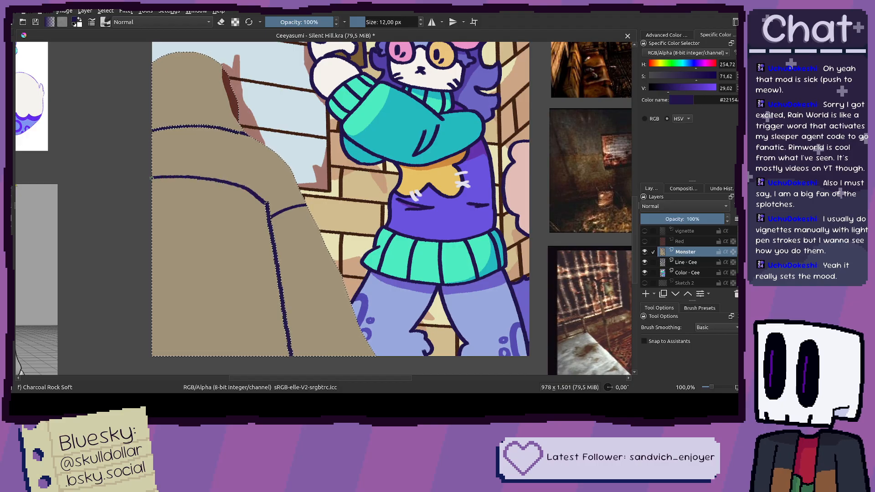
Step: Try filling the band between the two curved lines on the monster's back with dark purple
key("f")
left_click(171, 163)
key("ctrl+r")
left_click(271, 161)
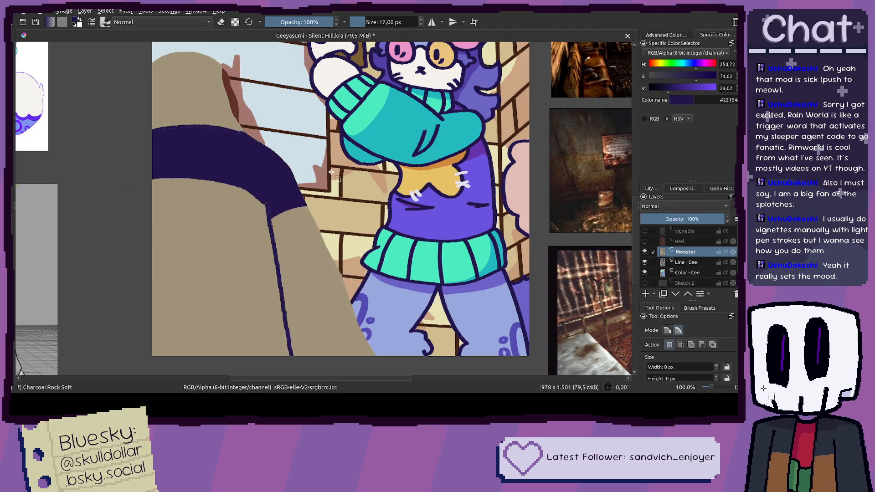
scroll(331, 172, "down", 2)
scroll(301, 187, "up", 4)
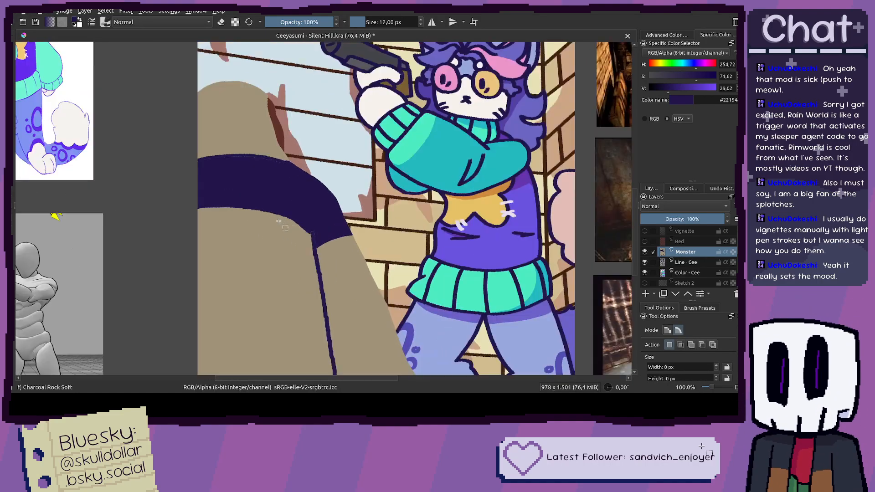
Step: Smooth the band's lower line near the canvas edge, fill the band across the monster's back with dark purple, and clear the selection
key("b")
mouse_move(329, 240)
left_mouse_down()
mouse_move(241, 213)
mouse_move(81, 190)
mouse_move(319, 196)
left_mouse_up()
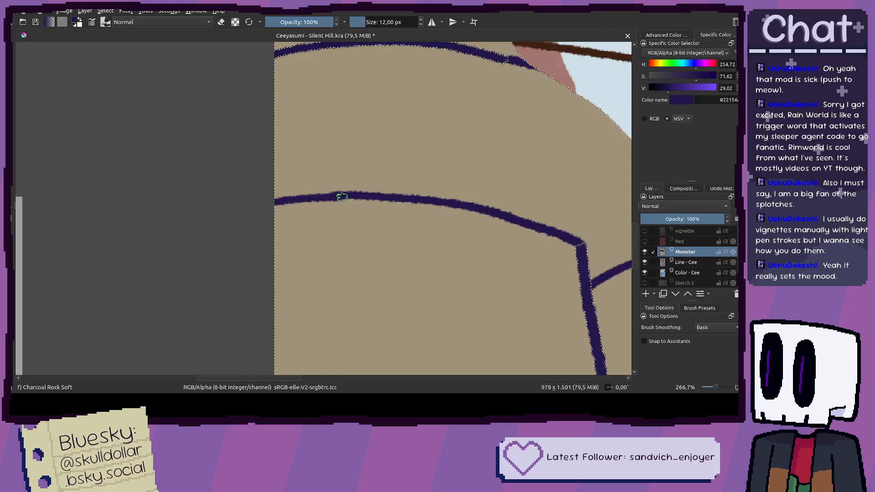
key("f")
left_click(383, 176)
scroll(383, 176, "down", 4)
key("ctrl+r")
left_click(459, 190)
Step: Show the Red and vignette layers again and save the illustration
left_click_drag(397, 181, 356, 184)
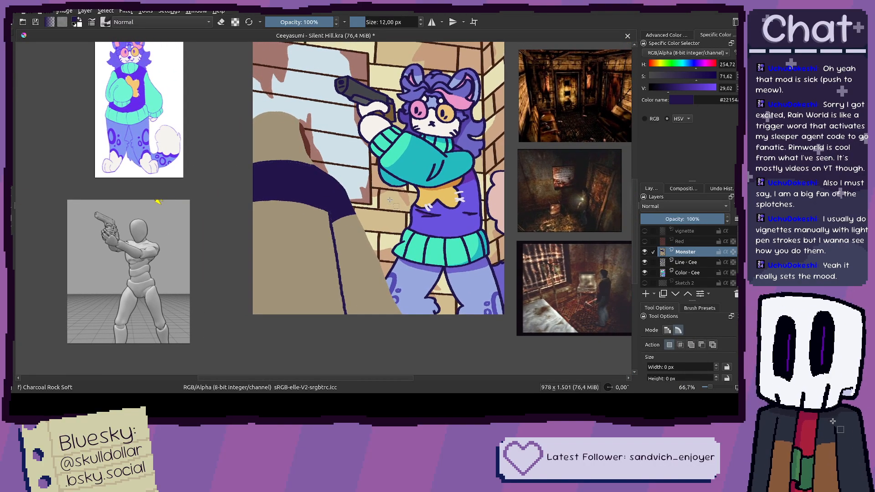
left_click(644, 241)
left_click(644, 241)
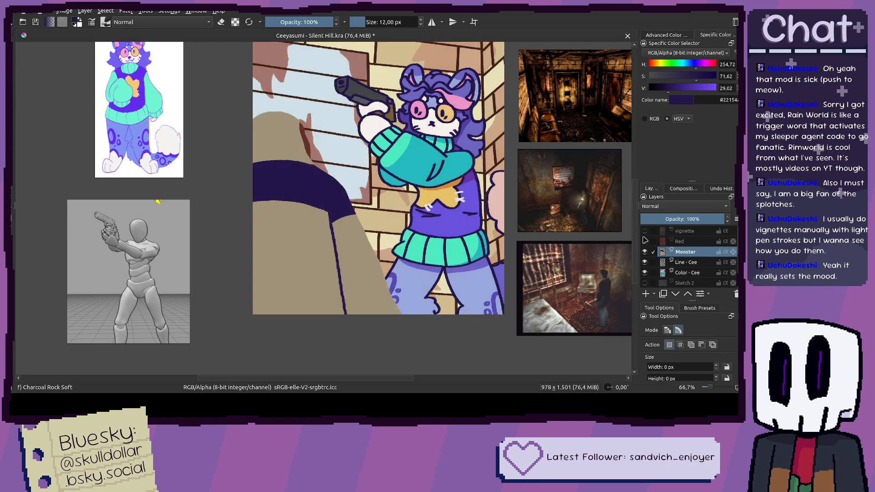
left_click(644, 231)
left_click(644, 242)
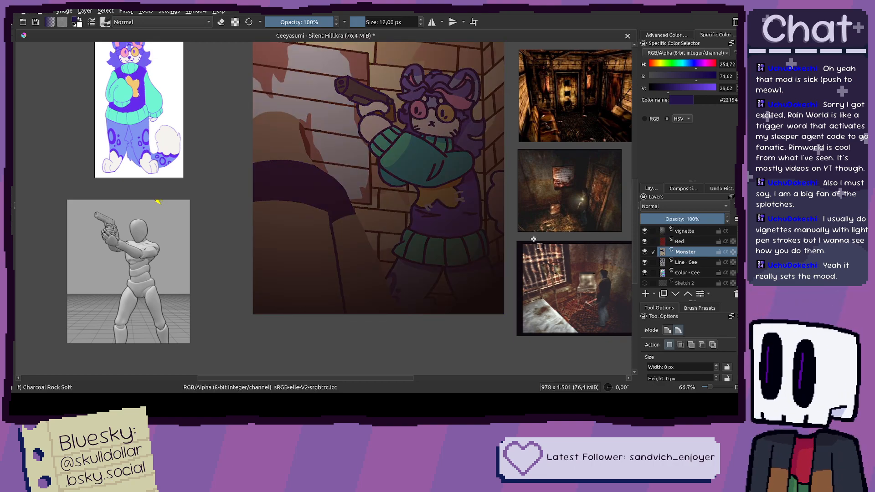
left_click_drag(541, 247, 456, 271)
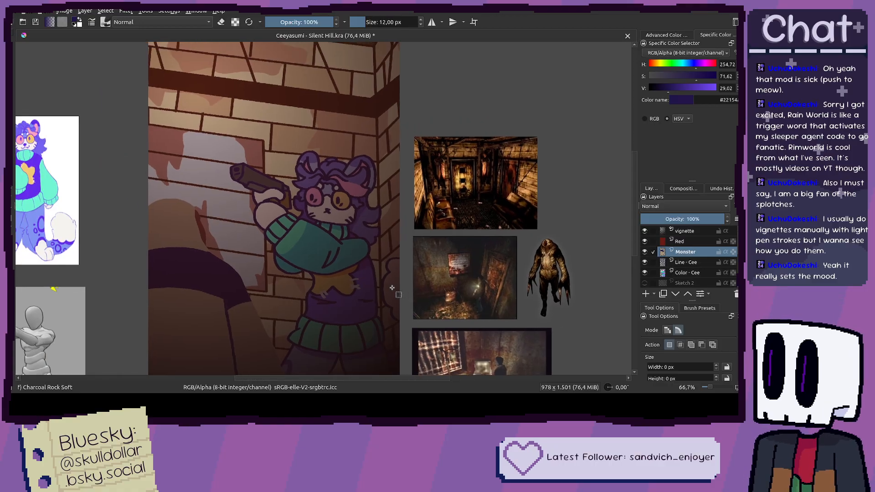
scroll(339, 234, "down", 1)
key("ctrl+s")
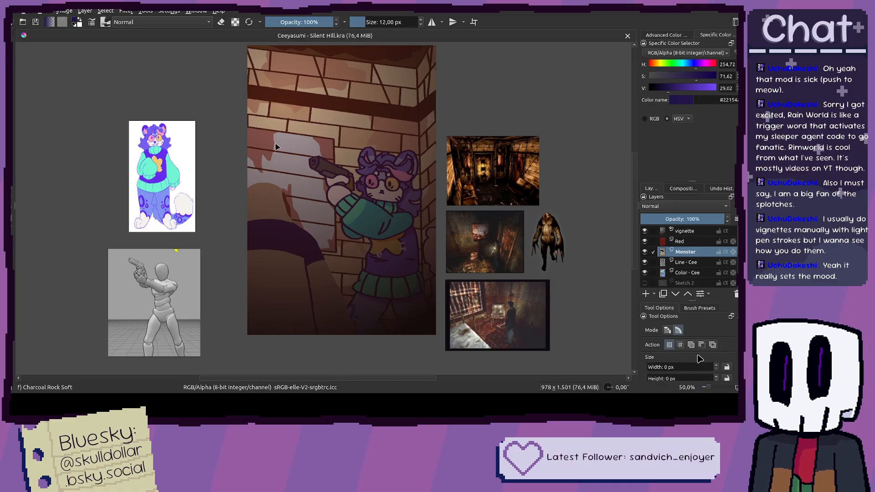
Step: Open SmallSignature.png, scale it to 270 x 150 px, and copy the whole signature
double_click(278, 214)
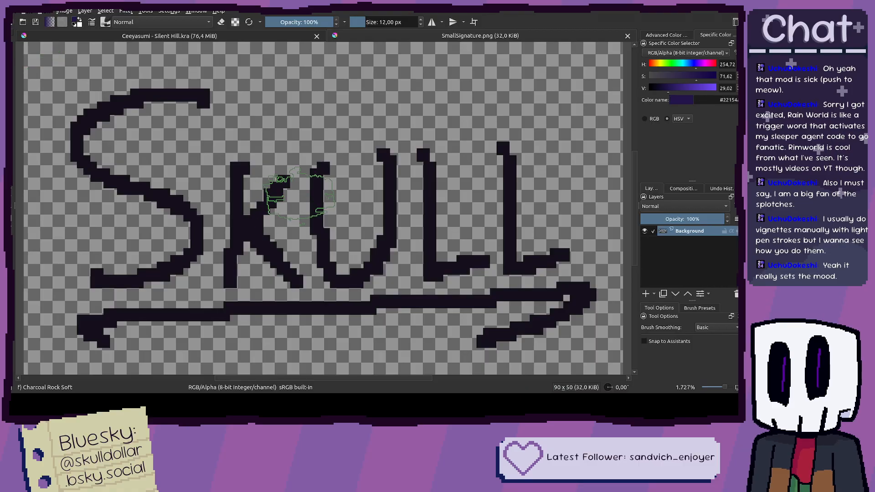
scroll(298, 196, "down", 2)
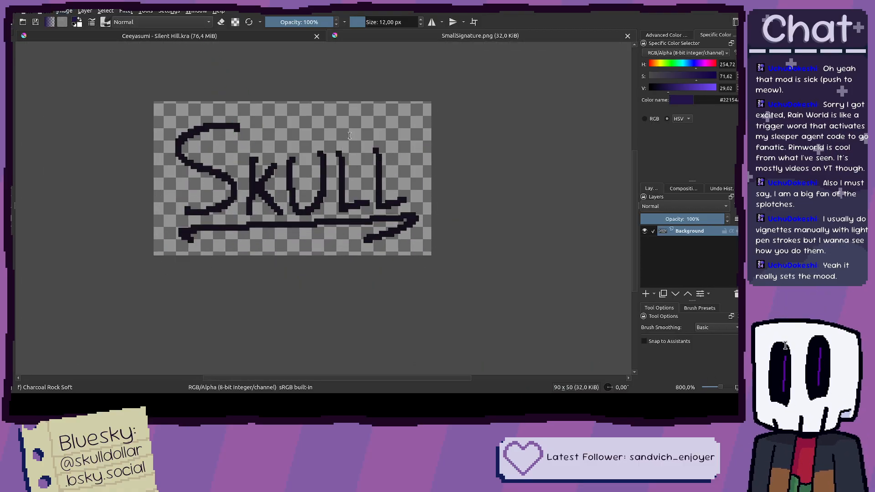
left_click(442, 265)
key("ctrl+c")
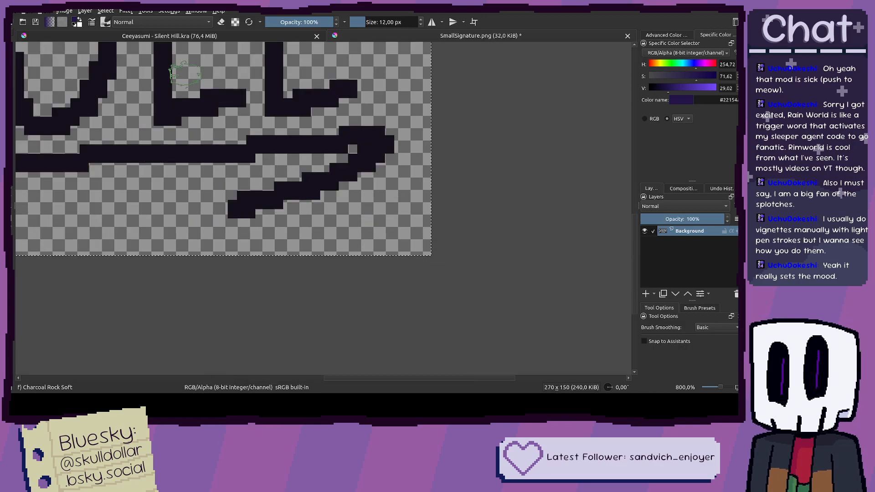
left_click(199, 36)
key("ctrl+v")
key("ctrl+z")
left_click(405, 36)
scroll(226, 51, "up", 5)
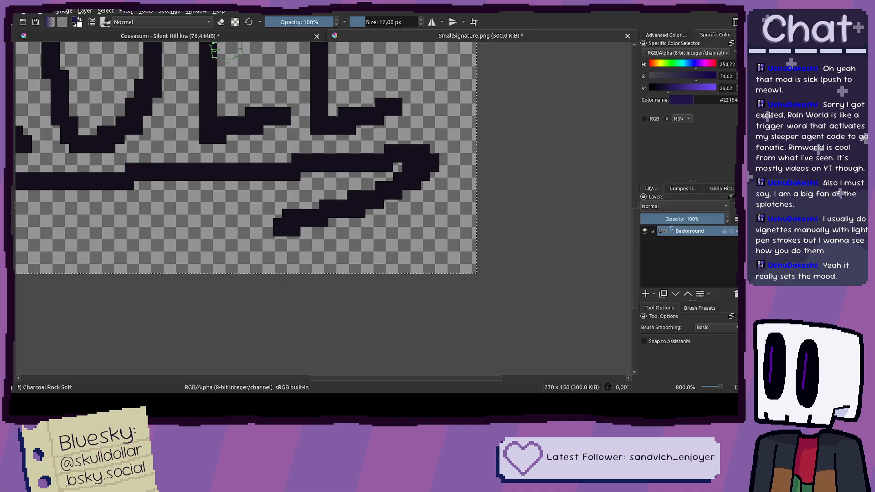
Step: Paste the signature into the illustration as its own layer and transform it to sit above the gun
left_click(199, 36)
key("ctrl+v")
key("ctrl+t")
mouse_move(275, 64)
left_mouse_down()
mouse_move(314, 157)
mouse_move(379, 147)
mouse_move(371, 205)
mouse_move(323, 230)
mouse_move(279, 160)
mouse_move(289, 112)
mouse_move(292, 175)
mouse_move(246, 223)
mouse_move(227, 217)
mouse_move(347, 171)
mouse_move(356, 179)
left_mouse_up()
scroll(279, 163, "up", 3)
scroll(355, 178, "down", 1)
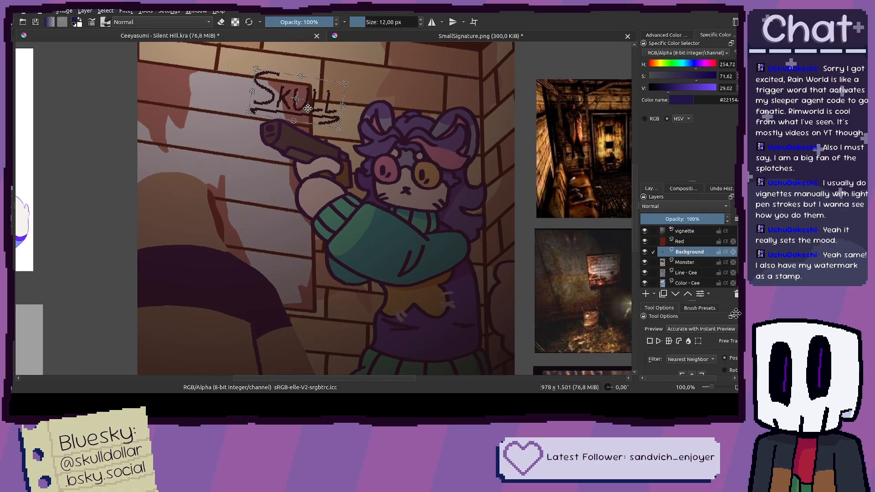
Step: Rotate the signature to a steep downward slant and place it on the pale wall patch between the monster and the gun arm
mouse_move(308, 108)
left_mouse_down()
mouse_move(328, 285)
mouse_move(339, 308)
left_mouse_up()
left_click_drag(381, 278, 368, 331)
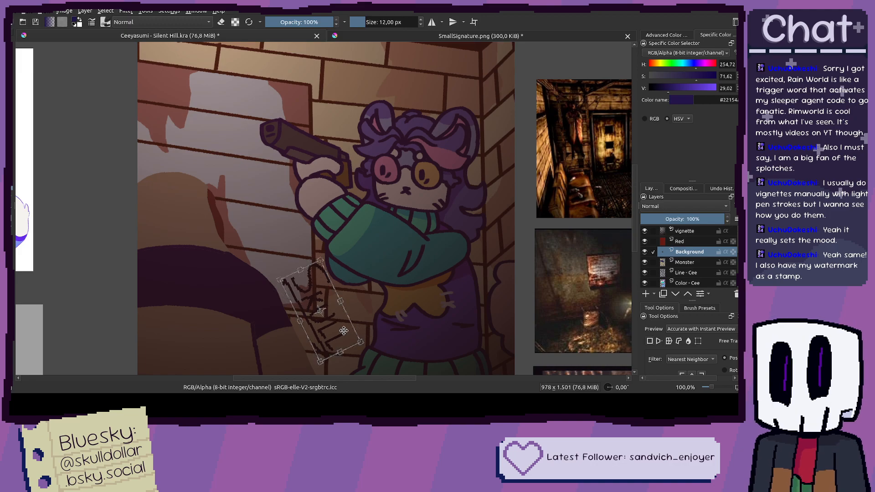
scroll(344, 330, "up", 4)
scroll(303, 276, "down", 5)
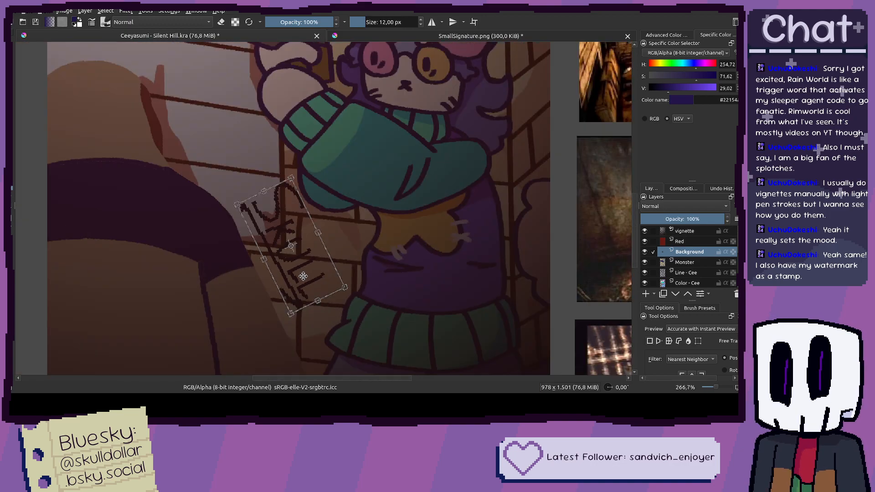
mouse_move(303, 277)
left_mouse_down()
mouse_move(323, 295)
mouse_move(303, 290)
mouse_move(294, 224)
mouse_move(293, 241)
mouse_move(263, 212)
mouse_move(264, 191)
mouse_move(287, 209)
mouse_move(306, 208)
left_mouse_up()
key("ctrl+r")
scroll(303, 214, "up", 2)
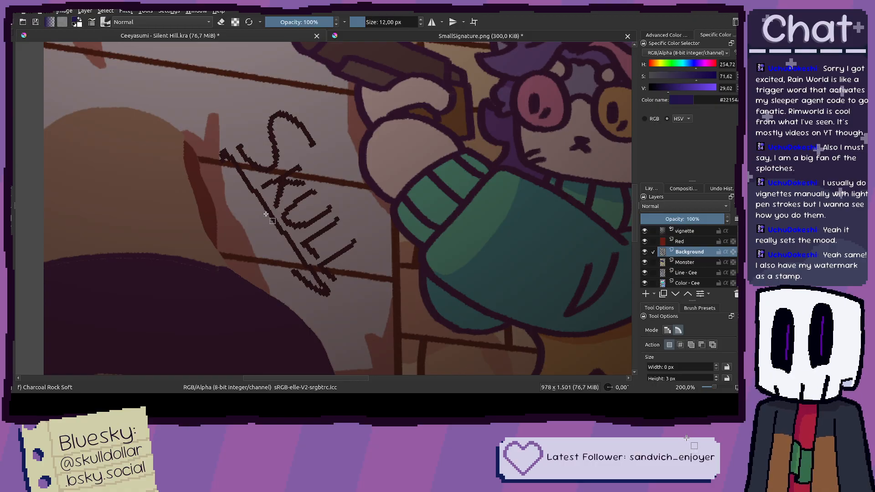
Step: Fine-tune the signature's position and angle on the pale wall patch and apply the transform
key("ctrl+t")
left_click_drag(326, 216, 329, 221)
left_click_drag(403, 111, 407, 115)
left_click_drag(322, 191, 326, 193)
key("ctrl+r")
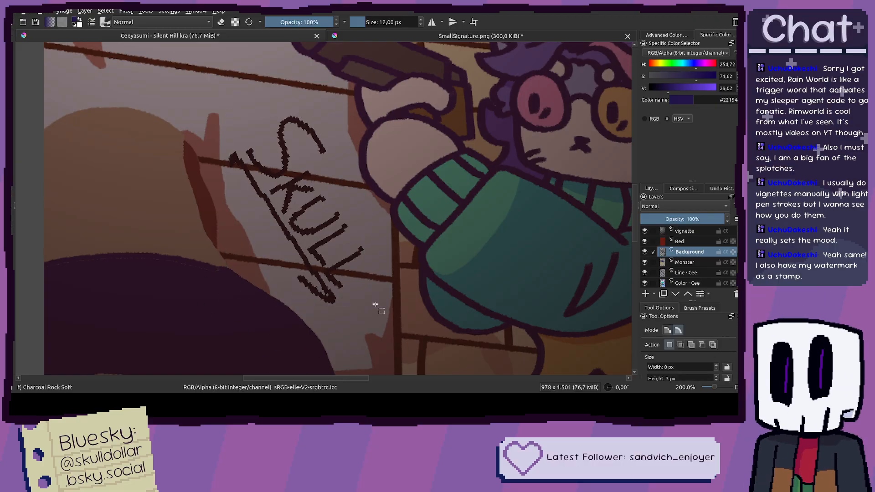
Step: Examine the signature's placement up close and across the whole illustration
scroll(378, 304, "down", 3)
scroll(355, 291, "up", 4)
scroll(356, 289, "down", 3)
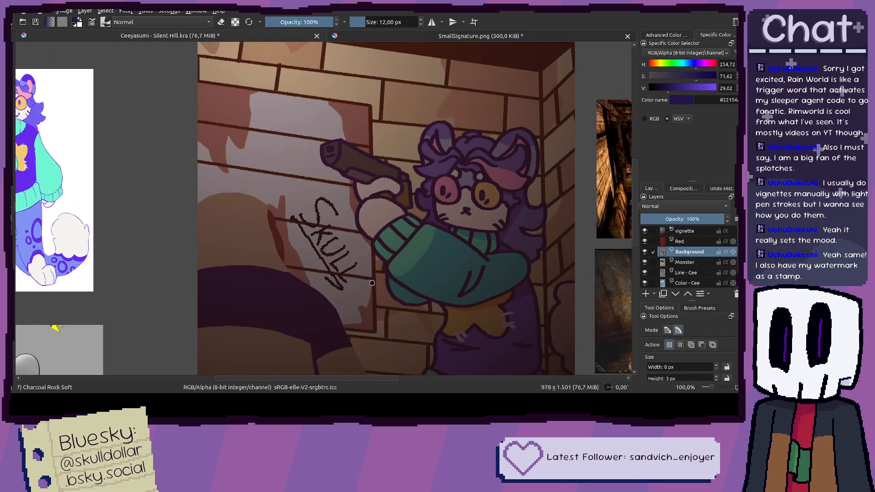
left_click_drag(359, 279, 346, 253)
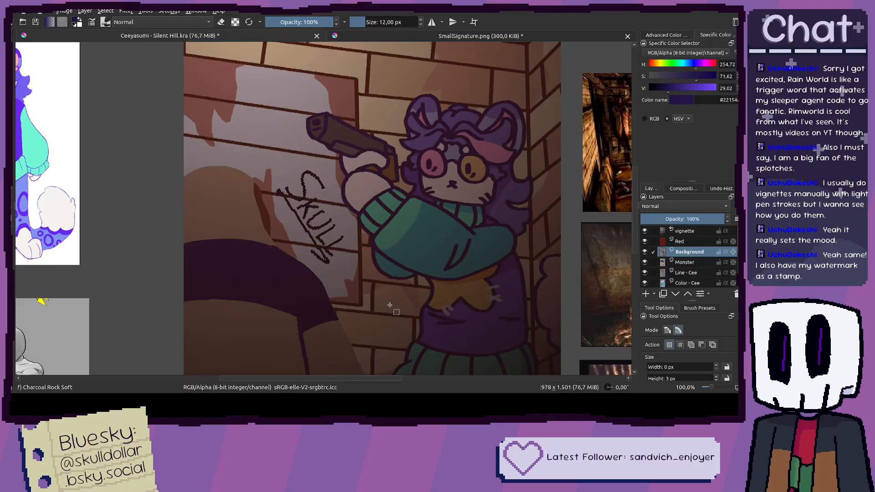
scroll(334, 232, "down", 2)
scroll(335, 232, "up", 6)
scroll(326, 212, "down", 4)
scroll(326, 212, "down", 3)
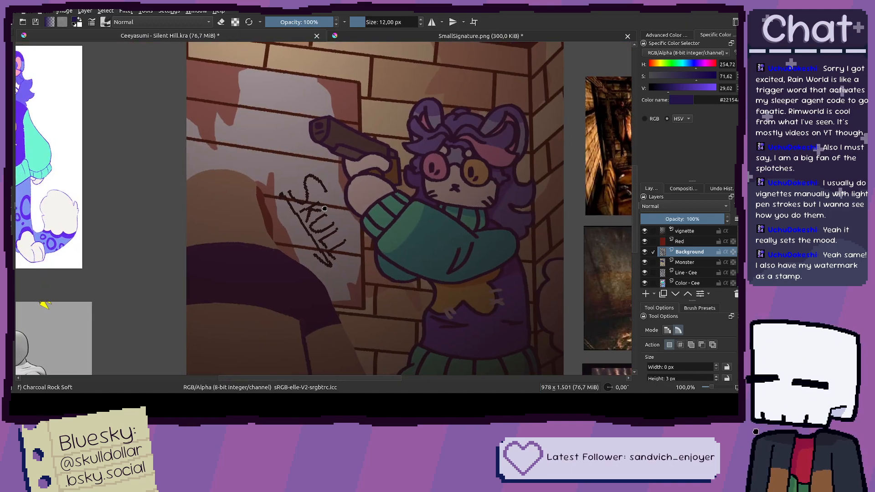
scroll(357, 201, "up", 4)
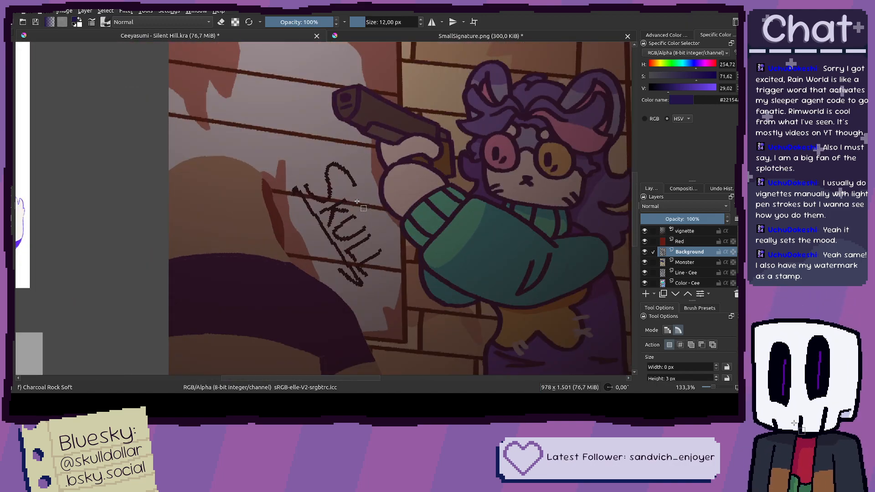
scroll(357, 193, "down", 4)
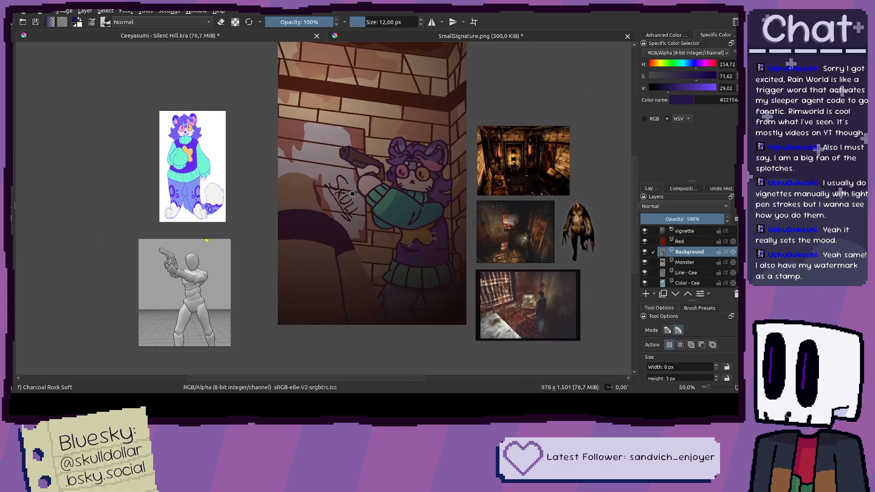
Step: Save the signed illustration
left_click_drag(352, 194, 311, 210)
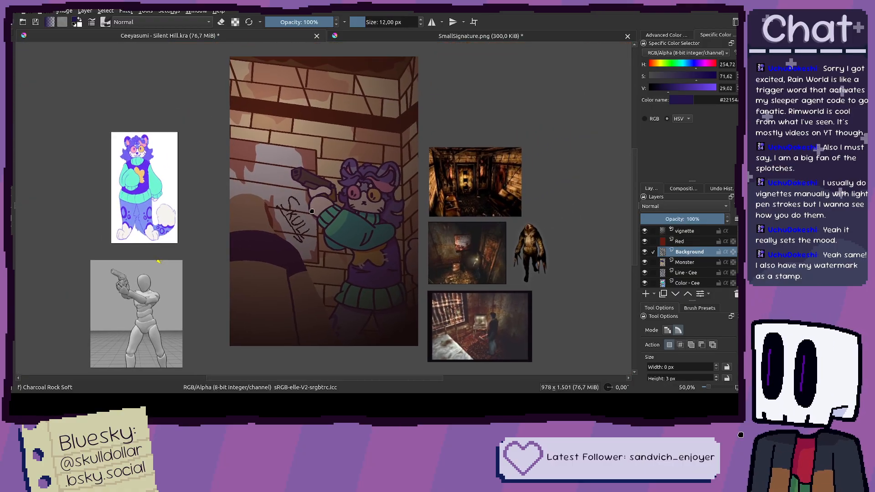
key("ctrl+s")
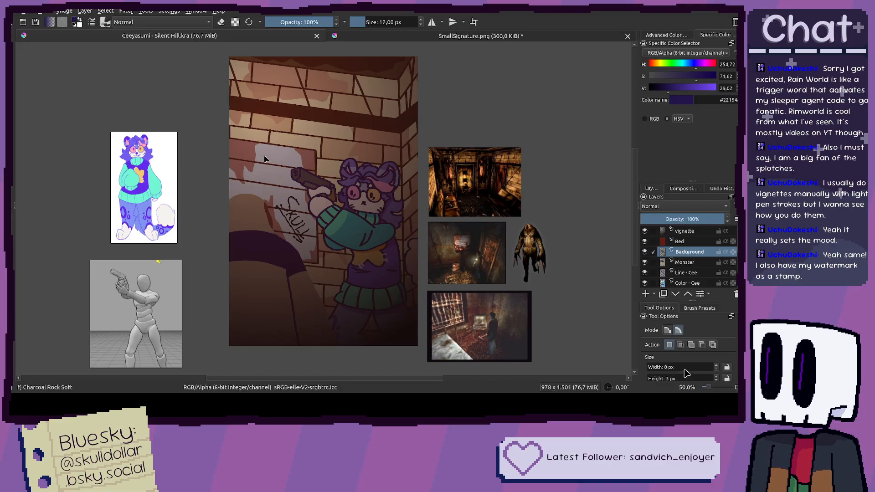
key("ctrl+s")
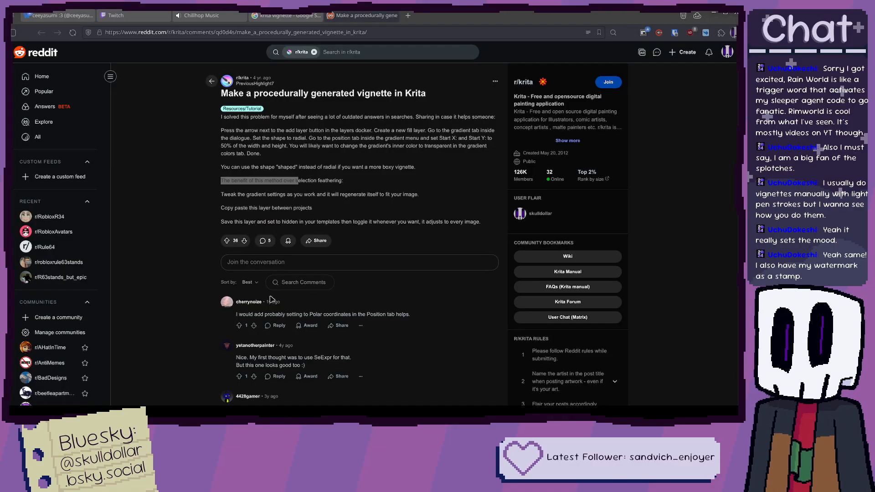
Step: Switch to the browser and close the Reddit vignette tutorial and the Google search for Krita vignettes
key("alt+Tab")
left_click(392, 15)
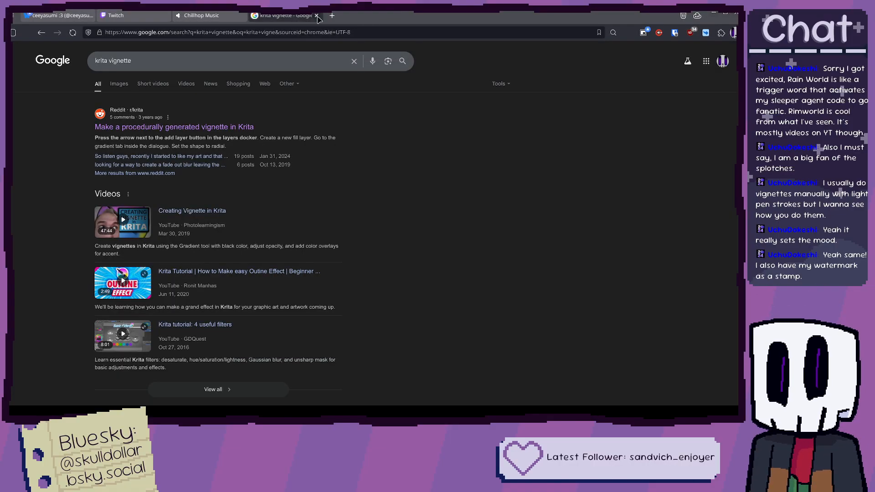
left_click(319, 15)
Step: Start a new Bluesky post and replace the prefilled handle with a linked mention of the same profile, chosen from the account suggestions
key("ctrl+plus")
key("ctrl+plus")
key("ctrl+plus")
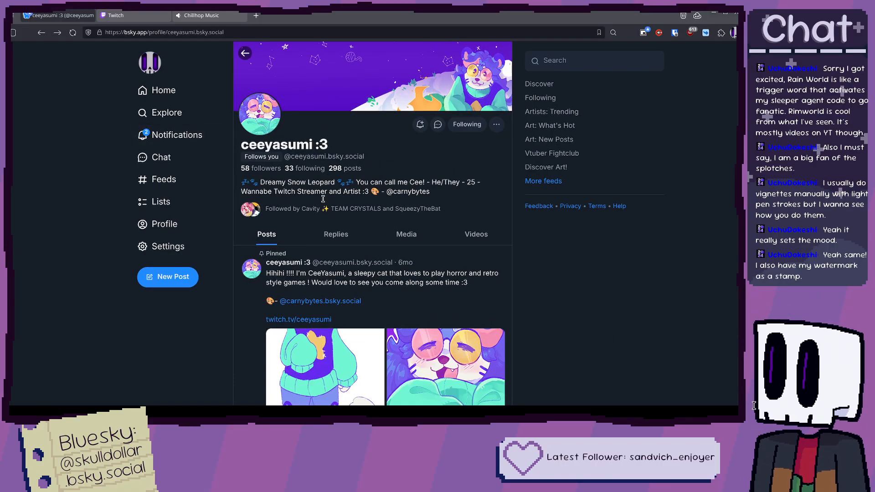
left_click(174, 278)
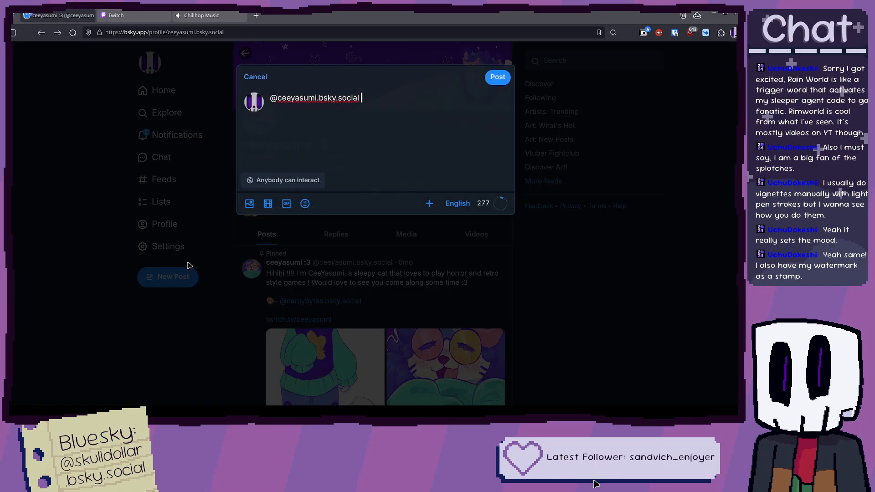
left_click(277, 101)
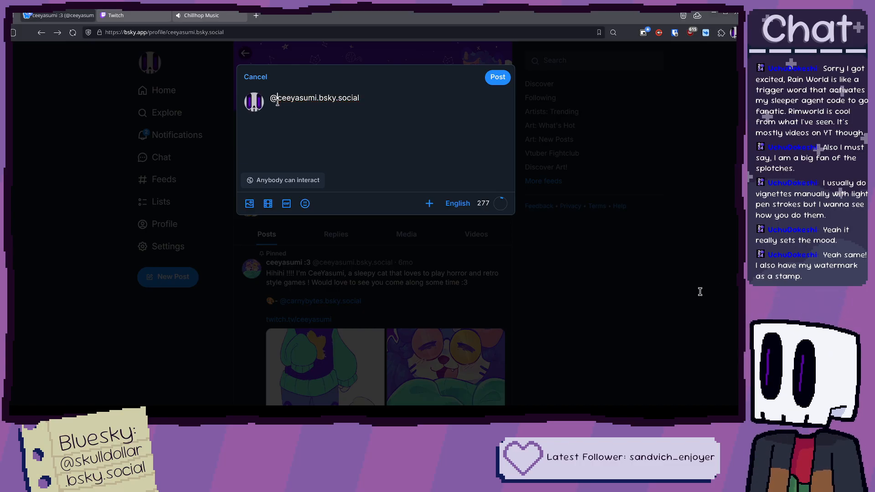
left_click_drag(361, 98, 277, 98)
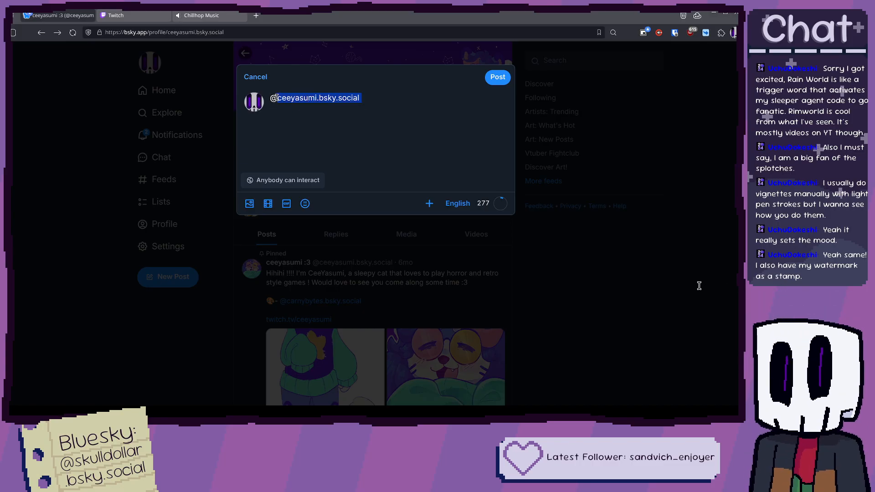
type("cee")
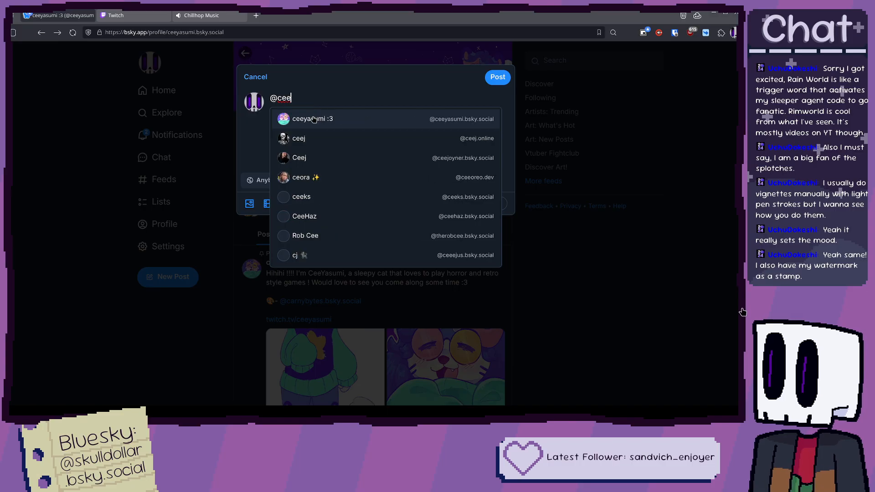
left_click(313, 118)
Step: Write "I heard that" before the mention and "was having a tough day today" after it
key("Home")
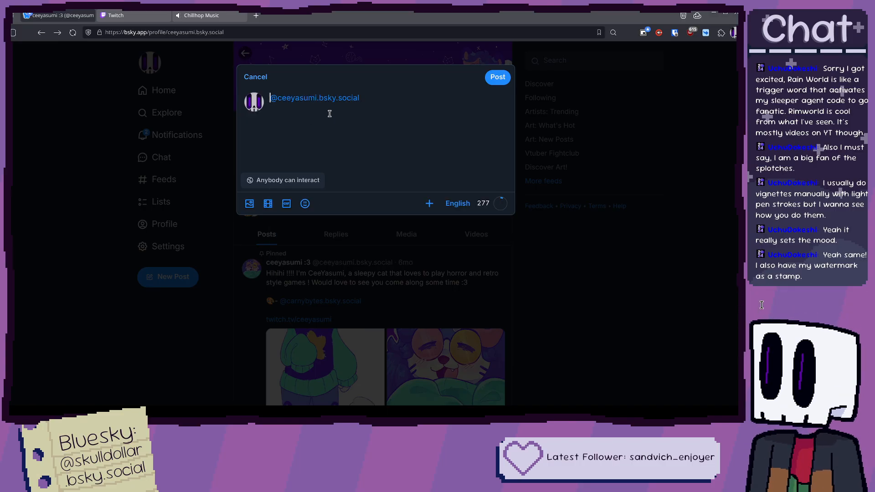
type("I hea")
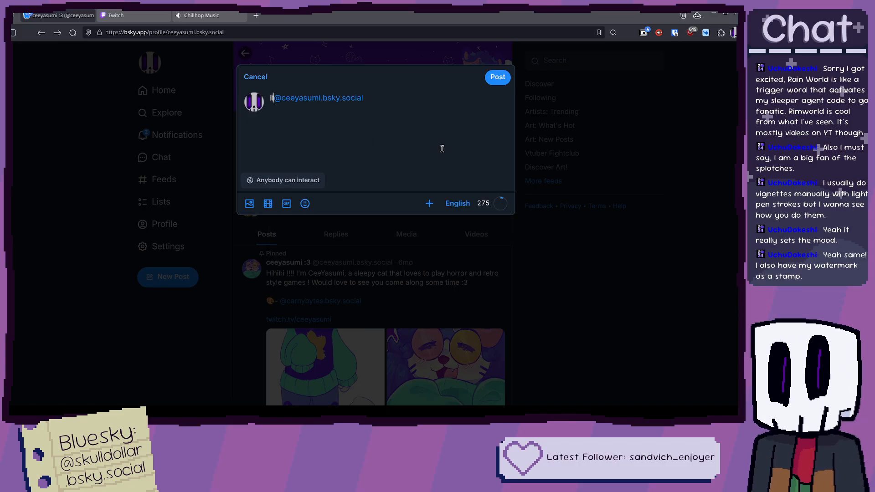
type("rd that")
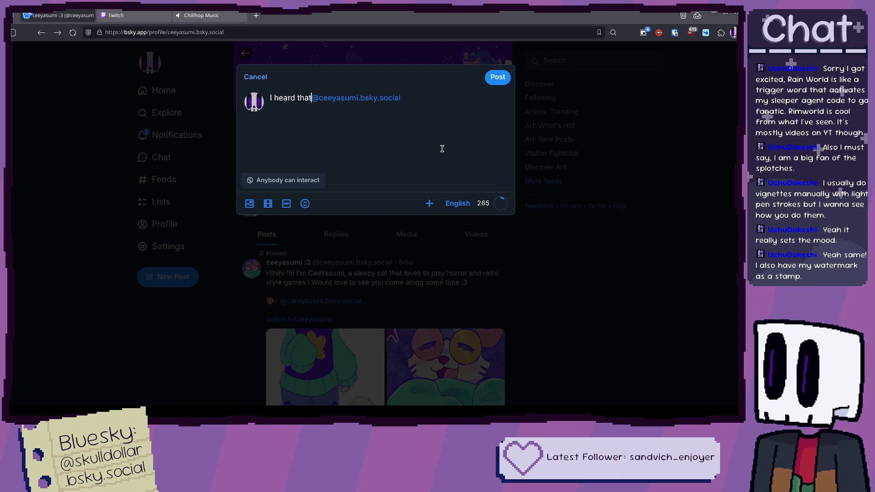
key("End")
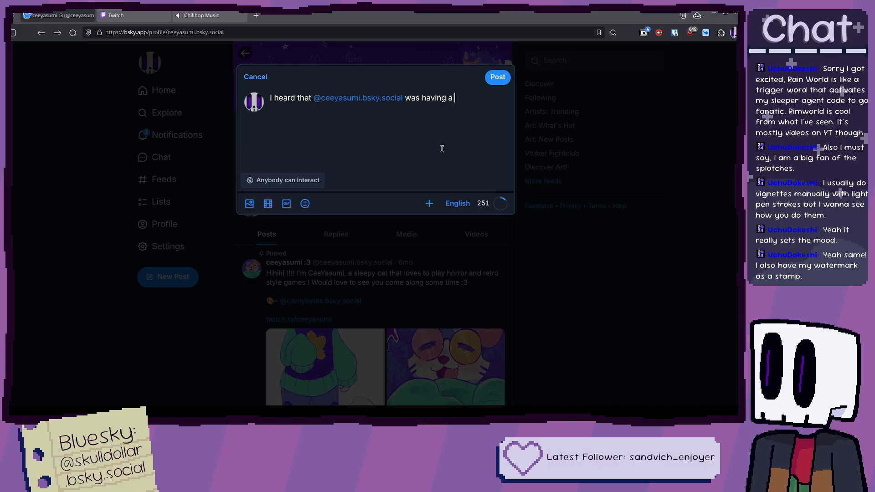
type("was having a tough day today")
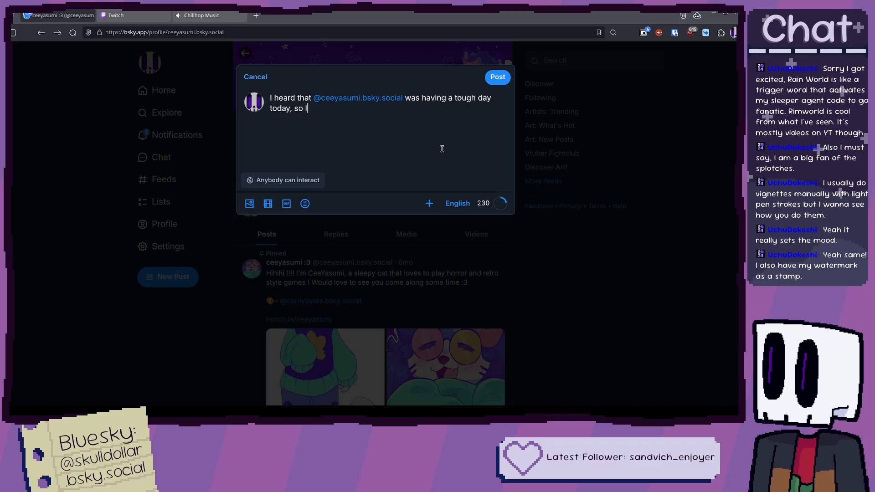
Step: Continue the post text with ", so in hopes of bringing his mood up a bit,"
type(", so in hope of")
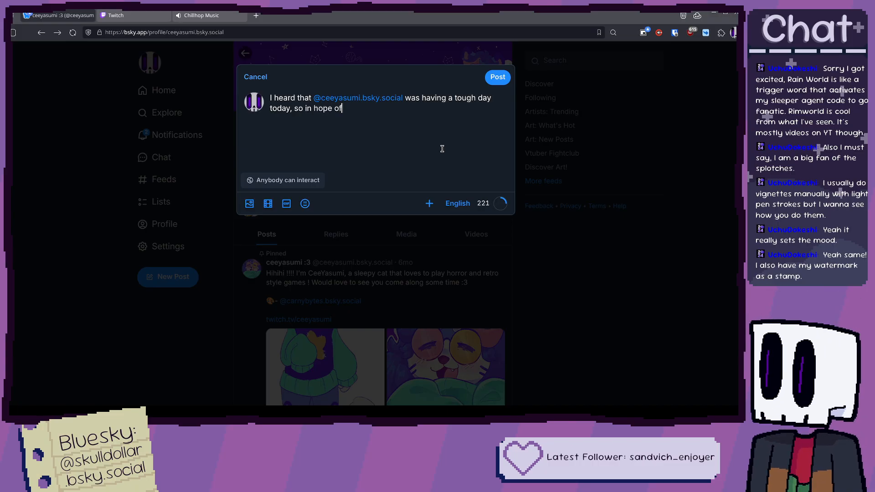
key("BackSpace")
key("BackSpace")
key("BackSpace")
type("s of bringing his mo")
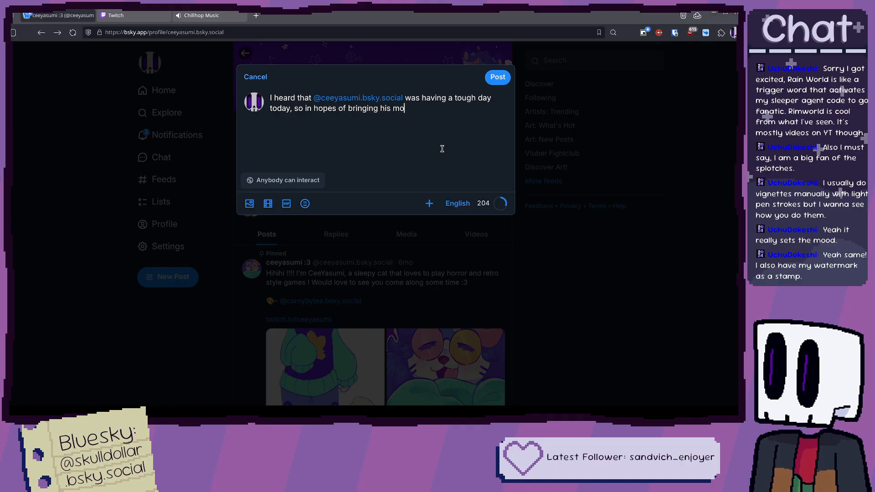
type("od up a bit,")
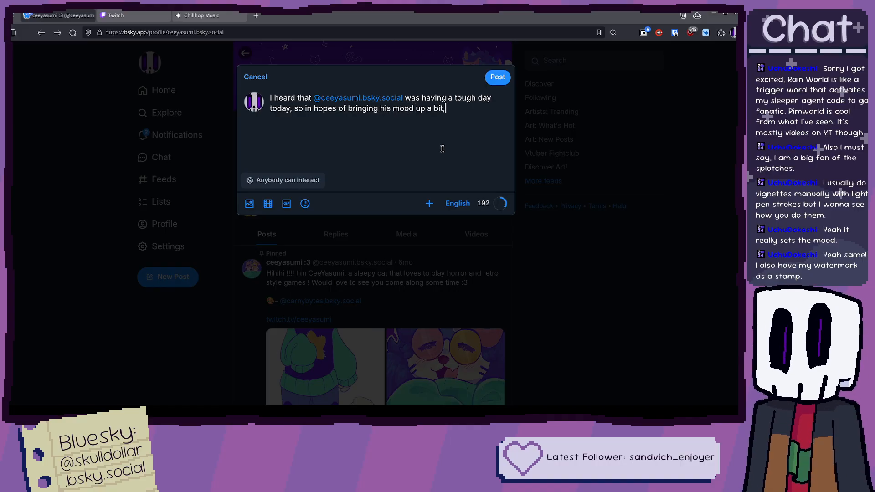
Step: Complete the sentence with "I have drawn him stressed at Silent Hill instead!"
type(" I have d")
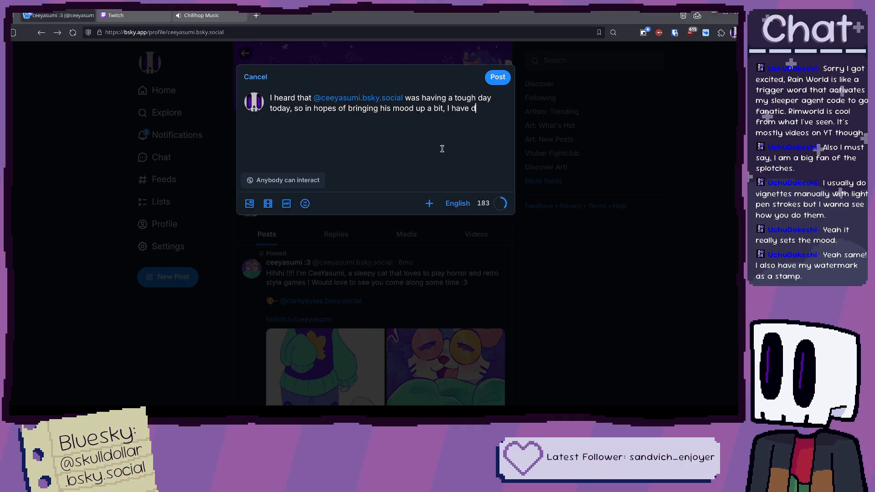
type("rawn ")
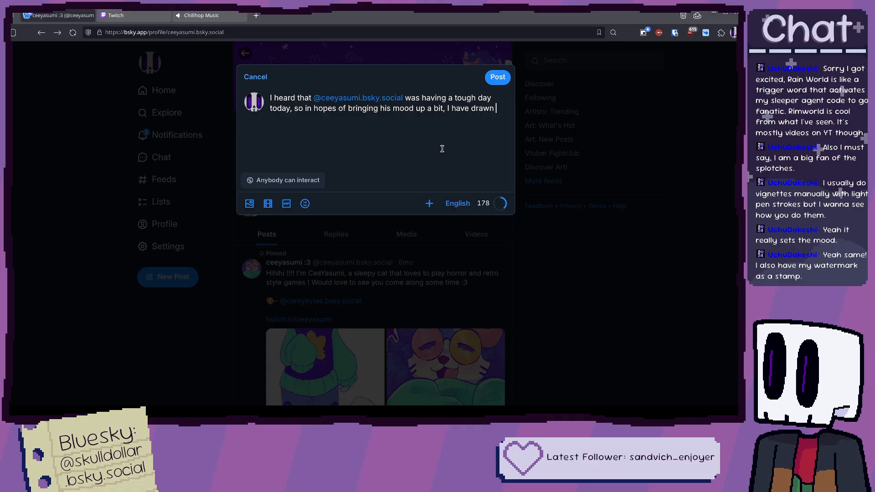
type("his")
key("BackSpace")
key("BackSpace")
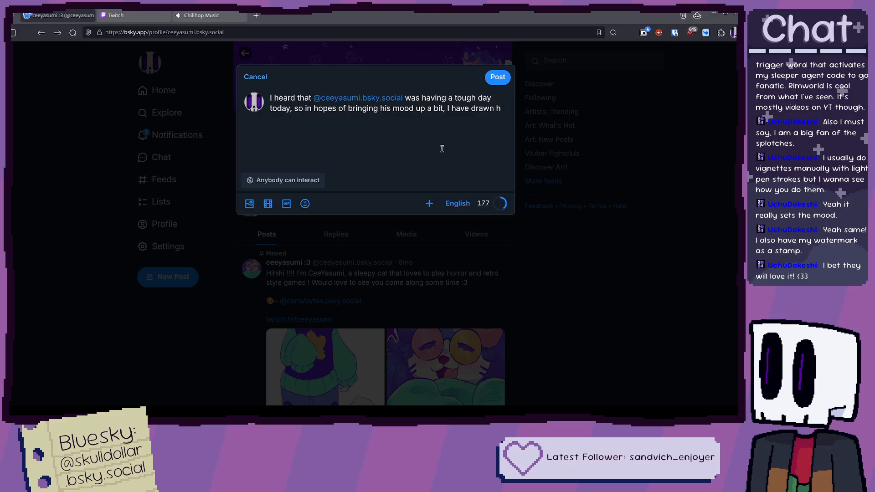
type("im")
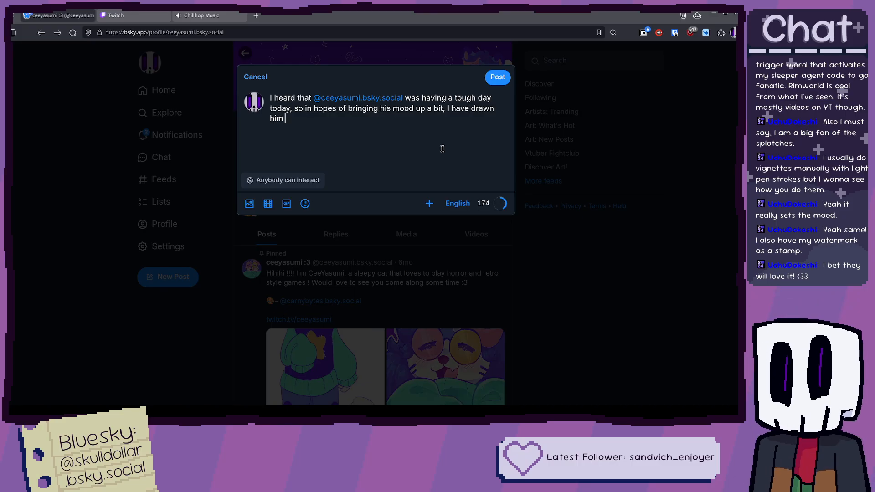
type("care")
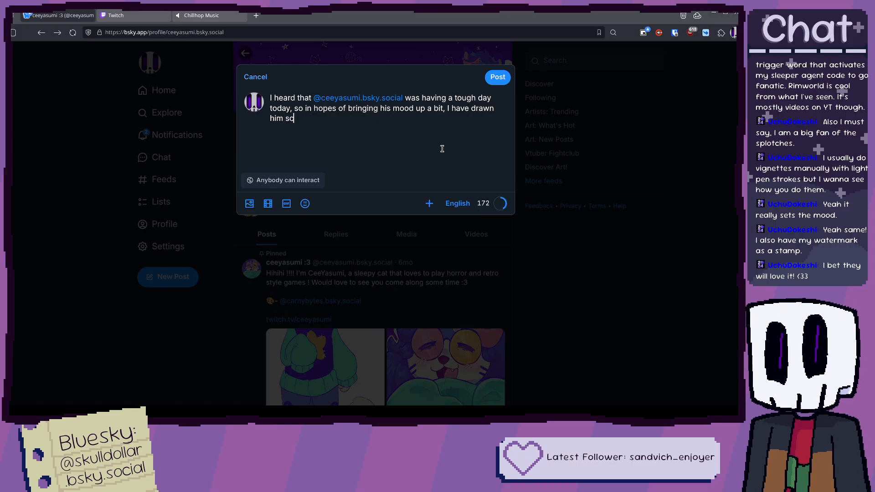
type("tressed at ")
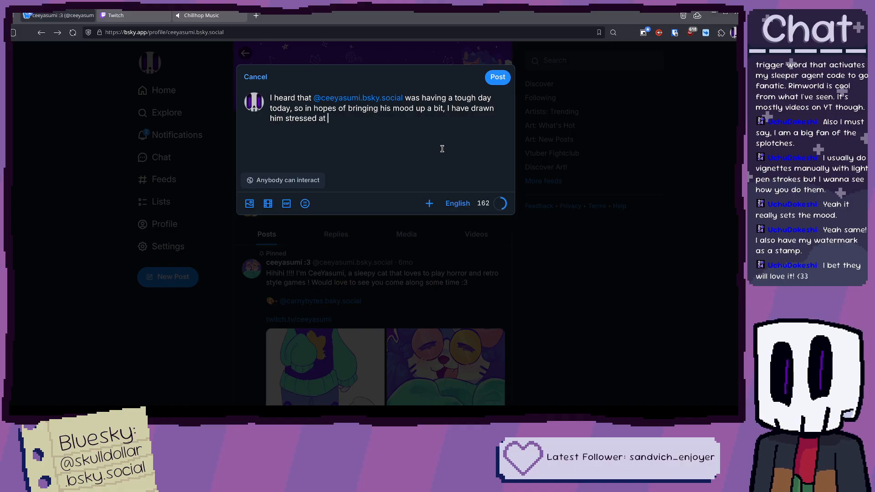
type("Silent Hill")
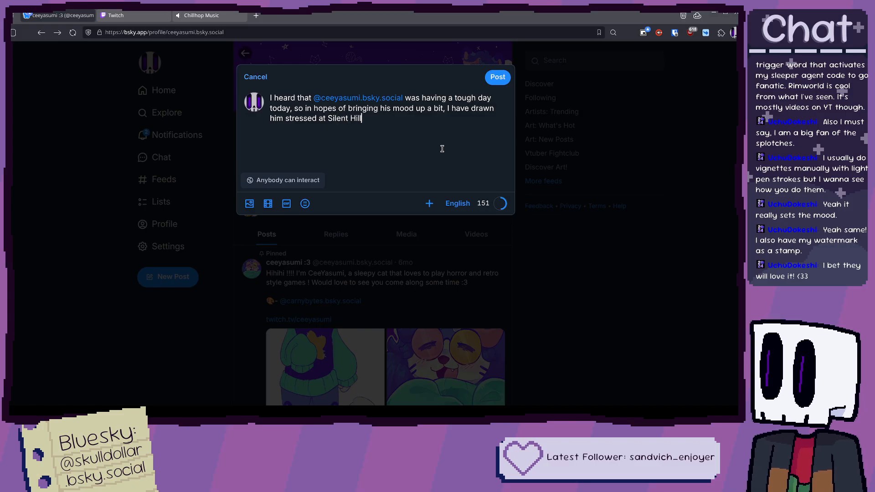
type(" instead!")
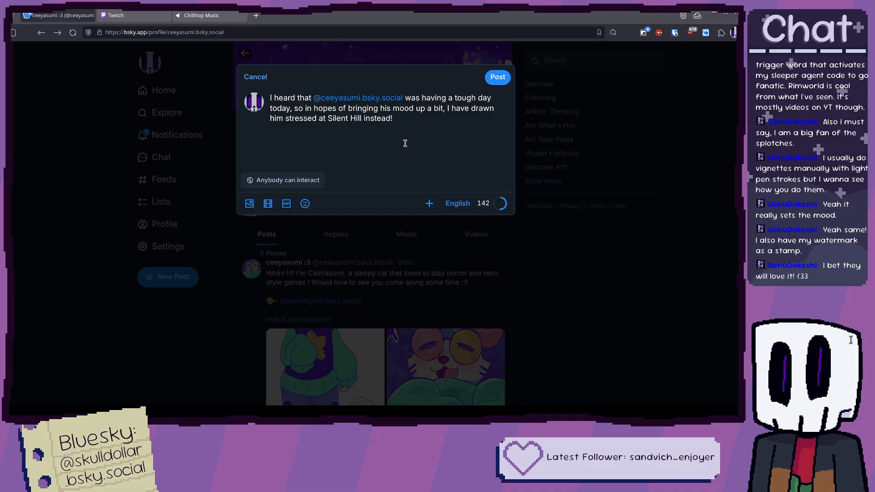
Step: Close the post text with "Hope it helps :)" and attach the signed illustration
type("Hope ")
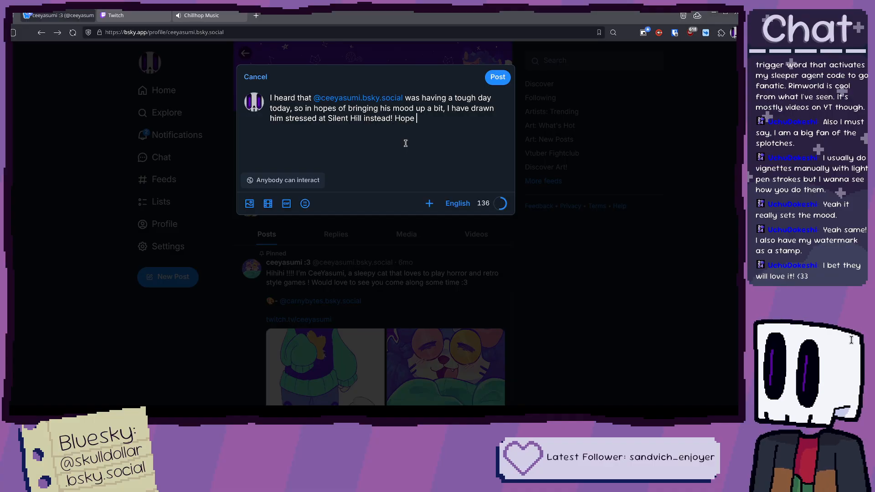
type("it helps :)")
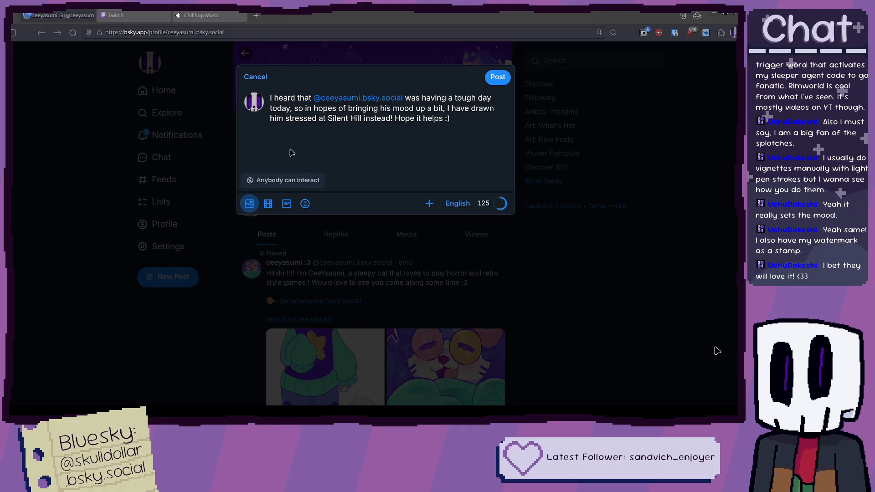
key("ctrl+v")
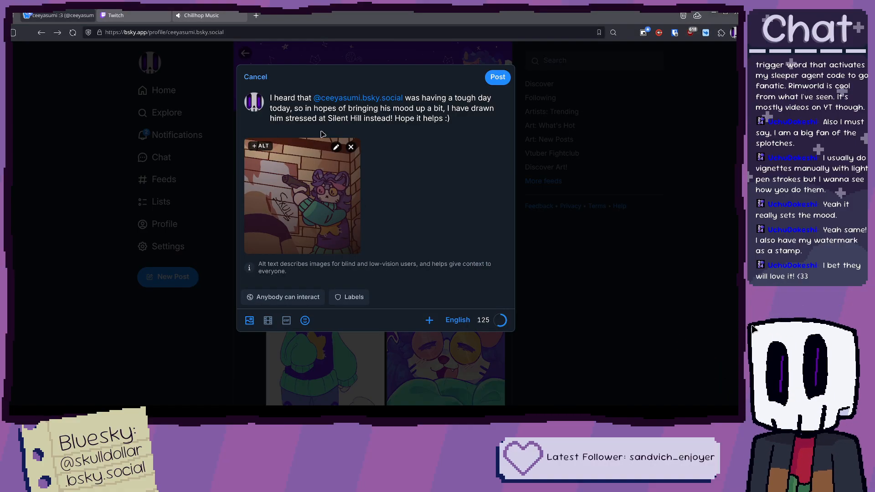
Step: Add the hashtags "#art #vtuber #pngtuber #silenthill" after a blank line below the post text
key("Return")
key("Return")
type("#")
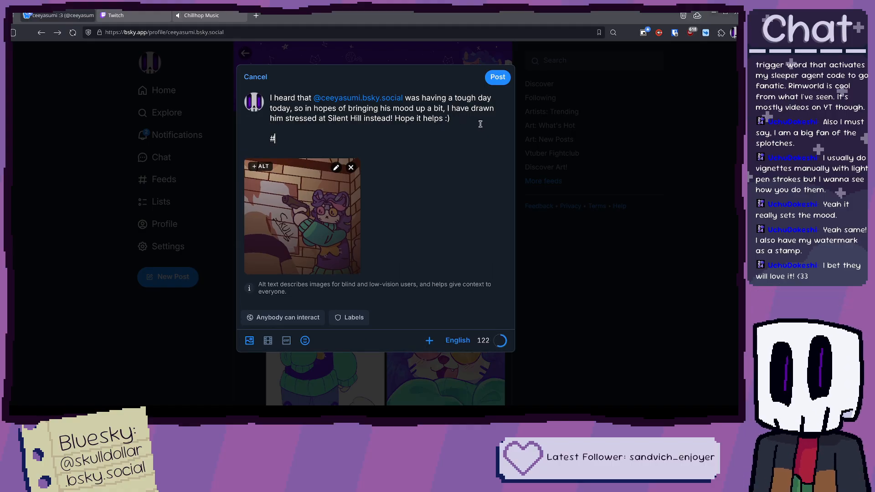
type("art #")
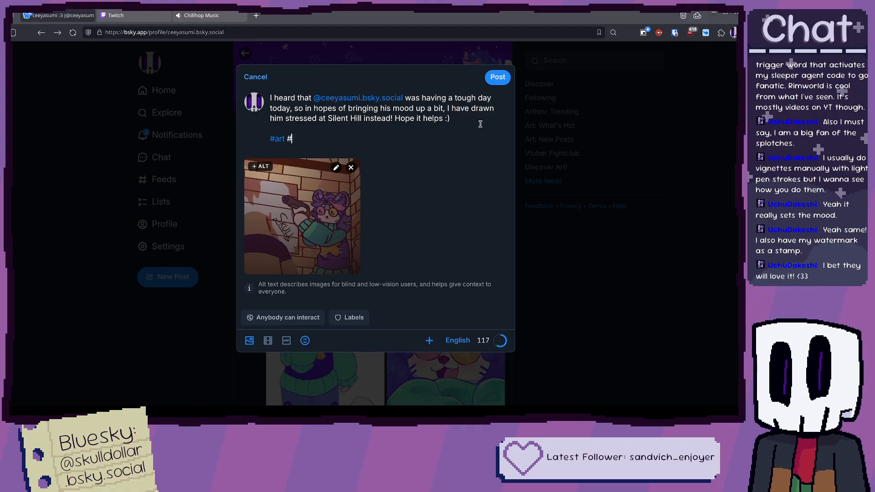
type("vtuber #pngtuber")
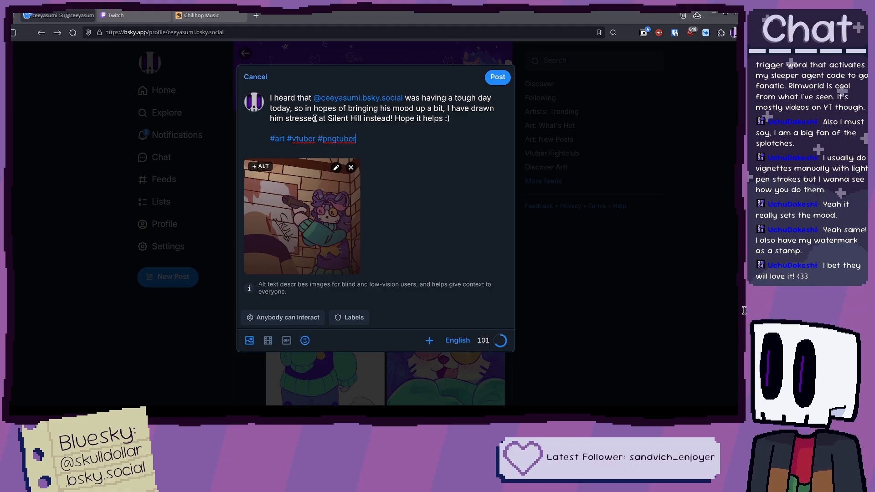
type("#si")
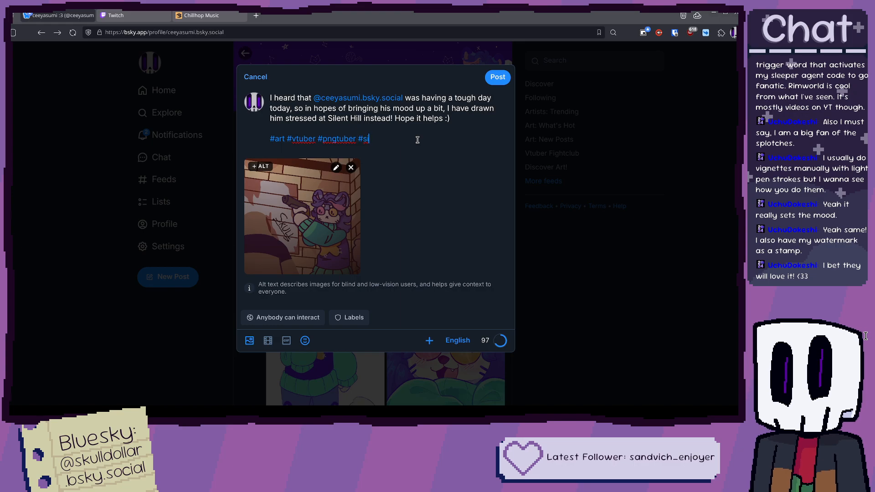
type("lenthill")
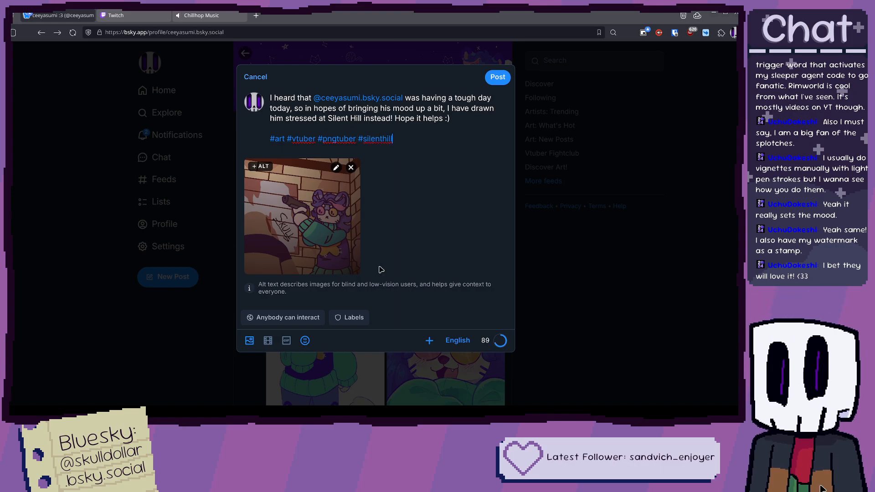
Step: Begin the attached illustration's alt text with the depicted streamer's name followed by ", a"
left_click(262, 167)
left_click(290, 384)
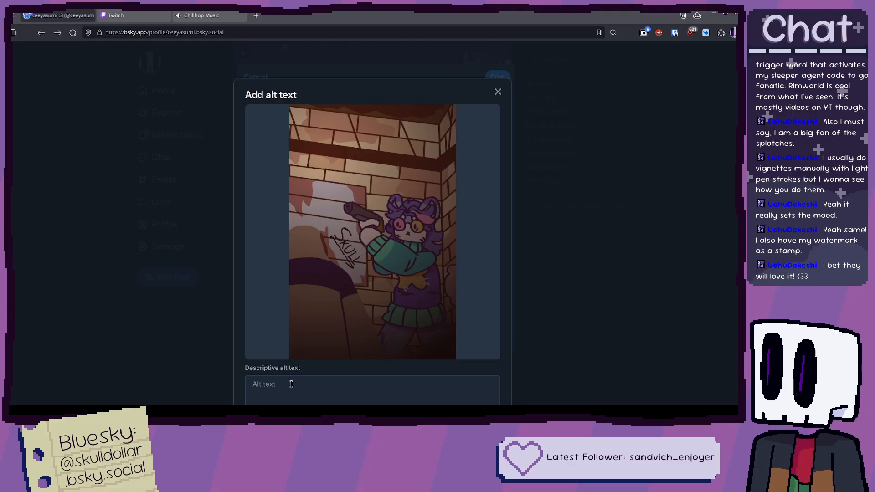
type("Cee")
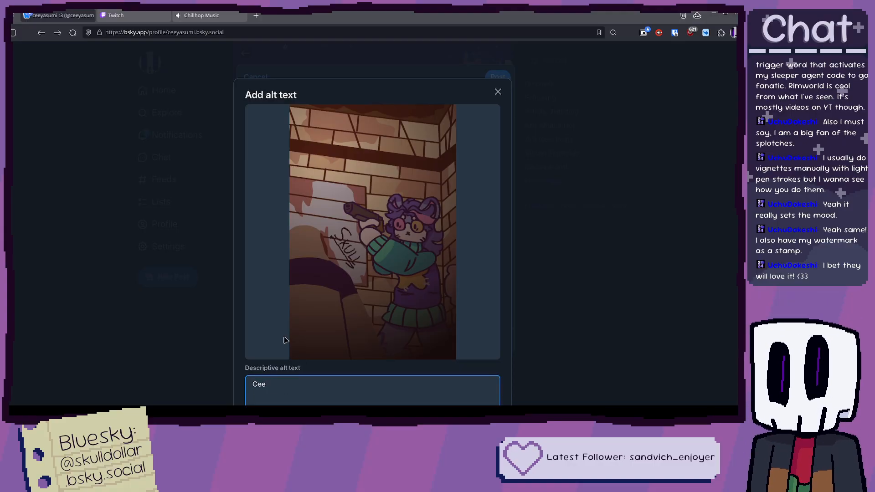
type("yasumi, a")
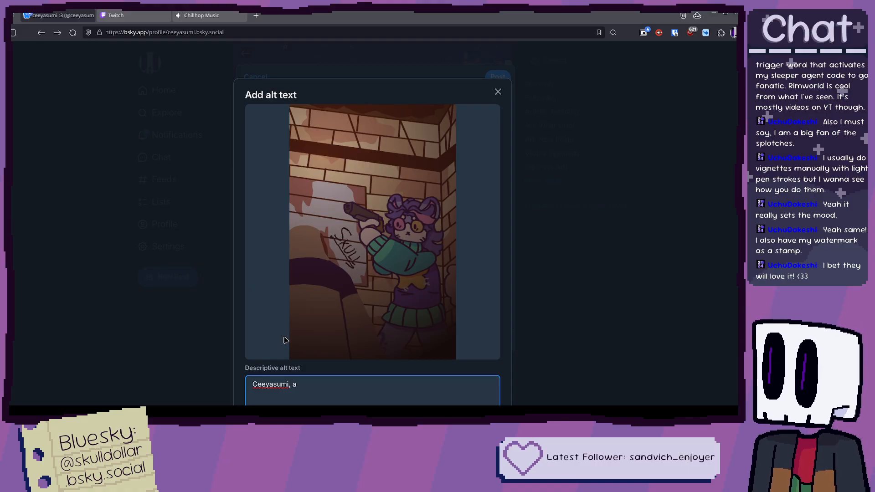
Step: Check the bio on the mentioned profile in a separate tab for the character's species, and return to the alt text
left_click(233, 31)
key("ctrl+c")
left_click(256, 16)
key("ctrl+v")
key("Return")
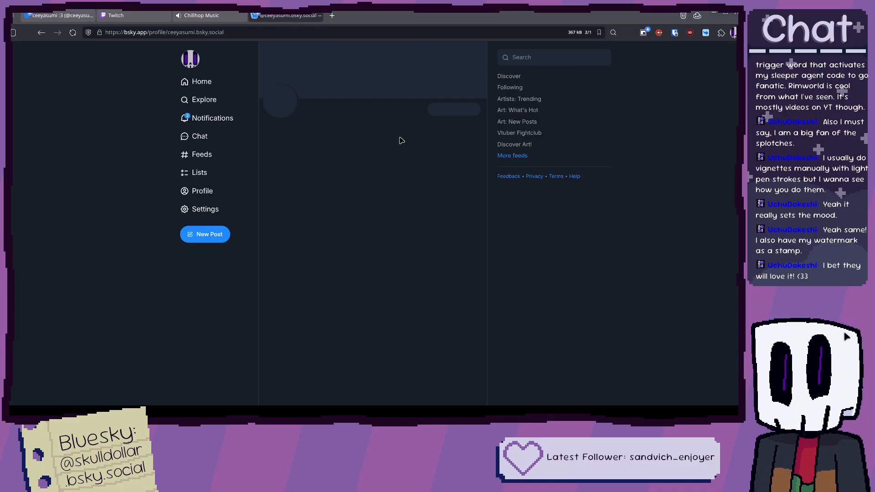
left_click_drag(325, 157, 264, 156)
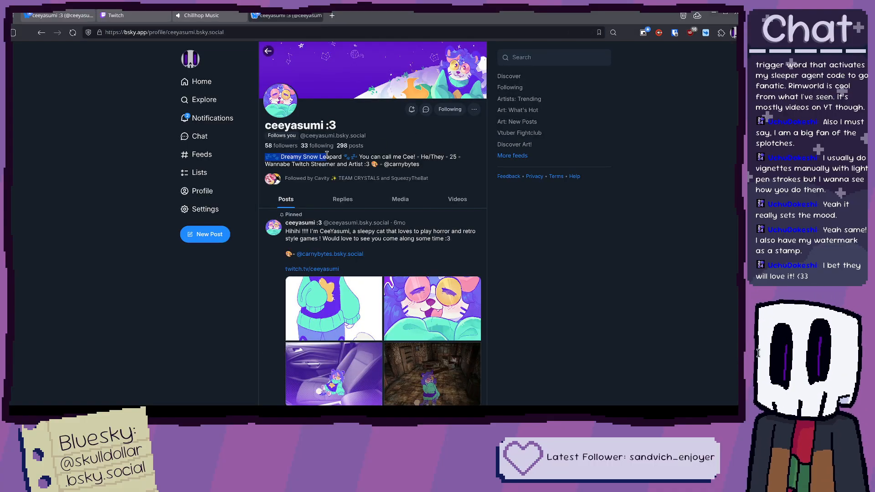
left_click(63, 15)
left_click(324, 384)
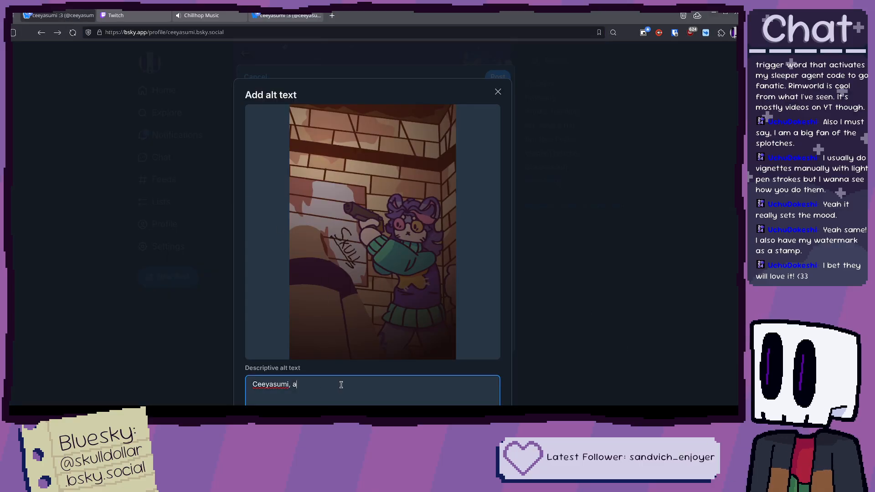
Step: Continue the alt text after the character's name so it reads "a blue, white and purple snow leopard"
type("sumi, a ")
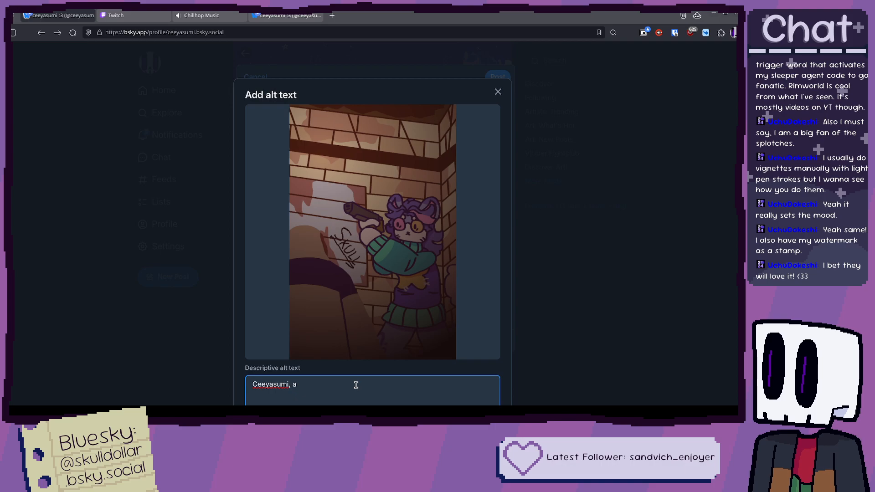
type("blue and white")
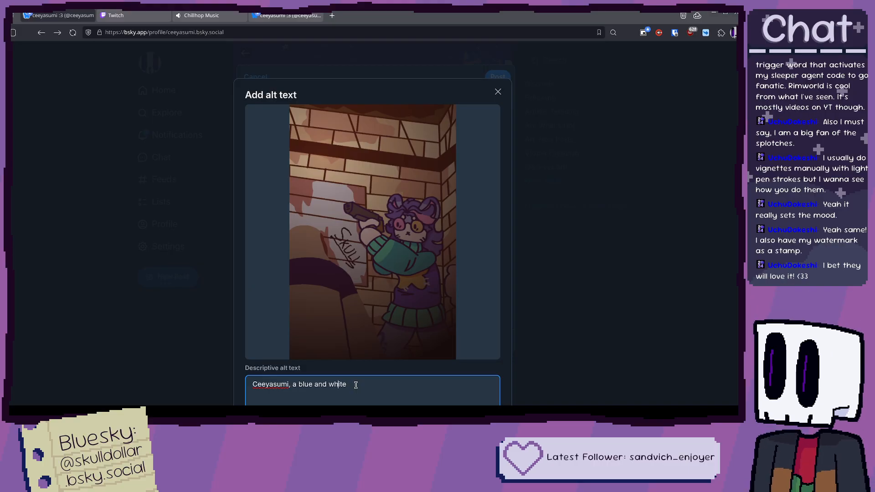
key("BackSpace")
key("BackSpace")
key("BackSpace")
key("BackSpace")
type(",")
left_click(355, 385)
type("and p")
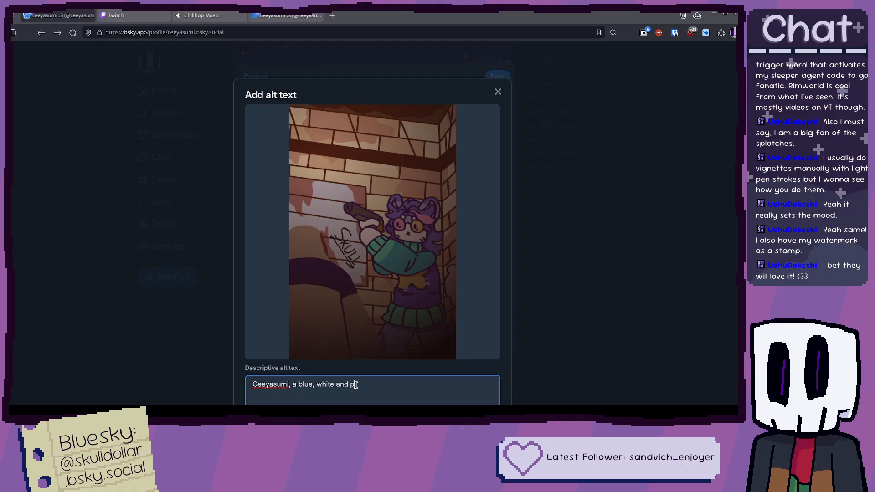
type("urple snow lea")
type("pard")
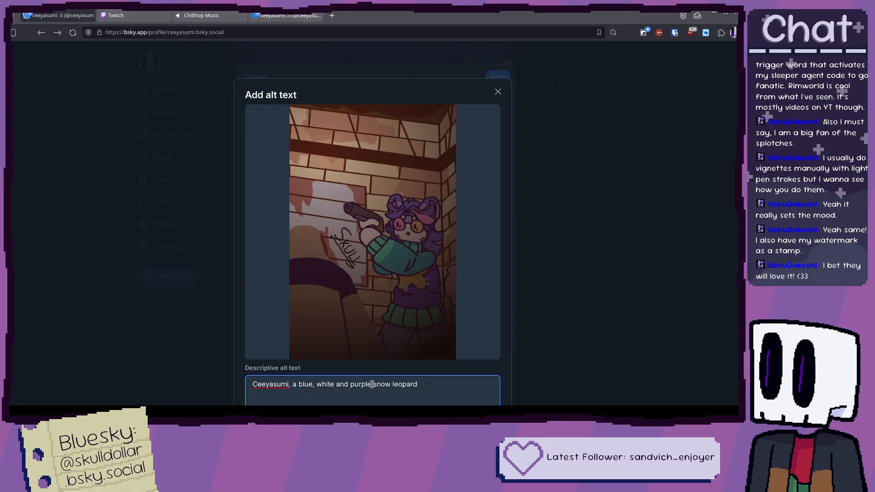
Step: Insert "anthropomorphic" before "snow leopard" in the alt text
key("ctrl+Left")
key("ctrl+Left")
type("anthro")
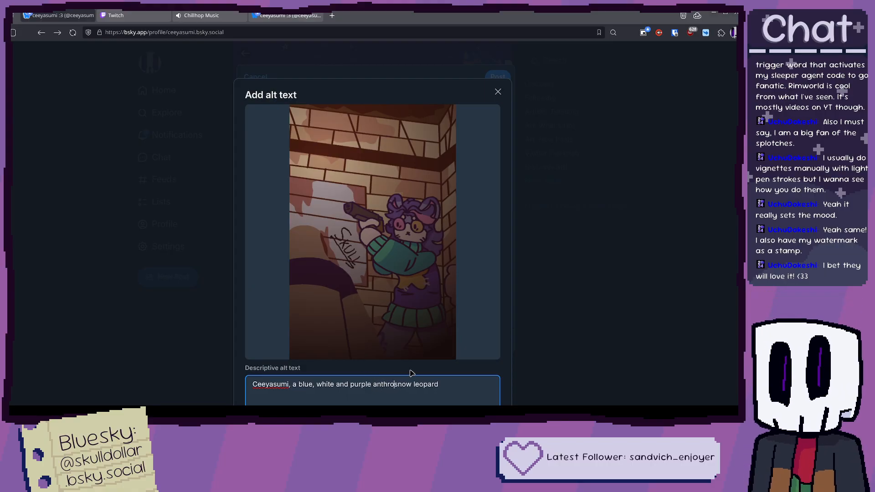
key("BackSpace")
type("p")
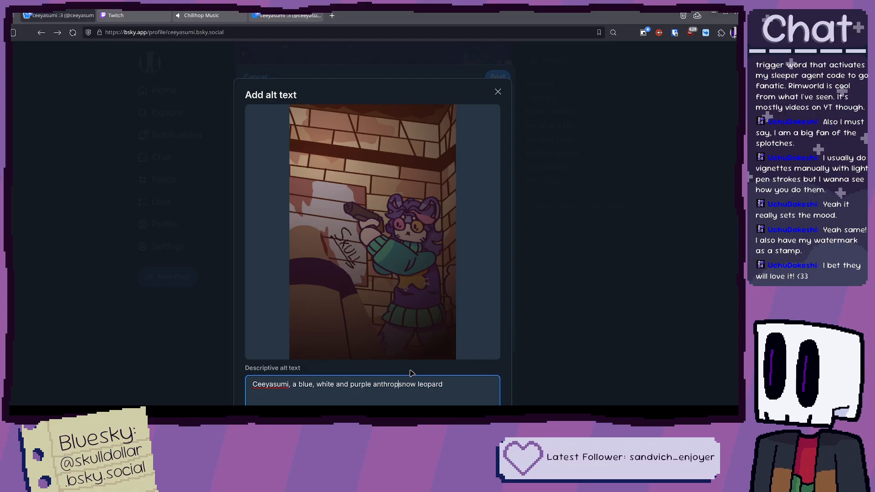
type("omorphic")
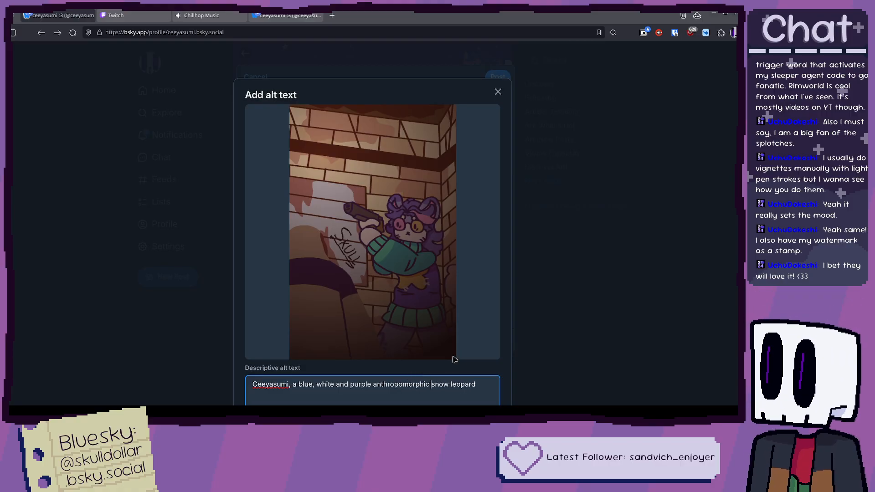
Step: Append ", holding a gun with the intent of killing an enemy in a representation of the otherside from" to the alt text
left_click(478, 387)
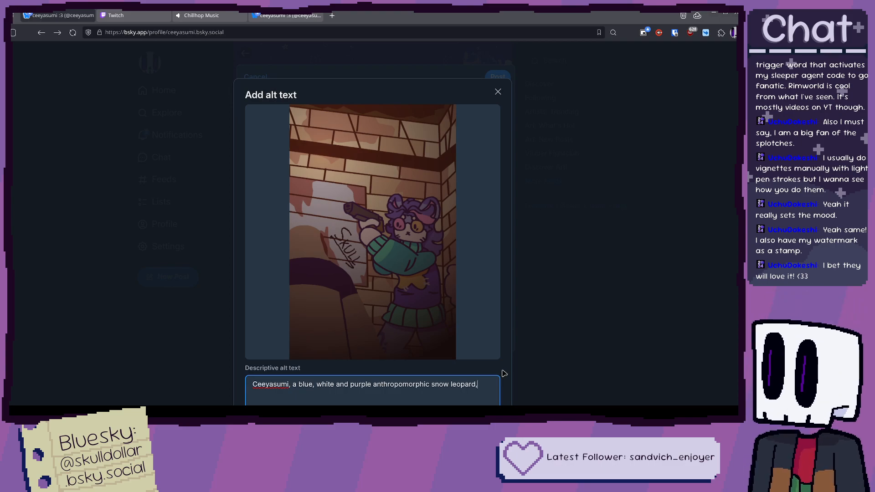
type(", holding")
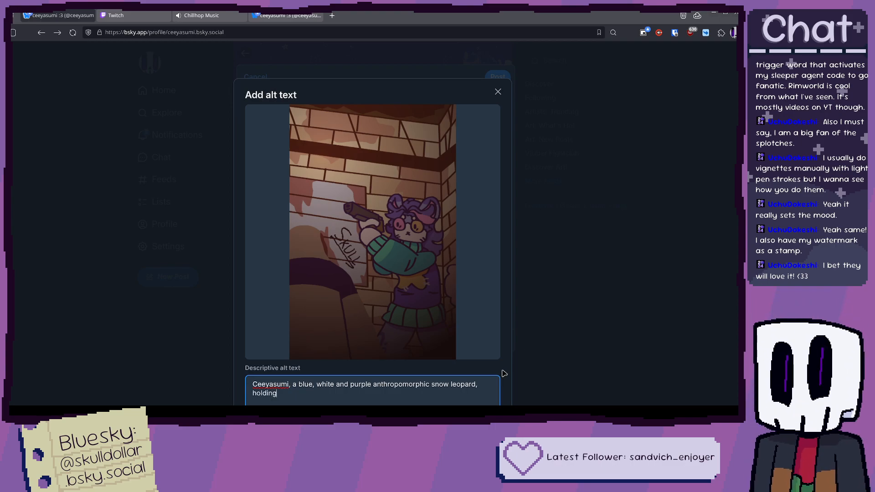
type(" a gun with the in")
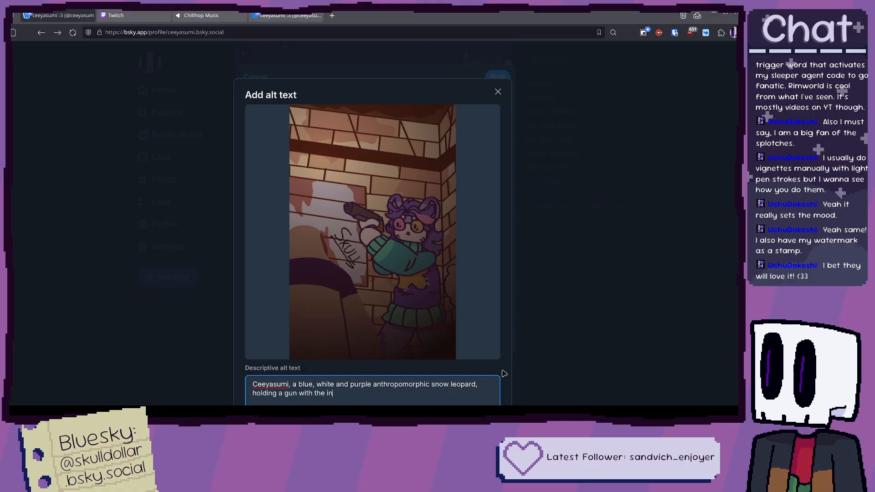
type("tent of killing an enemy")
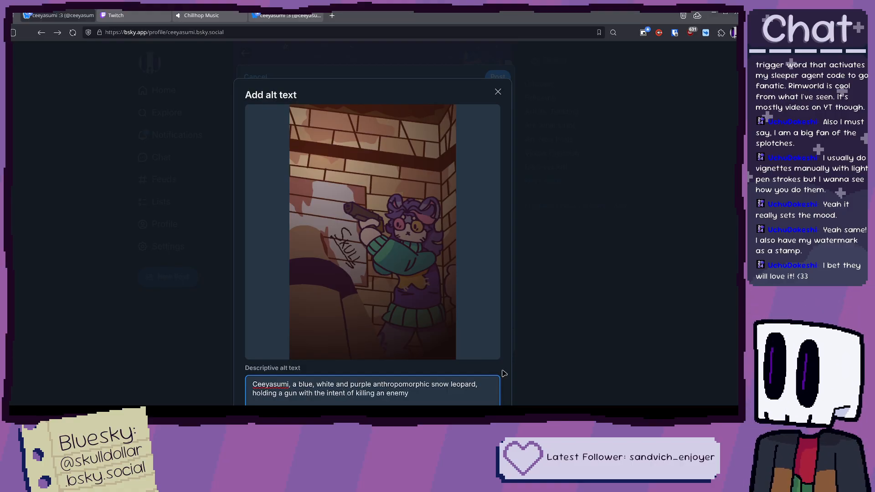
type(" in a representati")
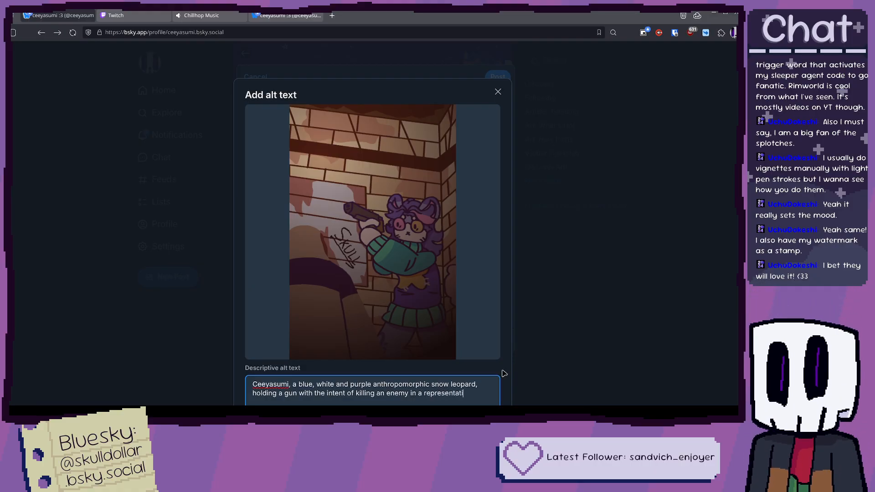
type("on of the other")
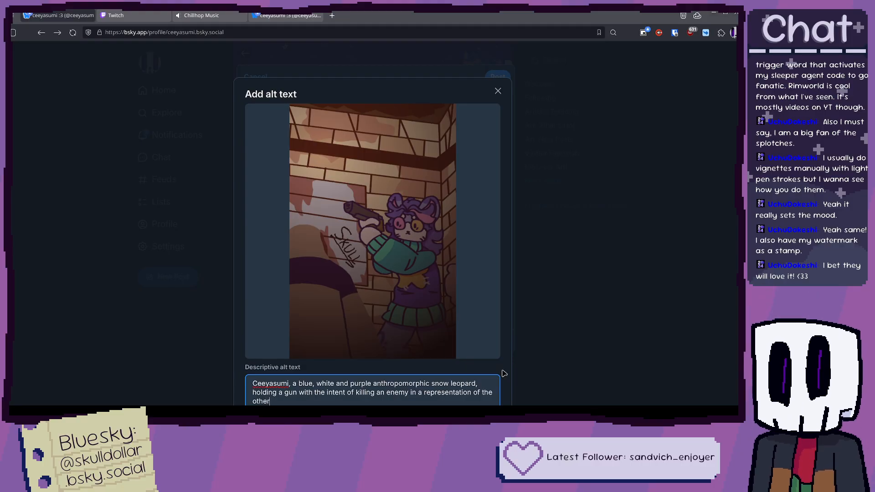
type("side from")
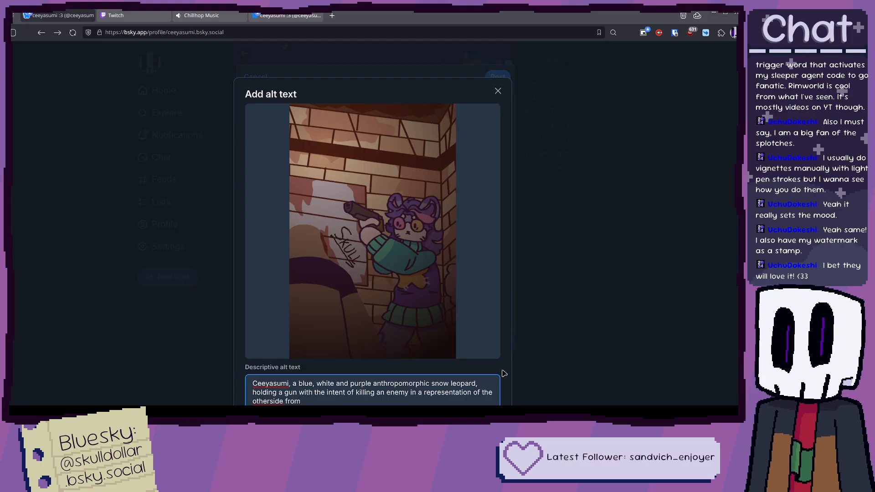
Step: Look up the Silent Hill term for its other realm in a new tab and correct "otherside" to "otherworld" in the alt text
left_click(331, 15)
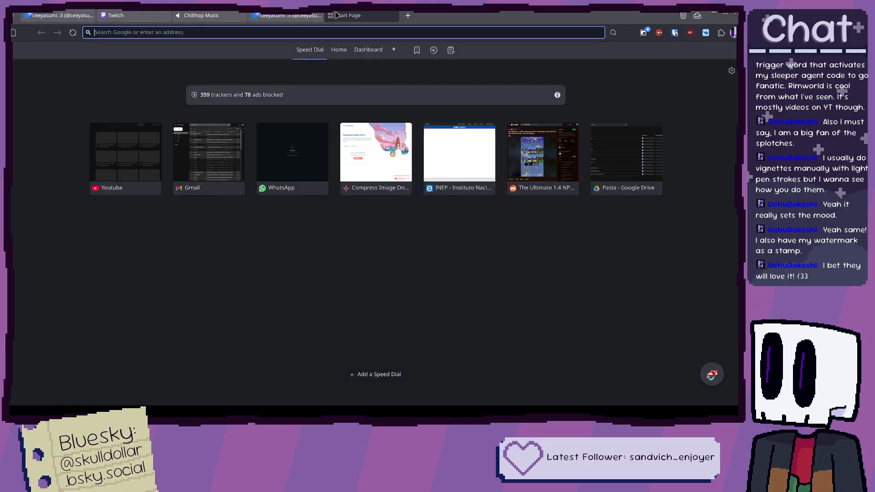
type("silent hill other")
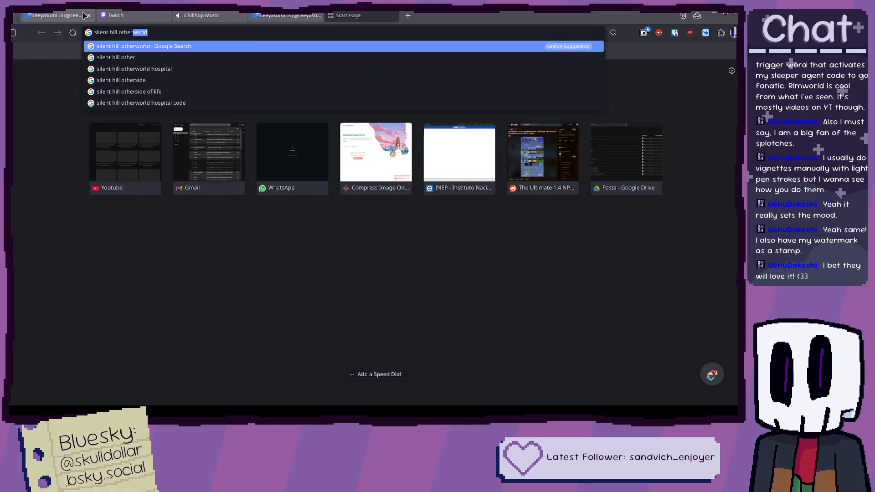
left_click(86, 15)
left_click_drag(285, 401, 283, 400)
key("BackSpace")
key("BackSpace")
key("BackSpace")
key("BackSpace")
type("world from")
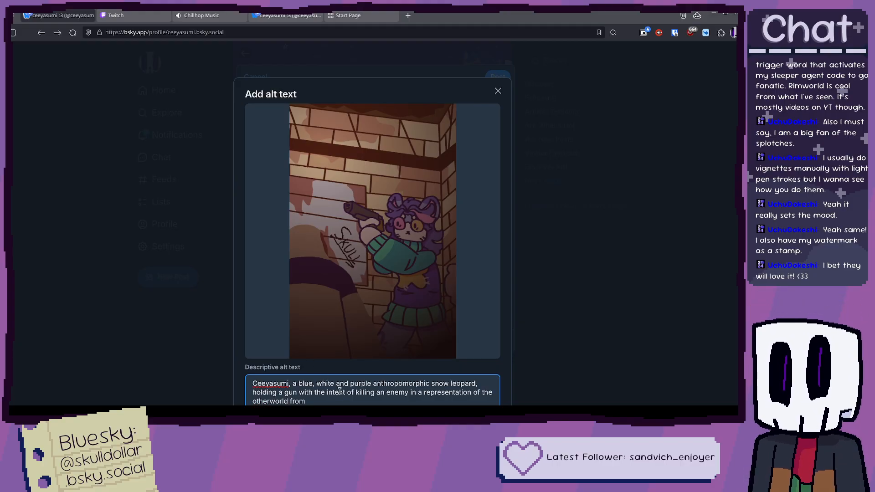
Step: Complete the alt text's sentence with the game title "Silent Hill 1"
scroll(335, 400, "down", 2)
left_click(331, 350)
type("Silent Hill 1")
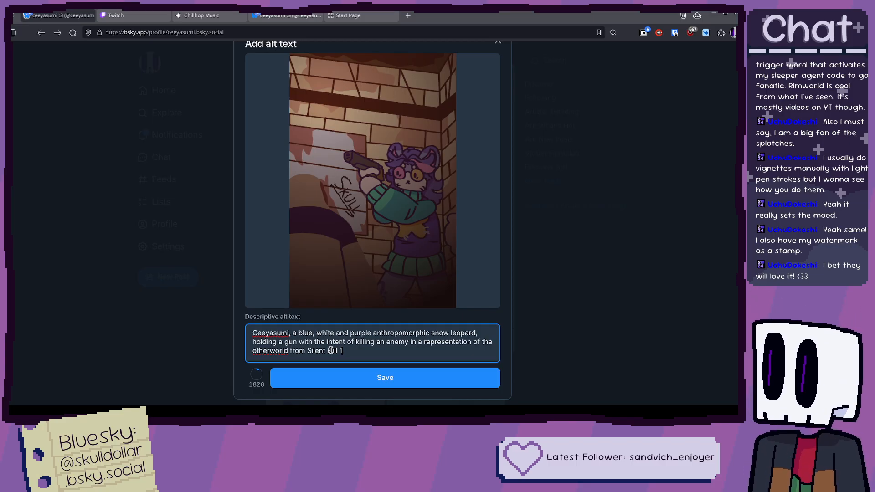
Step: Insert "wearing a loose-fitting Cyan and Purple sweater" after "snow leopard" in the alt text
left_click(487, 332)
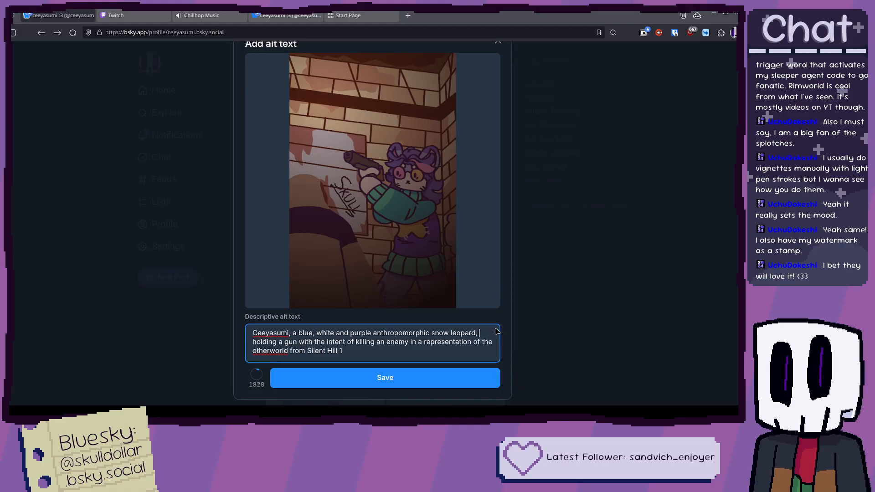
key("Left")
type("wearing a")
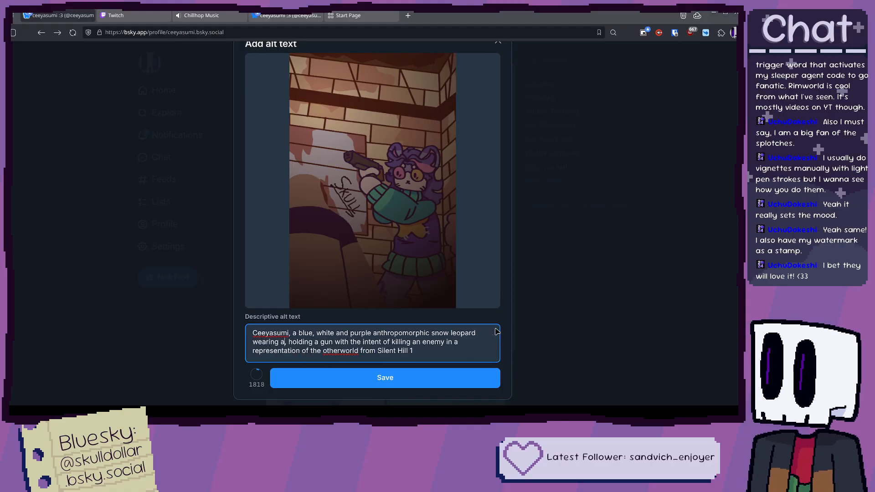
type(" loose0f")
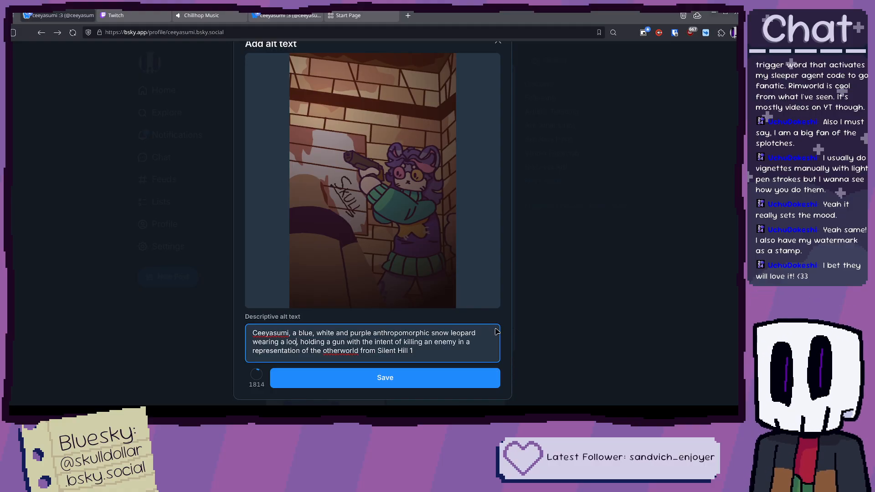
key("BackSpace")
key("BackSpace")
type("-fitting")
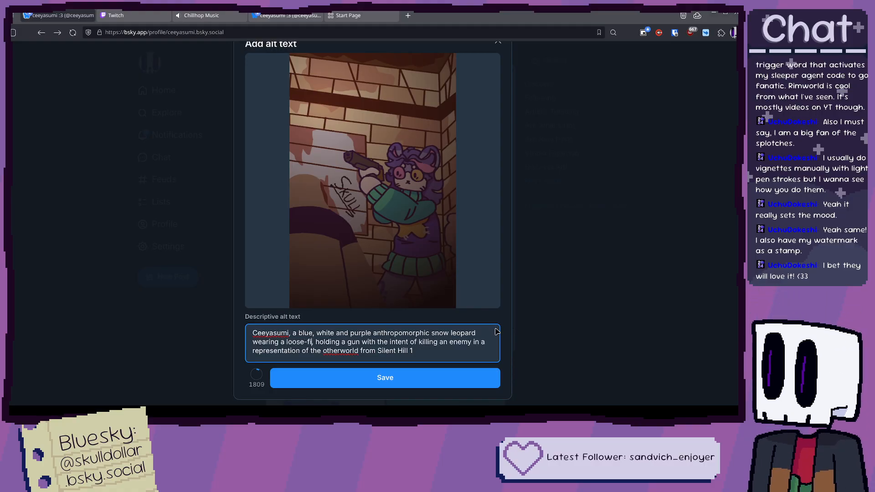
type("Cyan and")
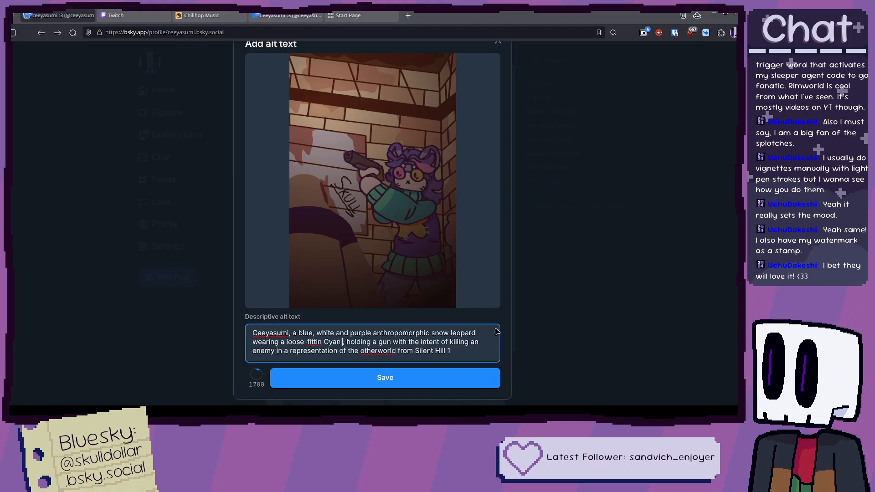
type(" Purple s")
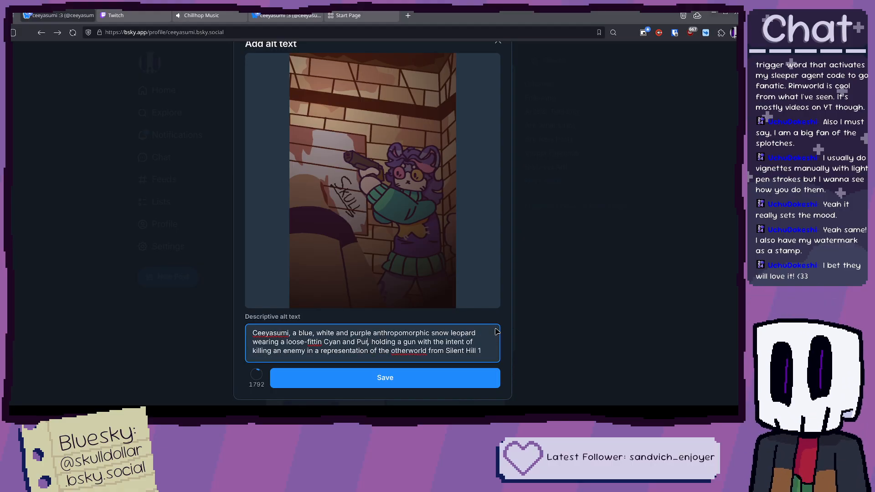
type("weater")
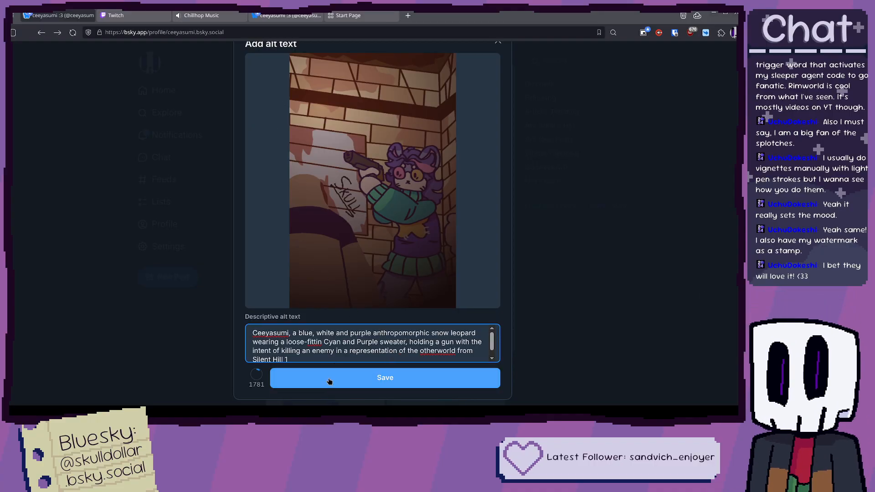
left_click(321, 343)
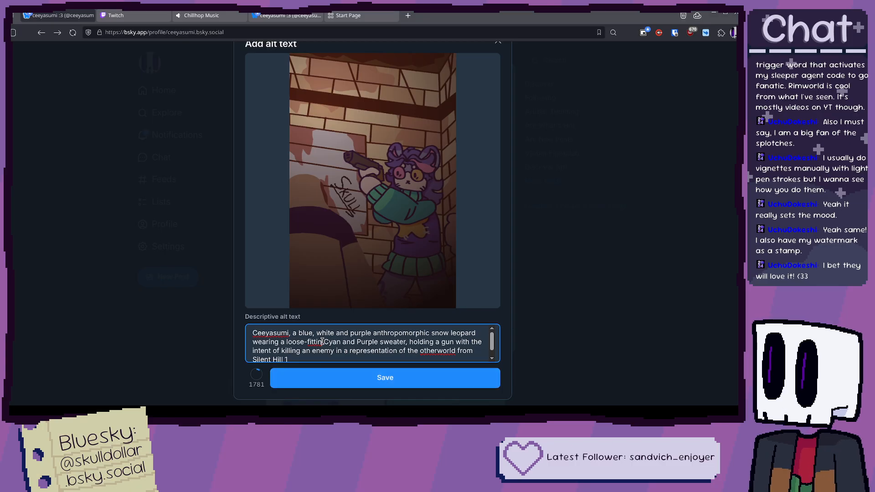
type("g")
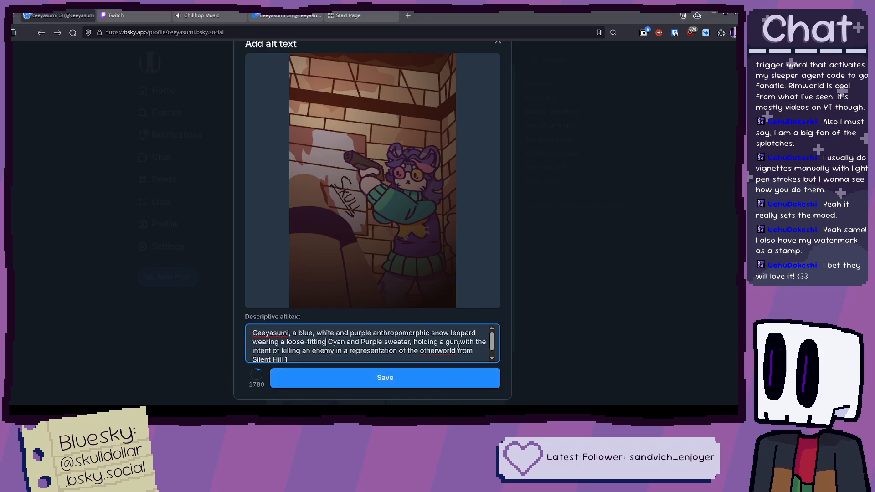
Step: Save the image's alt text and publish the post
left_click(391, 379)
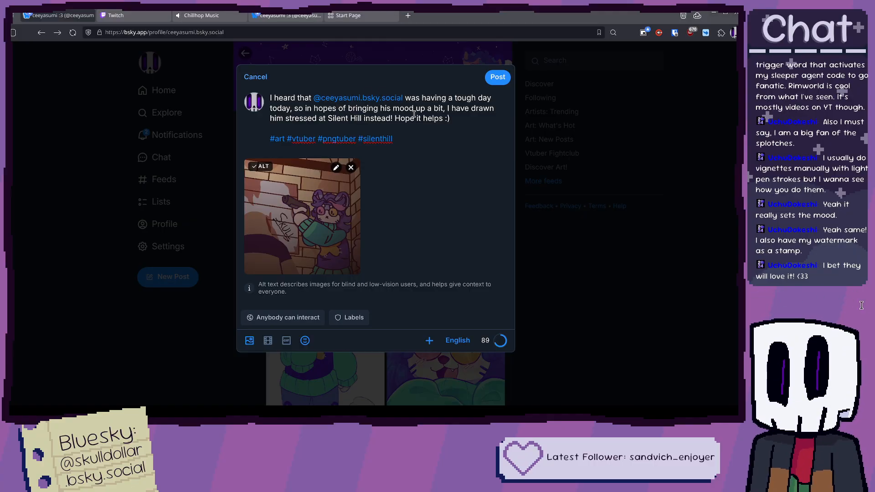
left_click(496, 77)
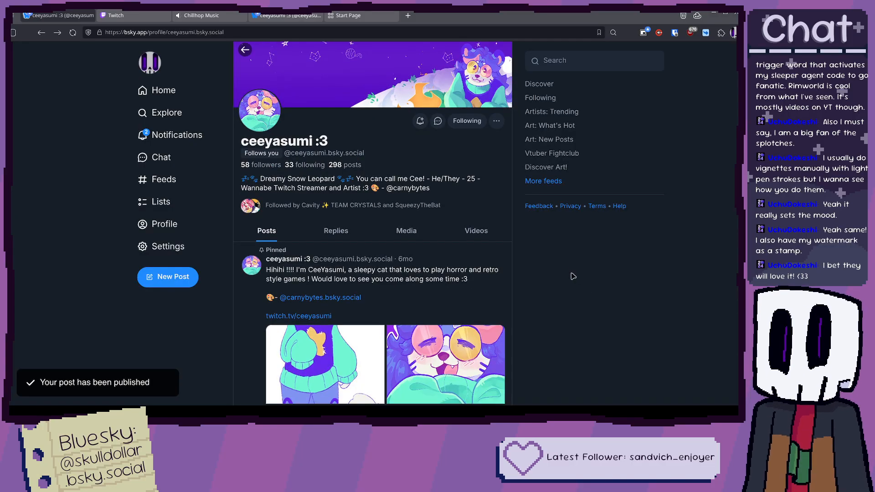
Step: View the dark room image in the profile's pinned post at full size, close it, and open the artist's profile mentioned in that post
scroll(429, 310, "down", 5)
left_click(424, 263)
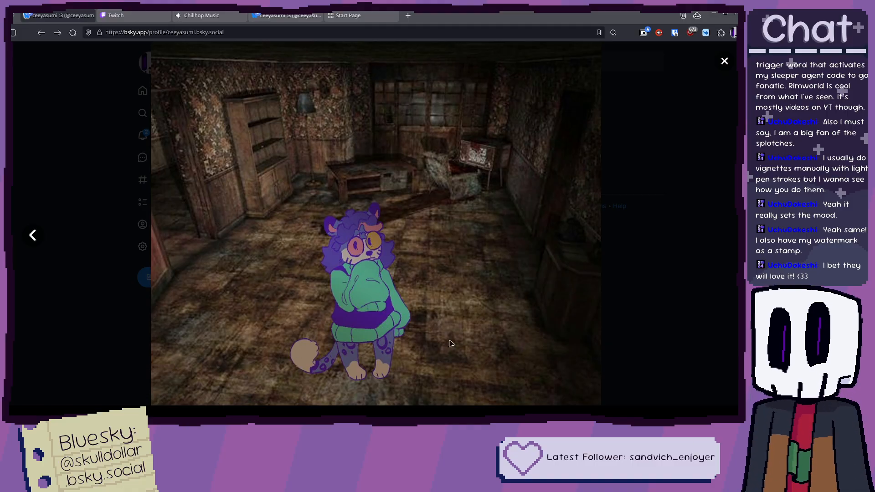
left_click(654, 274)
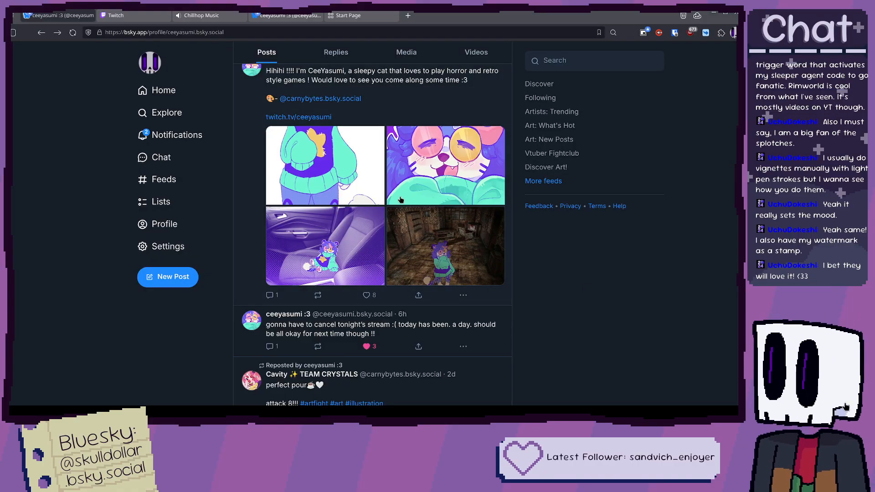
left_click(316, 200)
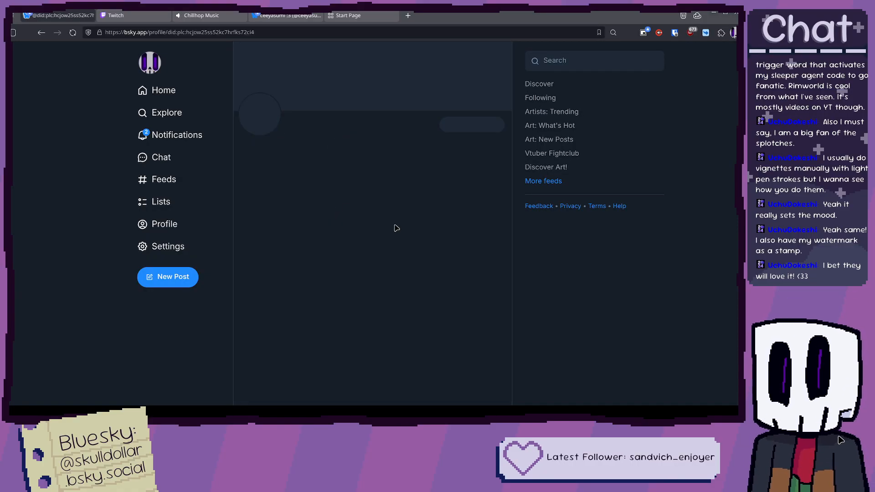